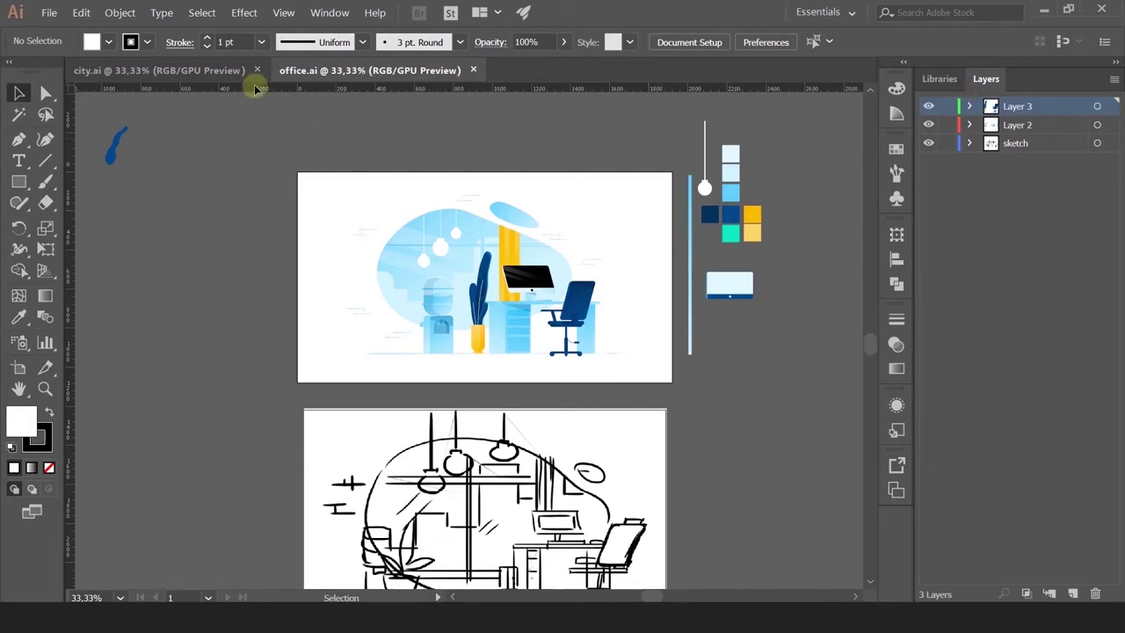
click(190, 70)
click(383, 70)
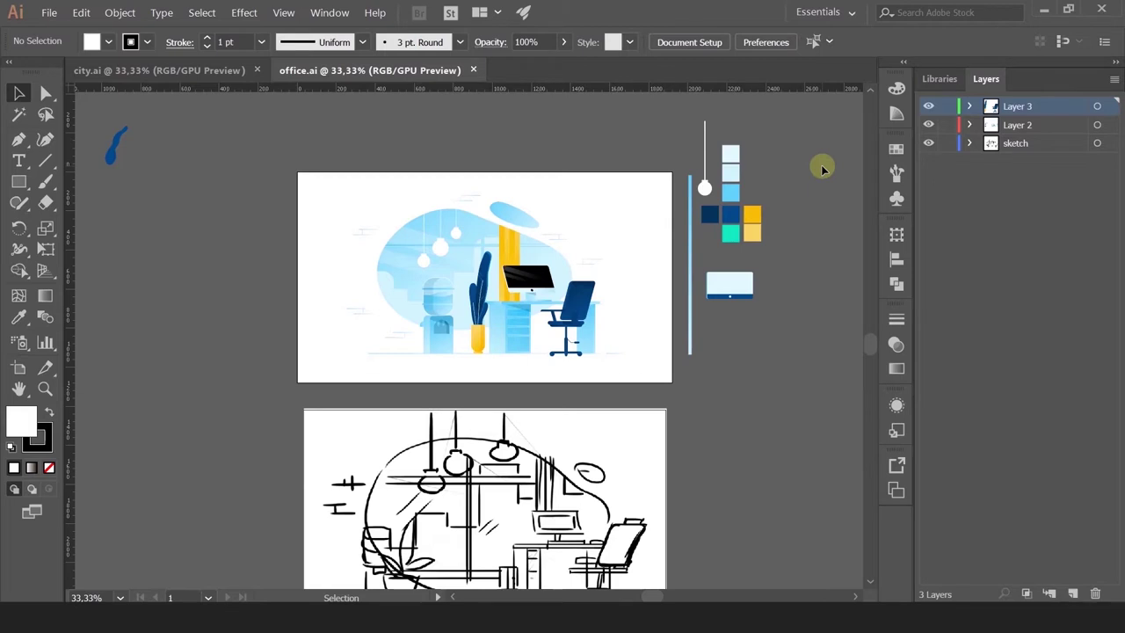
Delete the leaf shapes, reference picture, sketch, hanging lamp and colour swatches lying outside the artboard.
scroll(227, 278, down, 2)
drag(221, 274, 278, 243)
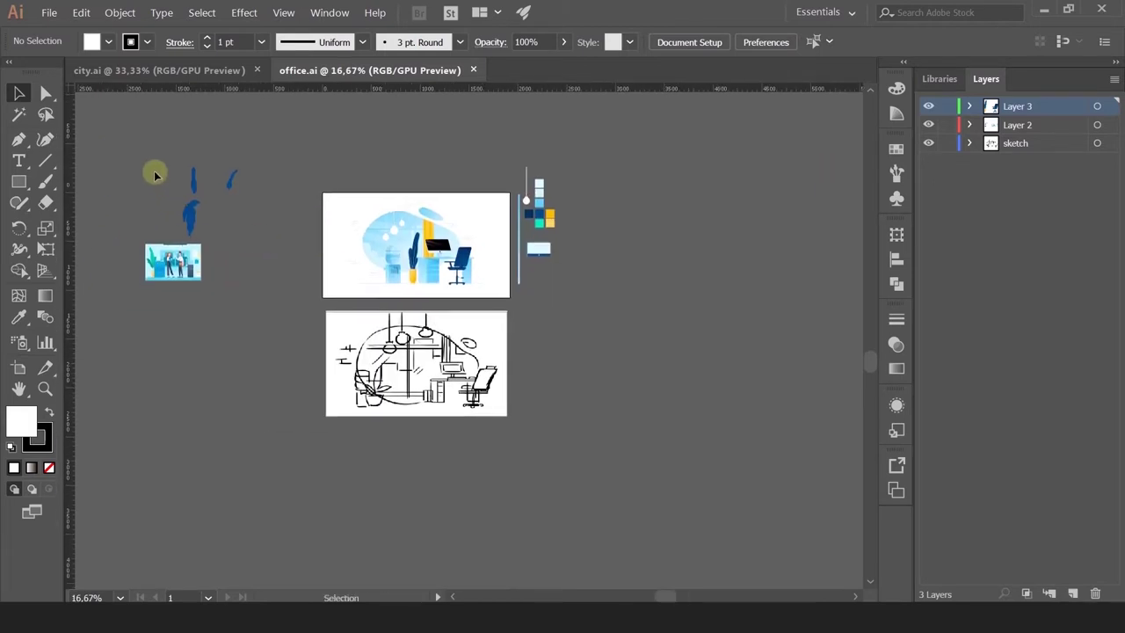
drag(250, 309, 247, 311)
key(Delete)
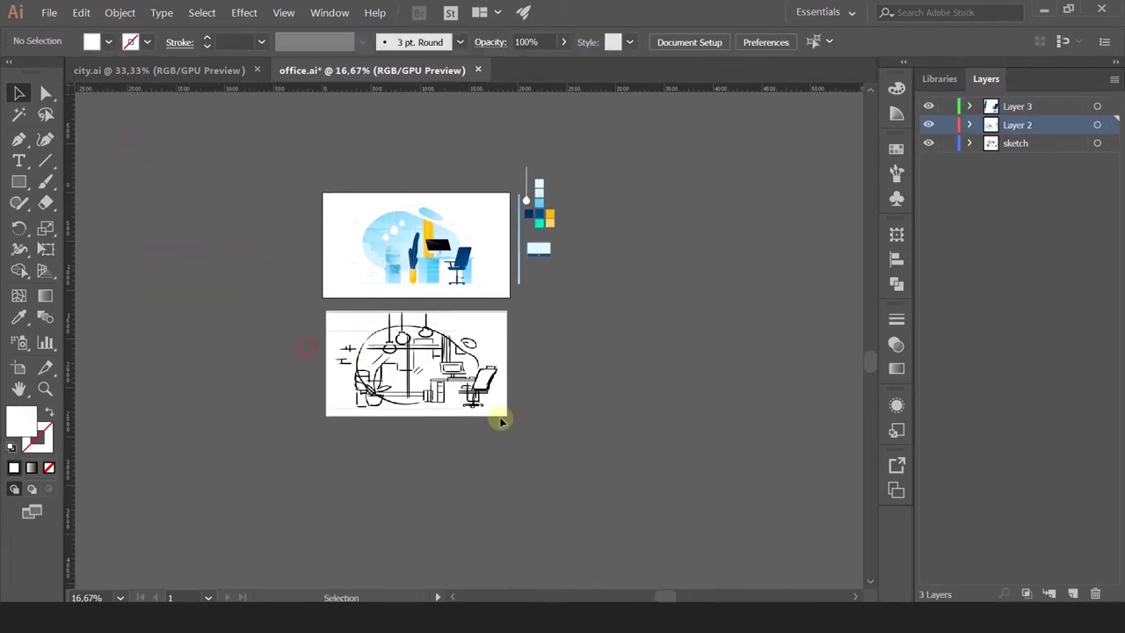
click(502, 400)
key(Delete)
drag(569, 163, 518, 281)
key(Delete)
Hide Layer 2 and the sketch layer so that only Layer 3 is shown.
scroll(428, 240, up, 3)
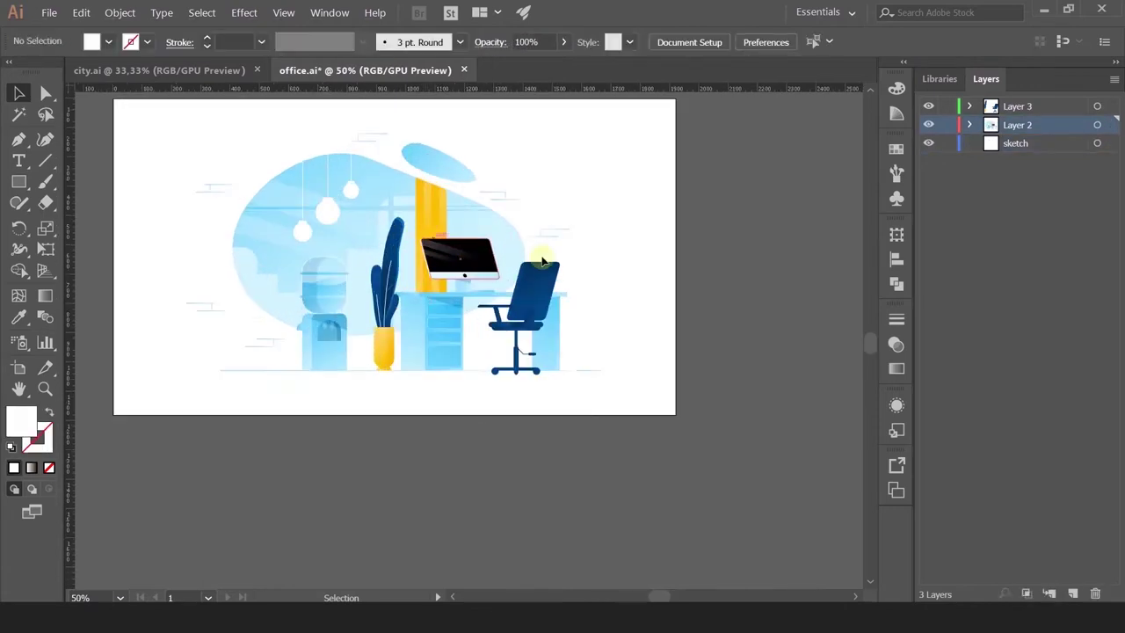
drag(663, 230, 707, 294)
click(928, 108)
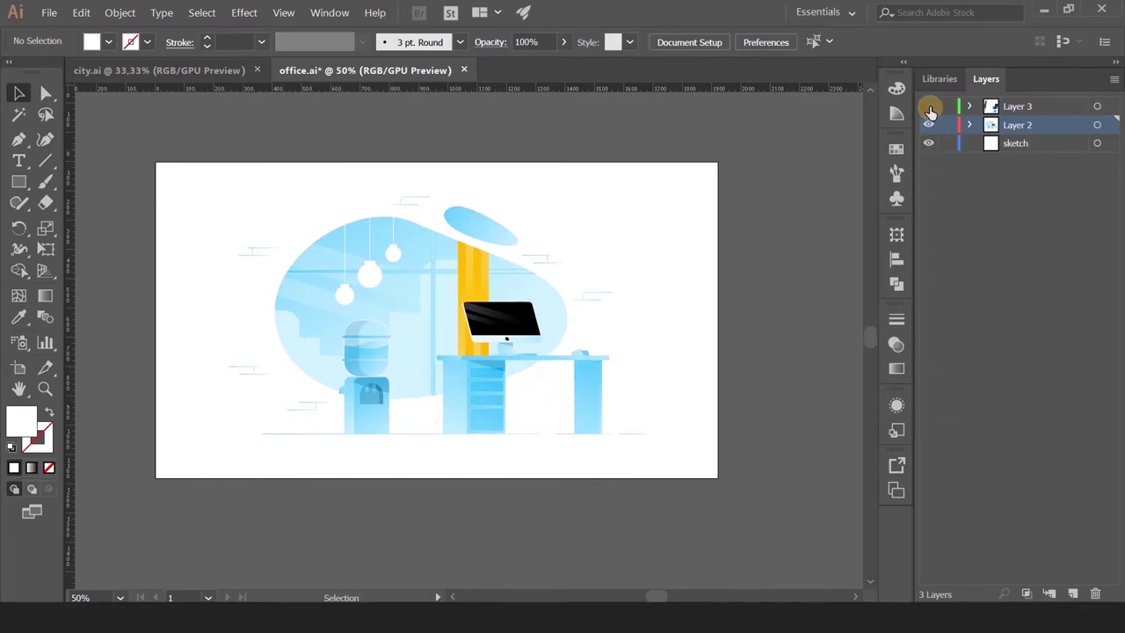
click(928, 107)
click(578, 369)
drag(928, 125, 928, 145)
Move the potted plant in place onto a new layer named plant and hide that layer.
drag(379, 260, 472, 462)
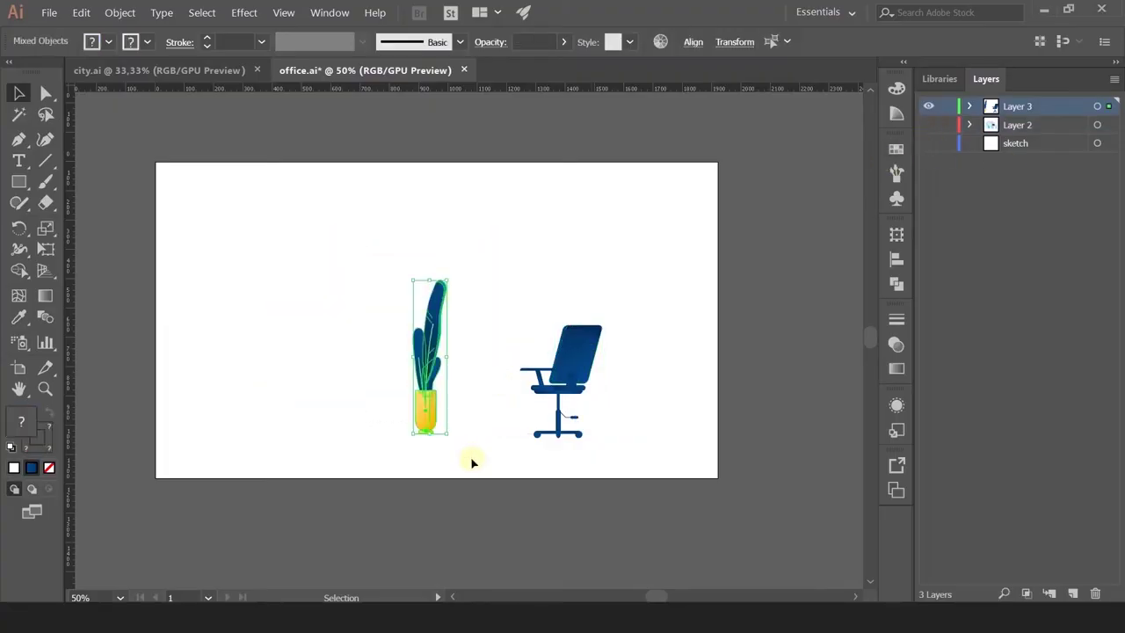
key(ctrl+x)
click(1072, 593)
key(ctrl+f)
double_click(1017, 107)
text(здфтеplant)
click(928, 106)
Rename Layer 3, which holds the office chair, as chair and hide it.
click(567, 364)
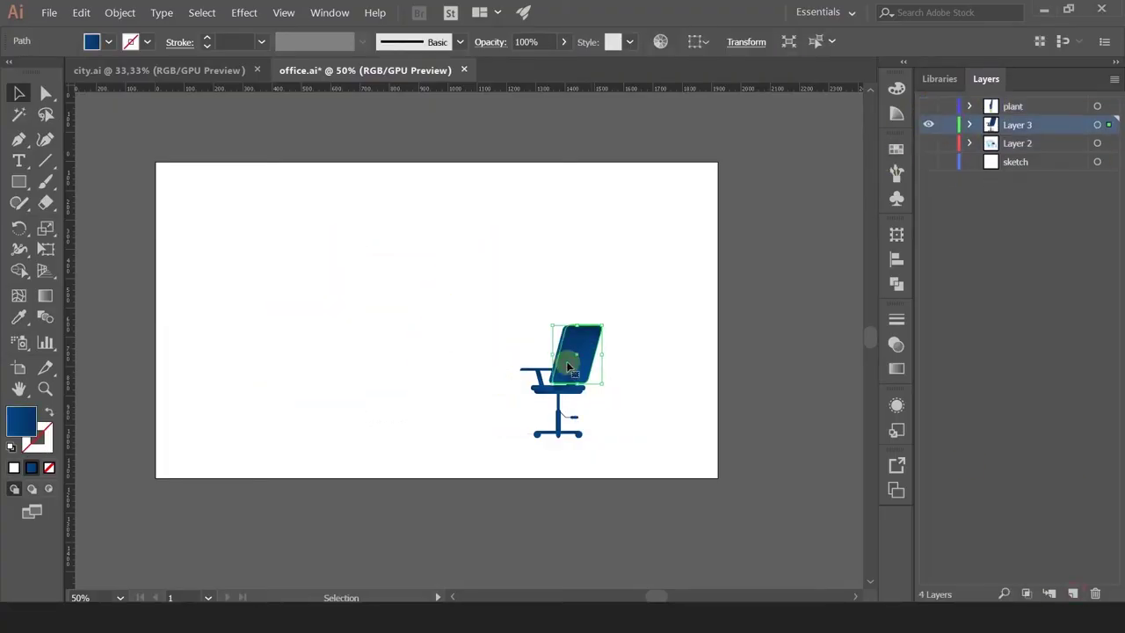
scroll(567, 369, up, 1)
double_click(1017, 125)
text(chair)
click(927, 125)
Show Layer 2, move the water cooler in place onto a new layer named bottle, and hide that layer.
click(928, 143)
drag(551, 307, 661, 309)
click(410, 369)
key(ctrl+x)
click(1072, 593)
key(ctrl+f)
double_click(1016, 143)
text(bottle)
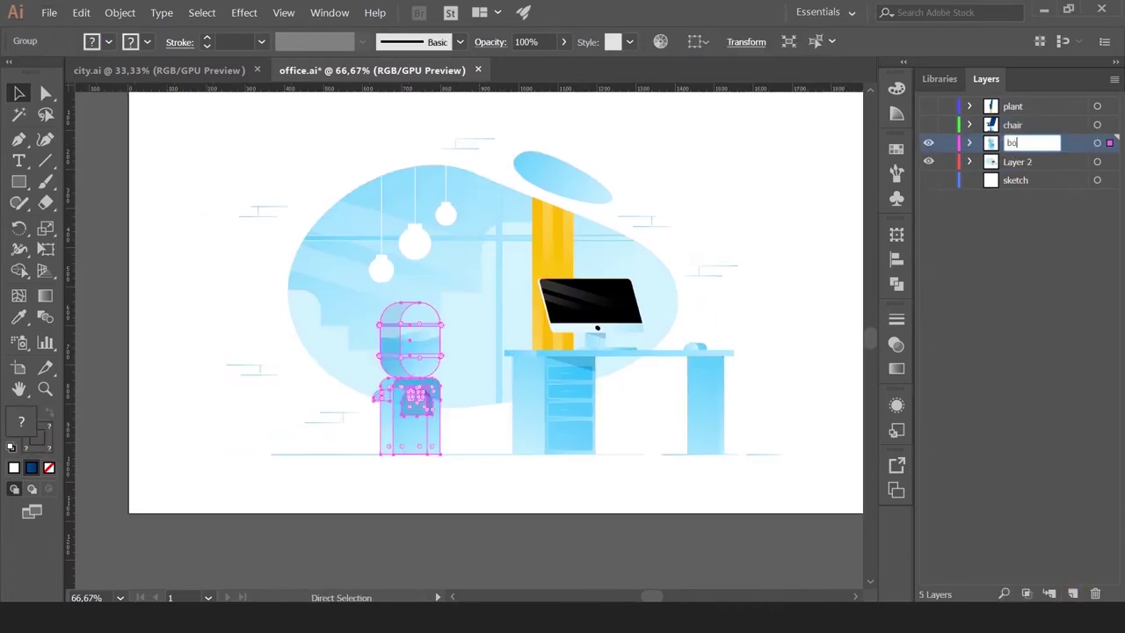
click(928, 143)
Move the clipped window background and the small blue ellipse in place onto a new layer named BG.
click(371, 234)
shift+click(562, 175)
key(ctrl+x)
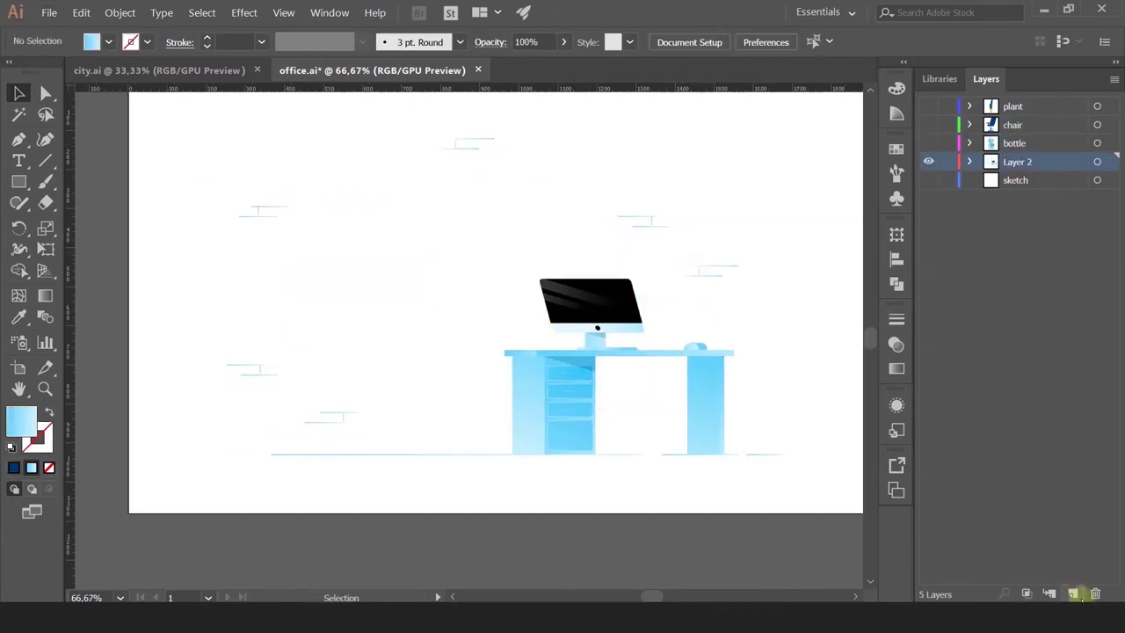
click(1072, 593)
key(ctrl+f)
double_click(1017, 180)
text(BG)
Delete the sketch layer.
mouse_move(984, 163)
mouse_down()
mouse_move(1010, 188)
mouse_move(1094, 593)
mouse_up()
click(927, 181)
drag(210, 189, 378, 431)
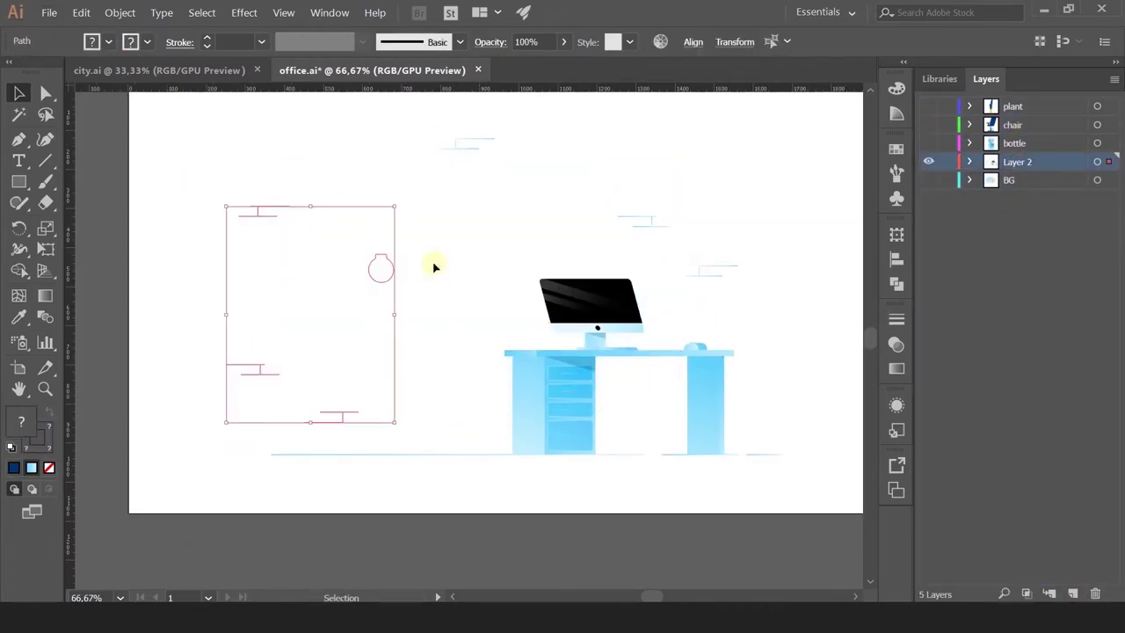
click(434, 264)
click(928, 180)
Move all brick line groups in place onto a new layer named wall, hide it and place it below Layer 2.
drag(230, 197, 285, 379)
drag(314, 399, 339, 436)
drag(457, 131, 479, 156)
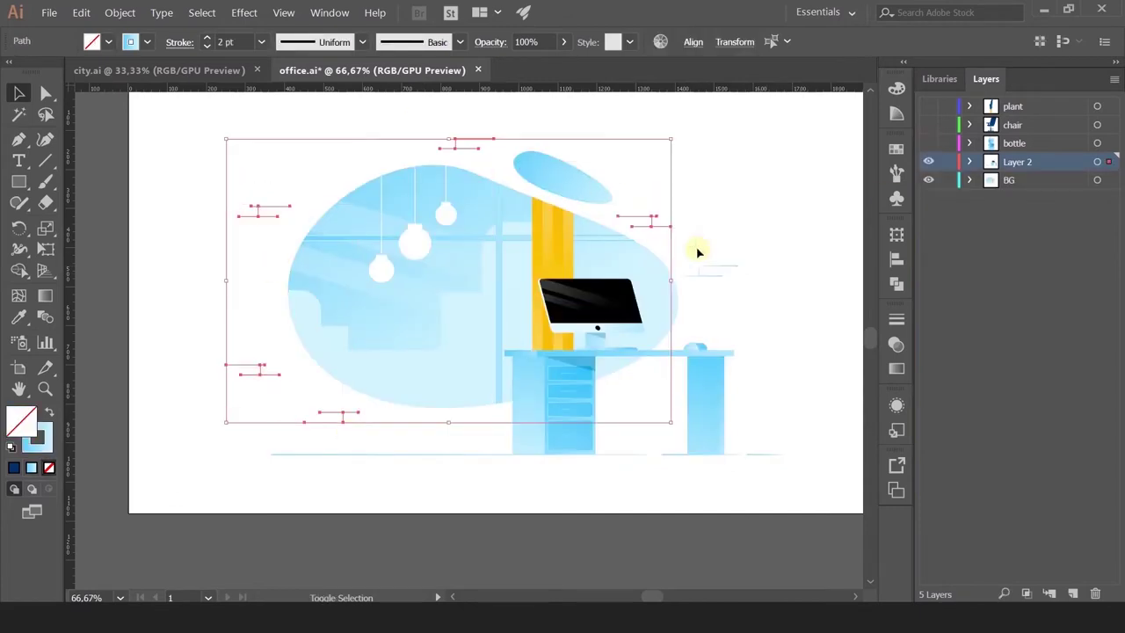
drag(698, 251, 716, 285)
key(ctrl+x)
click(1072, 593)
key(ctrl+f)
double_click(1015, 161)
text(wall)
key(Return)
click(928, 162)
drag(976, 162, 939, 192)
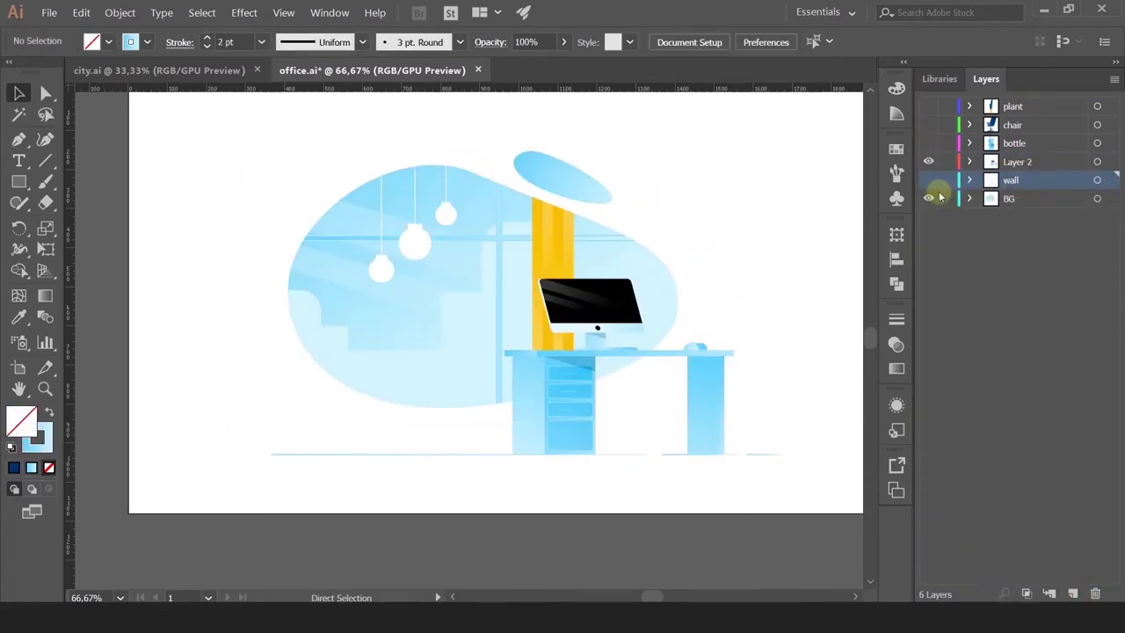
Release the clipping mask of the window background.
click(633, 255)
click(120, 12)
mouse_move(176, 446)
click(320, 463)
click(264, 448)
drag(369, 395, 350, 359)
key(ctrl+z)
Fill the released blob-shaped mask path with red.
double_click(21, 420)
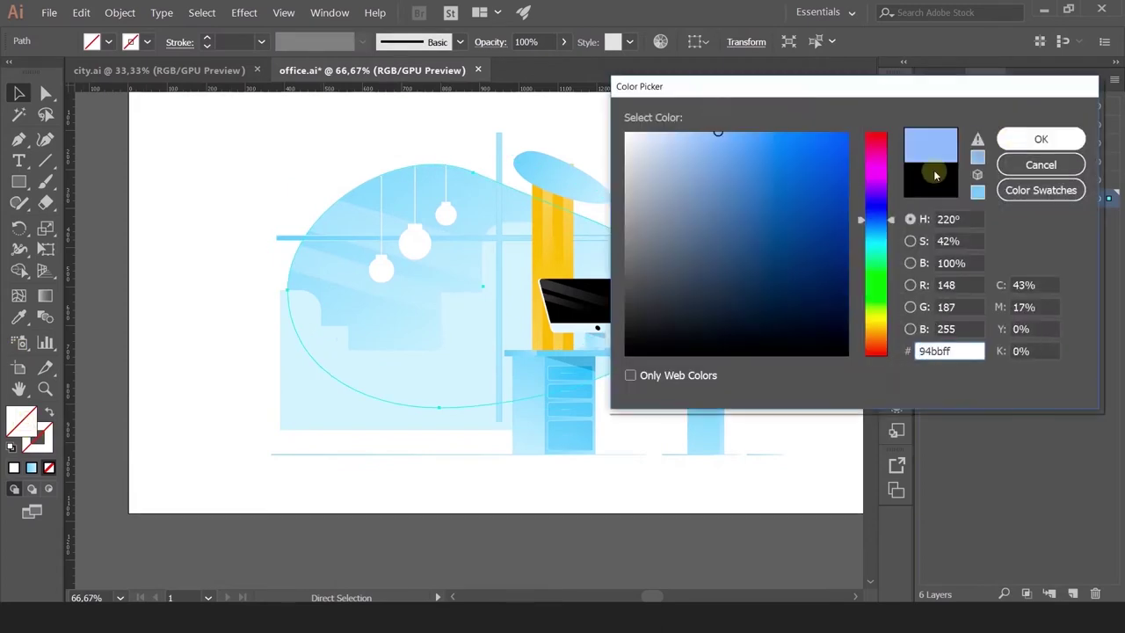
click(876, 137)
click(791, 146)
click(1040, 139)
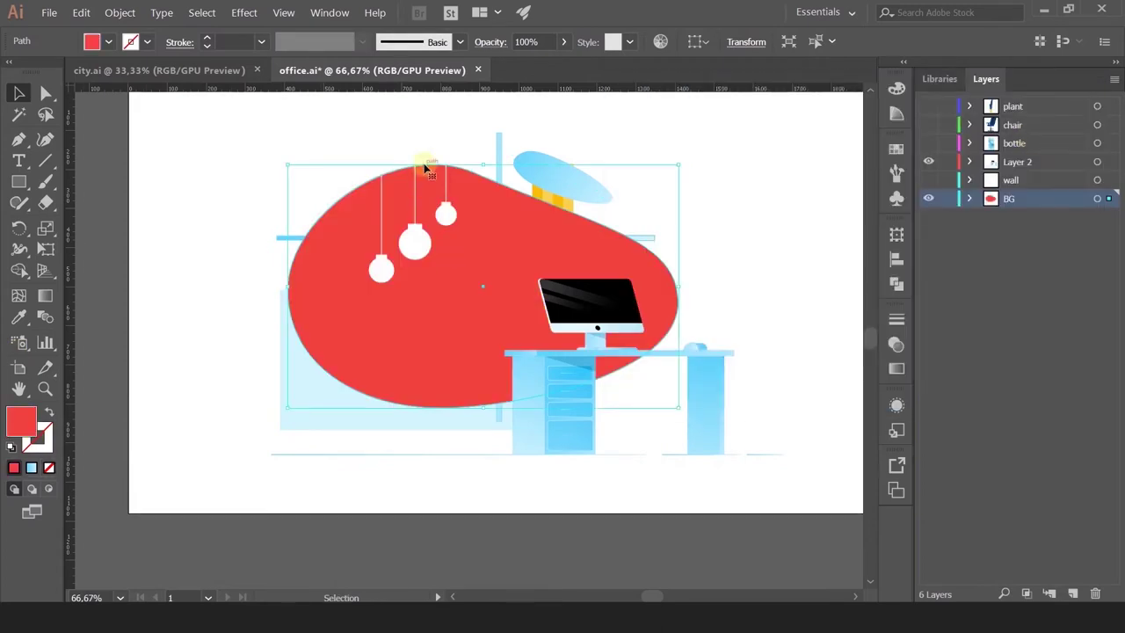
Move the red mask shape in place onto its own new layer above BG and hide that layer.
drag(447, 333, 588, 253)
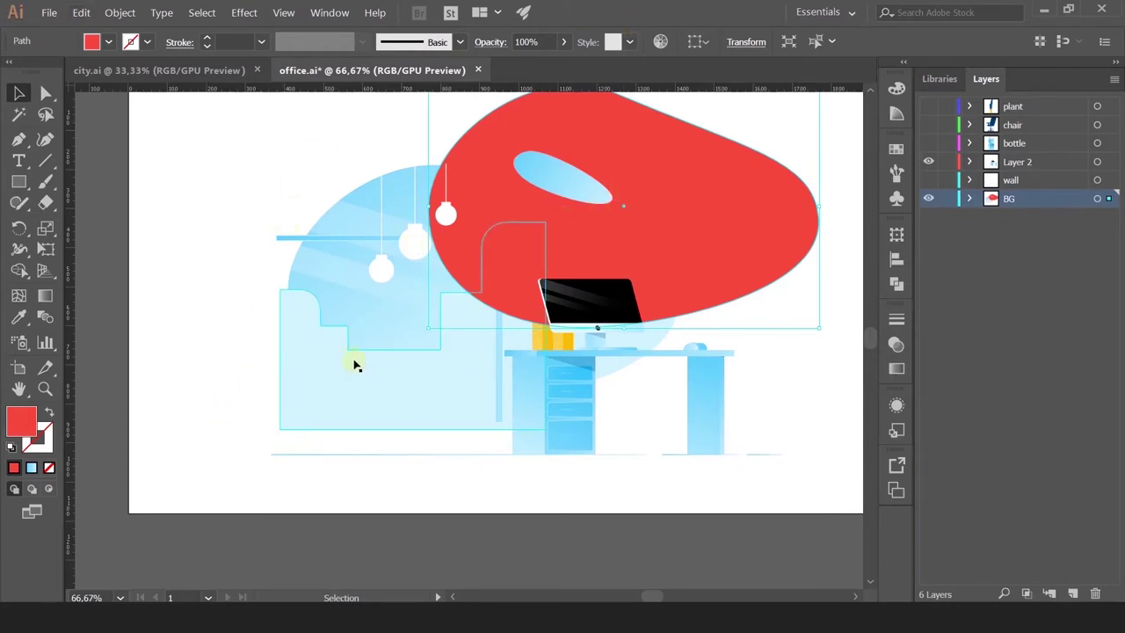
key(ctrl+z)
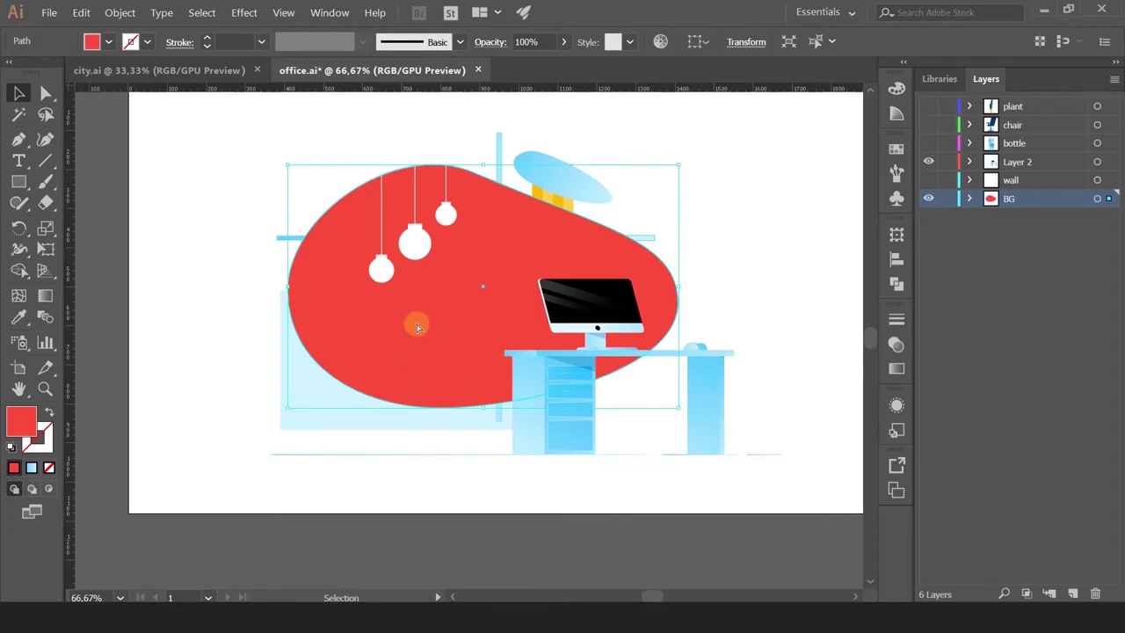
key(ctrl+x)
click(1074, 590)
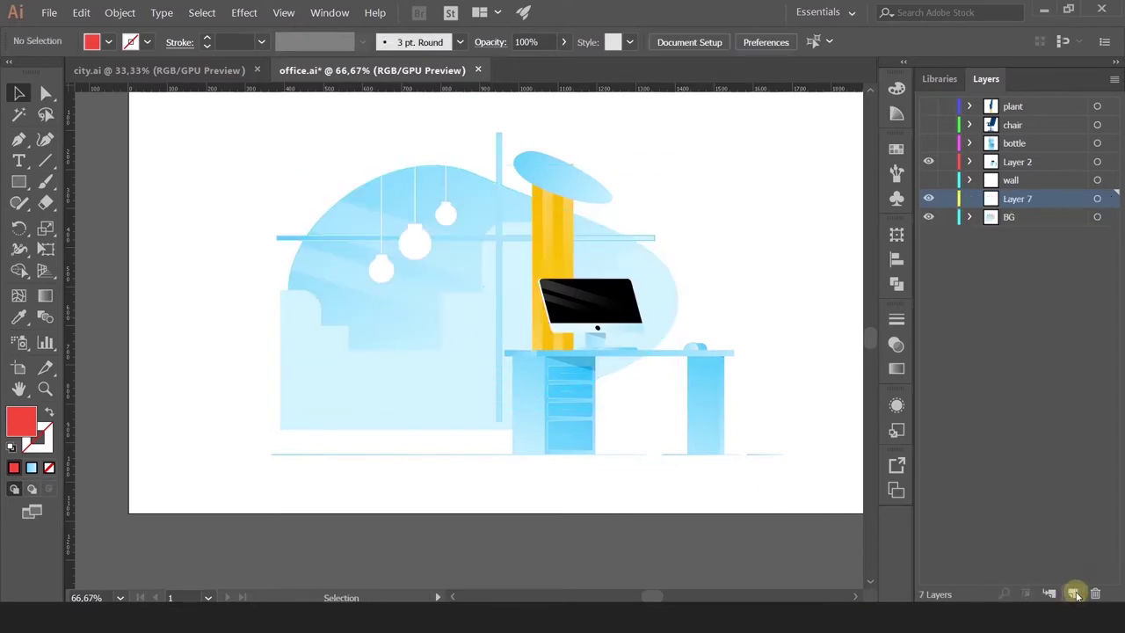
click(1073, 590)
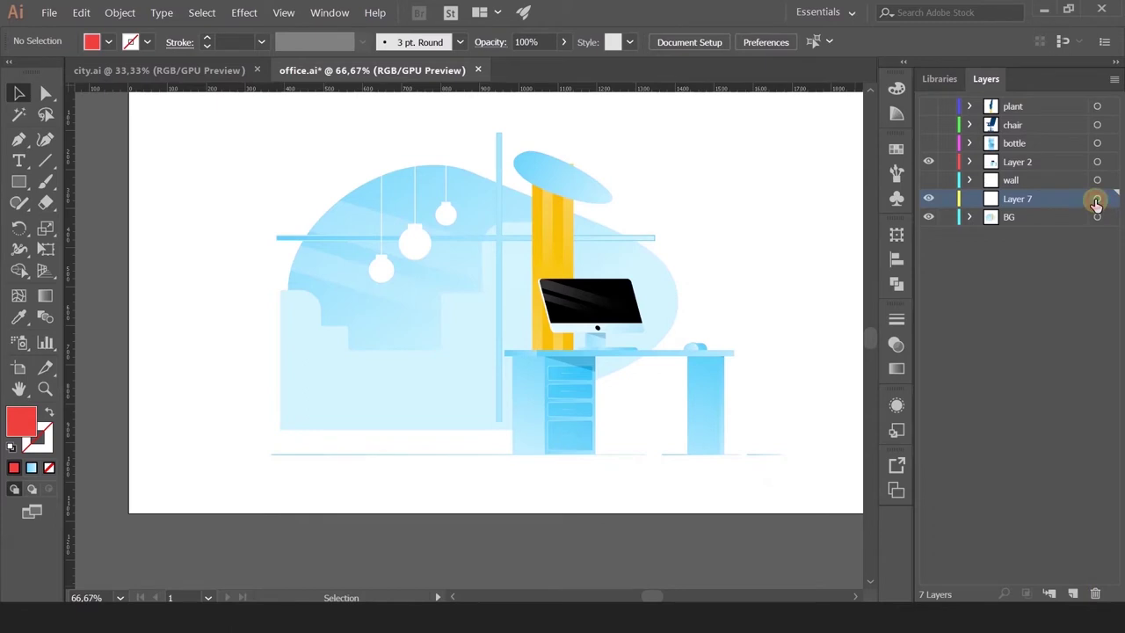
key(ctrl+f)
click(928, 198)
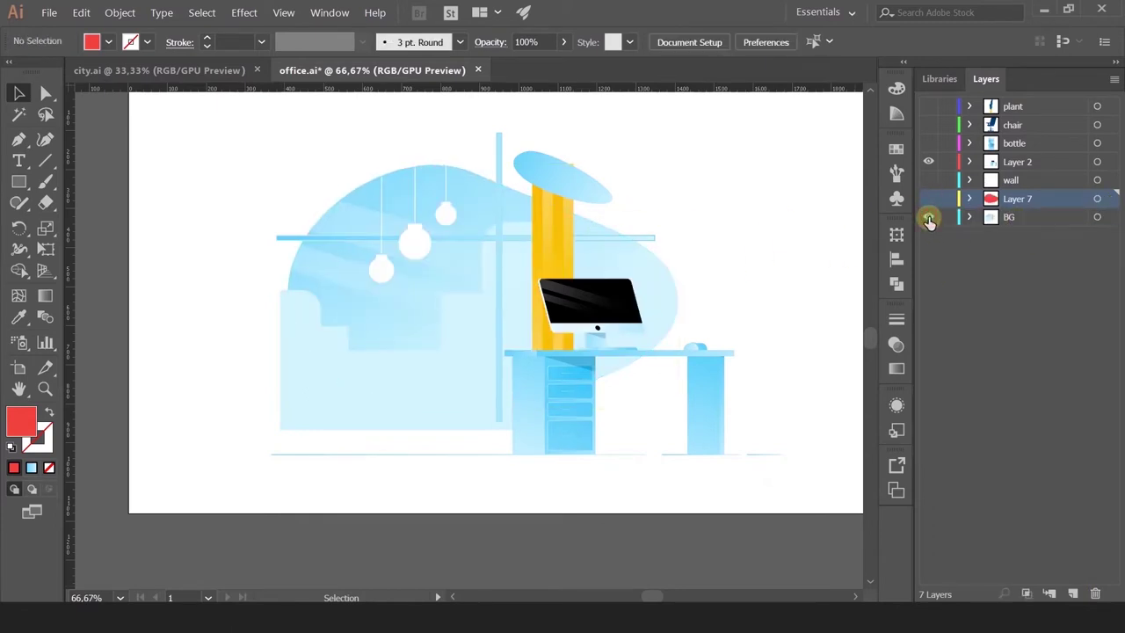
Move the small blue ellipse in place from BG onto its own new layer.
click(579, 183)
key(ctrl+x)
click(1072, 593)
key(ctrl+f)
Rename the red shape's layer as Mask and the ellipse's layer as Bubble small, hiding the ellipse's layer.
double_click(1011, 198)
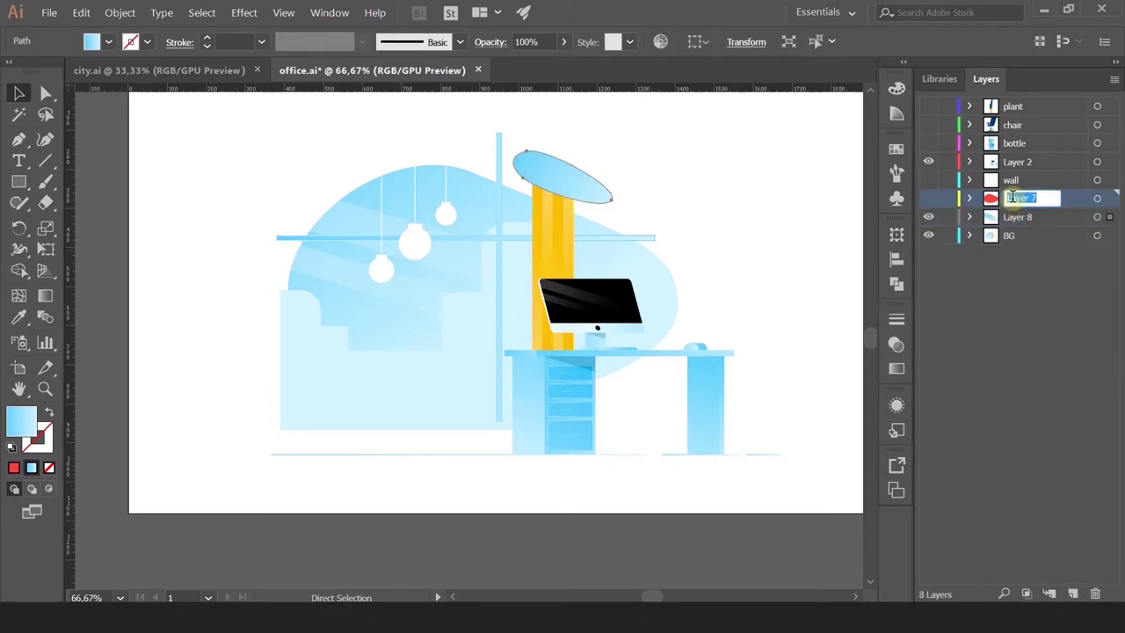
text(Mask)
key(Return)
double_click(1019, 217)
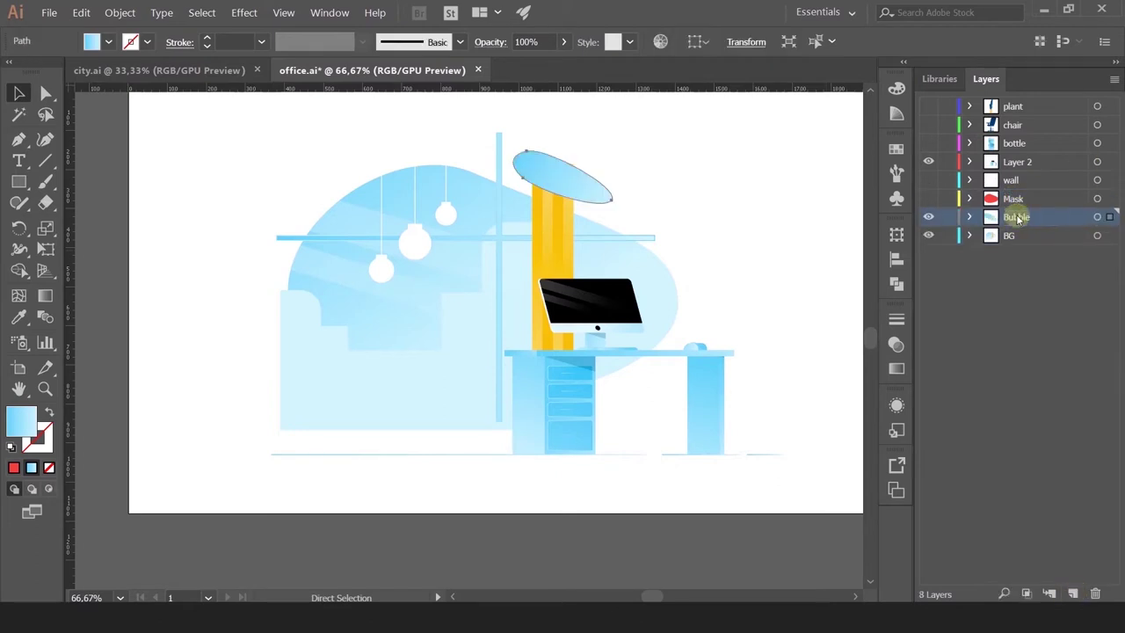
text(Bubble small)
key(Return)
click(922, 217)
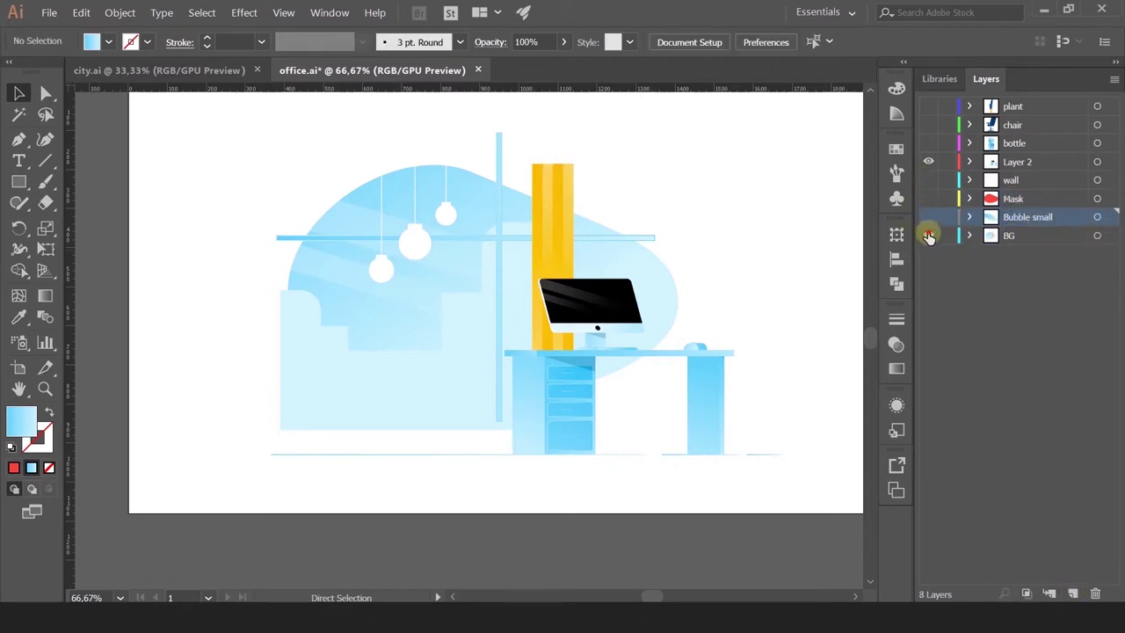
Hide BG and move the floor line segments in place onto a new layer named floor.
click(928, 236)
click(633, 308)
drag(673, 306, 645, 220)
click(610, 371)
shift+click(645, 372)
shift+click(735, 372)
key(ctrl+x)
click(1071, 593)
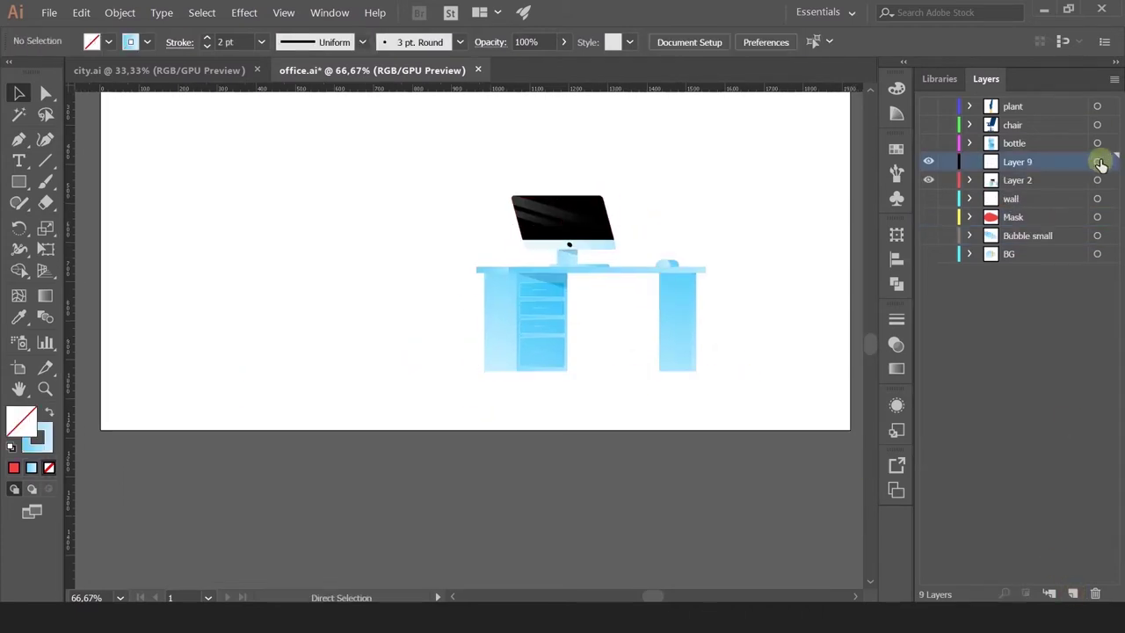
click(1100, 164)
double_click(1016, 162)
text(floor)
key(Return)
Move the monitor and its stand in place onto a new layer named Computer and hide that layer.
click(571, 220)
scroll(573, 219, up, 2)
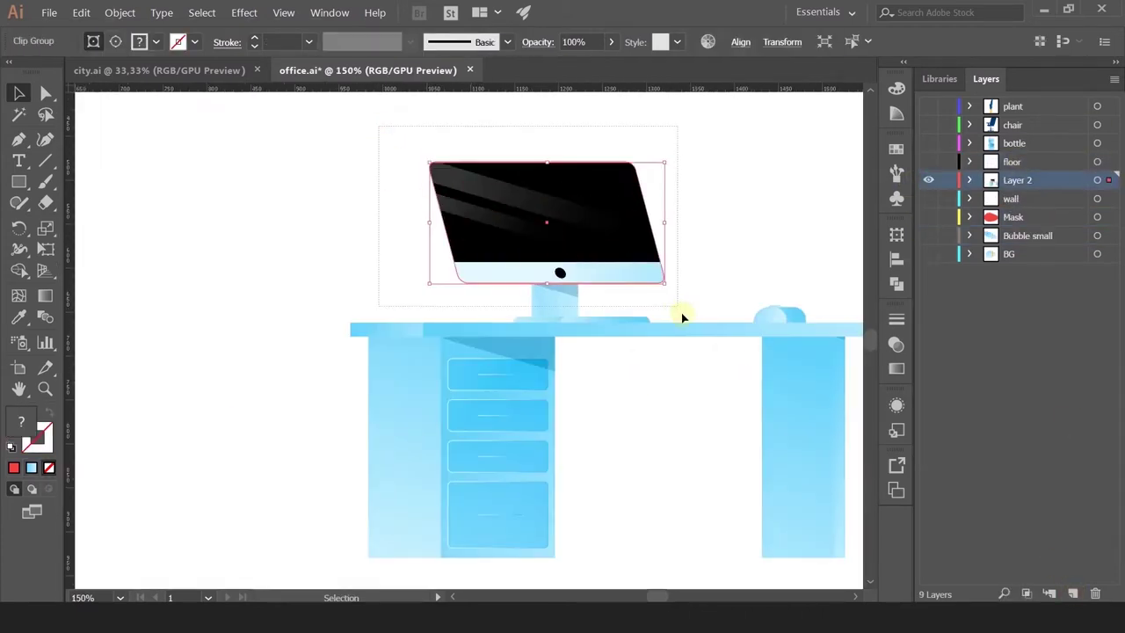
shift+click(562, 299)
key(ctrl+x)
click(1072, 593)
key(ctrl+f)
double_click(1016, 179)
text(Com)
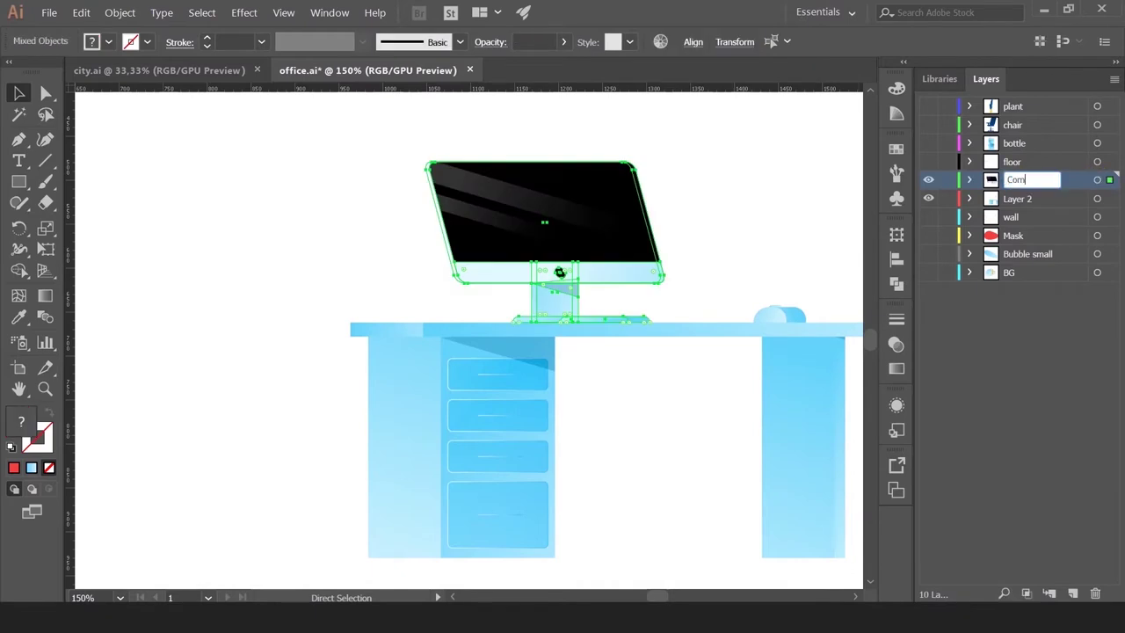
click(928, 179)
Move the computer mouse in place onto a new layer named mouse and hide that layer.
drag(735, 295, 808, 319)
key(ctrl+x)
click(1072, 593)
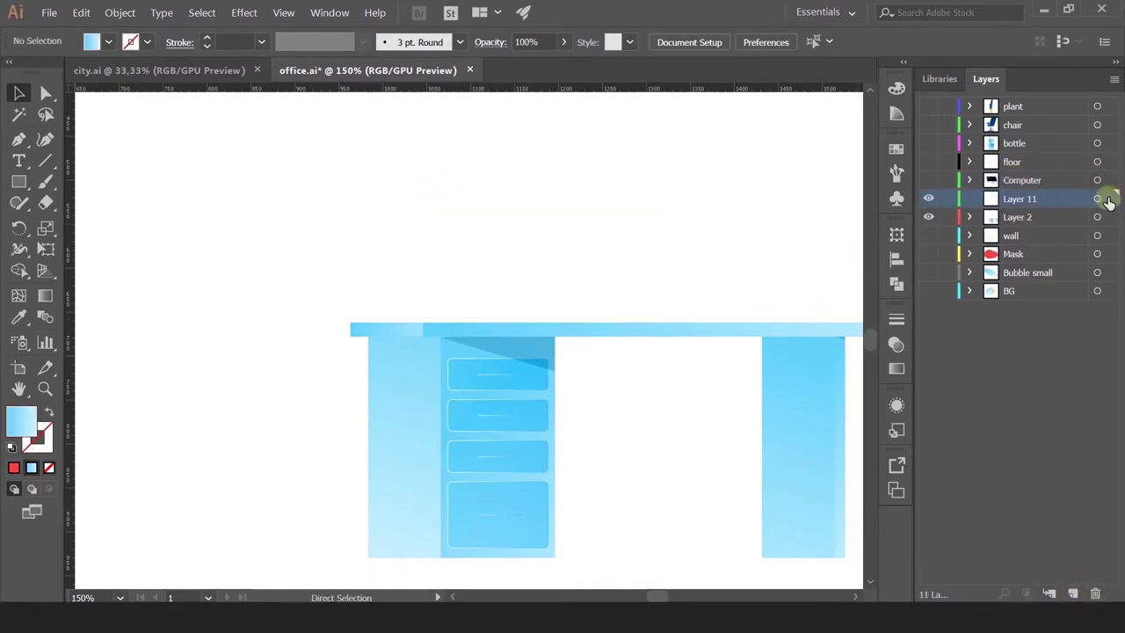
key(ctrl+f)
double_click(1020, 200)
text(mouse)
key(Return)
click(928, 199)
Rename Layer 2, which holds the desk, as Table.
drag(562, 369, 432, 251)
double_click(1016, 216)
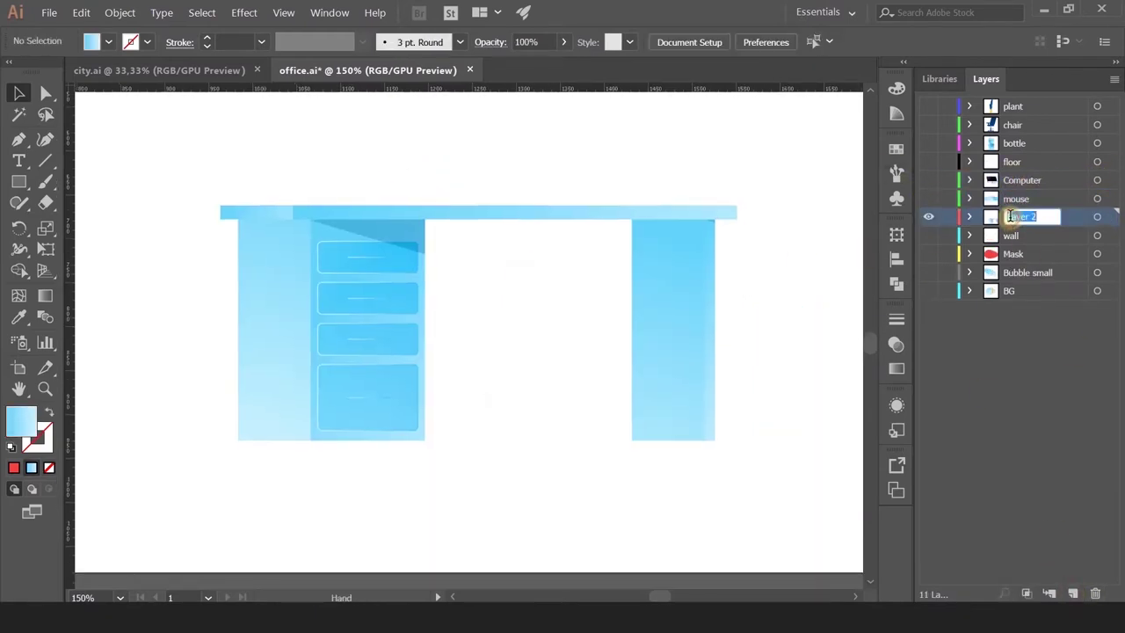
key(Return)
Move the white hanging lamps in place onto a new layer named lamps, placed between Bubble small and BG.
scroll(742, 240, down, 4)
ctrl+click(580, 184)
key(ctrl+a)
drag(529, 106, 631, 213)
key(ctrl+x)
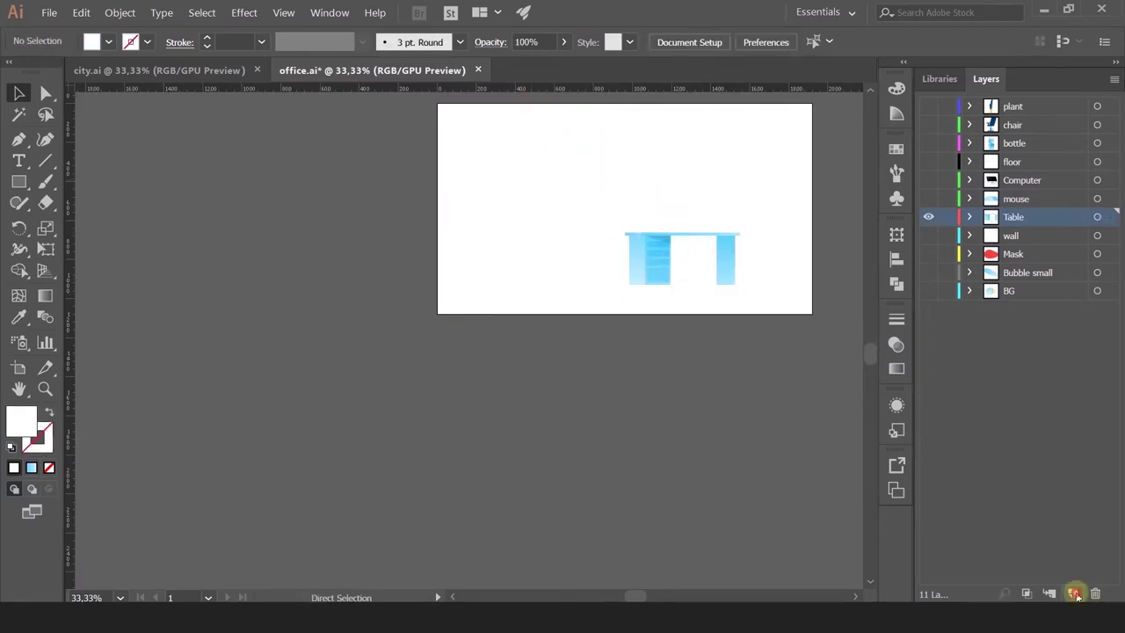
click(1073, 593)
key(ctrl+f)
drag(1025, 220, 1034, 299)
Show BG, move the light-blue city silhouette onto a new layer named city, and hide that layer.
drag(663, 173, 575, 232)
click(927, 290)
key(ctrl+plus)
click(342, 337)
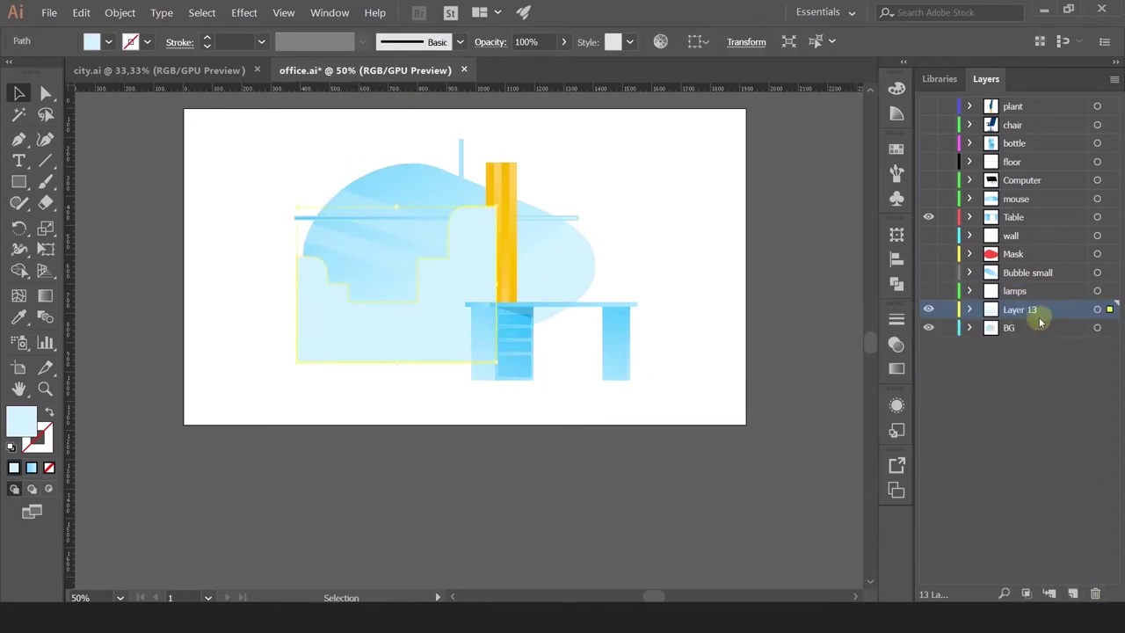
double_click(1019, 309)
text(city)
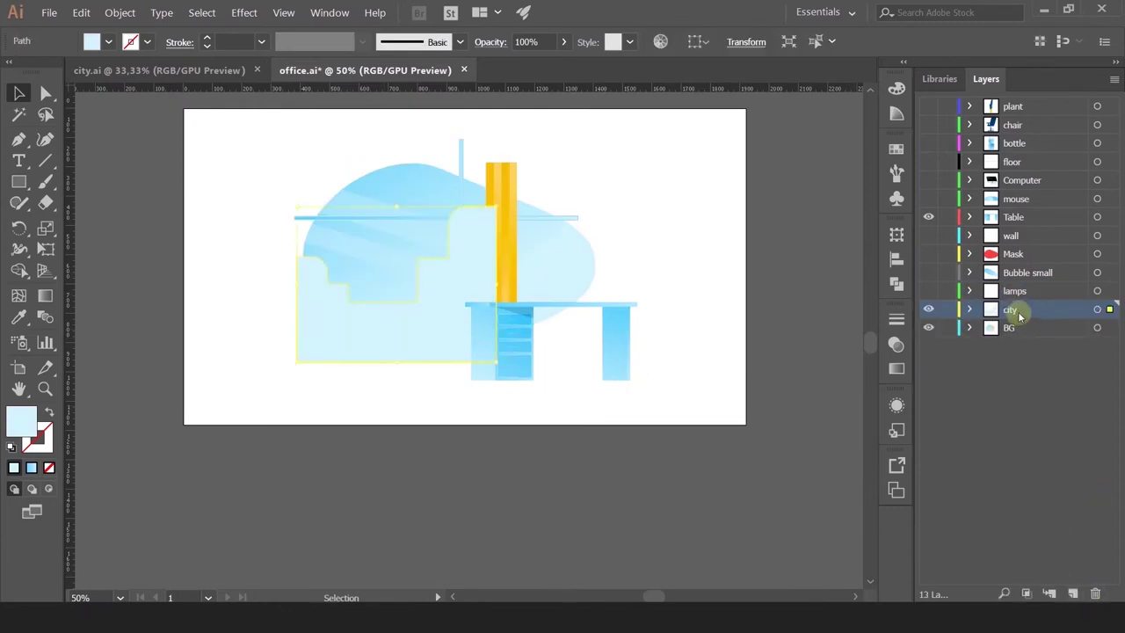
key(Return)
click(928, 309)
Move the yellow curtain in place from BG onto a new layer named curtain and hide that layer.
click(492, 233)
key(ctrl+x)
click(1071, 593)
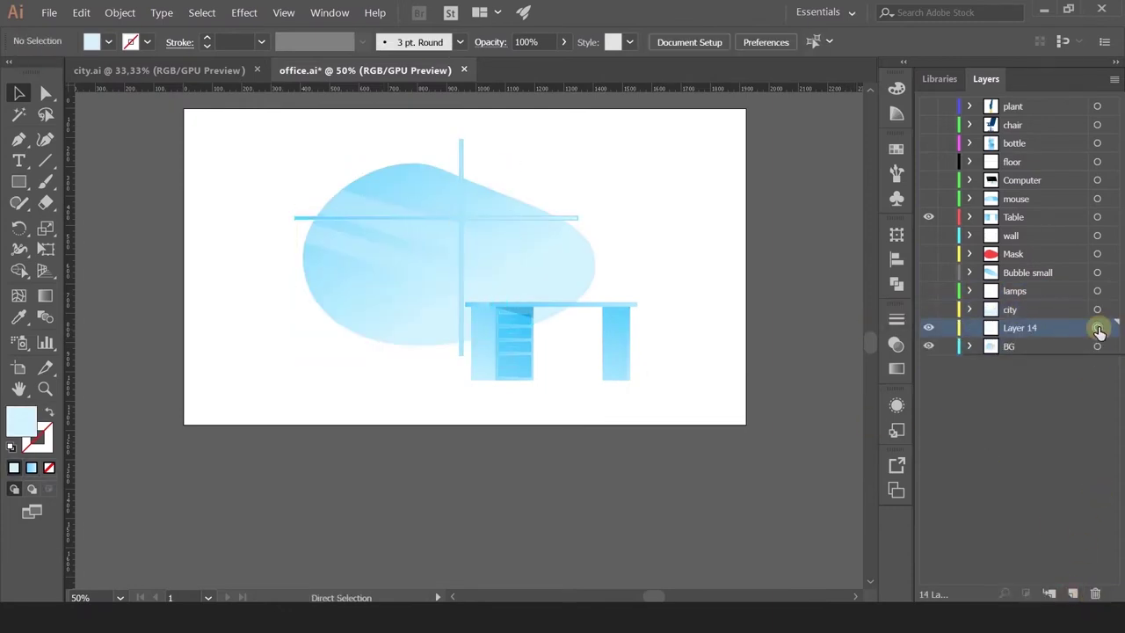
key(ctrl+f)
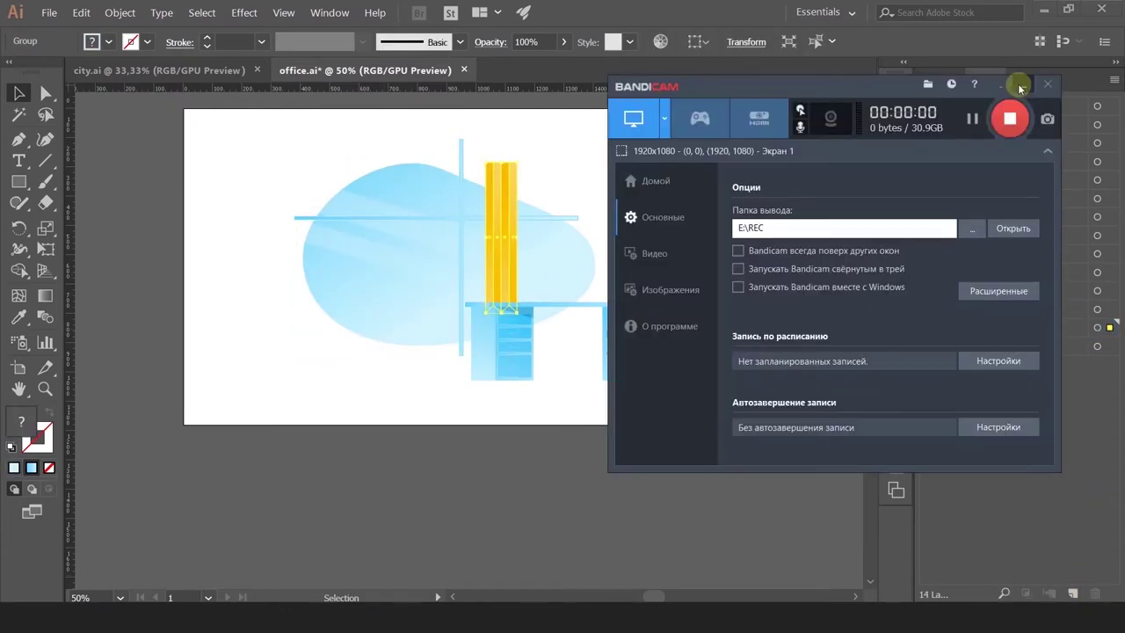
click(1019, 82)
double_click(1019, 327)
text(curtain)
key(Return)
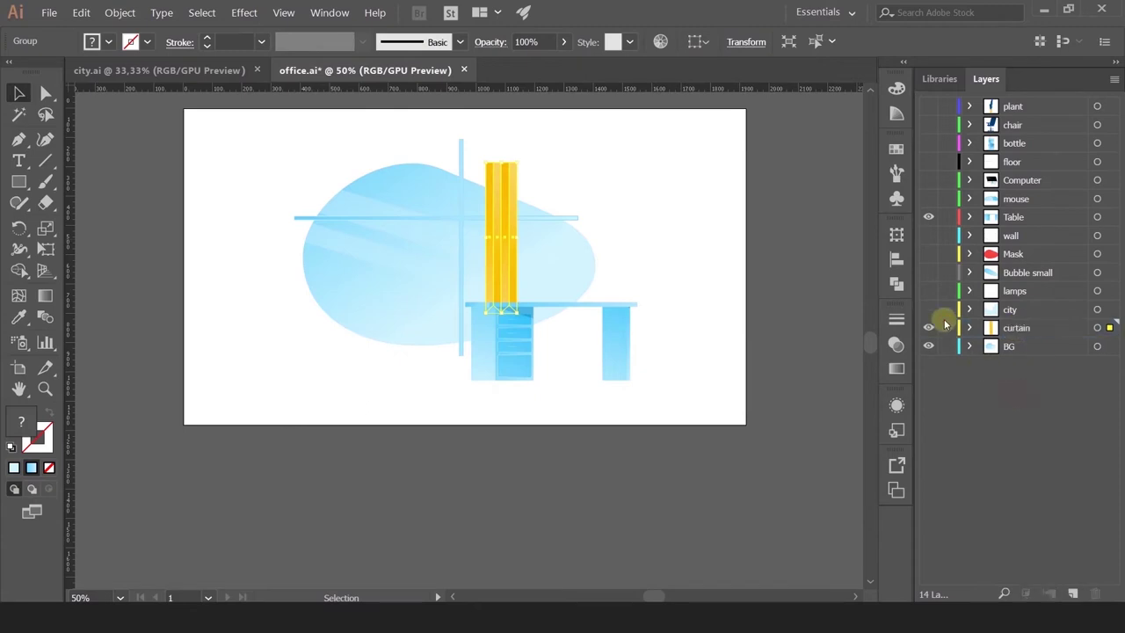
click(928, 327)
Move the desk's tabletop pieces in place from the Table layer onto a new layer directly above it.
drag(488, 341, 457, 373)
click(455, 373)
click(566, 383)
key(ctrl+plus)
key(ctrl+plus)
key(ctrl+plus)
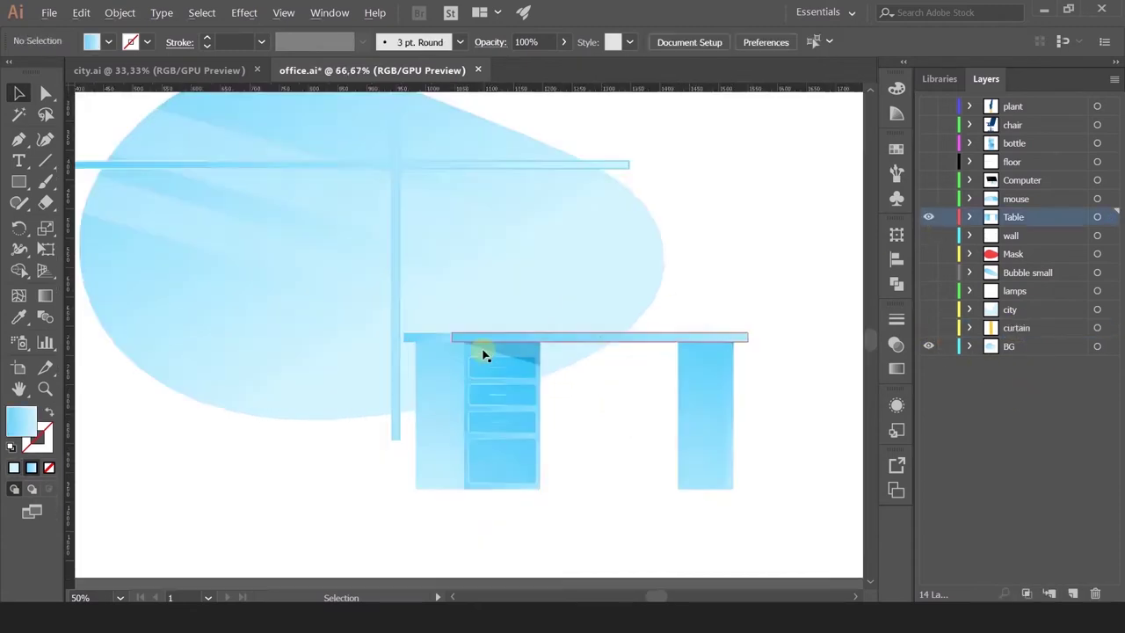
click(483, 342)
drag(387, 312, 206, 258)
shift+click(219, 283)
key(ctrl+x)
click(1073, 594)
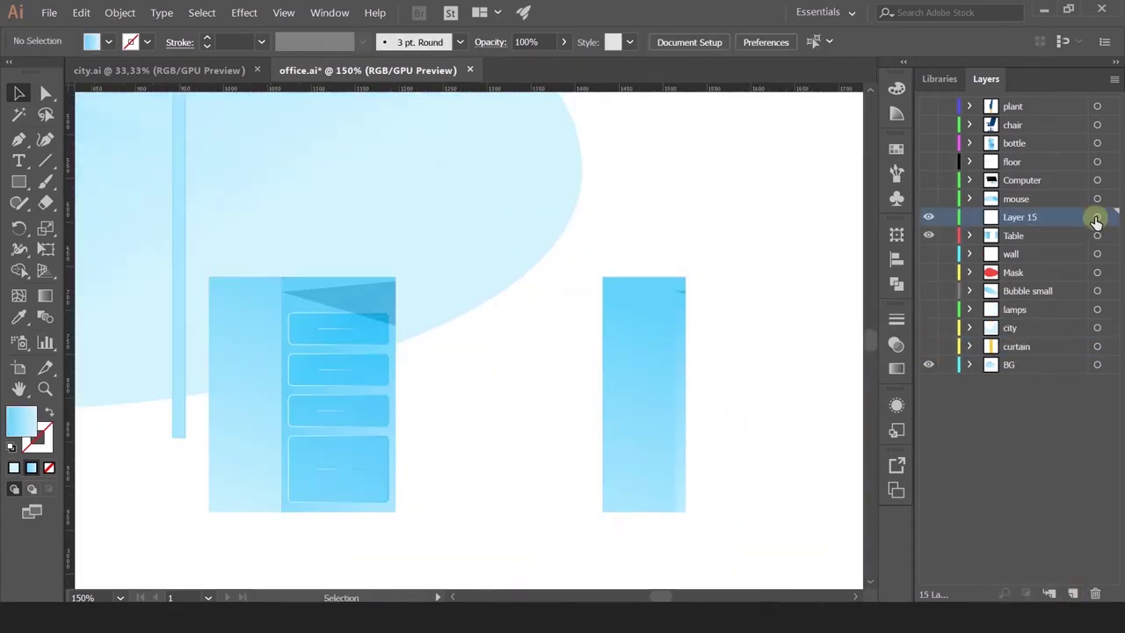
key(ctrl+f)
Name the tabletop's new layer Top table and hide it.
double_click(1021, 216)
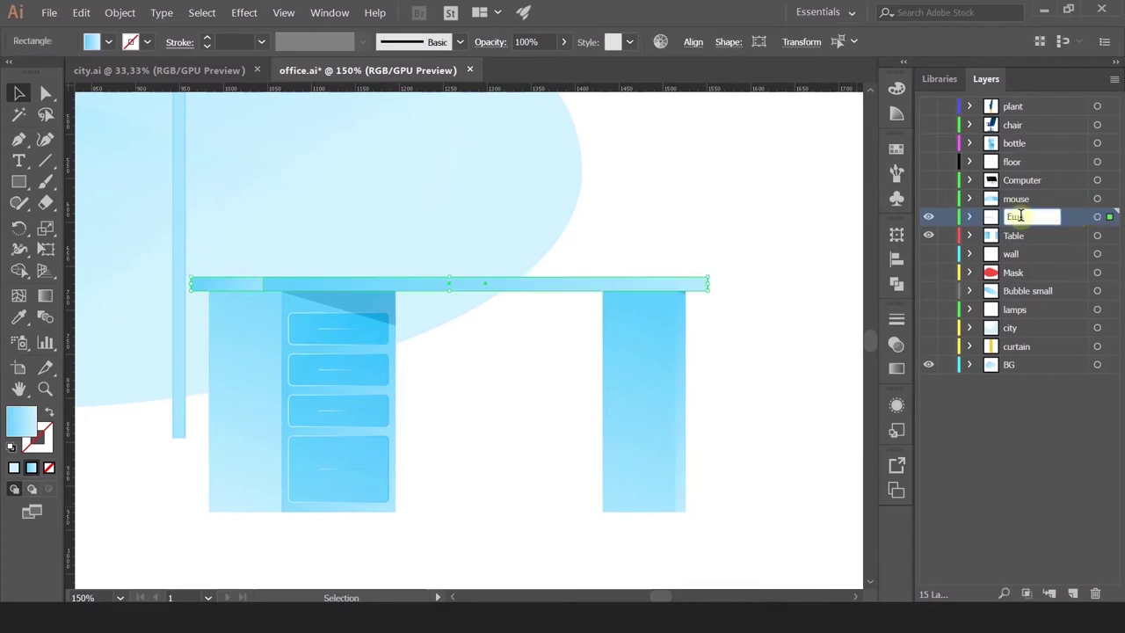
text(Top table)
key(Return)
click(928, 216)
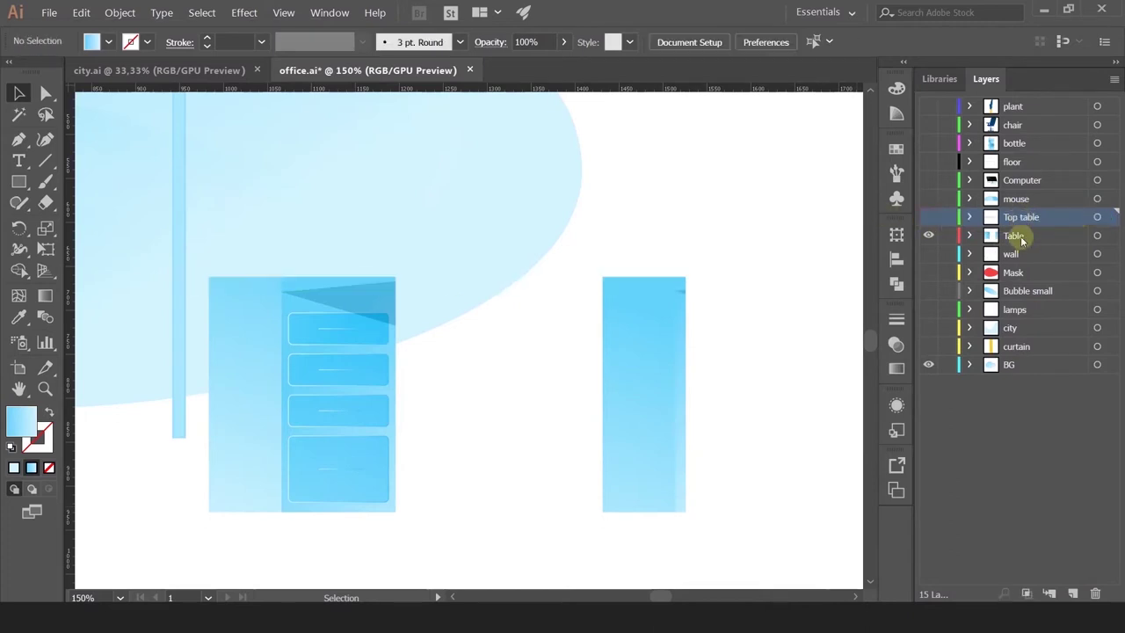
Hide BG and move the desk's right leg in place onto a new layer named Table R above Table.
drag(678, 269, 720, 245)
click(927, 369)
drag(726, 525, 506, 201)
key(ctrl+x)
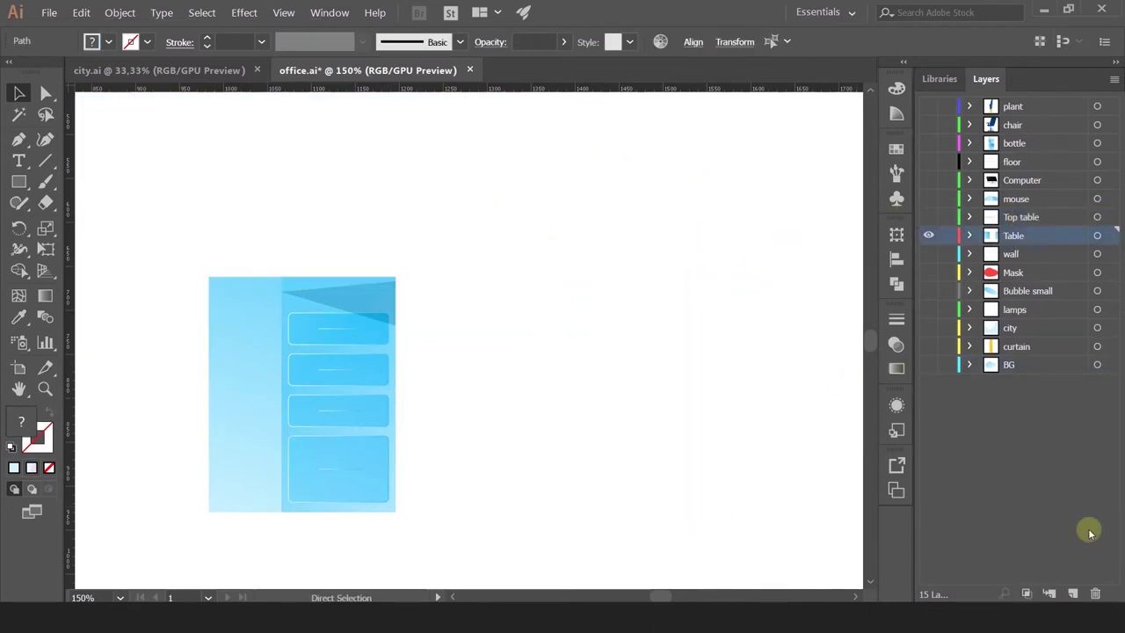
click(1071, 593)
key(ctrl+f)
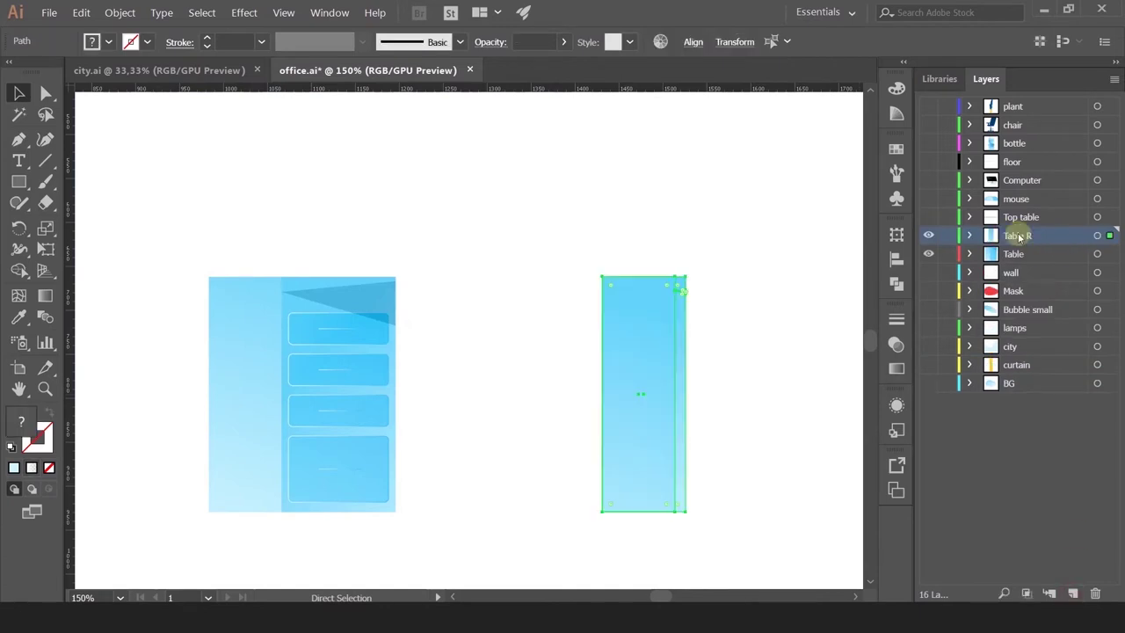
Rename the Table layer, which holds the drawer side of the desk, as Table L.
double_click(1015, 253)
text(Table L)
key(Return)
click(223, 380)
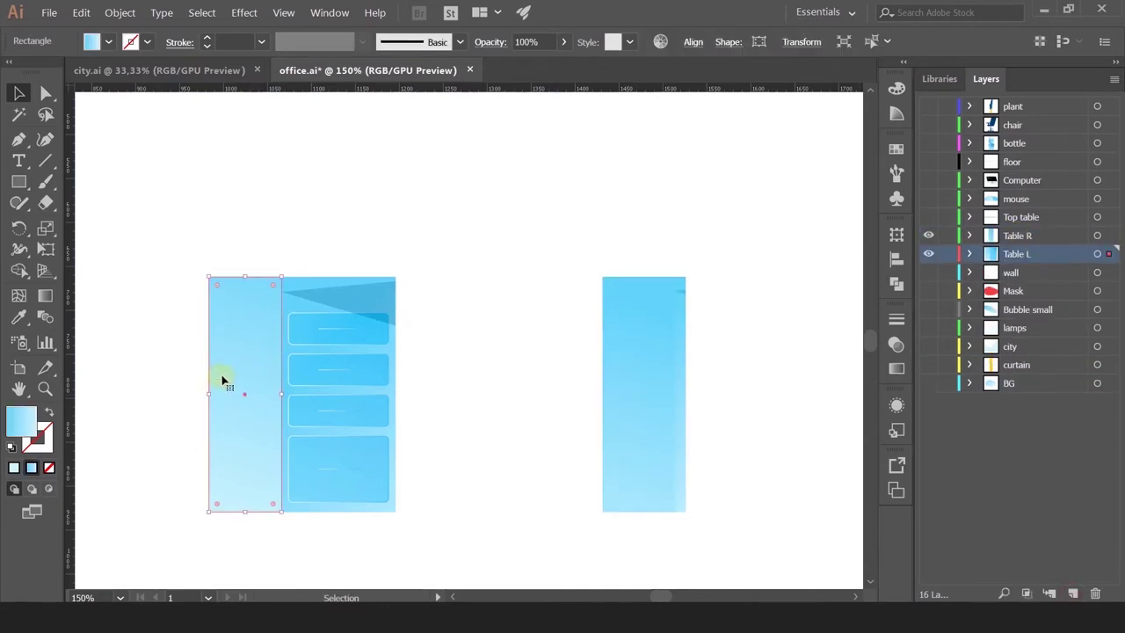
click(548, 385)
scroll(530, 387, down, 1)
scroll(531, 387, up, 1)
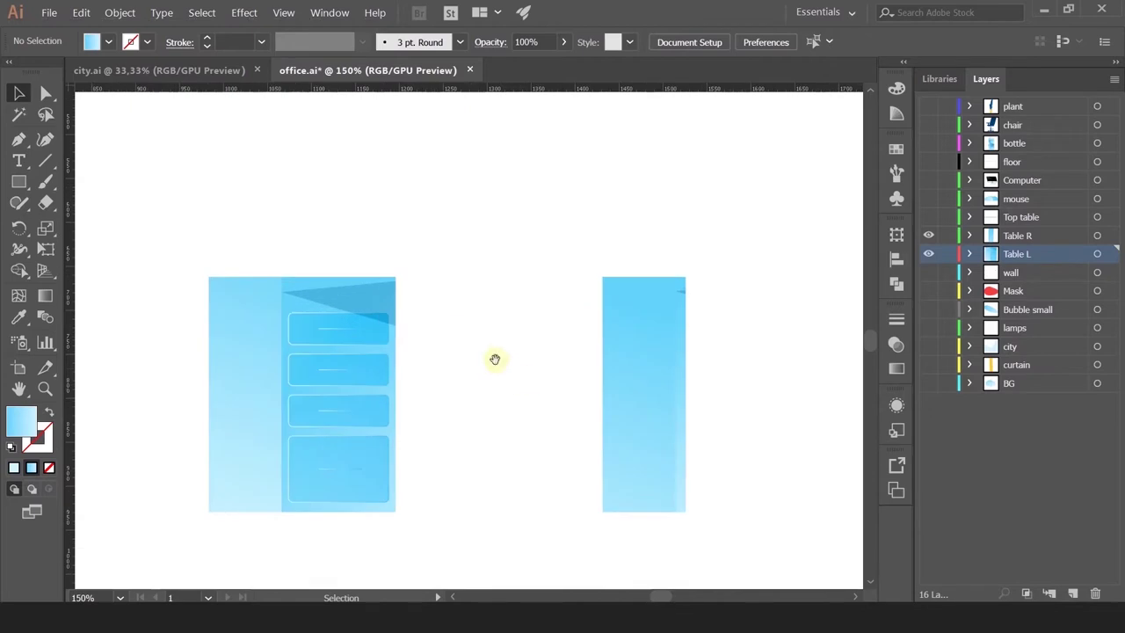
Hide Table R and Table L and briefly check the Top table layer on its own.
drag(494, 359, 570, 325)
drag(928, 235, 928, 253)
scroll(661, 295, down, 2)
click(928, 217)
drag(676, 233, 726, 303)
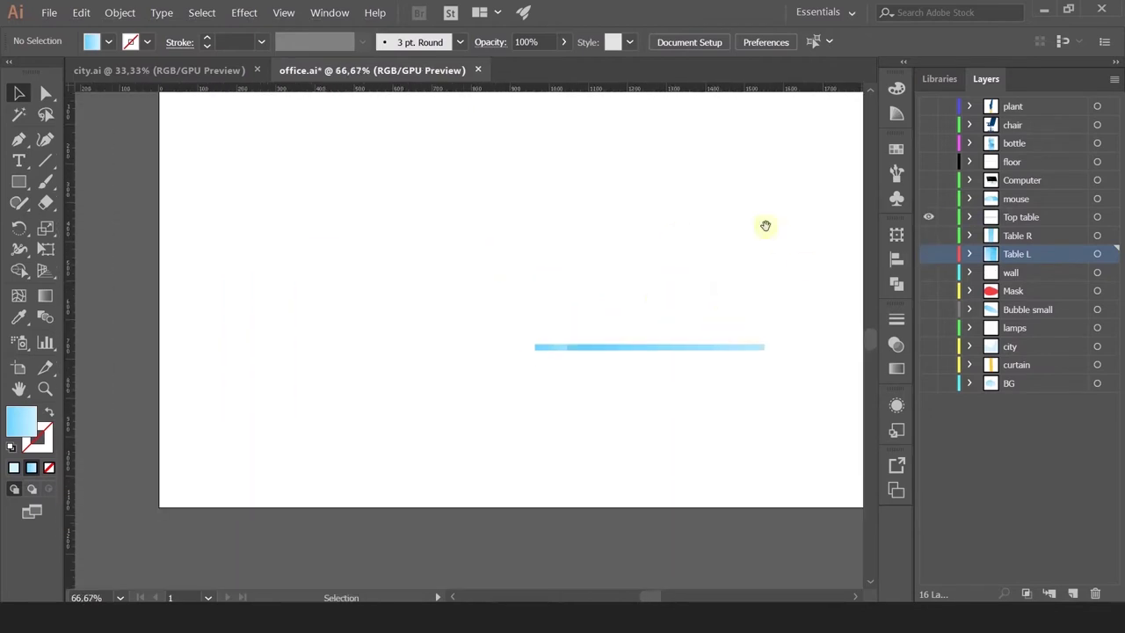
drag(766, 226, 683, 238)
click(928, 217)
Show the Computer layer and move the monitor's screen, lower bezel and black dot in place onto a new layer above it.
click(928, 180)
scroll(513, 336, up, 1)
click(514, 336)
scroll(514, 335, up, 2)
drag(396, 169, 516, 345)
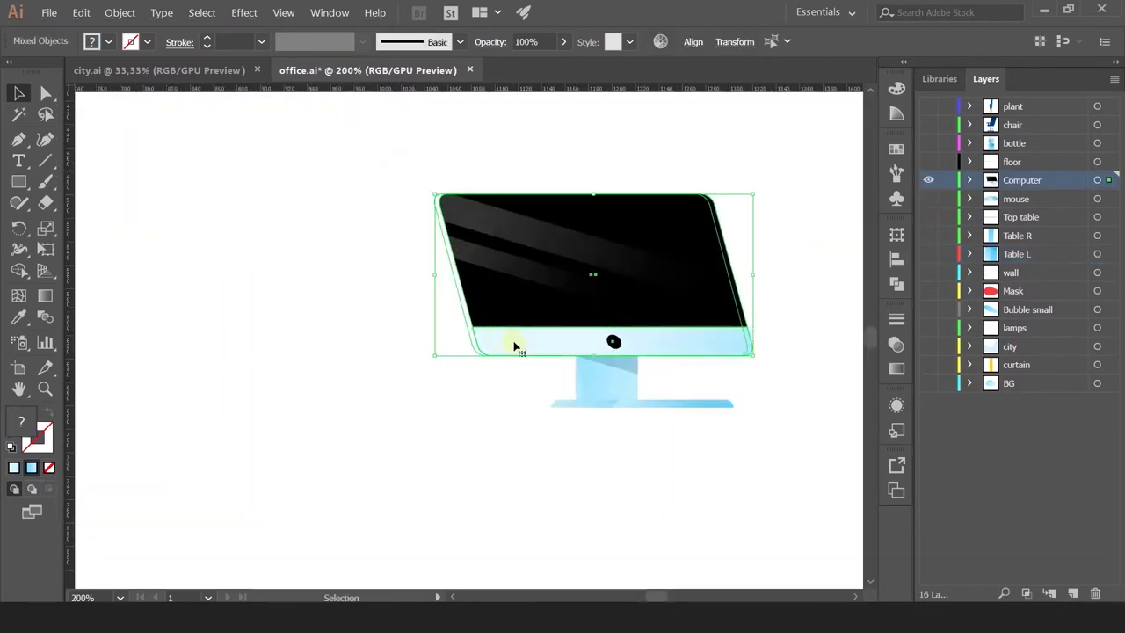
drag(608, 311, 582, 286)
key(ctrl+x)
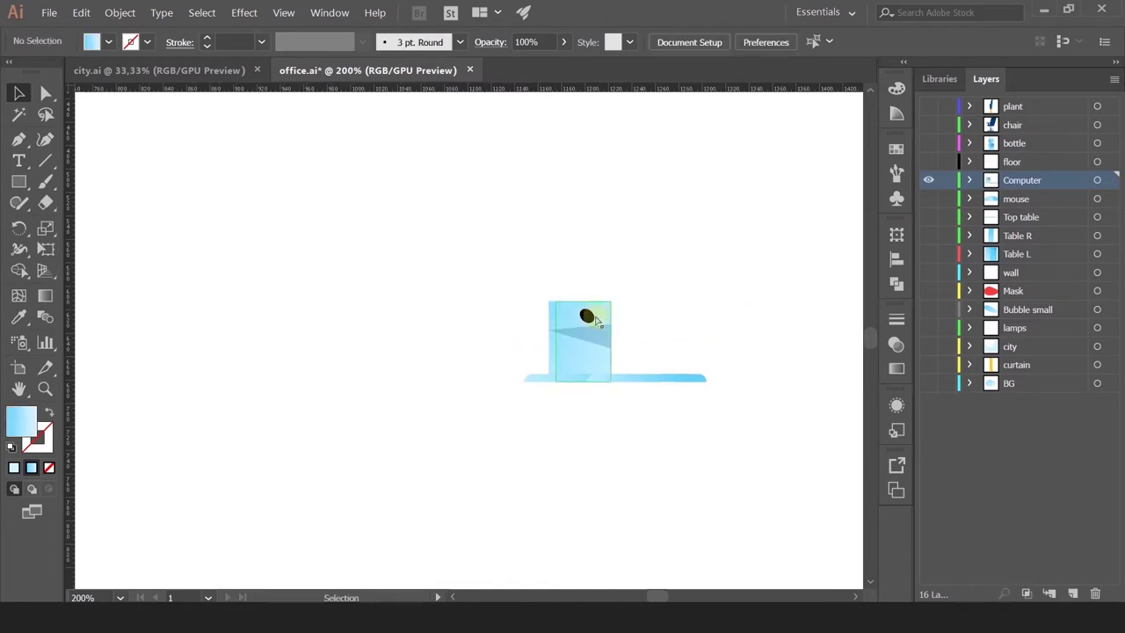
key(ctrl+z)
shift+click(587, 316)
key(ctrl+x)
click(1071, 593)
key(ctrl+f)
Name the screen's layer Top Comp, rename the Computer layer as Bot Comp, and hide both.
double_click(1011, 180)
text(T)
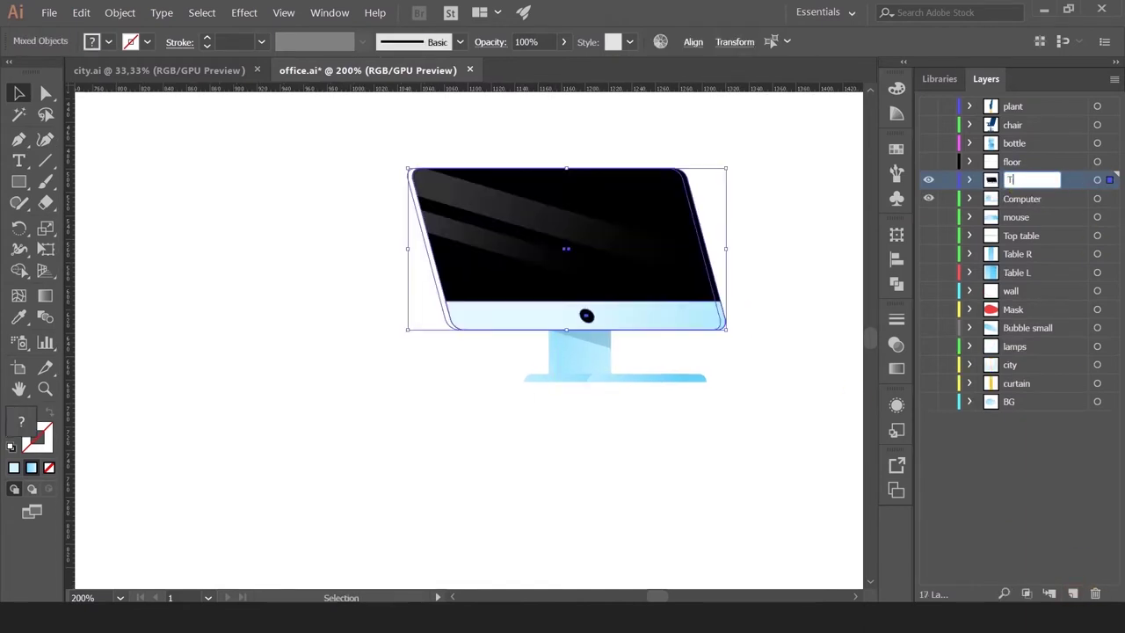
text(op Comp)
click(1019, 196)
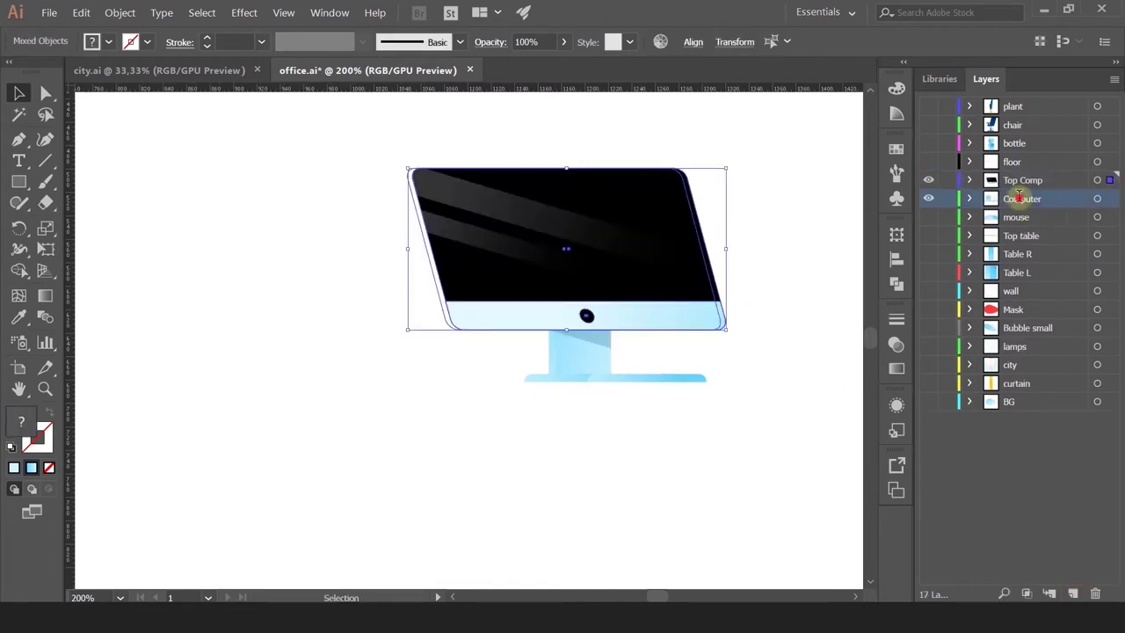
text(Bot Comp)
key(Return)
drag(927, 180, 927, 197)
Show the bottle layer and examine how the water cooler's parts are built.
scroll(489, 262, down, 3)
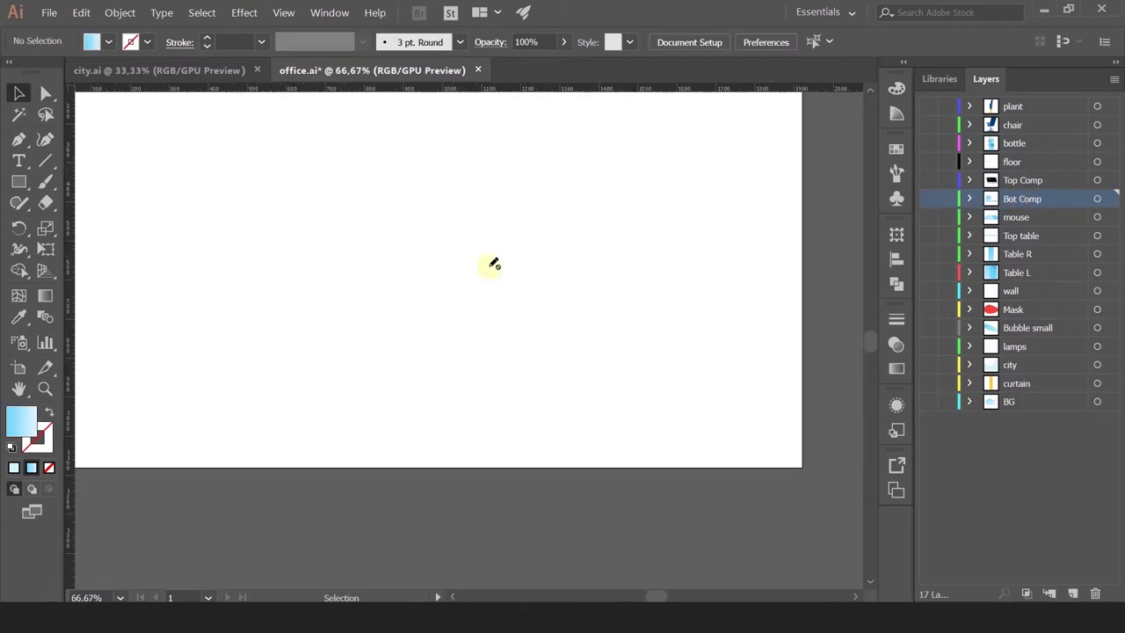
click(928, 143)
drag(336, 309, 559, 296)
scroll(560, 295, up, 3)
click(561, 268)
click(700, 299)
drag(754, 351, 665, 280)
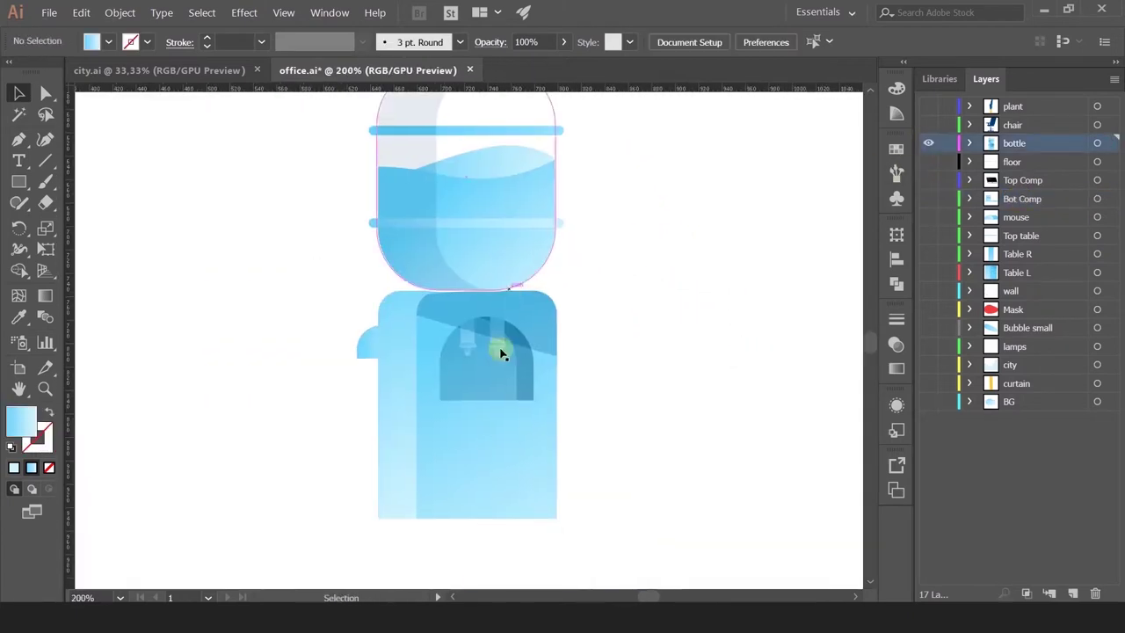
drag(469, 374, 435, 477)
scroll(456, 353, up, 1)
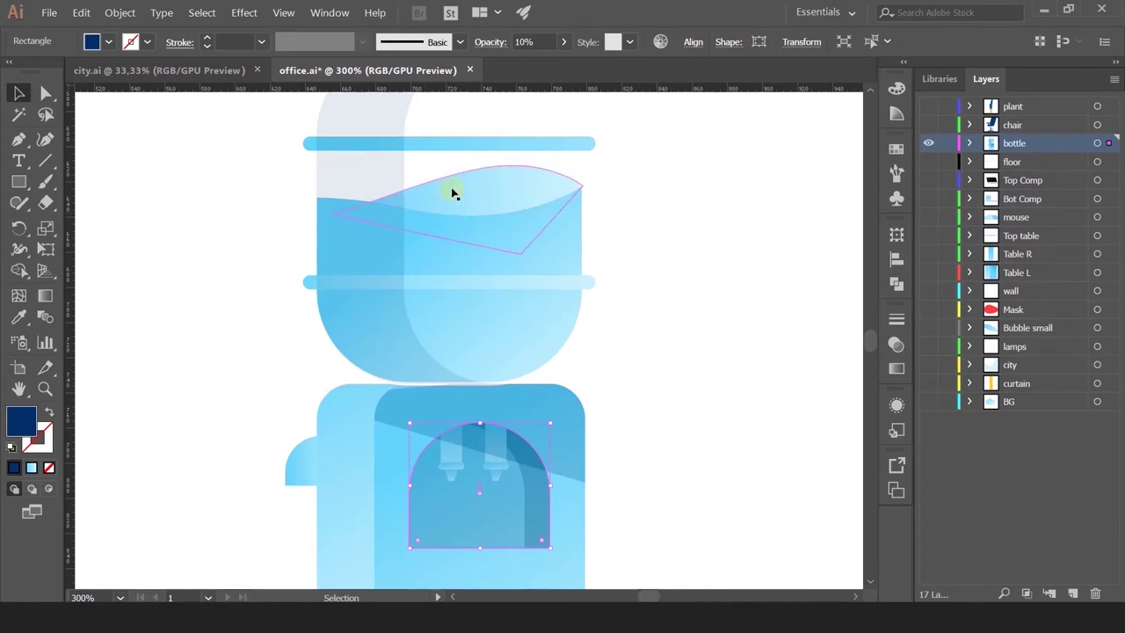
Release the clipping mask on the water inside the cooler's bottle.
drag(451, 191, 430, 251)
drag(482, 277, 561, 260)
key(ctrl+z)
click(119, 13)
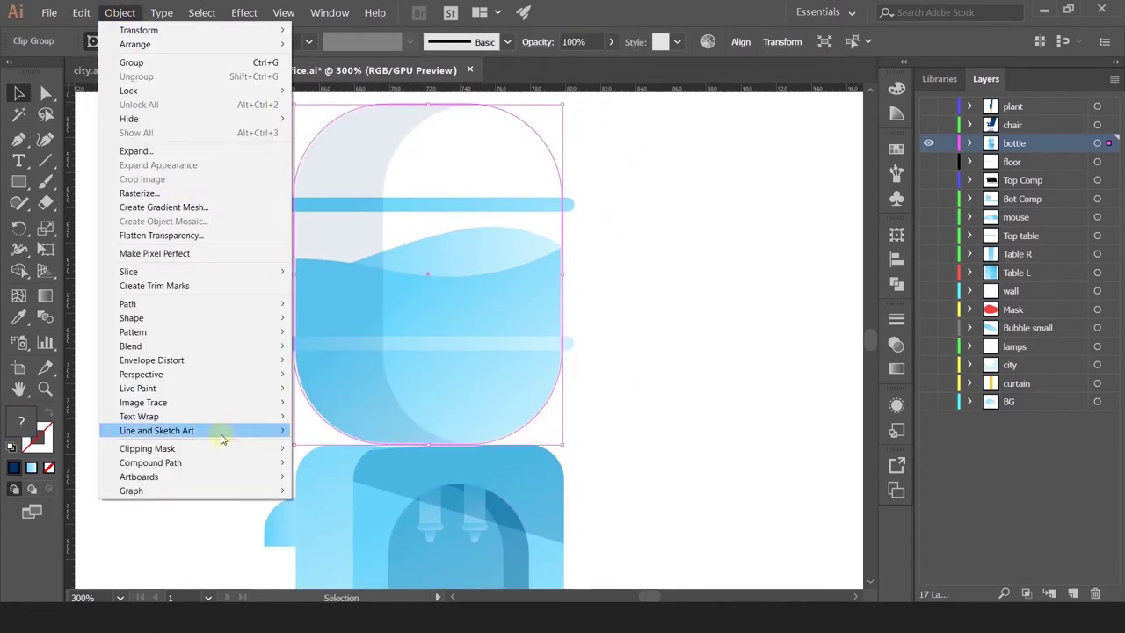
mouse_move(223, 448)
click(346, 464)
scroll(526, 353, down, 1)
drag(552, 316, 621, 292)
key(ctrl+z)
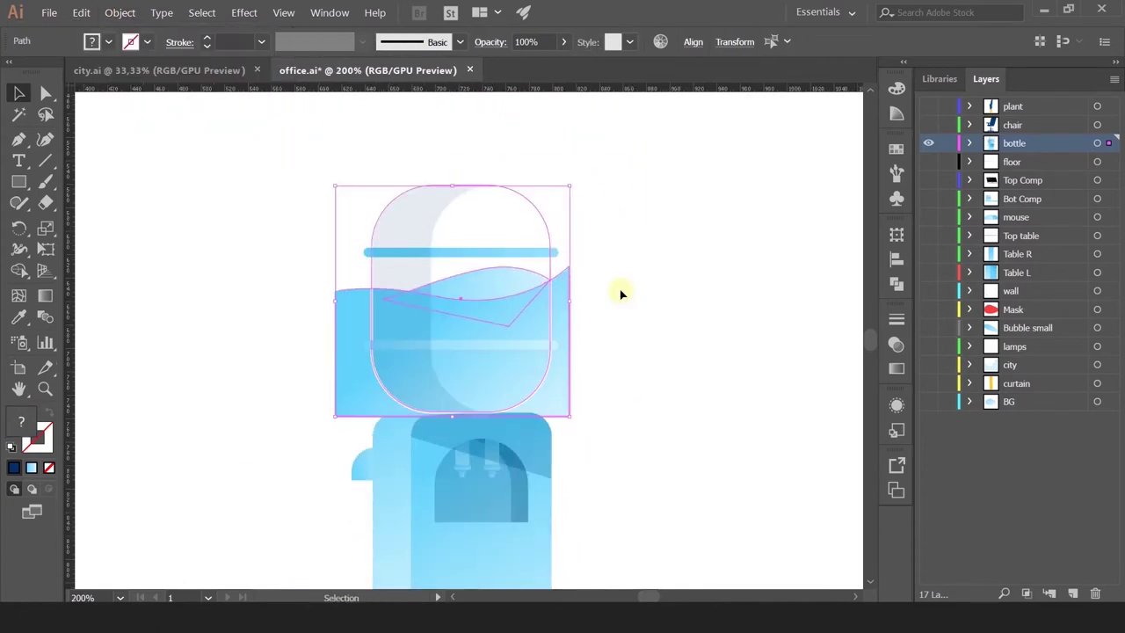
click(622, 294)
Move the two water shapes in place from the bottle layer onto a new layer named wave and hide it.
click(512, 329)
key(ctrl+x)
click(1072, 593)
key(ctrl+f)
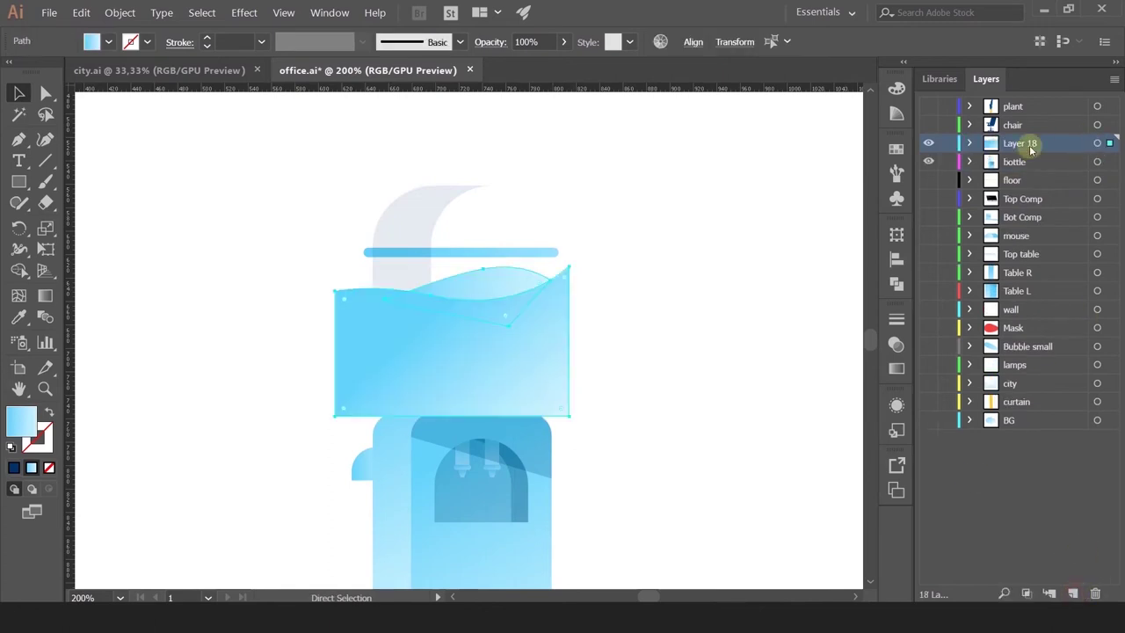
double_click(1019, 143)
text(wave)
key(Return)
click(927, 143)
Move the rounded bottle outline in place onto a new layer named bottle mask above bottle.
click(546, 220)
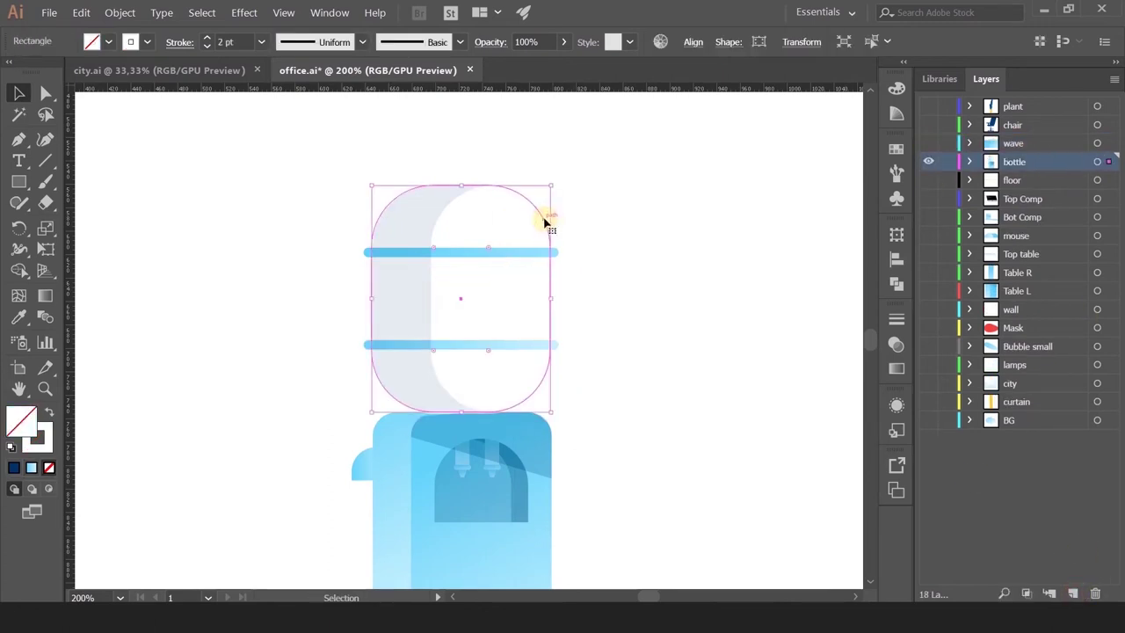
key(ctrl+x)
click(1072, 593)
key(ctrl+f)
double_click(1019, 161)
text(bottle mask)
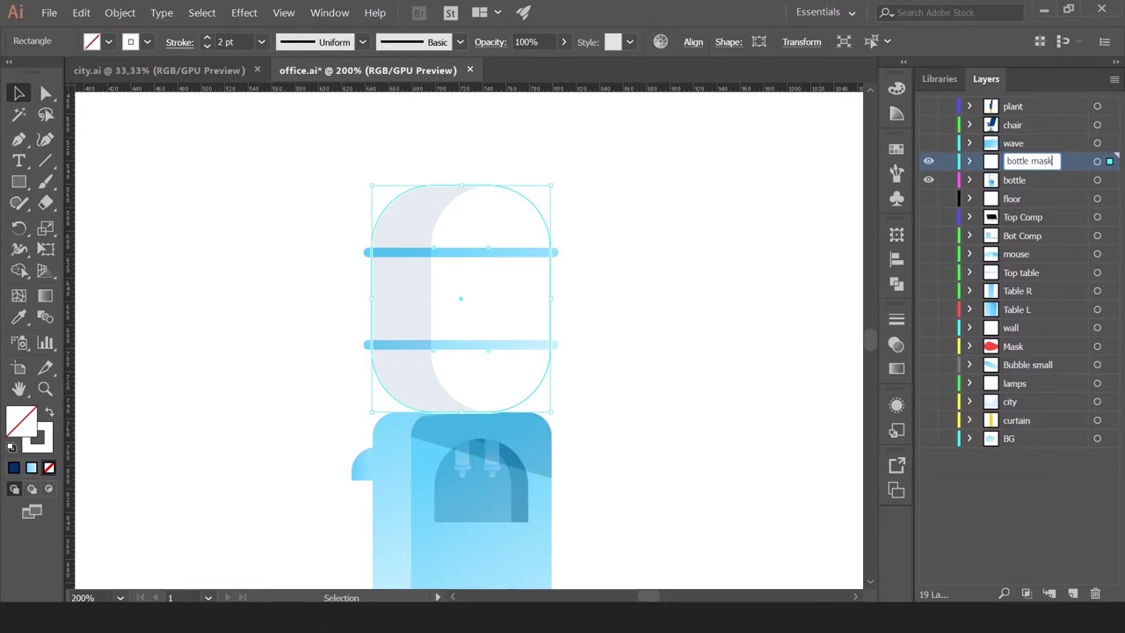
key(Return)
Fill the bottle mask shape with red ff525b and hide its layer.
double_click(25, 420)
click(869, 136)
click(776, 132)
click(1041, 138)
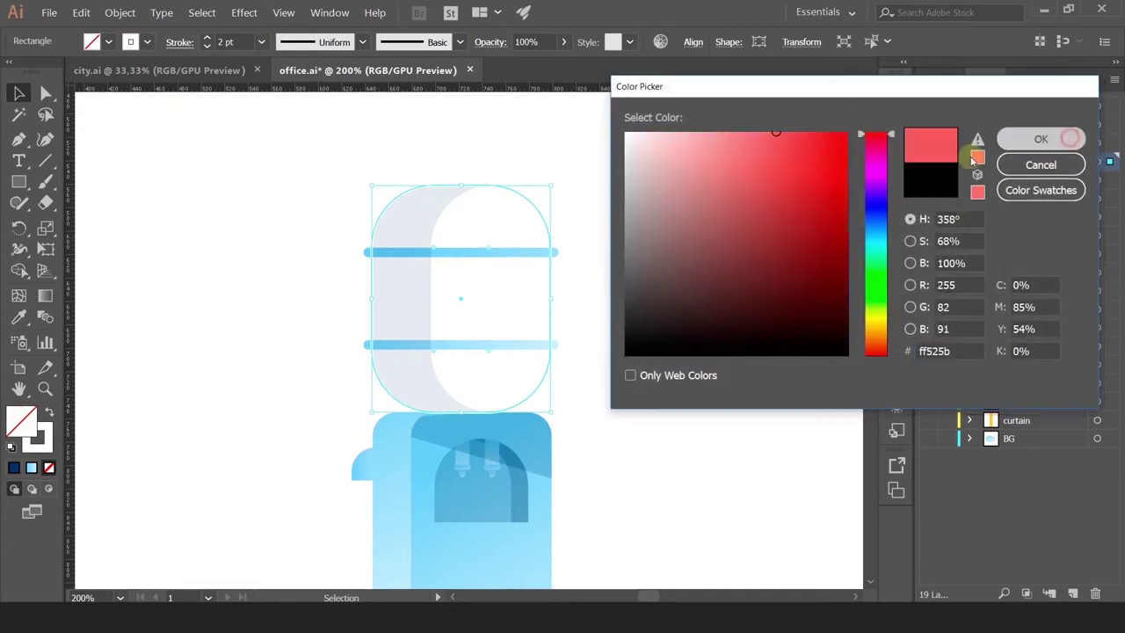
click(928, 161)
Move the upper bottle's remaining pieces in place onto a new layer named bottle top.
key(ctrl+minus)
drag(340, 154, 545, 302)
key(ctrl+x)
click(1072, 593)
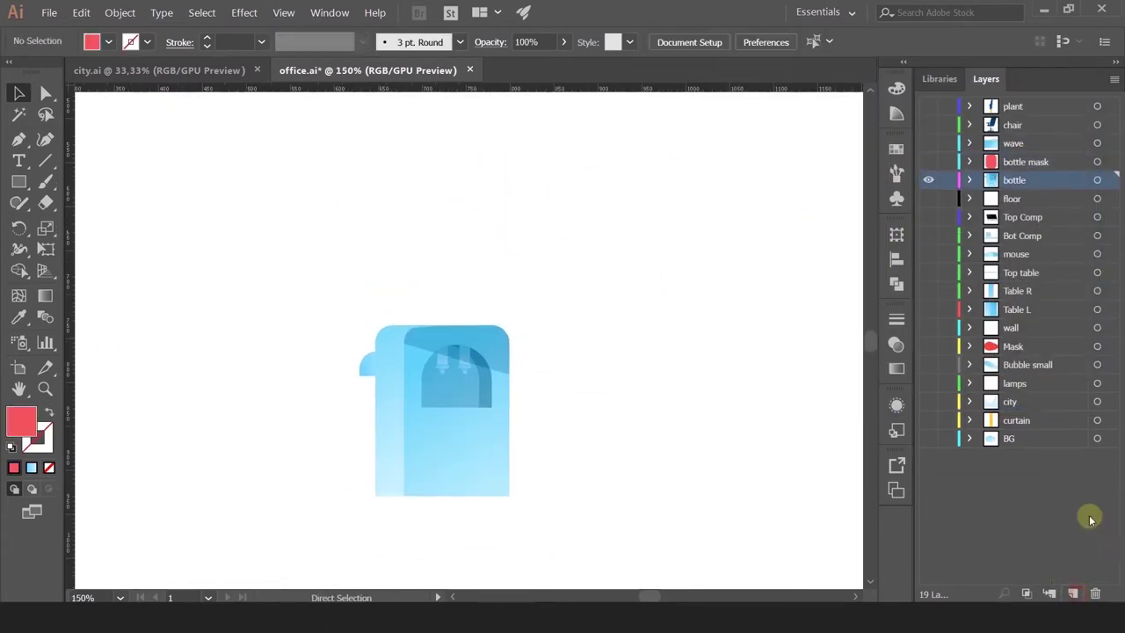
key(ctrl+f)
double_click(1023, 182)
text(bottle top)
key(Tab)
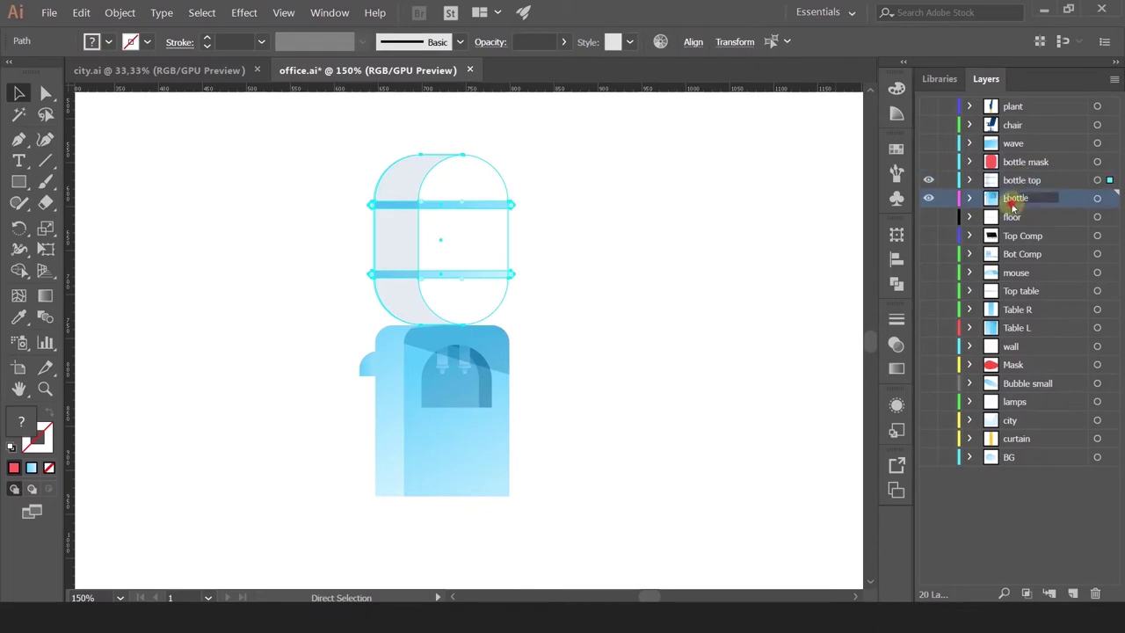
Rename the bottle layer as bottle bot and hide both bottle top and bottle bot.
text(bottle bot)
key(Return)
click(733, 314)
drag(929, 181, 928, 198)
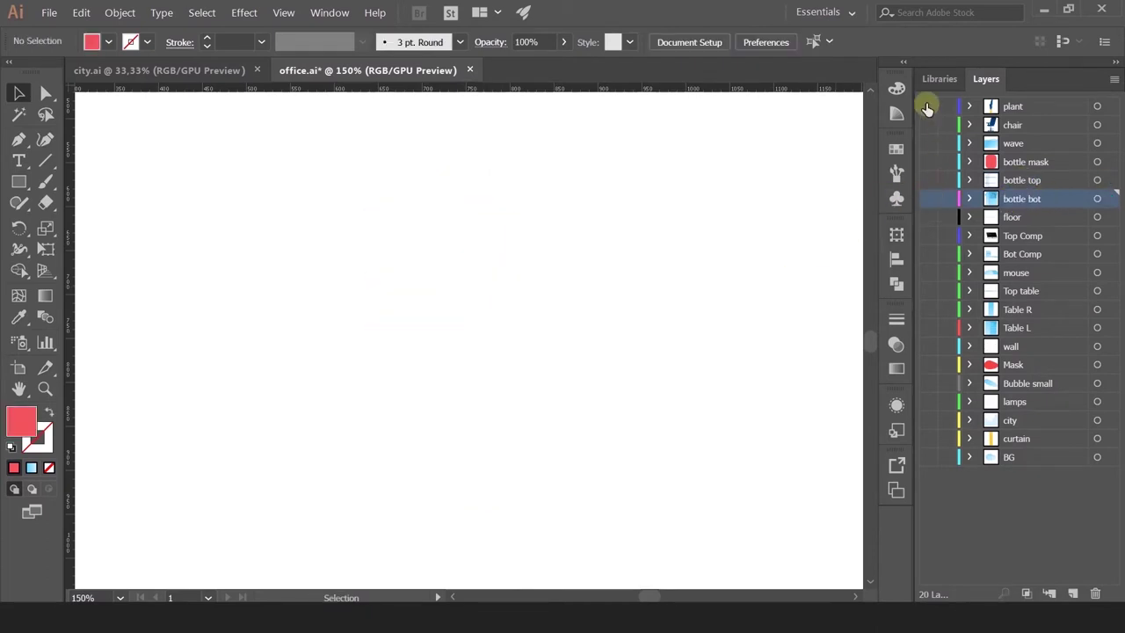
Show the plant layer and group the pieces of the yellow pot.
click(928, 107)
drag(703, 290, 637, 378)
mouse_move(626, 215)
mouse_down()
mouse_move(577, 258)
mouse_move(637, 226)
mouse_up()
key(ctrl+z)
click(552, 345)
drag(625, 499, 543, 426)
key(ctrl+g)
click(504, 184)
shift+click(509, 188)
key(ctrl+g)
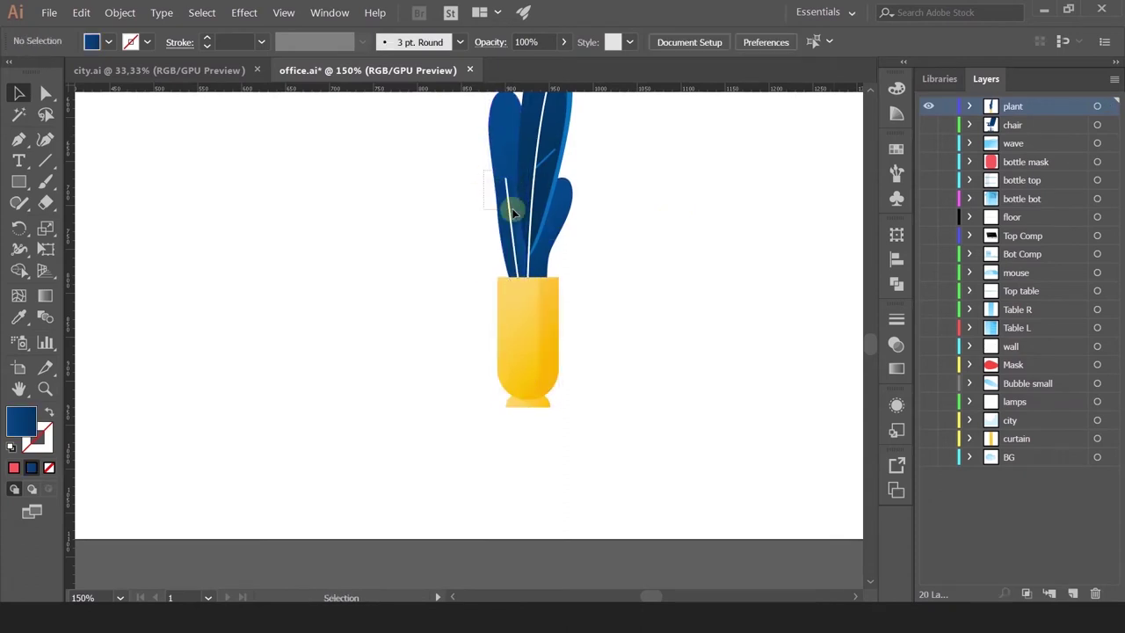
Adjust the hidden corner point of the small right leaf's path using the Anchor Point and Direct Selection tools.
click(560, 205)
click(46, 92)
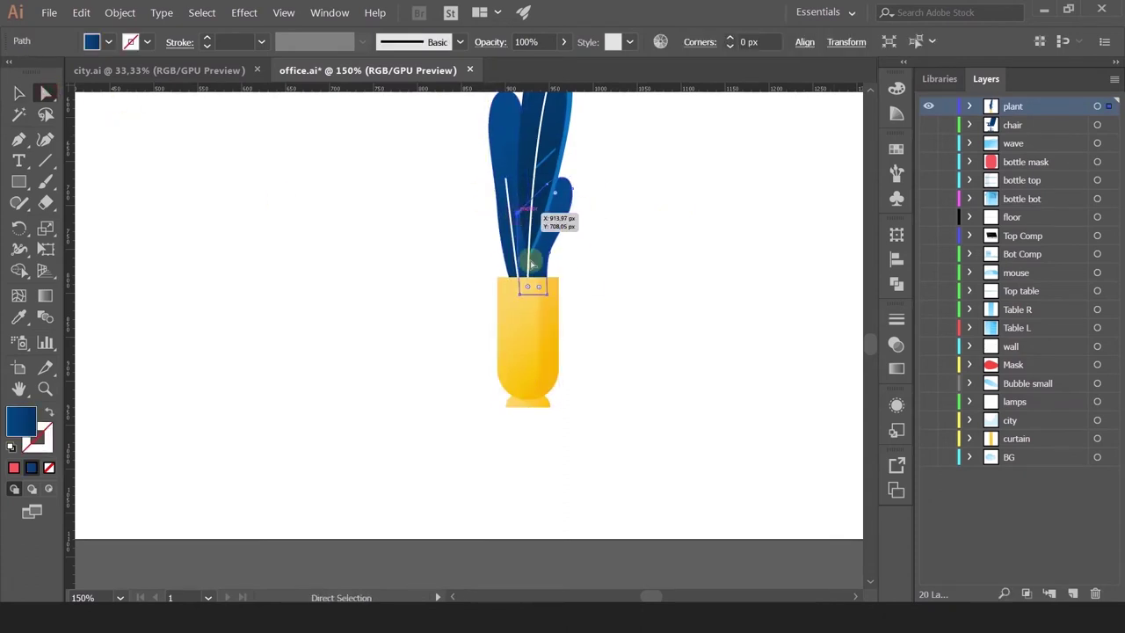
scroll(514, 231, up, 2)
click(20, 141)
drag(29, 157, 123, 205)
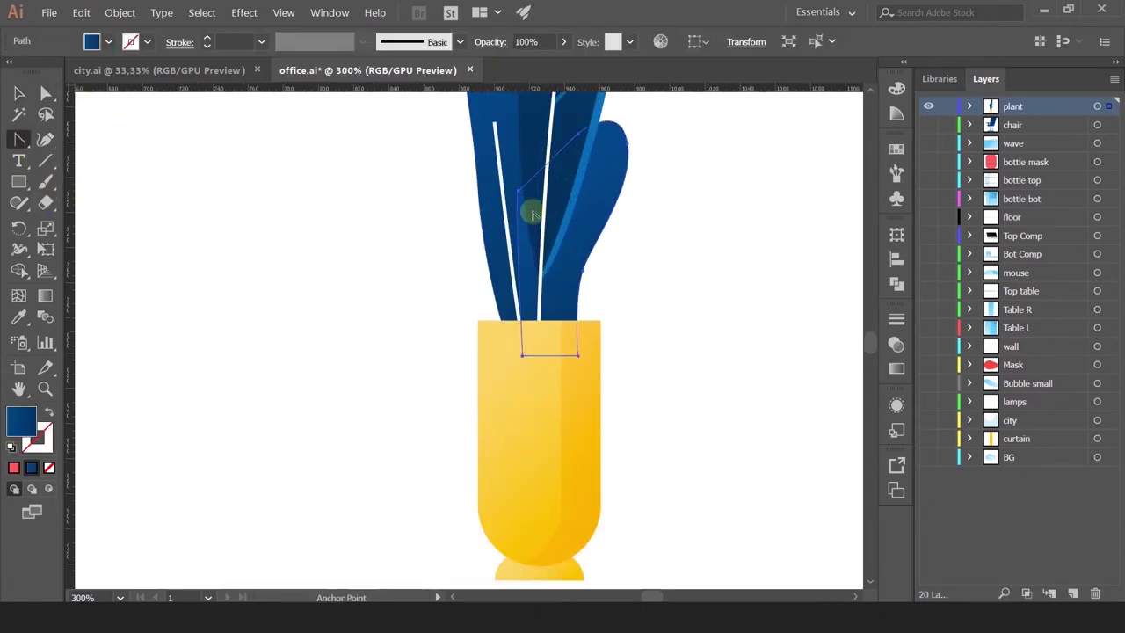
click(518, 192)
key(a)
drag(528, 197, 674, 222)
click(220, 228)
key(v)
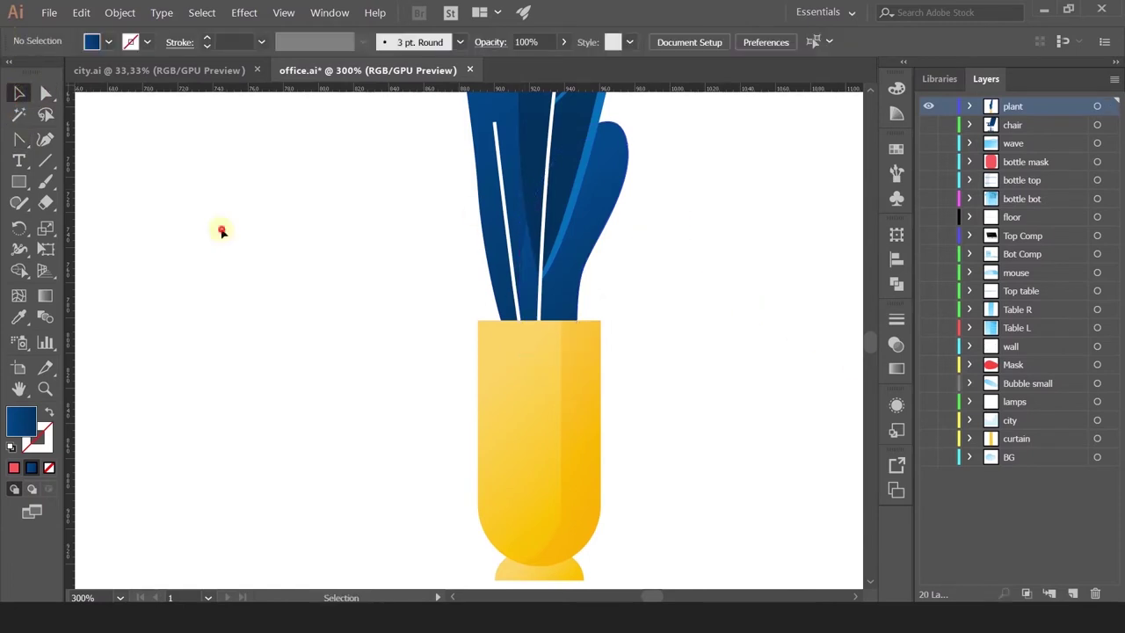
Try to release the plant's objects to separate layers, name the pot's layer vase, and move them out of the plant layer.
drag(753, 128, 706, 198)
click(1114, 79)
click(1010, 276)
double_click(1036, 124)
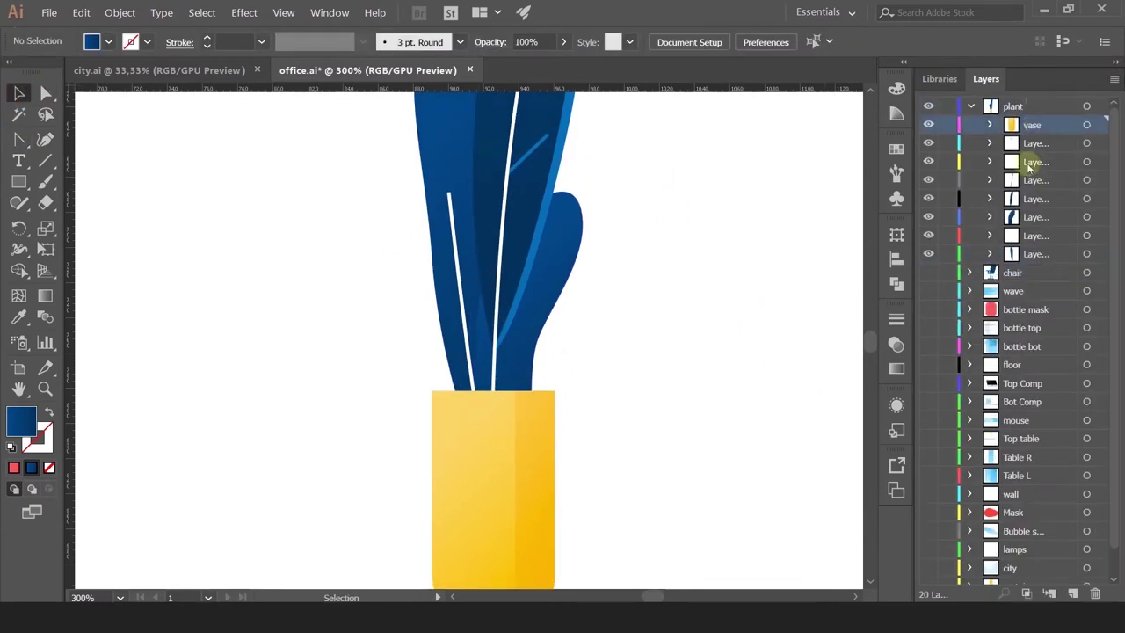
shift+click(1027, 254)
drag(1031, 131, 1032, 100)
click(929, 124)
scroll(708, 214, down, 1)
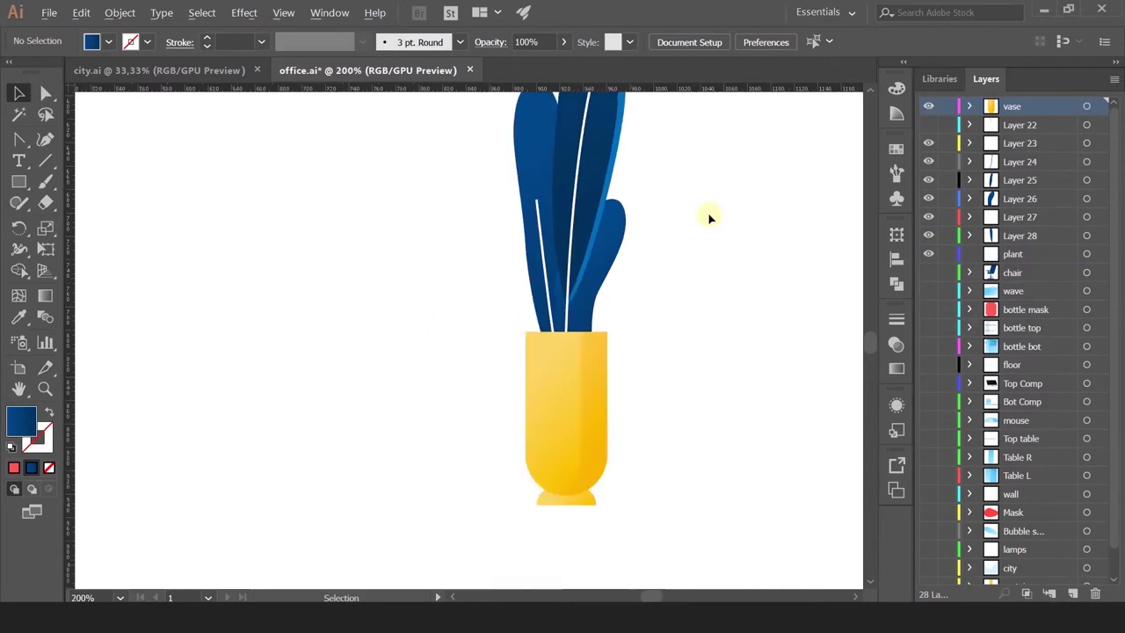
Undo the release of the plant's objects to layers along with the layer renaming and reordering.
key(ctrl+z)
key(ctrl+z)
key(ctrl+z)
key(ctrl+z)
Group the tall central leaf's shapes together with its veins and white stem line.
drag(574, 157, 540, 276)
click(557, 291)
shift+click(588, 173)
shift+click(579, 173)
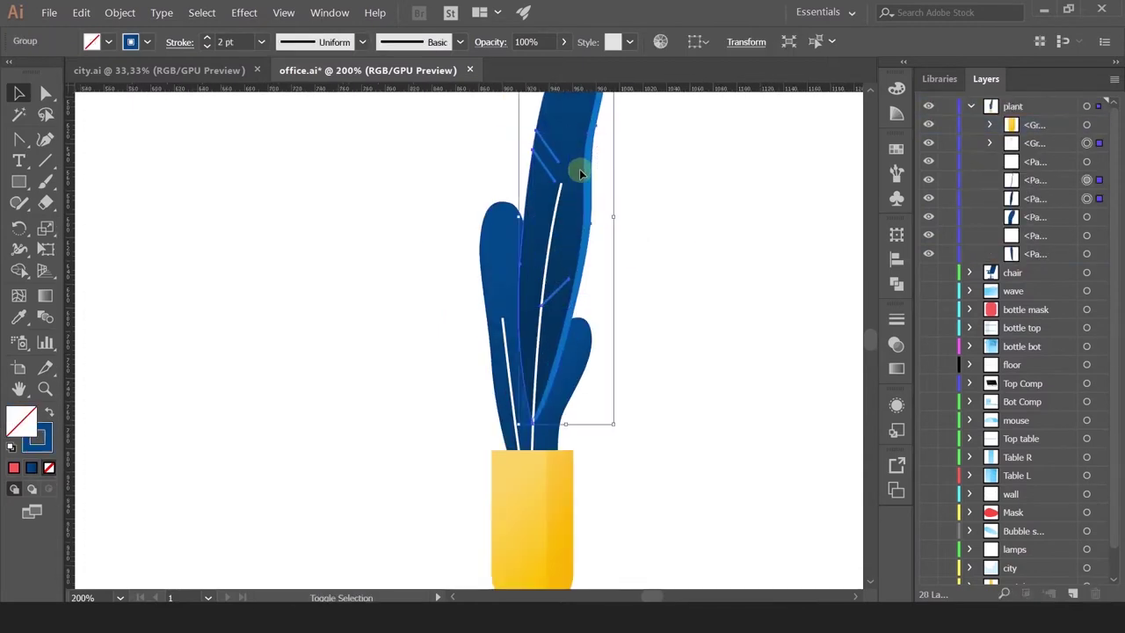
key(ctrl+g)
drag(579, 173, 641, 166)
key(ctrl+z)
key(ctrl+z)
shift+click(532, 434)
key(ctrl+g)
drag(562, 294, 619, 290)
key(ctrl+z)
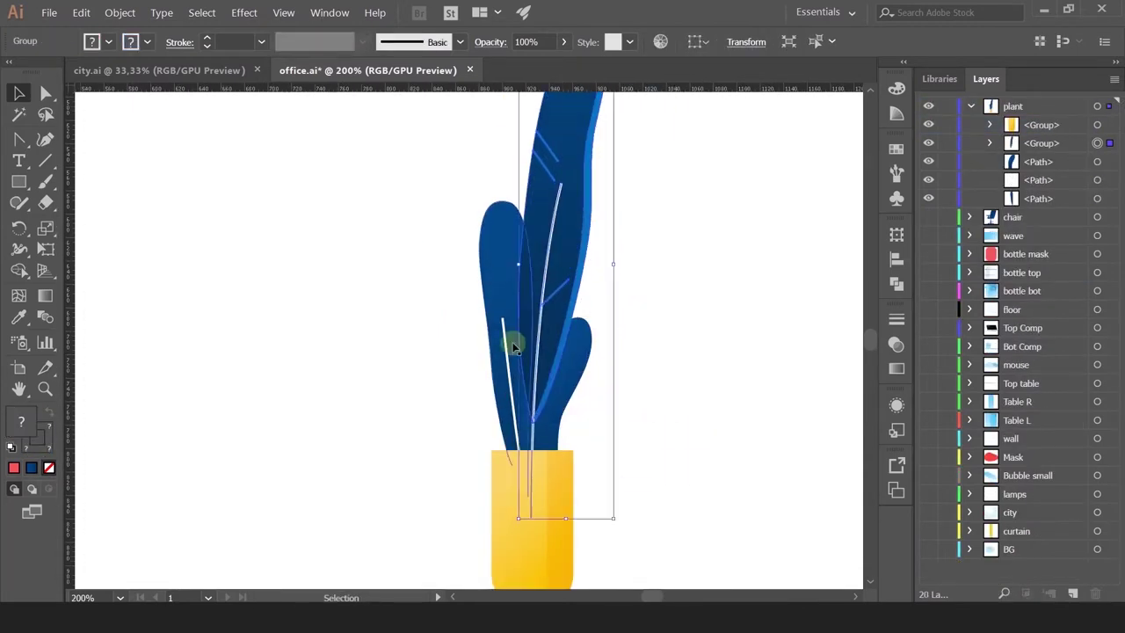
Group the left leaf with its white stem line.
click(506, 345)
shift+click(497, 254)
key(ctrl+g)
drag(497, 254, 444, 213)
key(ctrl+z)
Release the plant layer's objects to separate sublayers in sequence.
click(1012, 107)
click(1114, 80)
click(1022, 275)
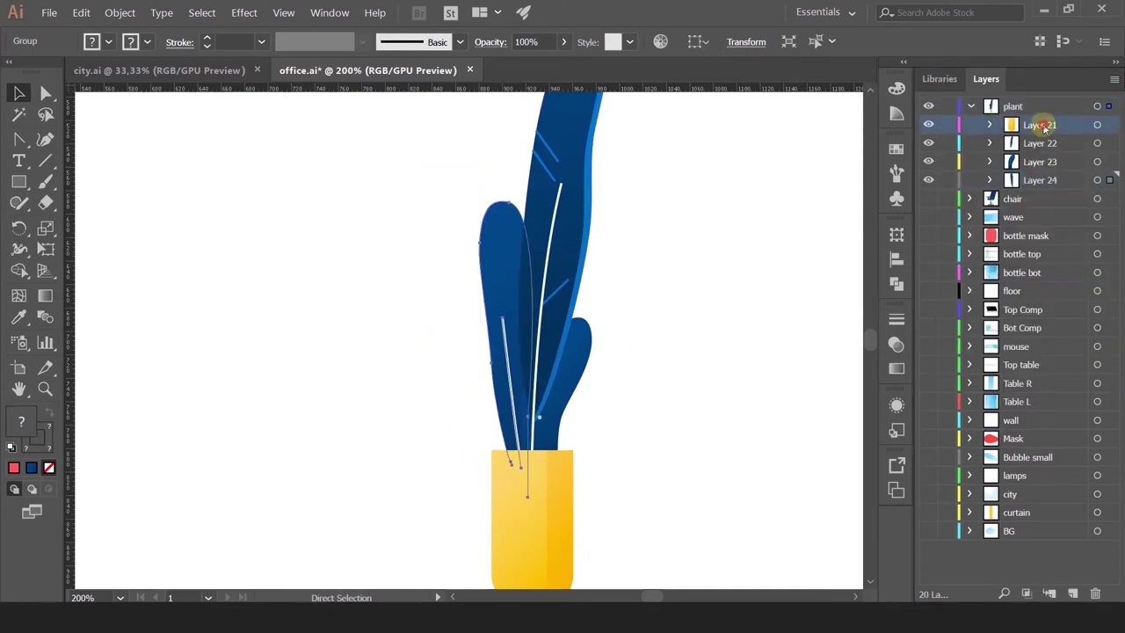
Move the four released sublayers out of the plant layer to the top level, then name the pot's layer "vase" and hide it.
shift+click(1033, 180)
drag(1034, 180, 1024, 102)
double_click(1017, 107)
text(vase)
key(Return)
click(930, 108)
Rename the three leaf layers, in stacking order, as "plant 1", "plant 2" and "plant 3".
click(929, 125)
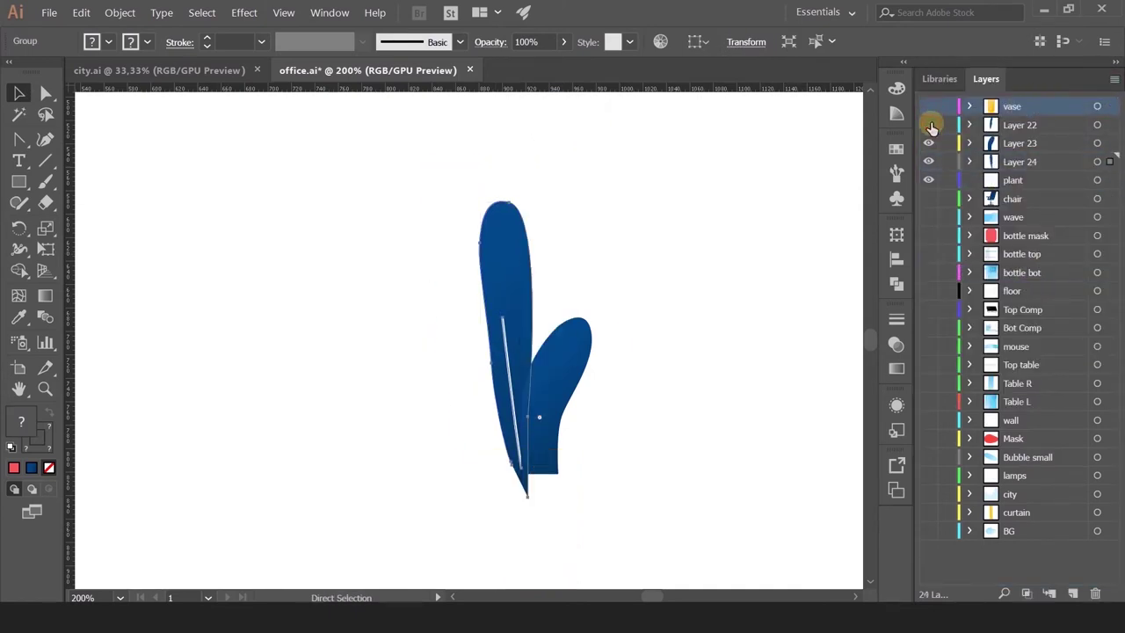
click(927, 125)
double_click(1017, 125)
text(plant 1)
key(Return)
double_click(1020, 143)
text(plan)
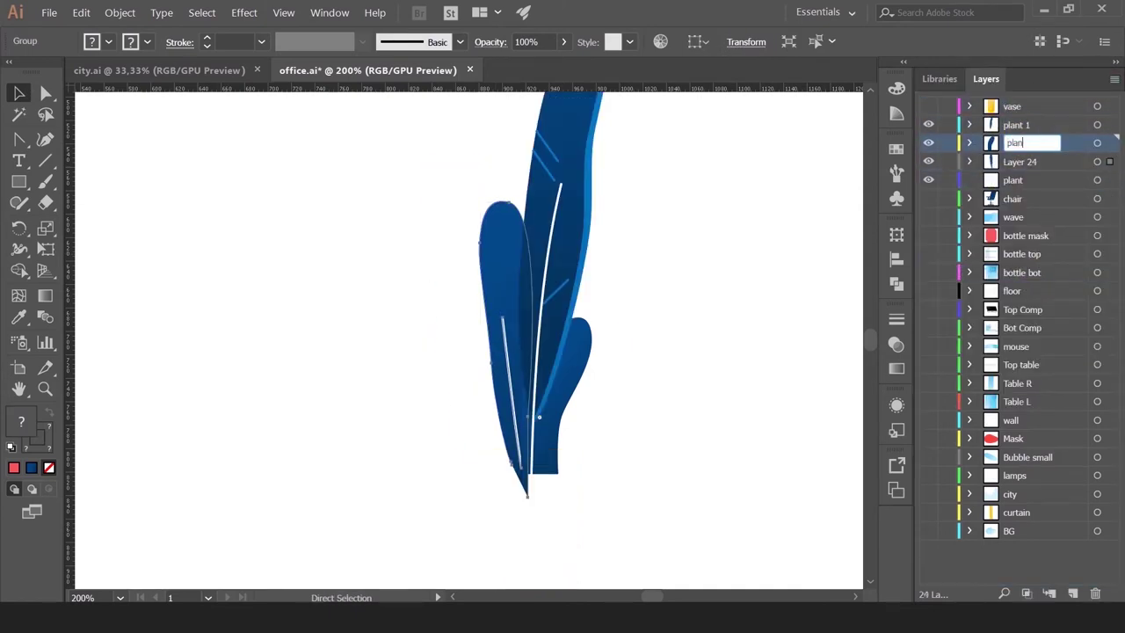
text(t 2)
key(Return)
double_click(1019, 161)
text(plant 3)
key(Return)
Hide the plant layers and delete the empty plant layer.
mouse_move(928, 125)
mouse_down()
mouse_move(931, 162)
mouse_move(929, 107)
mouse_up()
scroll(714, 231, down, 3)
drag(735, 260, 610, 273)
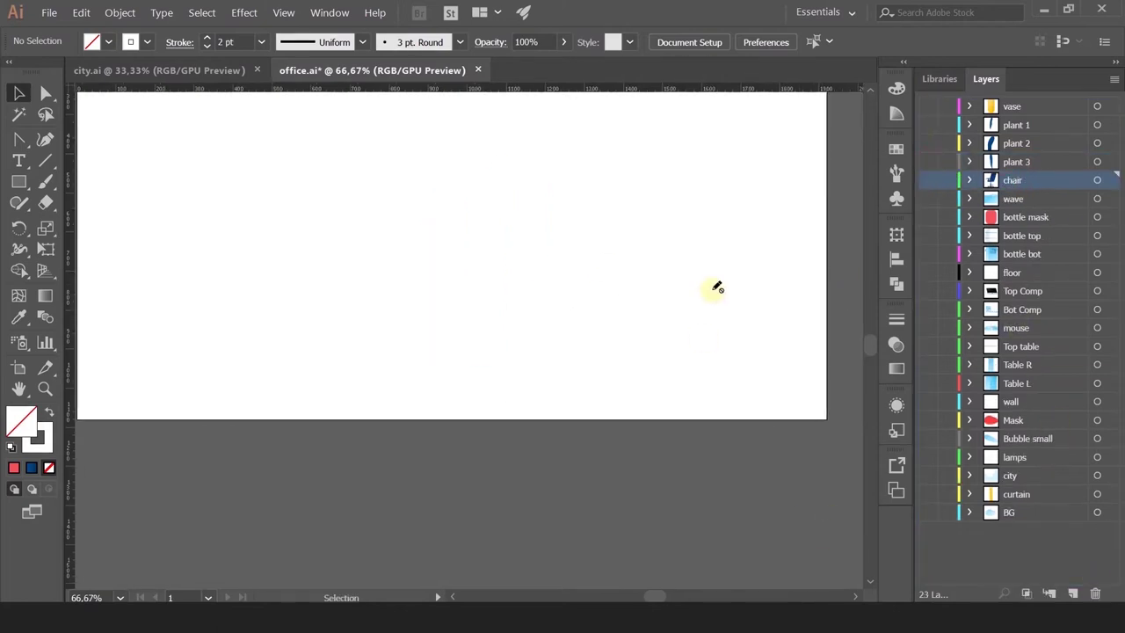
Show only the chair layer and group the shapes of the chair's backrest.
drag(662, 313, 681, 337)
click(929, 200)
click(928, 199)
click(927, 180)
drag(715, 219, 588, 179)
scroll(638, 232, up, 2)
click(664, 249)
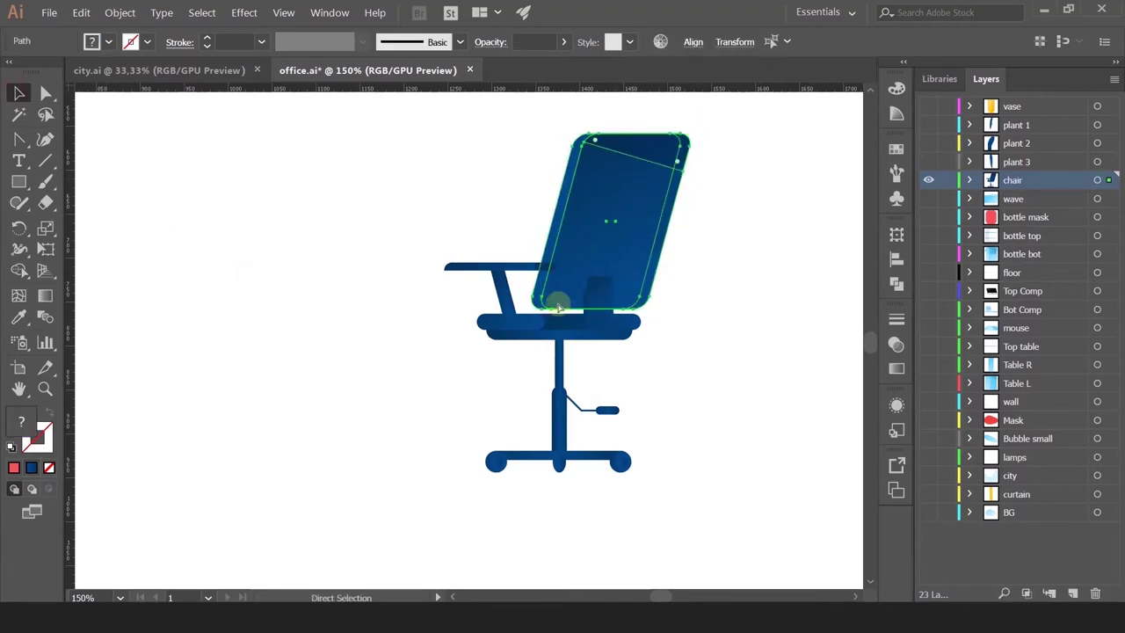
key(ctrl+g)
Ungroup the chair's parts and group the seat cushion shapes with the lower seat plate and the upper post.
drag(437, 128, 683, 348)
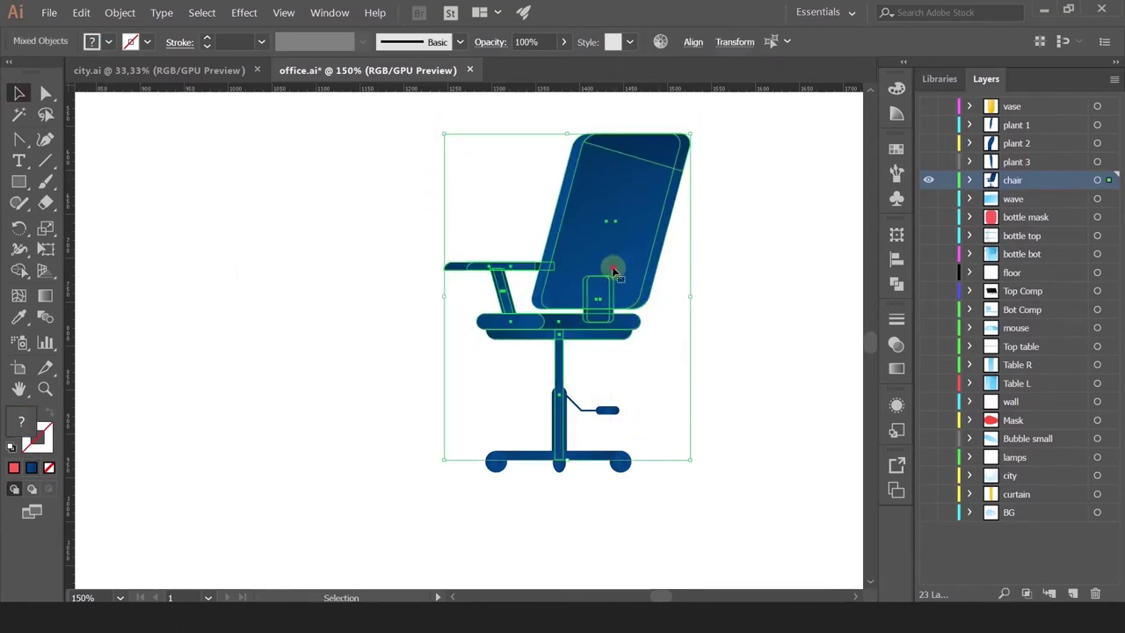
key(ctrl+shift+g)
click(660, 374)
click(559, 365)
scroll(561, 467, up, 3)
drag(555, 453, 574, 274)
click(650, 231)
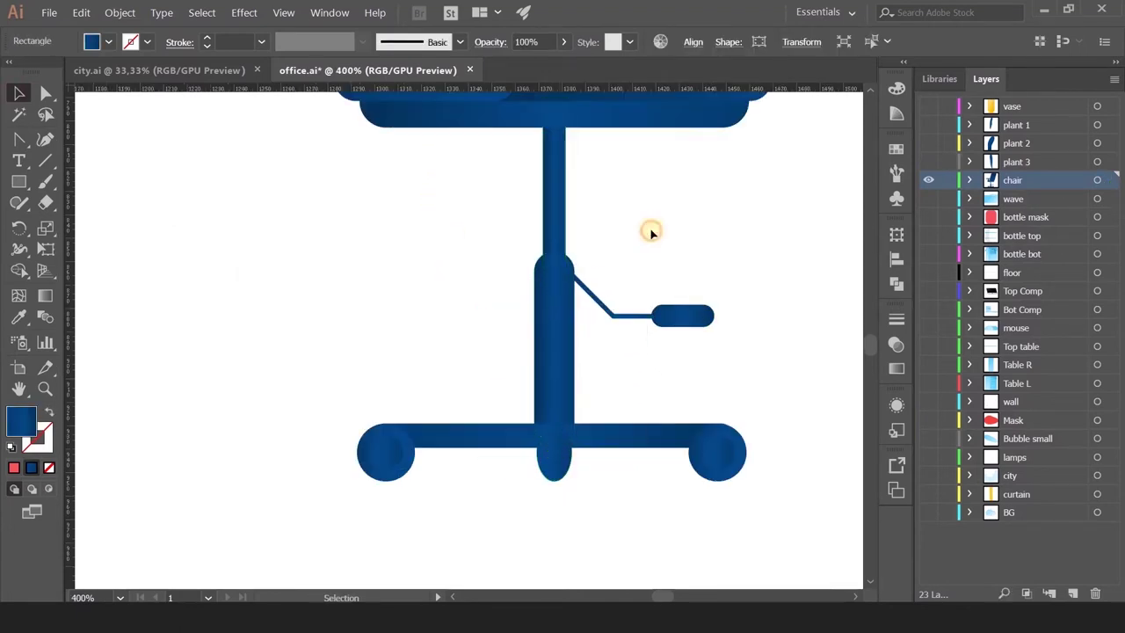
scroll(650, 231, down, 4)
scroll(646, 184, up, 3)
click(510, 229)
shift+click(599, 220)
shift+click(586, 246)
shift+click(587, 262)
key(ctrl+g)
Bring the armrest's slanted support to the front.
click(644, 299)
scroll(644, 299, down, 3)
scroll(703, 248, up, 3)
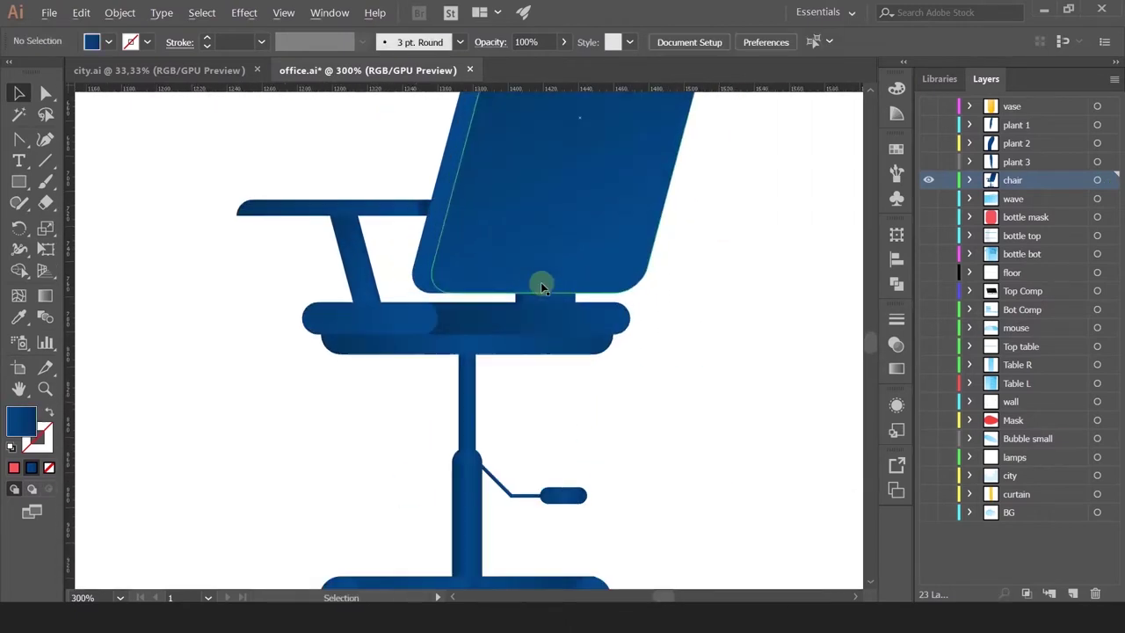
click(366, 254)
key(ctrl+shift+])
Send the bracket shapes beneath the backrest to the back, and place the backrest group behind them.
click(544, 304)
scroll(536, 311, up, 3)
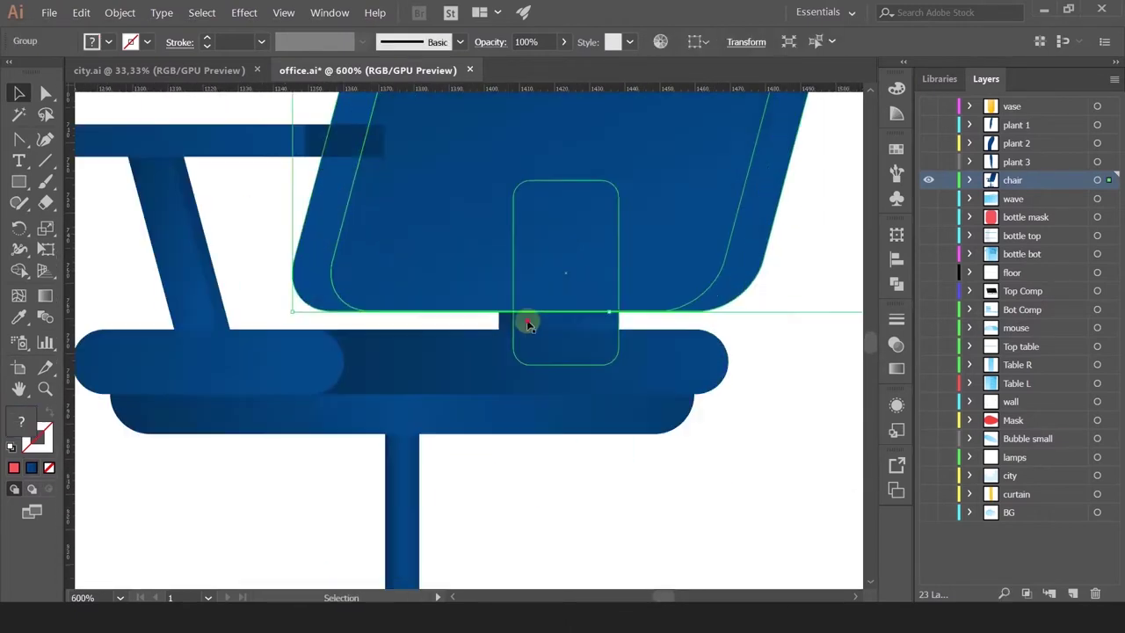
click(505, 319)
scroll(508, 323, down, 3)
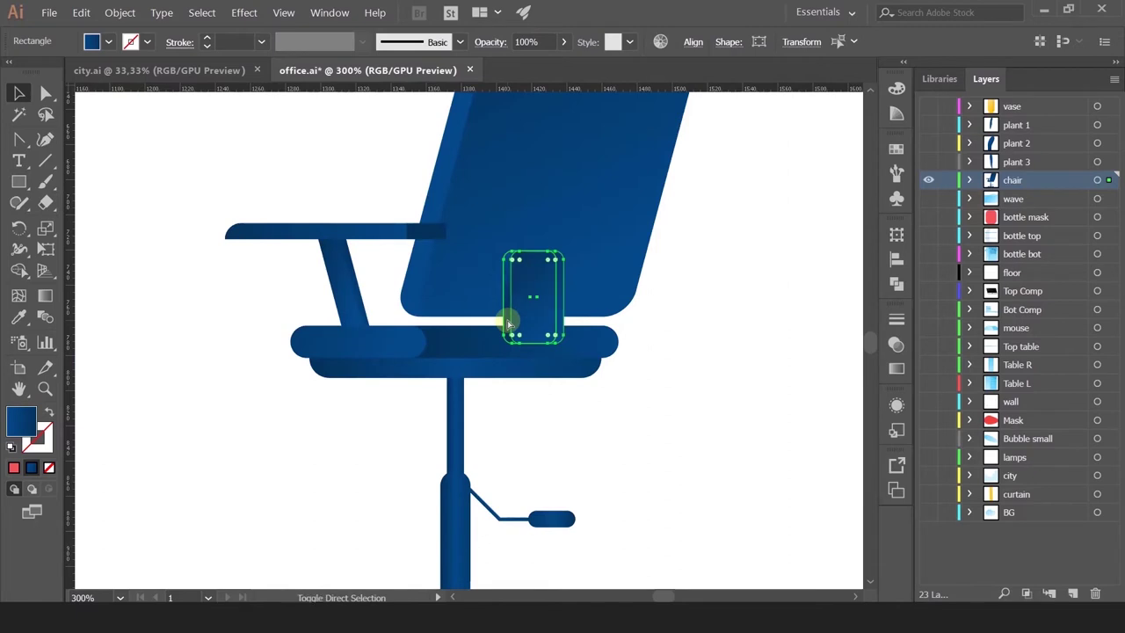
shift+click(487, 200)
key(ctrl+shift+[)
click(692, 331)
click(492, 221)
key(ctrl+shift+[)
scroll(623, 261, down, 2)
click(647, 271)
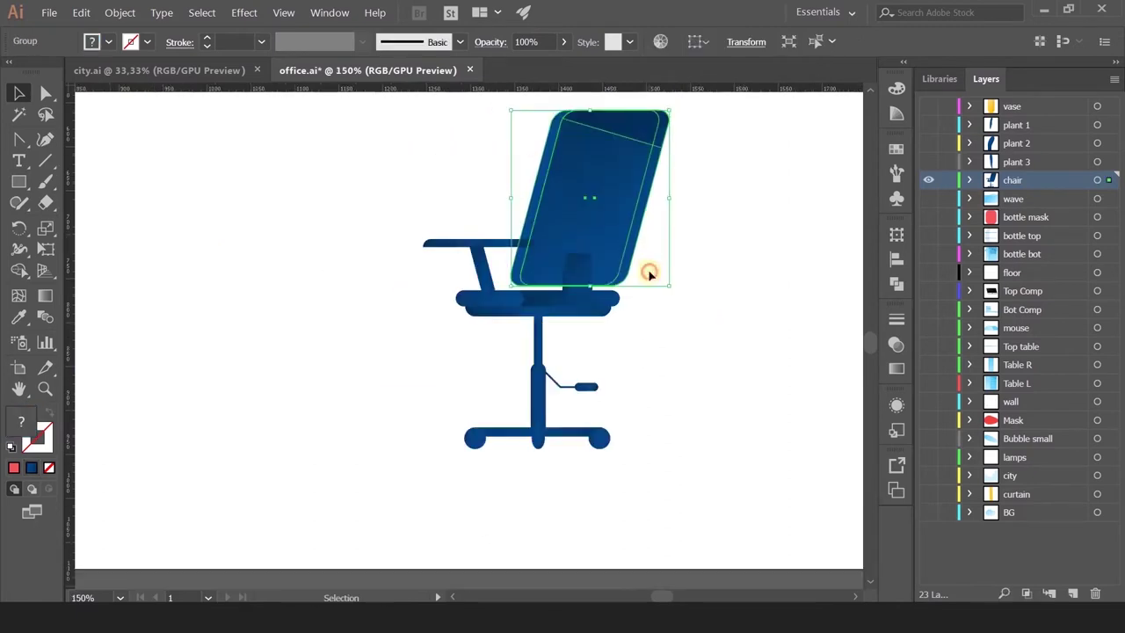
Group the chair's armrest shapes with their slanted support.
scroll(650, 246, down, 1)
scroll(632, 237, up, 2)
drag(662, 244, 586, 281)
drag(642, 279, 474, 332)
drag(382, 313, 407, 332)
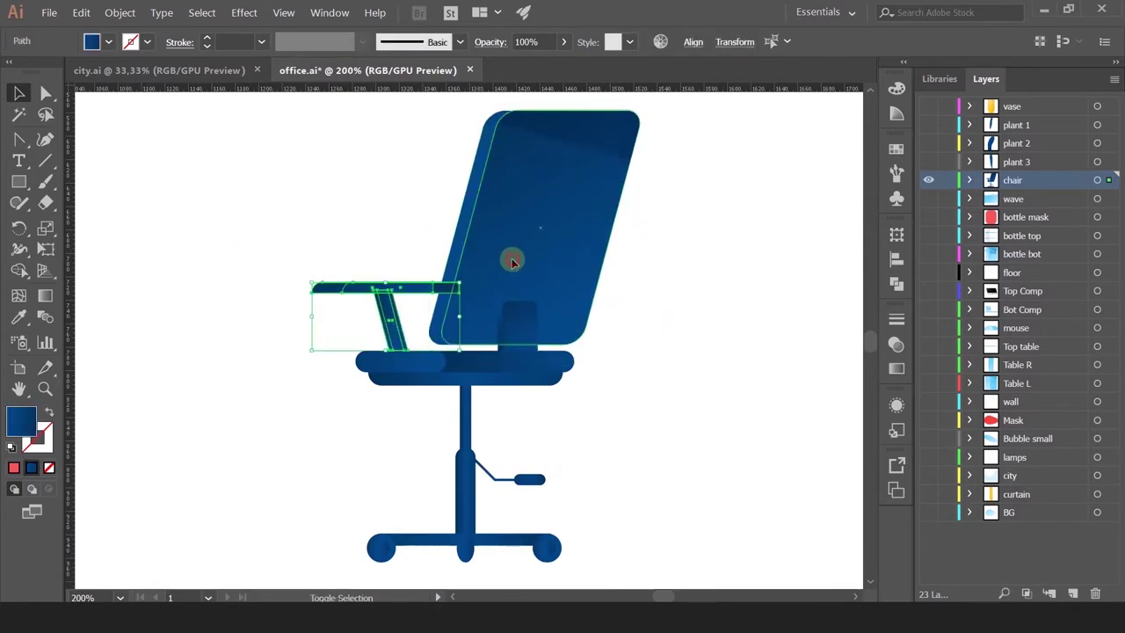
shift+click(512, 261)
drag(512, 291, 512, 225)
key(ctrl+z)
drag(354, 264, 407, 339)
key(ctrl+g)
Group the height lever and its handle with the seat and the upper post.
click(463, 458)
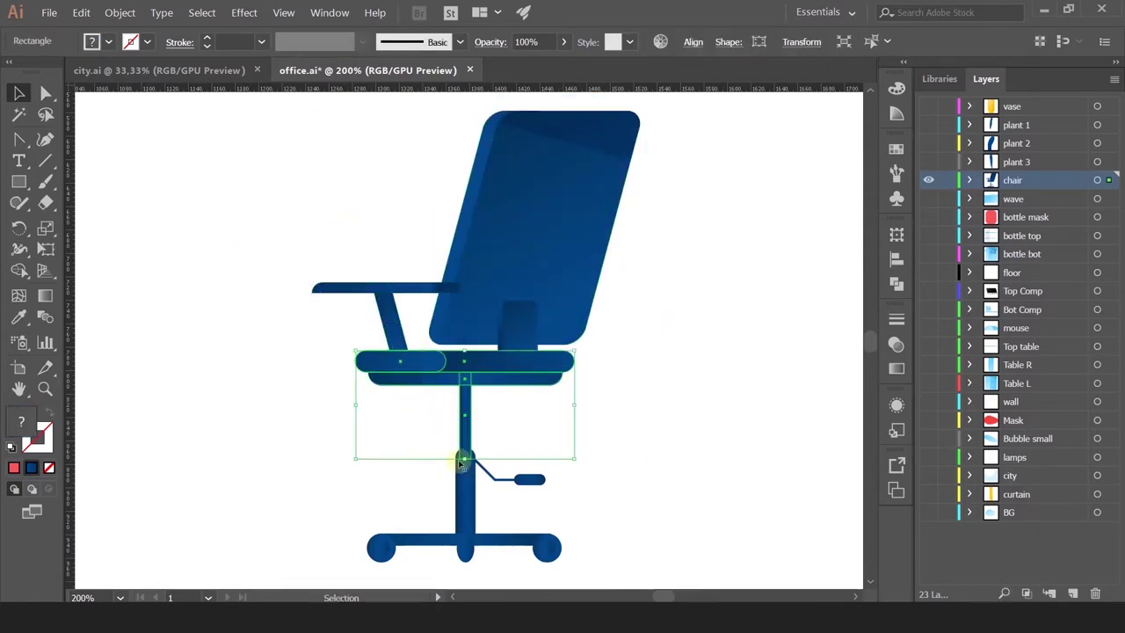
scroll(509, 360, up, 5)
click(495, 354)
scroll(495, 352, down, 2)
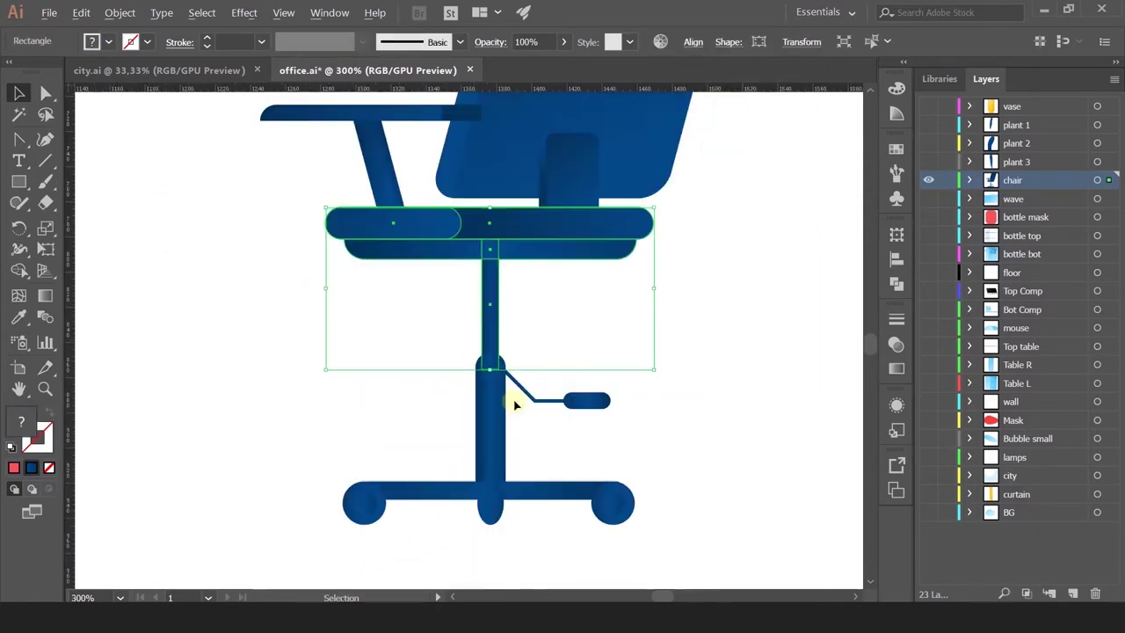
click(493, 404)
click(554, 400)
shift+click(595, 403)
scroll(496, 439, up, 1)
shift+click(487, 428)
drag(488, 426, 606, 369)
key(ctrl+z)
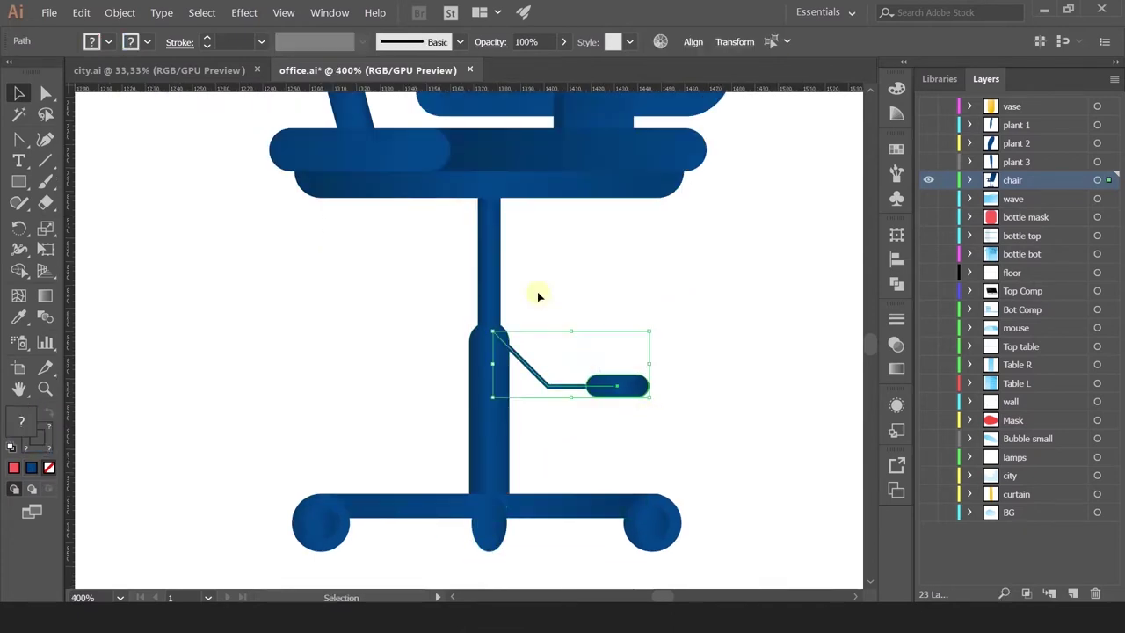
shift+click(489, 281)
drag(489, 281, 489, 336)
click(591, 320)
scroll(594, 337, down, 3)
key(ctrl+z)
scroll(535, 434, up, 2)
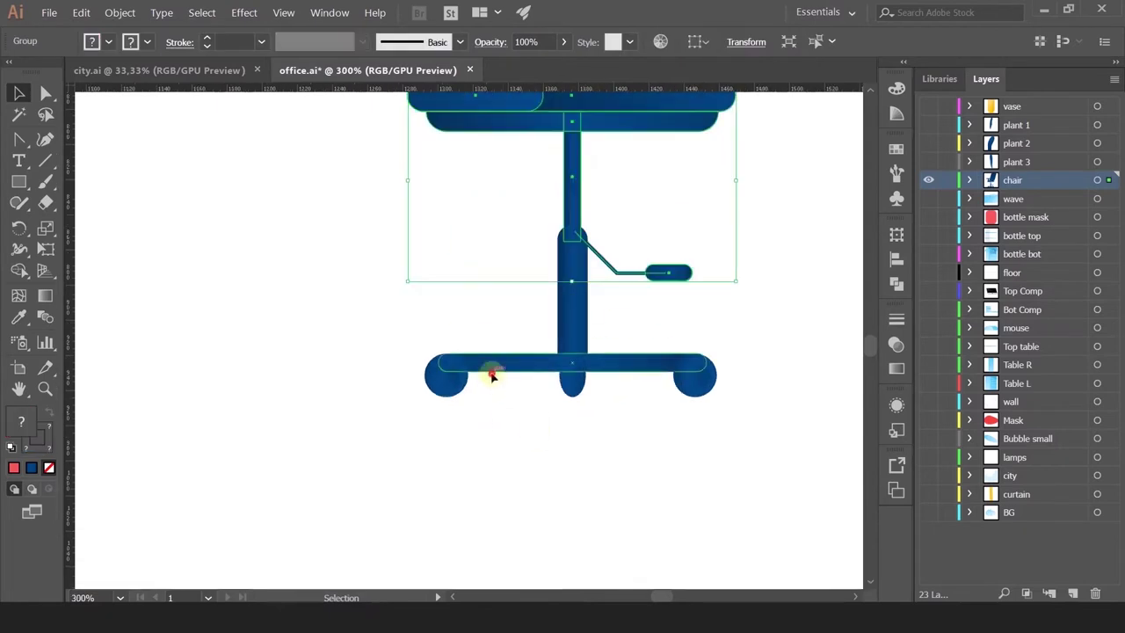
Group the chair's base bar with its wheels and the lower post.
click(492, 370)
scroll(703, 290, down, 2)
drag(726, 231, 611, 310)
double_click(522, 367)
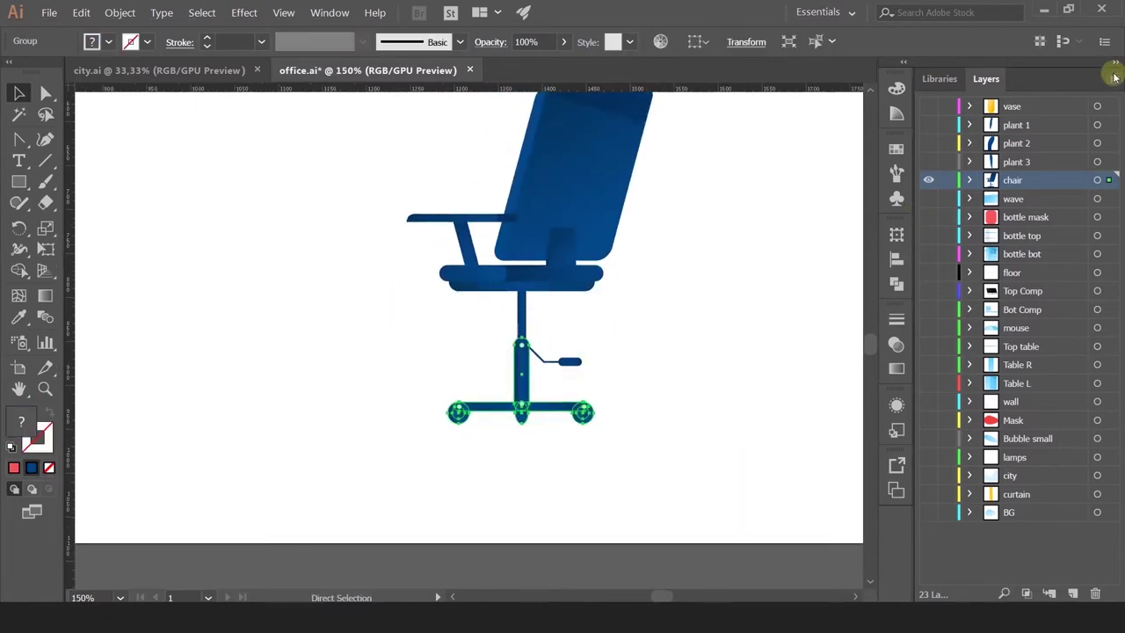
Release the chair layer's groups to separate layers in sequence and move them out to the top level.
click(1113, 79)
click(1028, 280)
click(1035, 198)
shift+click(1031, 251)
drag(1029, 246, 1010, 174)
Name the released layers from lowest to highest "chair 1" through "chair 4", and delete the empty chair layer.
double_click(1014, 253)
key(ctrl+c)
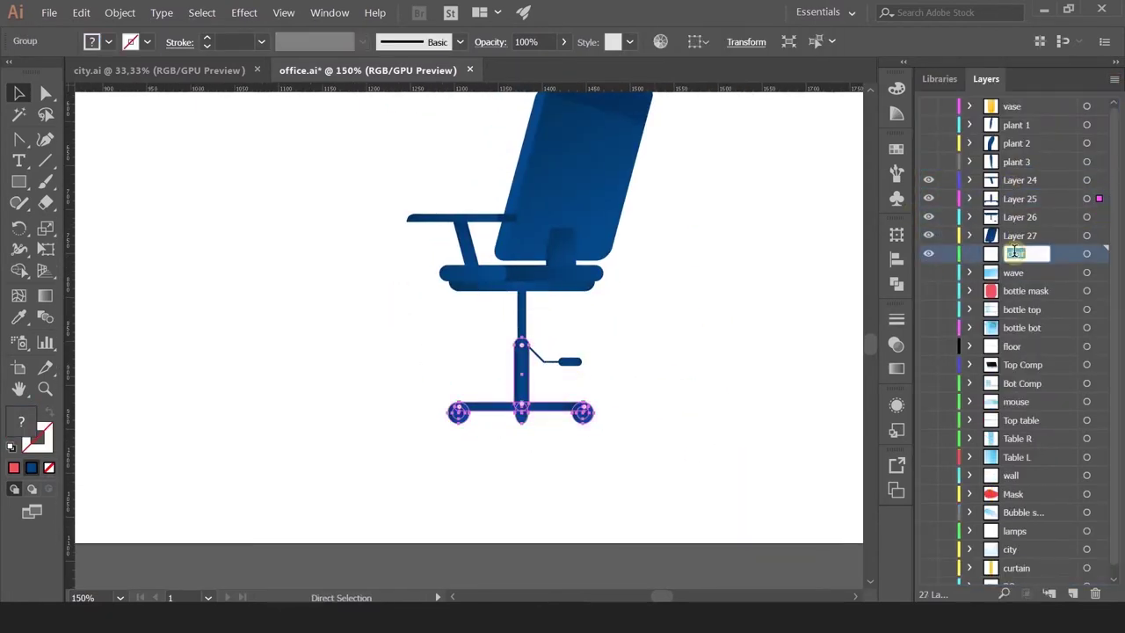
double_click(1011, 235)
key(ctrl+v)
text(1)
double_click(1016, 216)
key(ctrl+v)
text(2)
double_click(1018, 199)
key(ctrl+v)
text(3)
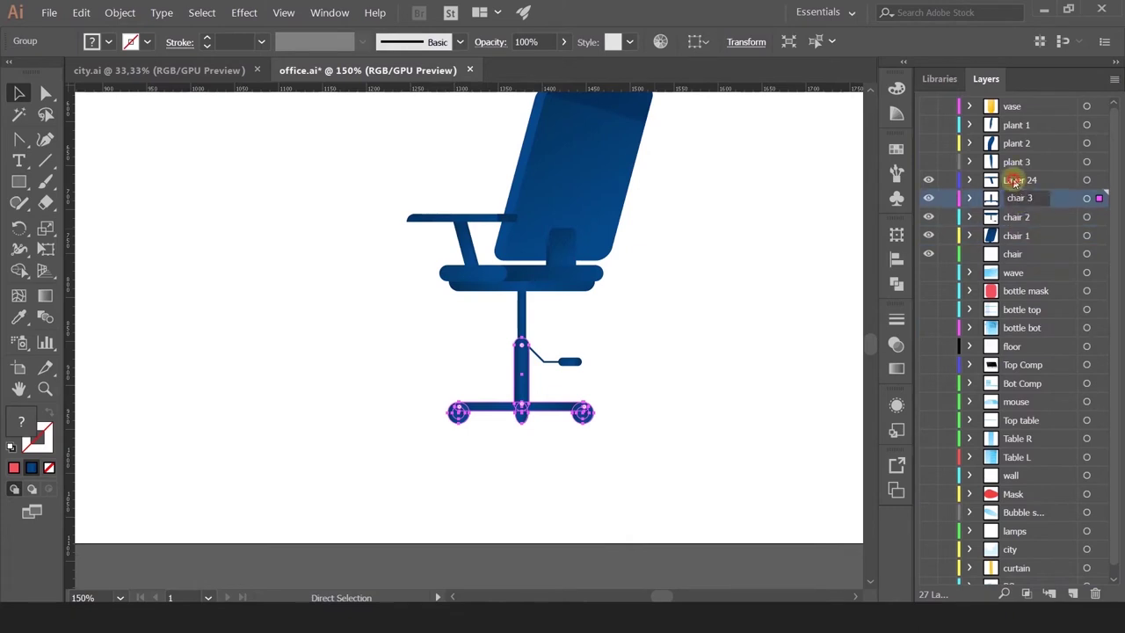
double_click(1016, 180)
key(ctrl+v)
text(4)
drag(1016, 255, 1095, 593)
Hide the four chair layers and show the bottle bot layer.
drag(928, 179, 928, 236)
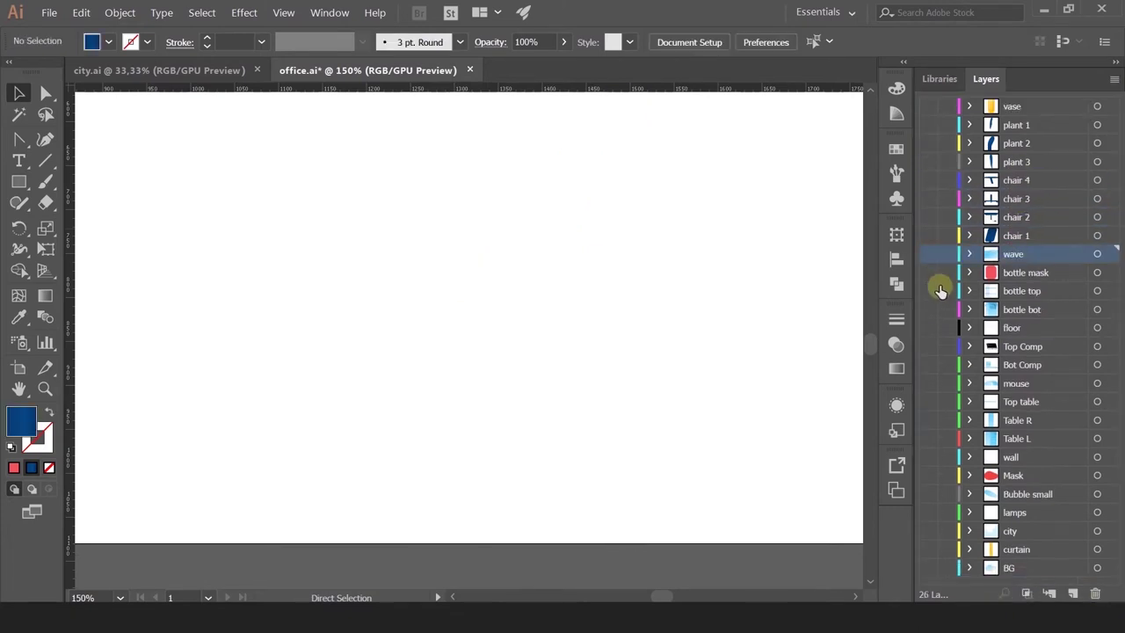
click(928, 309)
drag(167, 364, 691, 284)
drag(580, 276, 544, 366)
scroll(429, 282, up, 2)
Move the dispenser's diagonal shadow shape in place onto a new layer above bottle bot, name it as the bottle shadow and hide it.
click(453, 354)
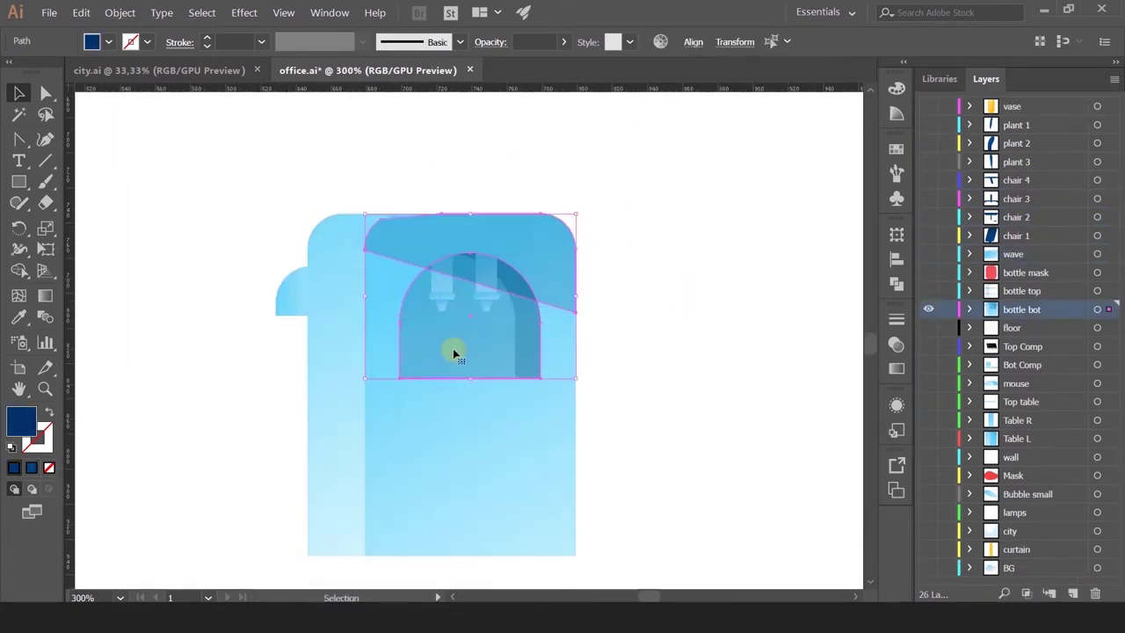
click(723, 396)
scroll(473, 252, up, 2)
click(477, 284)
drag(477, 283, 477, 232)
click(601, 134)
key(ctrl+z)
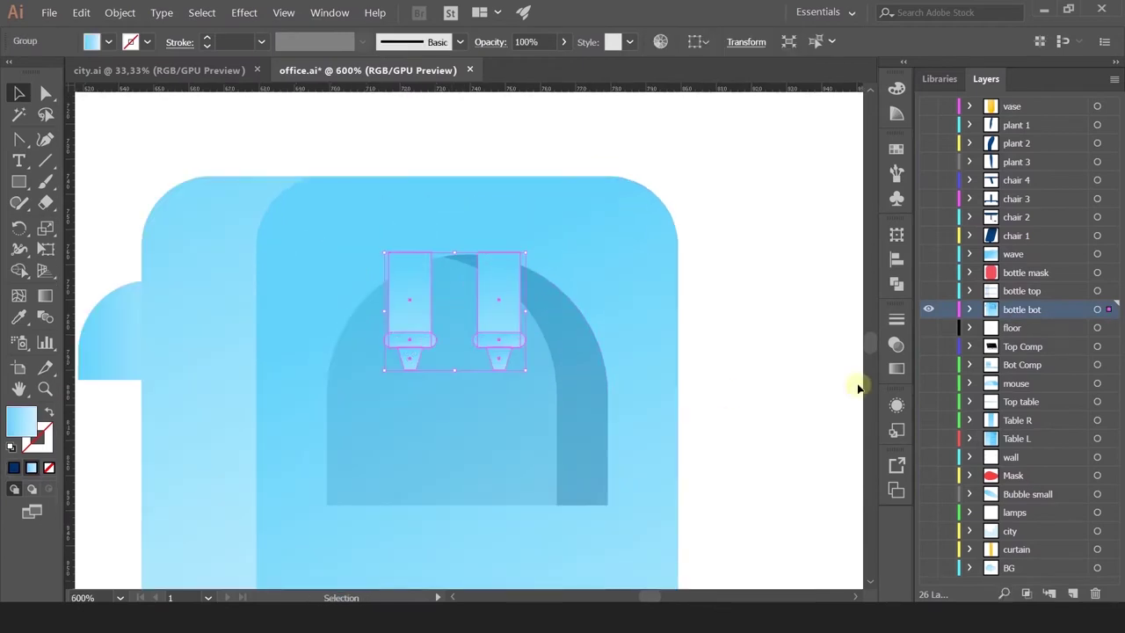
click(1072, 593)
click(1086, 310)
key(ctrl+f)
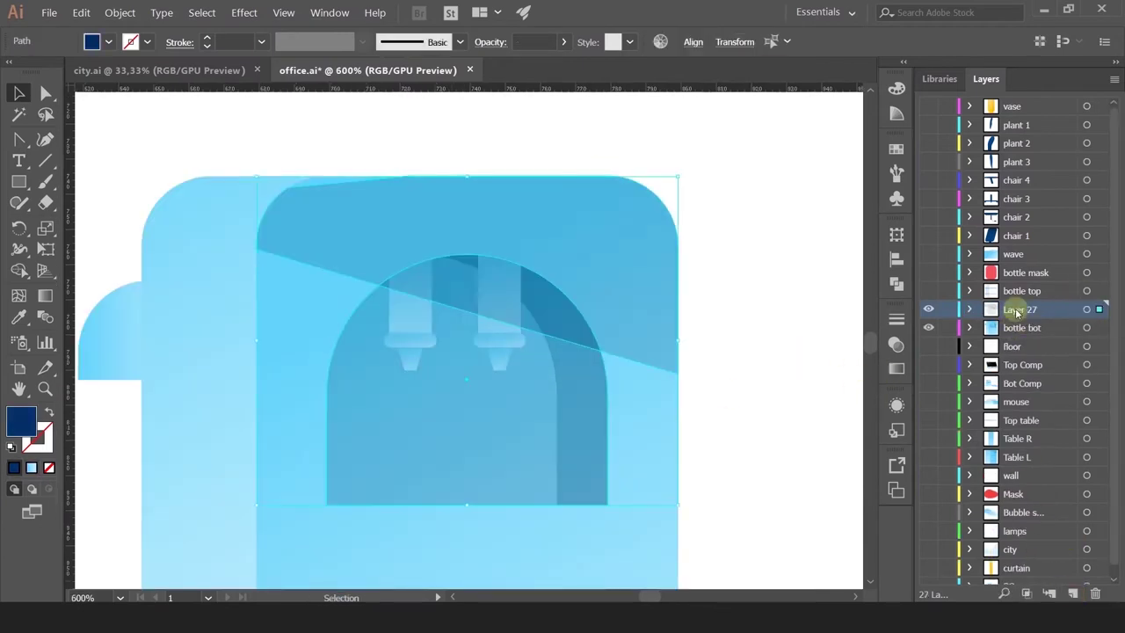
key(Return)
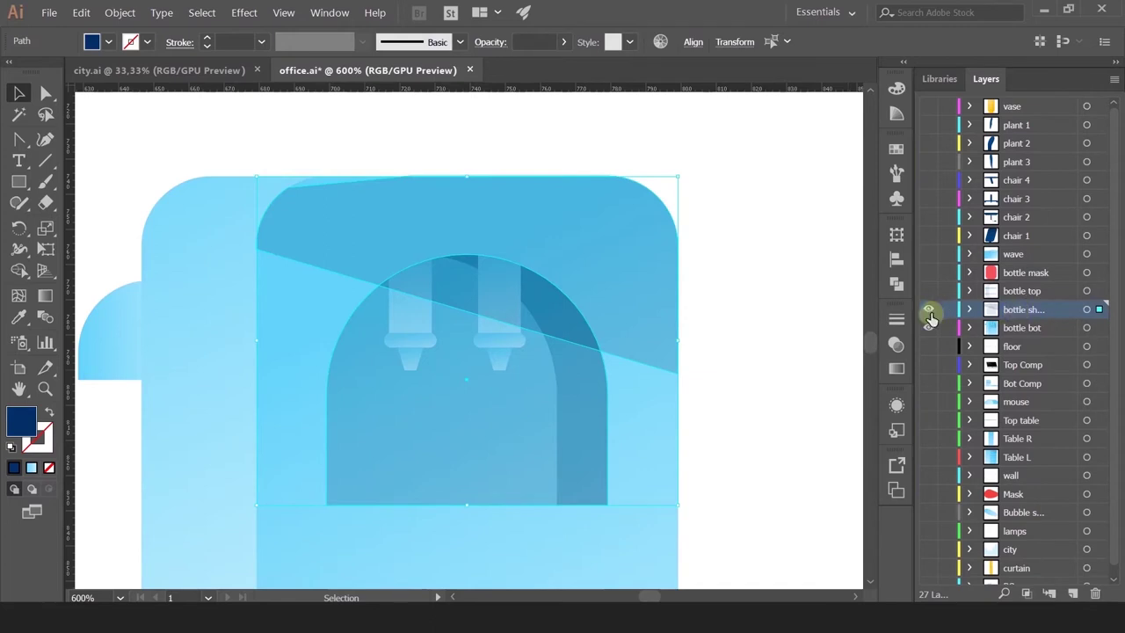
click(927, 309)
Move the two dispenser taps in place onto a new layer above bottle bot, name it "cranes" and hide it.
click(514, 316)
key(ctrl+x)
click(1072, 593)
key(ctrl+f)
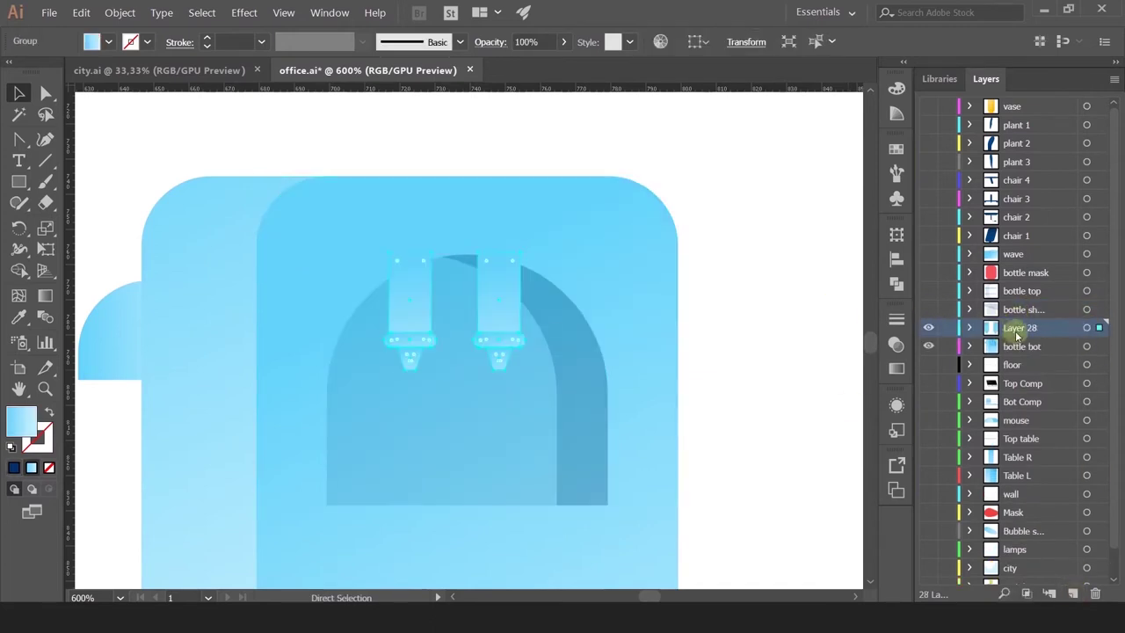
double_click(1018, 328)
text(cranes)
key(Return)
click(928, 327)
Examine the bottle bot layer's remaining shapes: the arched recess, the side panel and the small rounded protrusion.
click(582, 420)
scroll(714, 418, down, 3)
scroll(714, 418, up, 1)
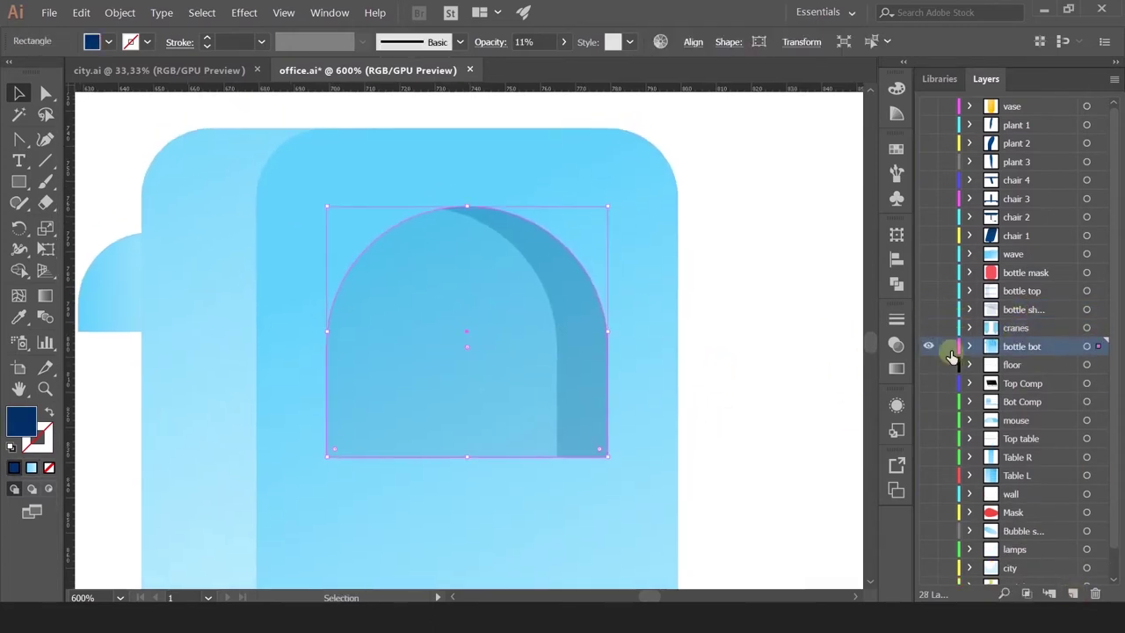
click(928, 345)
click(927, 345)
click(170, 257)
scroll(171, 258, down, 2)
shift+click(145, 280)
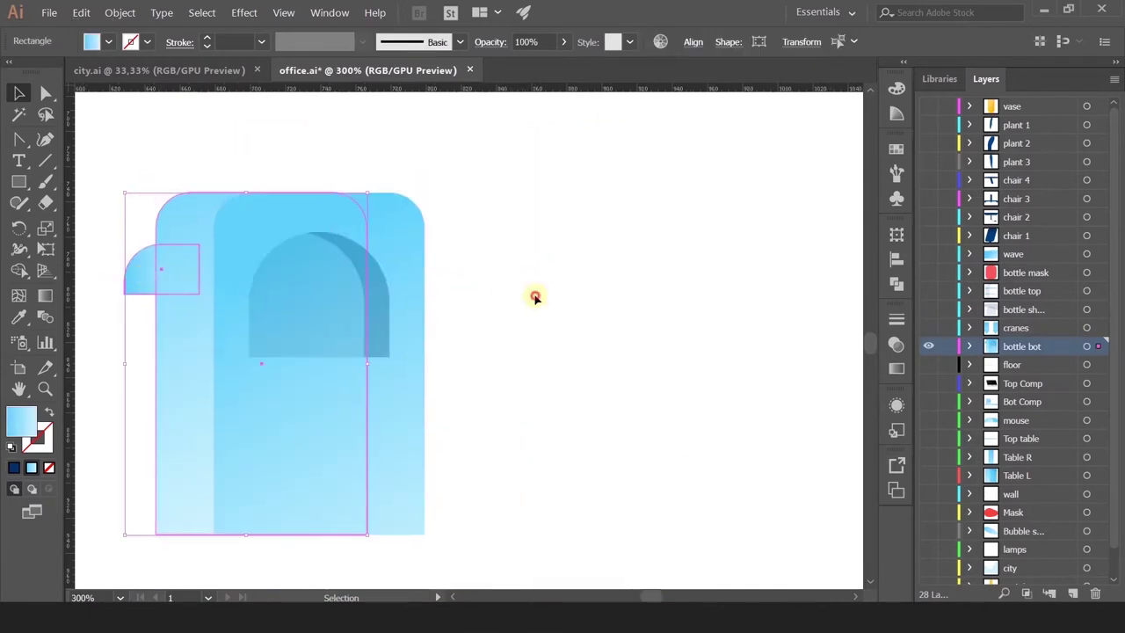
click(534, 297)
Move the arched recess shape in place onto a new layer above bottle bot and name it as the cranes mask.
drag(302, 309, 425, 313)
key(ctrl+z)
key(ctrl+x)
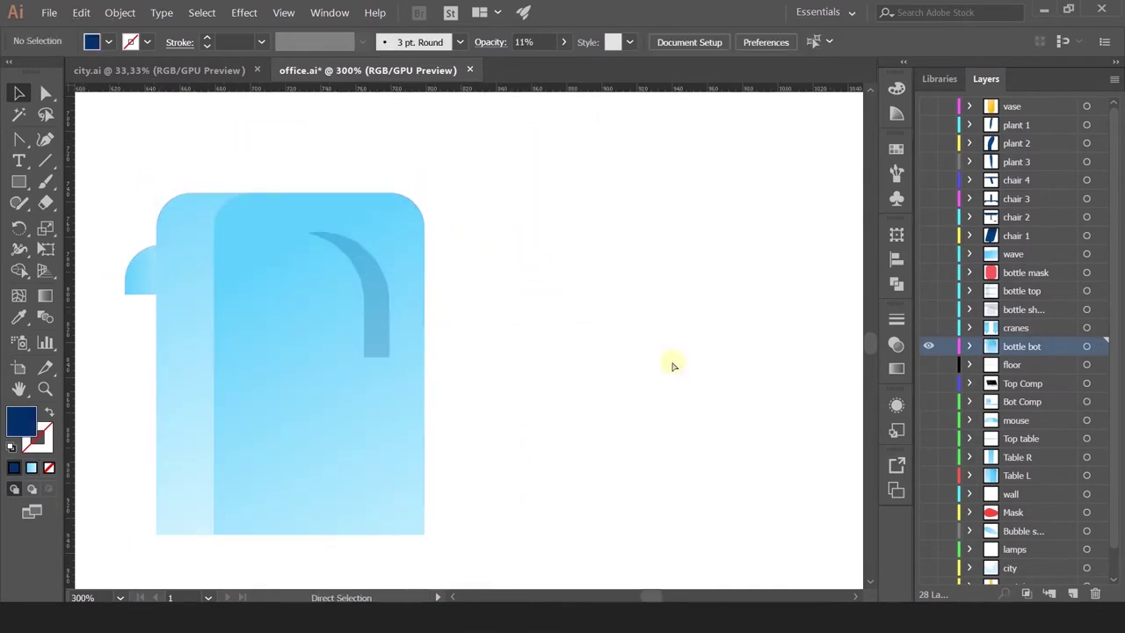
key(ctrl+f)
click(1070, 592)
key(ctrl+f)
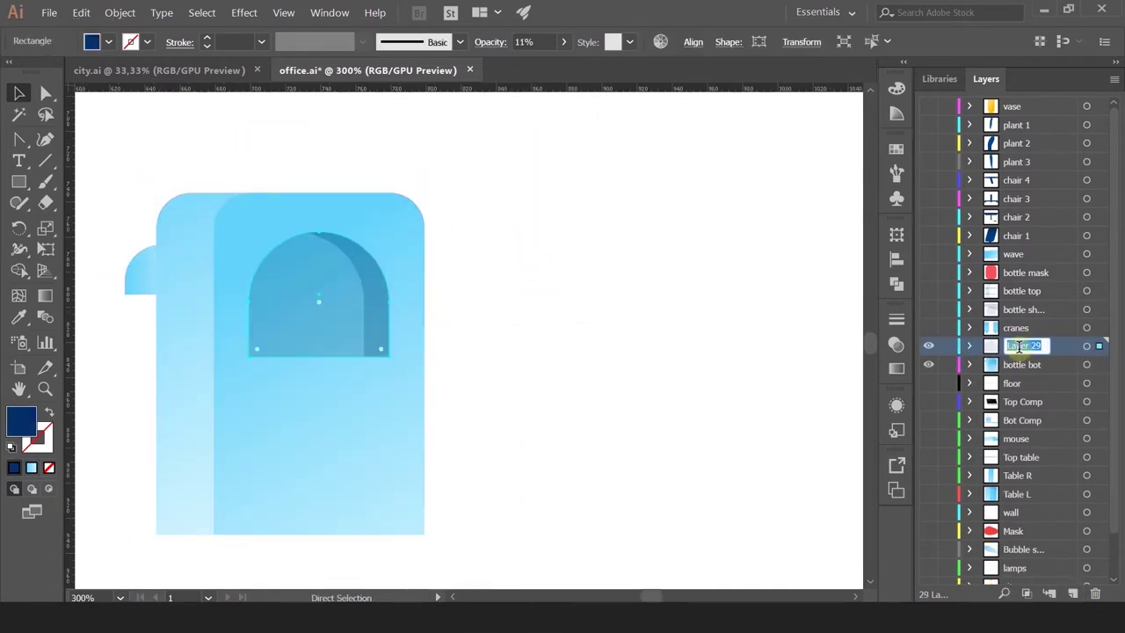
key(Return)
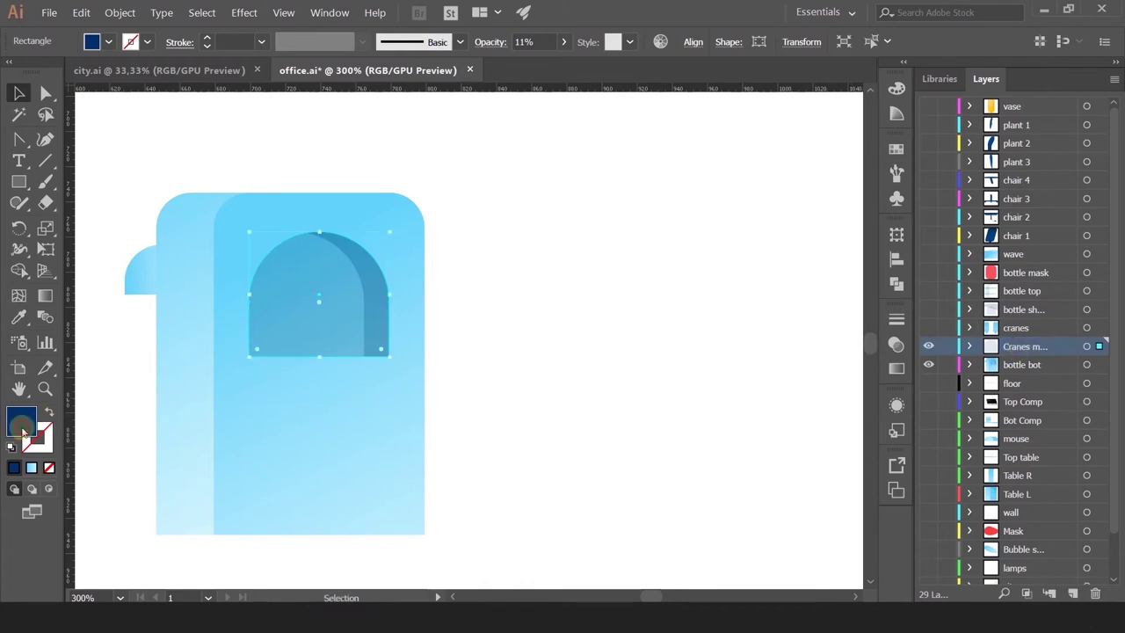
Set the arched mask shape's fill to bright red.
double_click(21, 425)
click(878, 151)
click(1039, 138)
Set the arched mask shape's blending mode to Normal at full opacity and hide the cranes mask layer.
click(896, 368)
click(741, 311)
click(721, 337)
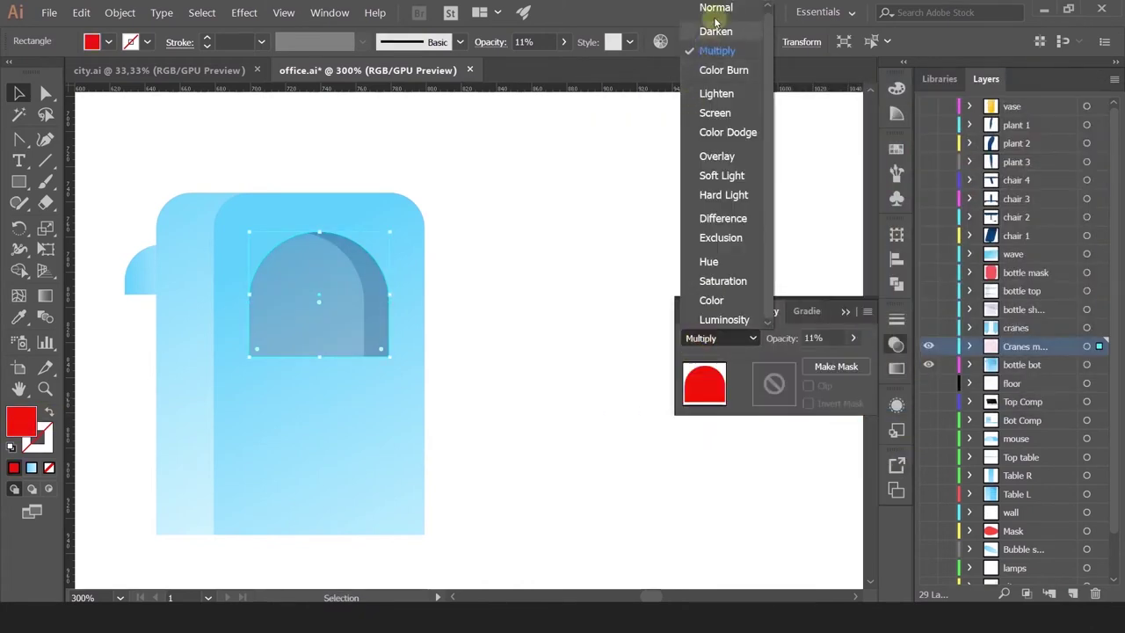
click(712, 10)
click(852, 337)
click(843, 363)
click(500, 188)
click(928, 345)
Move the dispenser's side panel and rounded protrusion in place onto a new layer beneath bottle bot.
drag(470, 337, 632, 309)
drag(268, 211, 328, 258)
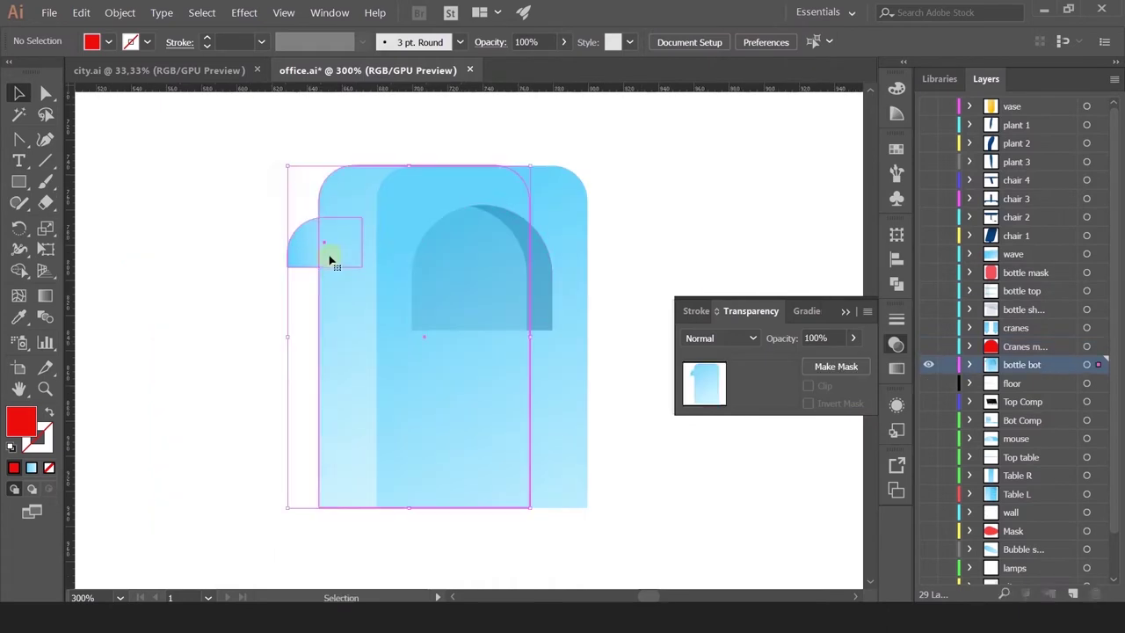
key(ctrl+x)
click(1071, 593)
key(ctrl+f)
drag(1019, 365, 1022, 389)
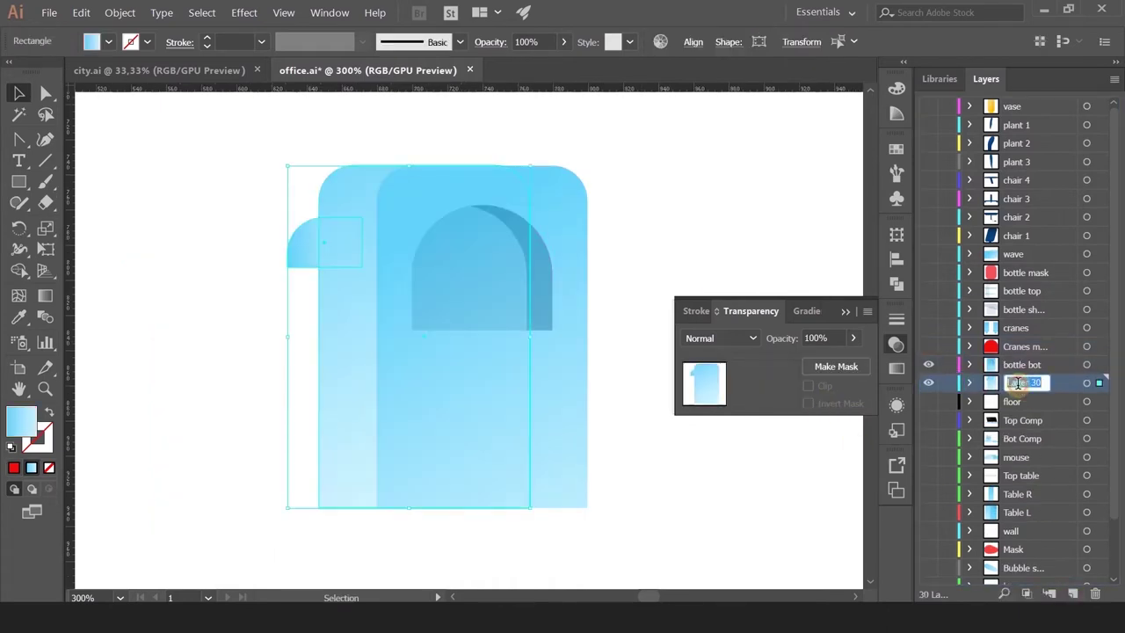
Rename the bottle bot layer and reuse its name with "back" added for the new layer beneath it.
double_click(1028, 364)
key(ctrl+a)
key(ctrl+c)
key(Return)
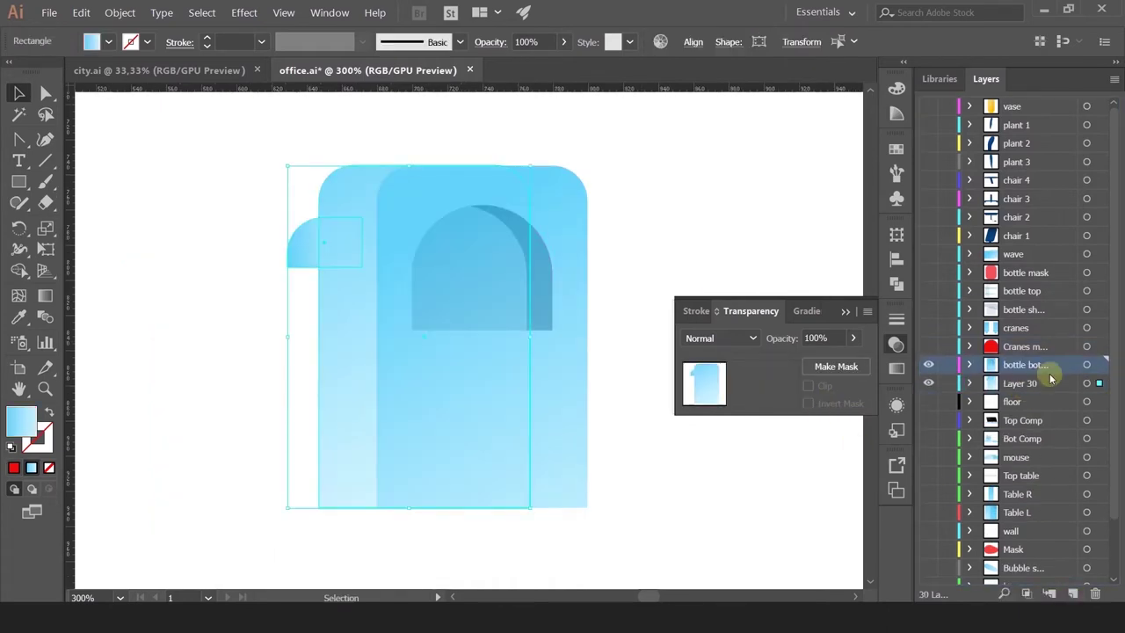
double_click(1019, 383)
key(ctrl+v)
text(back)
key(Return)
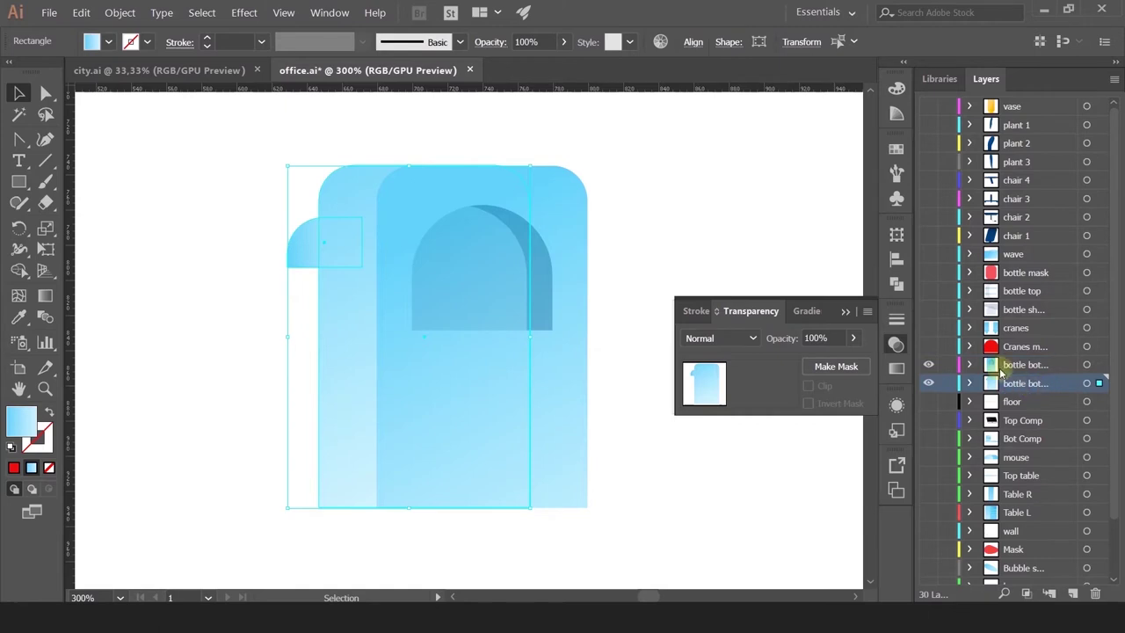
Make all hidden layers of the office illustration visible, from vase down to BG, and clear the selection.
click(927, 401)
scroll(299, 345, down, 3)
drag(928, 106, 929, 348)
scroll(565, 307, down, 1)
drag(563, 304, 476, 305)
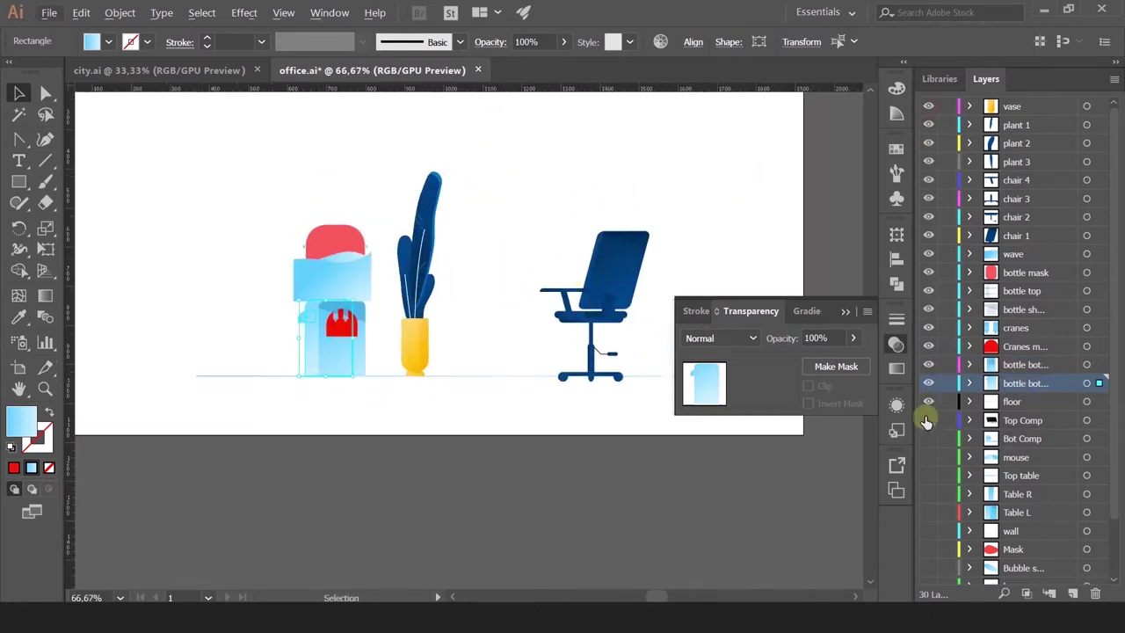
drag(928, 420, 927, 587)
scroll(474, 307, down, 2)
drag(475, 307, 464, 334)
scroll(925, 144, up, 2)
drag(927, 106, 929, 512)
scroll(948, 489, down, 2)
click(928, 483)
scroll(739, 290, up, 2)
scroll(924, 120, up, 2)
drag(928, 106, 928, 550)
scroll(935, 553, down, 2)
drag(506, 203, 565, 190)
click(480, 171)
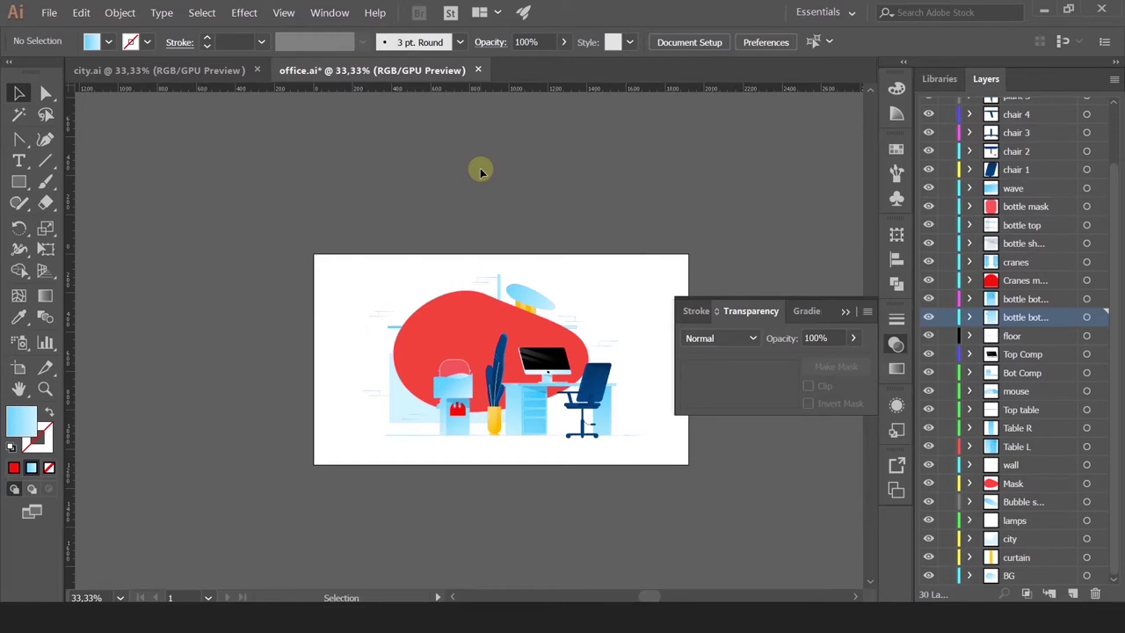
Review the complete layer list and save the office illustration.
scroll(1031, 204, up, 2)
scroll(1031, 227, down, 2)
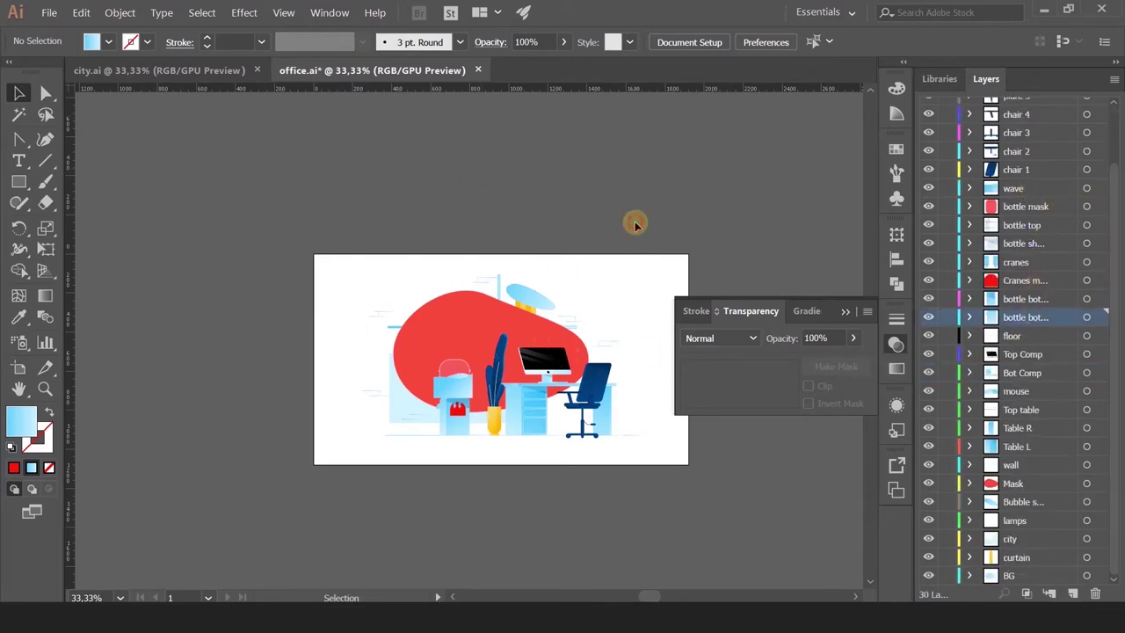
drag(643, 224, 590, 199)
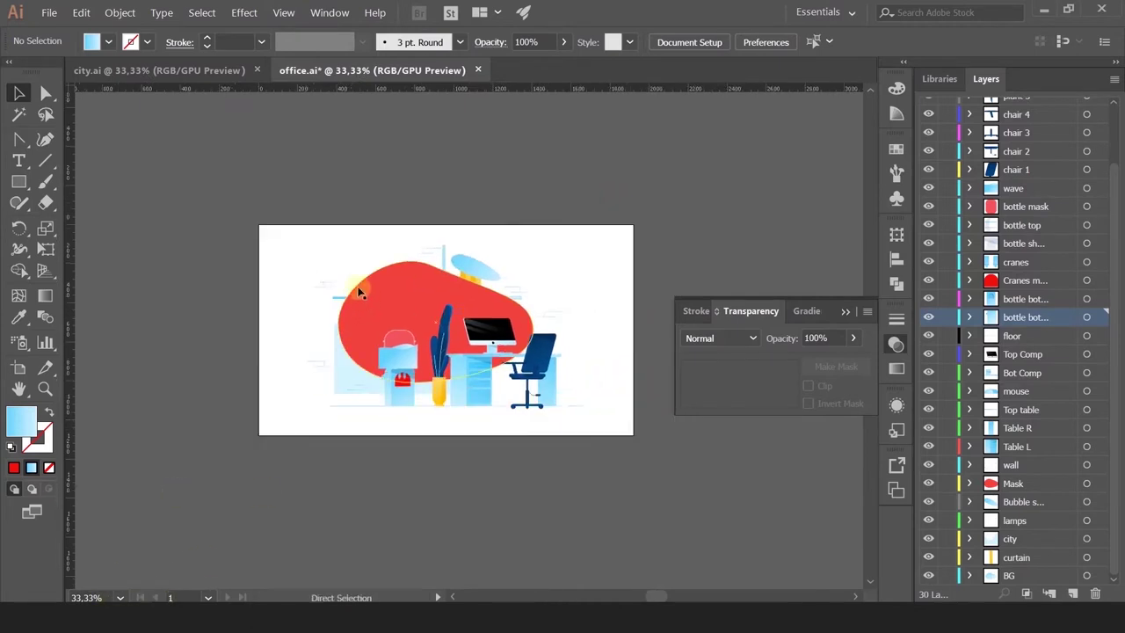
key(ctrl+s)
Switch to After Effects and import the office Illustrator file as Composition - Retain Layer Sizes.
click(263, 146)
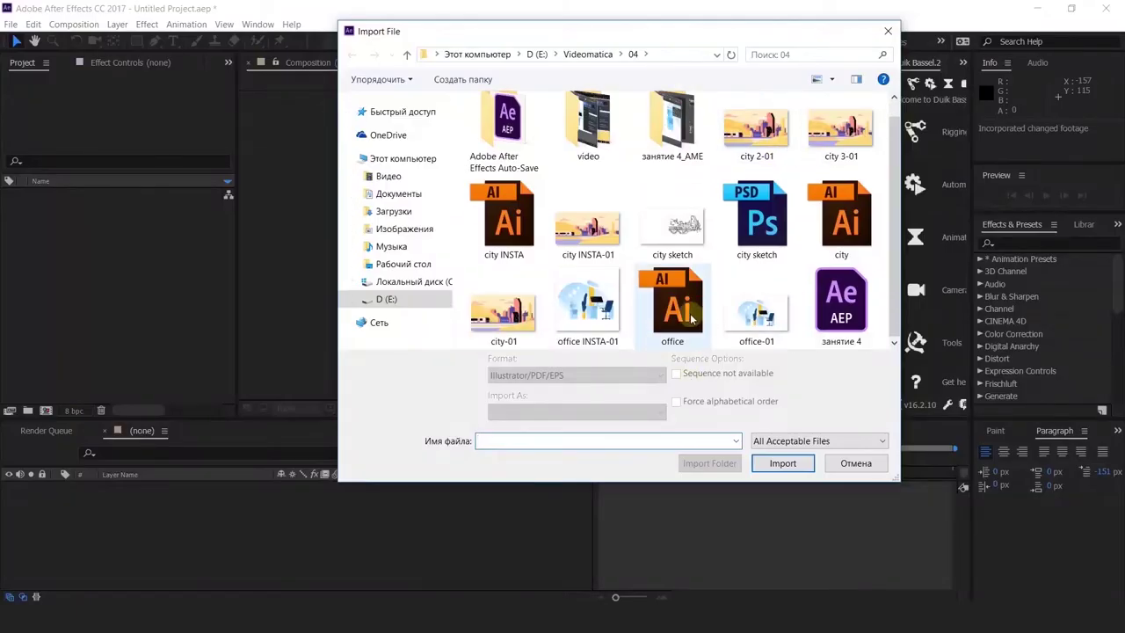
click(672, 307)
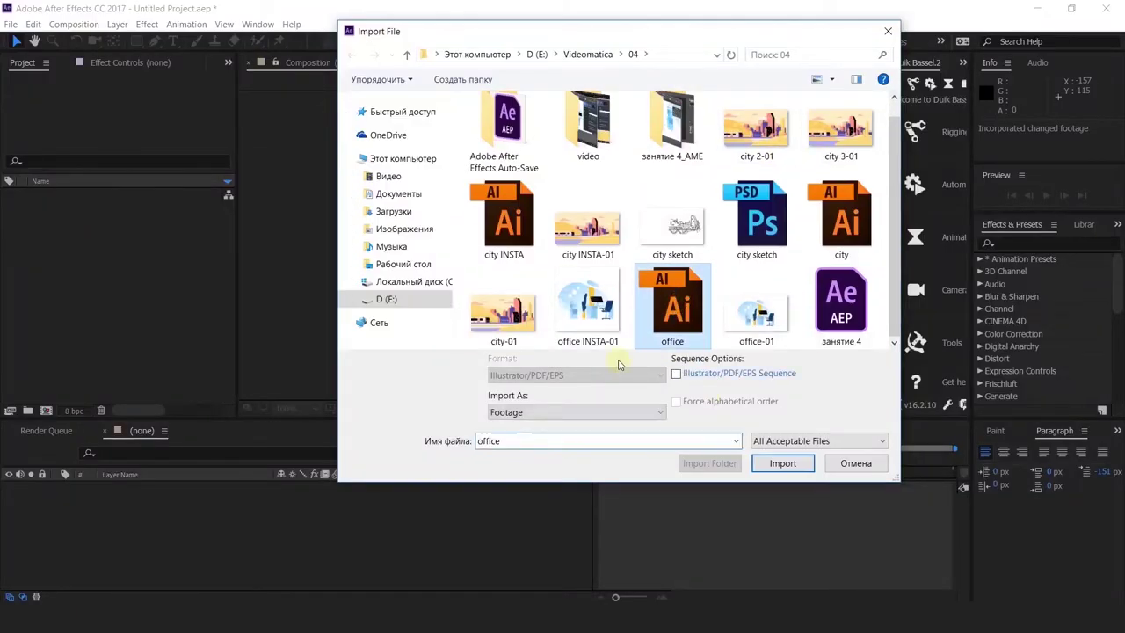
click(545, 420)
click(536, 444)
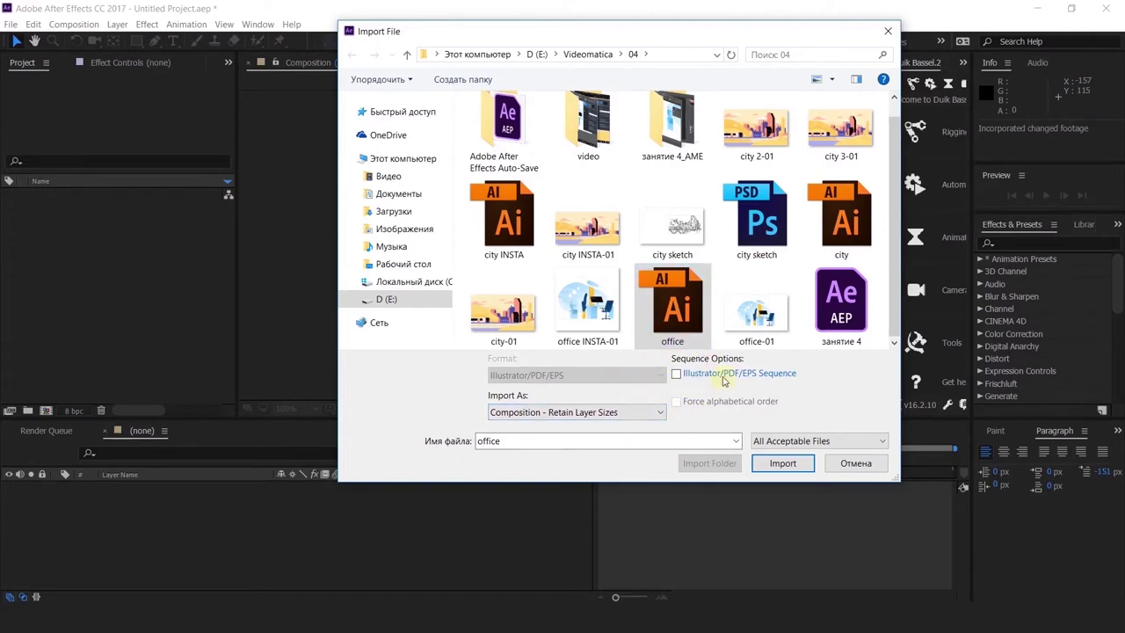
click(779, 464)
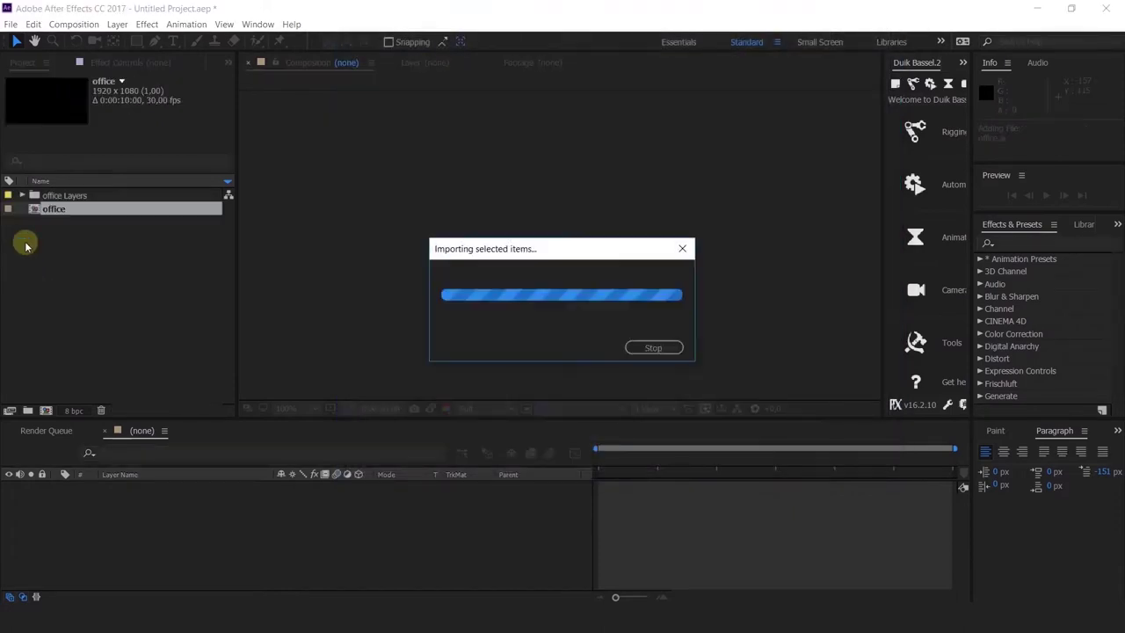
Open the office composition and set its background color to white.
double_click(53, 212)
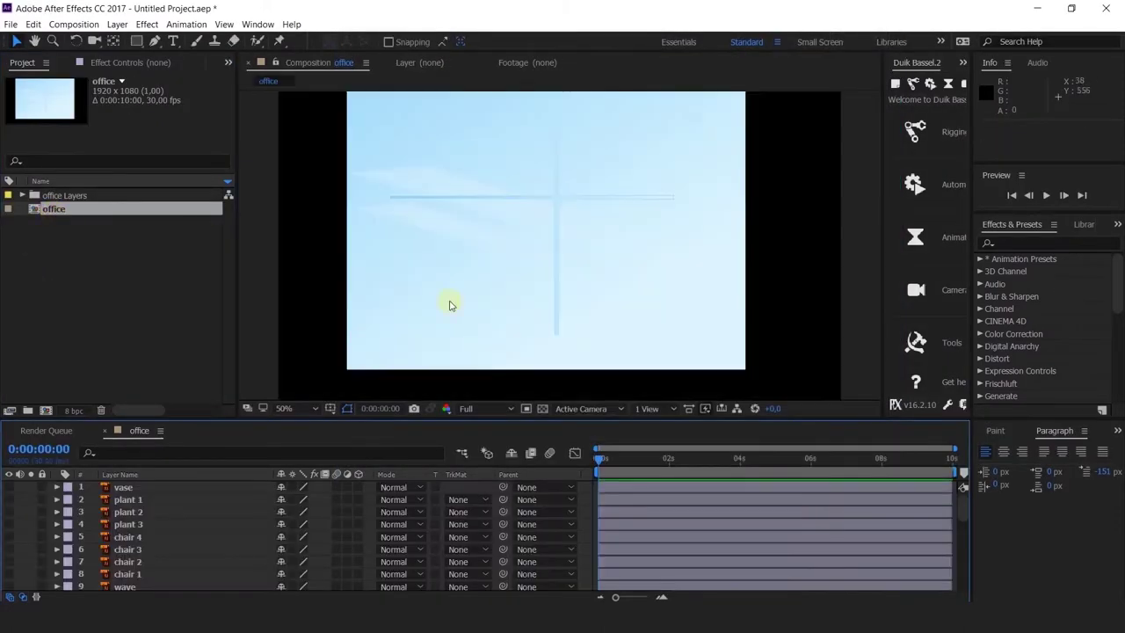
scroll(534, 328, down, 2)
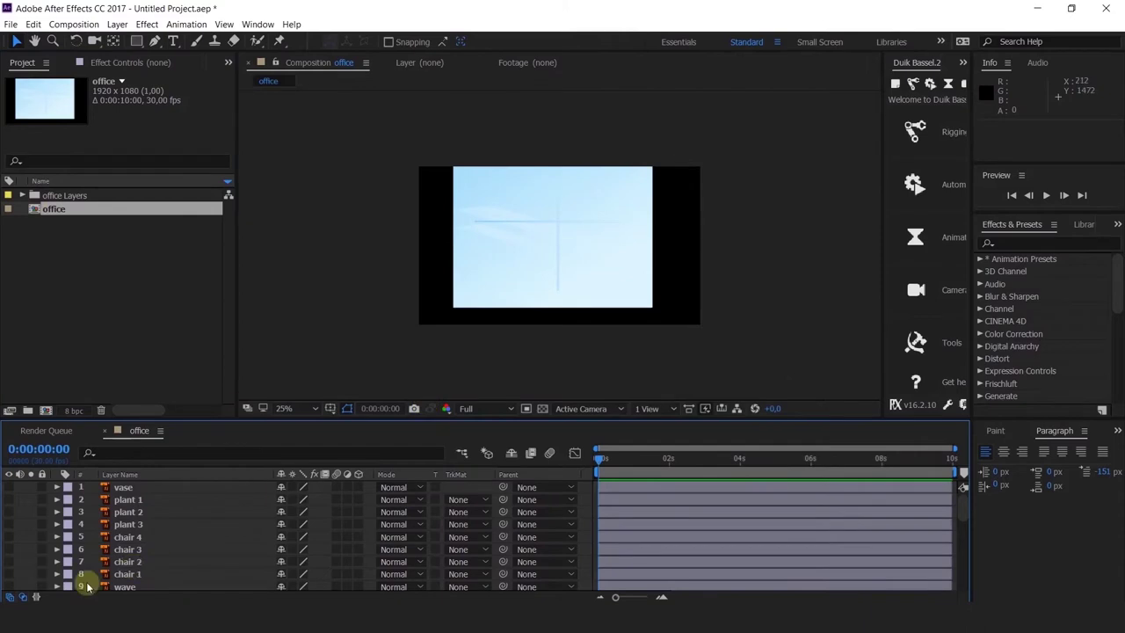
right_click(276, 231)
click(306, 258)
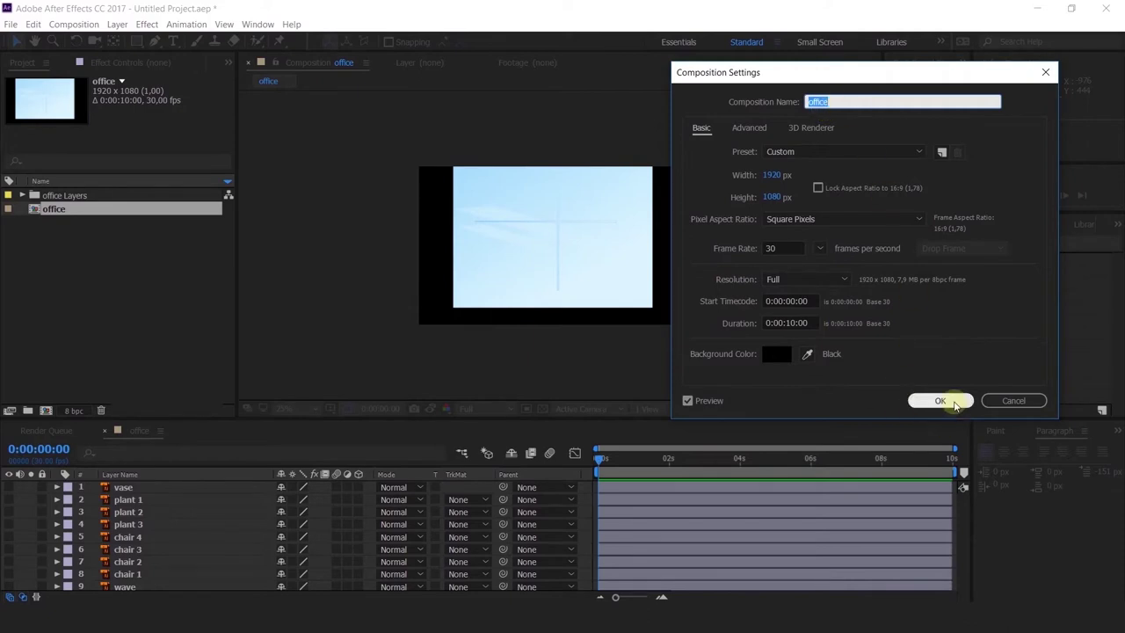
click(776, 353)
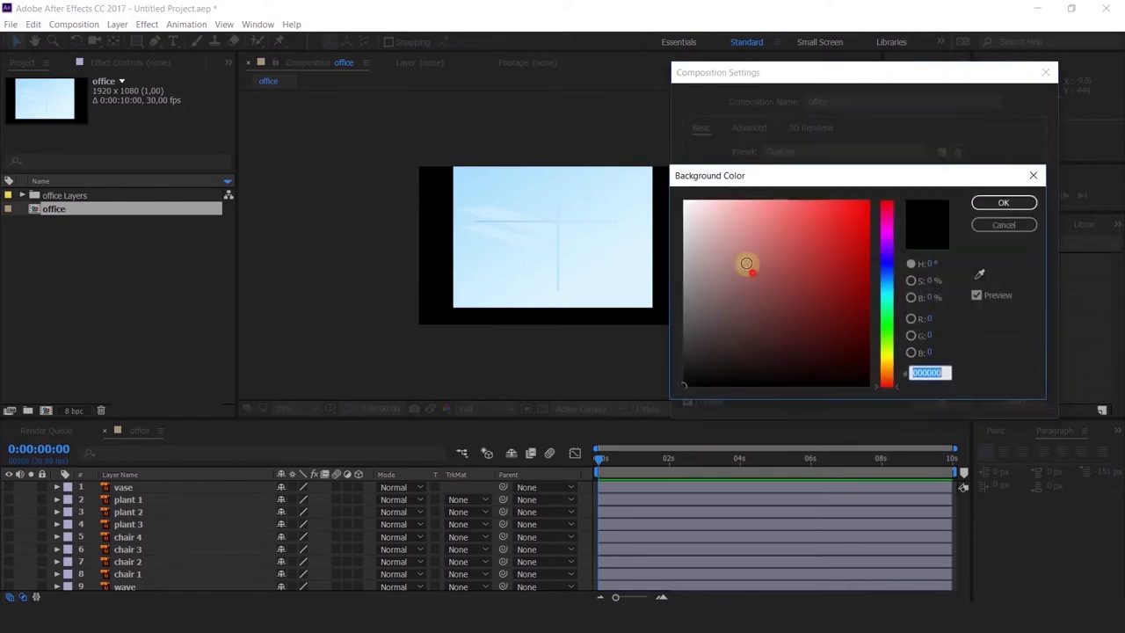
drag(746, 259, 657, 169)
click(1002, 202)
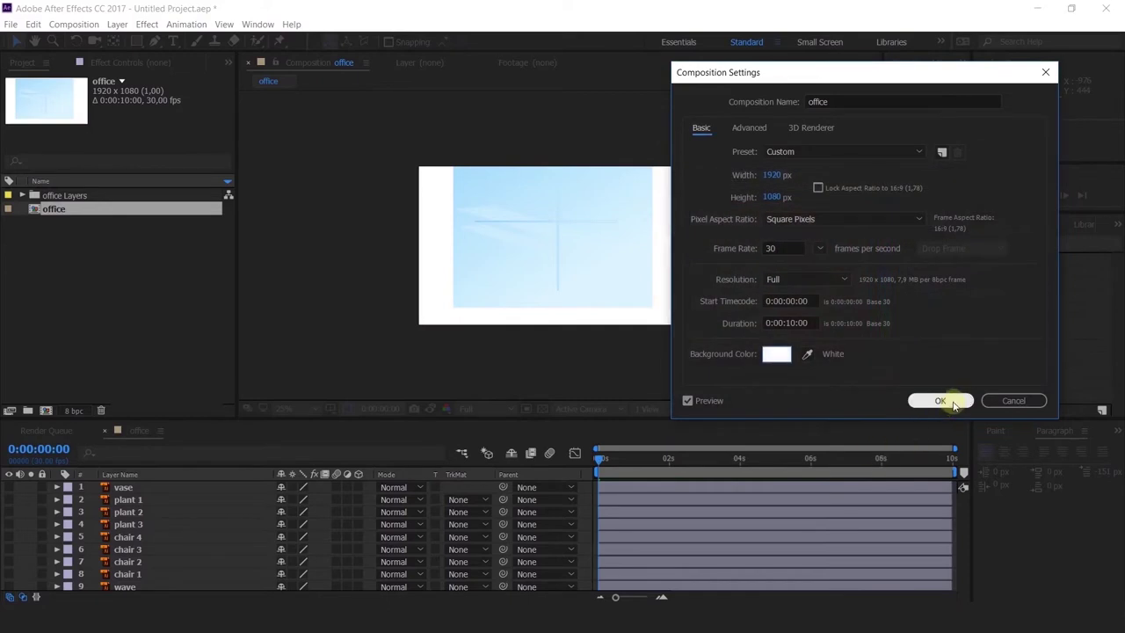
click(902, 401)
Make the curtain, city, lamps and Bubble small layers visible in the office composition.
scroll(150, 557, down, 8)
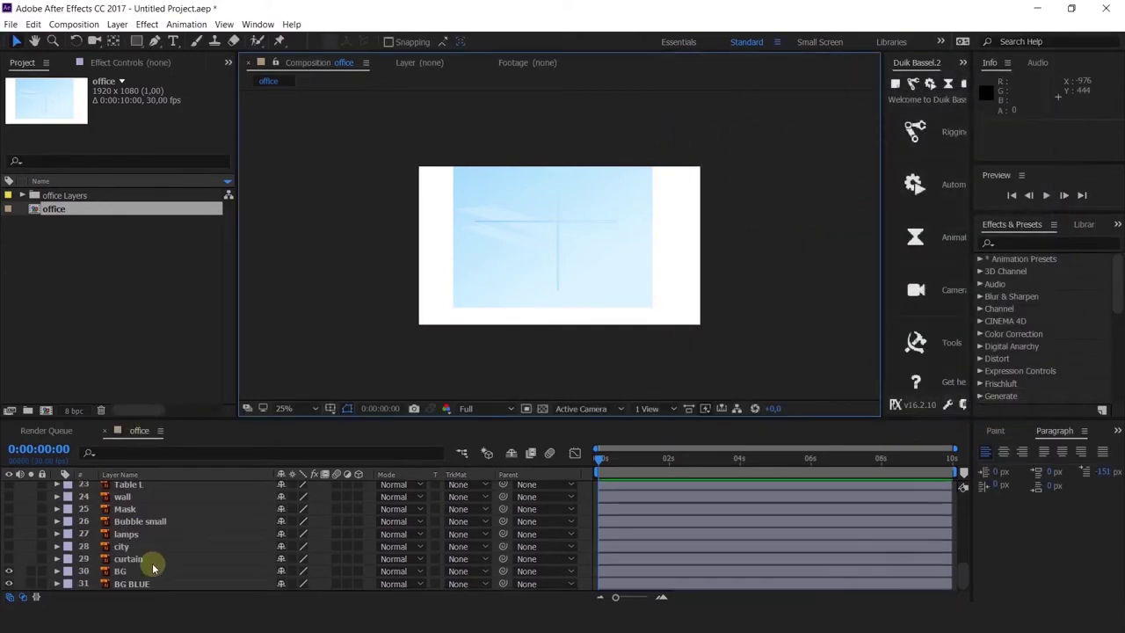
click(127, 558)
drag(9, 560, 21, 535)
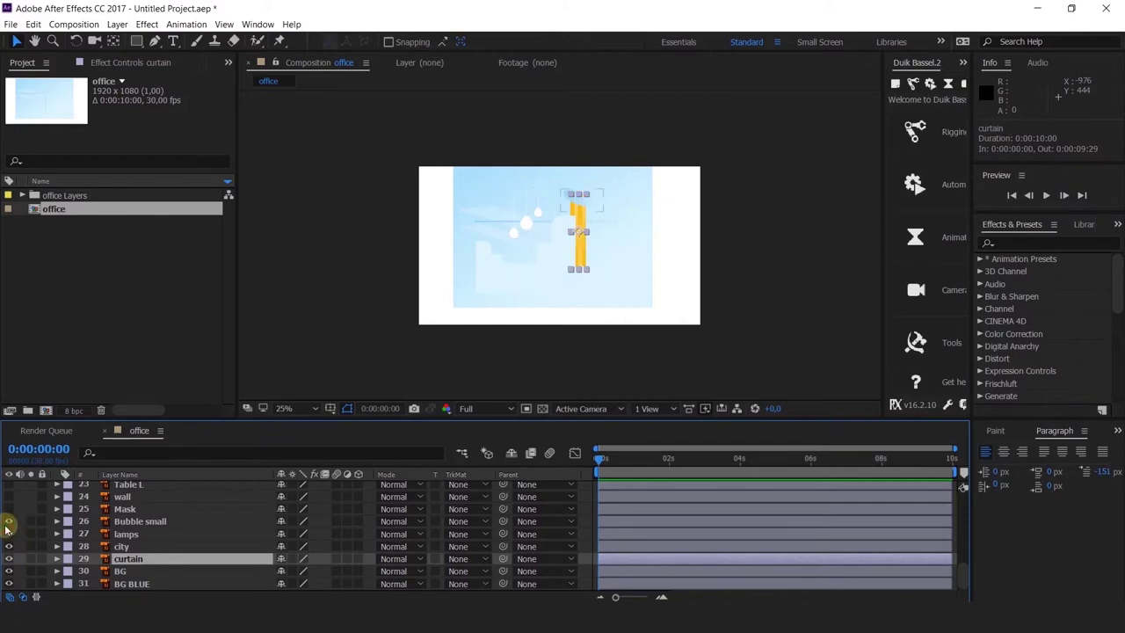
Examine what the Mask, lamps and Bubble small layers cover in the composition, leaving Mask hidden.
click(10, 504)
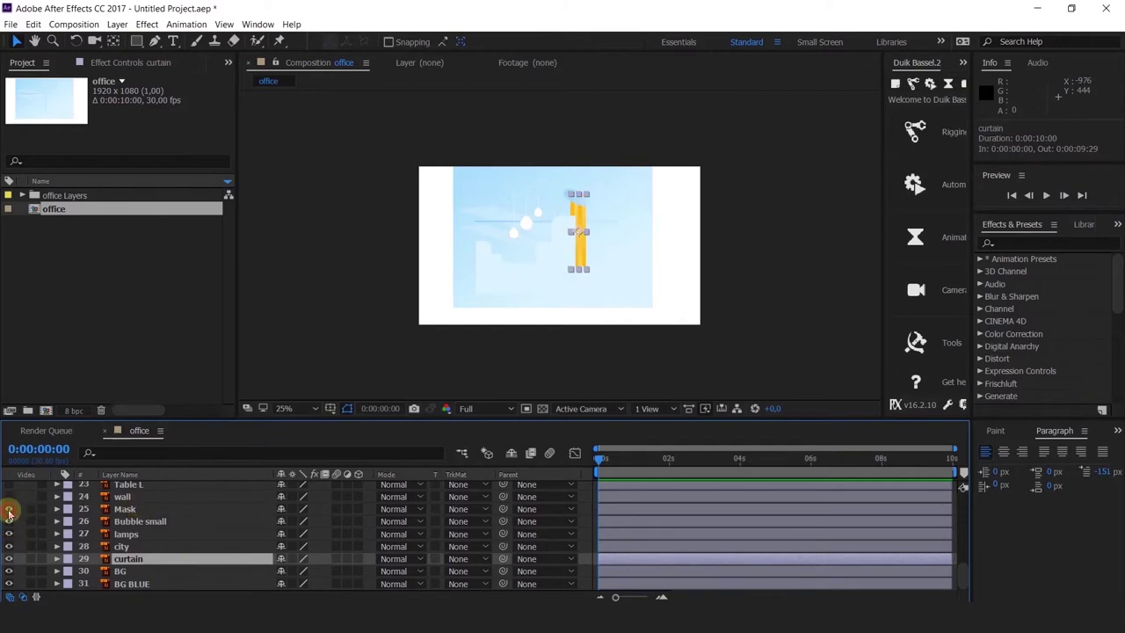
click(8, 510)
click(8, 511)
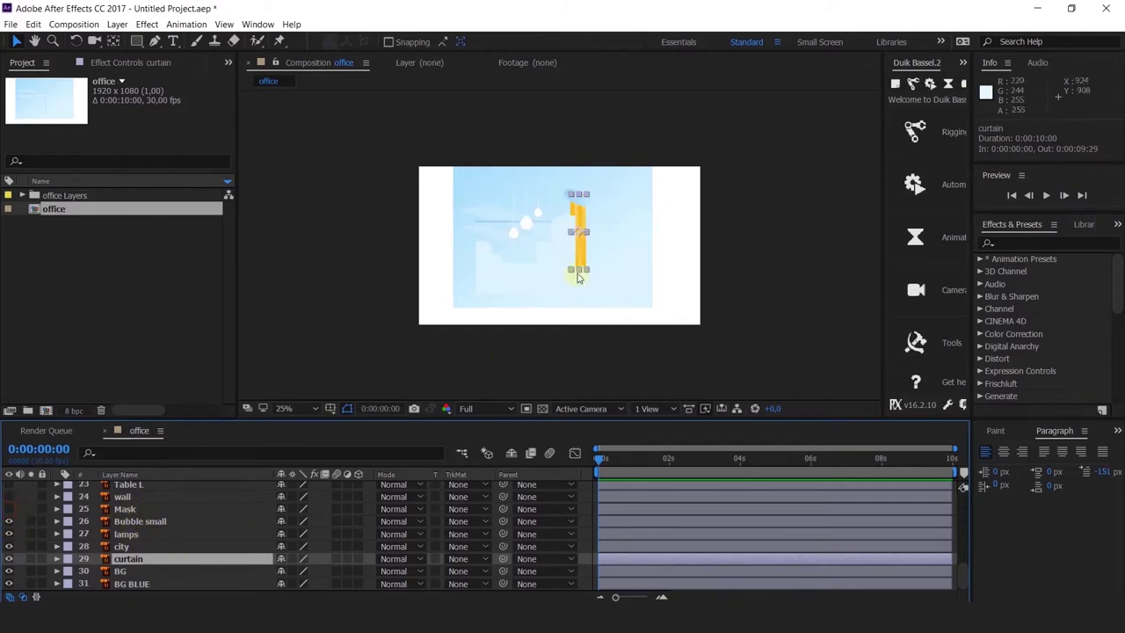
scroll(580, 271, up, 2)
scroll(582, 275, down, 2)
click(191, 507)
click(124, 522)
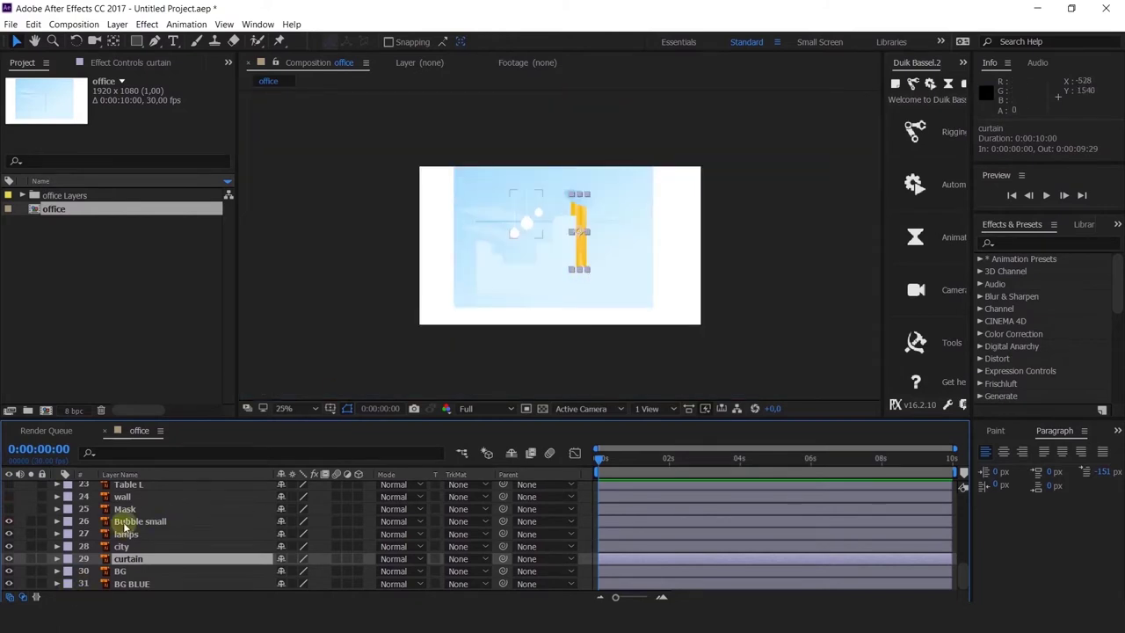
click(125, 533)
click(140, 521)
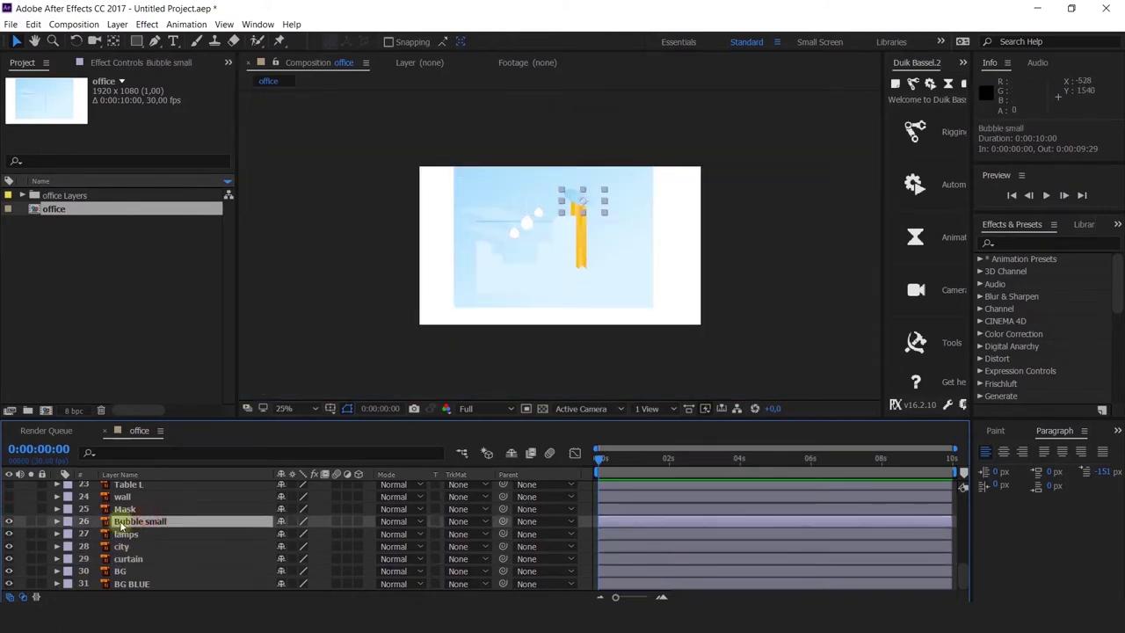
Give the Mask layer a yellow label, preview its shape, and move Bubble small directly above the hidden Mask.
click(63, 509)
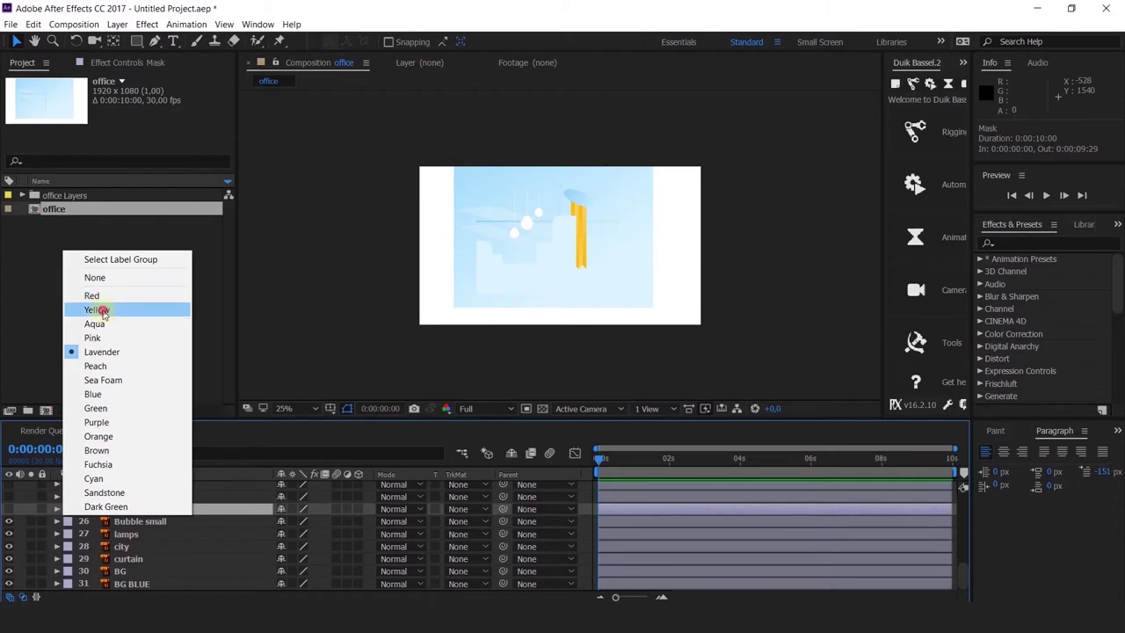
click(96, 309)
click(10, 509)
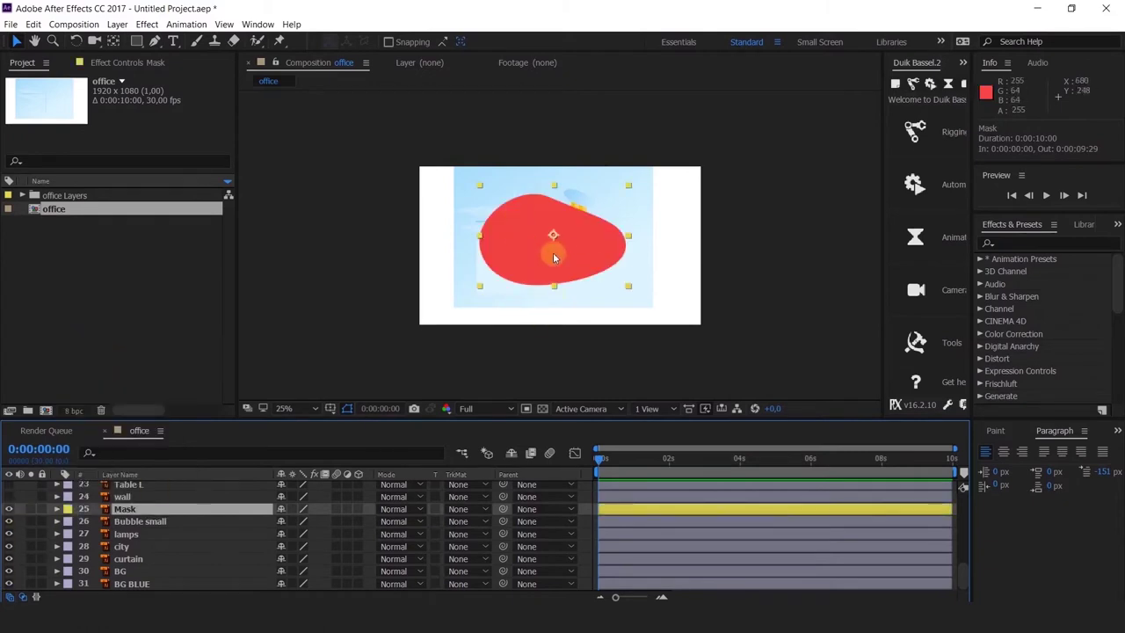
click(9, 510)
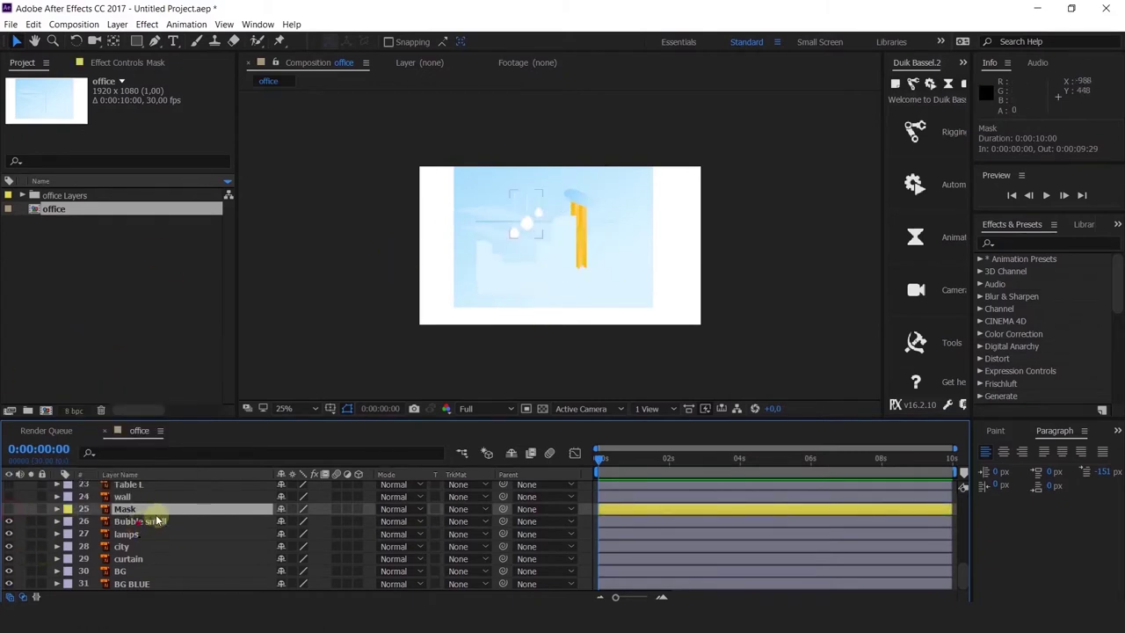
drag(158, 522, 138, 506)
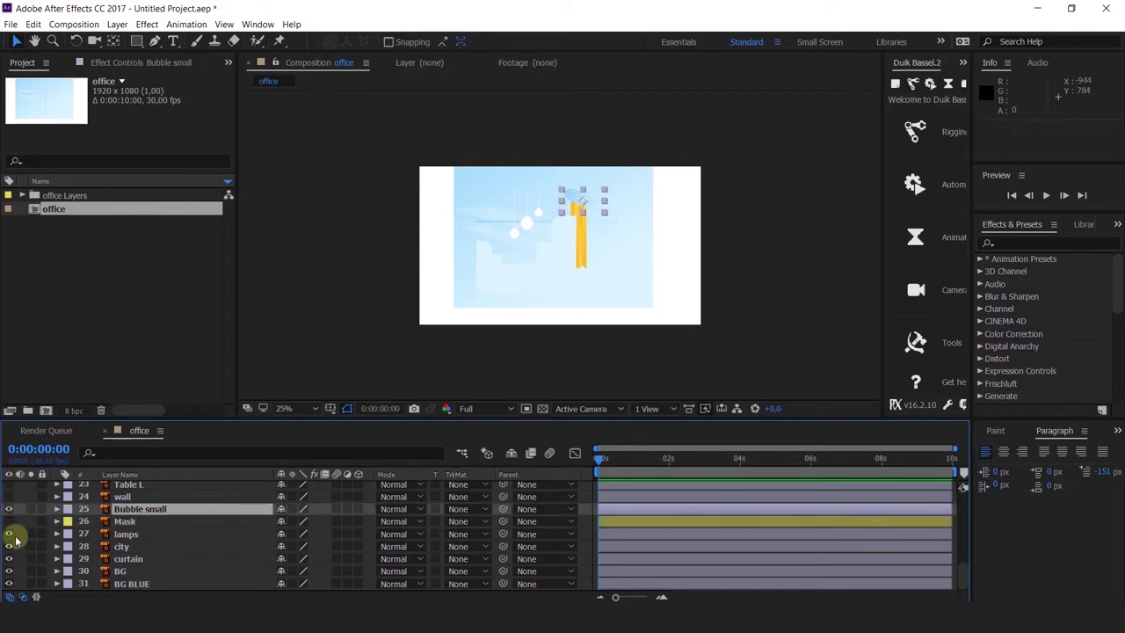
Pre-compose the layers from lamps through BG BLUE into a new composition named "bg precomp".
click(124, 533)
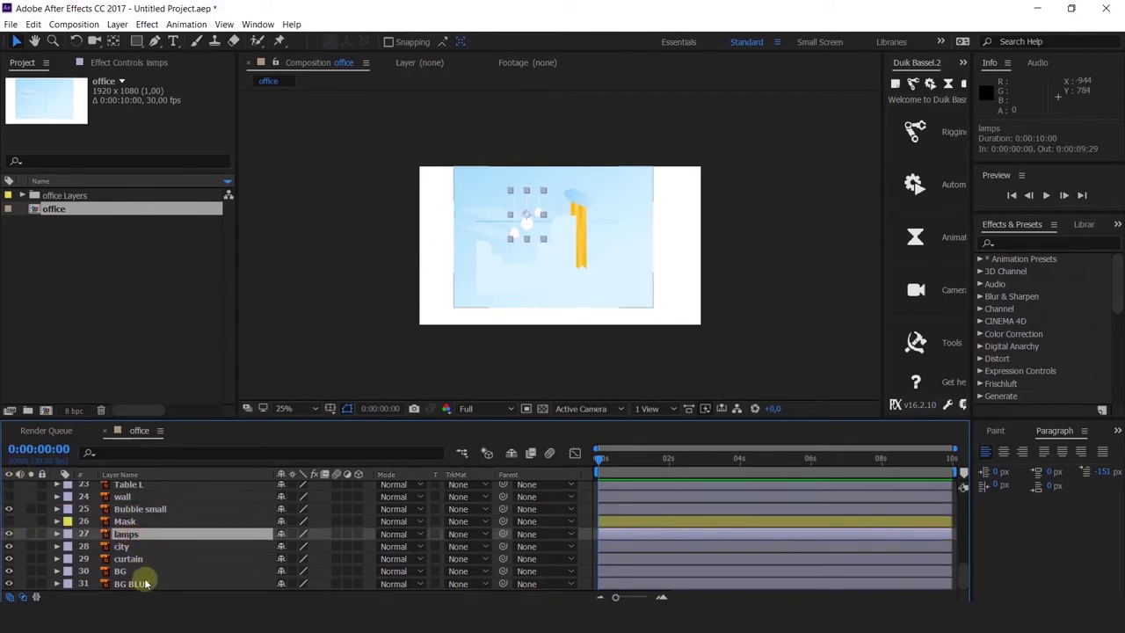
shift+click(141, 583)
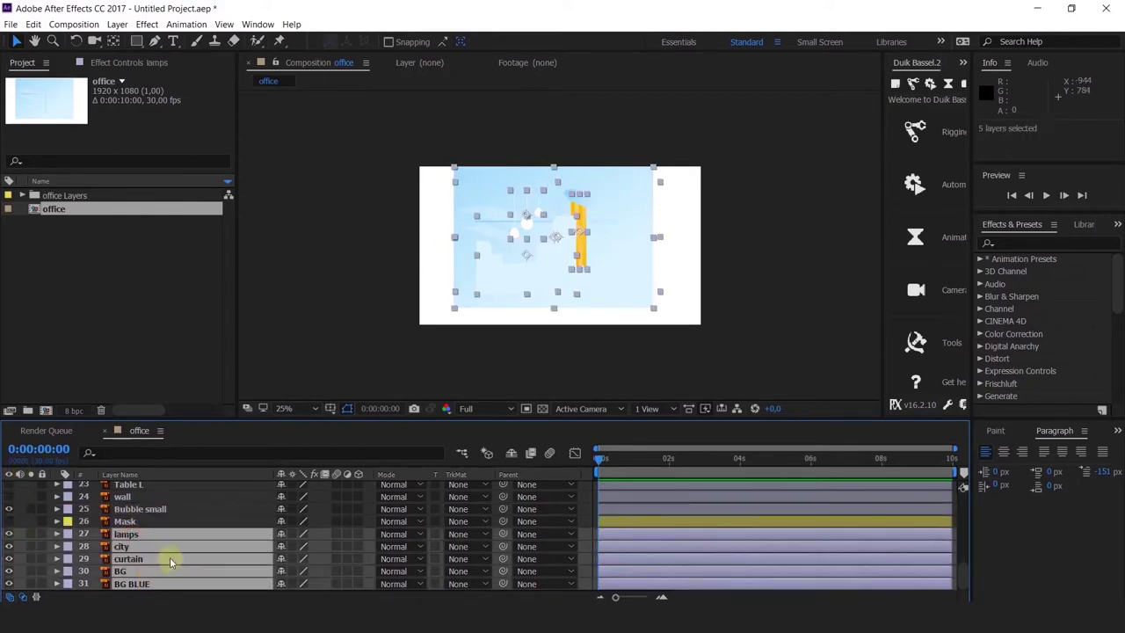
key(ctrl+shift+c)
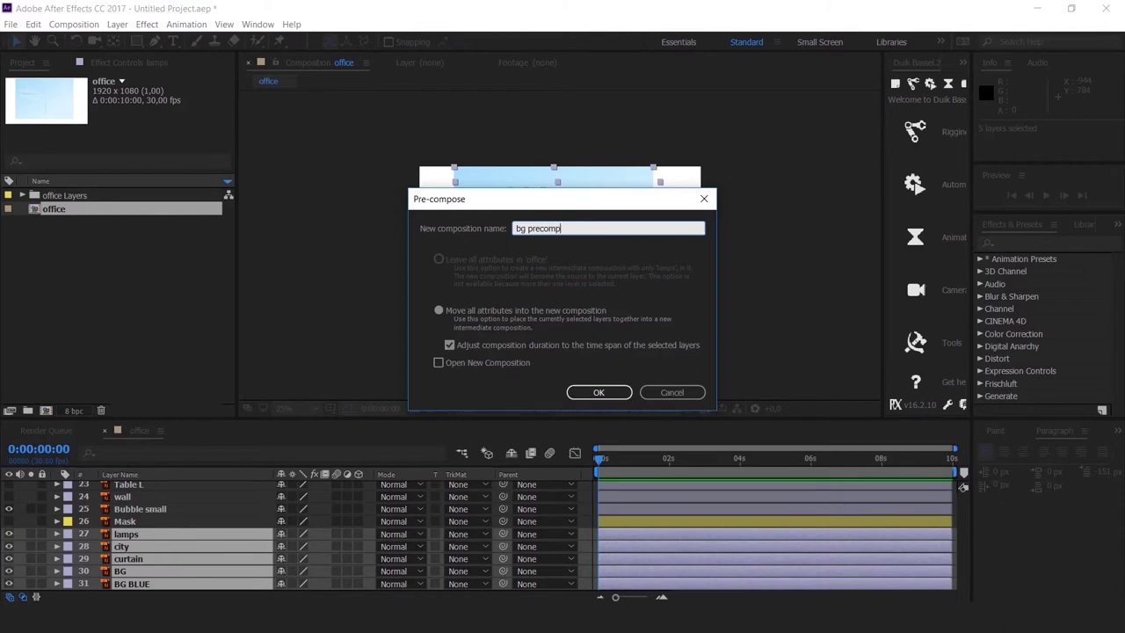
text(bg precomp)
key(Return)
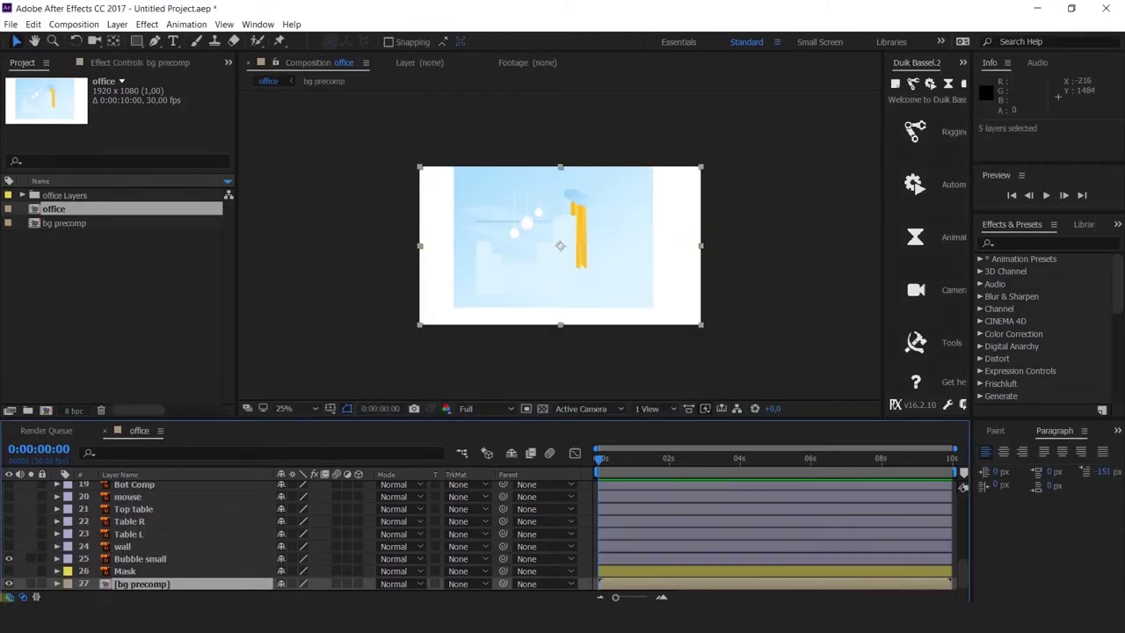
Select the Mask and Bubble small layers together and make Mask visible above bg precomp.
drag(136, 586, 141, 578)
click(127, 570)
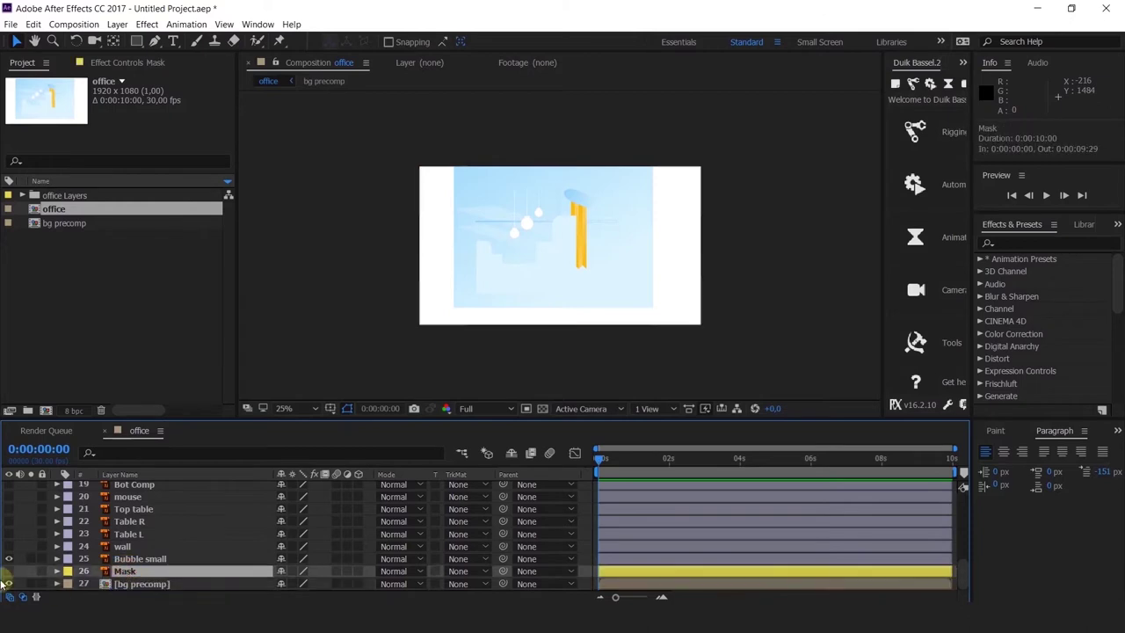
ctrl+click(123, 560)
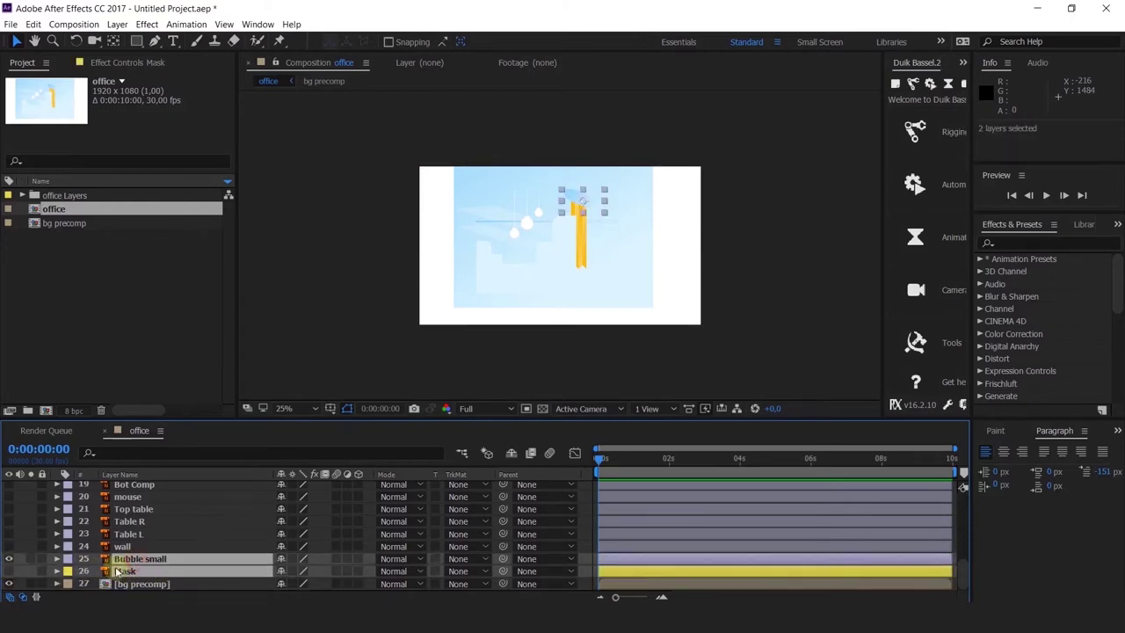
click(10, 571)
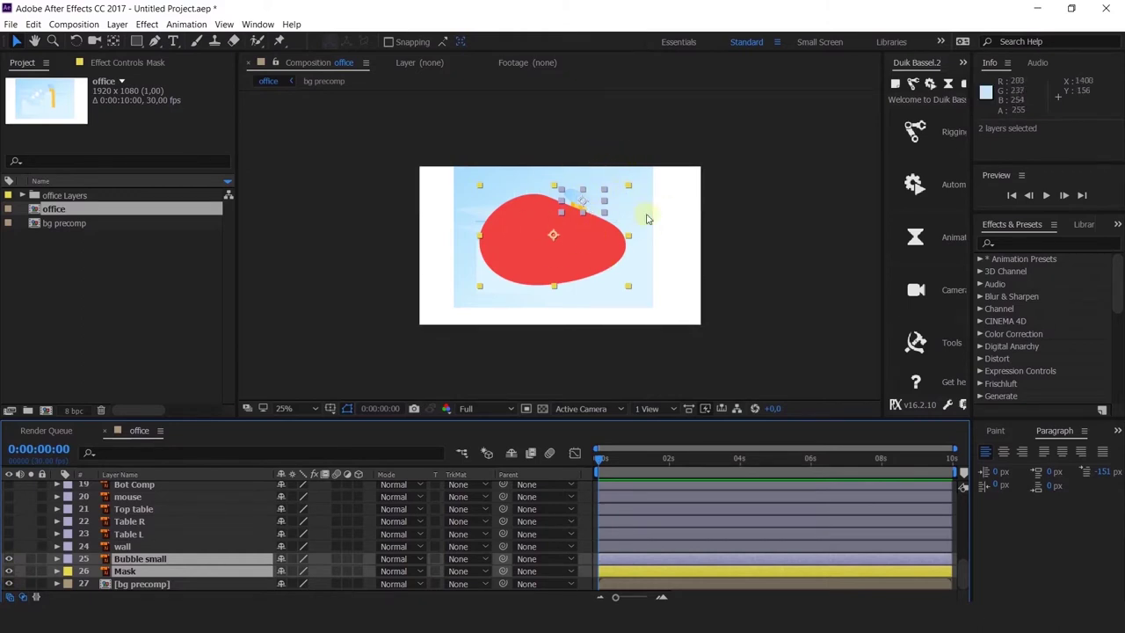
Pre-compose the Bubble small and Mask layers into a composition named "Mask BG precomp" and give the resulting layer a red label.
key(ctrl+shift+c)
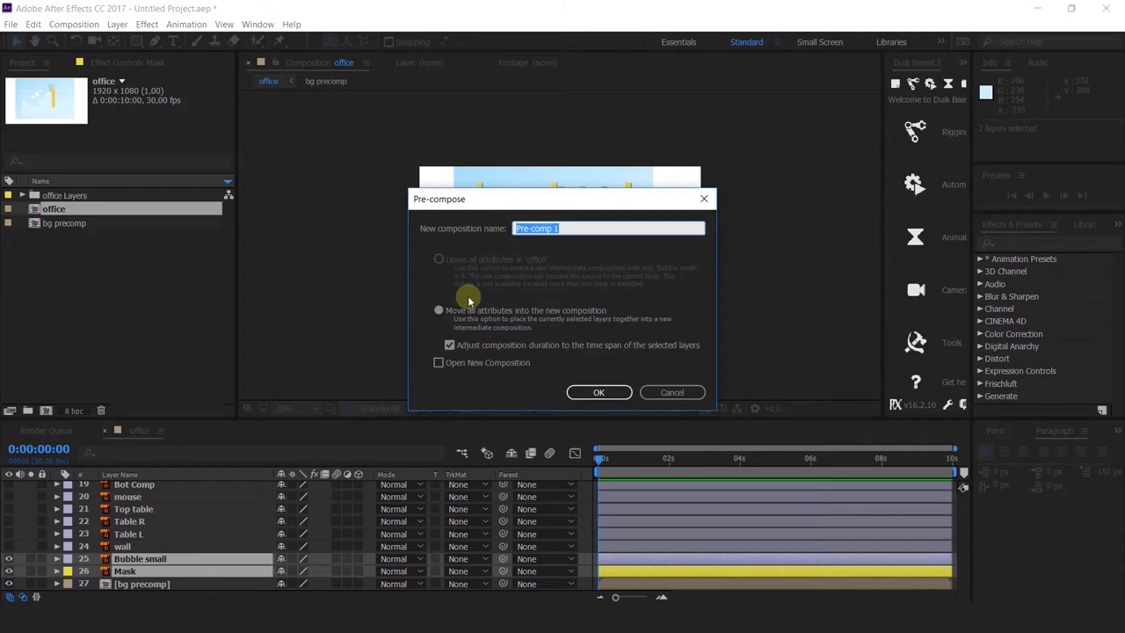
text(Mask BG p)
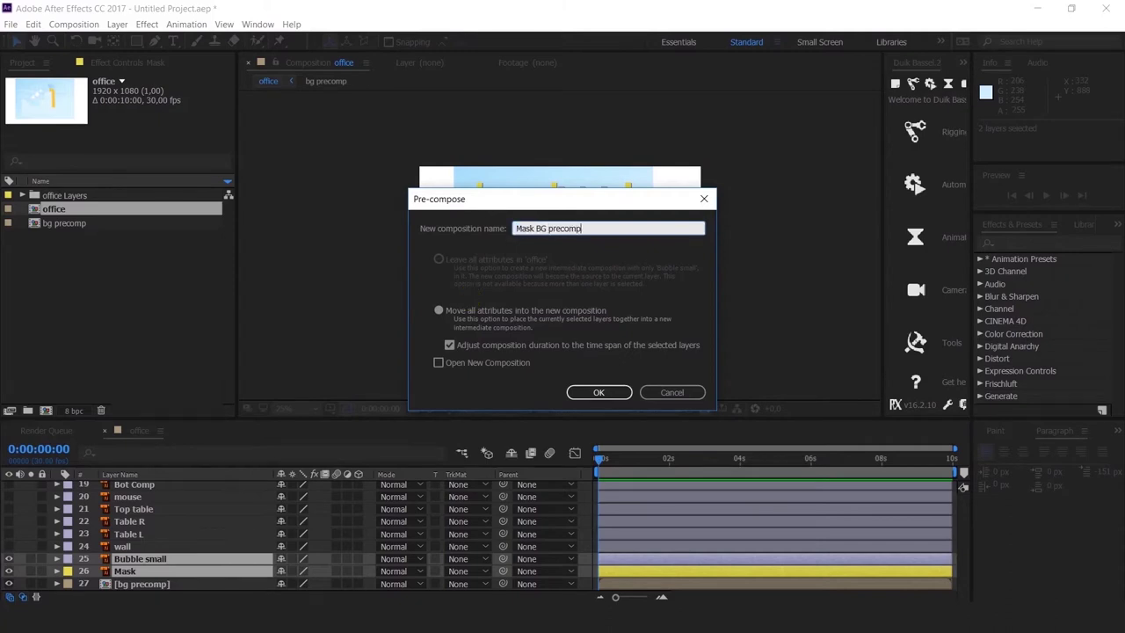
text(recomp)
key(Return)
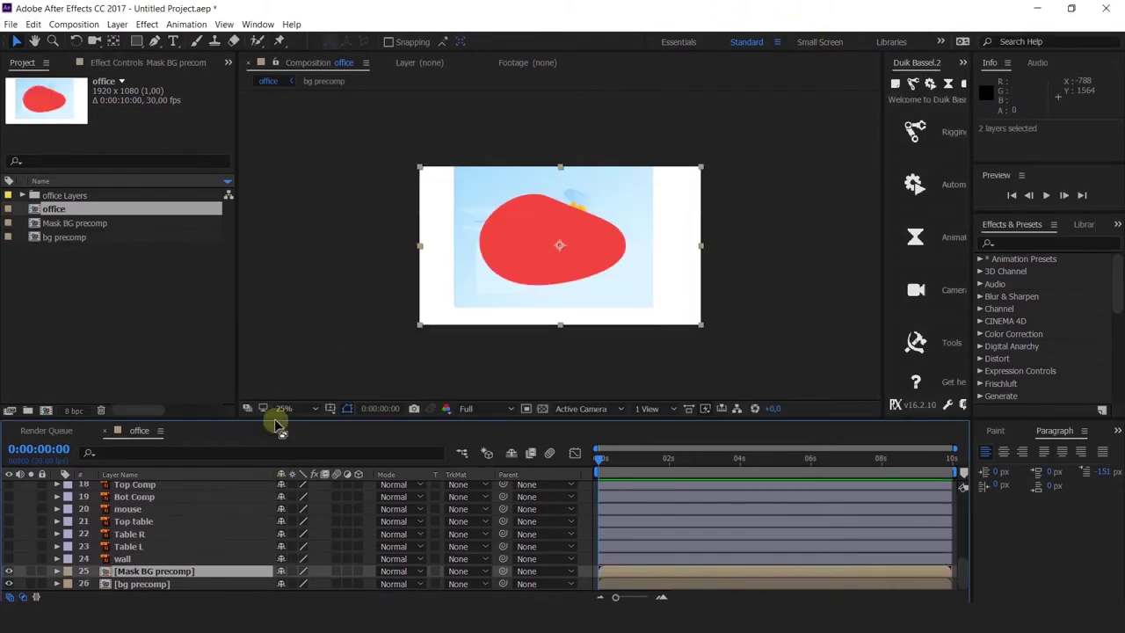
drag(280, 419, 281, 366)
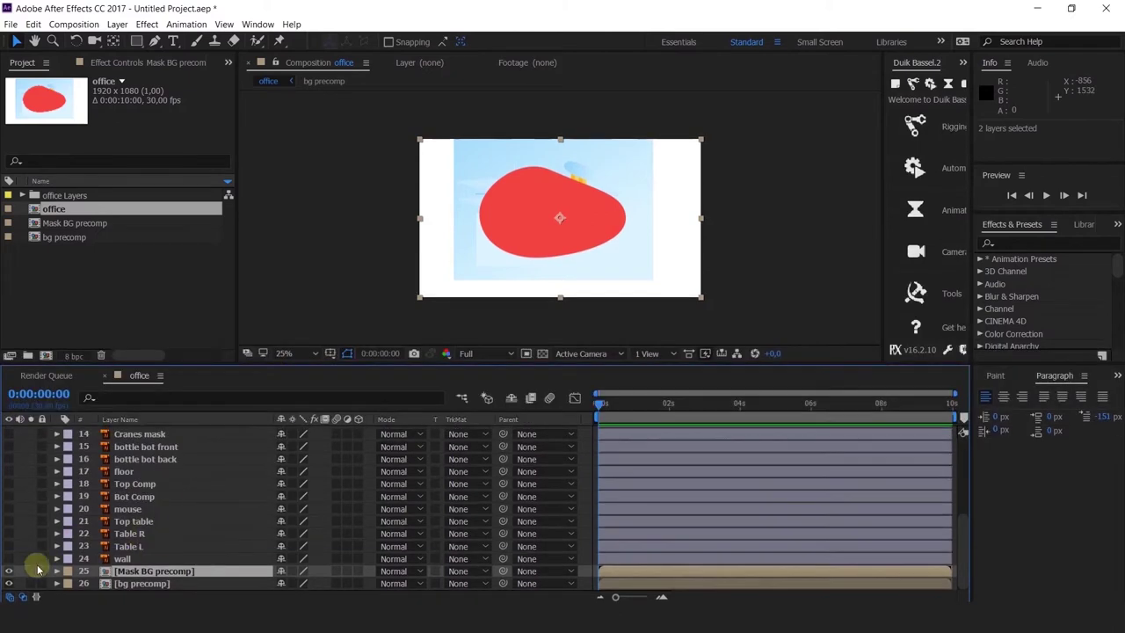
click(68, 572)
click(95, 359)
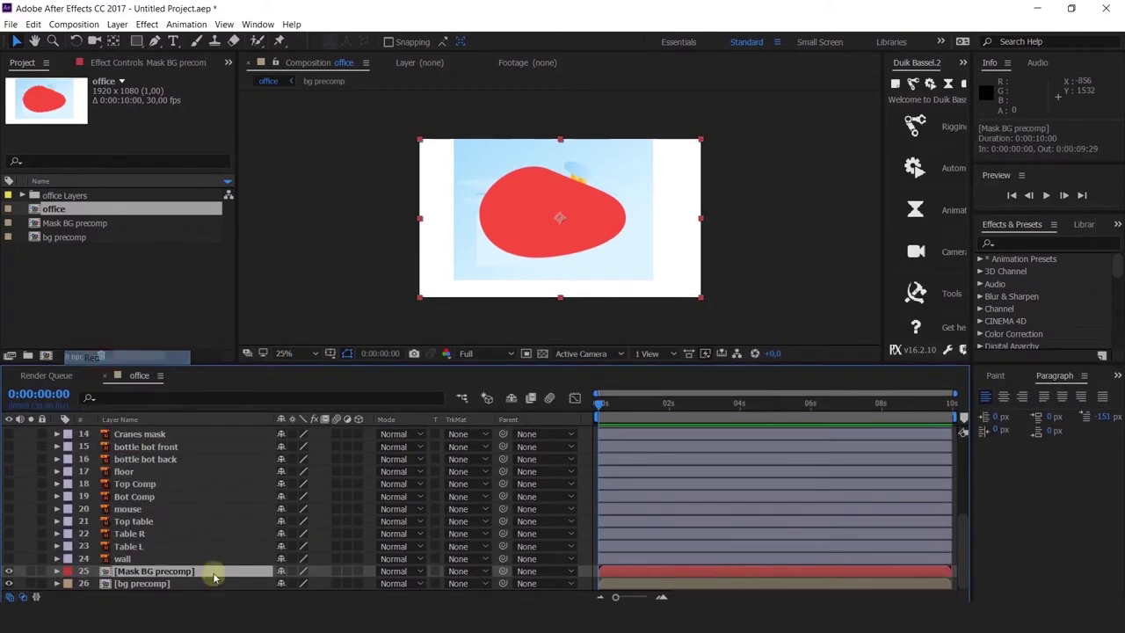
Set the bg precomp layer's track matte to an alpha matte using Mask BG precomp.
click(141, 584)
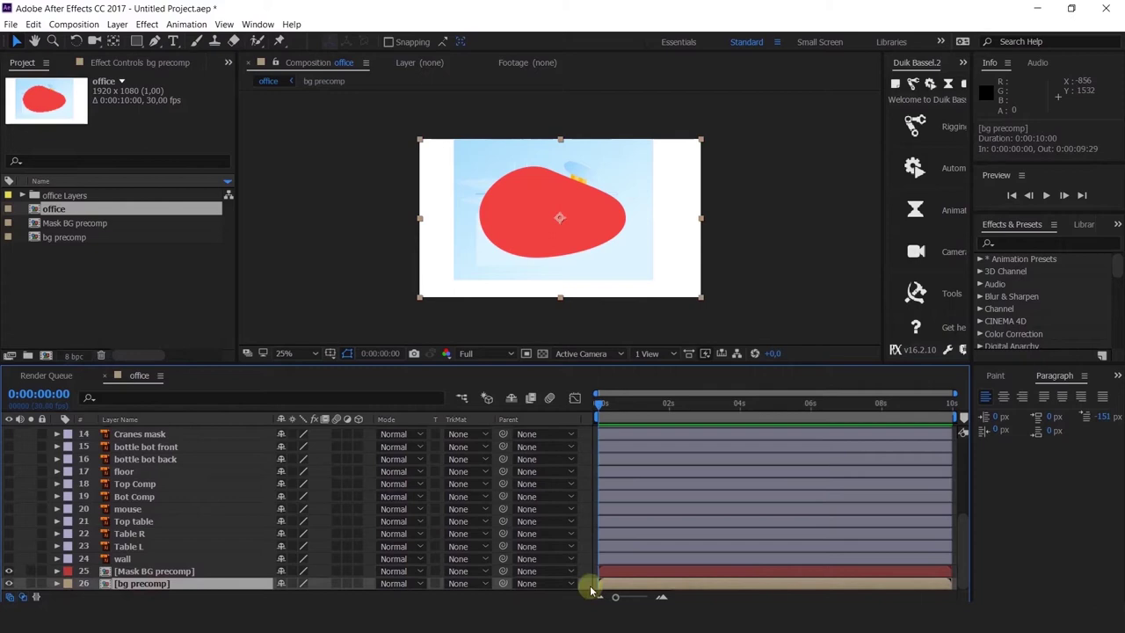
click(471, 584)
click(489, 526)
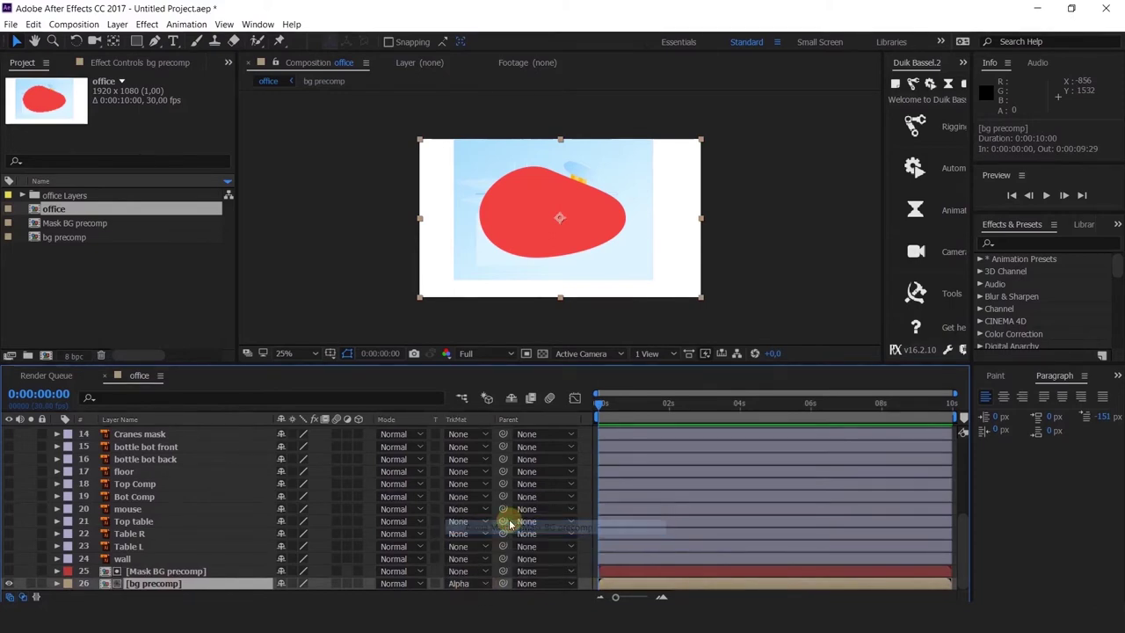
Examine how the matte cuts the background, checking the yellow column, the small bubble and the lamps up close.
scroll(555, 194, up, 2)
mouse_move(647, 190)
mouse_down()
mouse_move(653, 181)
mouse_move(653, 209)
mouse_move(627, 176)
mouse_move(666, 210)
mouse_move(641, 181)
mouse_up()
scroll(710, 204, down, 2)
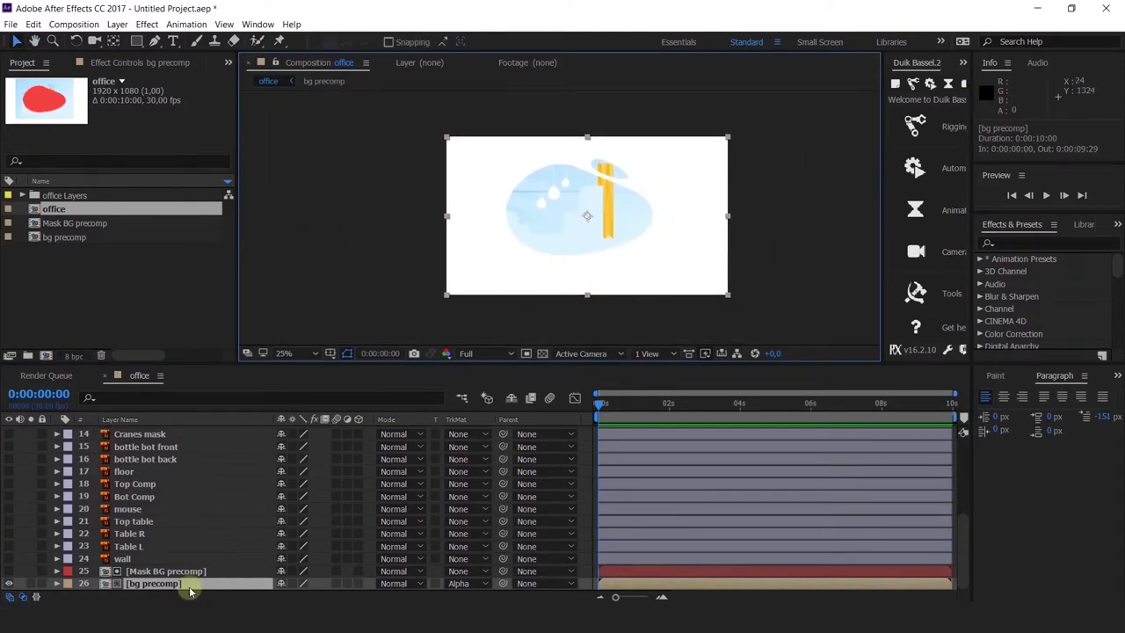
click(585, 132)
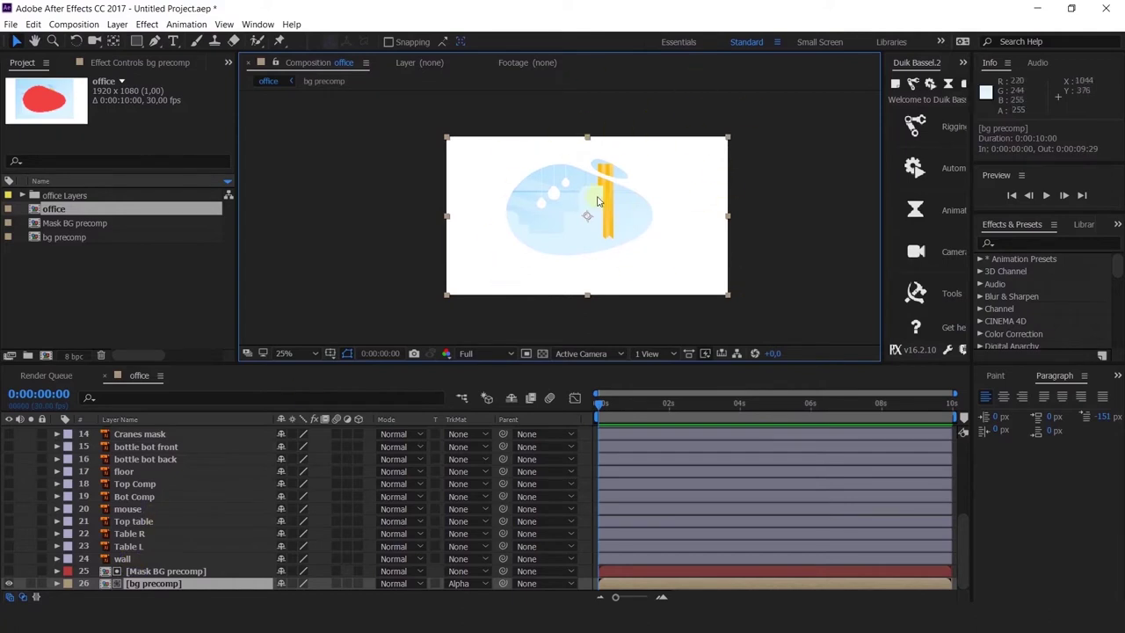
scroll(598, 201, up, 2)
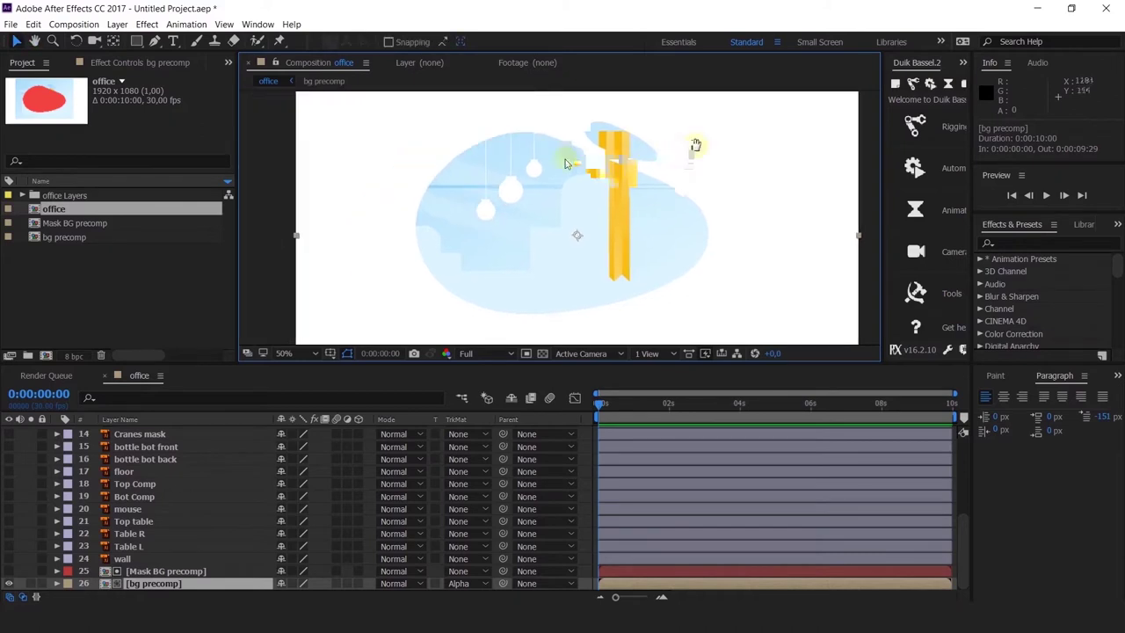
scroll(693, 145, up, 2)
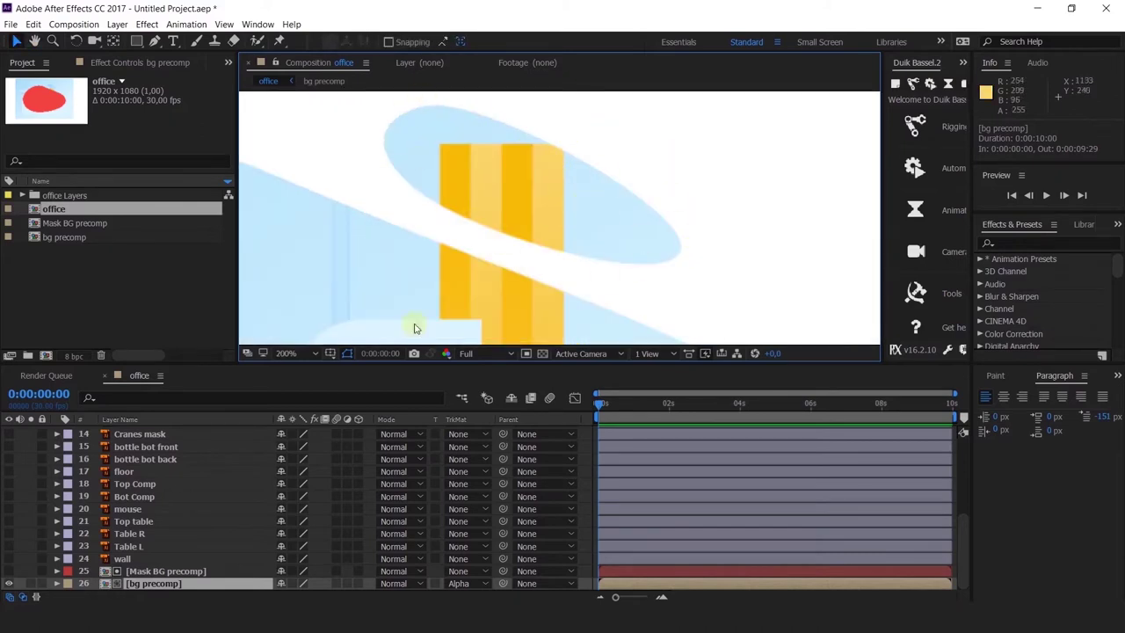
scroll(613, 161, down, 2)
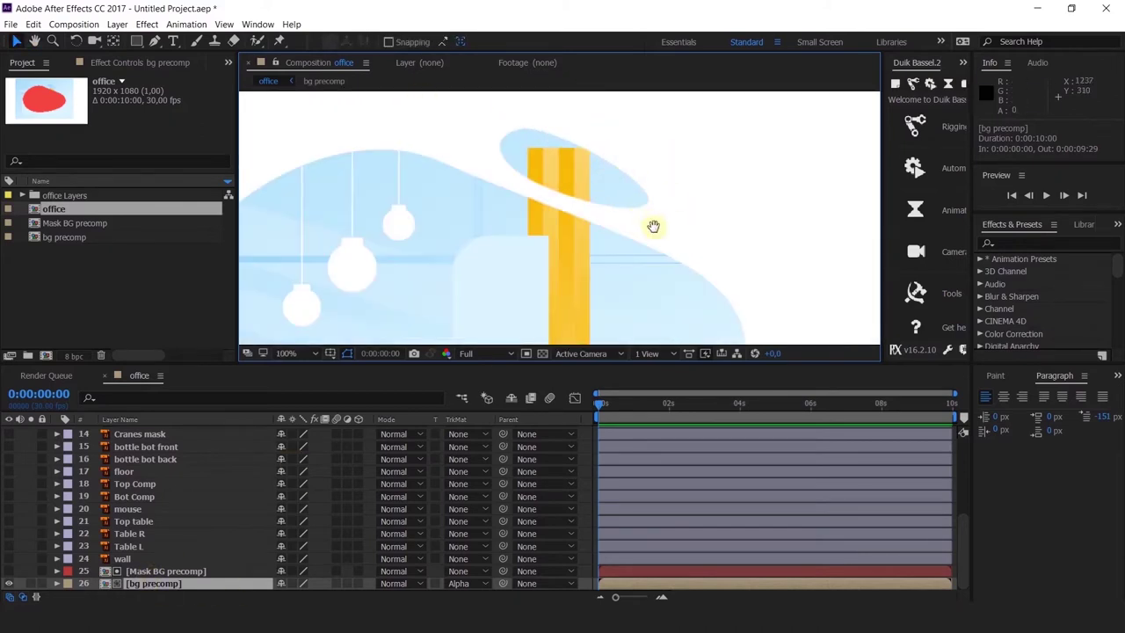
drag(653, 226, 729, 176)
scroll(786, 201, down, 2)
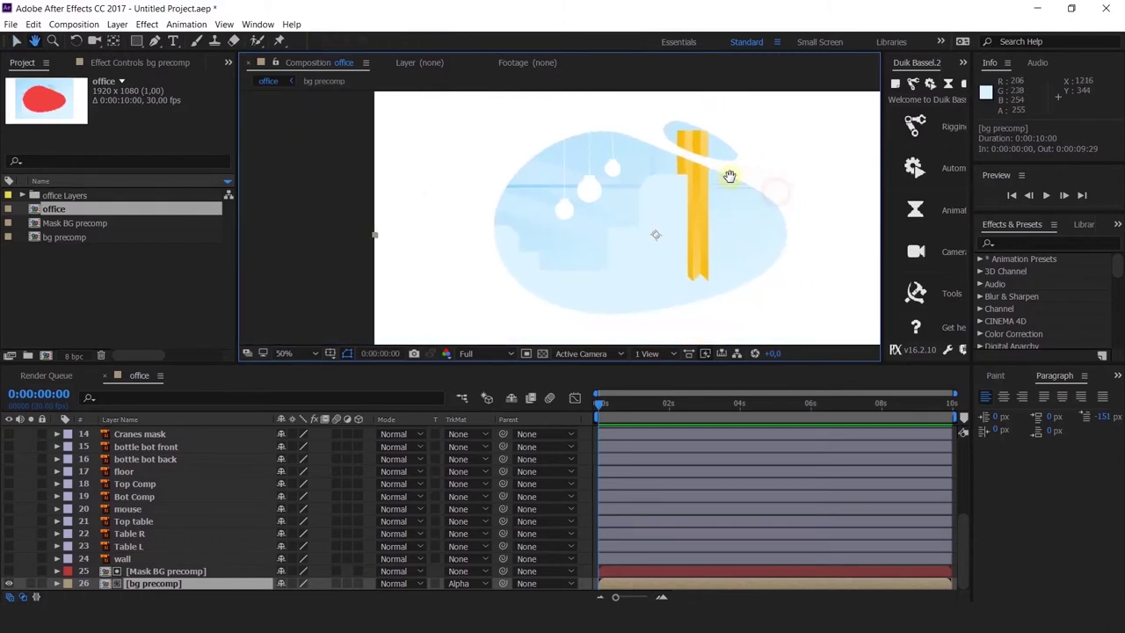
Inside Mask BG precomp, keyframe the Mask layer's Scale from 0% at the first frame to 100% at frame 15.
double_click(155, 571)
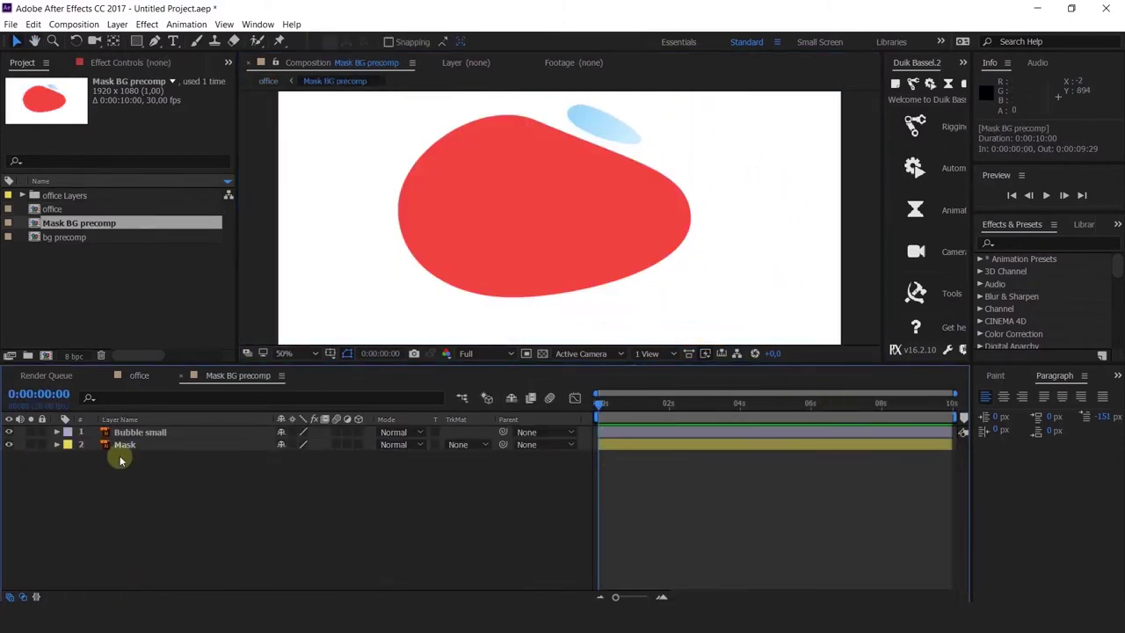
click(123, 445)
drag(615, 206, 612, 257)
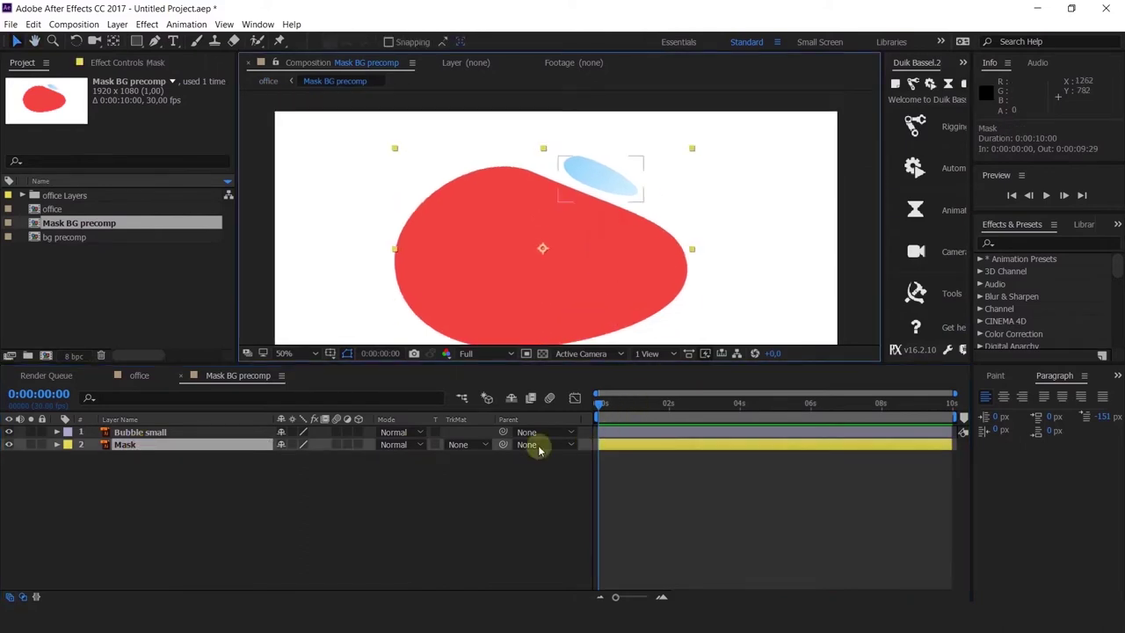
key(s)
click(93, 458)
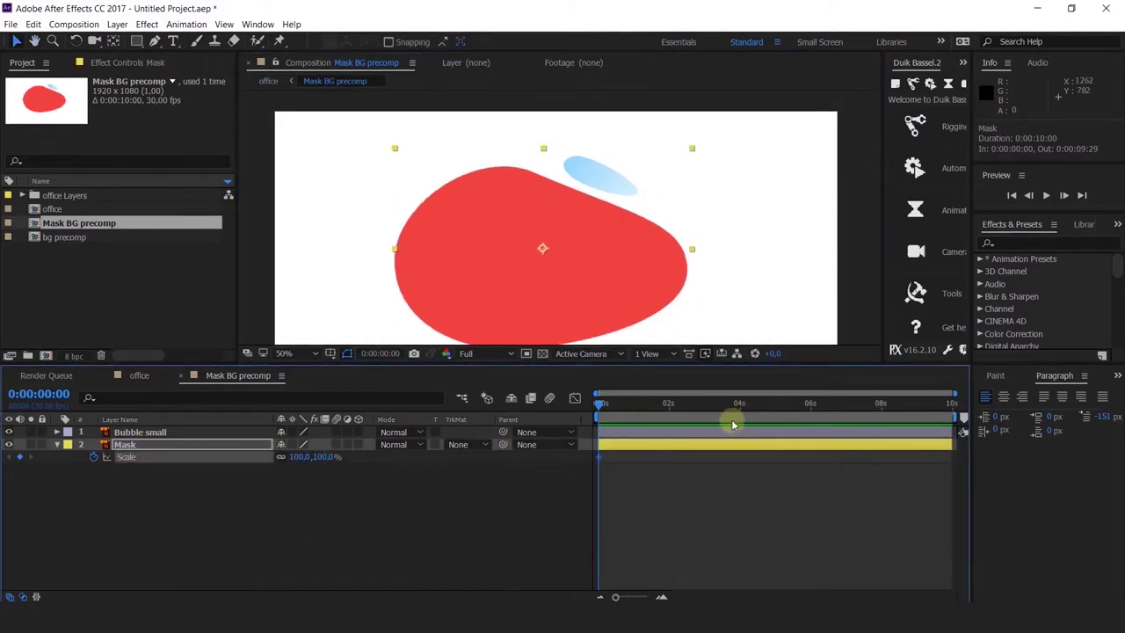
key(equal)
key(equal)
key(equal)
drag(647, 405, 740, 413)
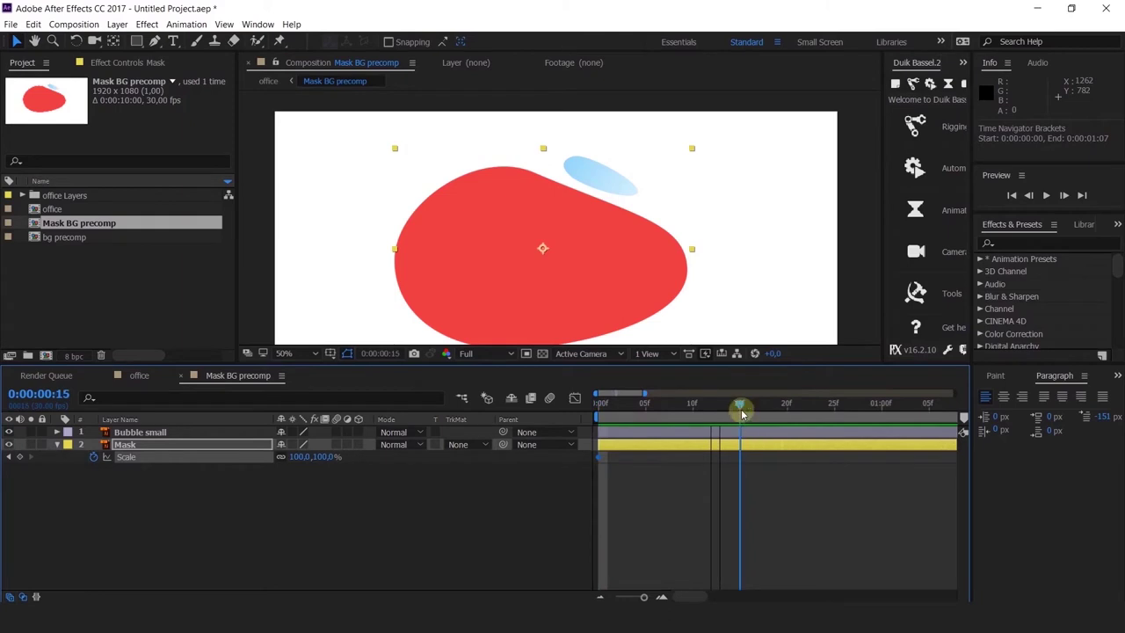
click(11, 459)
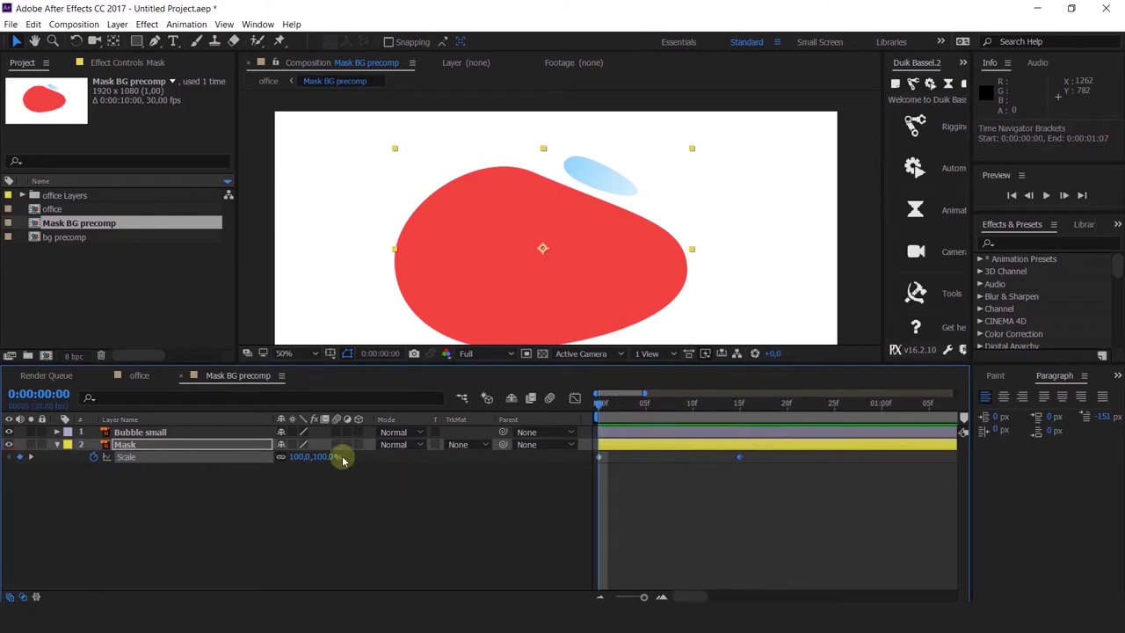
key(Return)
Reshape the speed curve of the Mask's Scale keyframes for a fast start and a long, gradual slowdown, and preview it.
drag(779, 472, 726, 413)
click(574, 398)
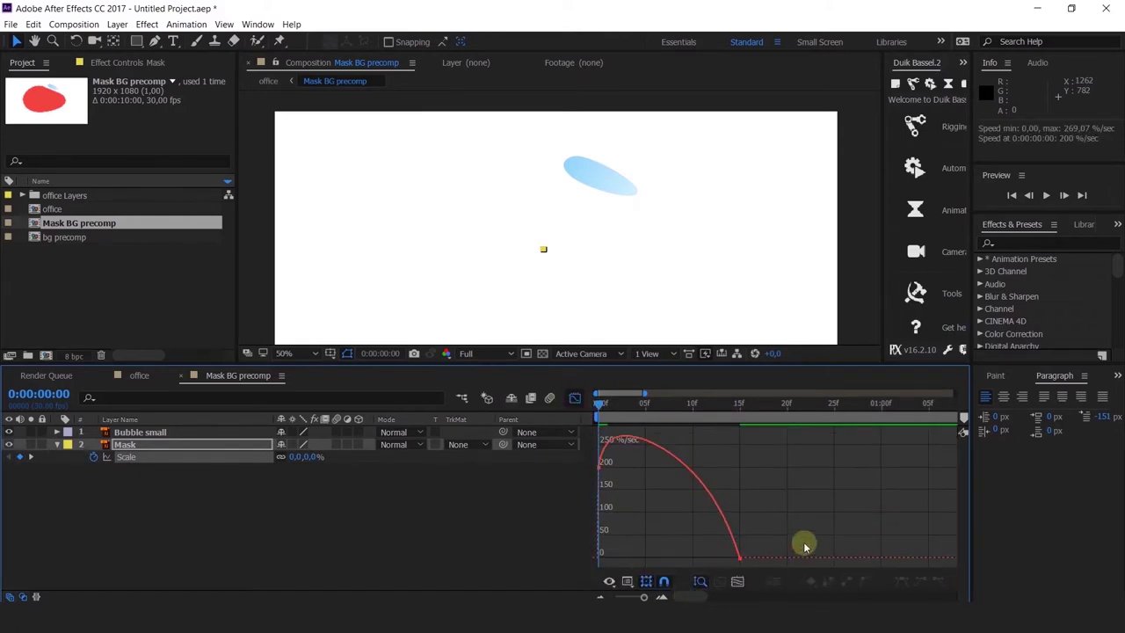
drag(715, 559, 681, 537)
key(space)
click(732, 409)
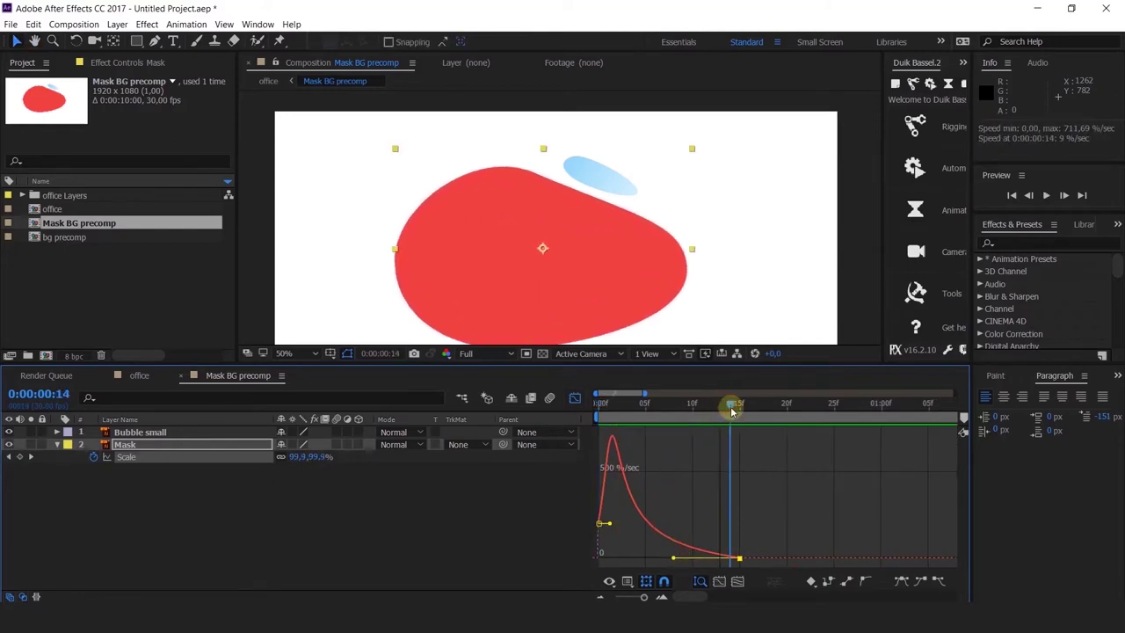
Move the Mask's final Scale keyframe to frame 19 and scrub through the slower growth.
click(578, 399)
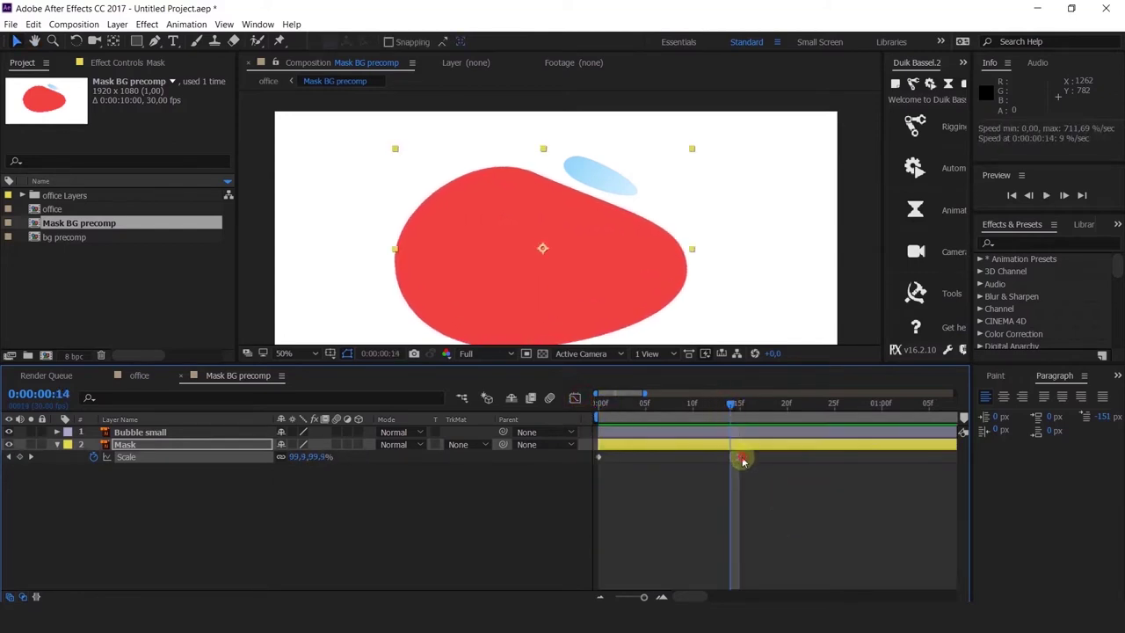
drag(740, 460, 777, 459)
drag(611, 406, 598, 406)
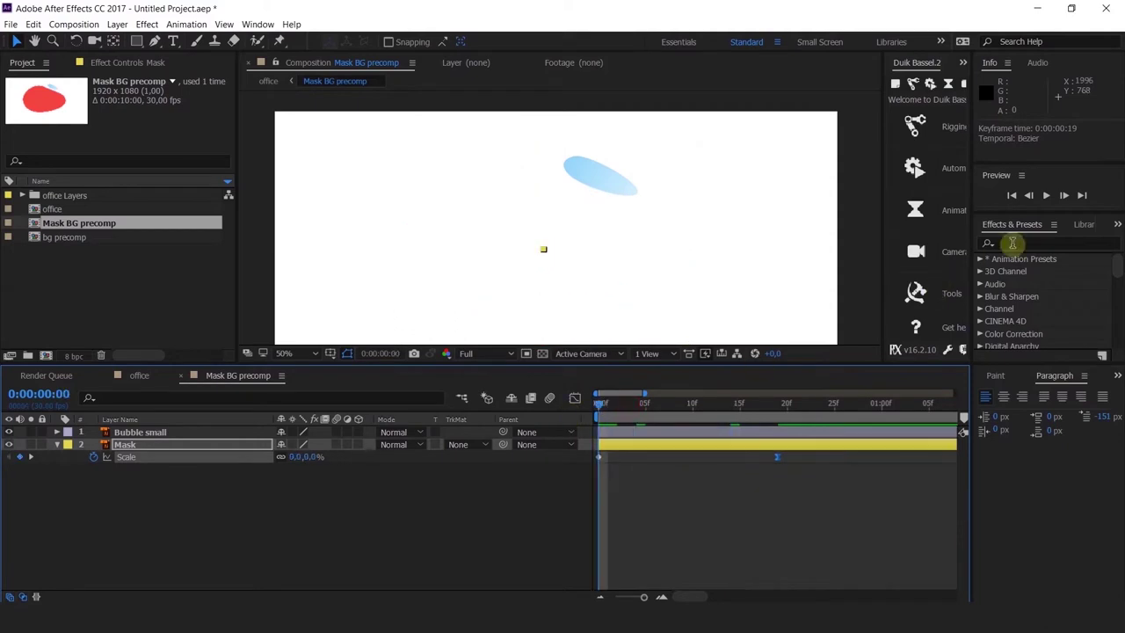
drag(728, 406, 768, 406)
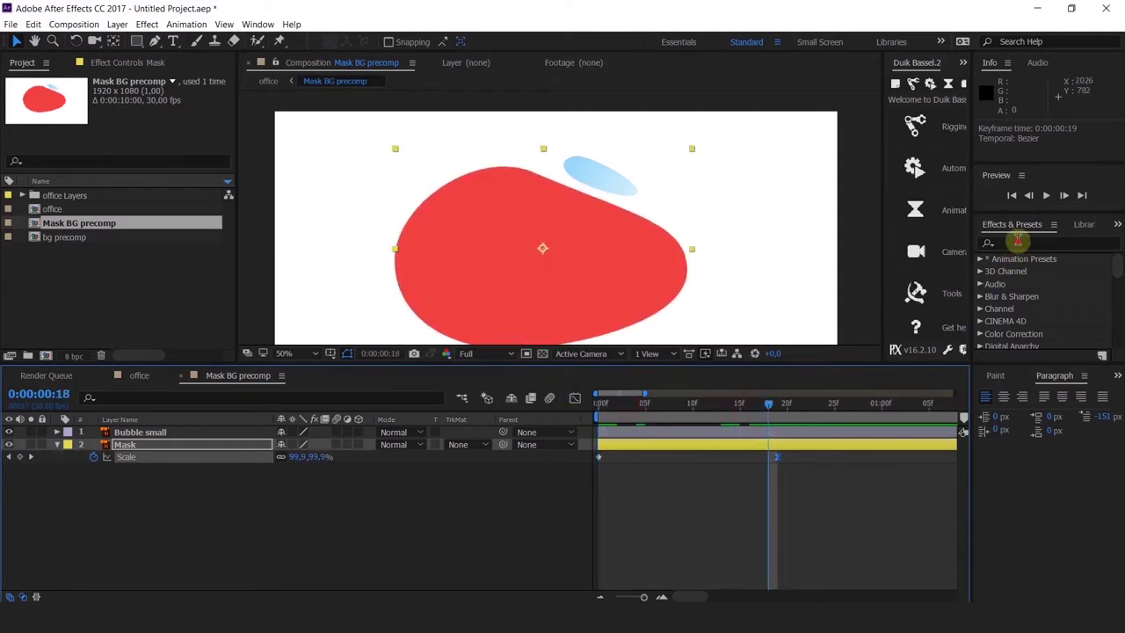
Apply the Turbulent Displace effect to the Mask layer with Amount 14 and Size 159, and preview the distortion.
click(1010, 244)
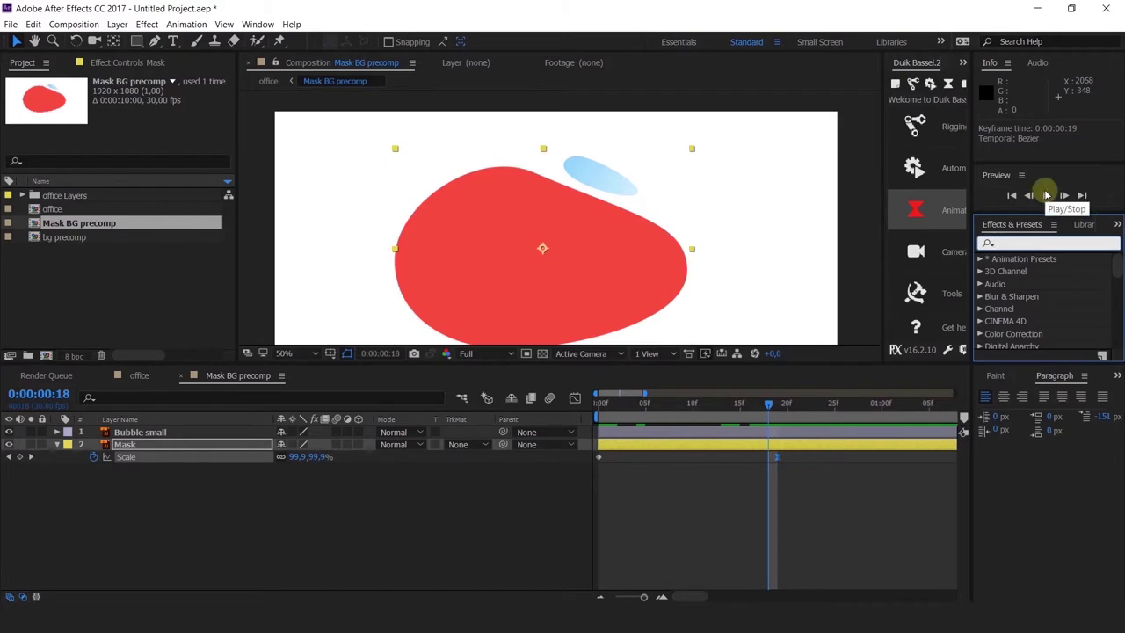
text(turb)
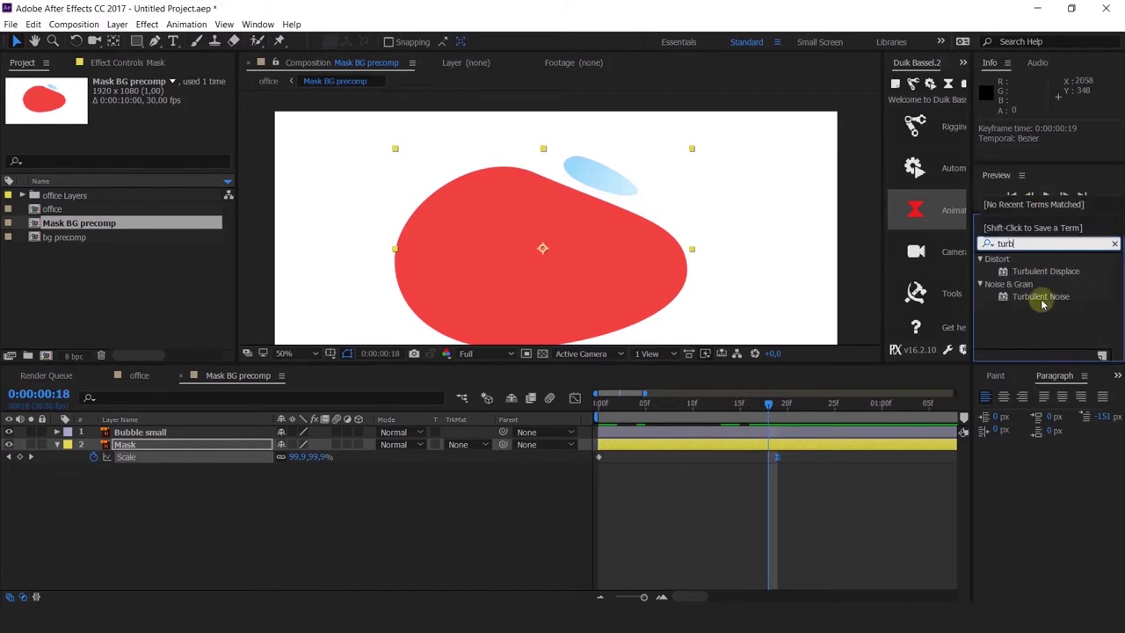
double_click(1045, 271)
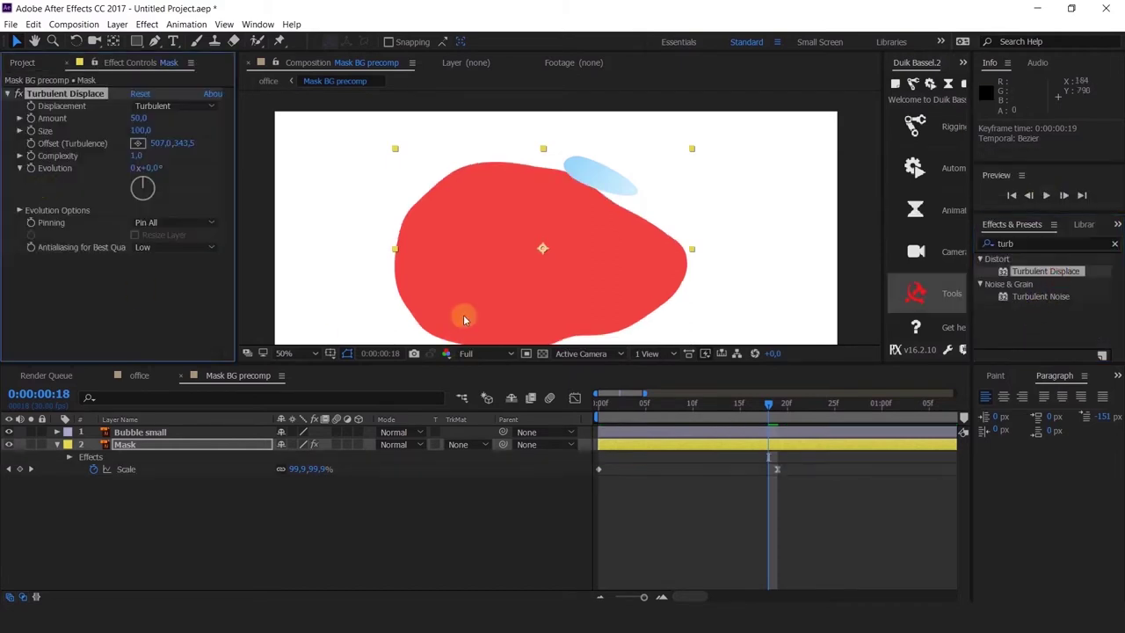
drag(556, 263, 588, 208)
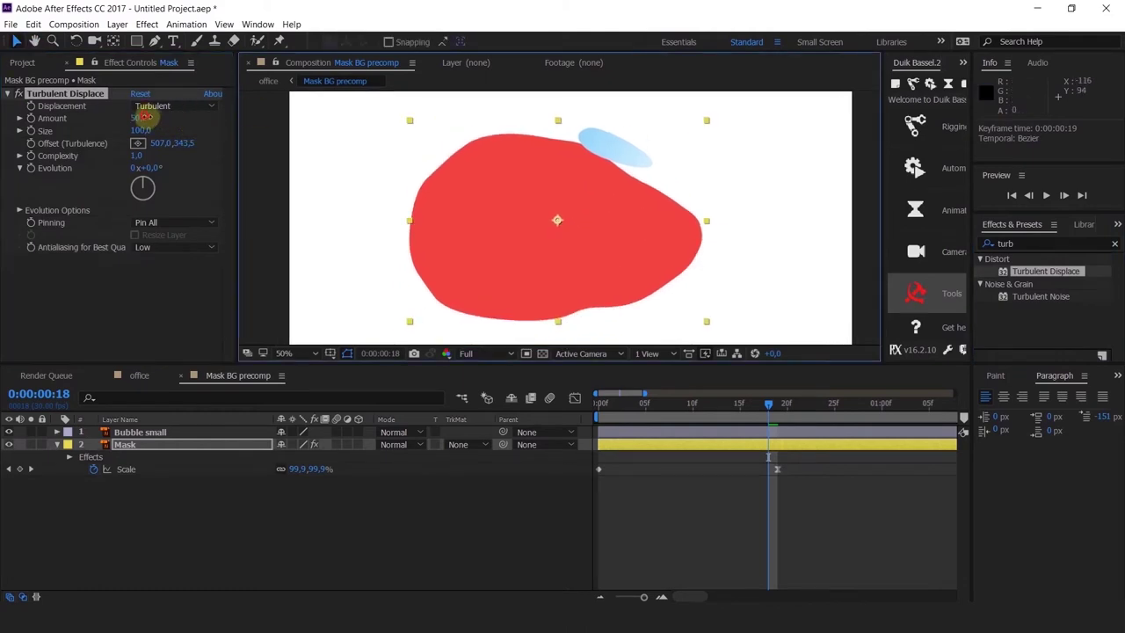
drag(143, 117, 202, 150)
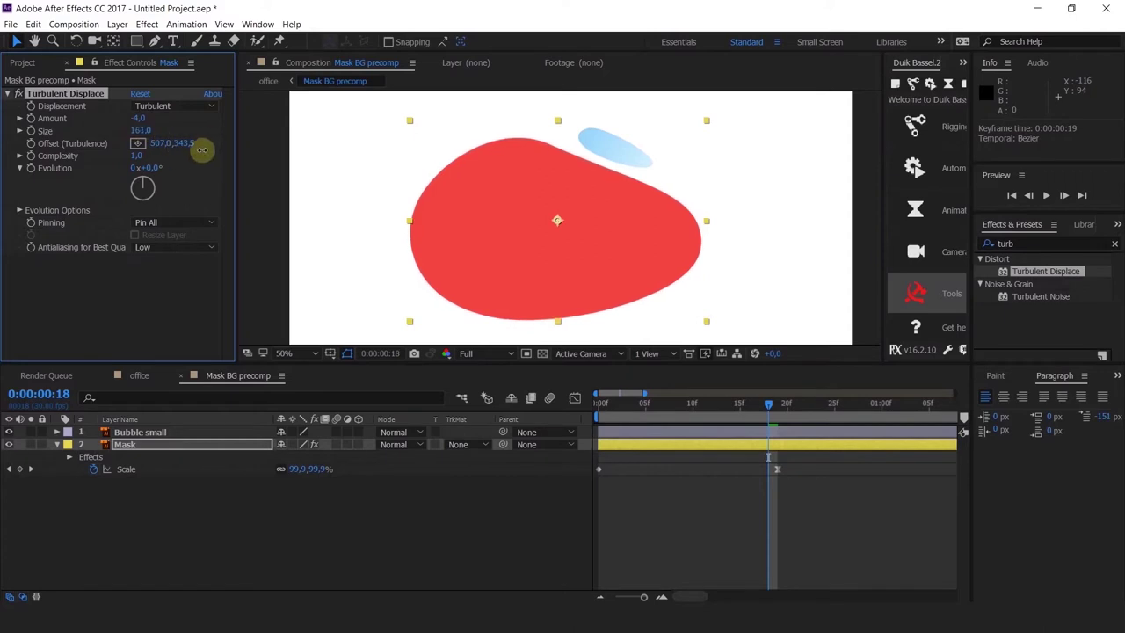
drag(141, 117, 155, 120)
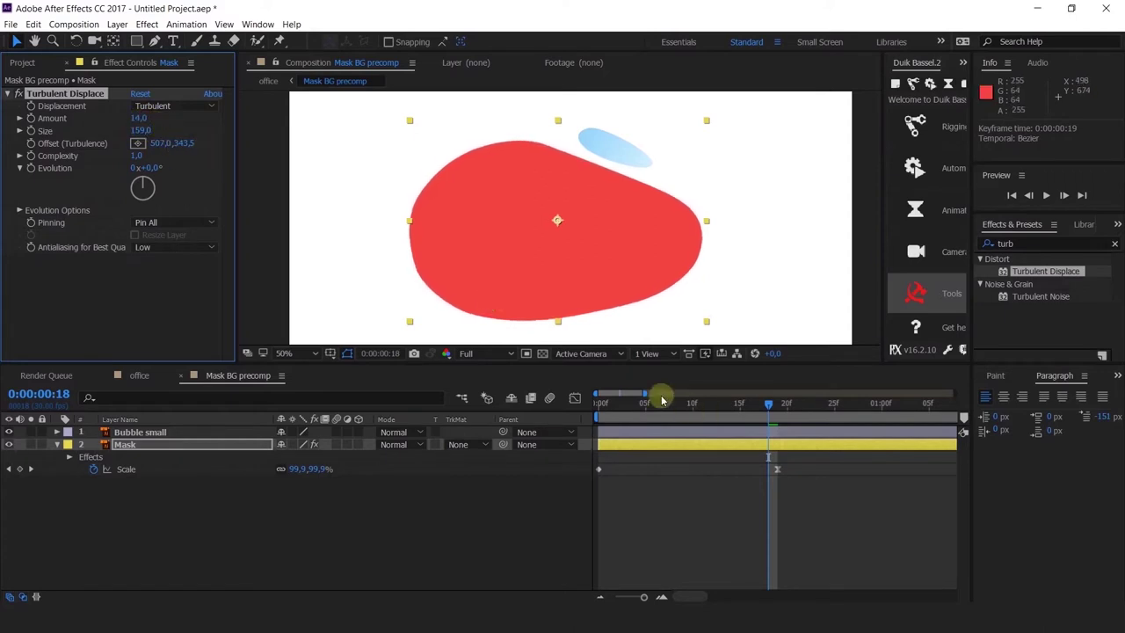
drag(662, 394, 319, 427)
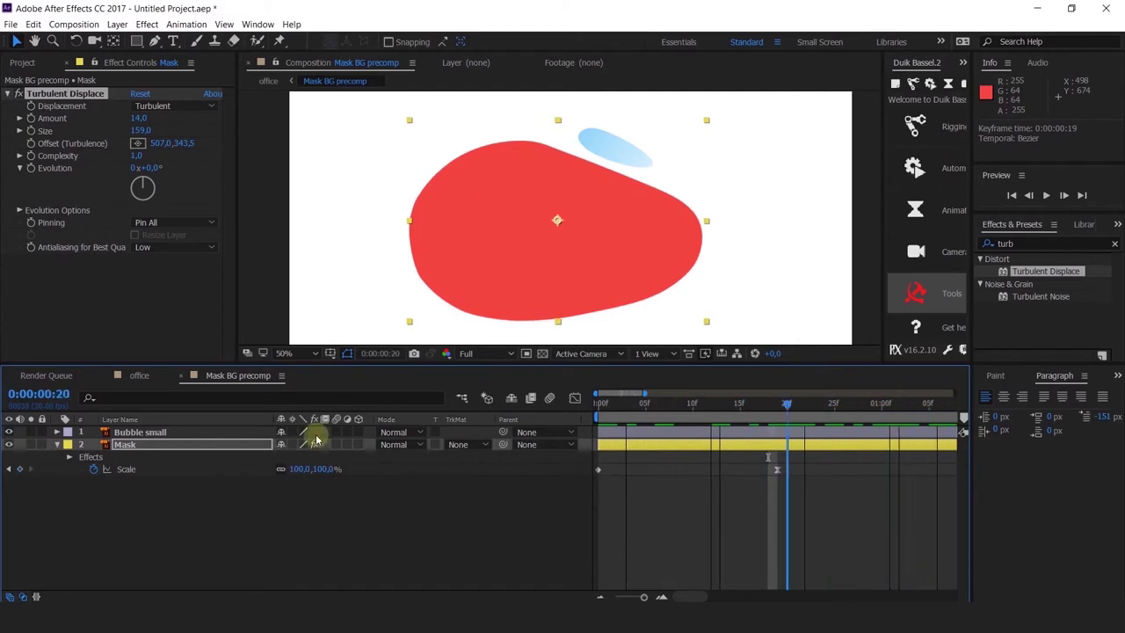
Keyframe the Turbulent Displace Evolution from 0° at the start to 1x+53° at 0:00:03:23 and play back the composition.
click(31, 168)
key(End)
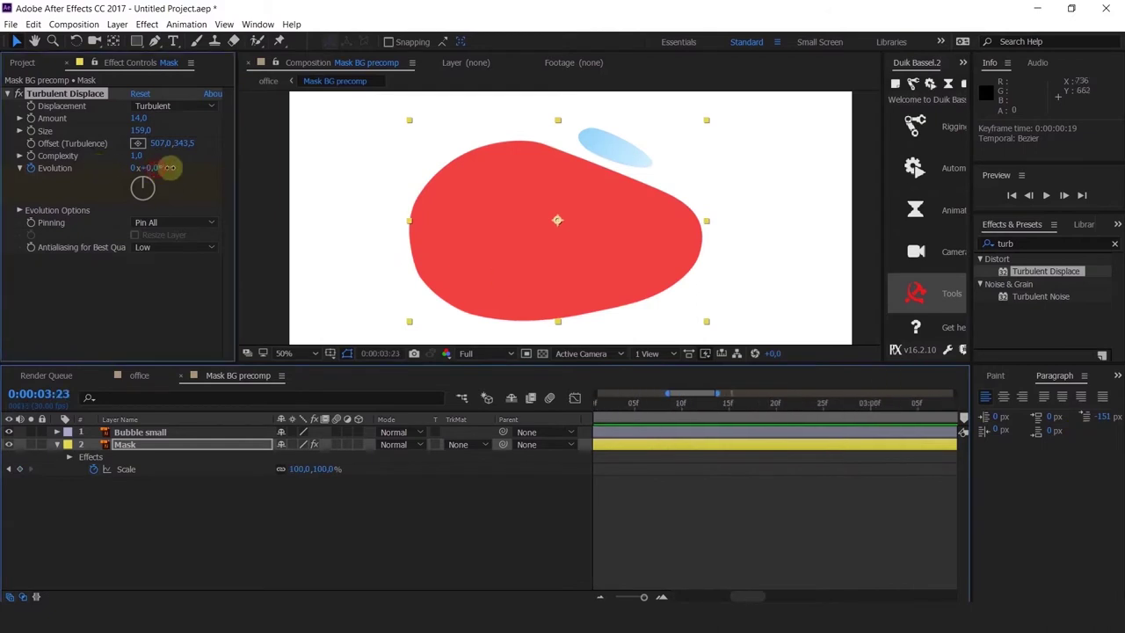
drag(168, 167, 470, 181)
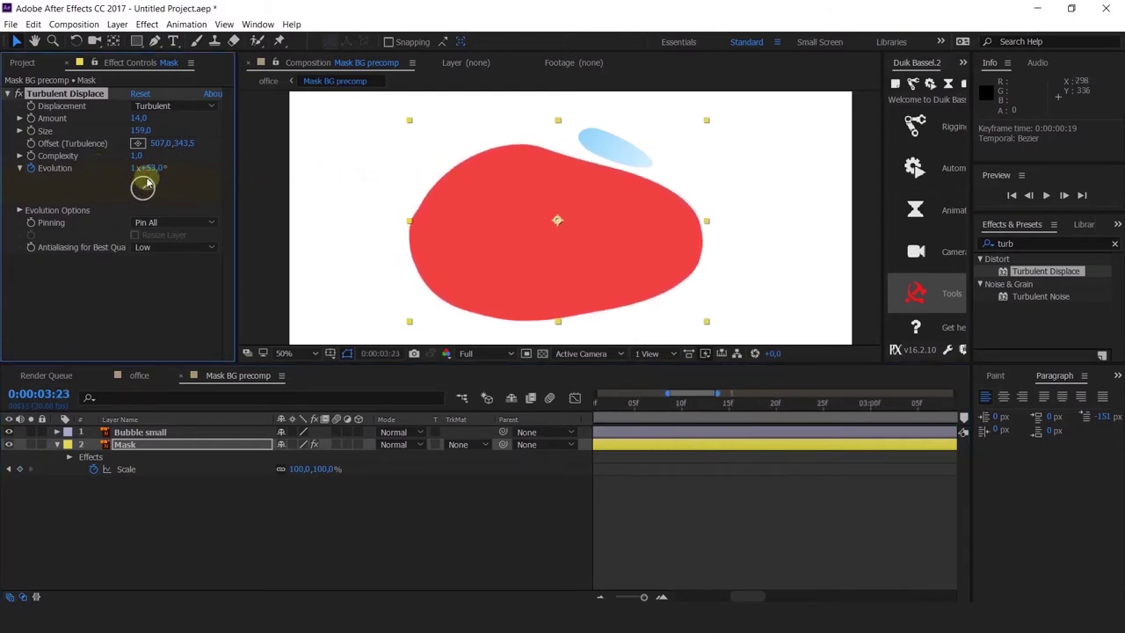
key(Home)
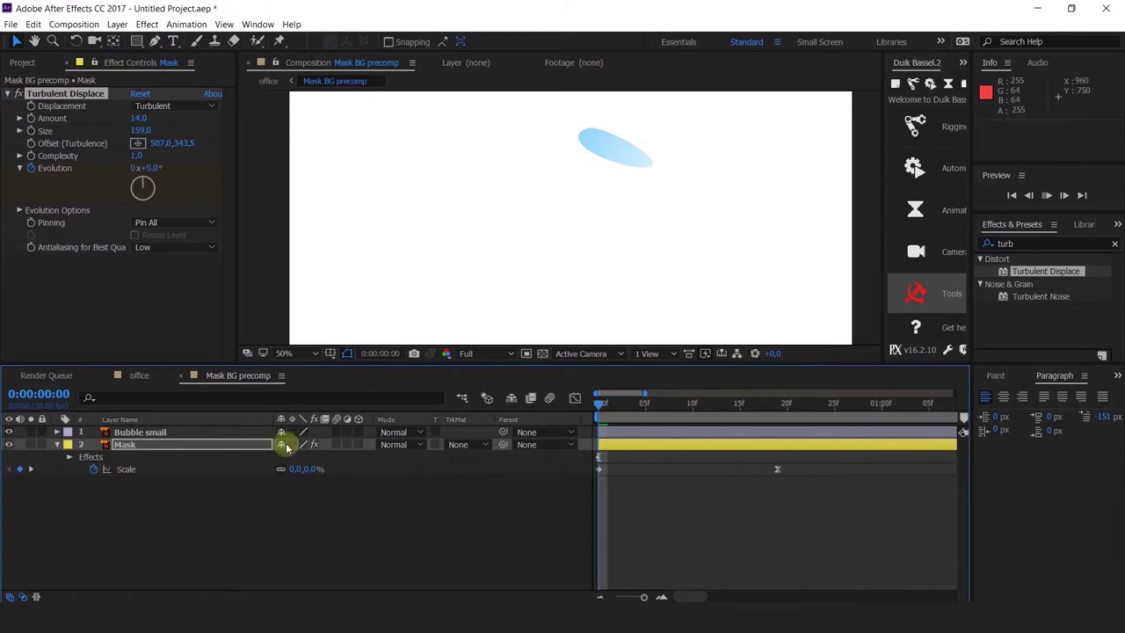
key(space)
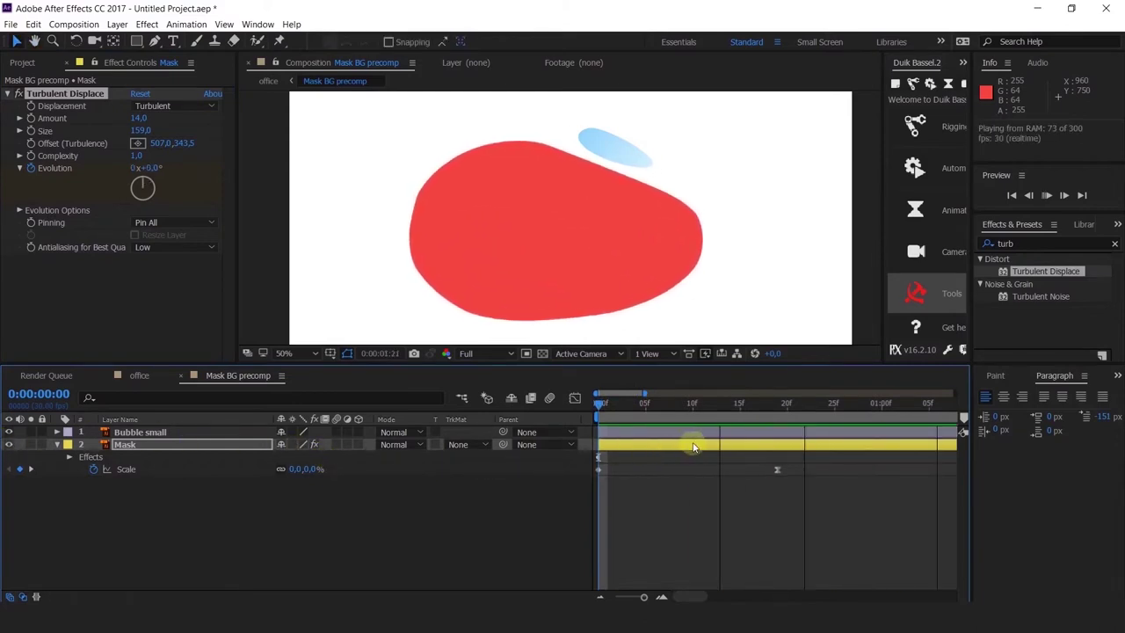
key(minus)
key(minus)
key(minus)
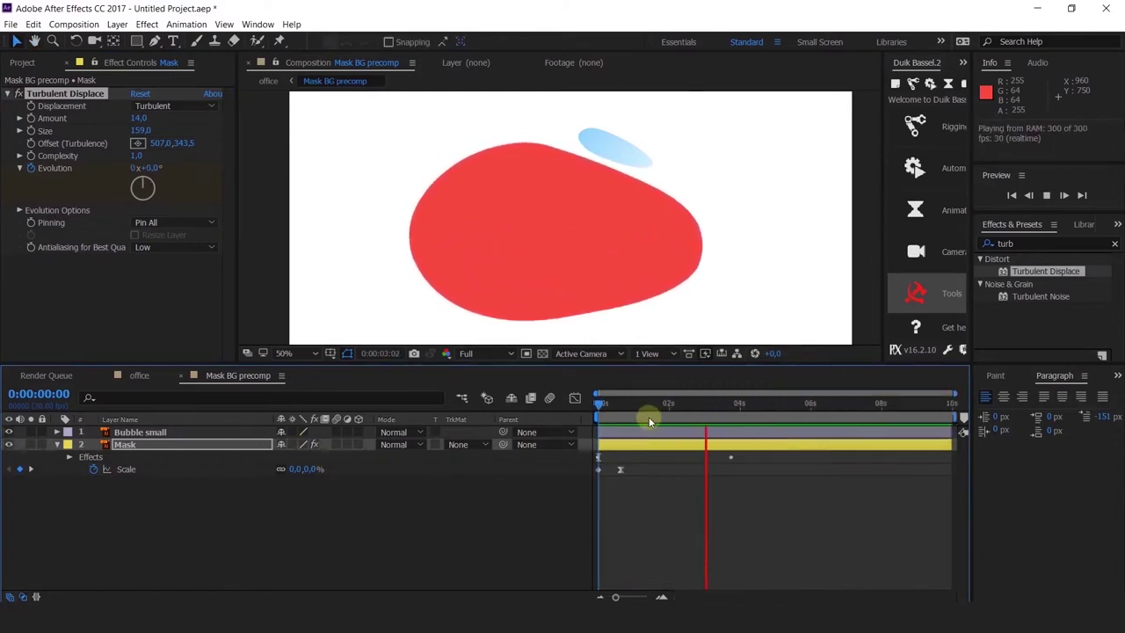
Move the Mask's last Evolution keyframe to 0:00:09:29, set it to 6x+53°, and preview the faster wobble.
key(space)
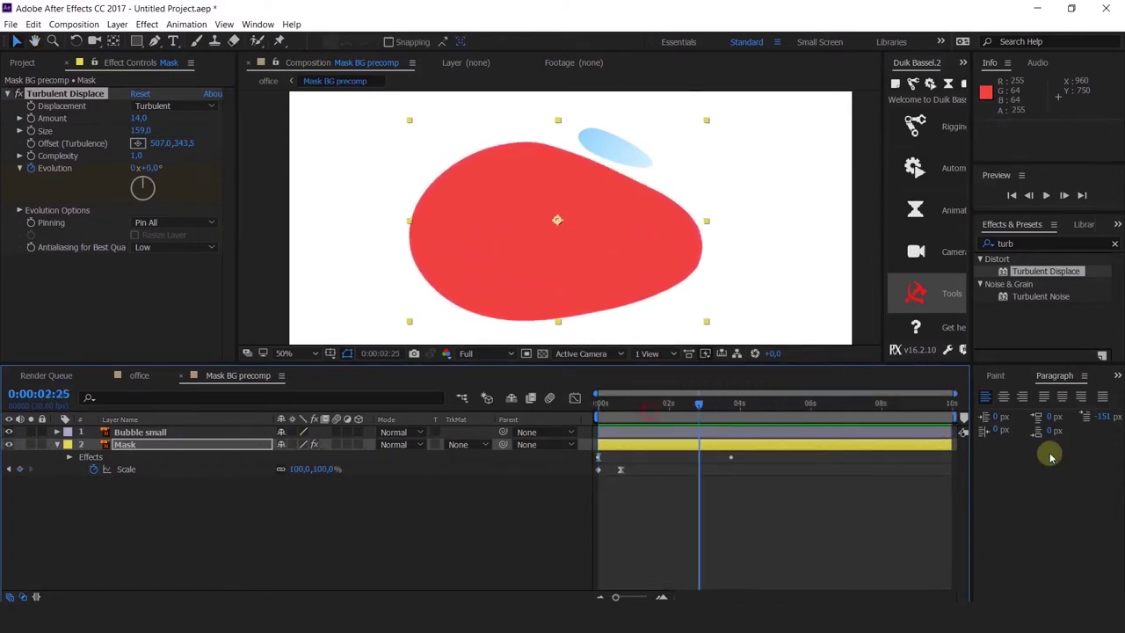
key(End)
key(u)
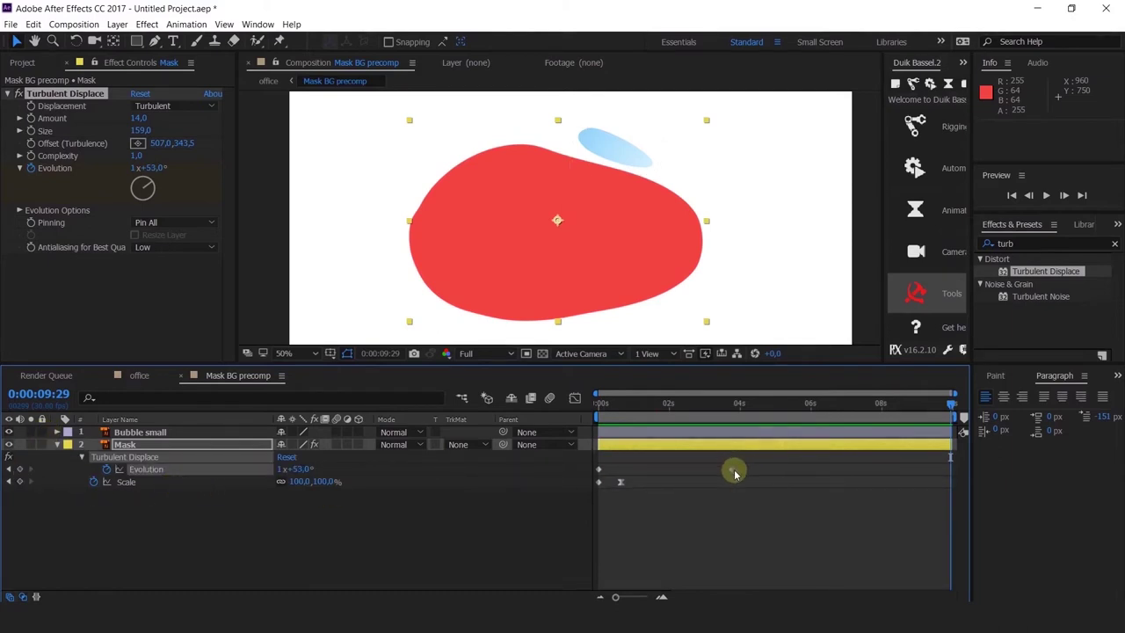
drag(732, 469, 949, 474)
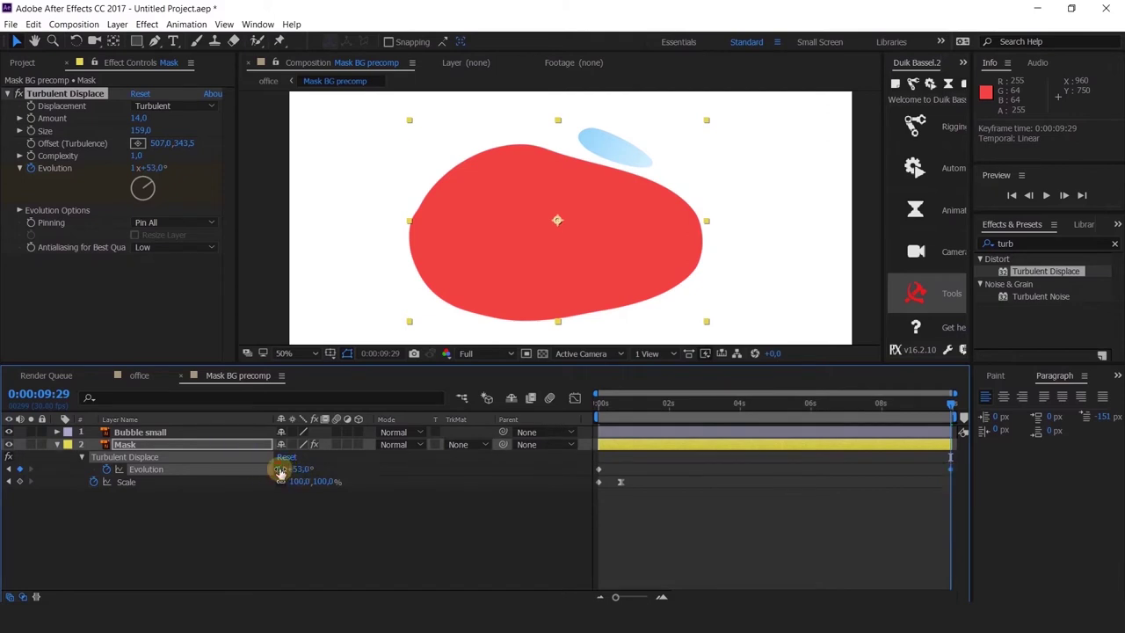
text(6)
key(Return)
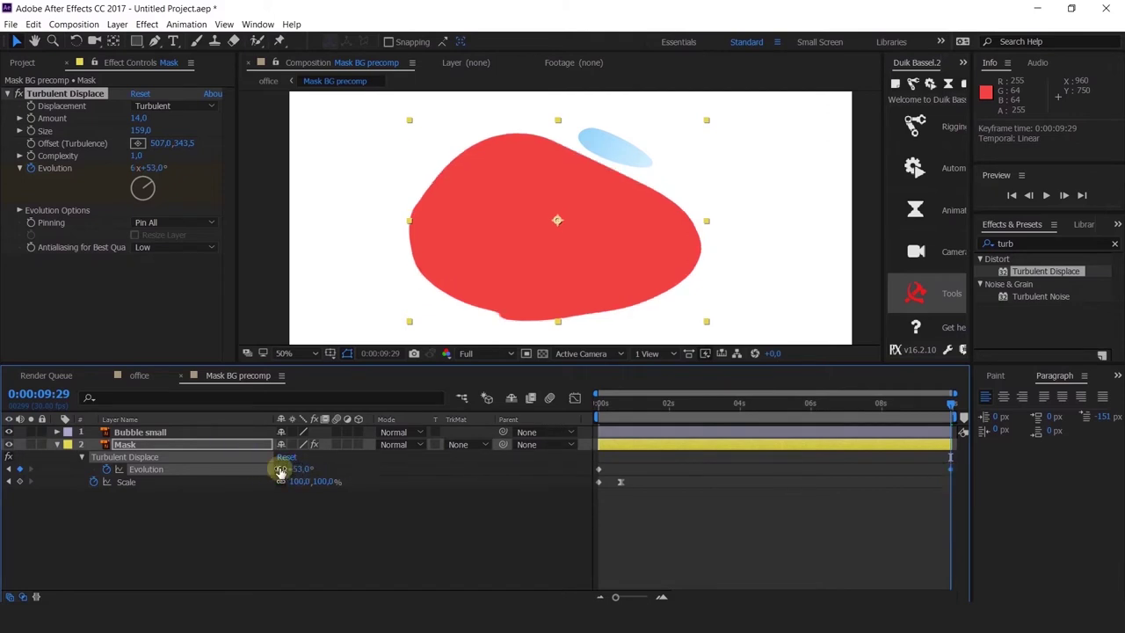
key(space)
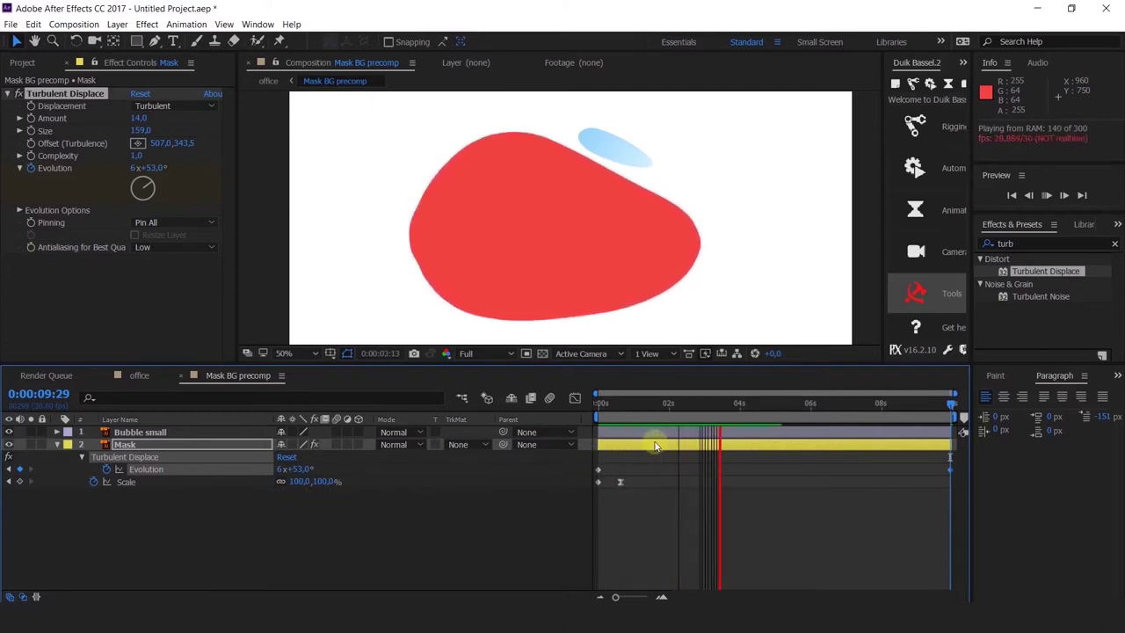
drag(668, 412, 700, 408)
Try Turbulent Displace with Pinning set to None, play back the composition, and restore Pin All.
click(168, 227)
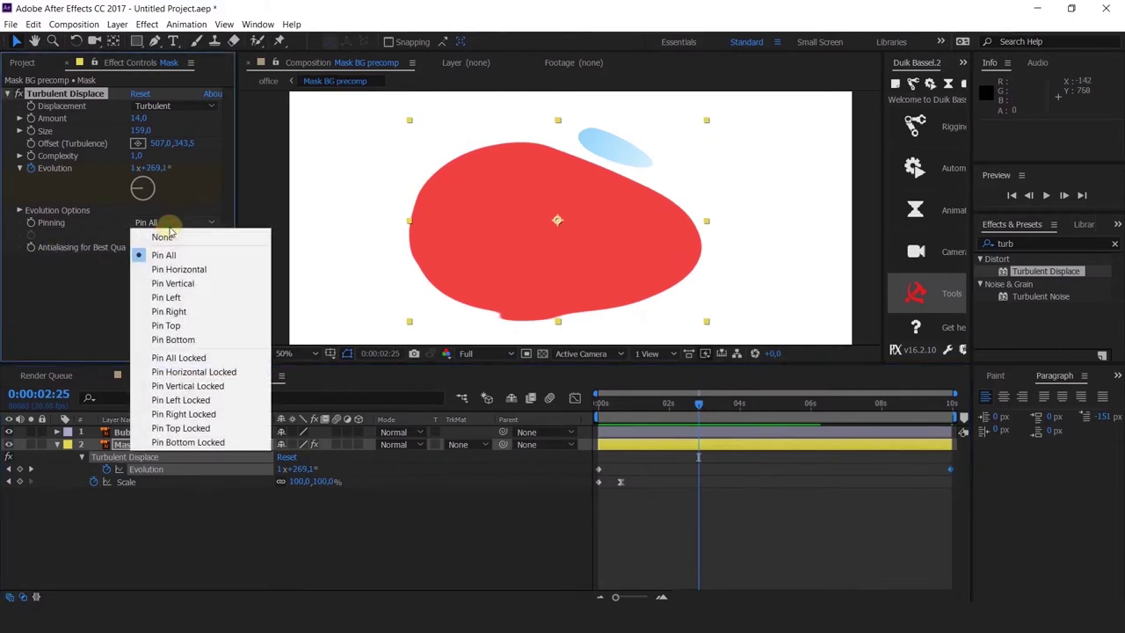
click(154, 232)
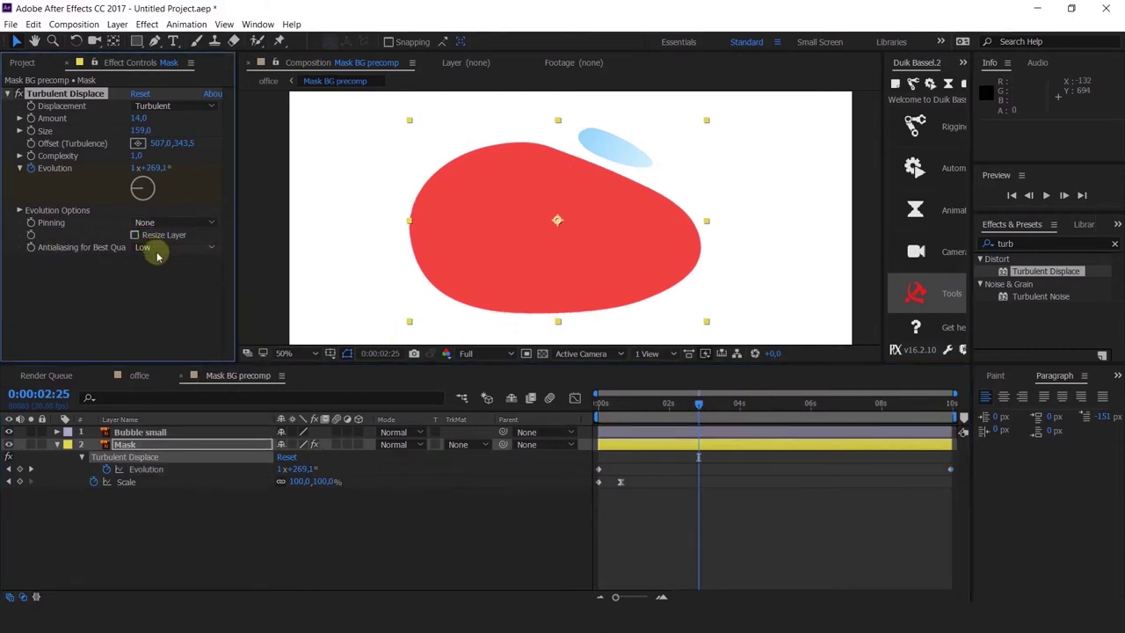
click(158, 223)
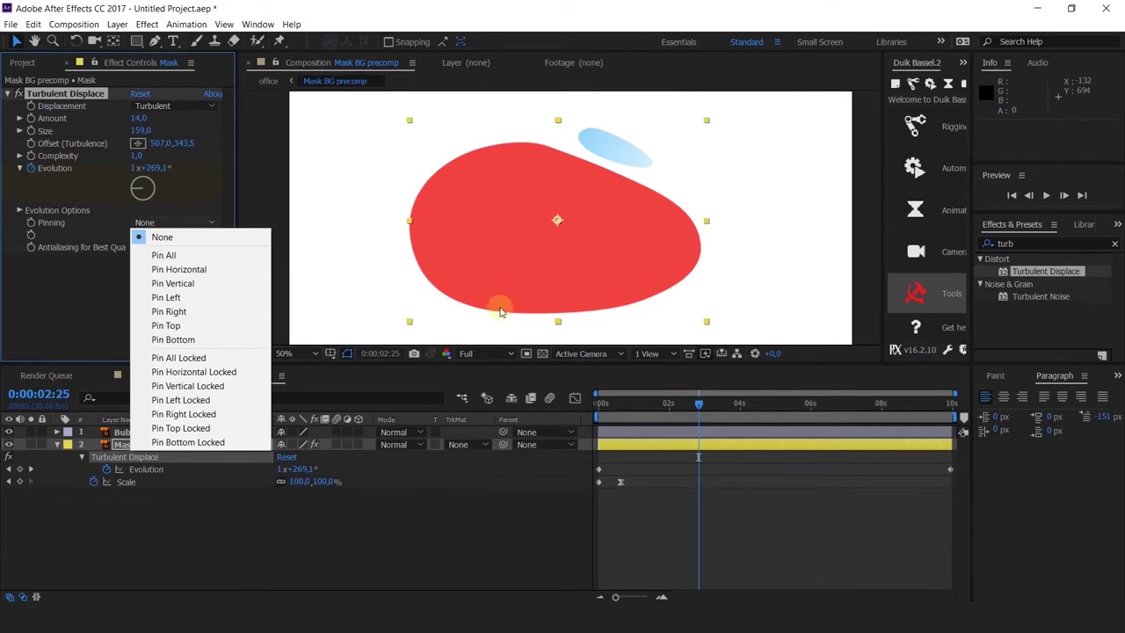
click(76, 304)
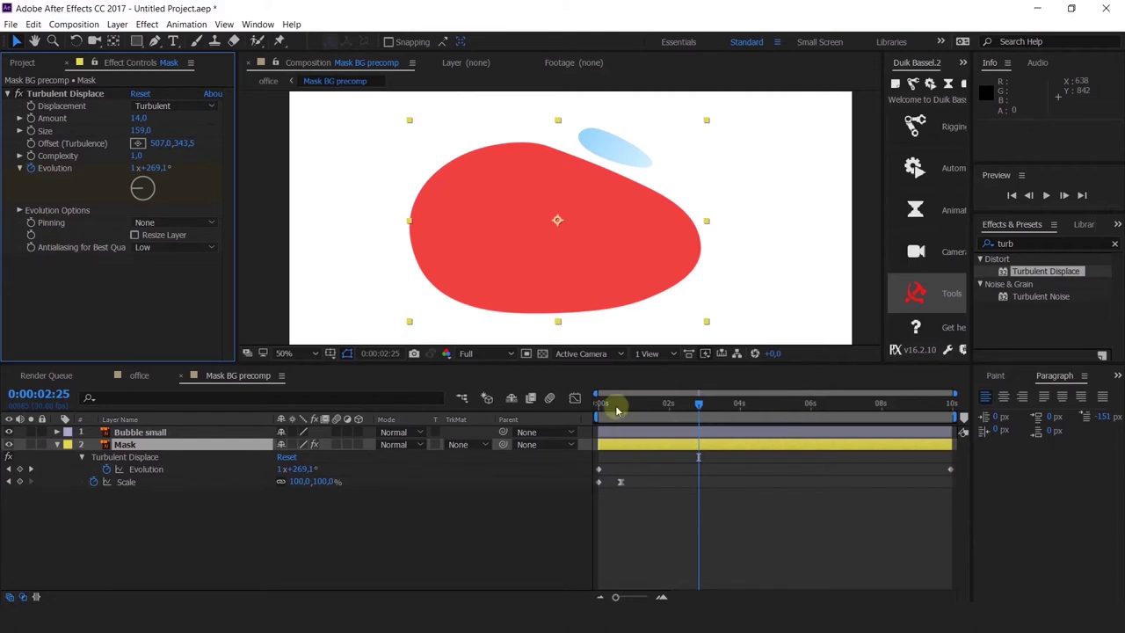
key(Home)
key(space)
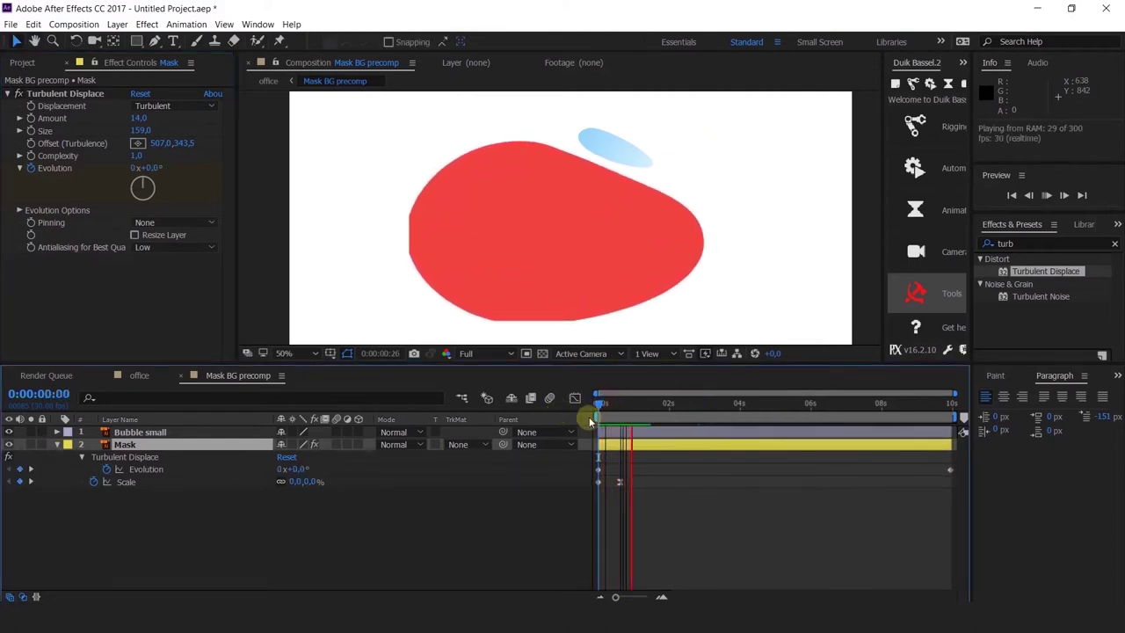
mouse_move(619, 418)
mouse_down()
mouse_move(687, 417)
mouse_move(618, 417)
mouse_up()
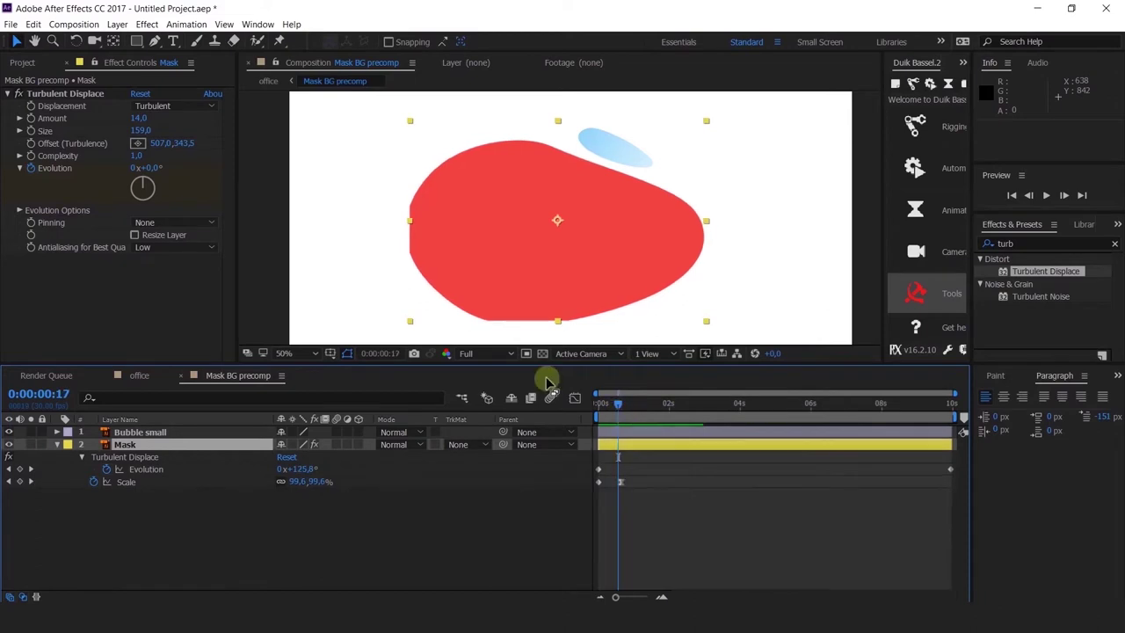
click(171, 225)
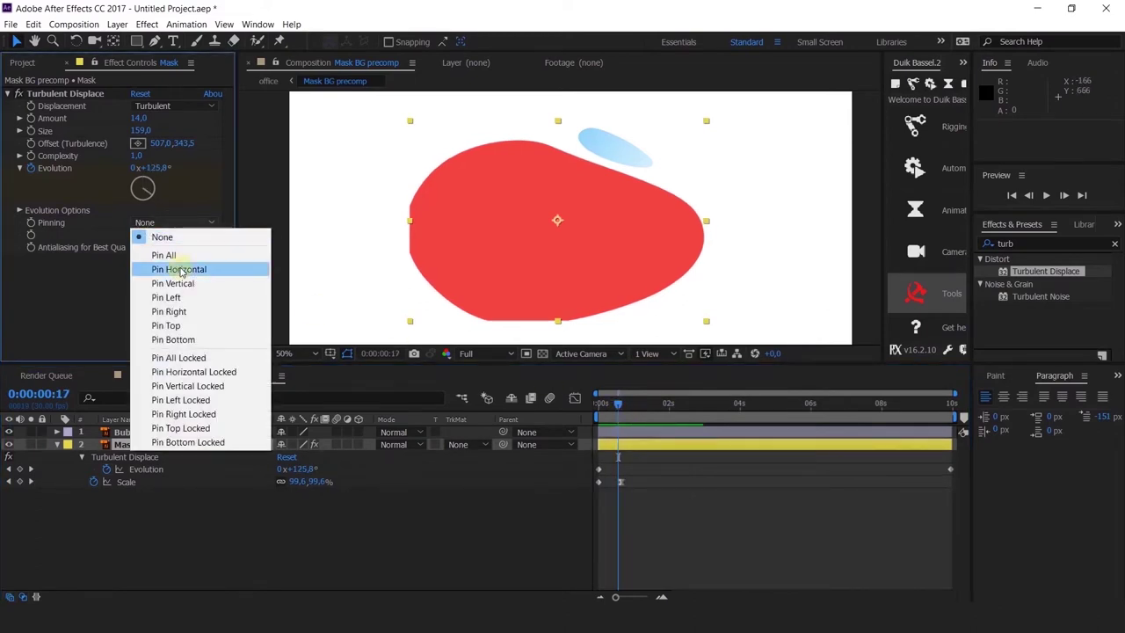
click(167, 254)
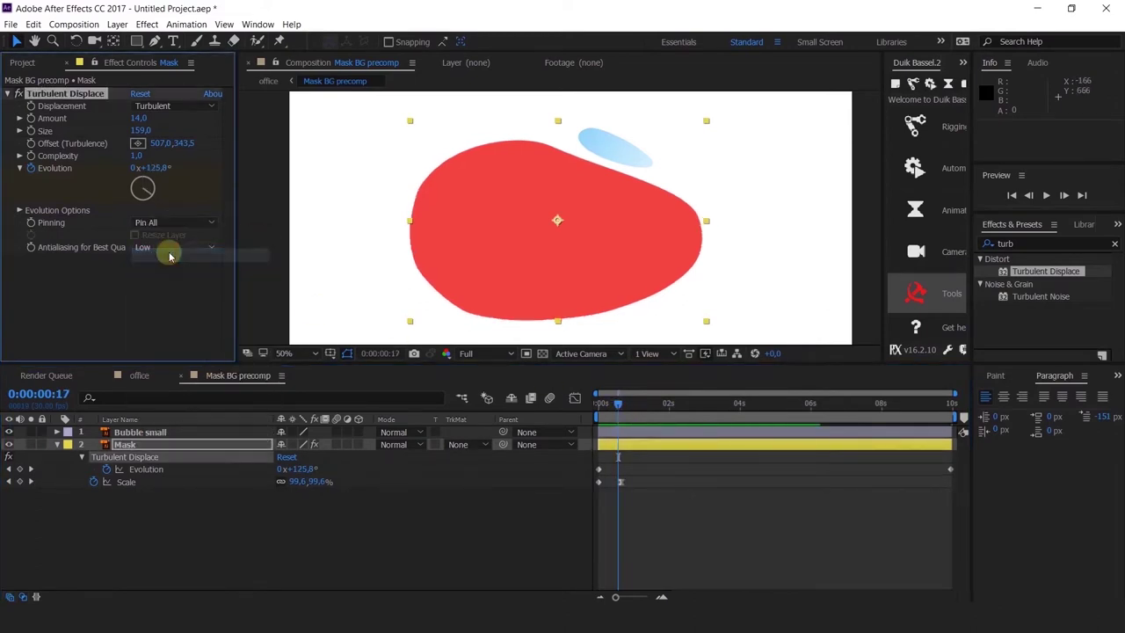
Set the Turbulent Displace Size on the Mask layer to 307 and preview the distorted edges.
drag(604, 398, 699, 431)
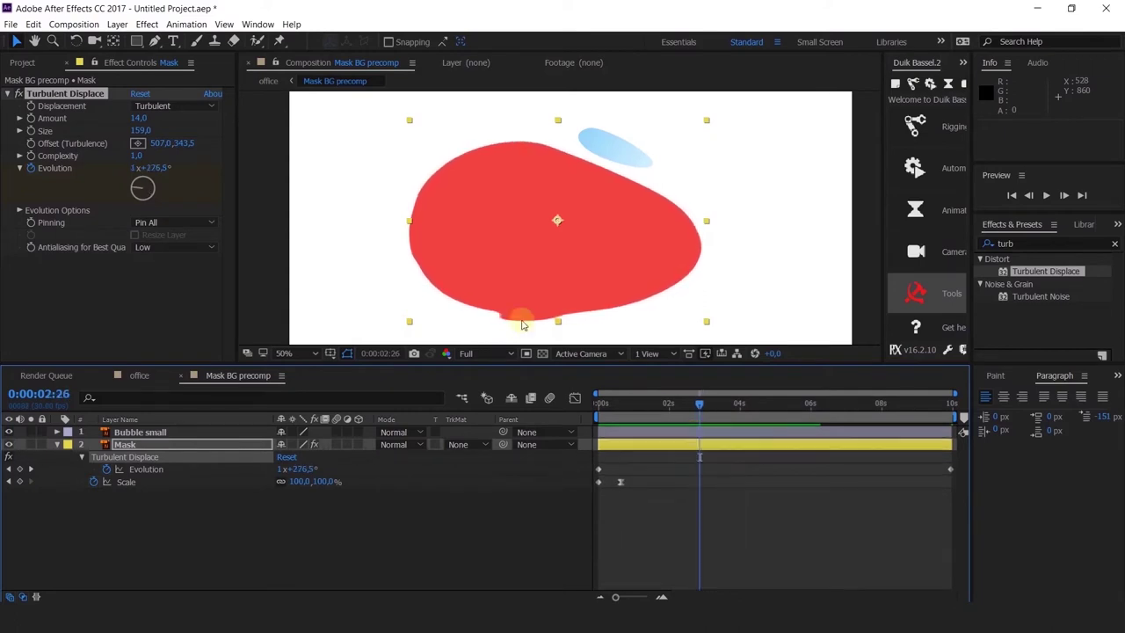
drag(141, 130, 288, 171)
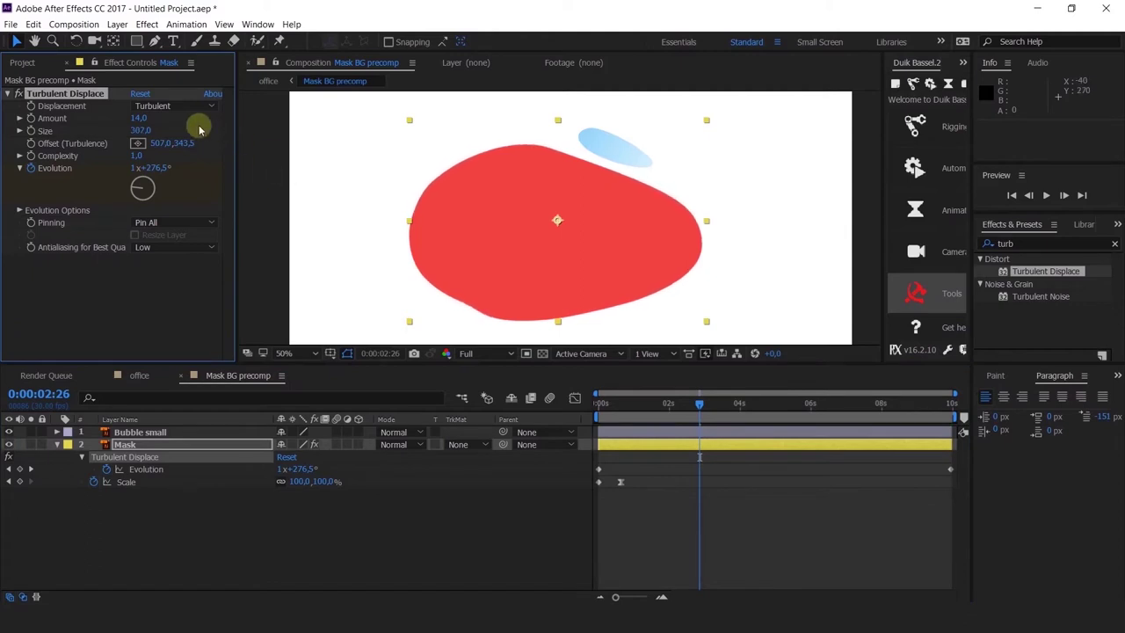
click(175, 105)
click(101, 286)
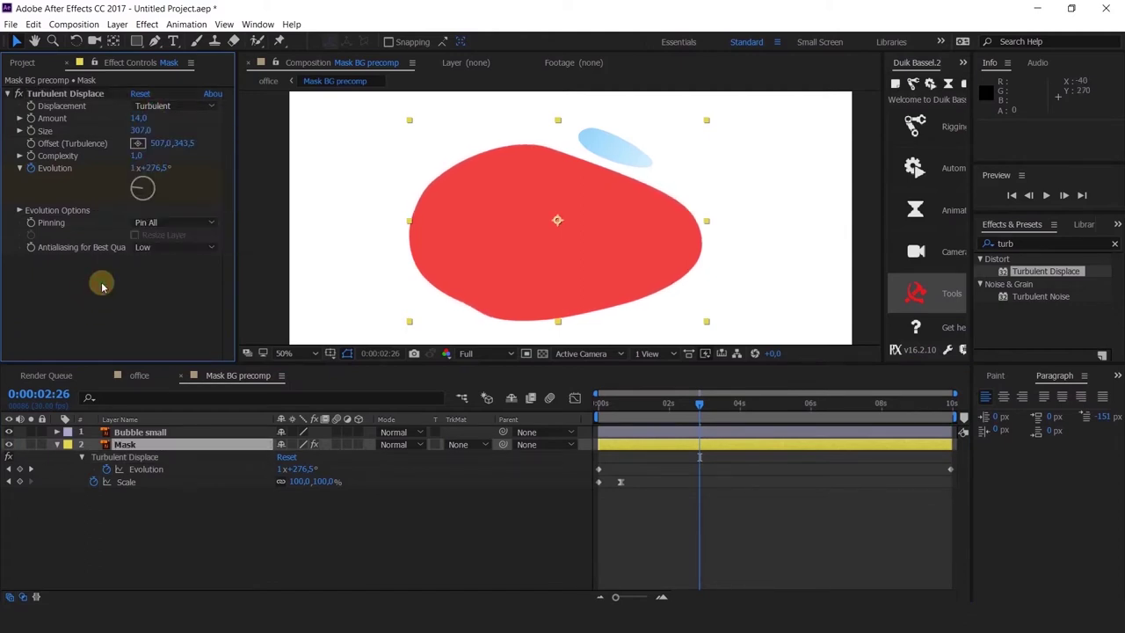
key(space)
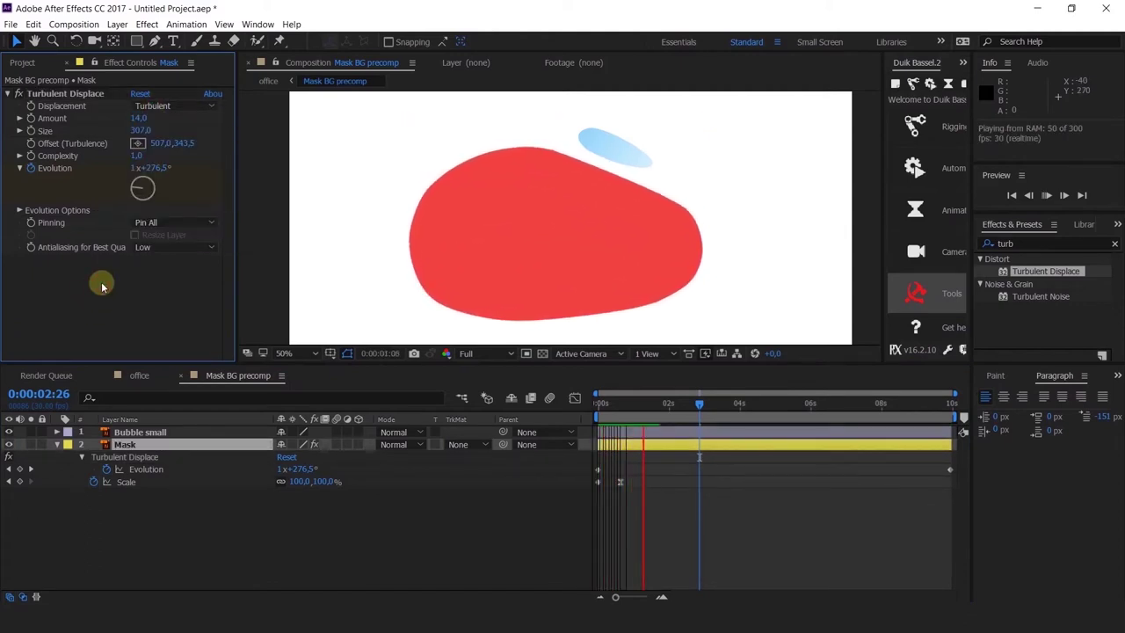
drag(627, 406, 584, 402)
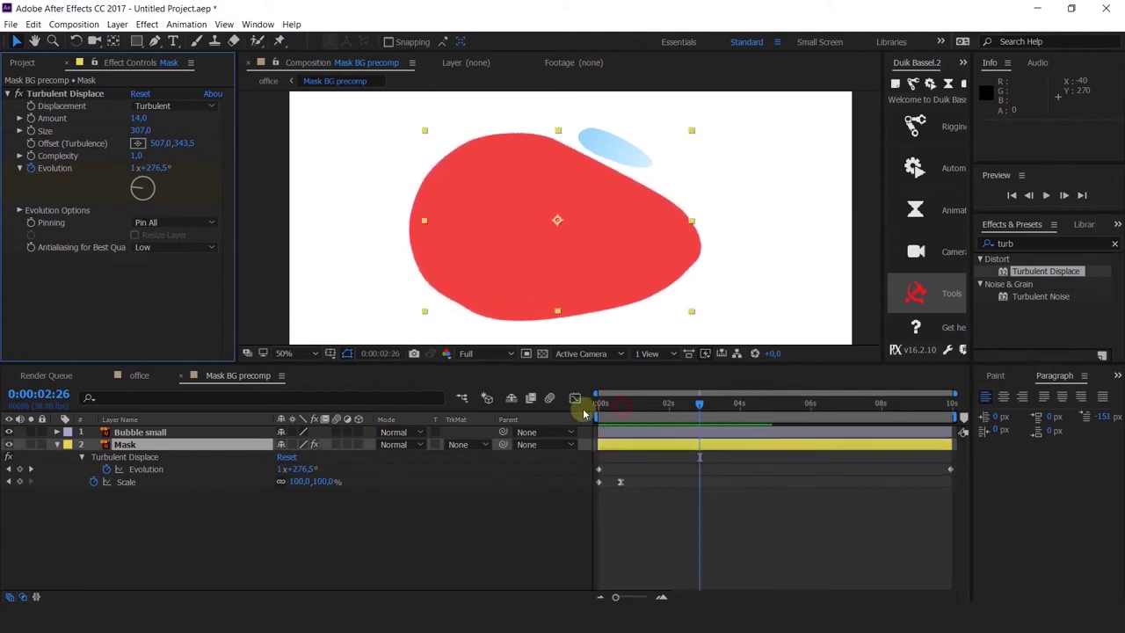
drag(712, 406, 789, 420)
Try a strong Turbulent Displace Amount of -146 on the Mask layer.
drag(138, 123, 193, 152)
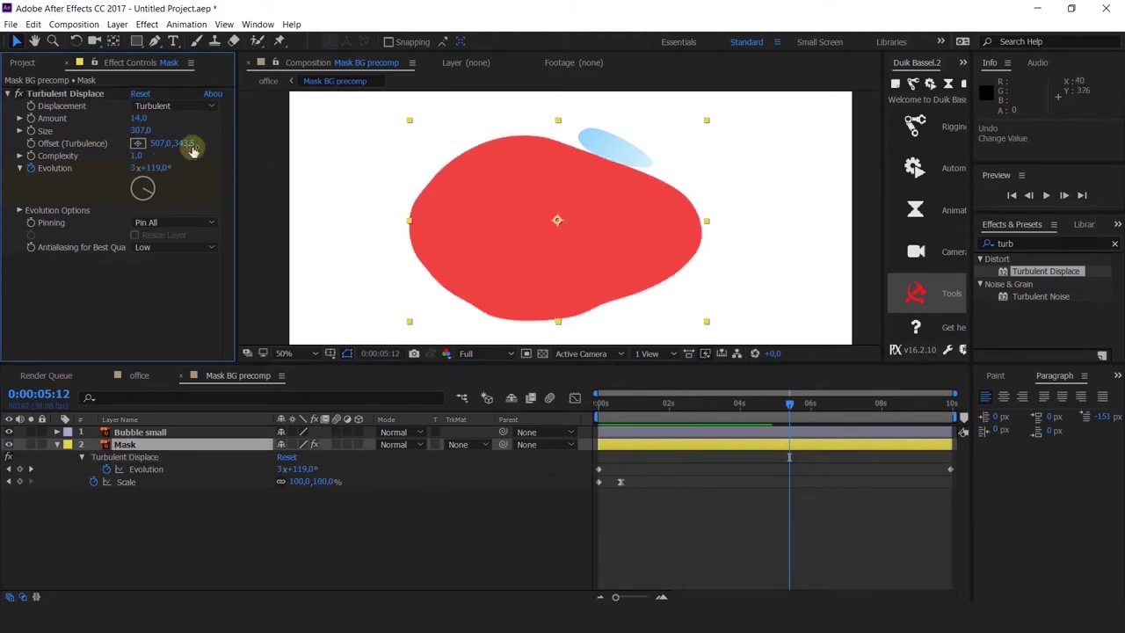
drag(145, 119, 82, 198)
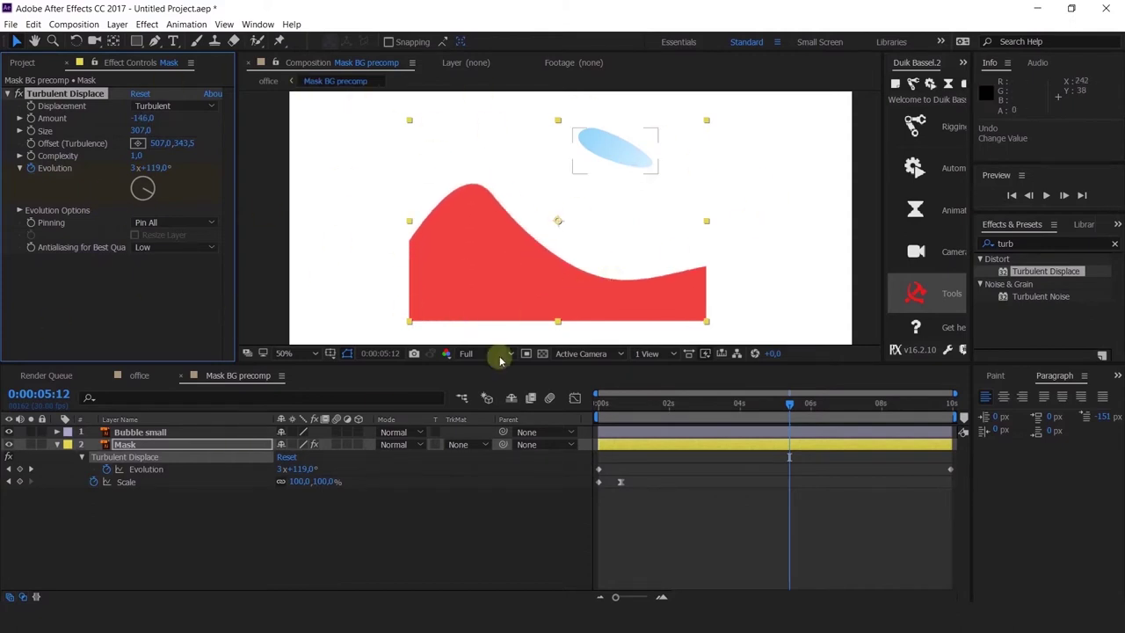
click(601, 410)
Create shapes from the Mask vector layer, check the distortion on Mask Outlines, and collapse the original Mask layer's properties.
click(55, 93)
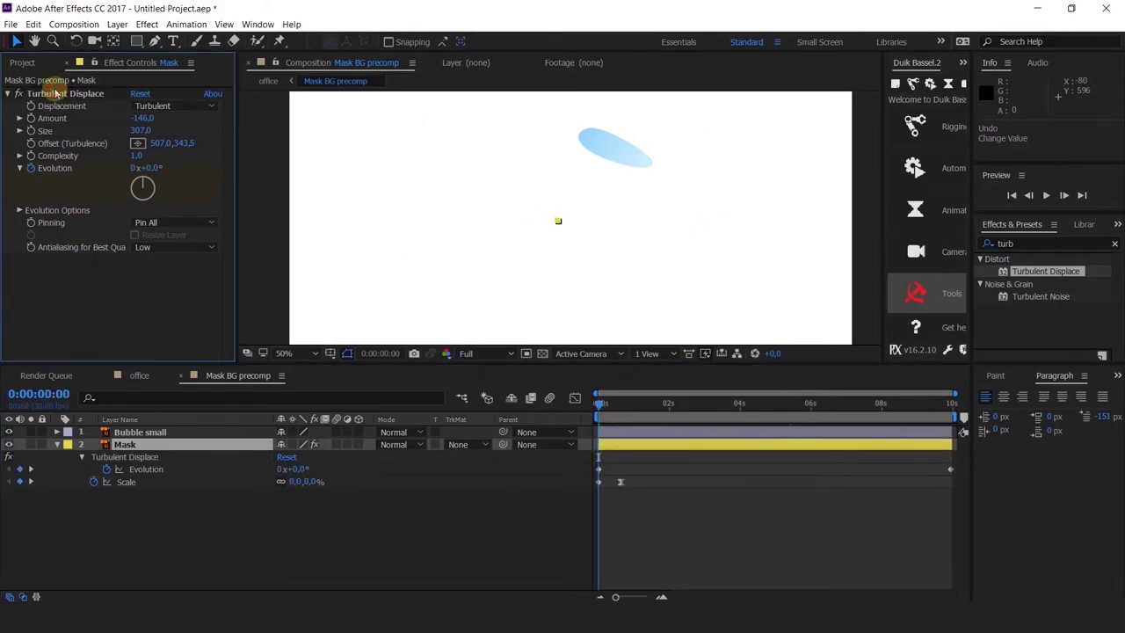
click(132, 447)
right_click(132, 447)
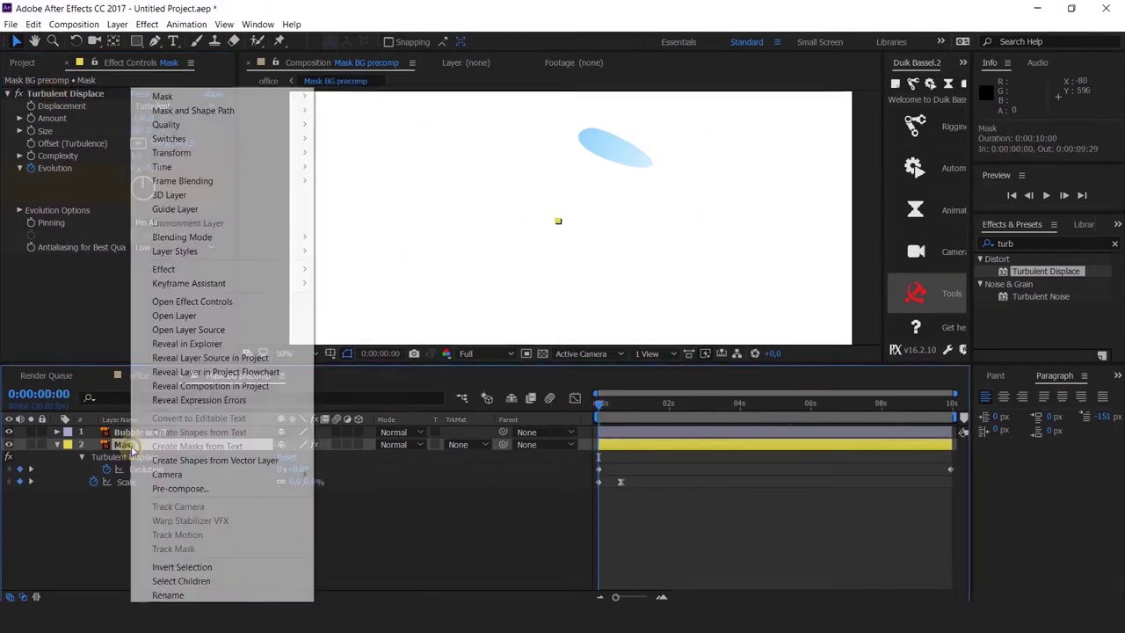
click(177, 460)
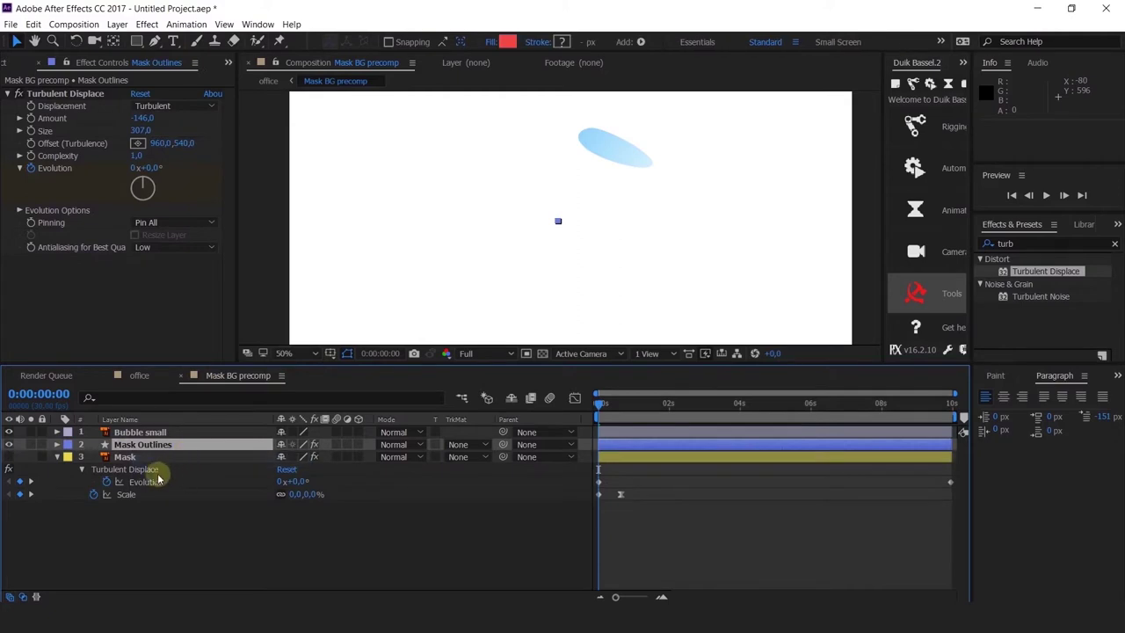
drag(659, 413, 700, 414)
scroll(418, 195, down, 2)
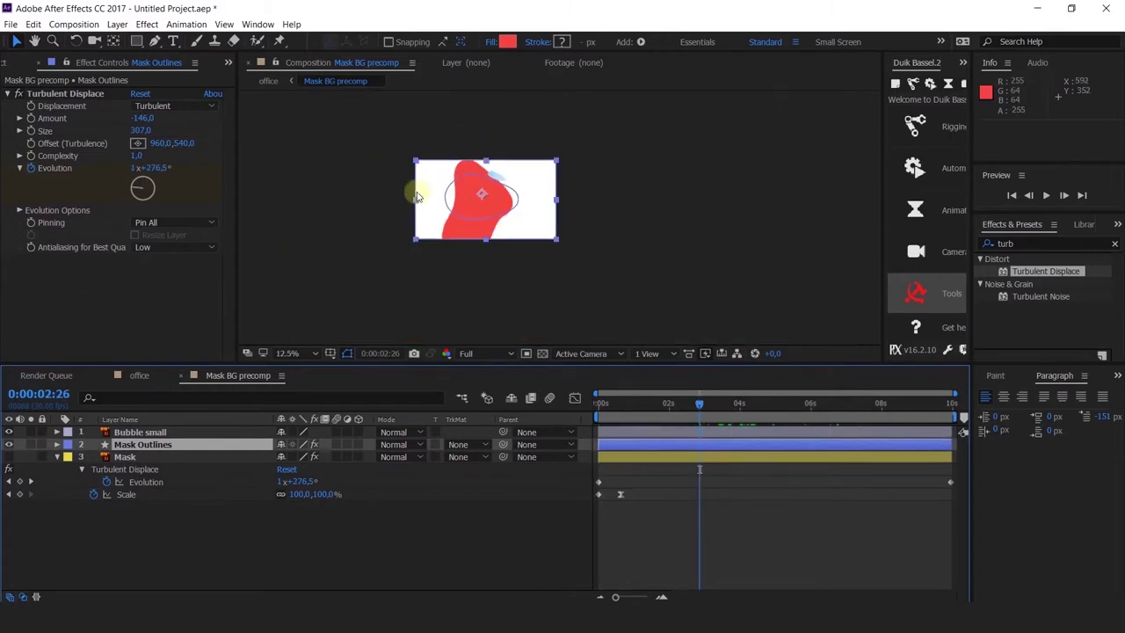
scroll(457, 170, up, 1)
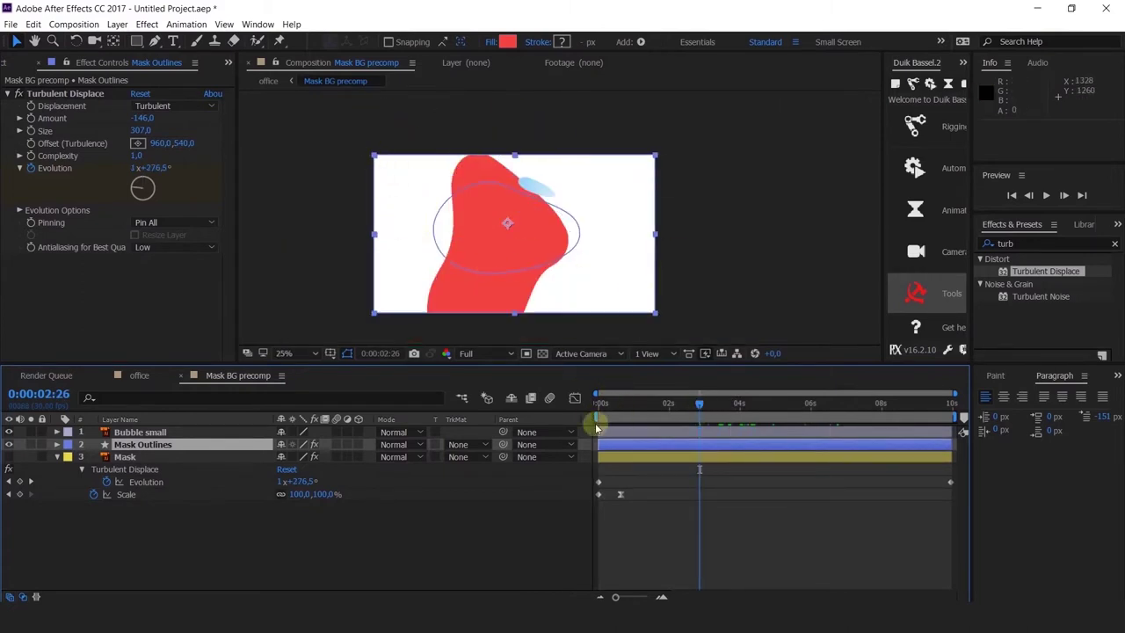
click(58, 458)
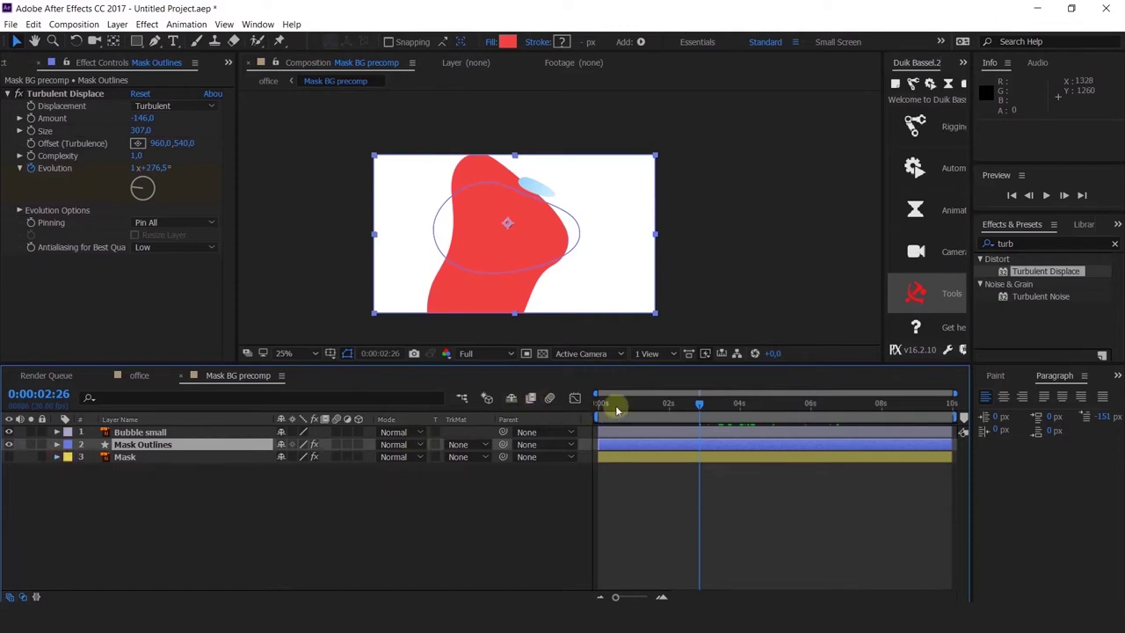
Set the Turbulent Displace Amount on Mask Outlines to 12 and play back the composition.
drag(618, 410, 703, 432)
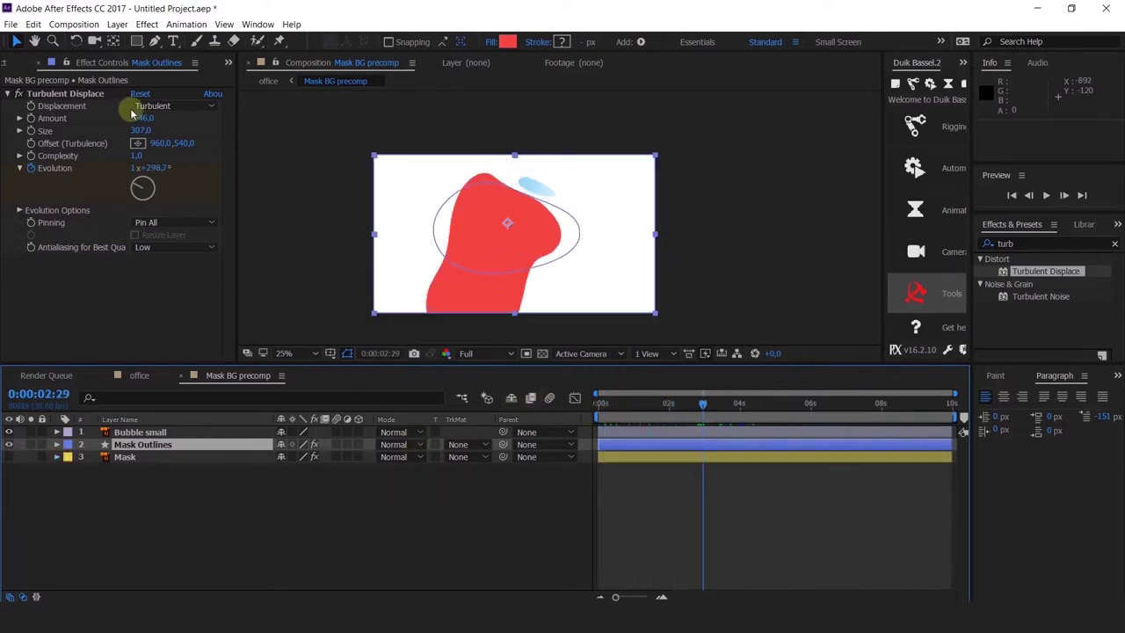
drag(145, 123, 299, 143)
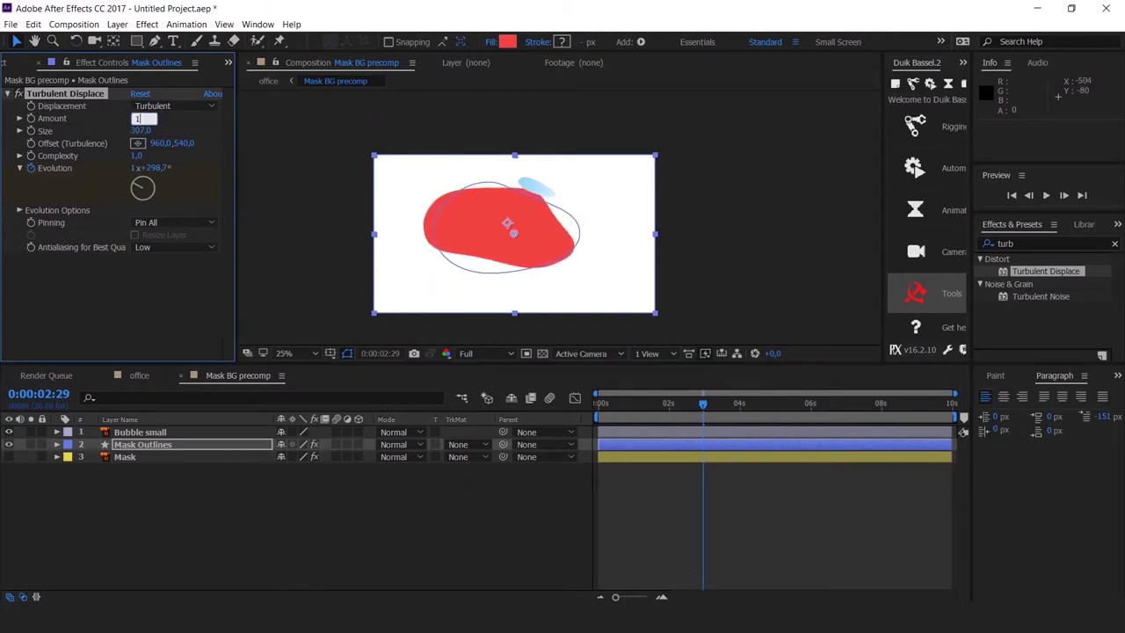
key(Return)
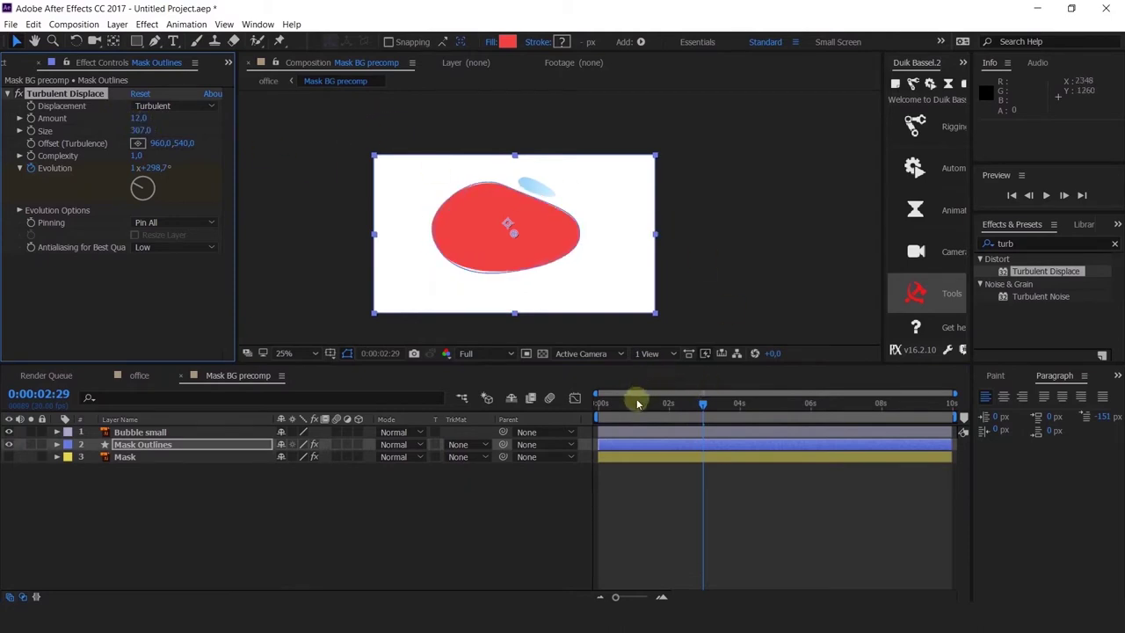
key(space)
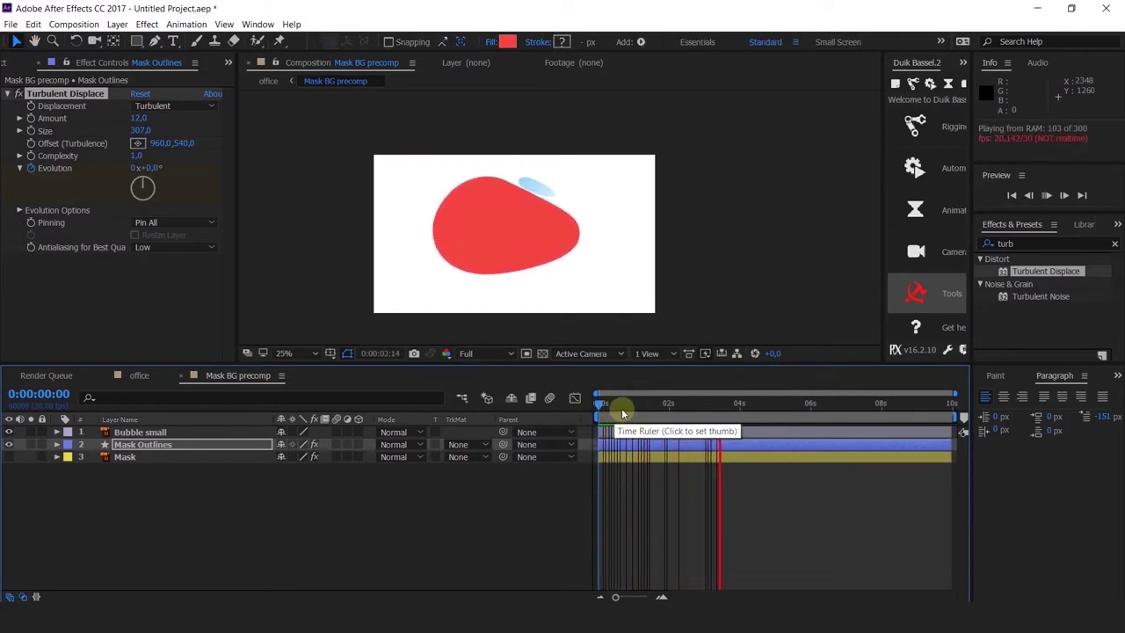
key(space)
Draw a white ellipse about 286 by 182 px over the red shape's upper edge on a new shape layer, and hide the Bubble small layer.
click(477, 500)
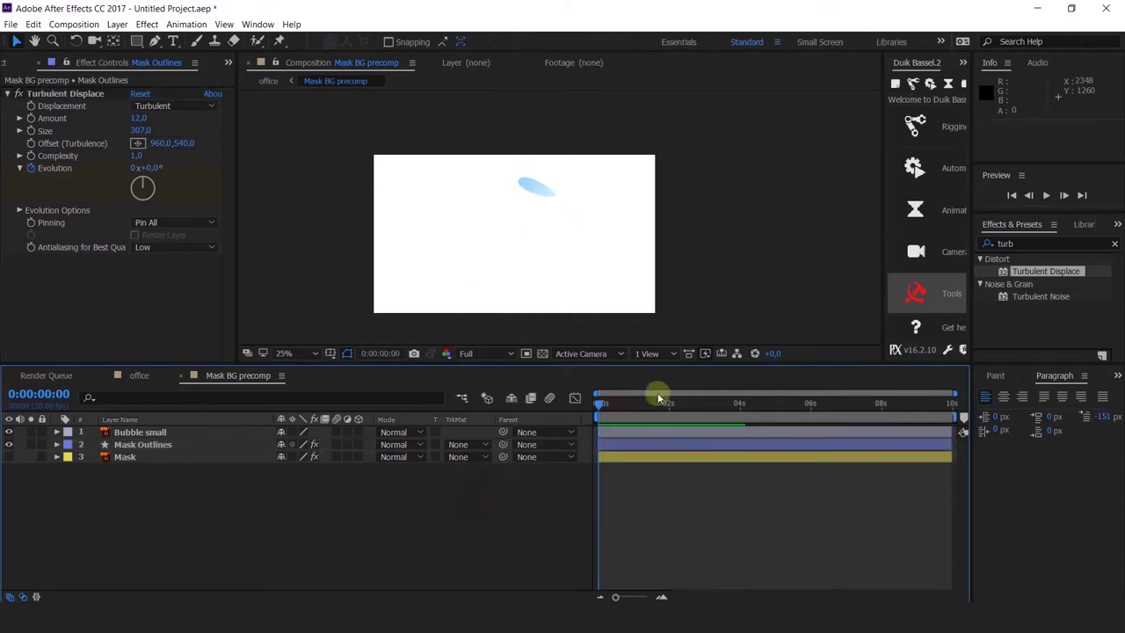
click(682, 405)
scroll(525, 207, up, 1)
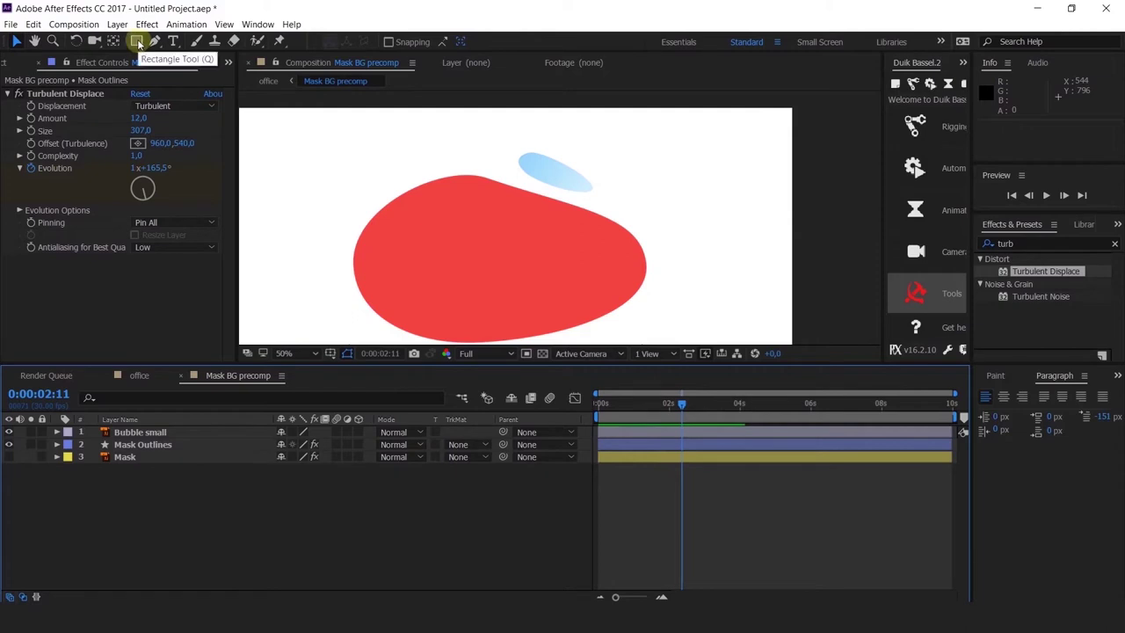
drag(138, 42, 175, 73)
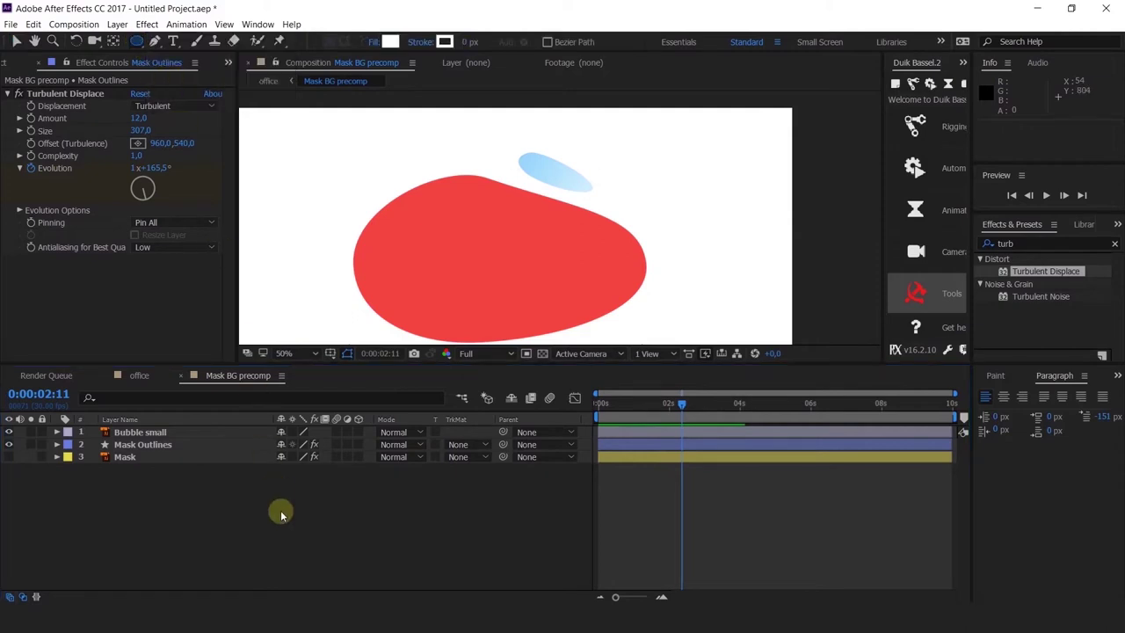
drag(427, 150, 507, 202)
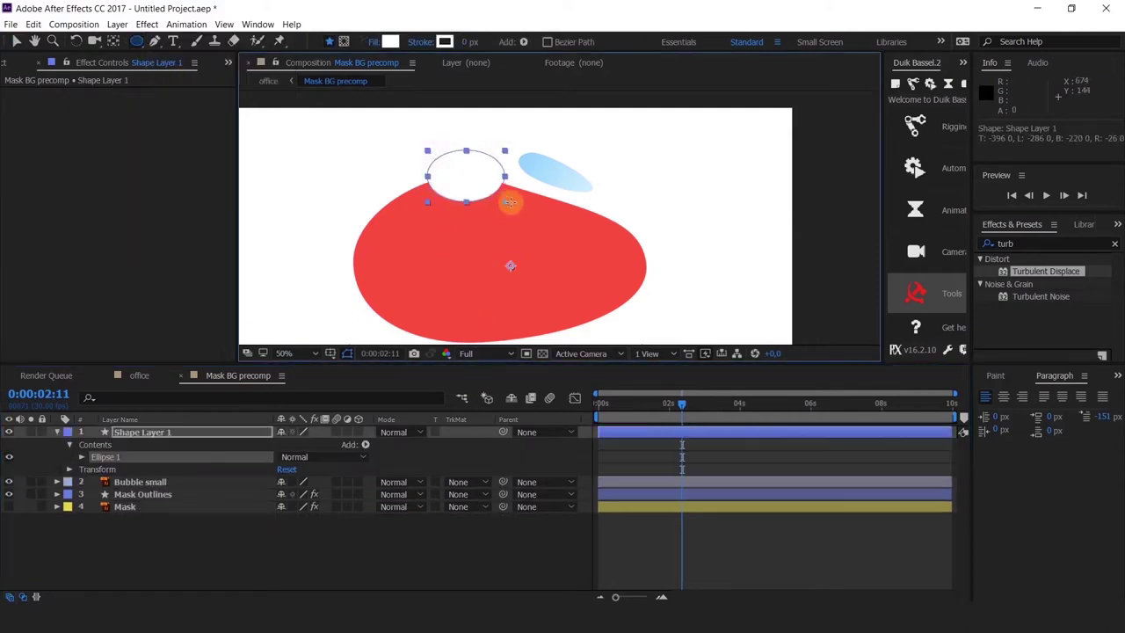
click(9, 481)
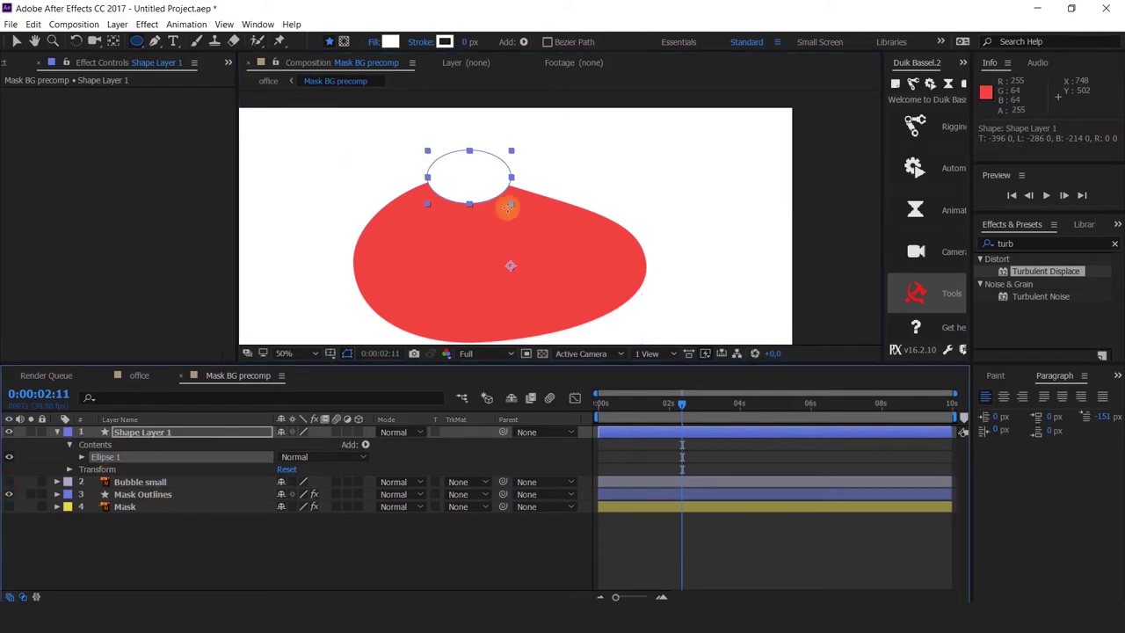
Move the anchor point of Shape Layer 1 to the centre of its white ellipse.
click(182, 439)
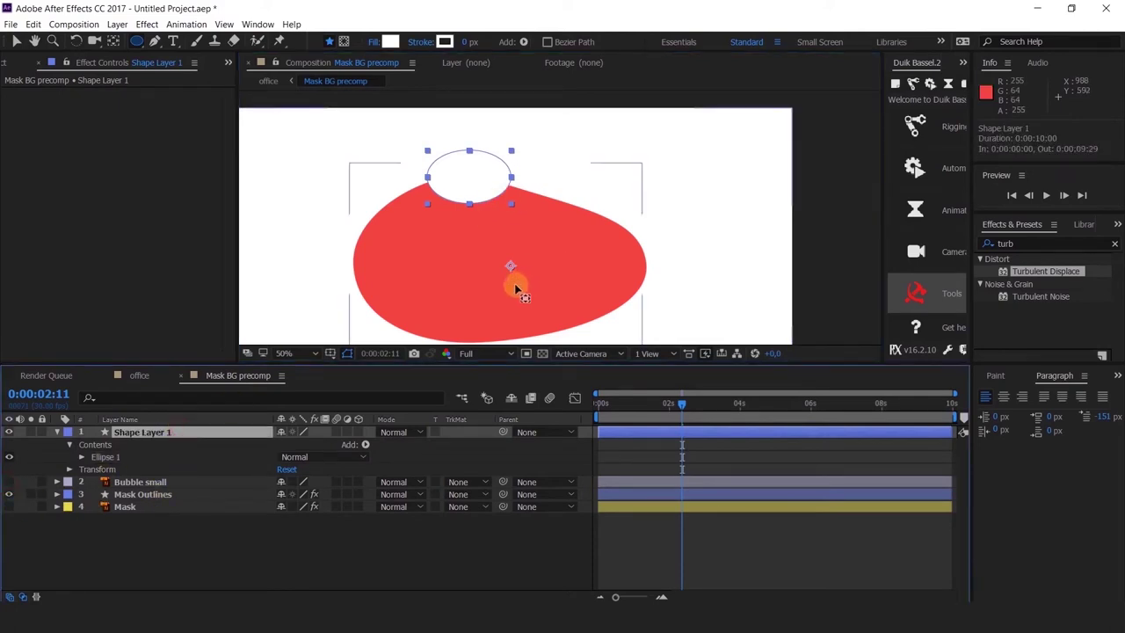
key(y)
drag(512, 268, 477, 180)
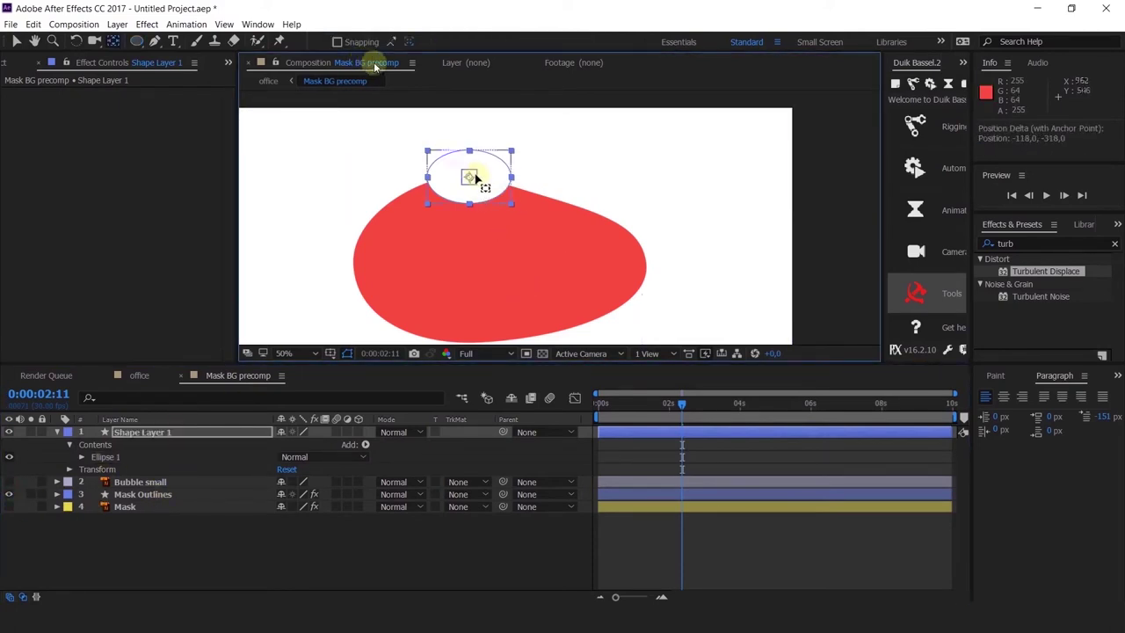
Change the ellipse's fill to the red FF4040 sampled from the large shape.
click(15, 42)
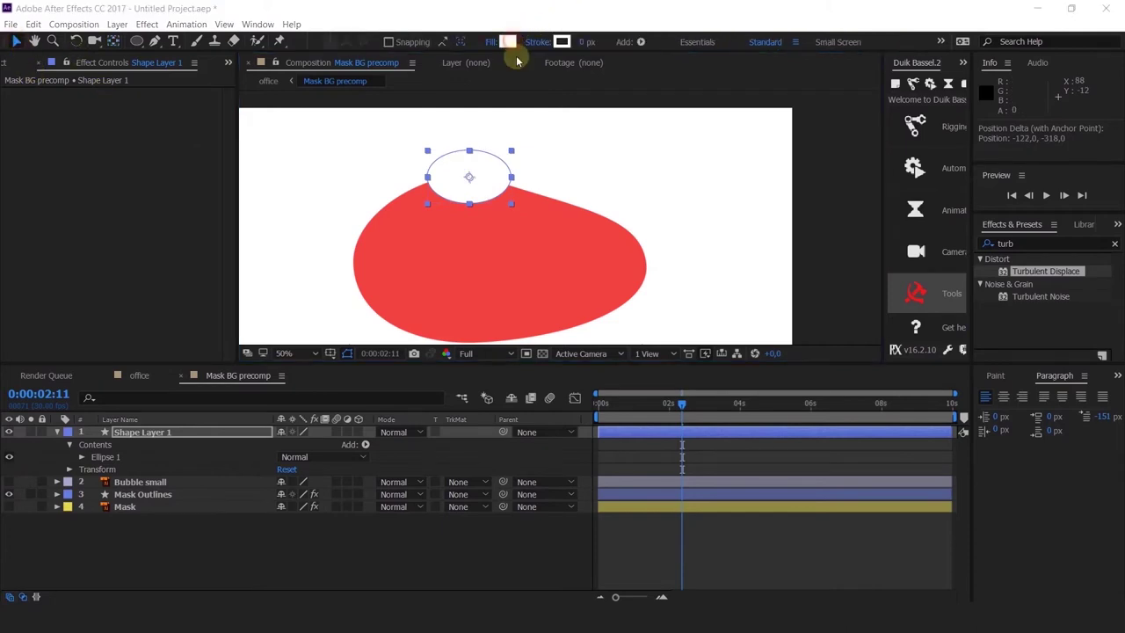
click(507, 41)
click(591, 268)
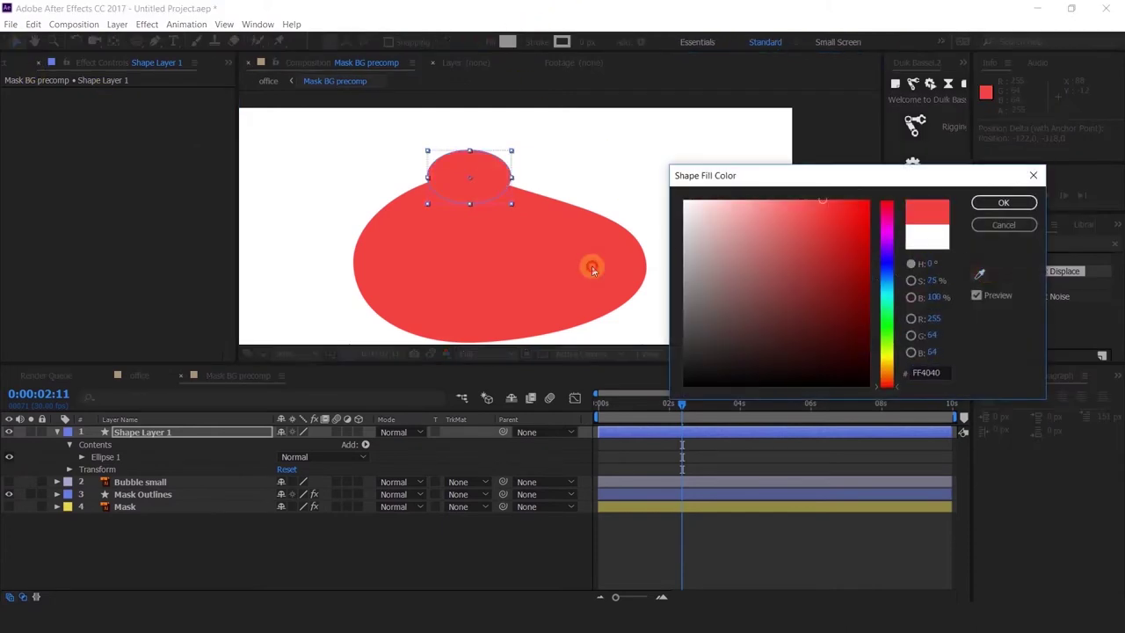
click(985, 214)
Move the ellipse inside the large red shape and shift Shape Layer 1 so it starts at 0:00:00:21.
drag(645, 402, 594, 402)
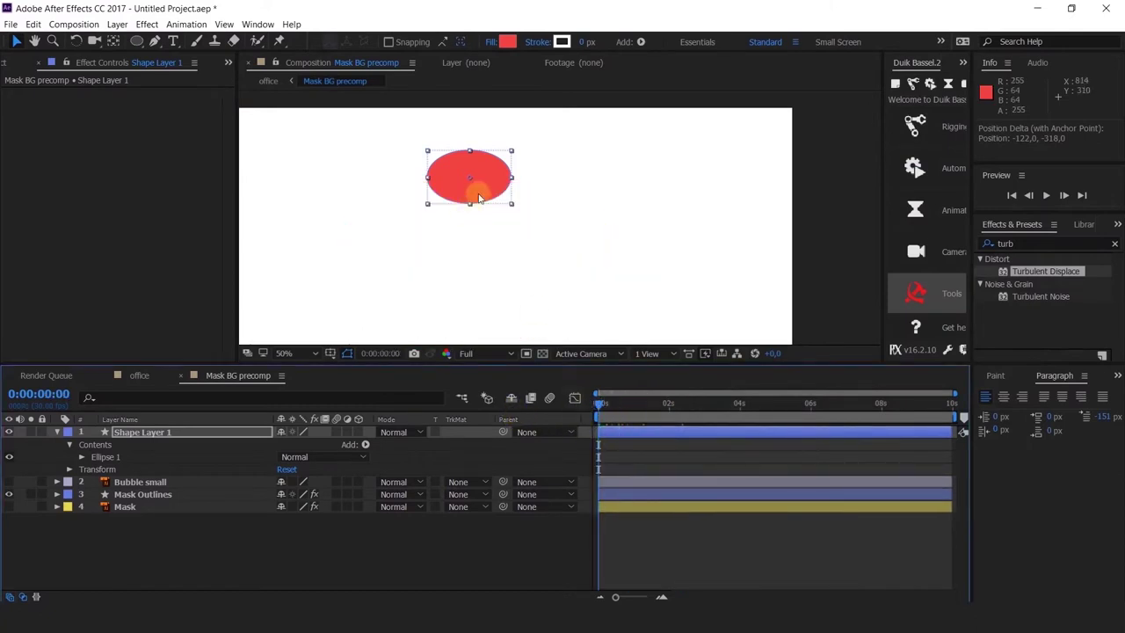
click(209, 433)
drag(491, 183, 519, 259)
drag(613, 402, 624, 419)
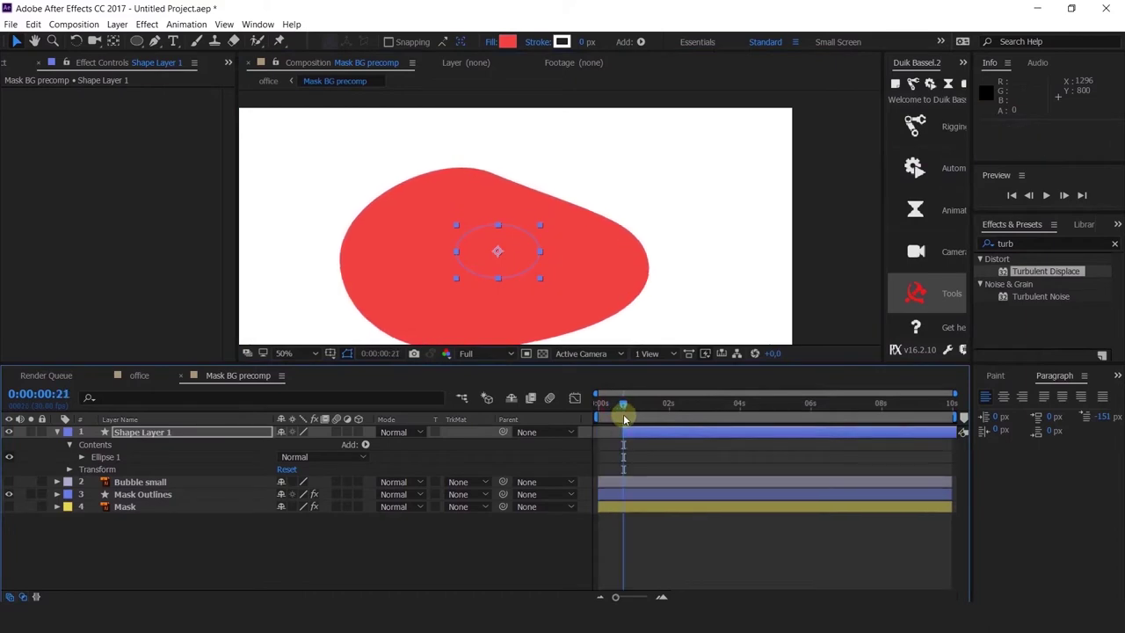
Keyframe the ellipse's Position from 915, 489 at 0:00:00:21 to 1143, 209 at 0:00:01:28, outside the large shape.
key(p)
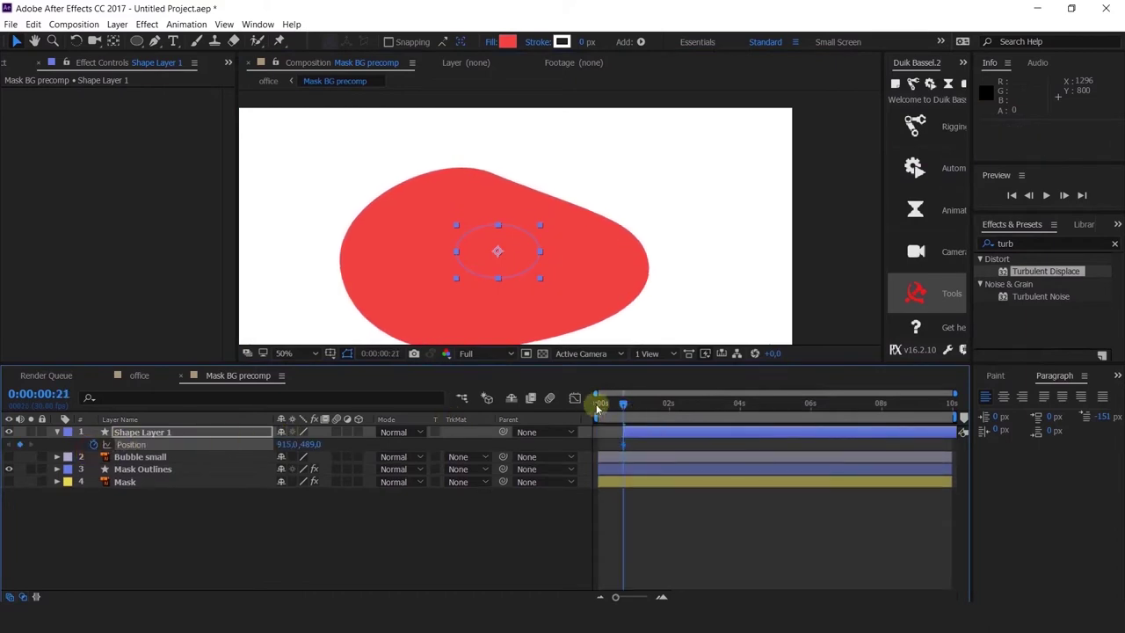
click(668, 404)
drag(511, 268, 582, 183)
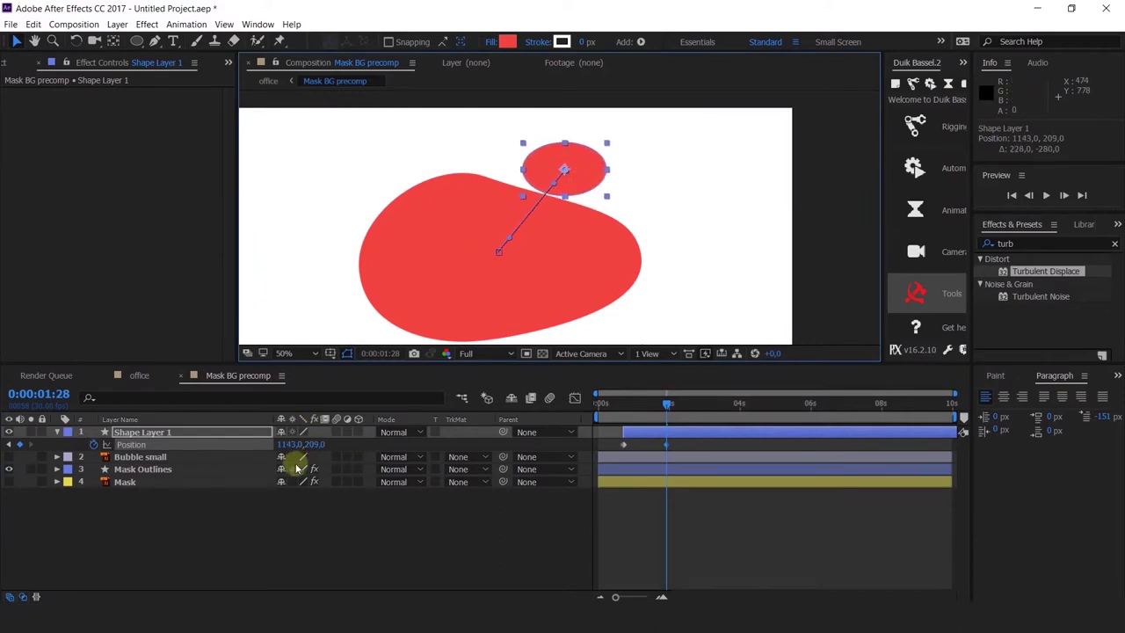
Set the Rotation of Shape Layer 1 to -32° and play back its movement from 0:00:00:21.
key(shift+r)
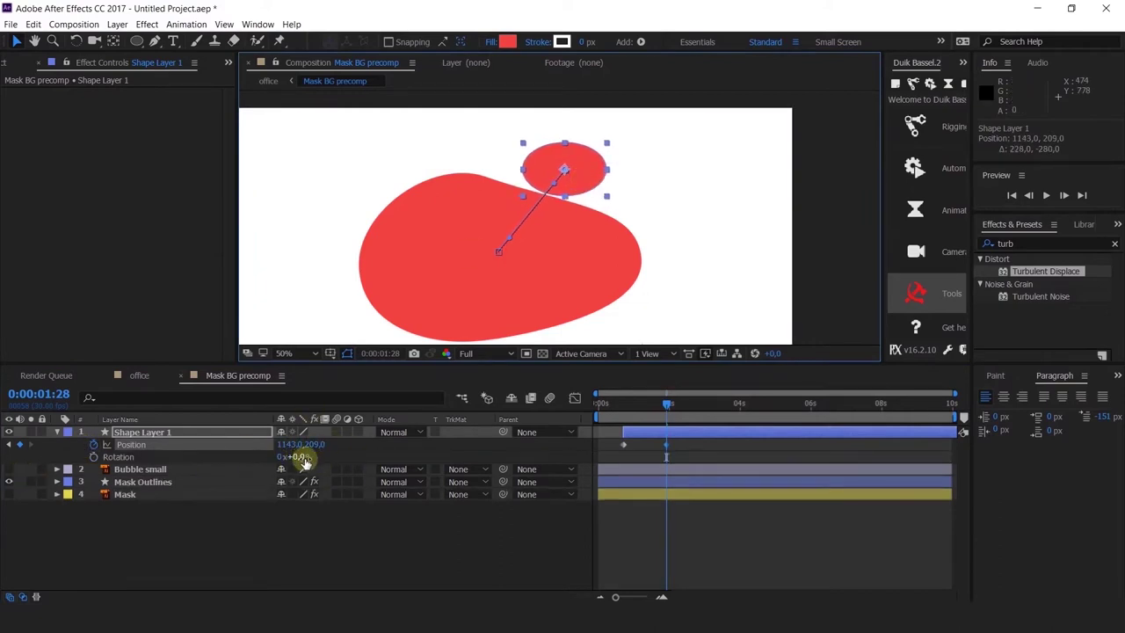
drag(303, 461, 249, 453)
click(13, 446)
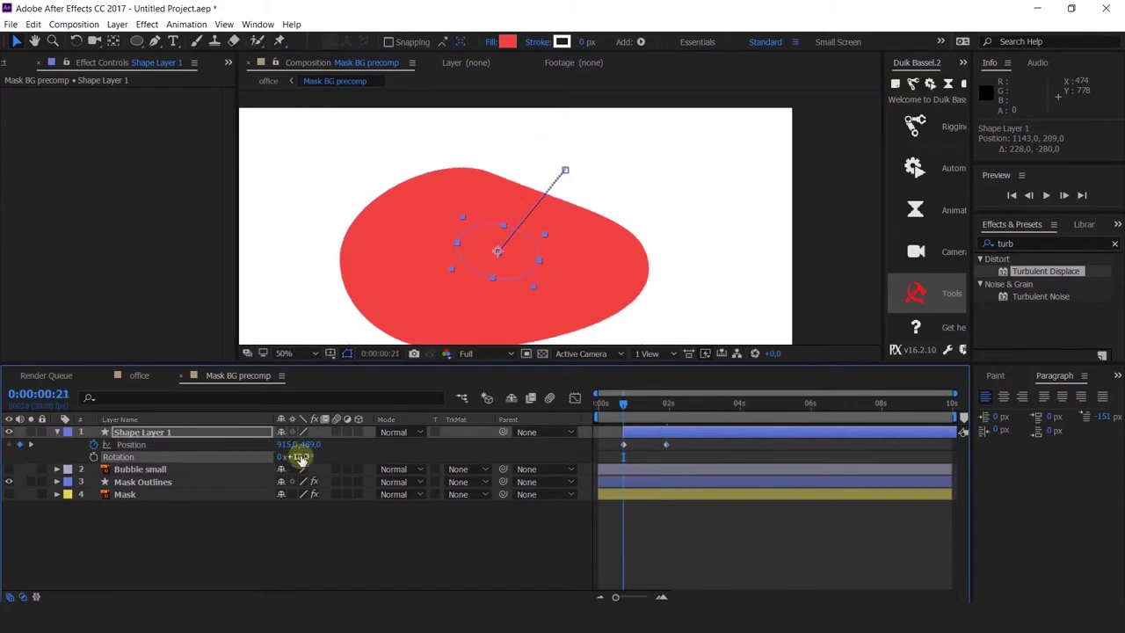
key(space)
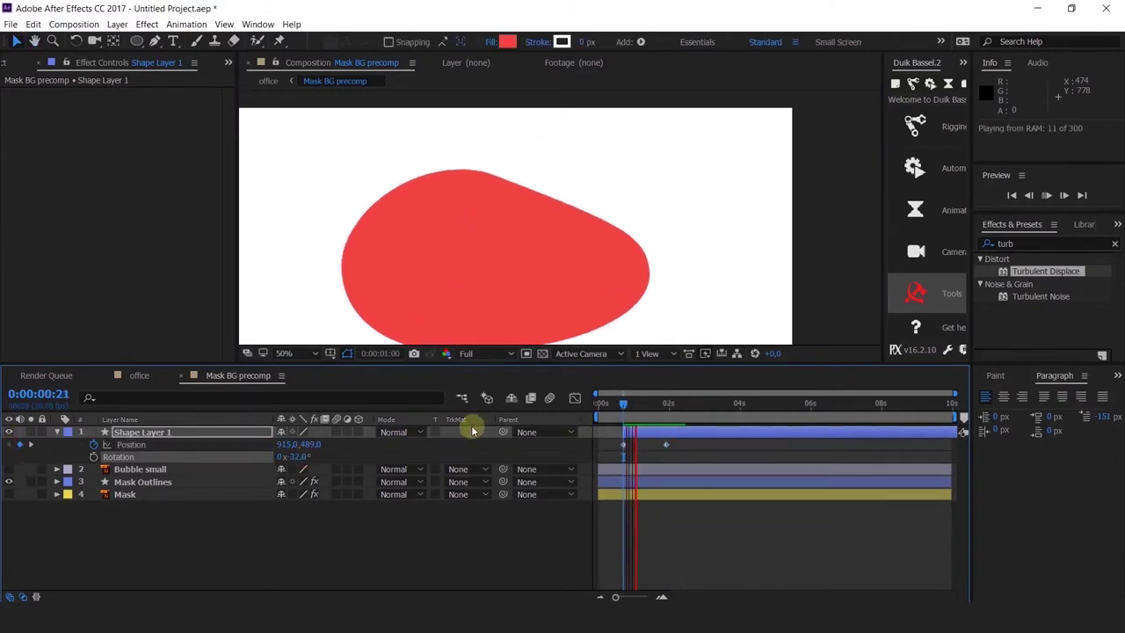
Keyframe the Rotation of Shape Layer 1 from -32° at 0:00:00:22 to 16° at 0:00:01:28 and preview it.
drag(647, 407, 623, 413)
click(105, 446)
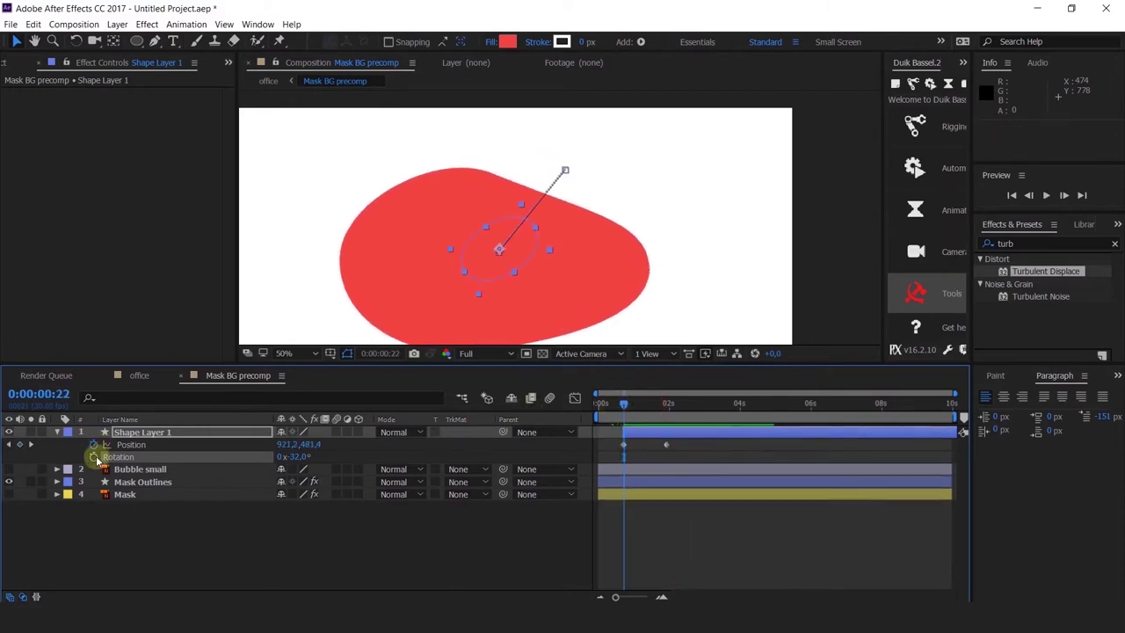
click(30, 444)
click(20, 457)
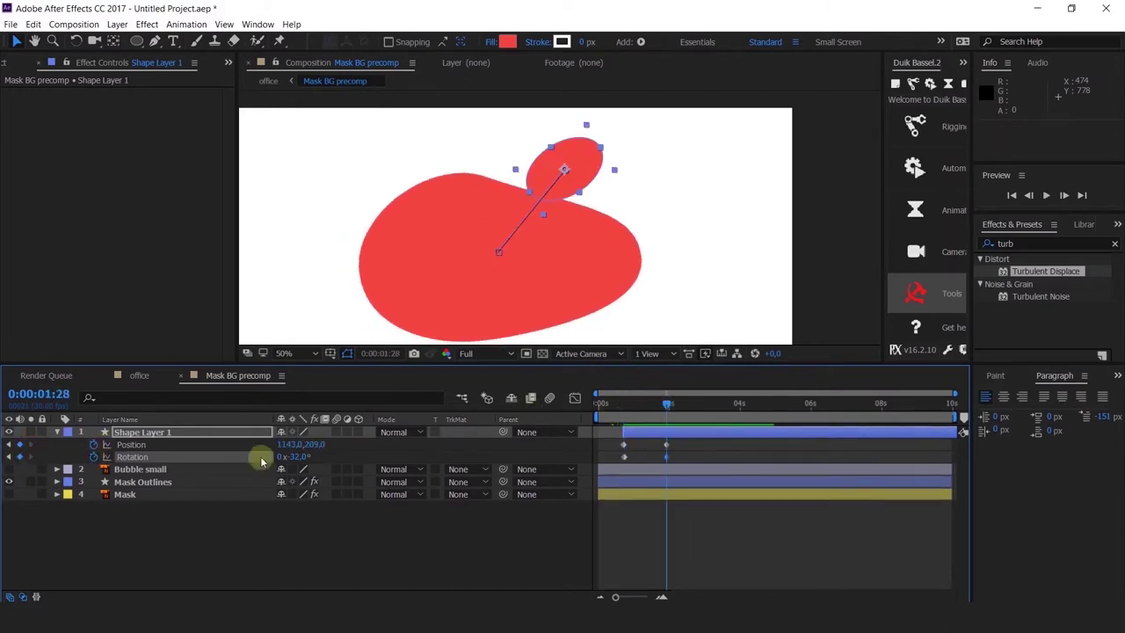
drag(301, 468, 330, 456)
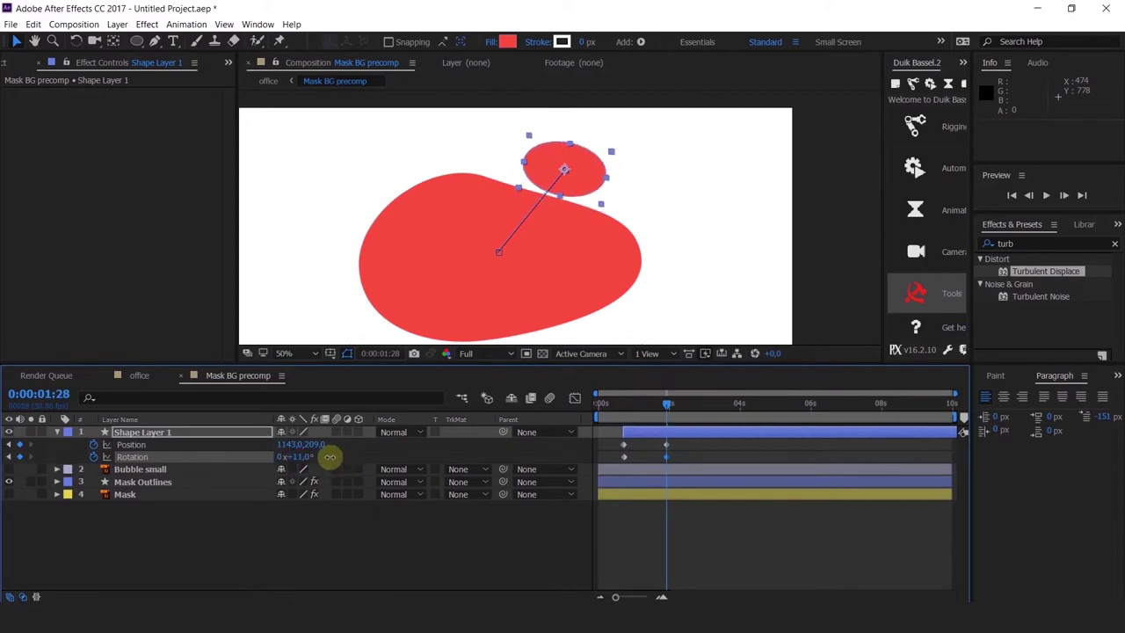
click(620, 406)
key(space)
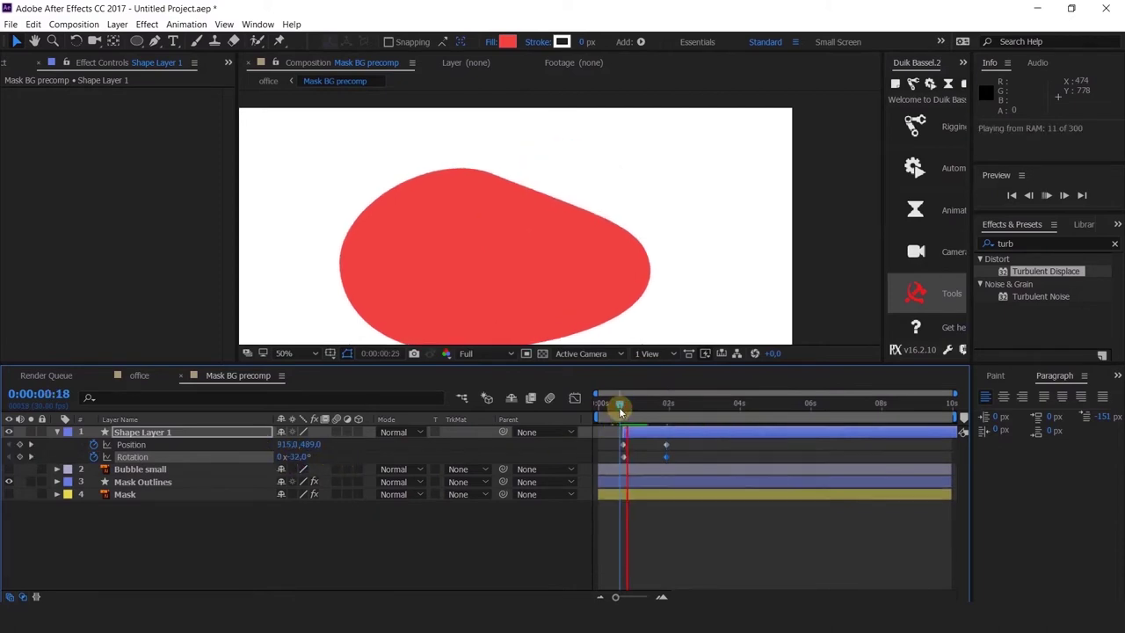
Ease the final Position and Rotation keyframes of Shape Layer 1 and show their speed curves in the Graph Editor.
drag(619, 406, 645, 466)
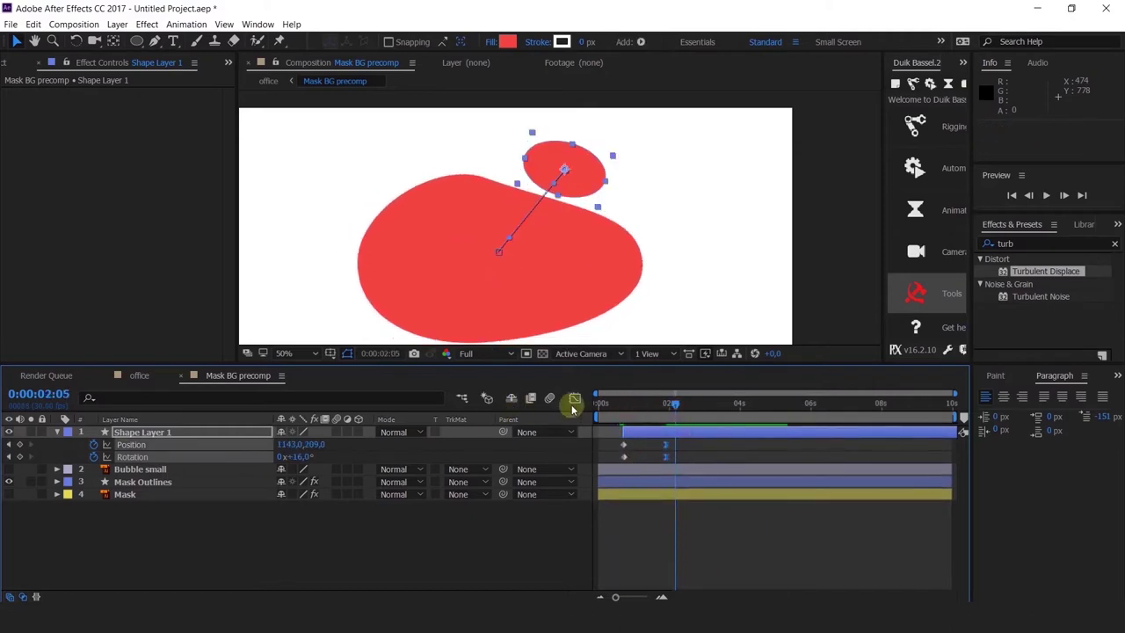
click(574, 397)
drag(644, 559, 649, 559)
key(=)
key(=)
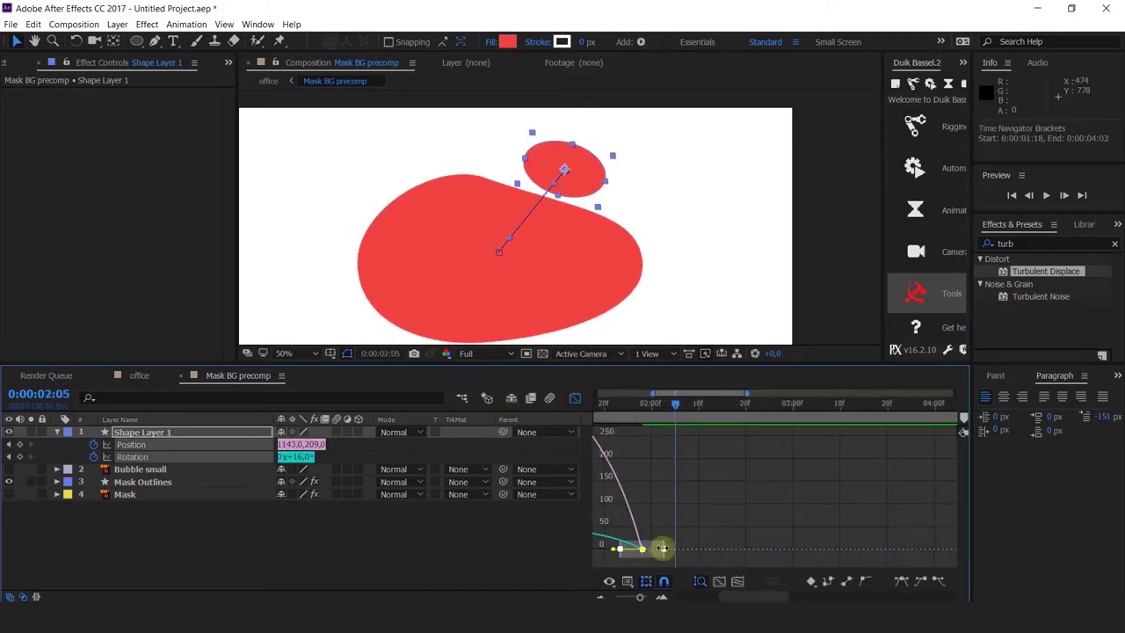
key(space)
drag(668, 503, 733, 572)
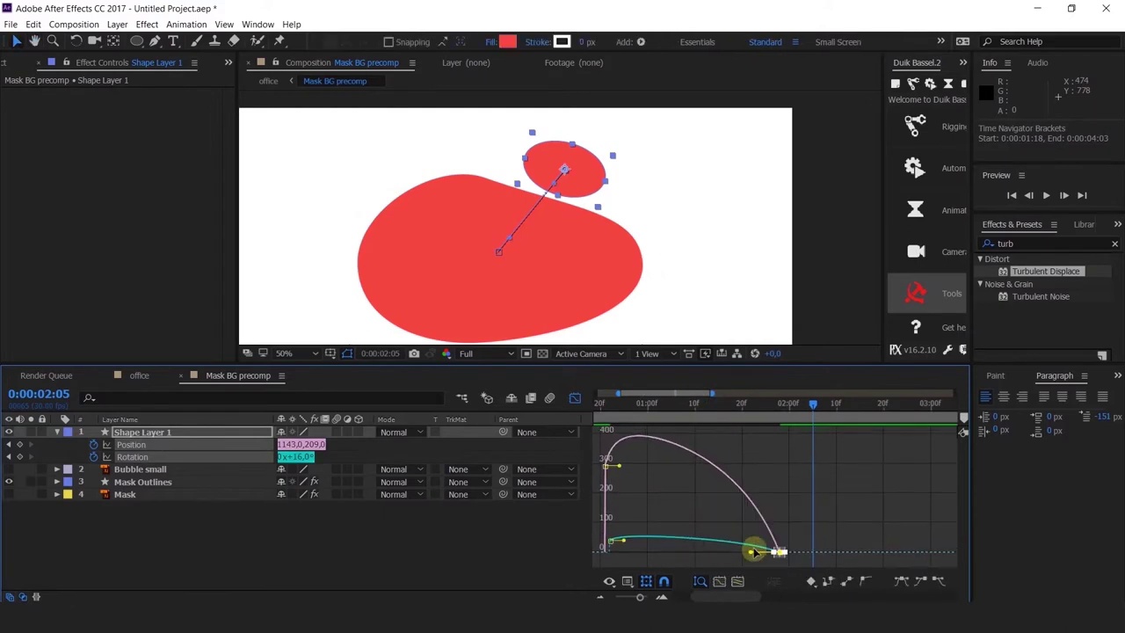
Lengthen the incoming ease on both final keyframes for a fast start and slow stop, and play back the bubble's motion.
click(753, 550)
drag(814, 525, 704, 551)
key(-)
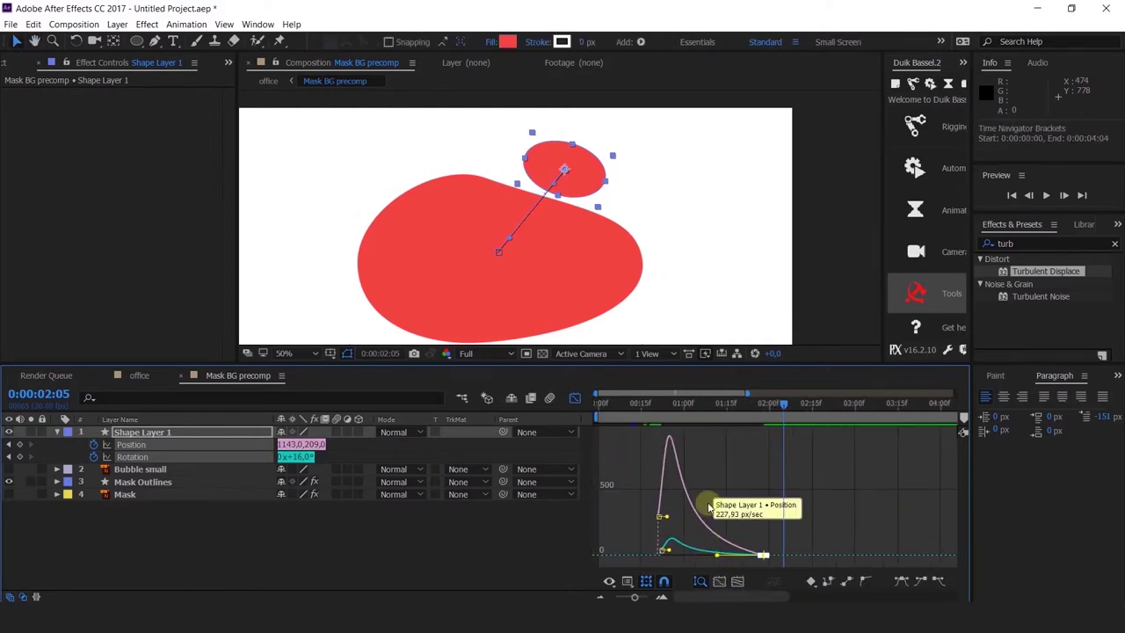
click(652, 402)
key(space)
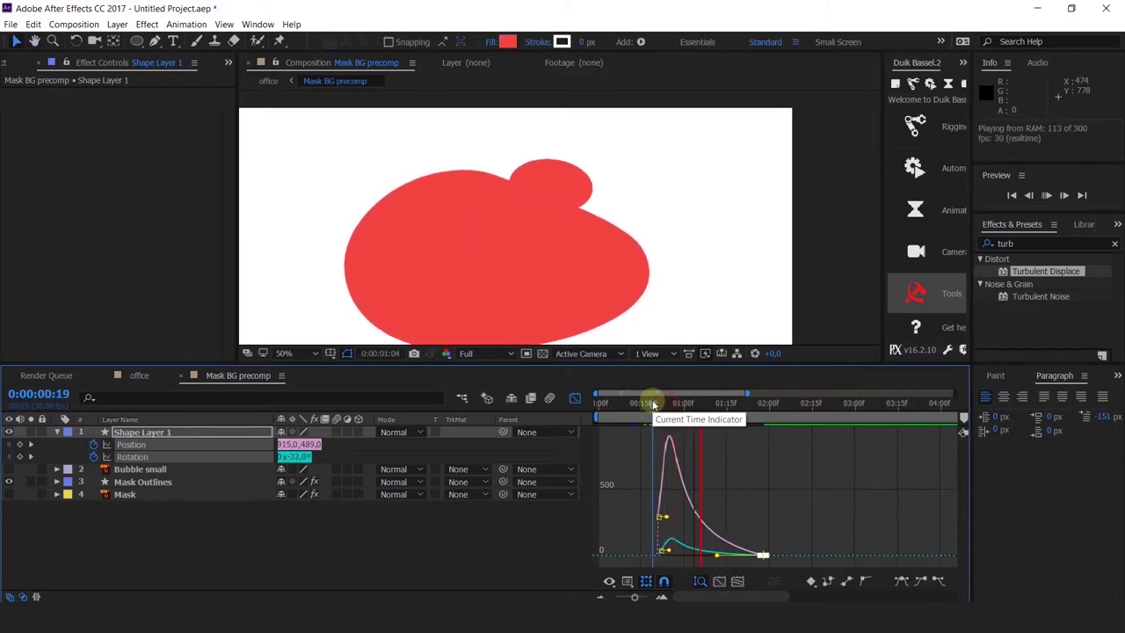
key(space)
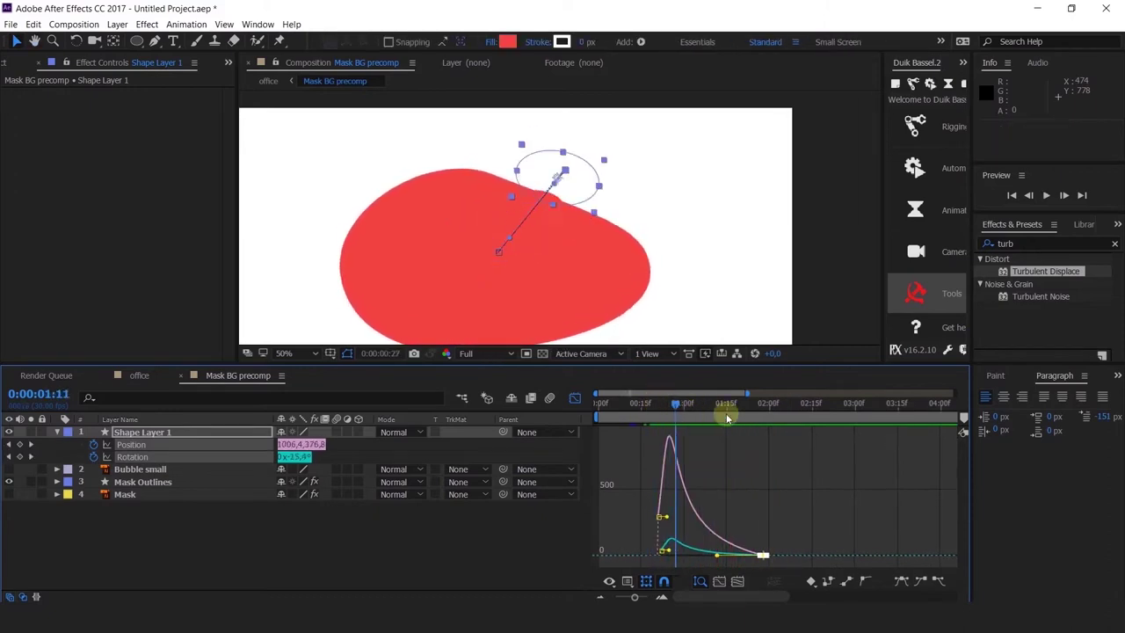
drag(726, 417, 615, 416)
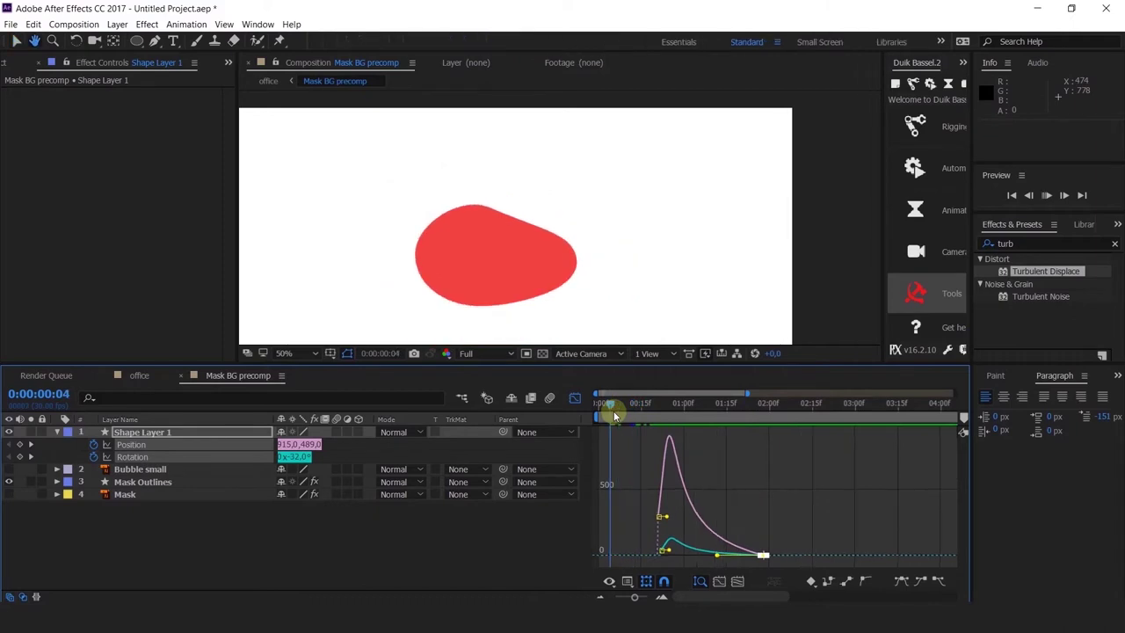
key(space)
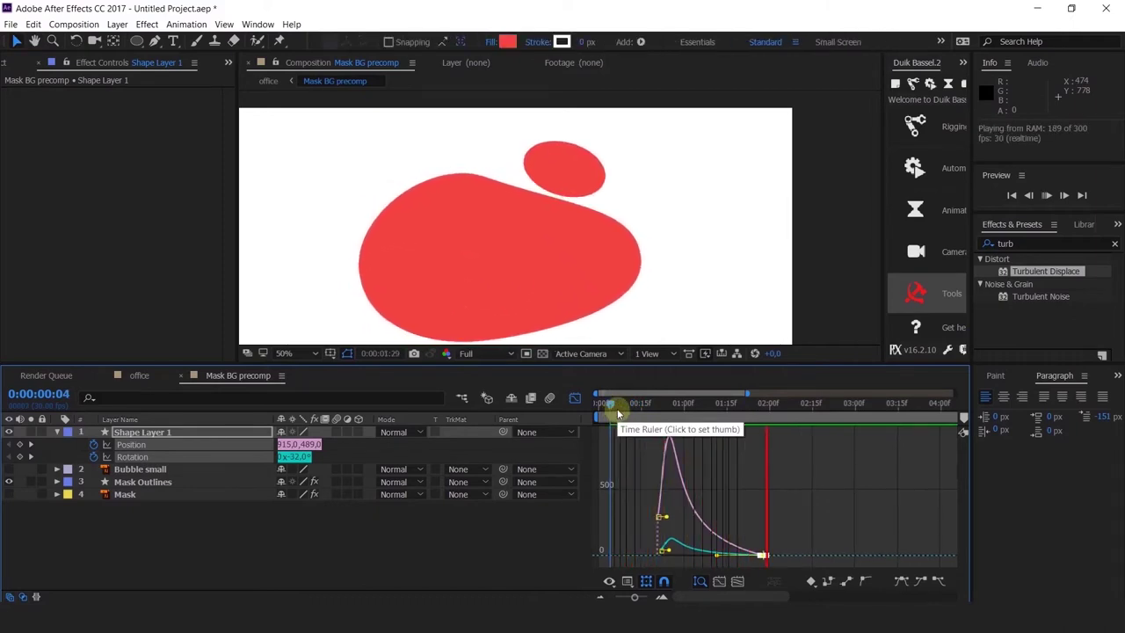
drag(735, 407, 541, 380)
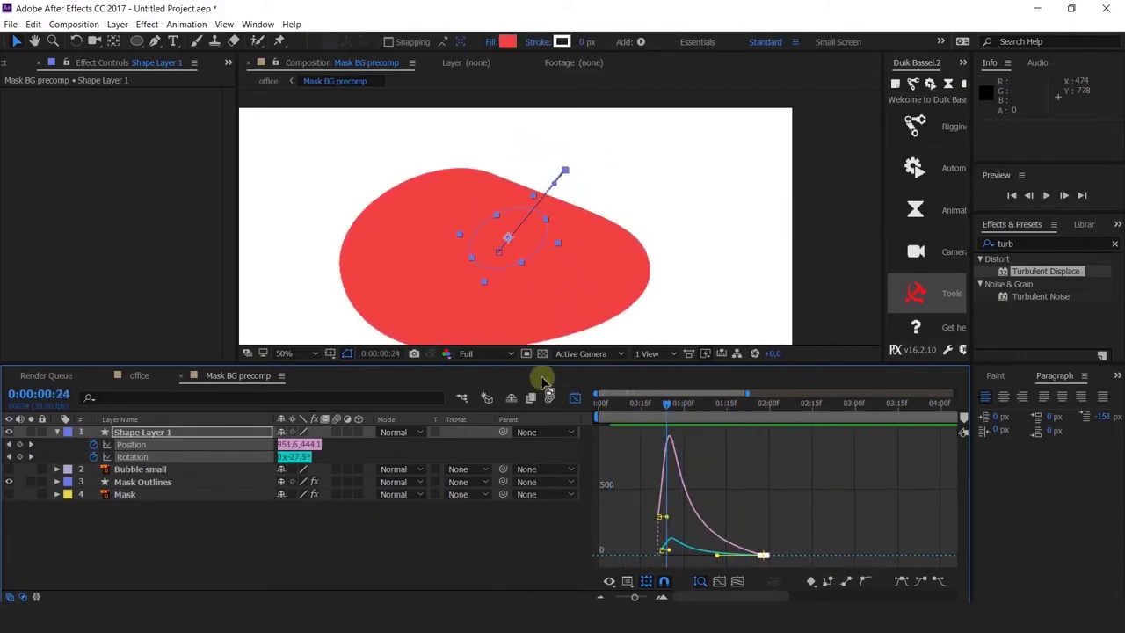
Close the Graph Editor, copy Turbulent Displace from Mask Outlines onto Shape Layer 1 at 0:00:00:21, and play back the result.
click(574, 398)
click(818, 405)
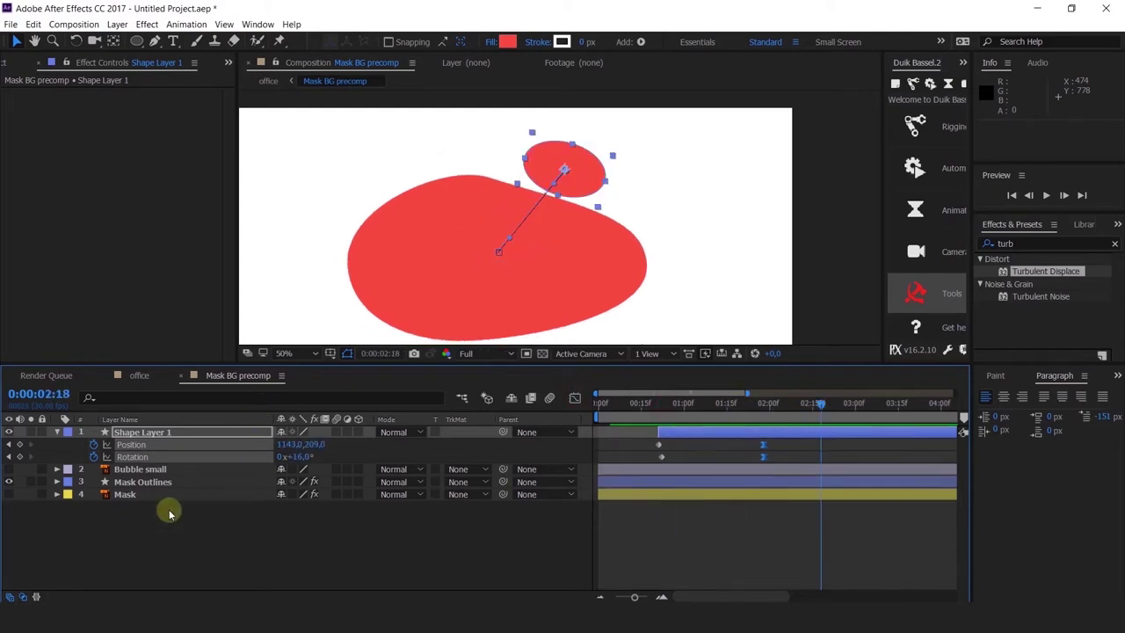
click(147, 487)
click(53, 94)
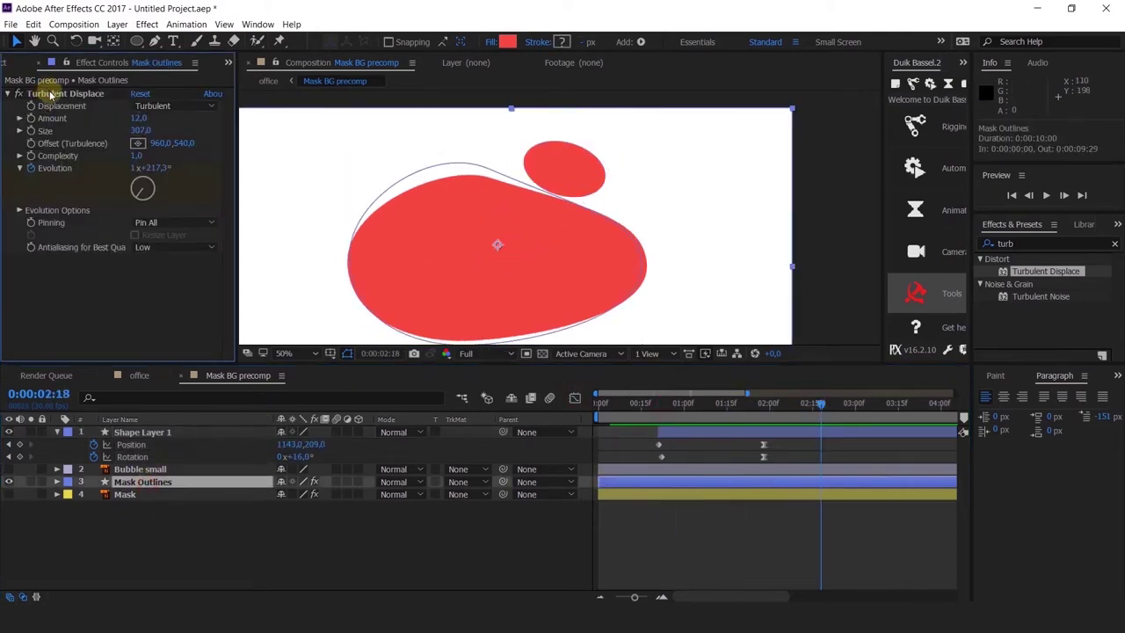
click(662, 404)
click(673, 436)
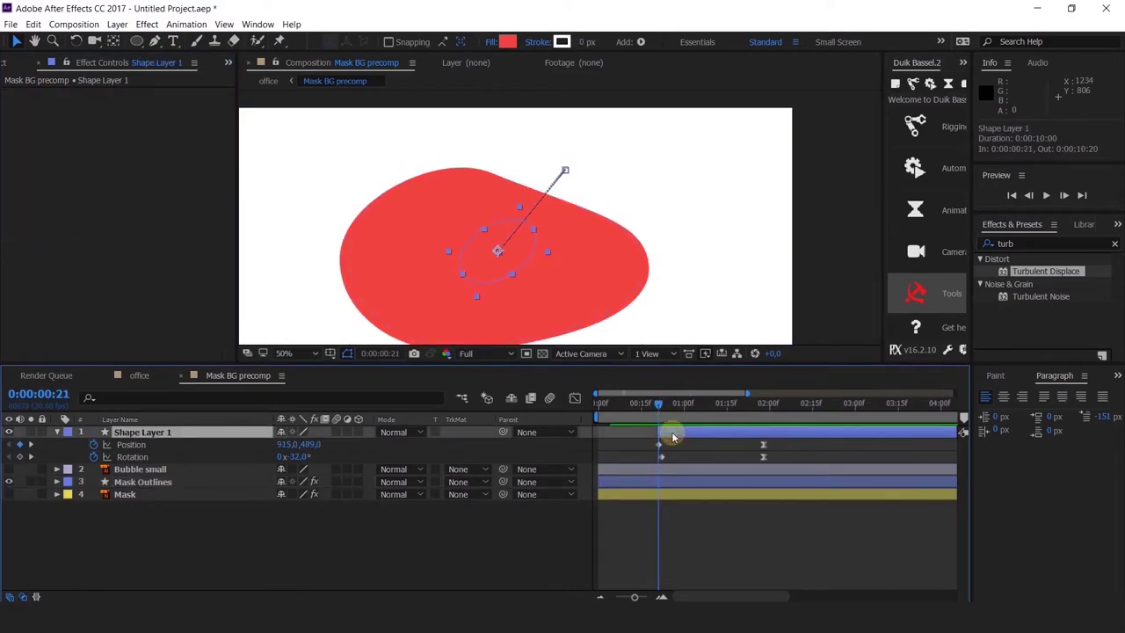
key(ctrl+v)
key(space)
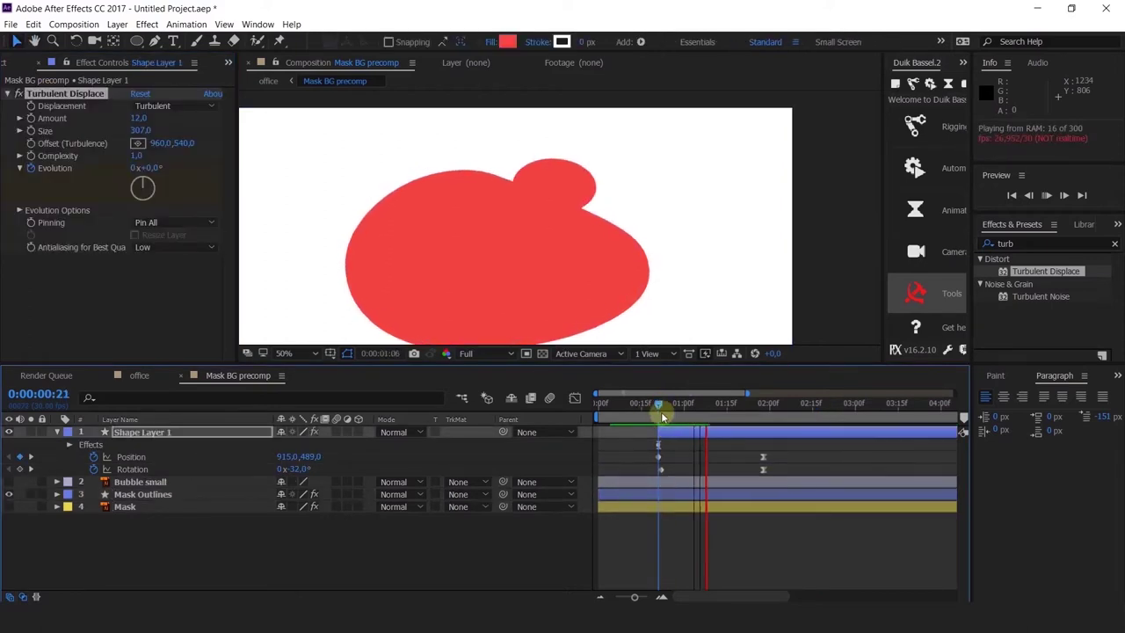
Set the Scale of Shape Layer 1 to 80%.
click(777, 406)
key(s)
drag(296, 444, 283, 443)
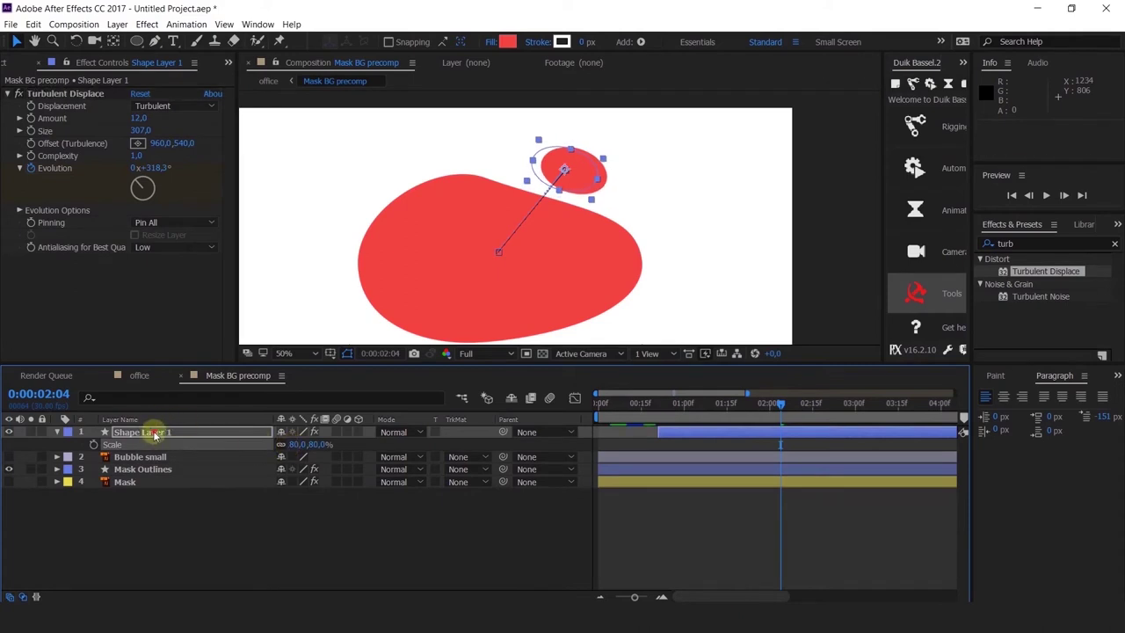
Duplicate Shape Layer 1 and reposition the copy's path, placing its end at 993, 197 at 0:00:01:28.
key(ctrl+d)
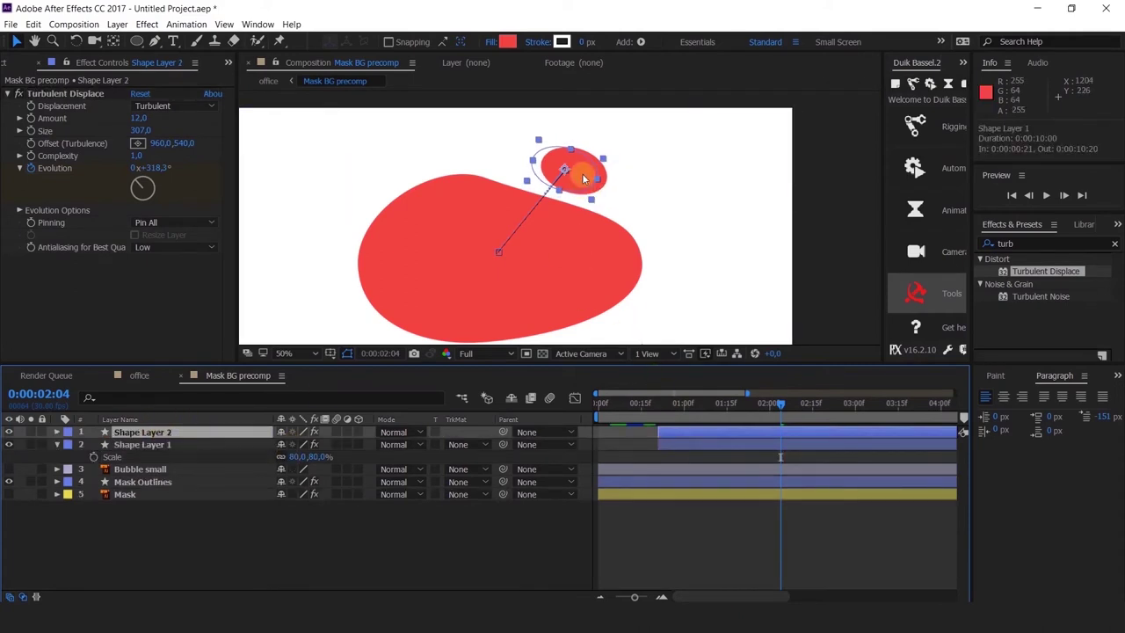
key(u)
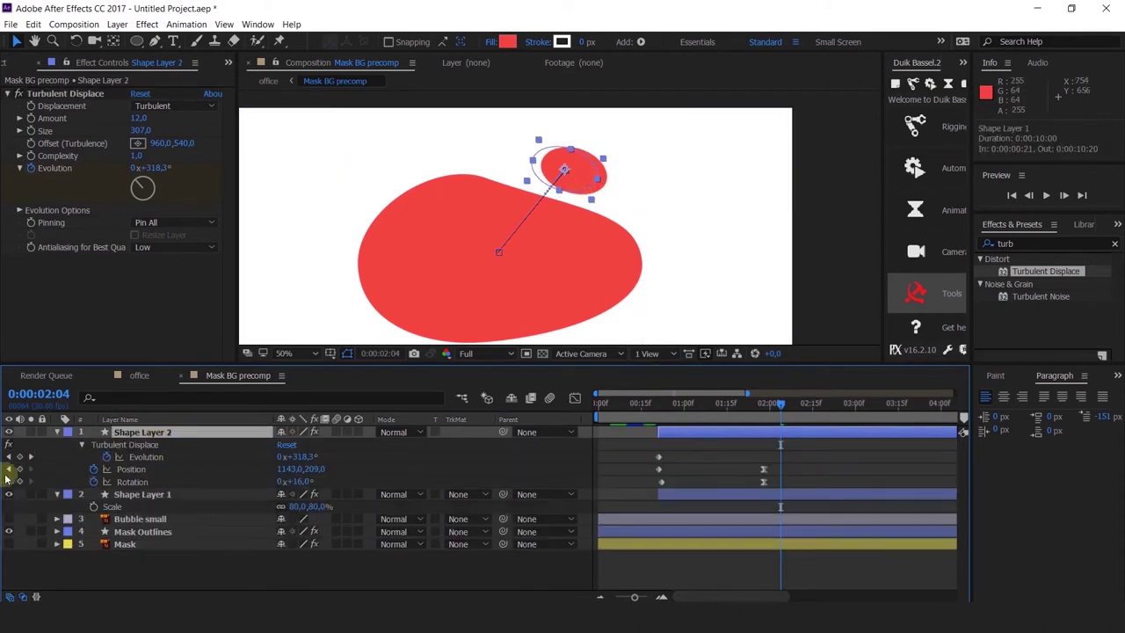
click(10, 469)
drag(575, 183, 519, 175)
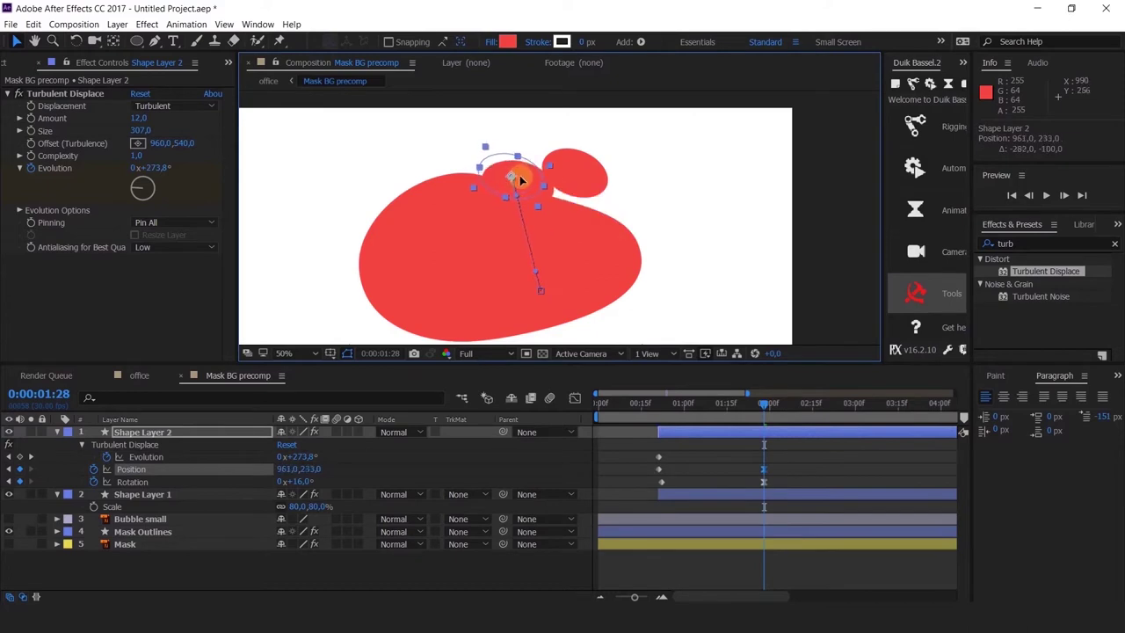
Set the Scale of Shape Layer 2 to 41% and keyframe it at 0:00:01:28.
key(shift+s)
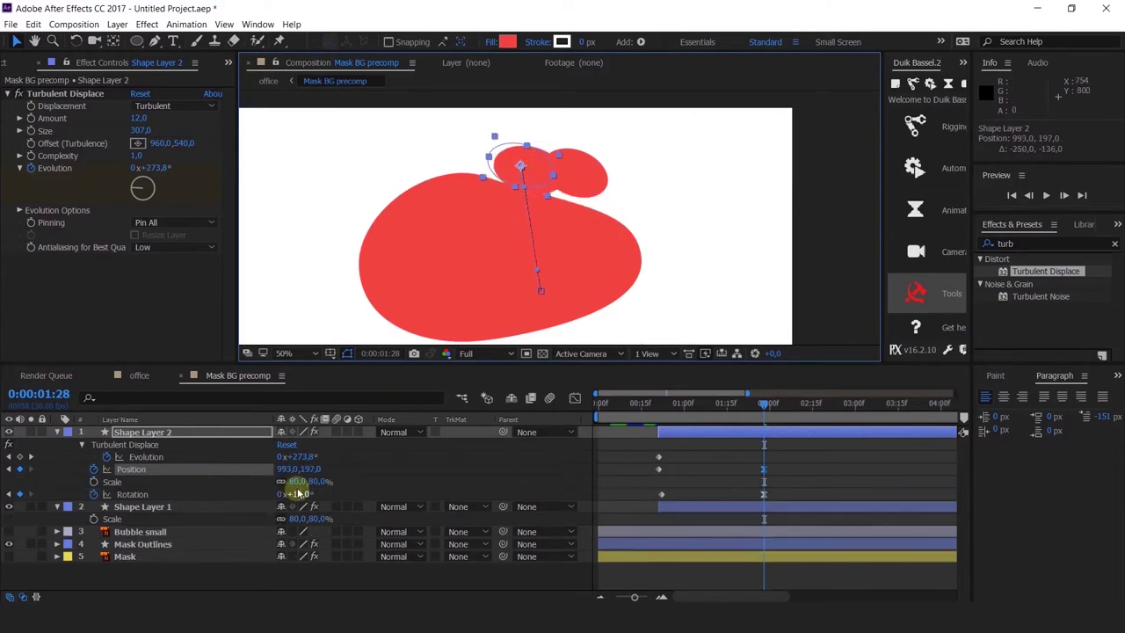
drag(306, 490, 277, 492)
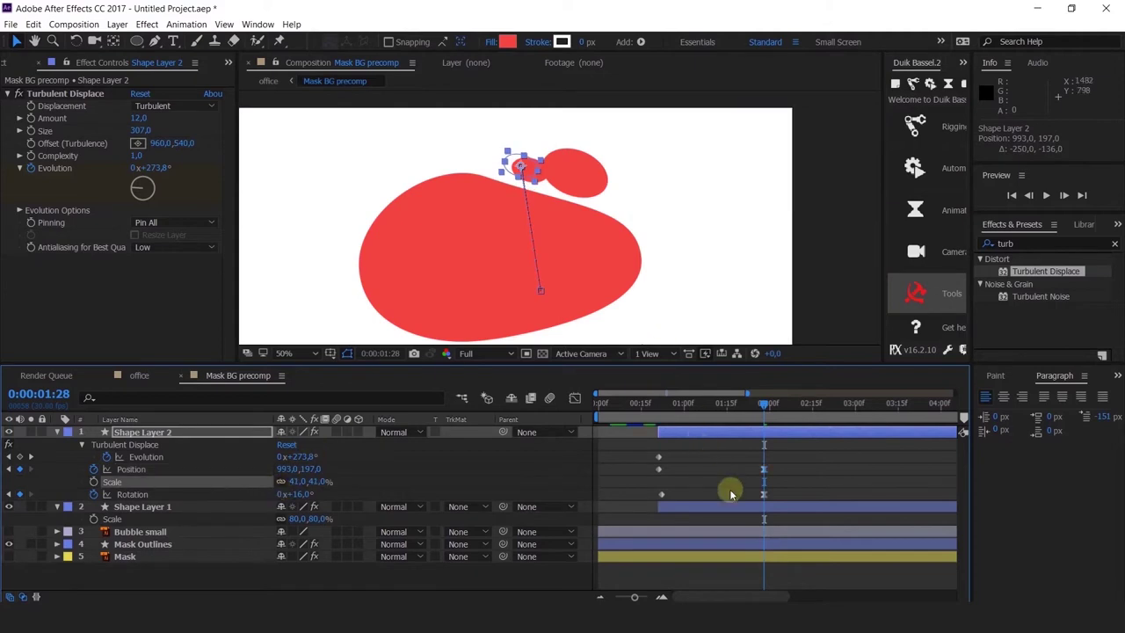
click(94, 482)
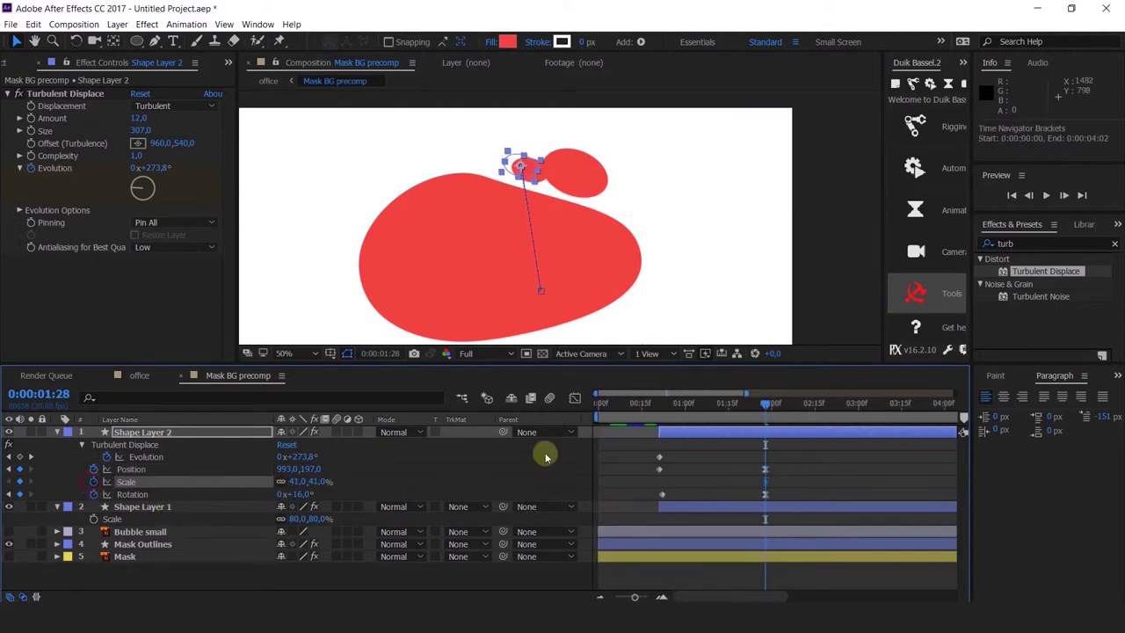
Keyframe Shape Layer 2's Scale at 41% at 0:00:00:22 and reduce it to 4% at 0:00:01:28.
scroll(687, 427, down, 2)
drag(648, 414, 639, 415)
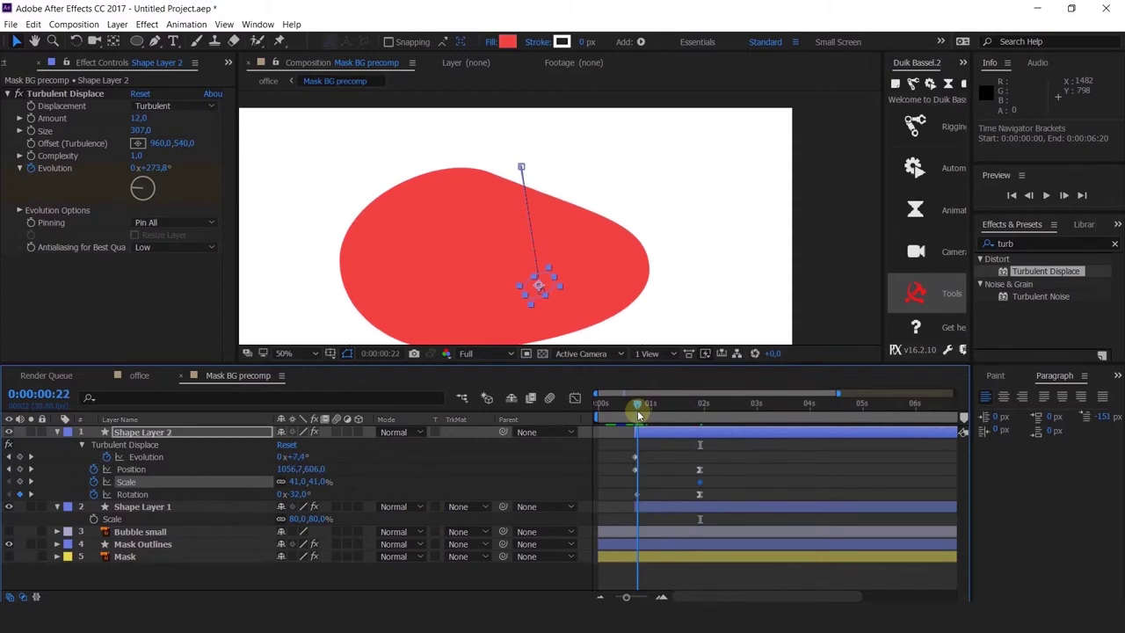
click(31, 481)
drag(295, 483, 276, 481)
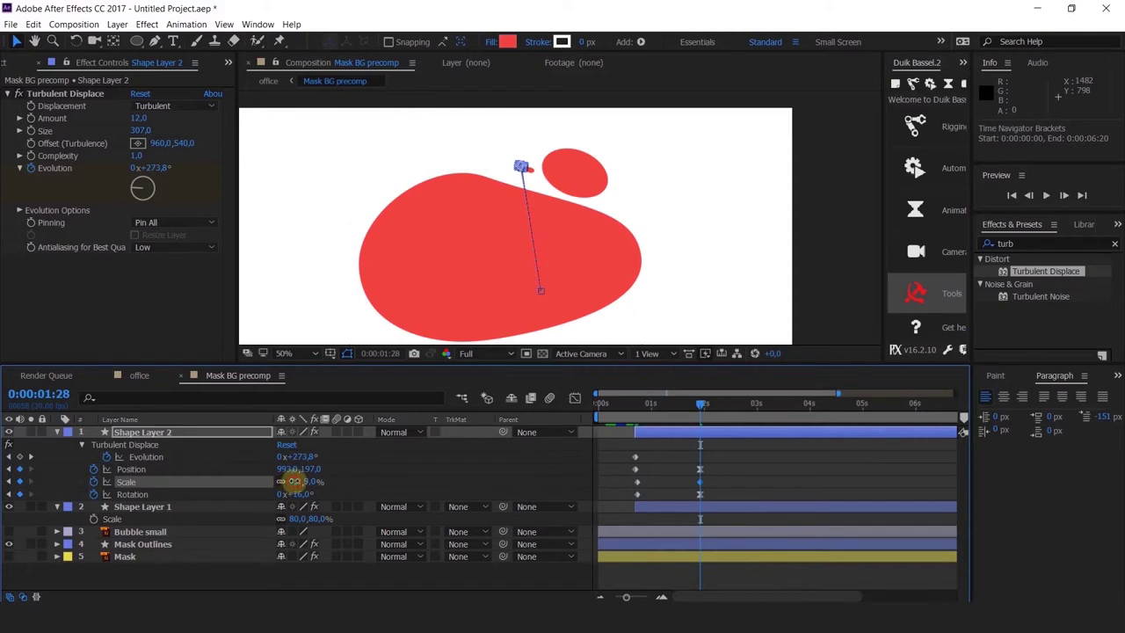
key(Return)
Ease Shape Layer 2's Scale keyframes, shift them to 0:00:01:09 and 0:00:02:05, and play back the result.
drag(639, 486, 712, 482)
key(F9)
click(707, 482)
click(635, 406)
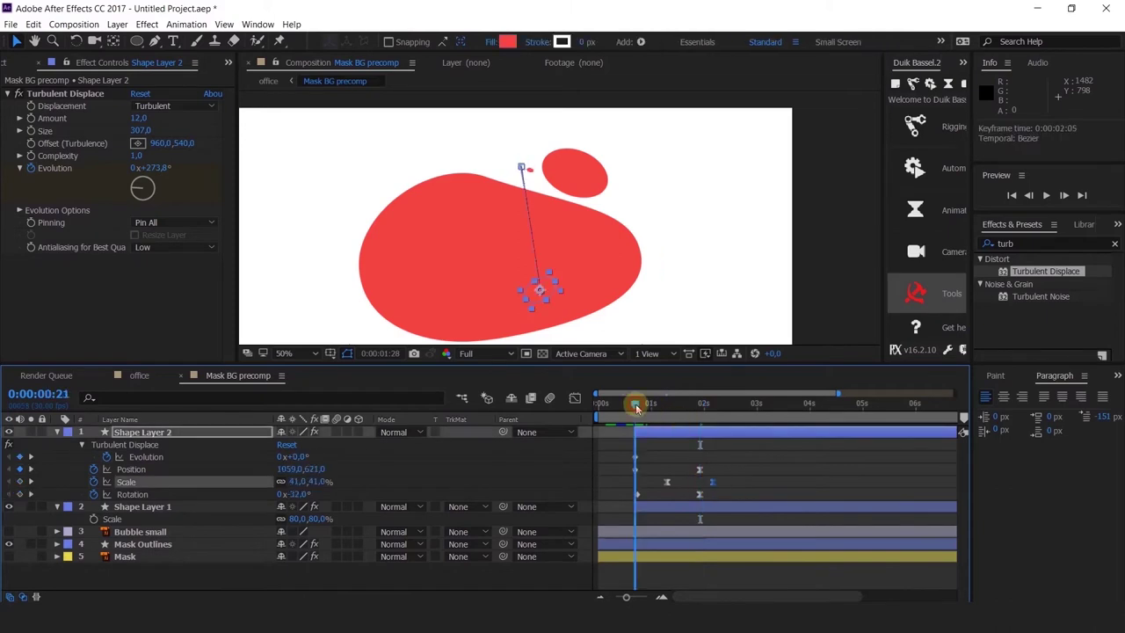
key(space)
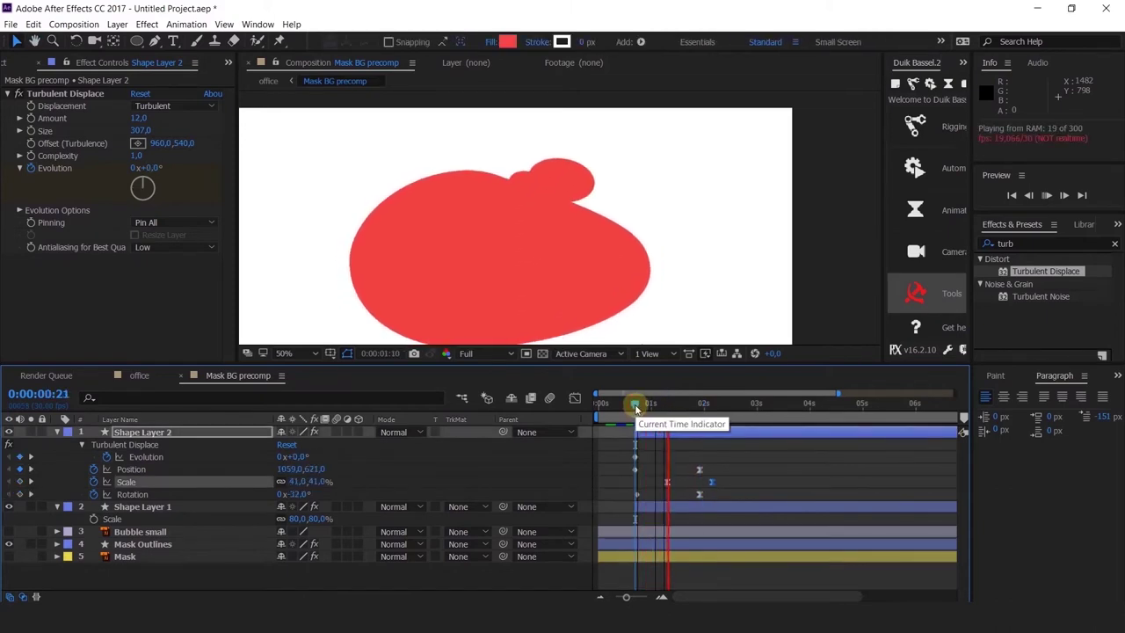
Duplicate Shape Layer 2, move the copy's path start to 1231, 481 and its end to 1413, 343, and play it back.
drag(635, 406, 687, 429)
click(687, 430)
key(ctrl+d)
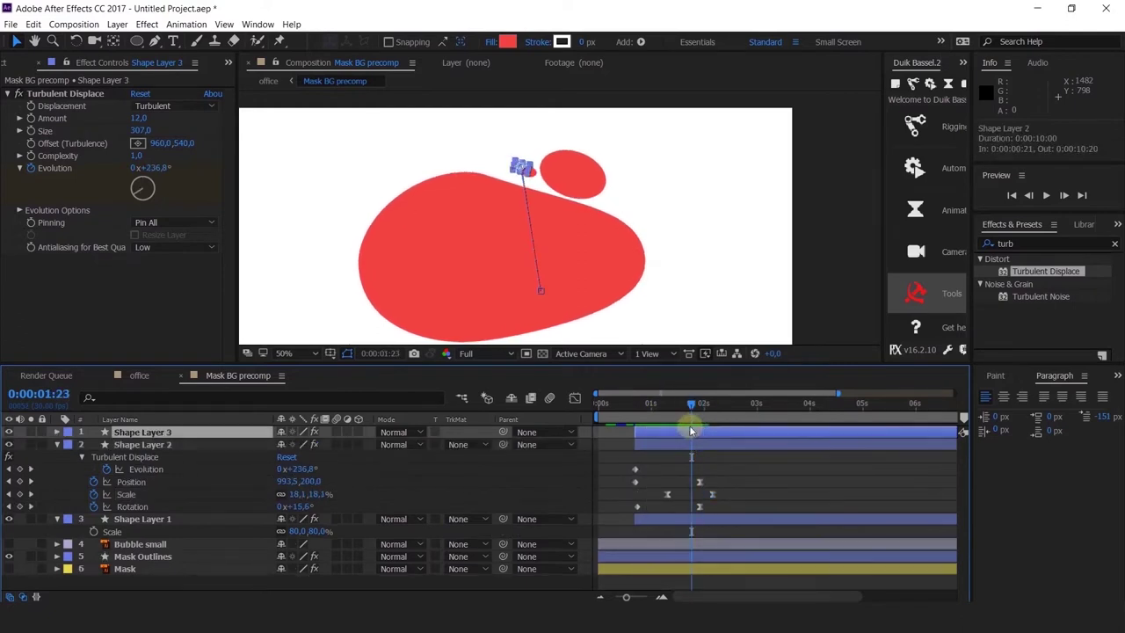
key(p)
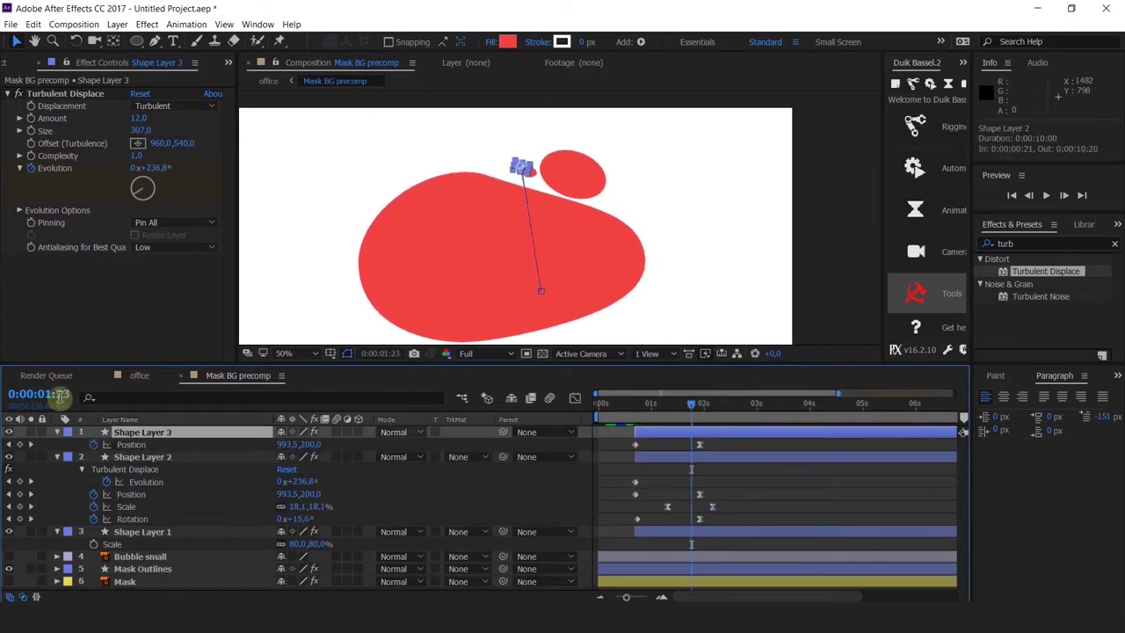
click(30, 445)
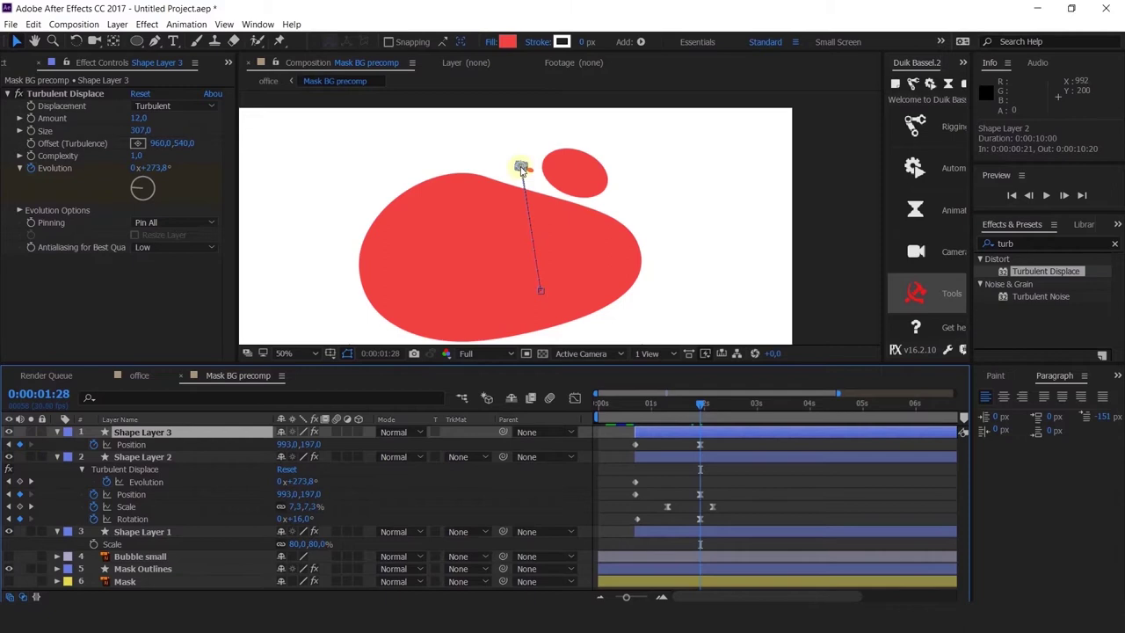
drag(521, 168, 644, 209)
drag(540, 290, 591, 249)
click(634, 400)
key(space)
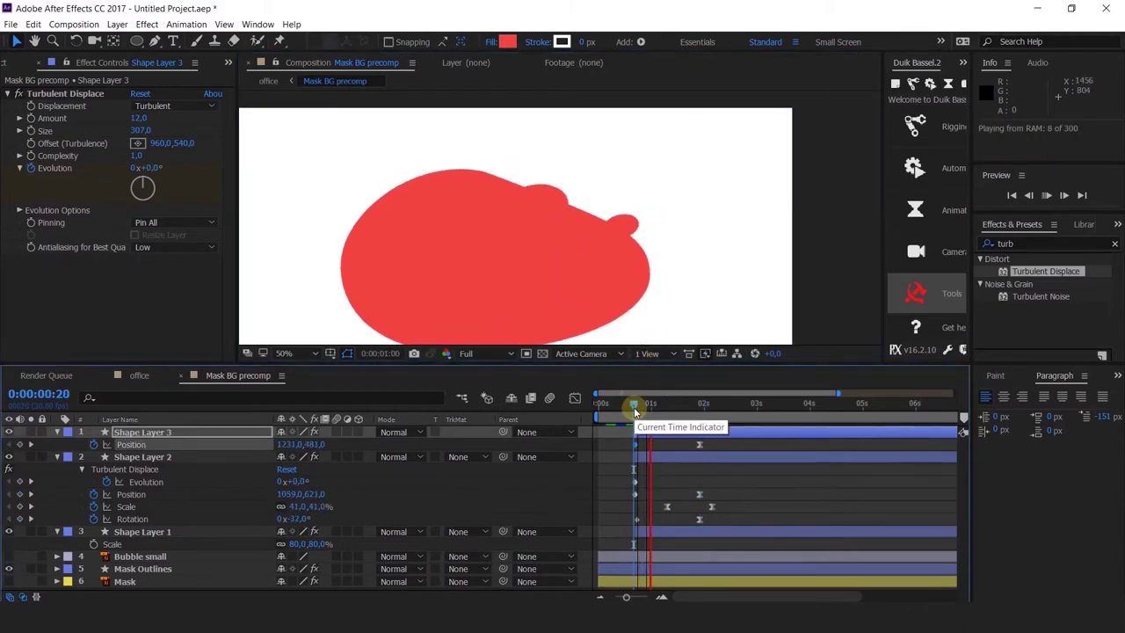
Set Shape Layer 3's first Scale keyframe at 0:00:01:09 to 66%.
drag(634, 411, 671, 425)
key(ctrl+v)
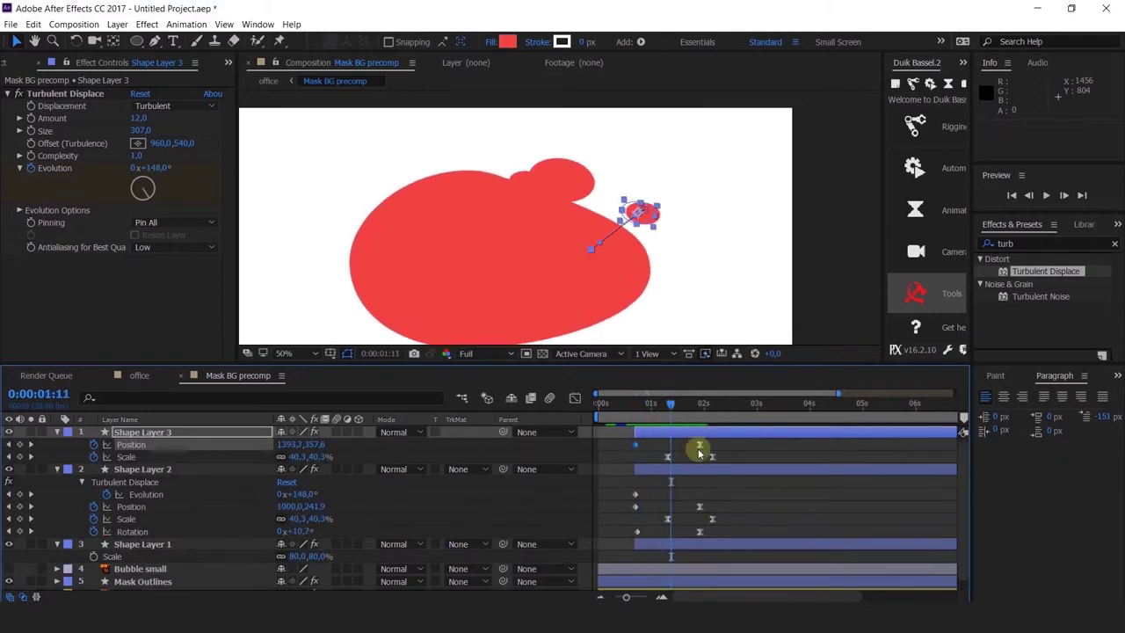
click(9, 456)
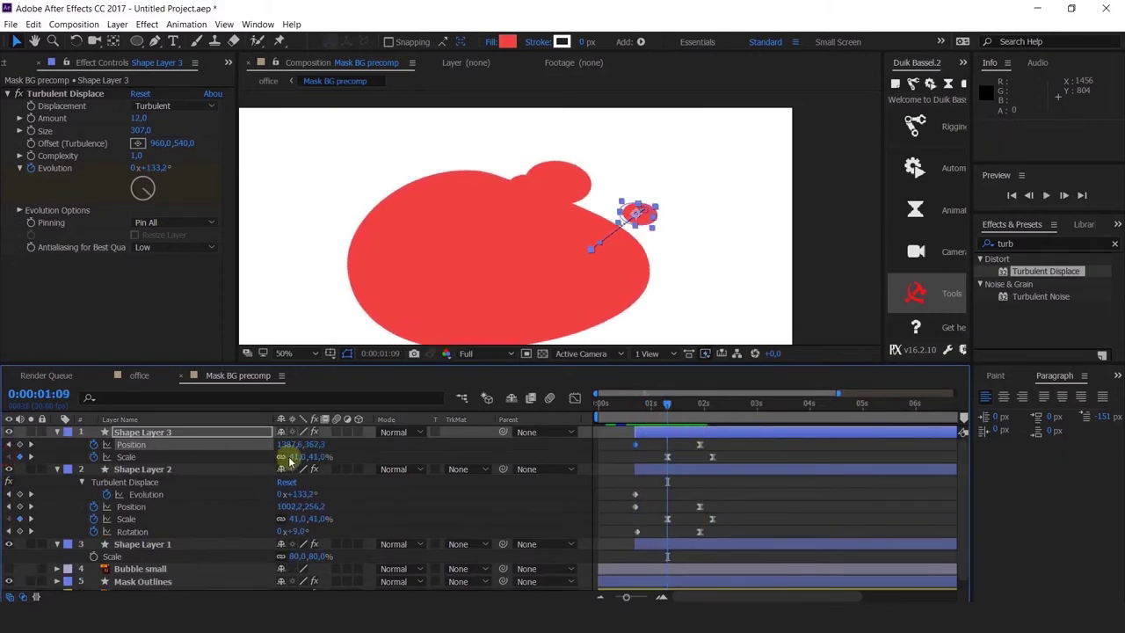
drag(292, 456, 309, 457)
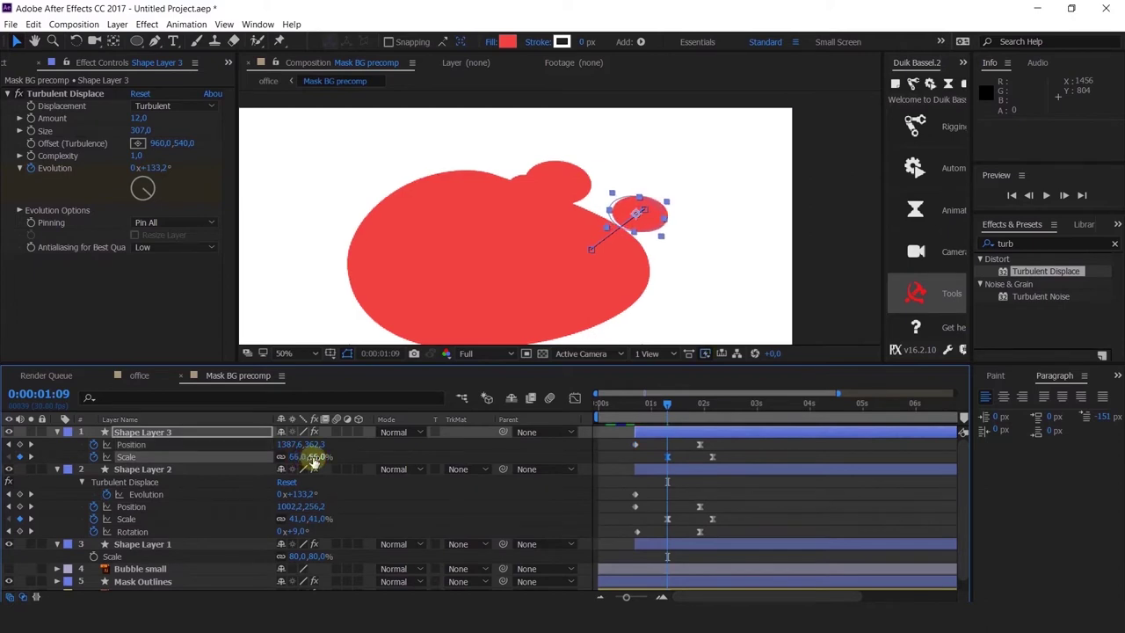
Set Shape Layer 3's Rotation keyframes to 126° at 0:00:00:22 and 133° at 0:00:01:28, and play back the motion.
key(shift+r)
click(8, 468)
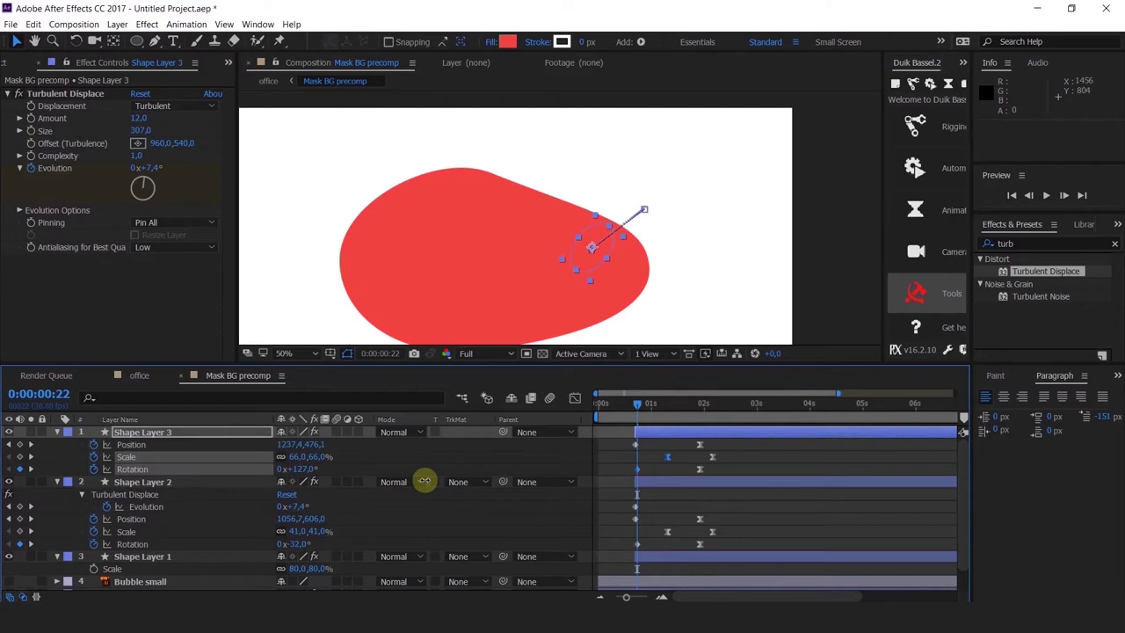
drag(424, 481, 423, 481)
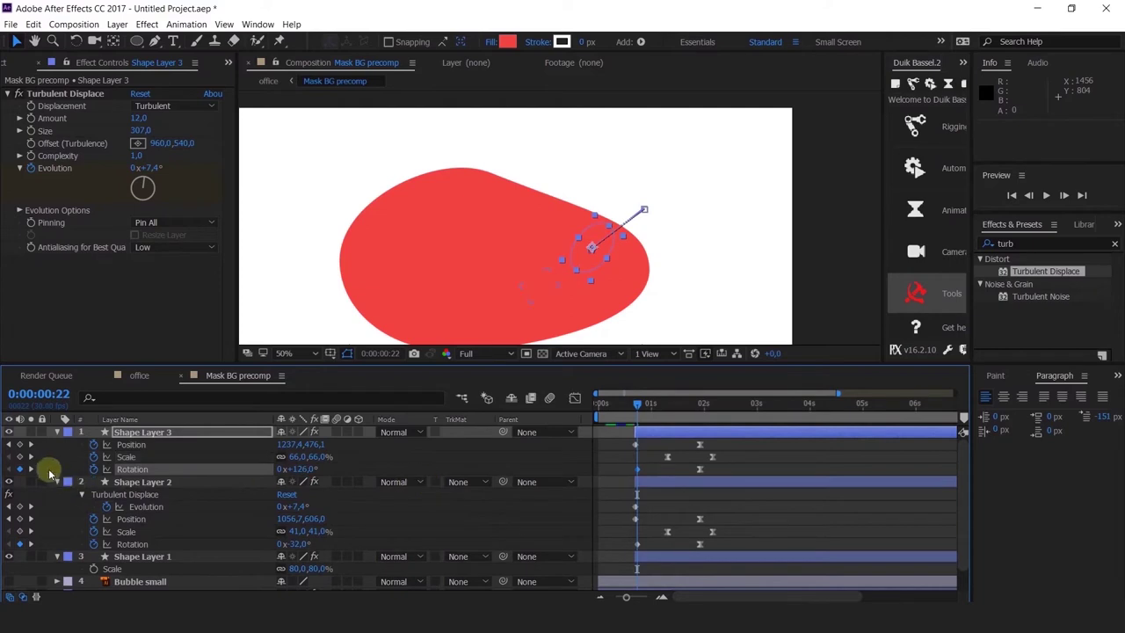
click(31, 470)
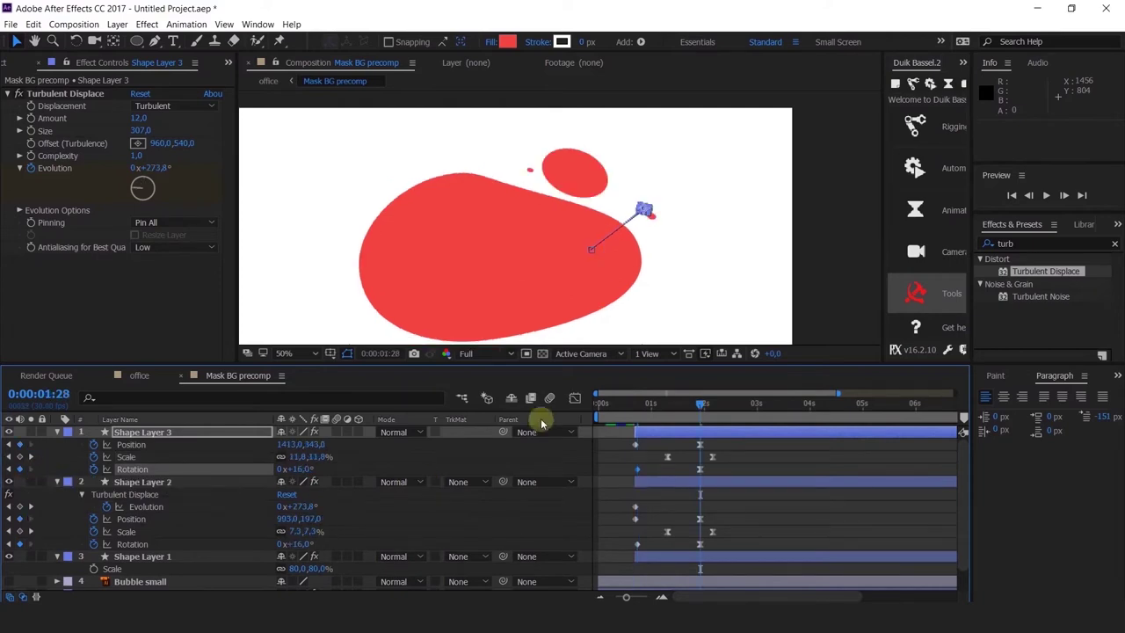
drag(299, 470, 365, 456)
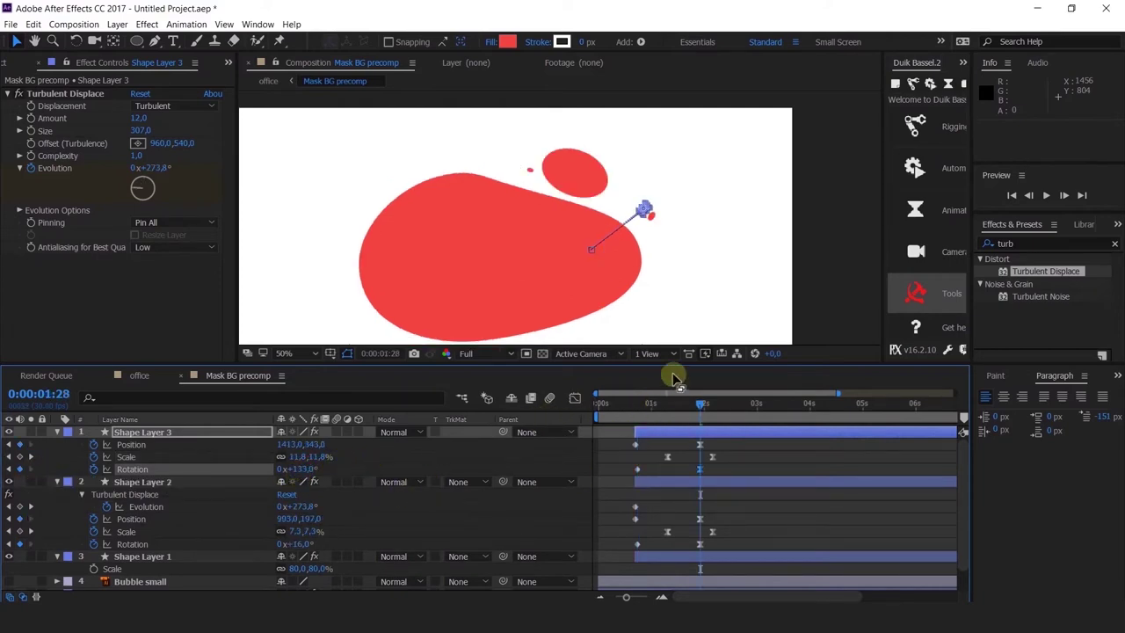
click(632, 408)
key(space)
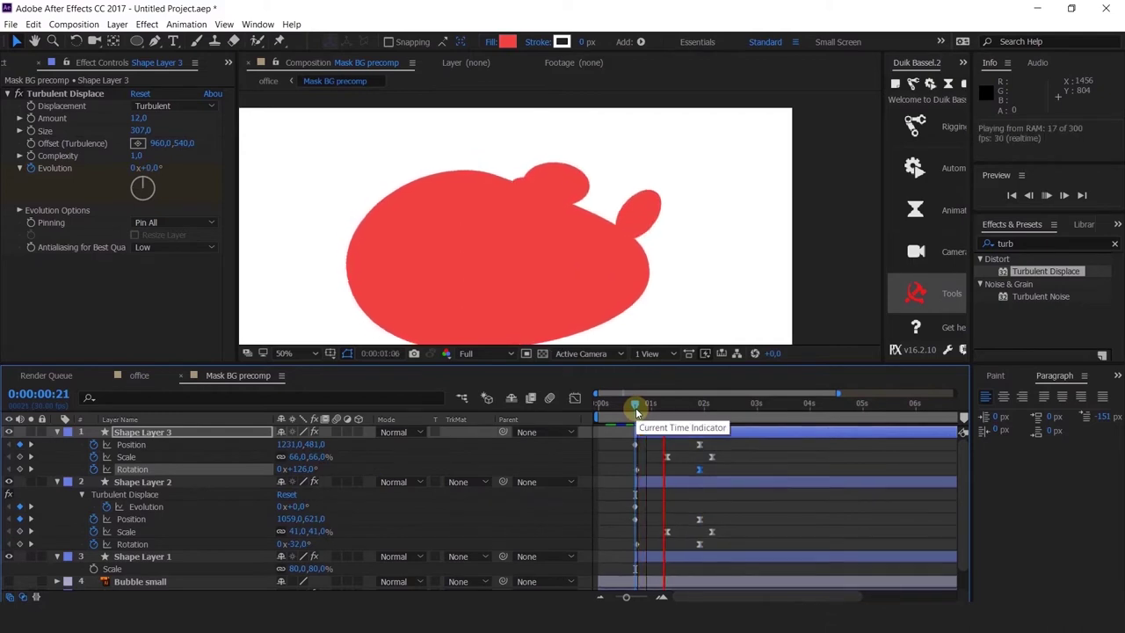
Make Shape Layer 3's ellipse a circle by setting its Ellipse Path size to 200 by 200.
drag(636, 409, 673, 422)
click(57, 432)
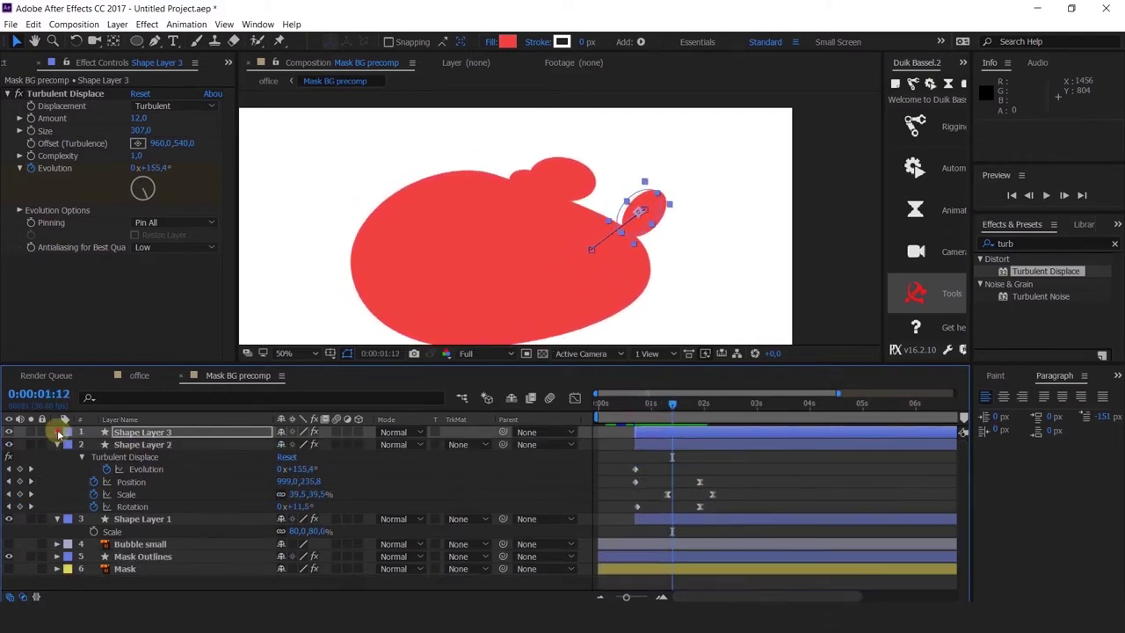
click(57, 432)
click(70, 444)
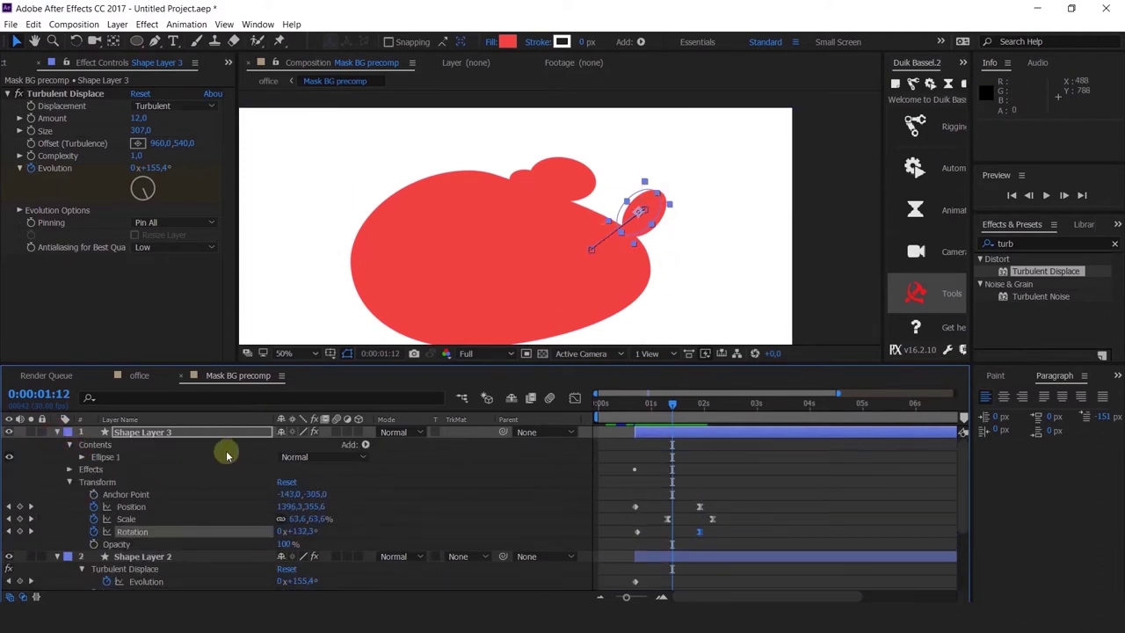
click(82, 457)
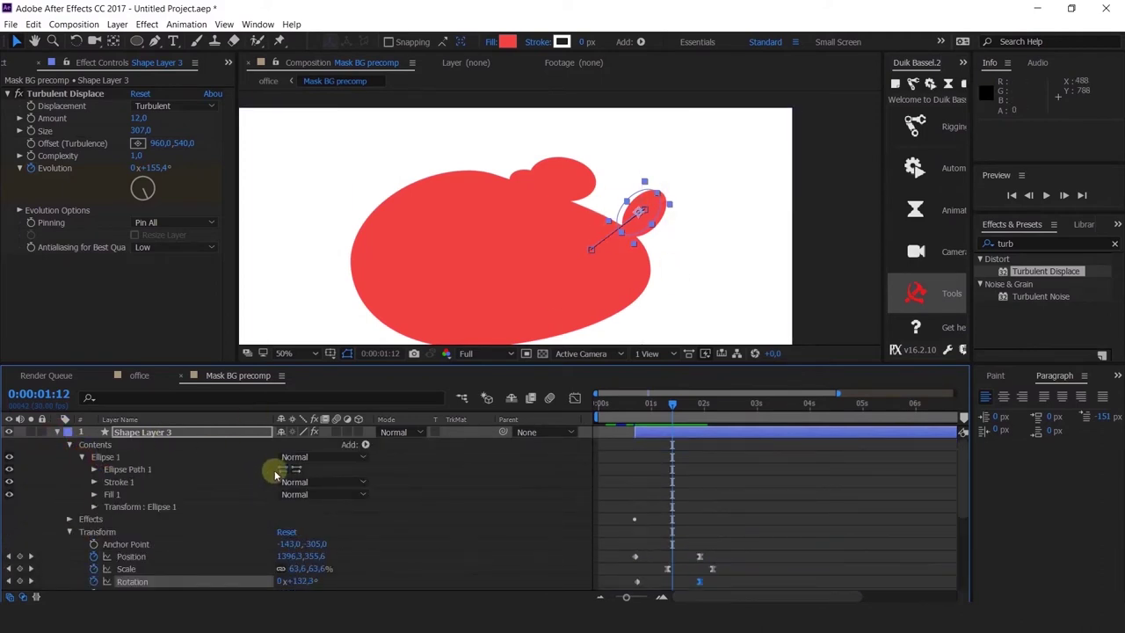
click(94, 470)
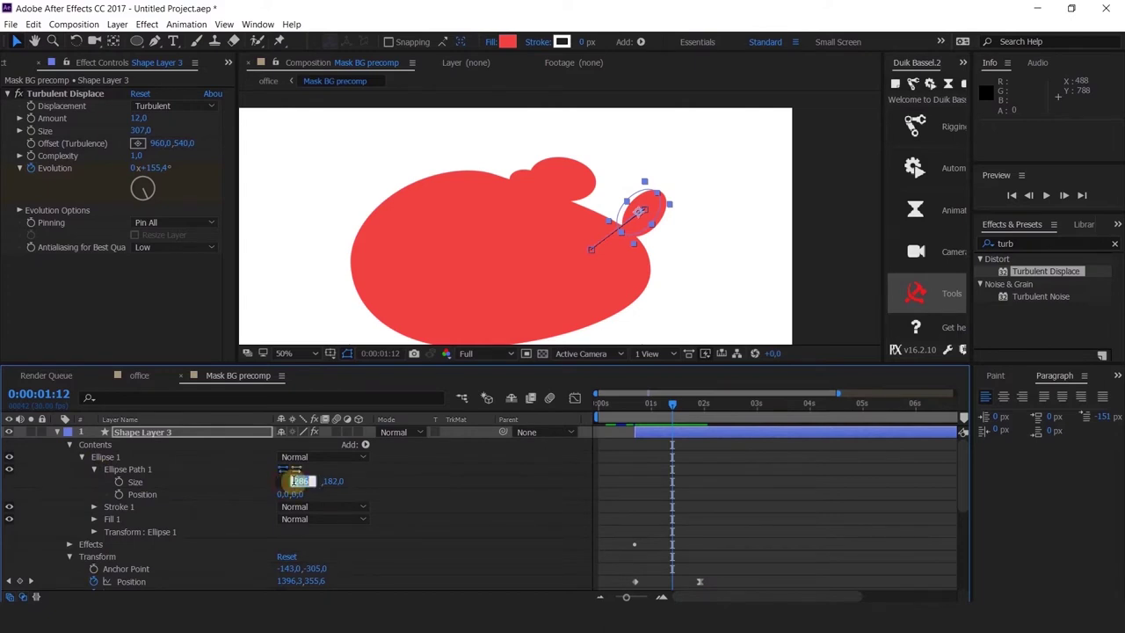
click(334, 481)
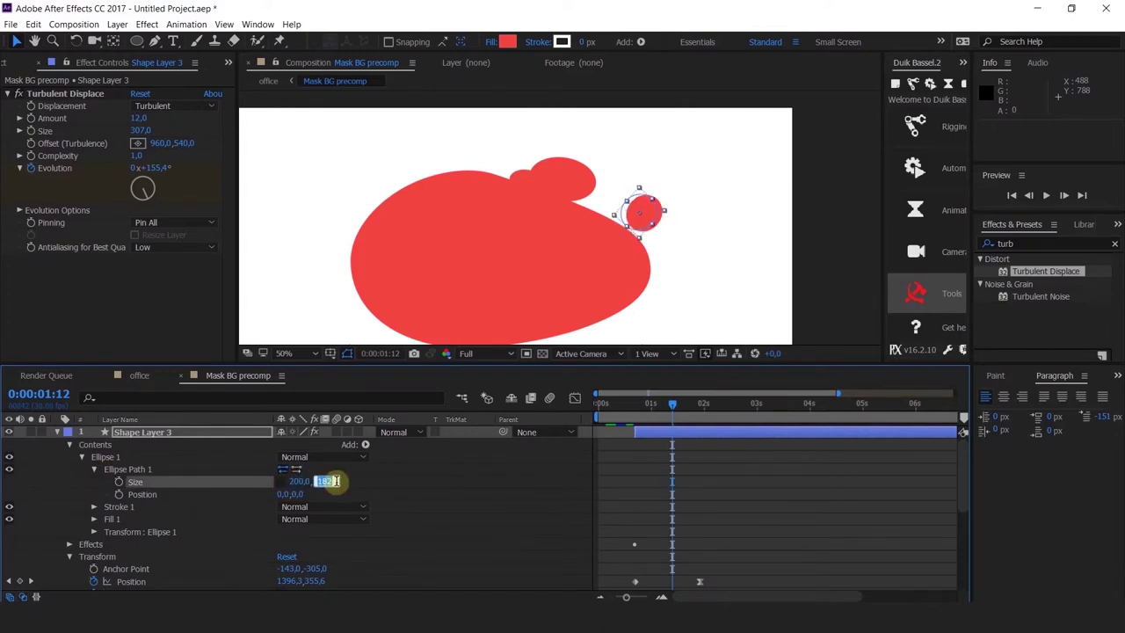
click(427, 494)
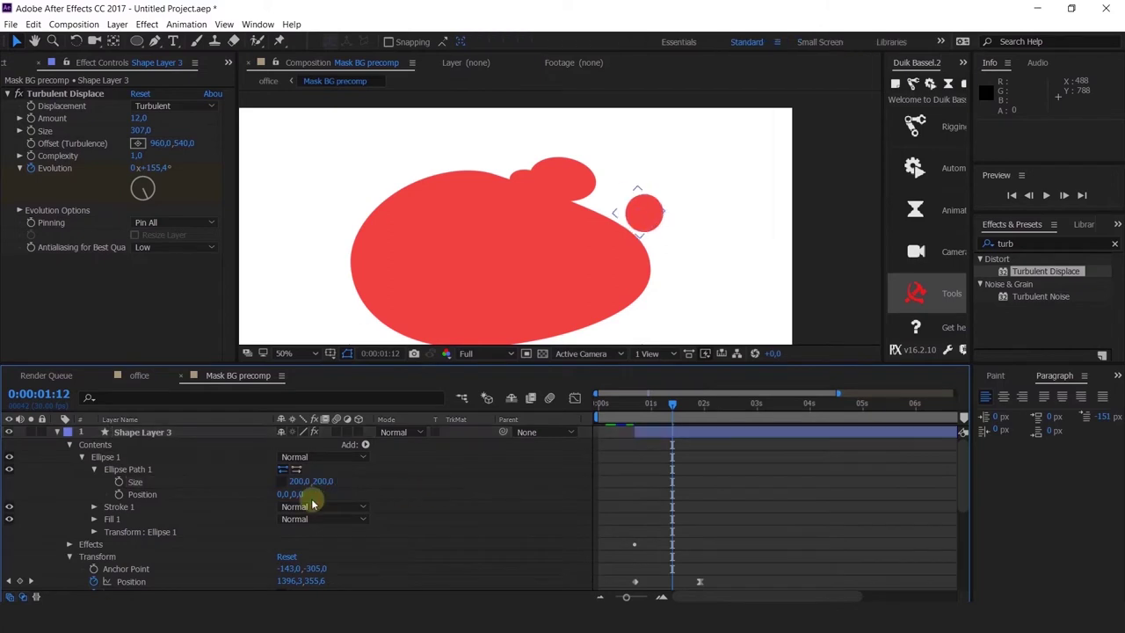
Remove the Rotation keyframes from Shape Layer 3 and play back the animation.
click(132, 431)
key(u)
click(128, 445)
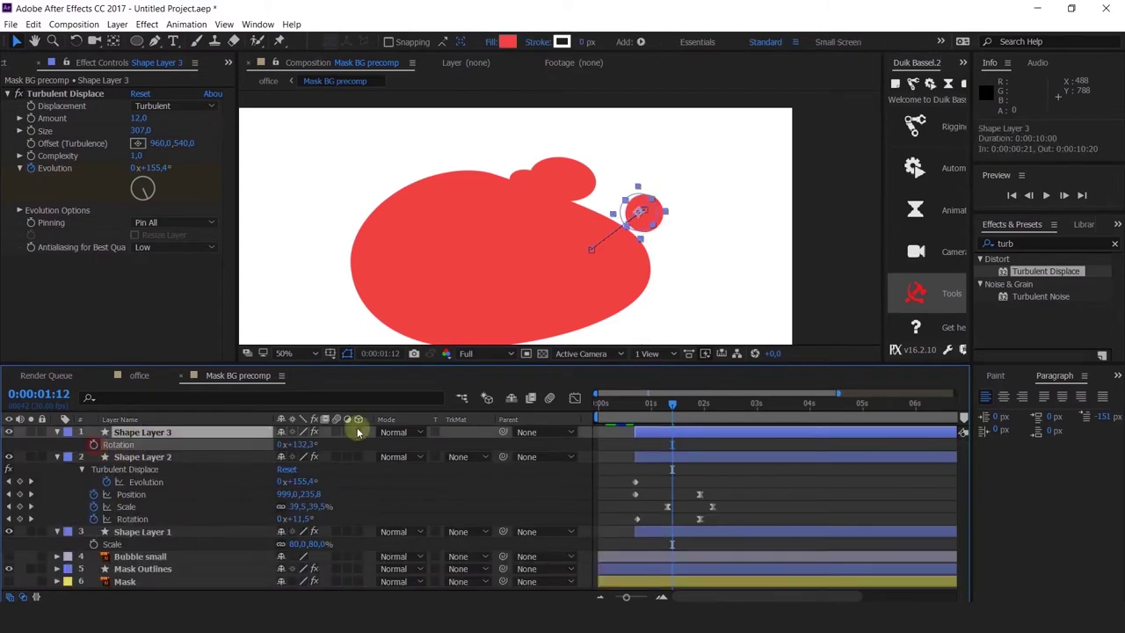
click(638, 406)
key(space)
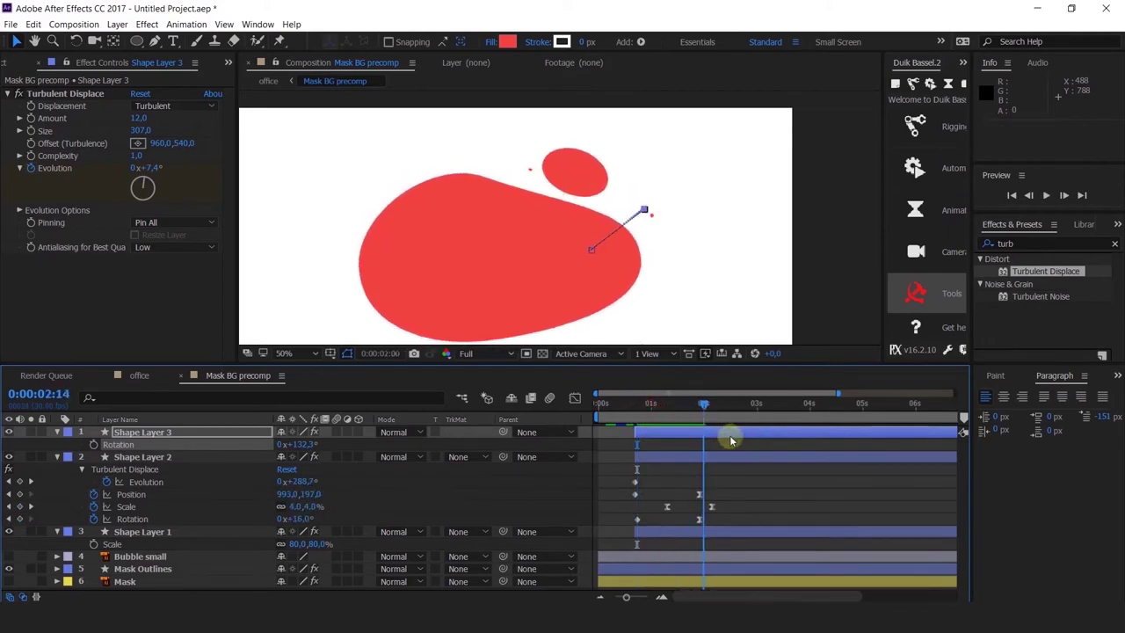
Set Shape Layer 2's Ellipse Path size to 200 by 200 and review the bubbles' motion.
click(695, 456)
drag(719, 412, 681, 409)
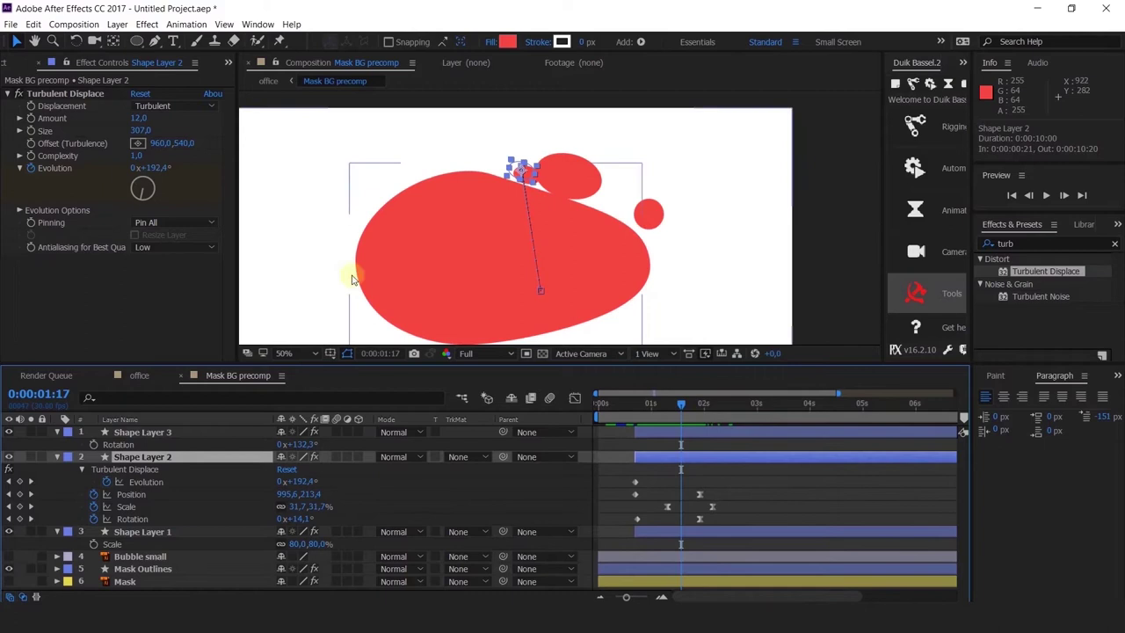
click(57, 456)
click(57, 456)
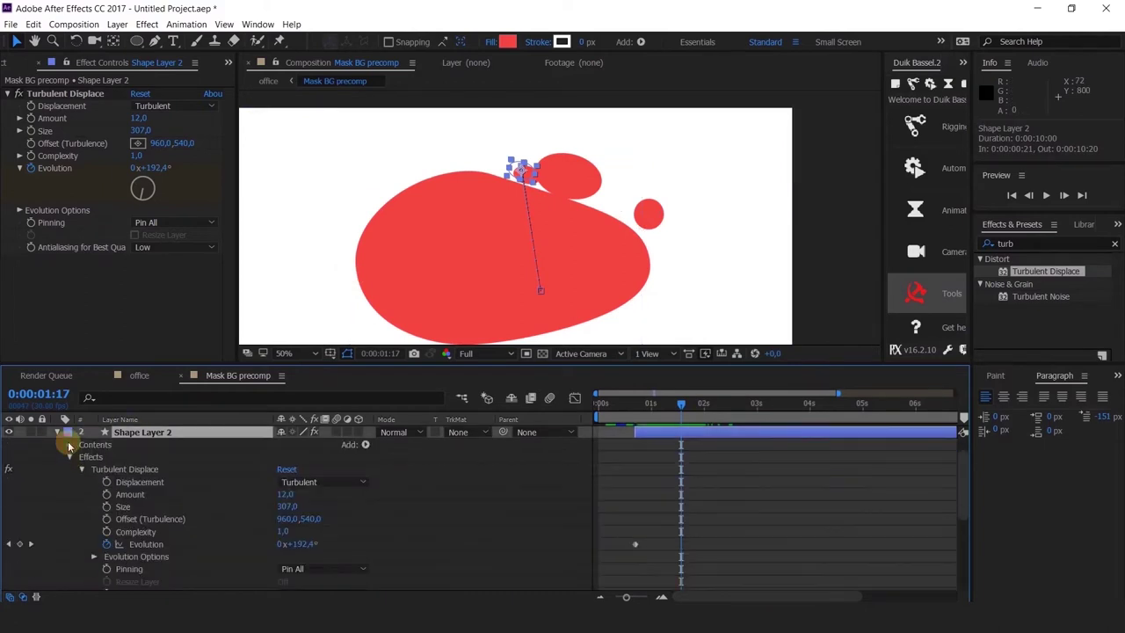
click(69, 445)
click(81, 457)
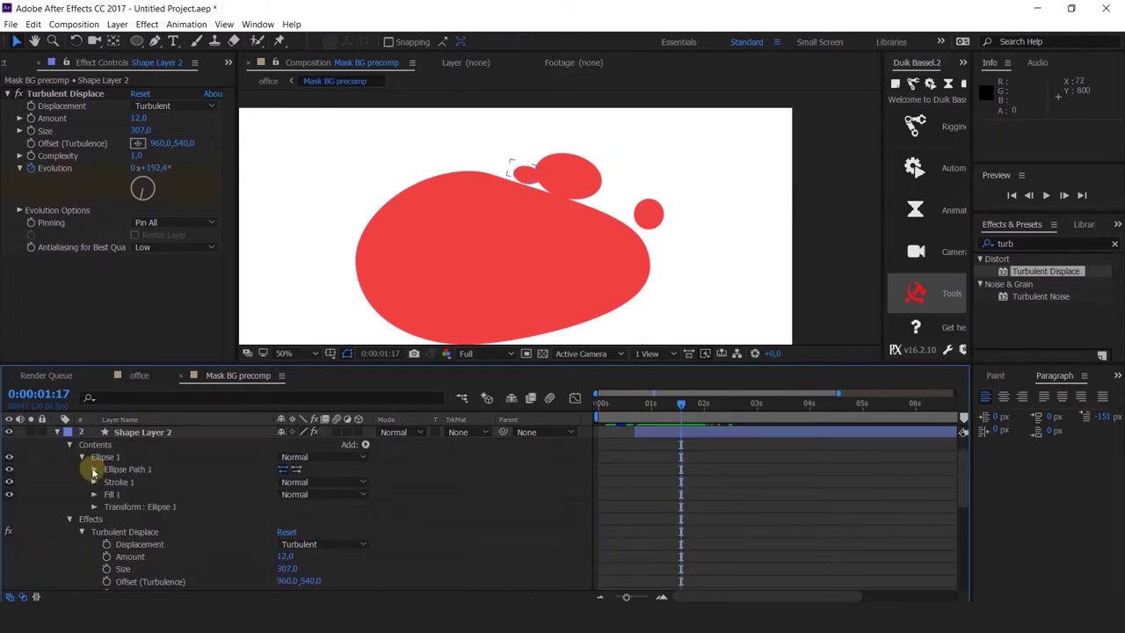
click(94, 469)
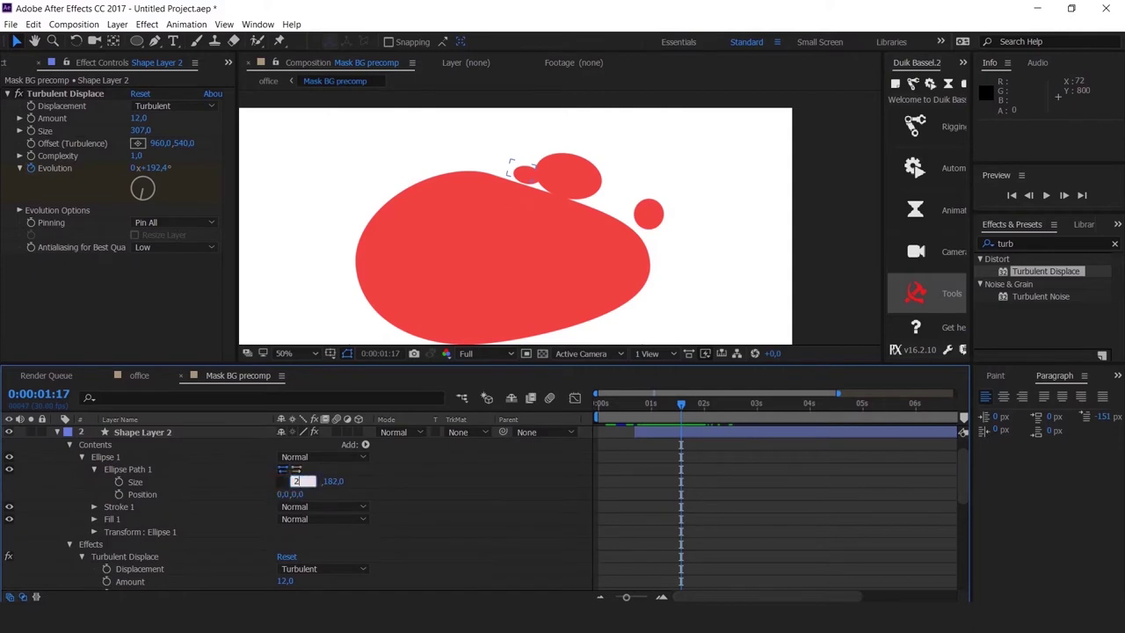
click(324, 480)
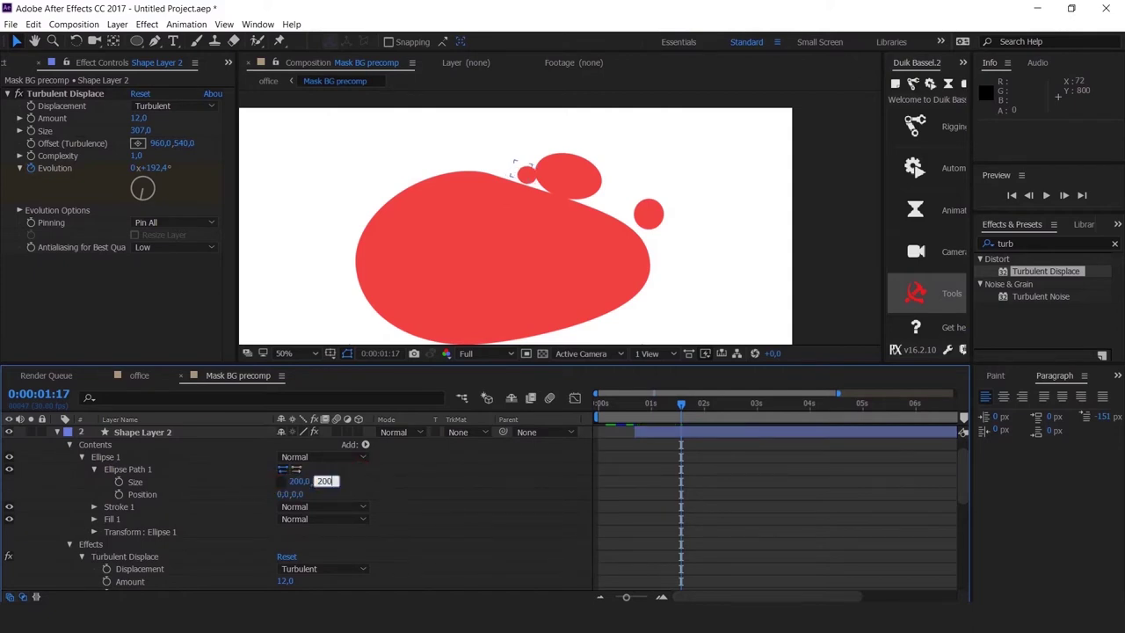
click(449, 492)
key(space)
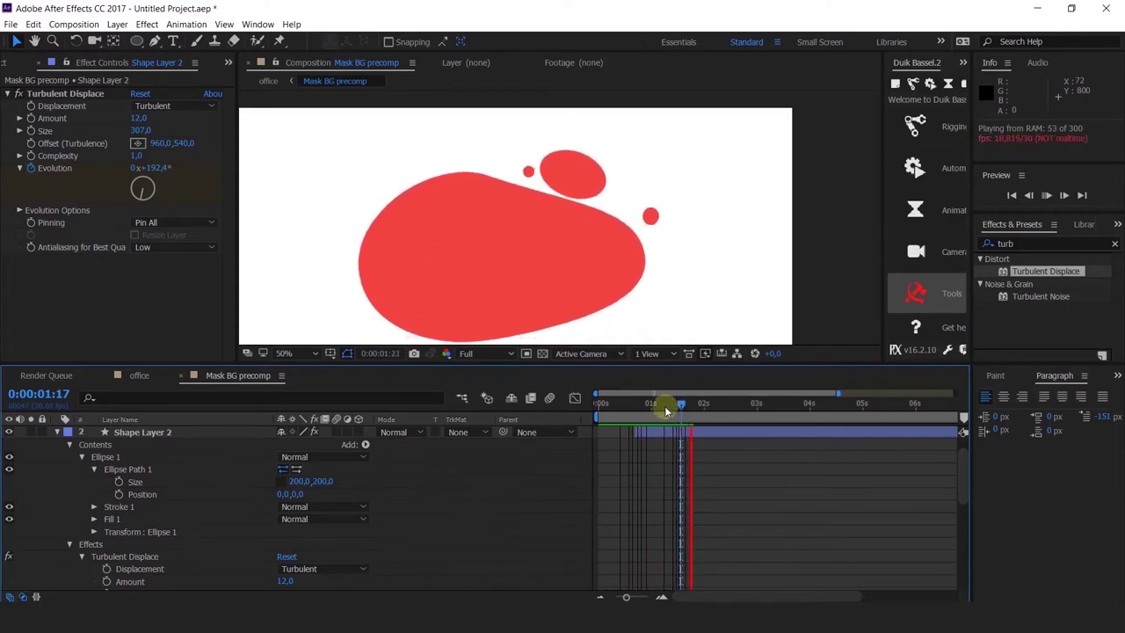
mouse_move(666, 411)
mouse_down()
mouse_move(641, 406)
mouse_move(660, 410)
mouse_up()
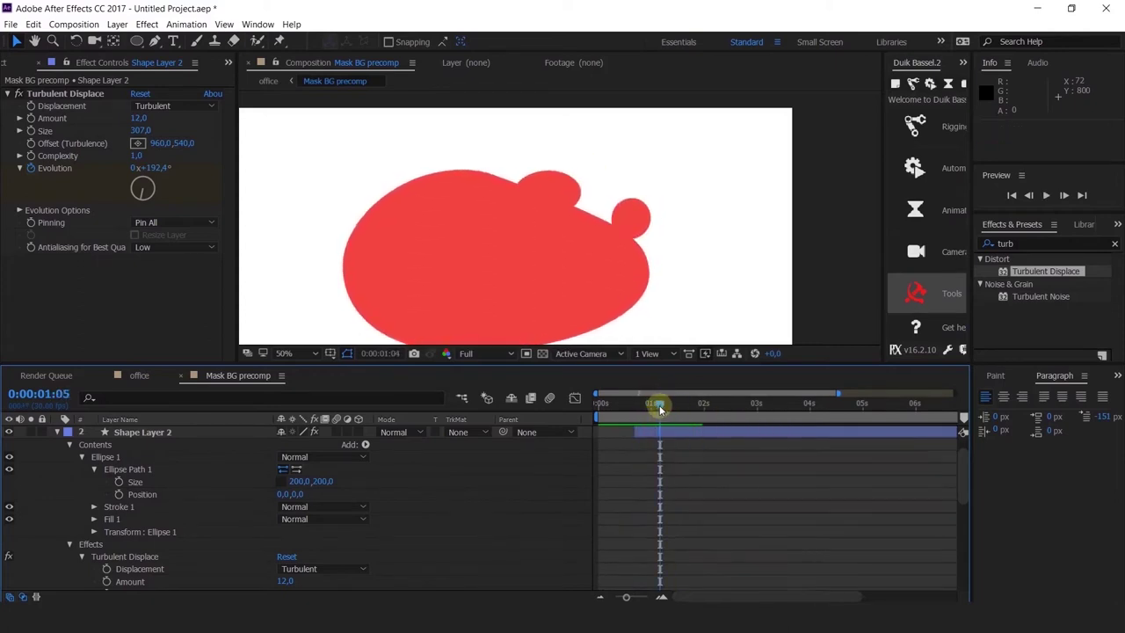
Return to the office composition, find the Fast Blur effect, and apply it to Mask BG precomp.
scroll(128, 459, up, 1)
click(138, 430)
click(140, 376)
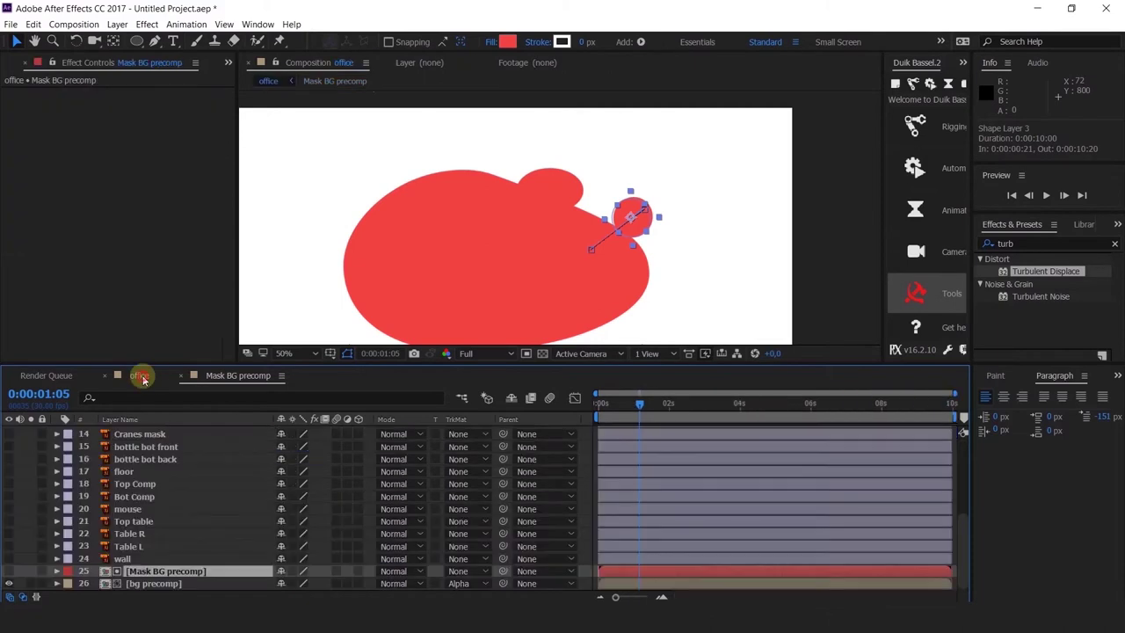
drag(719, 215, 658, 209)
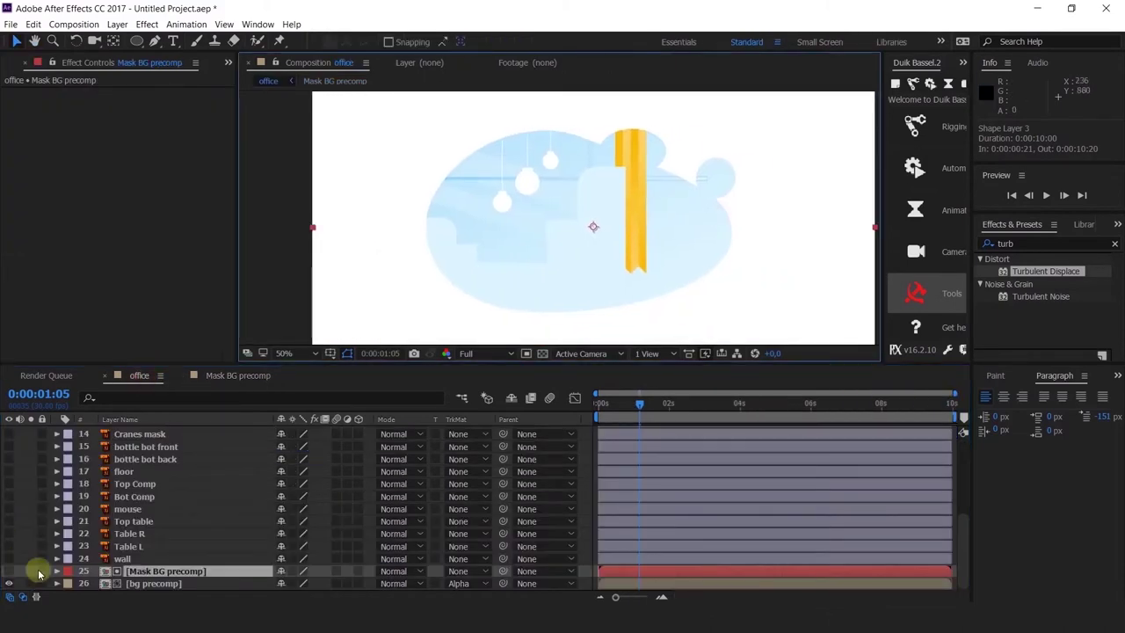
click(1030, 243)
text(fast)
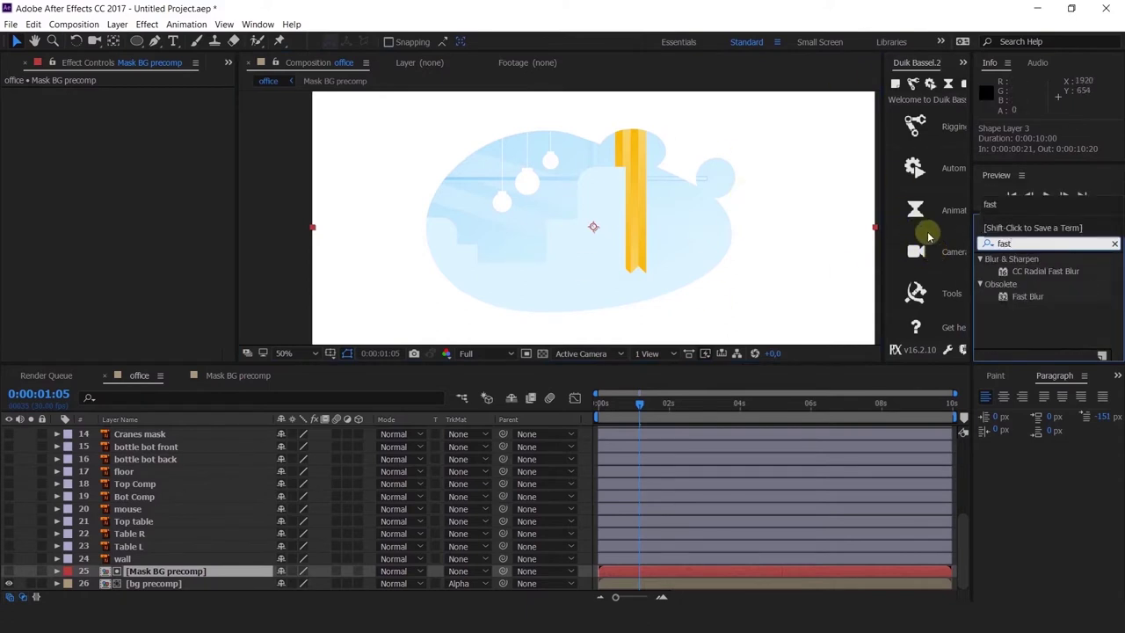
click(1033, 296)
double_click(1033, 297)
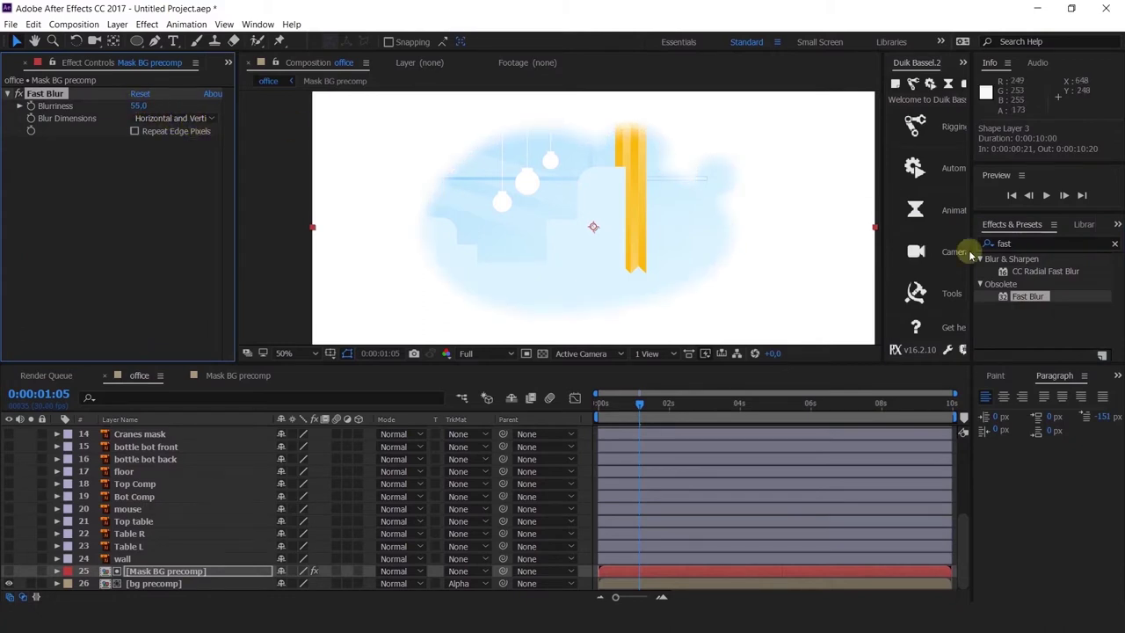
Find the Curves effect and apply it to Mask BG precomp.
click(1047, 244)
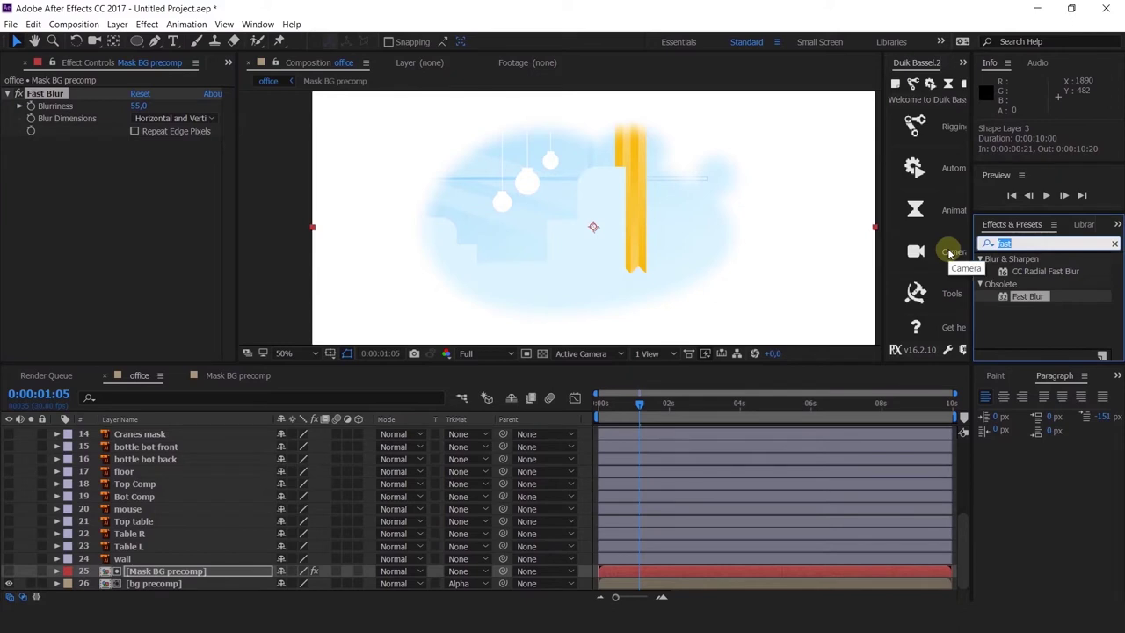
text(curve)
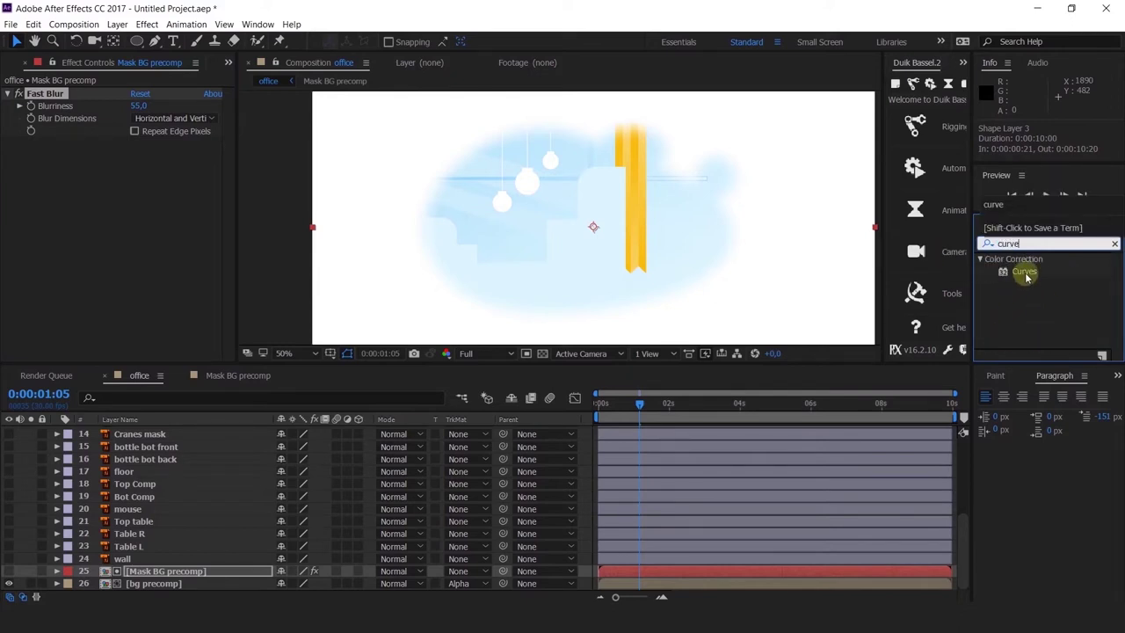
double_click(1024, 272)
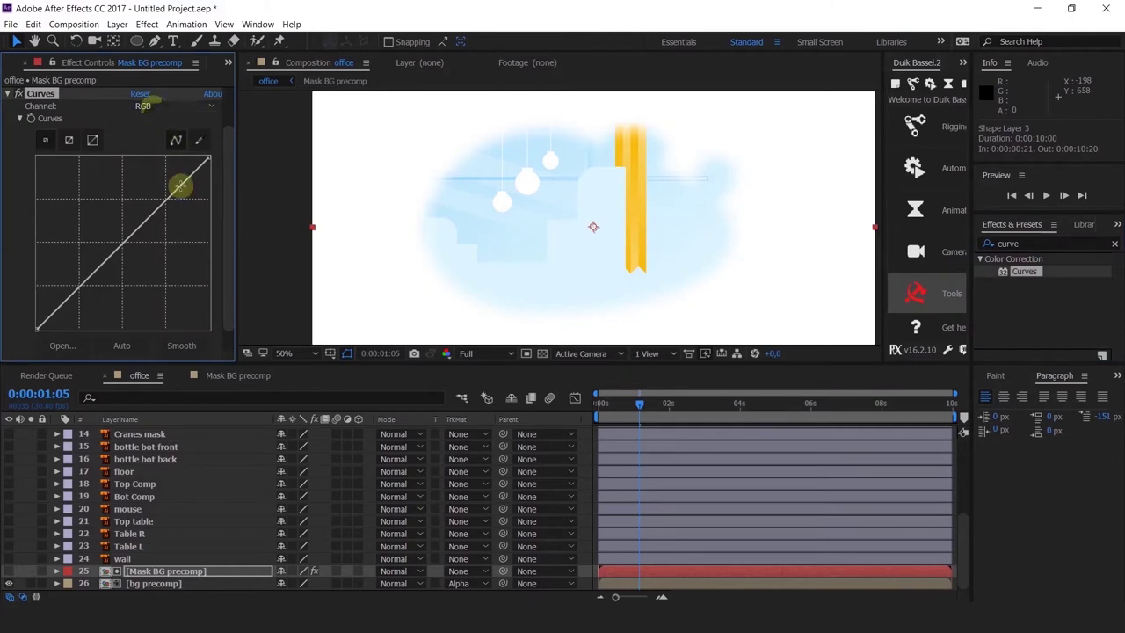
Set the Curves channel to Alpha and pull the curve's endpoints toward the middle to sharpen the mask's blurred edge.
click(175, 105)
click(160, 176)
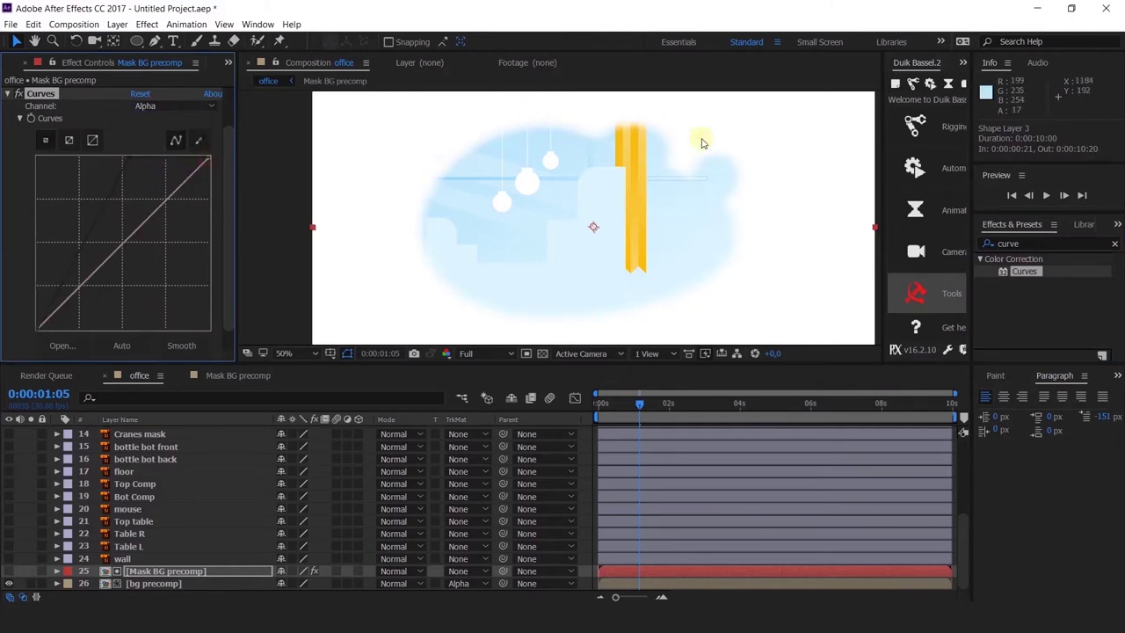
drag(45, 331, 119, 340)
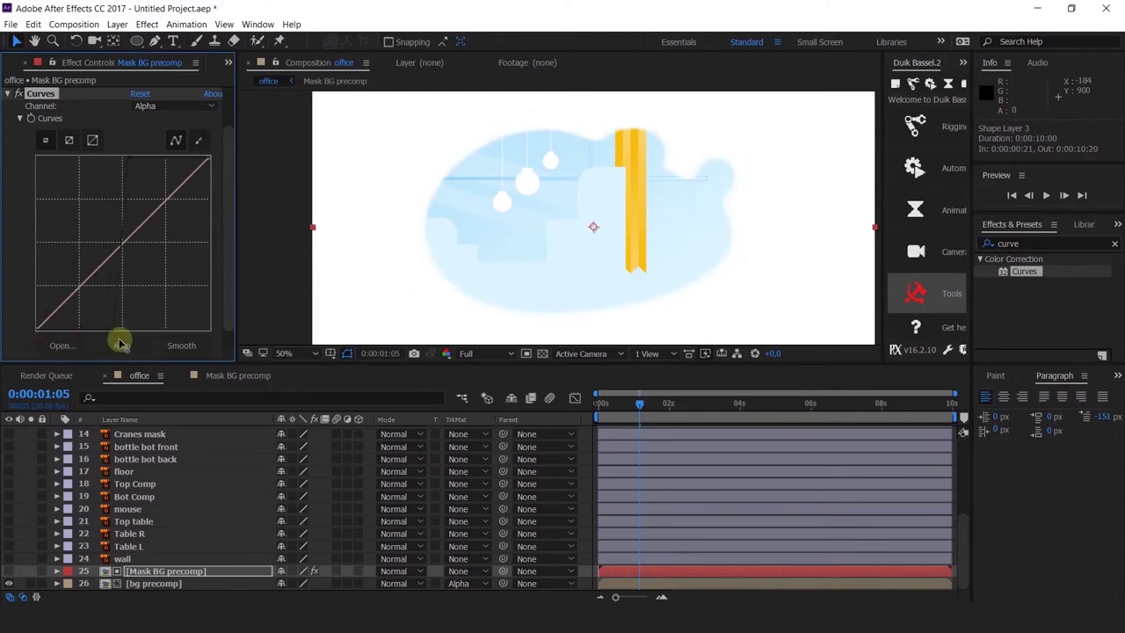
scroll(409, 201, up, 6)
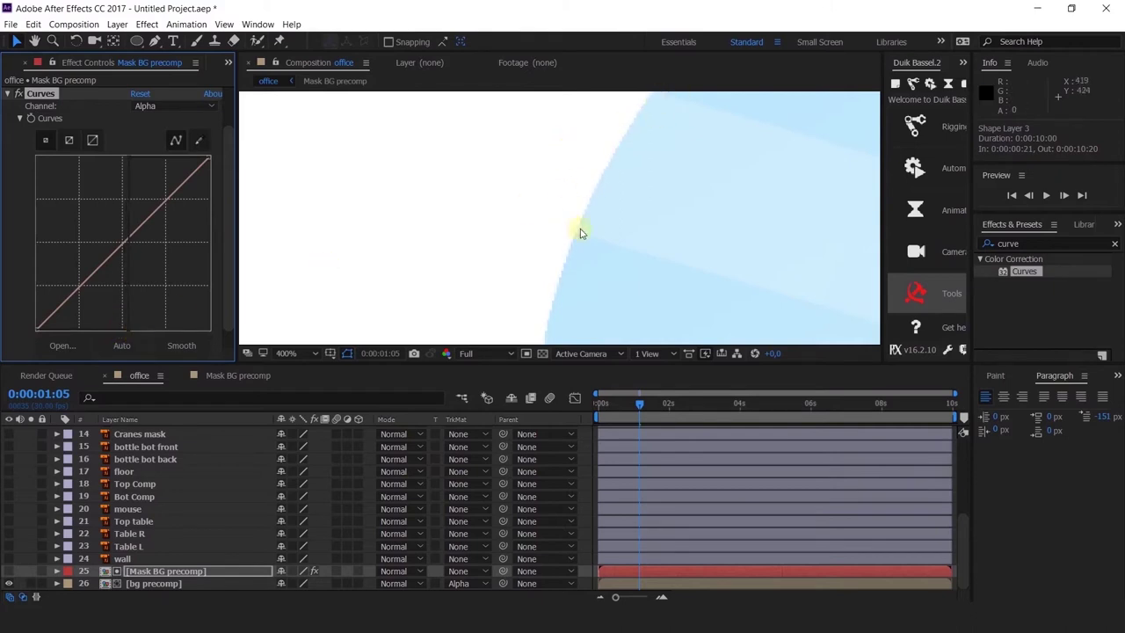
click(122, 337)
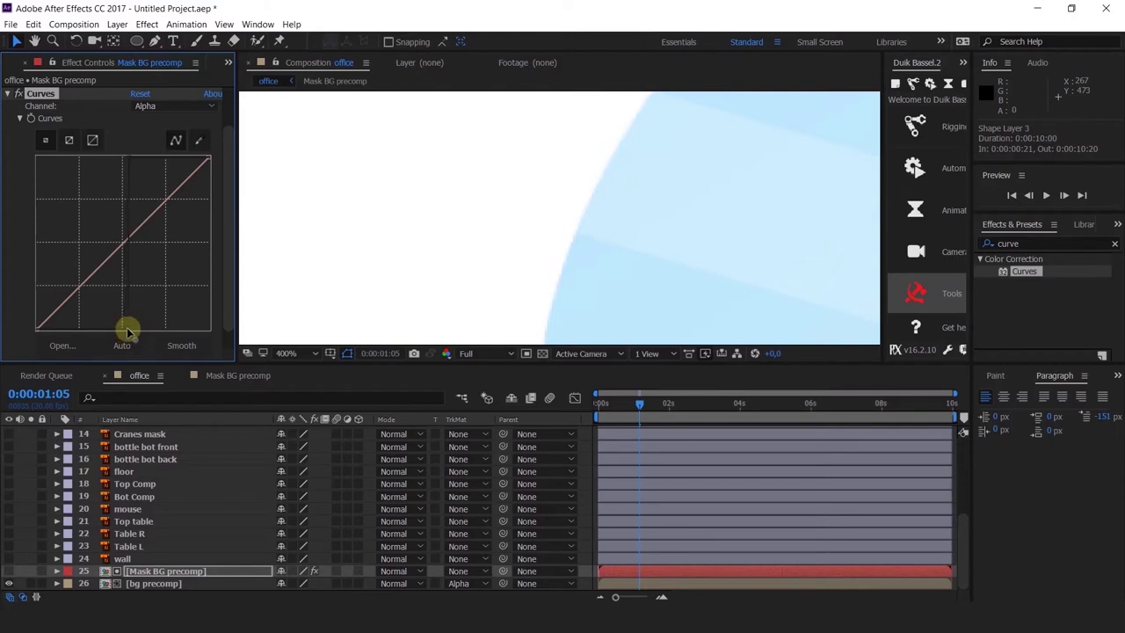
Play back the office composition from the start and check how the bubbles merge and split around 0:00:01:19.
scroll(579, 226, down, 3)
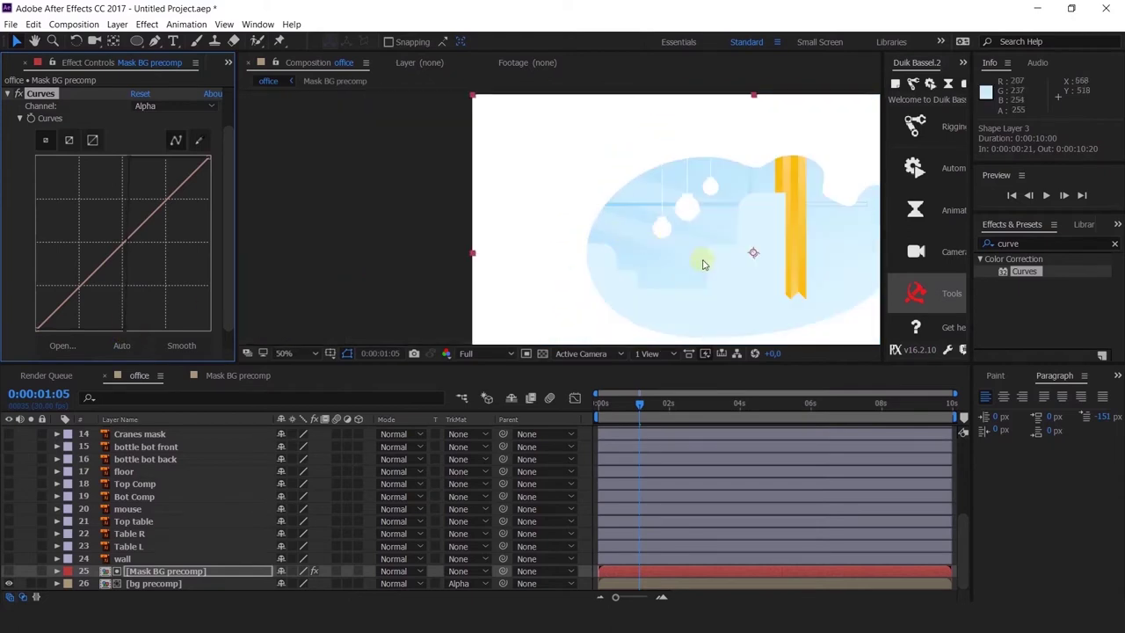
key(space)
drag(695, 226, 604, 218)
click(595, 405)
key(space)
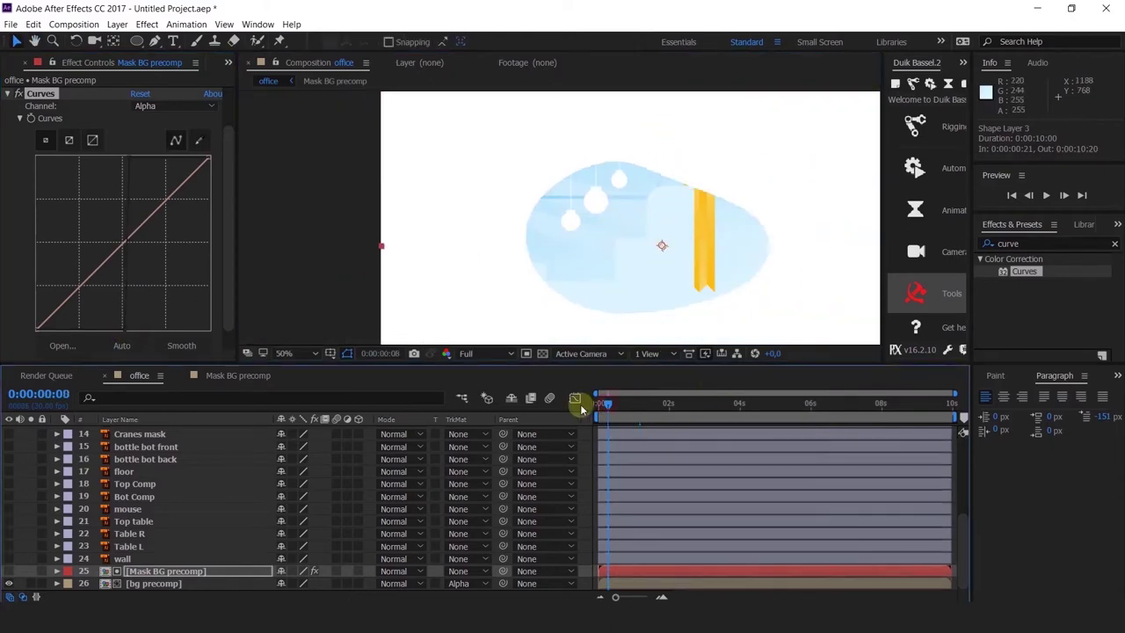
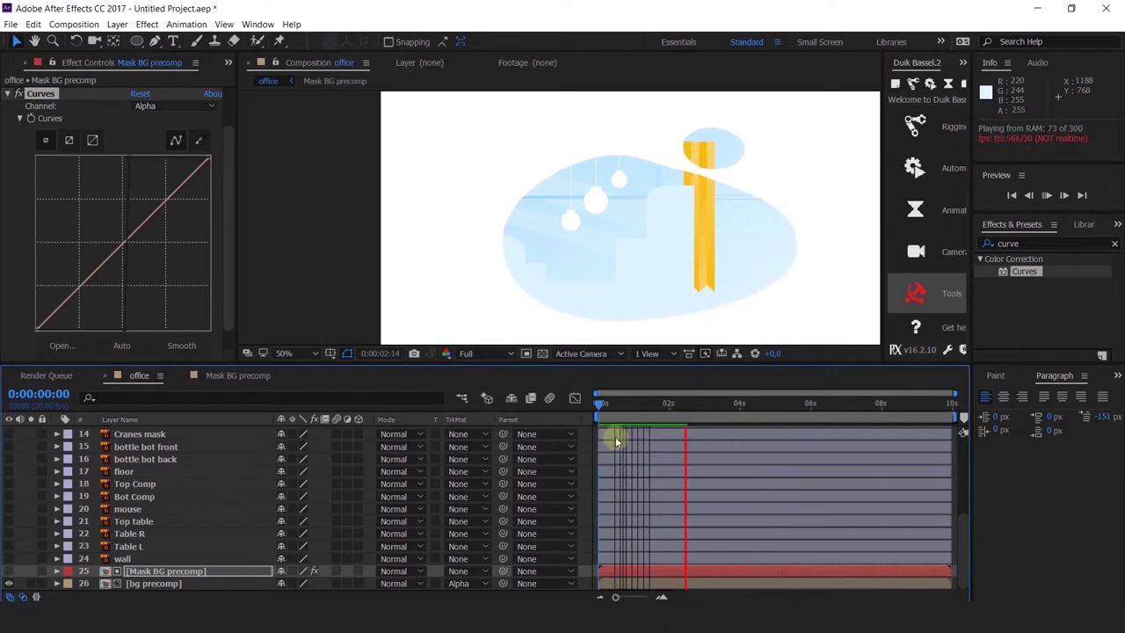
key(space)
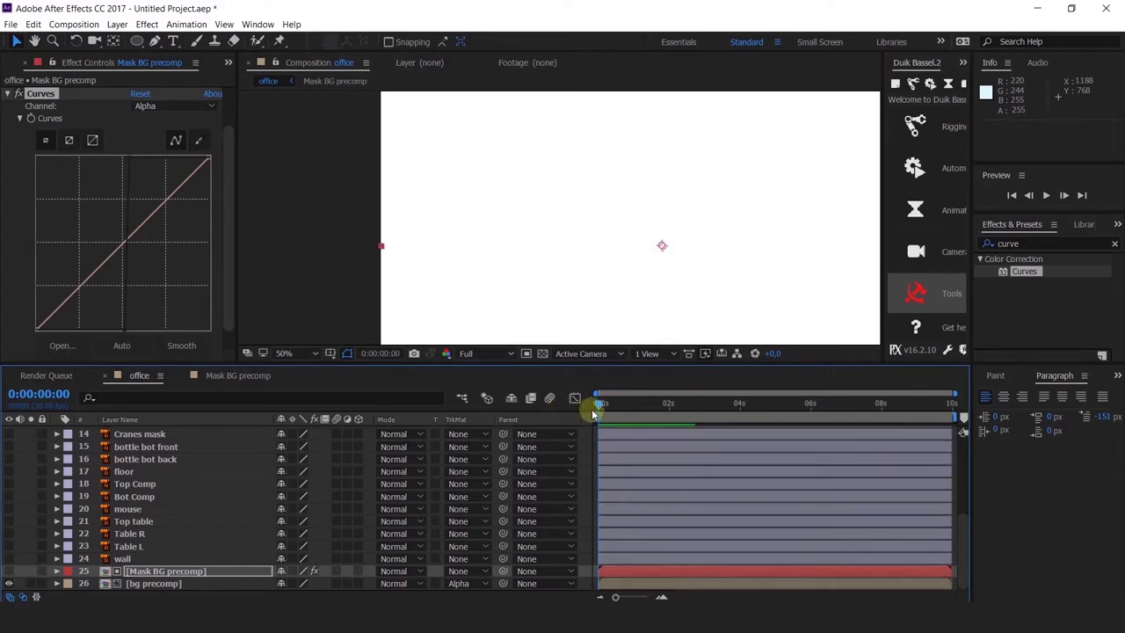
key(space)
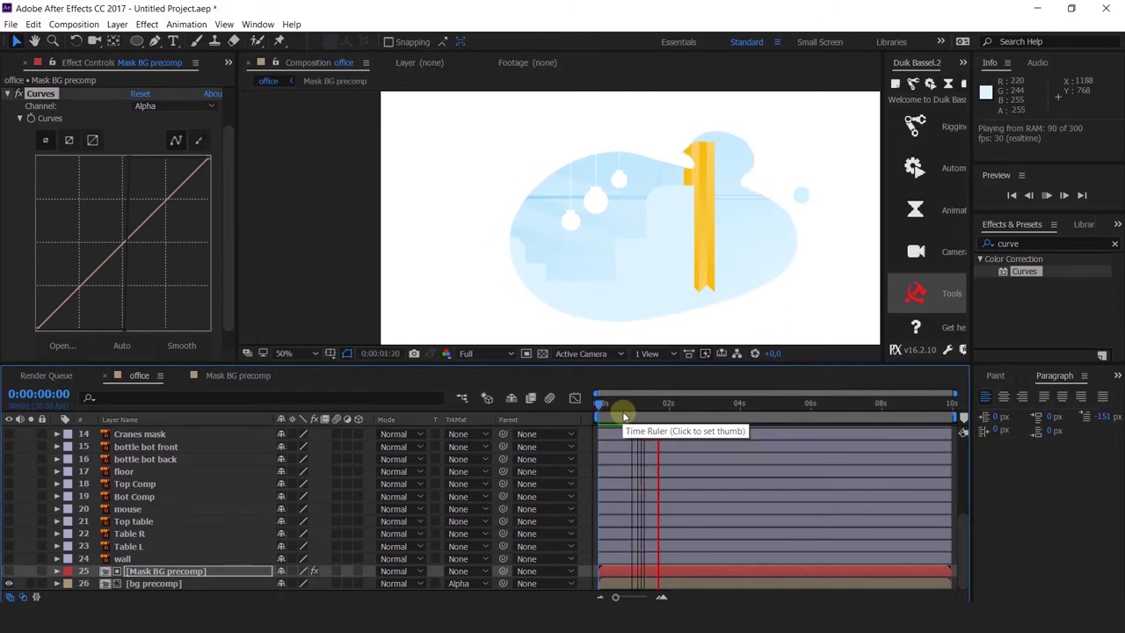
drag(633, 415, 655, 419)
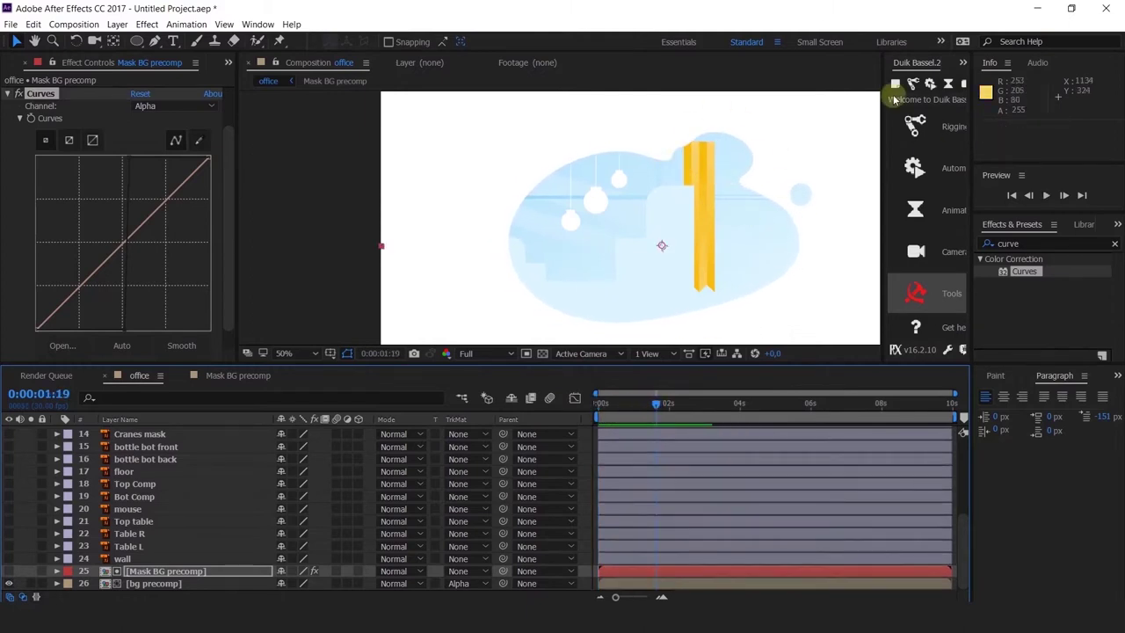
Open a second Composition viewer beside the locked office viewer and undo the last effect value change.
click(223, 379)
click(143, 375)
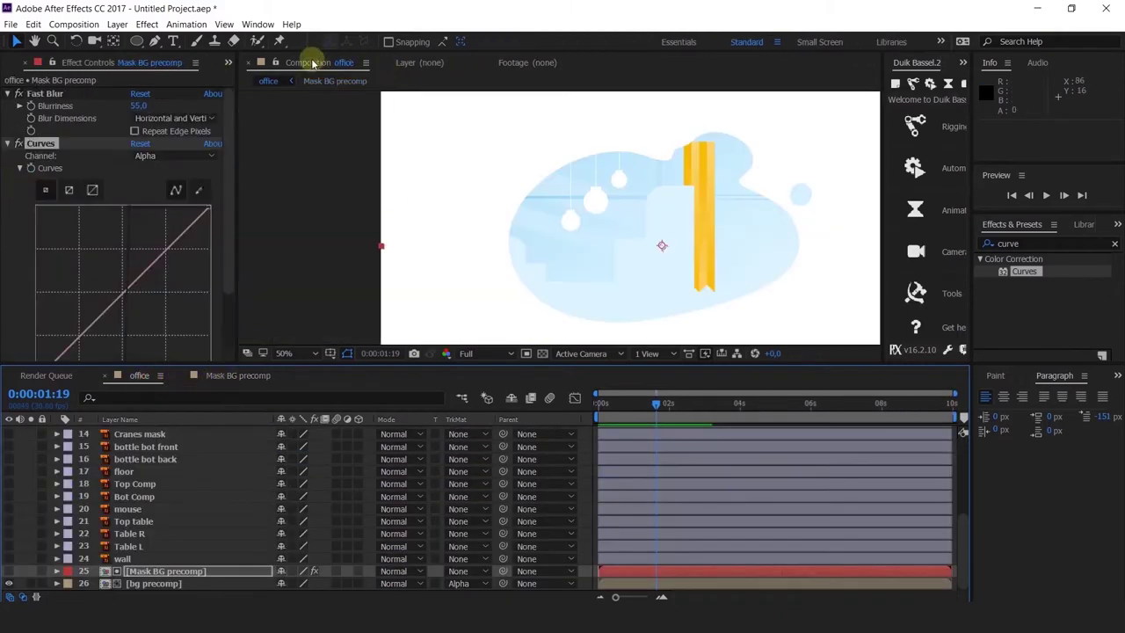
click(310, 74)
key(ctrl+alt+shift+n)
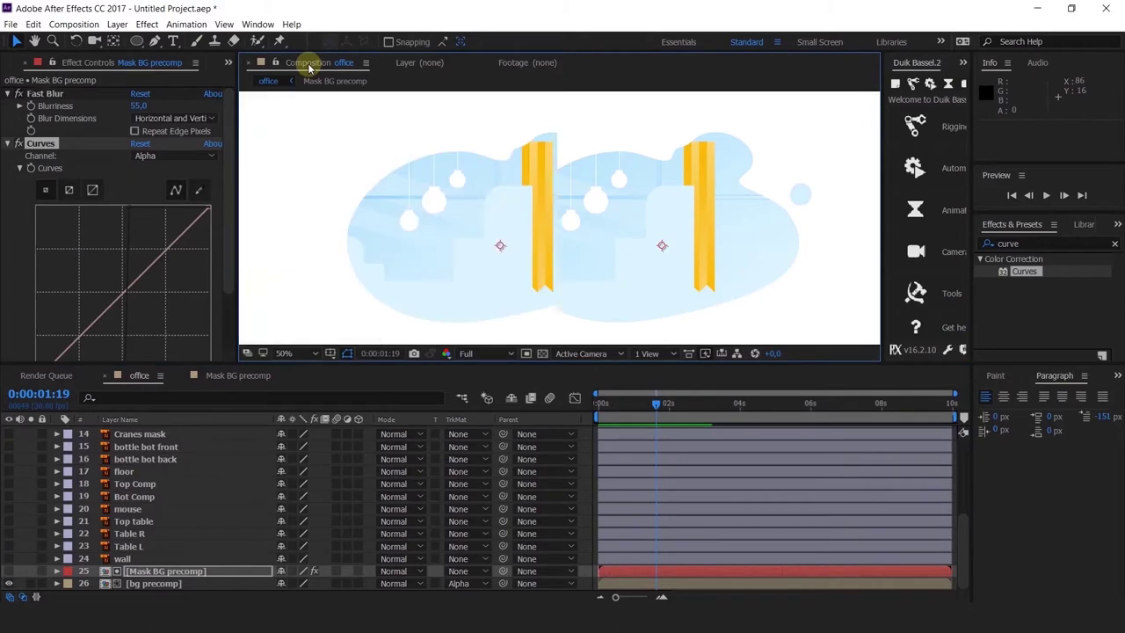
click(310, 68)
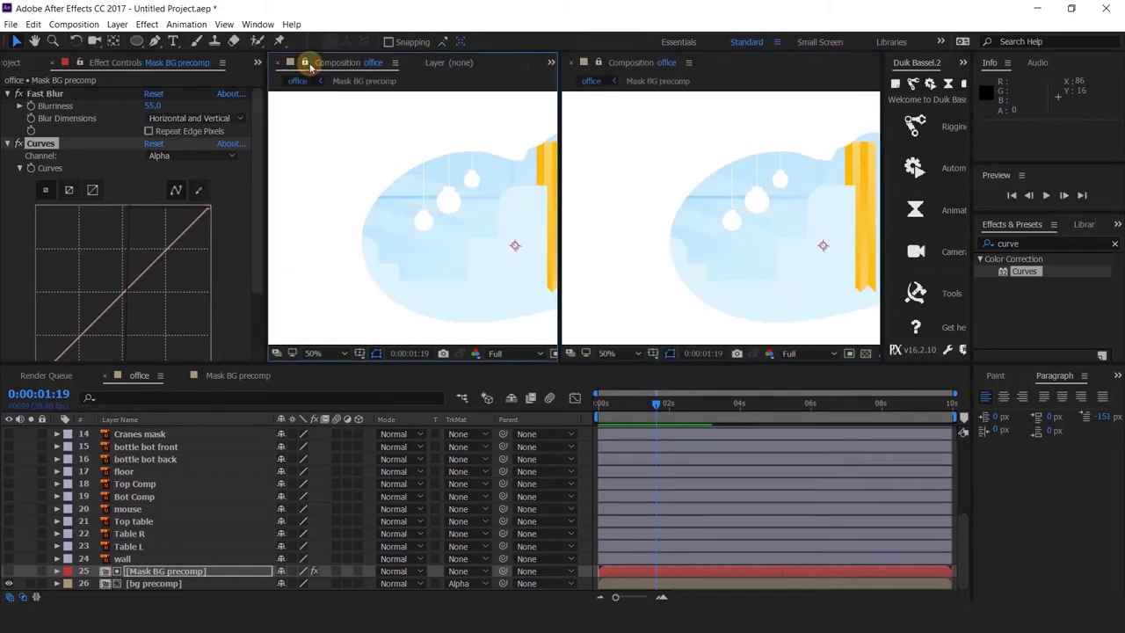
key(ctrl+z)
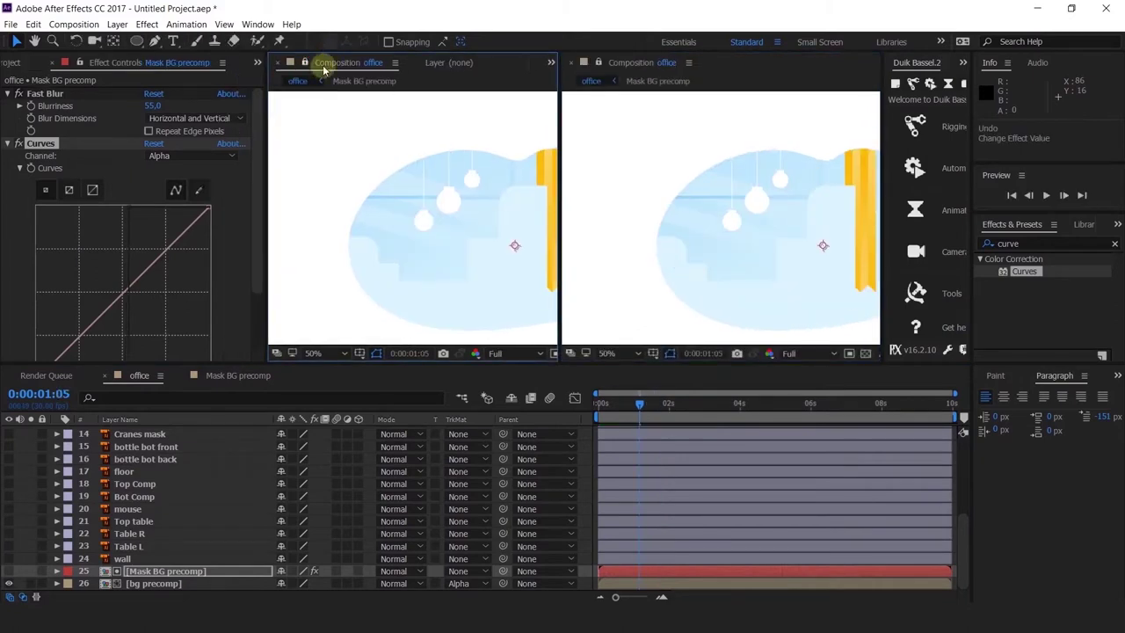
click(482, 68)
click(335, 63)
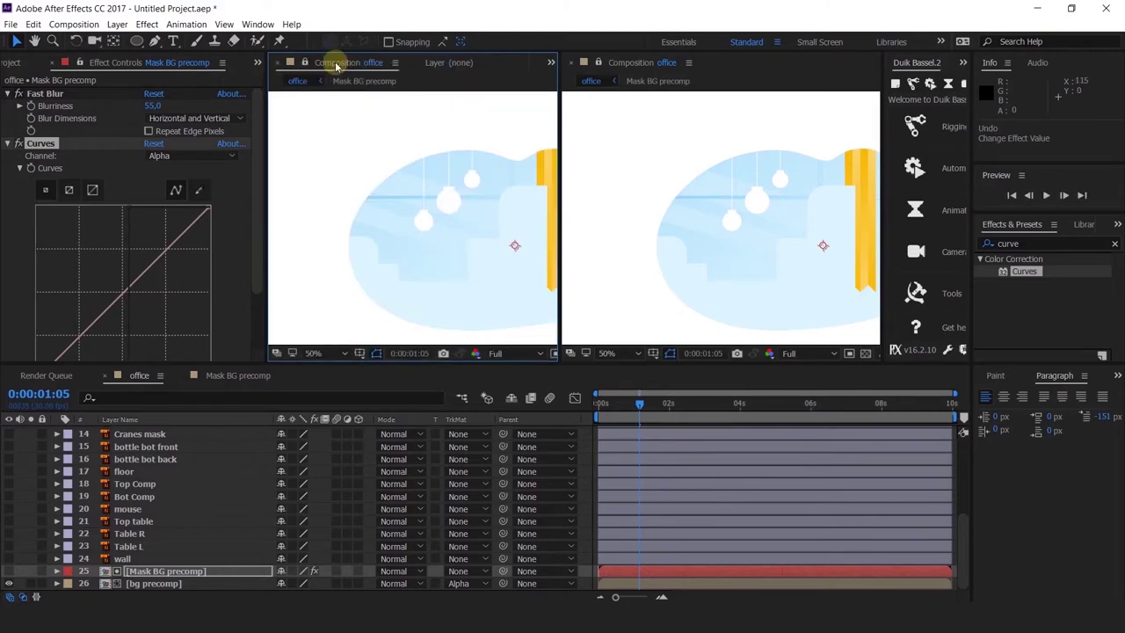
key(ctrl+alt+shift+n)
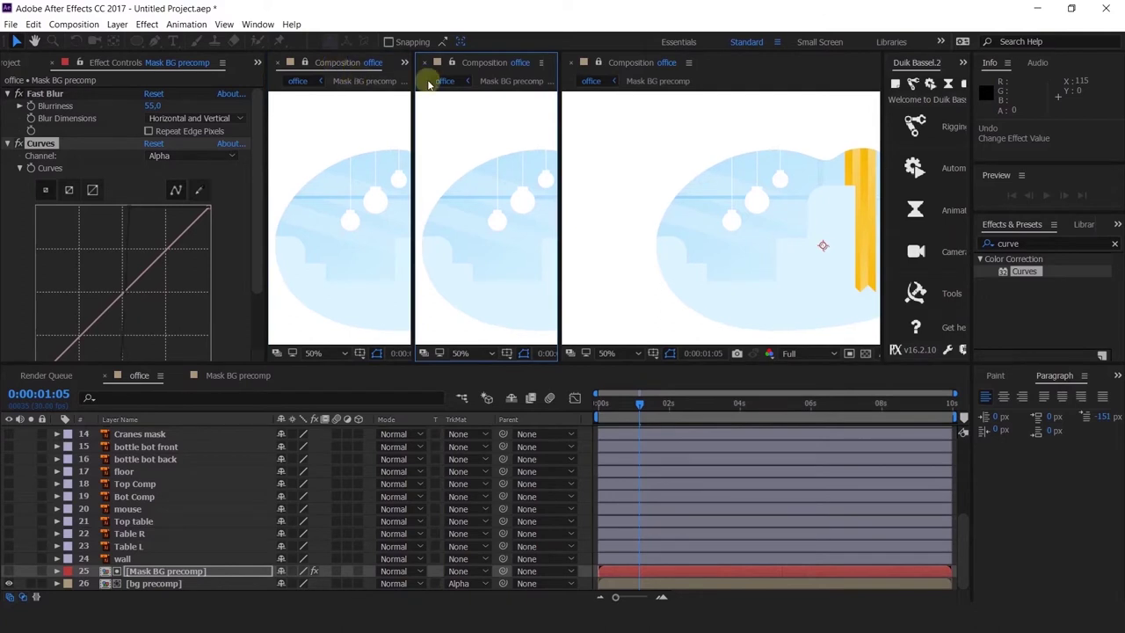
click(422, 64)
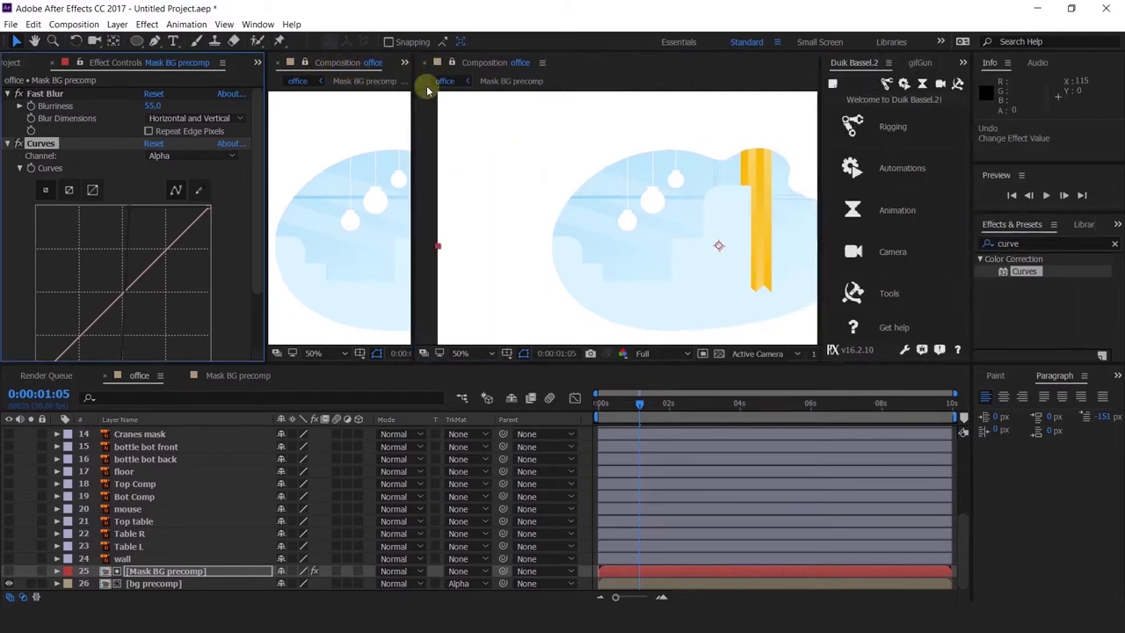
Widen both Composition viewers and show Mask BG precomp in the unlocked one beside the office view.
drag(484, 99, 626, 104)
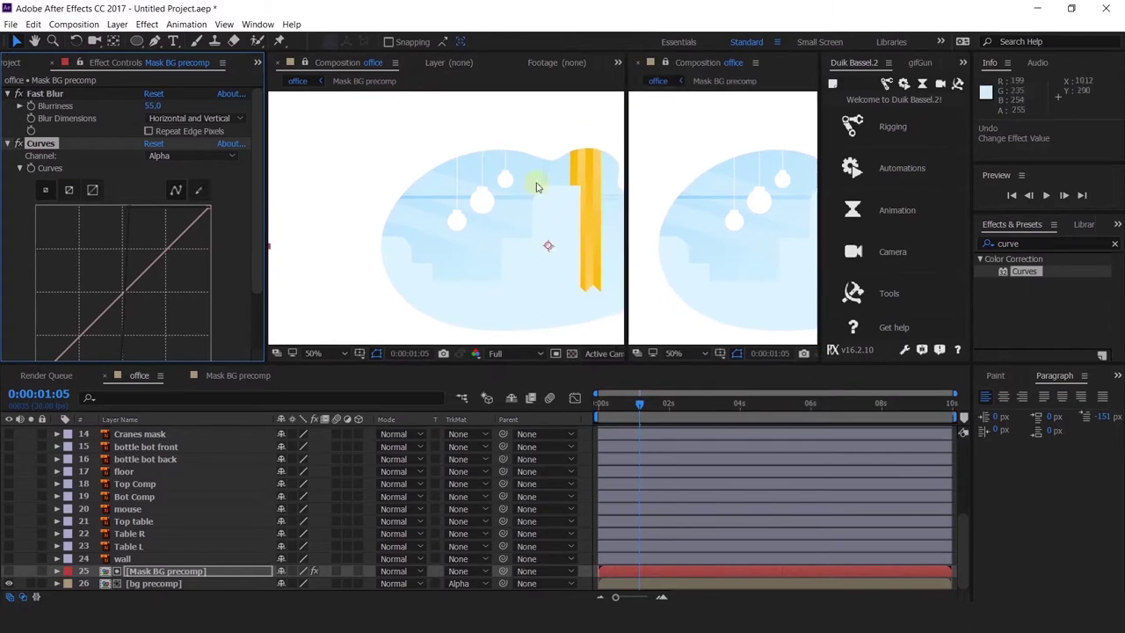
drag(511, 215, 425, 211)
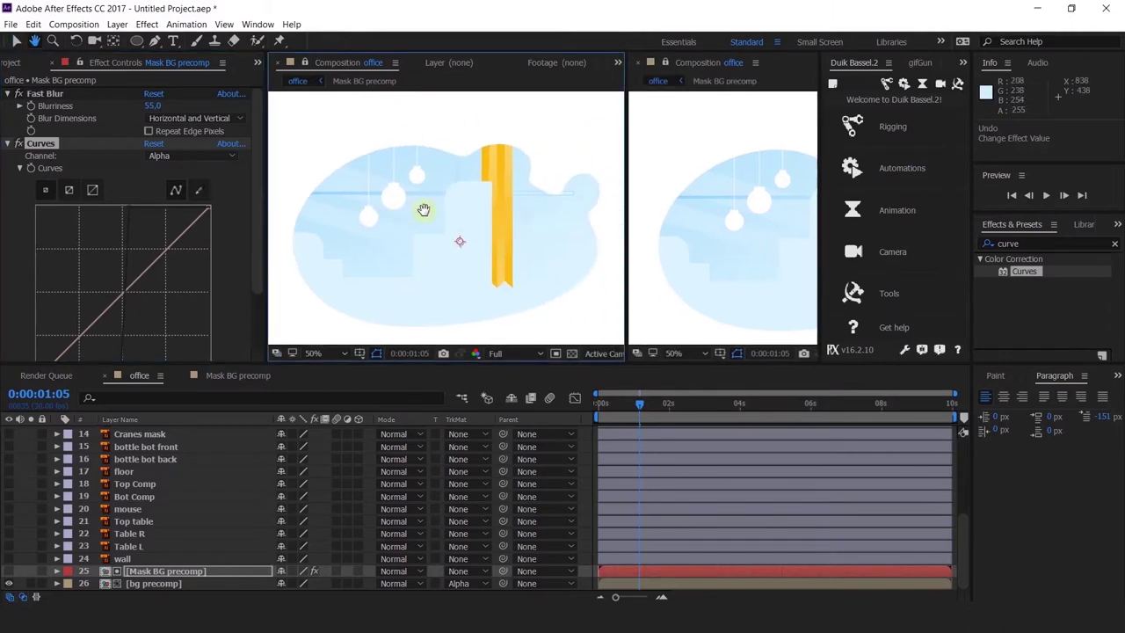
click(650, 176)
click(241, 375)
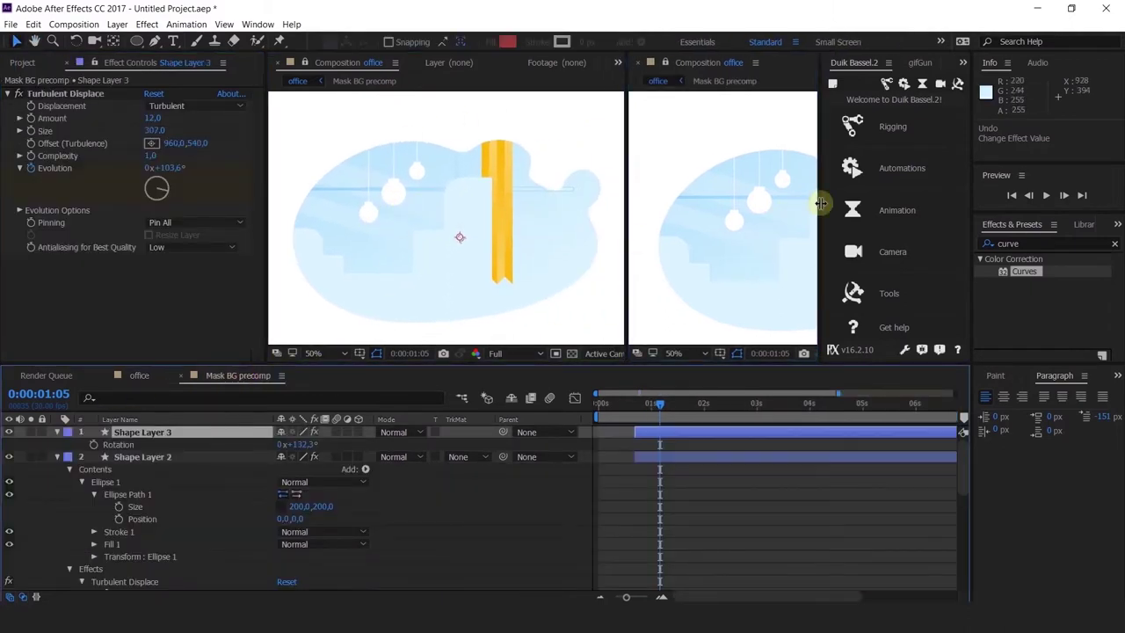
drag(818, 203, 966, 206)
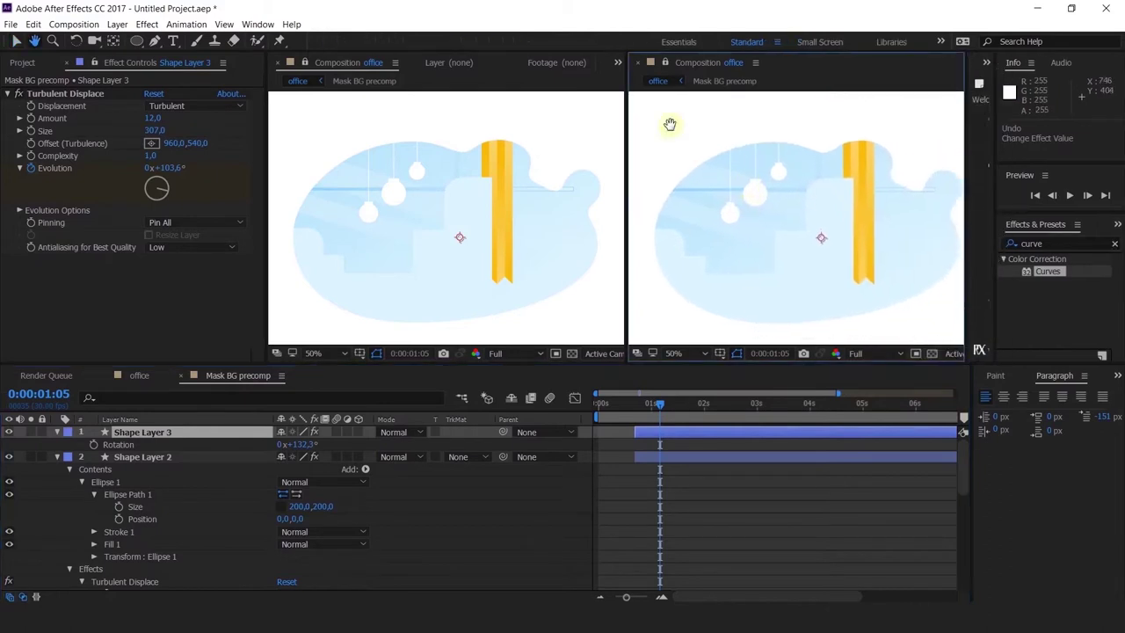
click(668, 66)
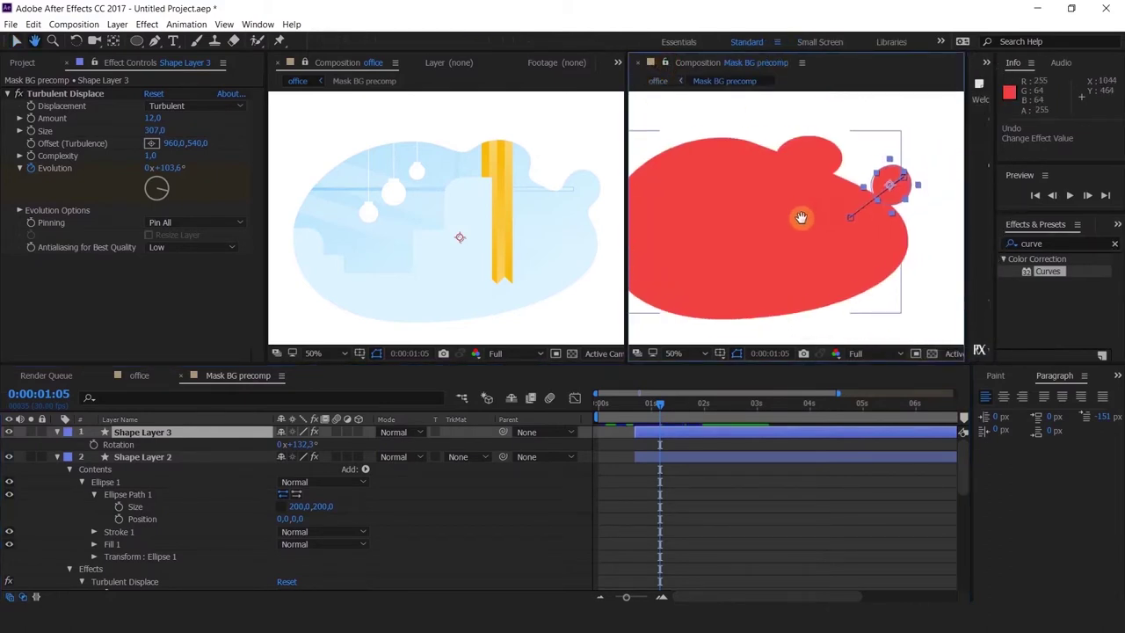
Reveal Shape Layer 2's keyframes and set its Scale keyframe at 0:00:01:09 to 114%.
drag(643, 411, 676, 407)
click(219, 456)
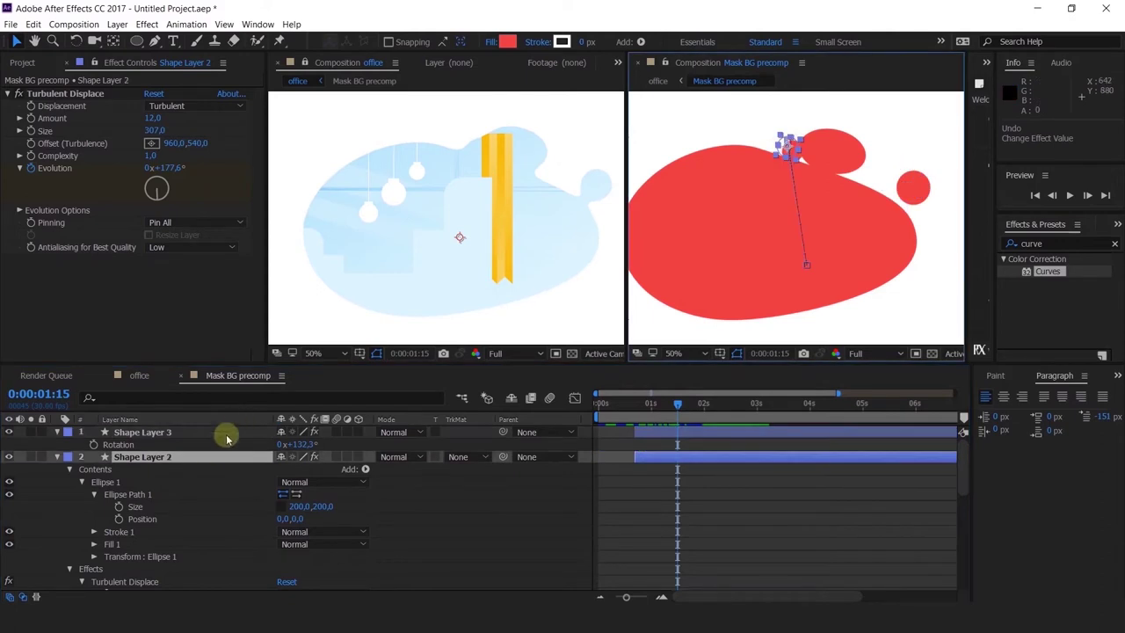
key(u)
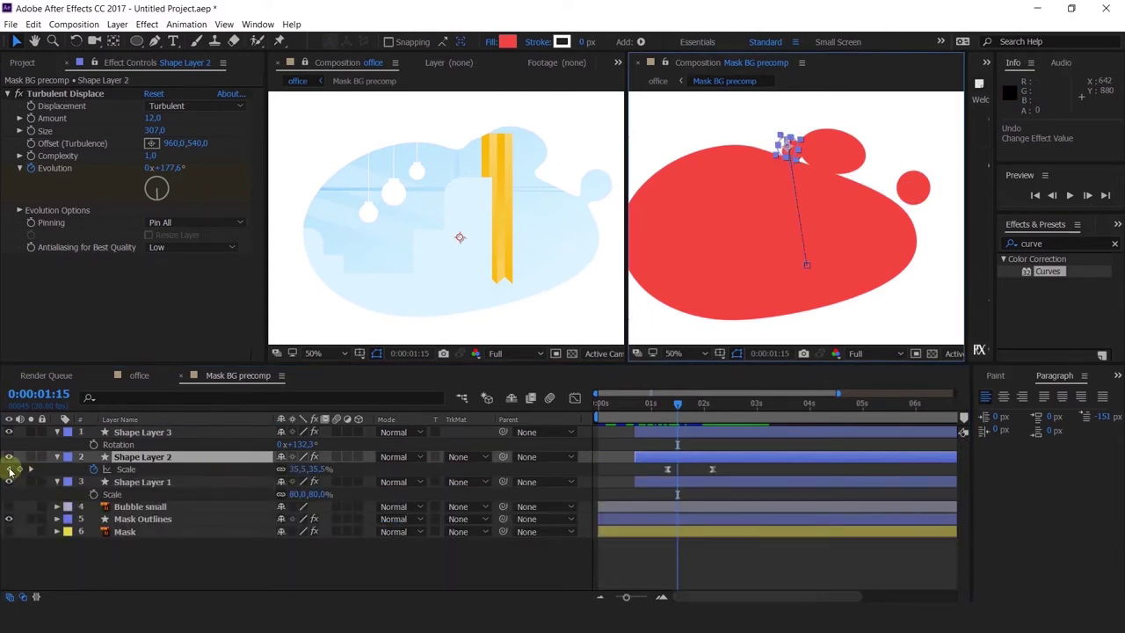
click(12, 470)
drag(295, 468, 375, 475)
Play back Mask BG precomp and the office composition to review the enlarged bubble's motion.
key(space)
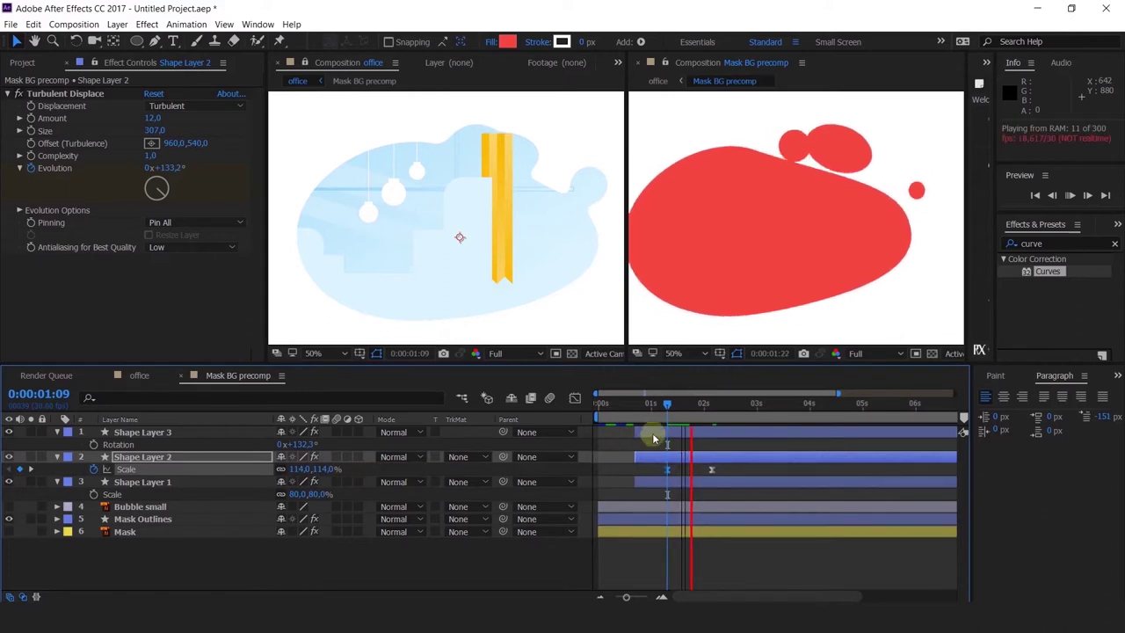
drag(689, 406, 648, 420)
click(473, 300)
key(space)
key(space)
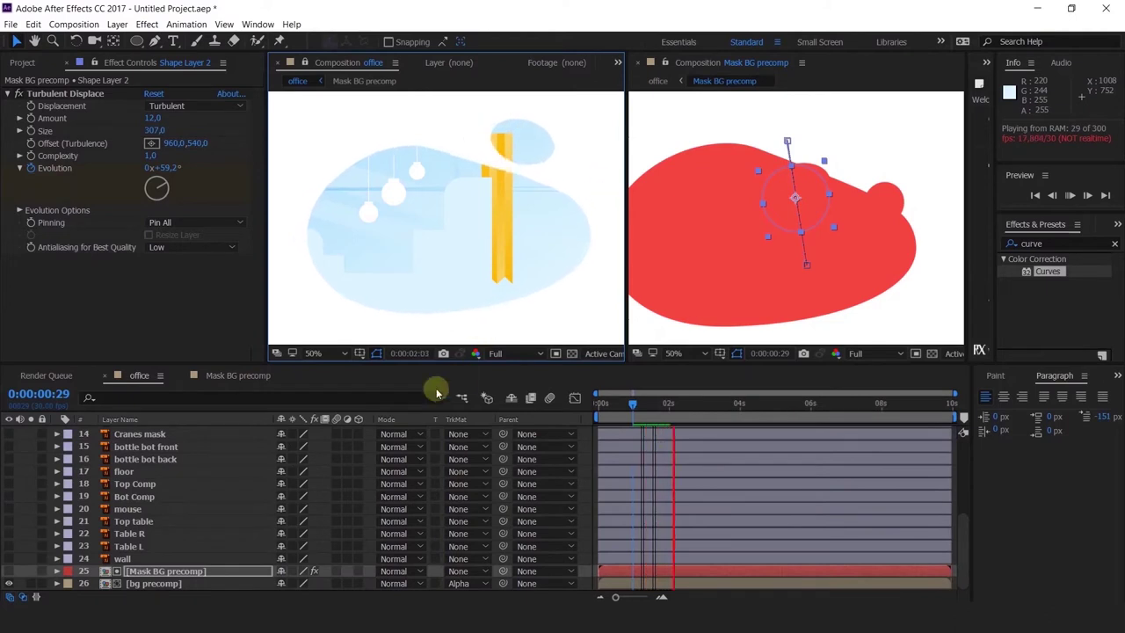
Set Shape Layer 2's Scale keyframe at 0:00:01:09 in Mask BG precomp to 79%.
click(230, 375)
drag(677, 404, 668, 410)
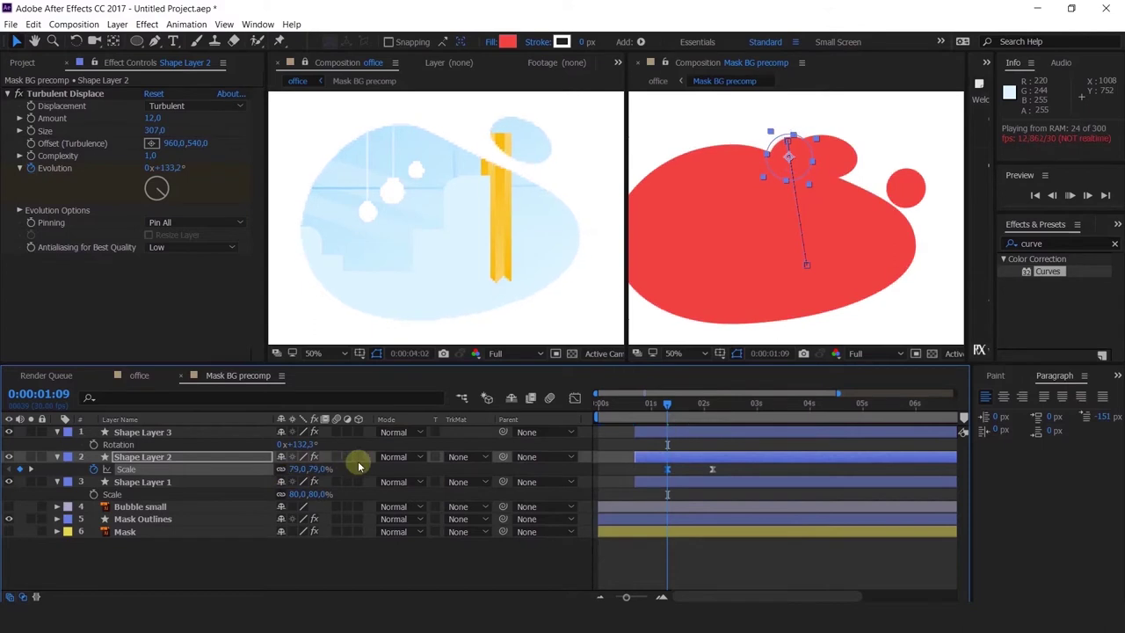
click(648, 412)
drag(648, 413, 630, 411)
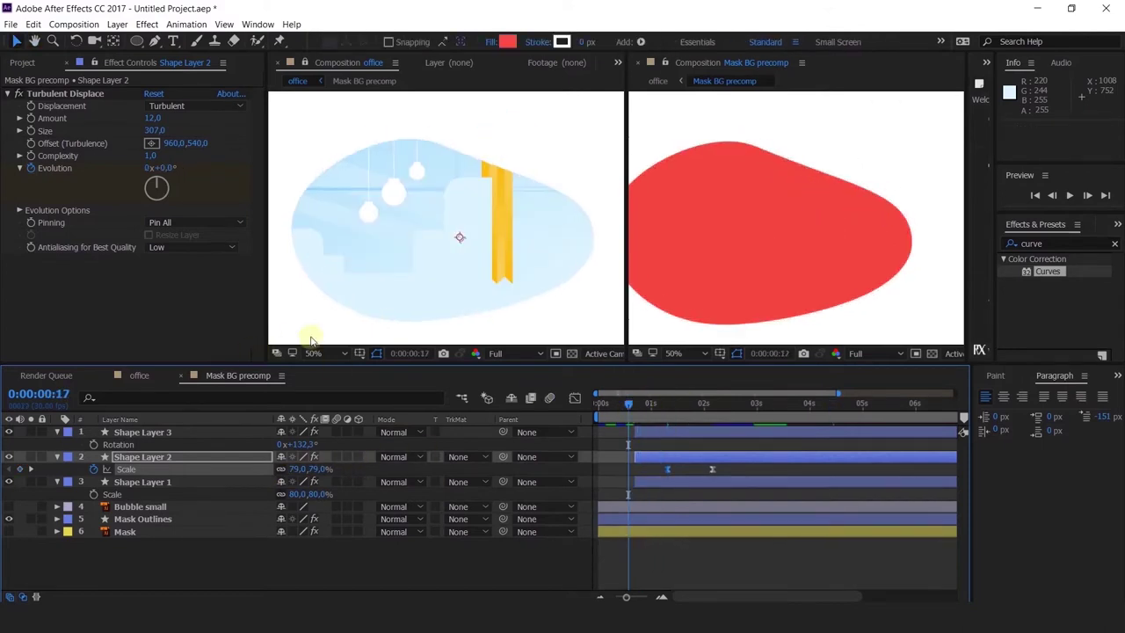
Play the office composition from 0:00:00:17 and scrub Mask BG precomp to examine Shape Layer 2's bubble as it separates.
click(409, 279)
key(space)
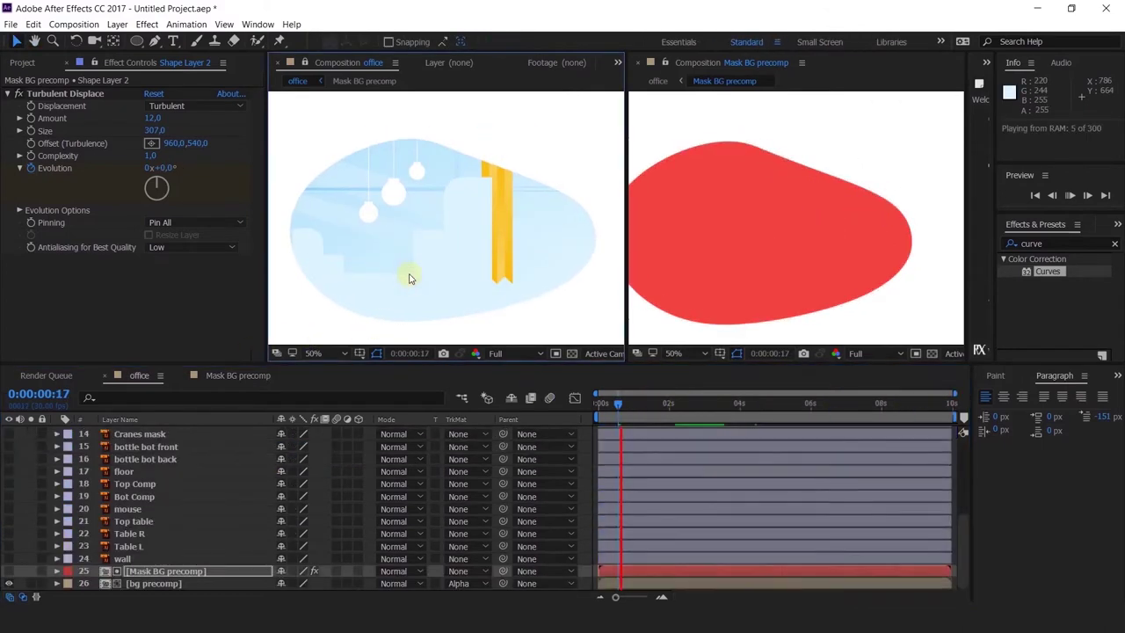
click(233, 376)
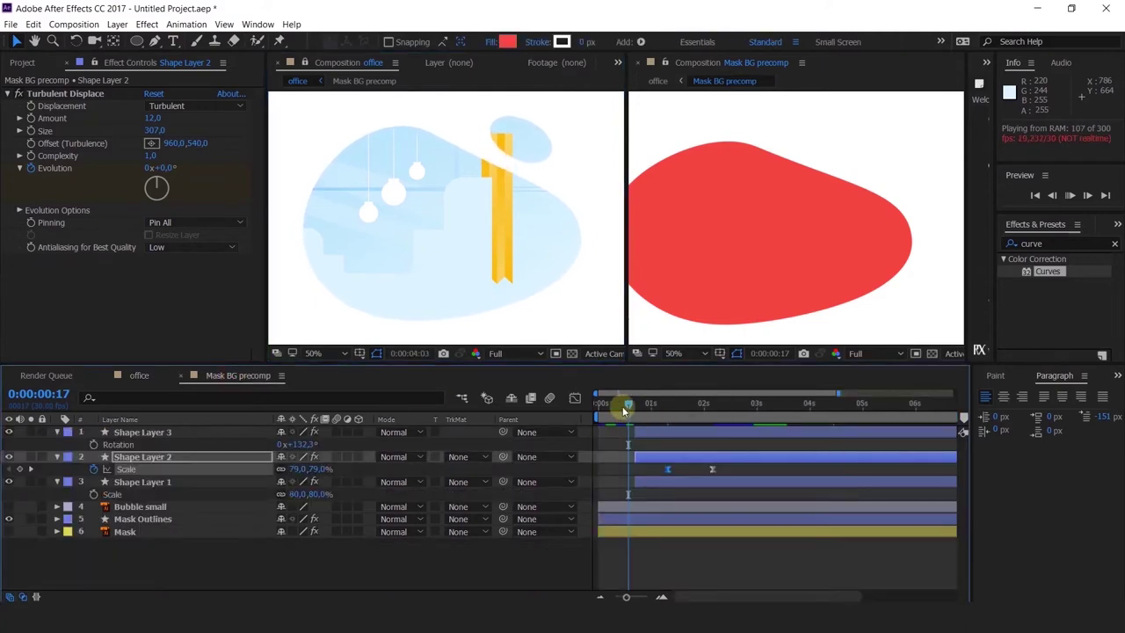
drag(623, 402, 696, 433)
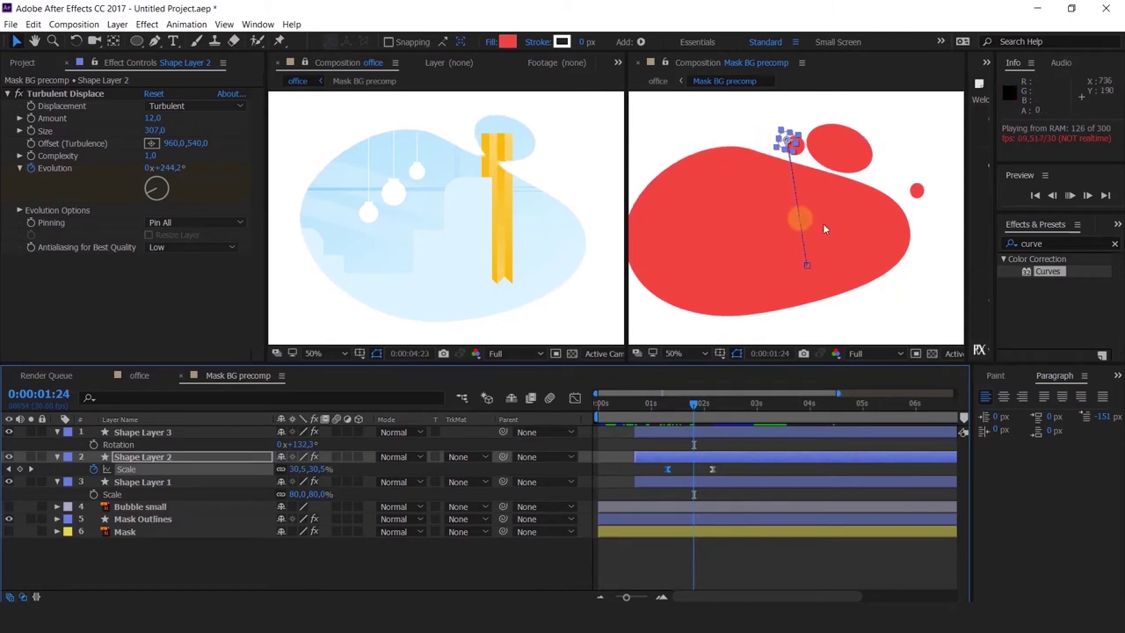
click(782, 295)
drag(699, 410, 673, 429)
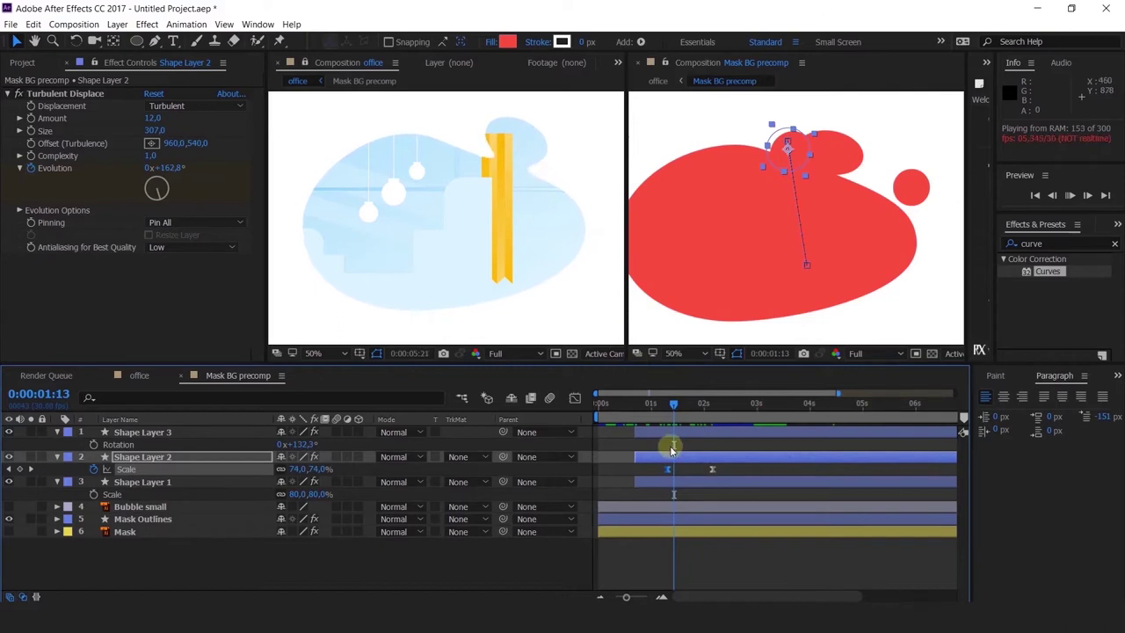
Scrub Mask BG precomp around 0:00:01:08 and play the office composition from the start to review how the bubbles separate.
mouse_move(681, 411)
mouse_down()
mouse_move(693, 410)
mouse_move(635, 414)
mouse_move(648, 407)
mouse_move(708, 436)
mouse_move(722, 431)
mouse_move(694, 405)
mouse_move(673, 406)
mouse_move(674, 418)
mouse_move(663, 406)
mouse_up()
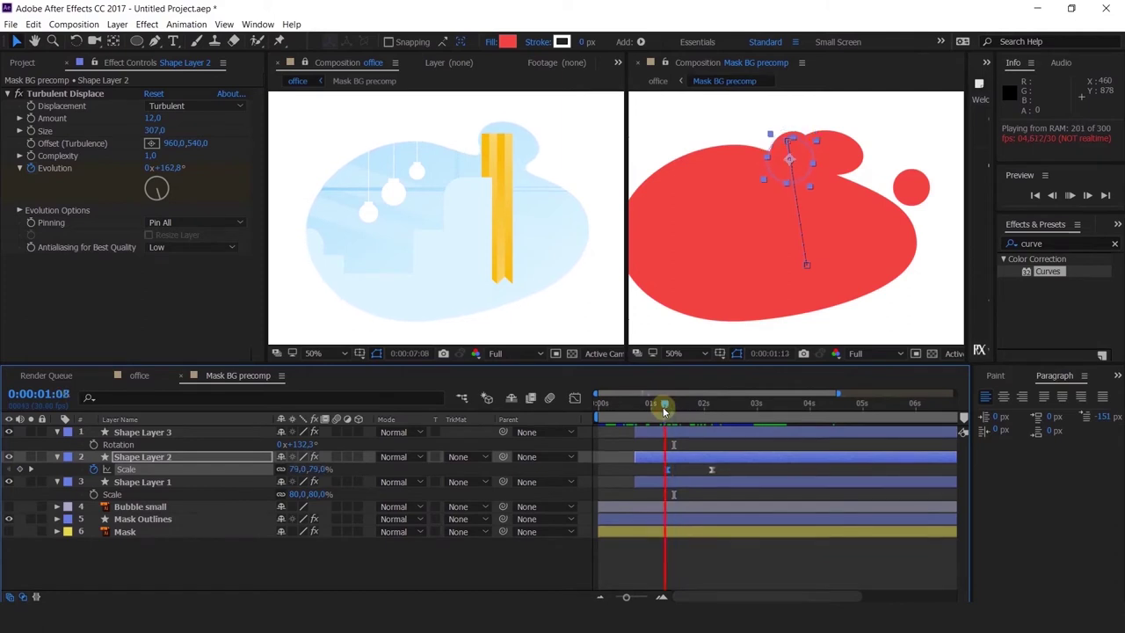
key(space)
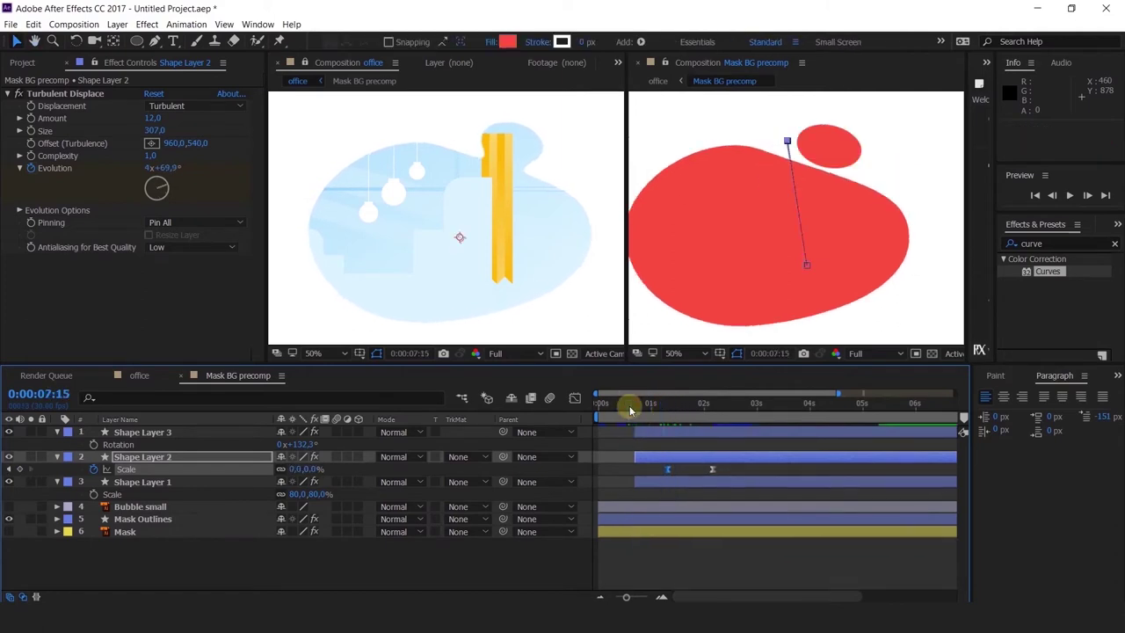
click(137, 378)
key(Home)
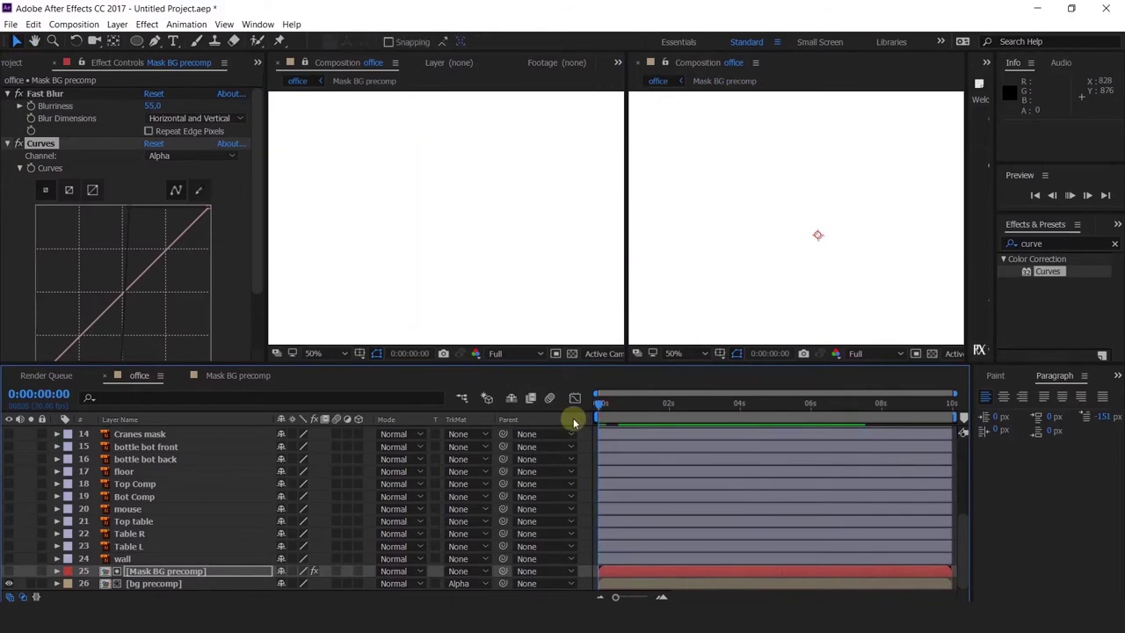
key(space)
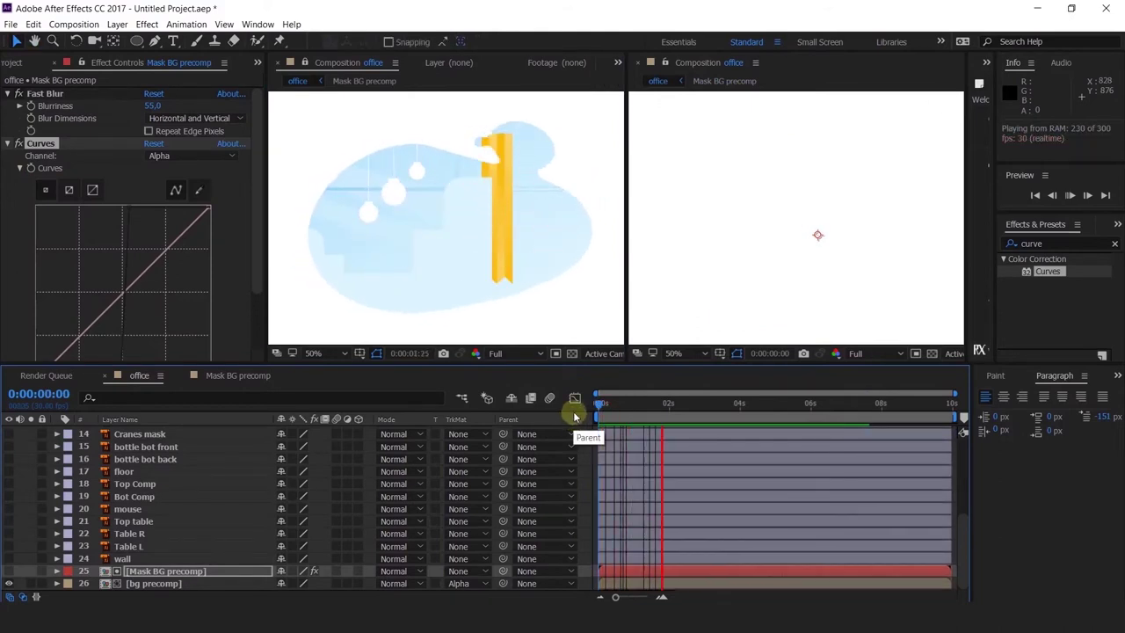
click(621, 402)
In Mask BG precomp, move Shape Layer 3's Position keyframe at 0:00:01:28 to 1315,315 and its starting keyframe to 1133,469.
click(242, 376)
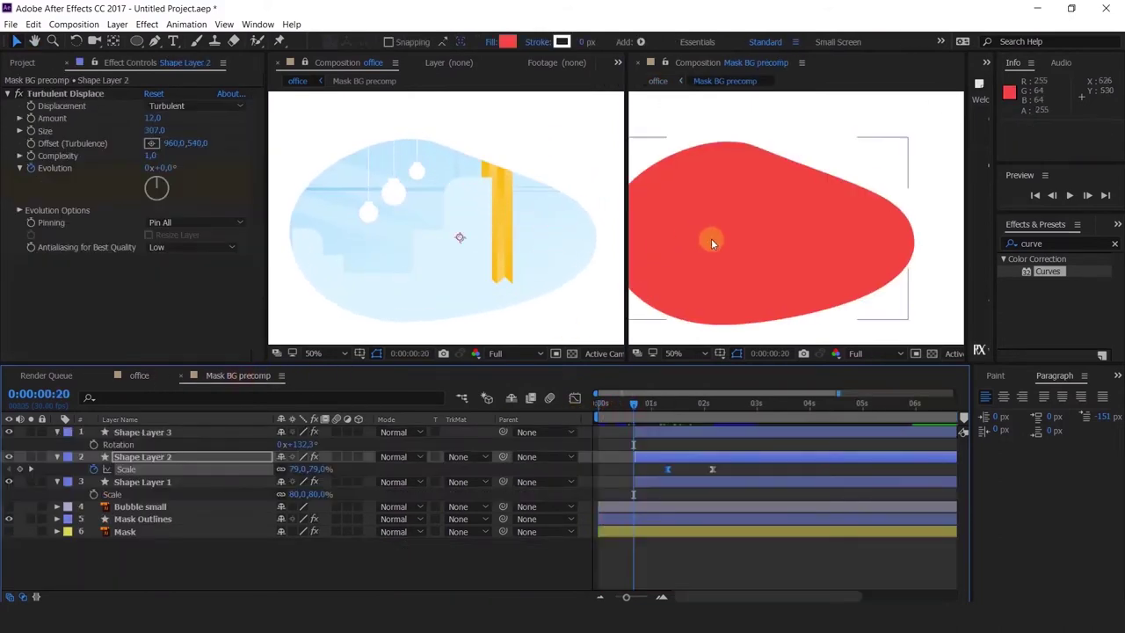
click(645, 403)
click(763, 403)
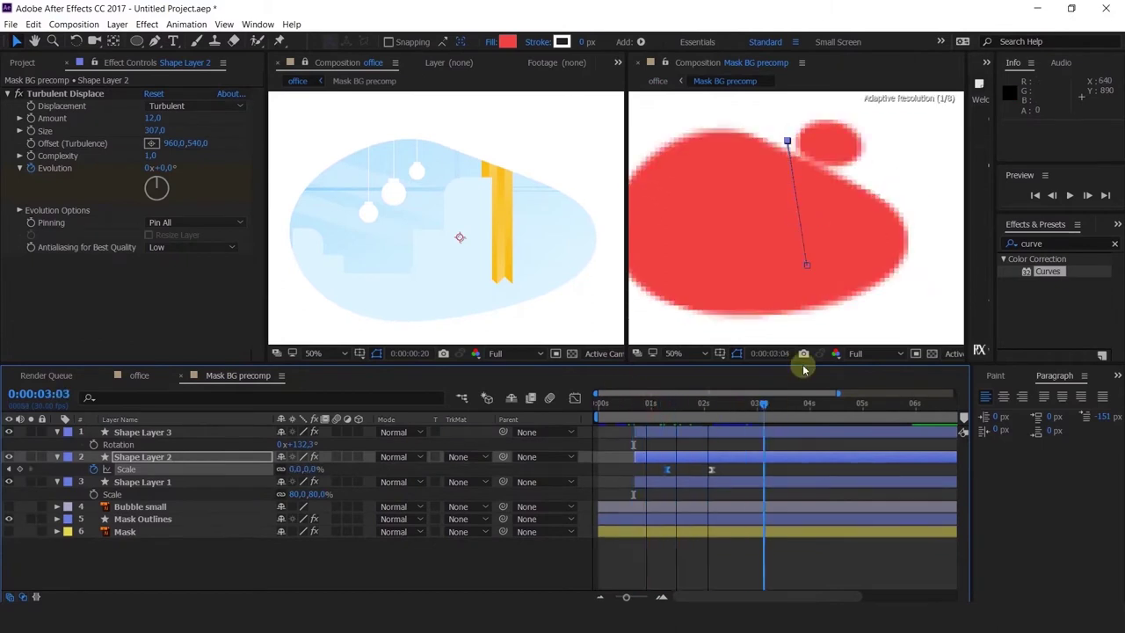
click(687, 404)
click(913, 197)
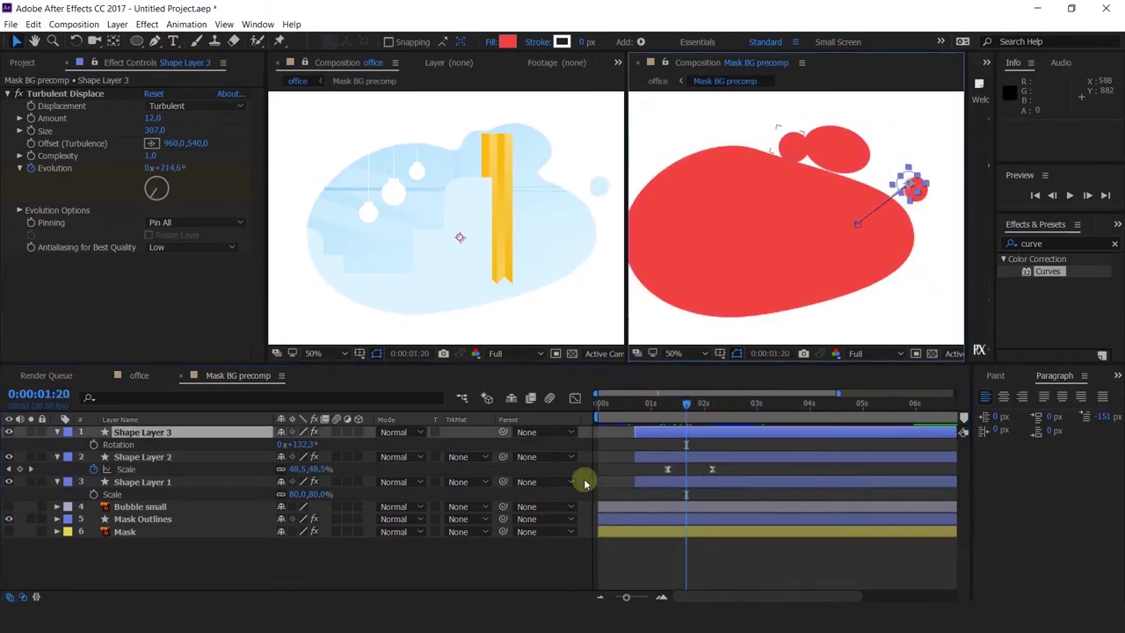
click(703, 415)
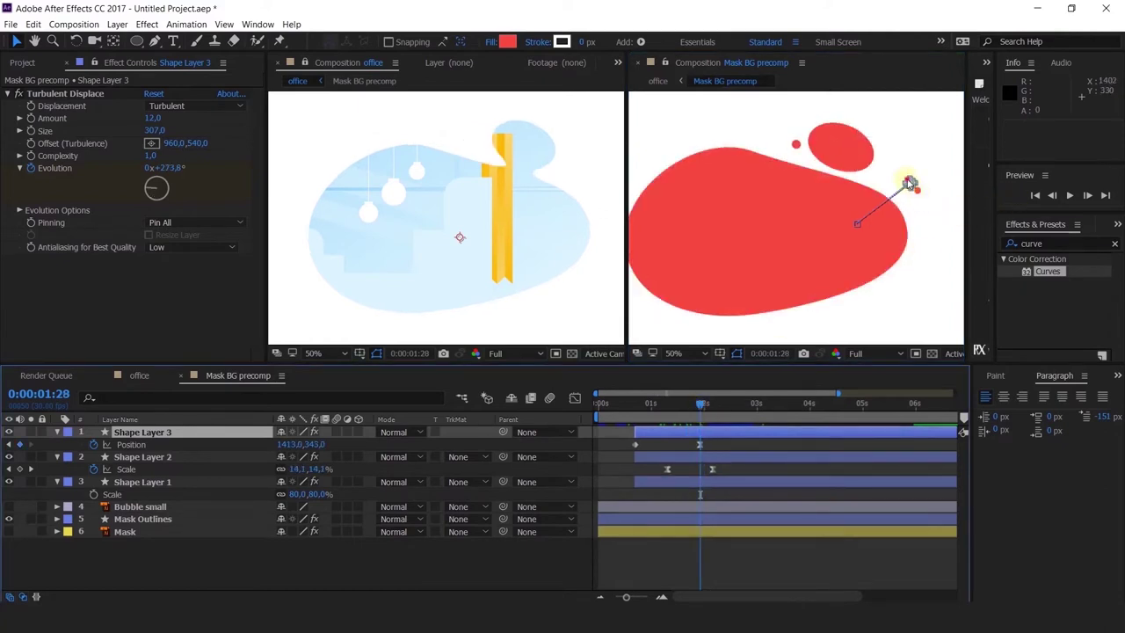
drag(909, 182, 878, 172)
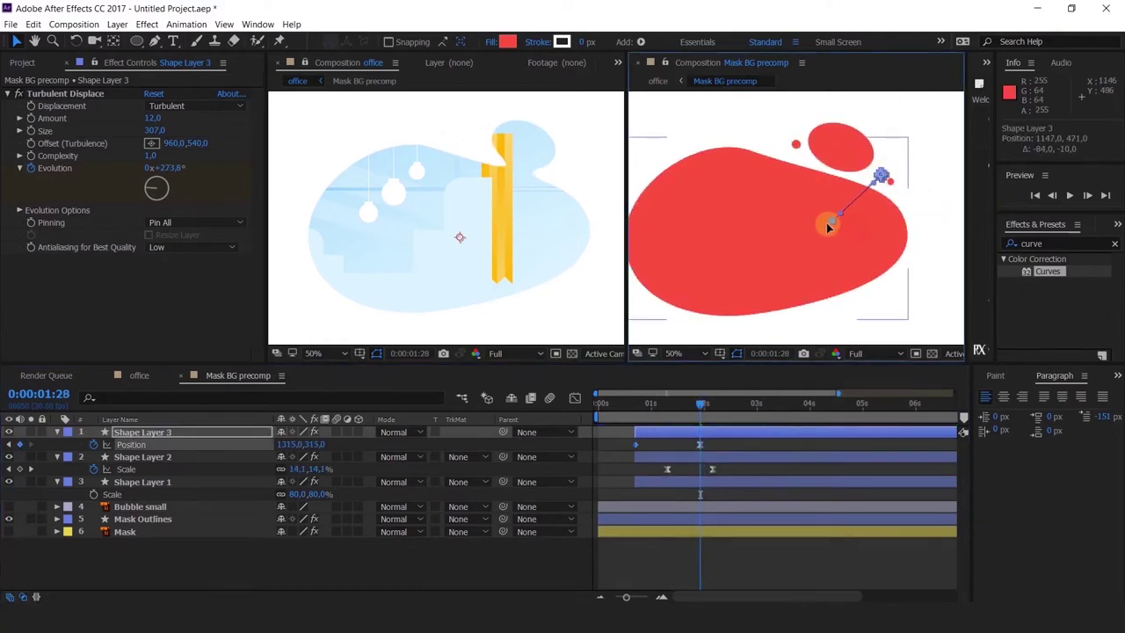
Play Mask BG precomp from 0:00:00:24 and the office composition from 0:00:01:05 to review Shape Layer 3's shifted path.
click(641, 403)
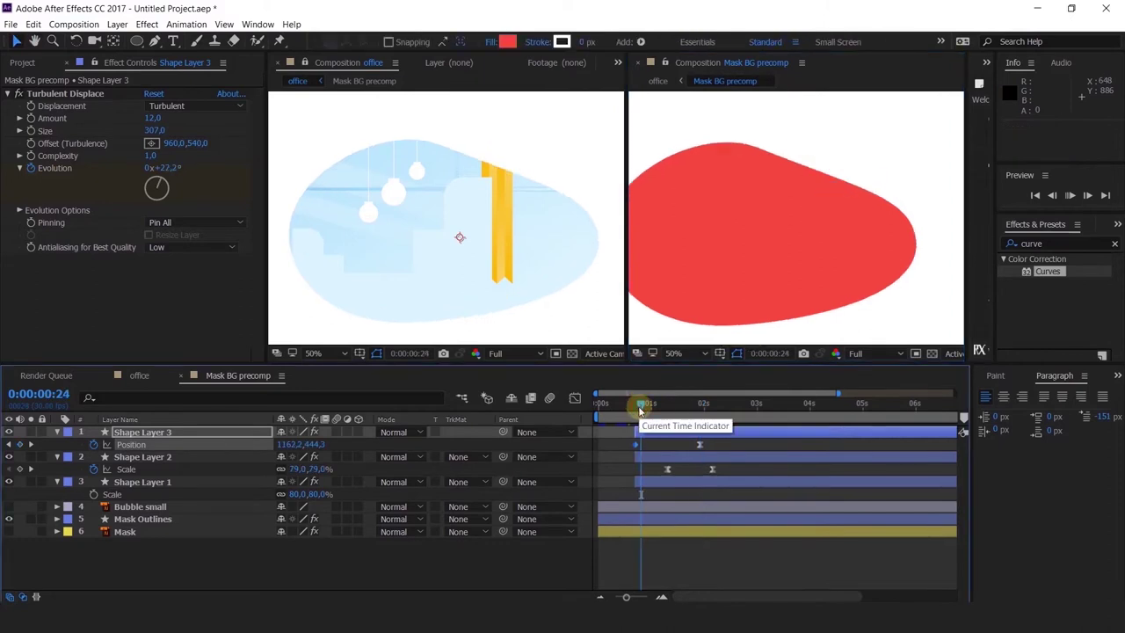
key(space)
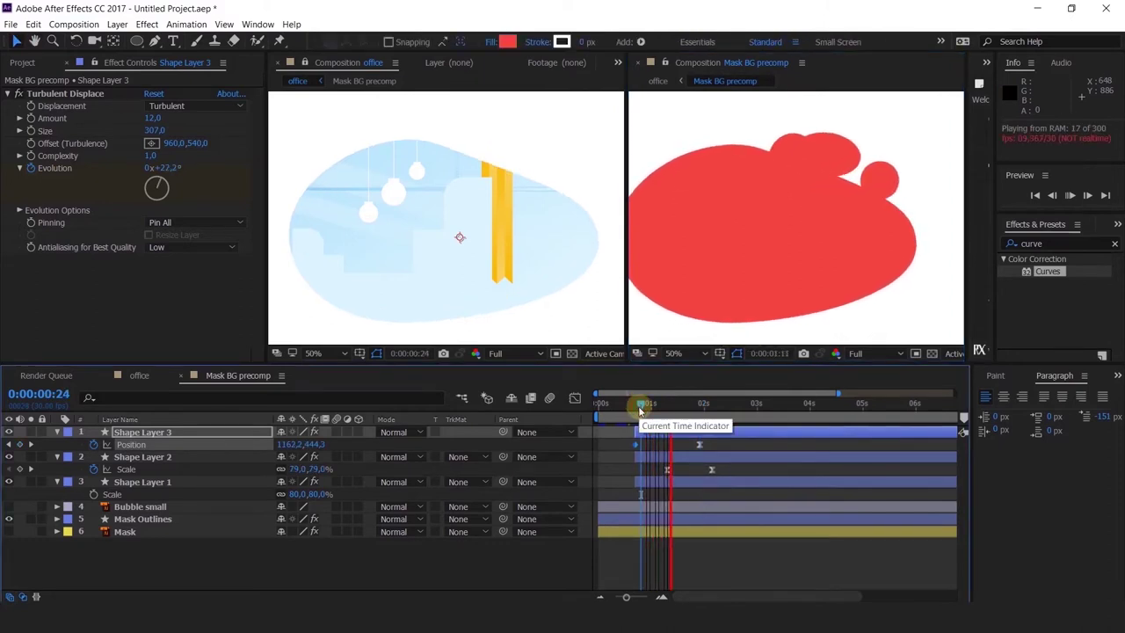
click(644, 410)
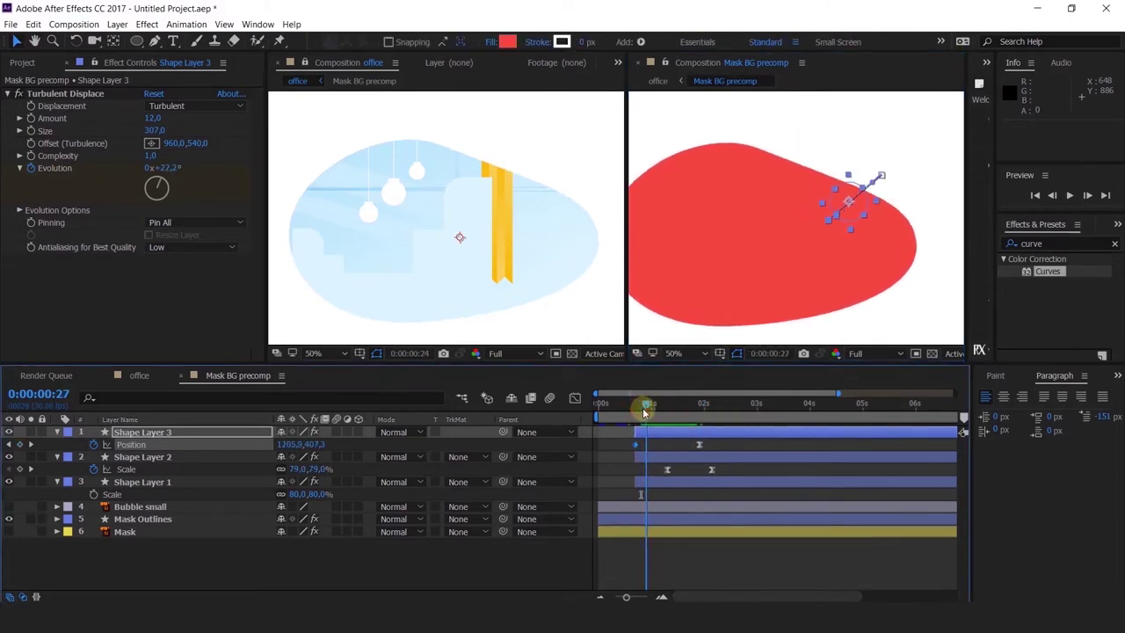
drag(644, 409, 658, 407)
click(582, 309)
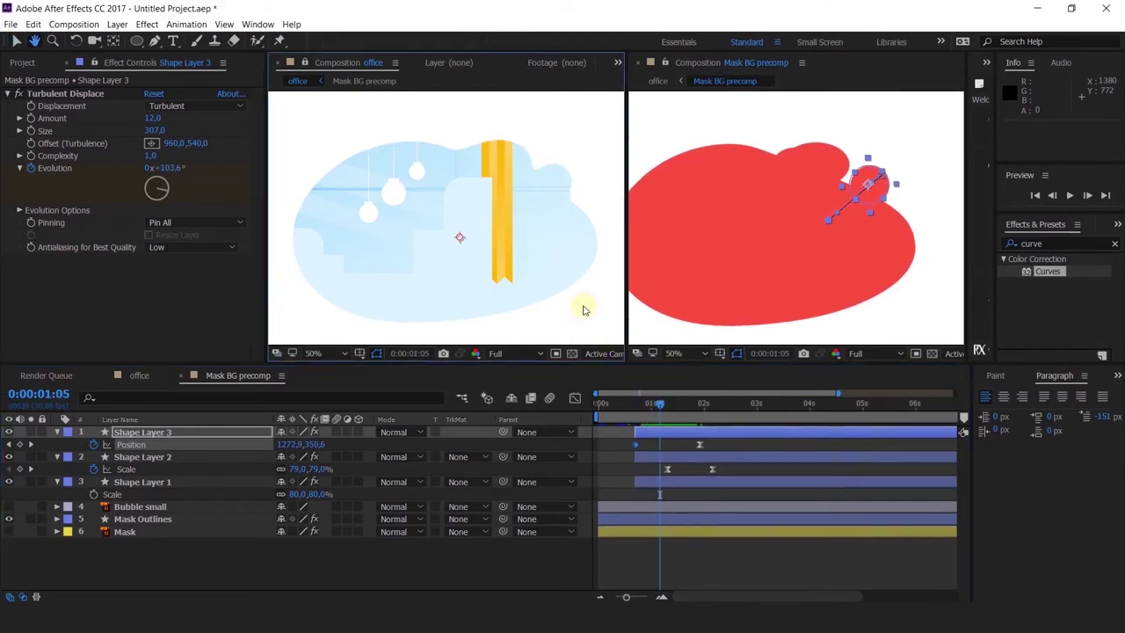
key(space)
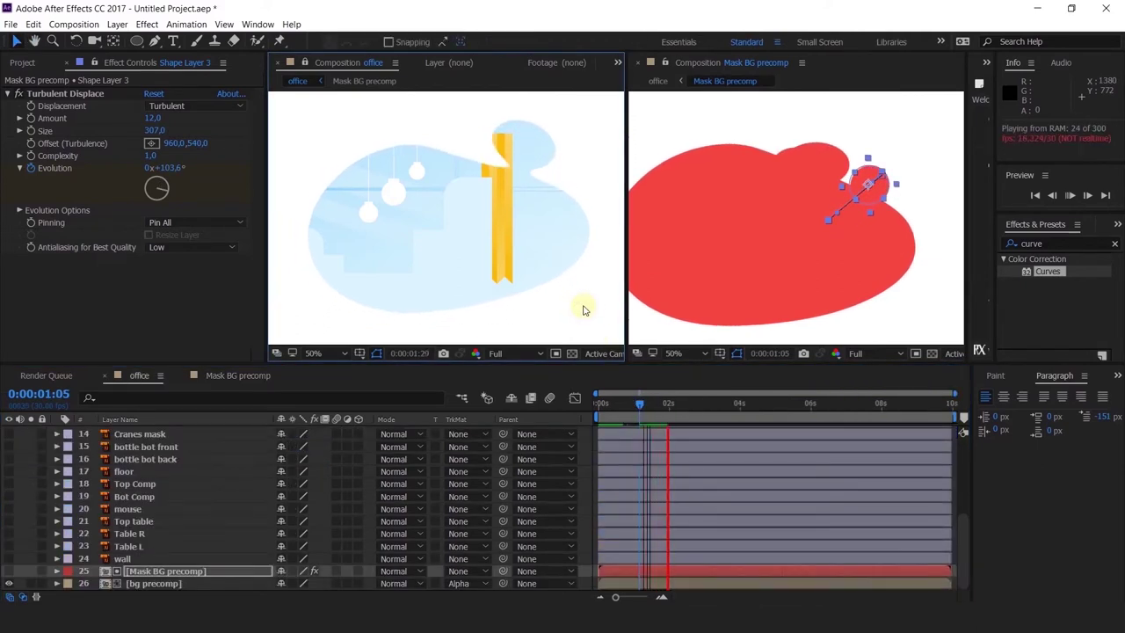
click(636, 391)
Move Shape Layer 3's Position keyframe at 0:00:01:28 in Mask BG precomp up to 1363,147.
click(242, 376)
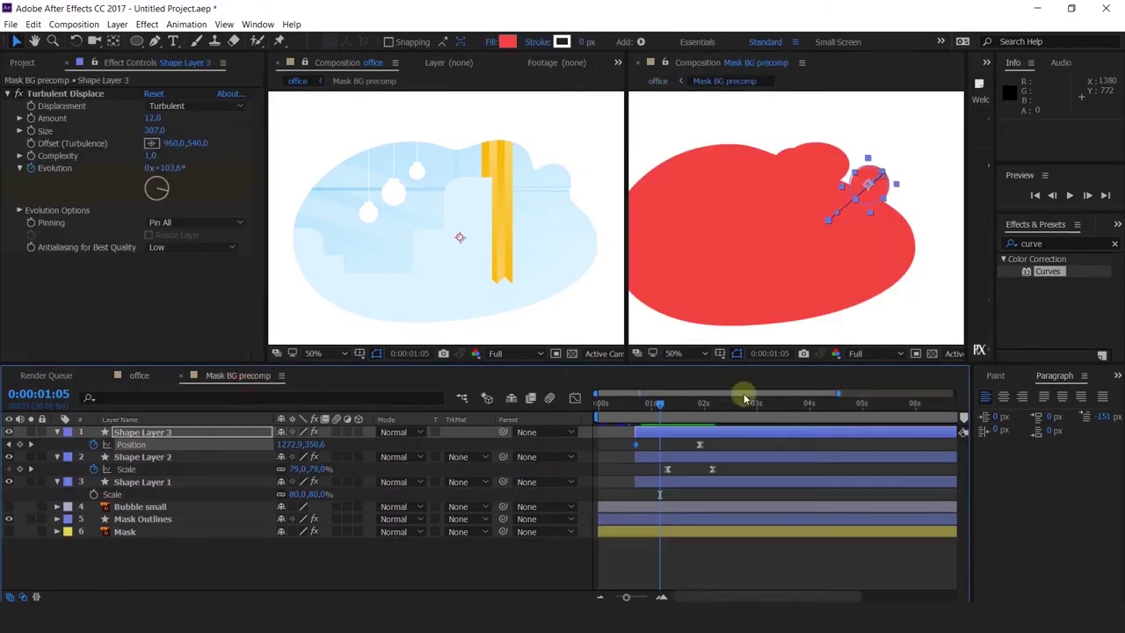
click(703, 409)
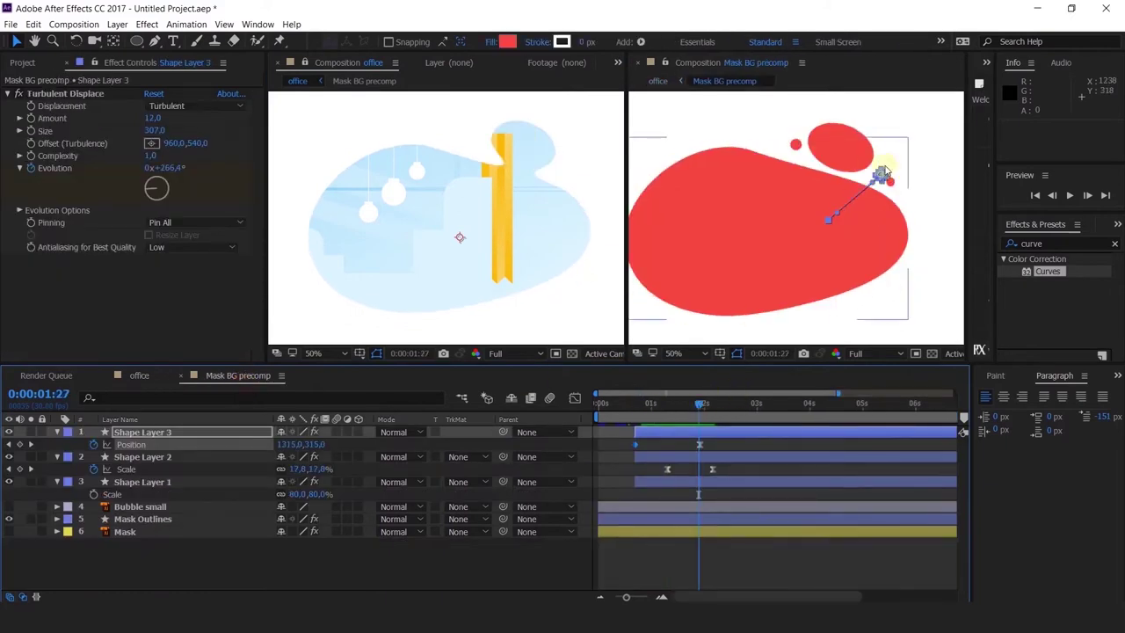
click(17, 468)
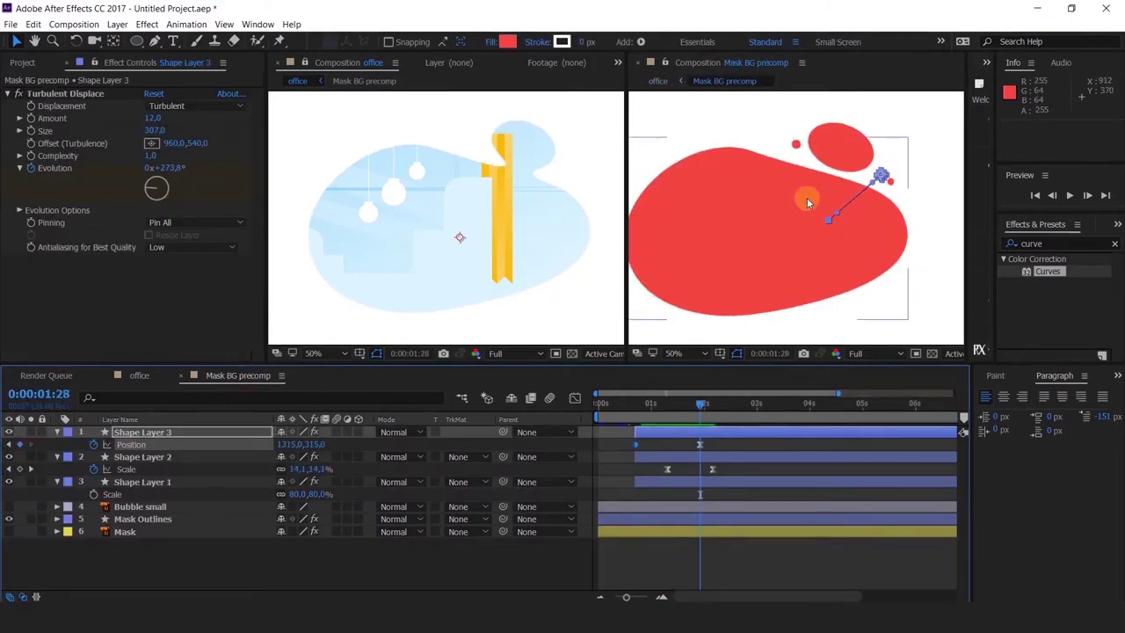
drag(879, 176, 898, 135)
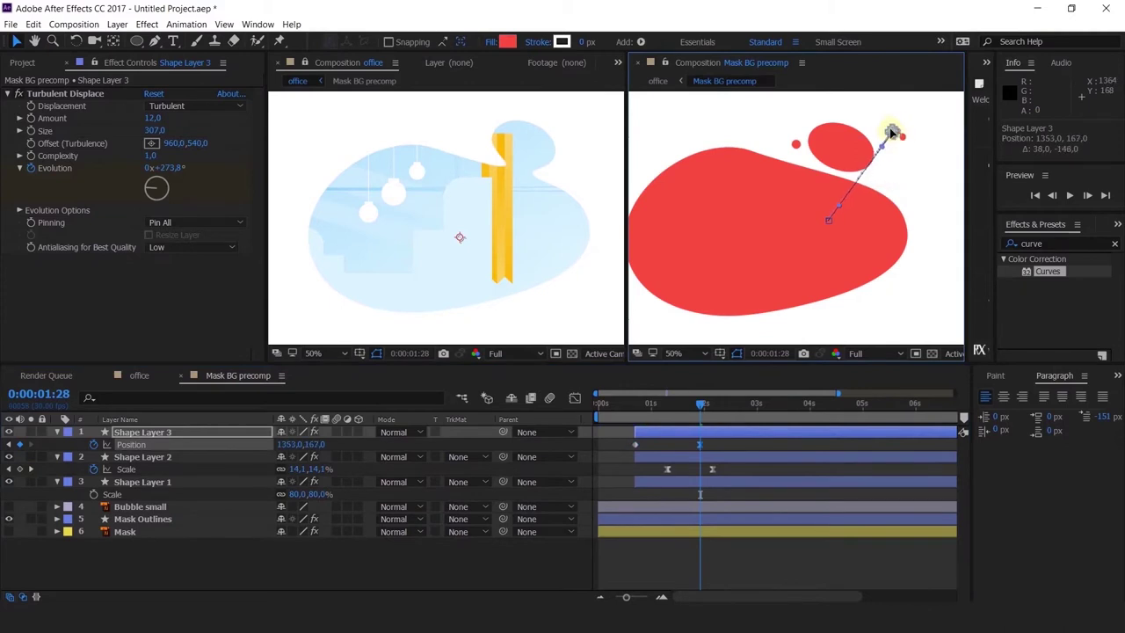
Play the office composition from 0:00:00:18 and scrub it to 0:00:02:13 to examine Shape Layer 3's bubble on its steeper path.
click(627, 404)
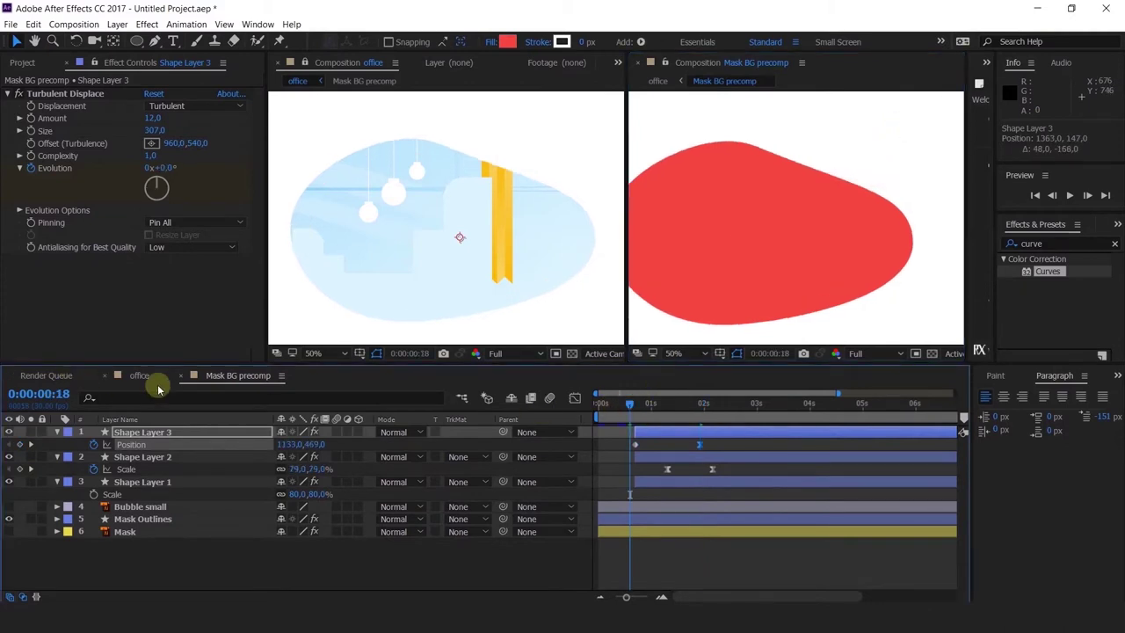
click(143, 376)
key(space)
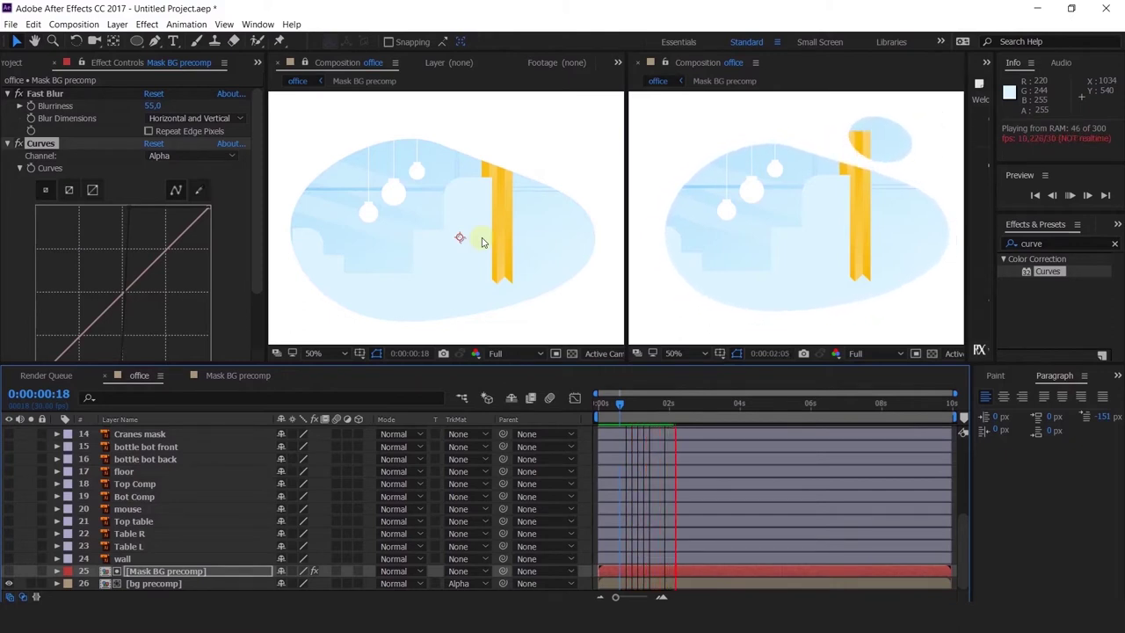
key(space)
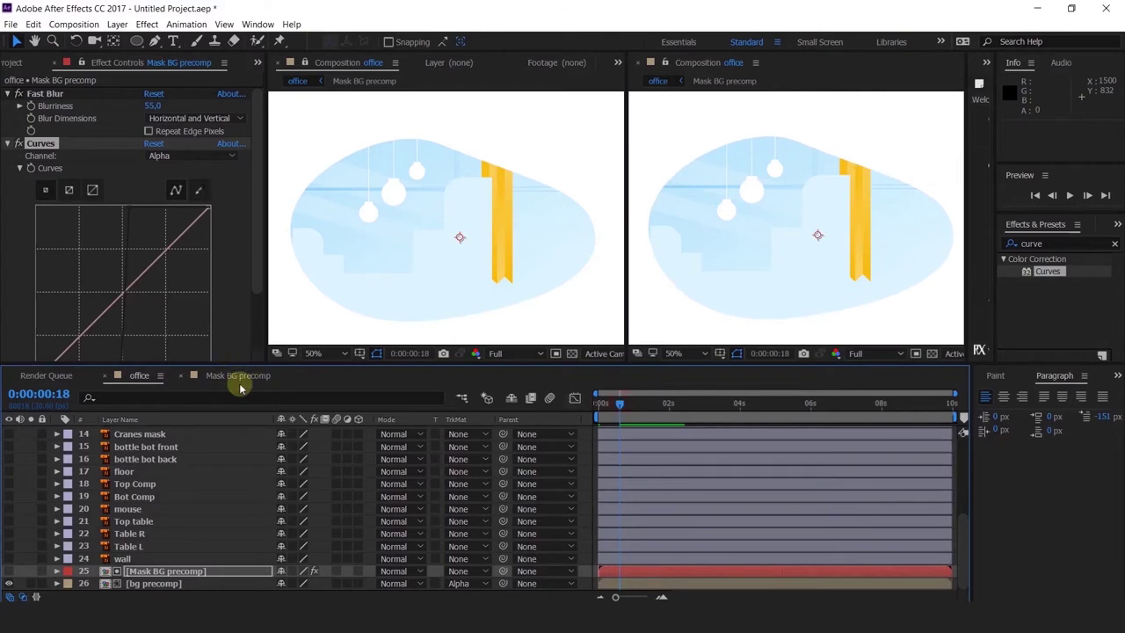
click(238, 383)
click(668, 258)
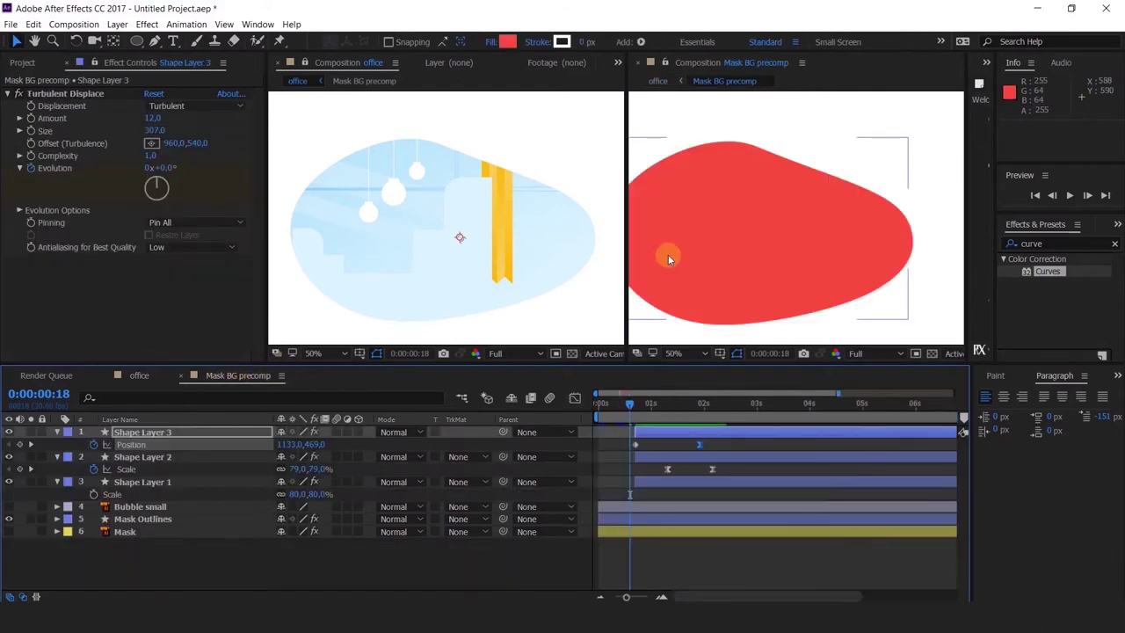
click(415, 268)
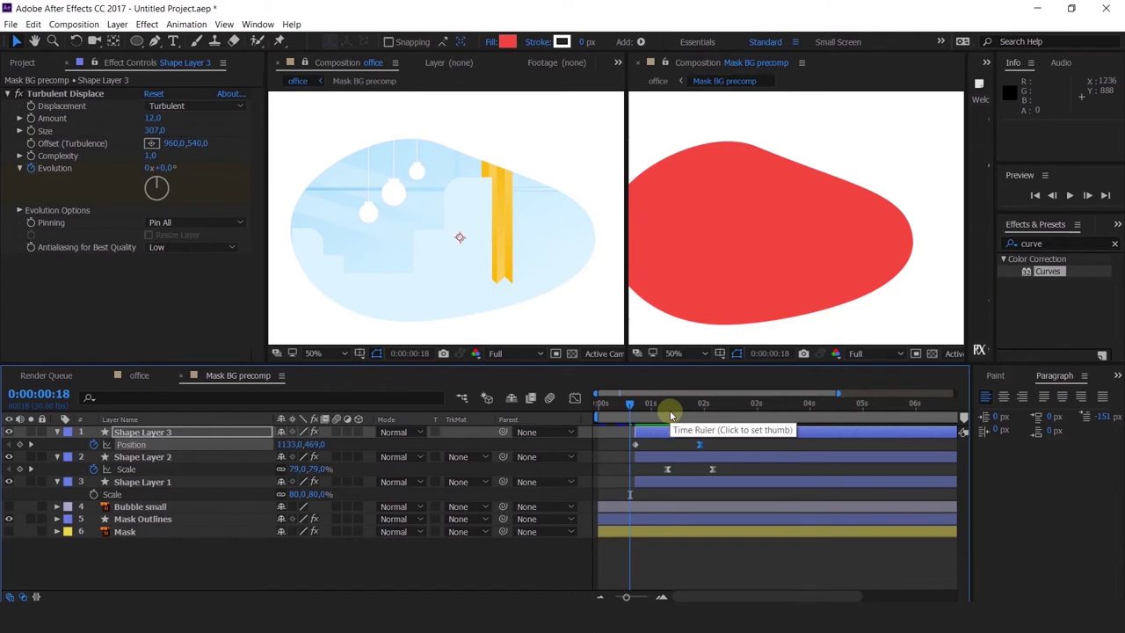
click(141, 375)
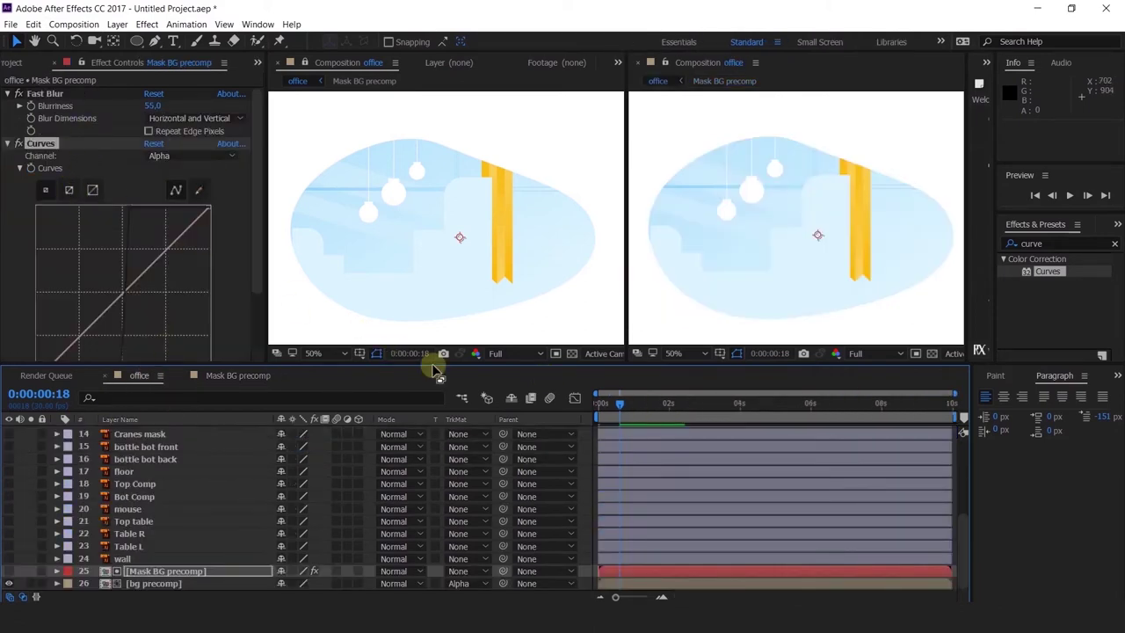
drag(613, 424, 684, 445)
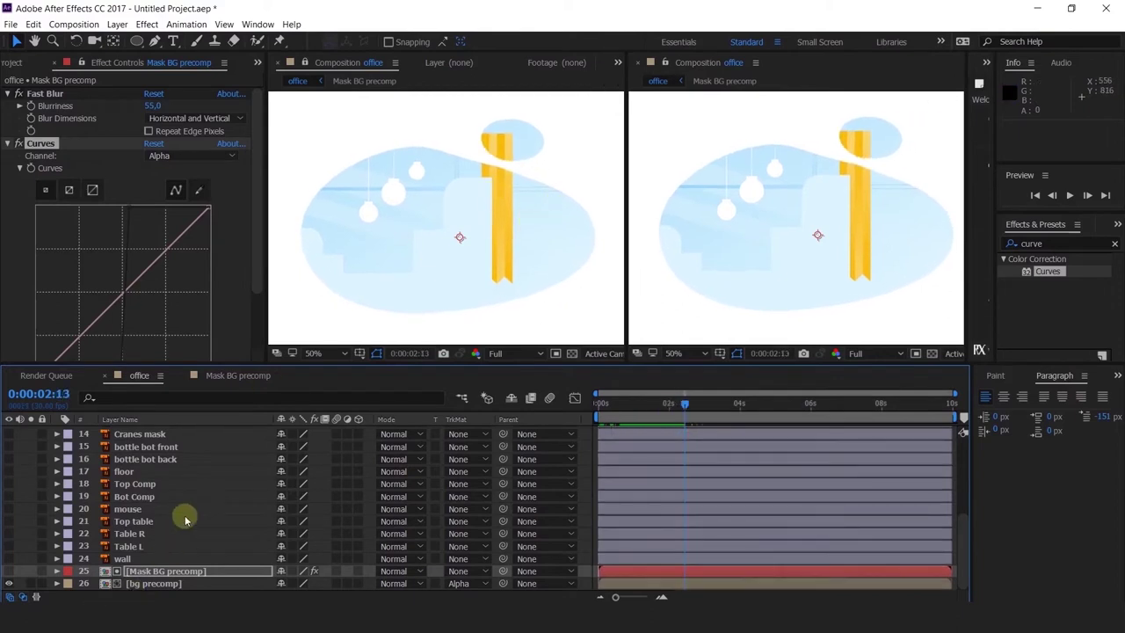
Open bg precomp from the office composition, close the second composition viewer, and display bg precomp in the remaining viewer.
click(123, 558)
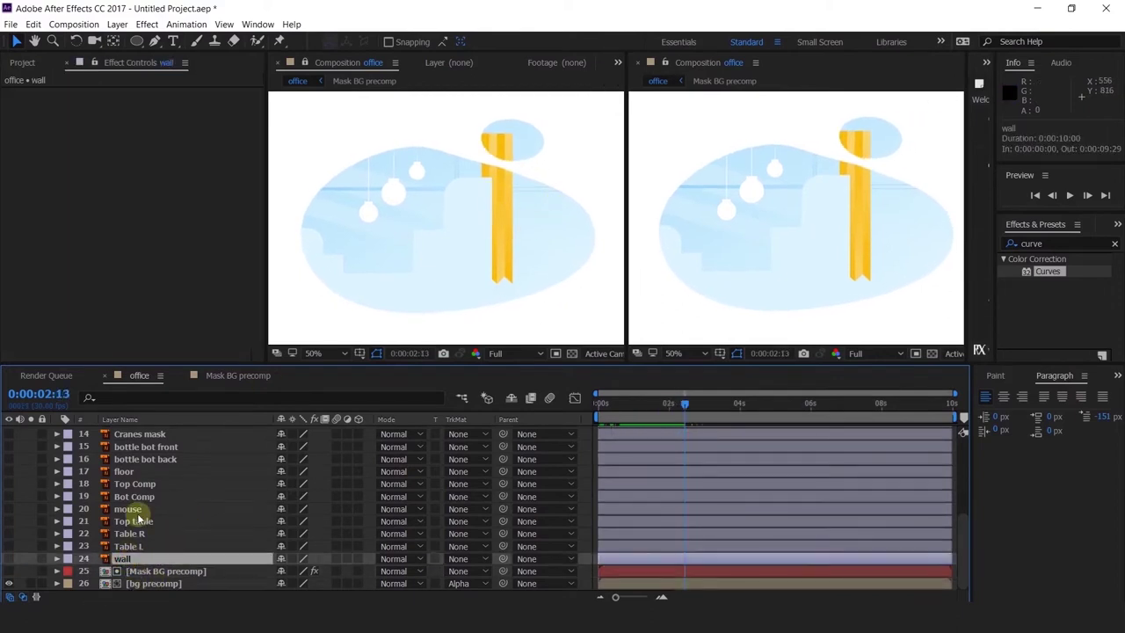
double_click(153, 584)
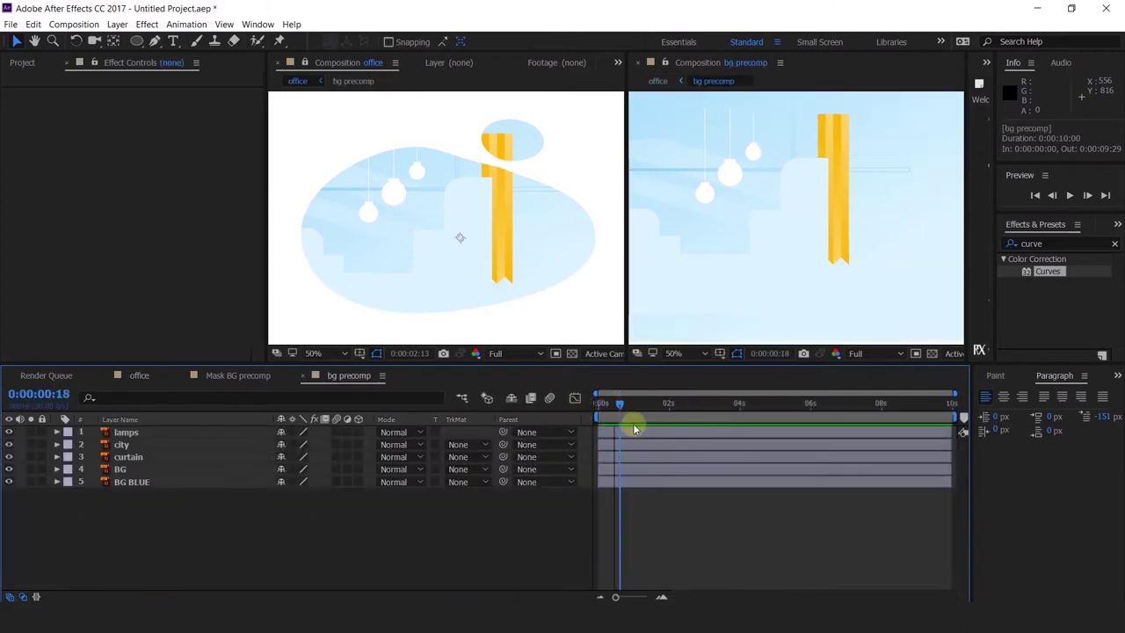
drag(633, 429, 638, 426)
drag(439, 273, 447, 227)
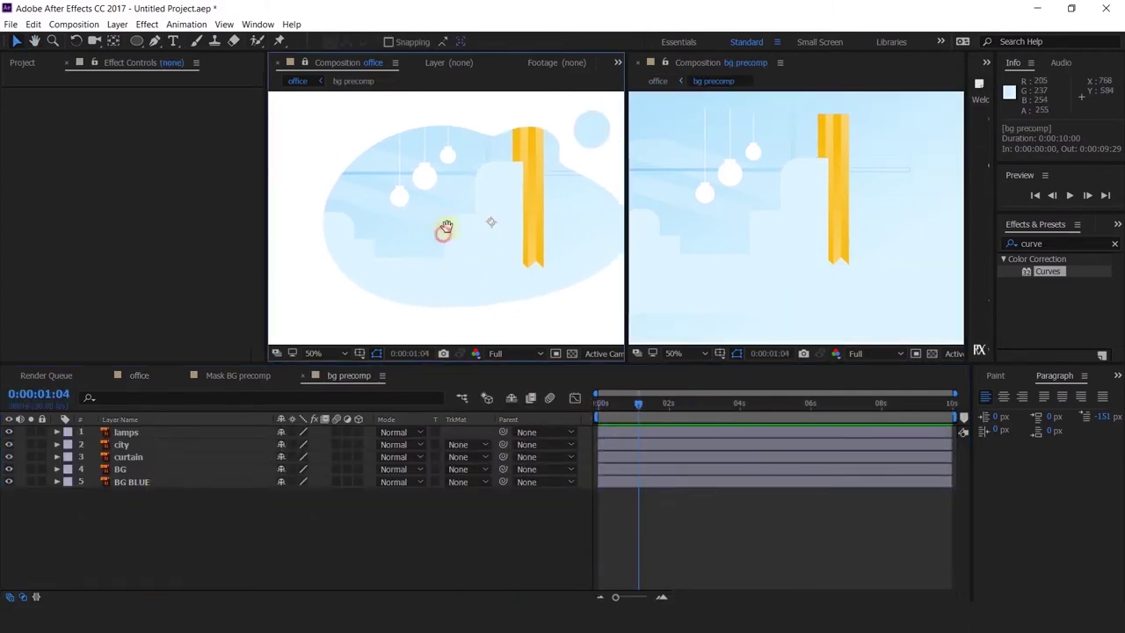
click(647, 63)
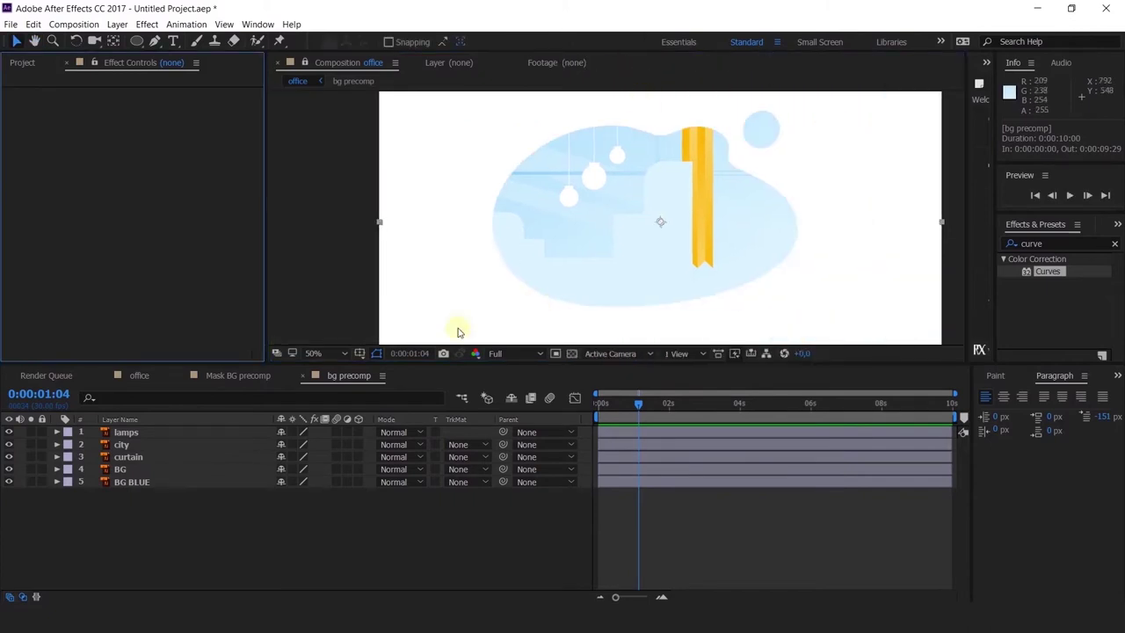
double_click(451, 305)
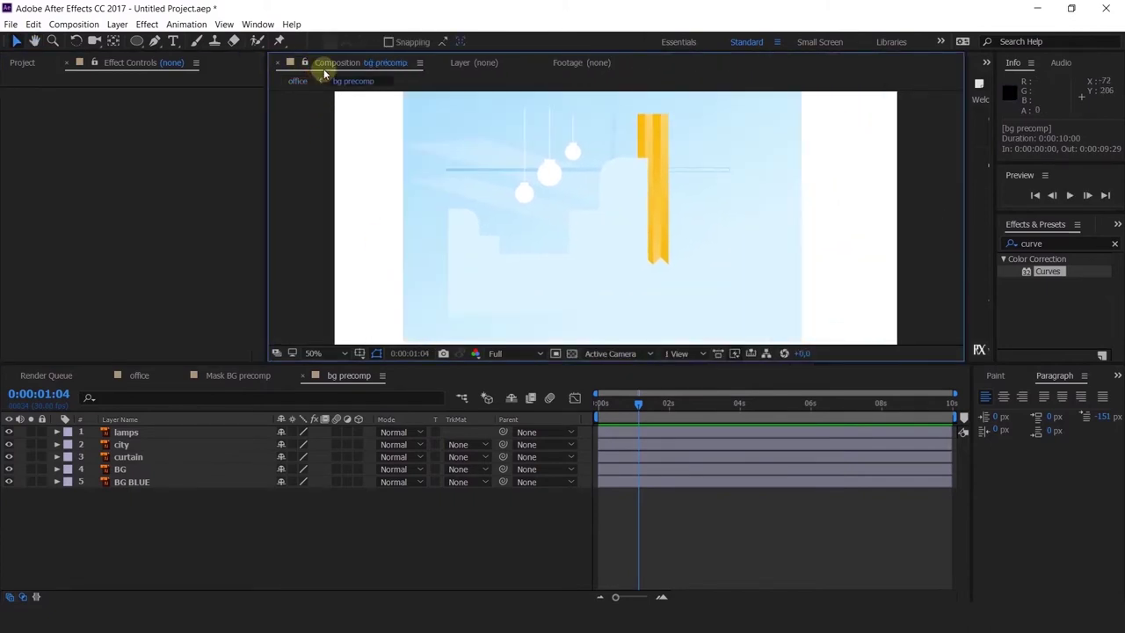
scroll(427, 208, down, 2)
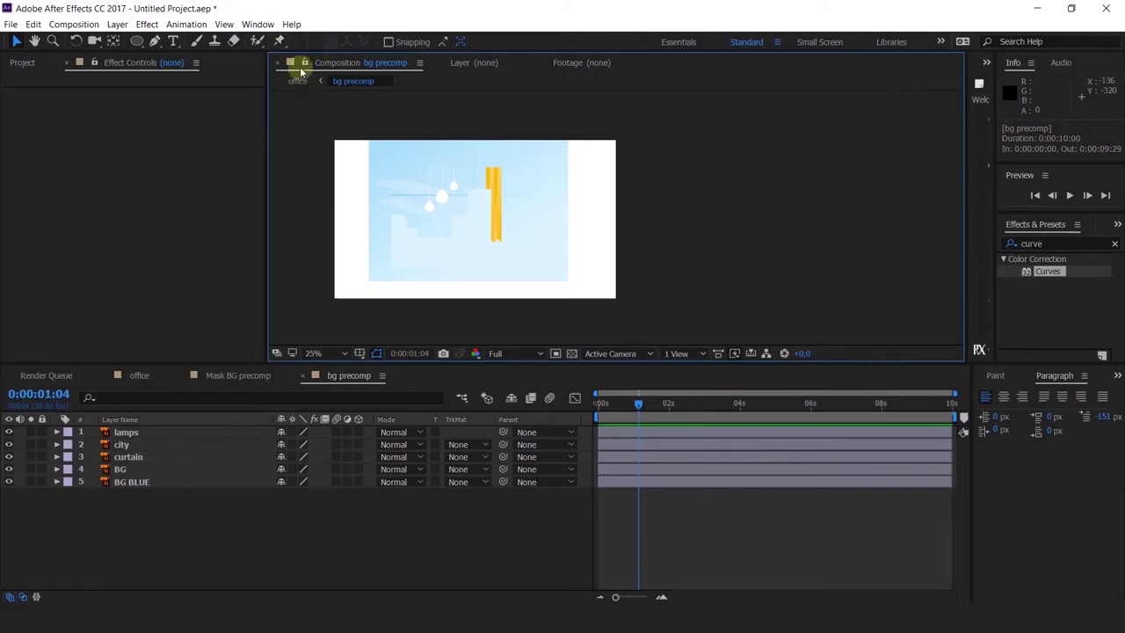
scroll(492, 211, up, 2)
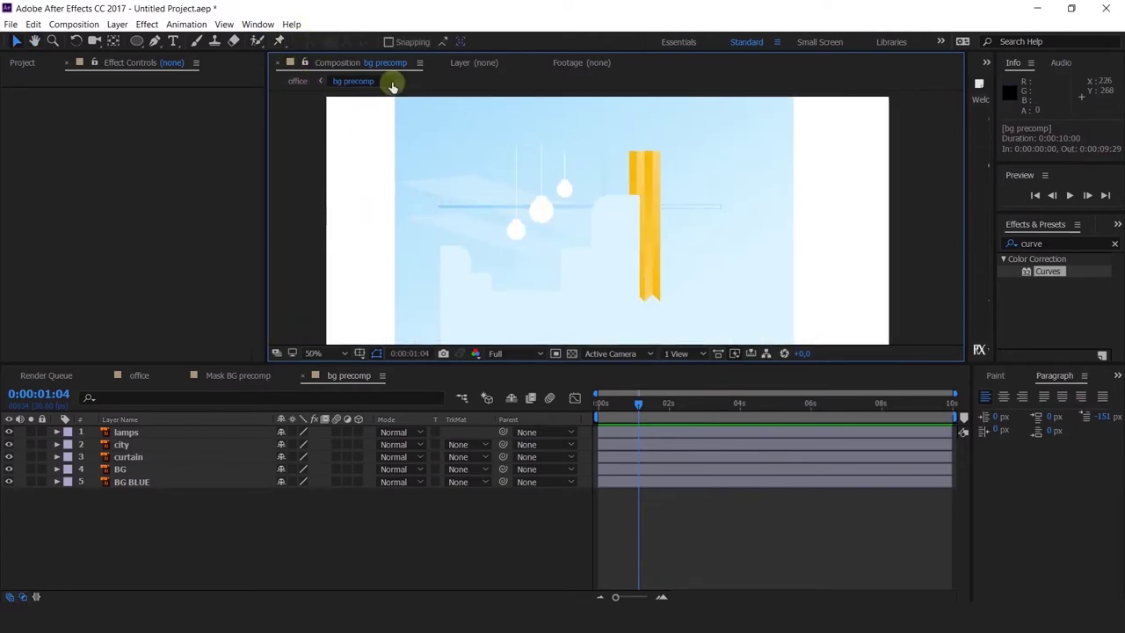
Compare the office composition with bg precomp and lock the BG BLUE layer in bg precomp.
click(138, 376)
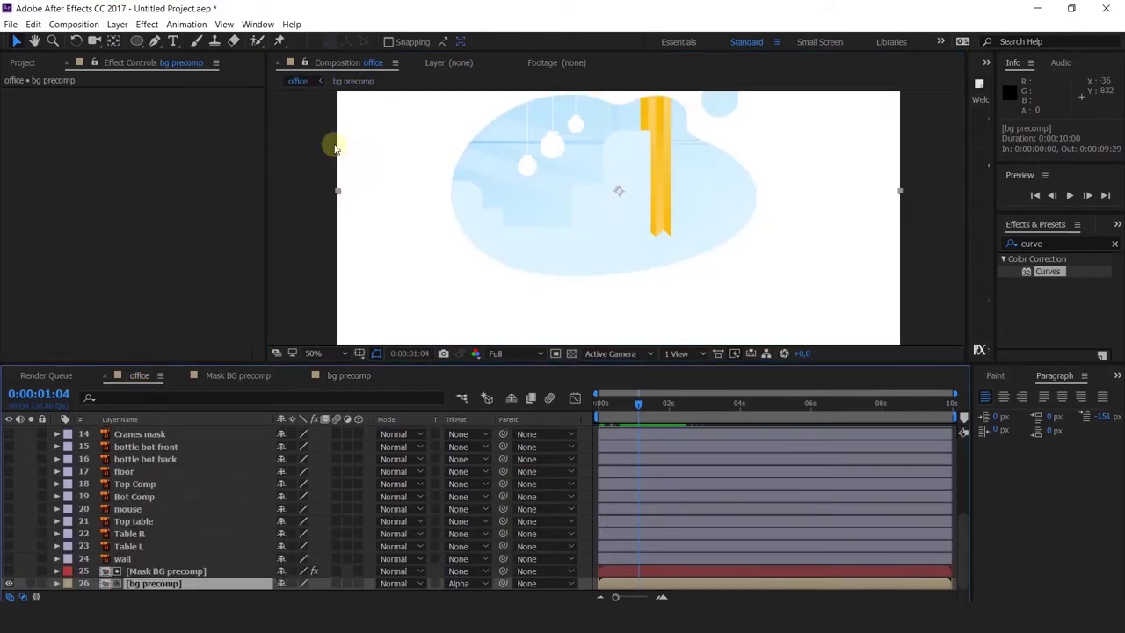
click(338, 376)
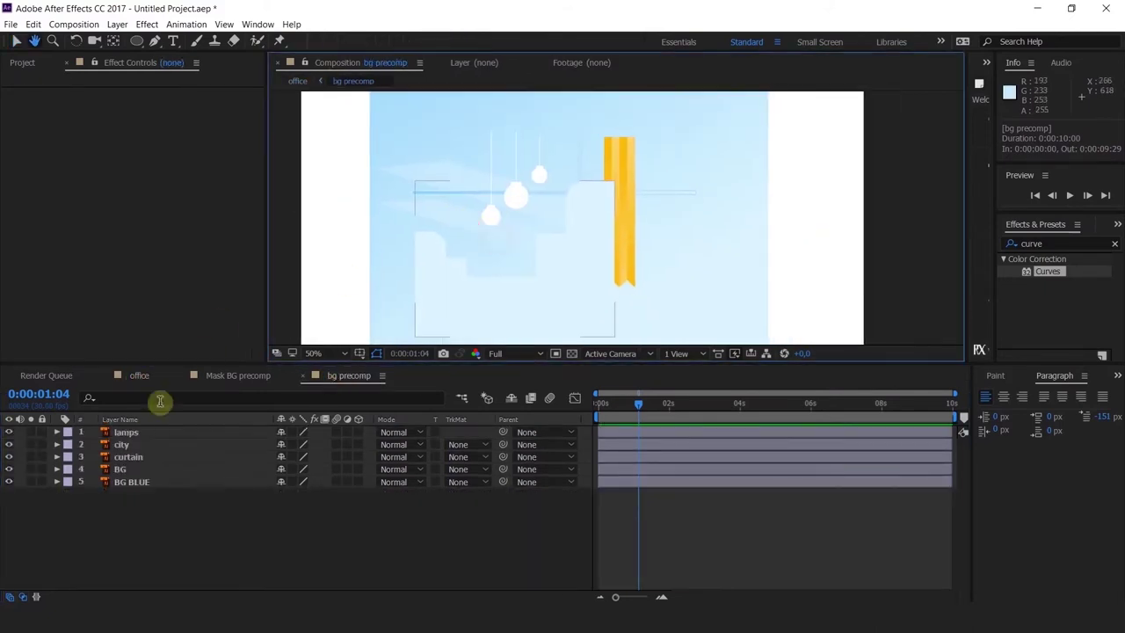
click(41, 483)
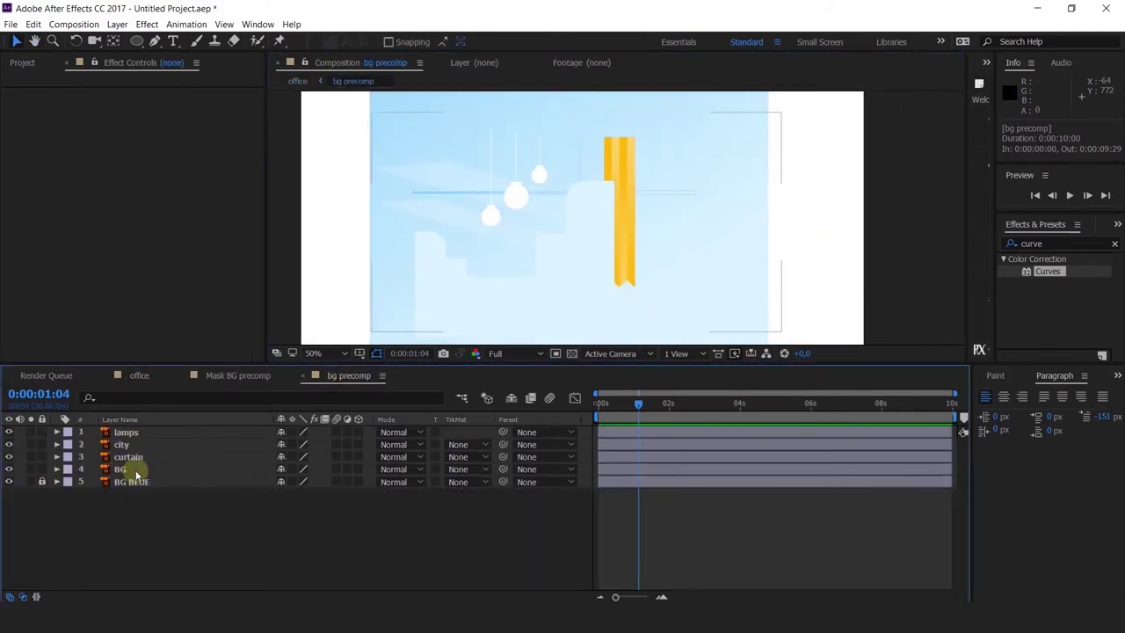
Lock the BG layer in bg precomp.
click(115, 470)
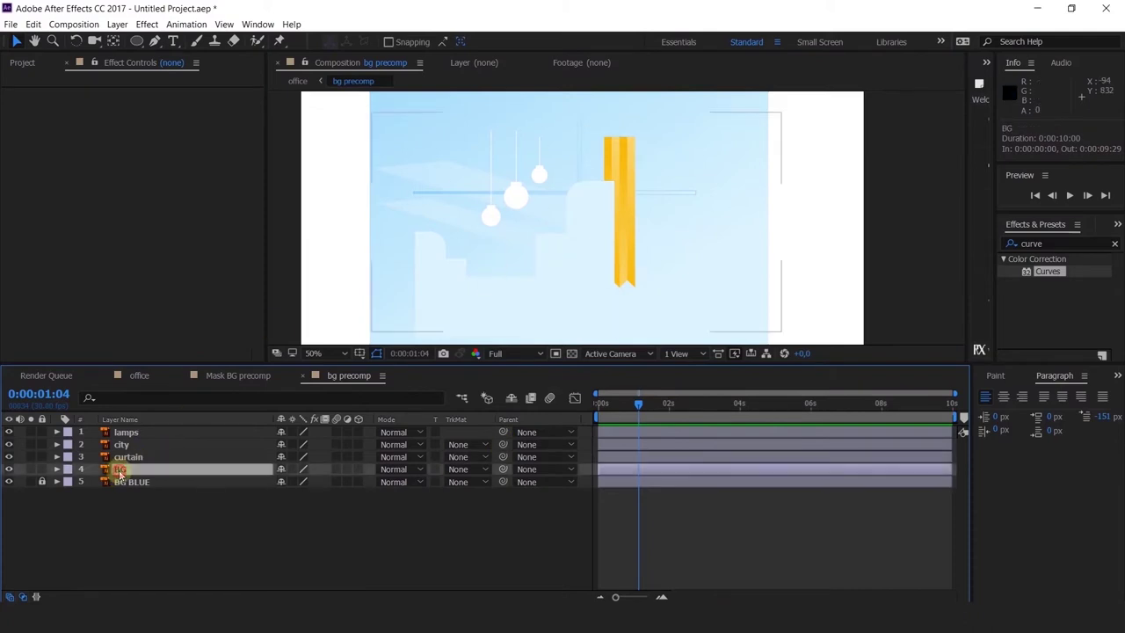
click(31, 470)
click(30, 469)
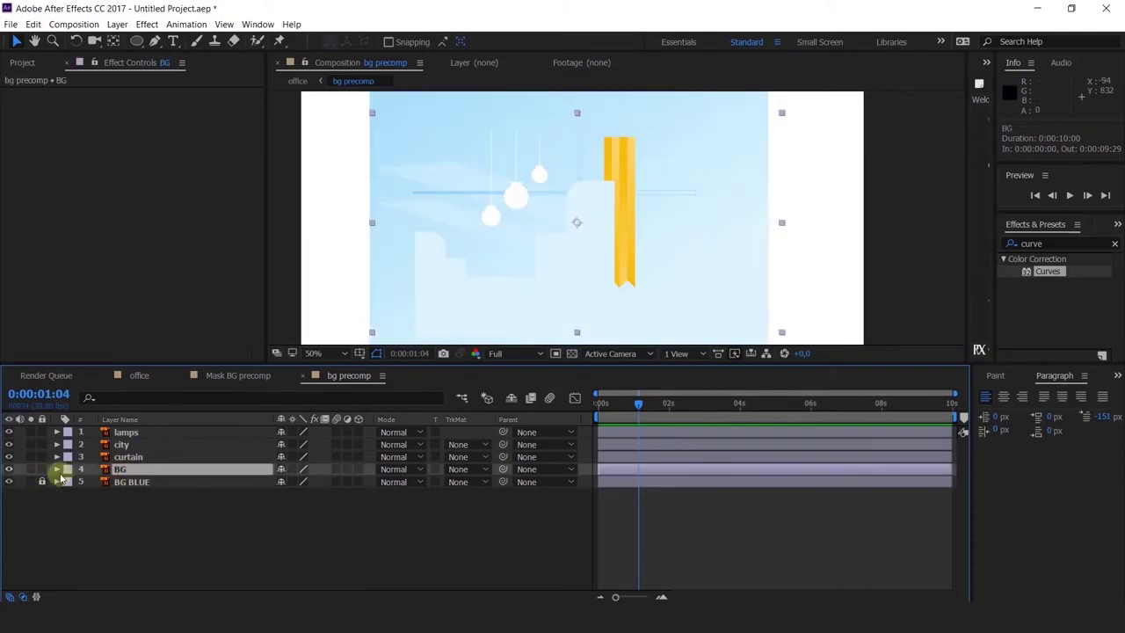
click(41, 469)
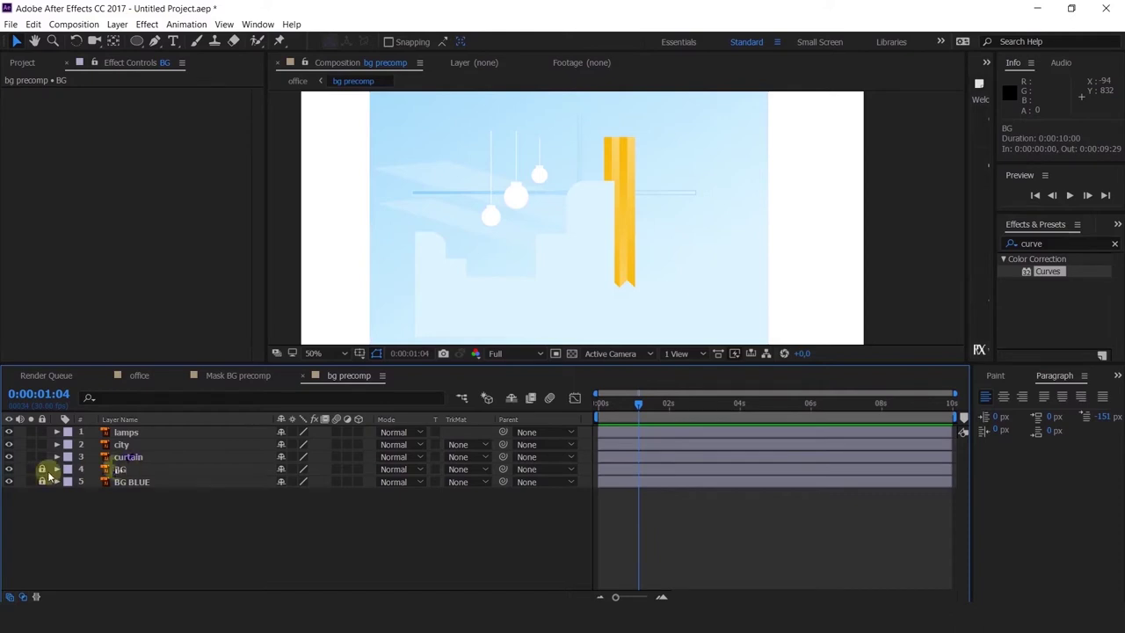
Reorder bg precomp's layers so BG sits directly below lamps and above city and curtain.
click(122, 458)
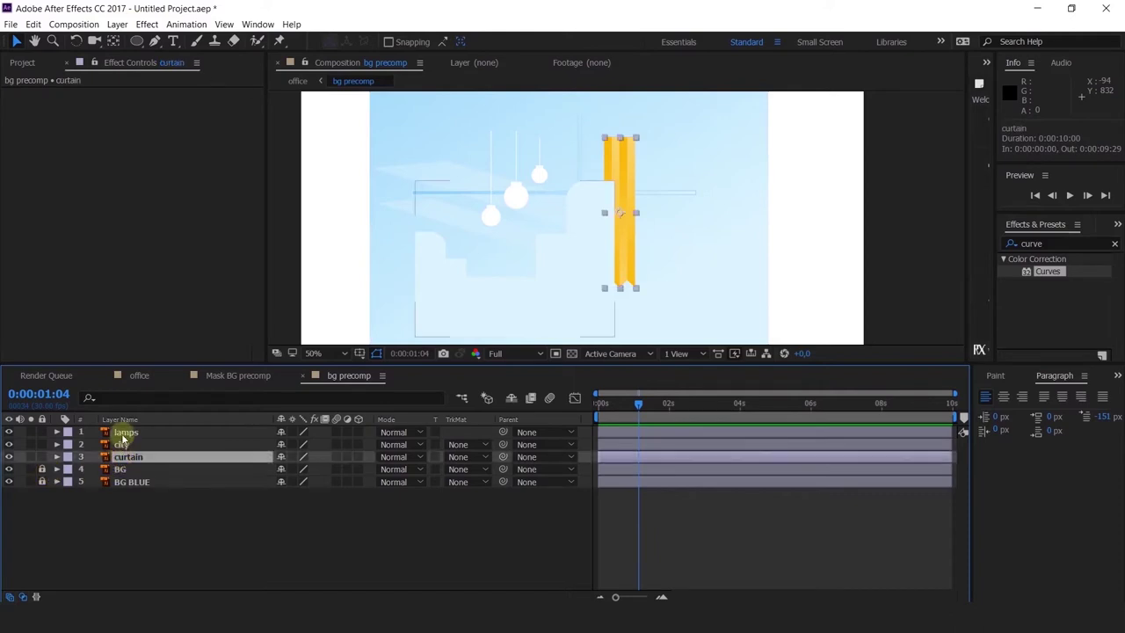
shift+click(120, 431)
mouse_move(121, 446)
mouse_down()
mouse_move(127, 475)
mouse_move(121, 429)
mouse_up()
click(150, 531)
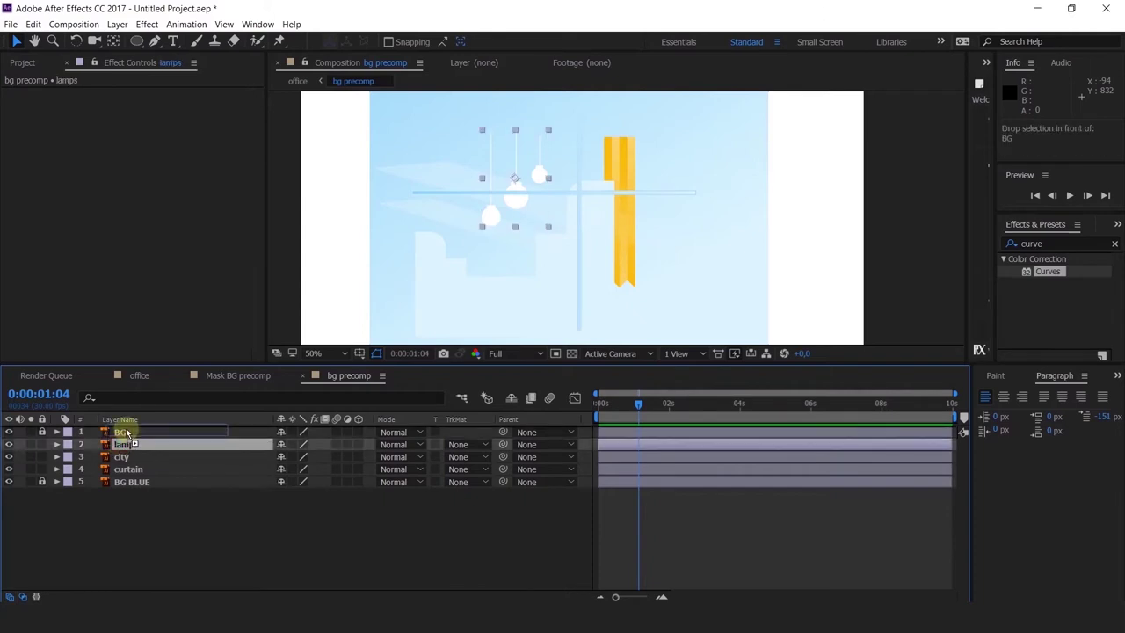
click(156, 550)
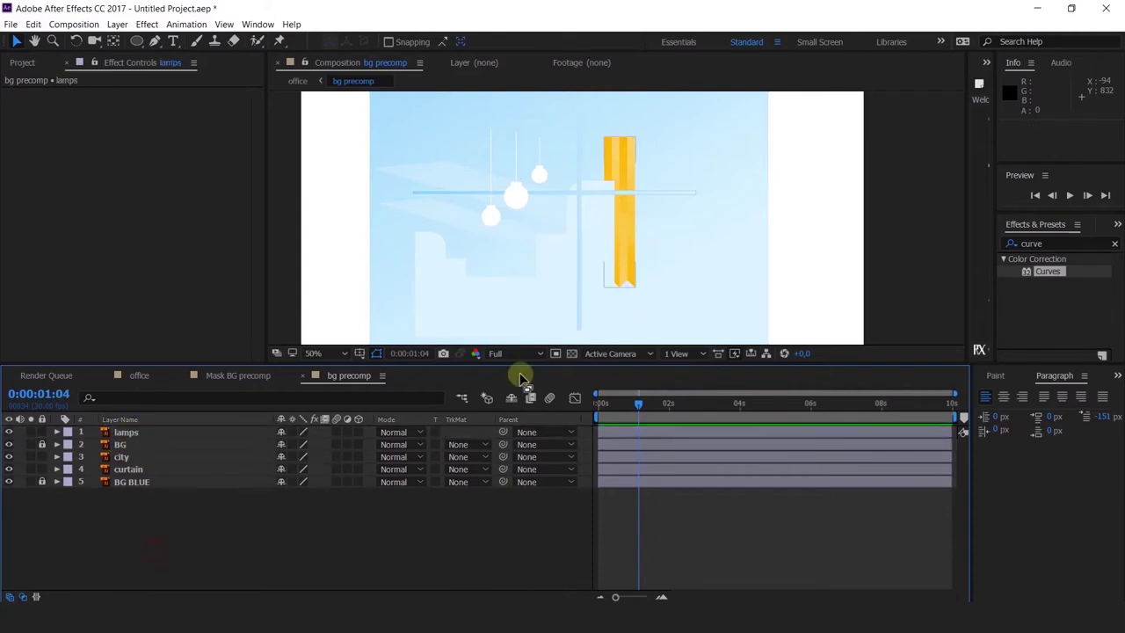
Move the curtain straight up to Position 1086.8,365.9 and check it in the office composition at 0:00:02:14.
click(613, 147)
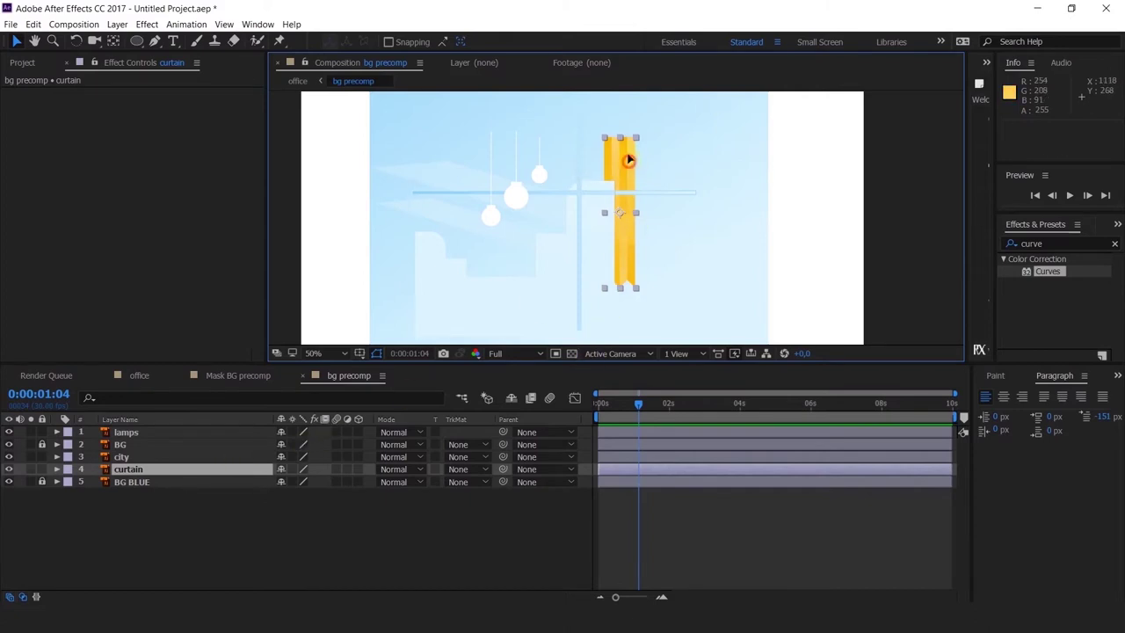
drag(628, 160, 628, 126)
click(139, 375)
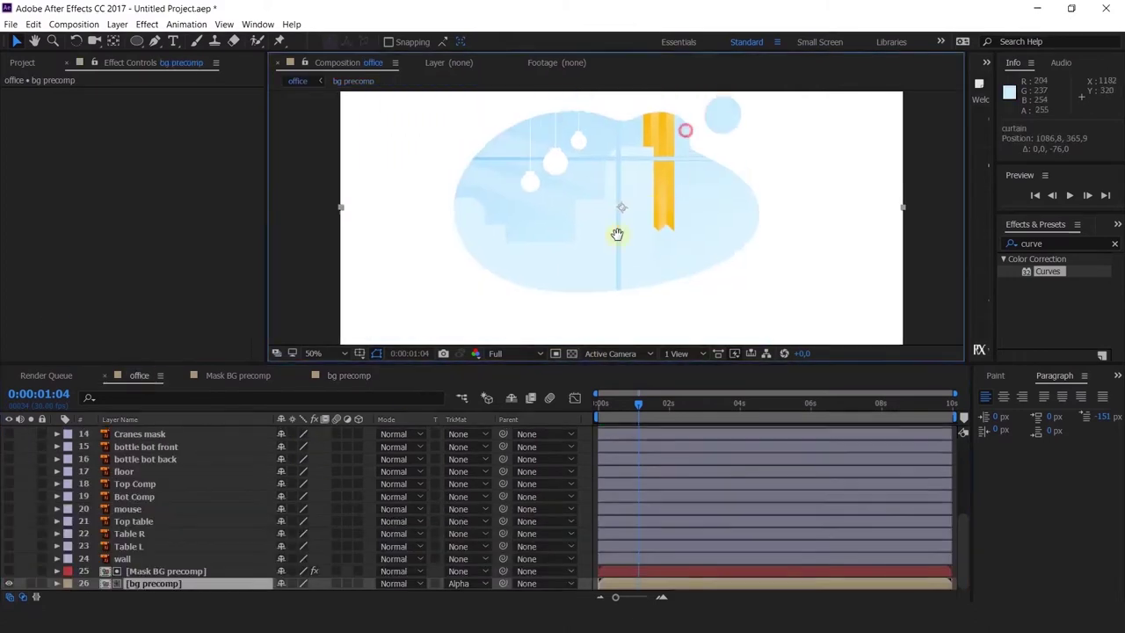
drag(616, 233, 544, 292)
drag(638, 402, 687, 413)
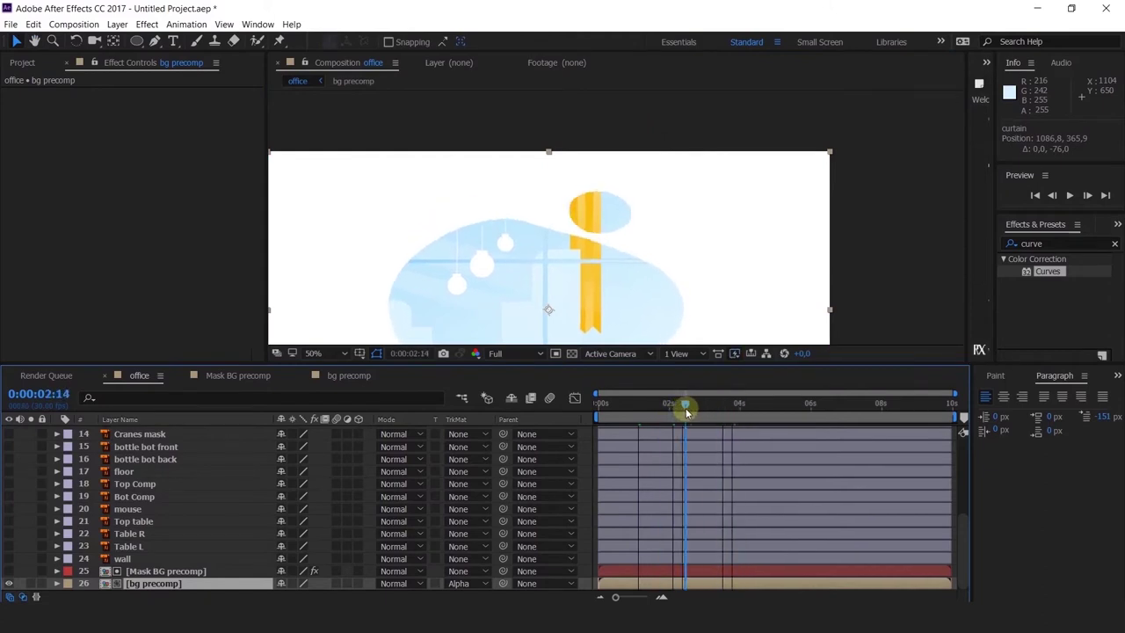
In bg precomp, set Position keyframes for the city layer at 0:00:00:00 and 0:00:00:15 in its current place.
click(349, 378)
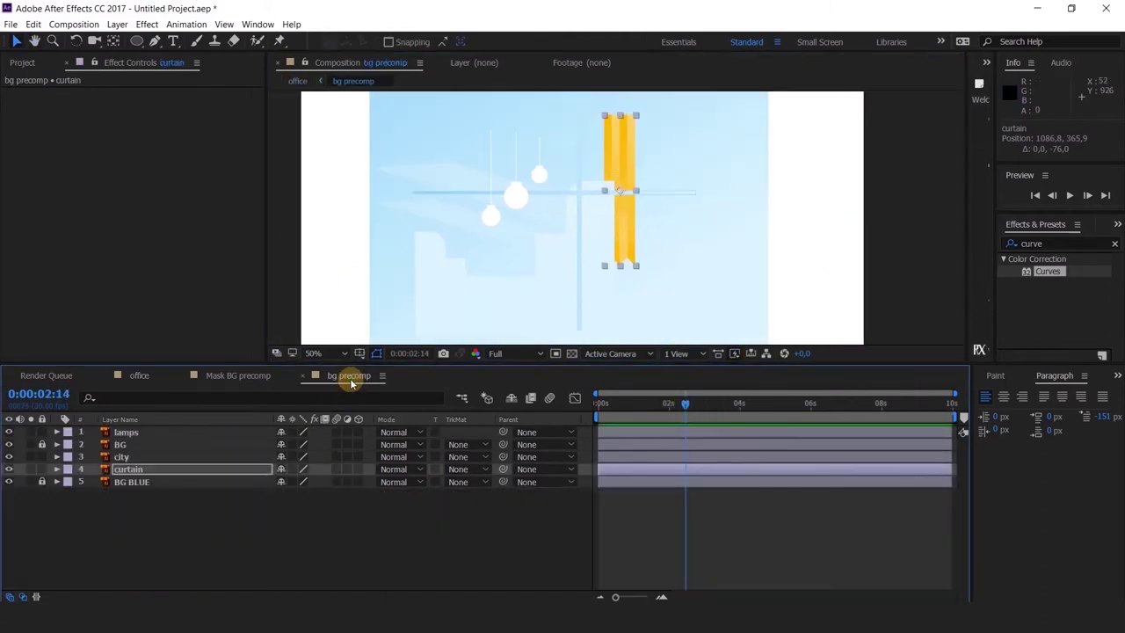
drag(607, 212, 577, 241)
drag(510, 236, 507, 192)
click(492, 295)
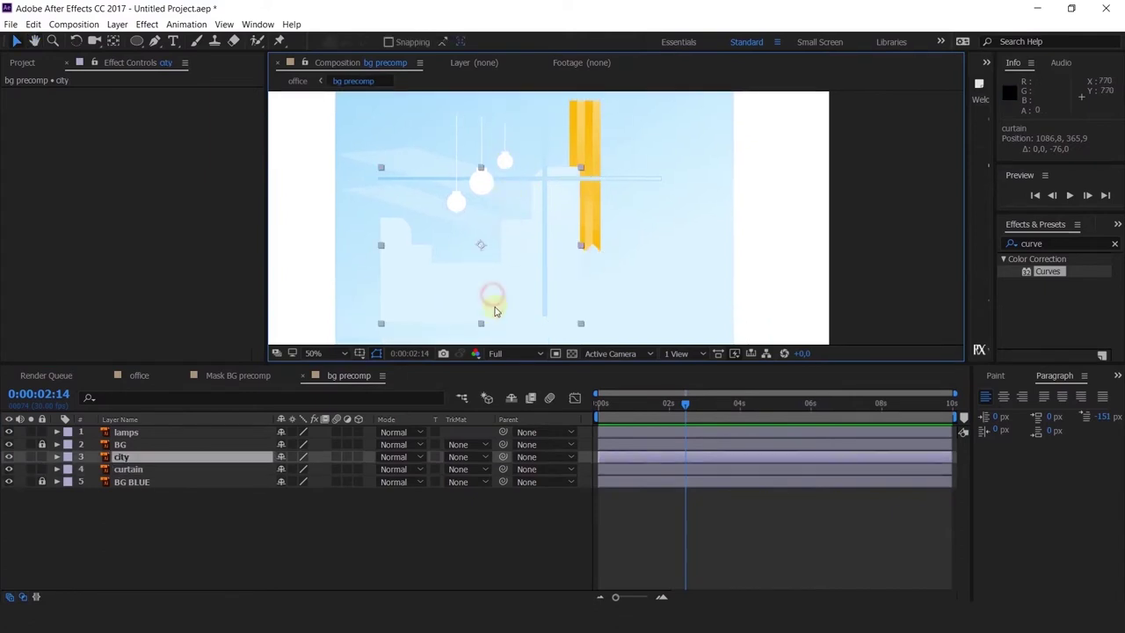
click(598, 402)
key(p)
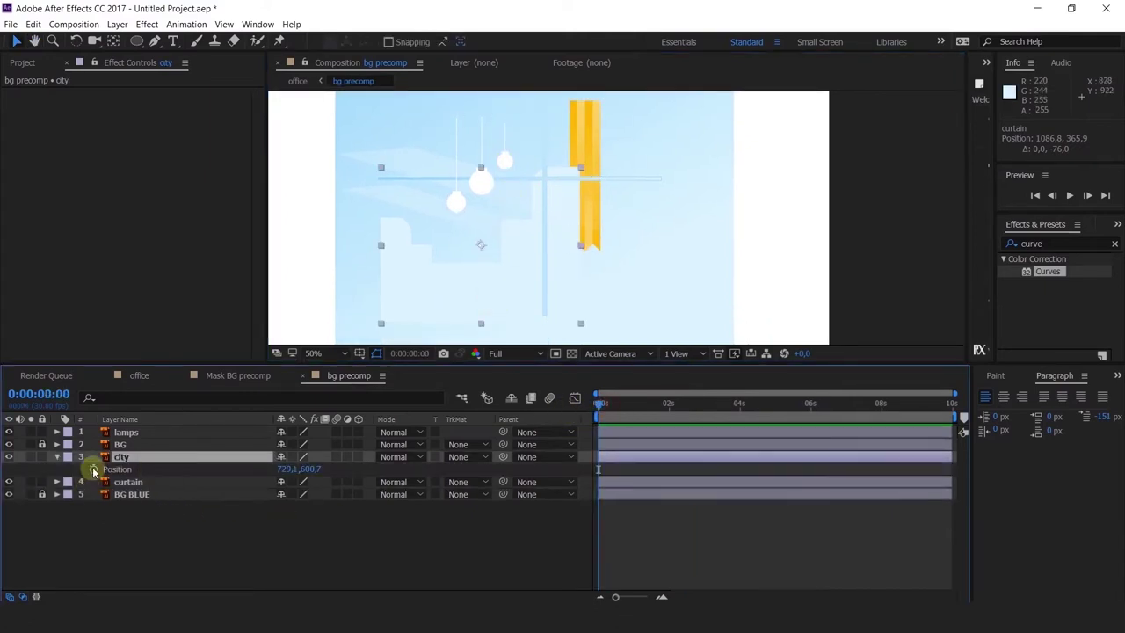
click(94, 470)
key(equal)
key(equal)
drag(648, 406, 670, 415)
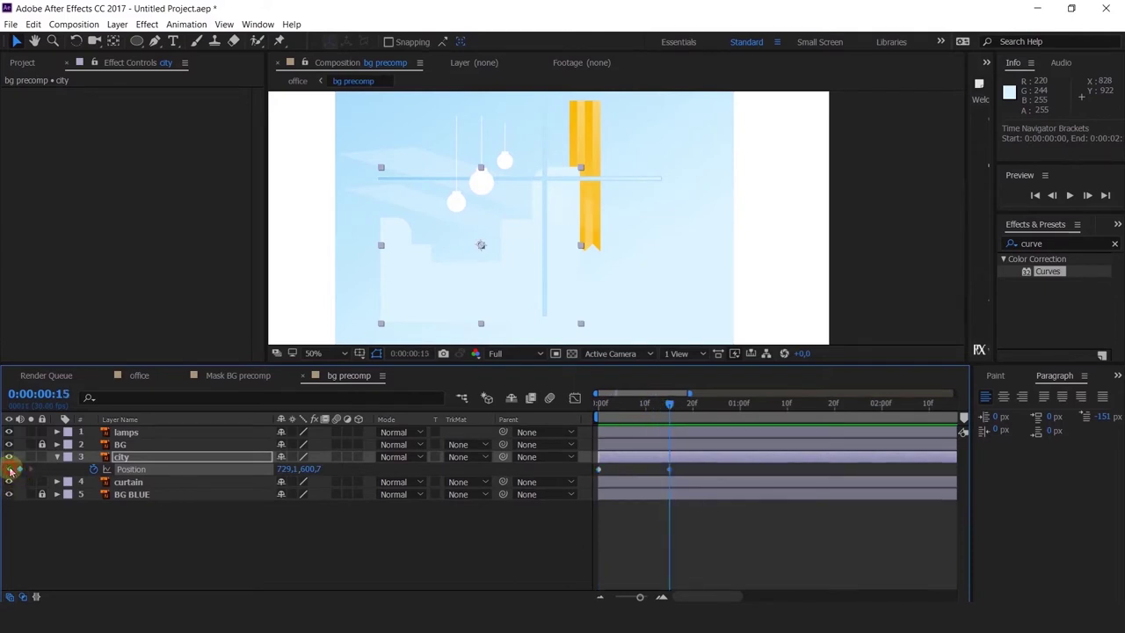
Lower the city to 729.1,924.7 at 0:00:00:00, reshape its speed graph for a longer slowdown into 0:00:00:15, and preview it.
click(11, 470)
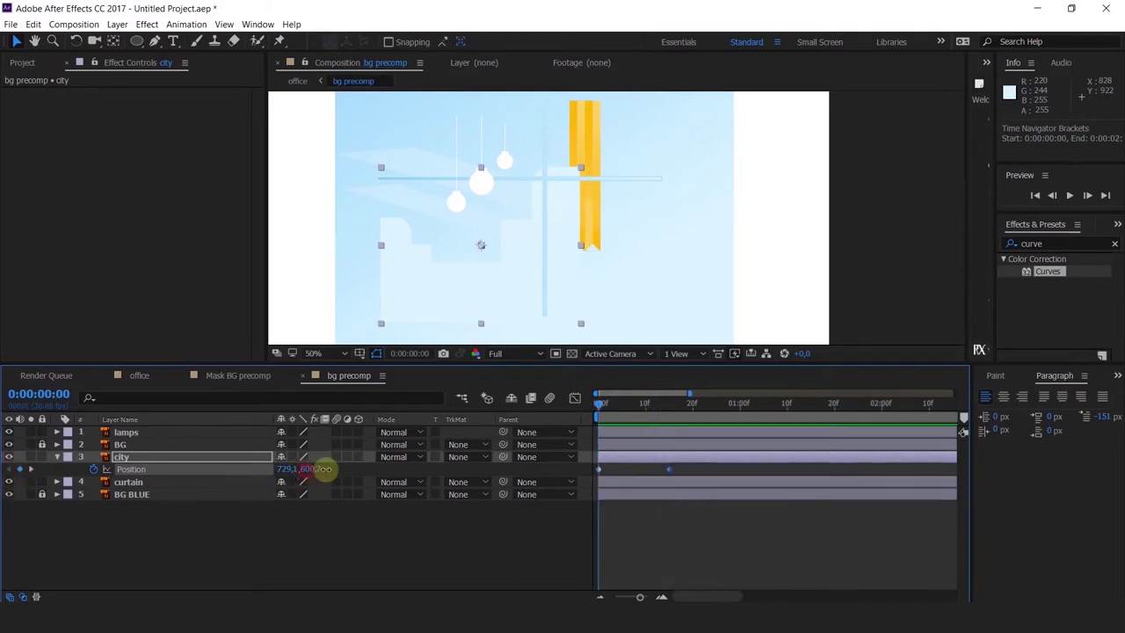
drag(321, 465, 656, 481)
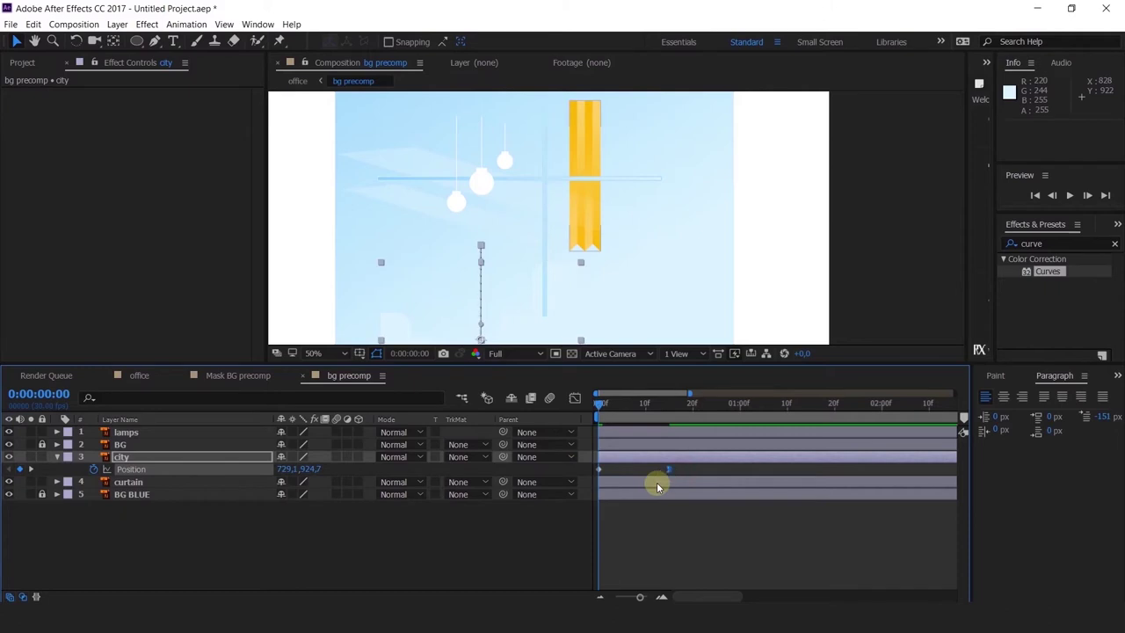
click(575, 398)
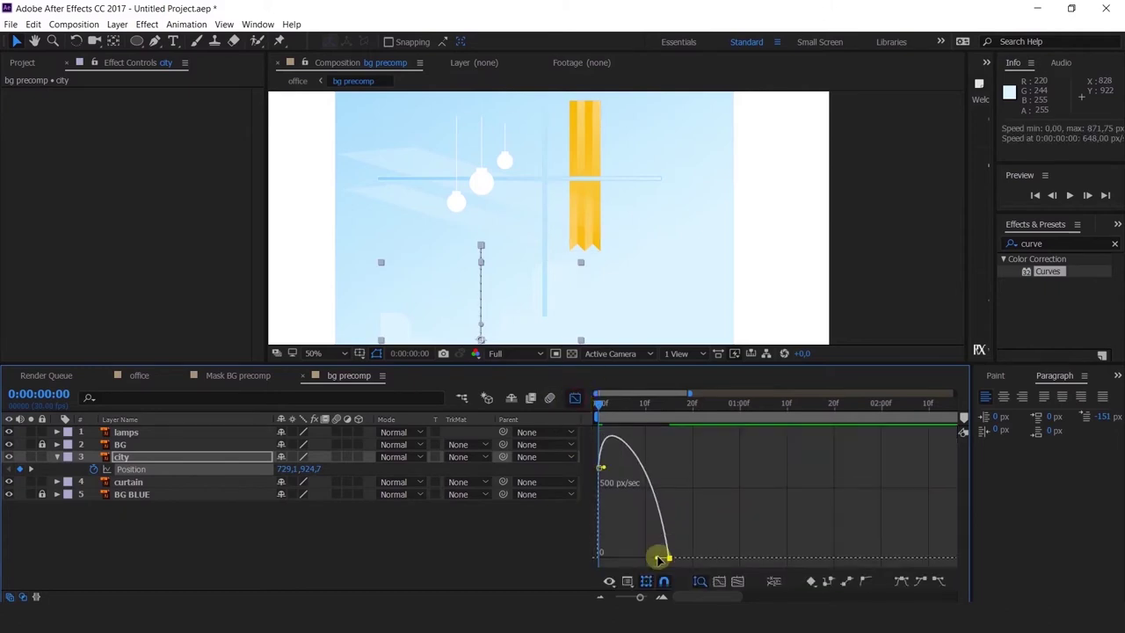
drag(657, 556, 634, 559)
key(space)
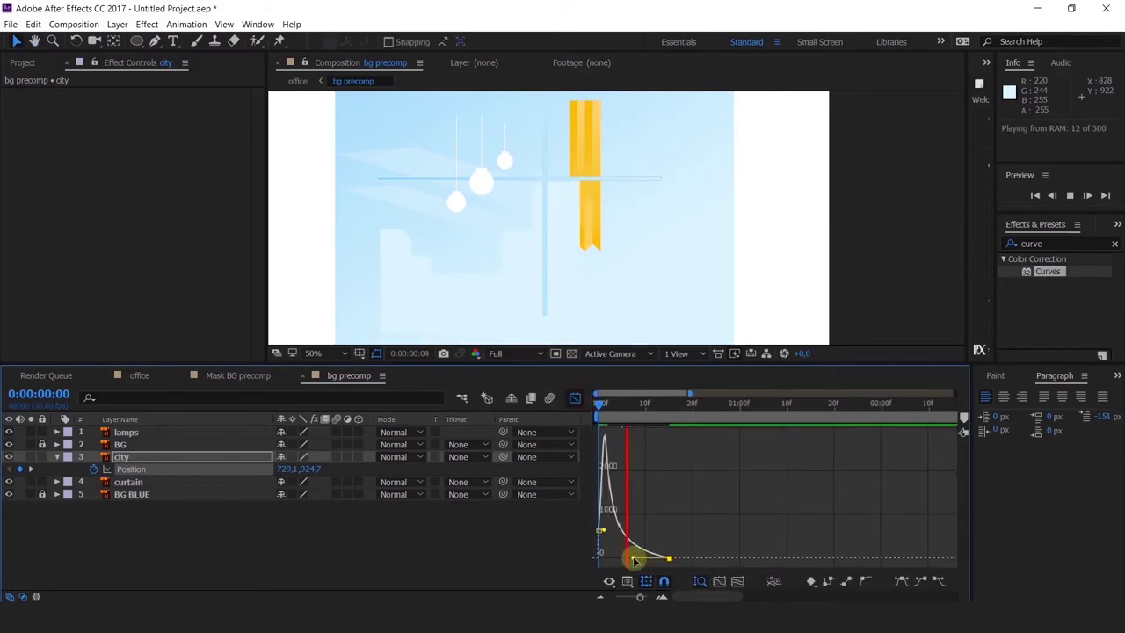
key(space)
click(575, 397)
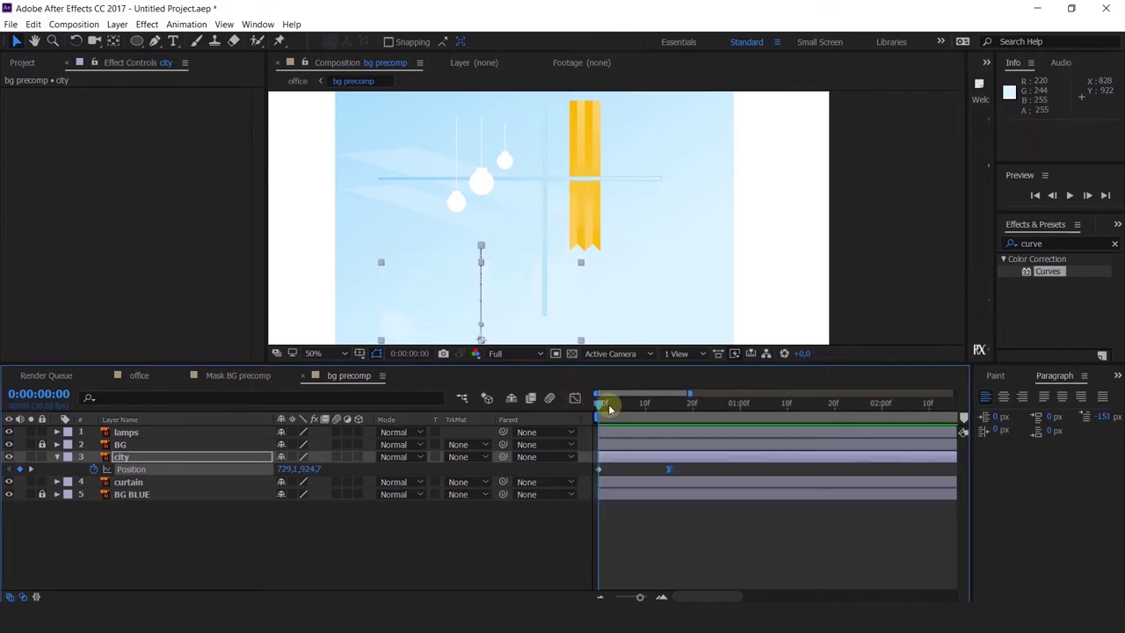
Raise the city's starting Position at 0:00:00:00 to 729.1,801.7 and preview its shorter rise.
drag(314, 470, 208, 485)
key(space)
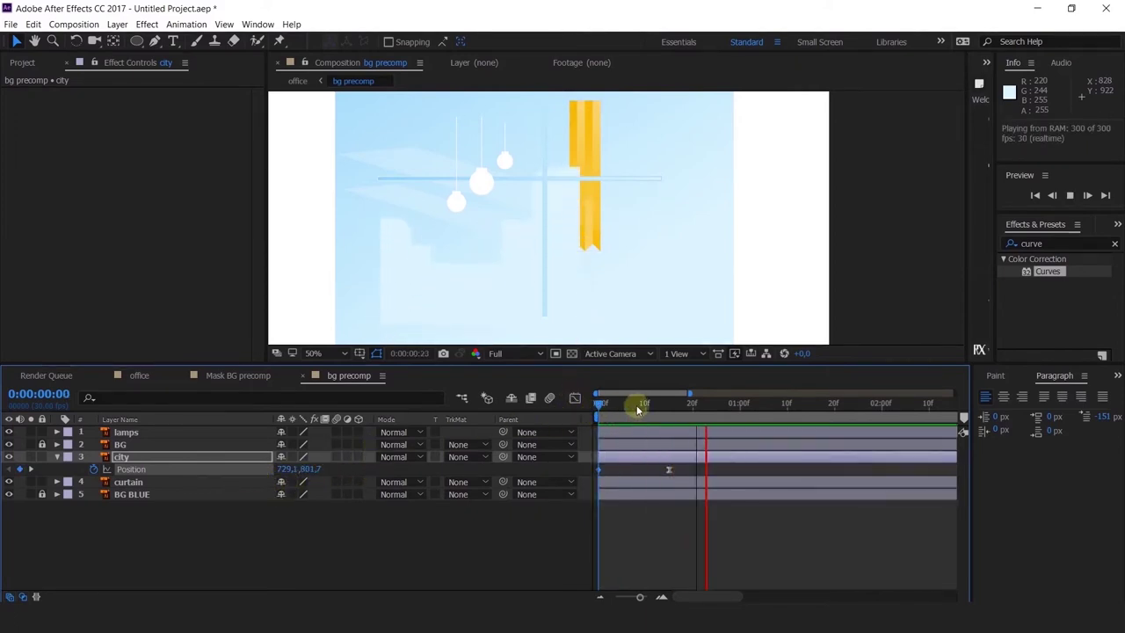
drag(638, 406, 501, 409)
Search the effects for "Bend" and apply CC Bender to the curtain layer.
click(586, 132)
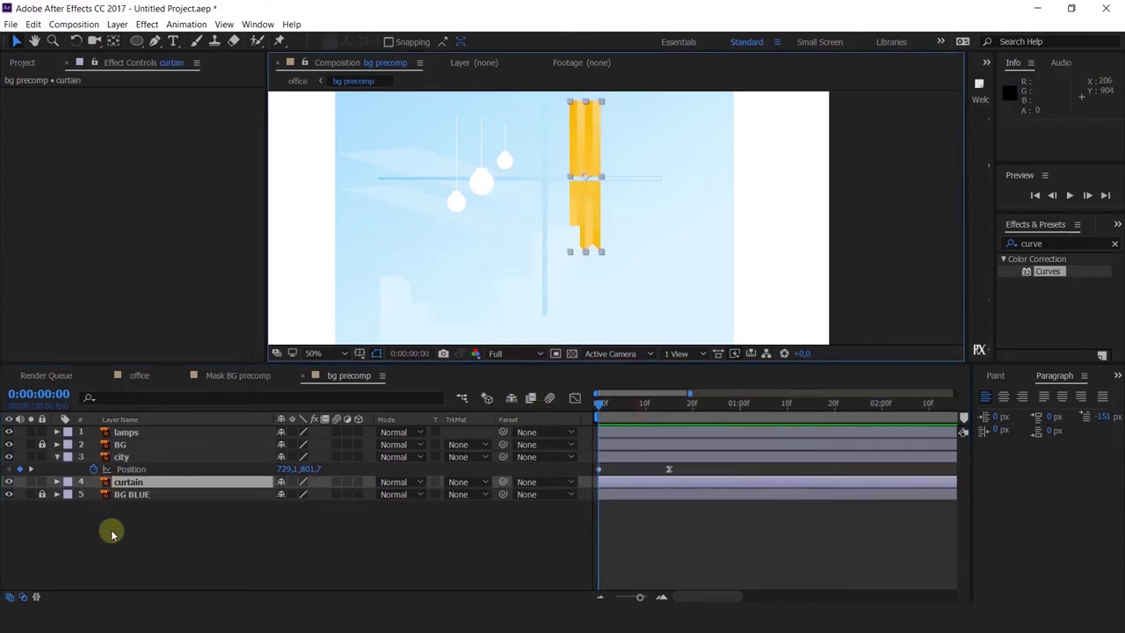
click(1054, 244)
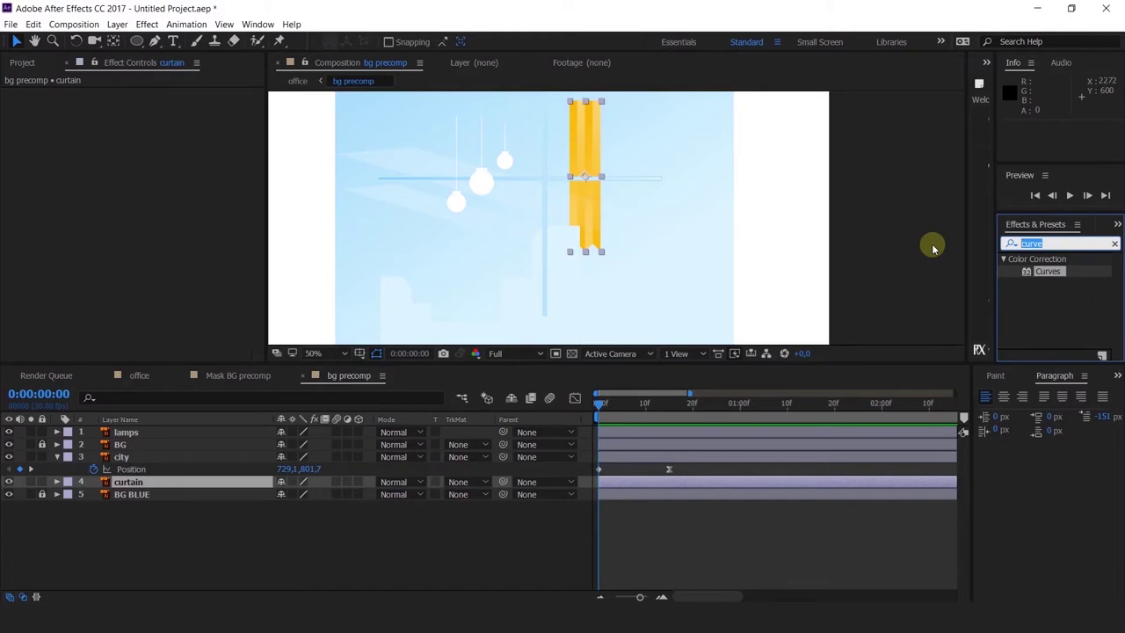
text(Bend)
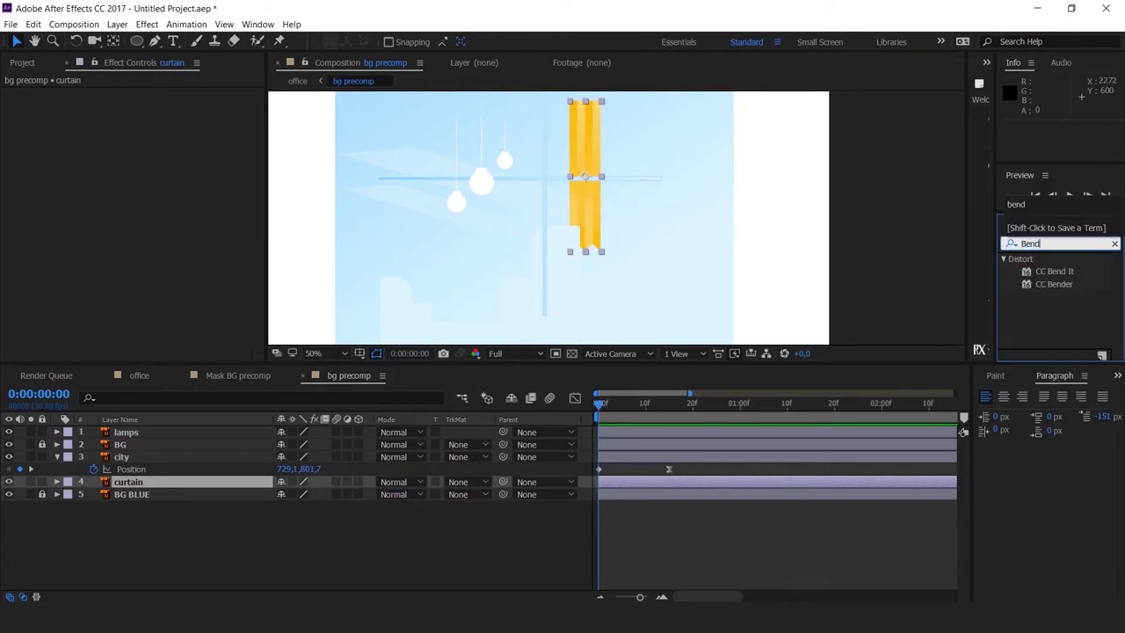
click(1058, 284)
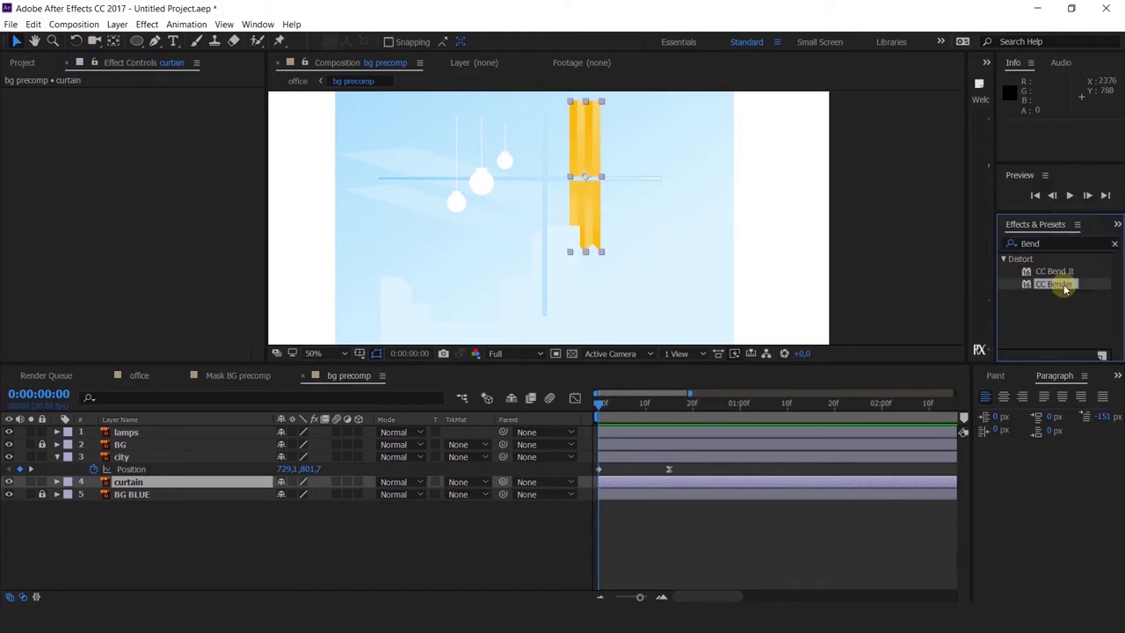
double_click(1059, 286)
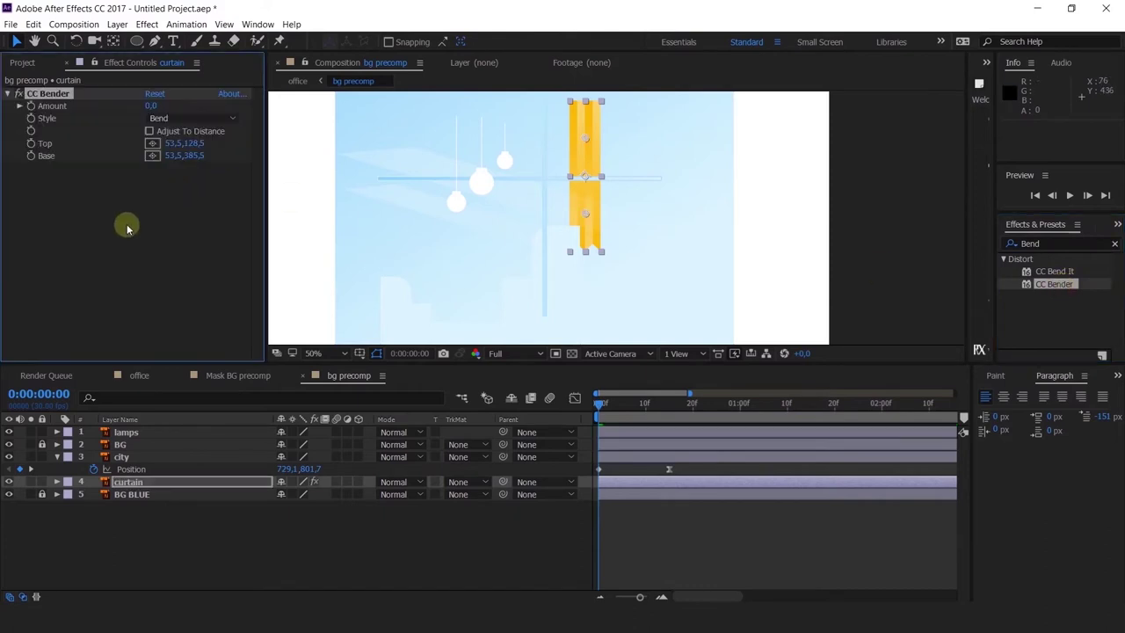
Try bending the curtain with CC Bender's Amount, undo the change, and view the Style options.
drag(151, 107, 213, 138)
key(ctrl+z)
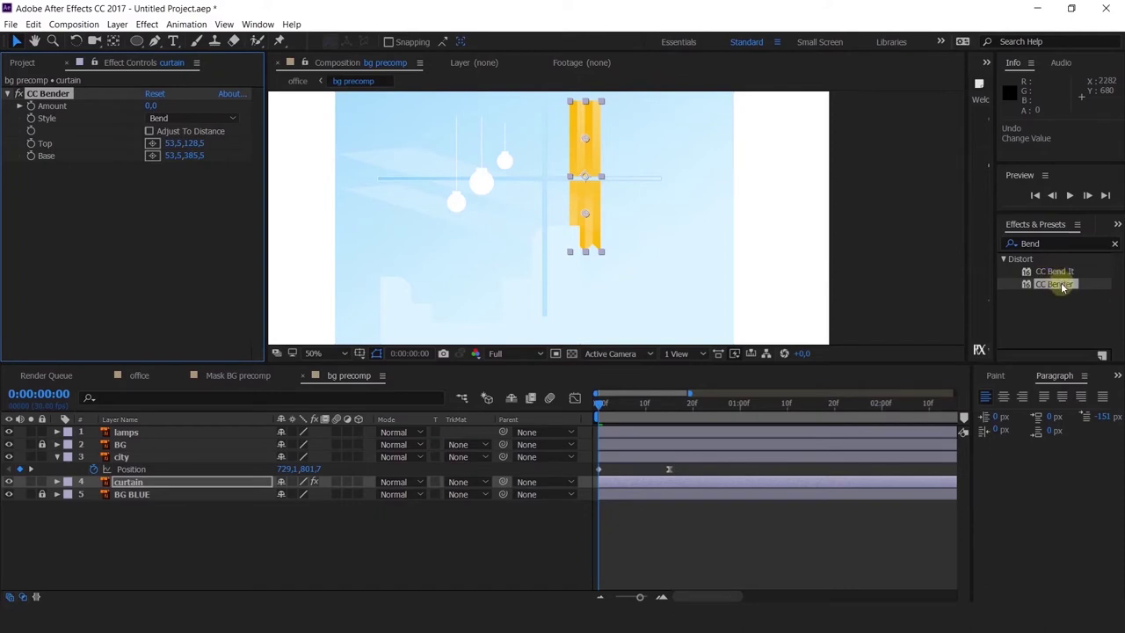
click(176, 119)
click(127, 117)
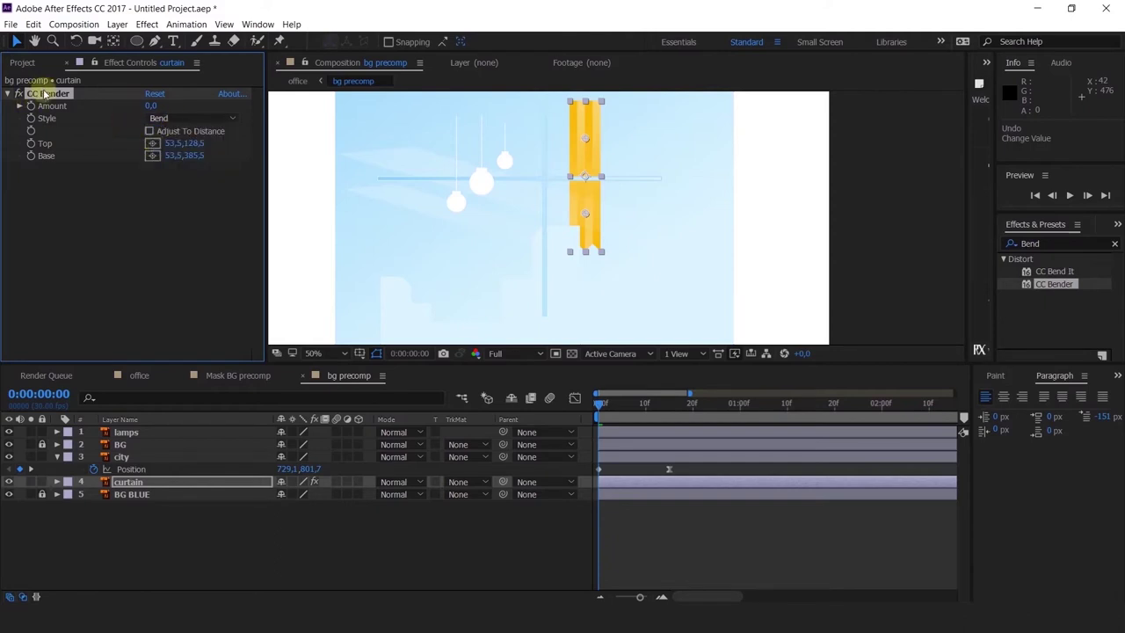
Place CC Bender's Top point at 65.5,440.5 and Base point at 49.5,59.5 on the curtain, test the Amount, and undo that test.
drag(584, 211, 587, 110)
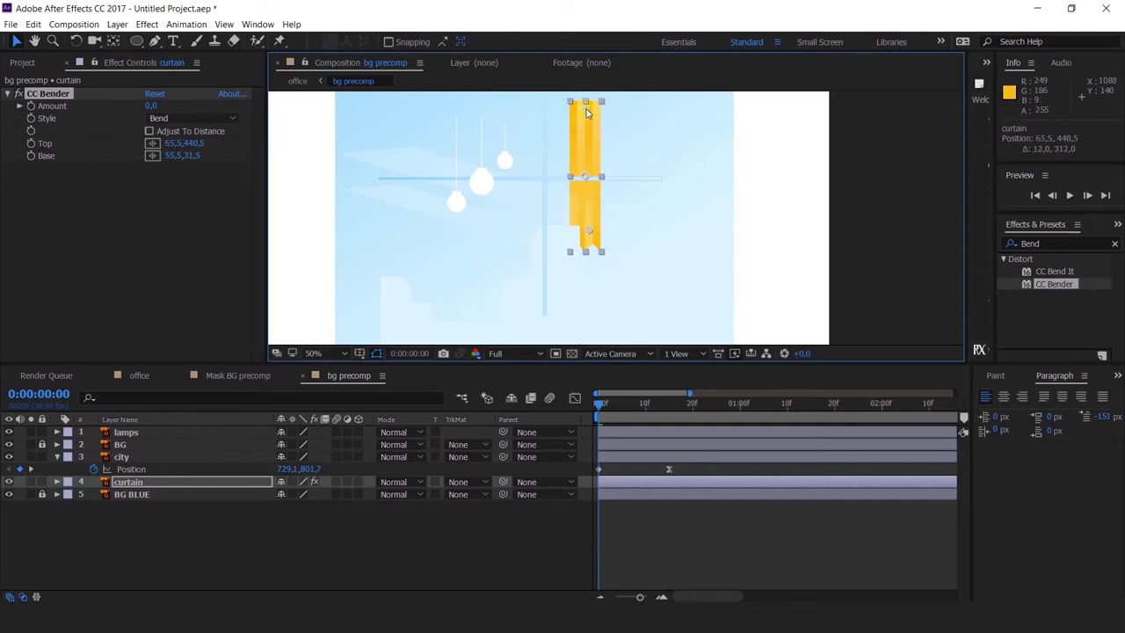
drag(584, 117, 582, 118)
drag(150, 106, 489, 173)
key(ctrl+z)
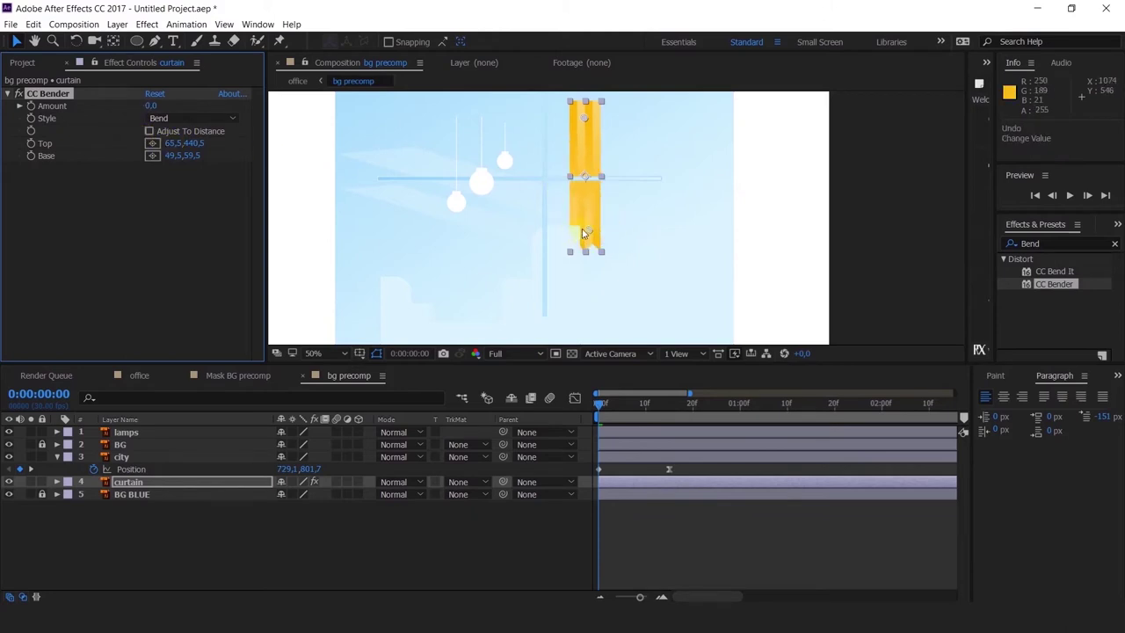
Move CC Bender's Top point to 53.5,254.5, test and undo an Amount of 10, and raise the Top point to 61.5,140.5.
drag(586, 227, 584, 185)
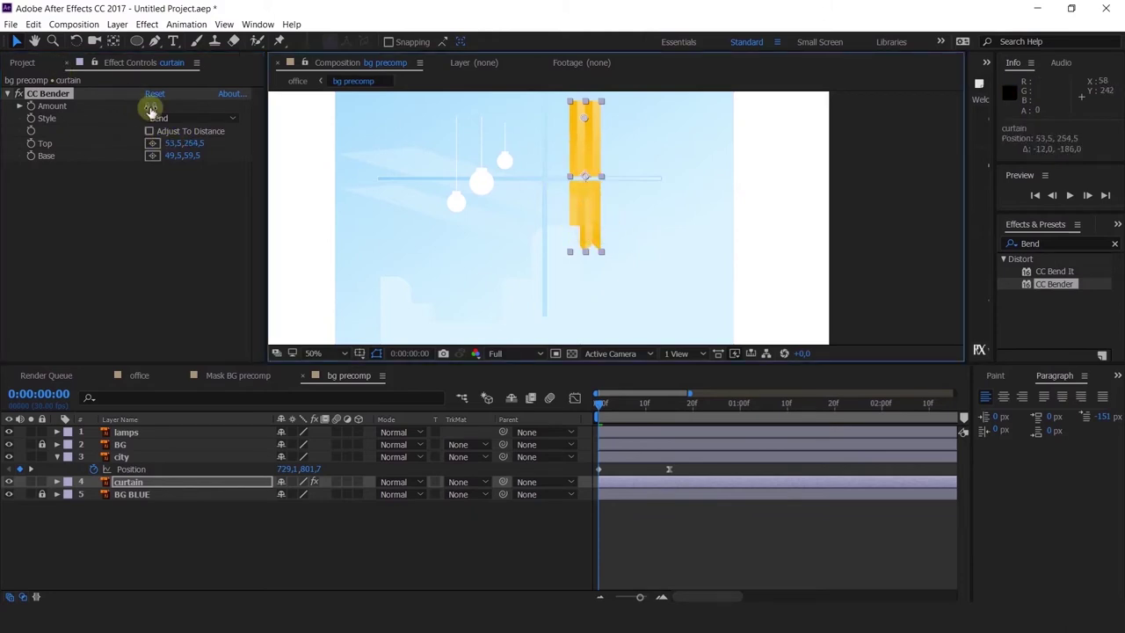
drag(146, 106, 173, 121)
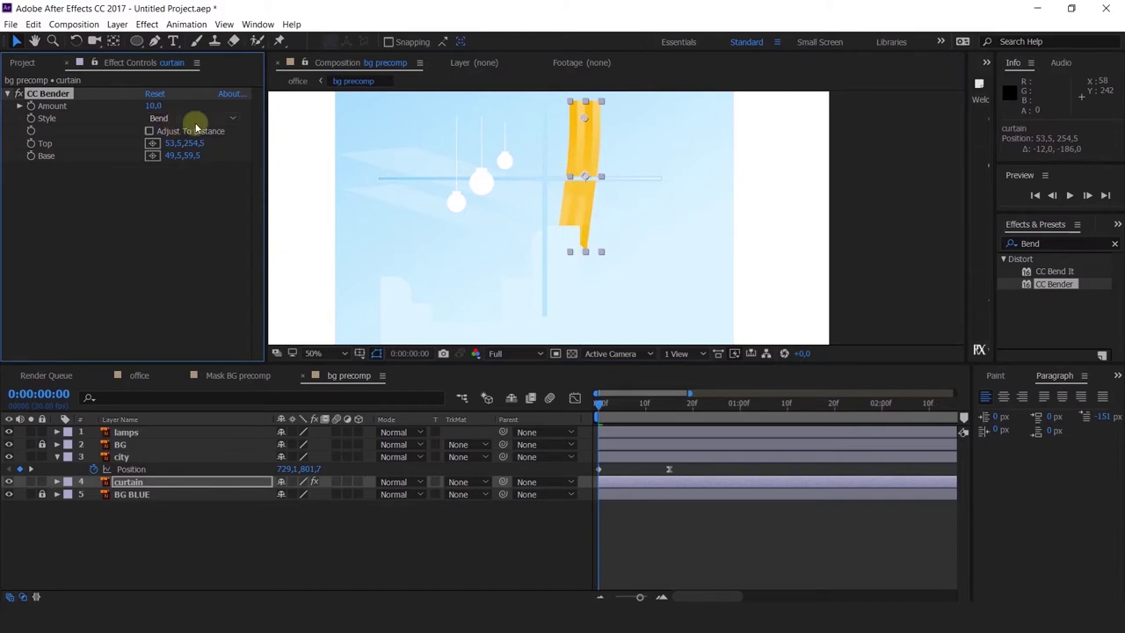
key(ctrl+z)
drag(586, 181, 587, 148)
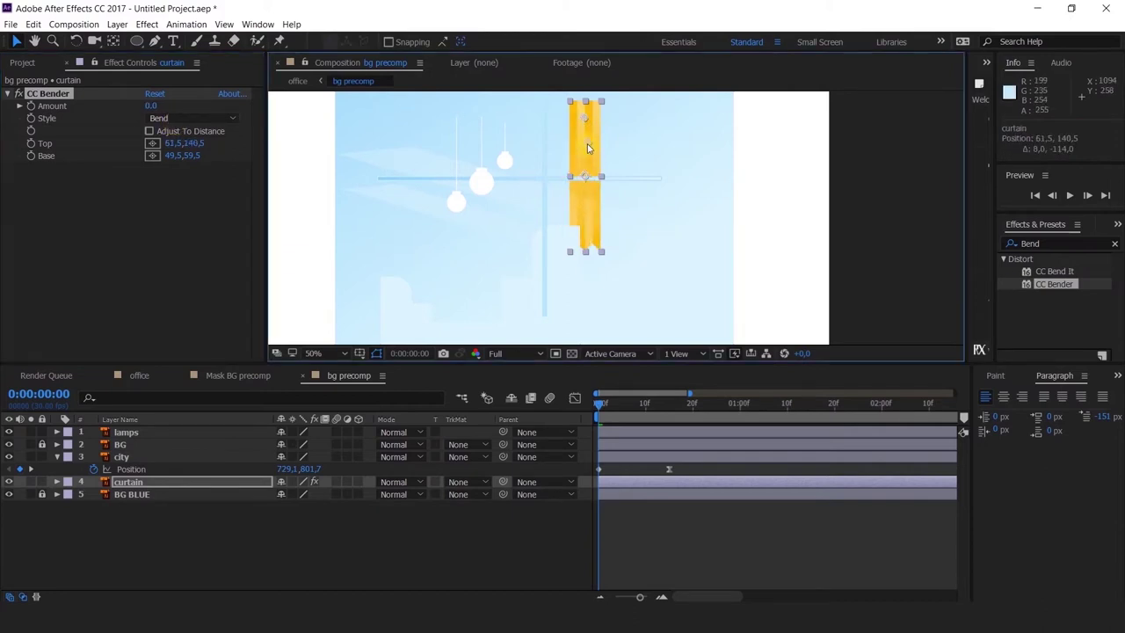
Position the curtain's CC Bender control points with Top at 47,5, 384,5 and Base at 55,5, 17,5, testing the bend and undoing it.
click(154, 117)
click(151, 107)
drag(151, 107, 142, 115)
key(ctrl+z)
drag(586, 144, 577, 232)
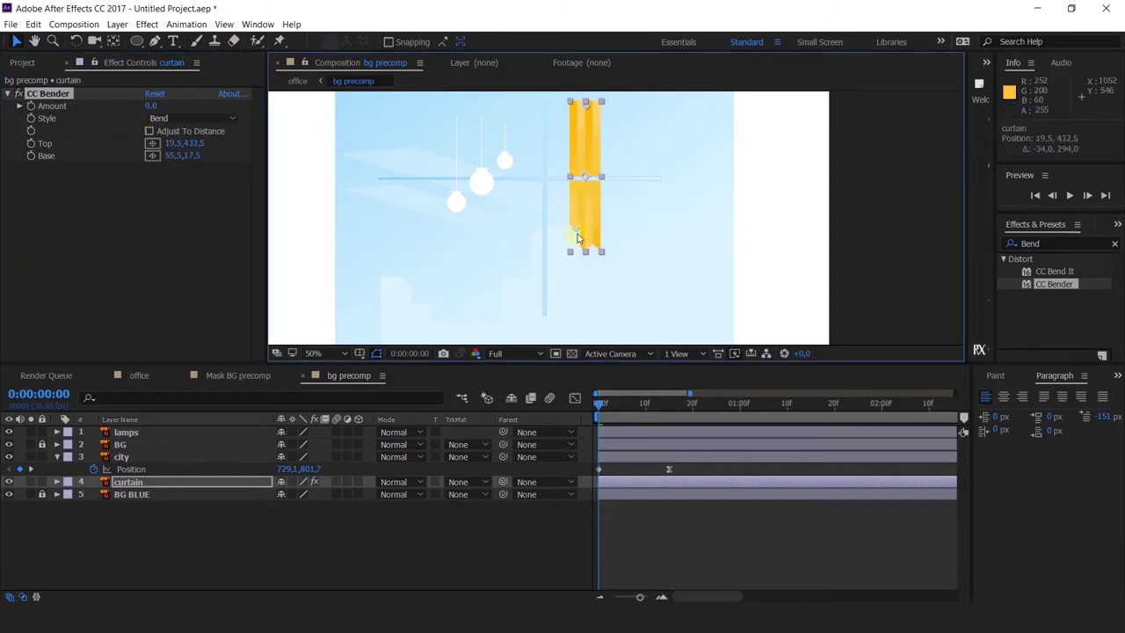
click(138, 105)
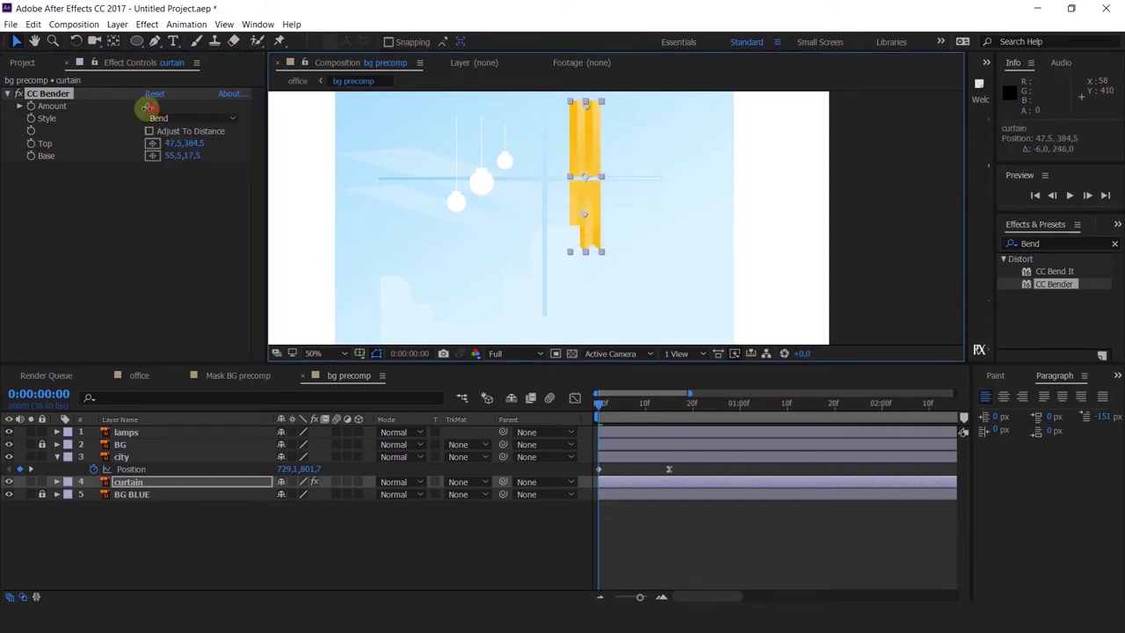
mouse_move(148, 108)
mouse_down()
mouse_move(123, 111)
mouse_move(161, 120)
mouse_up()
key(ctrl+z)
click(54, 95)
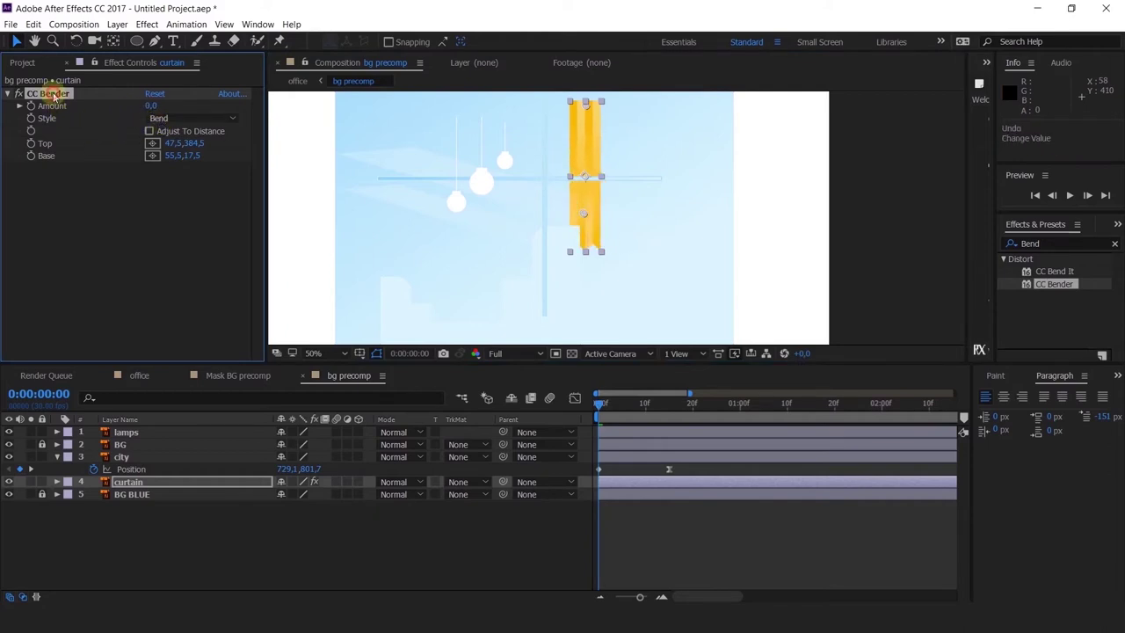
Add a Position keyframe to the curtain layer at frame 0 and change the layer's label colour to green.
key(p)
click(94, 494)
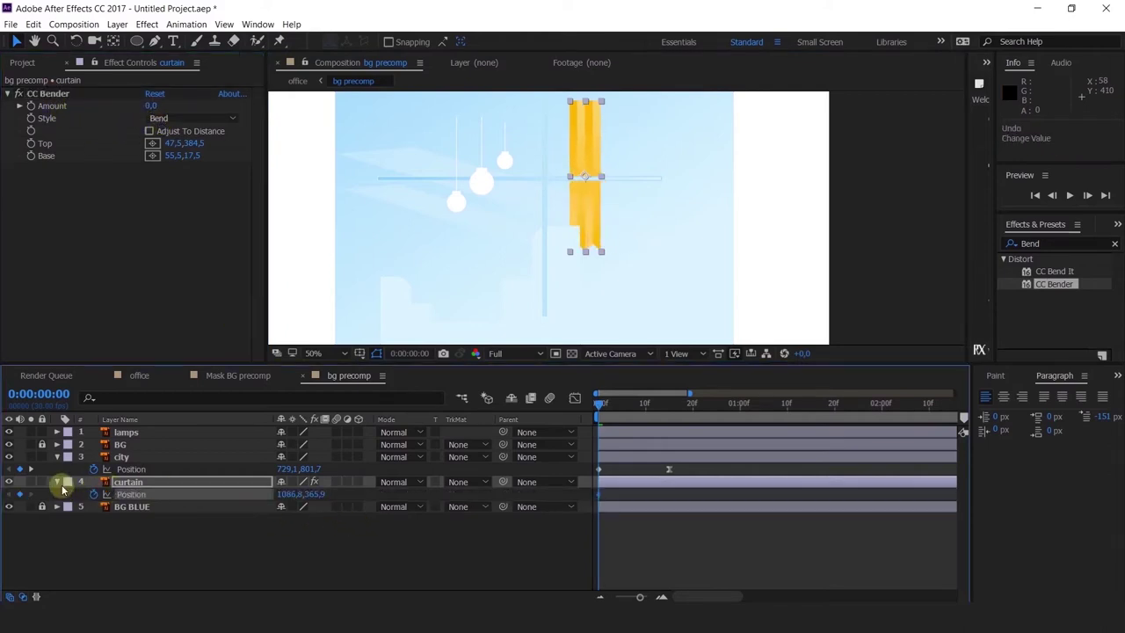
click(66, 483)
click(165, 379)
Add holding Position keyframes to the curtain layer at frames 10 and 20.
click(644, 409)
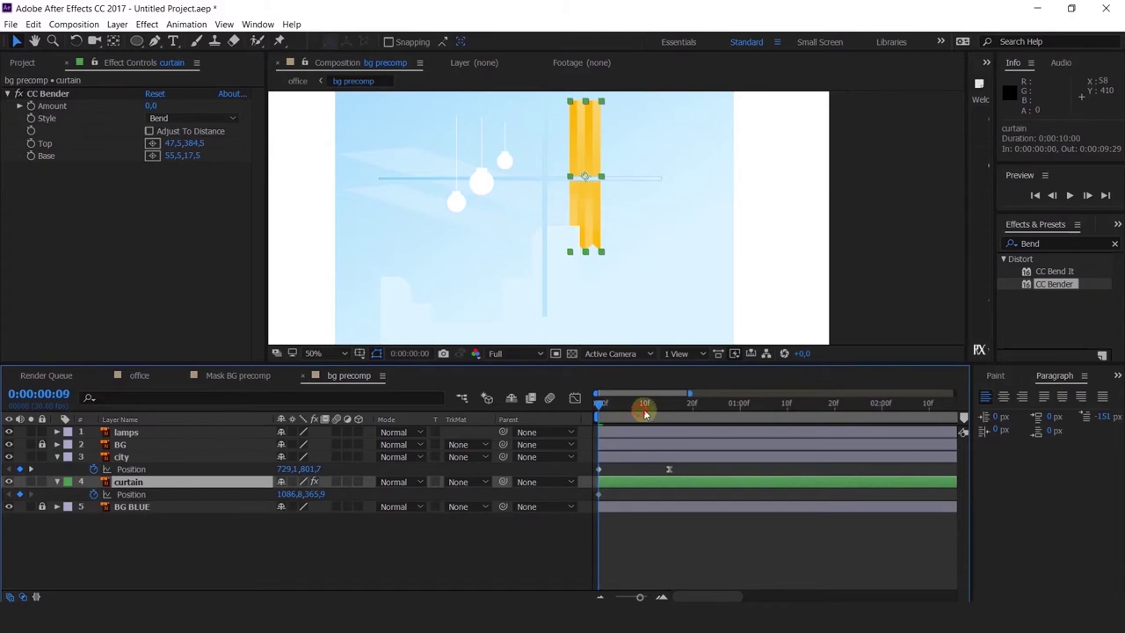
click(645, 409)
click(19, 495)
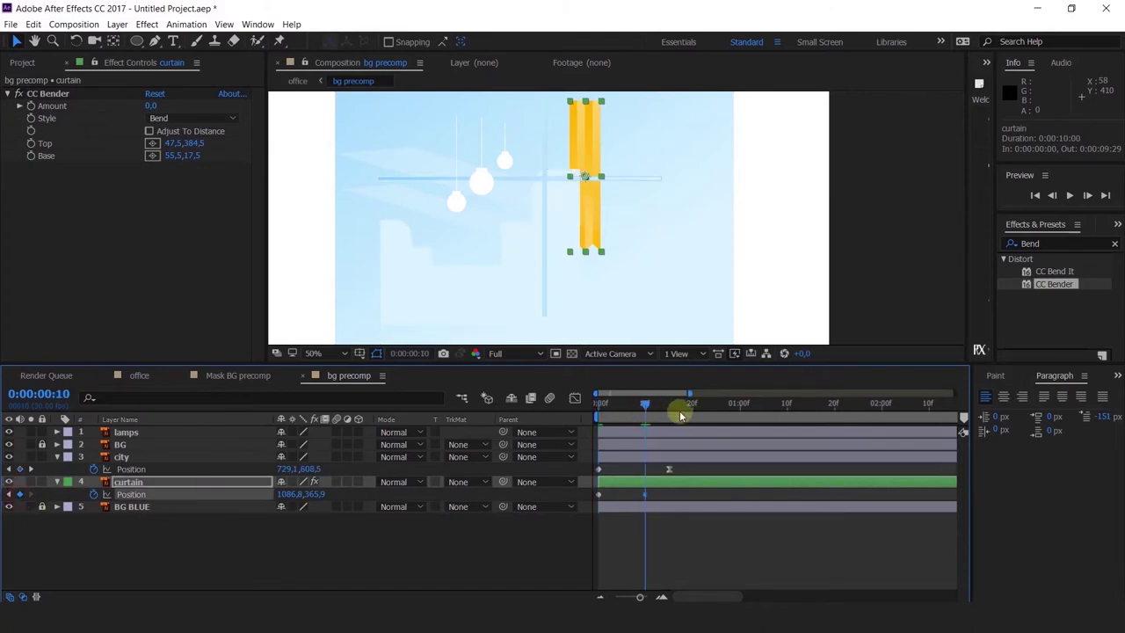
click(693, 410)
click(19, 495)
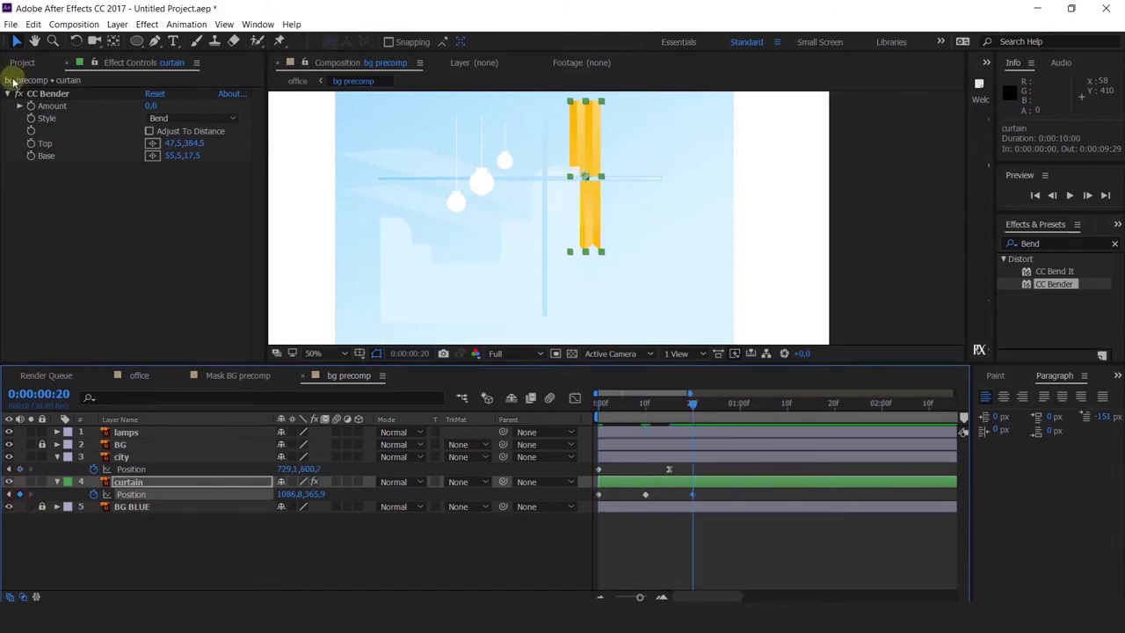
Start animating the curtain's CC Bender Amount with keyframes at frames 20 and 10.
click(32, 106)
key(u)
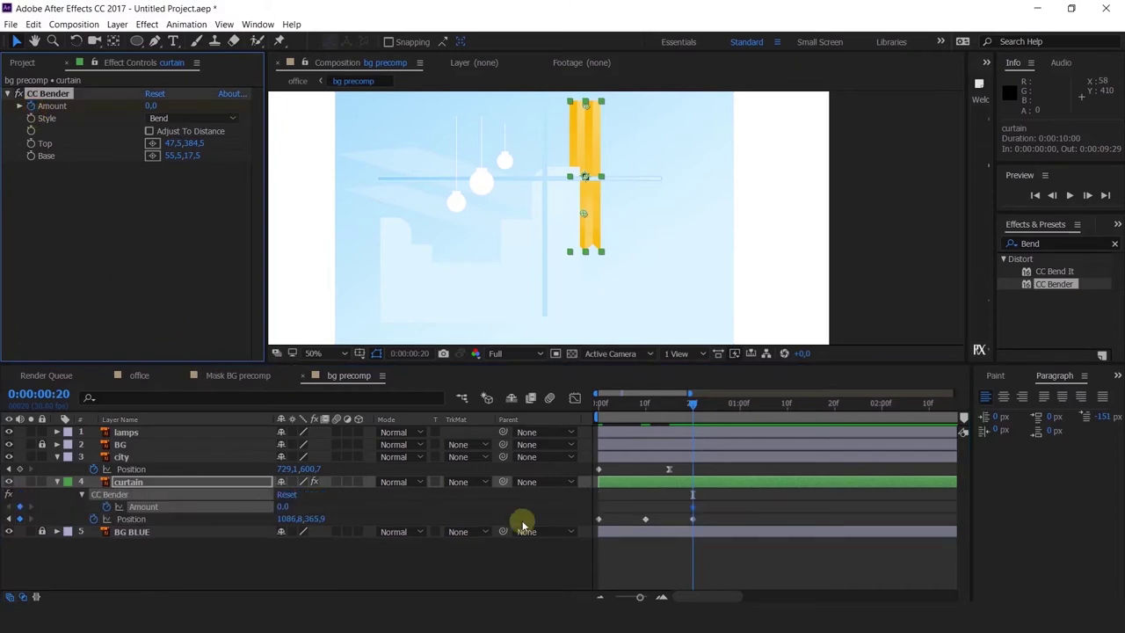
click(11, 519)
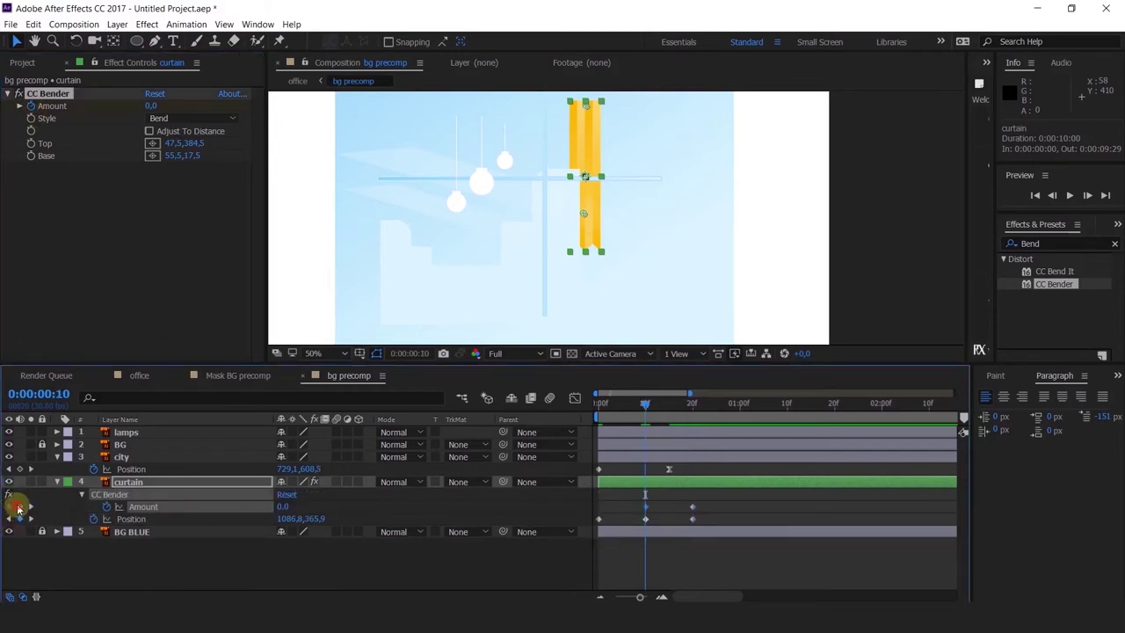
Set the curtain's frame 0 keyframes to Position X 1507,8 and Amount -40, and frame 10 to X 1067,8 and Amount 14.
click(8, 520)
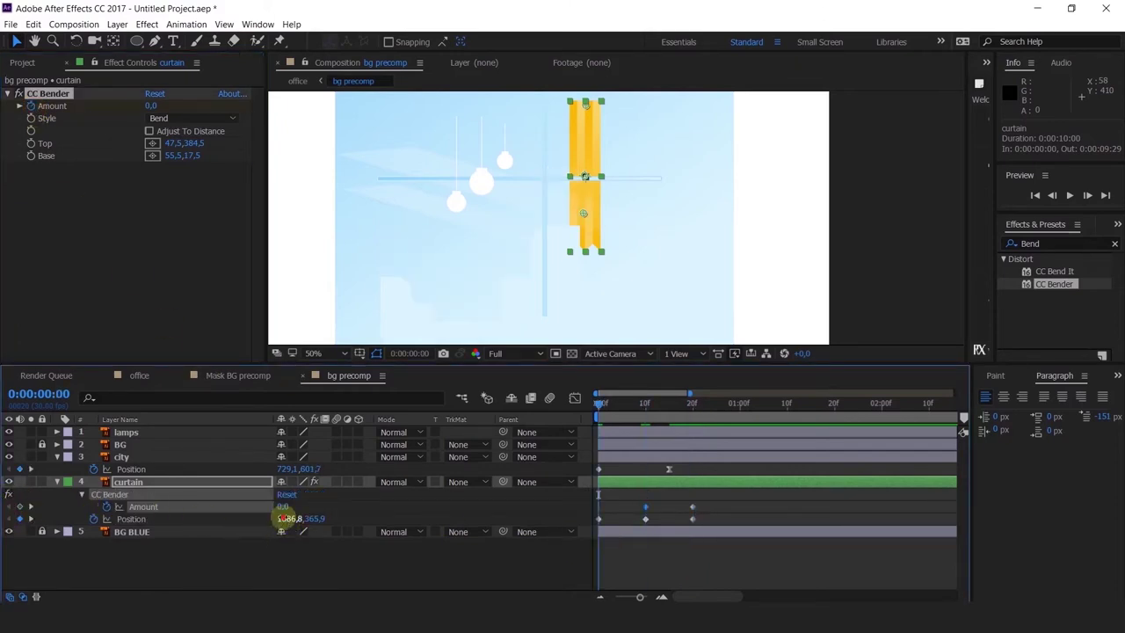
drag(286, 518, 542, 466)
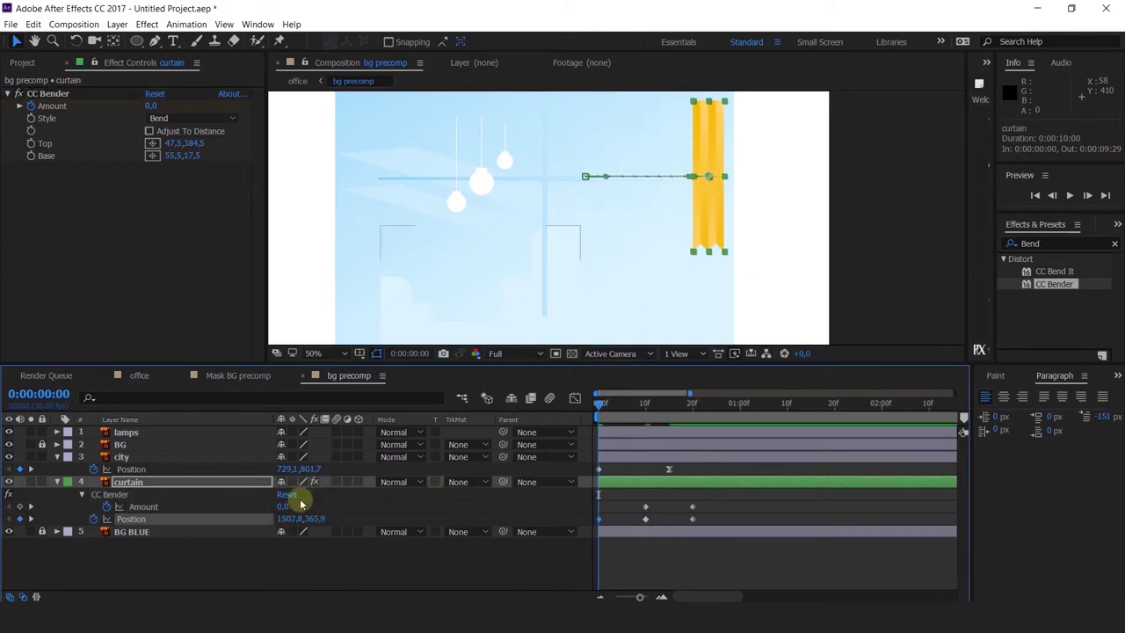
drag(281, 507, 254, 510)
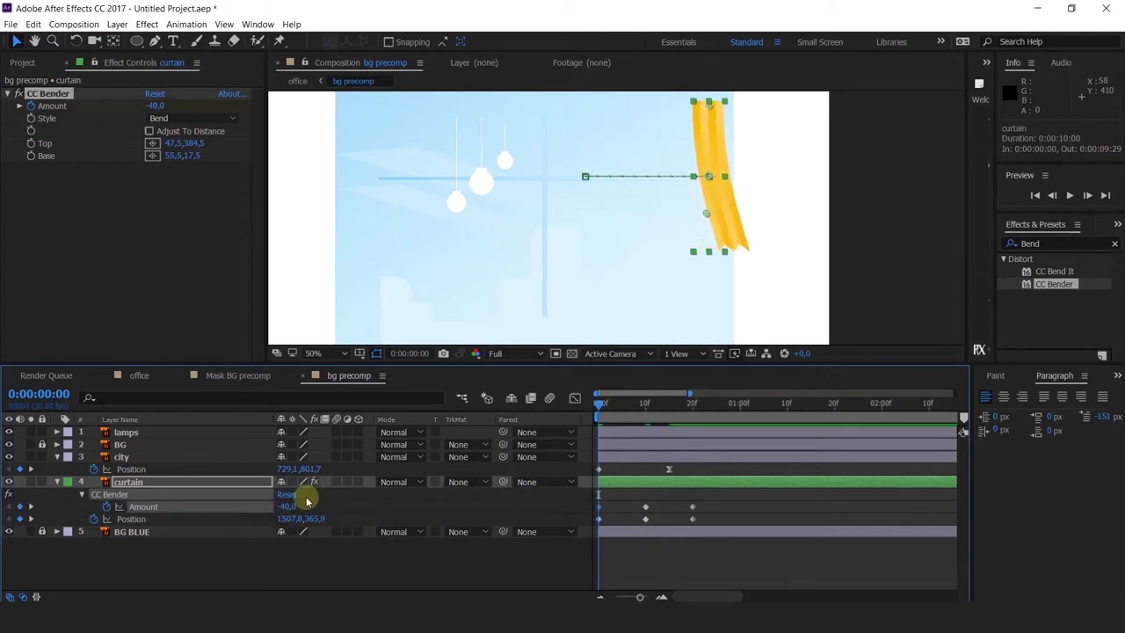
click(31, 520)
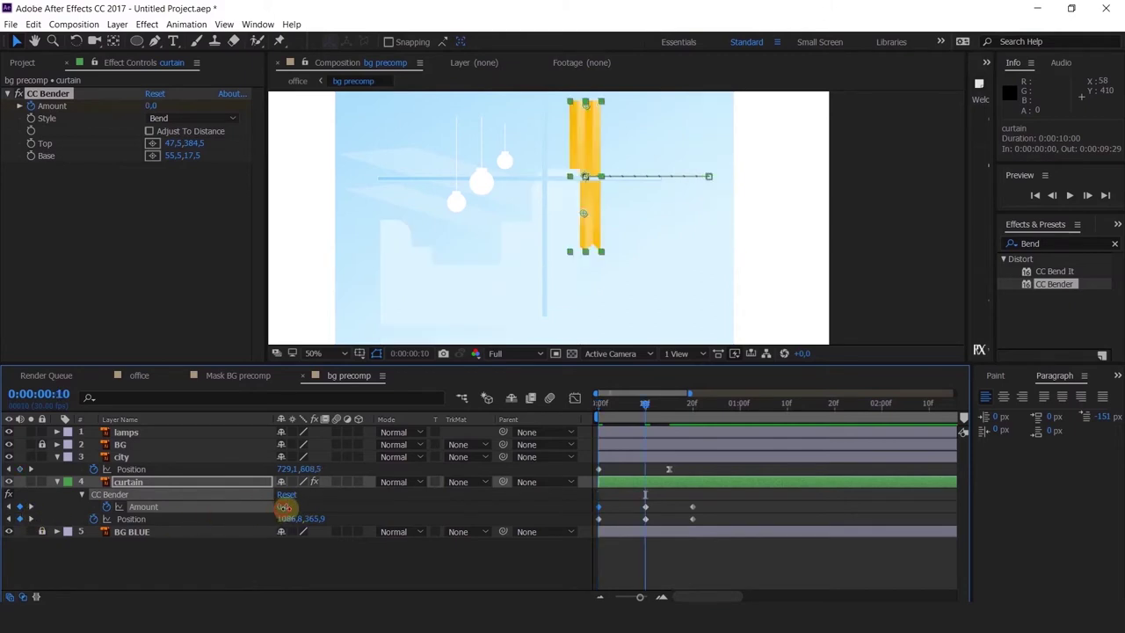
mouse_move(283, 507)
mouse_down()
mouse_move(268, 520)
mouse_move(281, 504)
mouse_move(274, 510)
mouse_up()
Keyframe the curtain's decaying bend with Amount -11 at frame 20, 7 at 0:00:01:00 and 0 at 0:00:01:10.
click(32, 519)
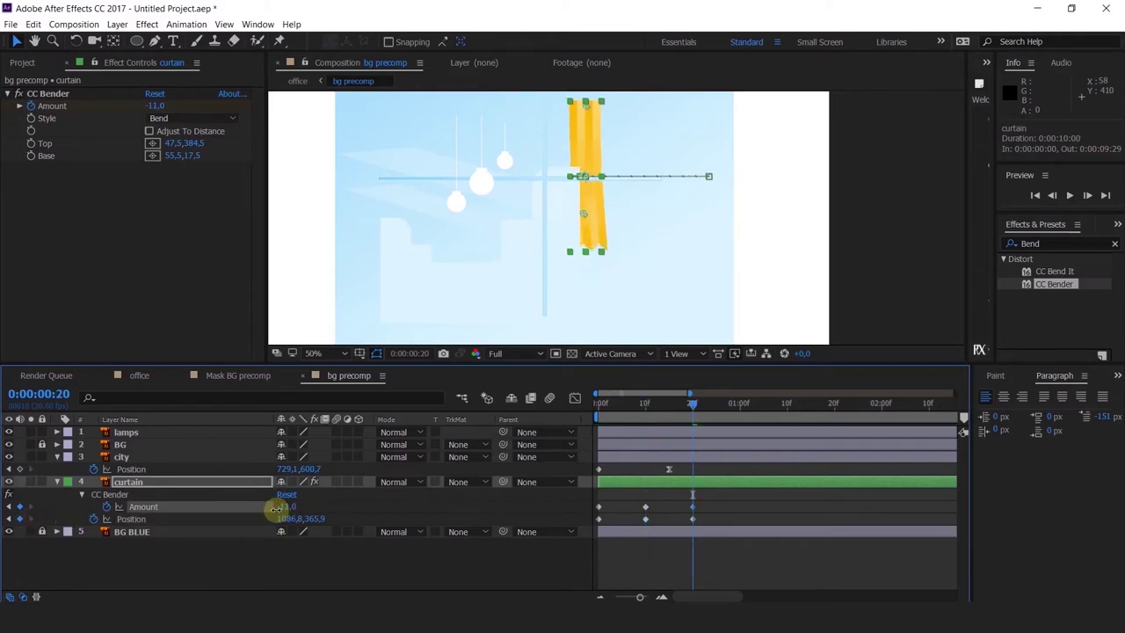
click(739, 405)
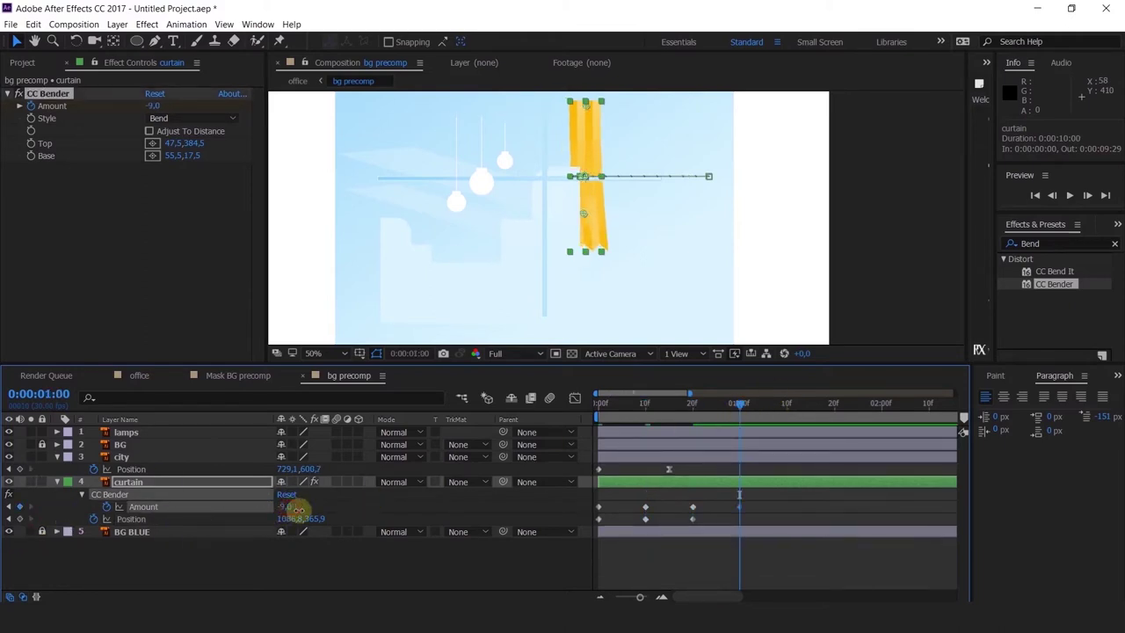
drag(298, 510, 303, 511)
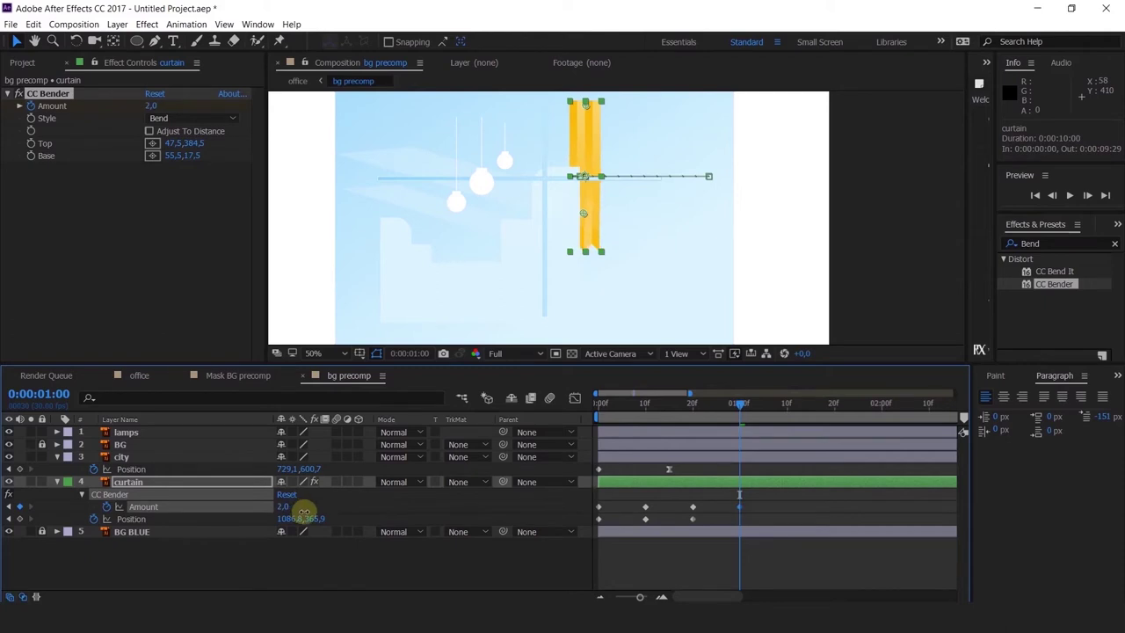
click(787, 409)
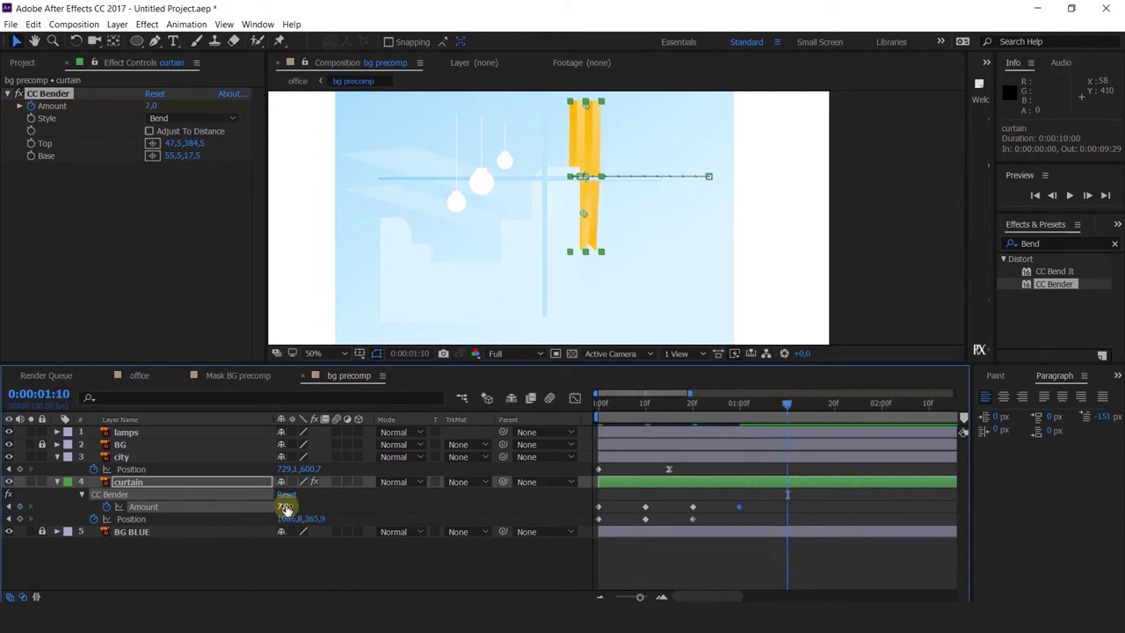
Preview the curtain motion and apply Easy Ease to all of the curtain's Amount and Position keyframes.
key(space)
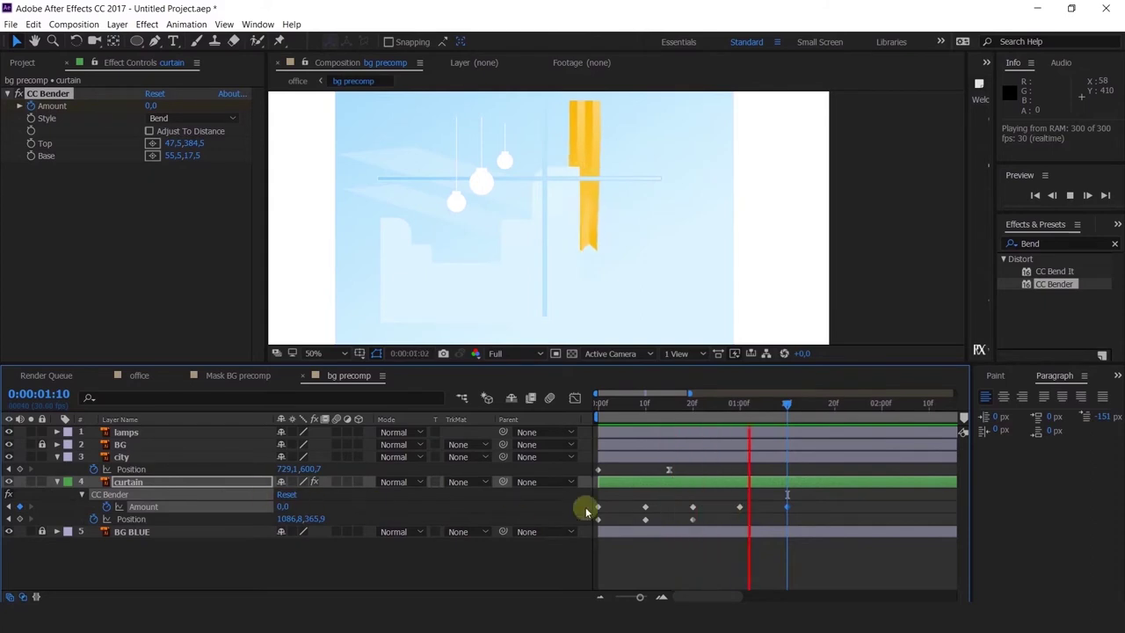
key(Home)
drag(808, 503, 551, 552)
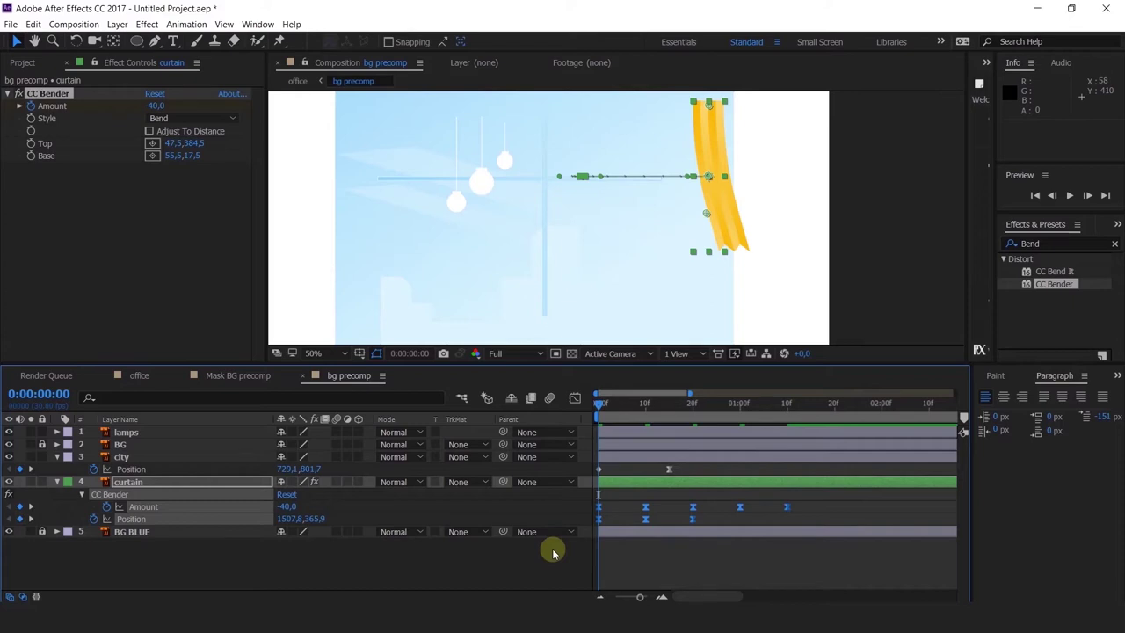
Set the spatial interpolation of all the curtain's Position keyframes to Linear.
drag(631, 406, 650, 427)
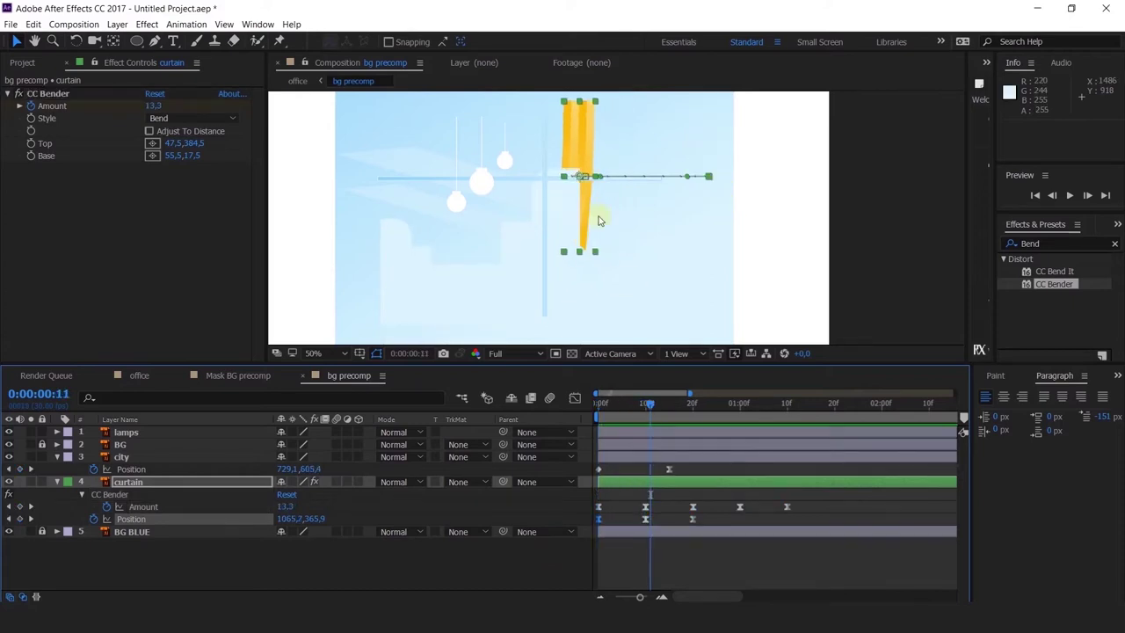
scroll(626, 198, up, 3)
drag(701, 213, 559, 231)
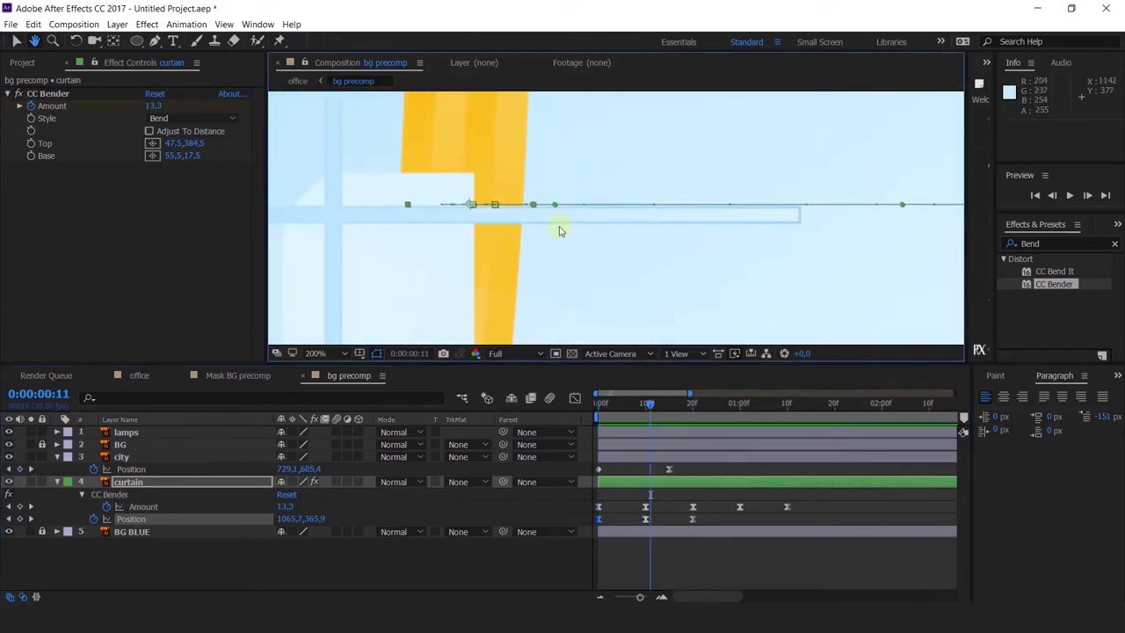
click(136, 519)
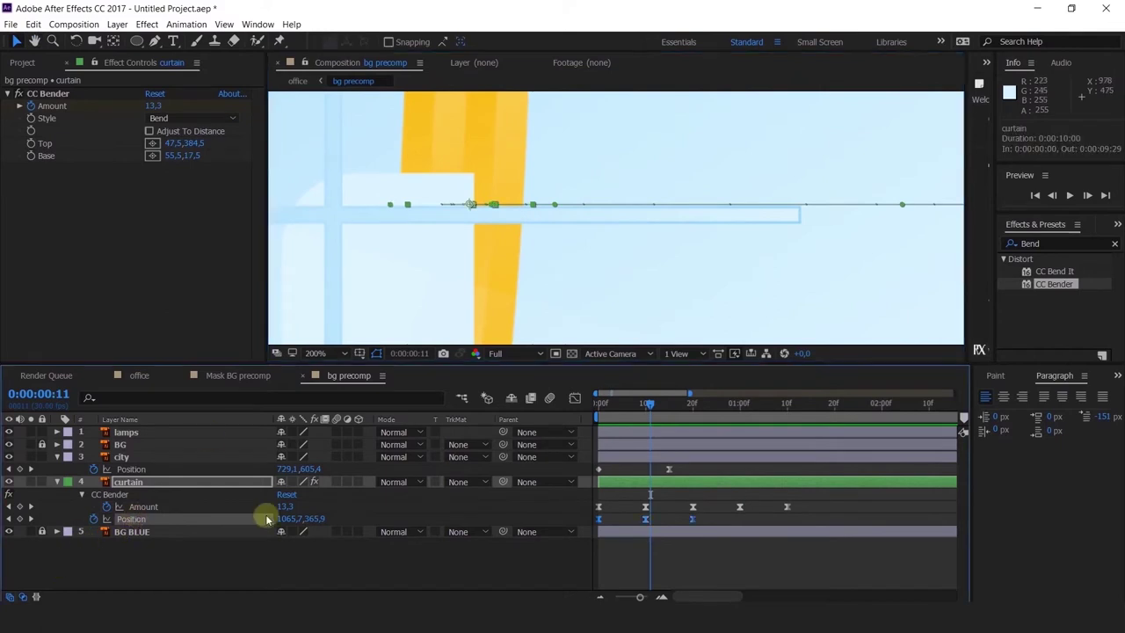
right_click(645, 521)
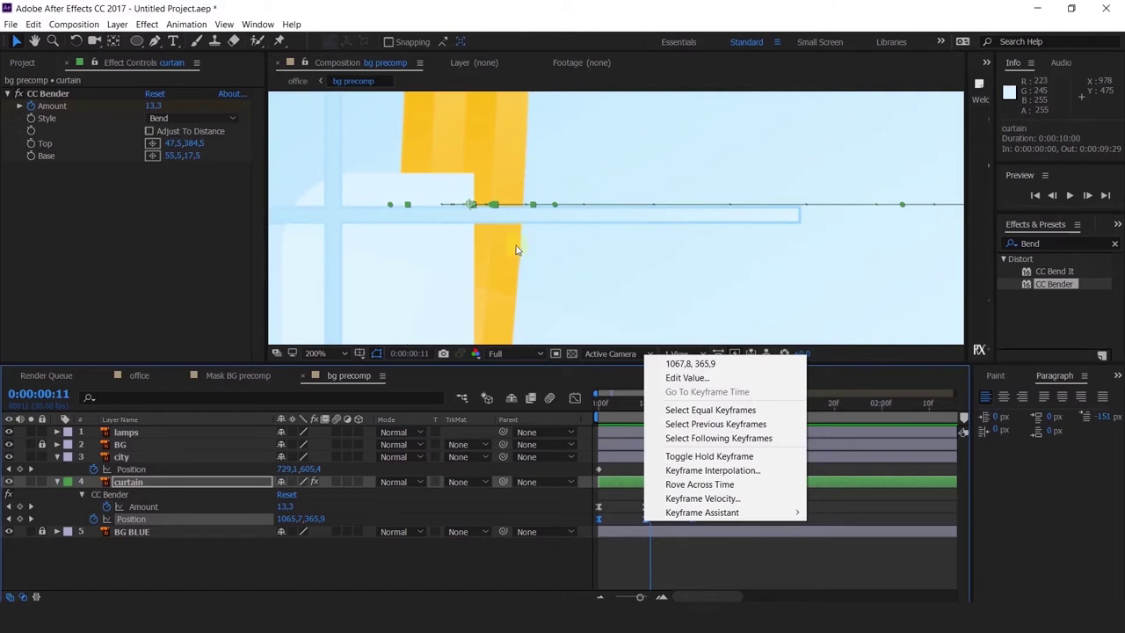
click(711, 470)
click(817, 207)
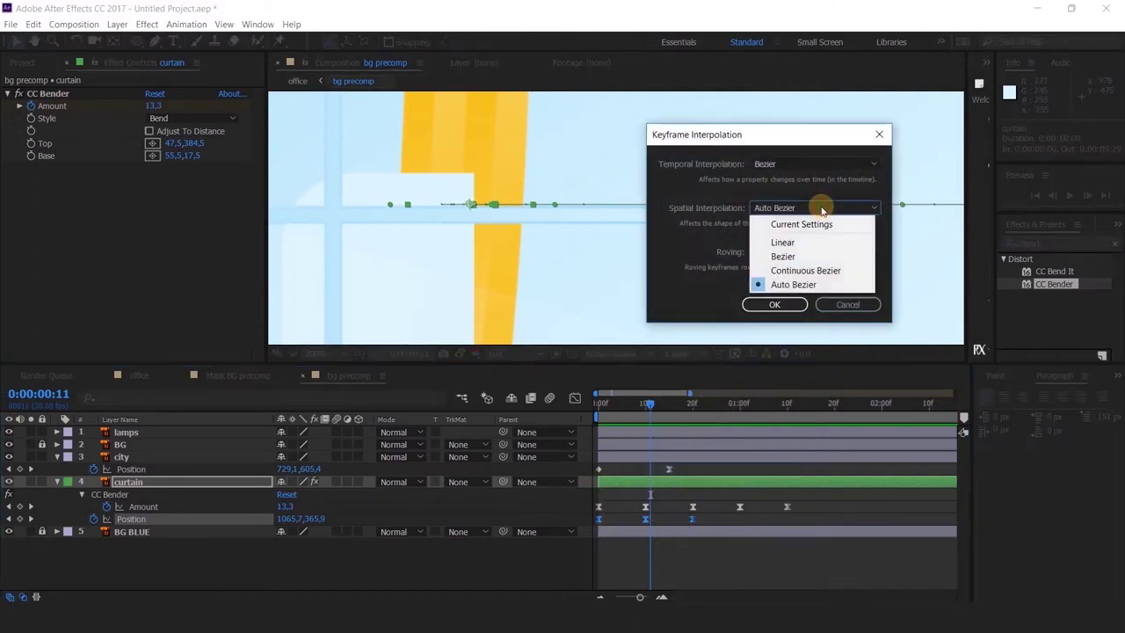
click(775, 242)
click(775, 305)
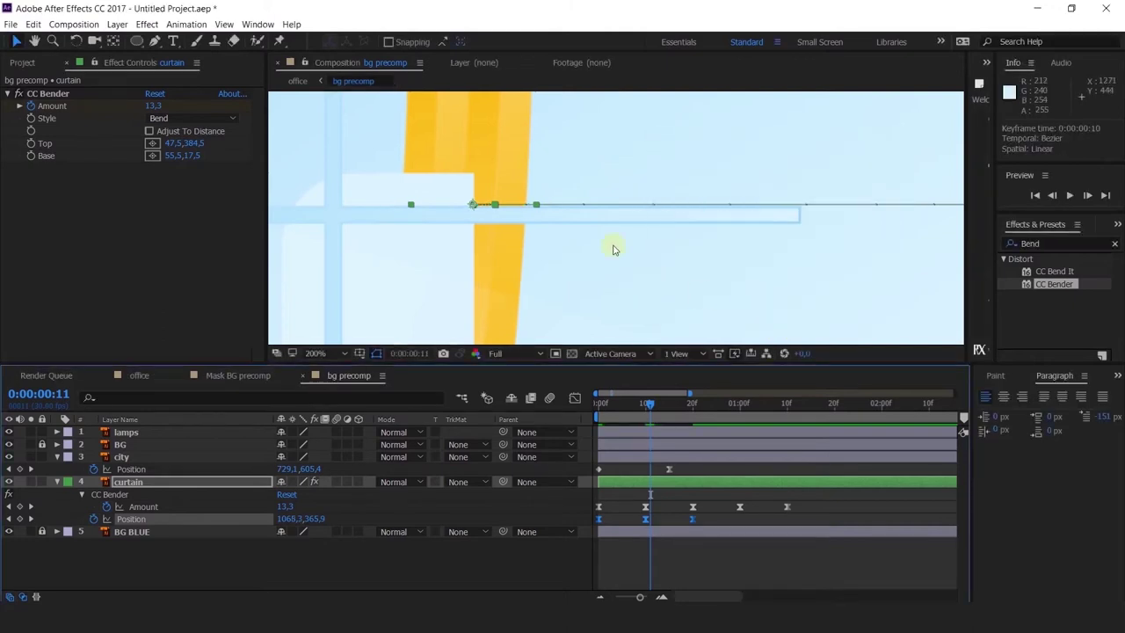
Play back the curtain animation from the start with the whole window scene in view.
scroll(497, 212, down, 6)
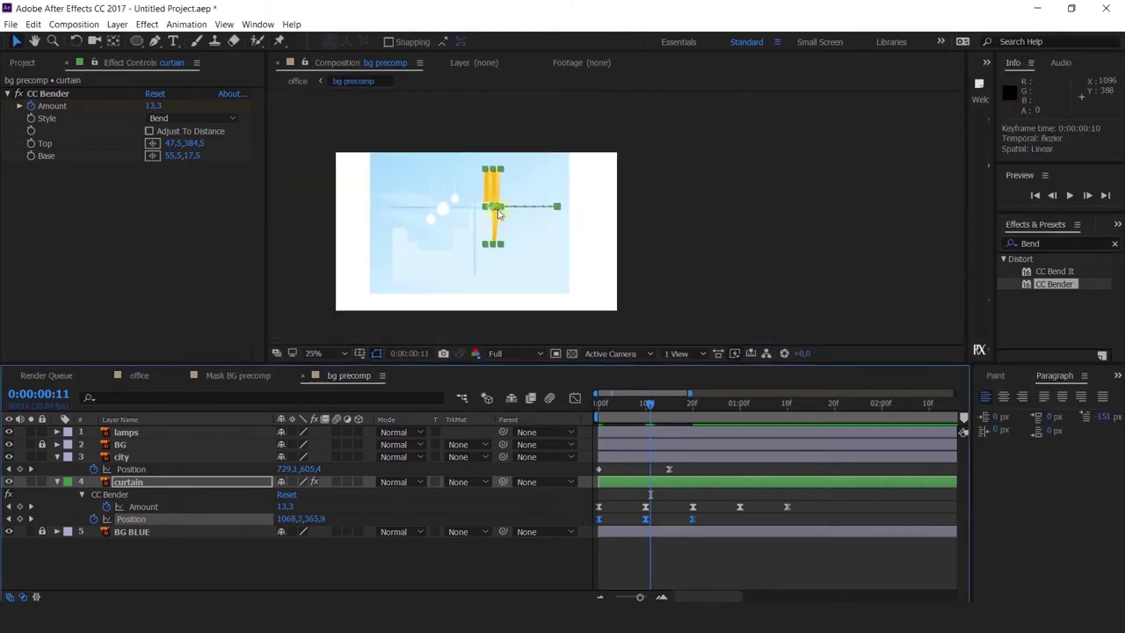
scroll(455, 201, up, 4)
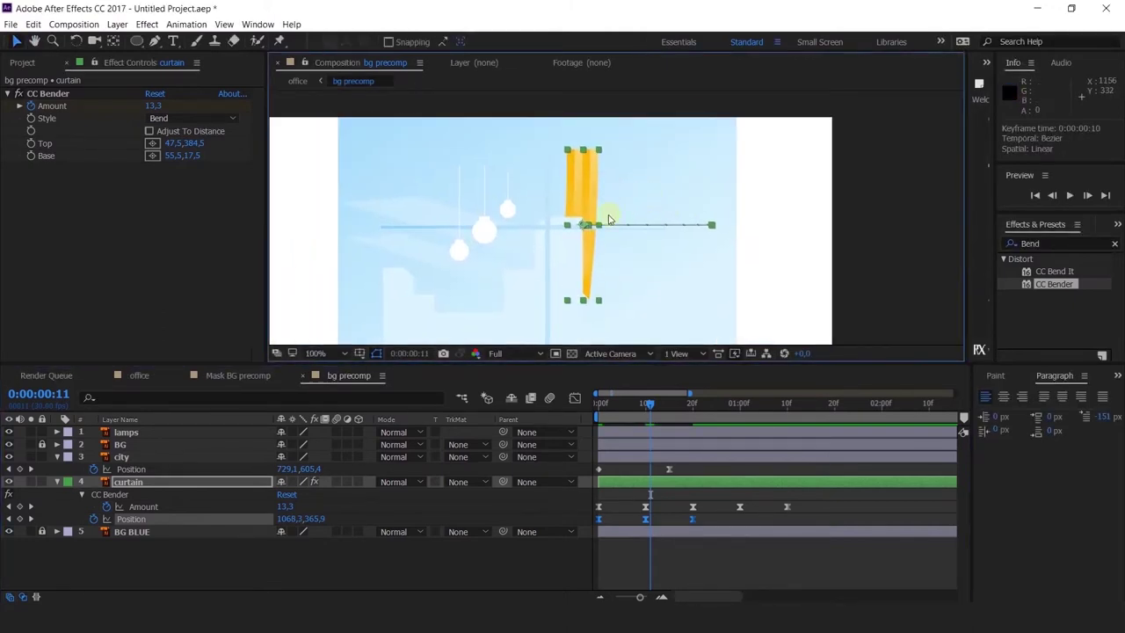
key(space)
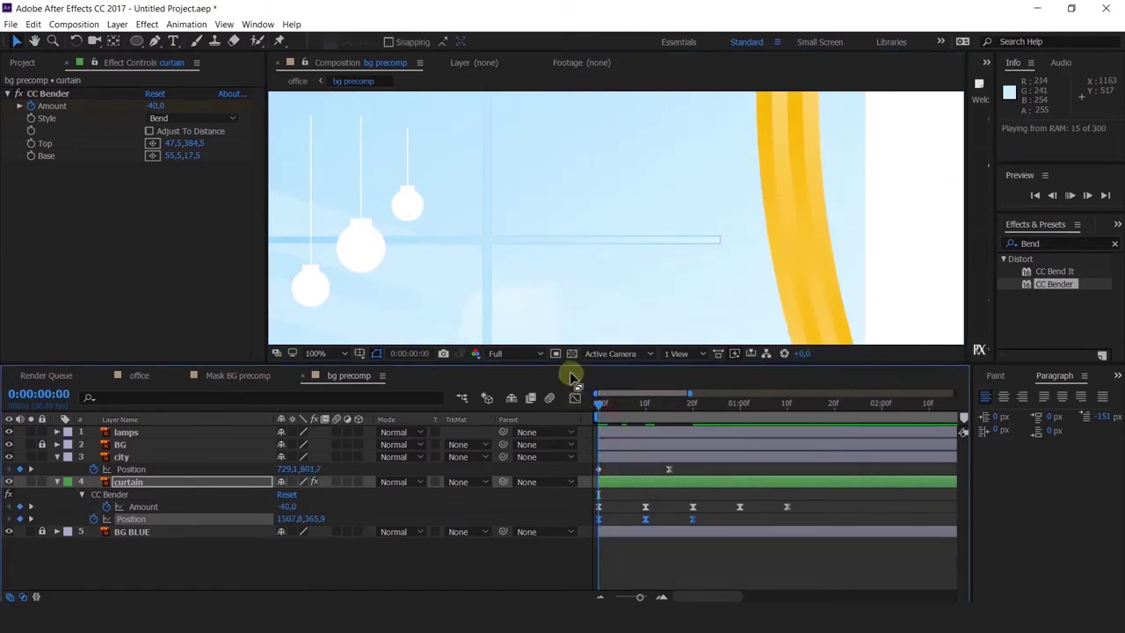
scroll(610, 244, down, 4)
scroll(645, 258, up, 2)
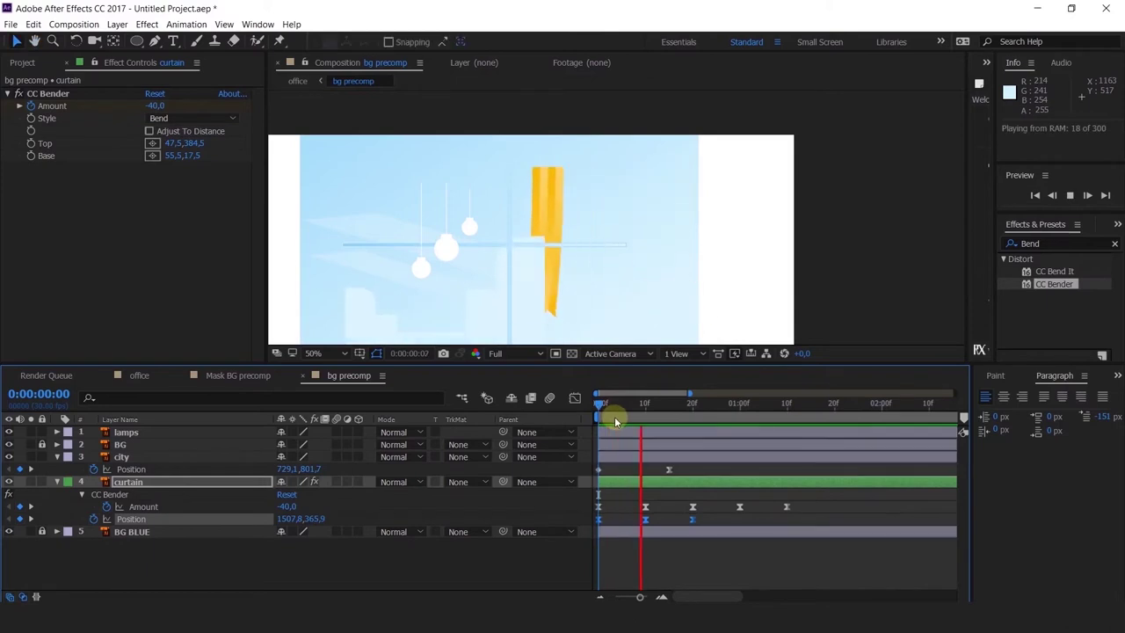
Reshape the curtain's Position speed graph to peak sharply at about 3000 px/sec just before frame 10, and preview the motion.
drag(628, 415, 646, 439)
drag(658, 499, 636, 511)
click(577, 398)
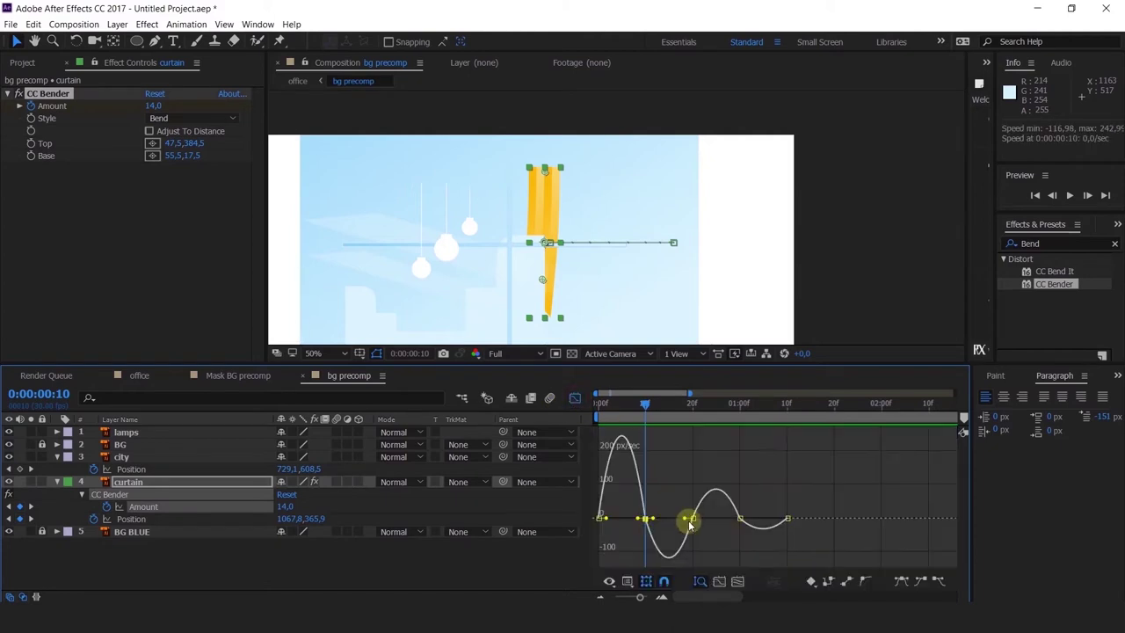
click(133, 518)
drag(684, 558, 639, 556)
drag(610, 537, 618, 558)
key(space)
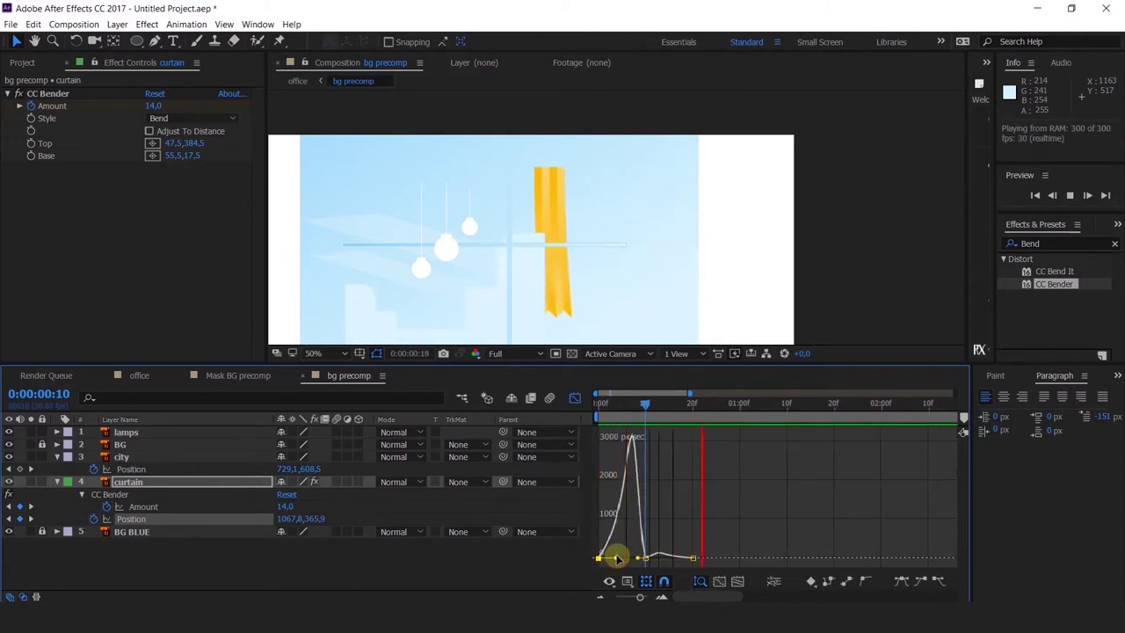
click(616, 399)
click(573, 400)
Shift all the curtain's Amount and Position keyframes after frame 0 so the group starts at frame 17, and preview the result.
click(645, 507)
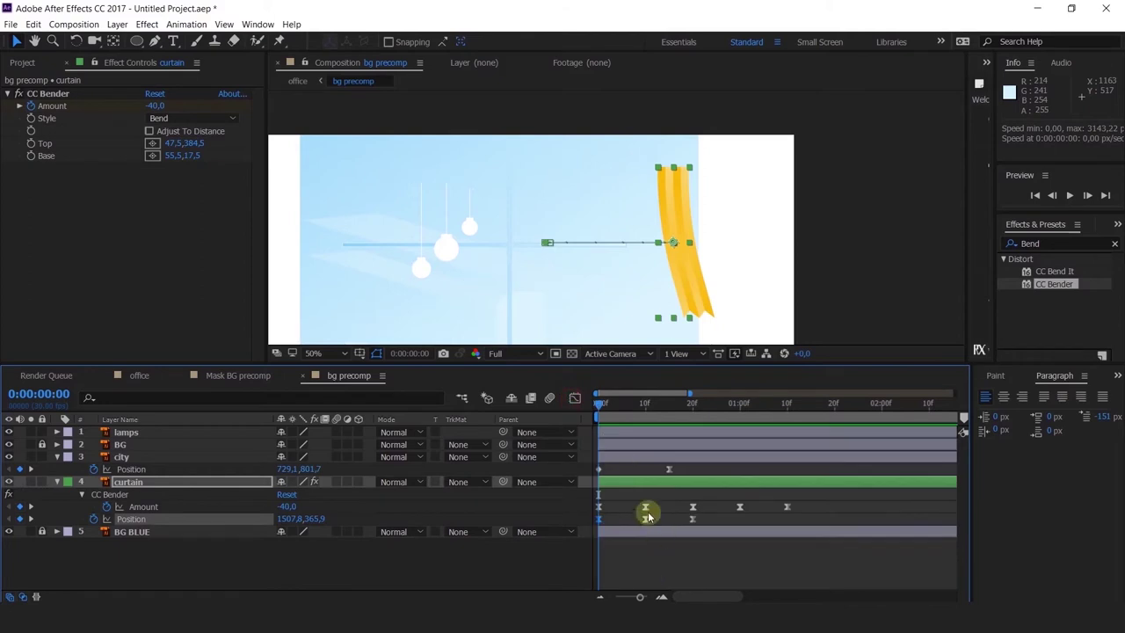
drag(817, 501, 676, 516)
click(551, 398)
key(space)
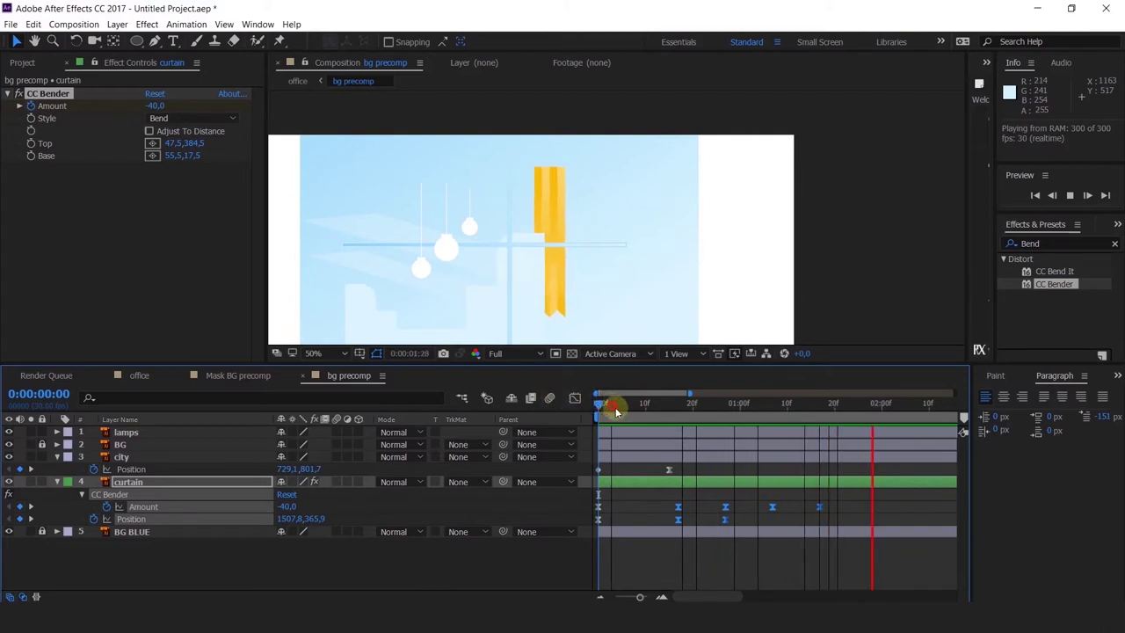
Shift all the curtain's CC Bender Amount keyframes two frames later, leaving Position in place, and preview the swing.
click(650, 402)
drag(671, 434, 677, 440)
click(623, 517)
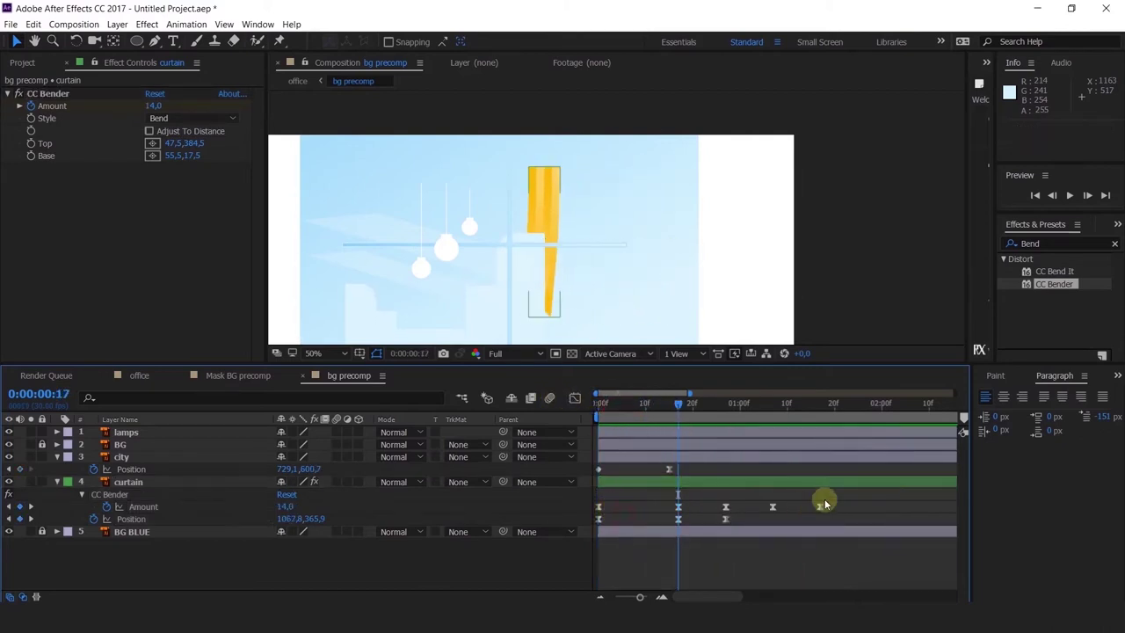
drag(839, 502, 602, 472)
click(556, 510)
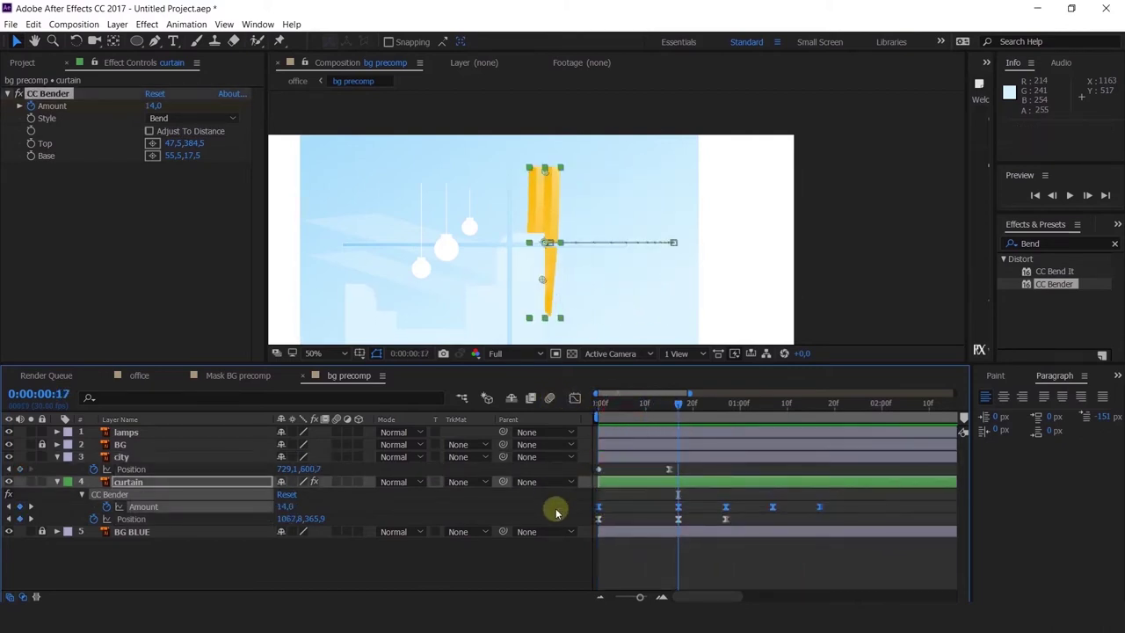
key(alt+Right)
key(space)
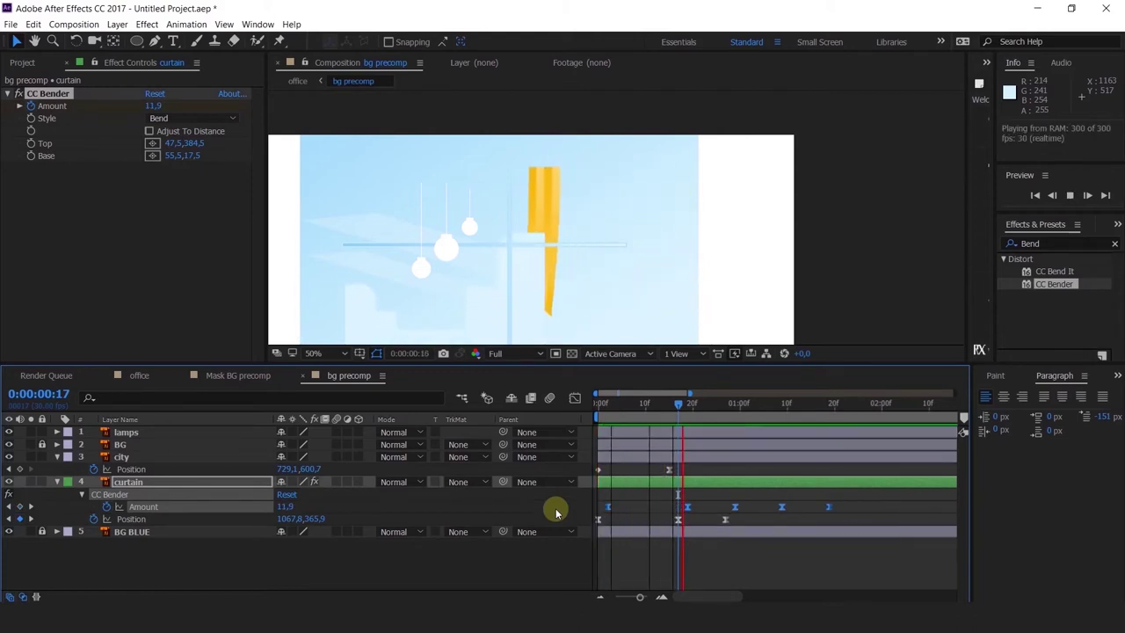
key(space)
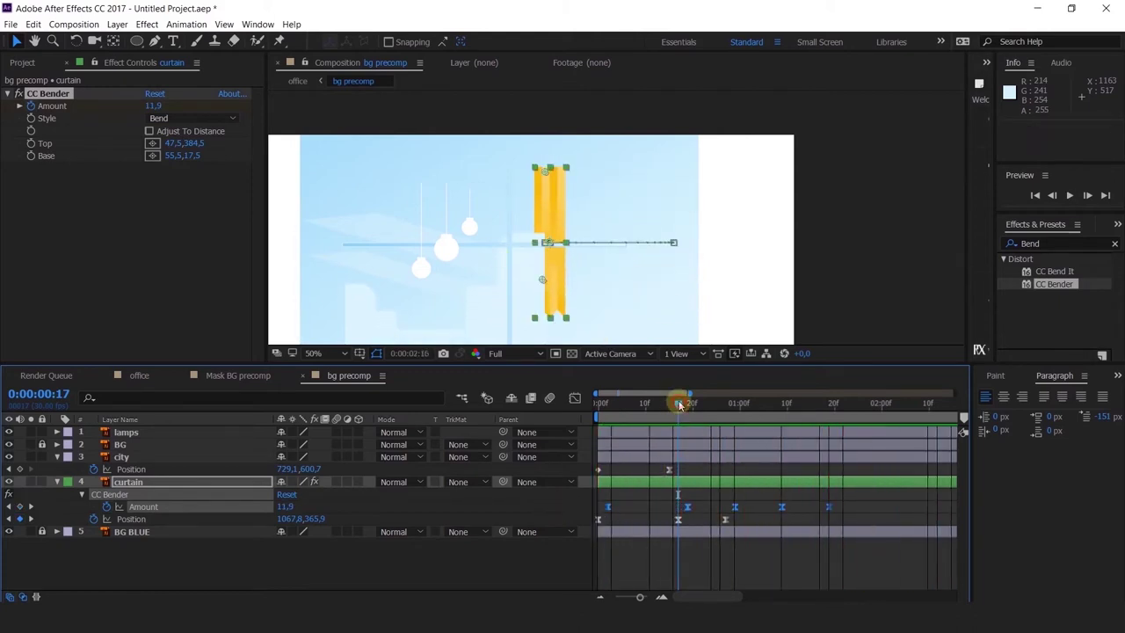
Move the selected Amount keyframes back by one frame and preview the curtain again.
key(alt+Left)
key(space)
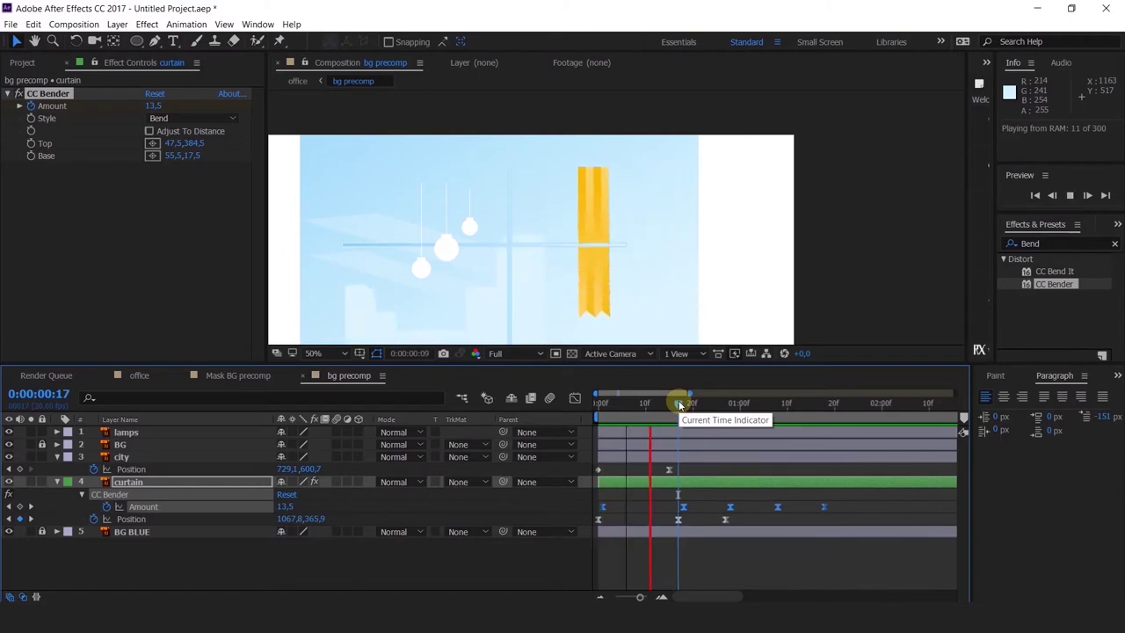
key(space)
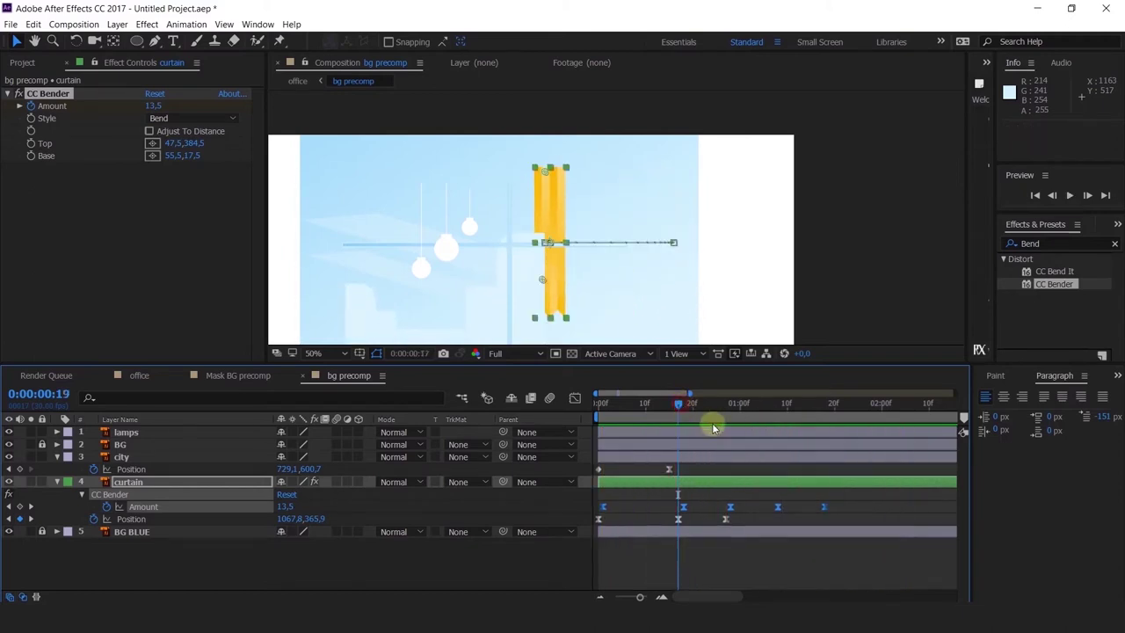
Set the curtain's Amount keyframe at frame 18 to 20.
key(Home)
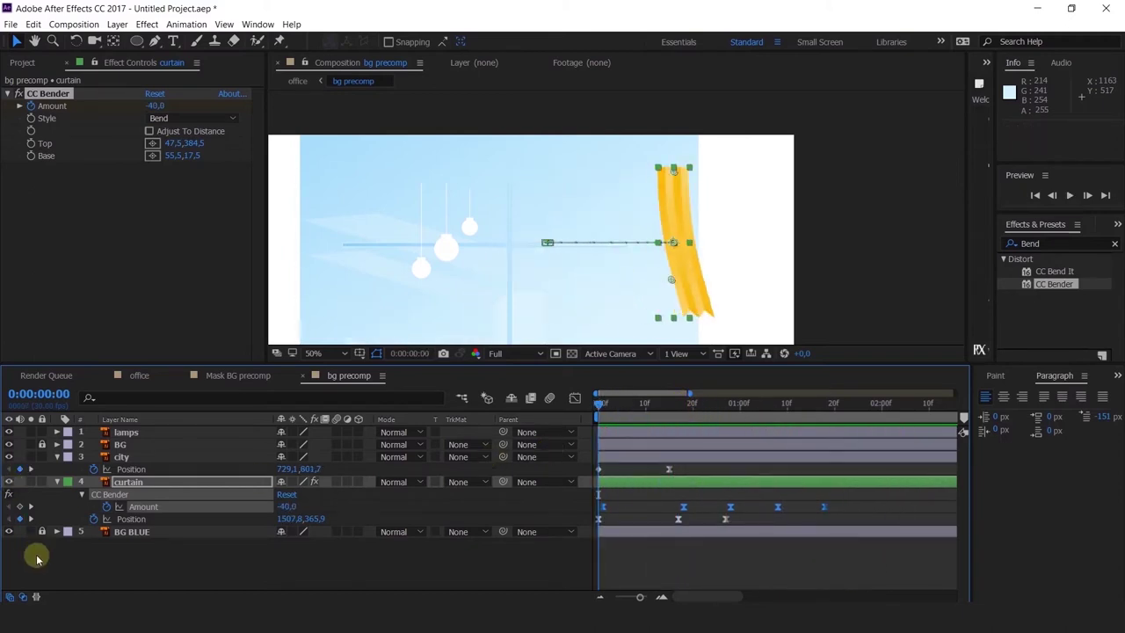
click(37, 558)
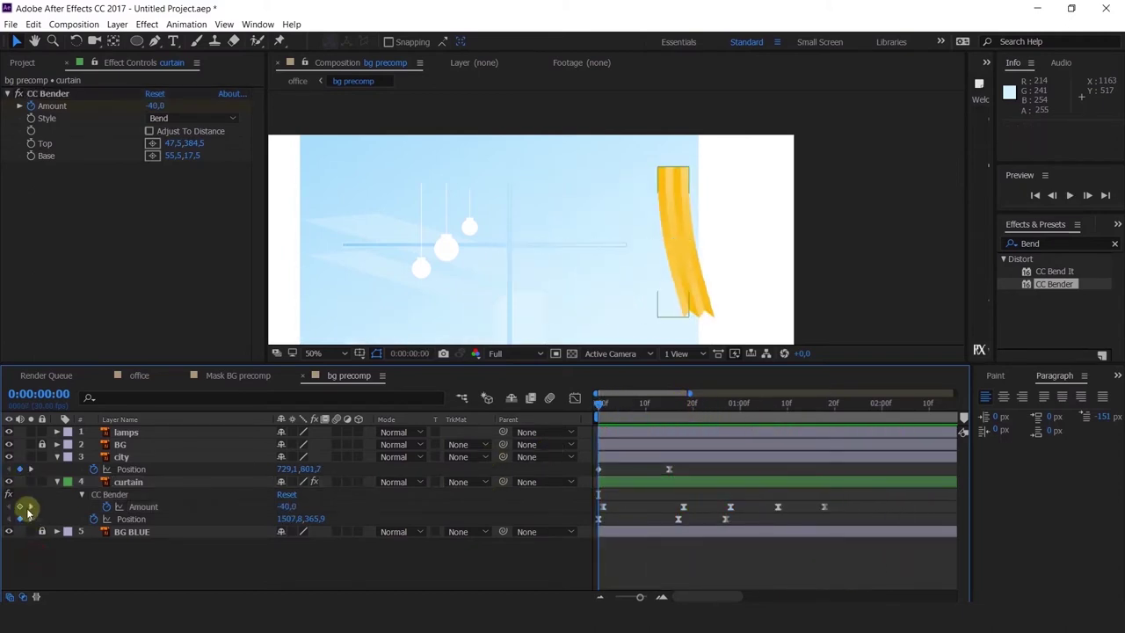
click(31, 506)
click(31, 507)
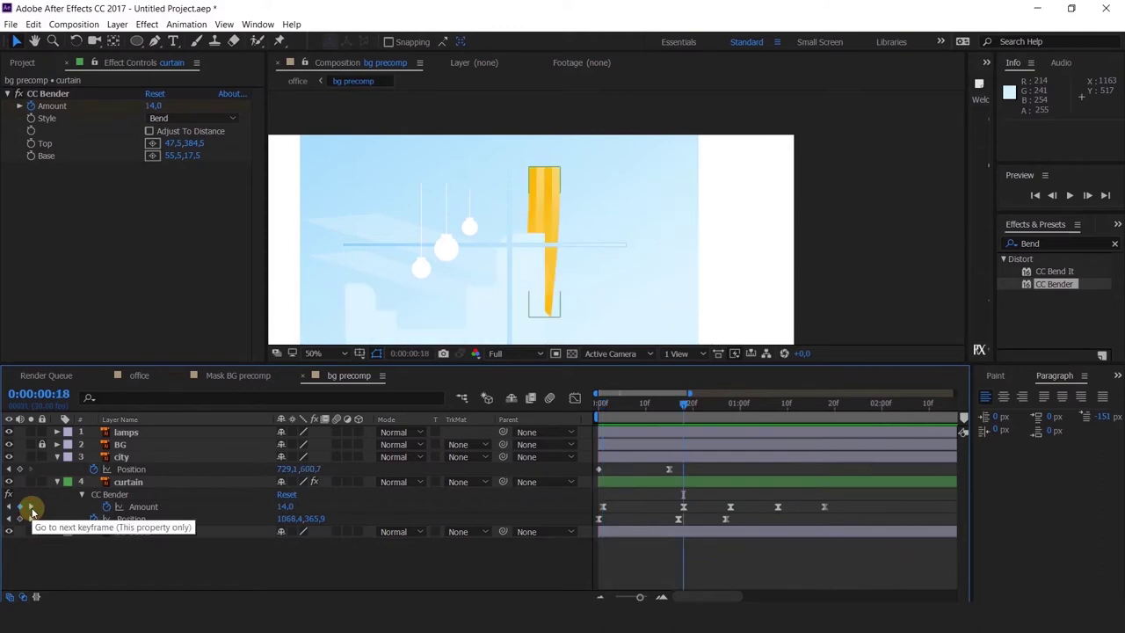
drag(284, 513, 292, 517)
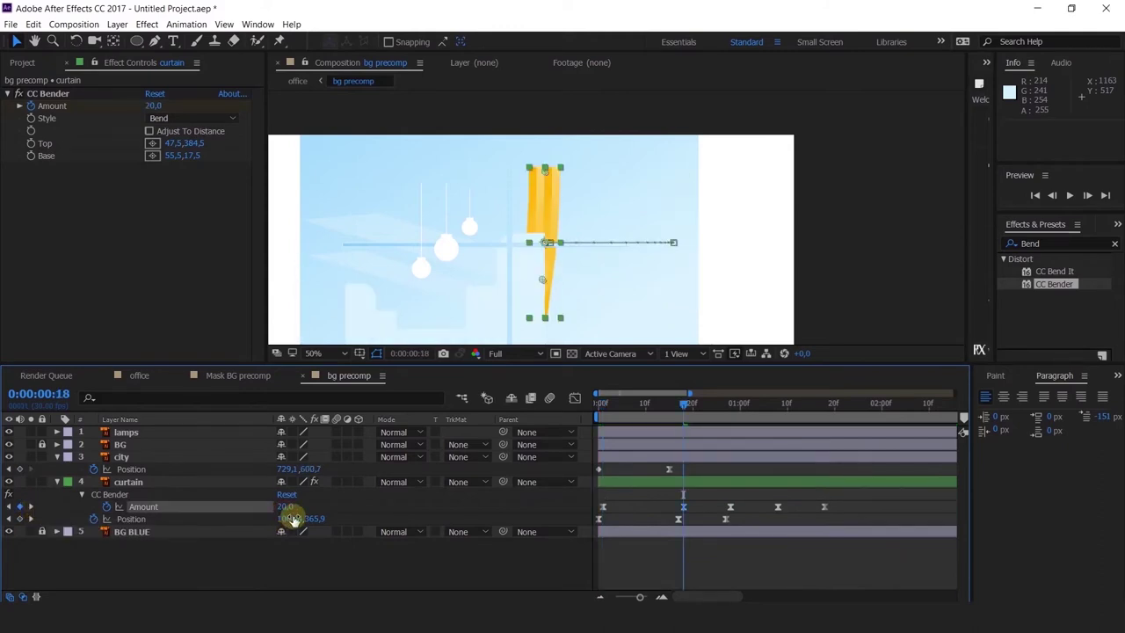
Set the curtain's Amount to -11 at the frame 28 keyframe and 5 at the 1:08 keyframe, and preview the swing.
click(31, 507)
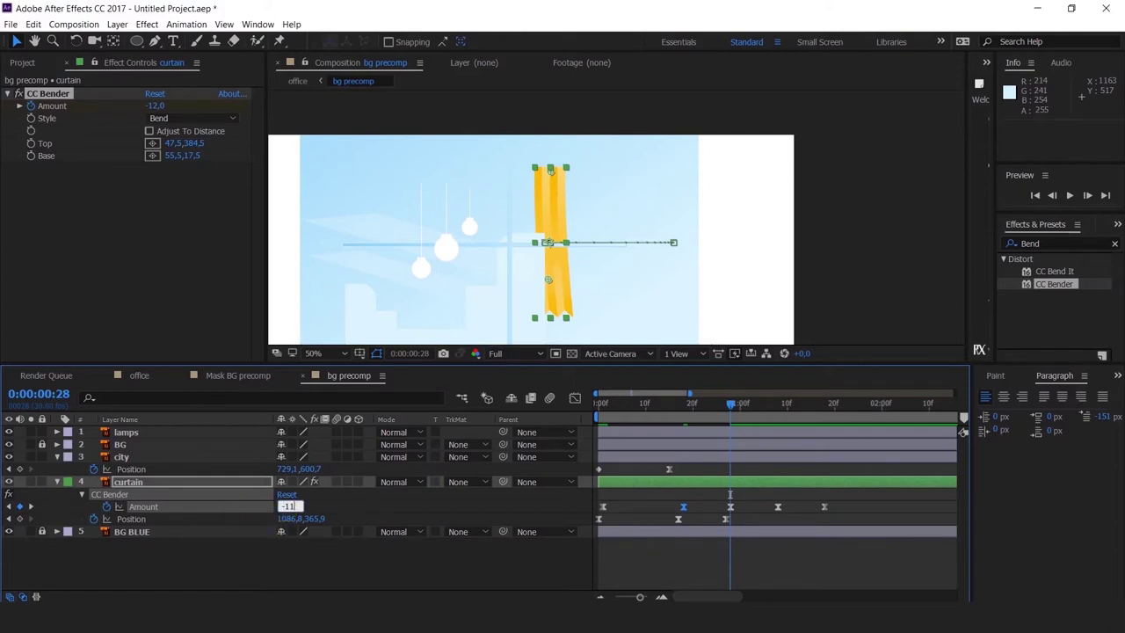
text(-11)
key(Return)
click(31, 507)
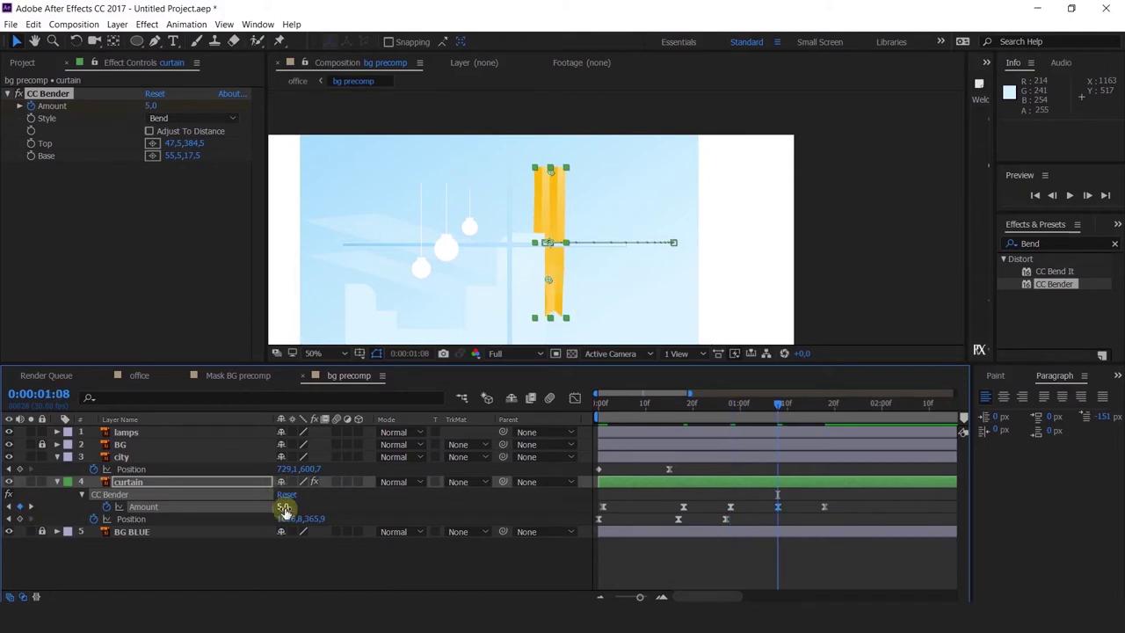
key(space)
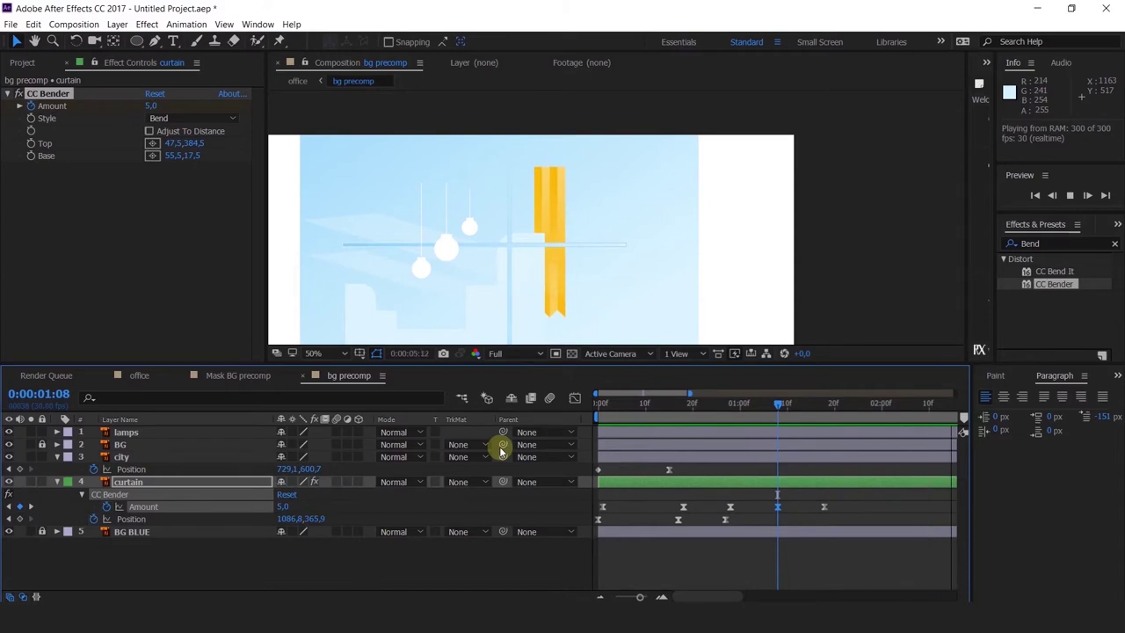
key(space)
Move the curtain layer above BG, directly below lamps, and preview the curtain in front of the window.
drag(644, 411, 750, 441)
click(117, 485)
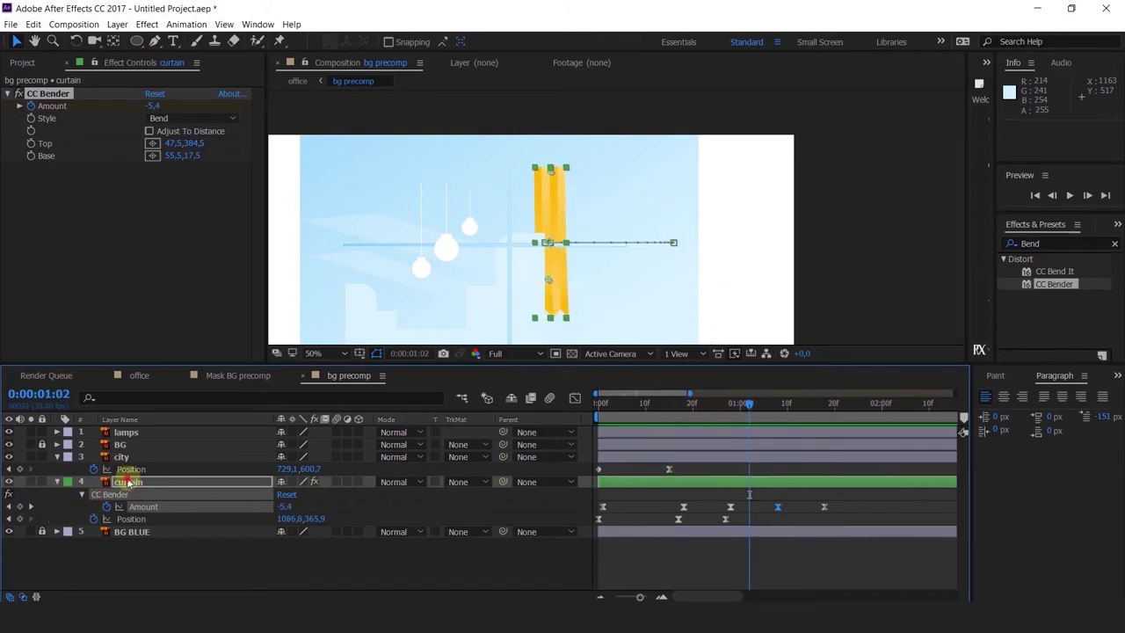
drag(128, 483, 130, 445)
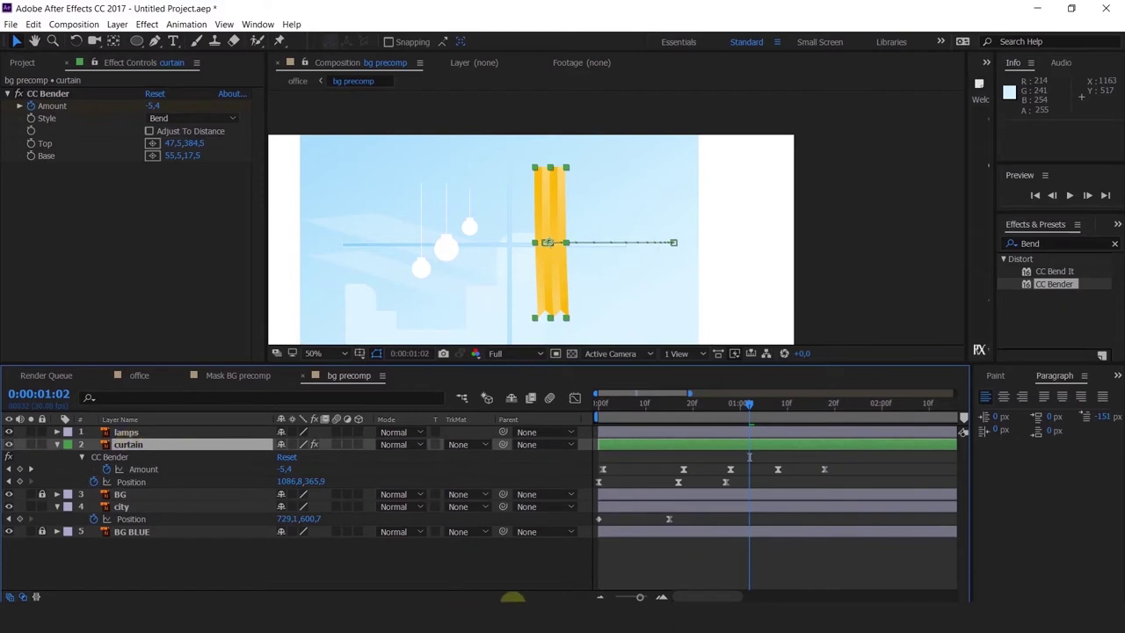
key(space)
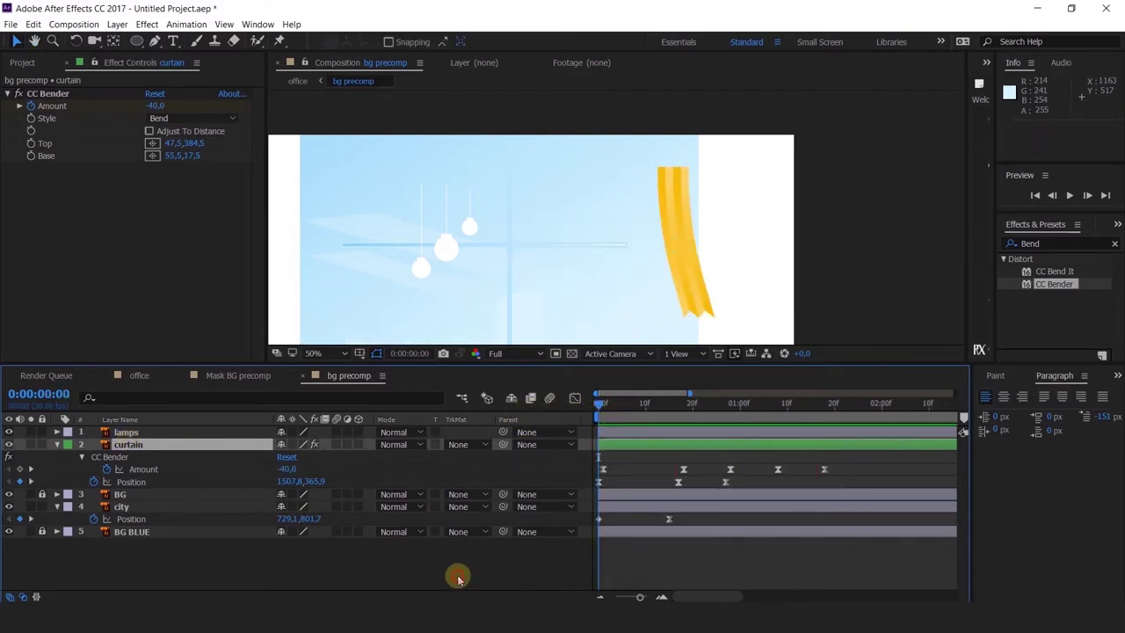
key(space)
Create a shape layer from the lamps vector layer.
drag(466, 274, 485, 229)
click(458, 209)
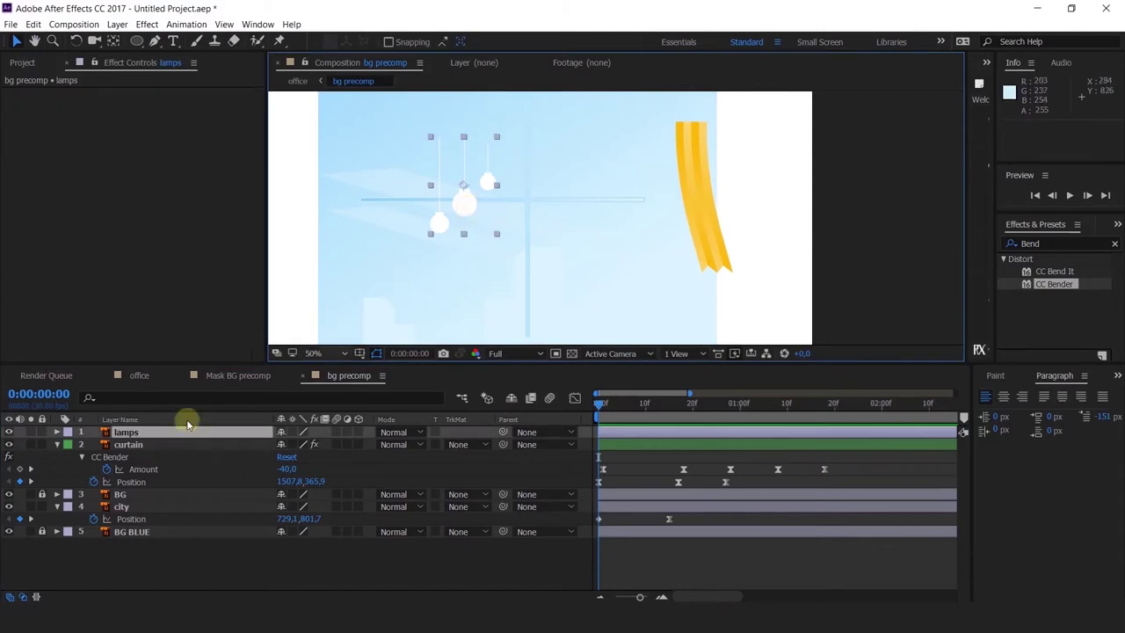
right_click(140, 435)
click(207, 460)
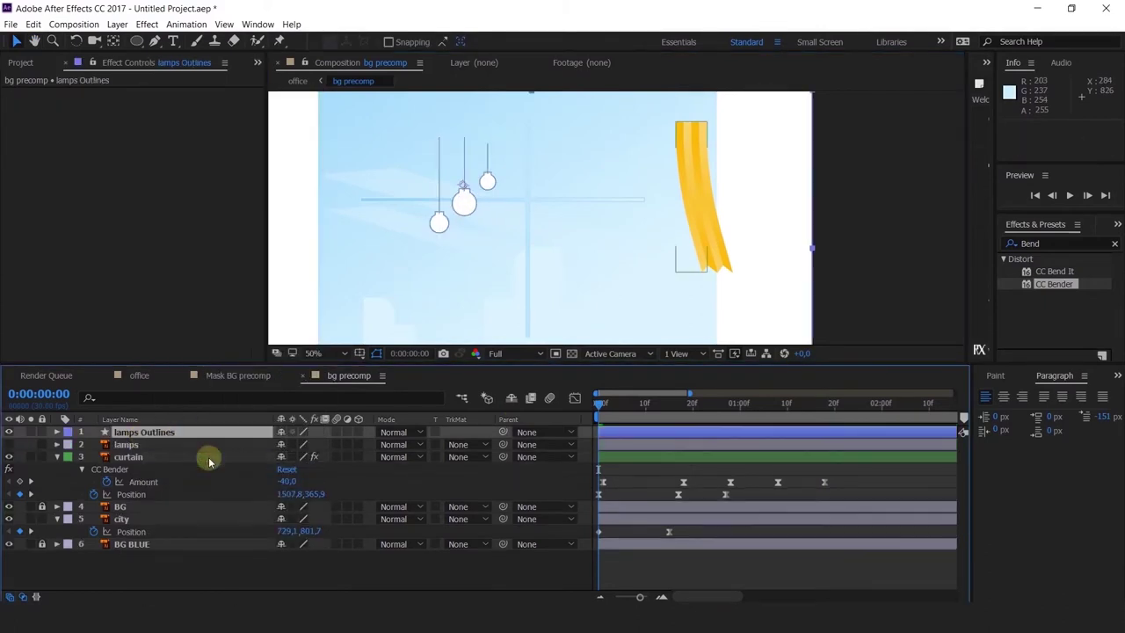
scroll(630, 151, down, 1)
scroll(515, 161, up, 1)
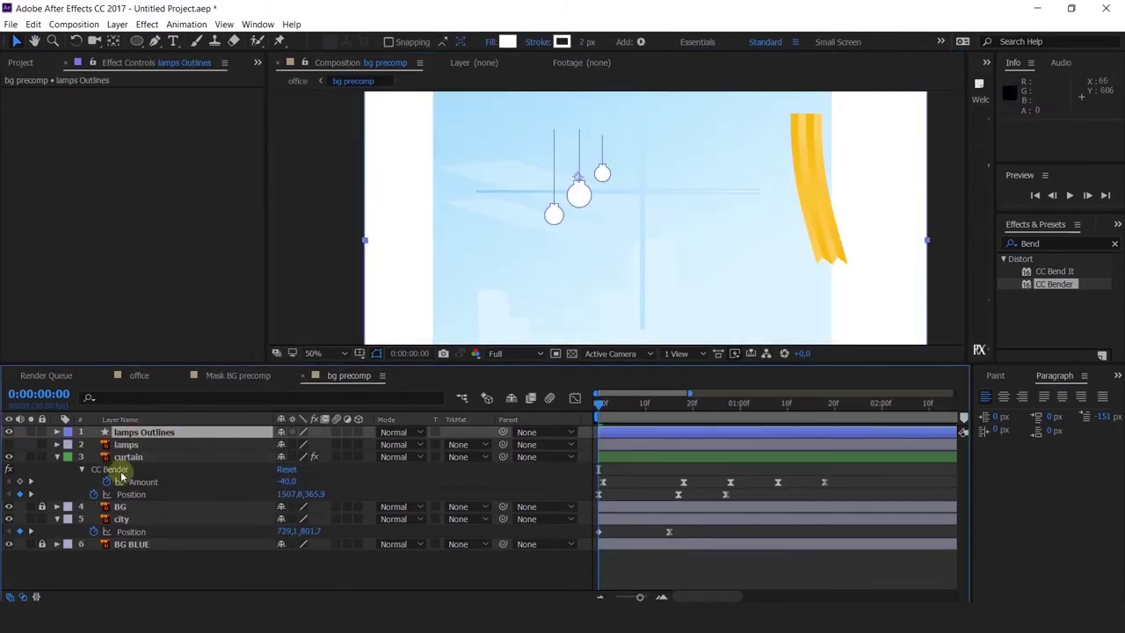
scroll(652, 238, down, 1)
drag(666, 238, 570, 219)
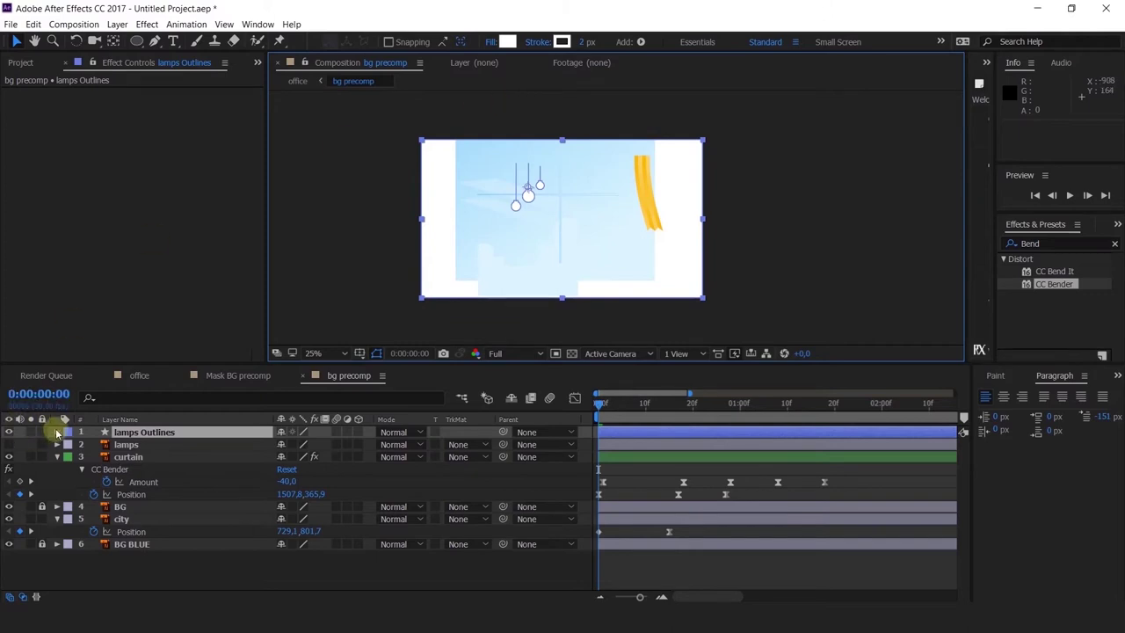
Mark the original lamps layer as shy and hide shy layers in the timeline.
click(132, 447)
click(281, 444)
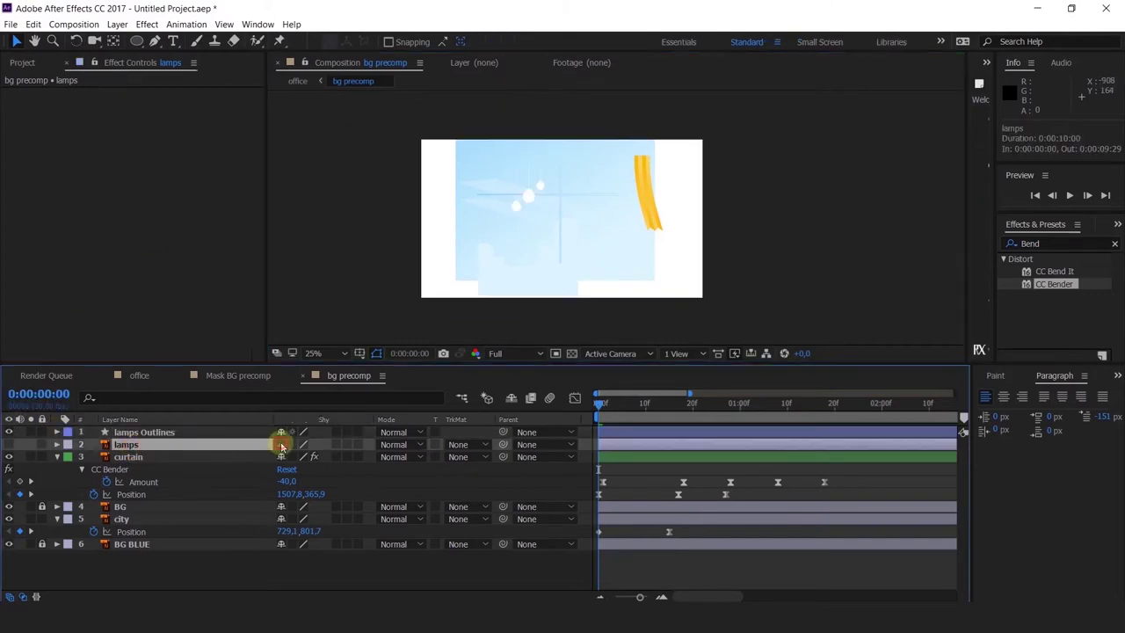
click(184, 431)
click(511, 399)
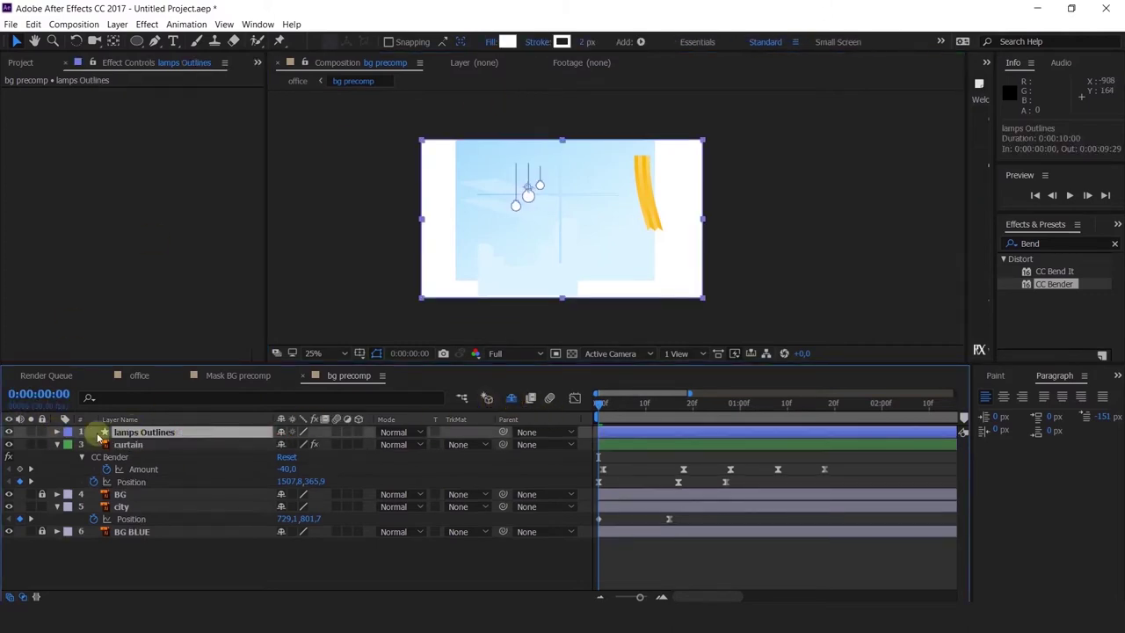
Expand the contents of lamps Outlines and examine which lamp parts Group 1 and Group 2 hold.
click(58, 432)
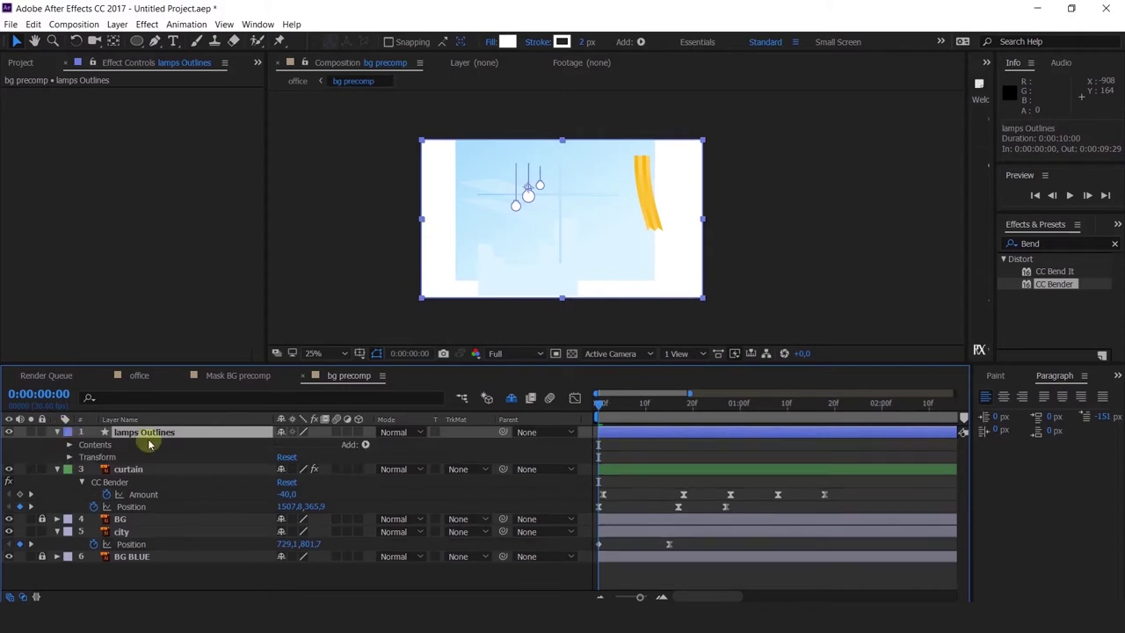
click(69, 444)
click(102, 458)
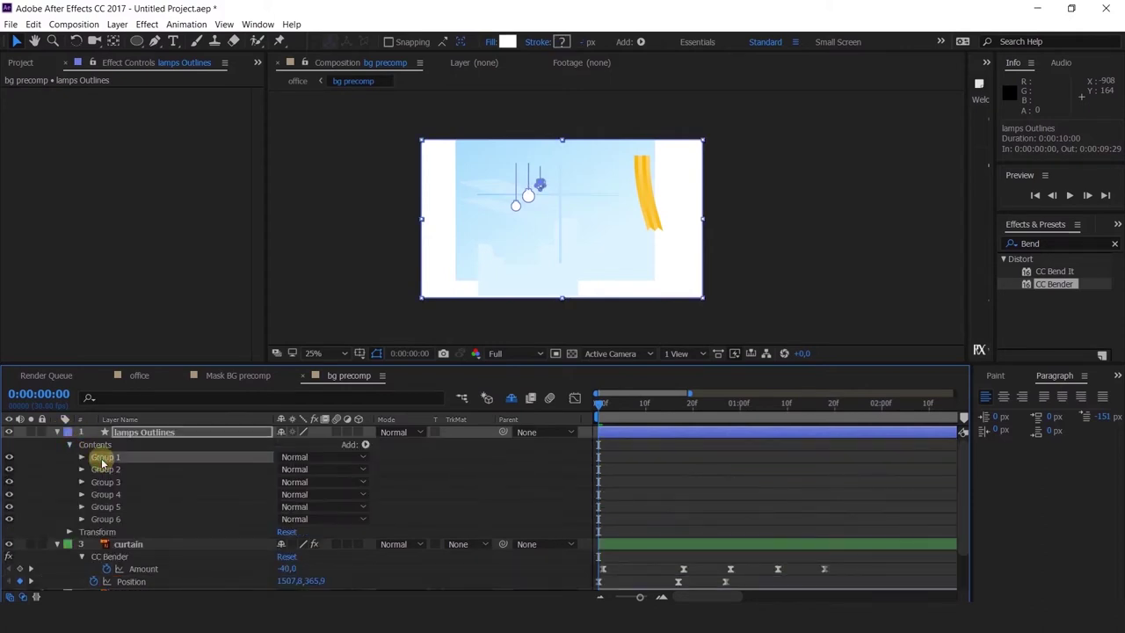
scroll(480, 179, up, 4)
scroll(597, 188, down, 2)
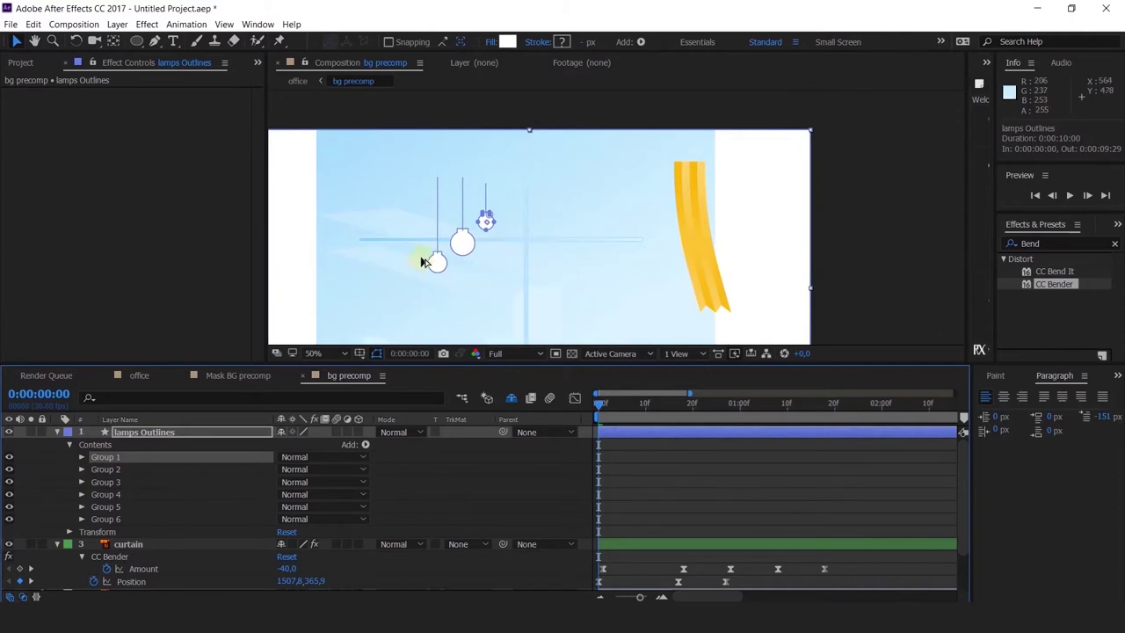
scroll(432, 259, up, 2)
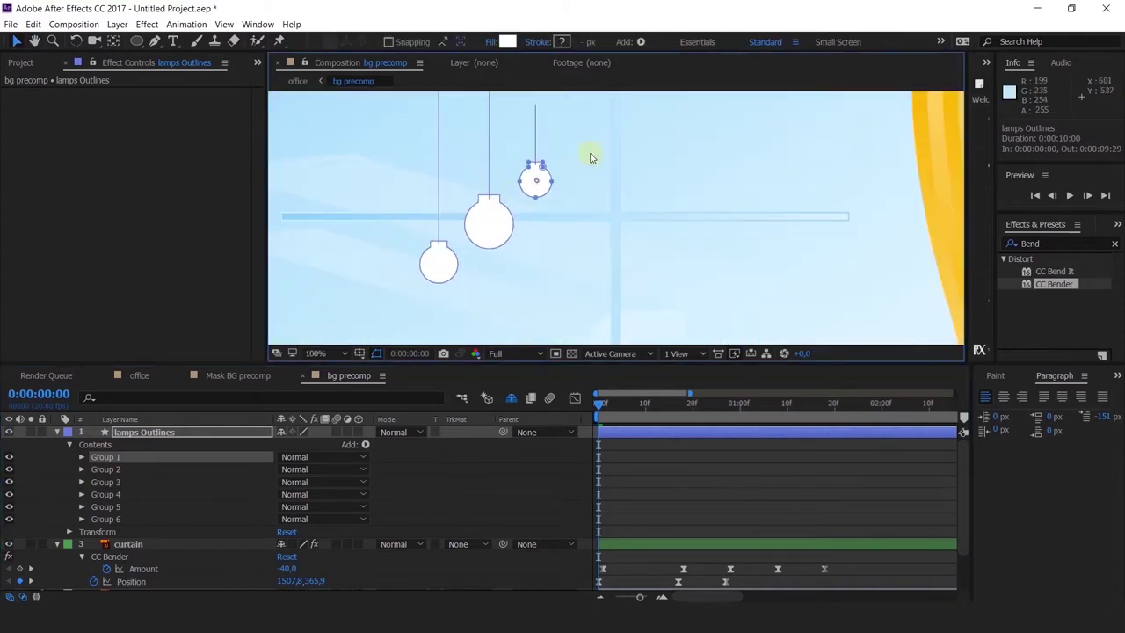
click(107, 469)
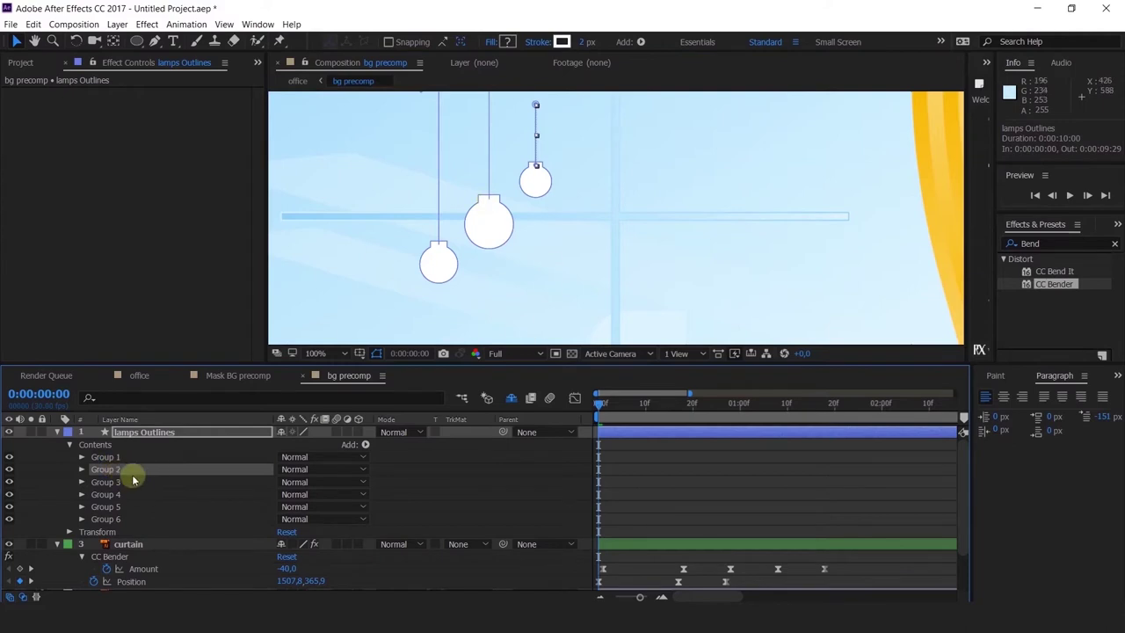
click(105, 456)
click(110, 470)
click(104, 458)
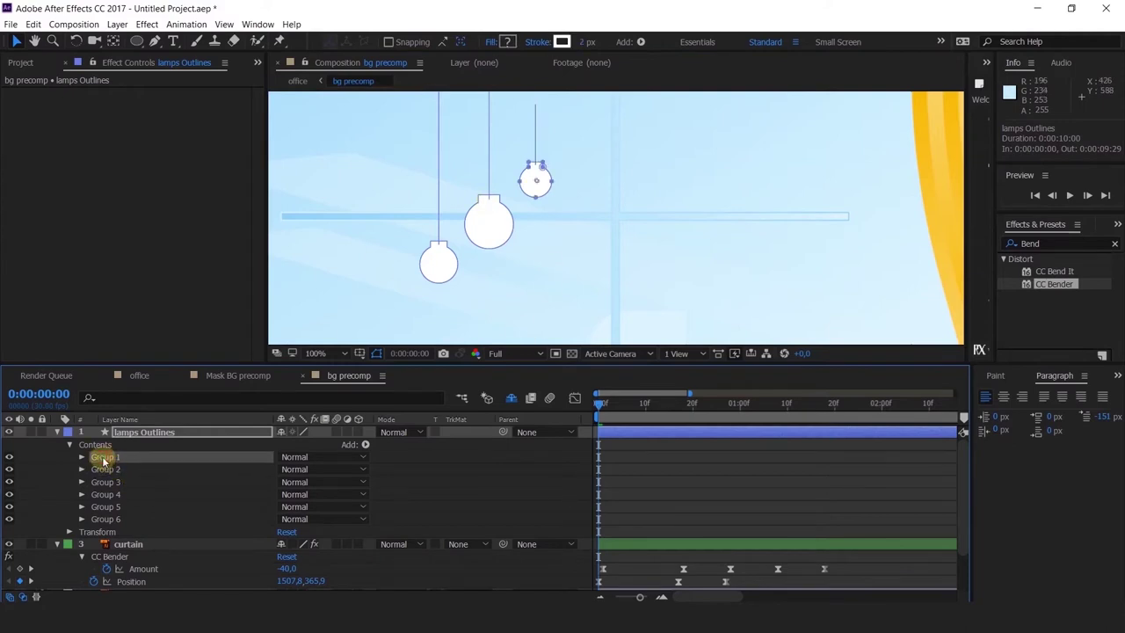
Delete the nested Group 1 and Merge Paths 1 from Group 1 of lamps Outlines, keeping Path 1 and Fill 1.
click(82, 457)
click(116, 482)
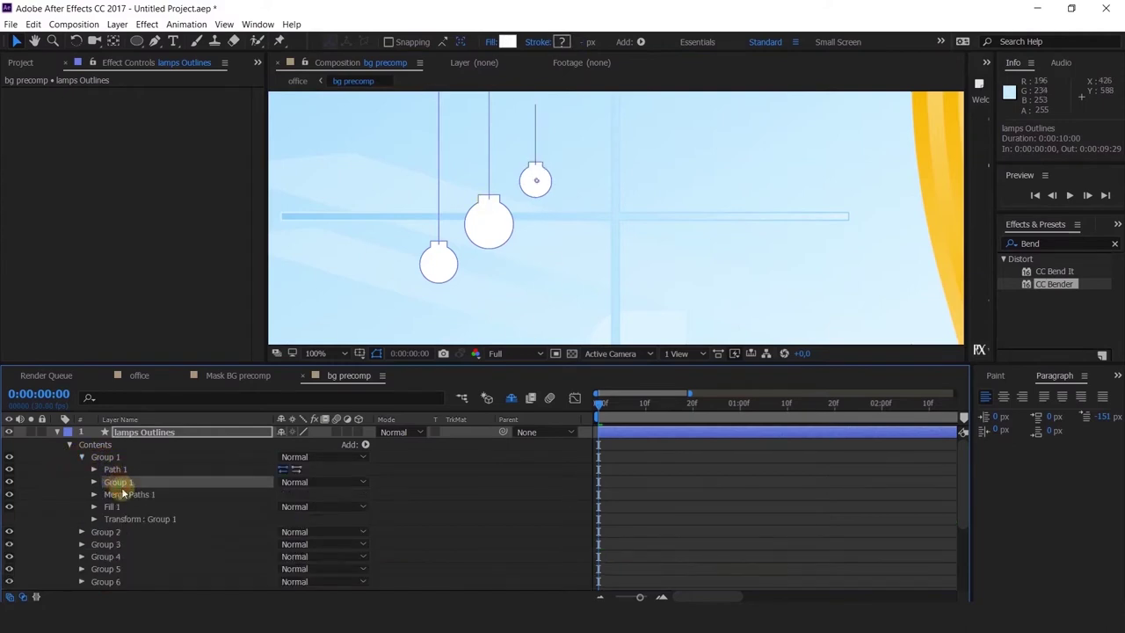
shift+click(125, 495)
key(Delete)
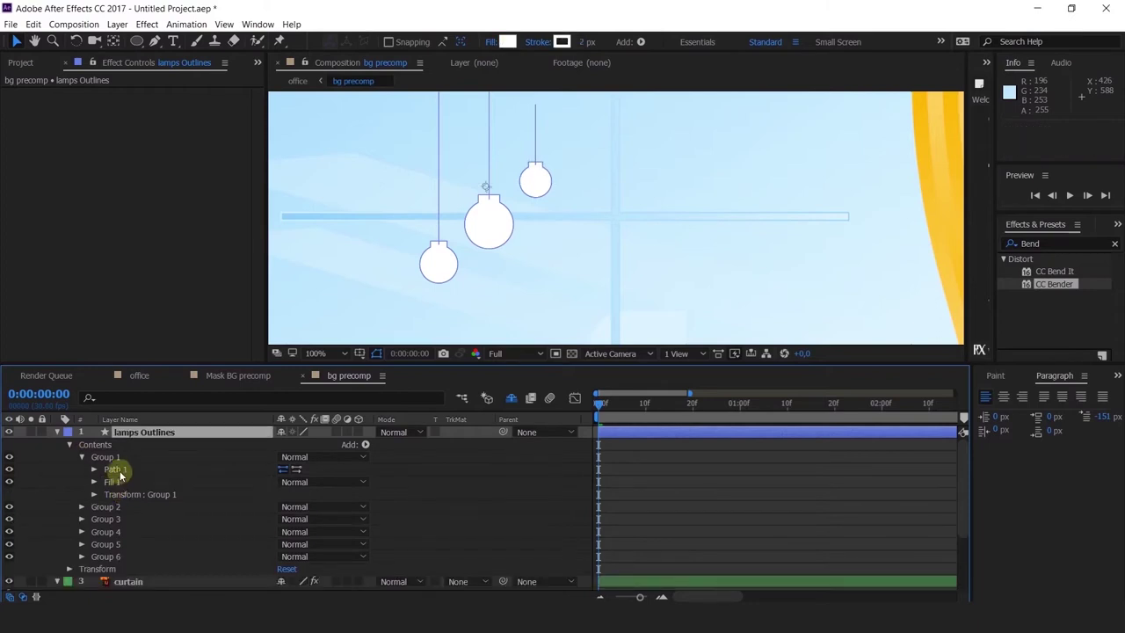
click(117, 471)
click(81, 458)
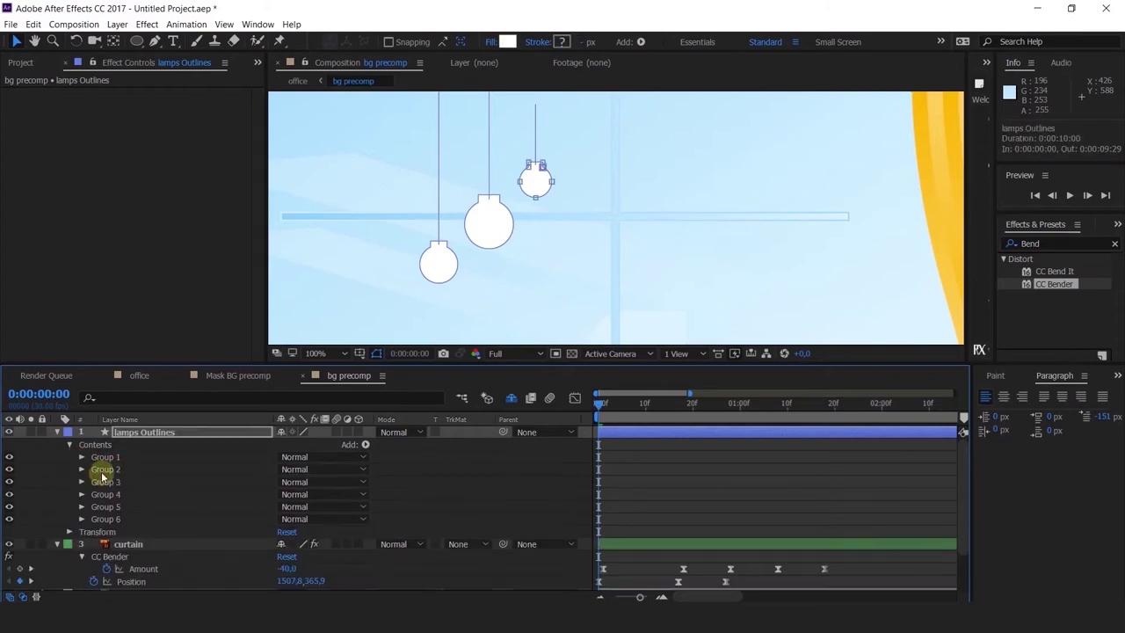
Delete Groups 3 to 6 from lamps Outlines so only the smallest lamp's bulb and cord remain.
click(104, 482)
shift+click(112, 519)
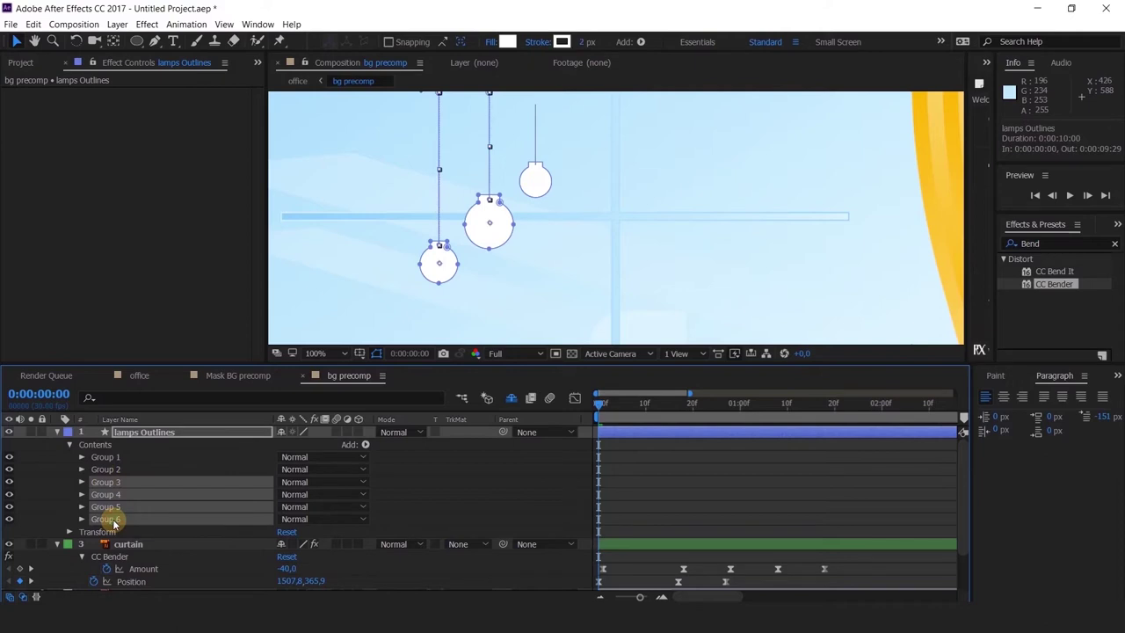
key(Delete)
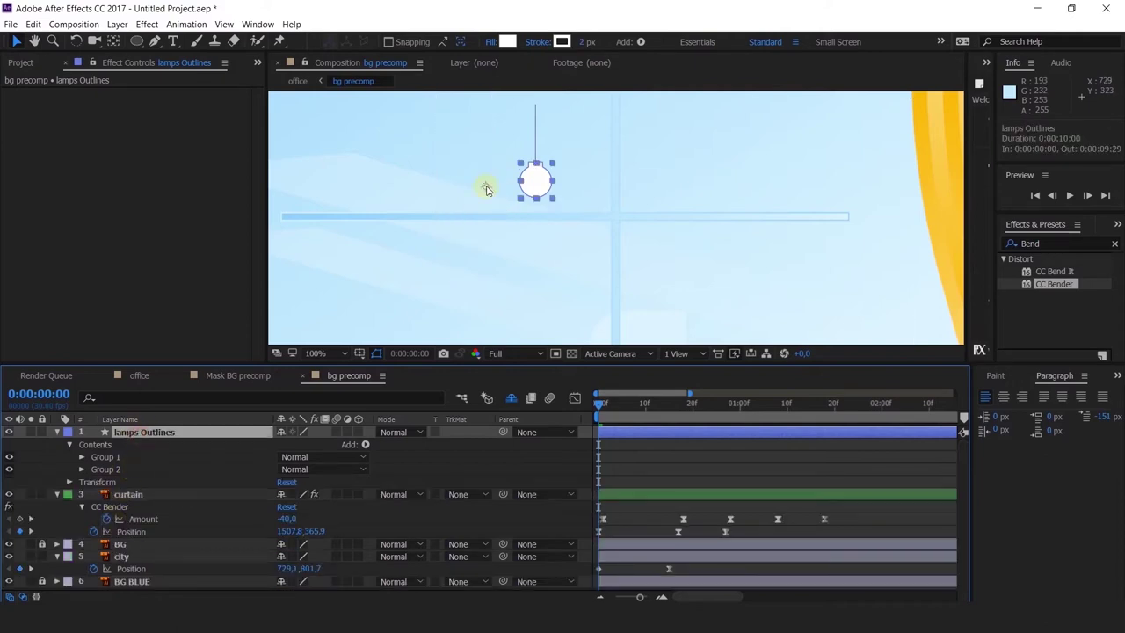
Place the anchor point of lamps Outlines at the top end of the lamp's cord, and select Group 1.
key(y)
drag(486, 188, 538, 109)
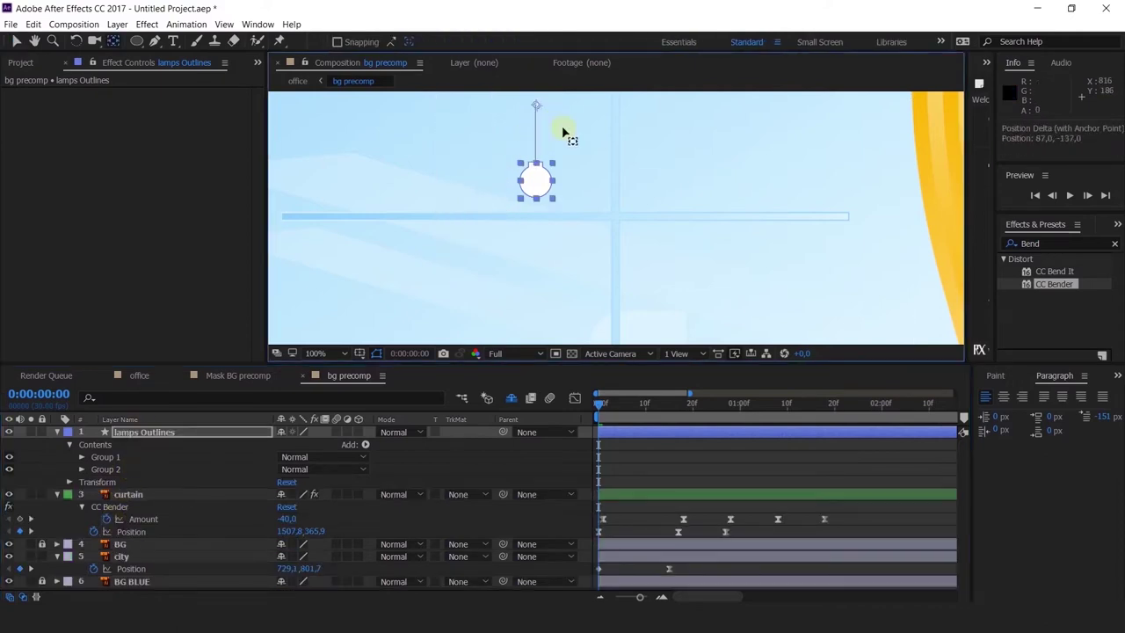
click(105, 458)
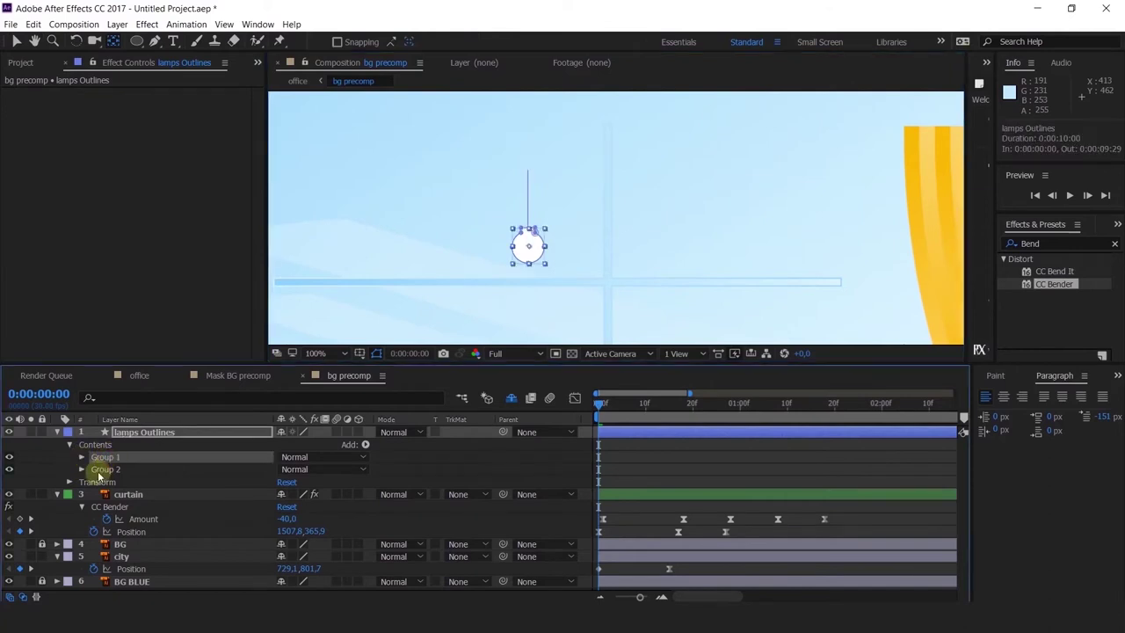
Extend the lamp's cord by moving the top vertex of Group 2's Path 1 up past the composition's upper edge.
click(91, 470)
click(116, 482)
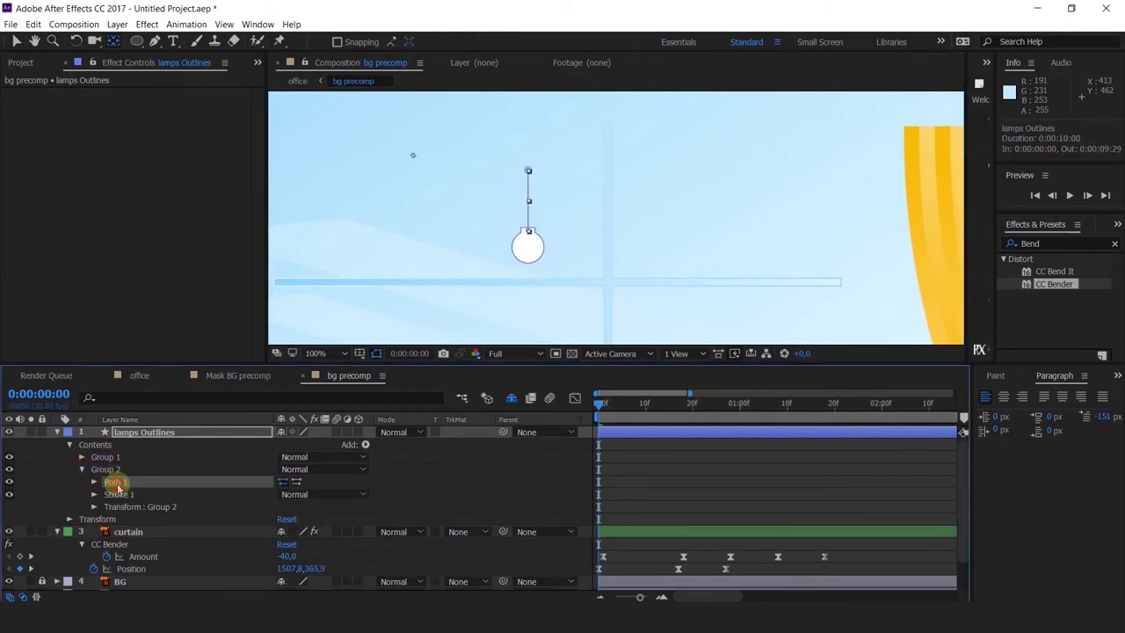
click(541, 157)
click(116, 481)
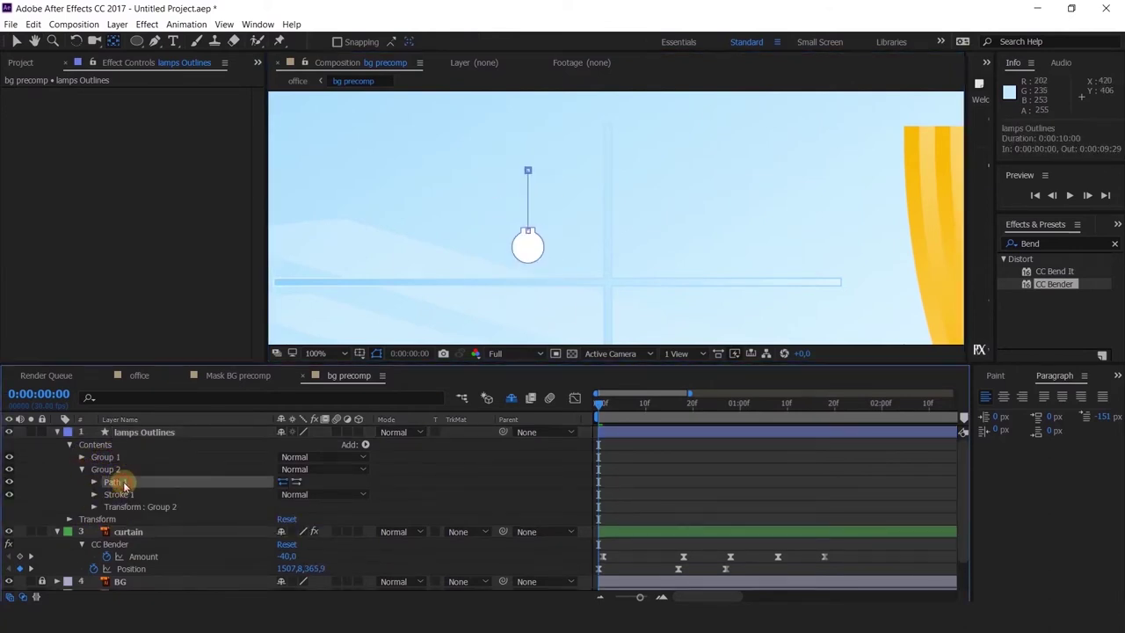
key(v)
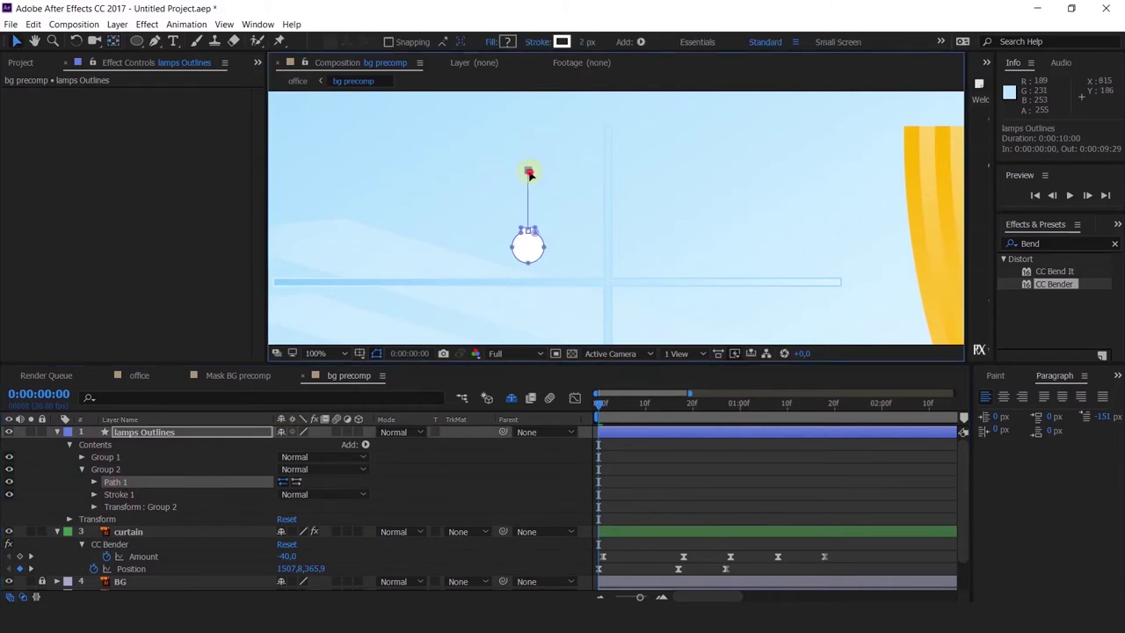
drag(528, 173, 538, 113)
scroll(542, 171, down, 2)
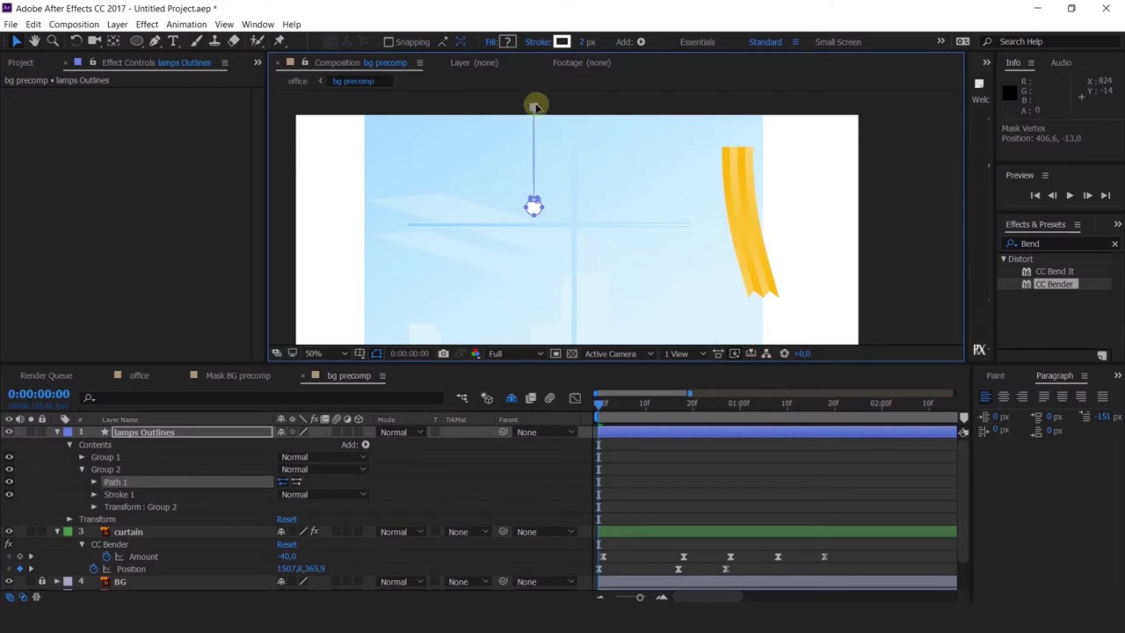
Place the anchor point of lamps Outlines at the new top end of the extended cord.
click(134, 431)
key(h)
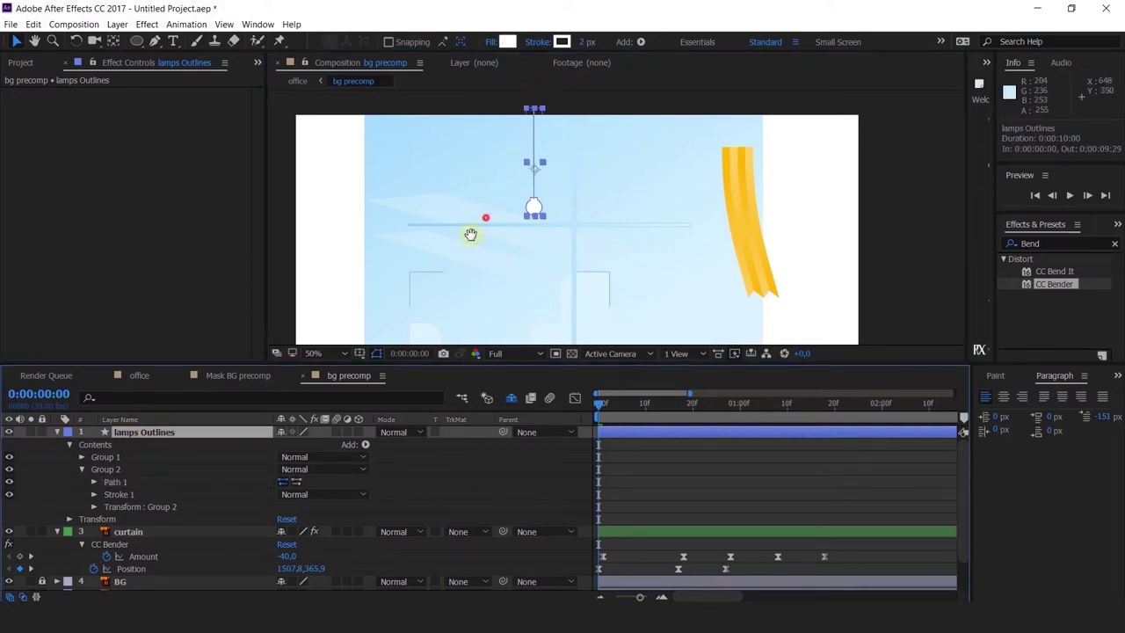
drag(518, 199, 480, 175)
key(y)
scroll(493, 255, up, 2)
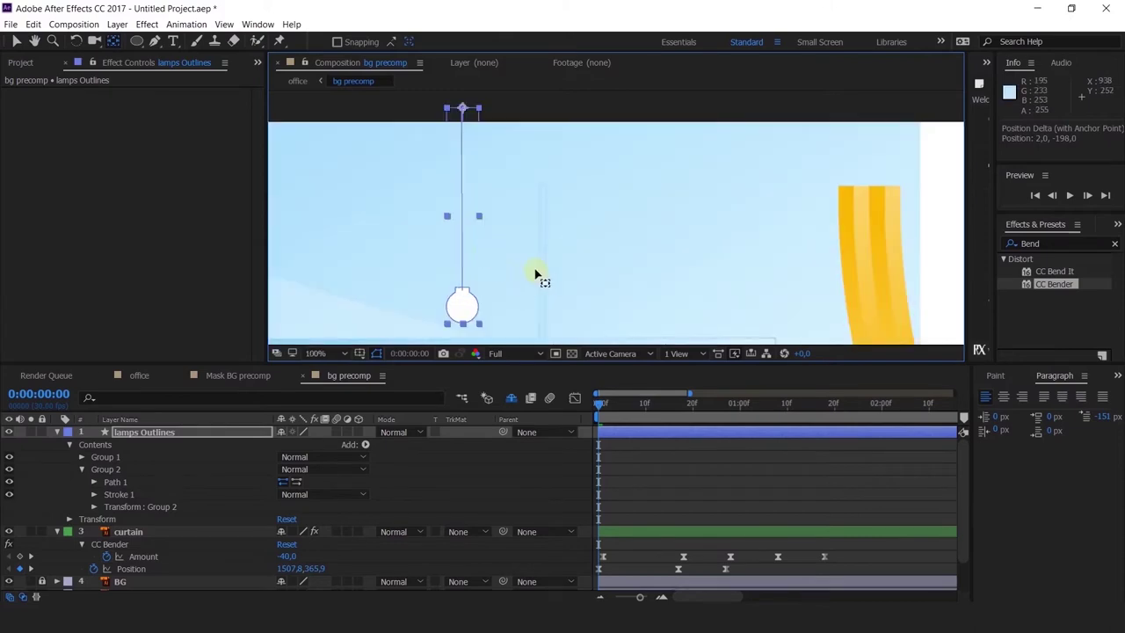
scroll(534, 274, down, 2)
scroll(532, 229, down, 2)
Keyframe the Position of lamps Outlines with Y at -225.5 at frame 0 and -24.5 at frame 10.
click(141, 431)
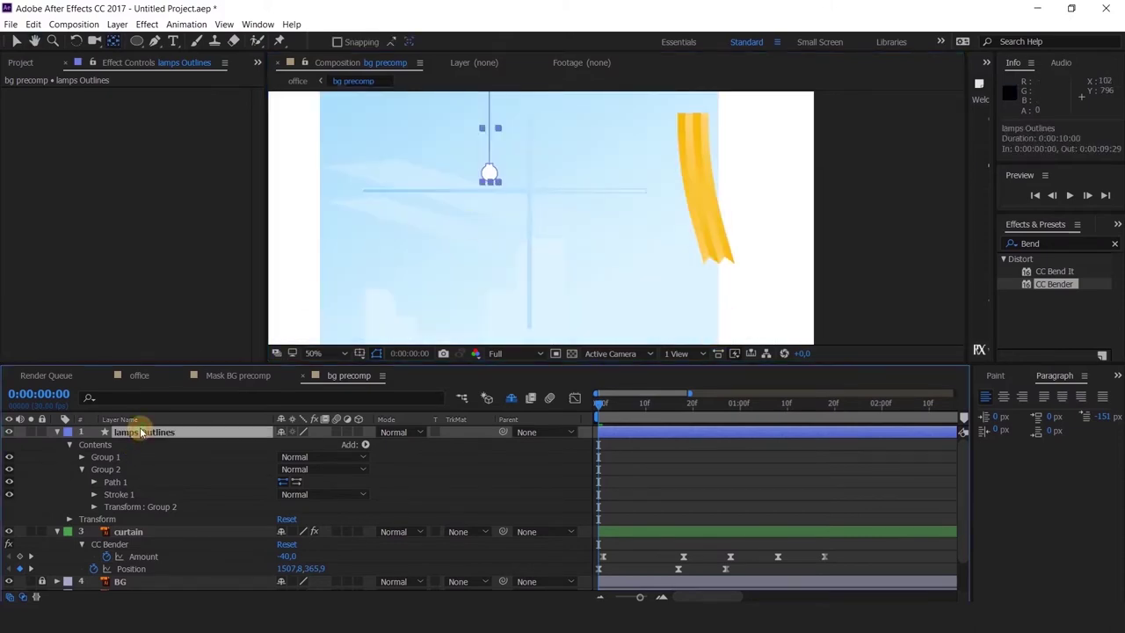
key(p)
click(90, 446)
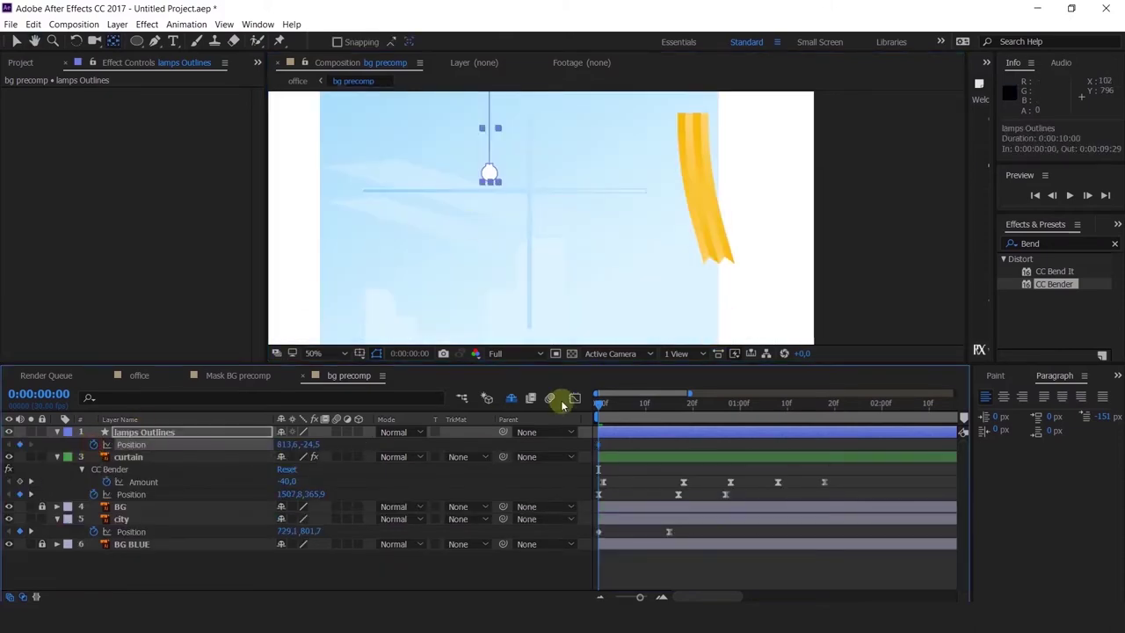
click(646, 407)
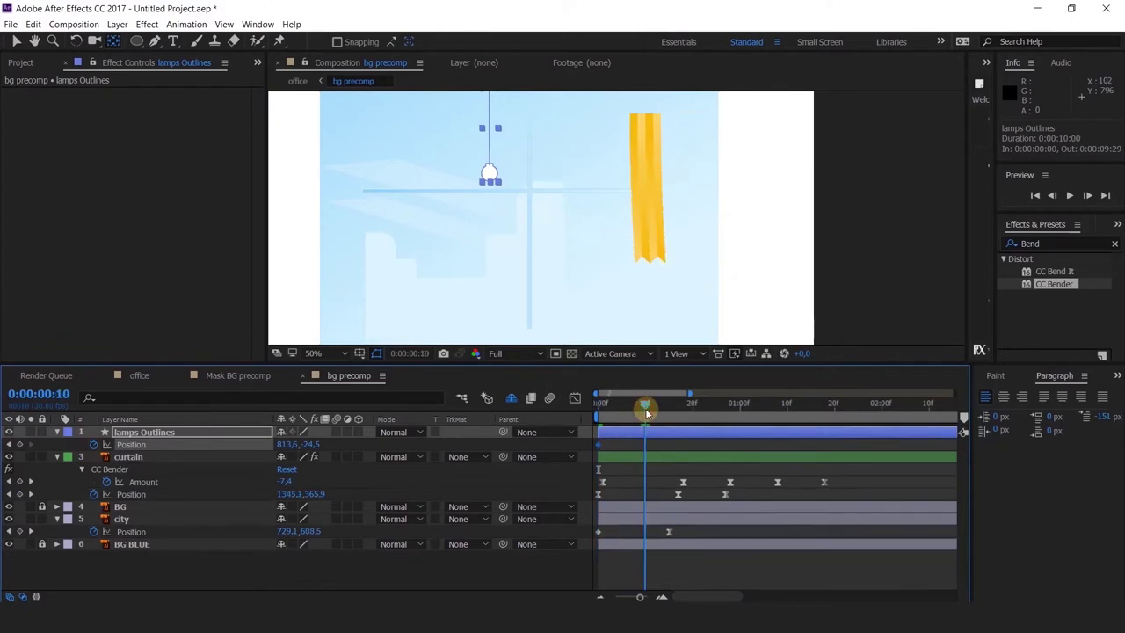
click(10, 444)
mouse_move(308, 446)
mouse_down()
mouse_move(176, 454)
mouse_move(319, 465)
mouse_up()
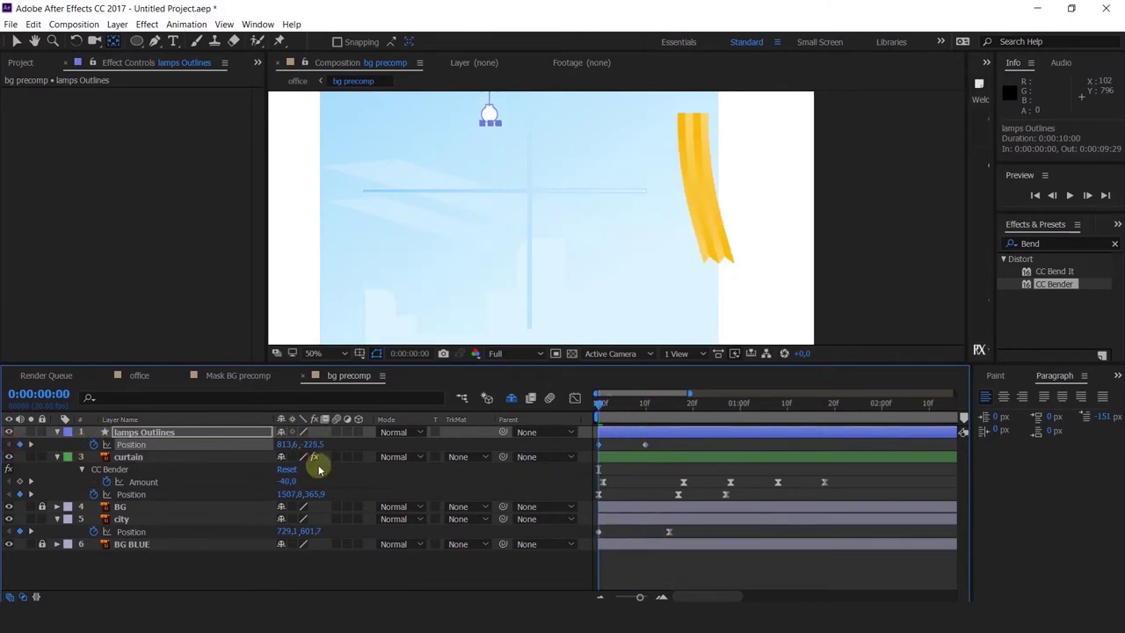
Add a Position keyframe with Y -24.5 at frame 20, set Y at frame 10 to 21.5, and preview the drop.
click(694, 408)
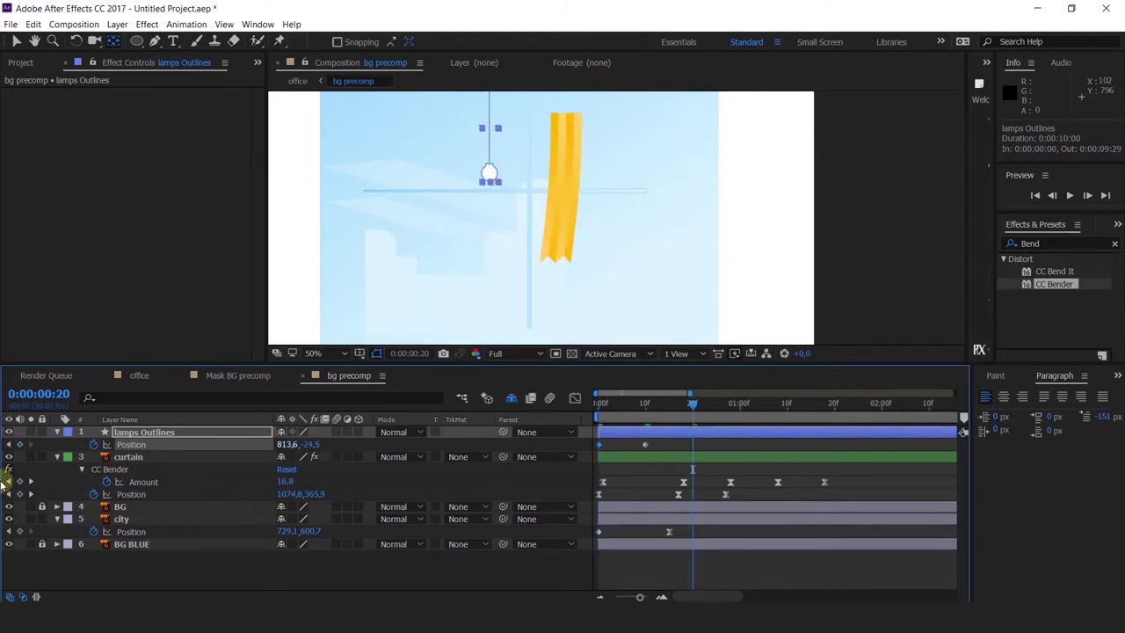
key(shift+Page_Up)
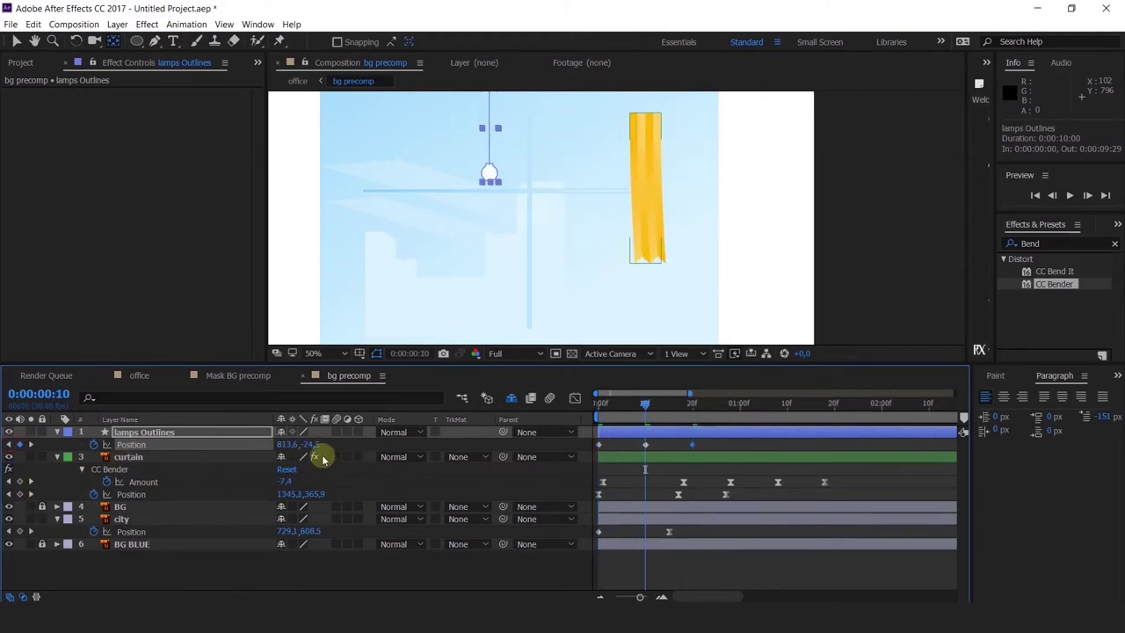
drag(312, 445, 352, 445)
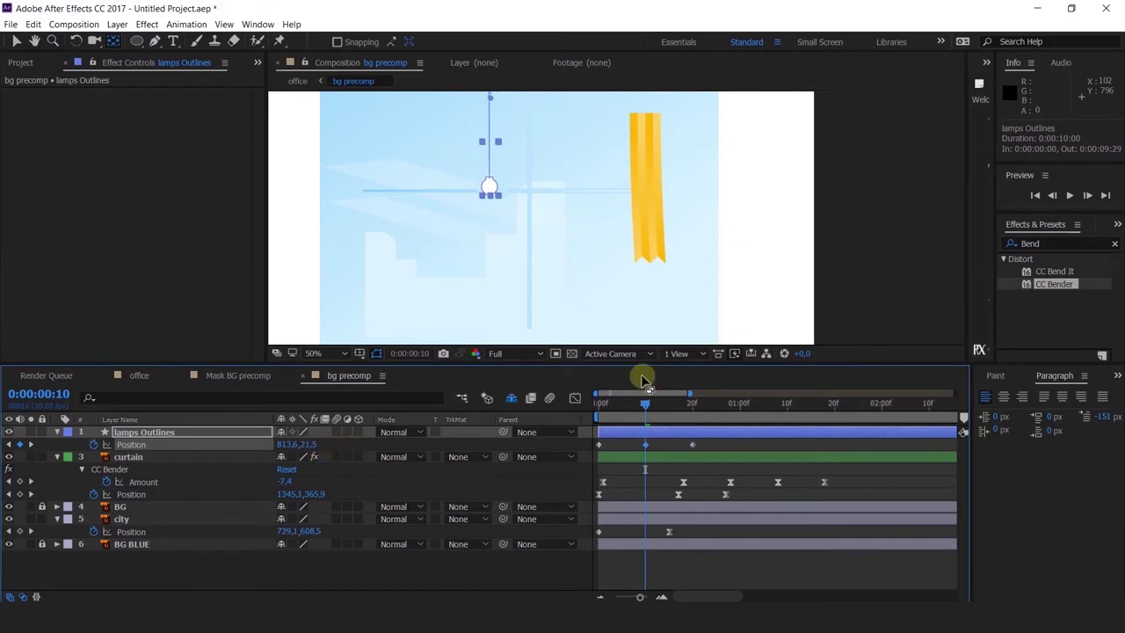
click(600, 404)
key(space)
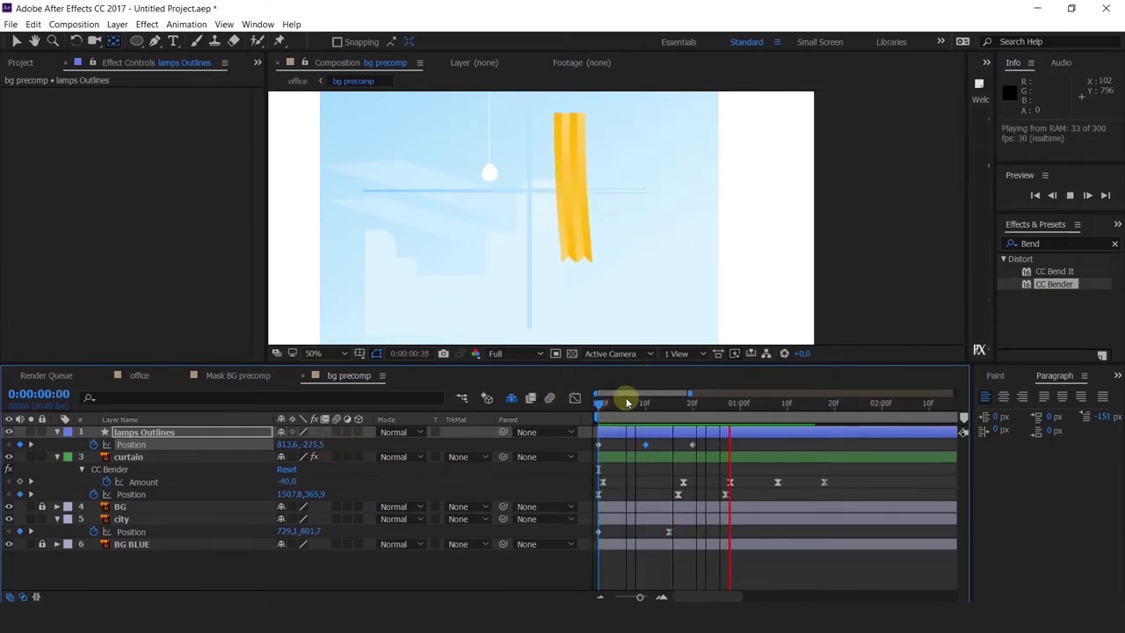
click(622, 404)
Apply Easy Ease to the lamp's three Position keyframes, shape the speed curve with a late first peak and early second peak, and preview.
drag(722, 443, 536, 458)
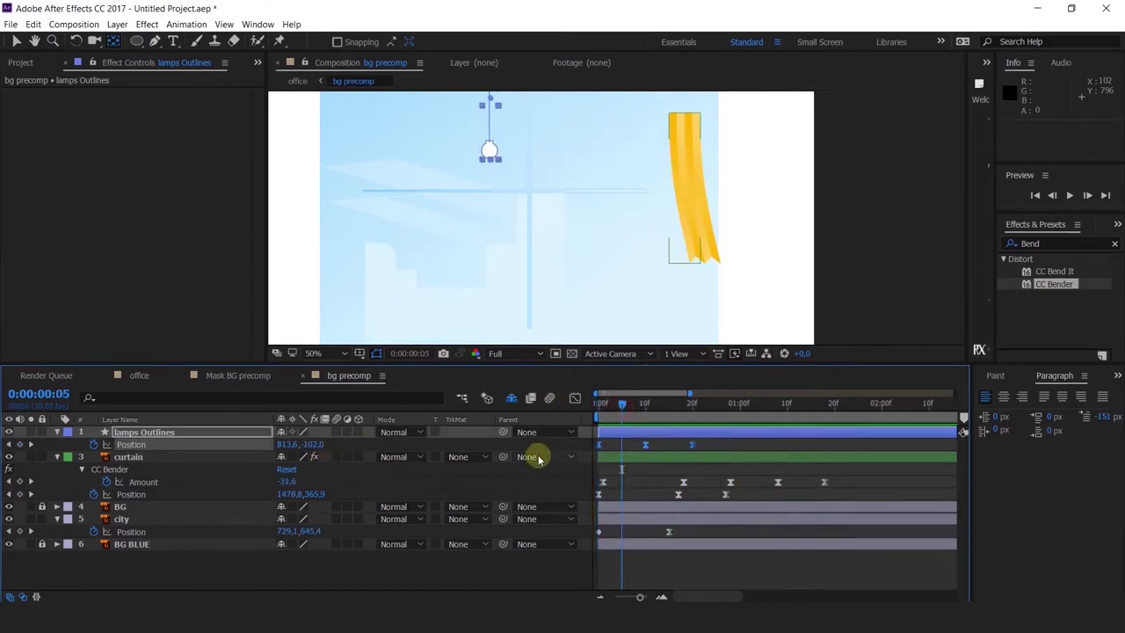
key(F9)
click(575, 400)
drag(726, 528, 610, 558)
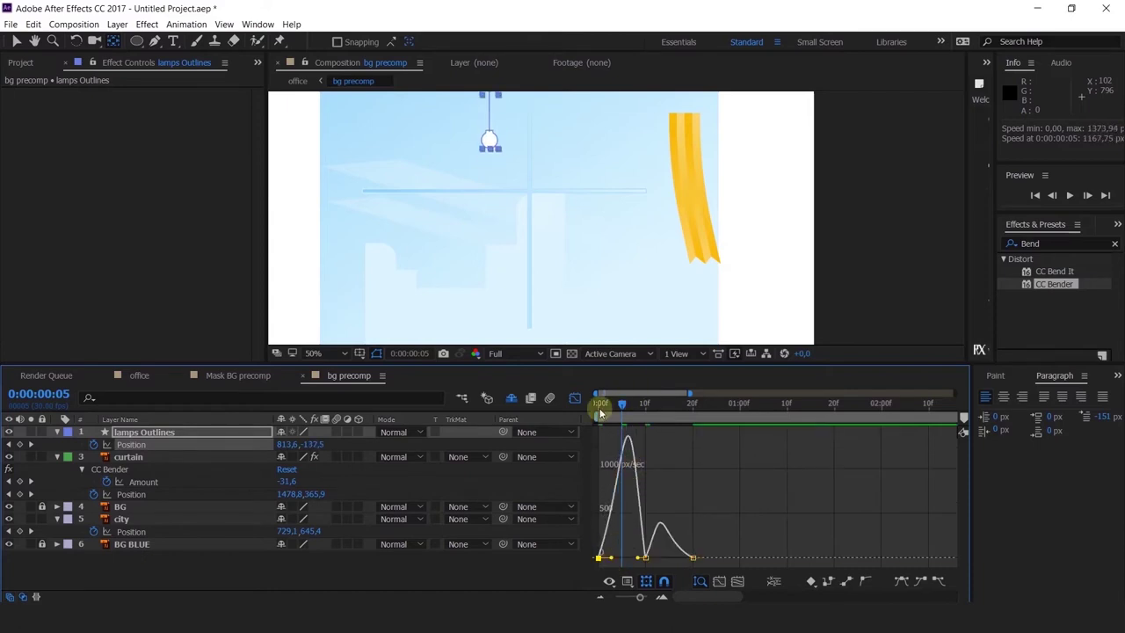
click(600, 409)
key(space)
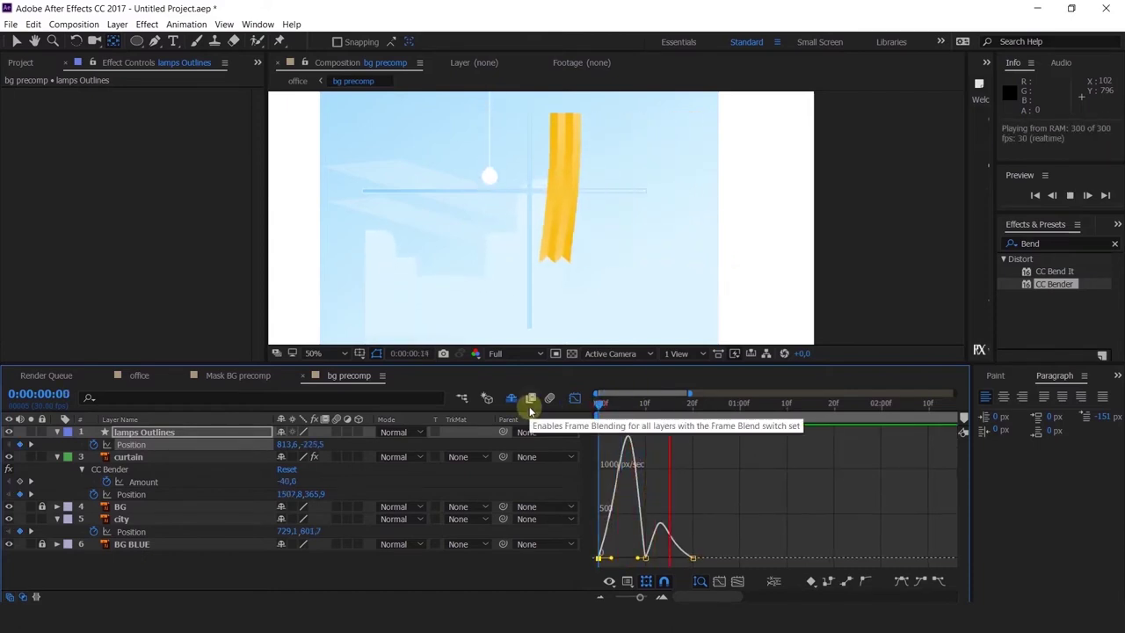
drag(665, 407, 575, 406)
click(575, 400)
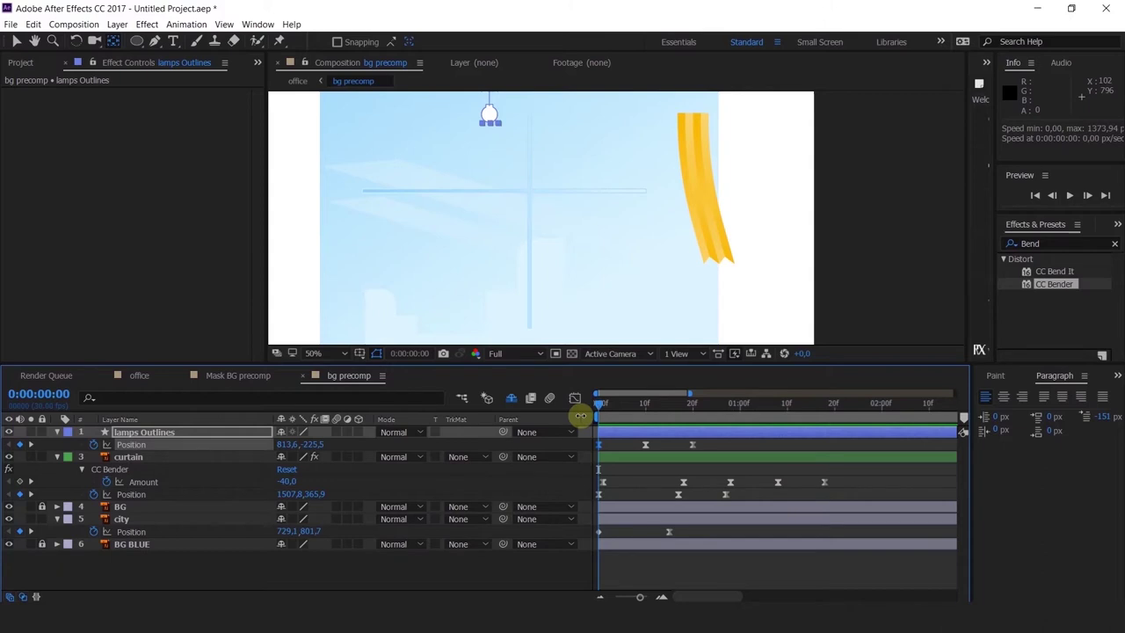
key(space)
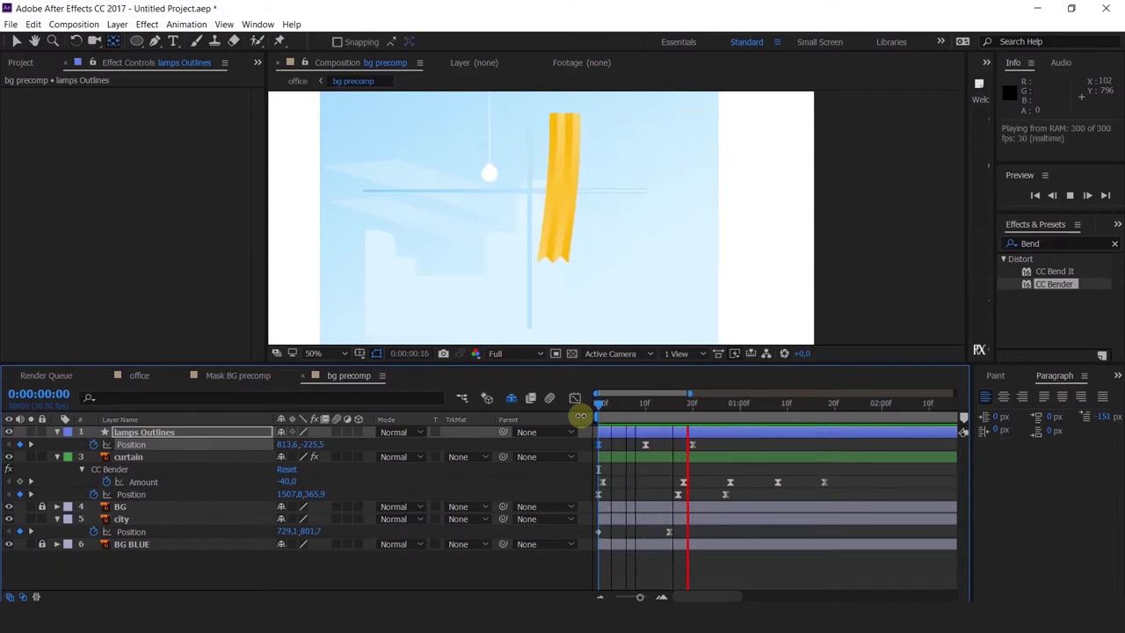
Add lamp Position keyframes at 1:00 with Y -80.5 and at 1:10 with Y -24.5.
drag(701, 411, 738, 407)
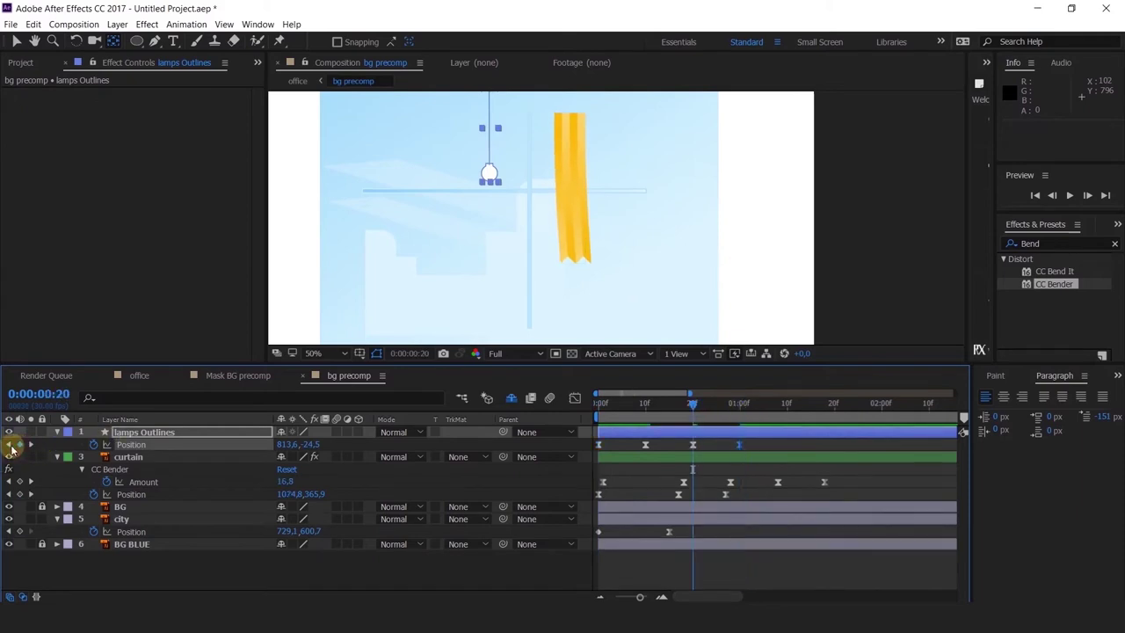
drag(781, 409, 786, 410)
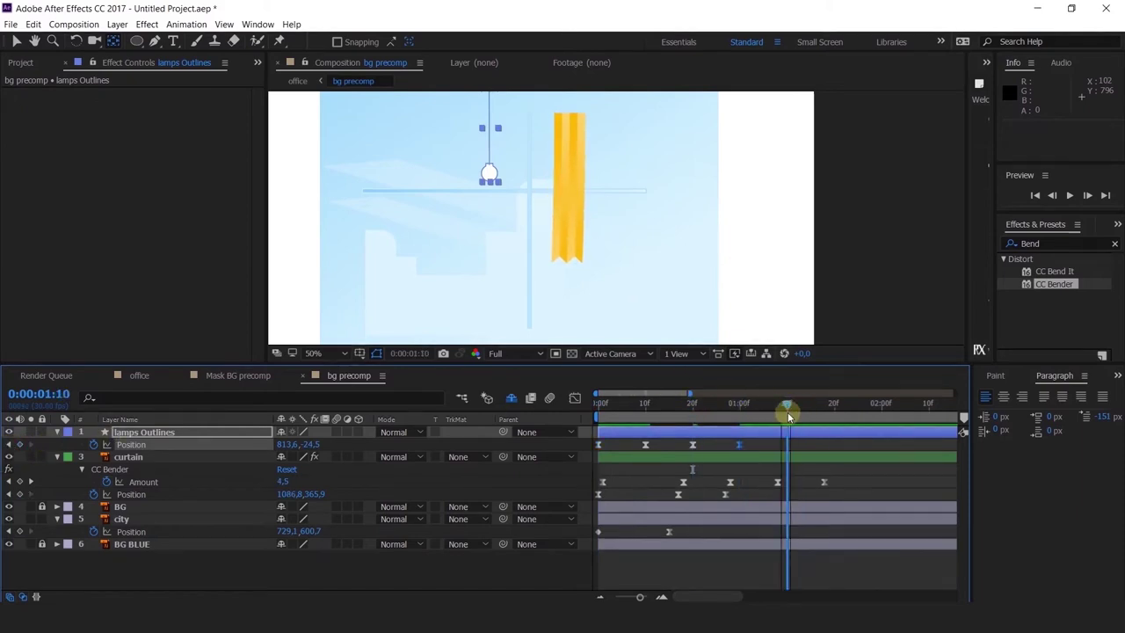
click(10, 445)
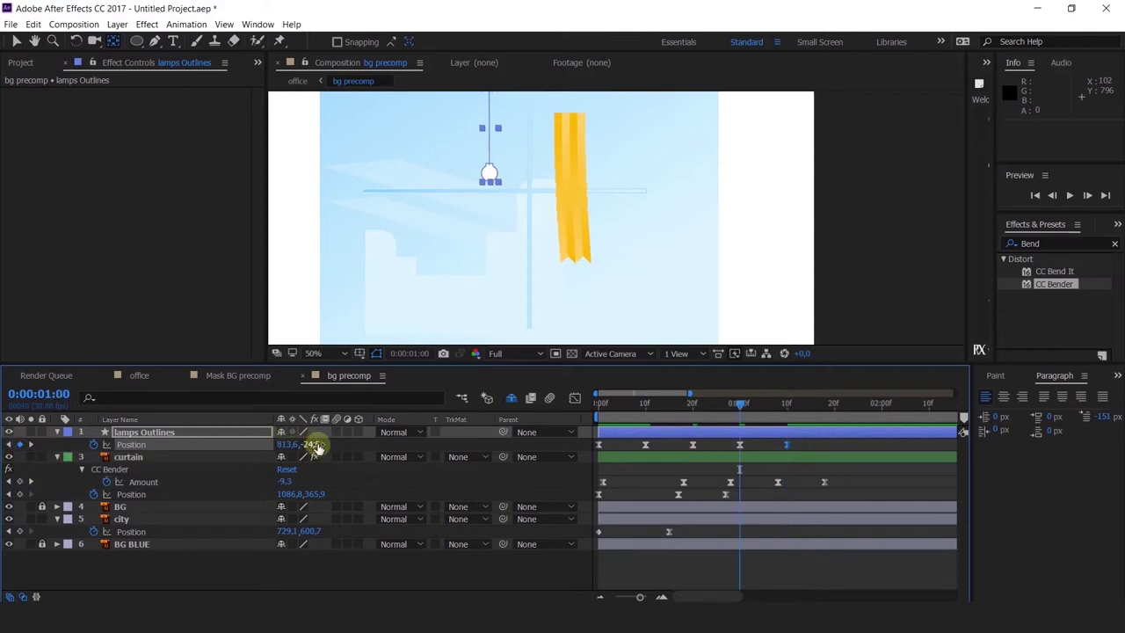
drag(316, 446, 264, 444)
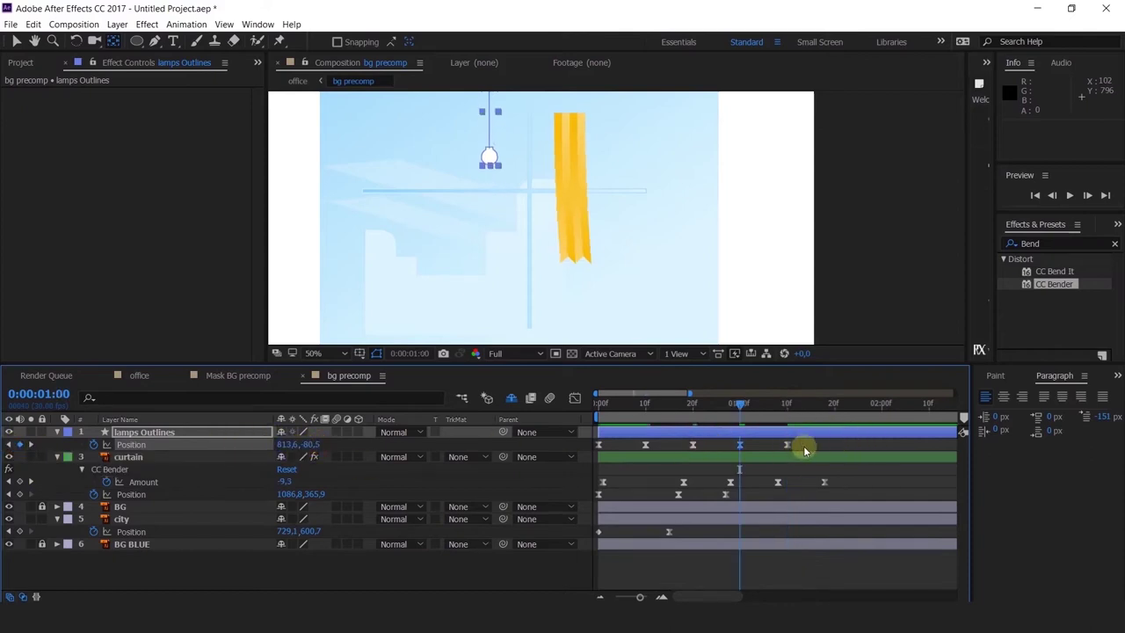
Set the spatial interpolation of all the lamp's Position keyframes to Linear.
right_click(786, 445)
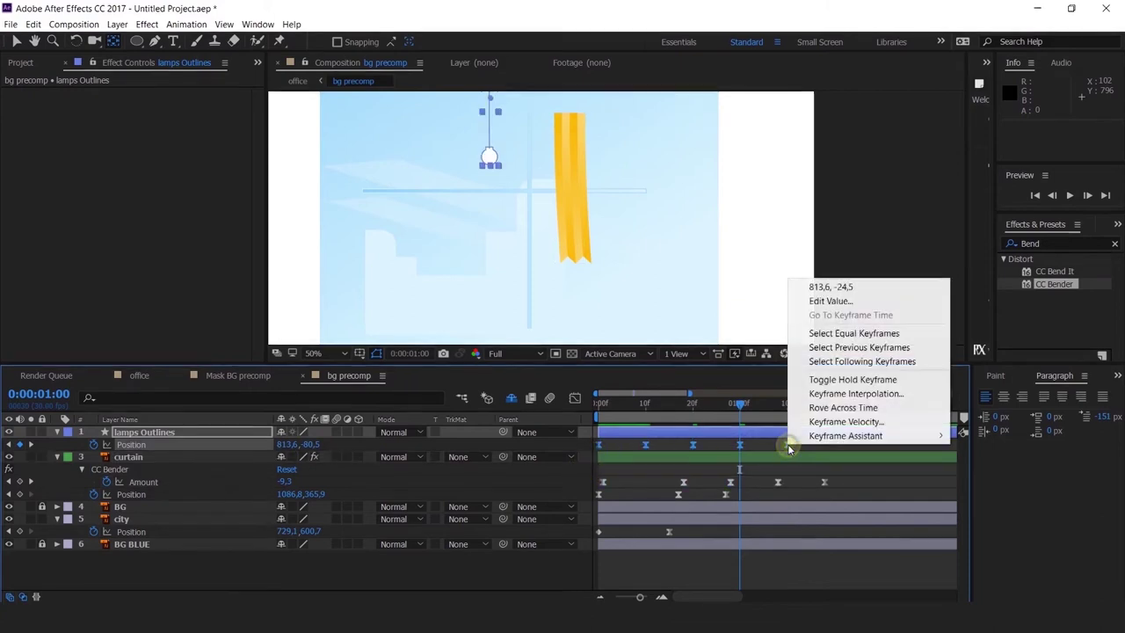
click(830, 394)
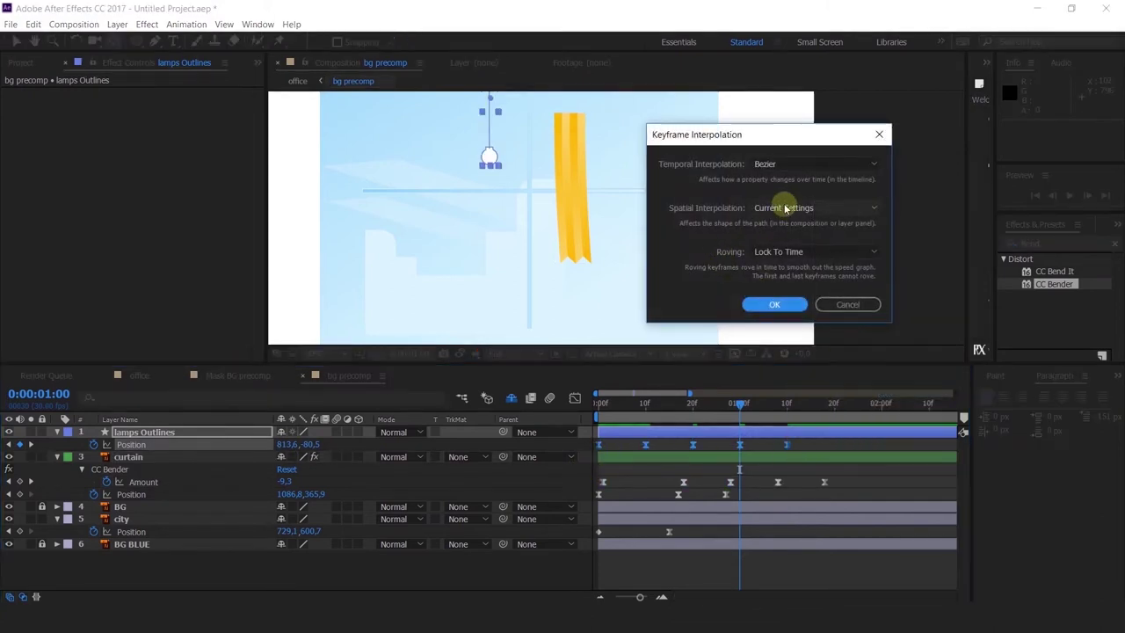
click(785, 208)
click(773, 246)
click(770, 304)
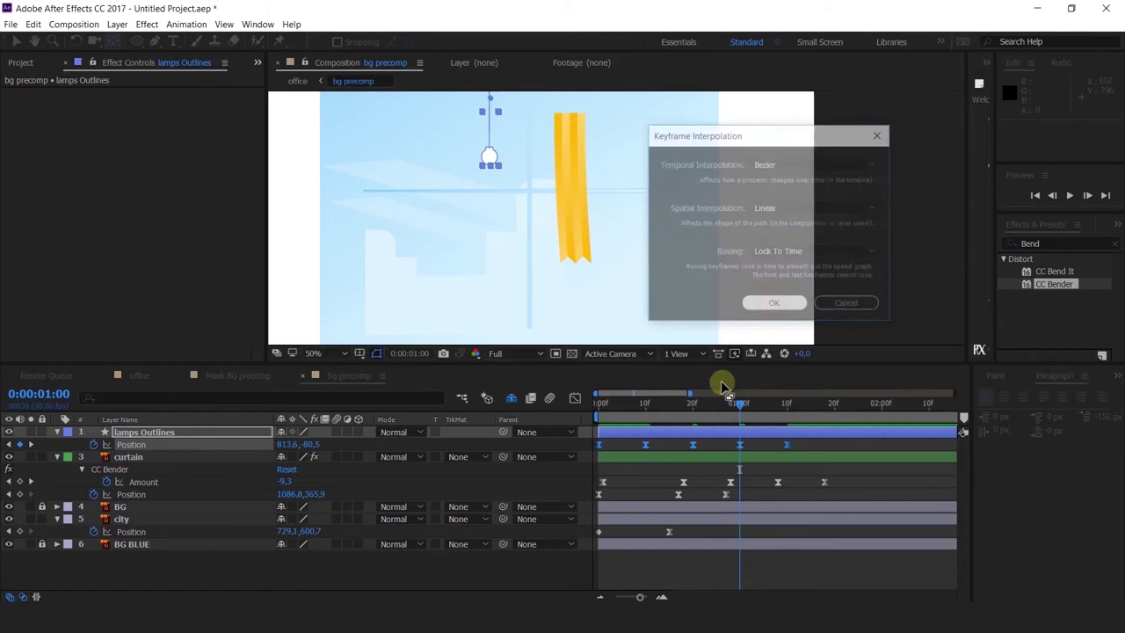
Reapply Easy Ease to all the lamp's Position keyframes, reshape the first segment to peak late and the last to peak early, and preview.
click(573, 400)
drag(817, 502, 600, 562)
key(F9)
click(782, 554)
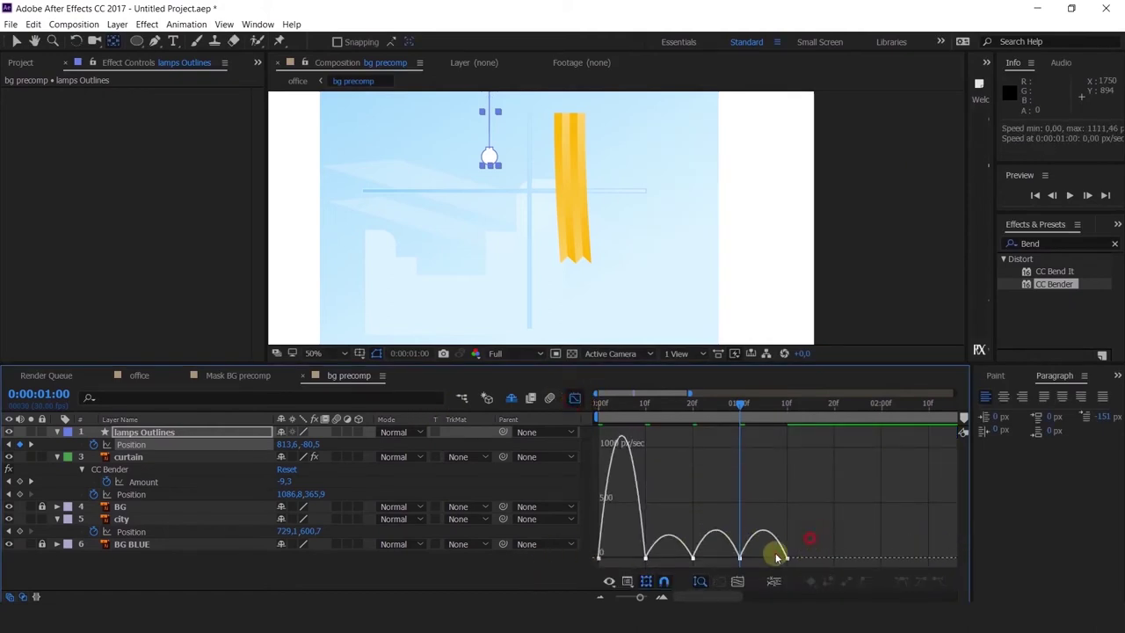
drag(774, 561, 745, 557)
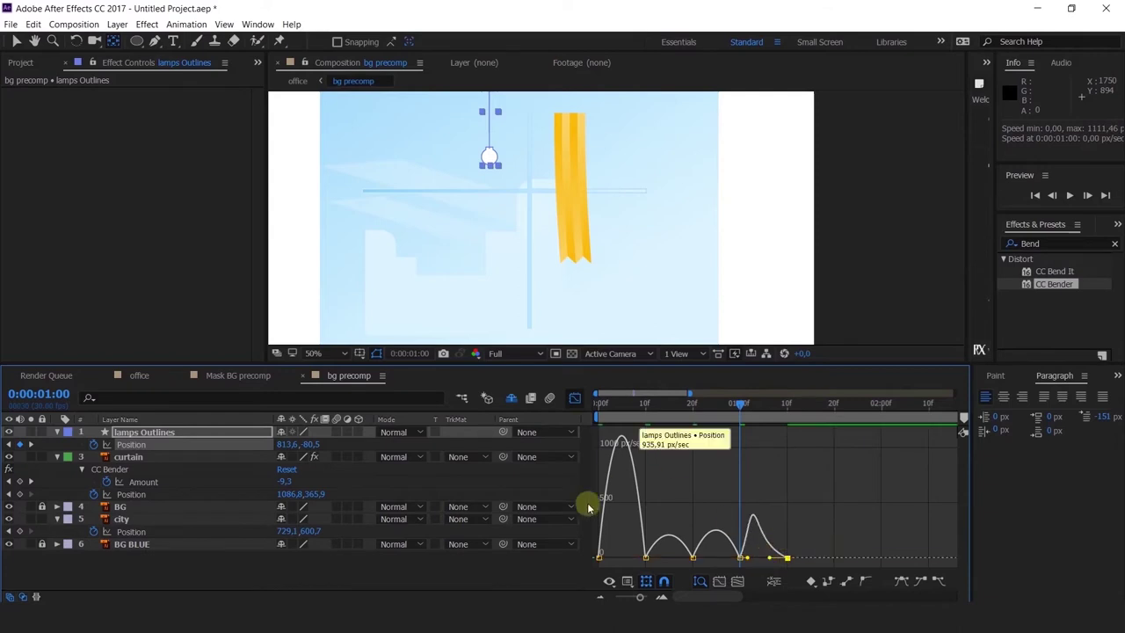
click(599, 557)
drag(608, 558, 613, 557)
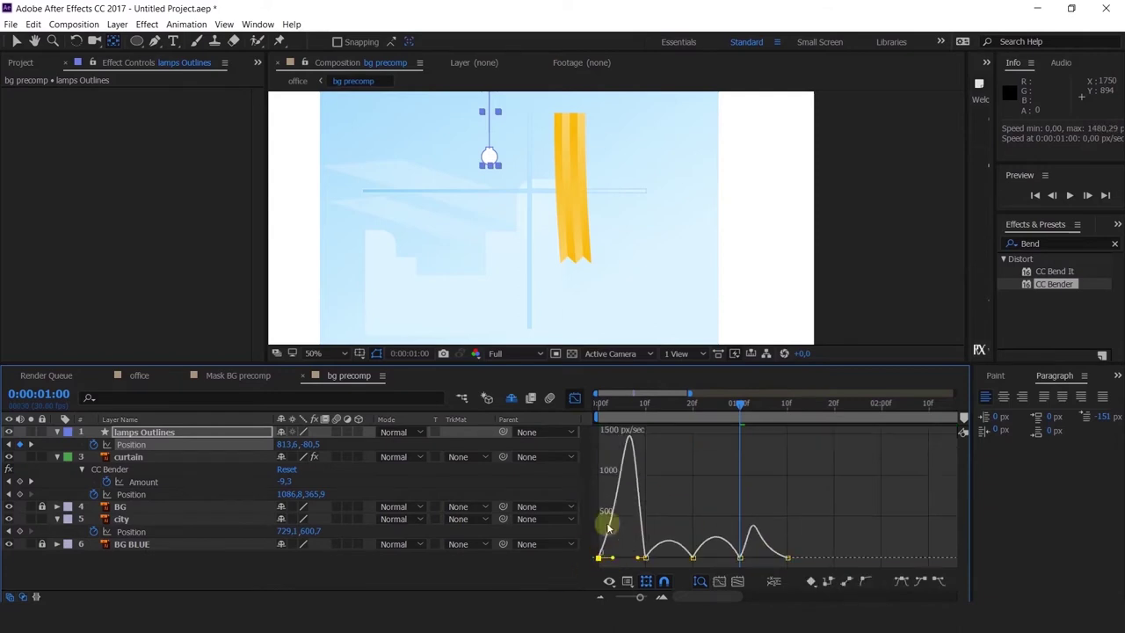
drag(609, 406, 537, 408)
key(space)
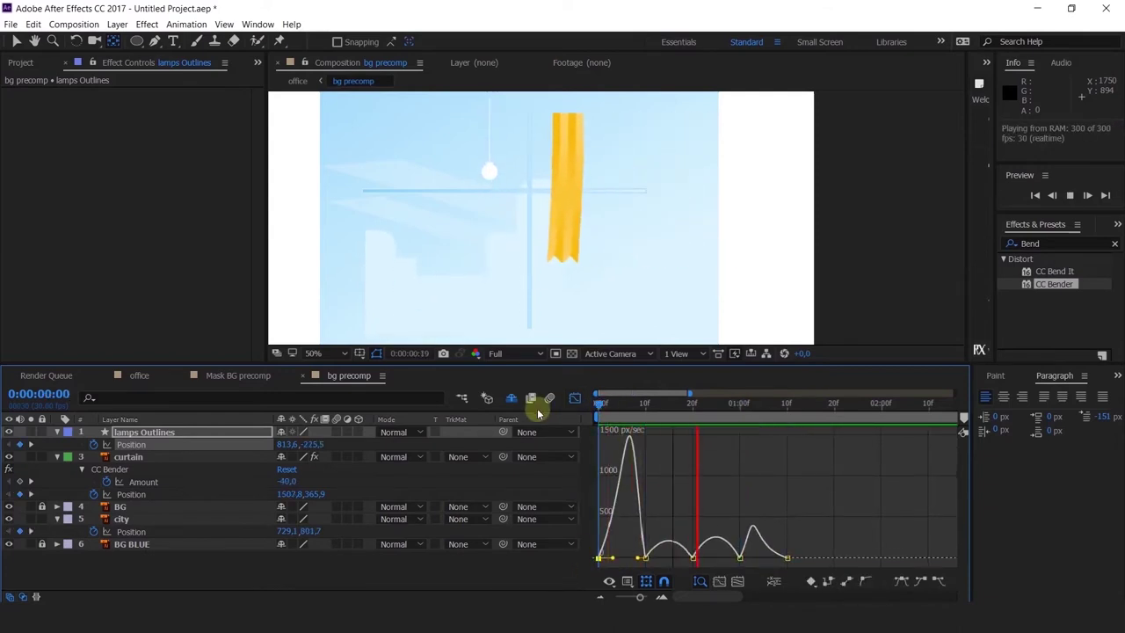
drag(670, 409, 643, 424)
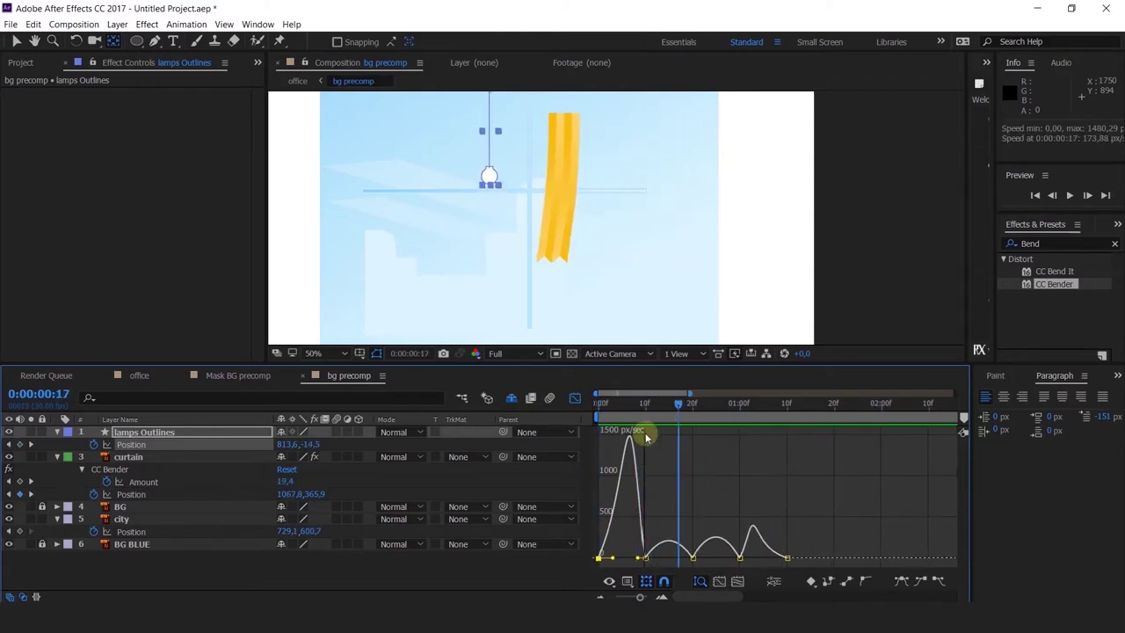
Set the Y value of the lamp's Position keyframe at 0:10 to 75.5.
click(575, 397)
drag(652, 415, 646, 409)
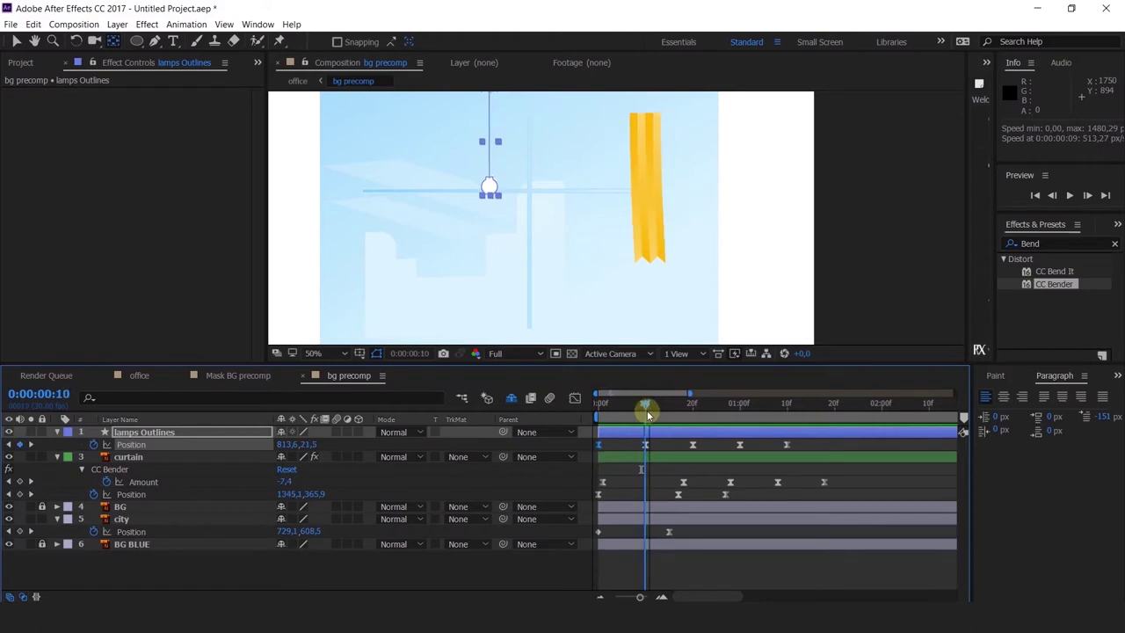
drag(308, 444, 342, 452)
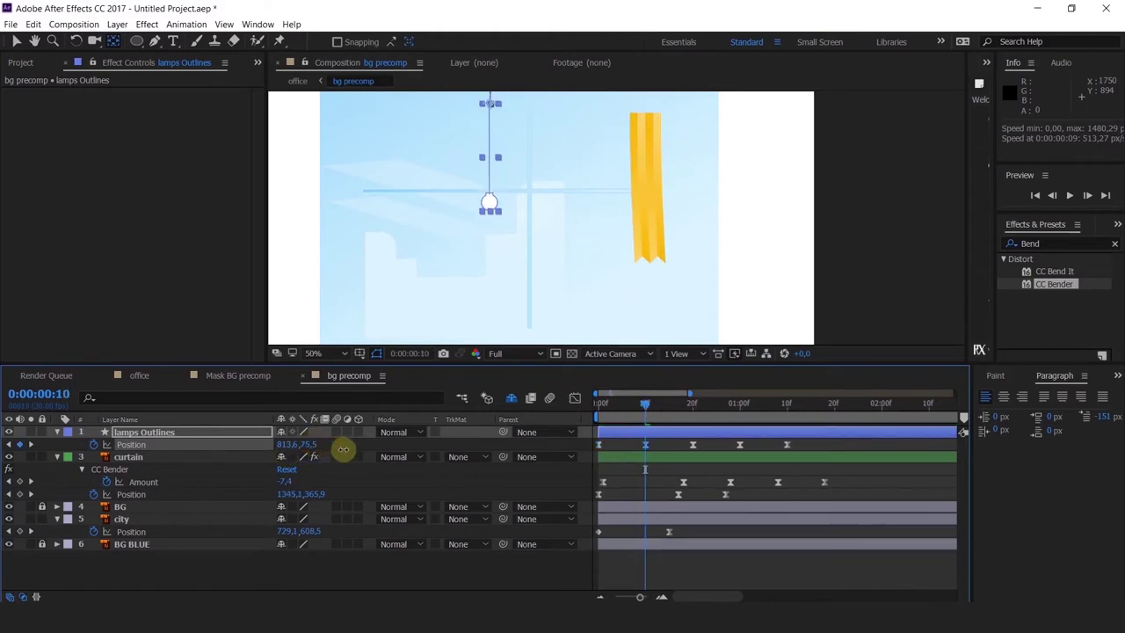
Try lamp Position Y values of -30.5 at 1:00 and -12.5 at 0:20, and preview the bounce.
click(30, 445)
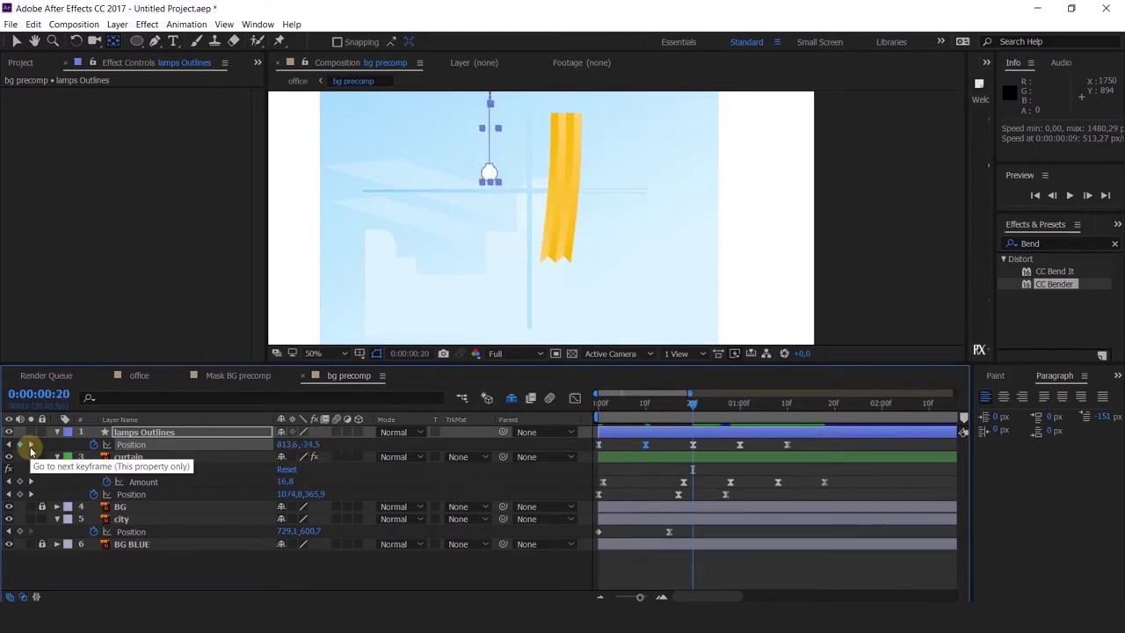
click(30, 445)
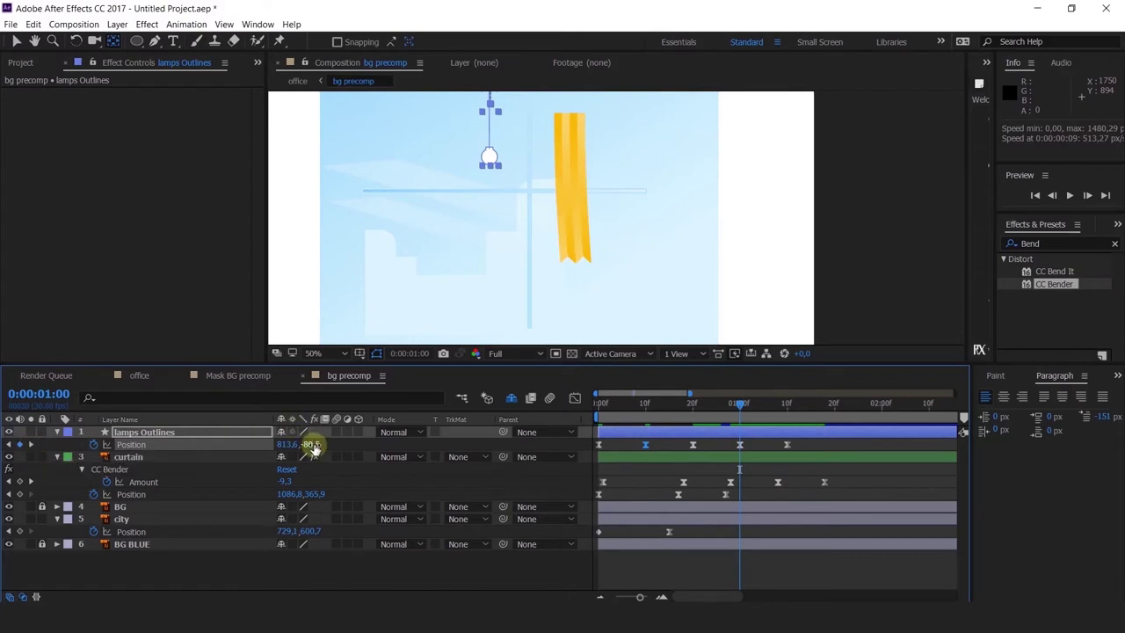
mouse_move(314, 446)
mouse_down()
mouse_move(347, 444)
mouse_move(325, 455)
mouse_up()
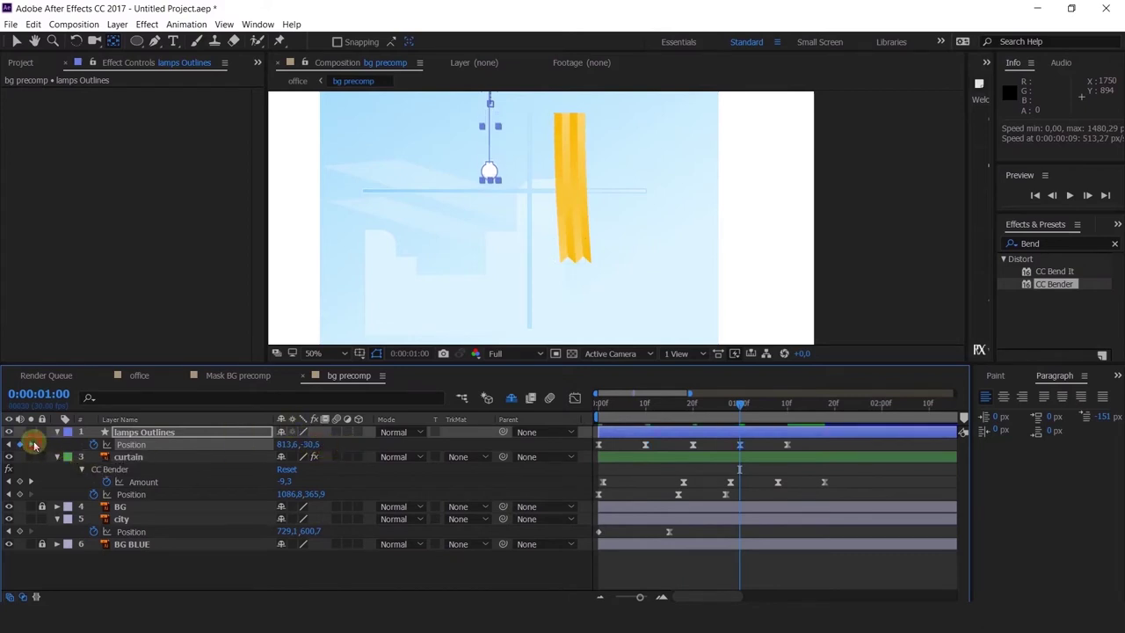
click(688, 410)
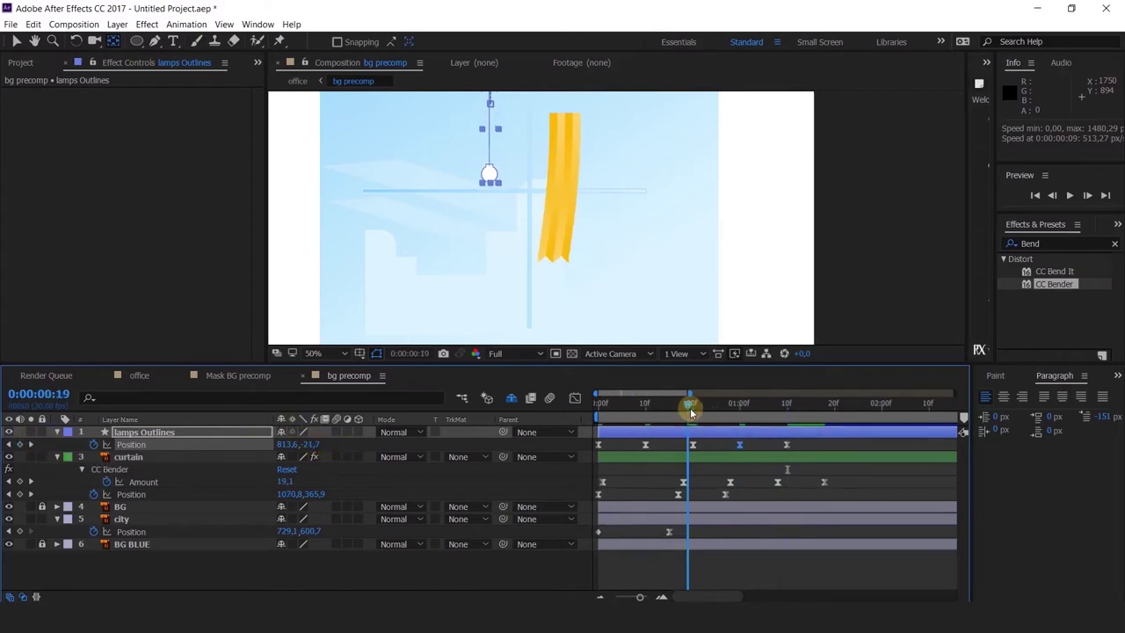
drag(691, 413, 693, 409)
click(300, 445)
key(space)
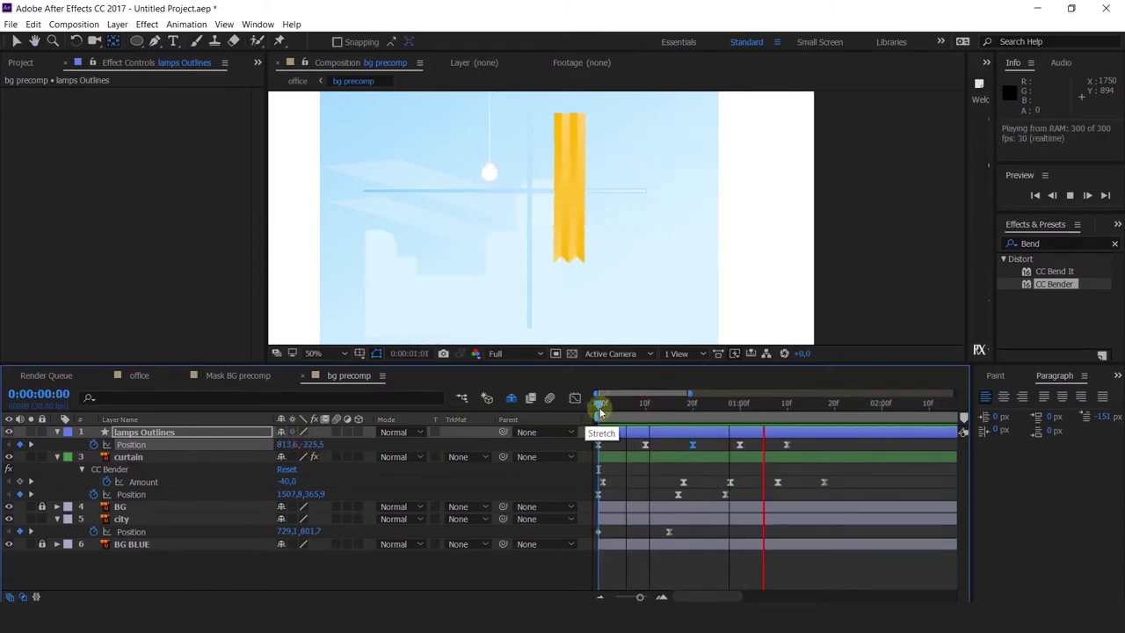
Copy the lamp's final Position keyframe onto the one at 1:00, preview, and check the speed graph.
drag(599, 406, 742, 455)
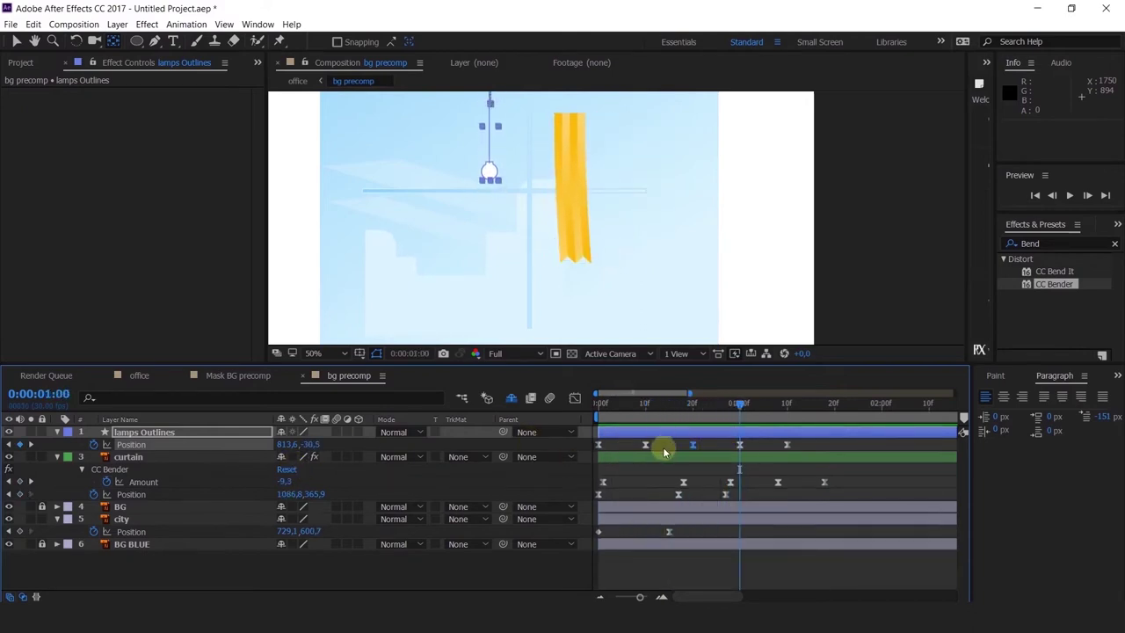
drag(658, 447, 622, 448)
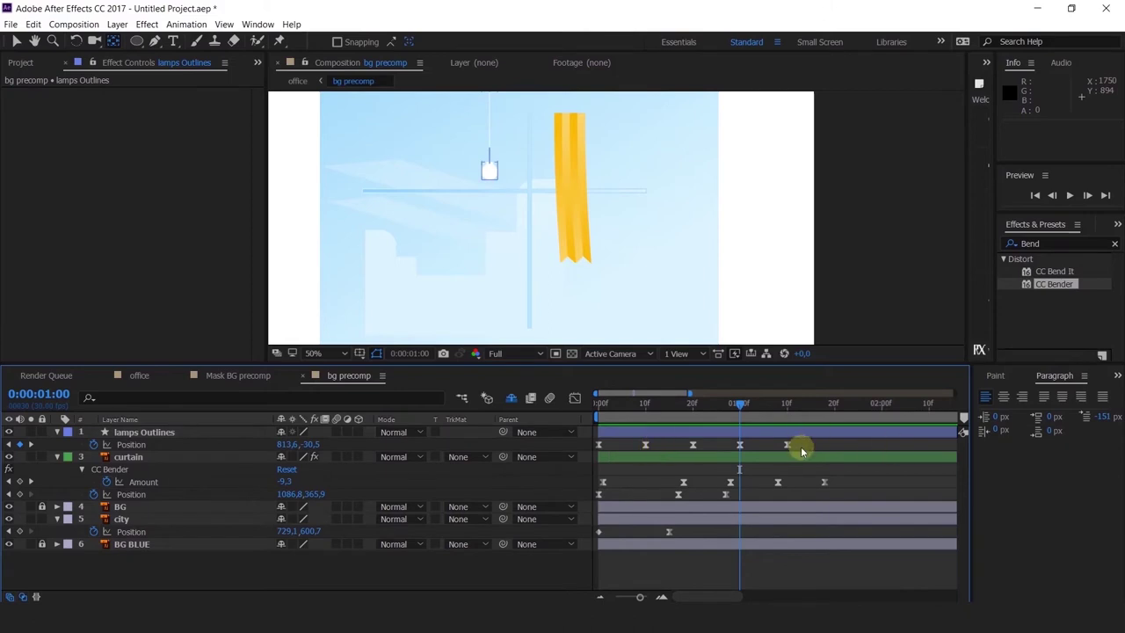
click(755, 446)
key(ctrl+v)
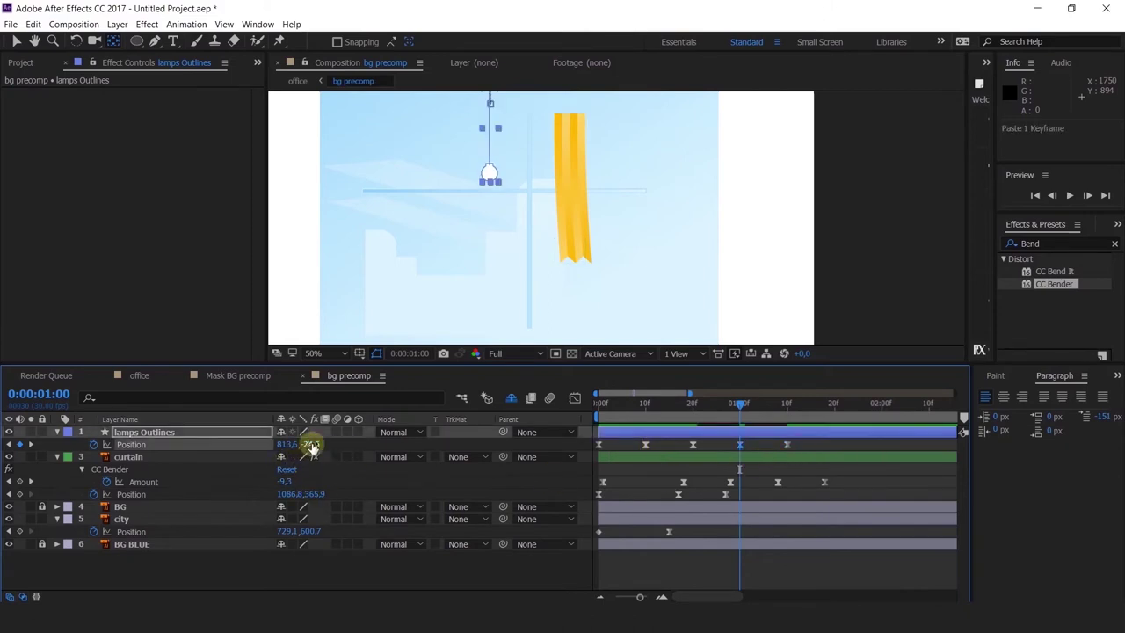
key(space)
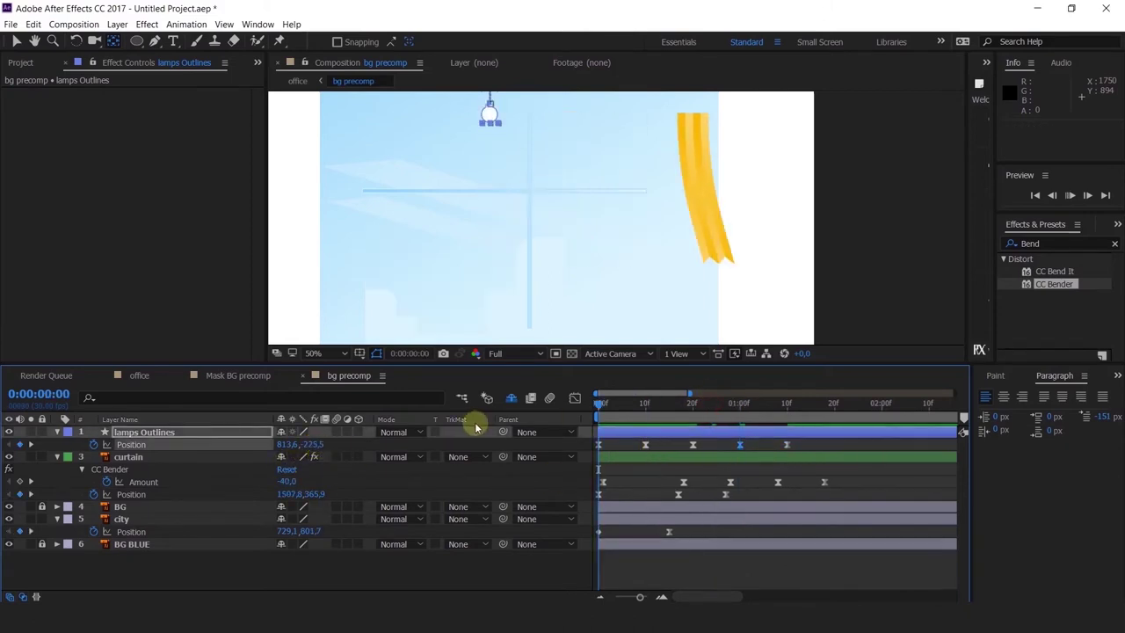
key(space)
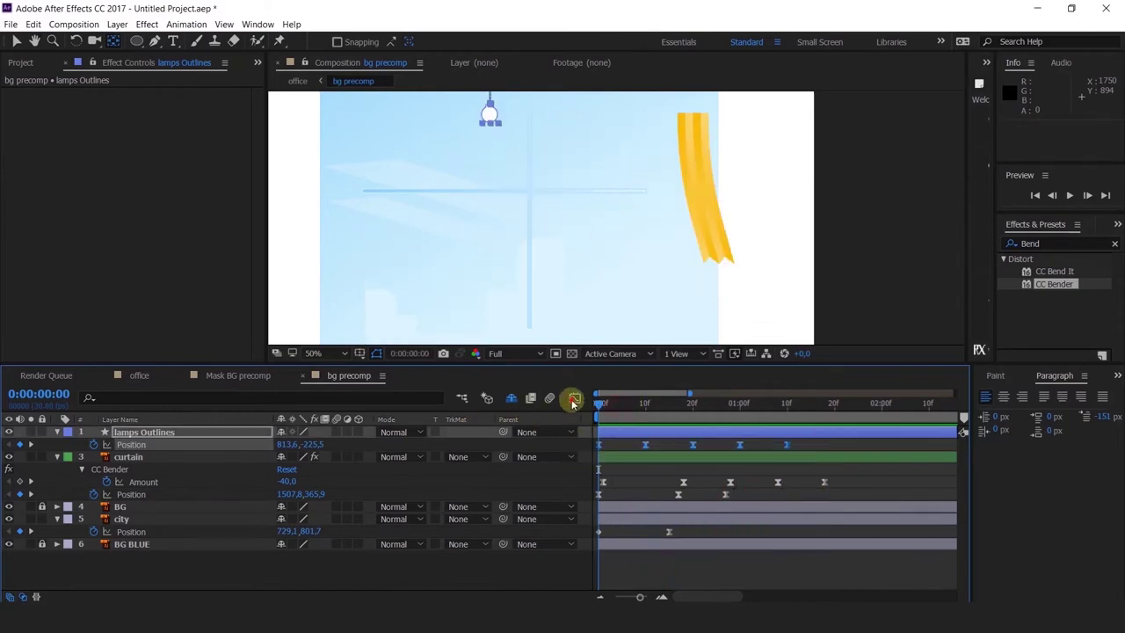
click(573, 398)
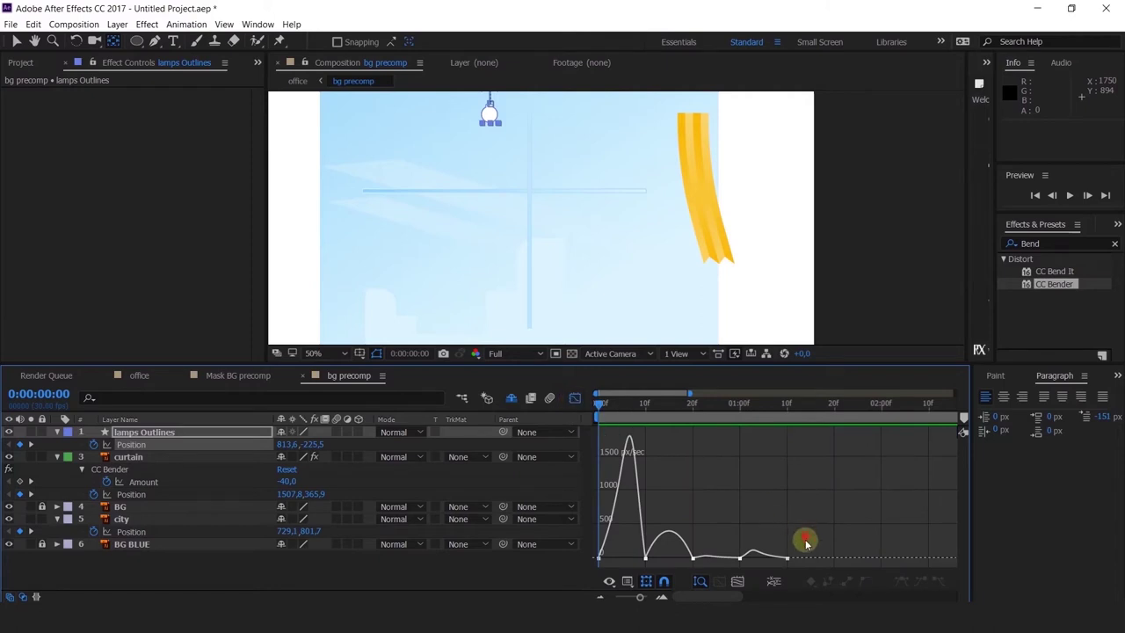
drag(803, 538, 691, 572)
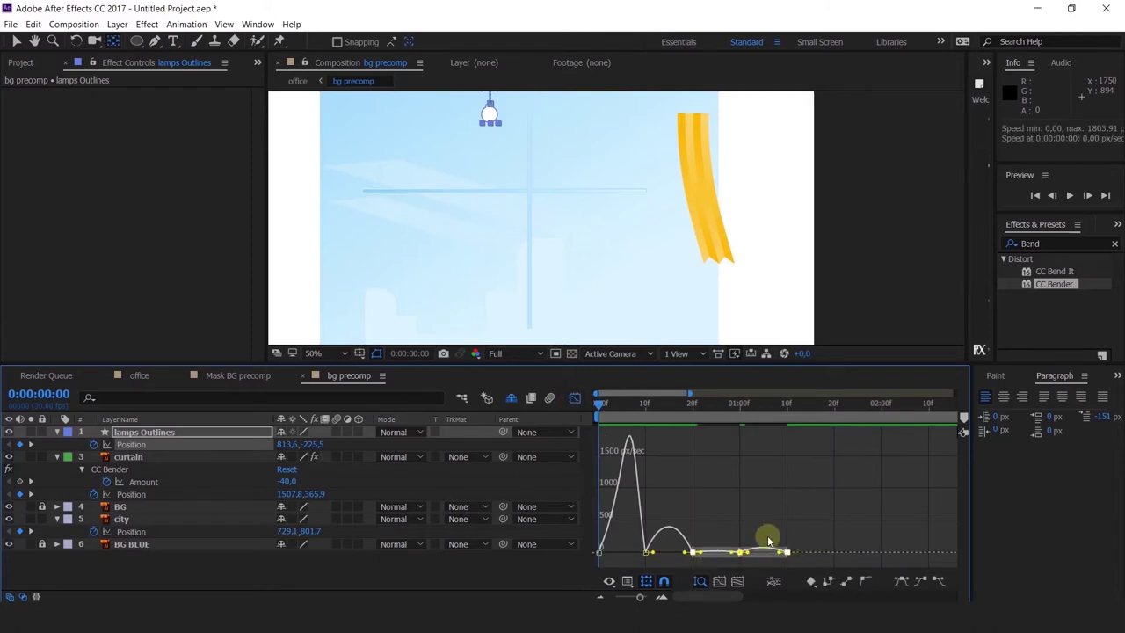
click(574, 398)
Paste the lamp's final Position keyframe over the one at 0:20.
click(684, 402)
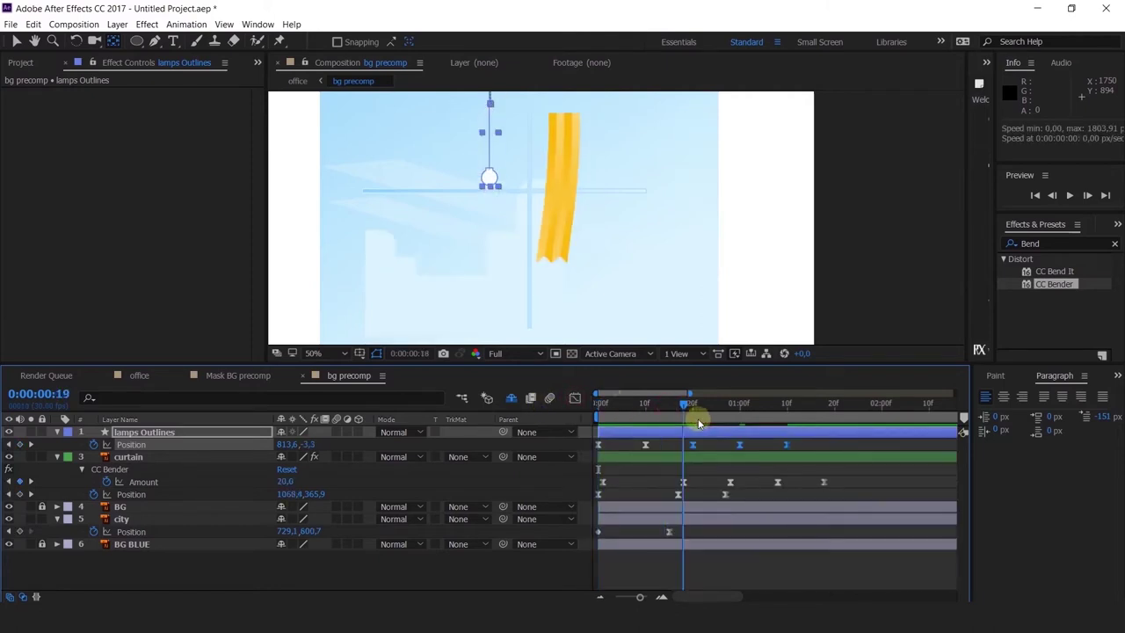
click(694, 418)
click(670, 449)
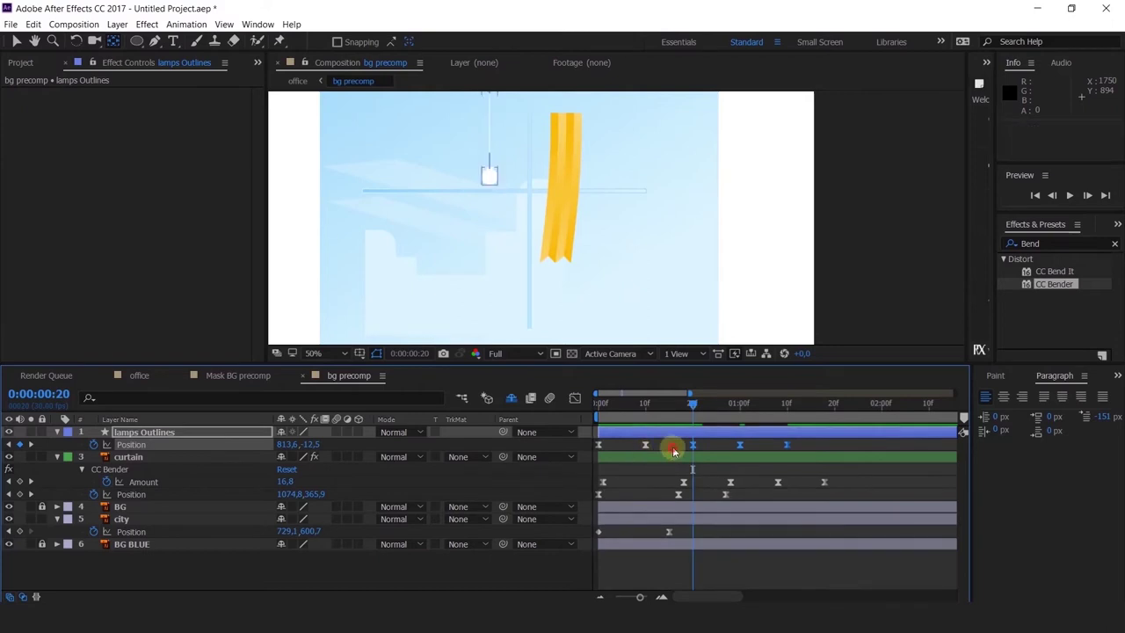
click(787, 444)
key(ctrl+c)
key(ctrl+v)
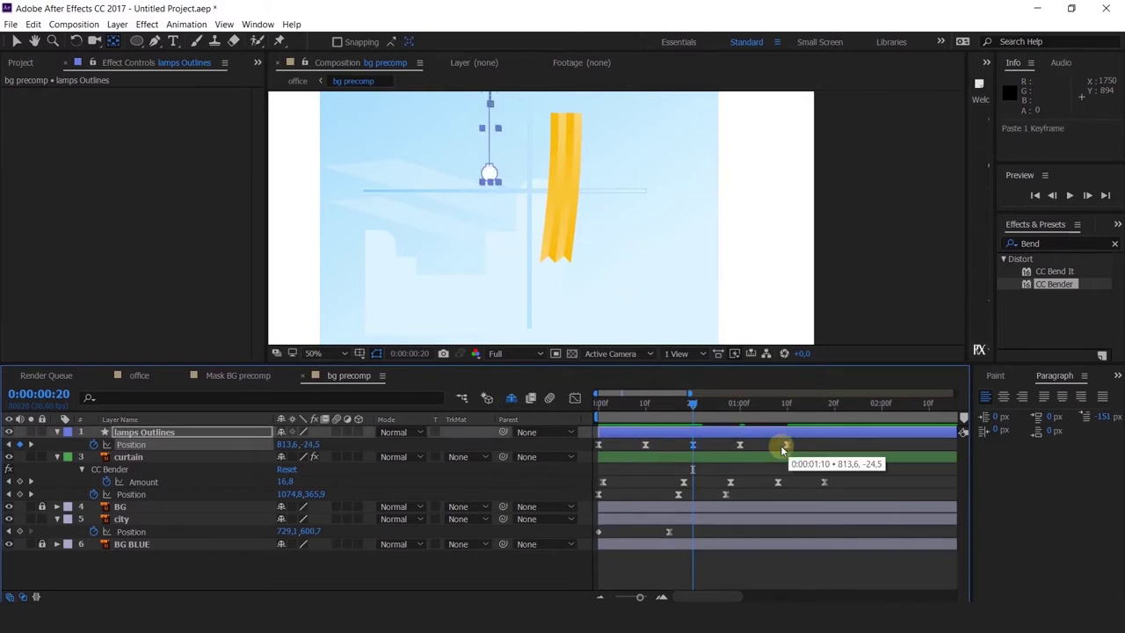
Set the Y value of the lamp's Position keyframe at 0:20 to -52.5.
click(706, 405)
click(740, 418)
click(648, 406)
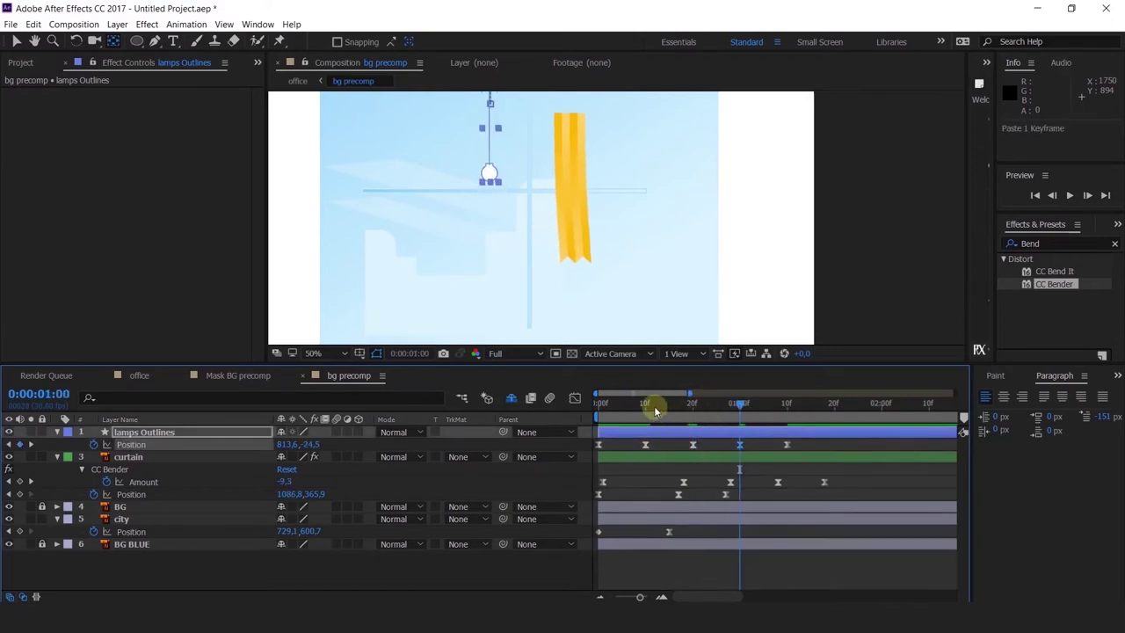
drag(648, 408, 694, 406)
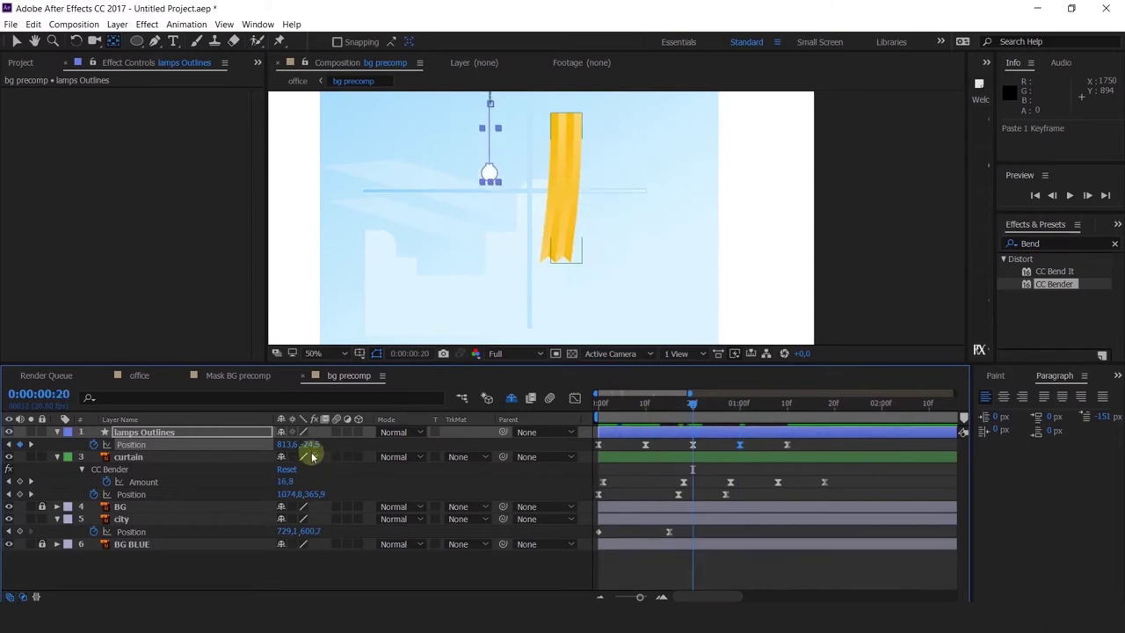
drag(305, 446, 293, 447)
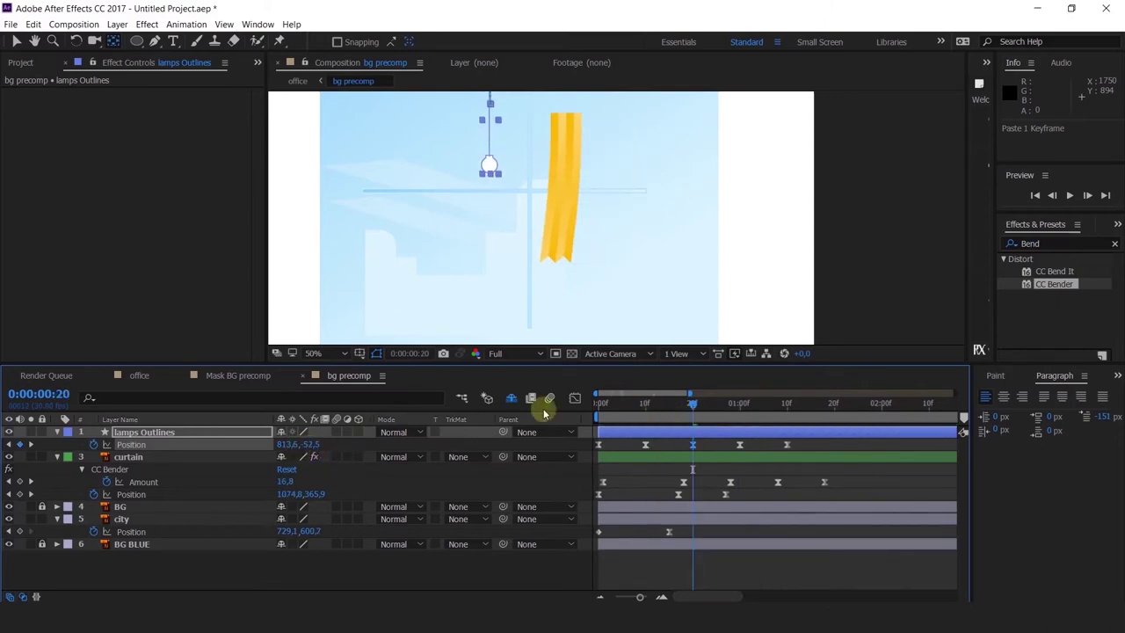
Set the Y value of the lamp's Position keyframe at 1:00 to -8.5 and preview from the start.
click(11, 446)
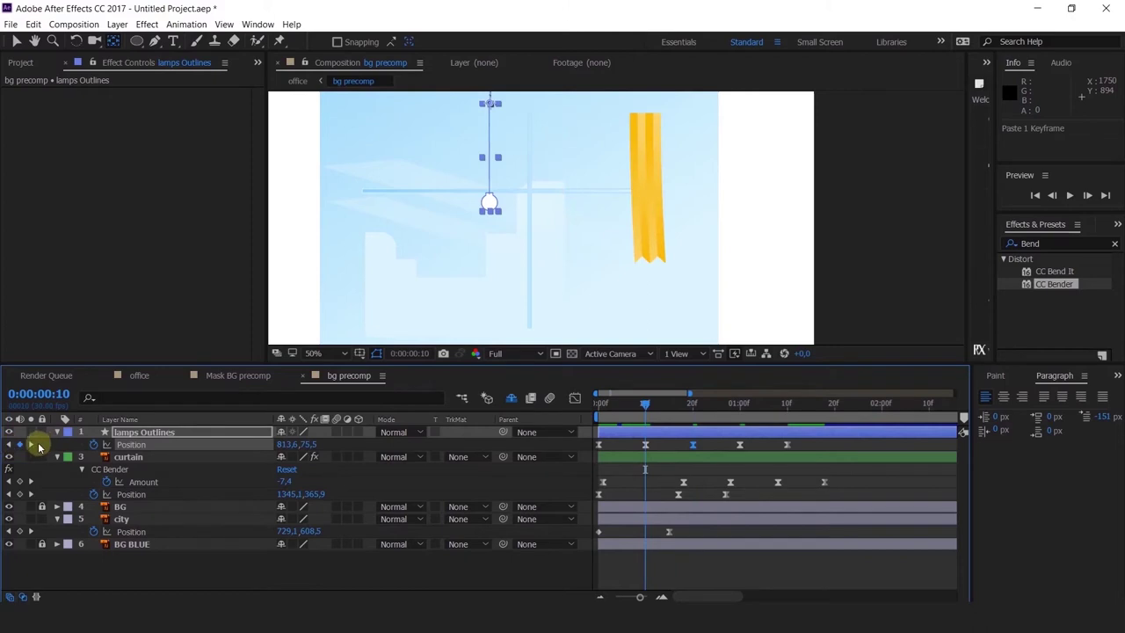
click(32, 445)
click(32, 446)
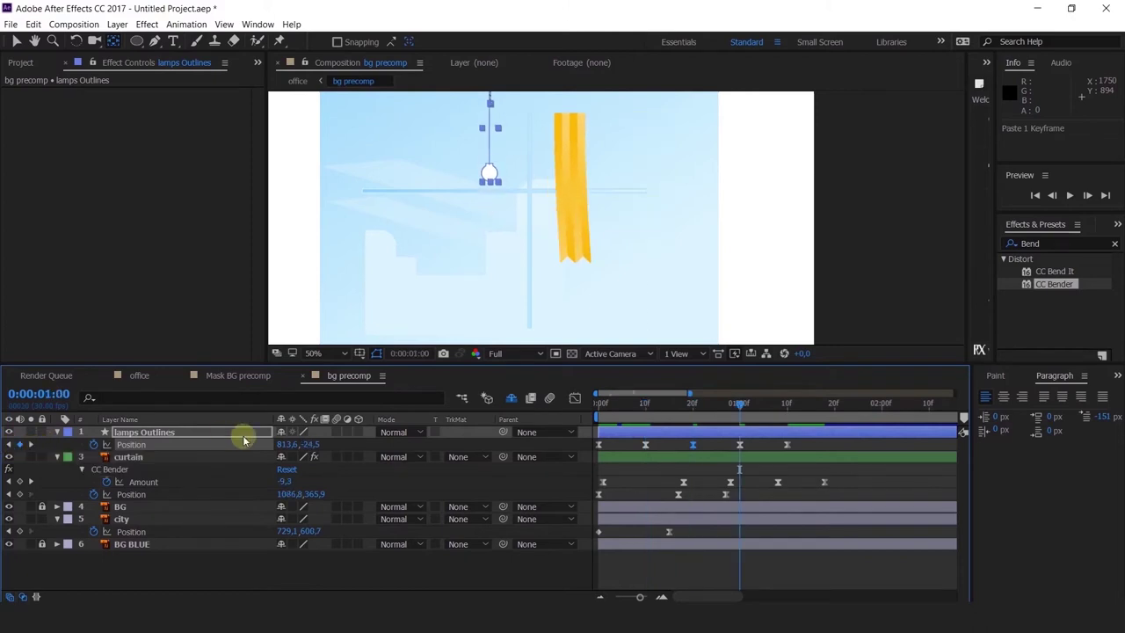
click(301, 450)
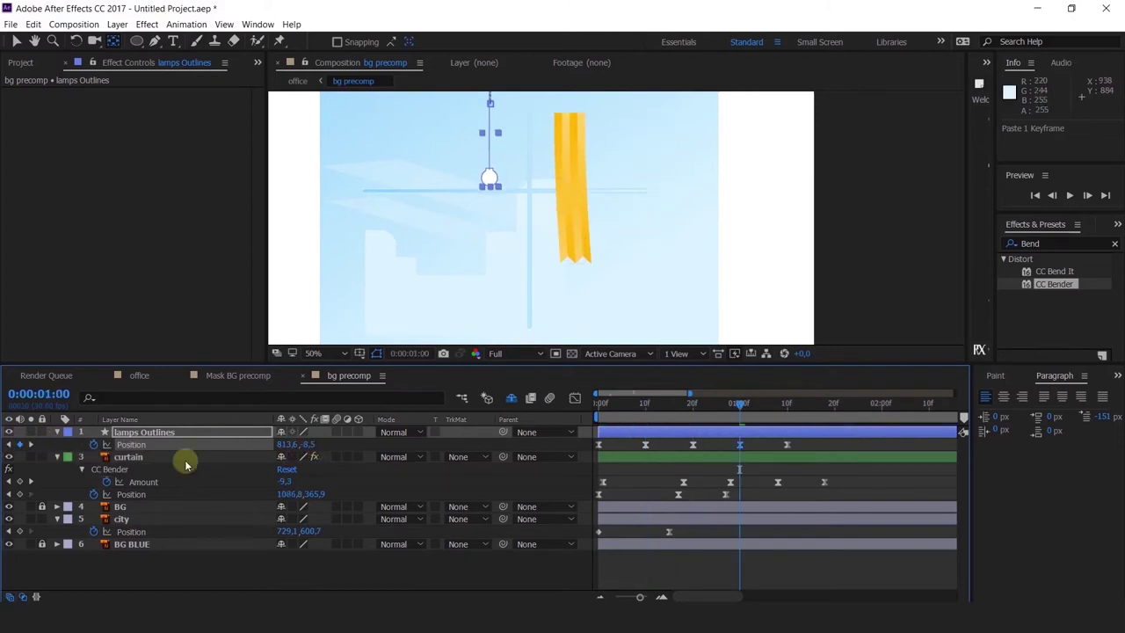
click(31, 444)
click(601, 401)
key(space)
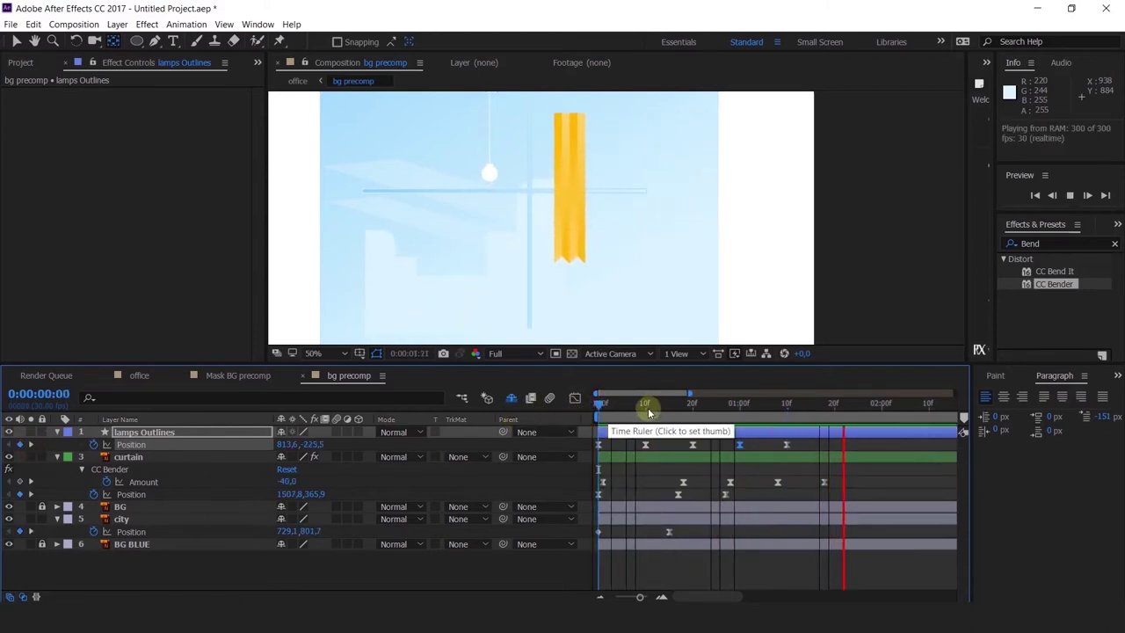
key(space)
Compress the lamp's last three Position keyframes in time, placing the first at 0:18 and the second at 0:26, and preview.
drag(798, 443, 687, 448)
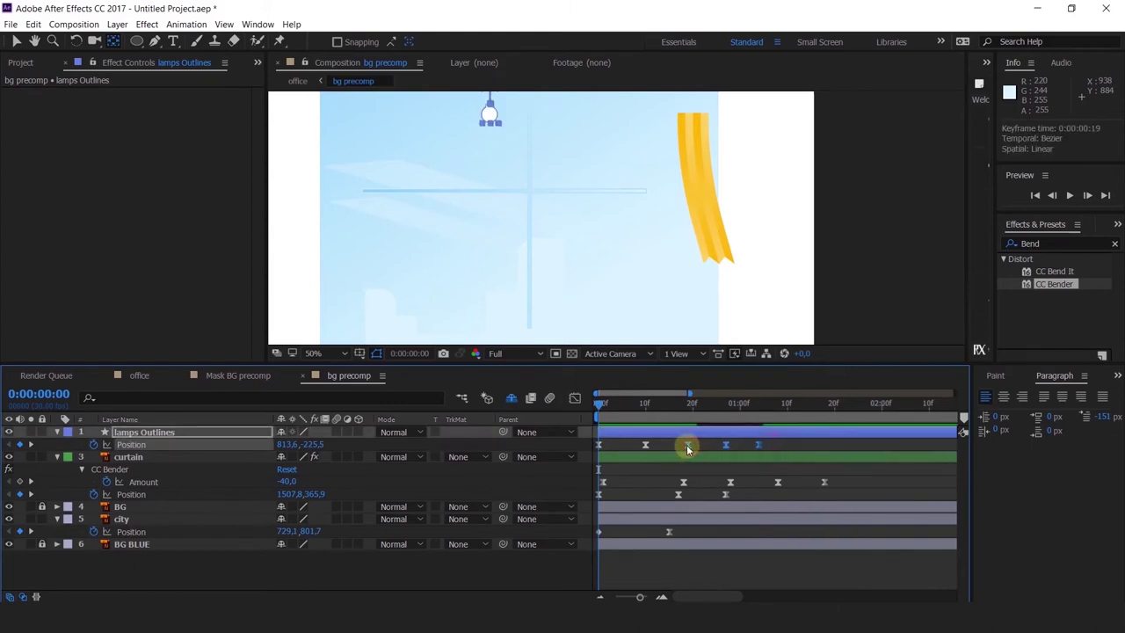
key(space)
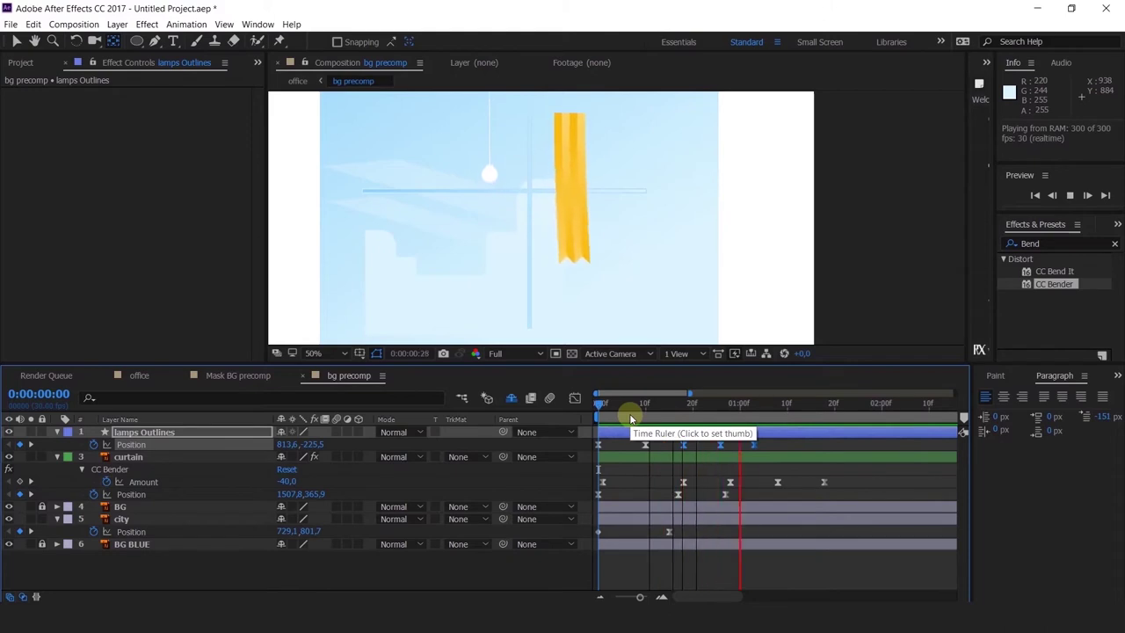
key(space)
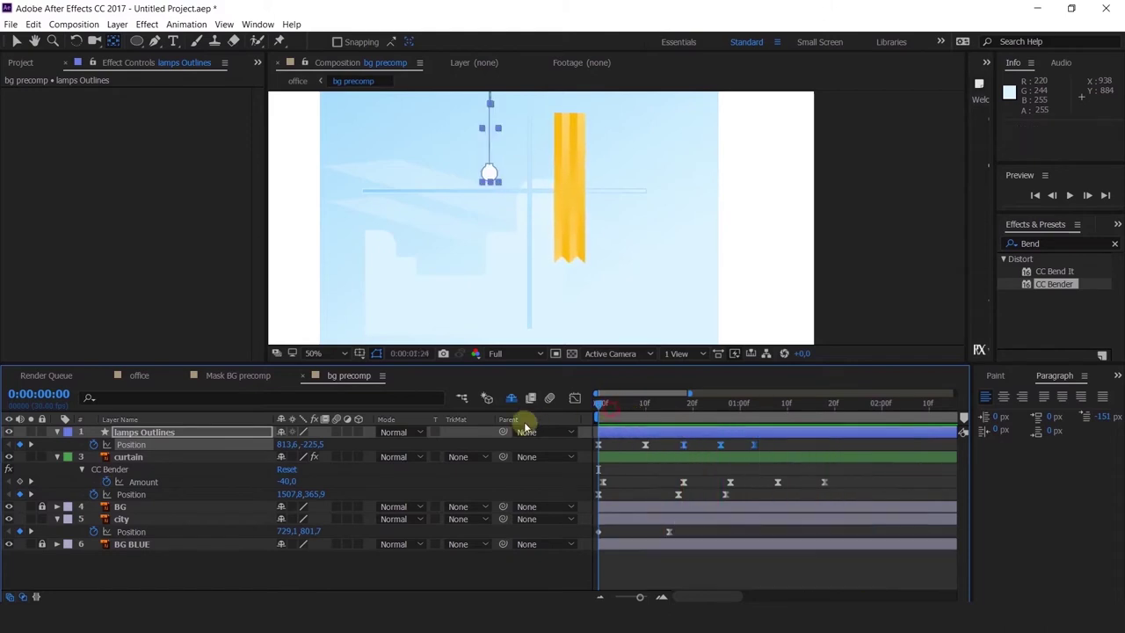
Enable Rotation keyframing on the lamp at 0:00 and add a Rotation keyframe of -5° at 0:10.
click(185, 440)
key(shift+r)
click(94, 457)
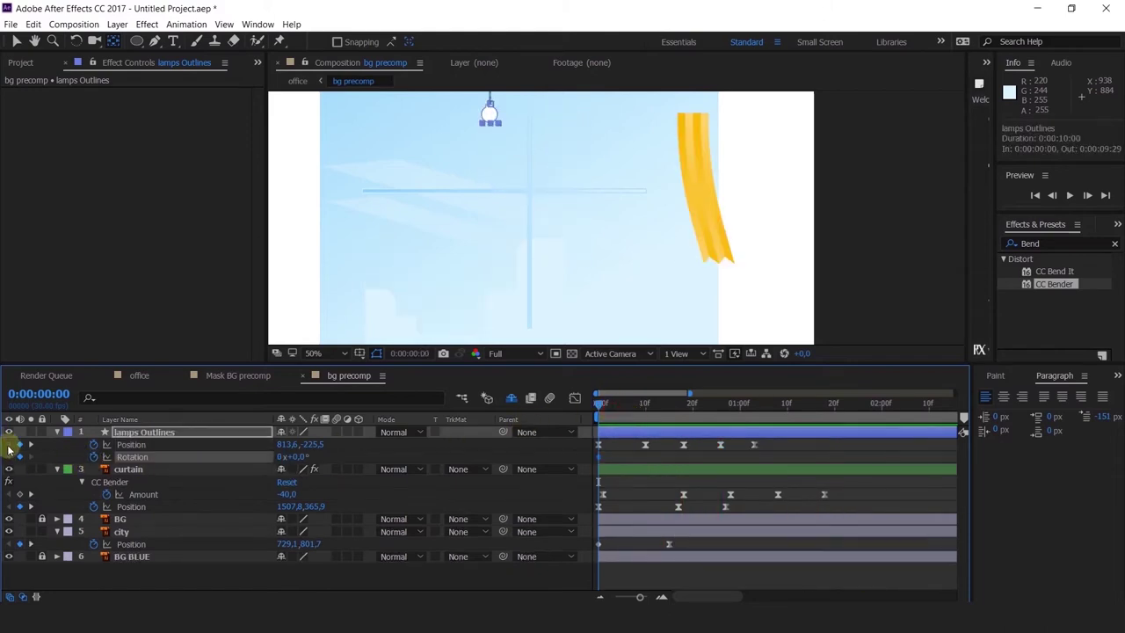
click(31, 445)
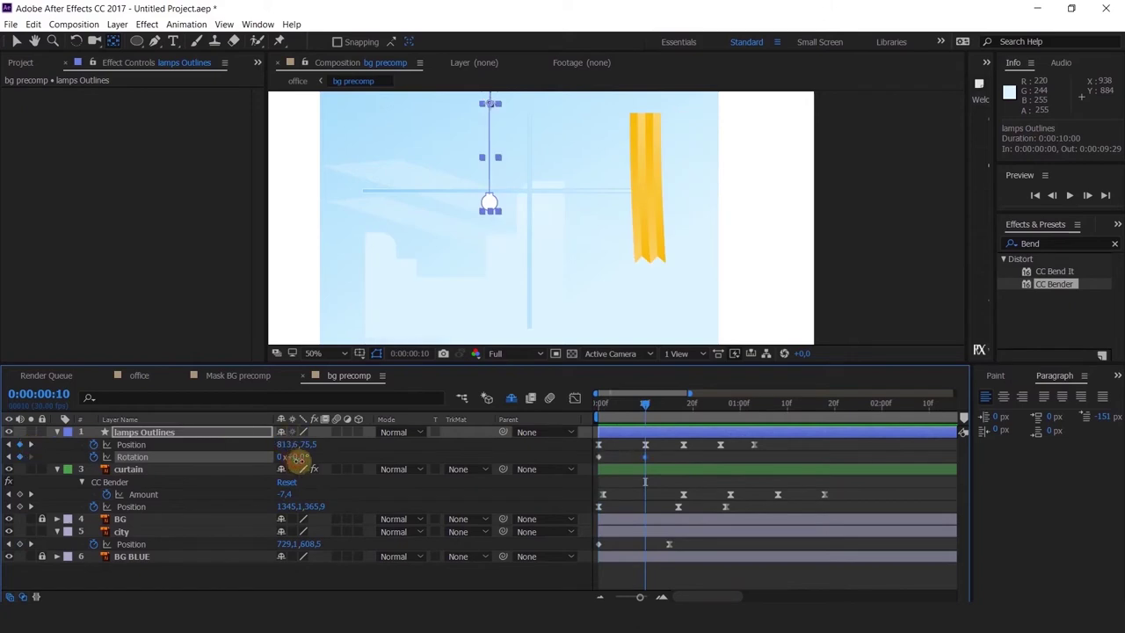
drag(299, 459, 301, 459)
key(ctrl+z)
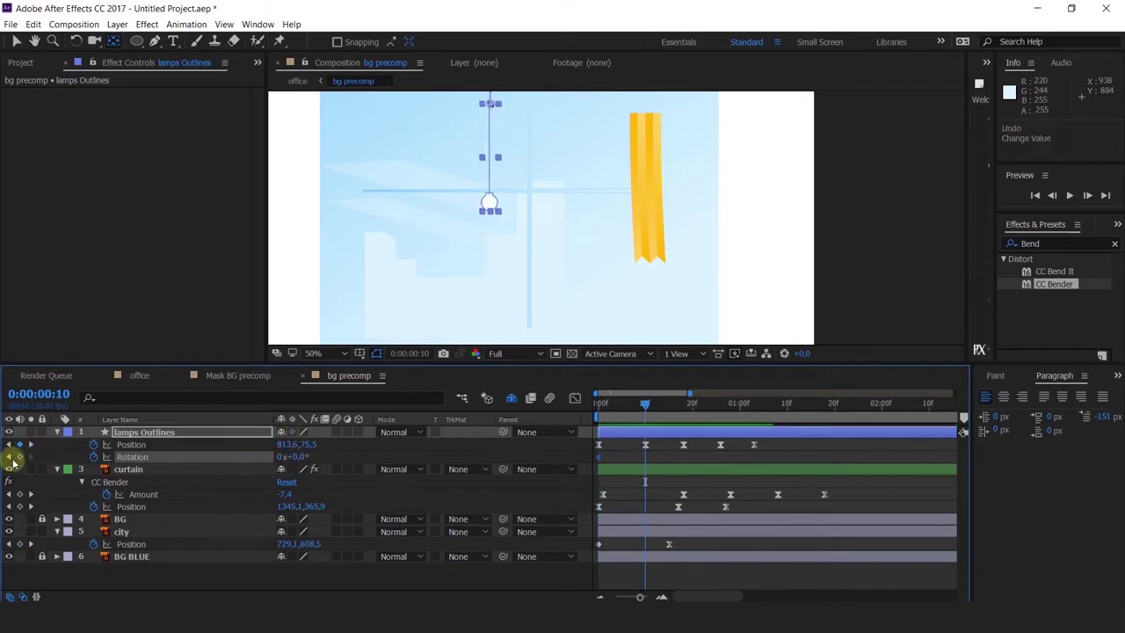
click(9, 458)
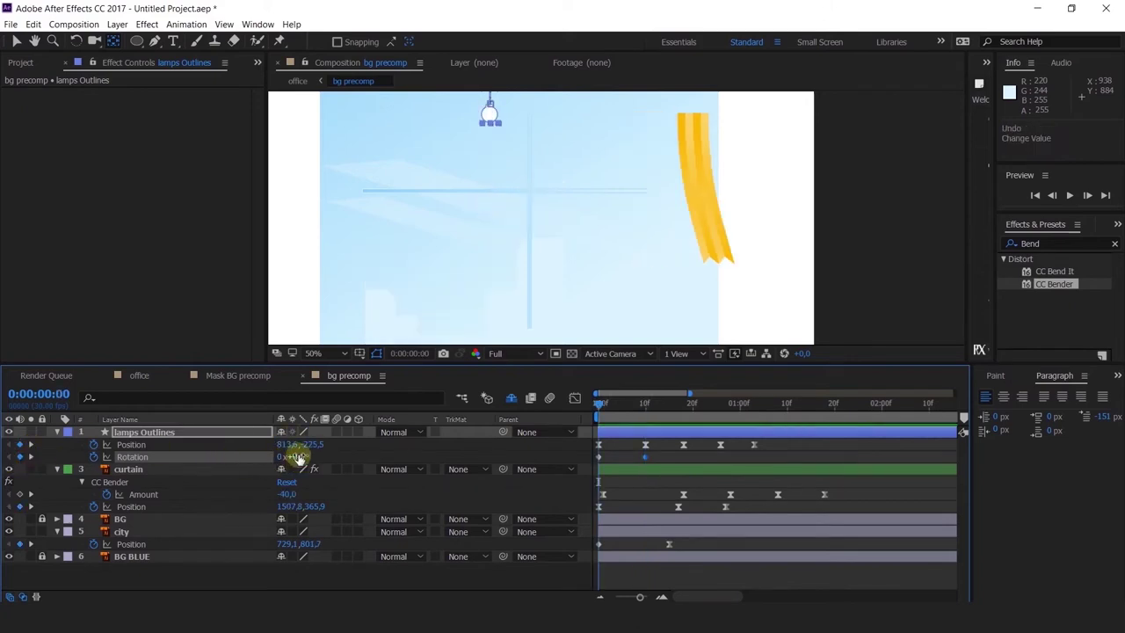
mouse_move(299, 458)
mouse_down()
mouse_move(308, 463)
mouse_move(286, 459)
mouse_up()
click(30, 456)
Add Rotation keyframes to the lamp: 3° at 0:18, -1° at 0:26 and 0° at 1:03.
click(31, 445)
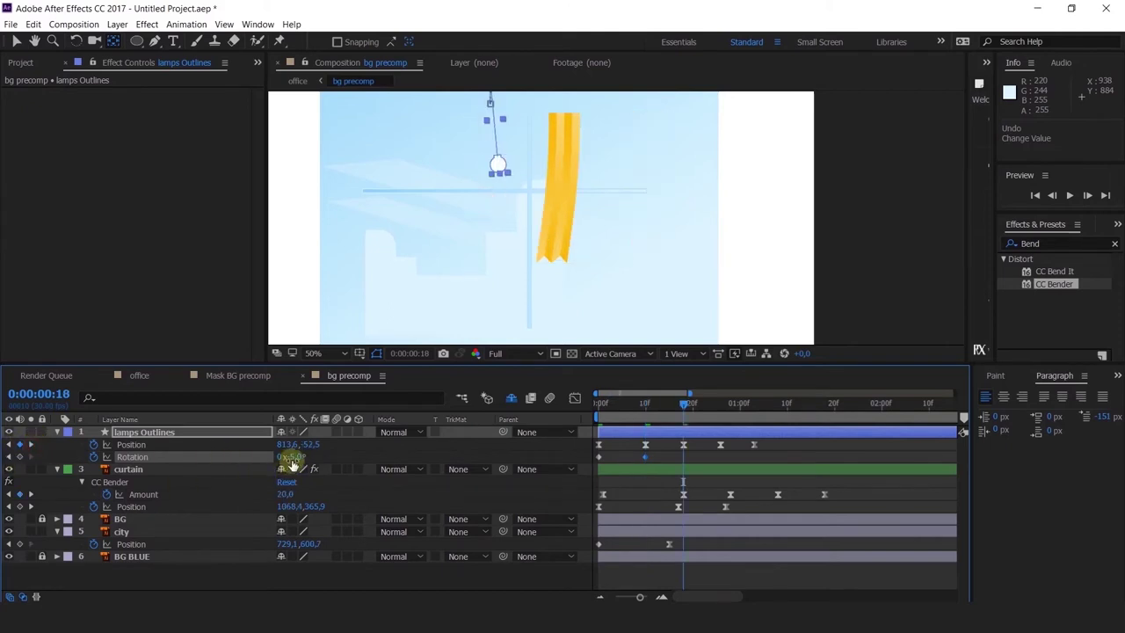
drag(299, 459, 306, 459)
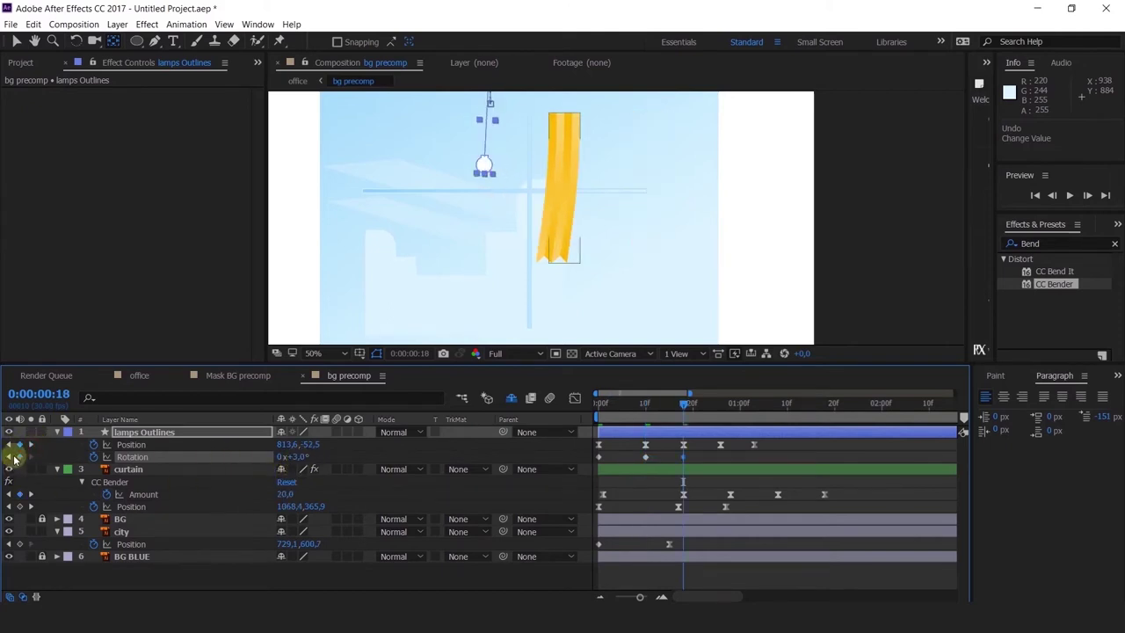
click(10, 445)
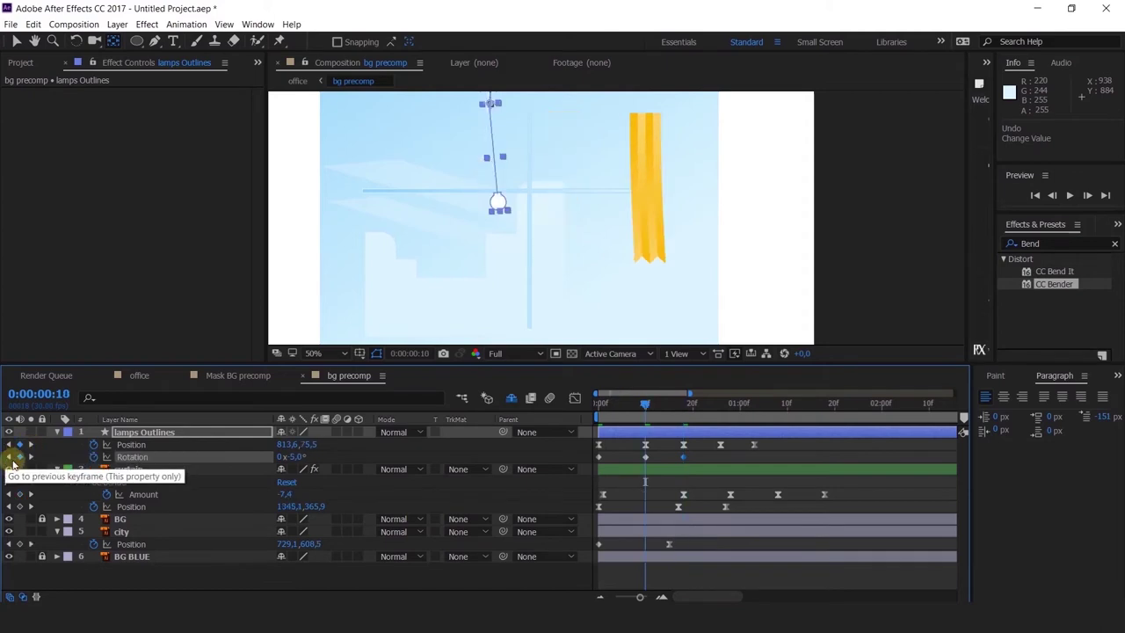
click(31, 445)
click(32, 445)
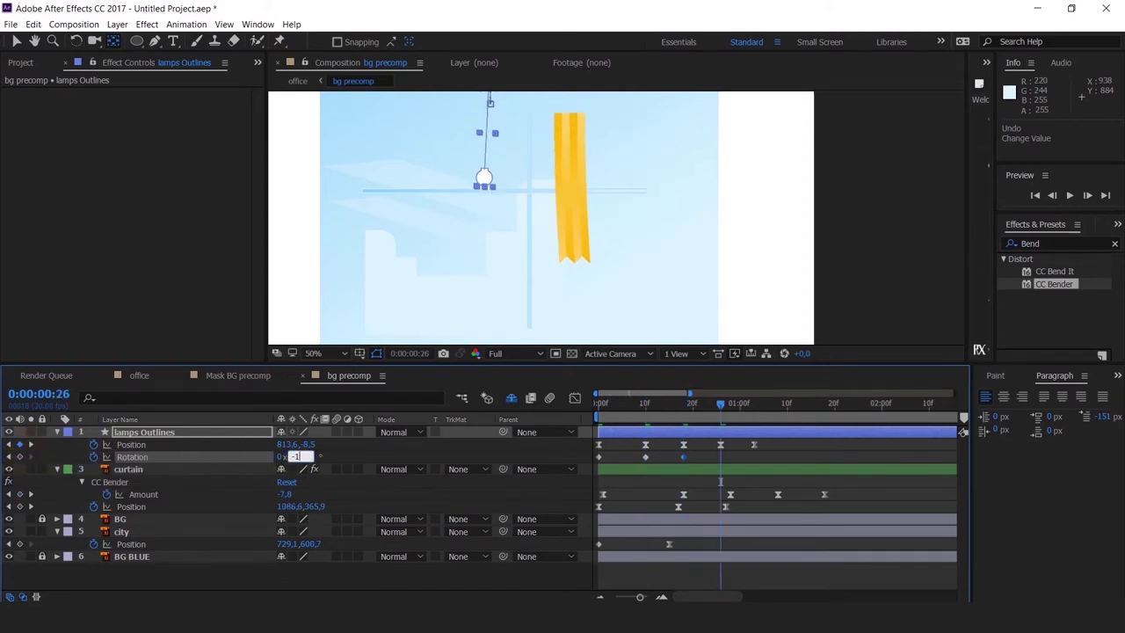
text(-1)
key(Return)
click(32, 445)
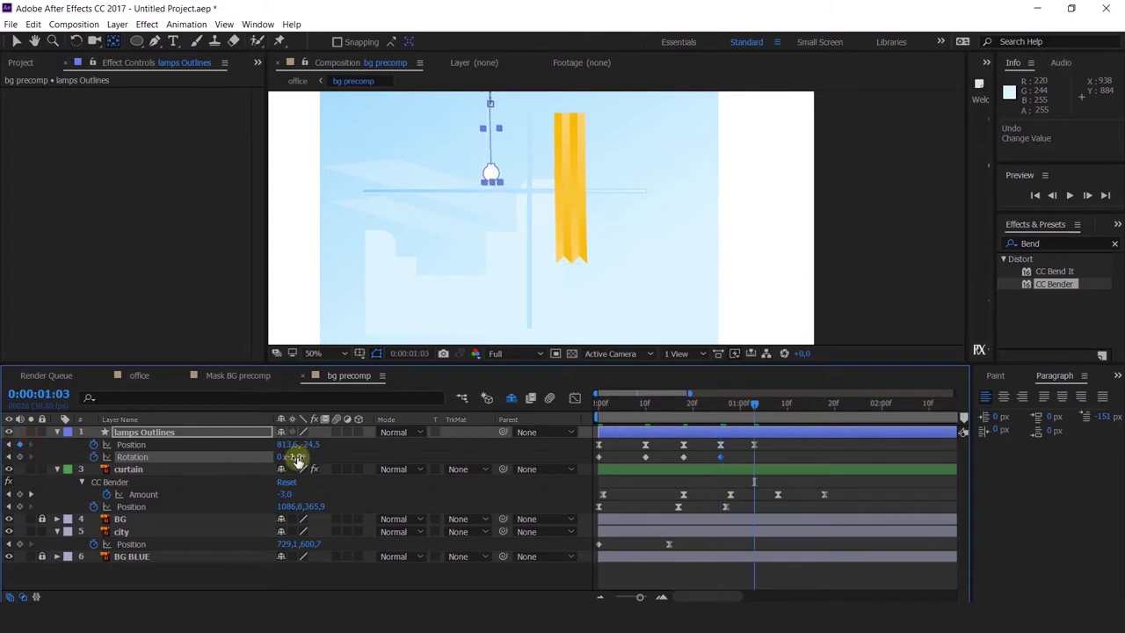
Preview the lamp's swing from the start and set its Rotation keyframe at 0:00 to 7°.
key(space)
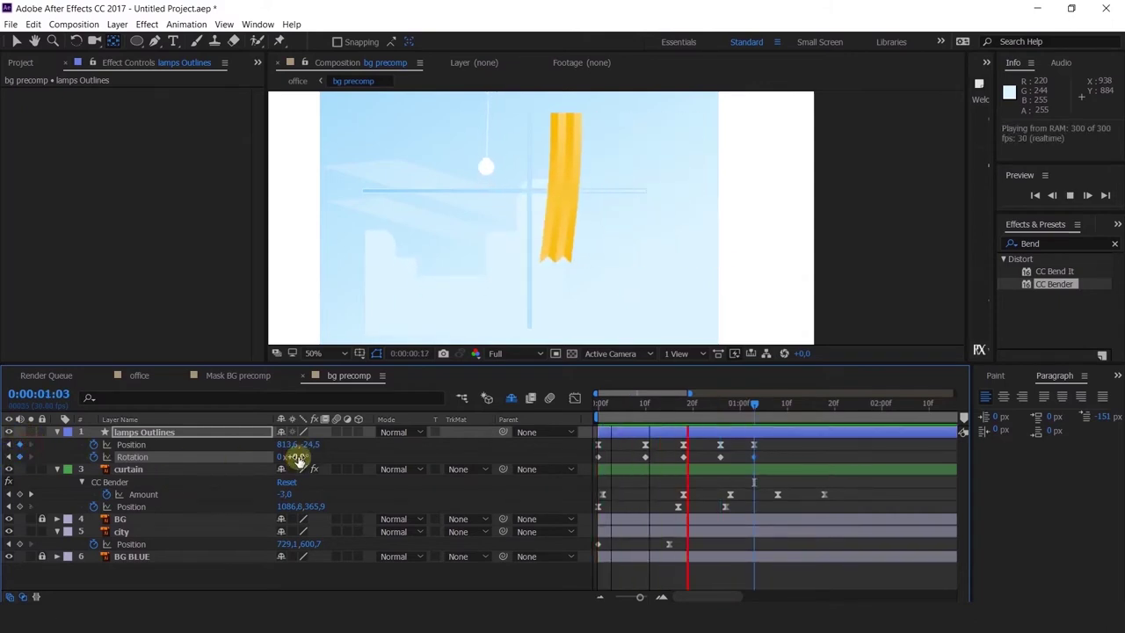
drag(599, 402, 555, 437)
key(space)
key(space)
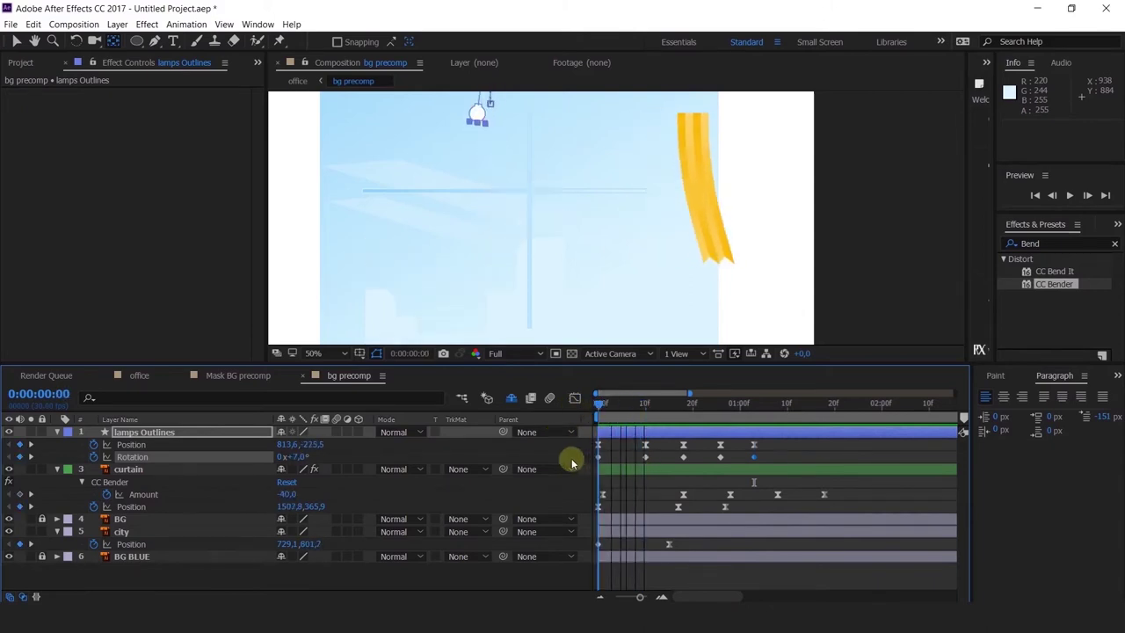
Remove all Rotation keyframes from the lamp, leaving Rotation at 0°, and preview the Position bounce from the start.
key(space)
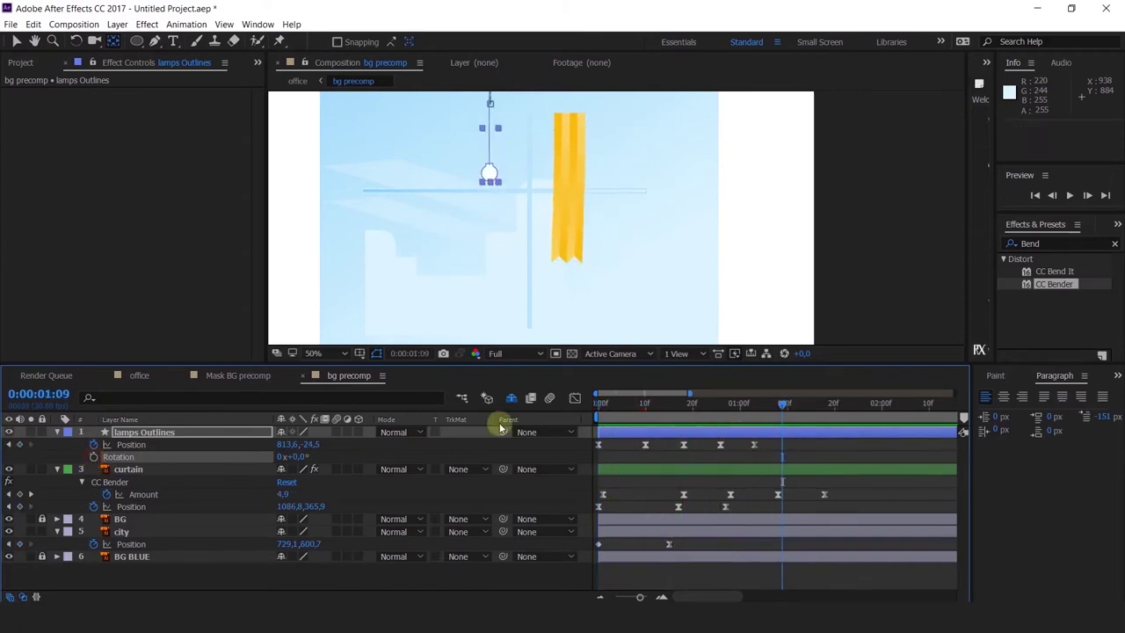
key(space)
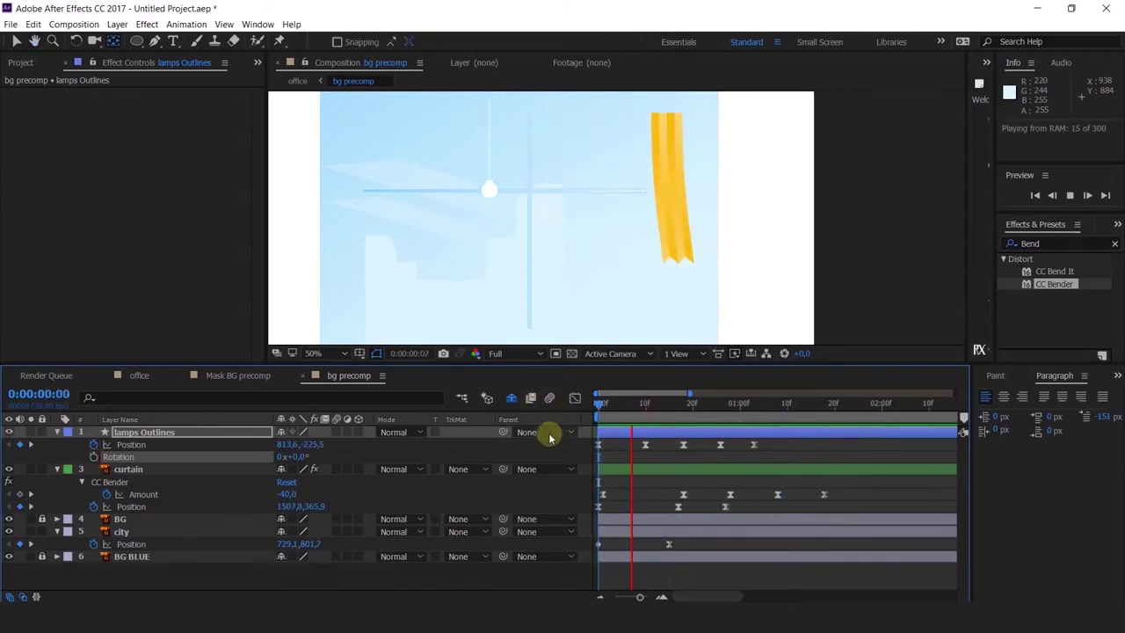
key(space)
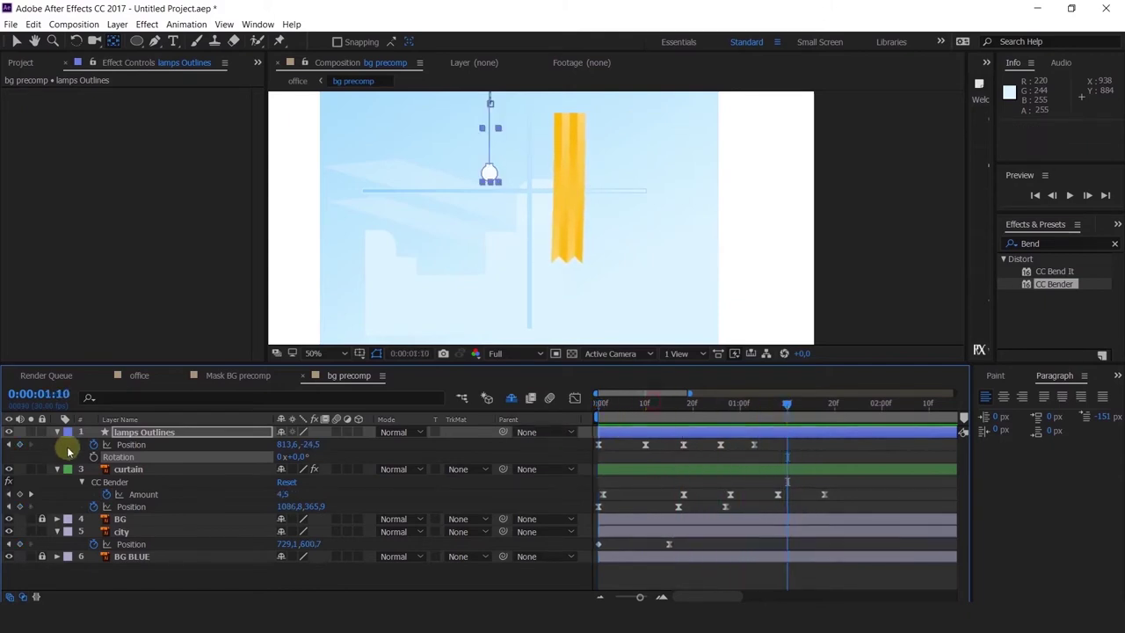
Reveal the shy layers, make the original lamps layer visible as a reference, and duplicate the lamps Outlines layer.
click(135, 437)
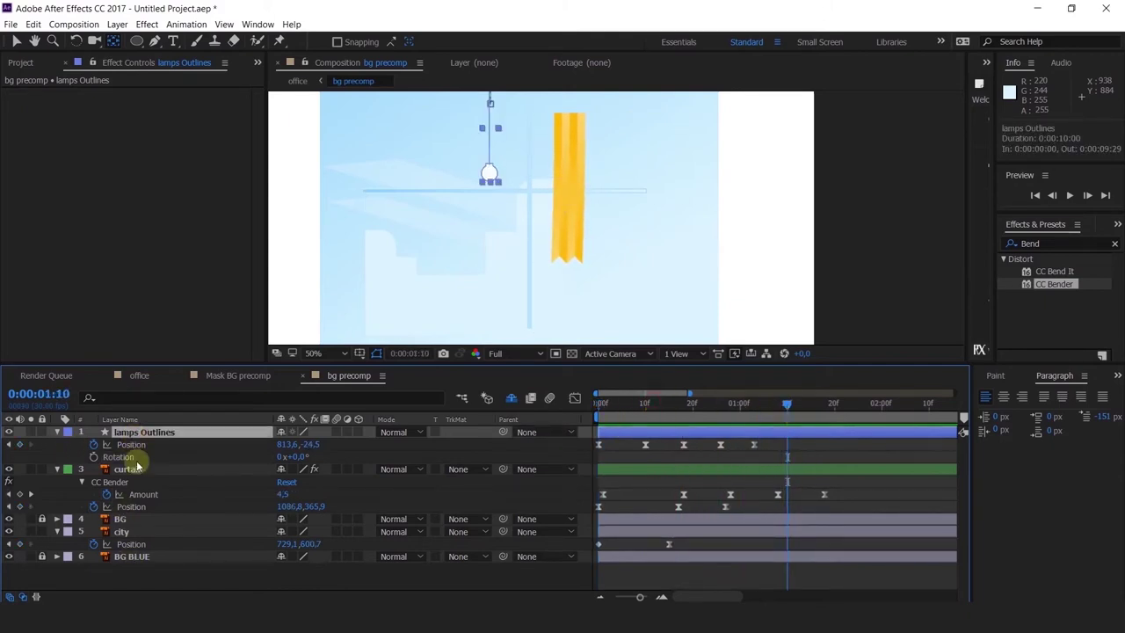
click(514, 400)
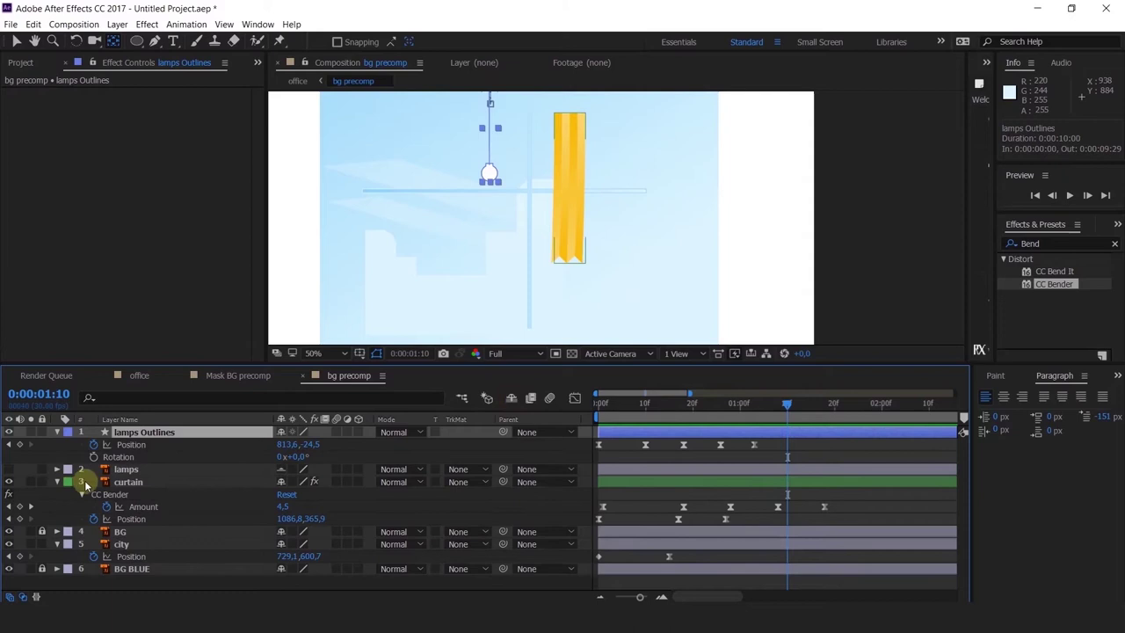
click(9, 468)
key(ctrl+d)
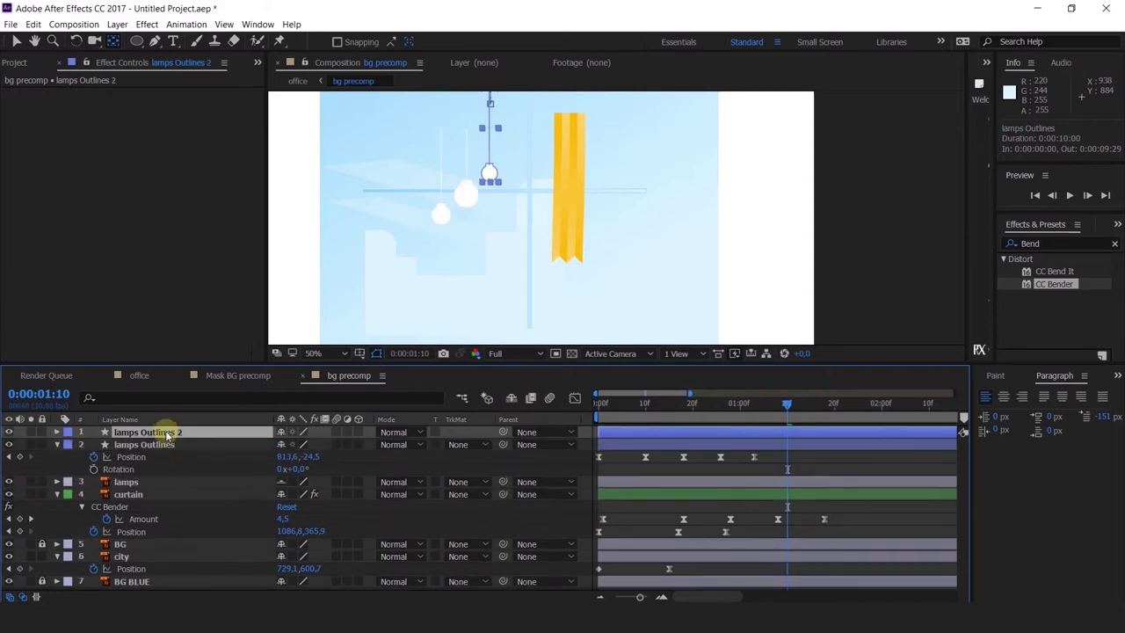
Shift all Position keyframes of lamps Outlines 2 together to X 734.6, aligning it with the middle reference lamp.
key(u)
click(9, 443)
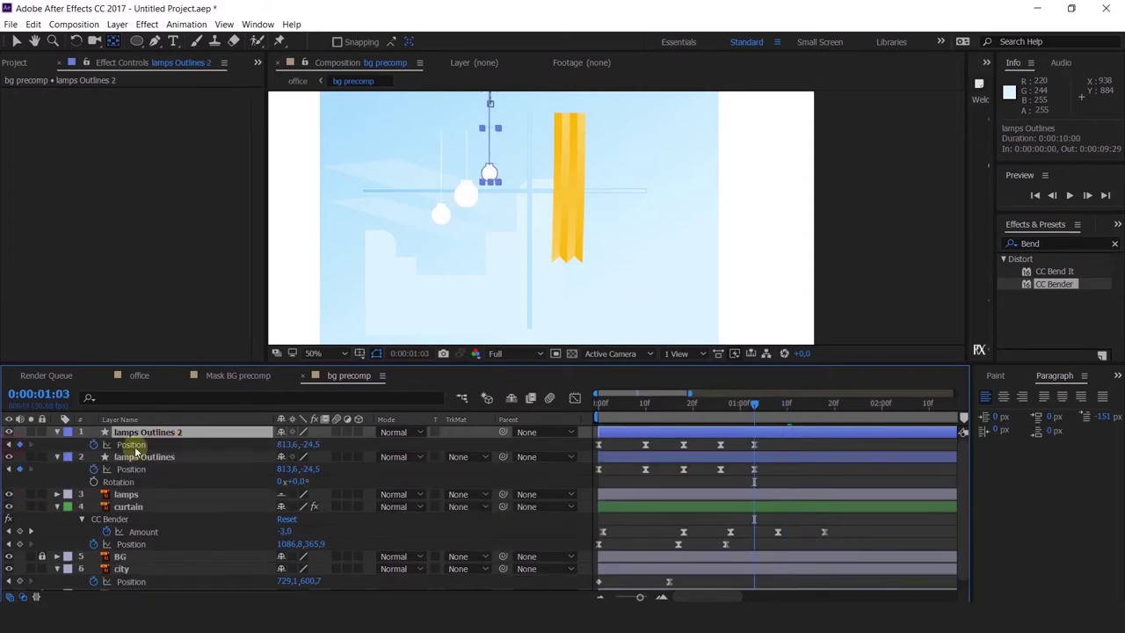
click(190, 443)
drag(284, 445, 229, 444)
scroll(474, 140, up, 4)
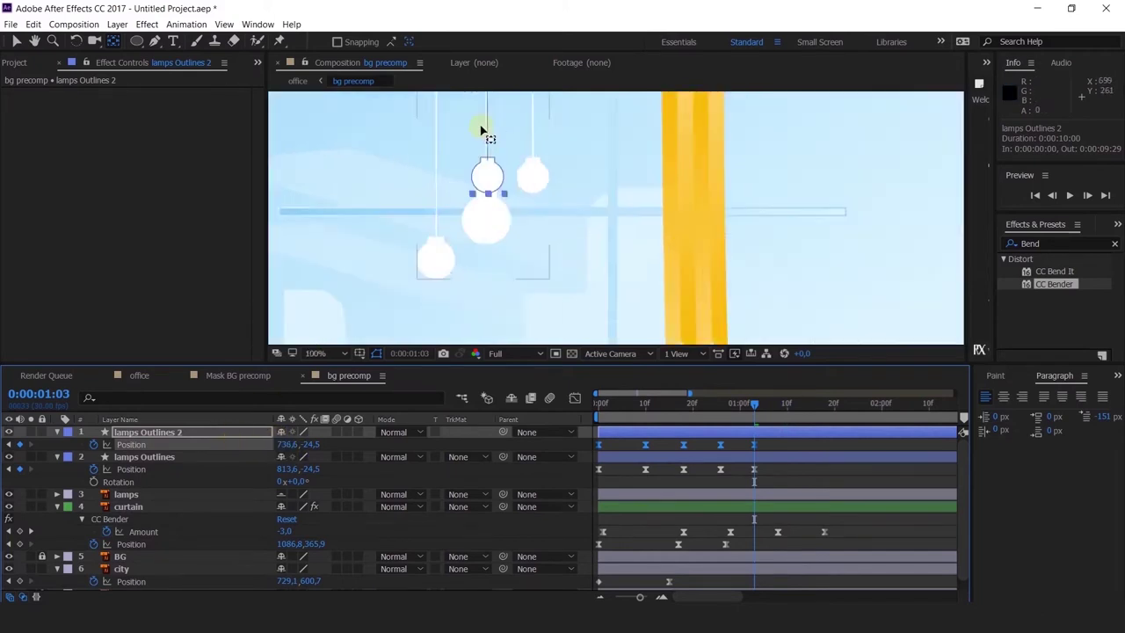
drag(283, 445, 285, 449)
click(58, 433)
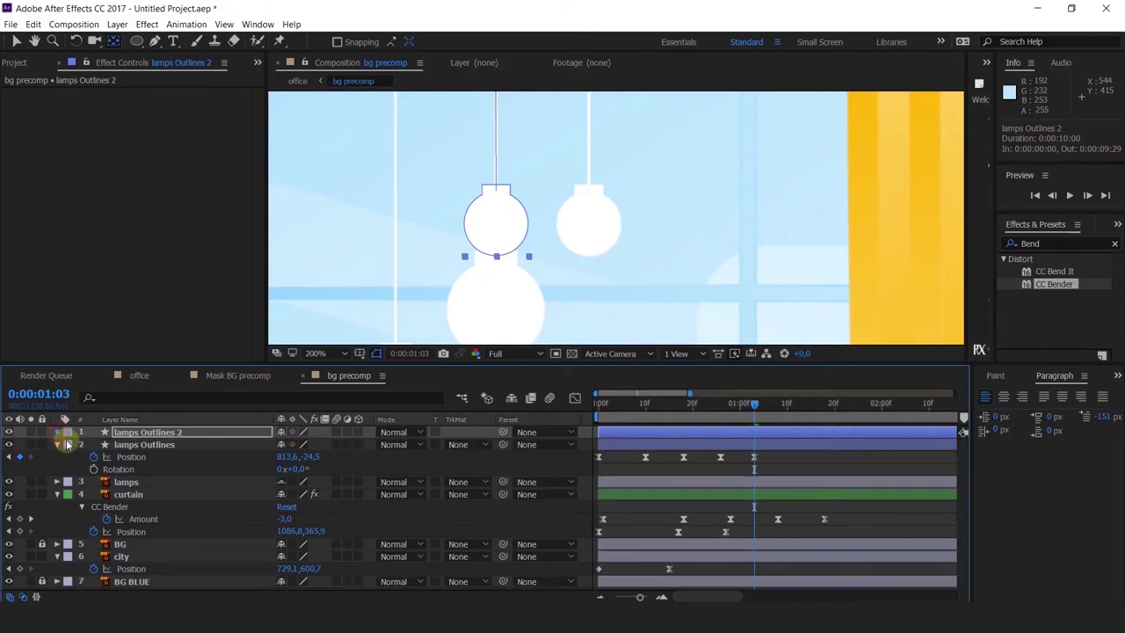
Reshape lamps Outlines 2 to match the middle reference lamp: move its bulb down about 74 px, enlarge it and extend the cord.
click(58, 432)
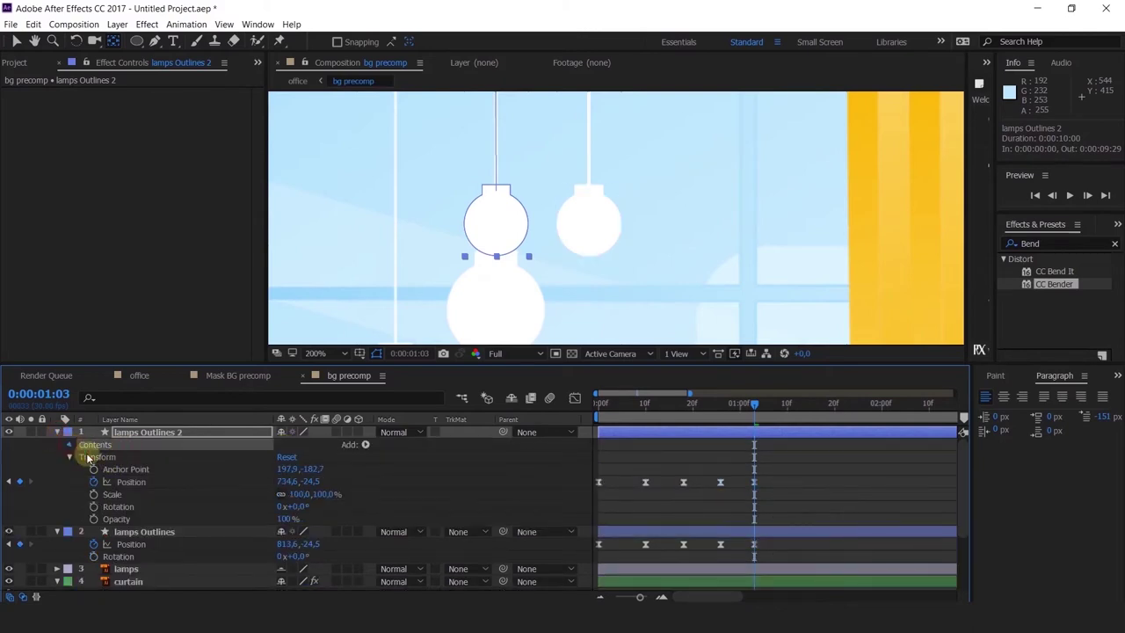
click(87, 450)
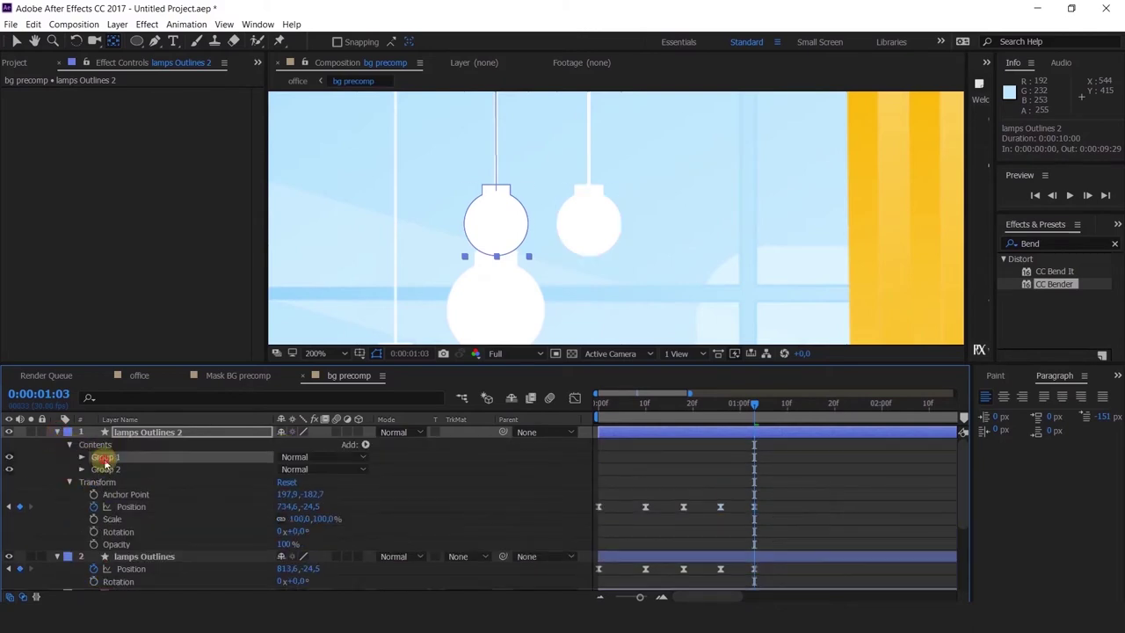
key(v)
double_click(482, 186)
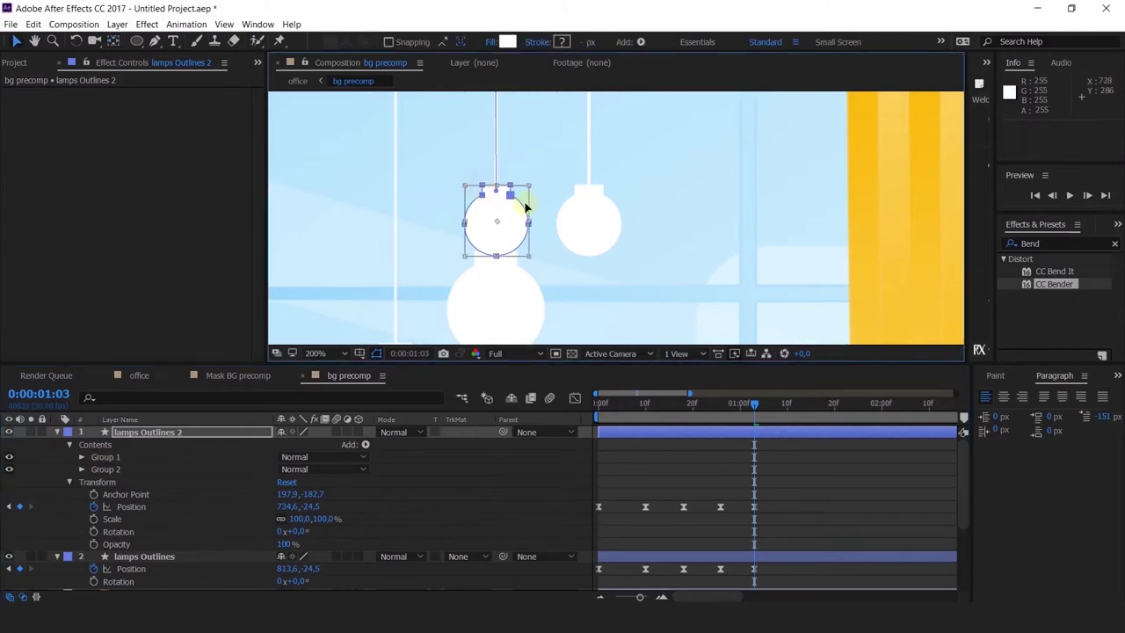
drag(499, 274, 509, 331)
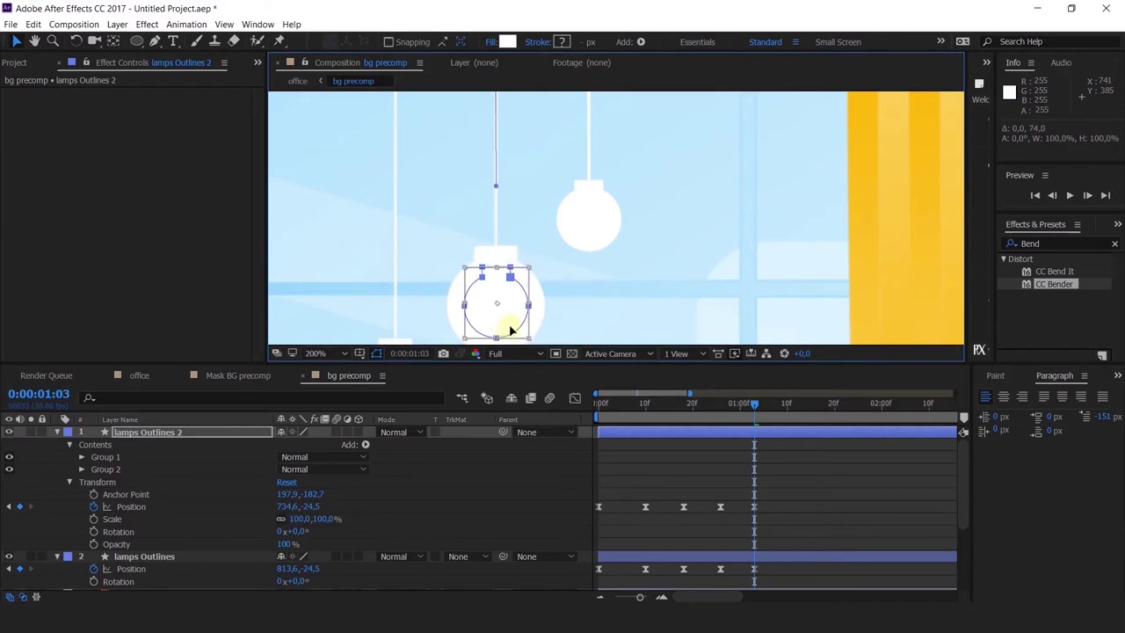
drag(528, 266, 565, 249)
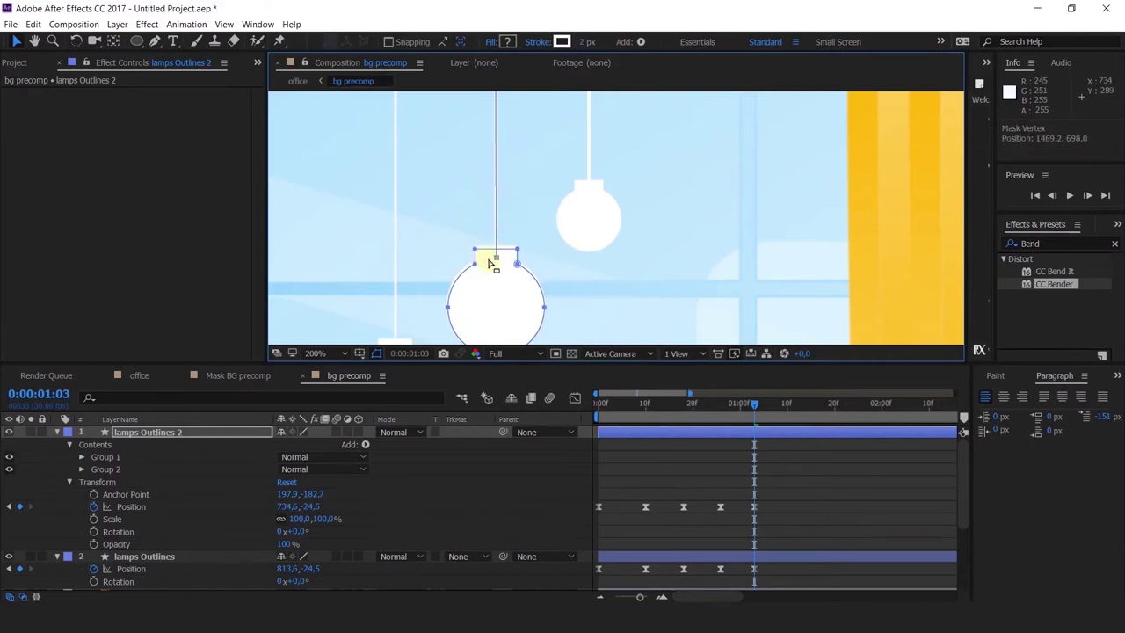
click(711, 462)
scroll(635, 246, down, 2)
drag(652, 273, 587, 232)
scroll(587, 232, up, 1)
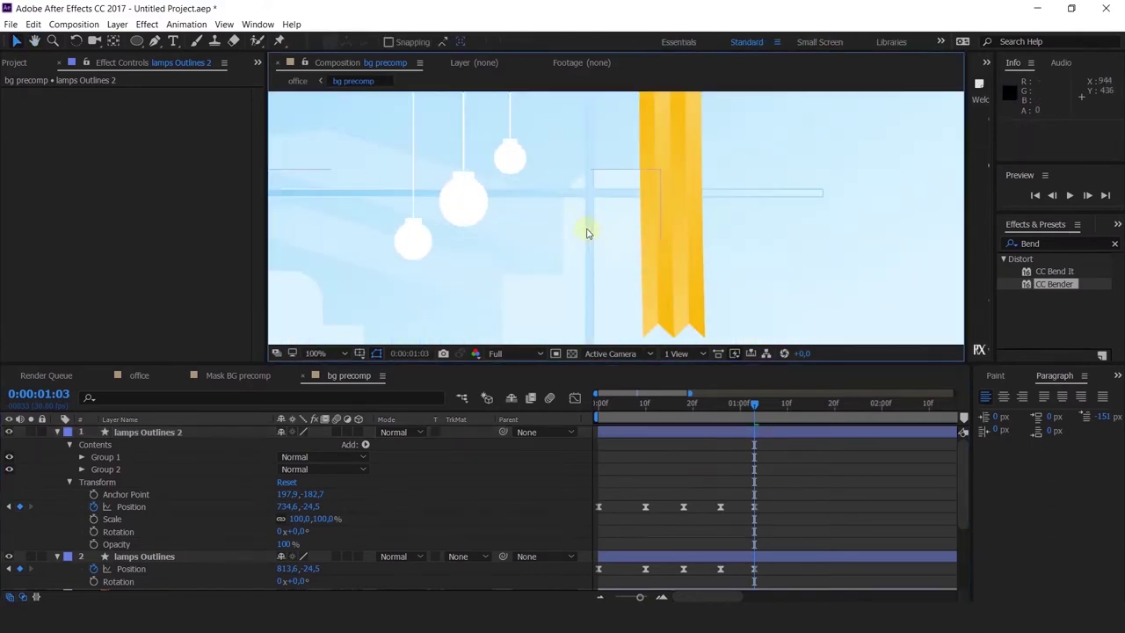
Collapse lamps Outlines 2 and duplicate the lamps Outlines layer again for the third lamp.
click(138, 432)
click(57, 432)
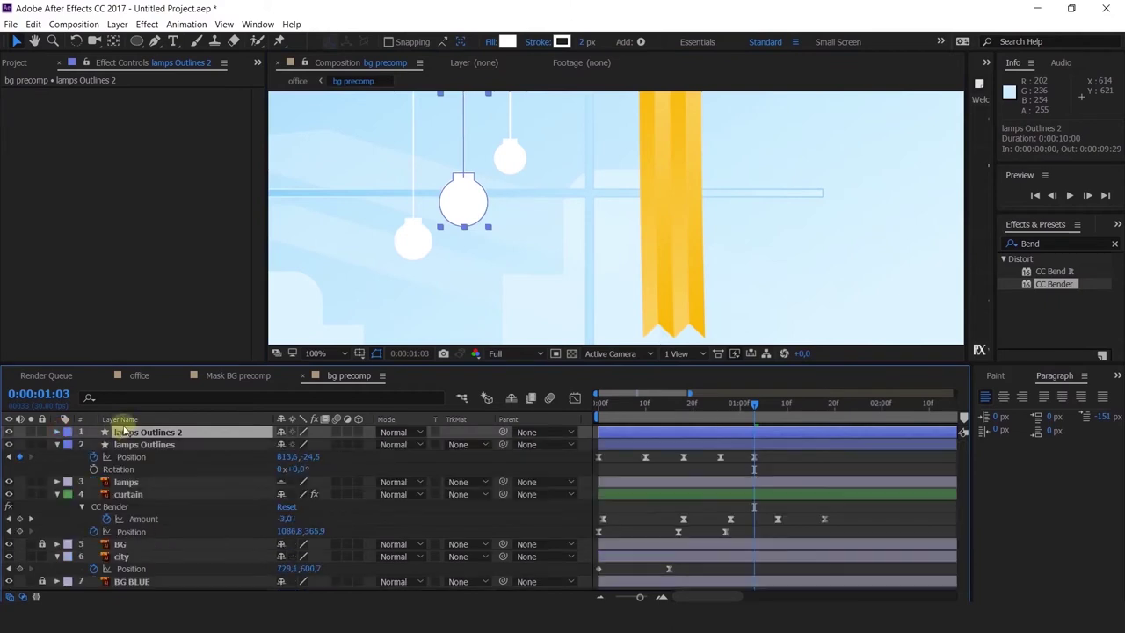
click(131, 443)
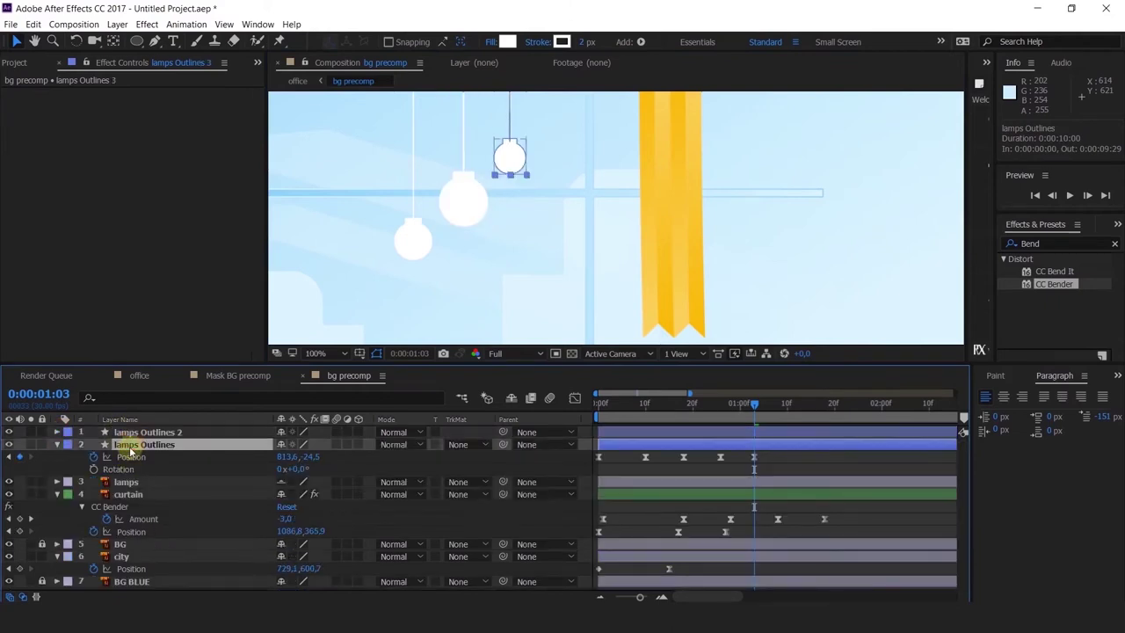
key(ctrl+d)
drag(138, 437, 132, 431)
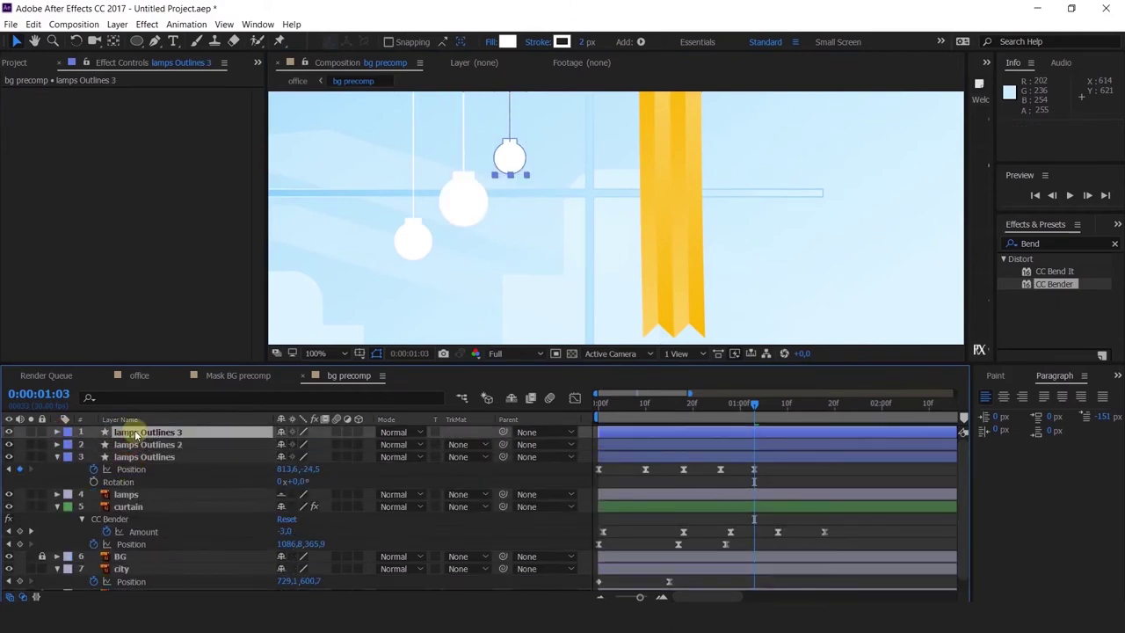
Shift all Position keyframes of lamps Outlines 3 together so it sits at 647.6, 113.5 at 1:03, over the remaining reference lamp.
key(p)
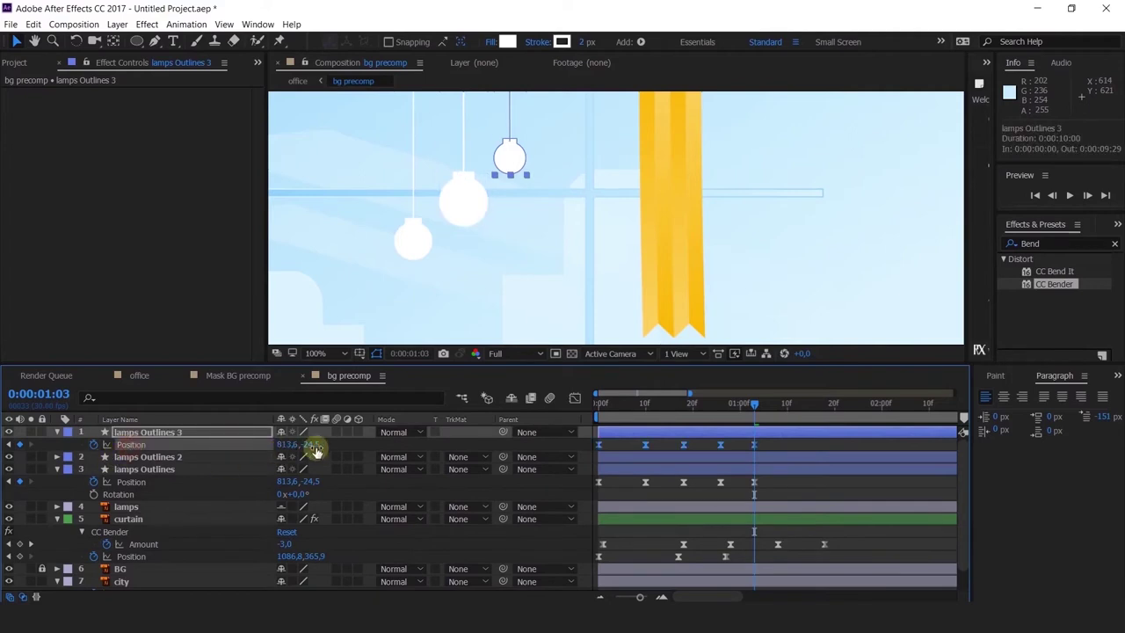
drag(286, 444, 140, 419)
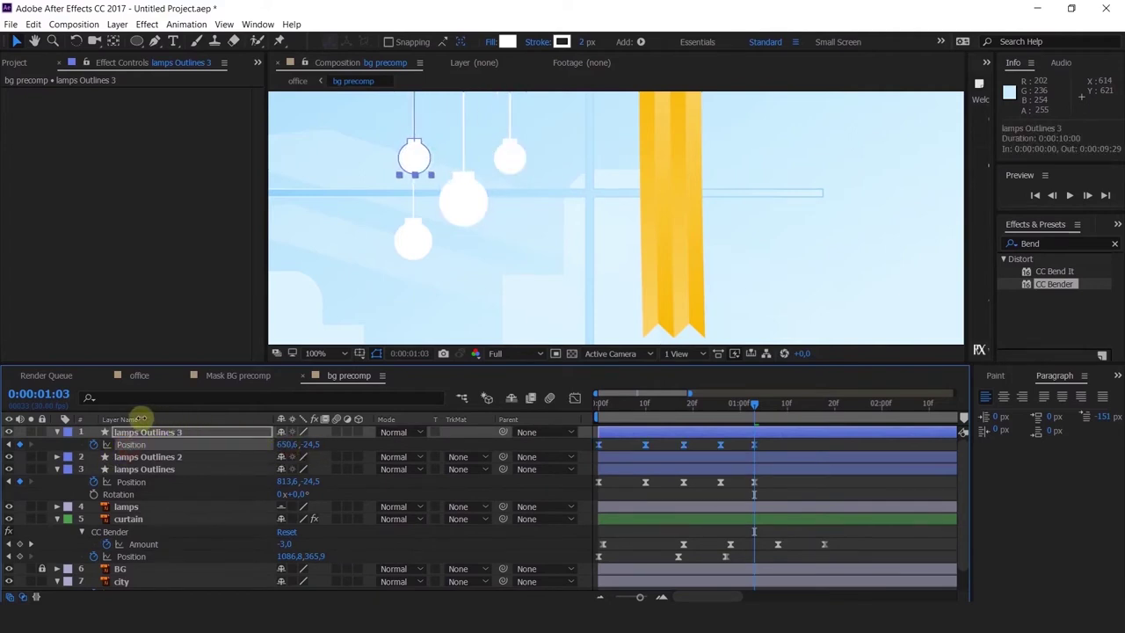
drag(318, 449, 426, 439)
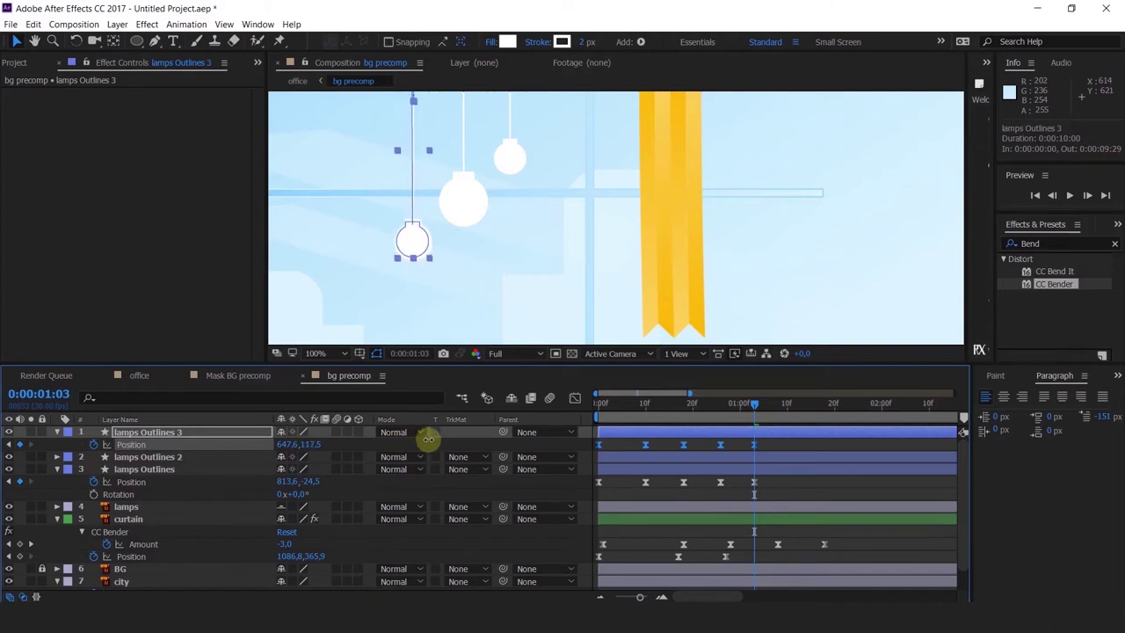
scroll(596, 199, down, 1)
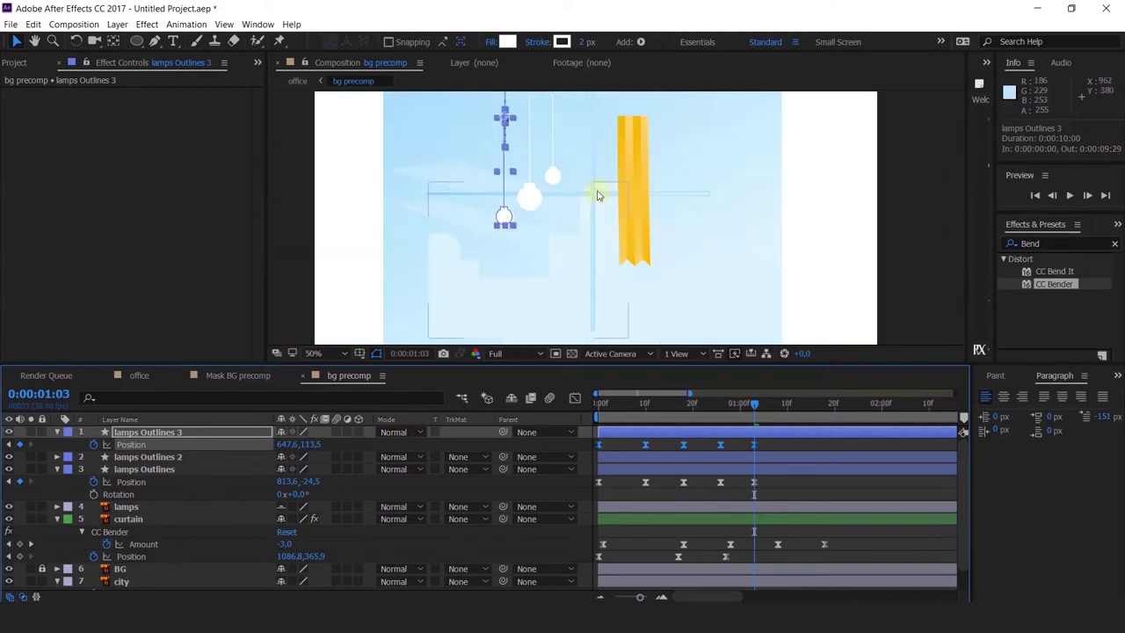
drag(642, 220, 671, 235)
Hide the original lamps layer and preview the three animated lamps from the start.
drag(698, 406, 565, 411)
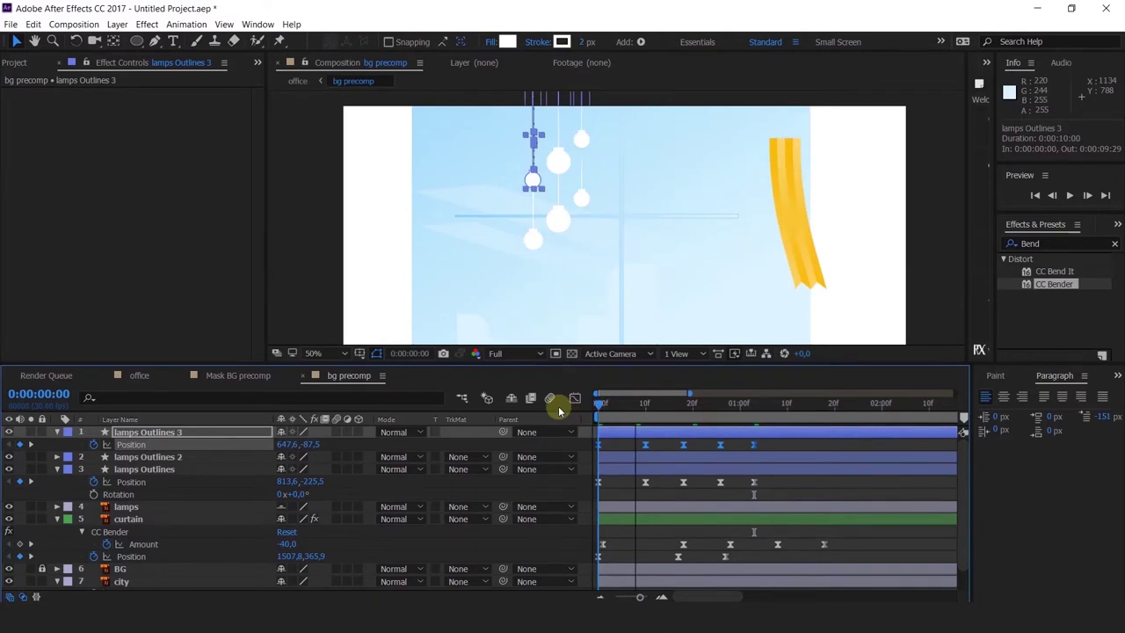
key(space)
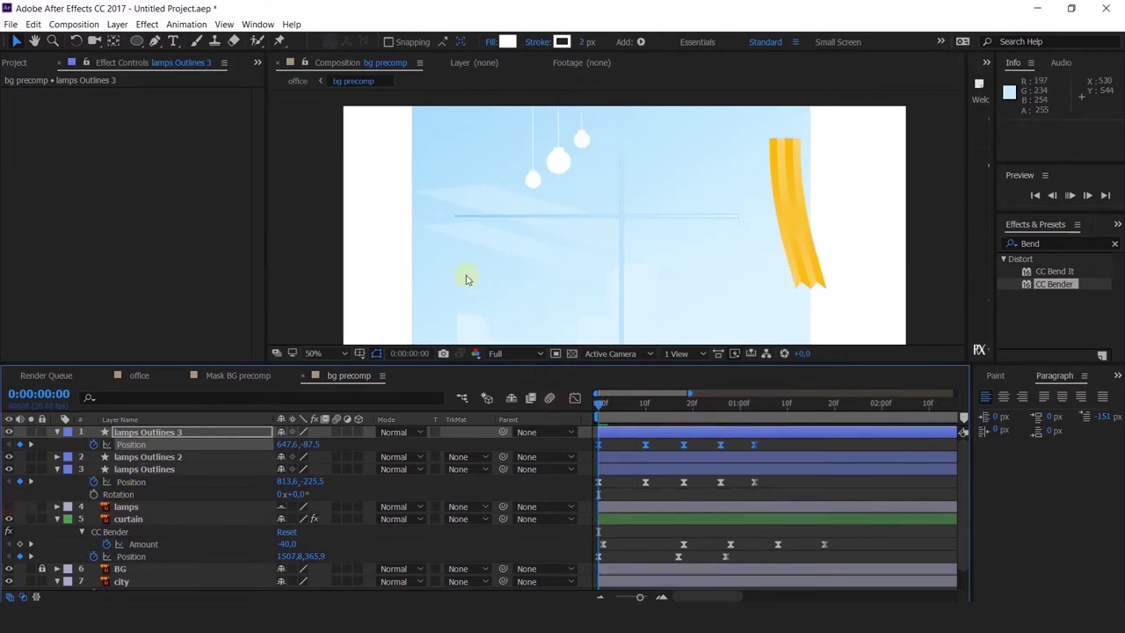
click(610, 400)
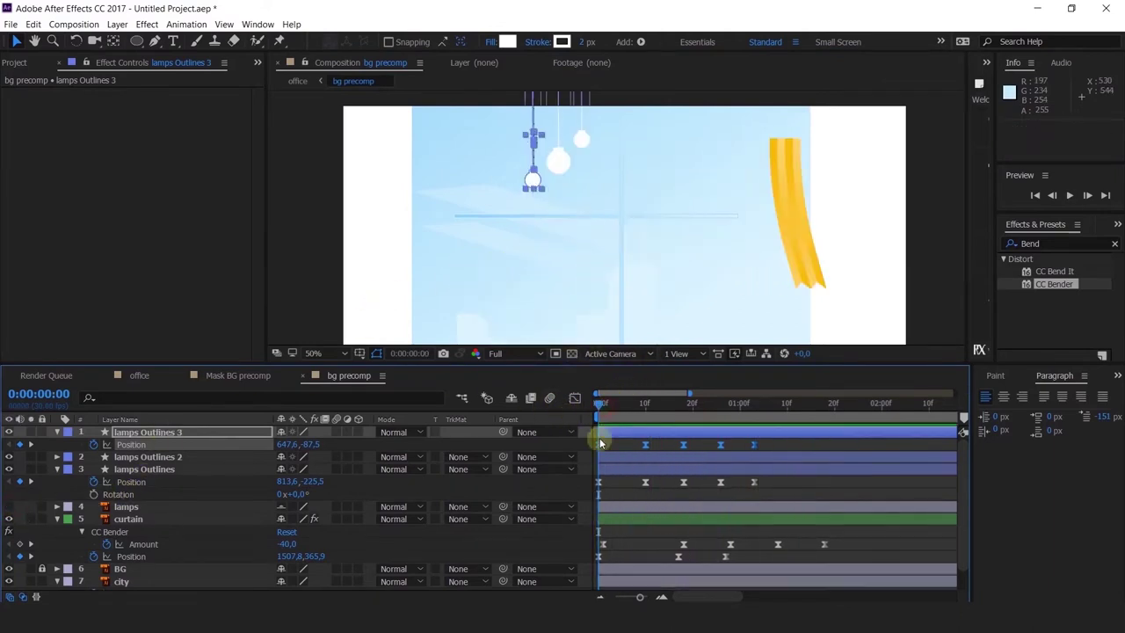
Stagger the lamps by delaying lamps Outlines 2 to about 0:05 and lamps Outlines to about 0:11, and preview.
click(611, 465)
click(611, 457)
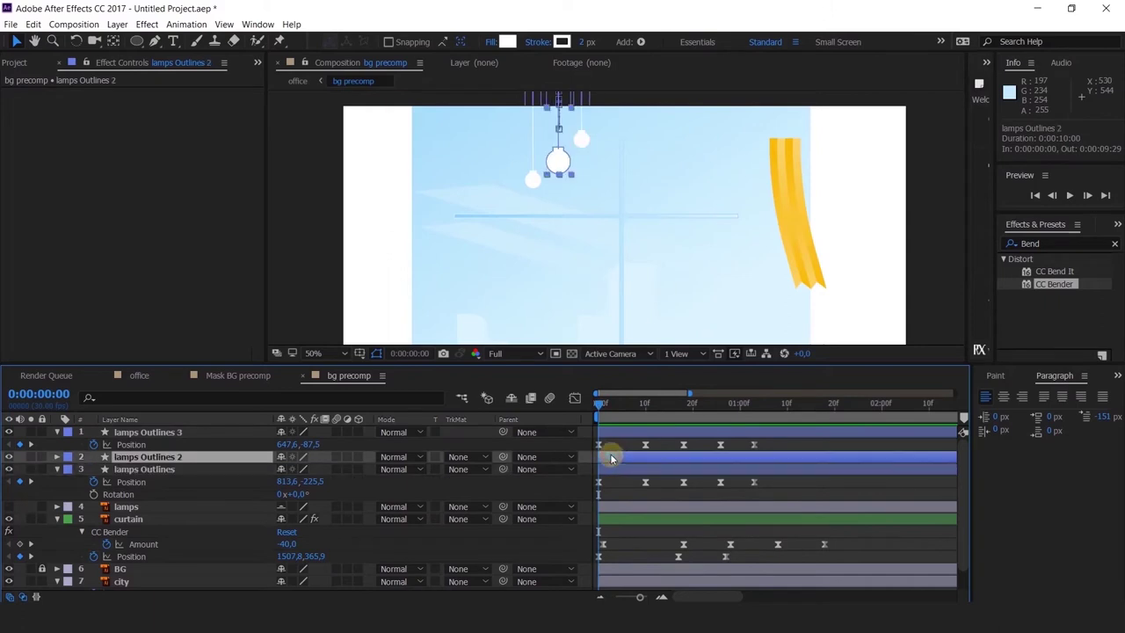
drag(629, 456, 658, 472)
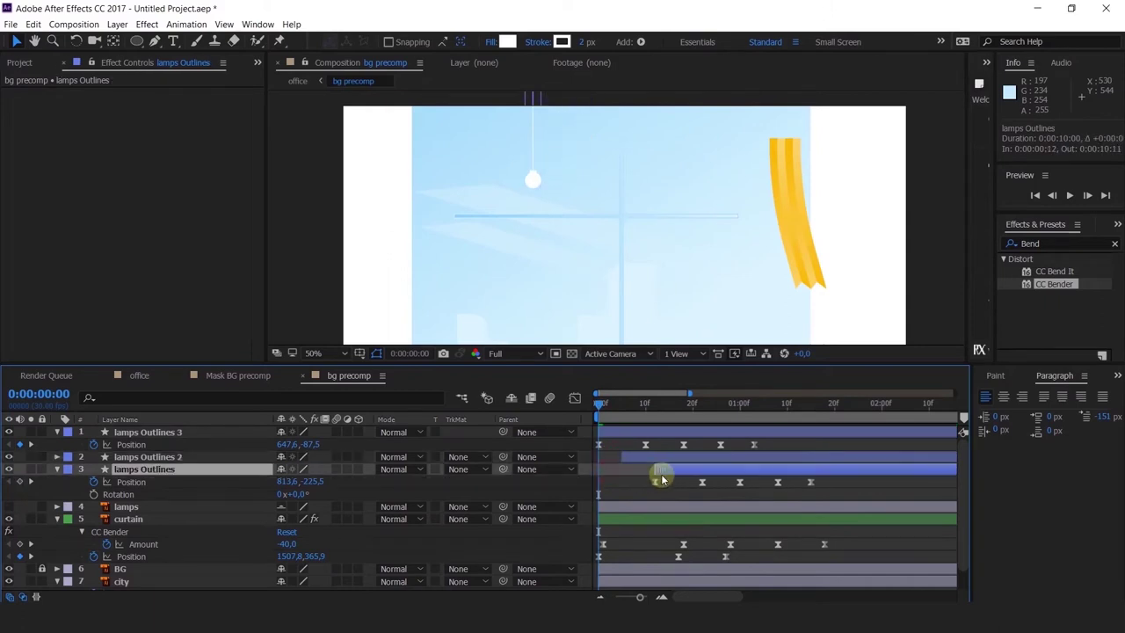
key(space)
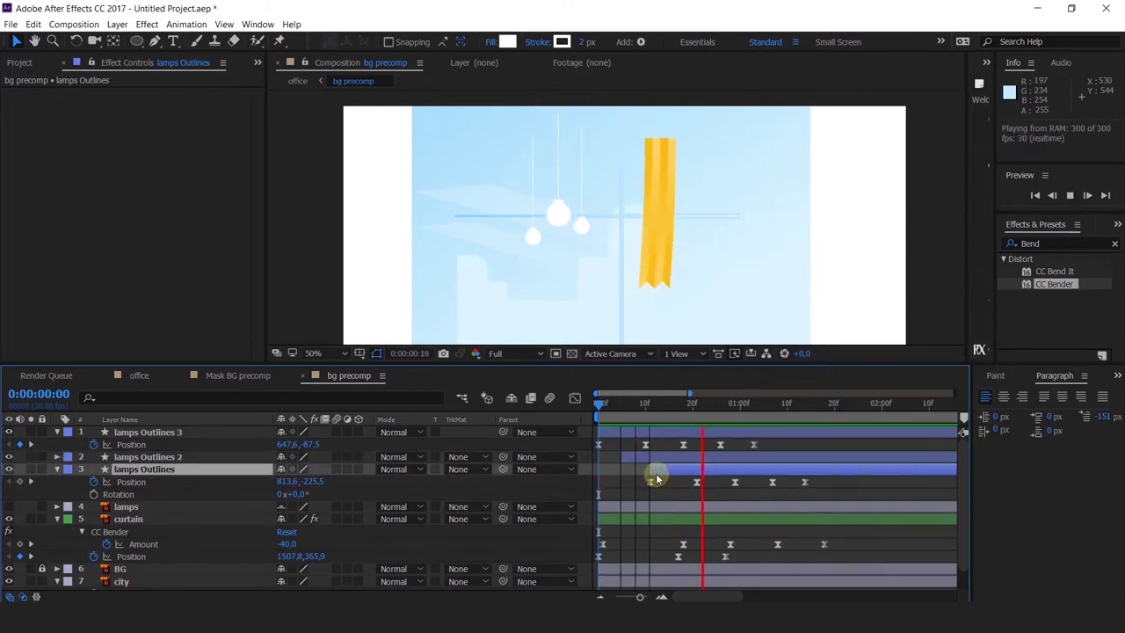
Preview the lamps in the office composition from the first frame, inside the masked window shape.
scroll(606, 263, down, 2)
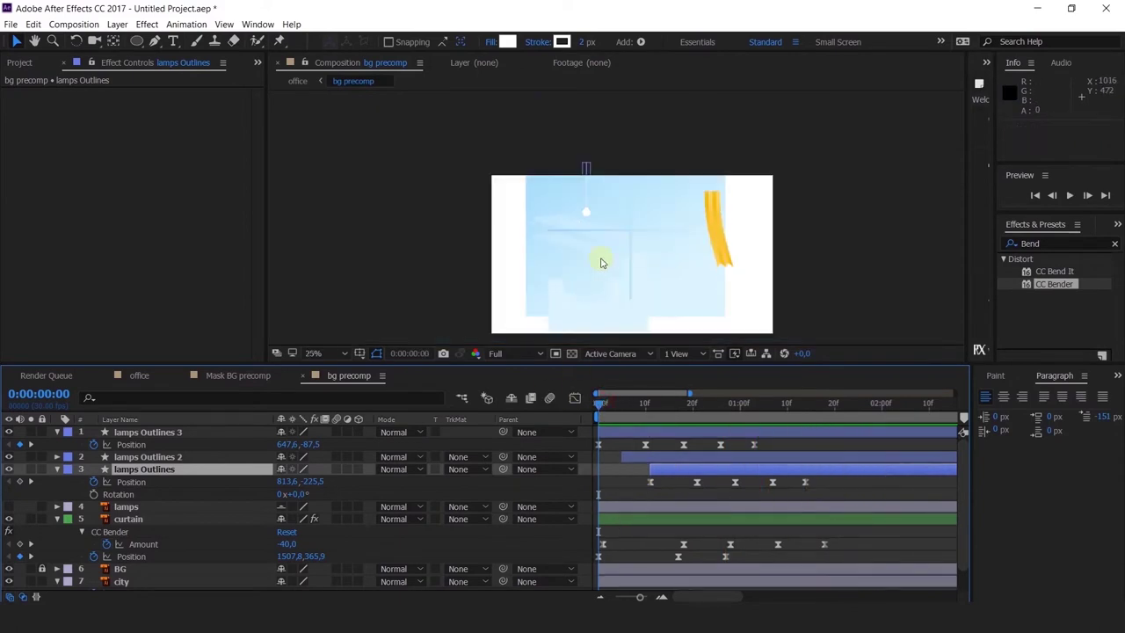
click(140, 375)
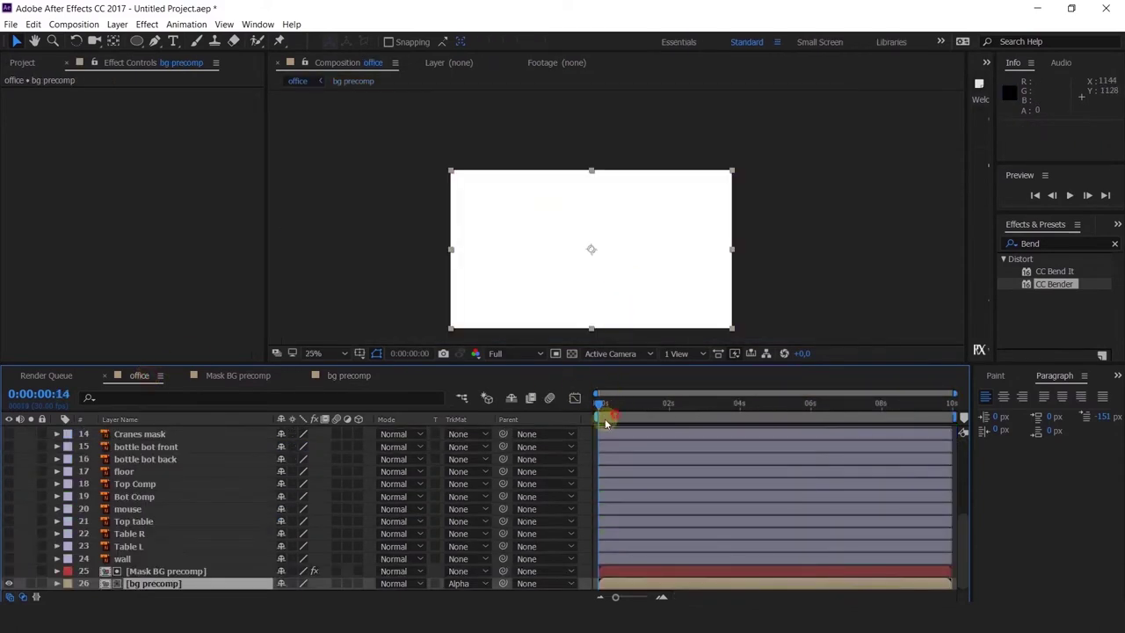
click(605, 419)
key(space)
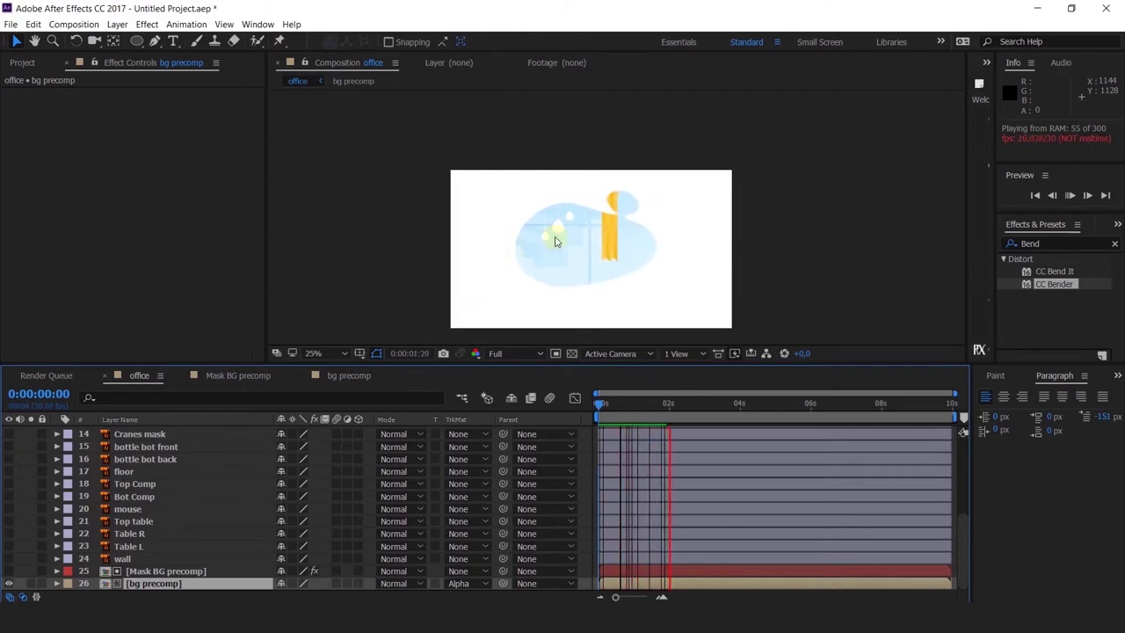
scroll(582, 265, up, 2)
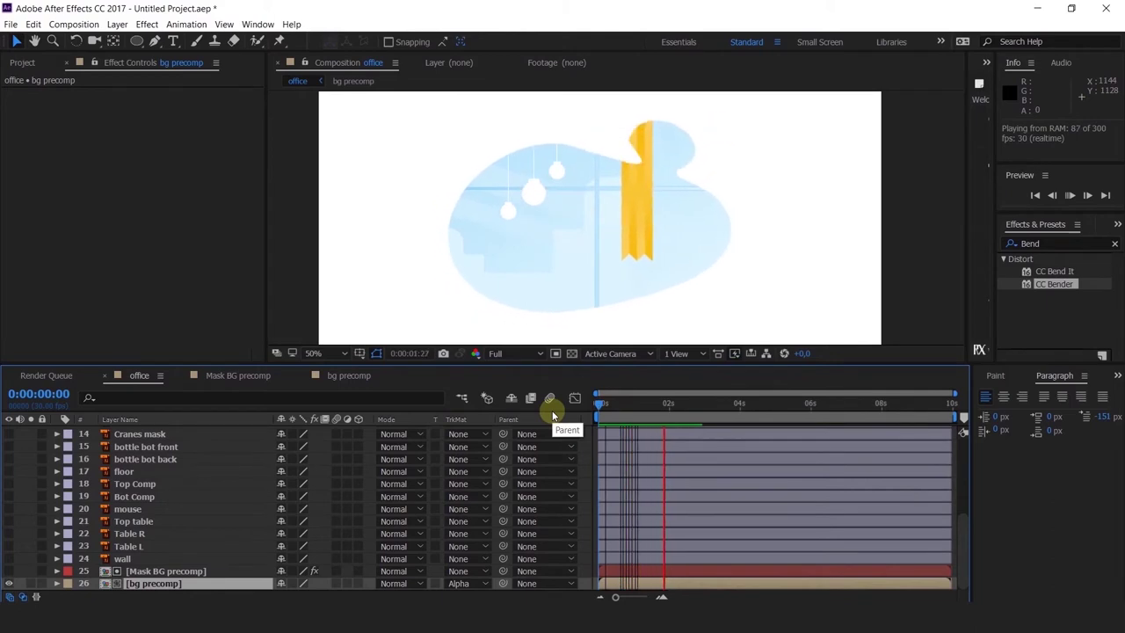
In bg precomp, delay the city layer by about 4 frames and extend its in point back past the composition start.
drag(610, 404, 647, 406)
drag(596, 439, 604, 441)
double_click(605, 578)
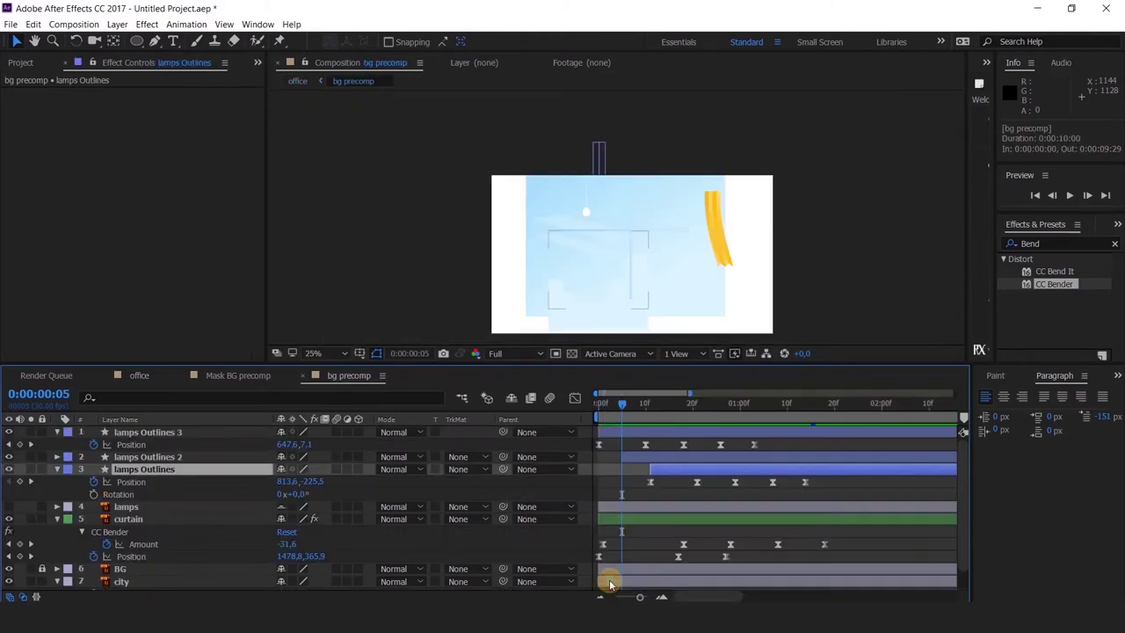
scroll(626, 562, down, 2)
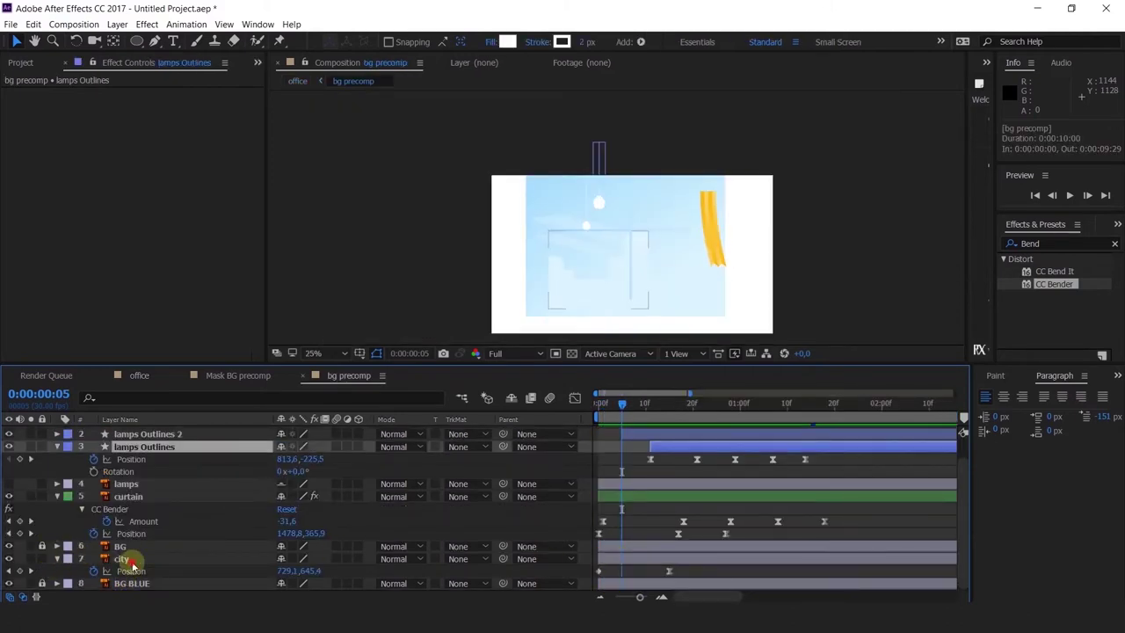
click(124, 558)
drag(642, 565, 663, 567)
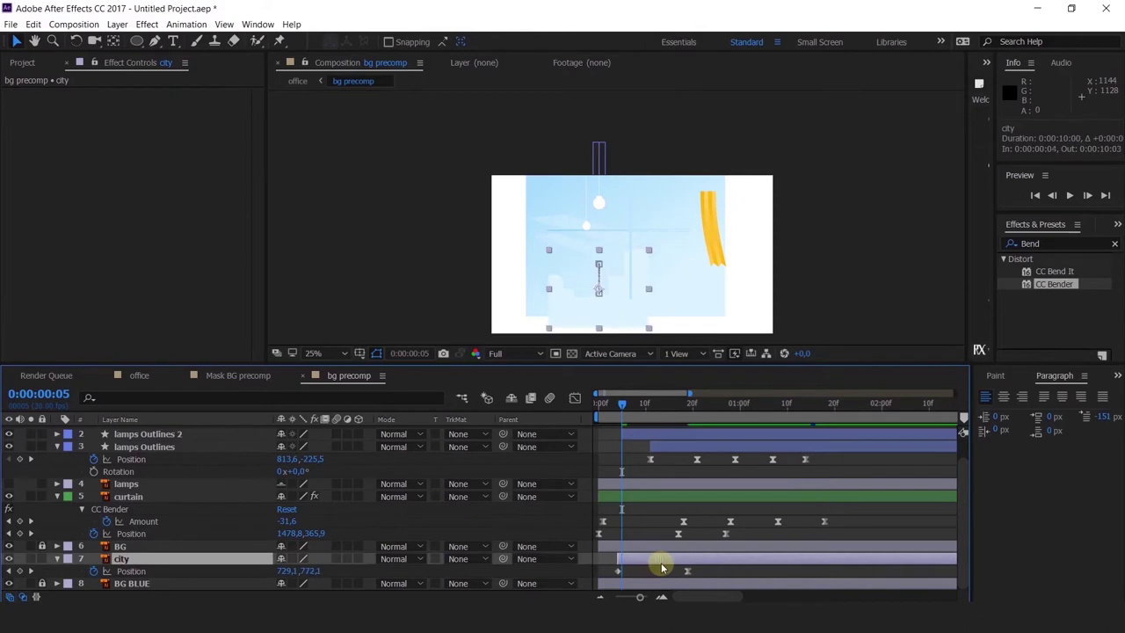
Return to the office composition and preview the retimed window scene from the first frame.
click(143, 375)
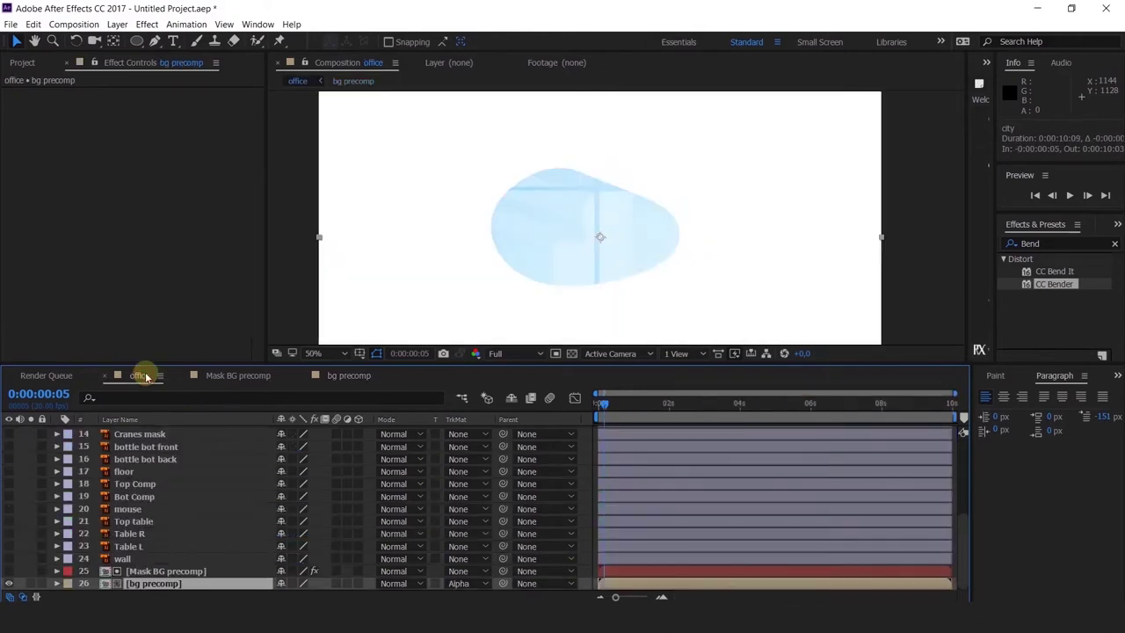
key(space)
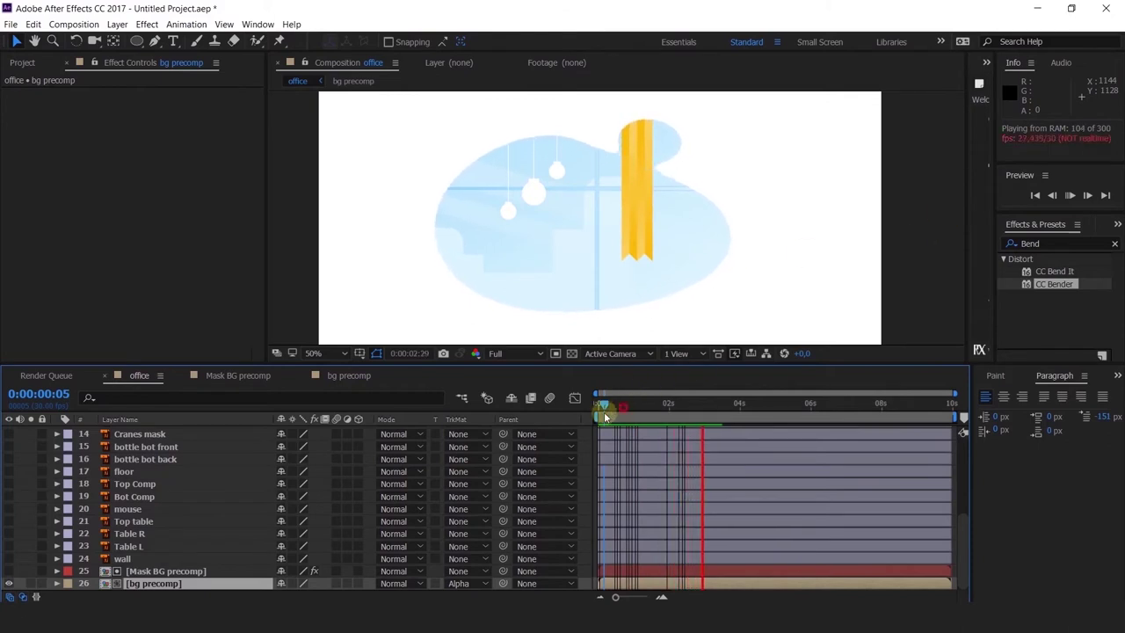
key(space)
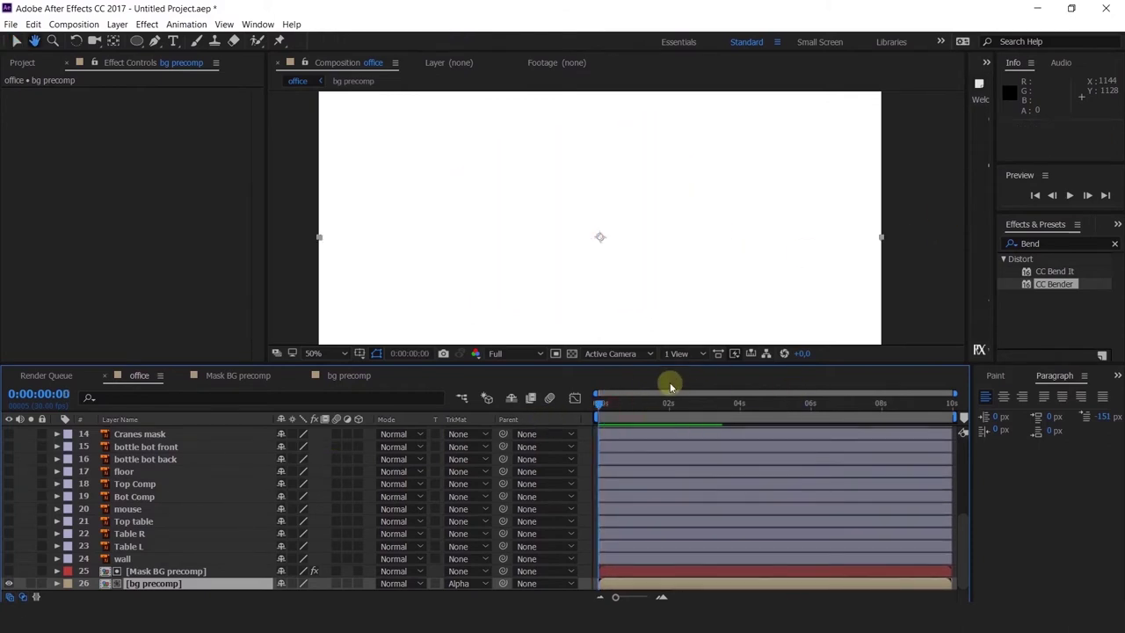
key(space)
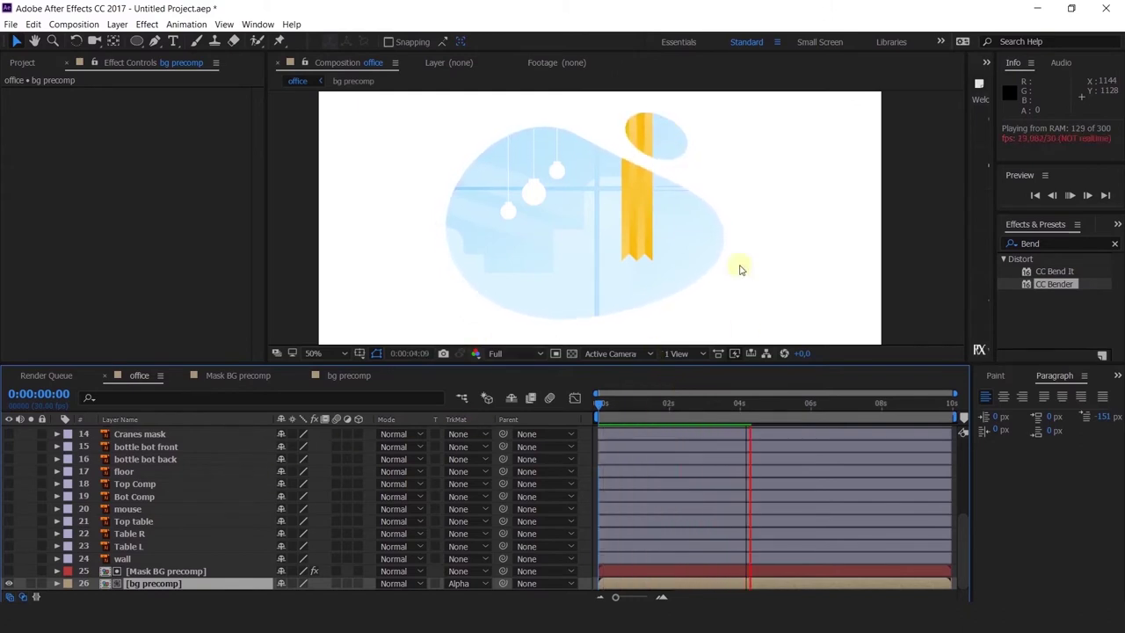
drag(658, 224, 652, 188)
key(space)
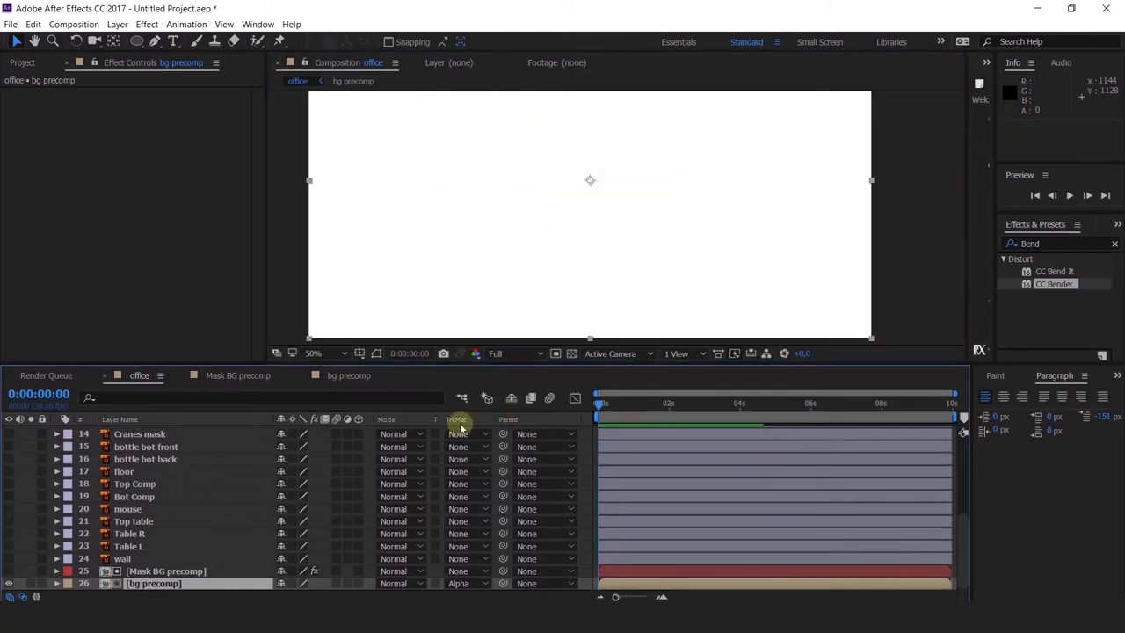
With the desk, computer and floor layers shown, label the floor layer Yellow and move it to the top of the stack.
click(130, 558)
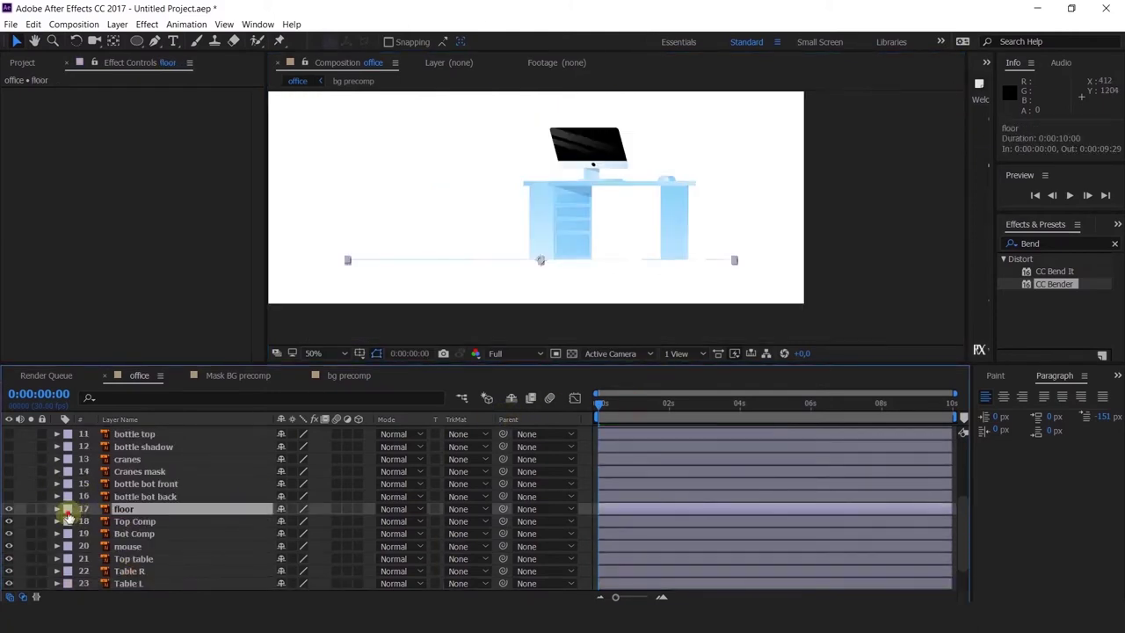
click(68, 508)
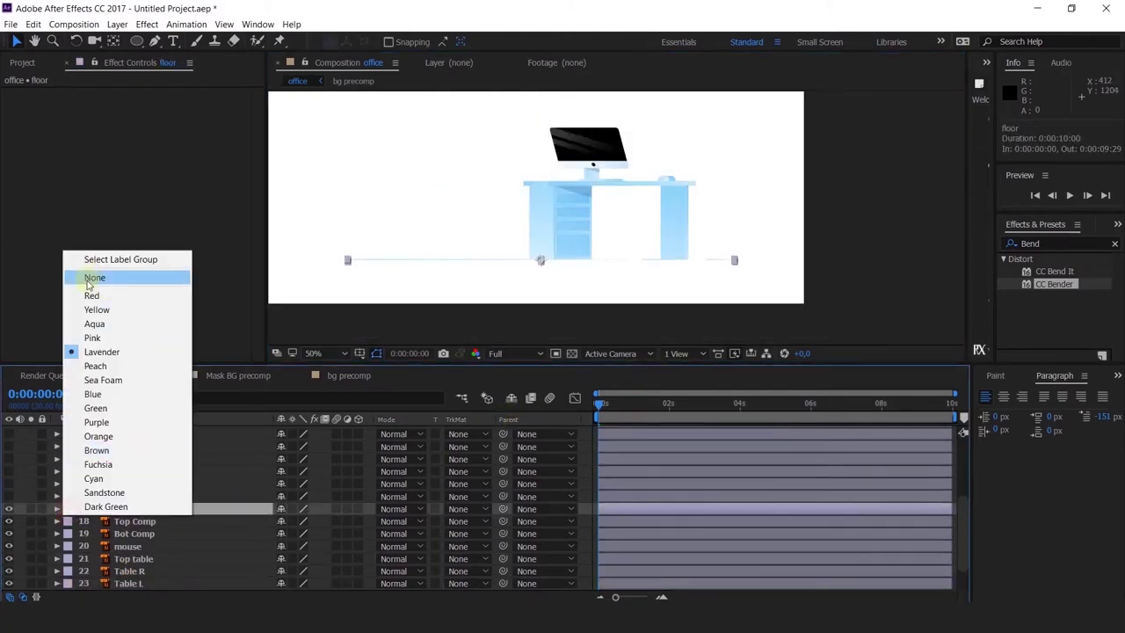
click(100, 313)
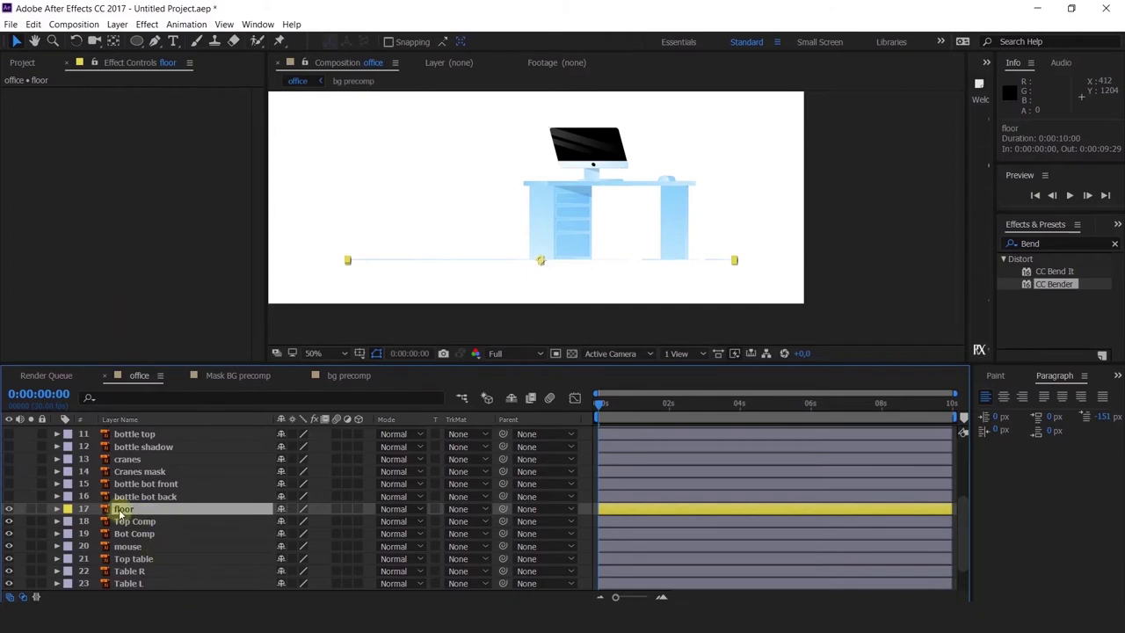
drag(114, 508, 150, 431)
Keyframe the floor's Scale from 0, 100% at 0:00 to 100, 100% at 0:19, with the dimensions unlinked.
key(s)
click(94, 445)
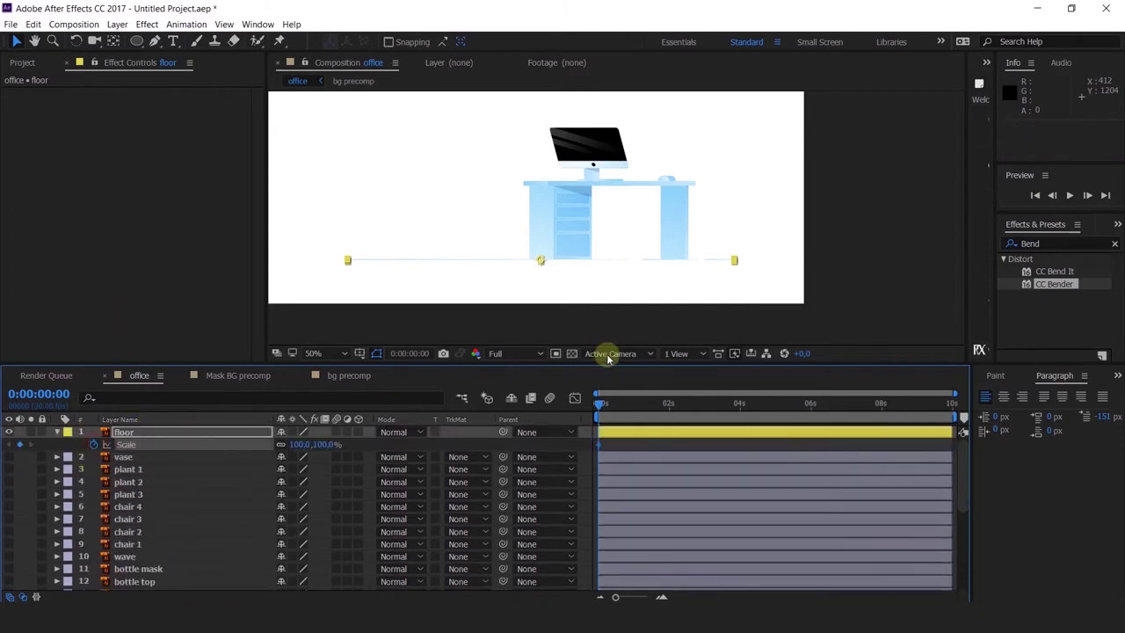
key(=)
drag(625, 406, 642, 411)
click(642, 415)
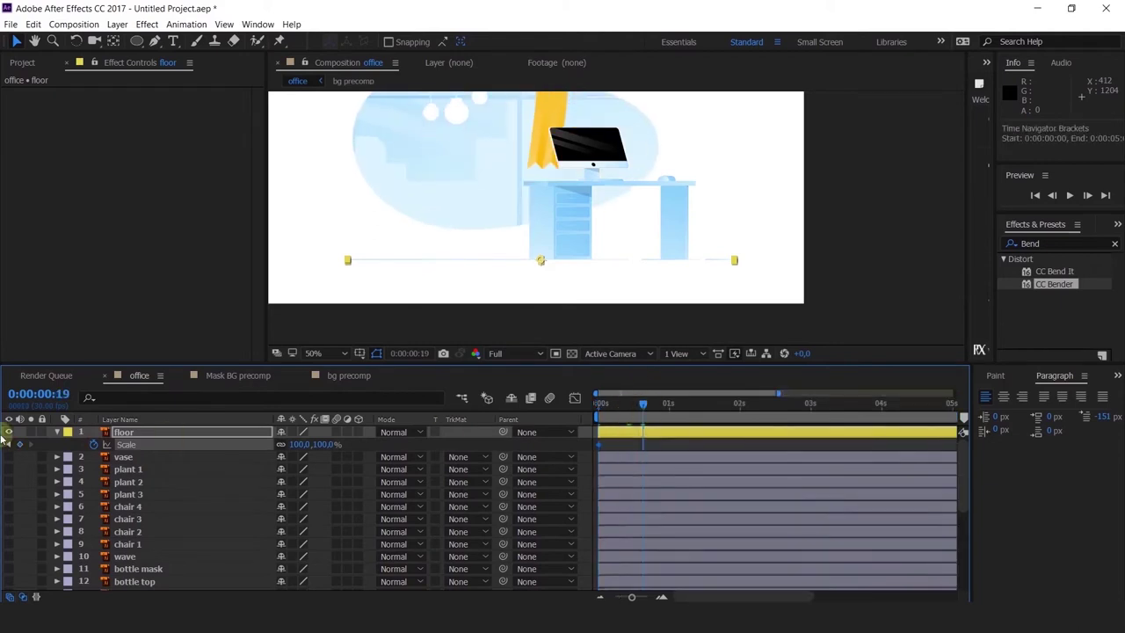
key(Home)
click(299, 444)
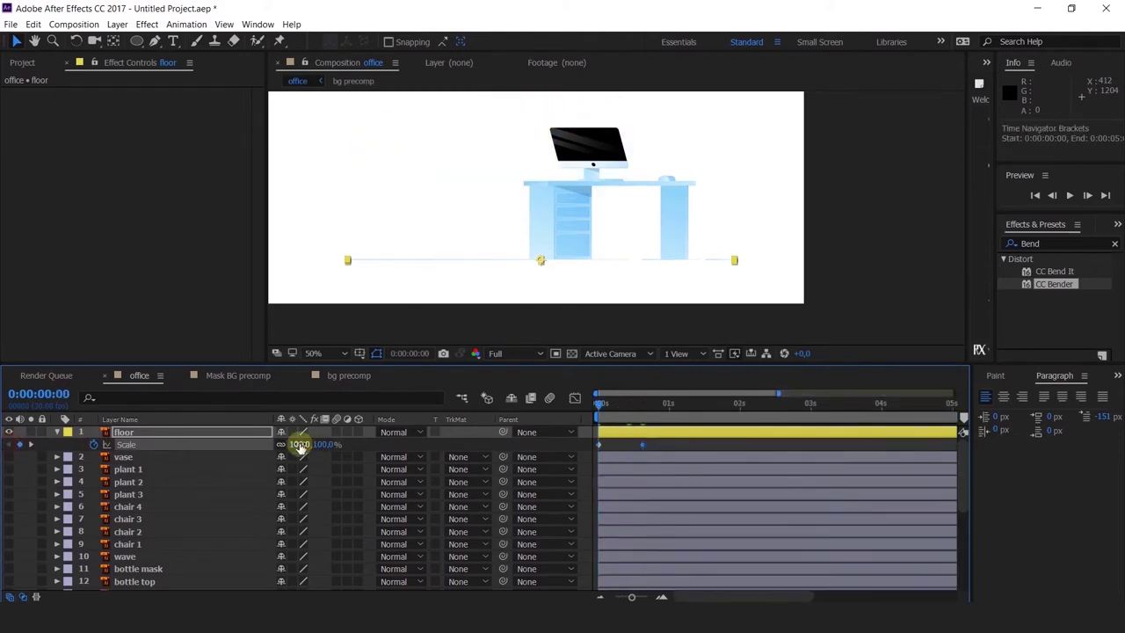
drag(299, 444, 295, 457)
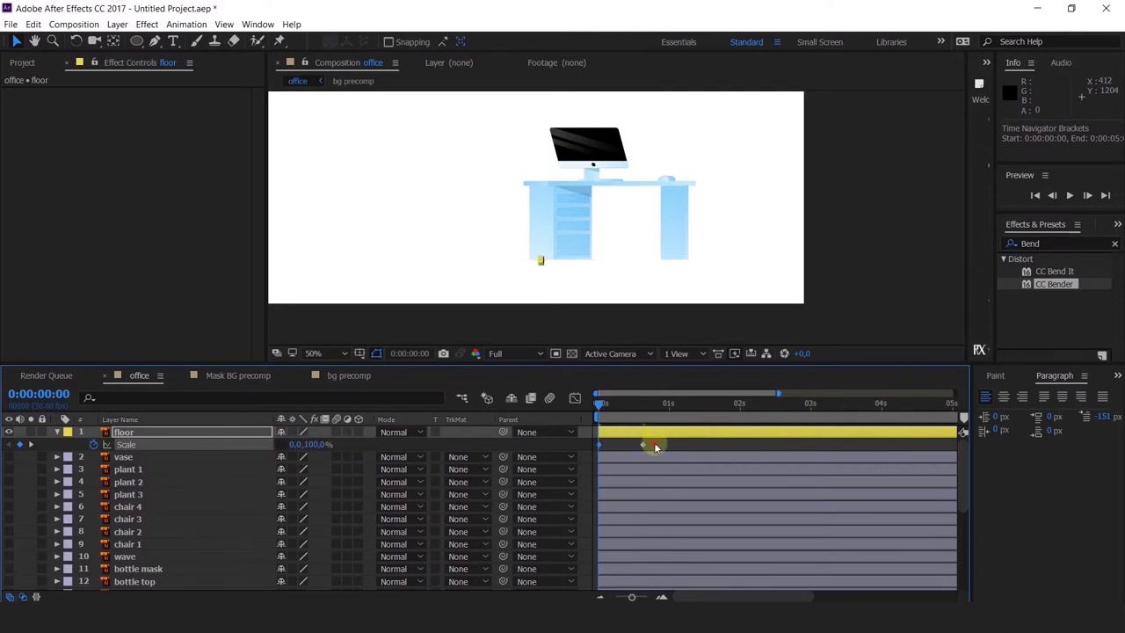
Ease into the floor's last Scale keyframe with a long influence handle in the speed graph, and preview the growth.
click(575, 397)
click(640, 557)
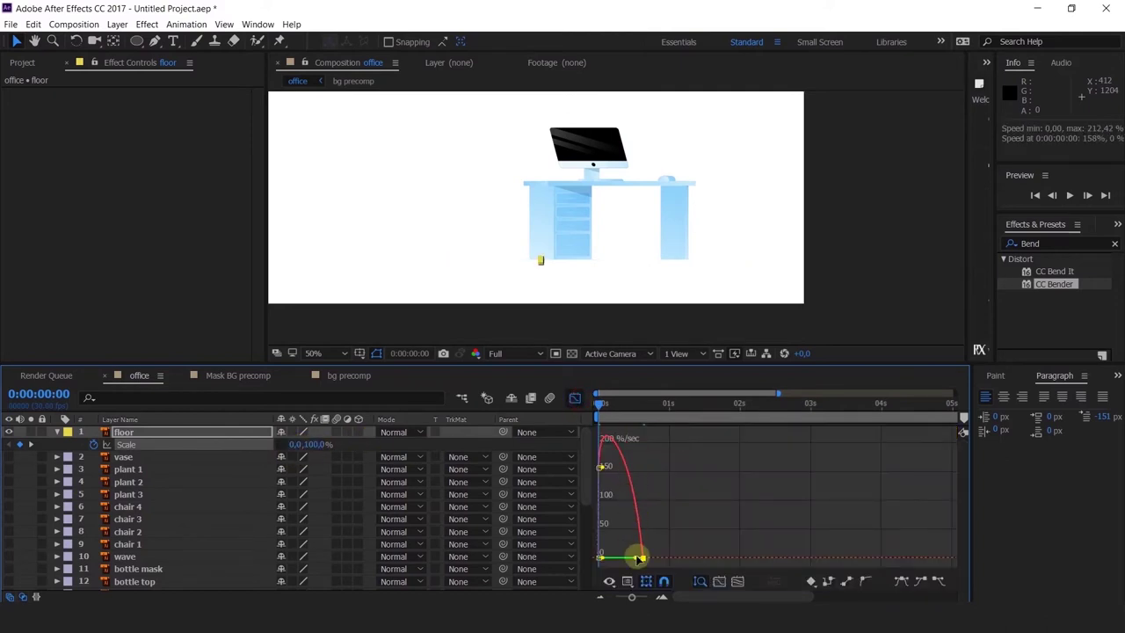
drag(640, 557, 617, 559)
key(space)
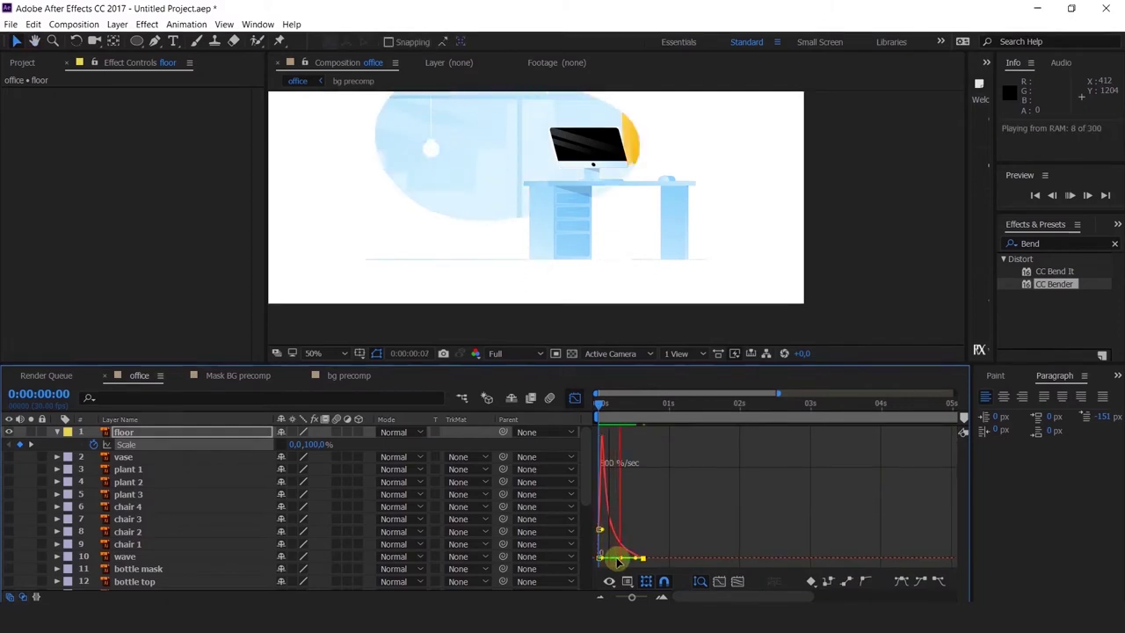
key(space)
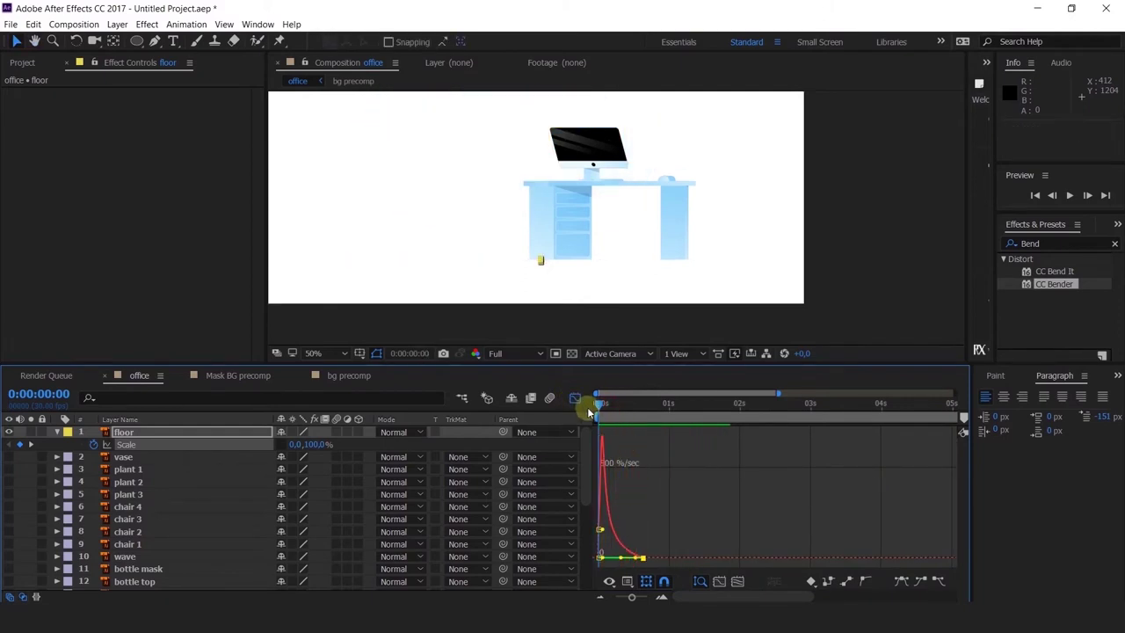
key(space)
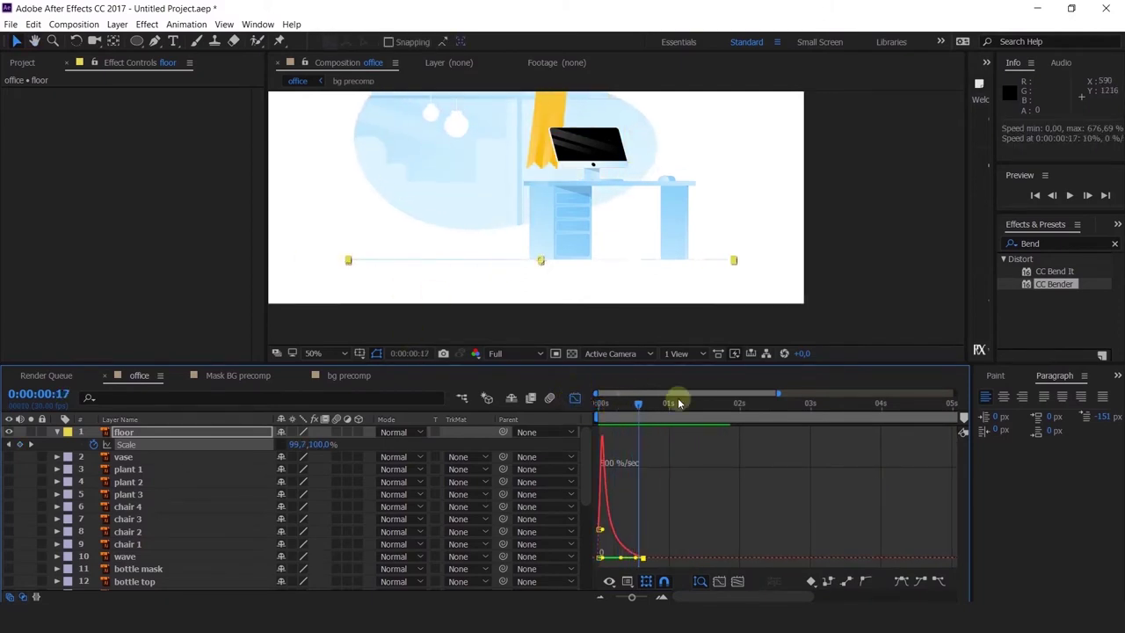
click(574, 398)
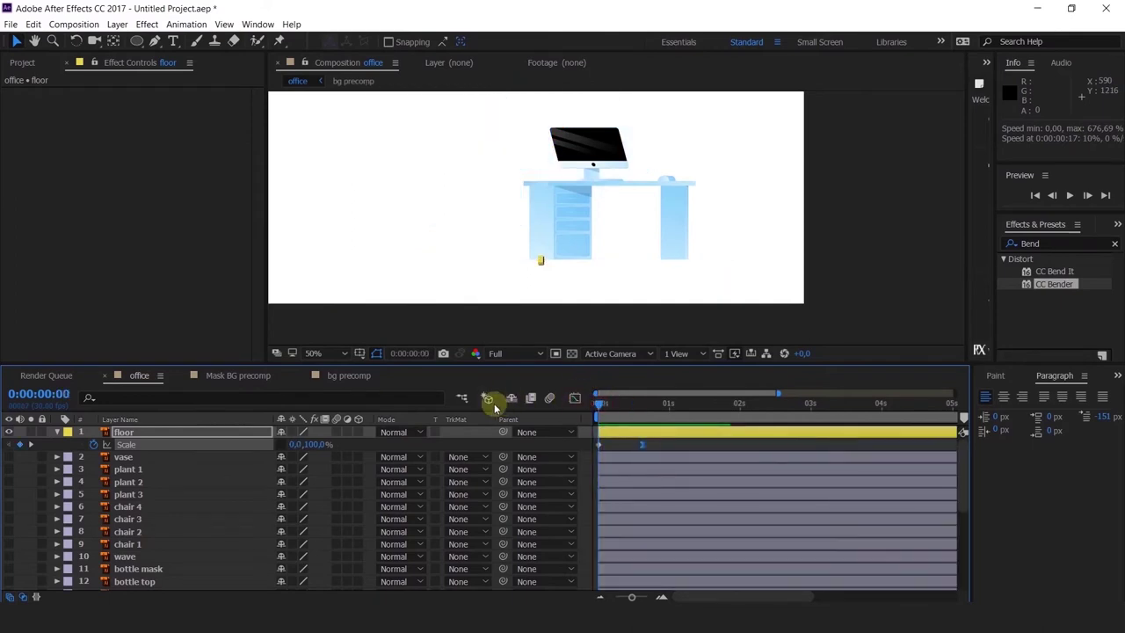
key(space)
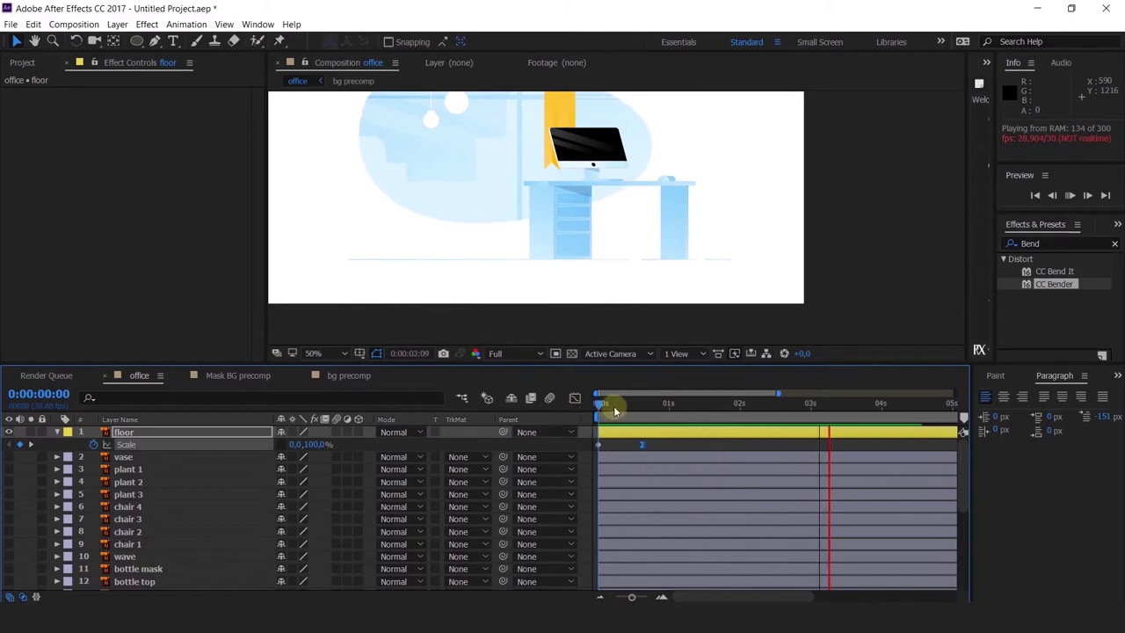
Start the six computer and desk layers, Top Comp through Table L, at 0:16 and give them the Peach label.
drag(611, 405, 661, 404)
key(space)
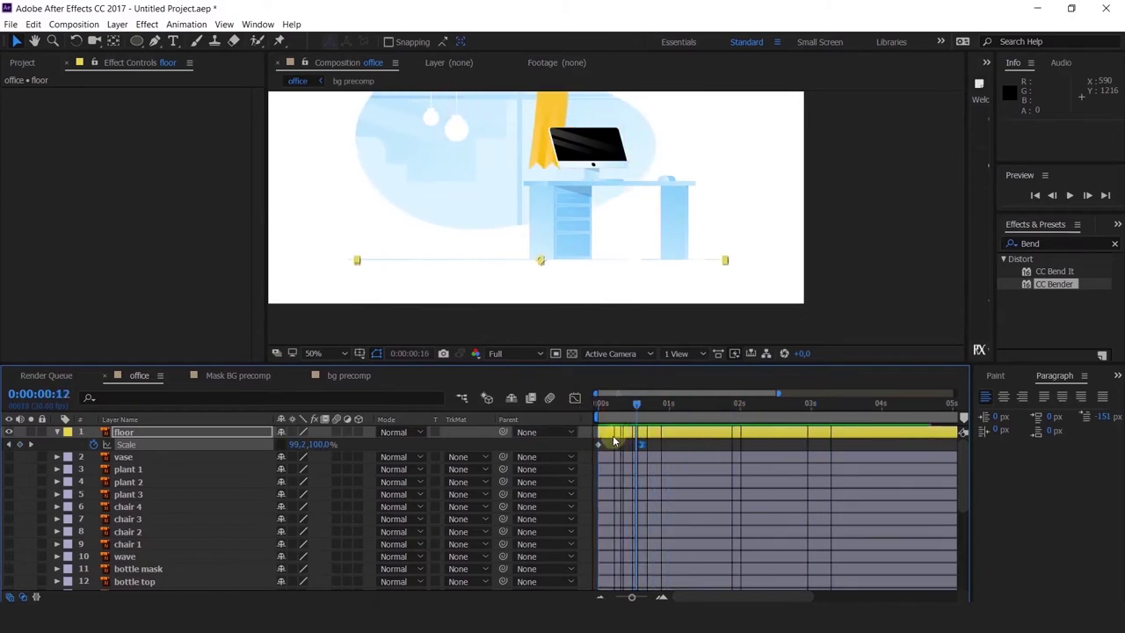
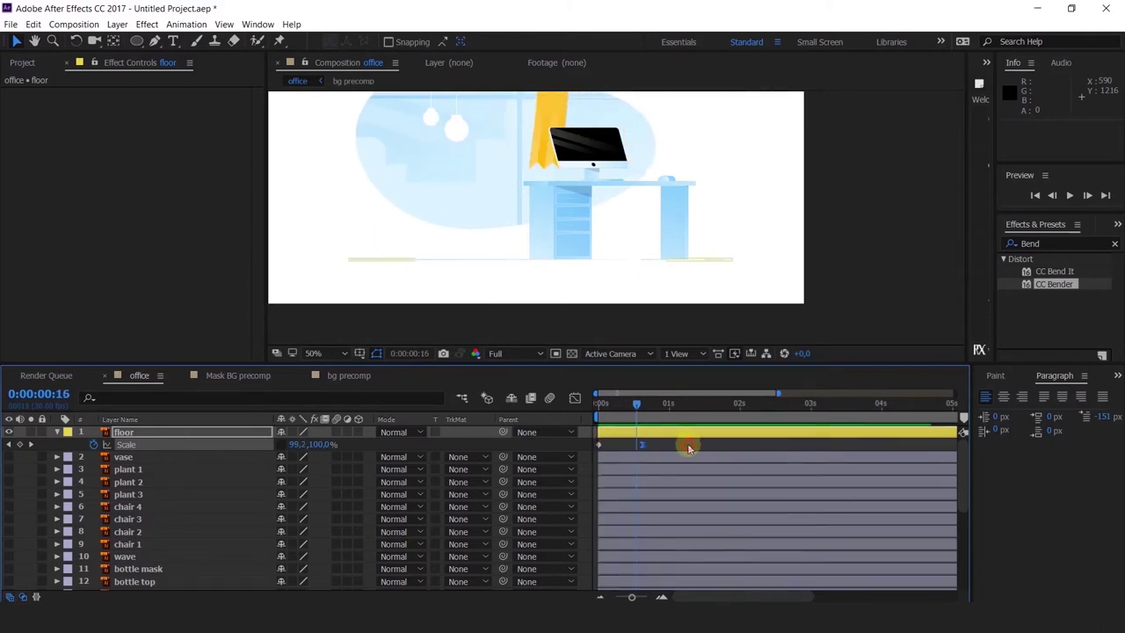
click(547, 211)
scroll(196, 522, down, 5)
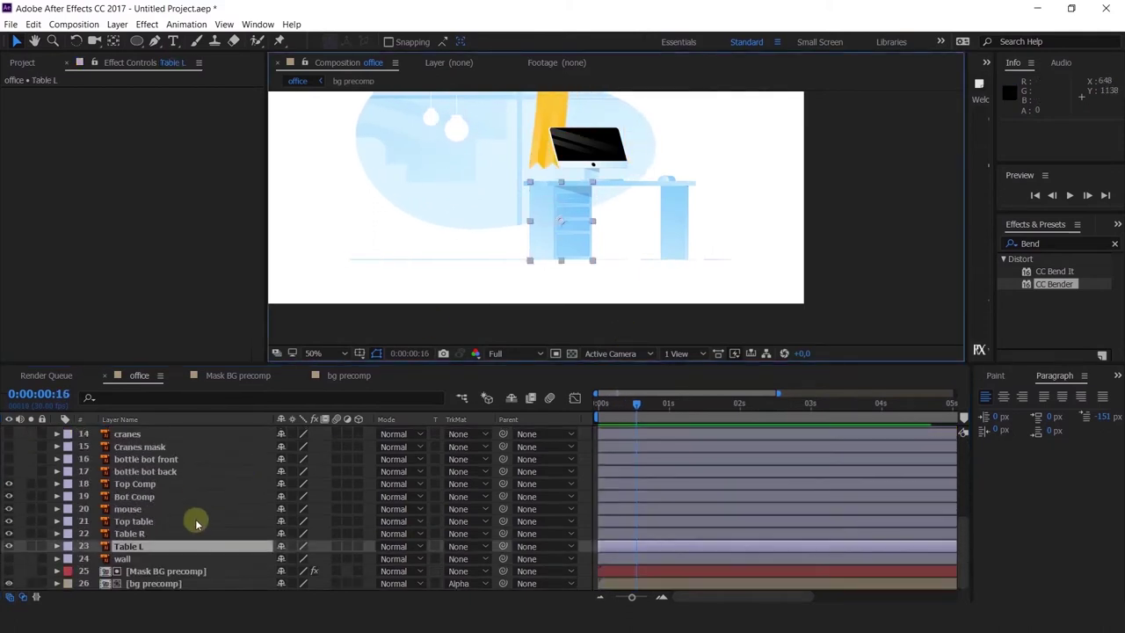
shift+click(134, 484)
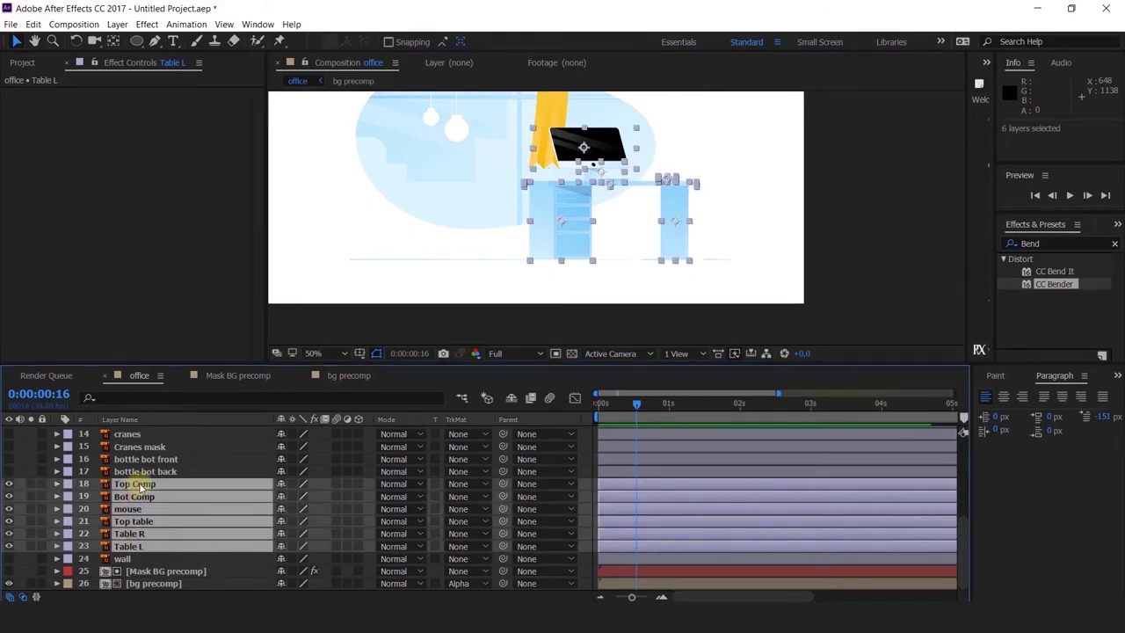
key(bracketleft)
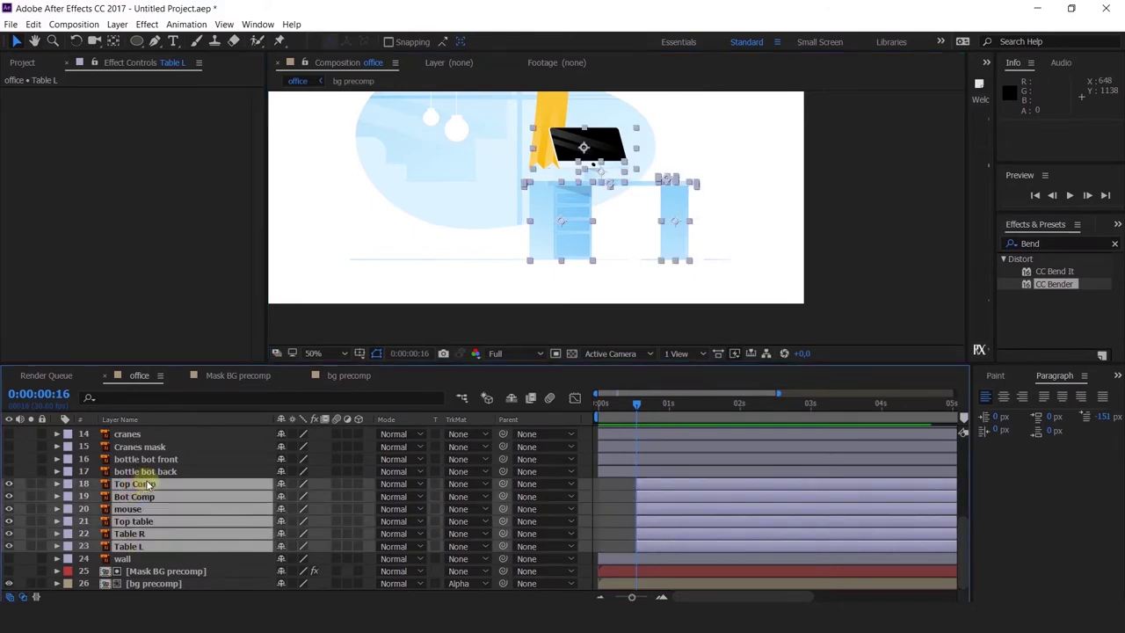
click(68, 485)
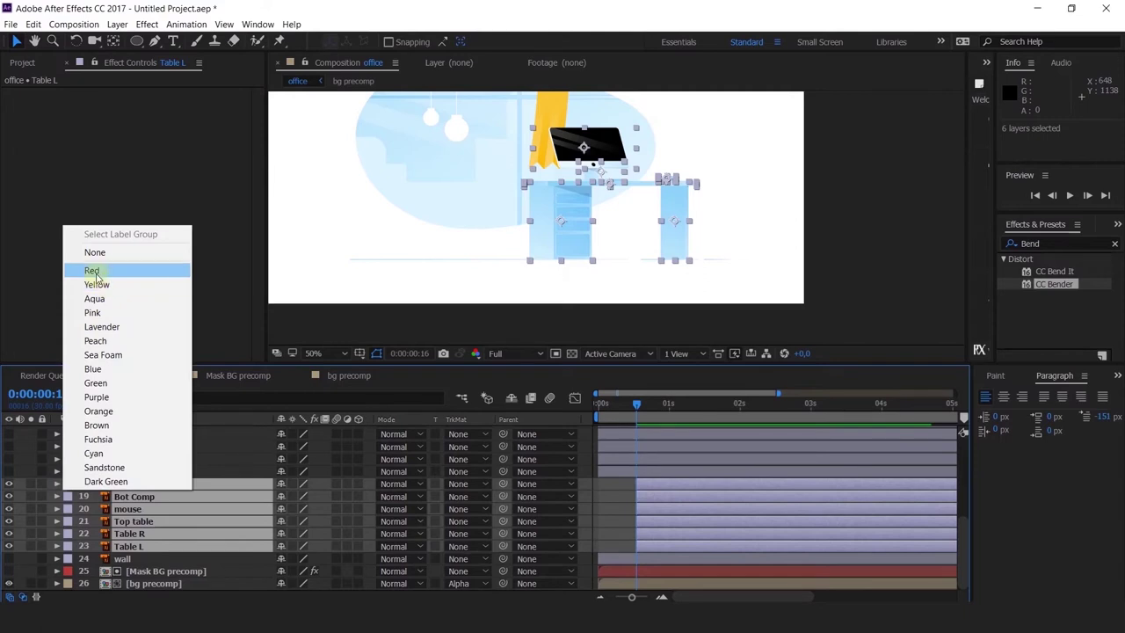
click(95, 340)
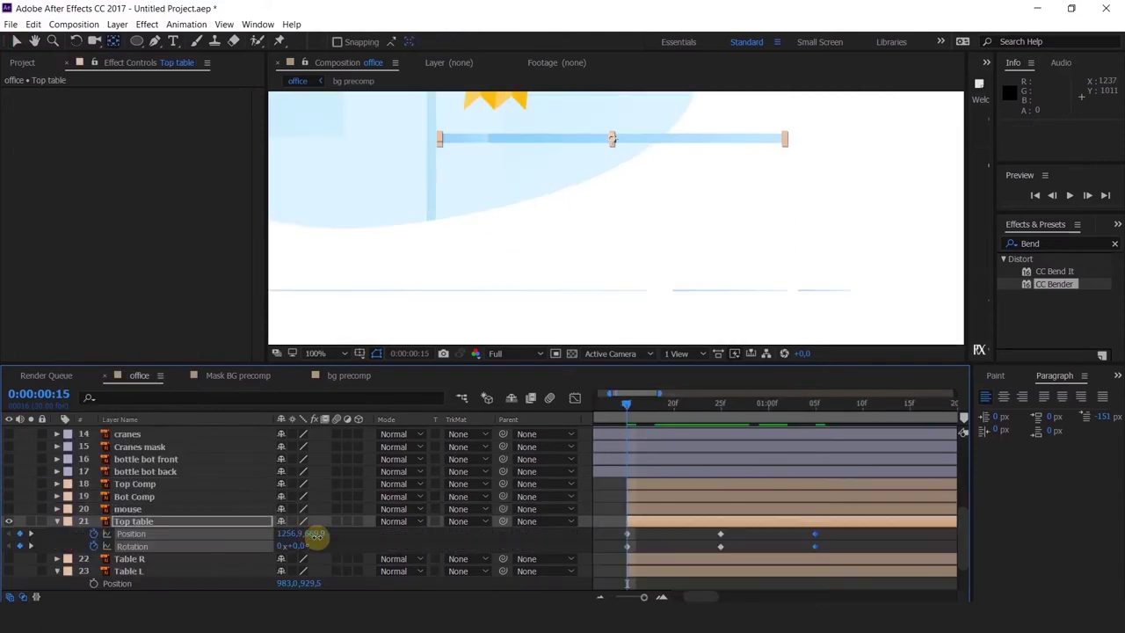
Set the Top table's Position to 1256.9, 947.9 at 0:15 and to 1256.9, 604.9 at 0:25.
drag(319, 537, 542, 509)
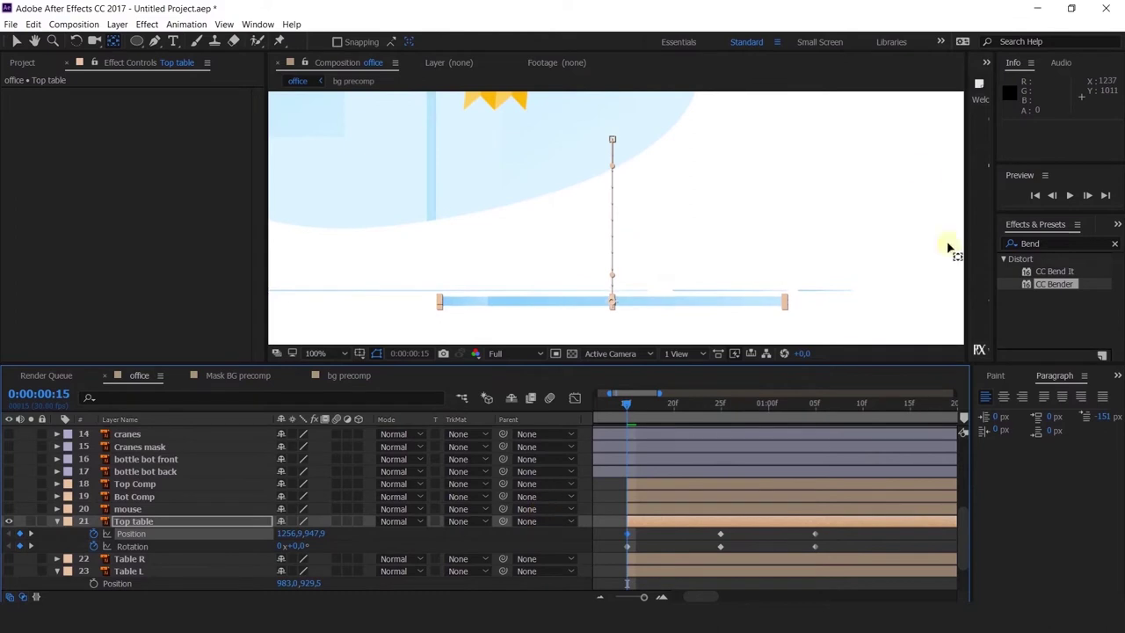
click(31, 533)
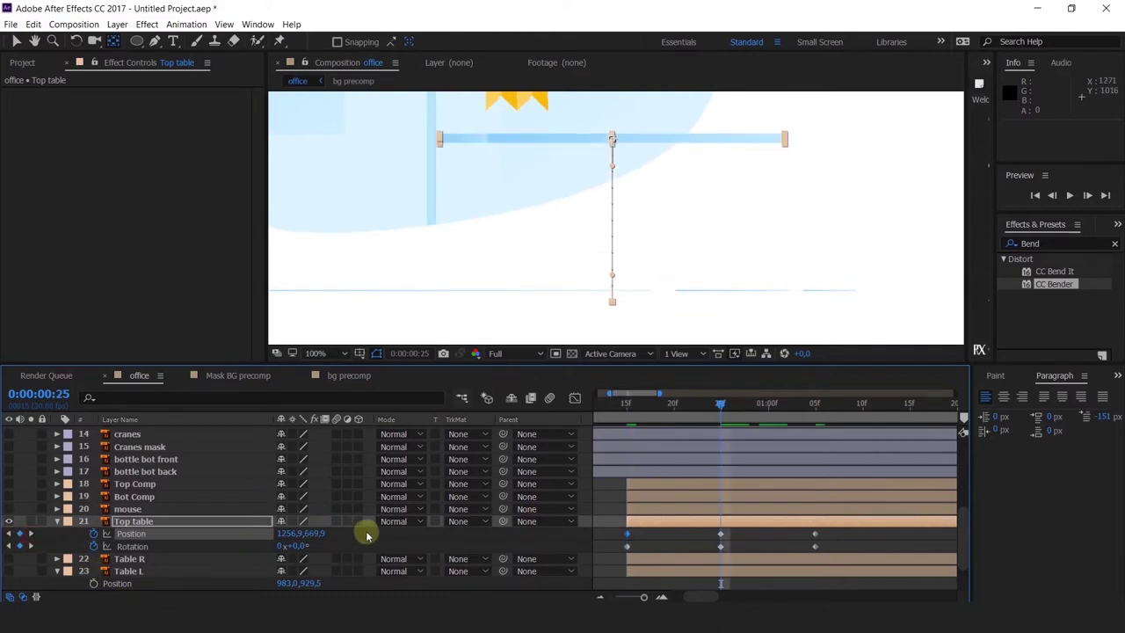
drag(315, 534, 268, 537)
mouse_move(574, 255)
mouse_down()
mouse_move(569, 296)
mouse_move(568, 276)
mouse_up()
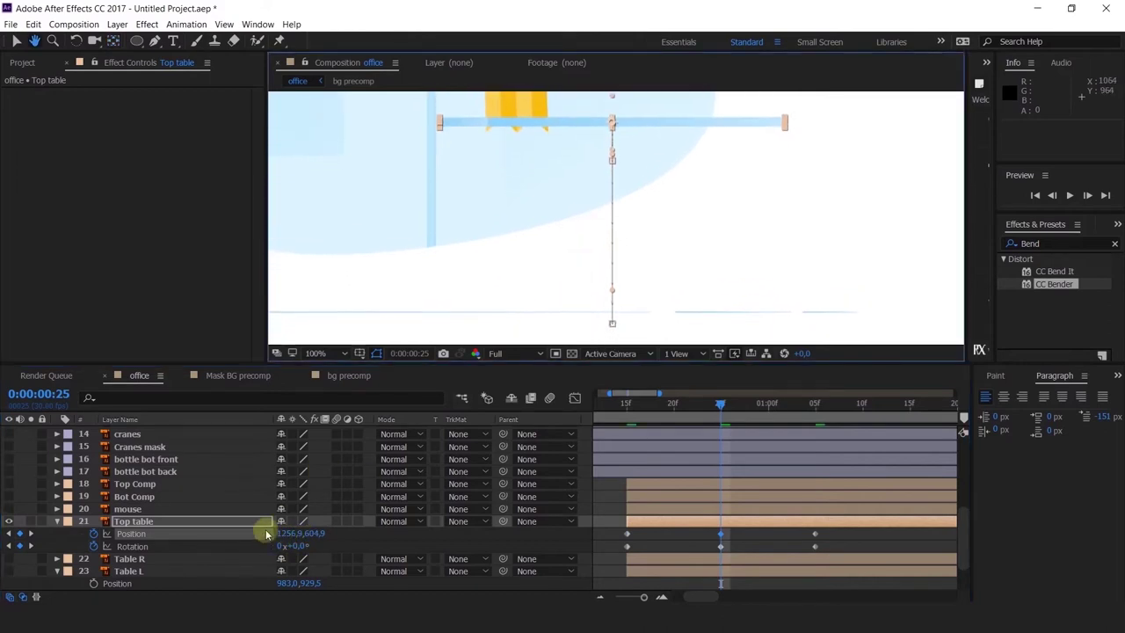
Set the Top table's Rotation to -8° at 0:25, and at 0:15 set Rotation to 2° and Position to 1256.9, 958.9.
drag(296, 546, 289, 541)
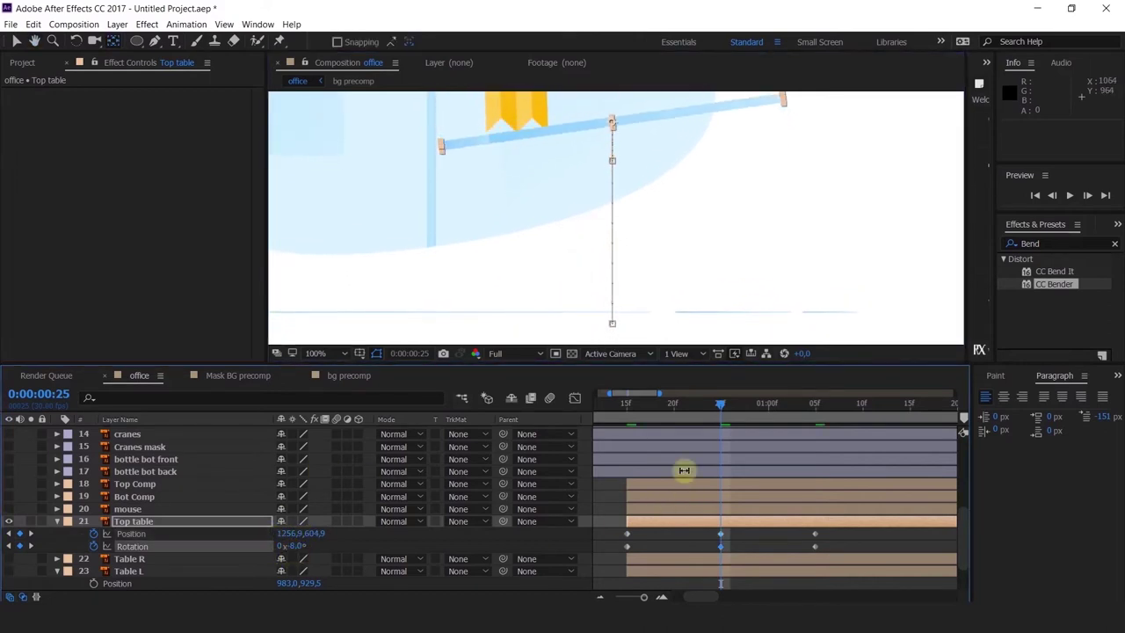
click(628, 405)
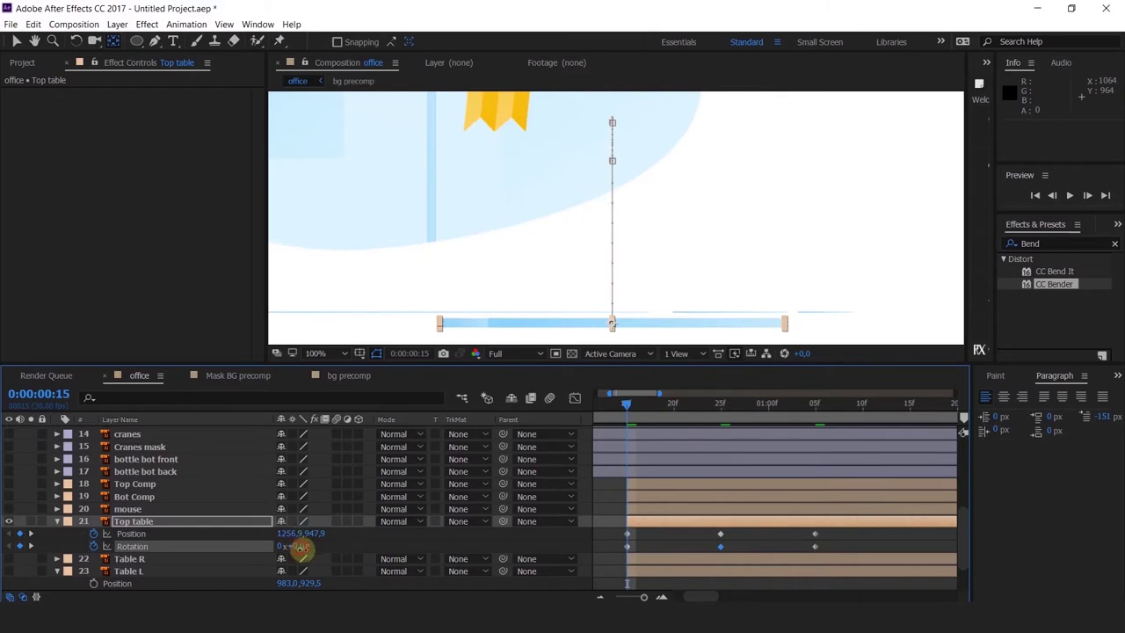
drag(301, 546, 325, 534)
click(322, 534)
Apply Easy Ease to all Top table keyframes, set the Position keyframes' spatial interpolation to Linear, and preview the motion.
drag(835, 535, 708, 564)
key(F9)
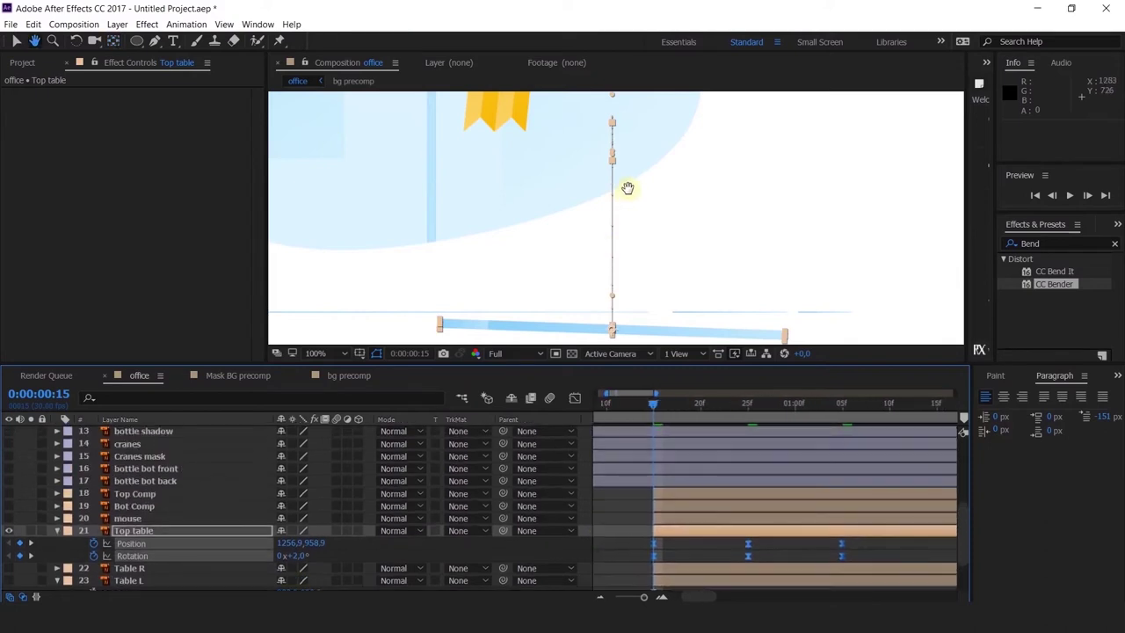
click(615, 566)
click(132, 542)
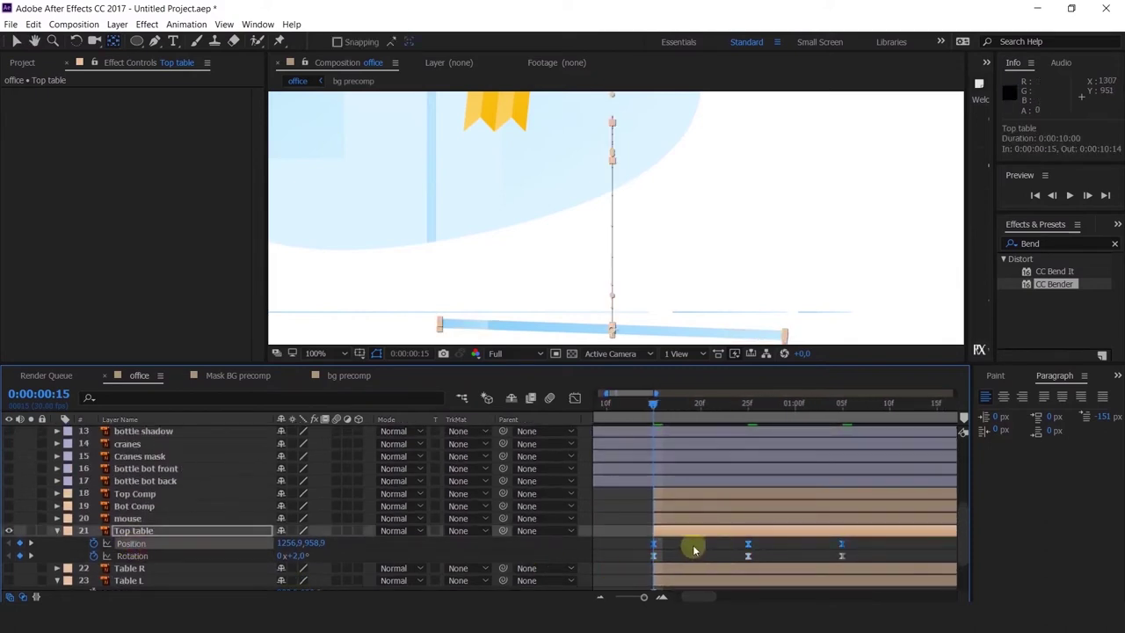
right_click(654, 544)
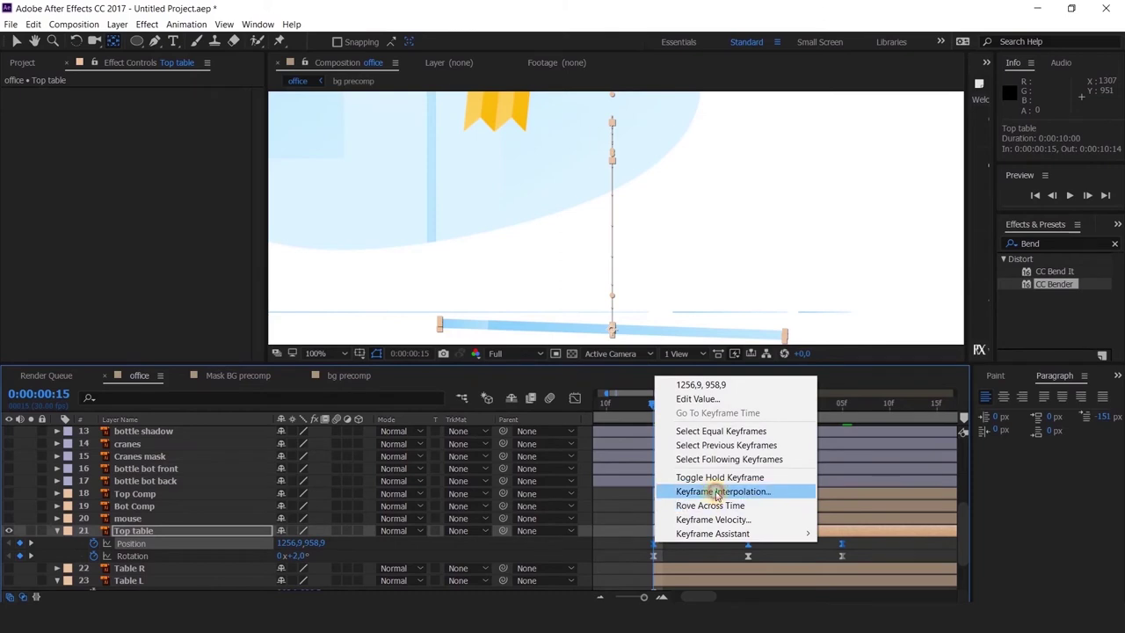
click(714, 491)
click(782, 207)
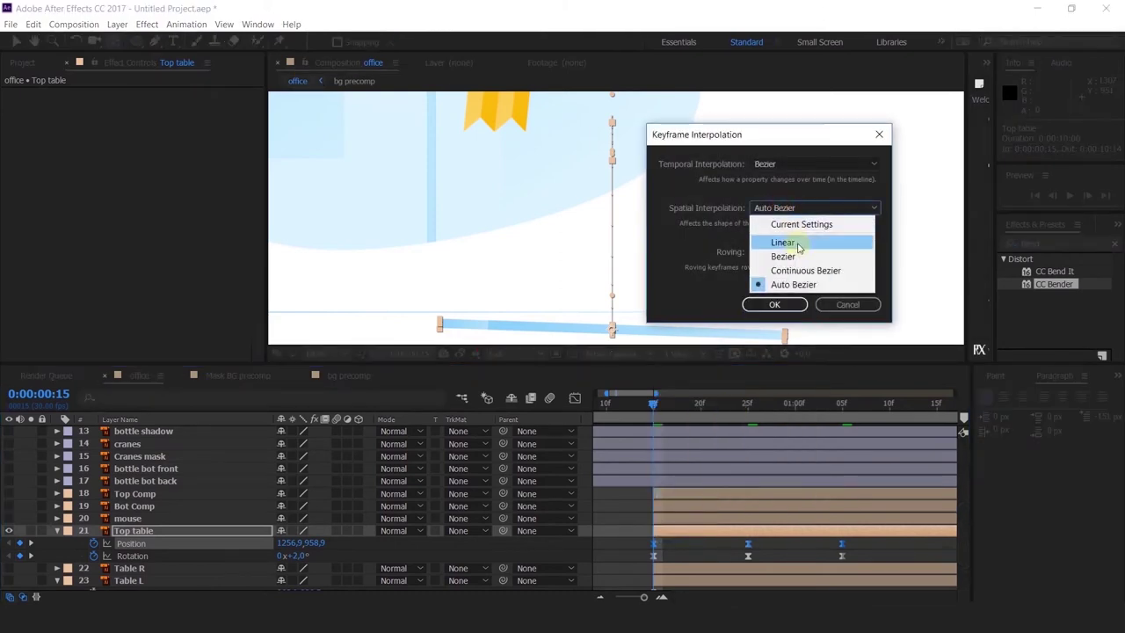
click(772, 241)
click(774, 304)
key(space)
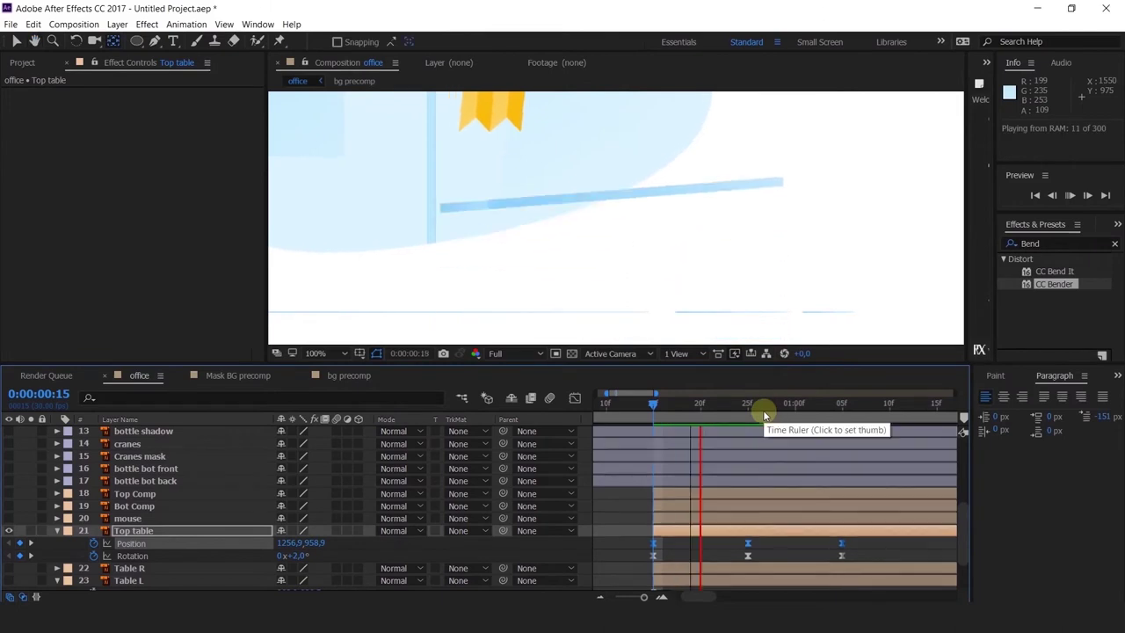
Raise the Top table's overshoot at 0:25 to Position 1256.9, 559.9, changing only that keyframe.
drag(662, 414, 747, 415)
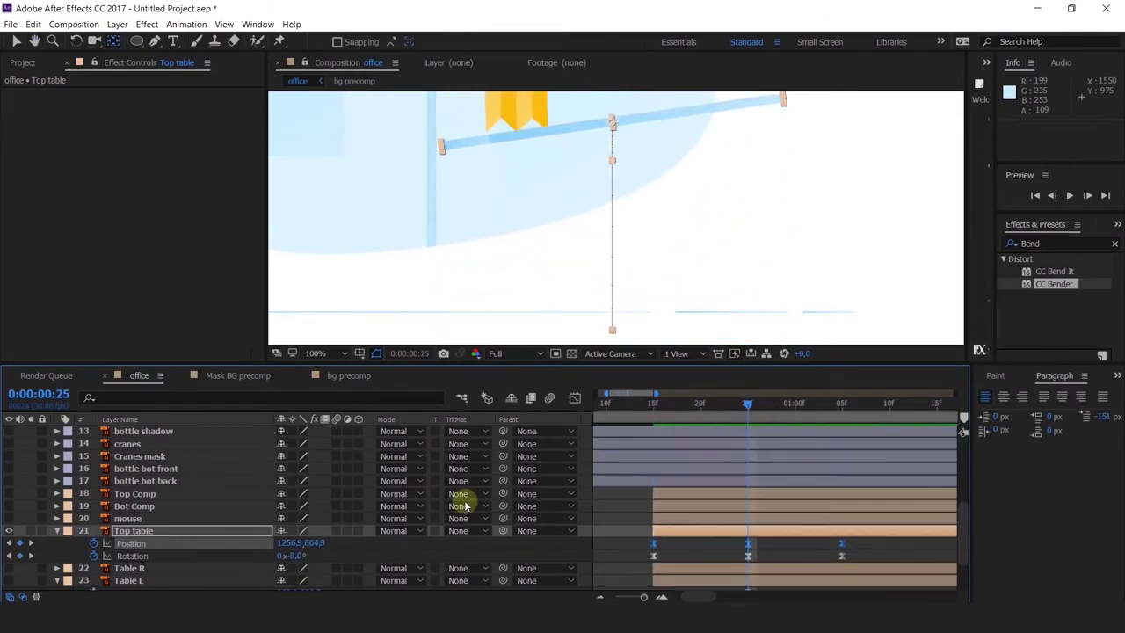
drag(318, 543, 289, 544)
key(ctrl+z)
click(683, 547)
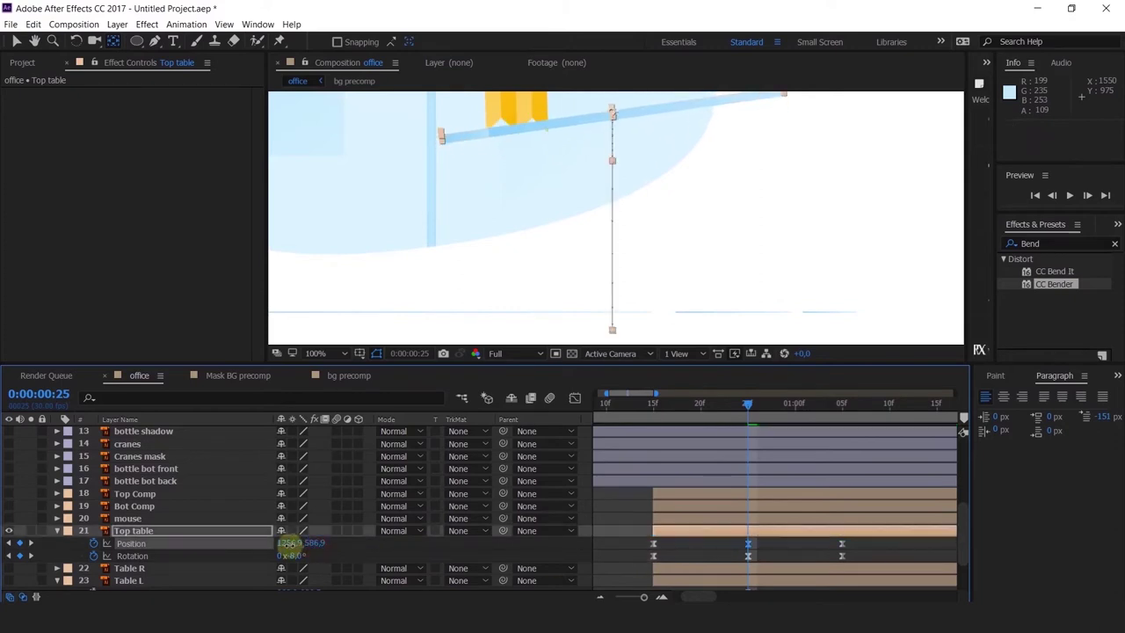
scroll(658, 216, down, 2)
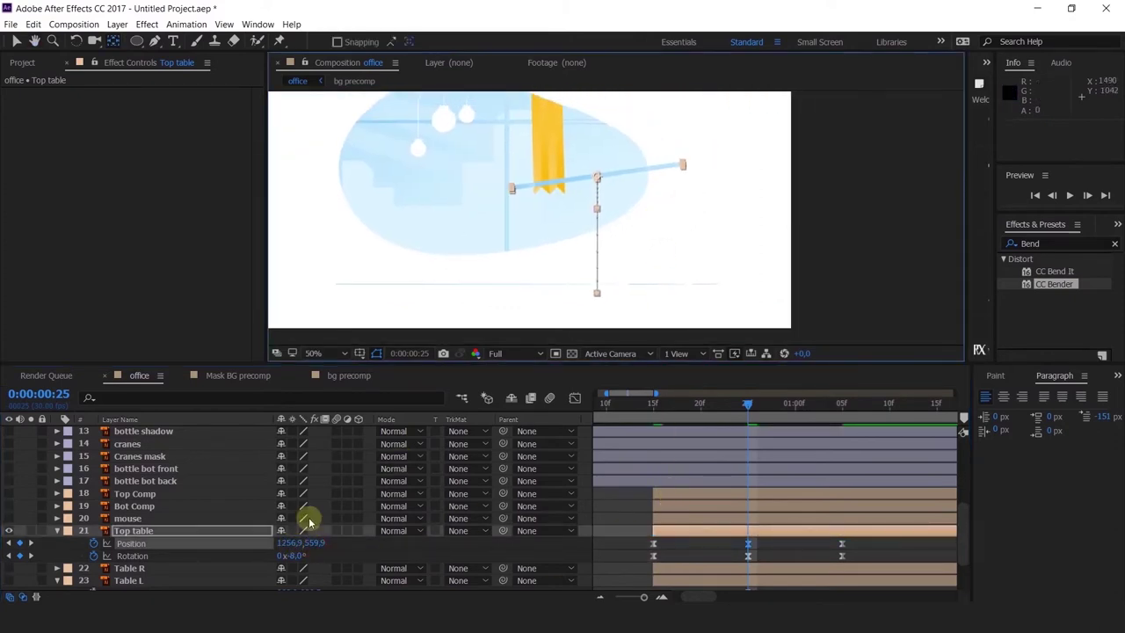
At 1:05, show the Table R and Table L layers and parent both to Top table.
click(841, 405)
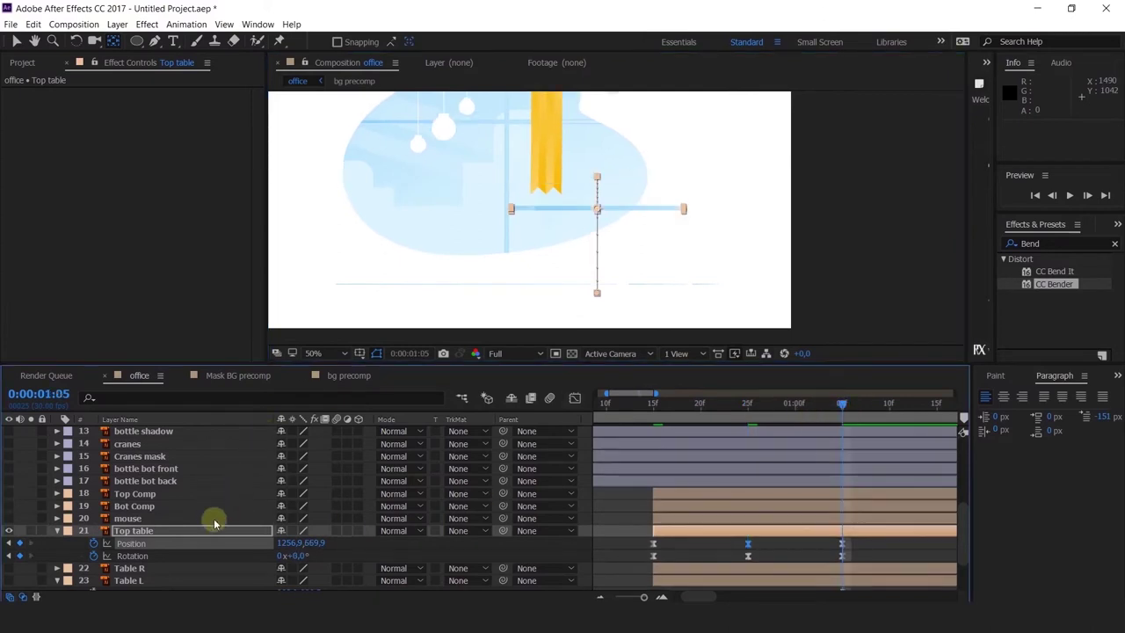
scroll(202, 527, down, 2)
click(185, 530)
shift+click(129, 545)
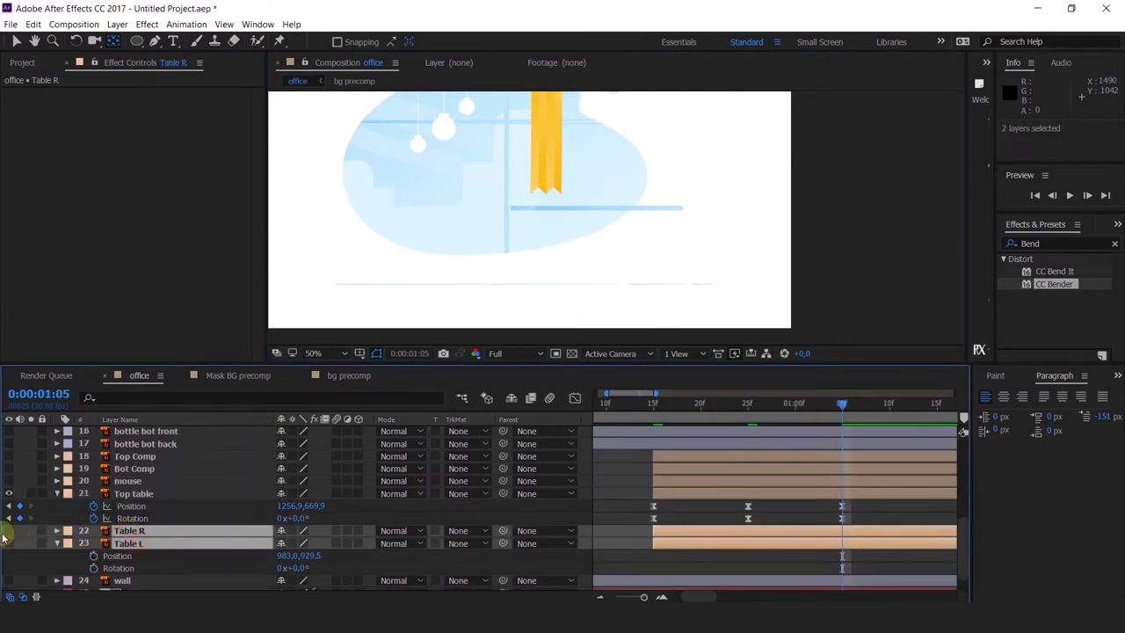
drag(8, 537, 9, 544)
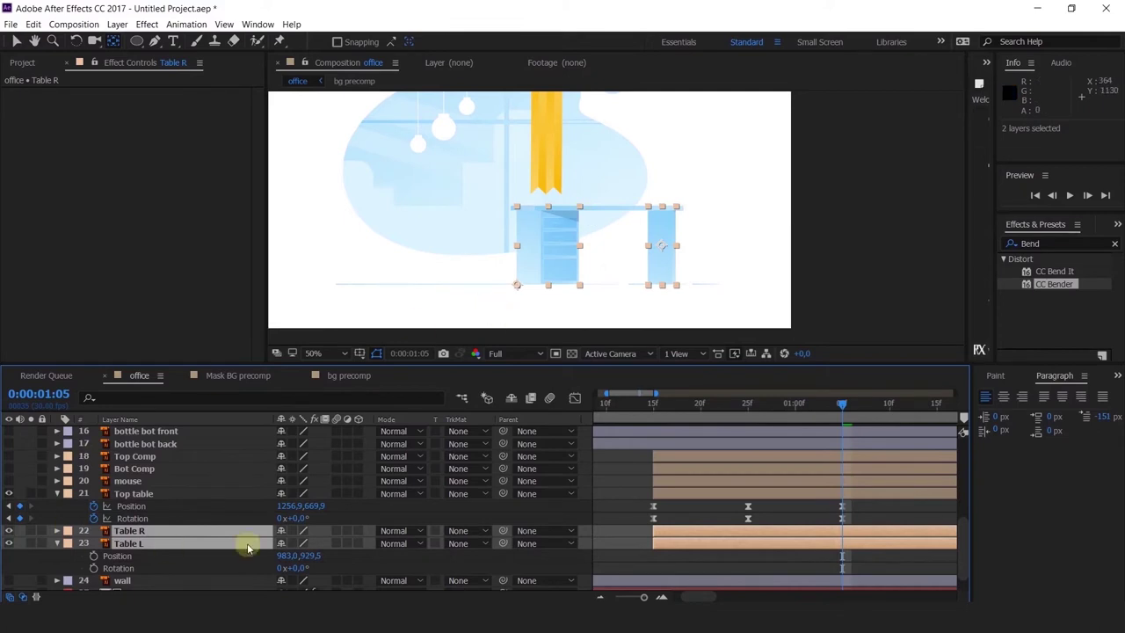
drag(503, 531, 79, 495)
Give the Top table layer the Yellow label, and select Table R at 0:25.
click(69, 497)
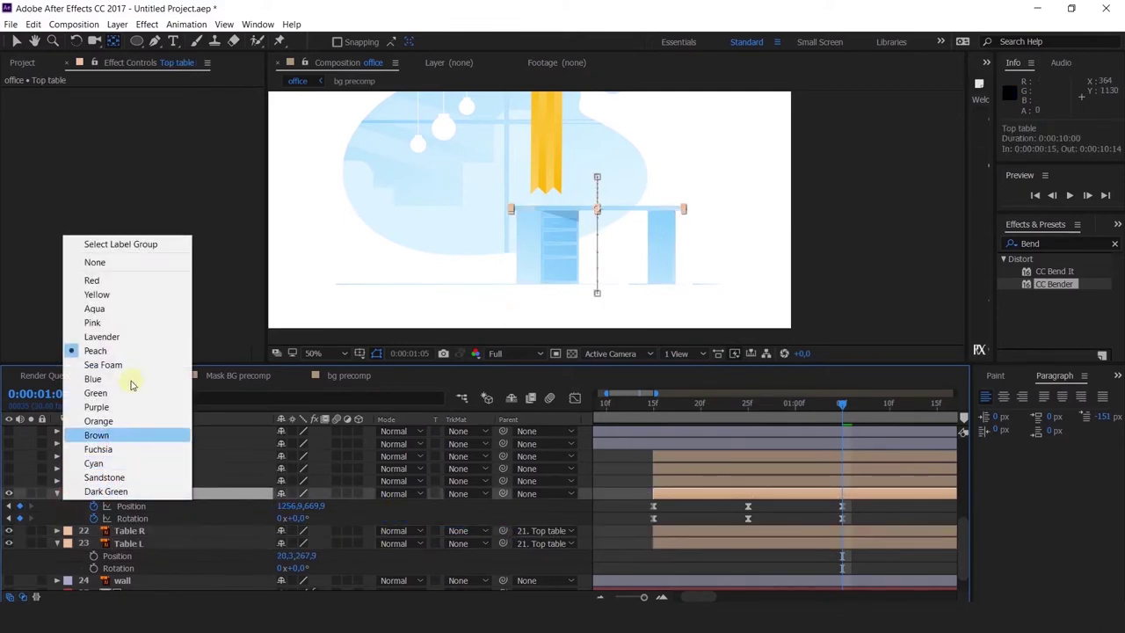
click(98, 296)
drag(656, 398, 745, 475)
click(740, 531)
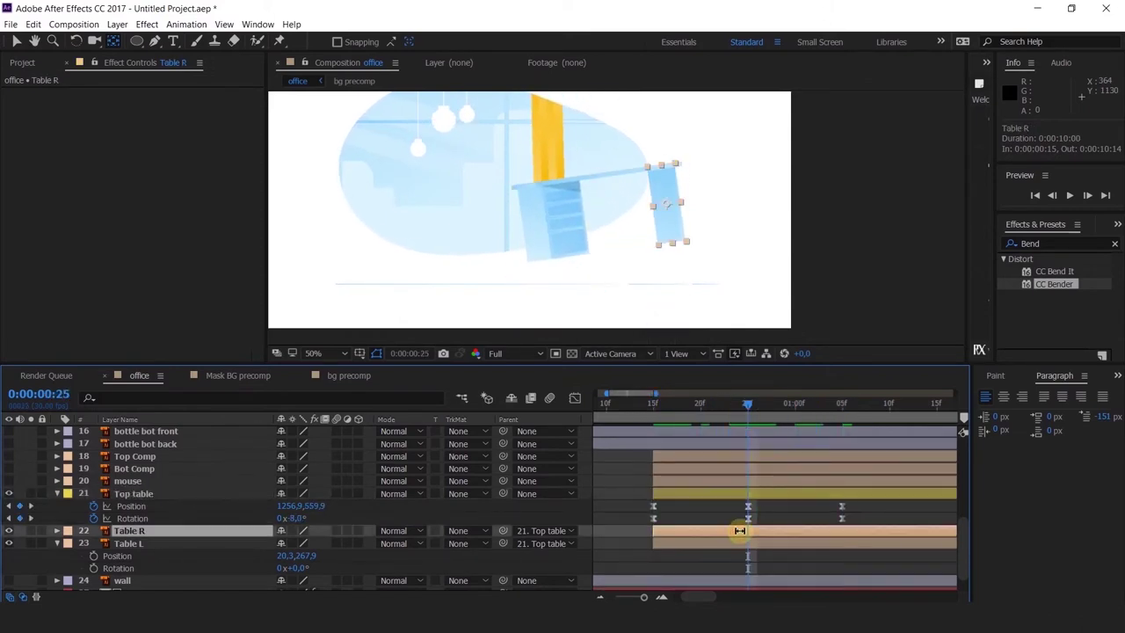
key(ctrl+shift+c)
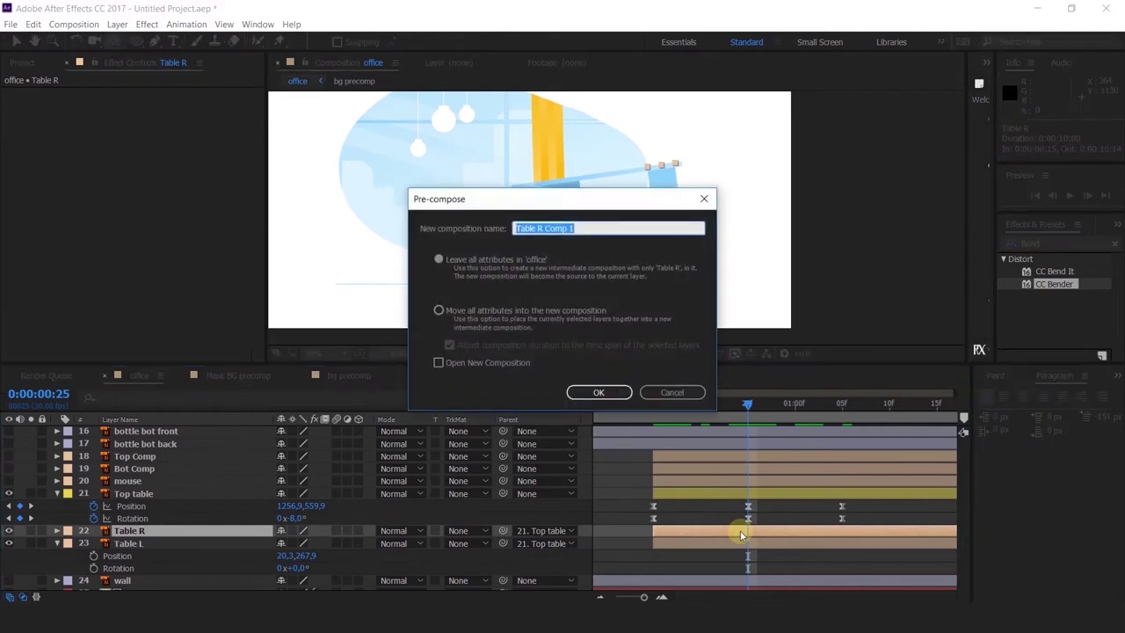
click(598, 392)
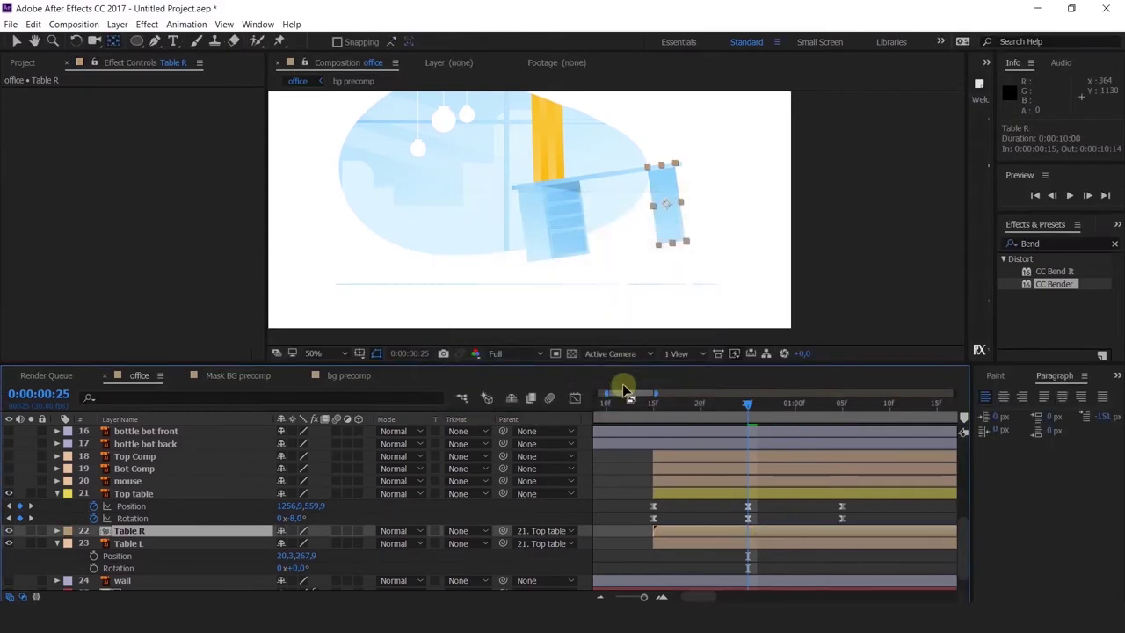
key(ctrl+z)
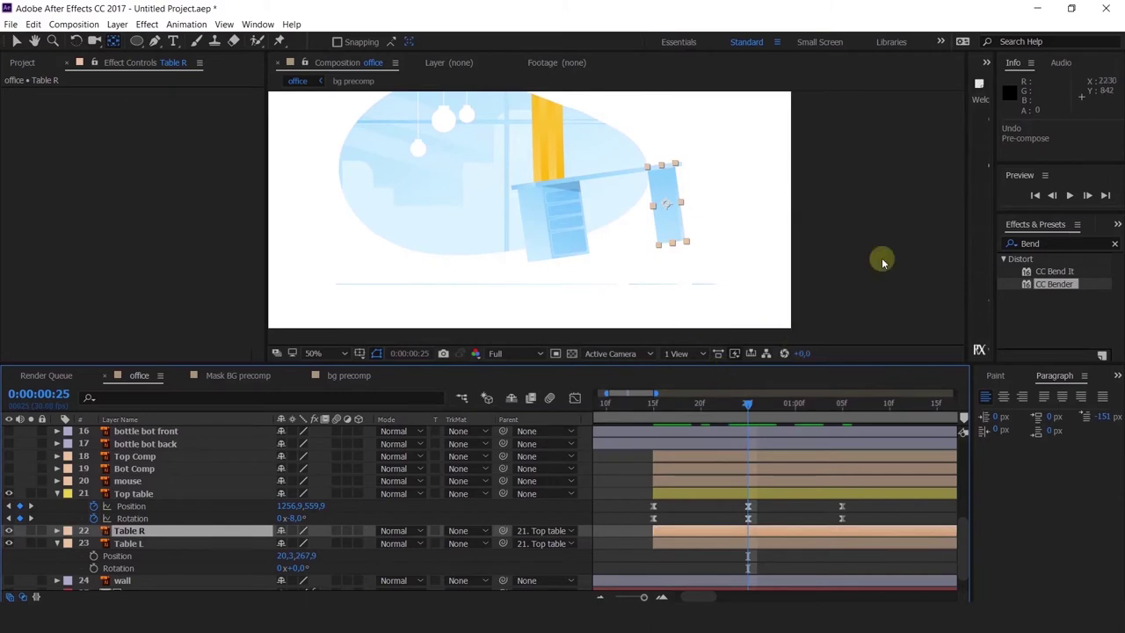
Pre-compose Table R and Table L separately as Table R Comp 1 and Table L Comp 1, leaving all attributes in office.
key(ctrl+shift+c)
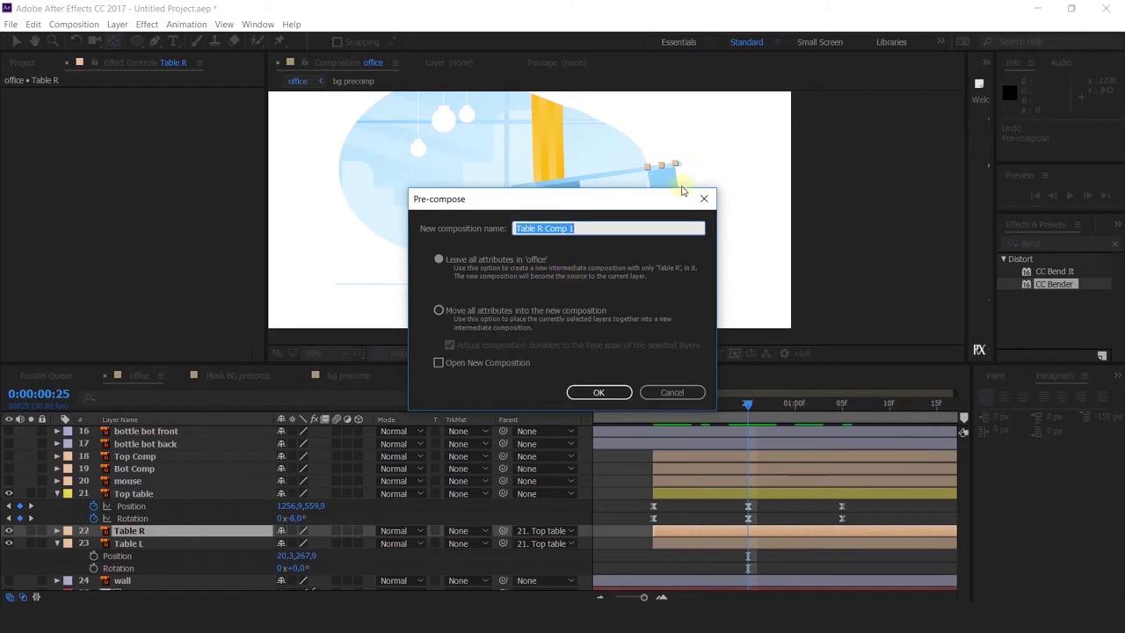
drag(616, 197, 364, 162)
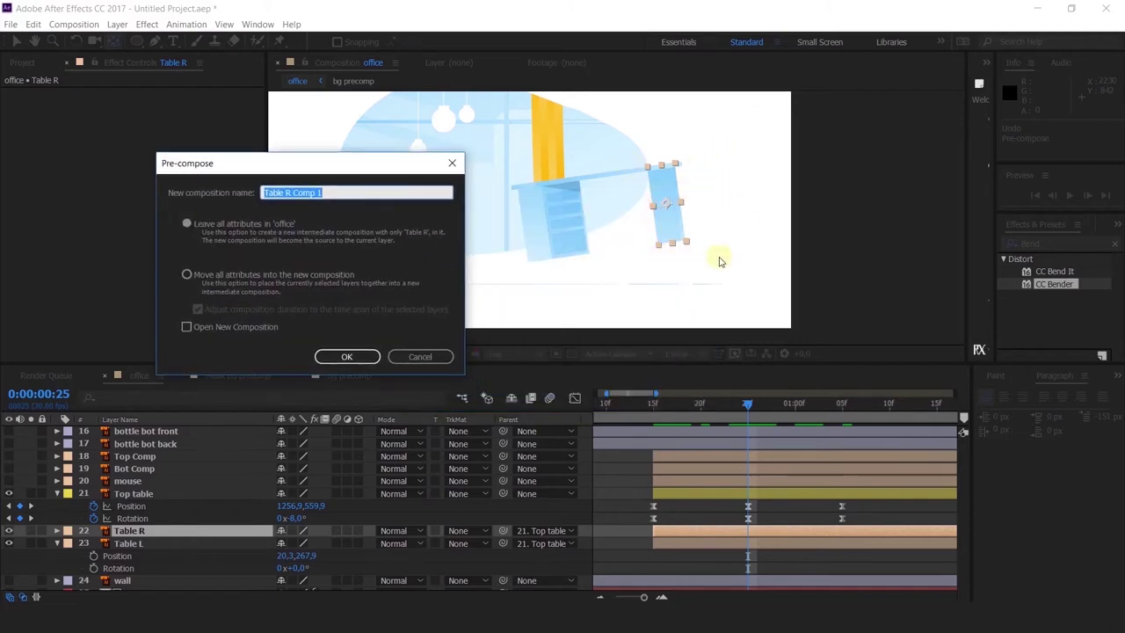
click(376, 356)
click(677, 539)
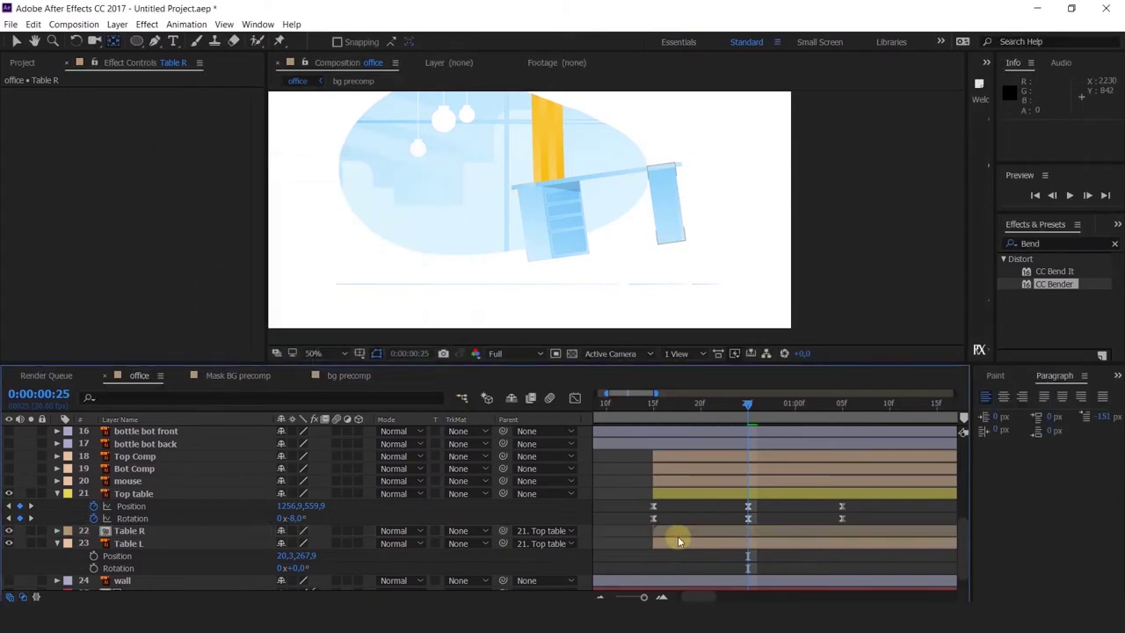
click(130, 544)
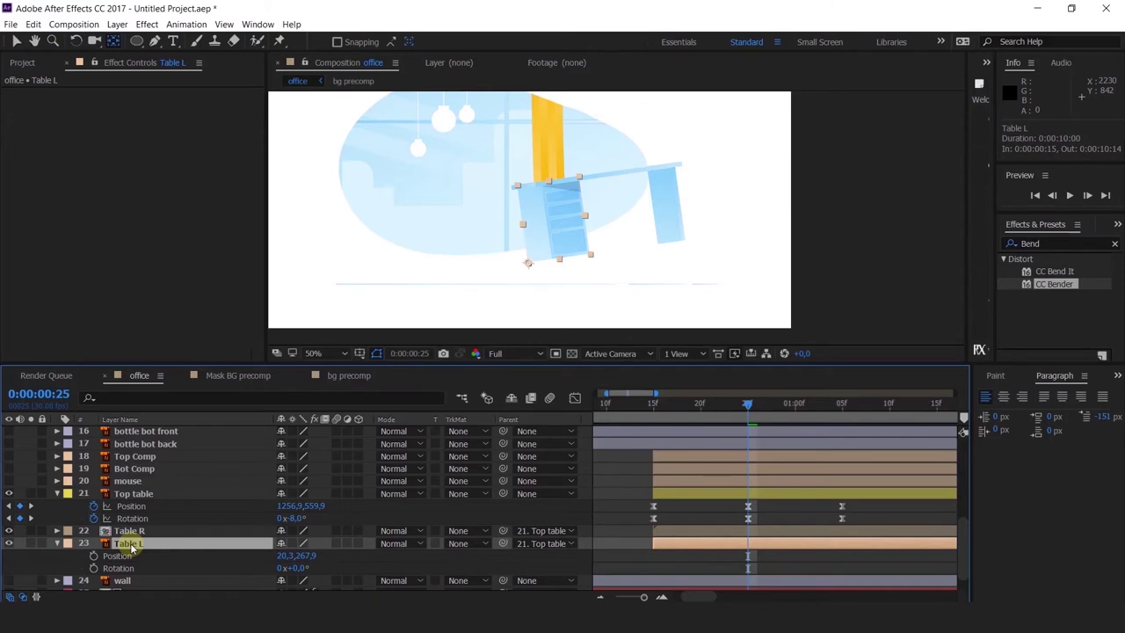
key(ctrl+shift+c)
click(346, 355)
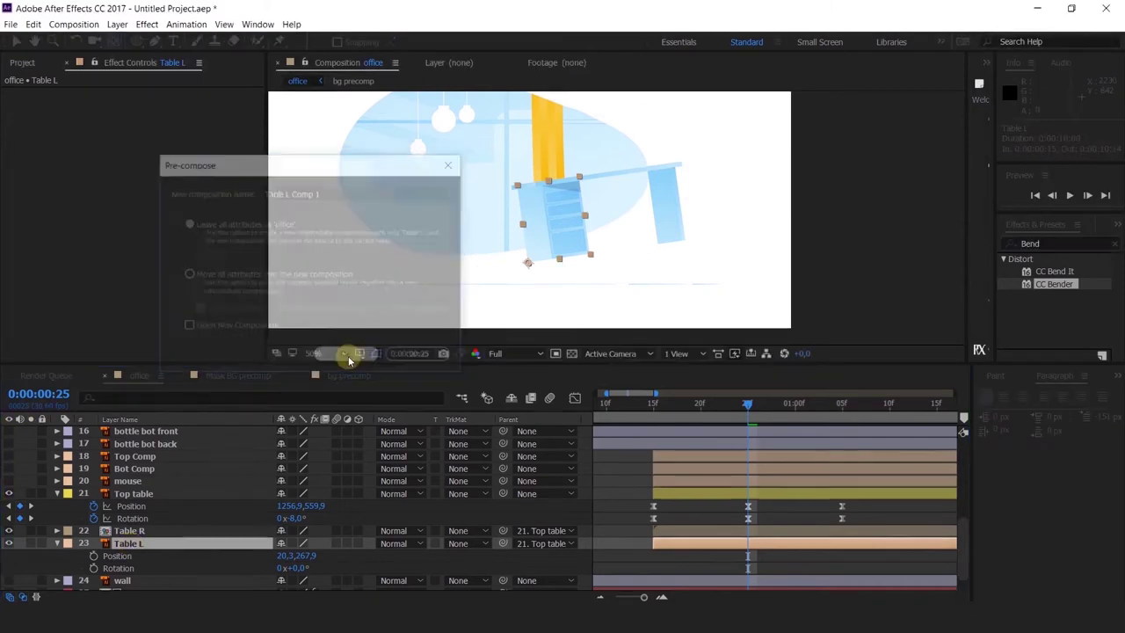
Trim the start of the Table R and Table L layers to 0:25.
shift+click(735, 530)
key(alt+bracketleft)
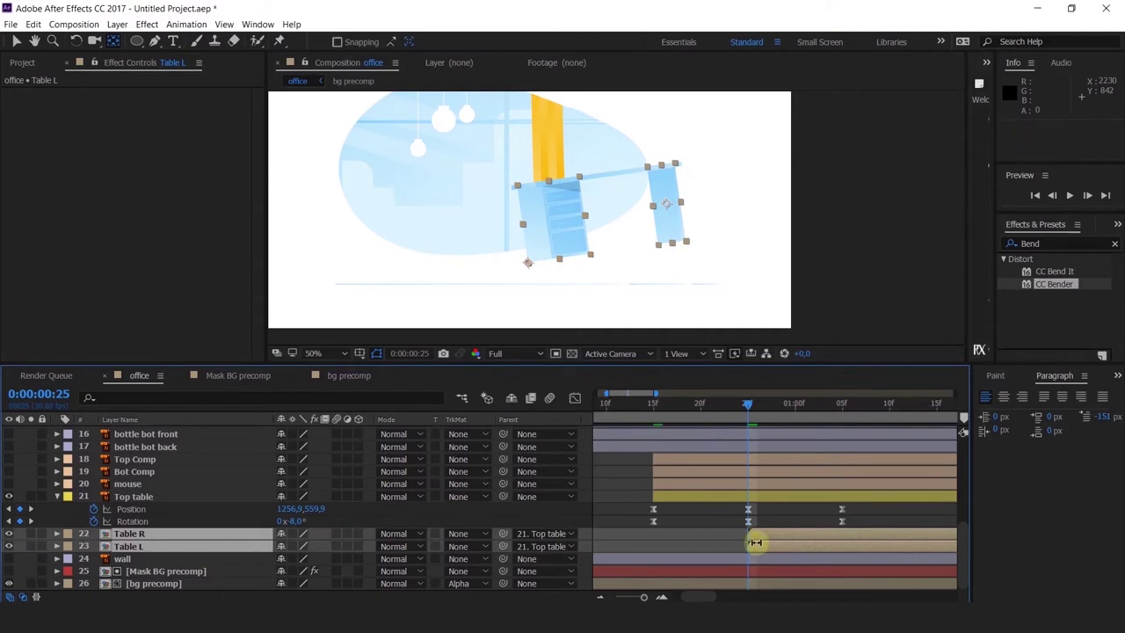
click(747, 533)
Open Table L Comp 1 and start Position keyframing on its drawer unit layer at 0:00.
click(753, 542)
double_click(753, 542)
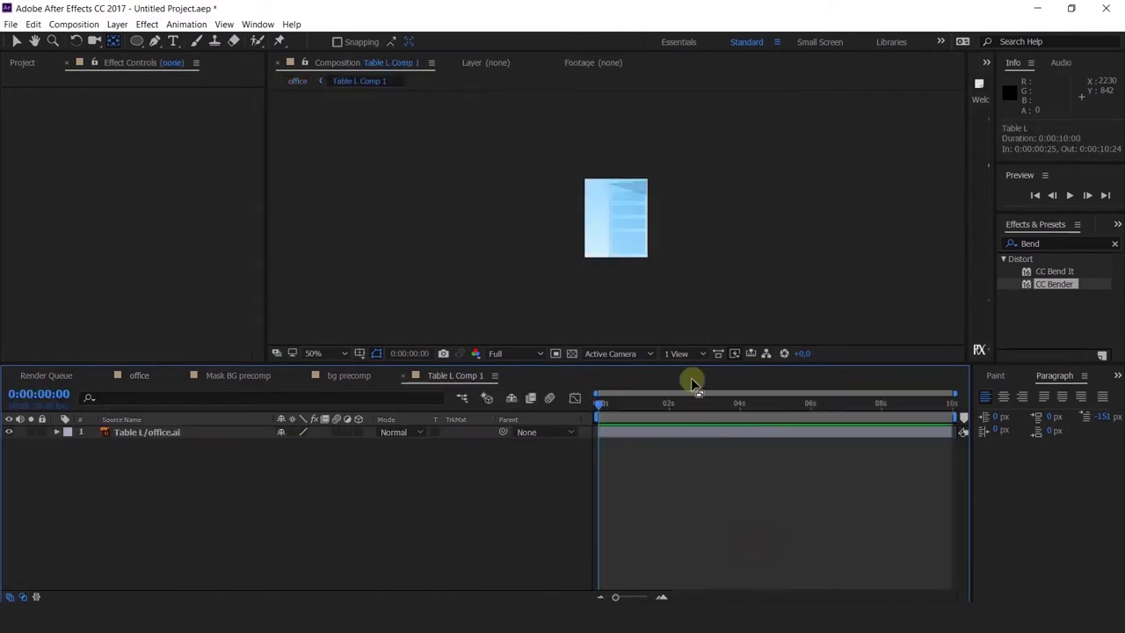
scroll(610, 208, up, 2)
scroll(613, 215, down, 1)
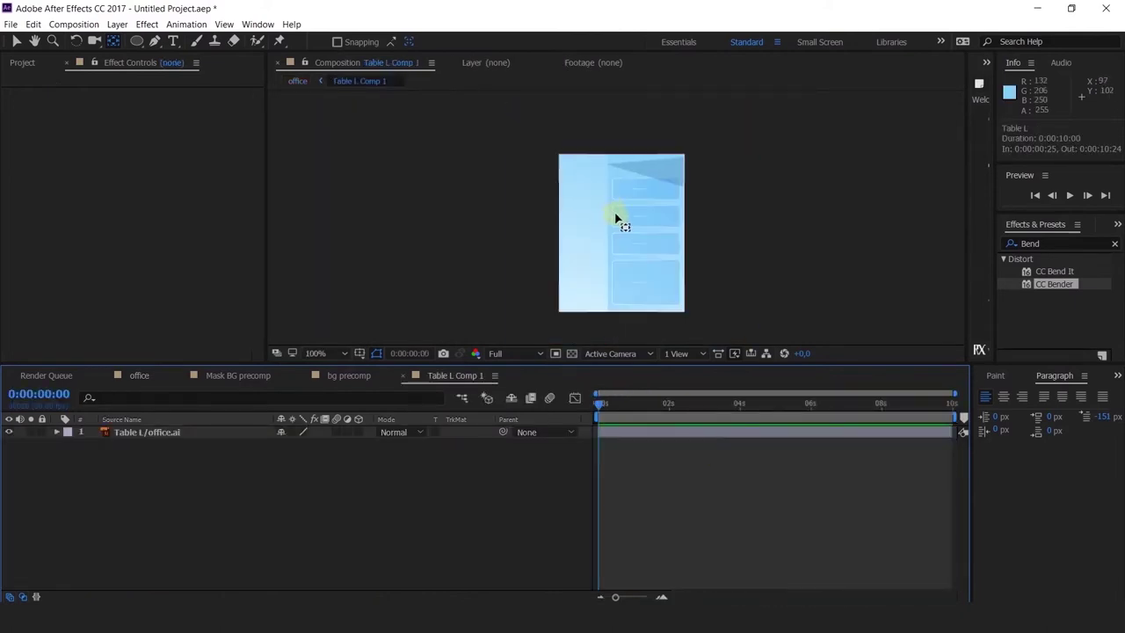
click(631, 257)
key(p)
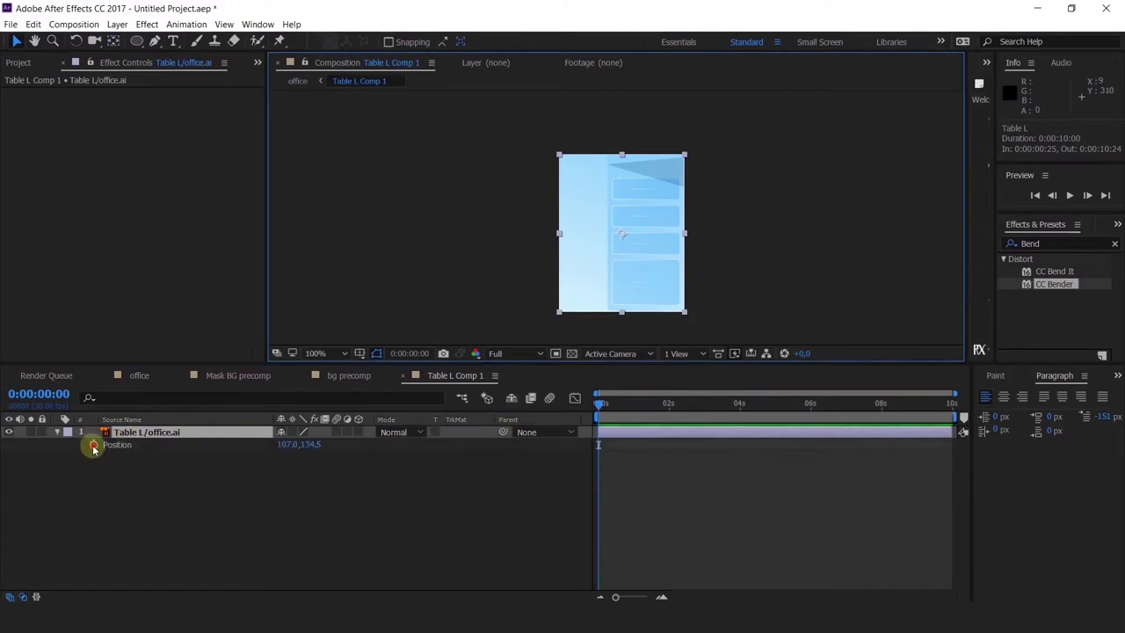
click(94, 445)
Keyframe the drawer unit's Position at 107, -140.5 at 0:00 and 107, 134.5 at 0:10, easing into the last keyframe.
key(equal)
key(equal)
click(645, 409)
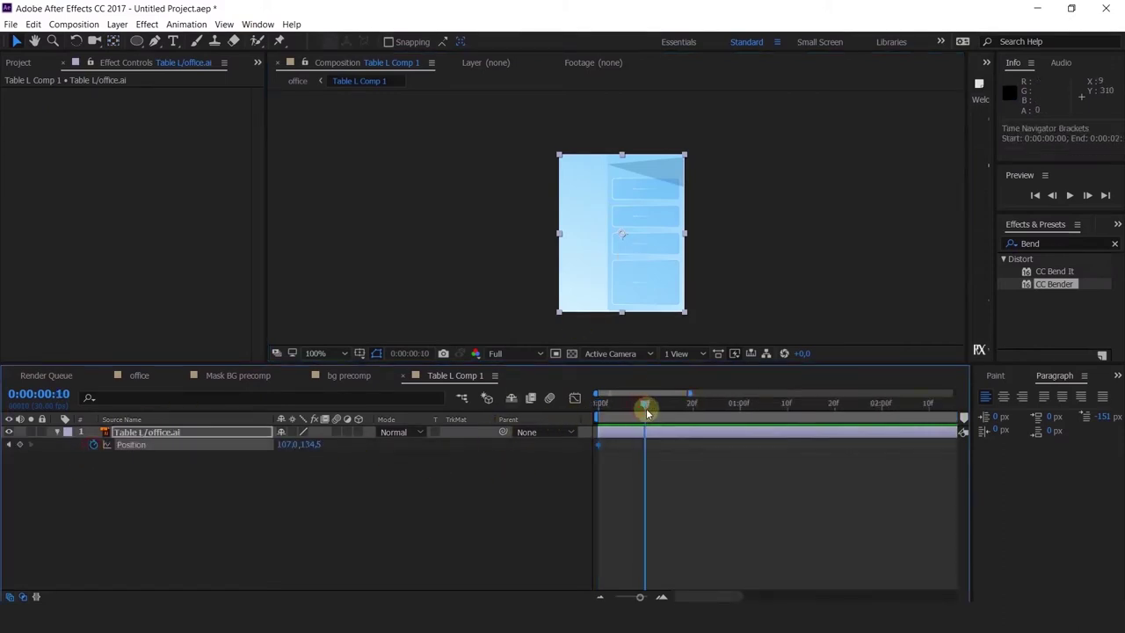
click(10, 445)
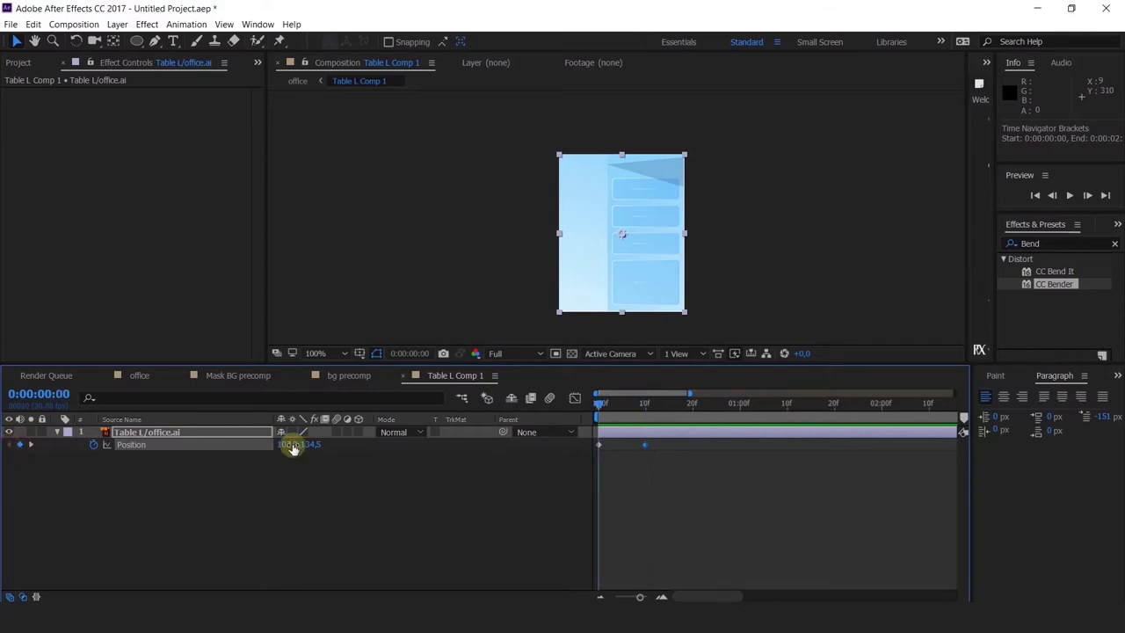
drag(230, 441, 123, 432)
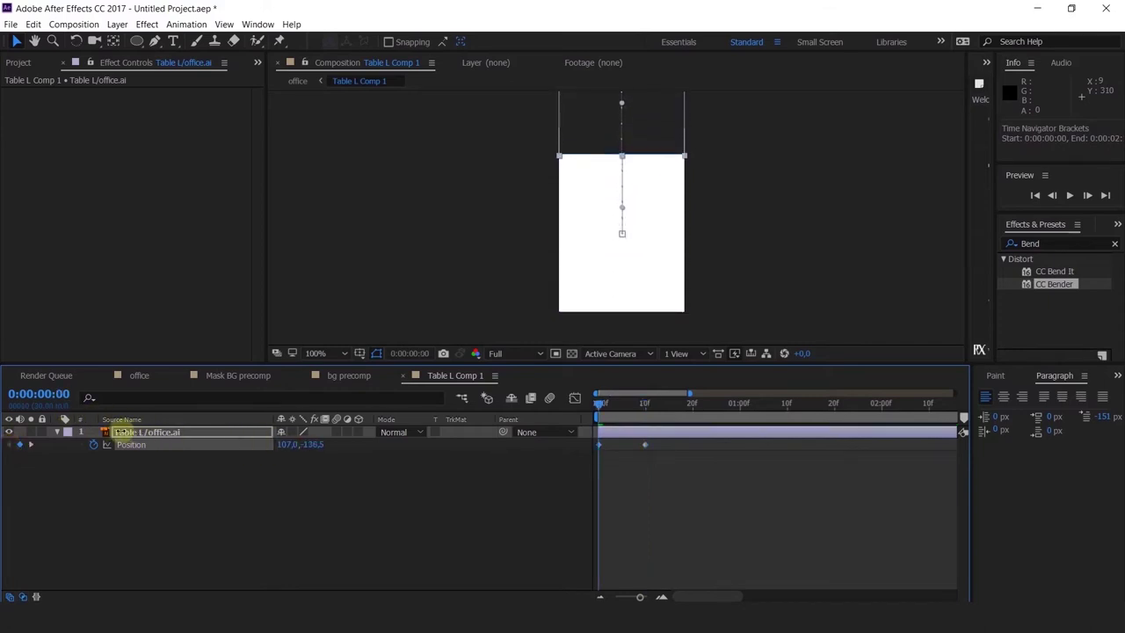
drag(653, 462, 628, 431)
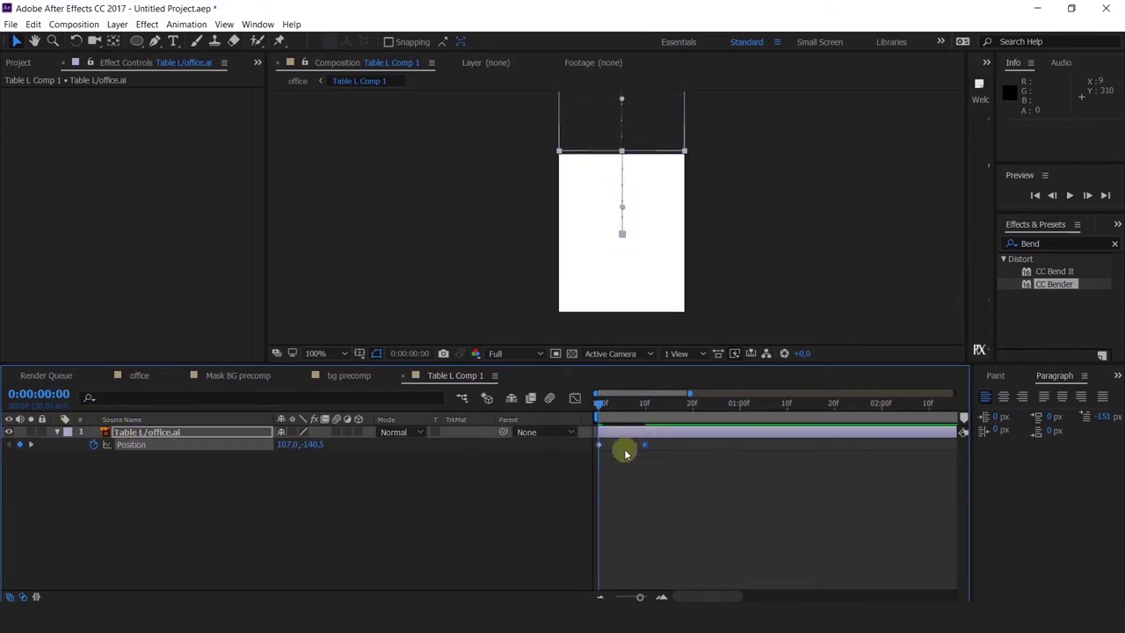
click(575, 399)
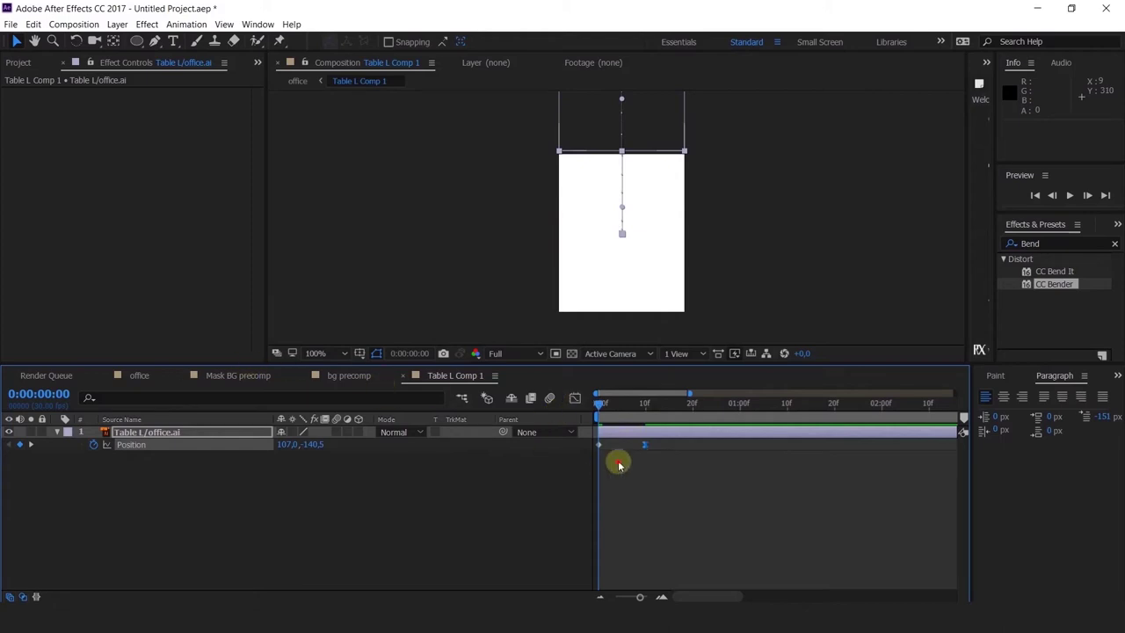
Open Table R Comp 1 from the office composition and start Position keyframing on its leg layer at 0:00.
click(352, 376)
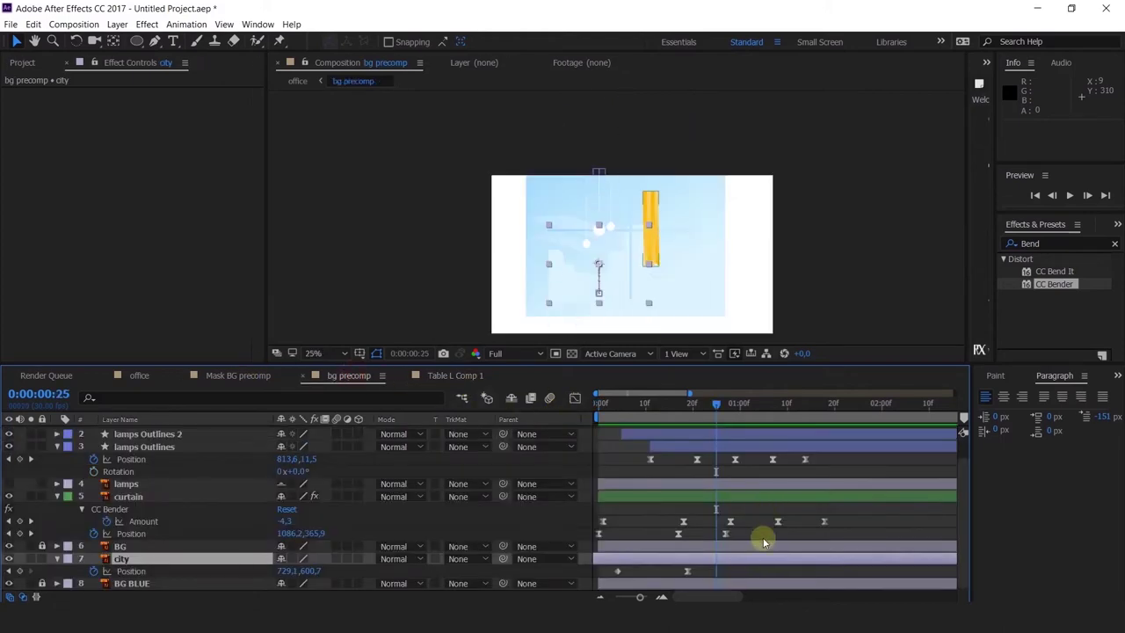
click(233, 375)
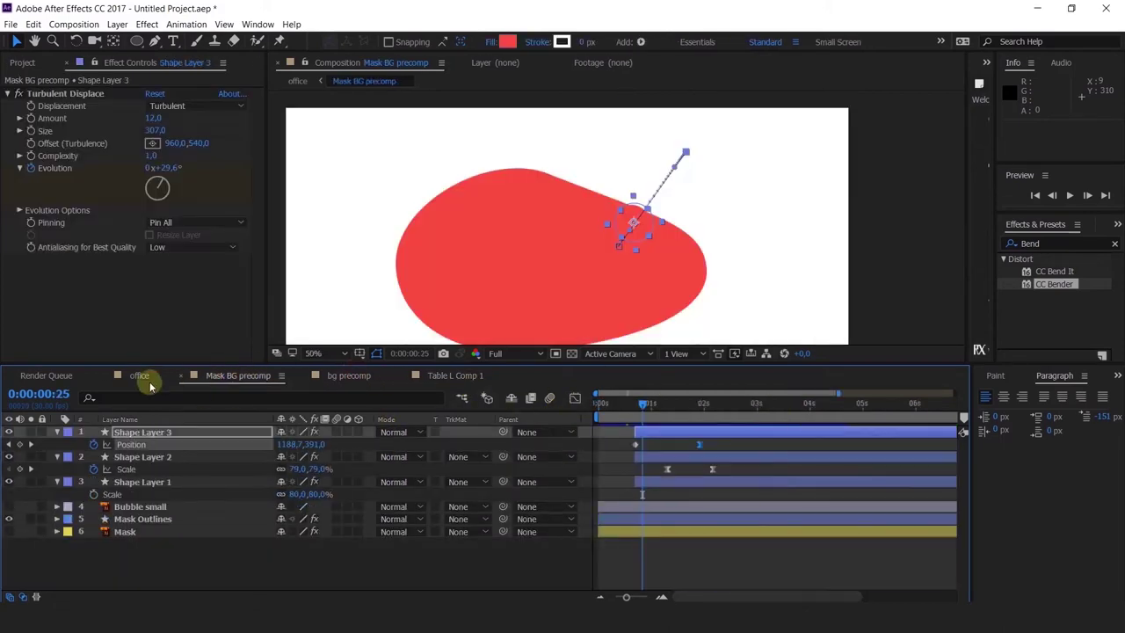
click(138, 376)
click(757, 535)
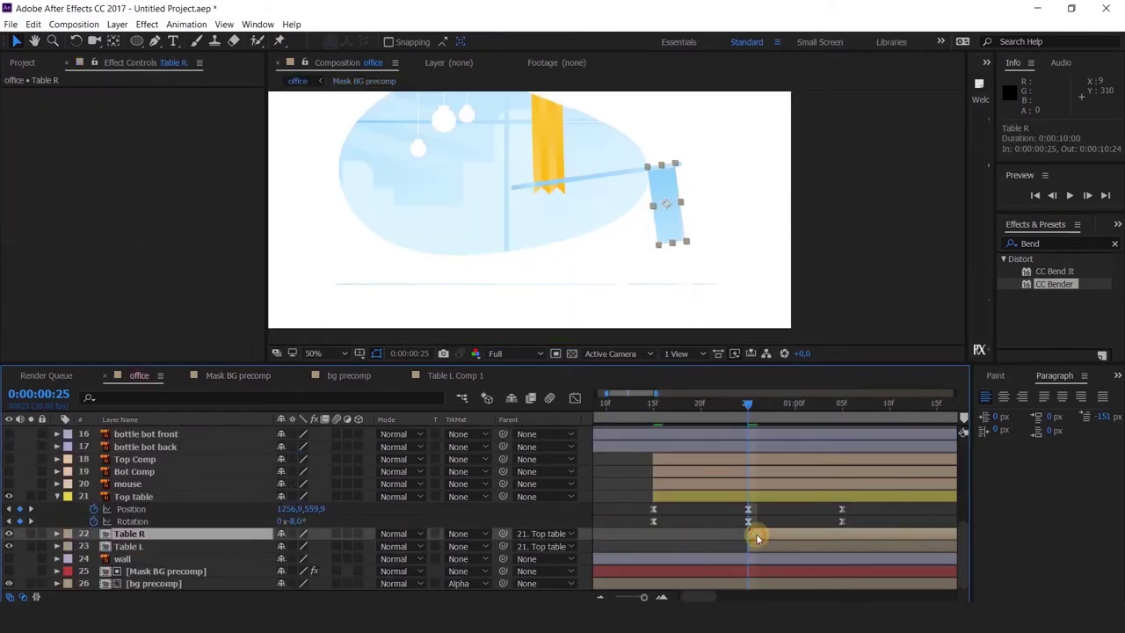
key(ctrl+shift+c)
key(Return)
click(191, 431)
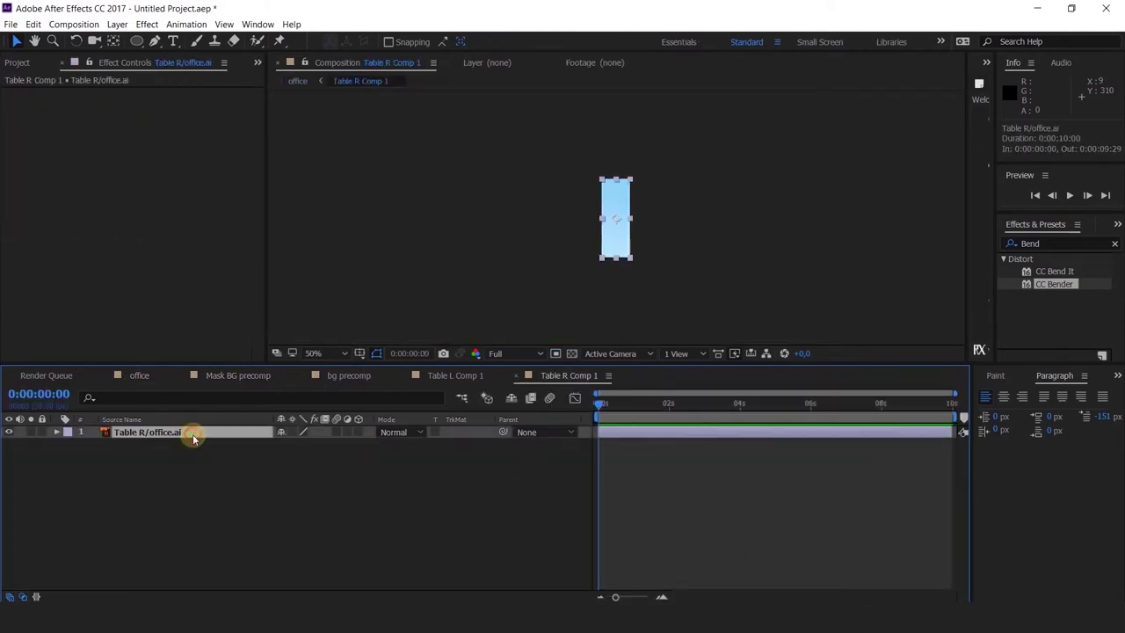
key(p)
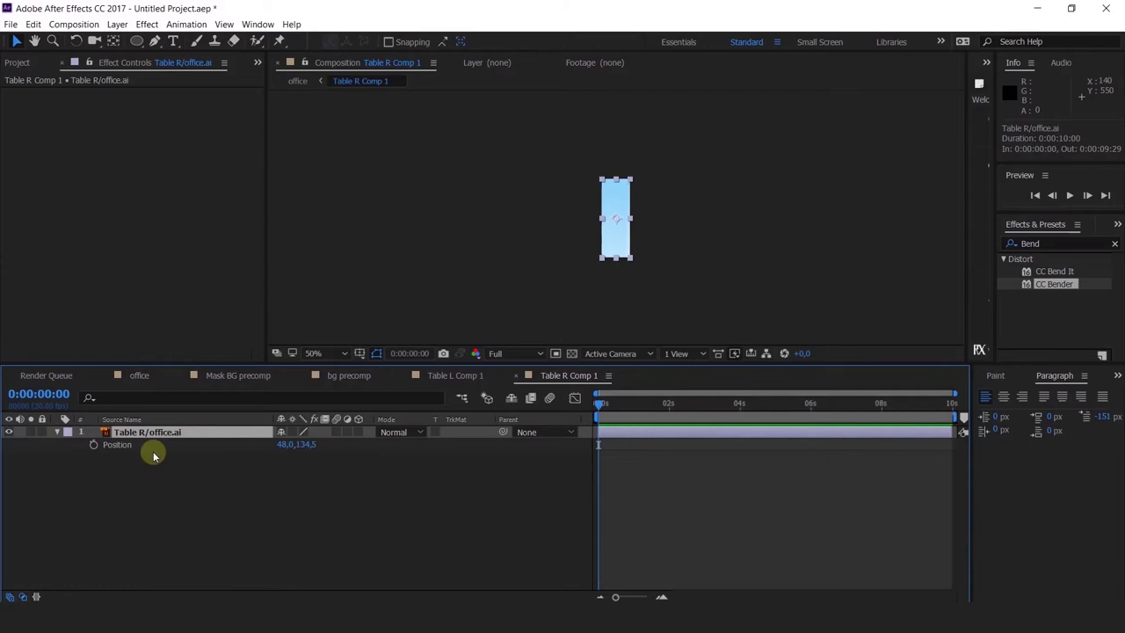
click(94, 445)
Keyframe the right leg's Position from above the frame at 0:00 to 48, 134.5 at 0:10, and ease the leg keyframes.
key(equal)
key(equal)
click(650, 408)
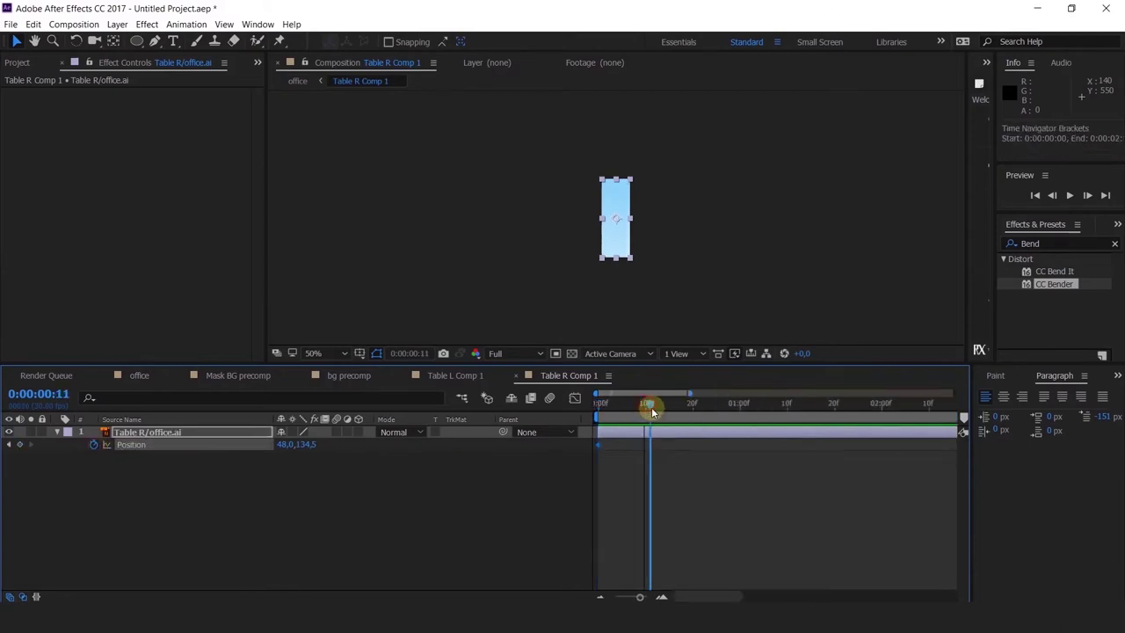
drag(649, 411, 645, 407)
click(20, 445)
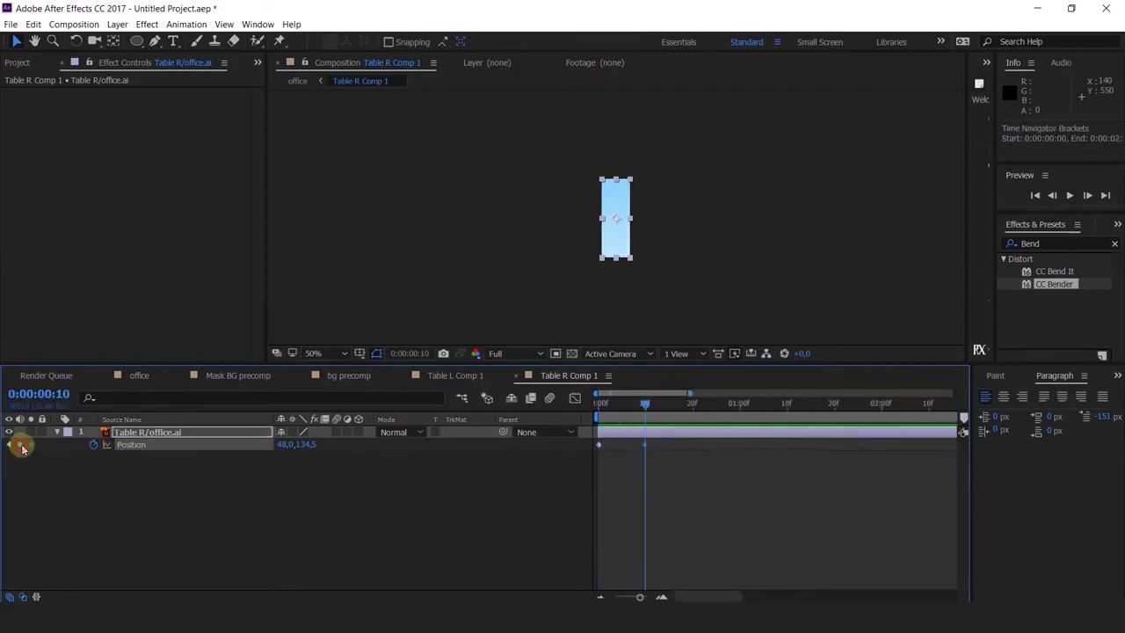
click(10, 445)
drag(307, 453, 89, 462)
drag(662, 463, 536, 431)
click(454, 376)
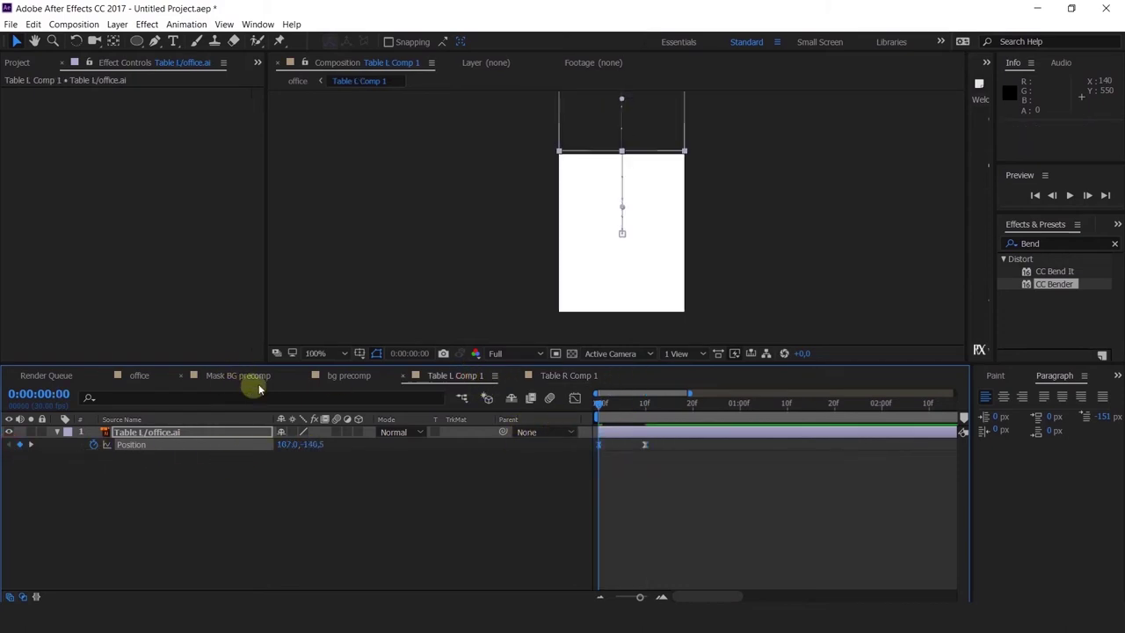
Return to the office composition and set its work area to start at 0:14.
click(163, 375)
click(677, 406)
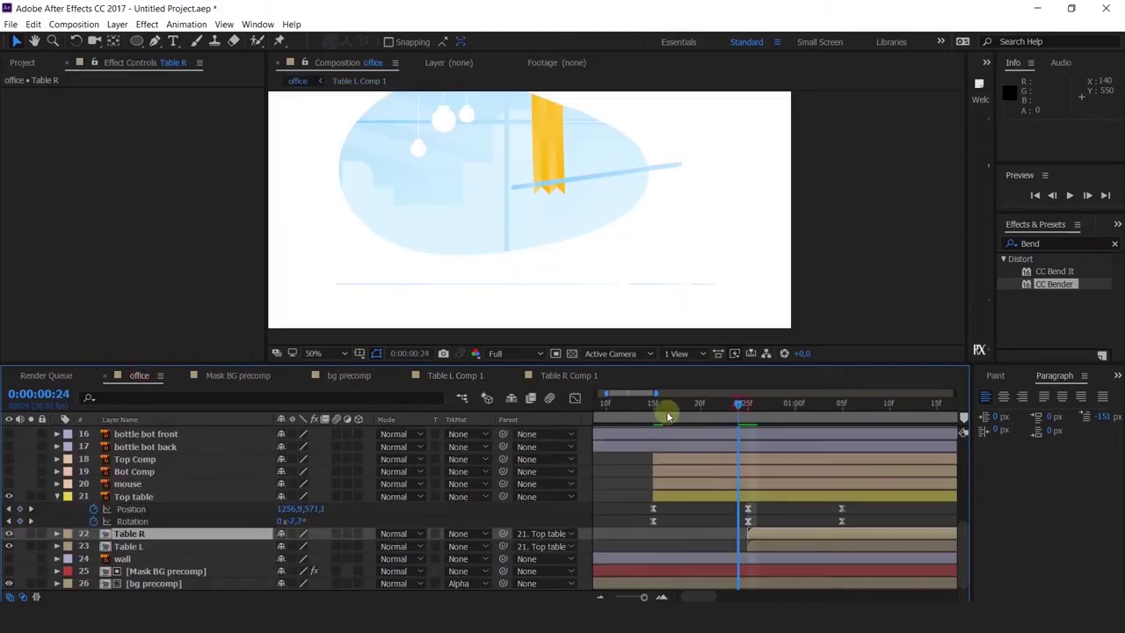
drag(707, 422, 644, 471)
key(b)
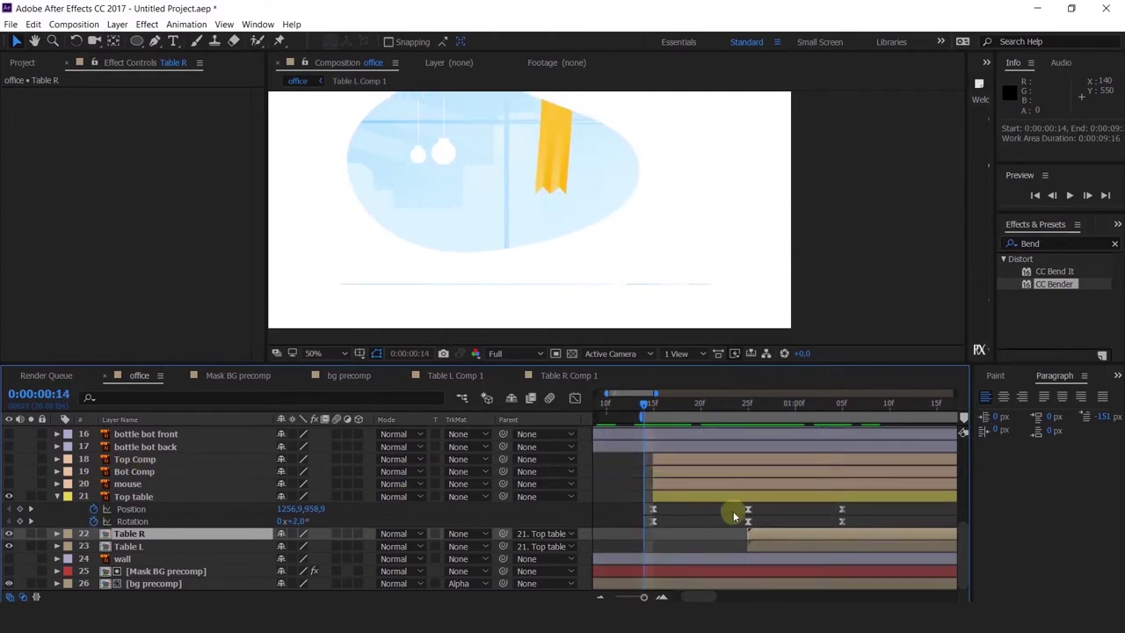
Solo the Top table, Table R and Table L layers and preview the desk animation.
shift+click(773, 550)
shift+click(716, 462)
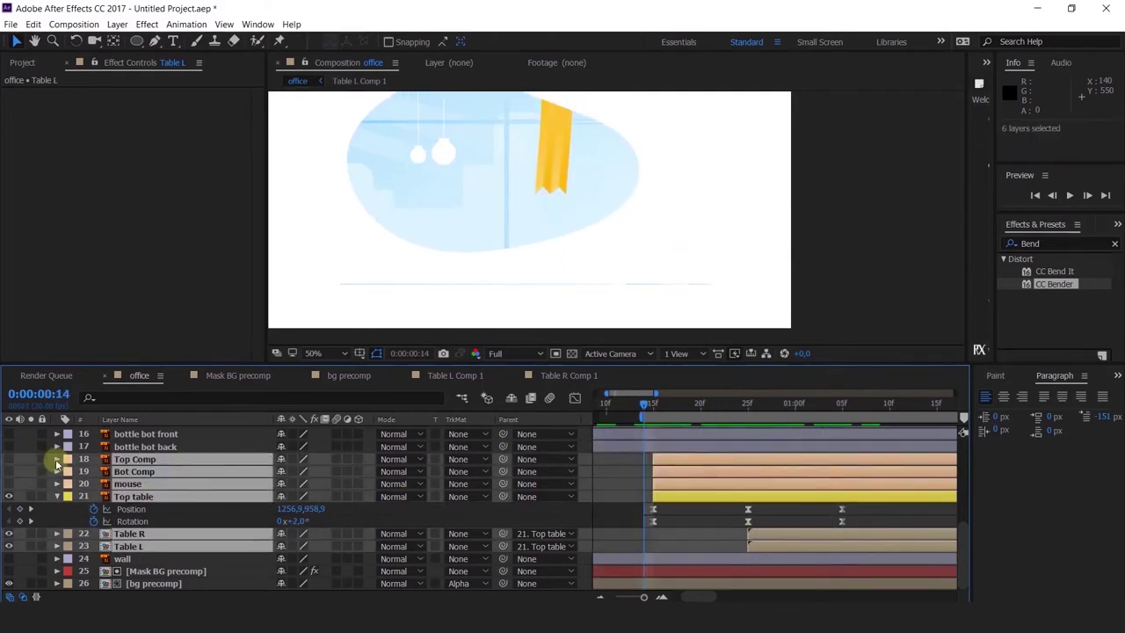
drag(30, 496, 31, 545)
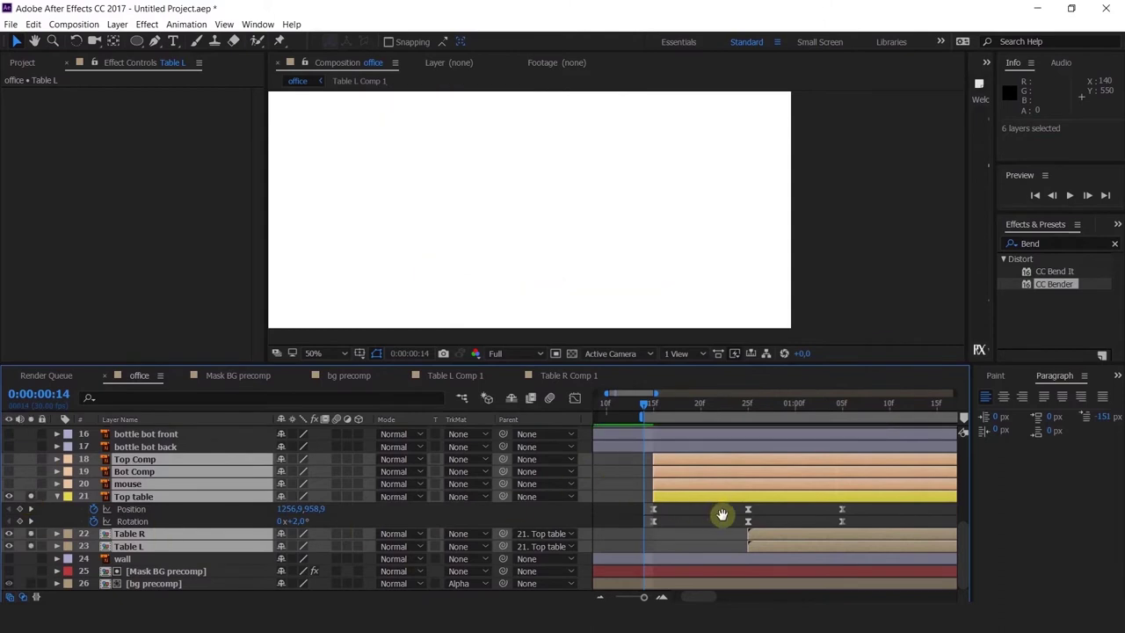
key(space)
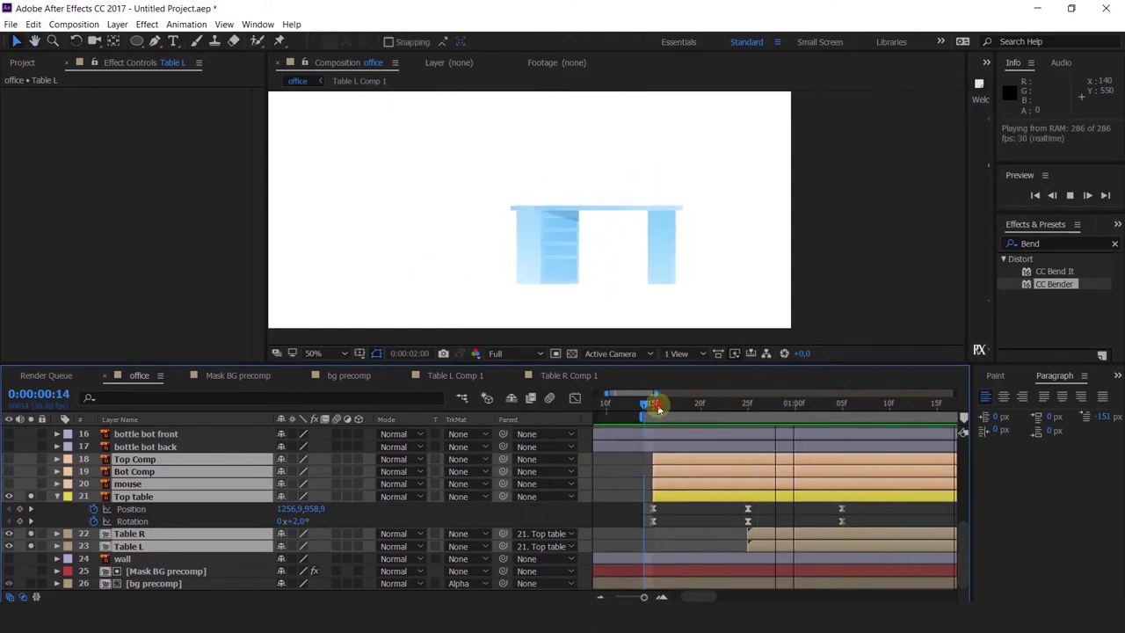
Shift the Table L layer to start at 0:28, after Table R, and preview the staggered legs.
drag(659, 409, 841, 438)
click(874, 517)
drag(857, 504, 769, 502)
key(v)
click(773, 541)
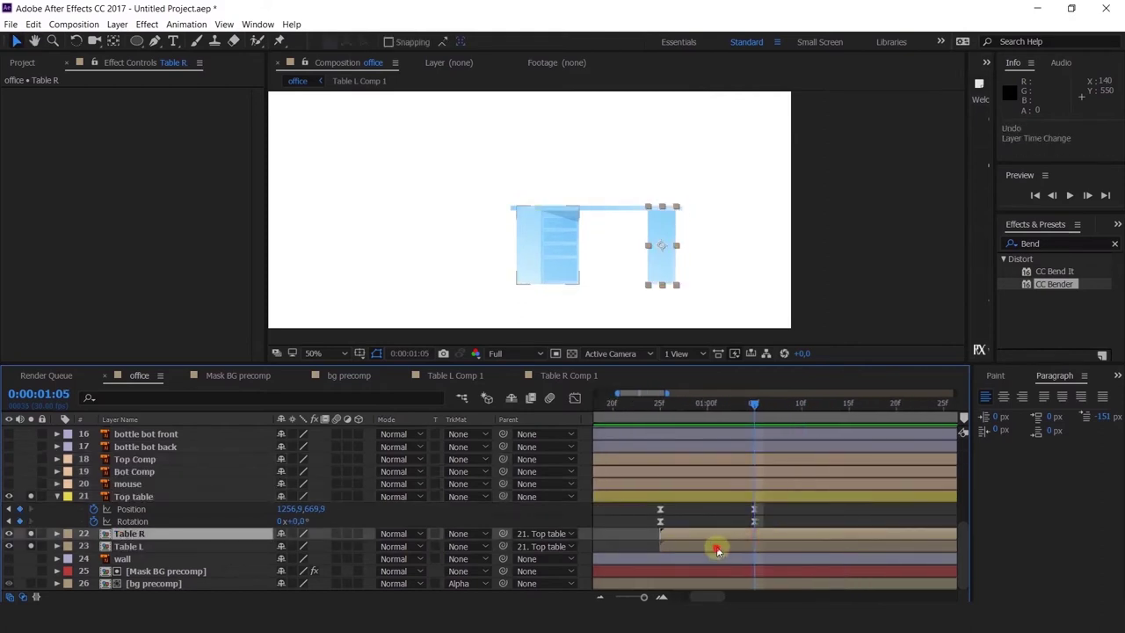
drag(719, 551, 748, 547)
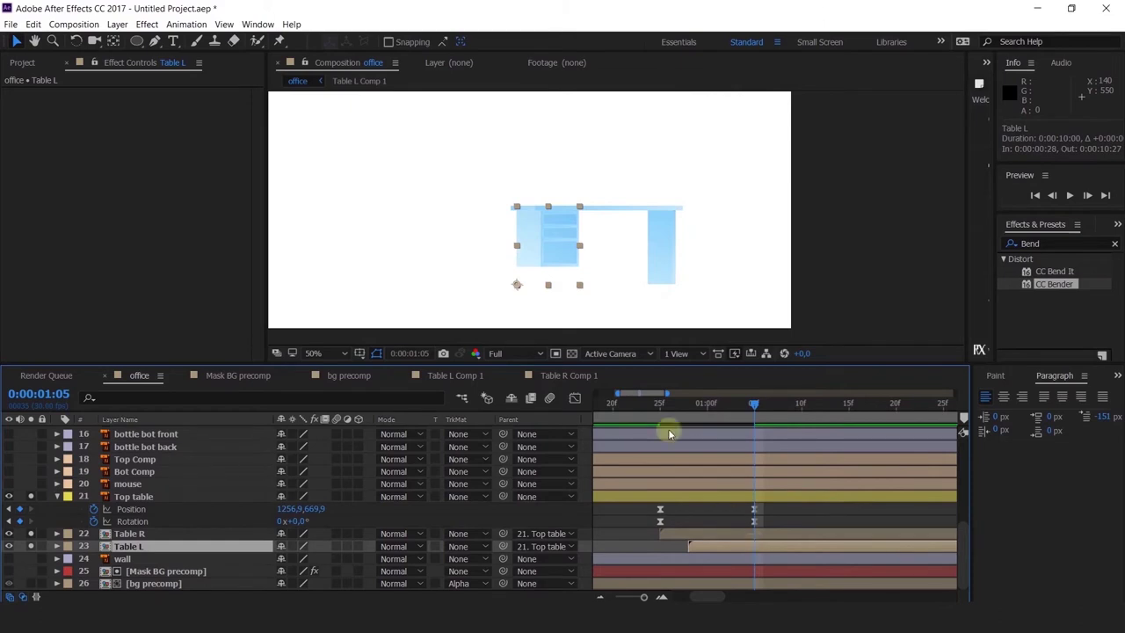
mouse_move(660, 407)
mouse_down()
mouse_move(596, 406)
mouse_move(661, 406)
mouse_up()
key(space)
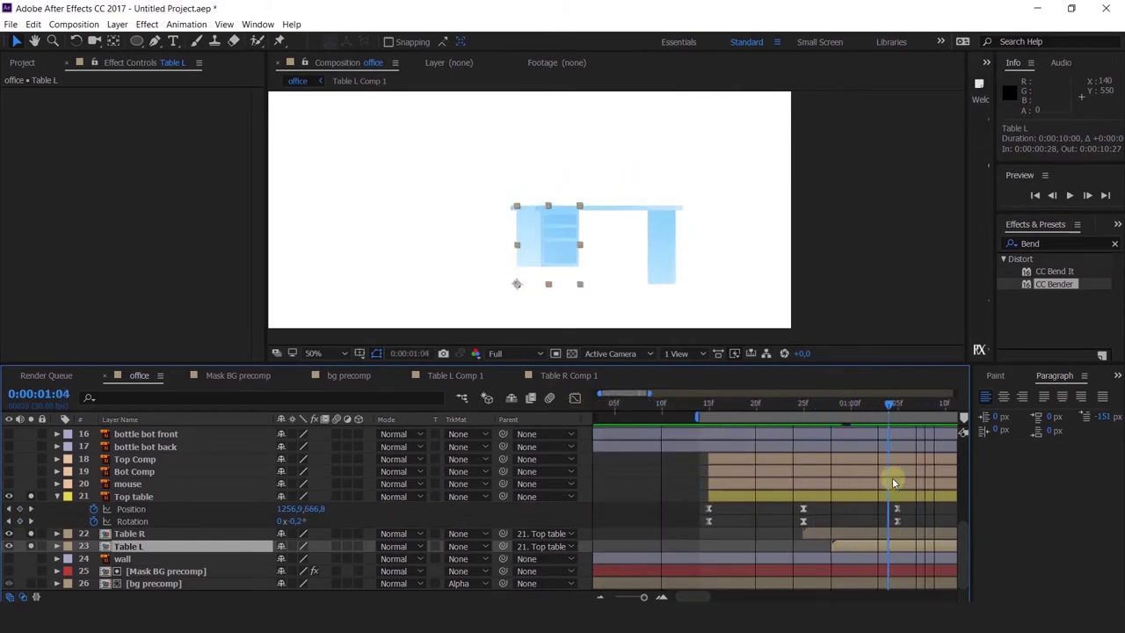
Add a null object to the office composition and place it at the right leg's bottom-right corner, at 1527, 930.6.
click(774, 497)
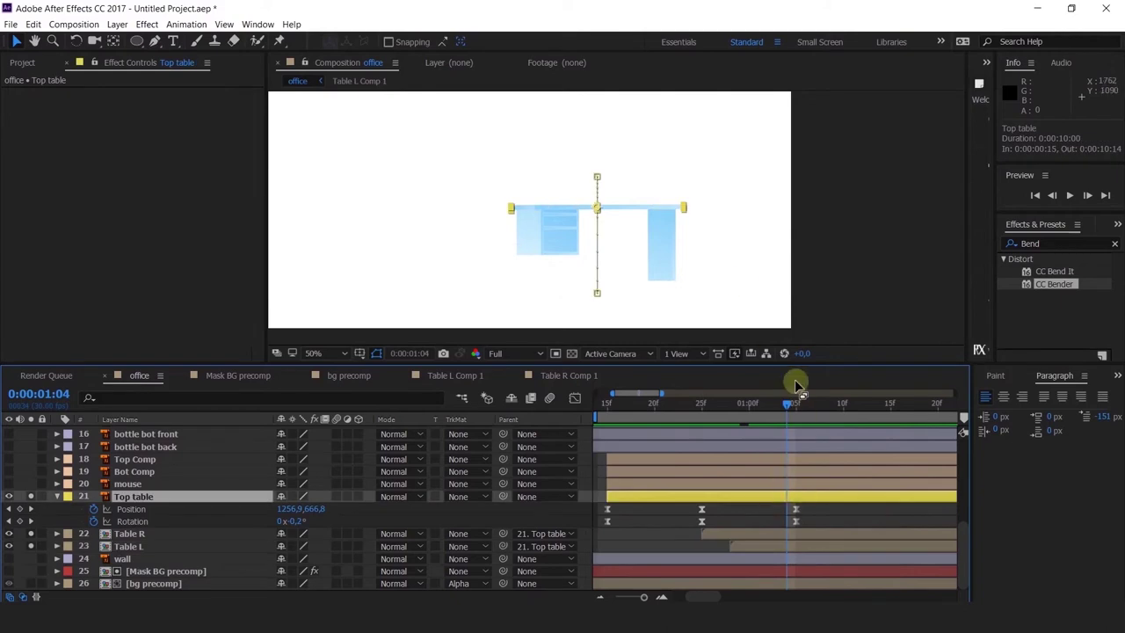
click(853, 319)
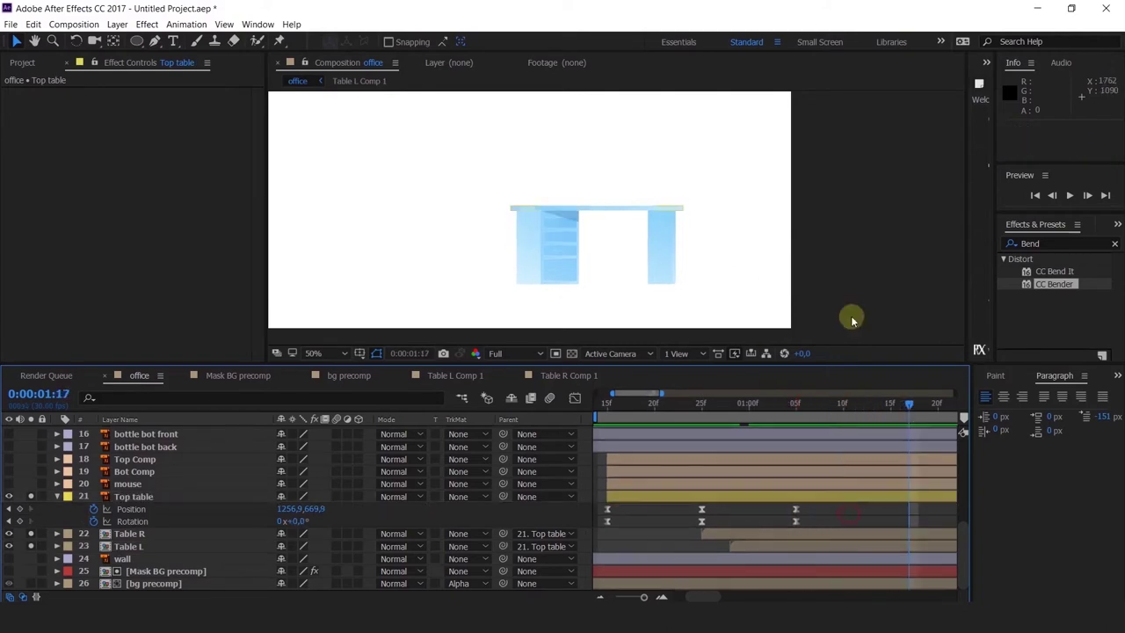
right_click(854, 283)
mouse_move(908, 296)
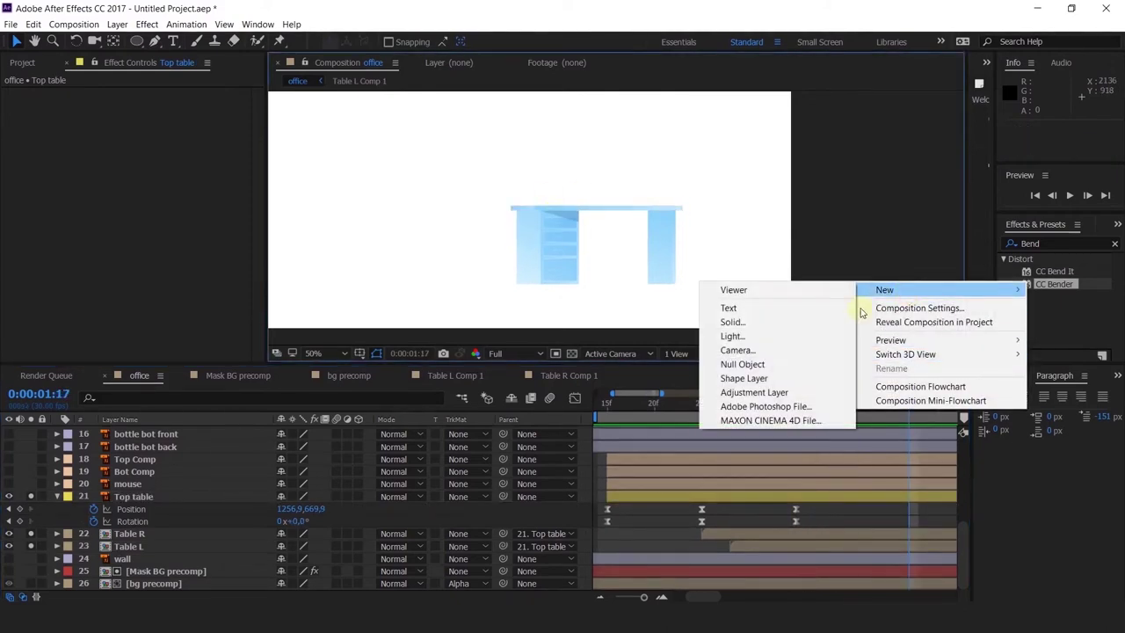
click(743, 364)
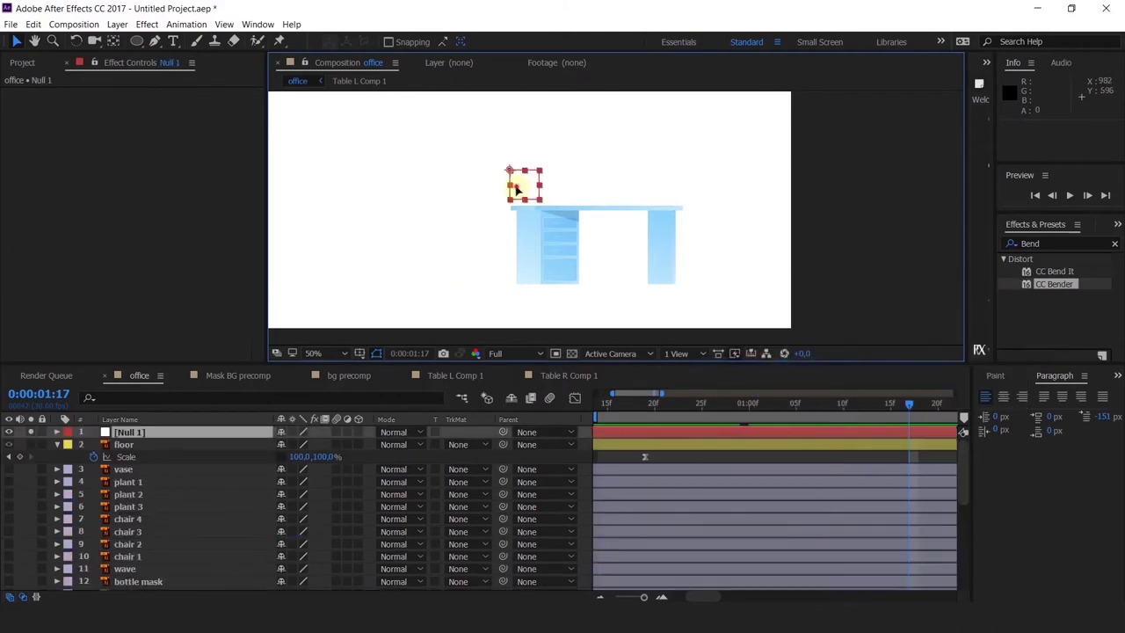
drag(517, 188, 683, 290)
scroll(685, 291, up, 4)
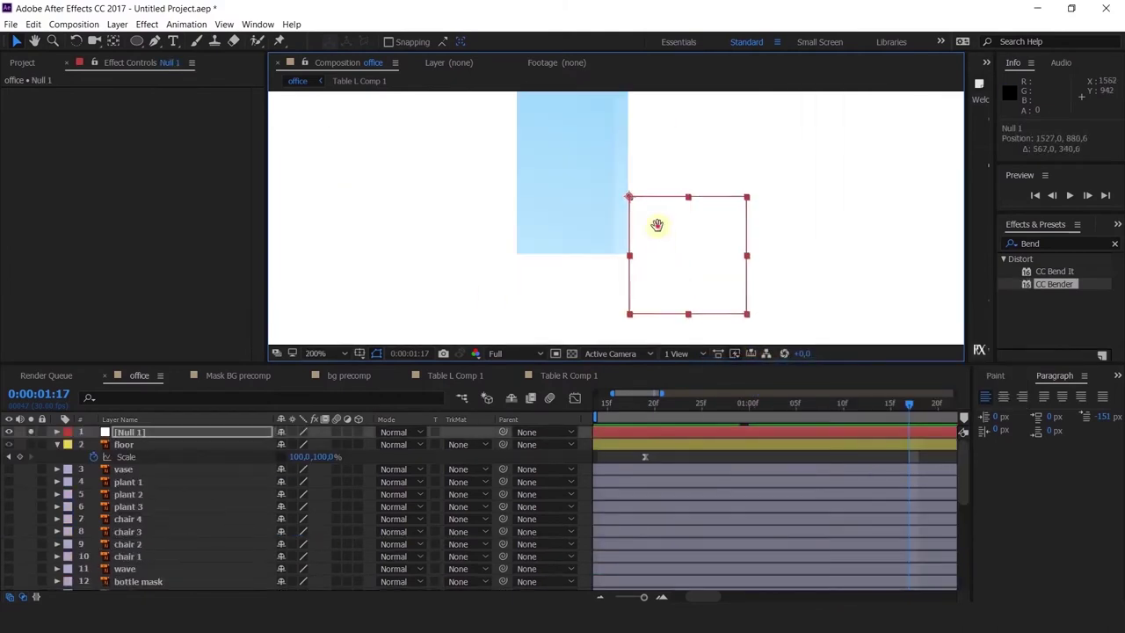
drag(658, 225, 676, 262)
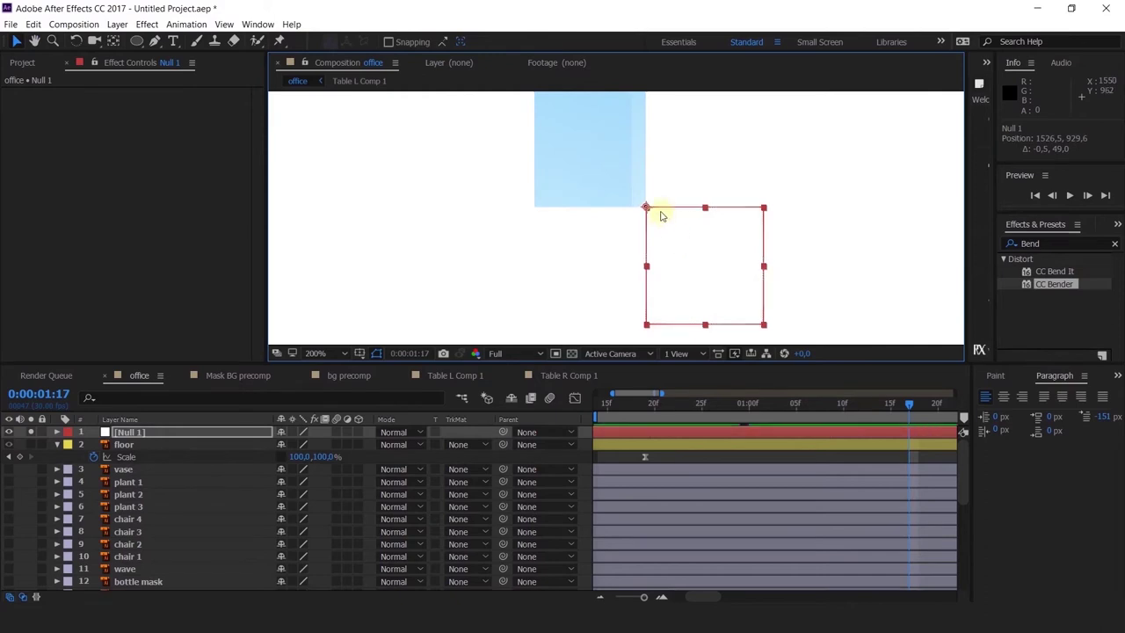
scroll(661, 217, up, 2)
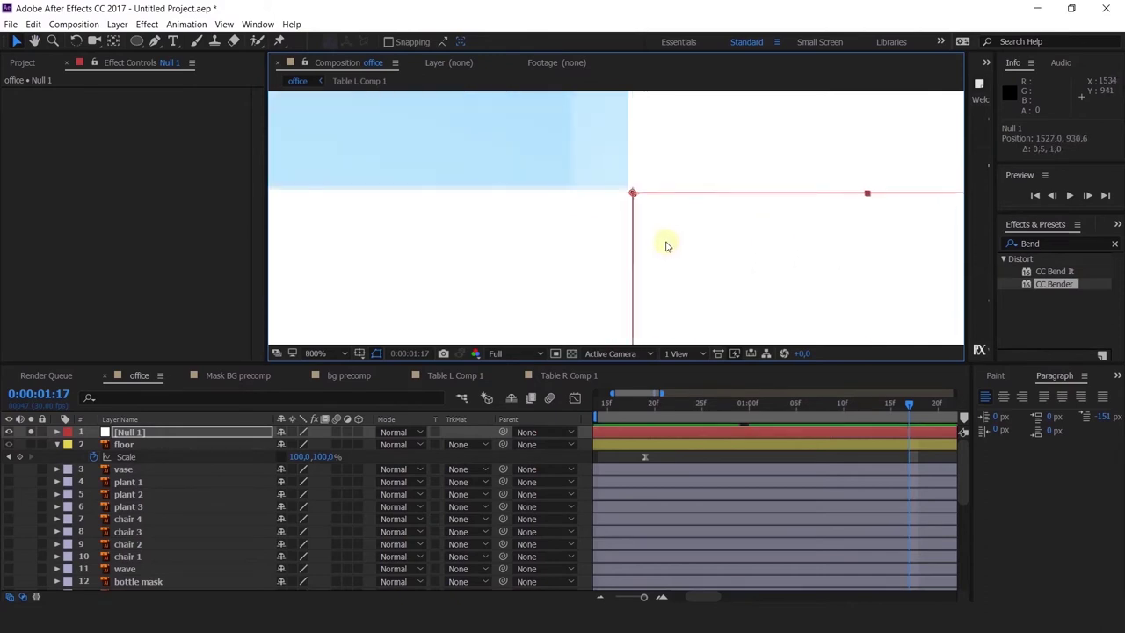
scroll(665, 245, down, 6)
Move Null 1 directly above Top table in the layer order and parent Top table to it.
click(133, 432)
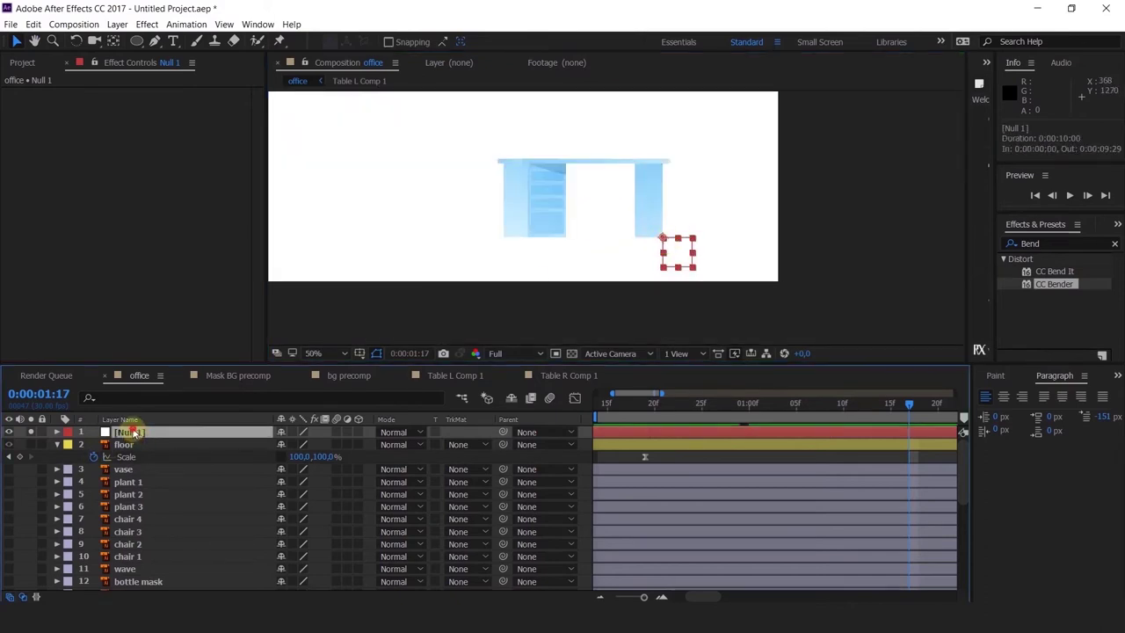
drag(133, 431, 171, 499)
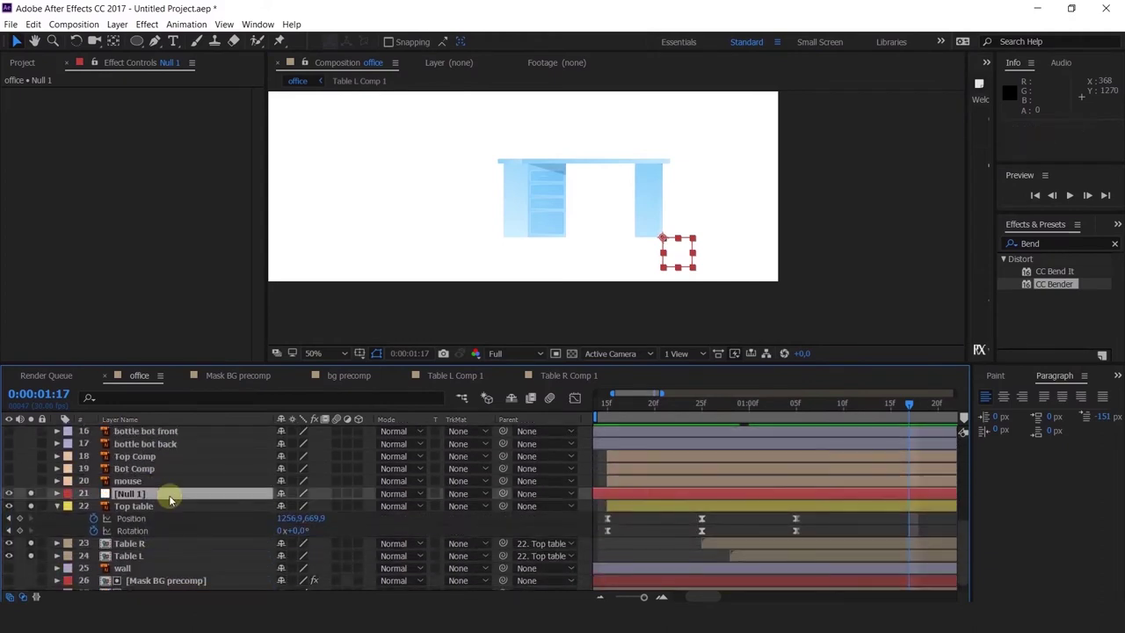
click(133, 507)
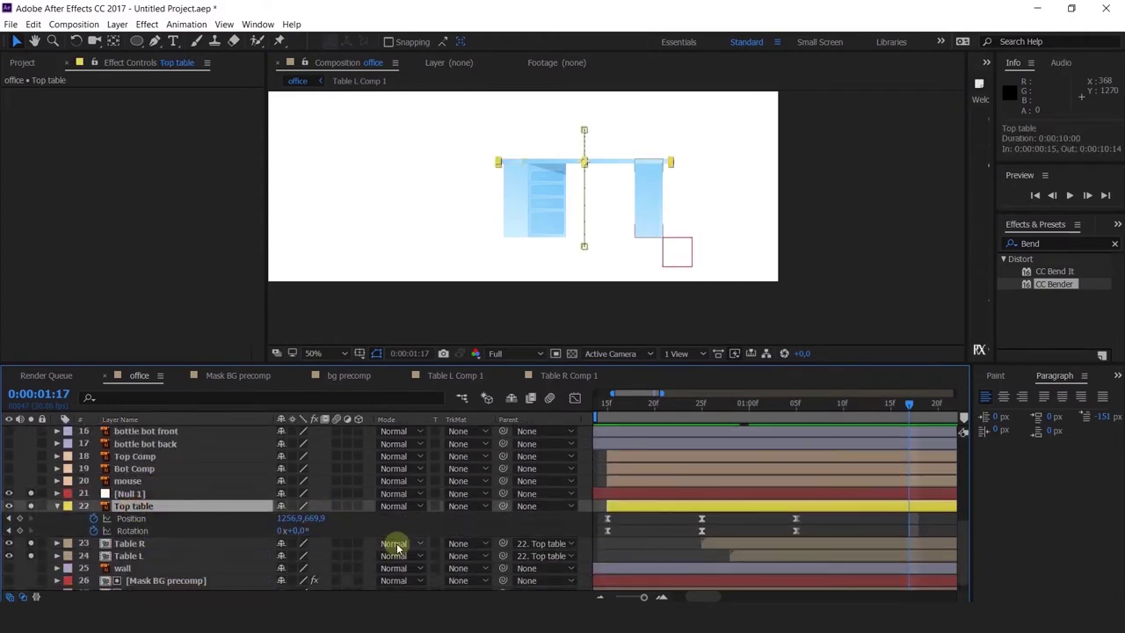
drag(502, 507, 155, 494)
Keyframe Null 1's Rotation at 0° at 0:25 and 5° at 1:05 to tilt the whole desk.
click(155, 494)
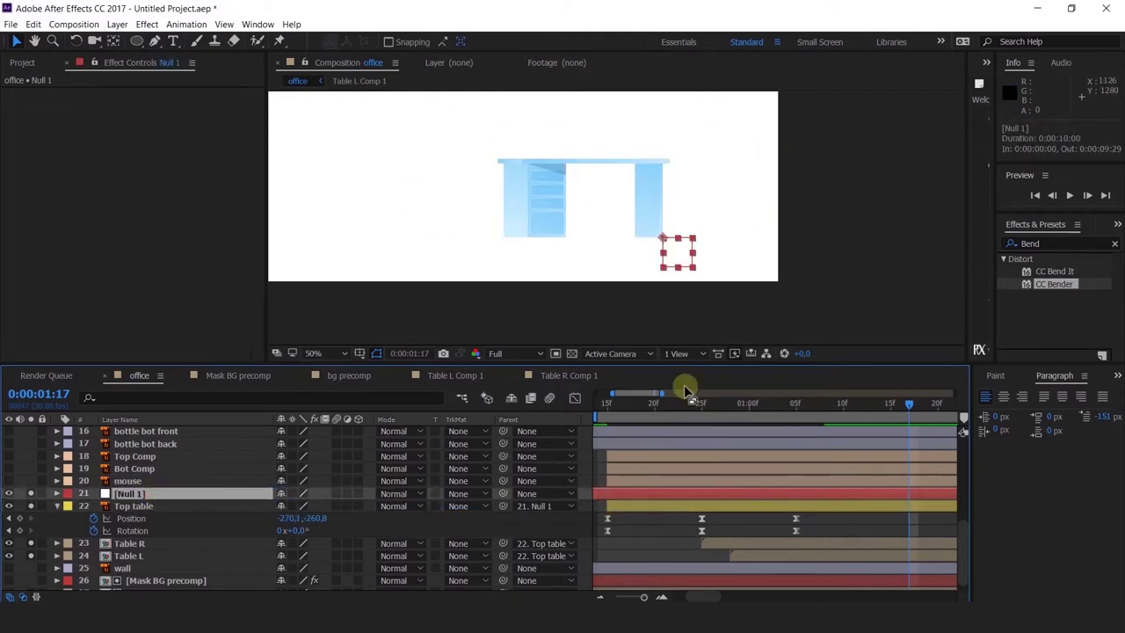
click(795, 409)
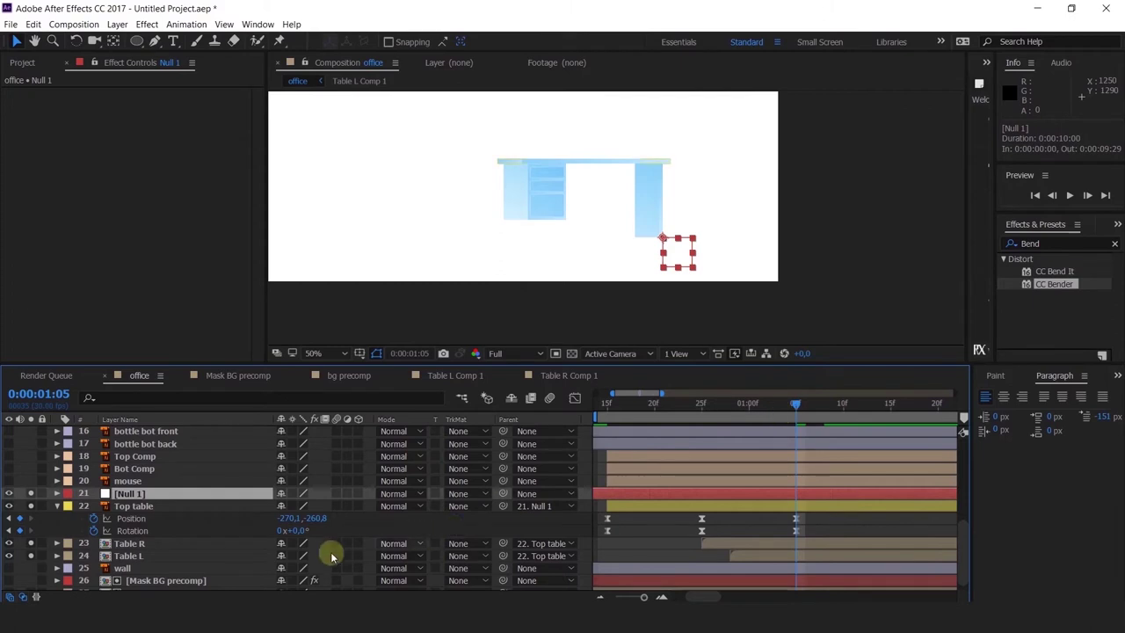
key(r)
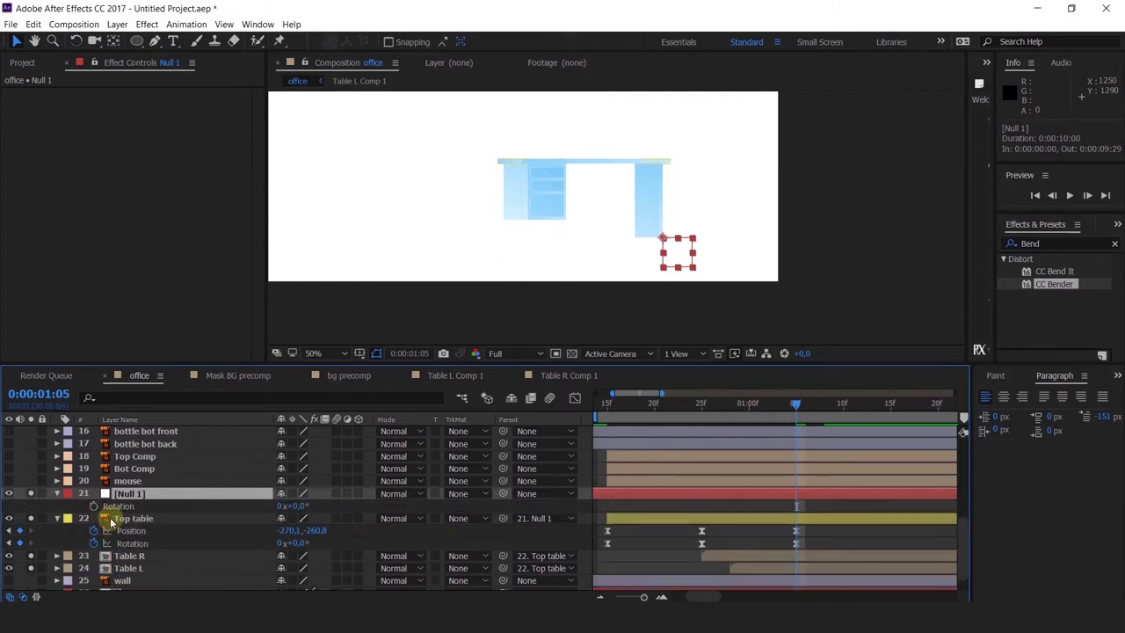
click(94, 506)
click(700, 407)
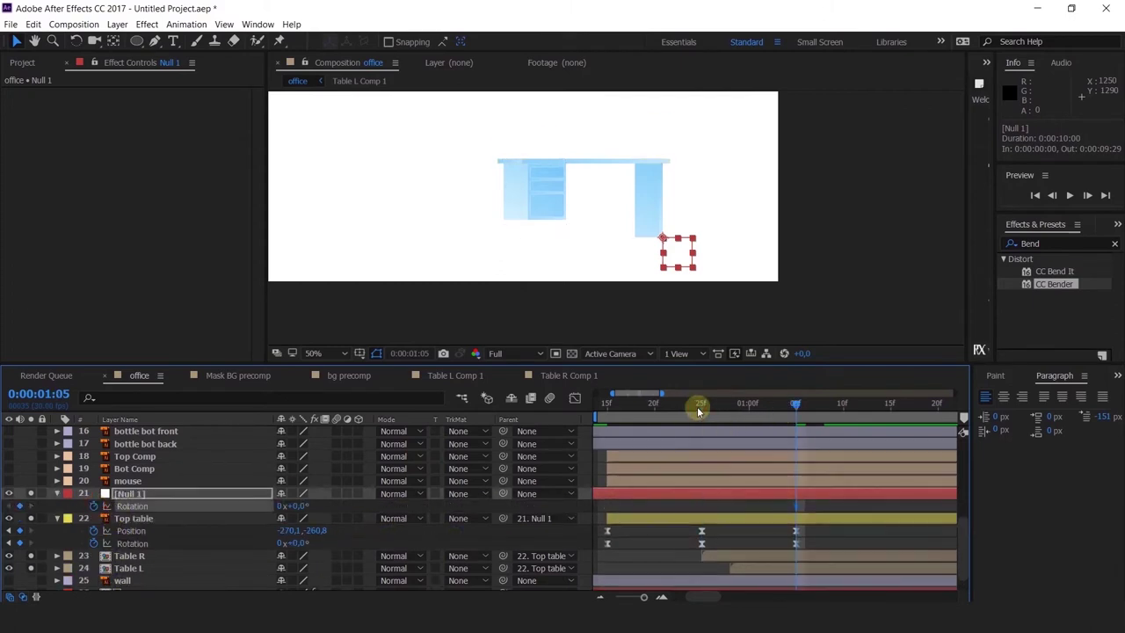
click(30, 507)
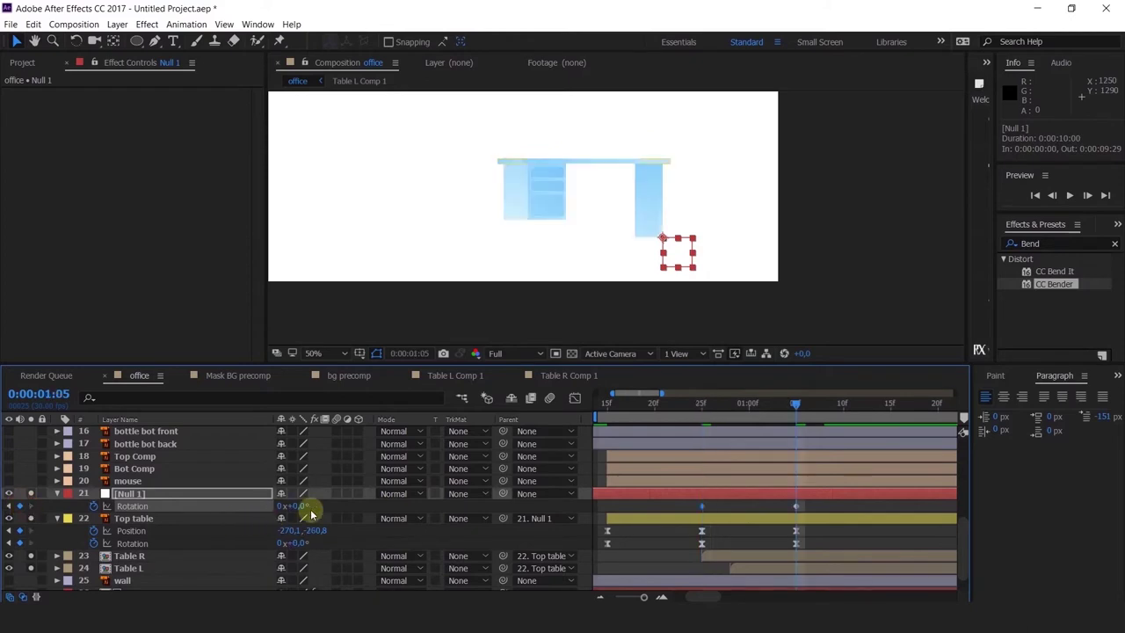
drag(299, 506, 312, 512)
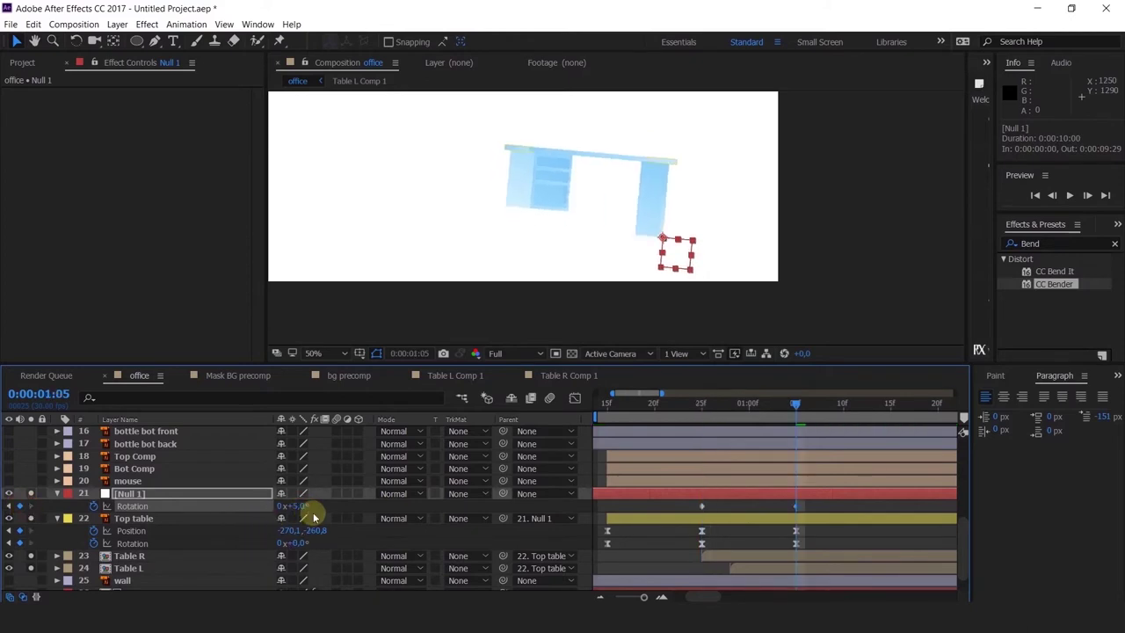
Try holding Null 1 in place with Position keyframes at 1:05 and 1:15.
drag(709, 413, 878, 507)
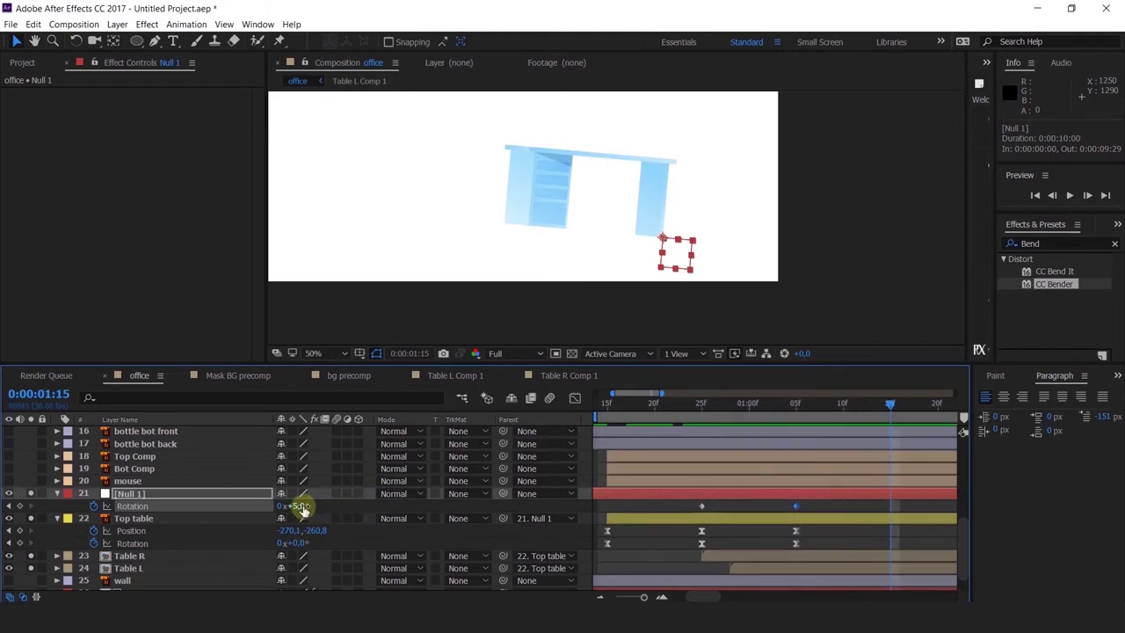
drag(302, 507, 294, 511)
key(ctrl+z)
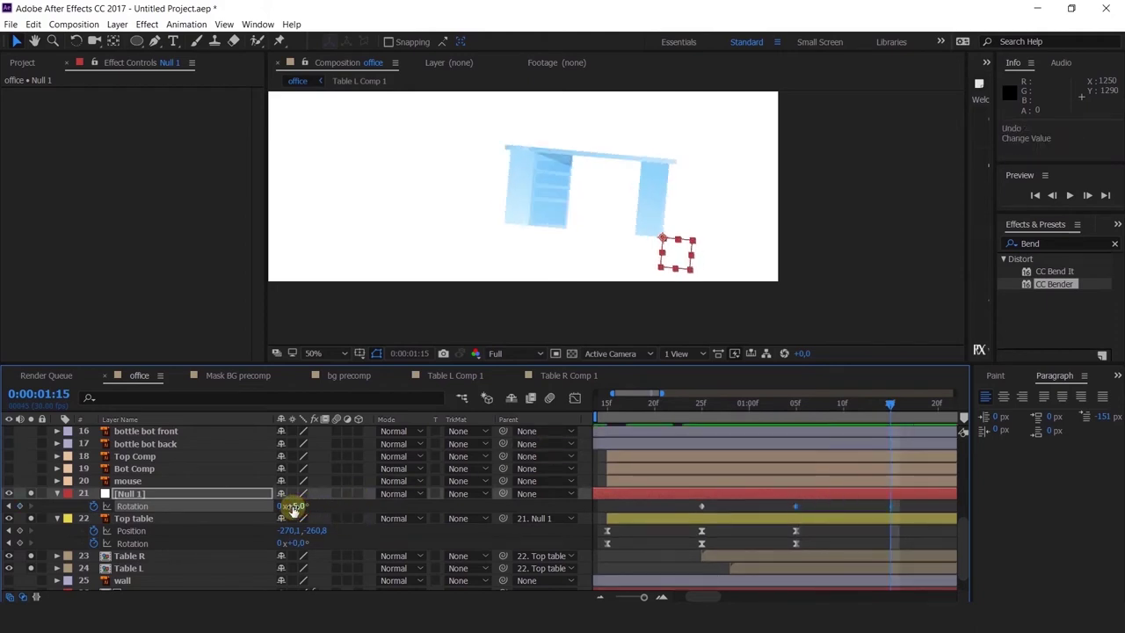
key(alt+shift+p)
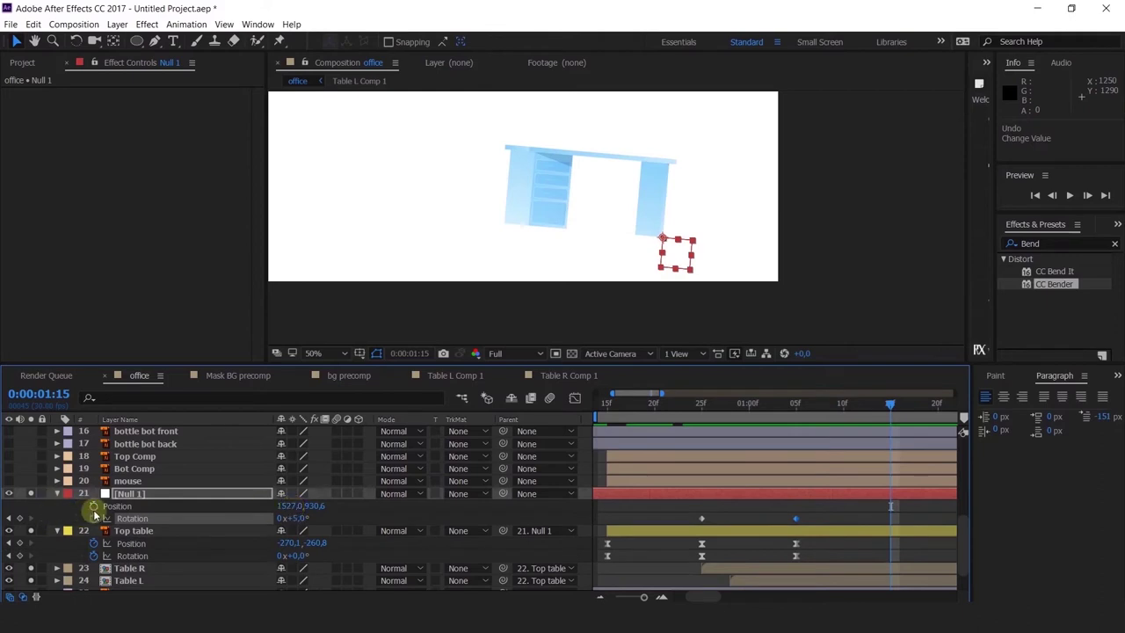
click(93, 506)
key(space)
drag(876, 489, 834, 476)
click(754, 406)
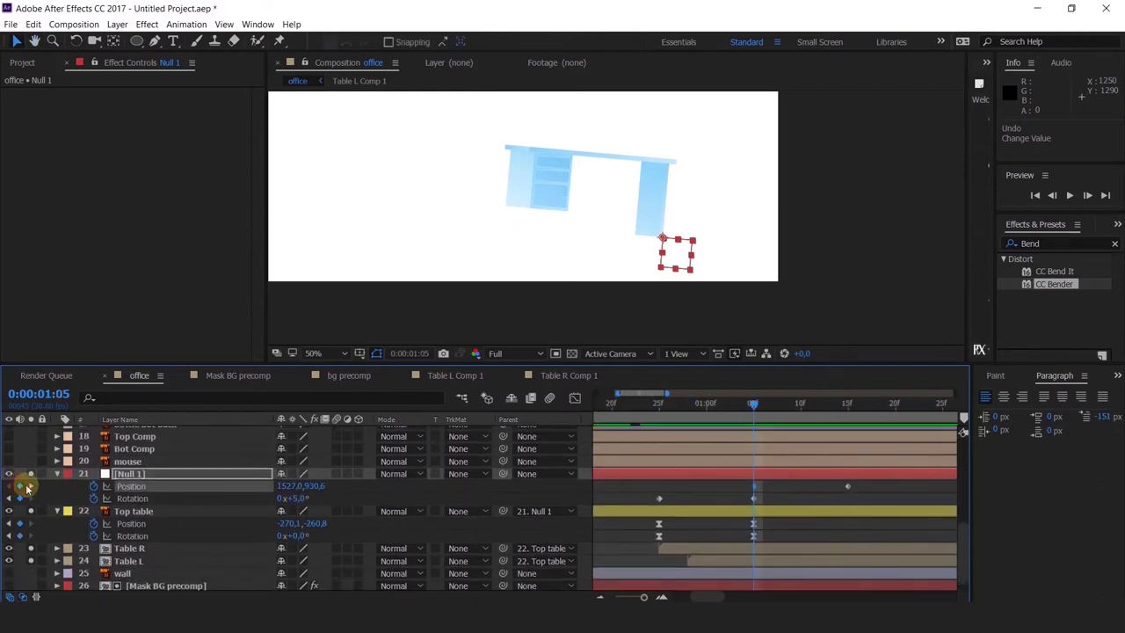
click(30, 486)
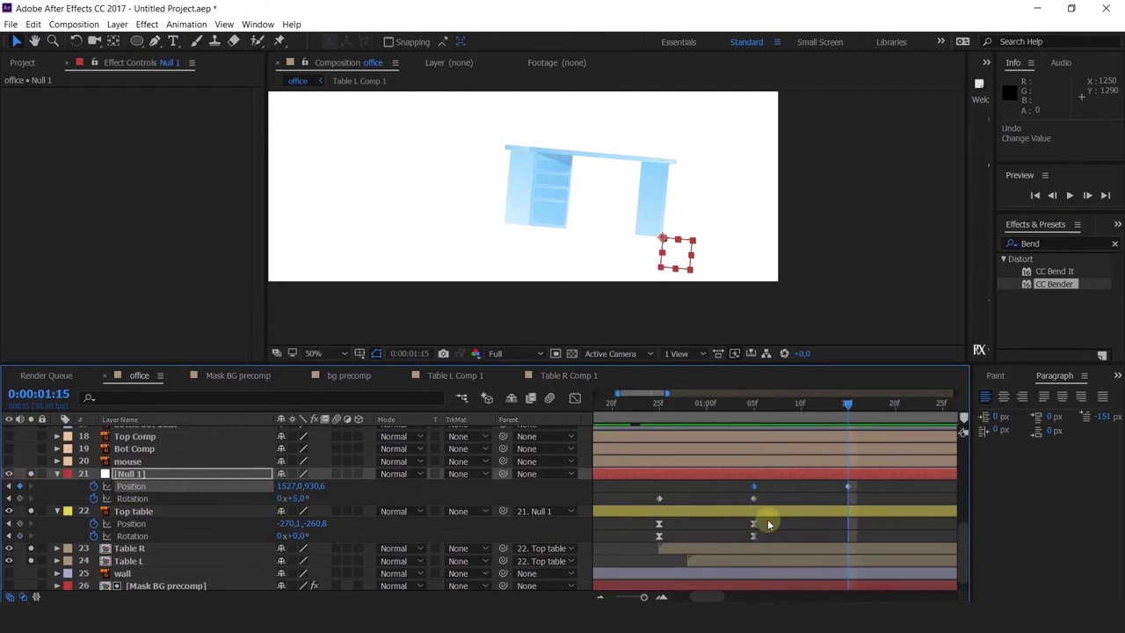
Keyframe Top table at 1:15 with Position -270.1, -329.8 and Rotation -13°, and preview the motion.
mouse_move(312, 530)
mouse_down()
mouse_move(276, 515)
mouse_move(293, 534)
mouse_up()
drag(693, 413, 656, 411)
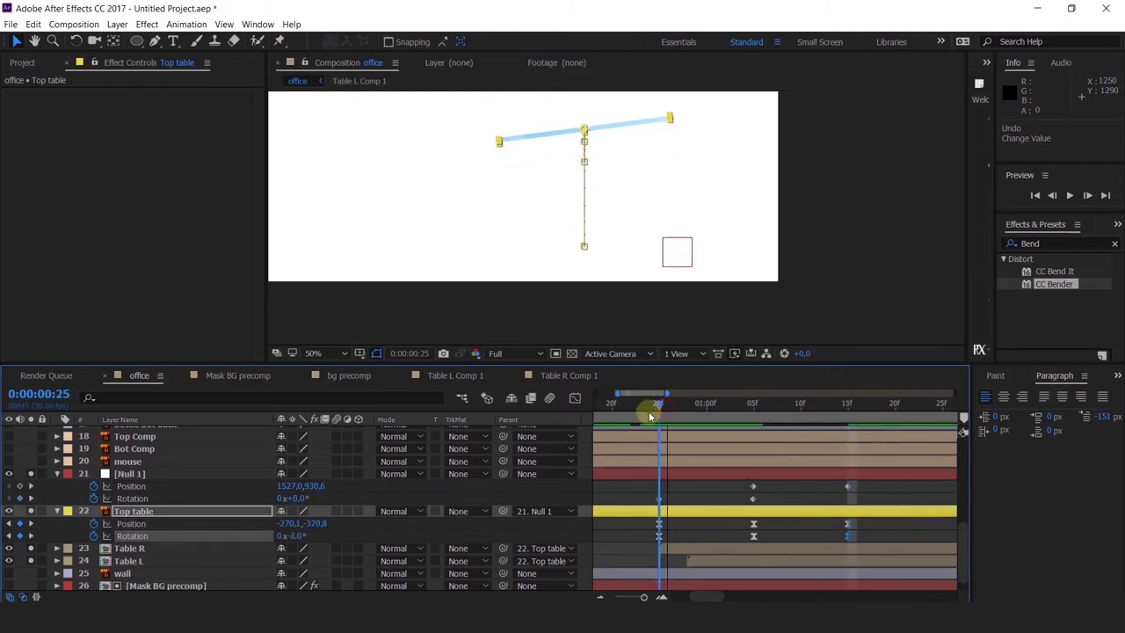
key(space)
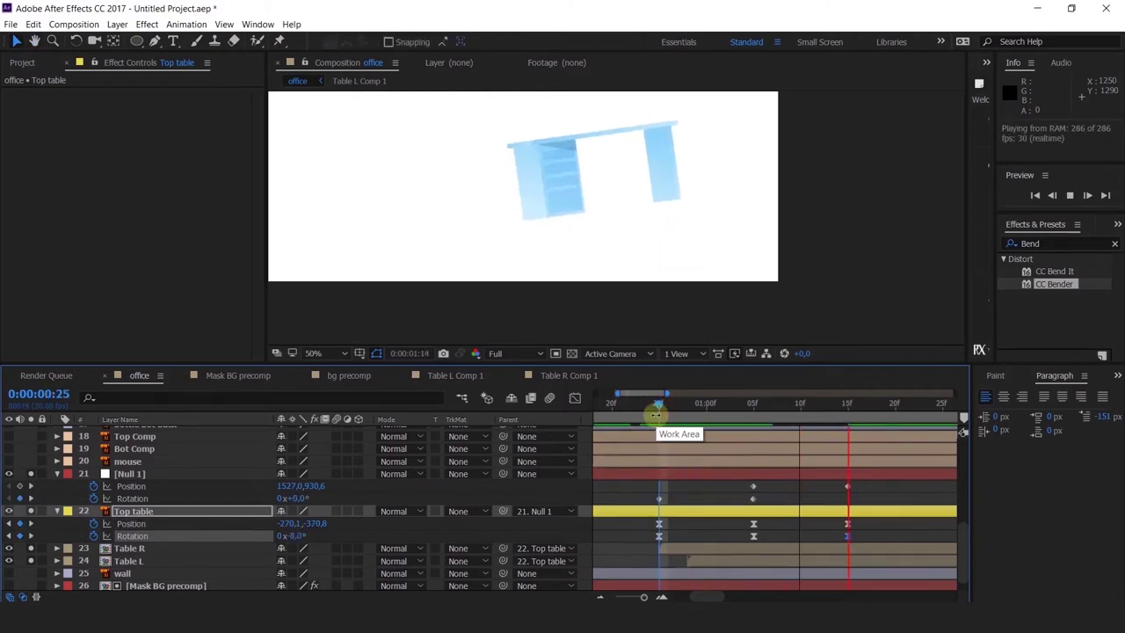
At 1:25, duplicate Top table's 1:05 Position keyframe and set the Rotation of both Top table and Null 1 to 0°.
drag(657, 405, 850, 457)
drag(945, 460, 945, 458)
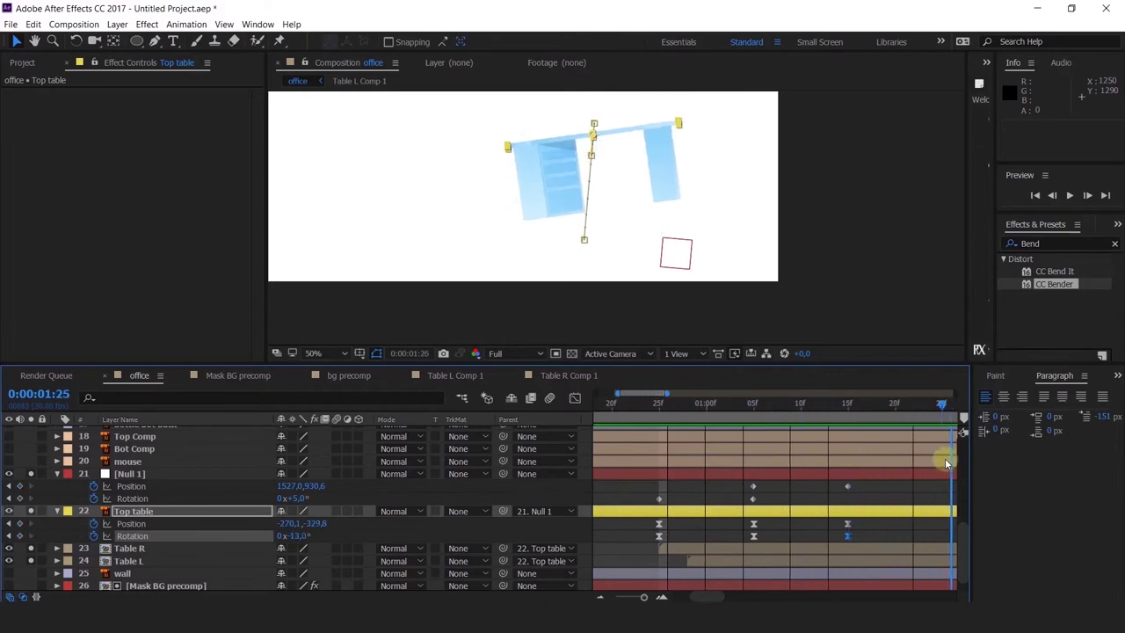
click(748, 524)
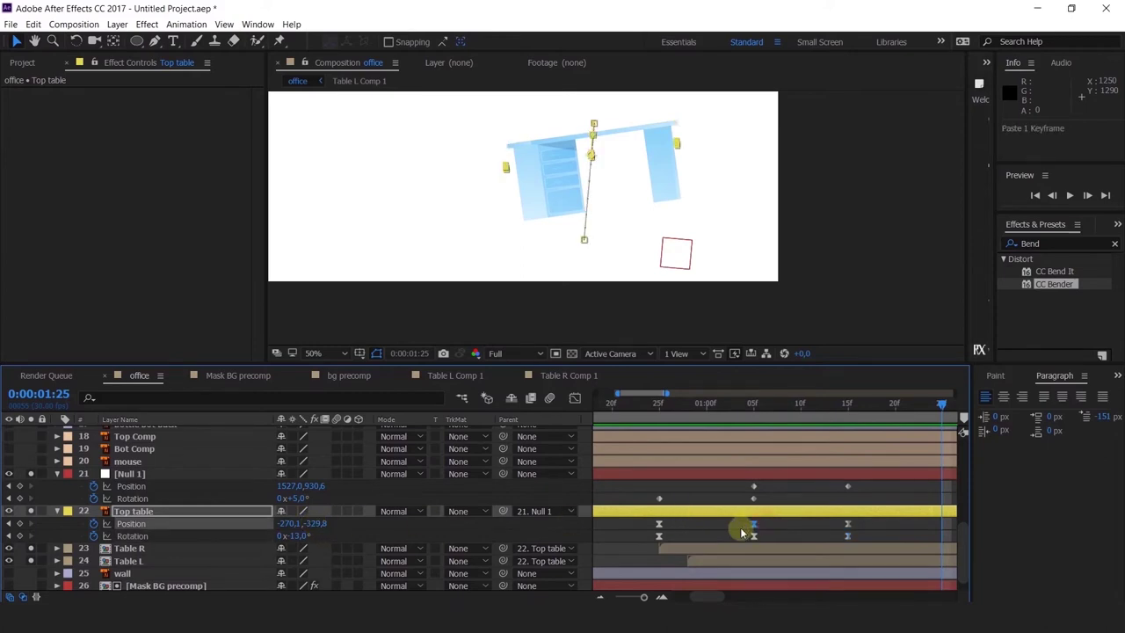
key(ctrl+v)
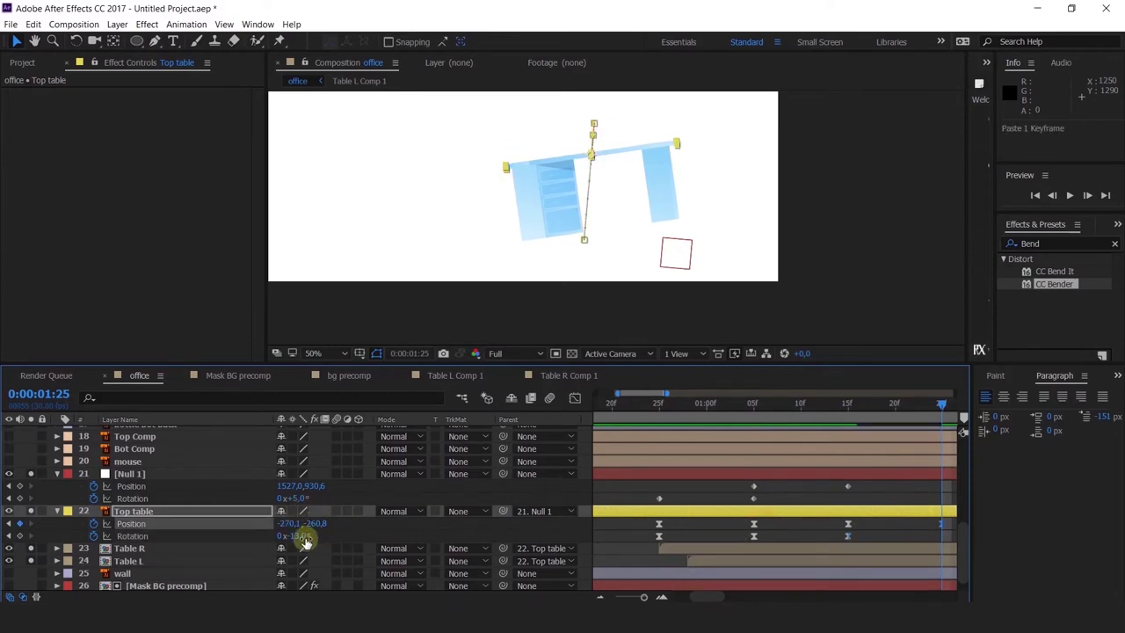
key(Return)
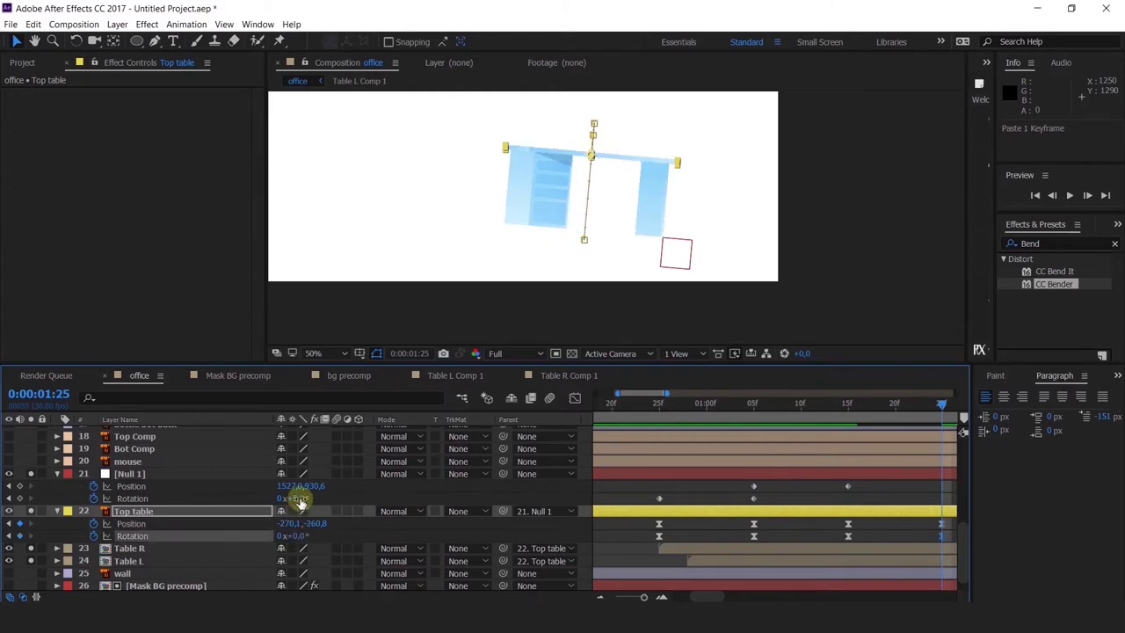
key(Return)
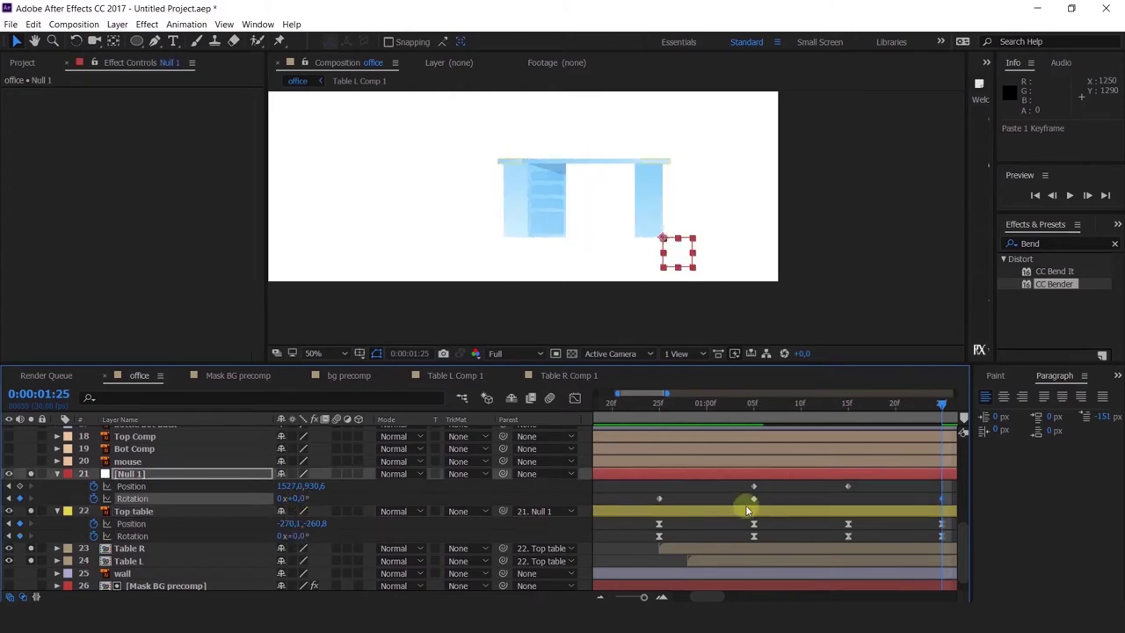
Copy Null 1's 5° Rotation keyframe from 1:05 to 1:15 and preview the desk animation.
key(ctrl+c)
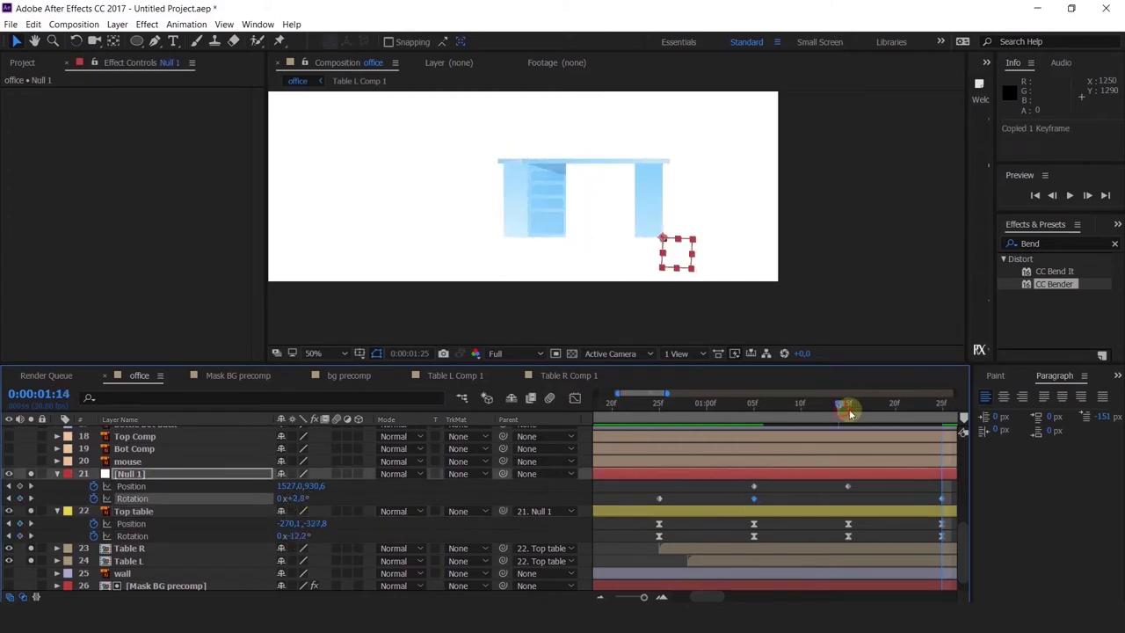
click(849, 406)
key(ctrl+v)
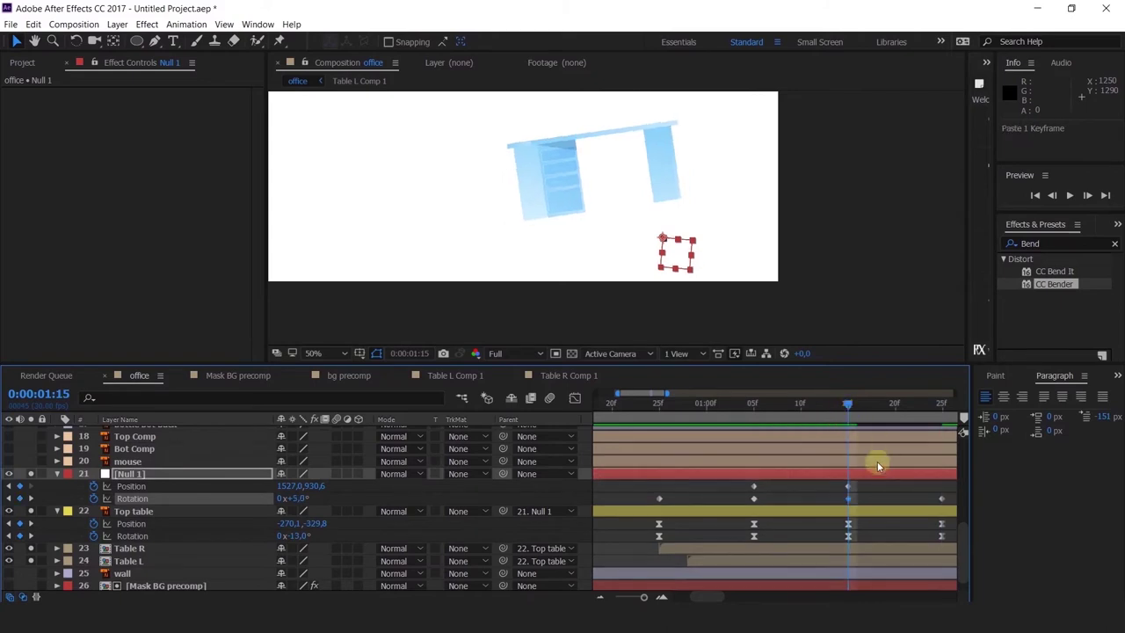
scroll(771, 485, down, 2)
drag(754, 480, 729, 471)
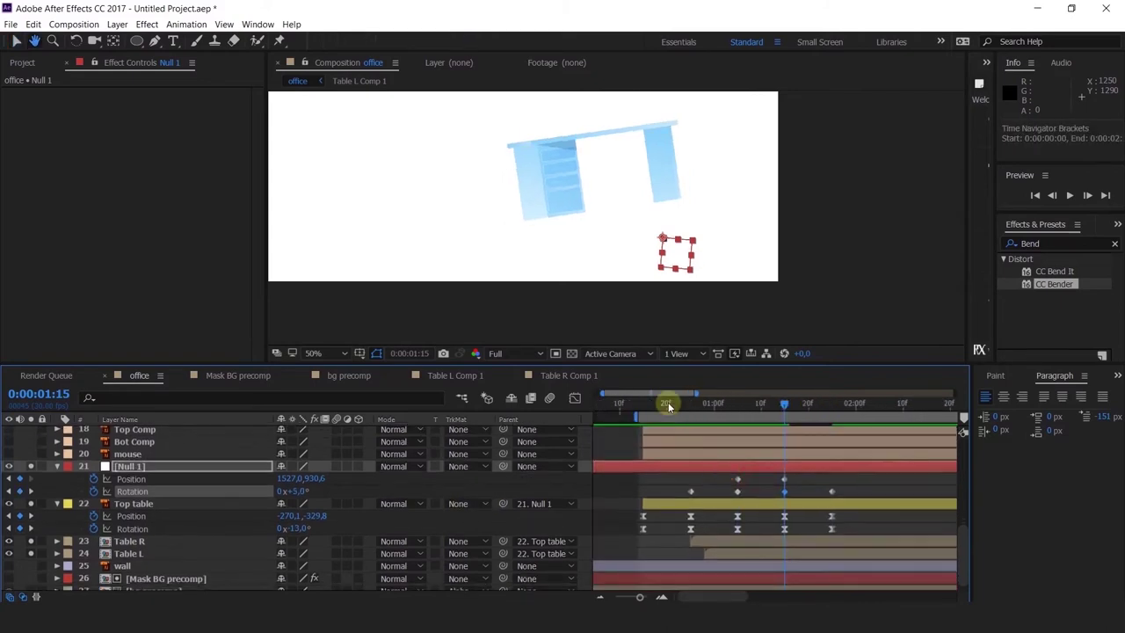
click(662, 405)
key(space)
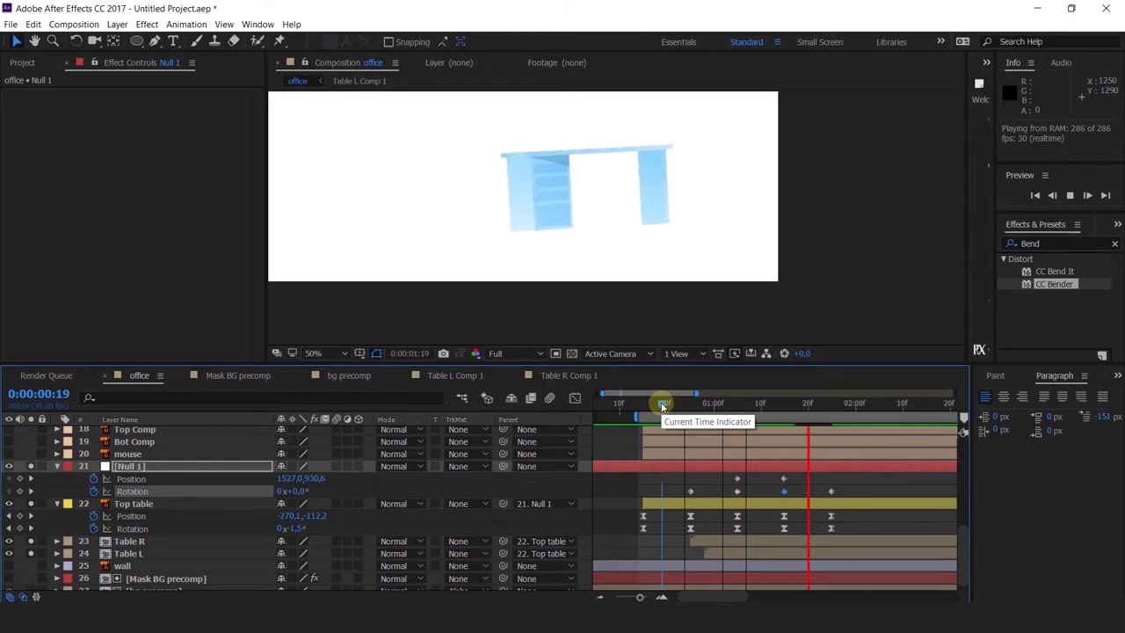
key(space)
Remove all Position keyframes from Null 1 and replay the desk animation.
key(Page_Up)
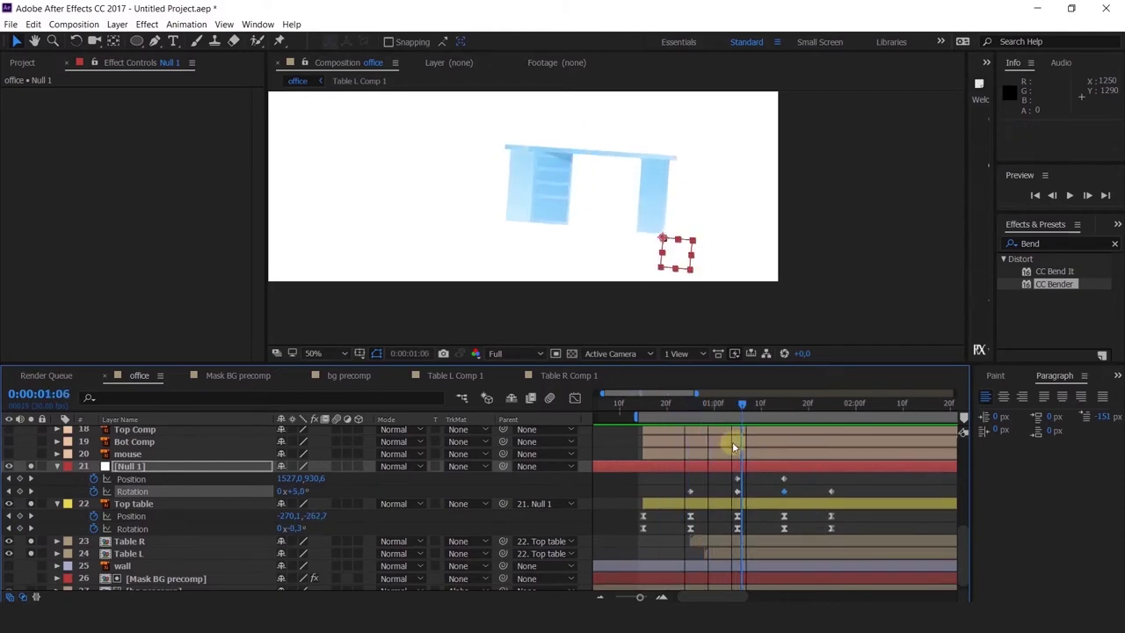
click(93, 478)
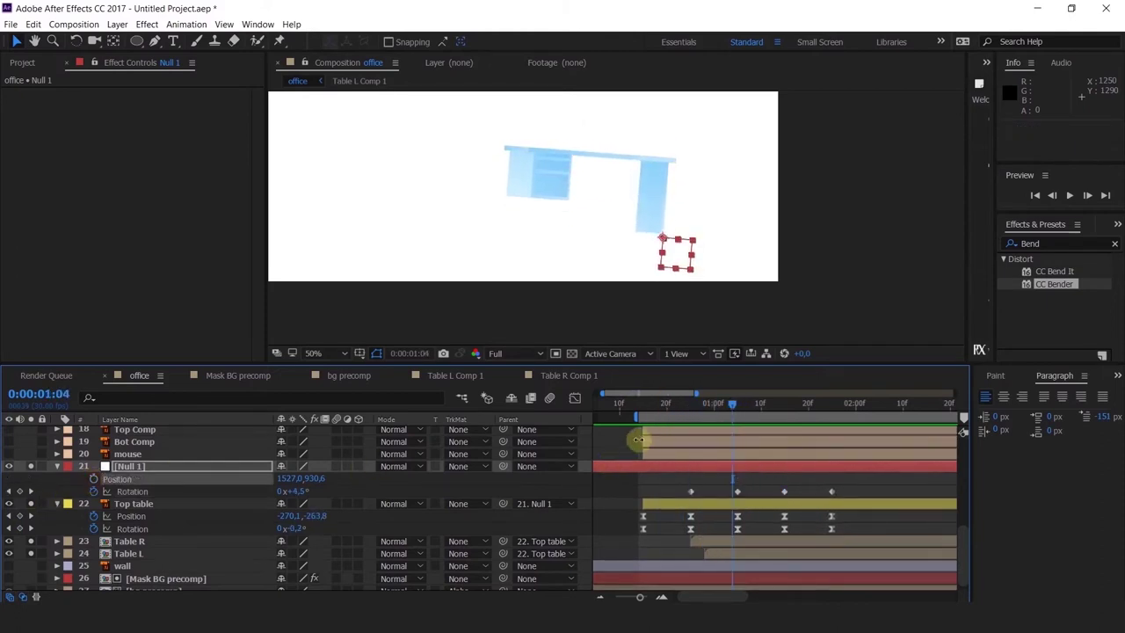
click(672, 404)
key(space)
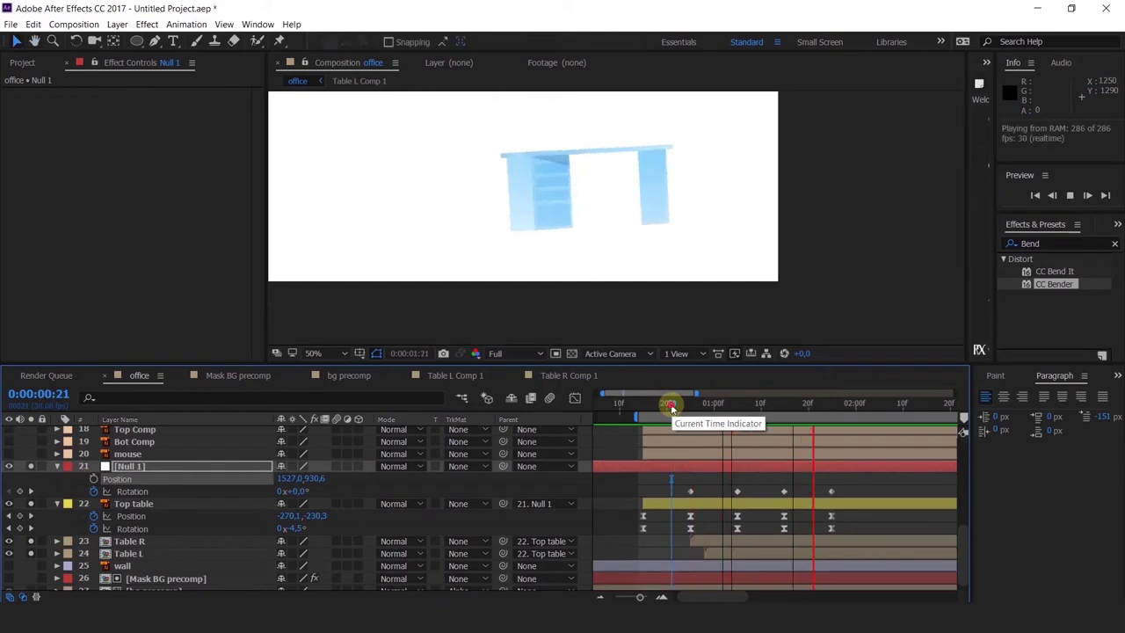
Apply Easy Ease to all of Null 1's Rotation keyframes and preview the tilt.
drag(671, 406, 787, 478)
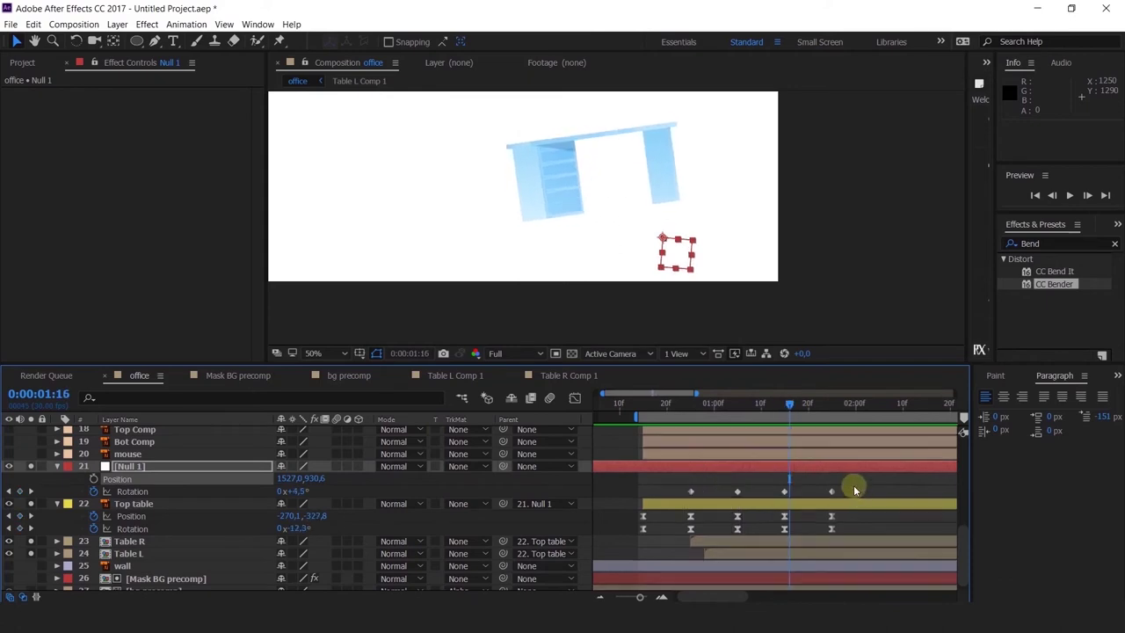
drag(853, 489, 678, 503)
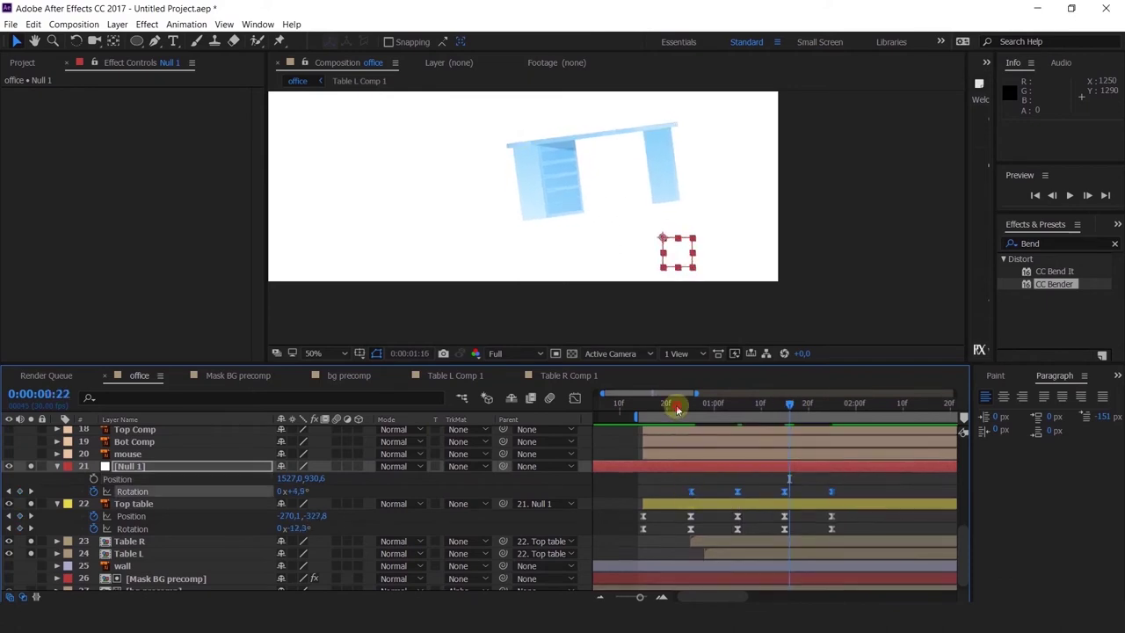
key(space)
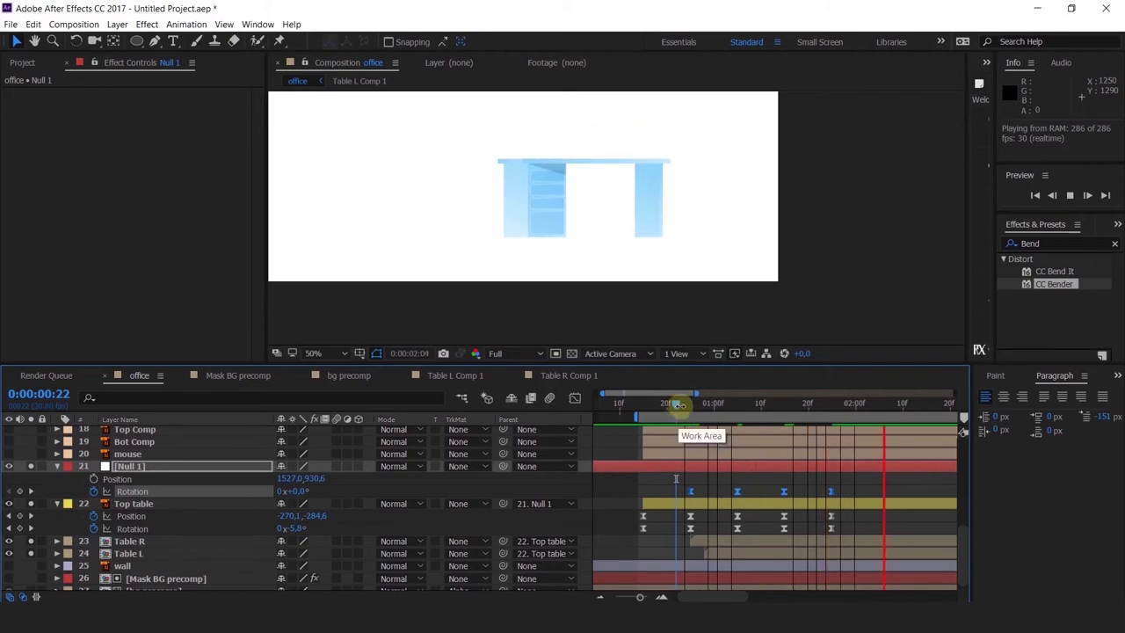
Solo the floor layer with the desk and check the right leg's contact with the floor around 1:05.
drag(676, 404, 737, 405)
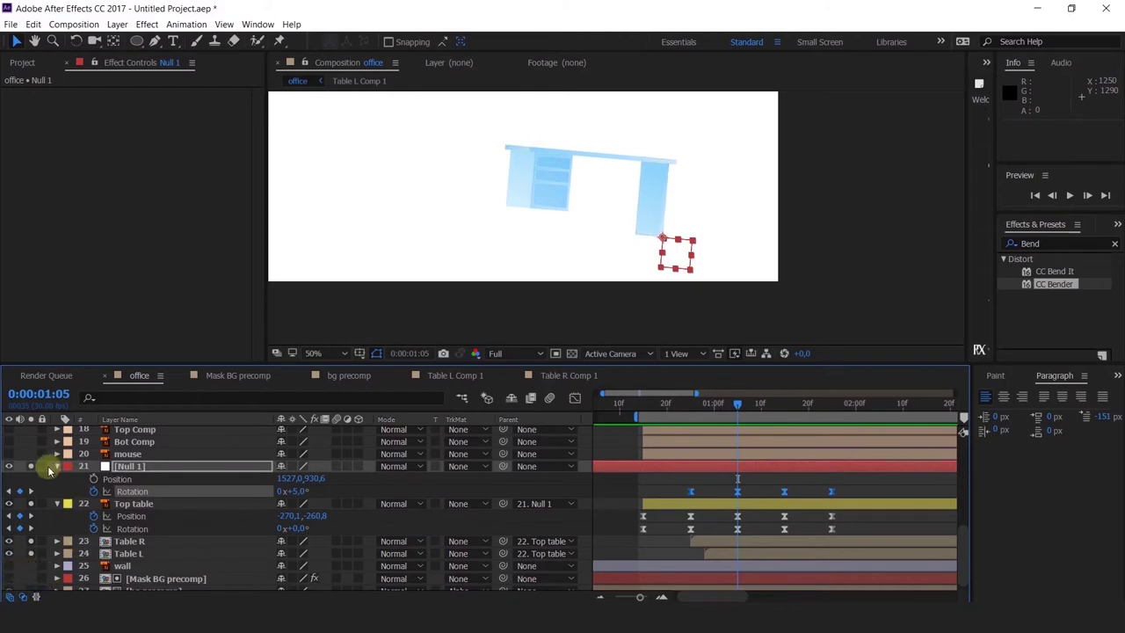
scroll(138, 502, up, 5)
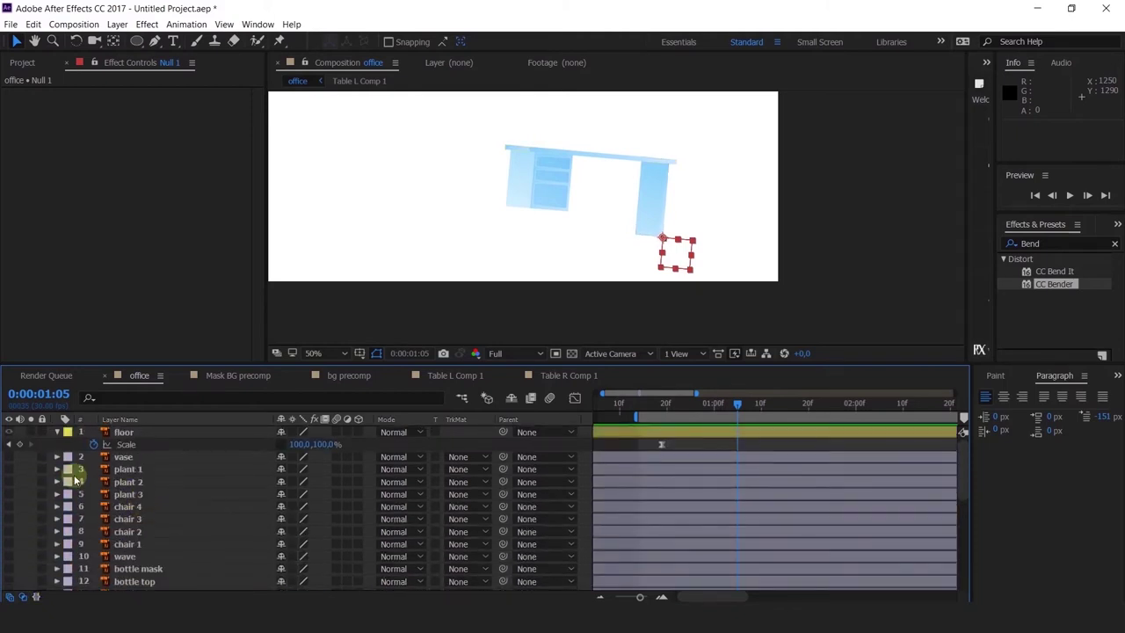
scroll(685, 246, up, 2)
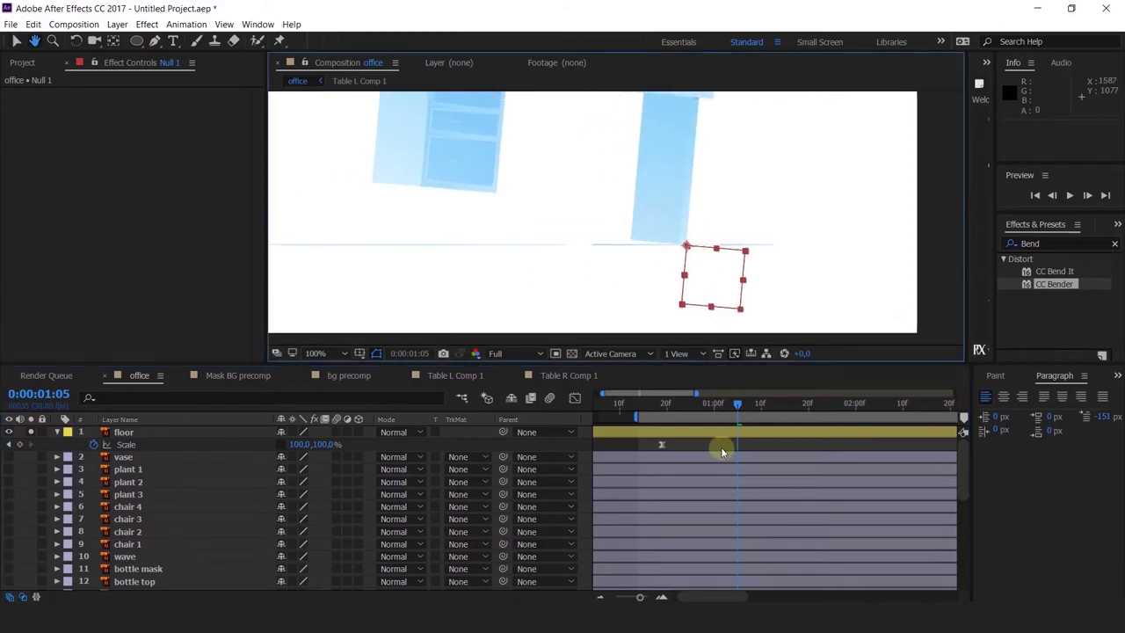
click(660, 404)
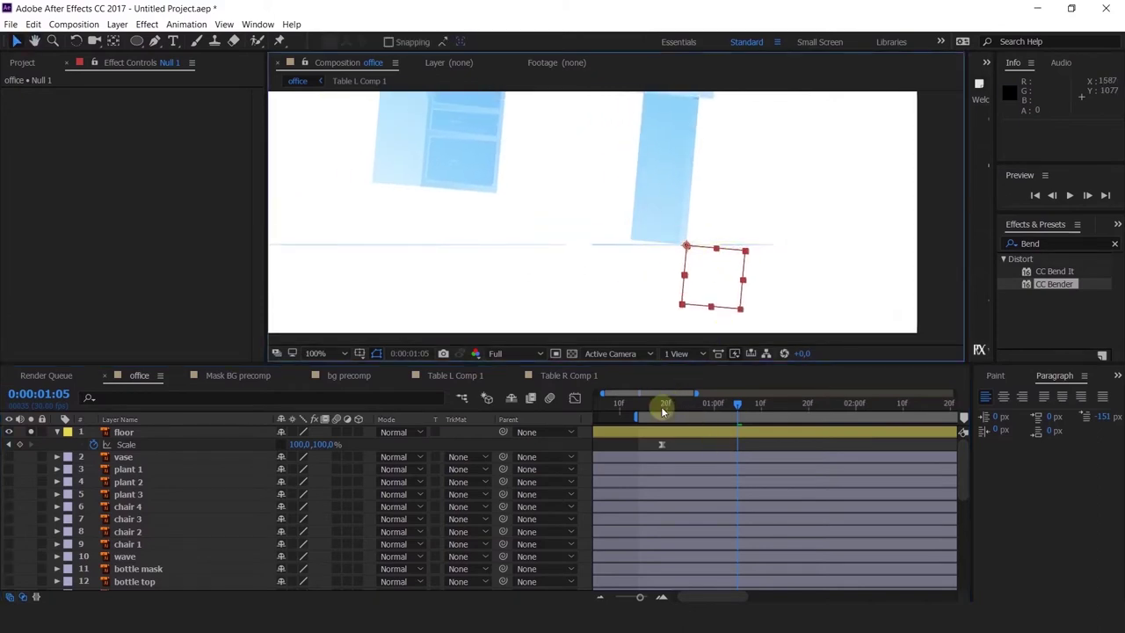
drag(662, 412, 742, 458)
Convert the 1:05 keyframes of Null 1's Rotation and Top table's Position and Rotation to linear.
scroll(742, 459, down, 5)
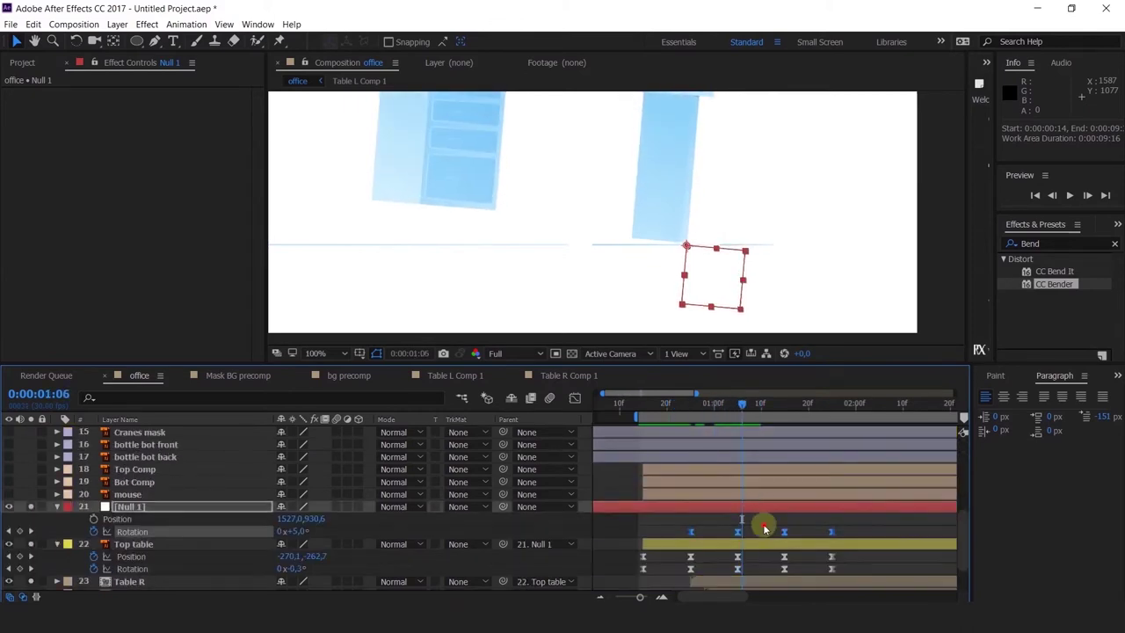
drag(763, 523, 735, 553)
scroll(734, 528, down, 1)
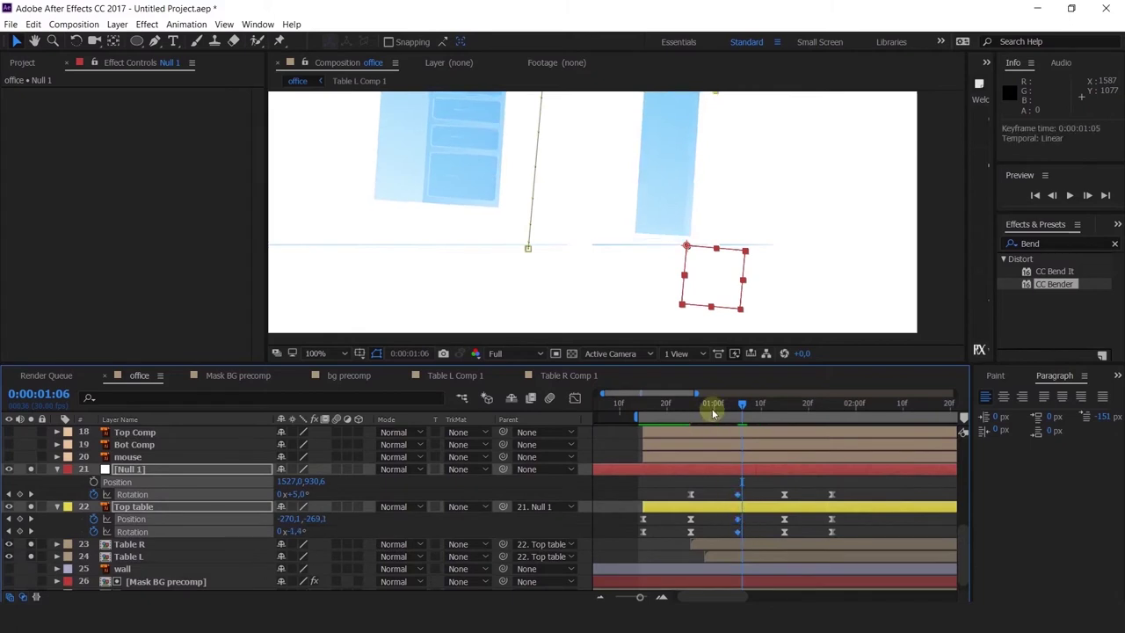
Set Null 1's Rotation to 0° at 1:15 and preview the landing.
drag(710, 406, 782, 476)
click(761, 485)
click(294, 497)
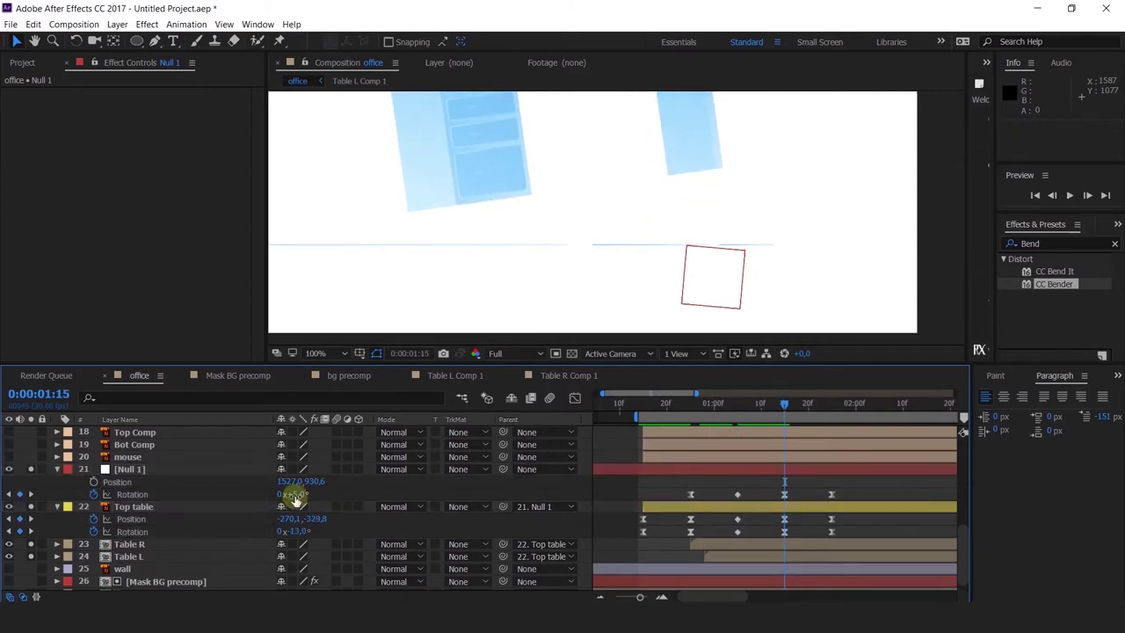
drag(294, 494, 297, 498)
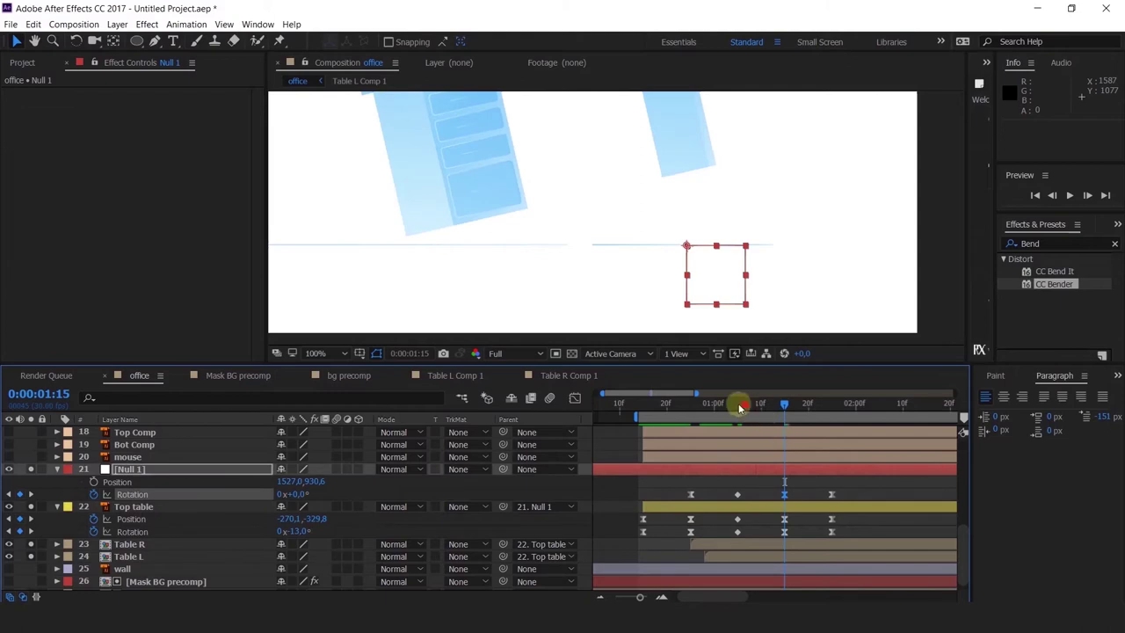
key(space)
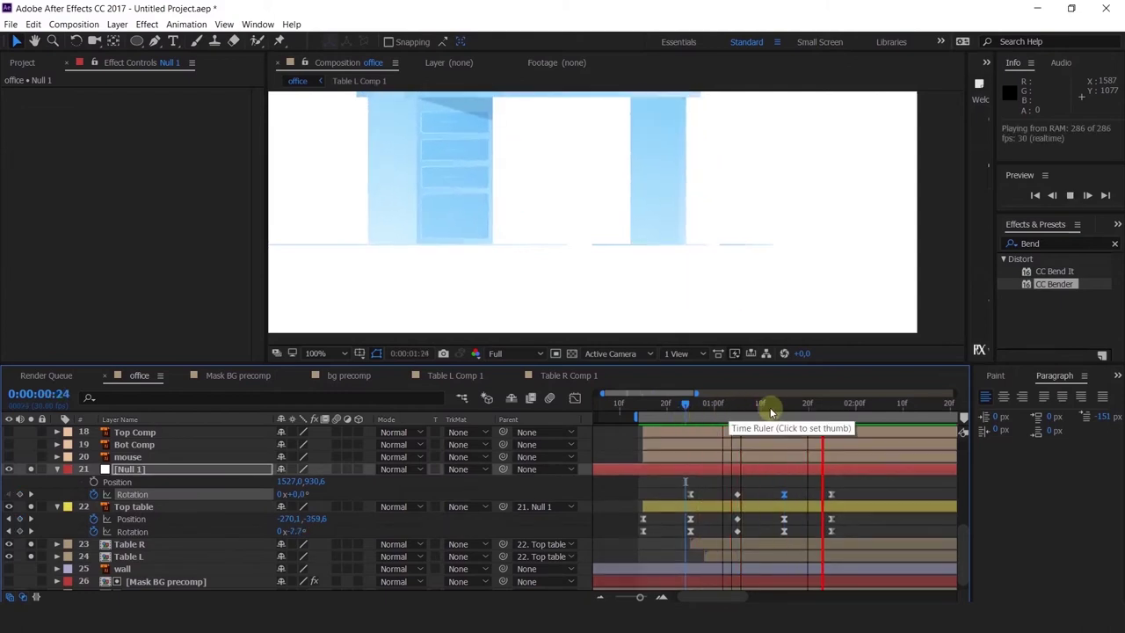
Delete Null 1's Rotation keyframe at 1:25 and preview the whole desk animation.
click(776, 412)
click(831, 494)
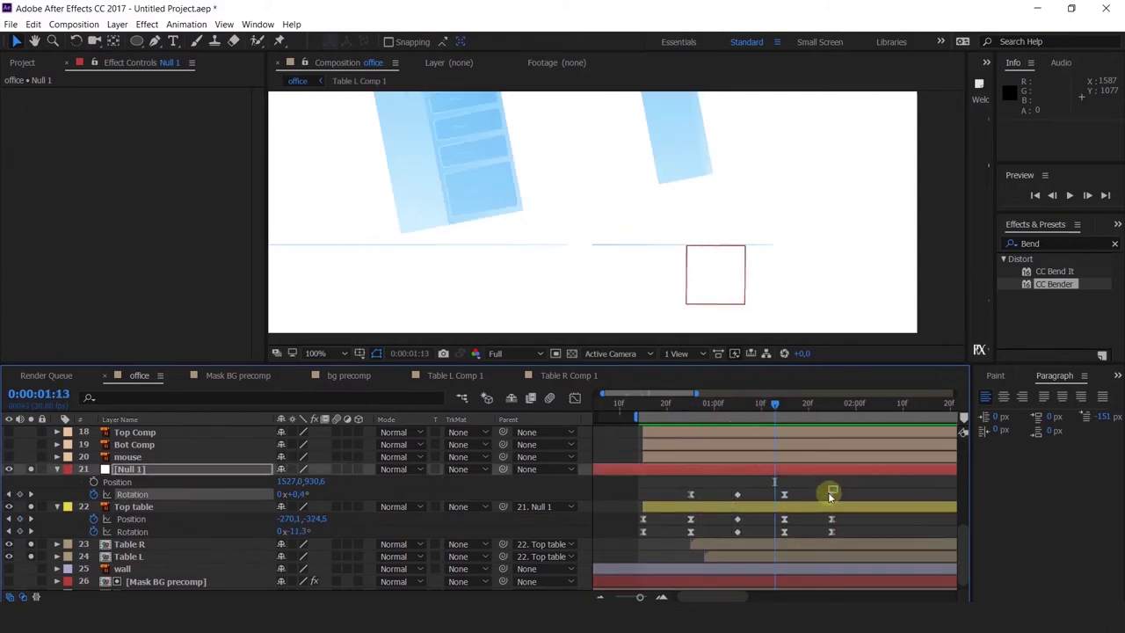
key(Delete)
drag(731, 409, 677, 421)
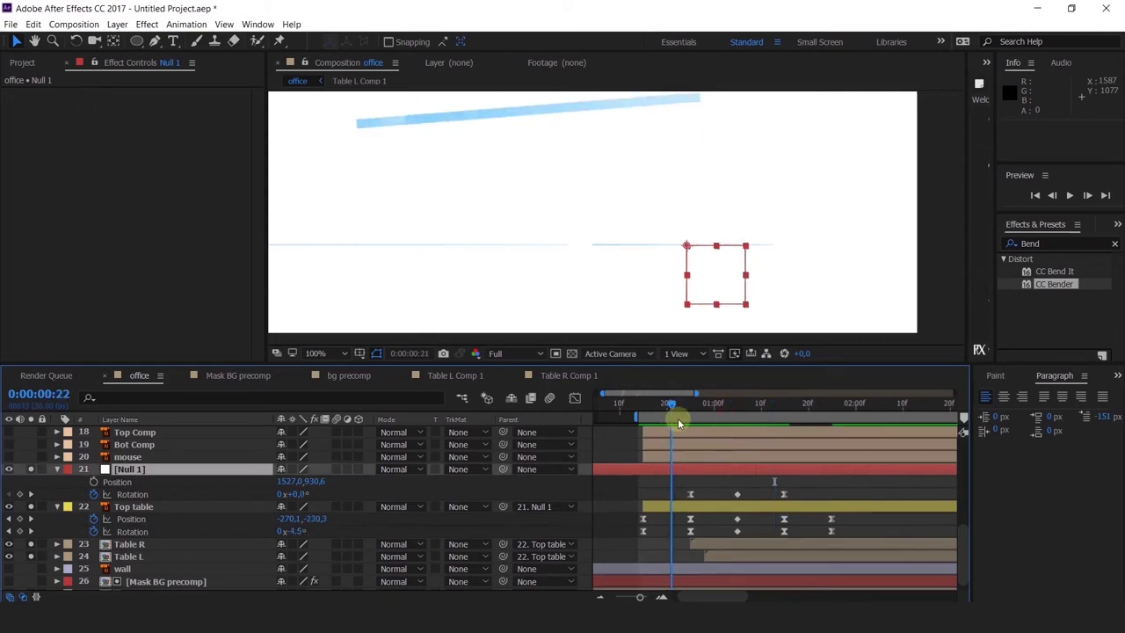
scroll(660, 295, down, 1)
click(673, 253)
key(space)
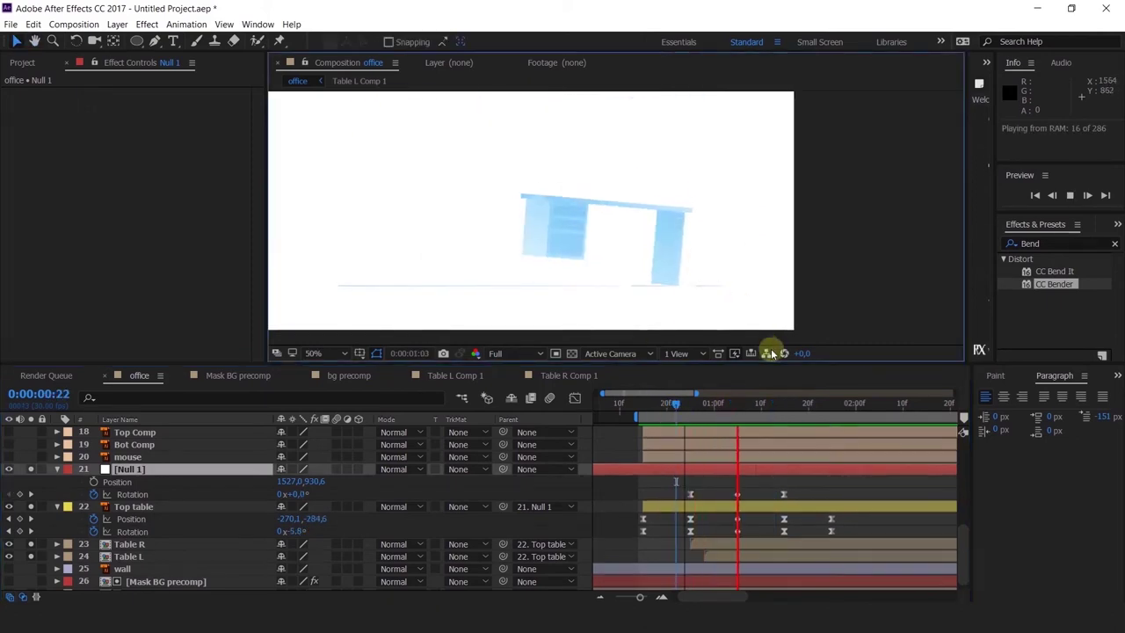
Lengthen the speed-graph easing of Null 1's Rotation and Top table's Position and Rotation keyframes at 0:25, and preview the desk.
click(687, 403)
drag(687, 403, 695, 433)
drag(699, 489, 672, 537)
click(576, 397)
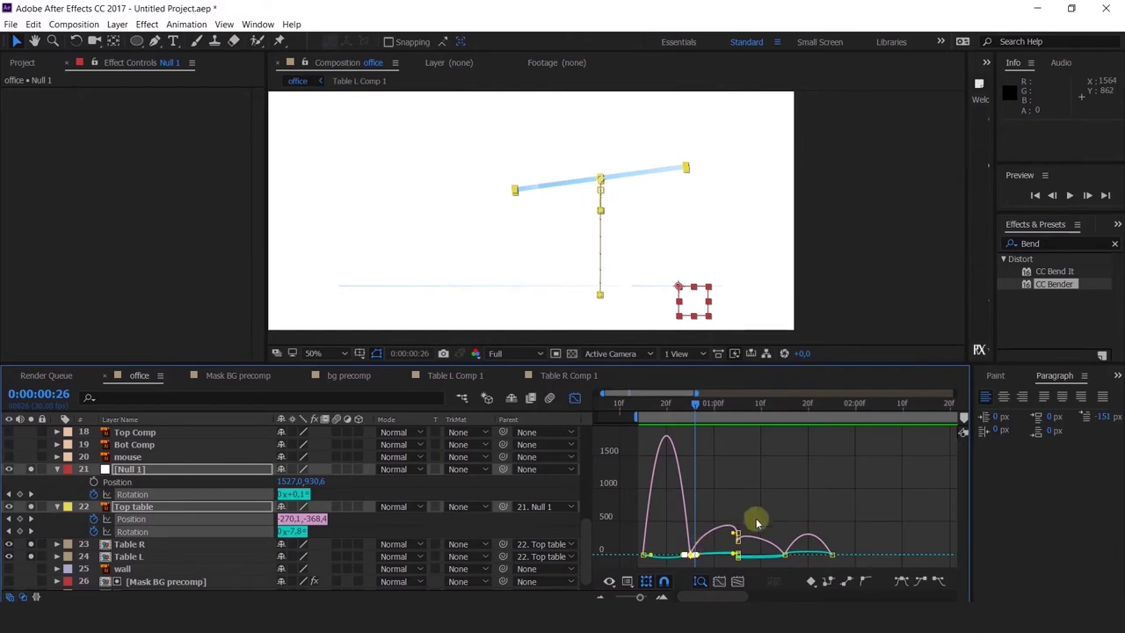
scroll(690, 553, up, 4)
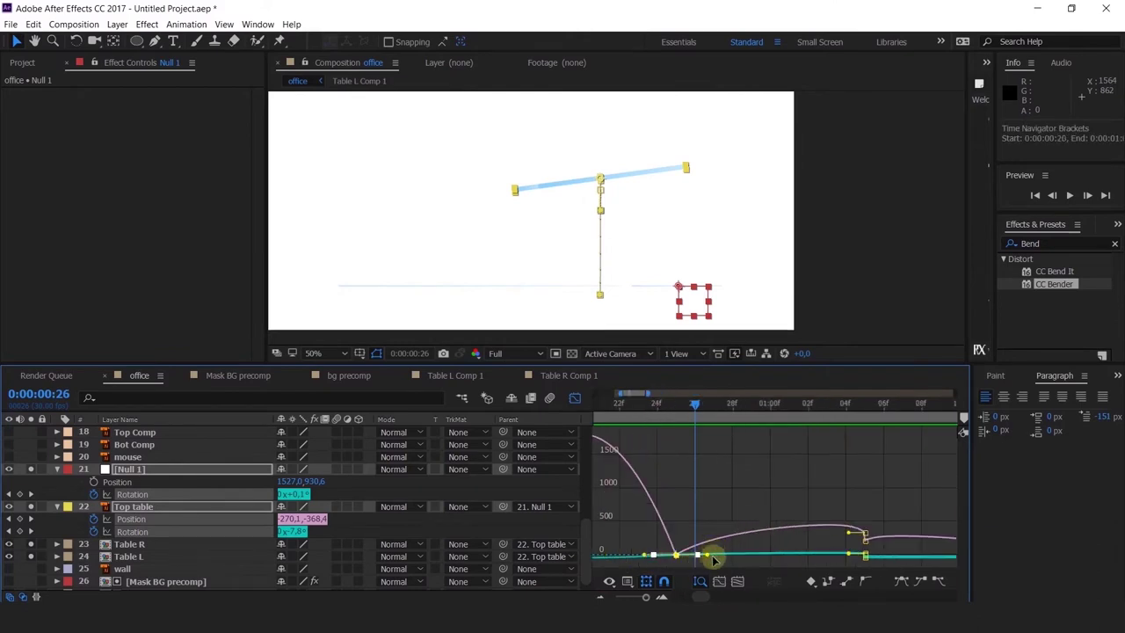
drag(716, 554, 624, 553)
scroll(661, 525, down, 5)
key(space)
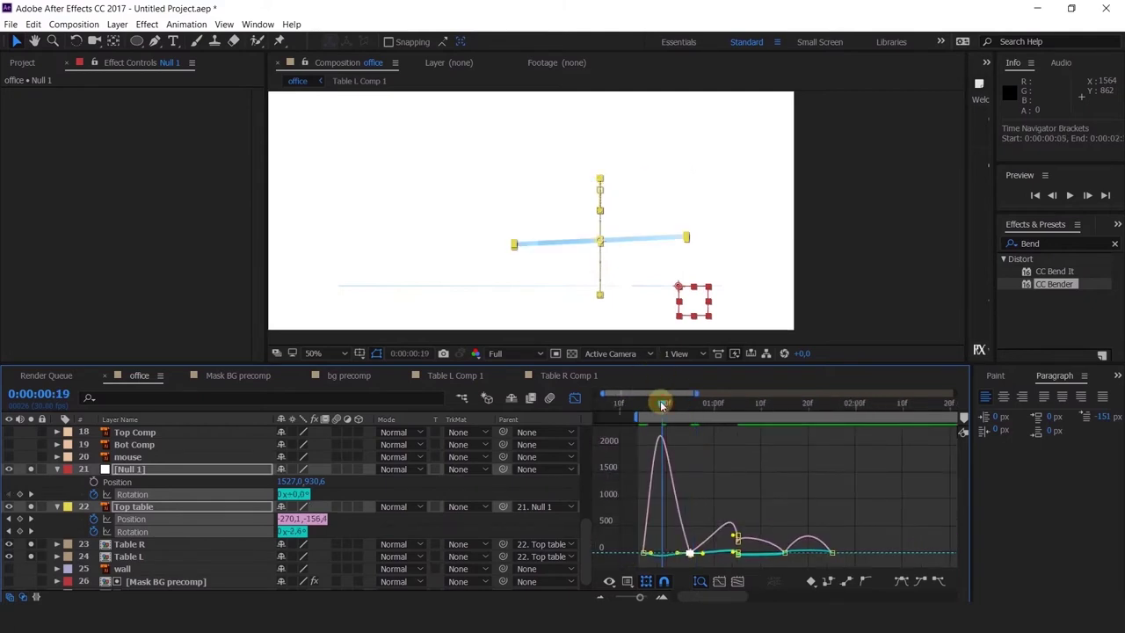
key(space)
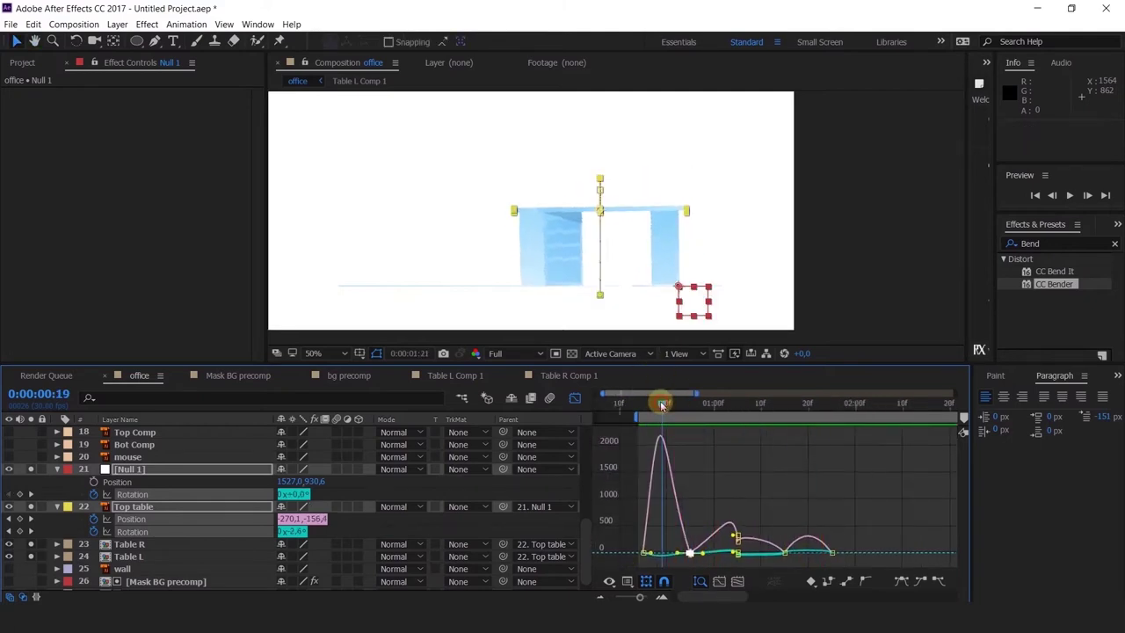
click(574, 397)
Set Null 1's Rotation to 3° at 1:05.
drag(705, 409, 741, 445)
key(=)
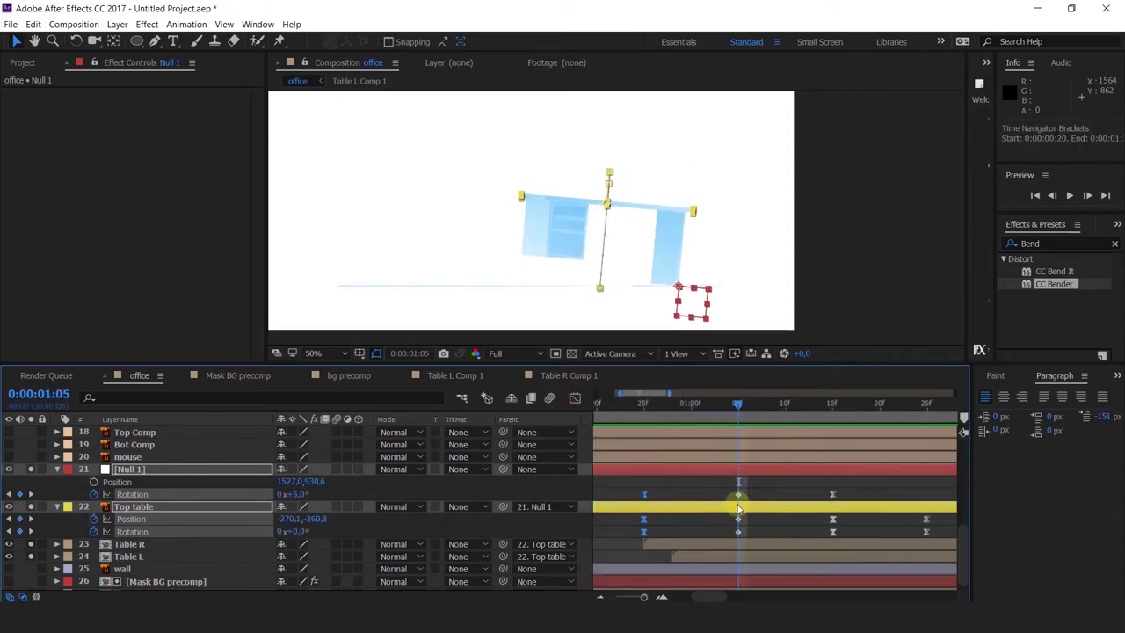
drag(298, 496, 301, 494)
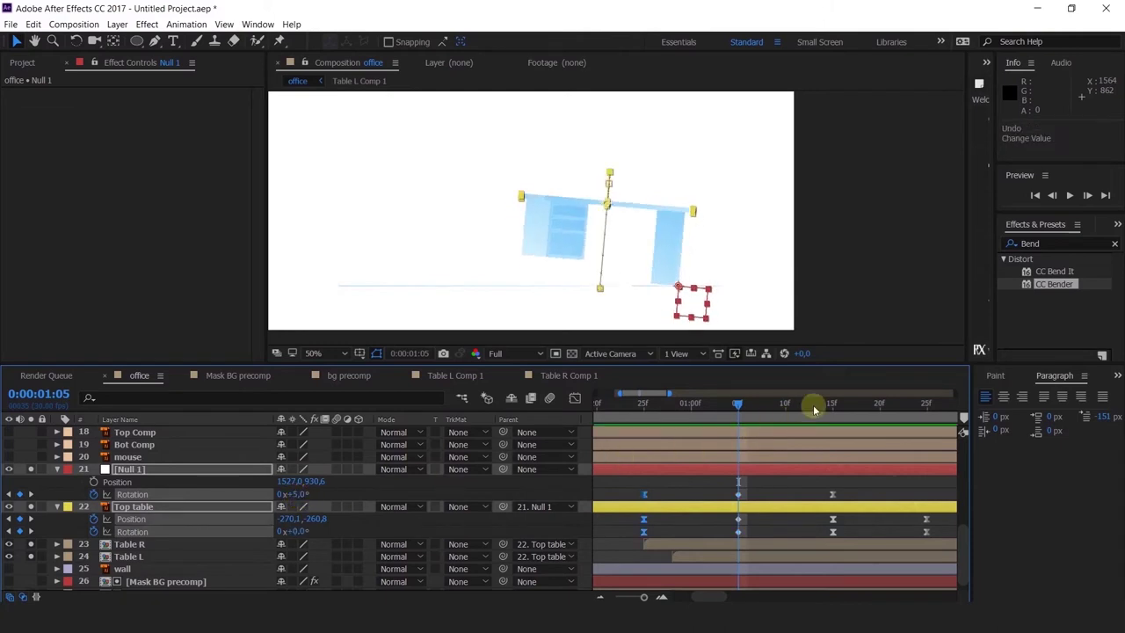
scroll(696, 313, up, 2)
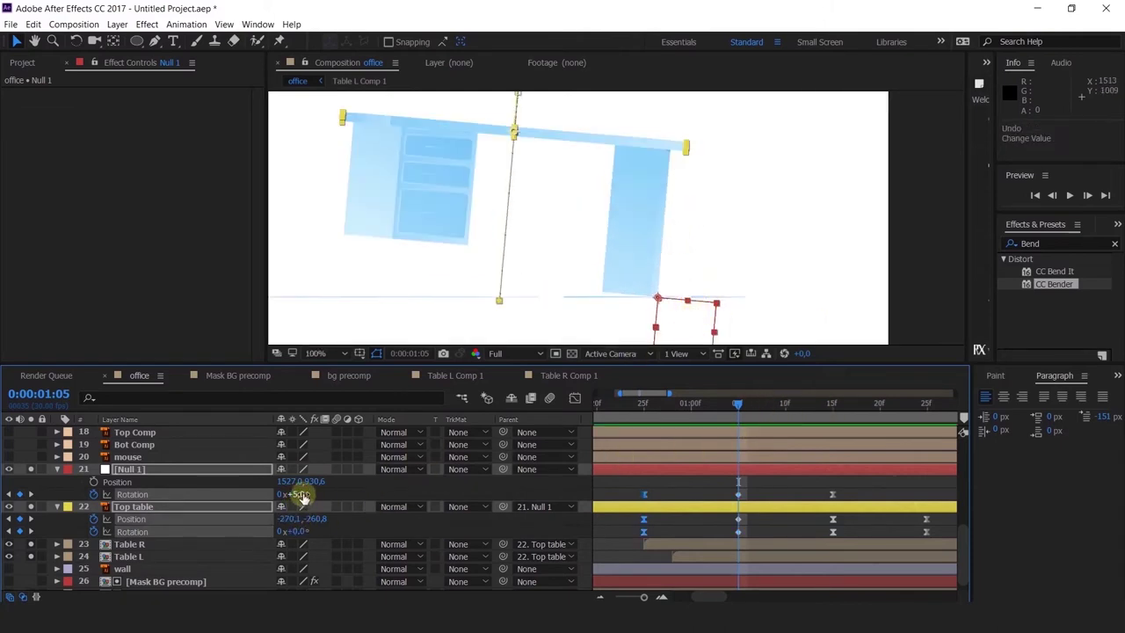
drag(298, 494, 296, 495)
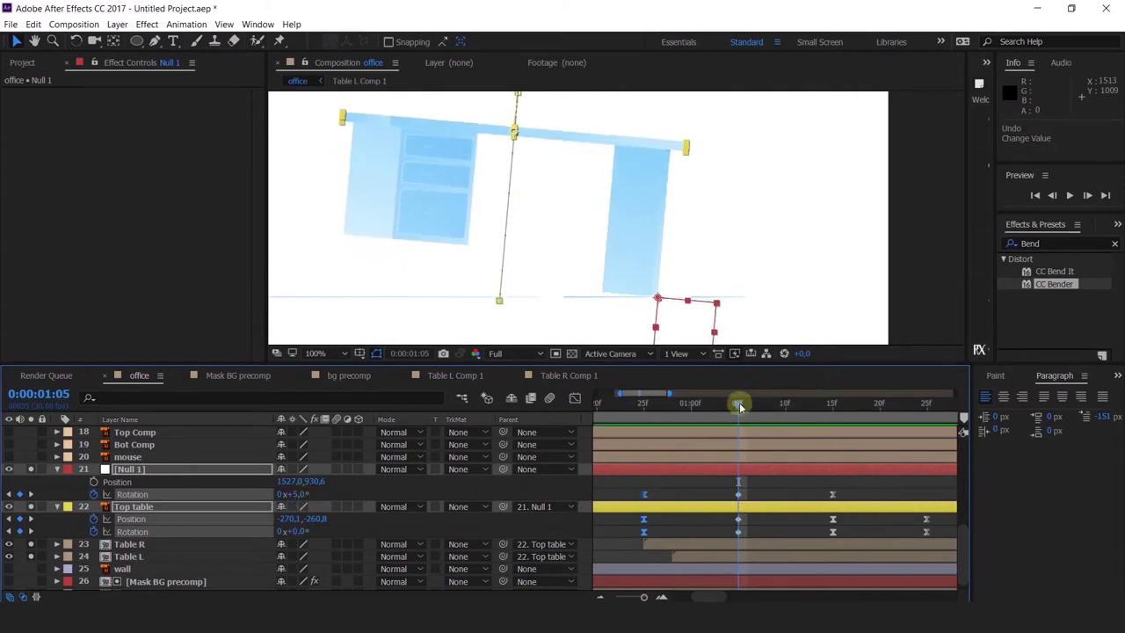
drag(698, 264, 677, 211)
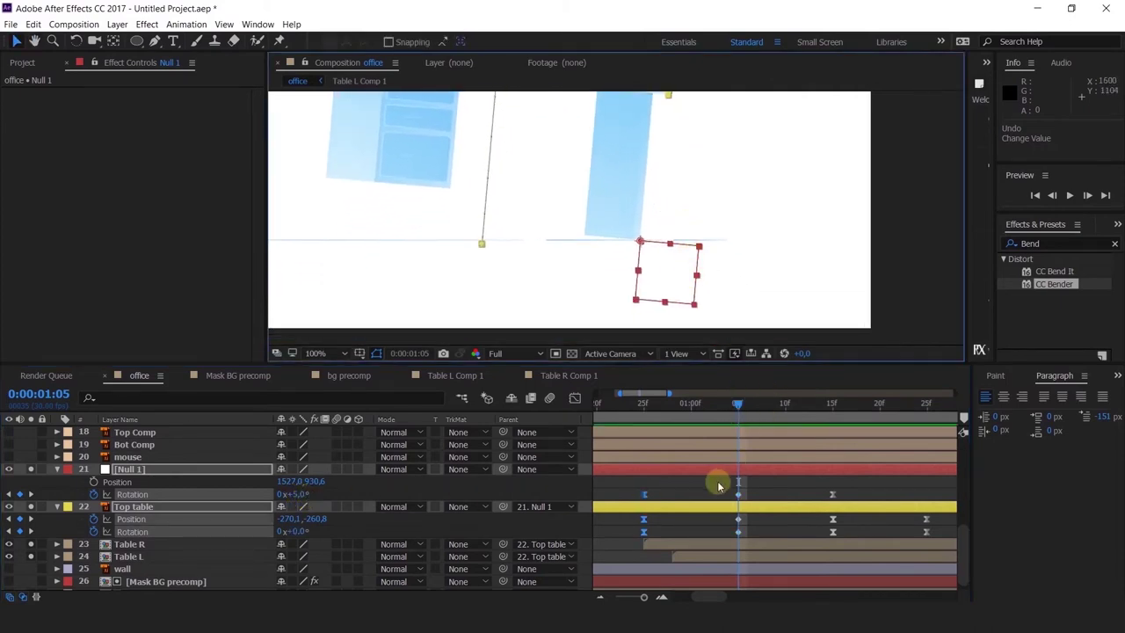
click(754, 472)
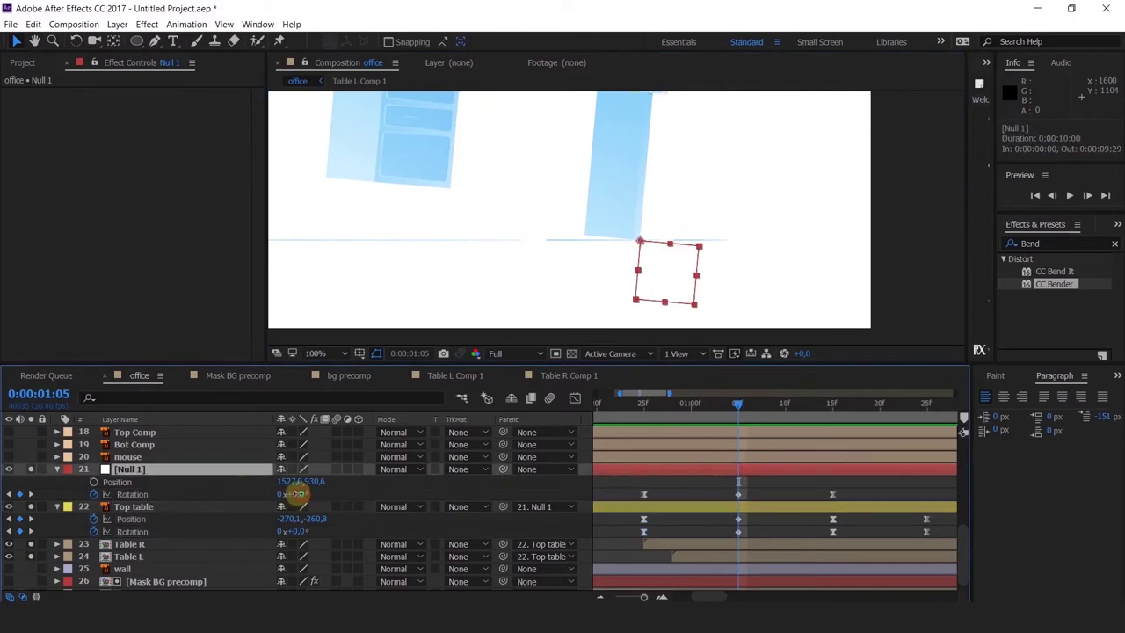
drag(297, 494, 300, 495)
key(comma)
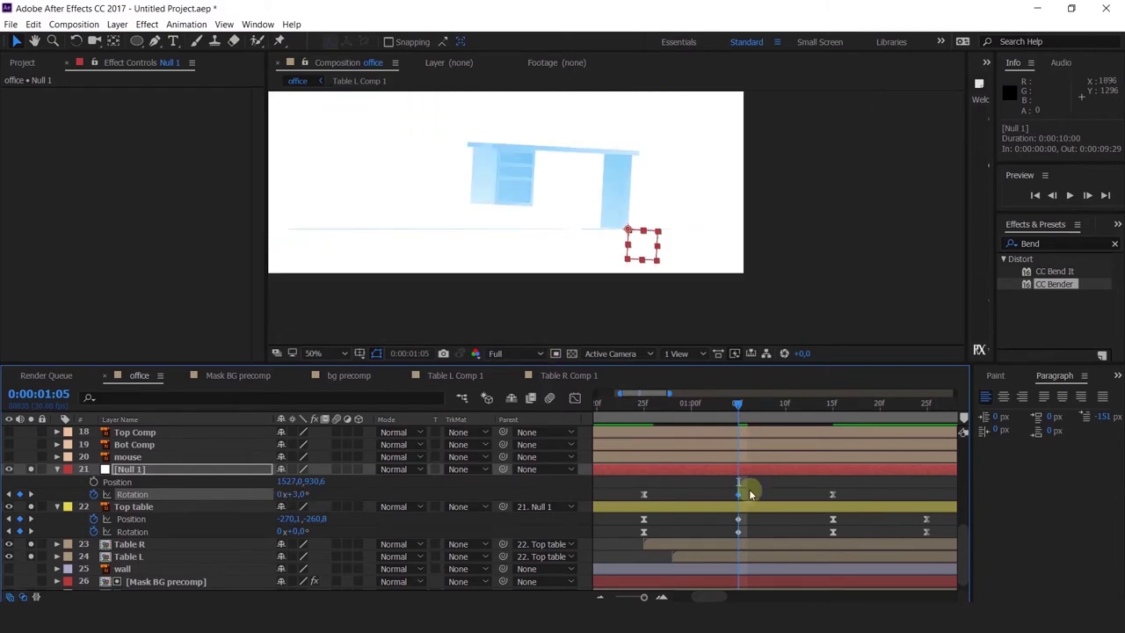
Paste Top table's 1:25 Position keyframe at 1:15 and set the position there to -270.1, -319.8.
drag(646, 405, 835, 492)
scroll(571, 215, up, 2)
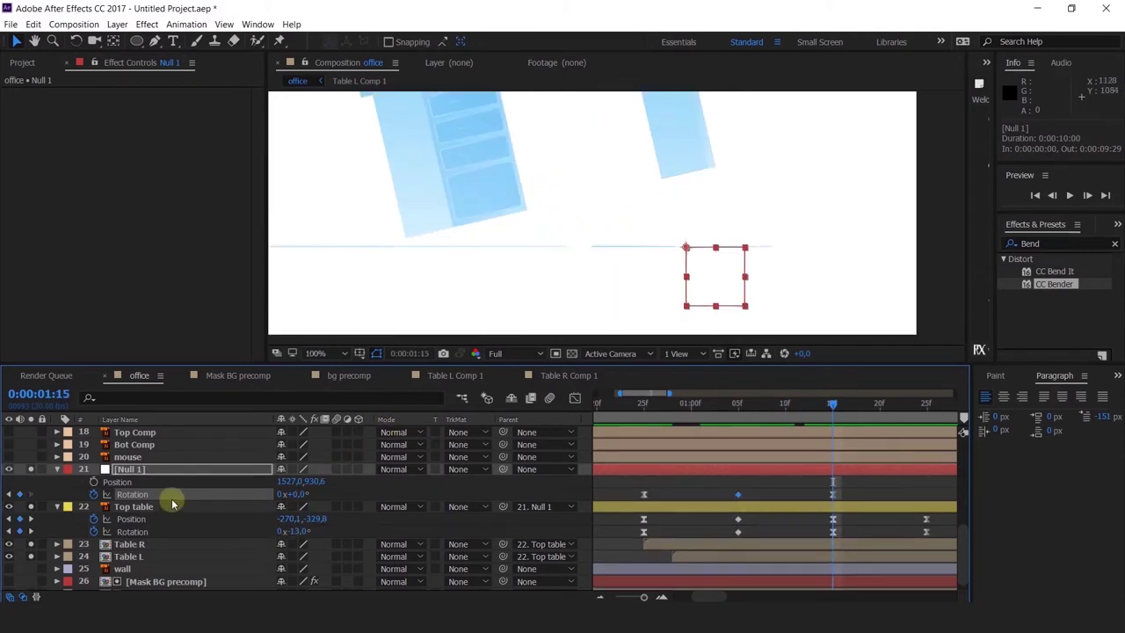
click(140, 507)
click(925, 518)
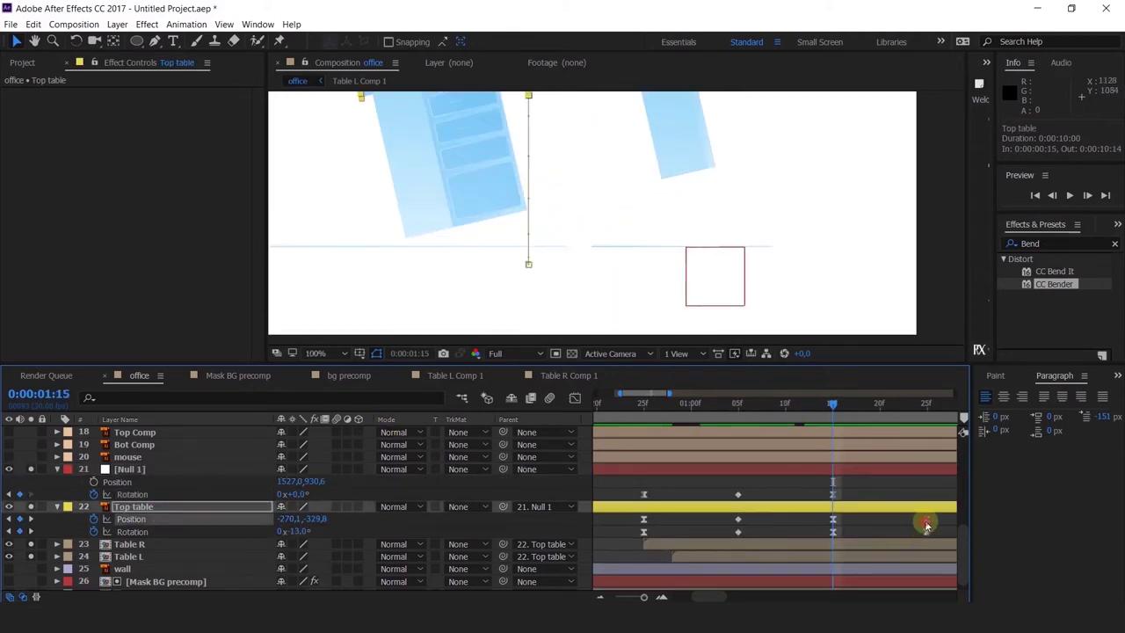
key(ctrl+c)
key(ctrl+v)
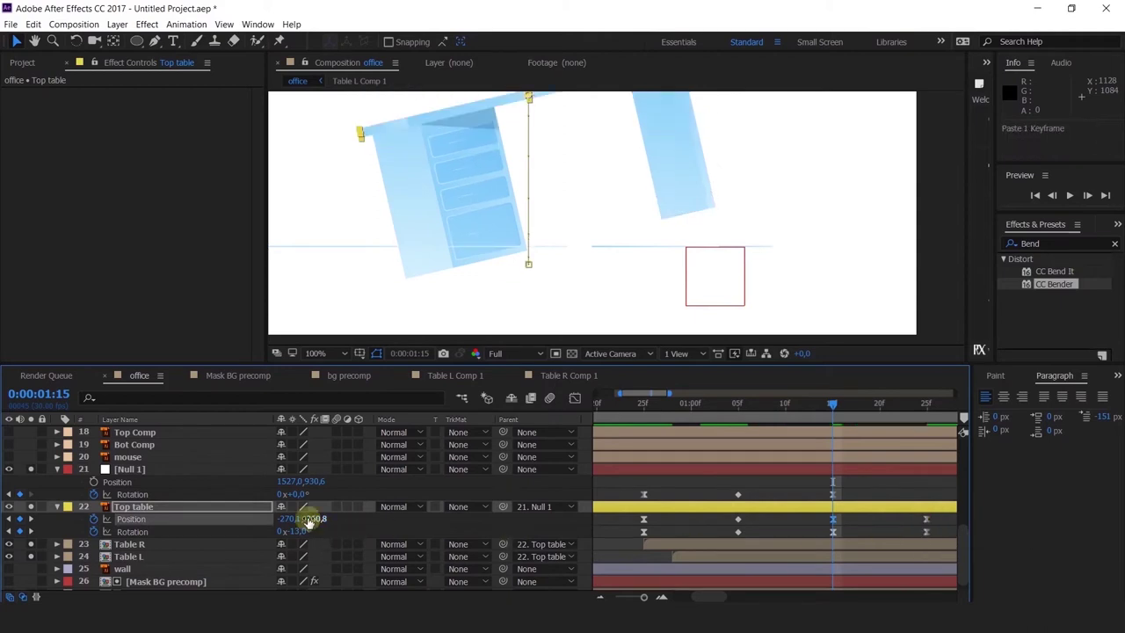
drag(309, 520, 255, 529)
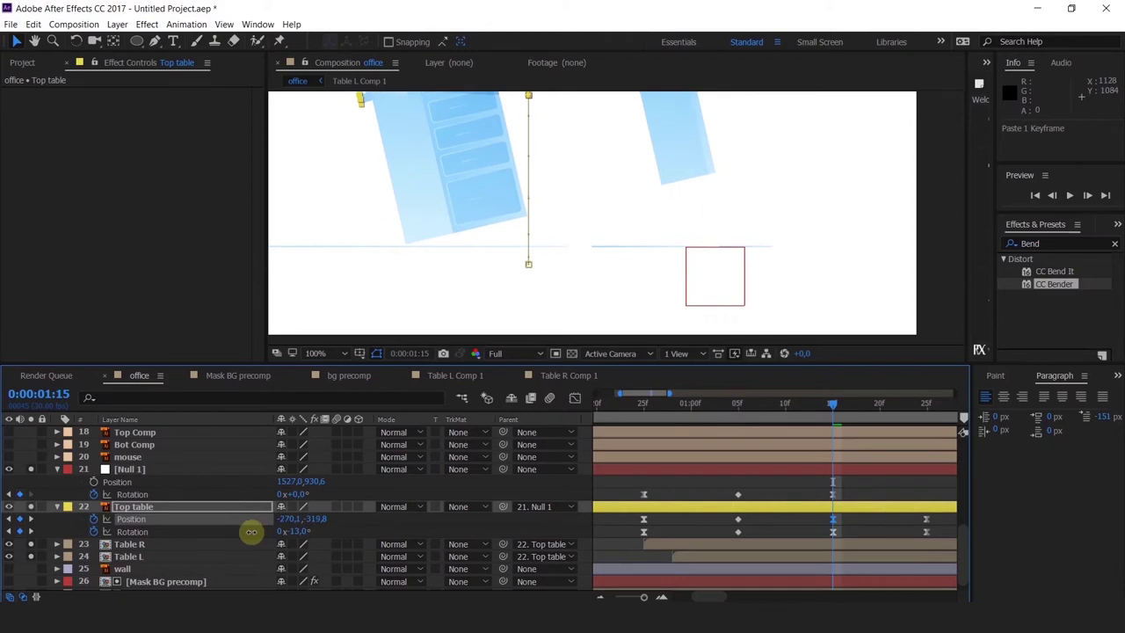
Preview the desk bounce and examine the right leg's landing on the floor around 1:05.
click(653, 415)
key(space)
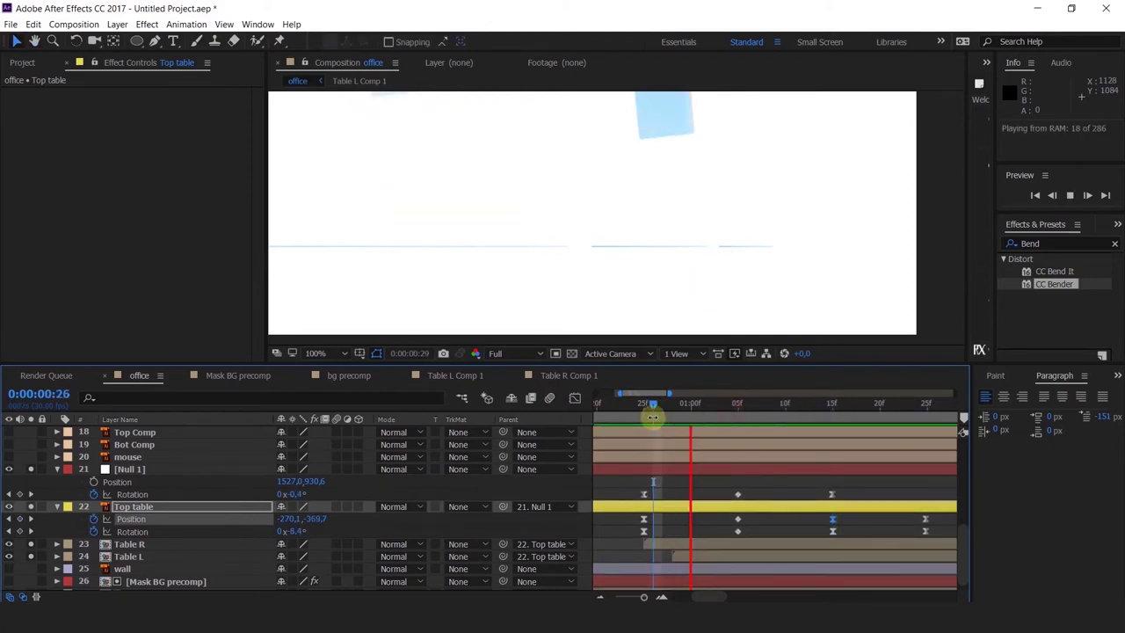
key(space)
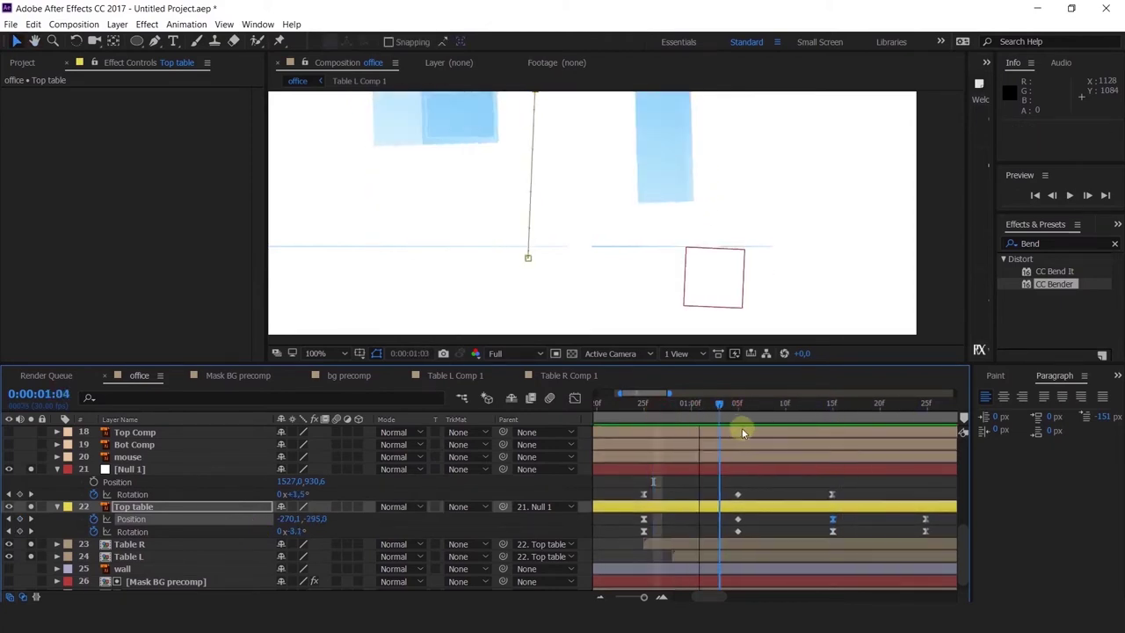
scroll(811, 484, down, 2)
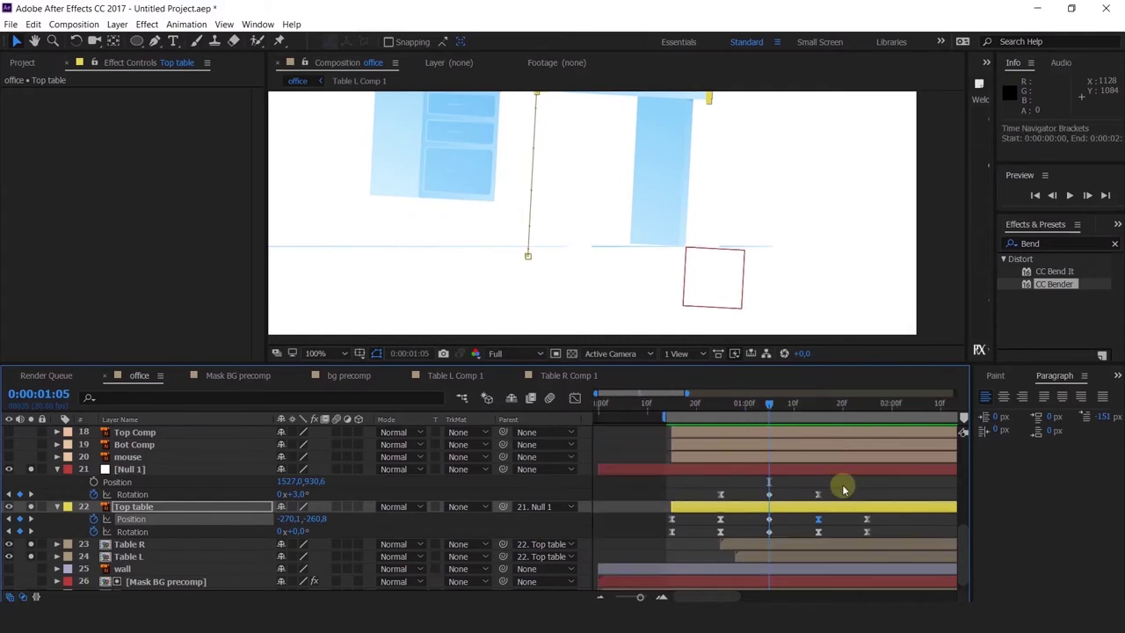
drag(841, 483, 807, 472)
drag(631, 286, 623, 321)
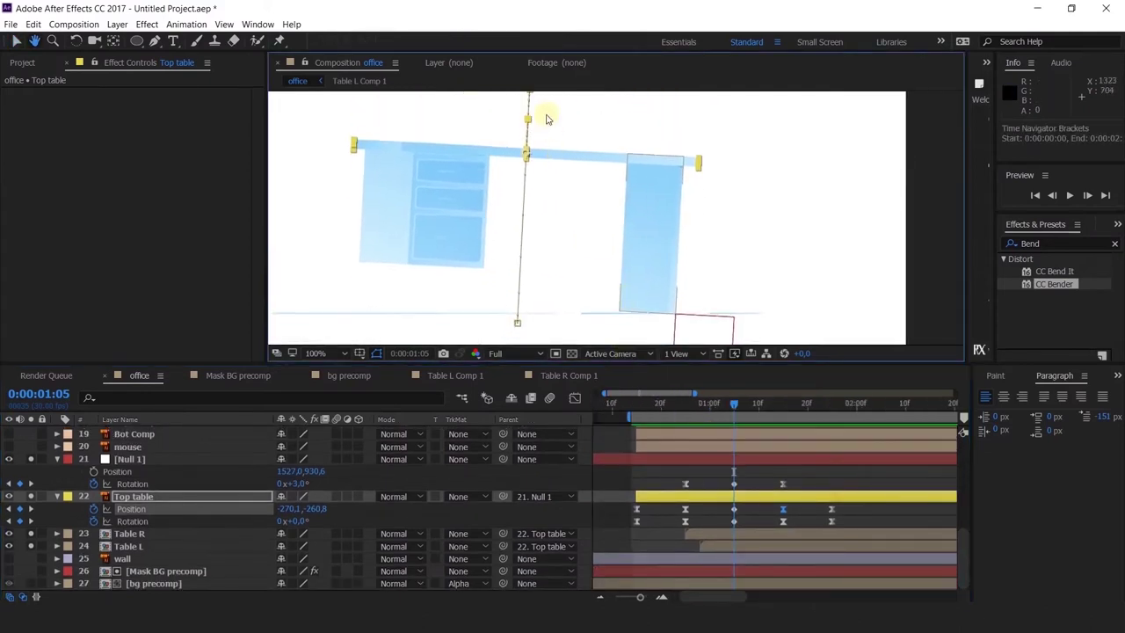
click(624, 215)
drag(734, 403, 685, 428)
key(k)
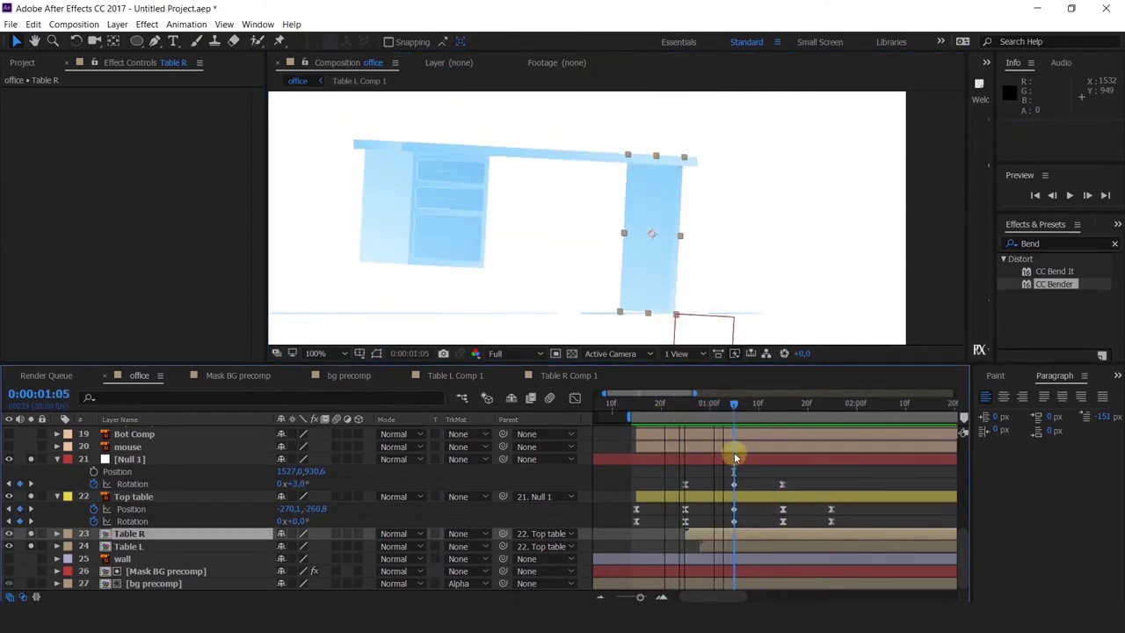
Move the 1:15 keyframes of Null 1 and Top table to about 1:11 and Top table's 1:25 keyframes to about 1:16, and preview.
drag(873, 474, 762, 546)
mouse_move(782, 483)
mouse_down()
mouse_move(766, 485)
mouse_move(783, 488)
mouse_up()
drag(829, 478, 787, 513)
drag(703, 405, 677, 453)
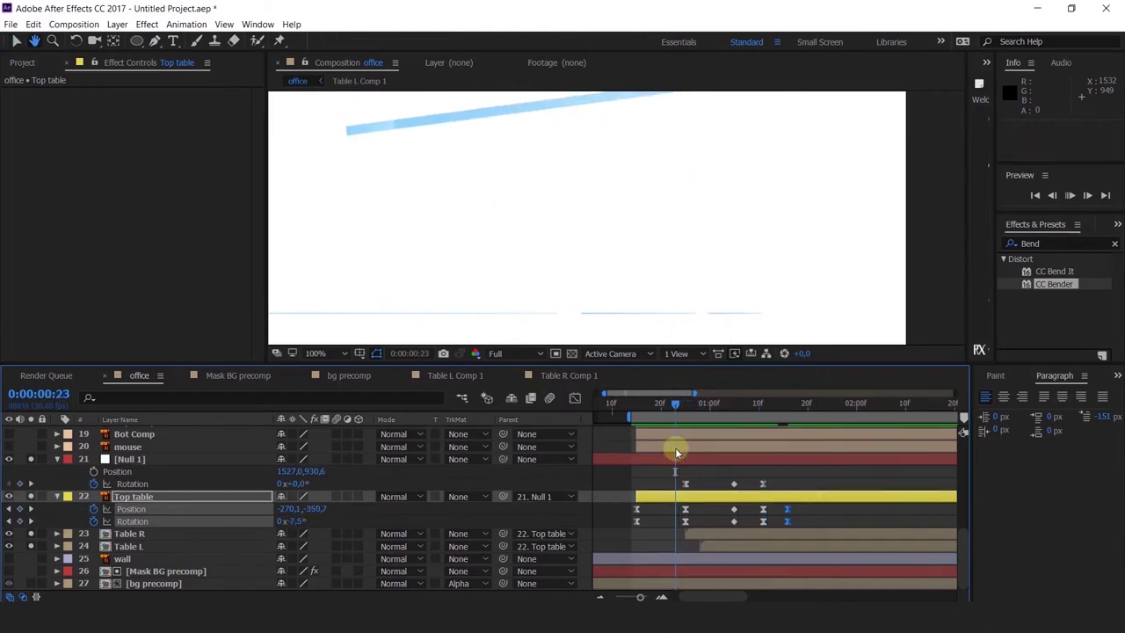
key(space)
Shift the 0:25 keyframes of Null 1 and Top table to 0:24 and the following ones to 1:03, 1:09 and 1:14, and preview.
drag(679, 403, 682, 427)
drag(813, 472, 680, 525)
drag(805, 470, 734, 523)
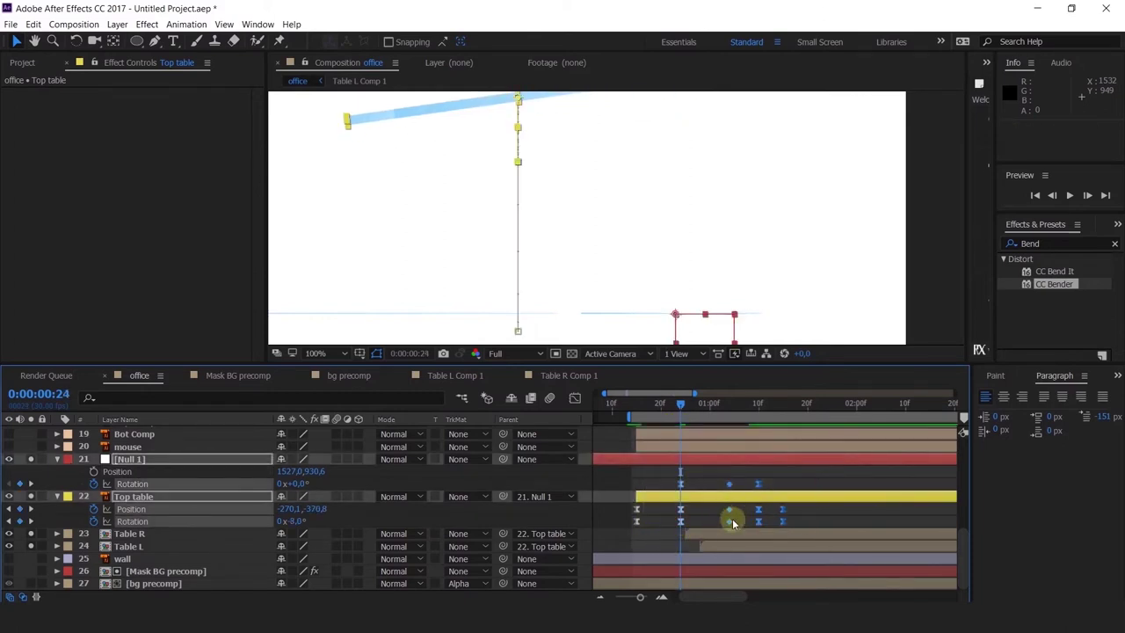
click(636, 406)
key(space)
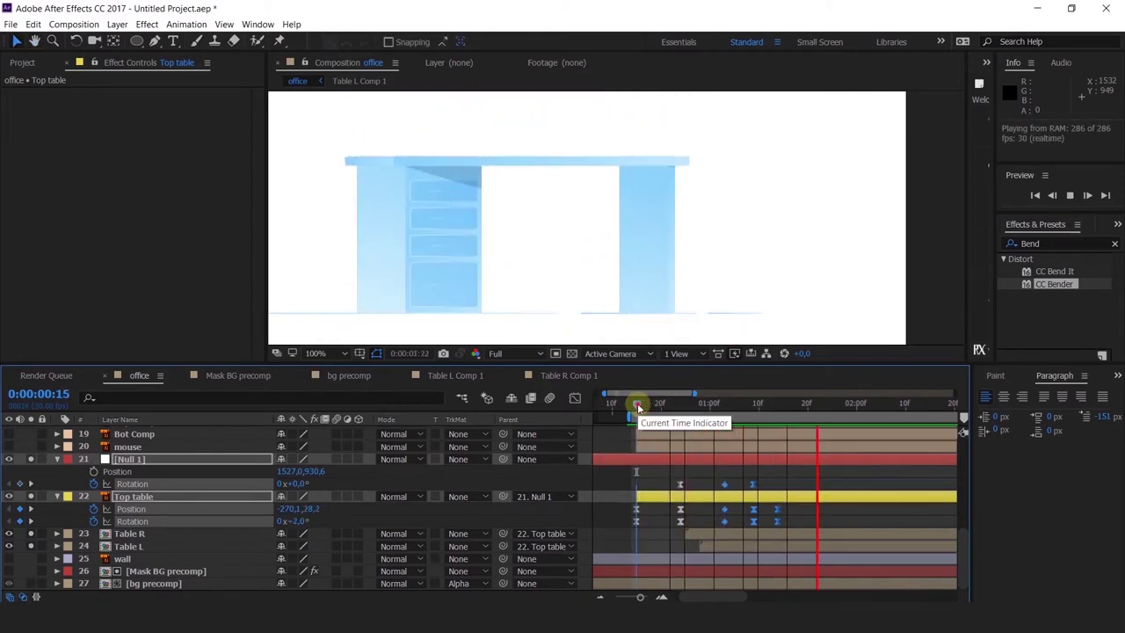
Move the second Position keyframe of the leg in Table R Comp 1 to 0:07 and preview the result in the office composition.
drag(637, 406, 725, 453)
click(738, 472)
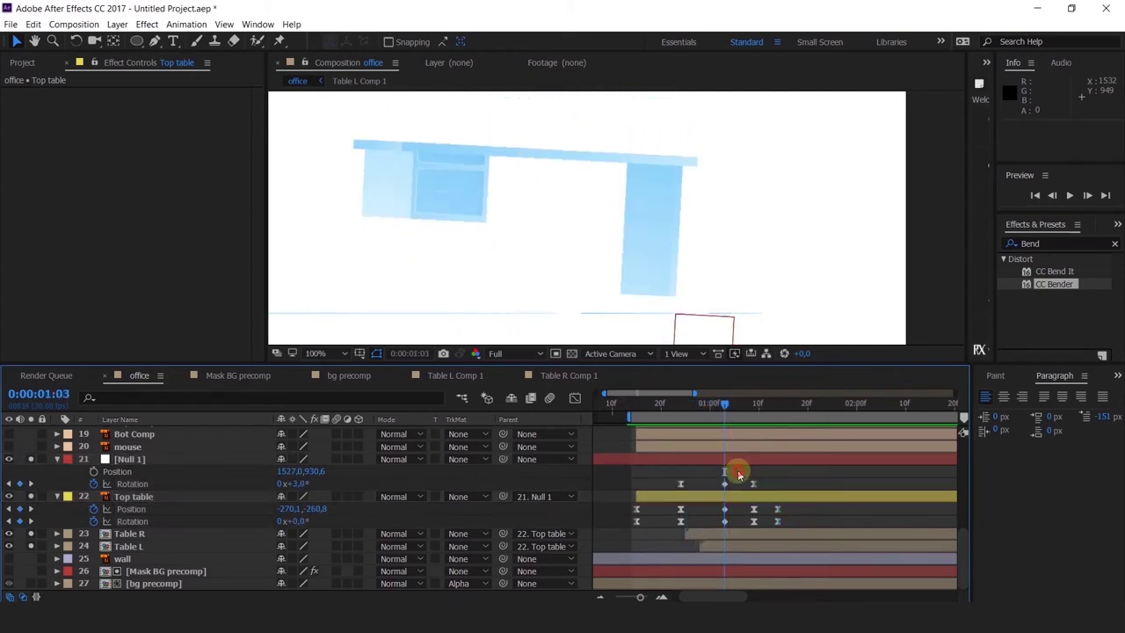
click(738, 467)
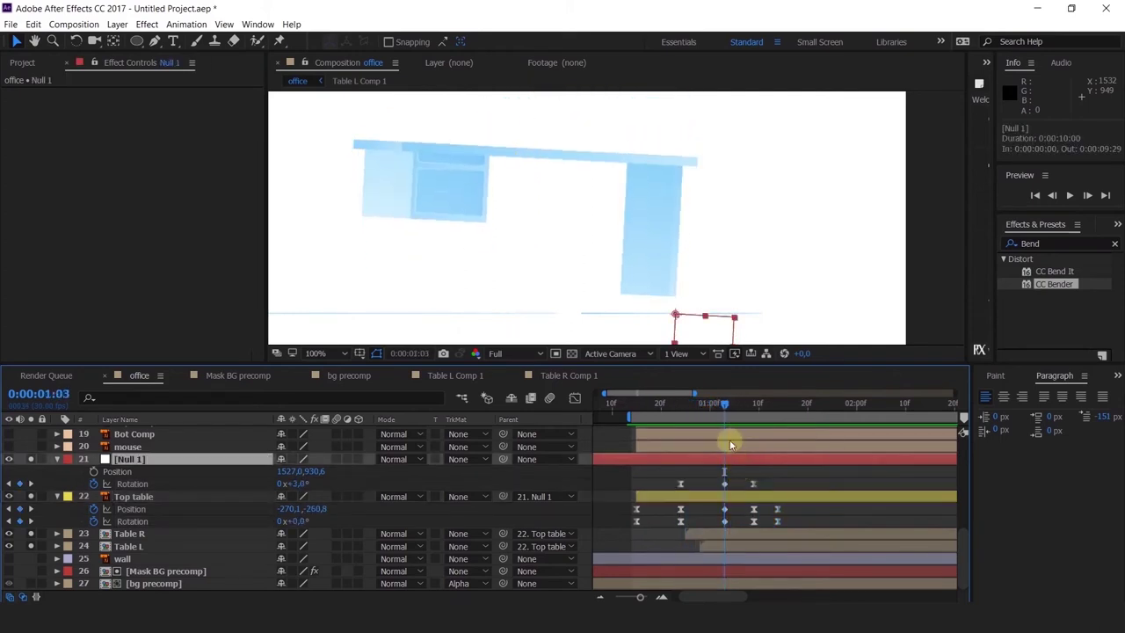
click(738, 535)
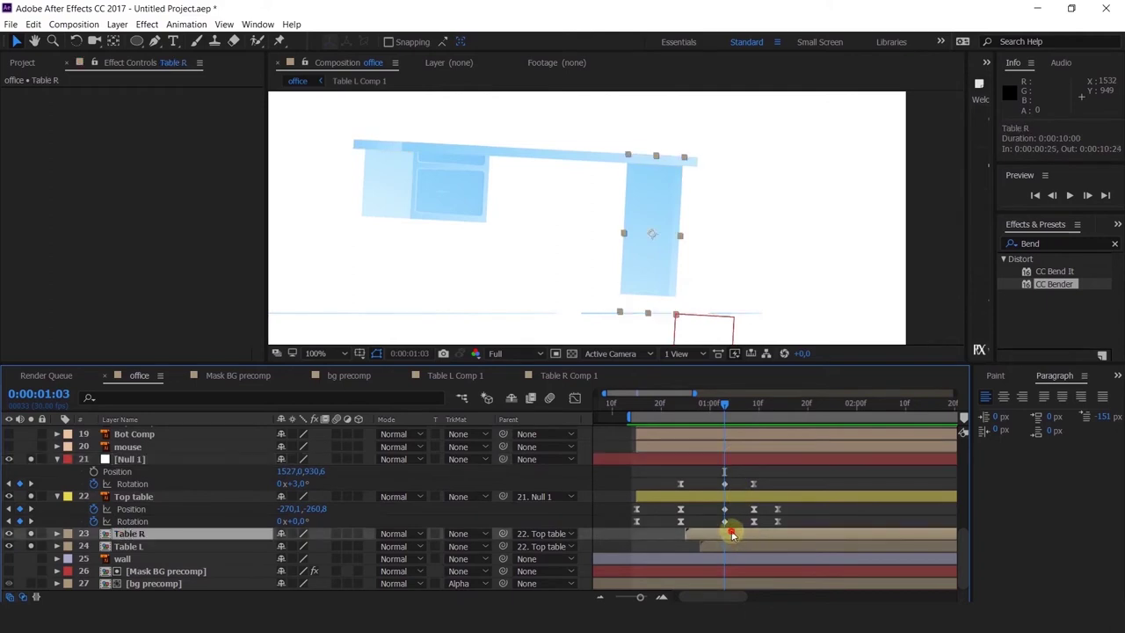
double_click(732, 533)
click(651, 451)
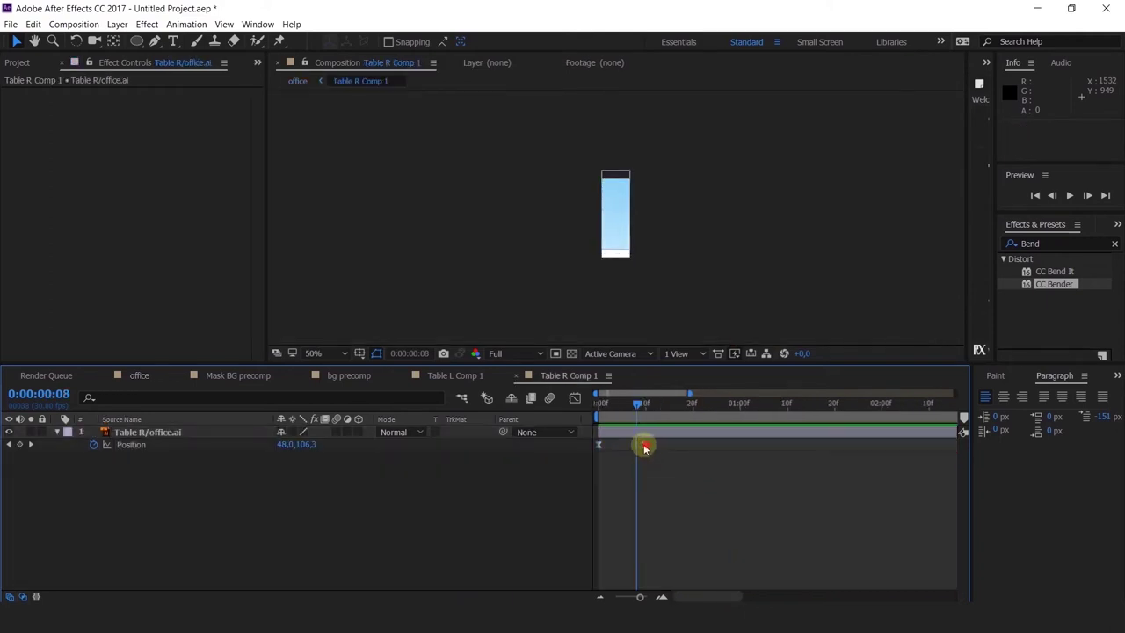
click(637, 447)
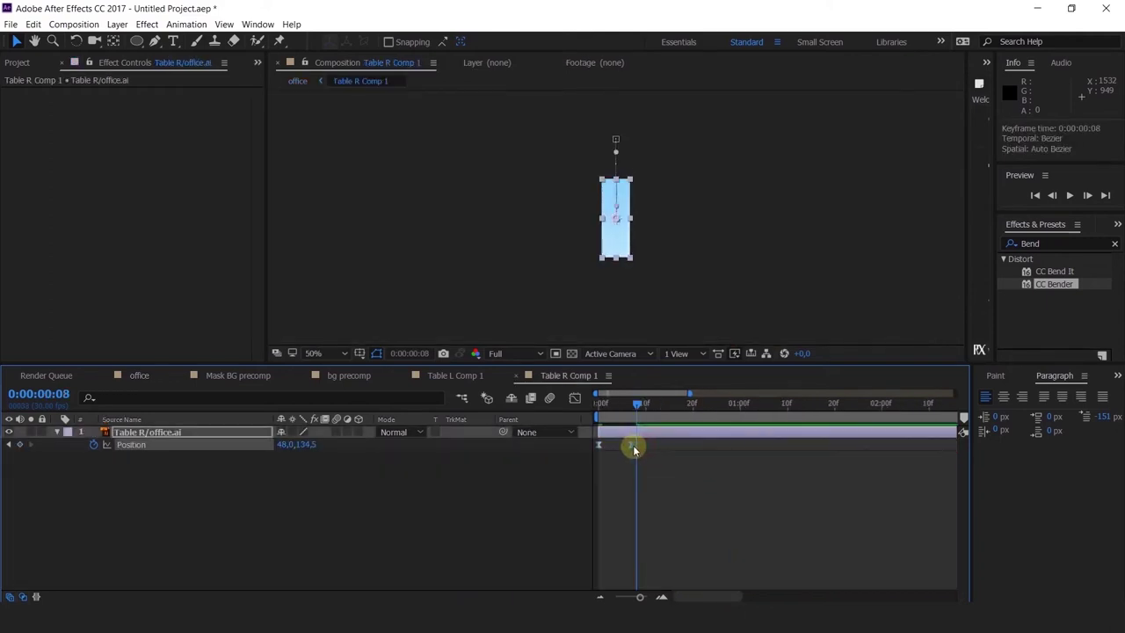
click(140, 375)
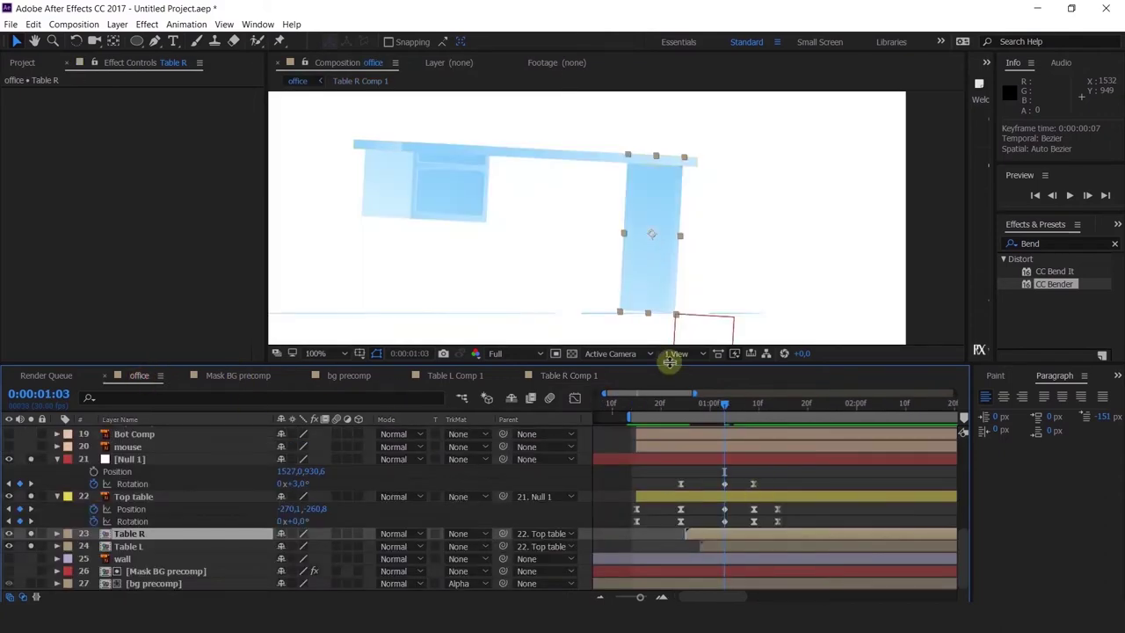
drag(649, 412, 743, 445)
key(space)
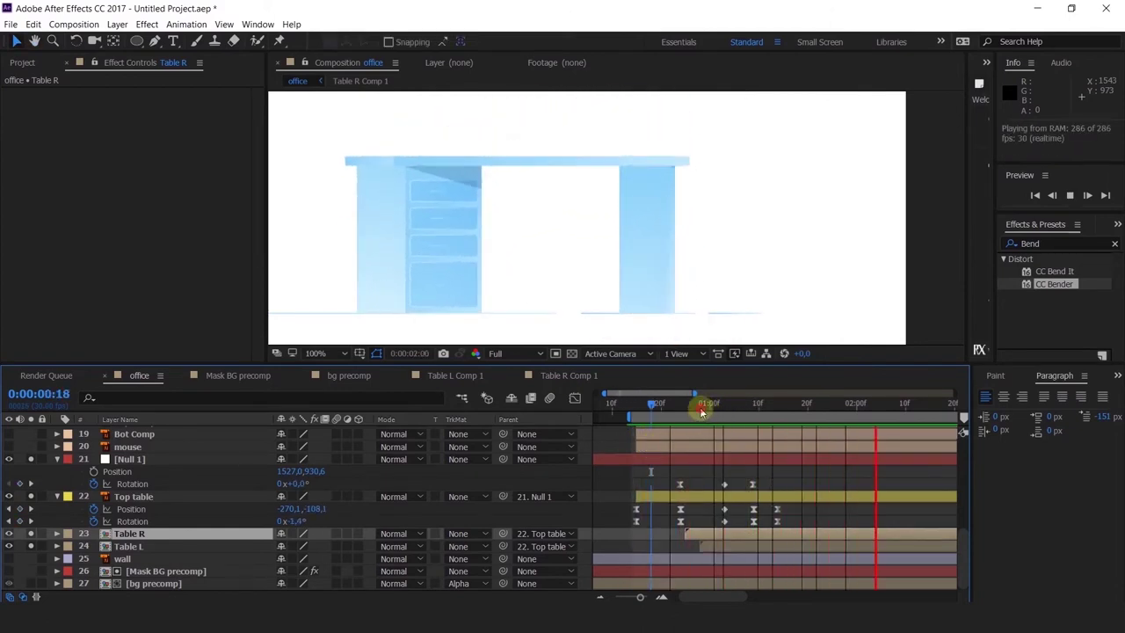
Examine the left leg's floor contact at 1:09 and the Position keyframes in Table L Comp 1, and return to the office composition.
drag(729, 406, 753, 454)
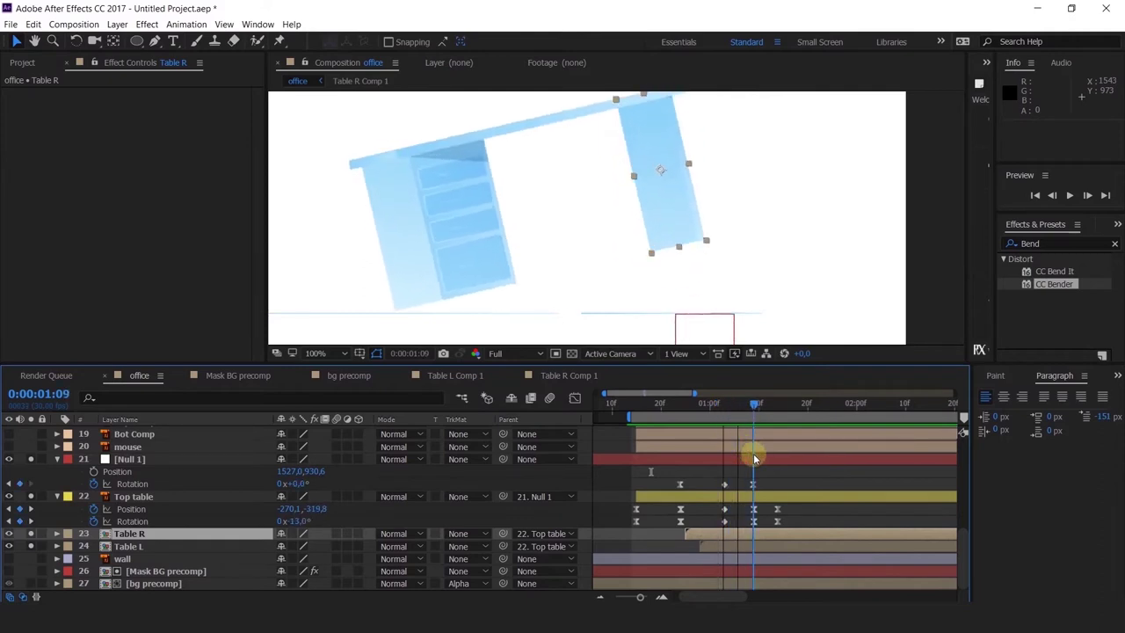
double_click(738, 548)
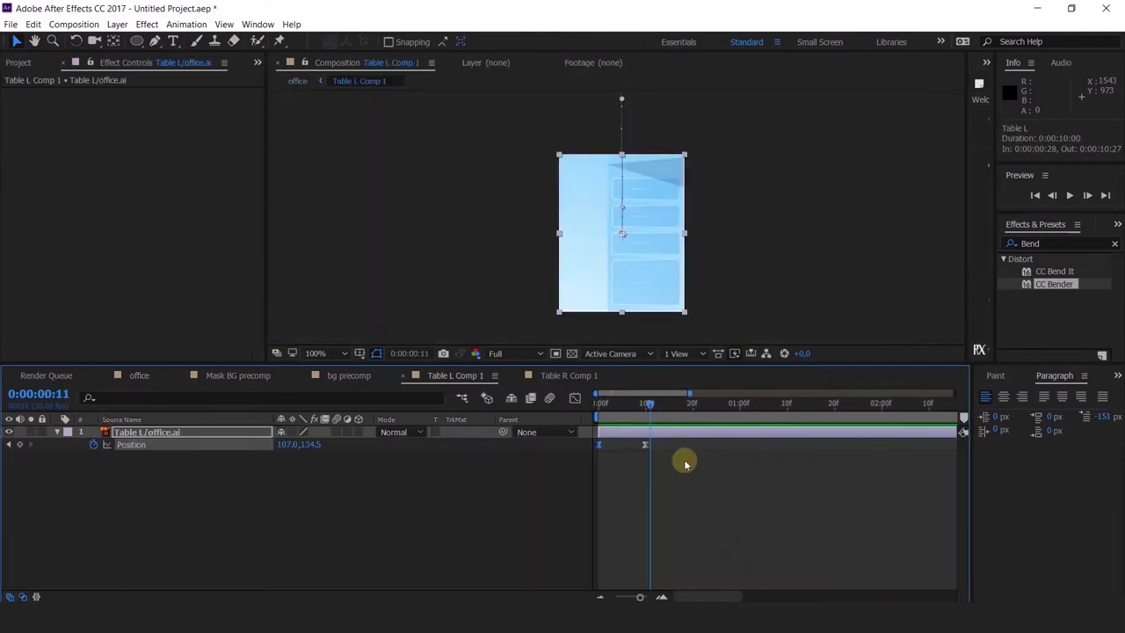
click(360, 375)
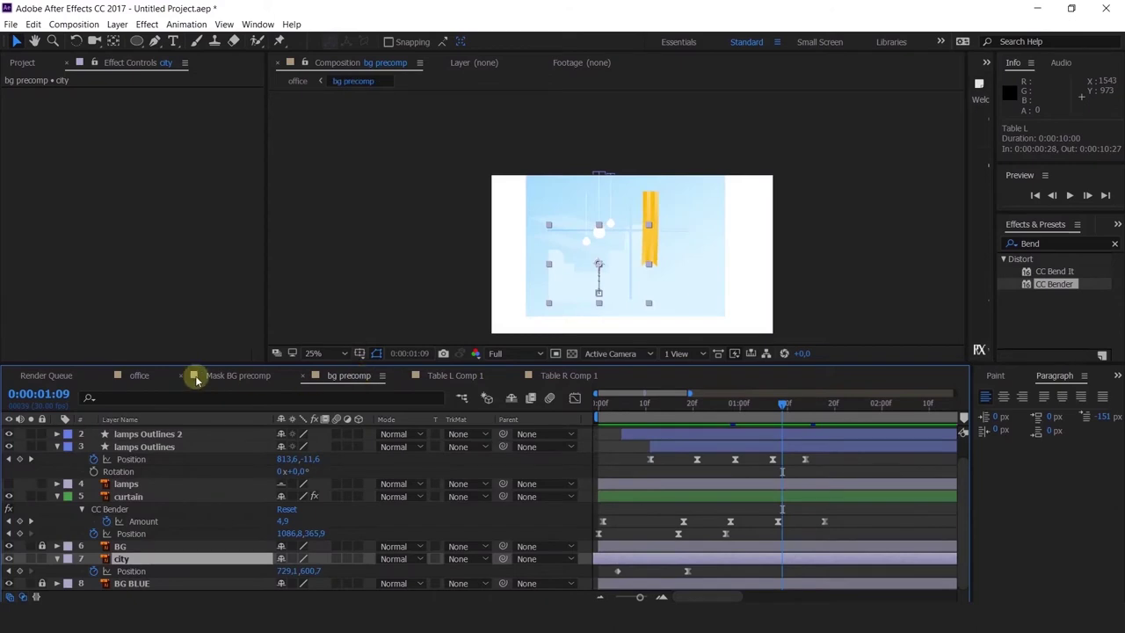
click(230, 375)
click(139, 375)
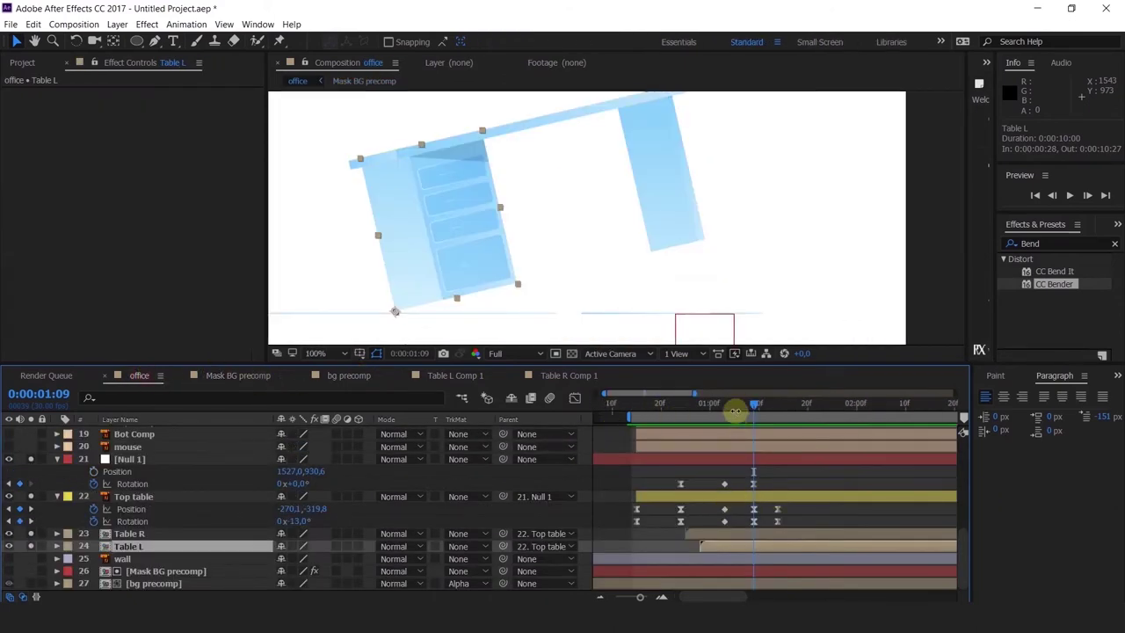
click(337, 519)
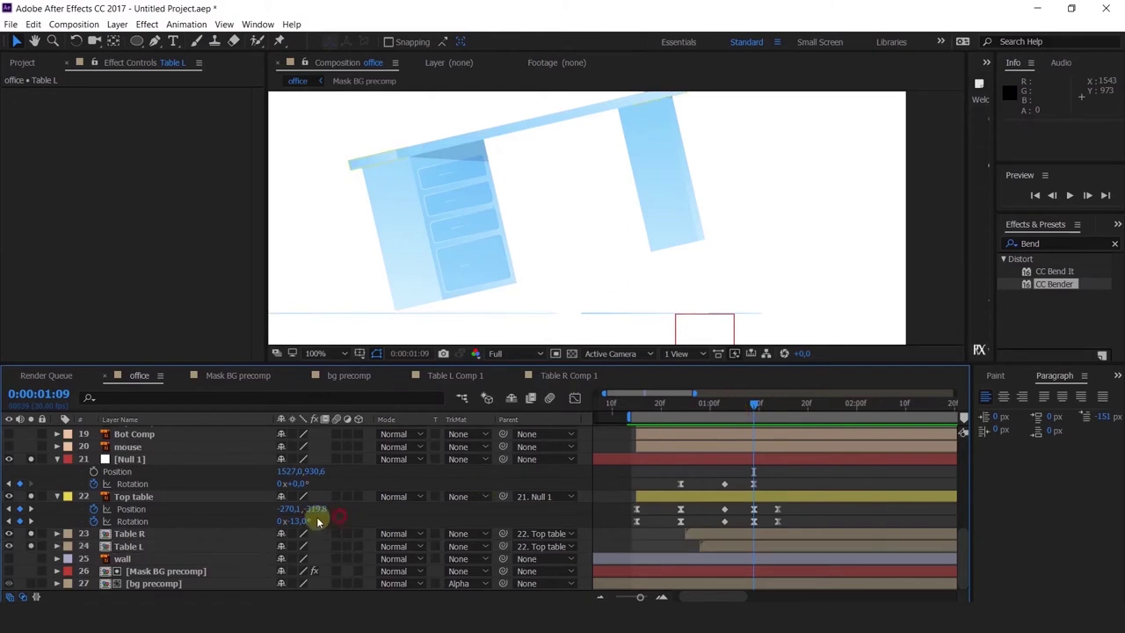
Reduce Top table's tilt at 1:09 to -3° with a vertical position of -276.8, and preview.
drag(297, 521, 349, 511)
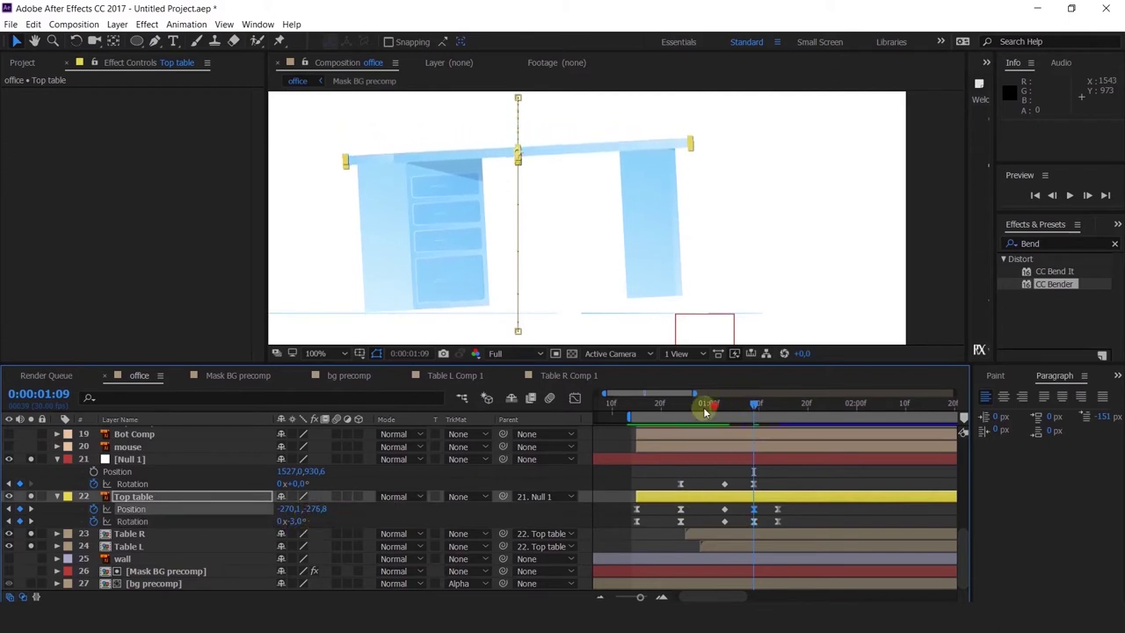
drag(704, 411, 752, 430)
key(space)
key(space)
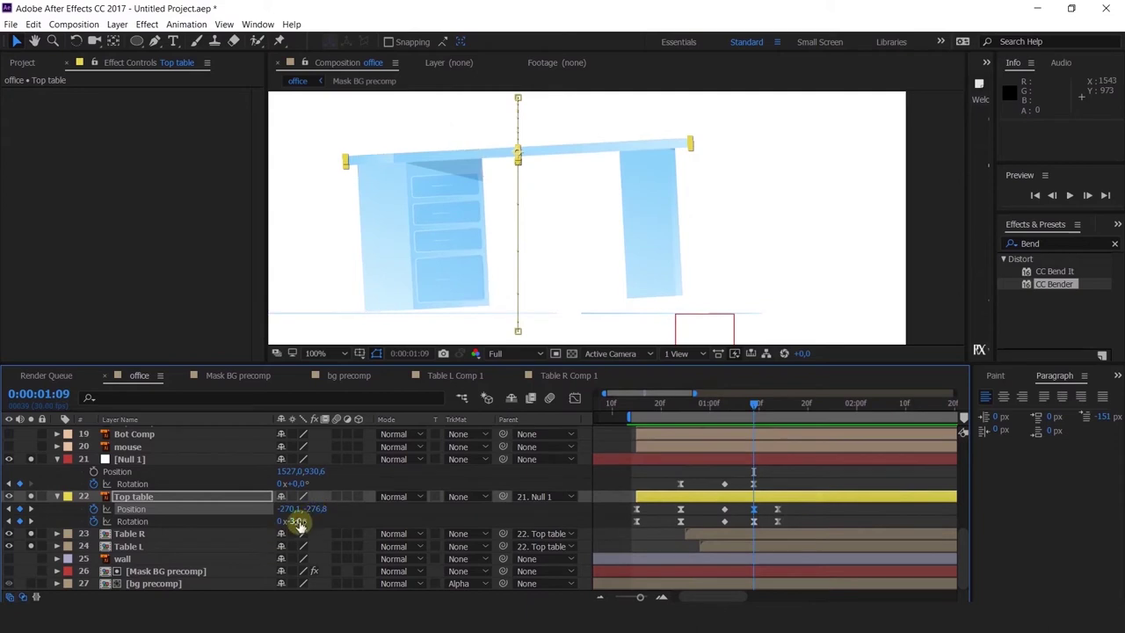
Set Top table's Rotation at 1:09 to -6°, adjust its Position so the left leg meets the floor, and preview.
drag(298, 521, 309, 507)
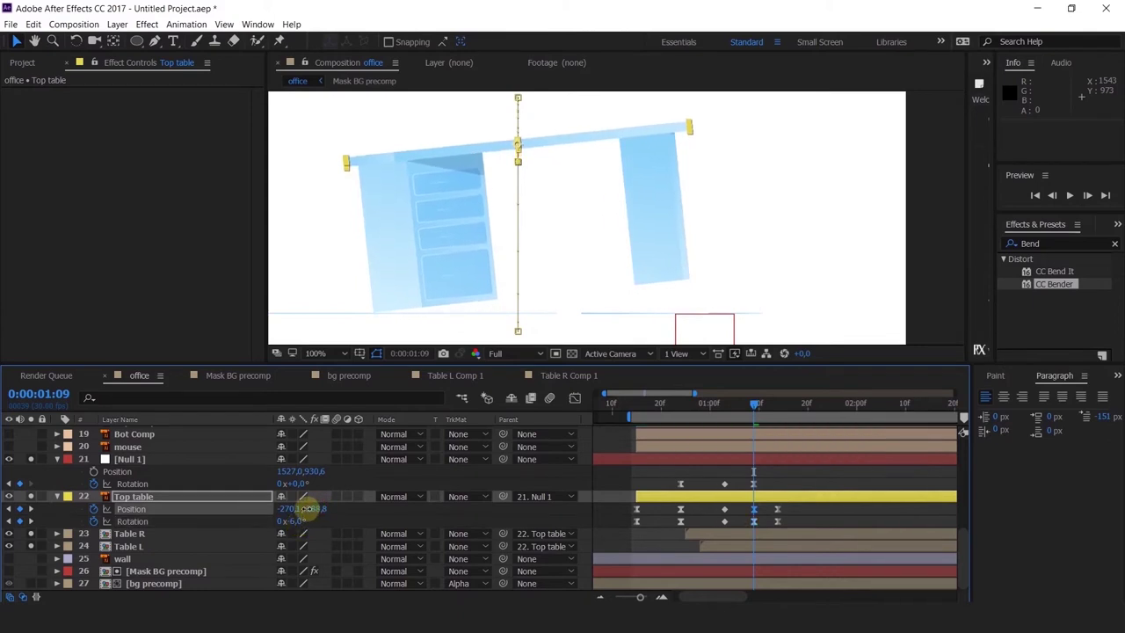
drag(718, 411, 710, 411)
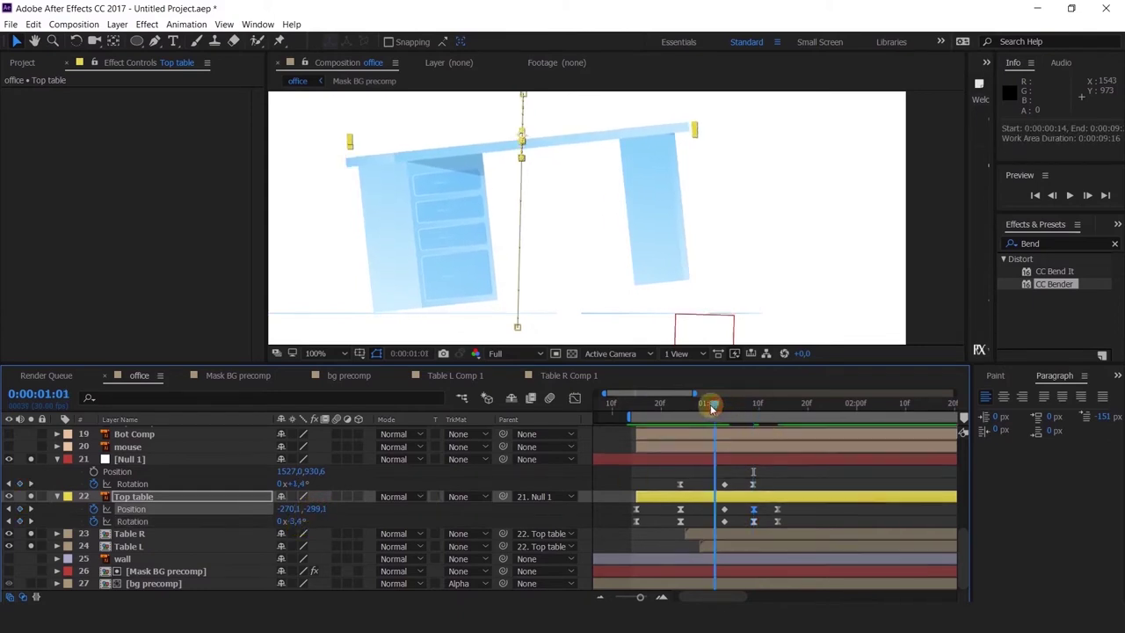
key(space)
click(661, 410)
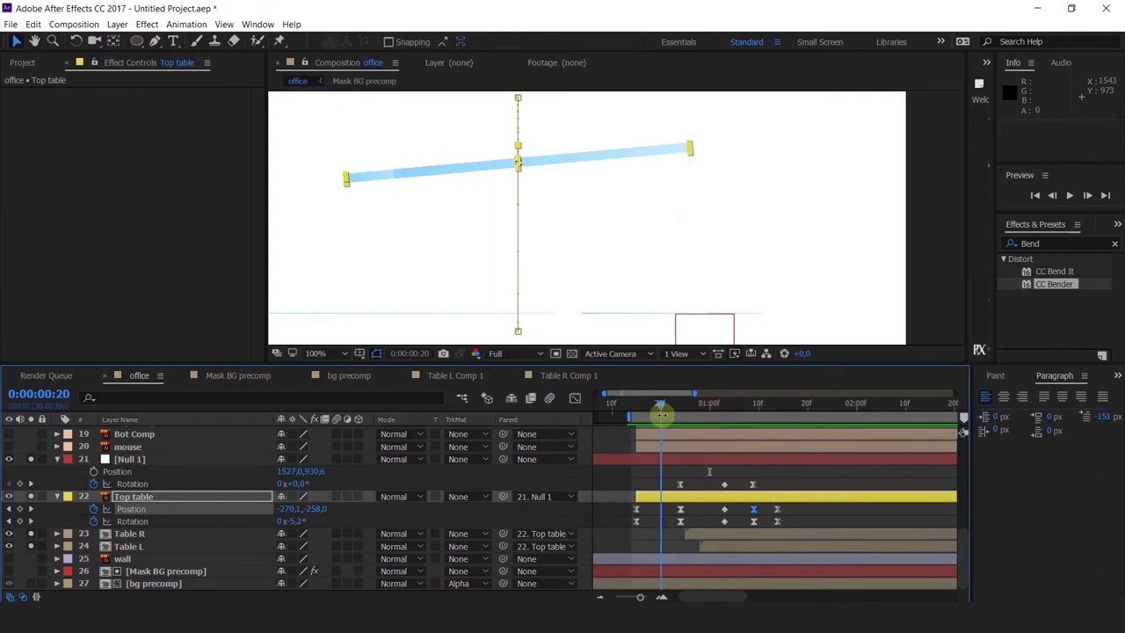
key(space)
Start the work area at 0:12 and preview the desk animation from there.
drag(640, 406, 623, 402)
key(b)
scroll(641, 276, down, 1)
key(space)
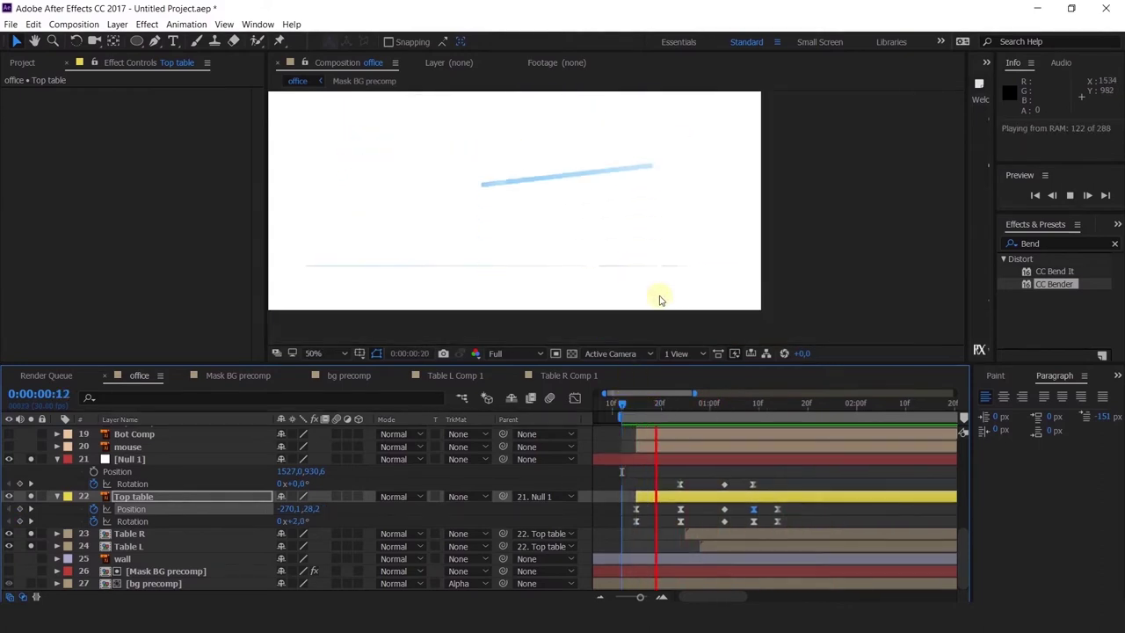
Move the 1:09 keyframes of Null 1 and Top table to 1:10 and Top table's last keyframes to 1:17.
drag(636, 405, 734, 531)
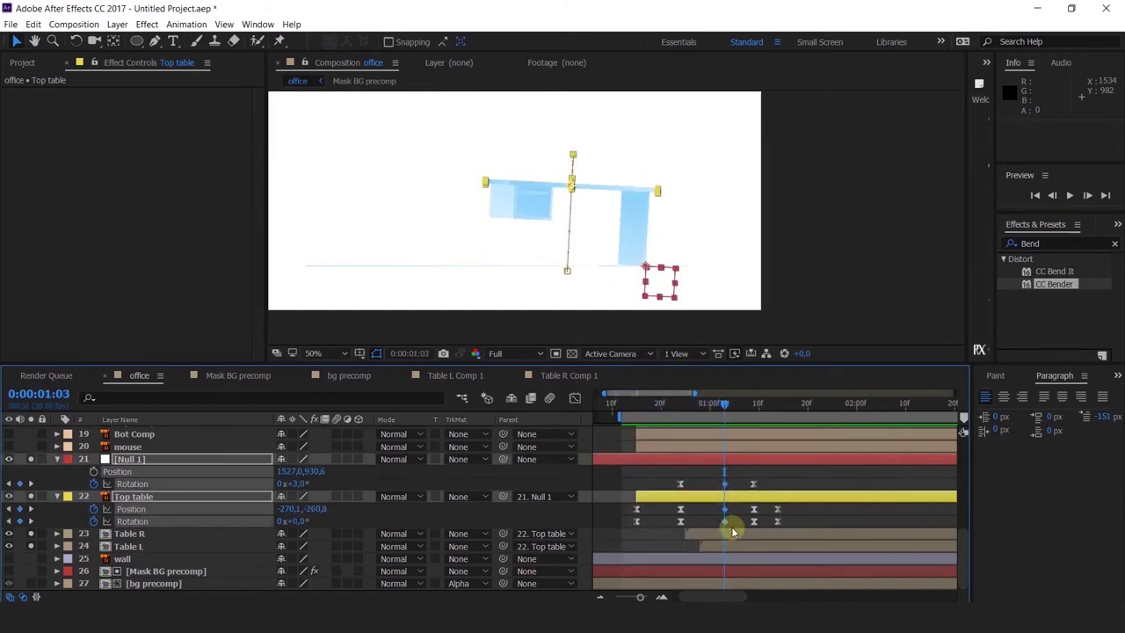
drag(822, 470, 788, 513)
click(819, 486)
Try adjusting the easing of Top table's last keyframes in the speed graph, preview it, and undo the ease change.
click(576, 398)
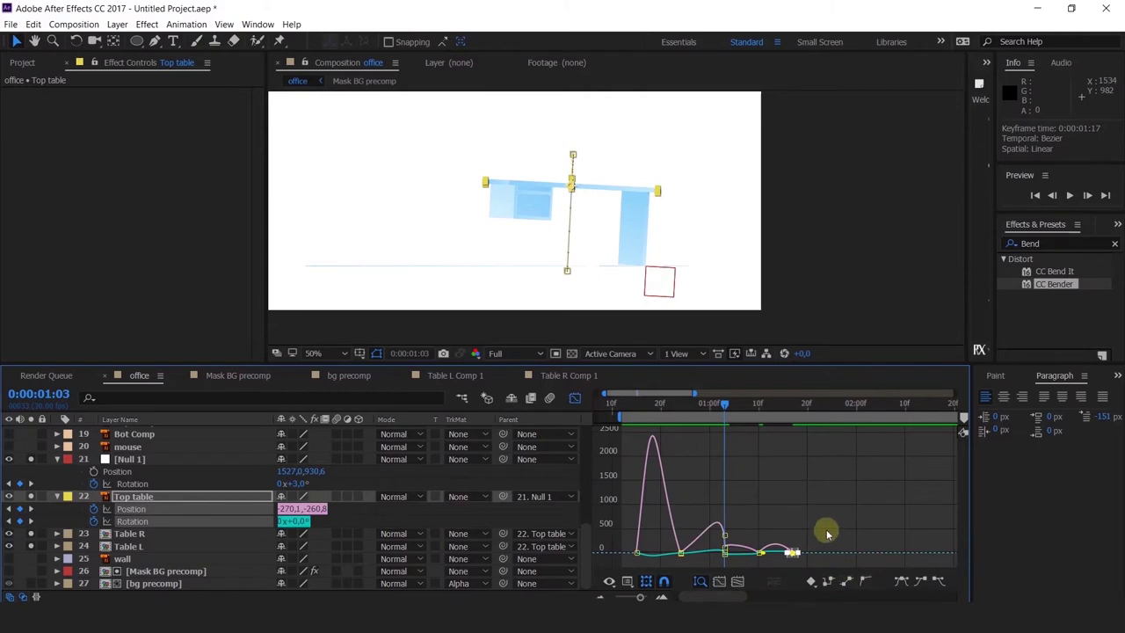
key(equal)
drag(882, 547, 836, 552)
drag(764, 524, 806, 552)
drag(714, 406, 792, 449)
key(space)
key(ctrl+z)
Shape Top table's speed graph to stay even into 1:10 and peak just before 1:17, and preview.
key(j)
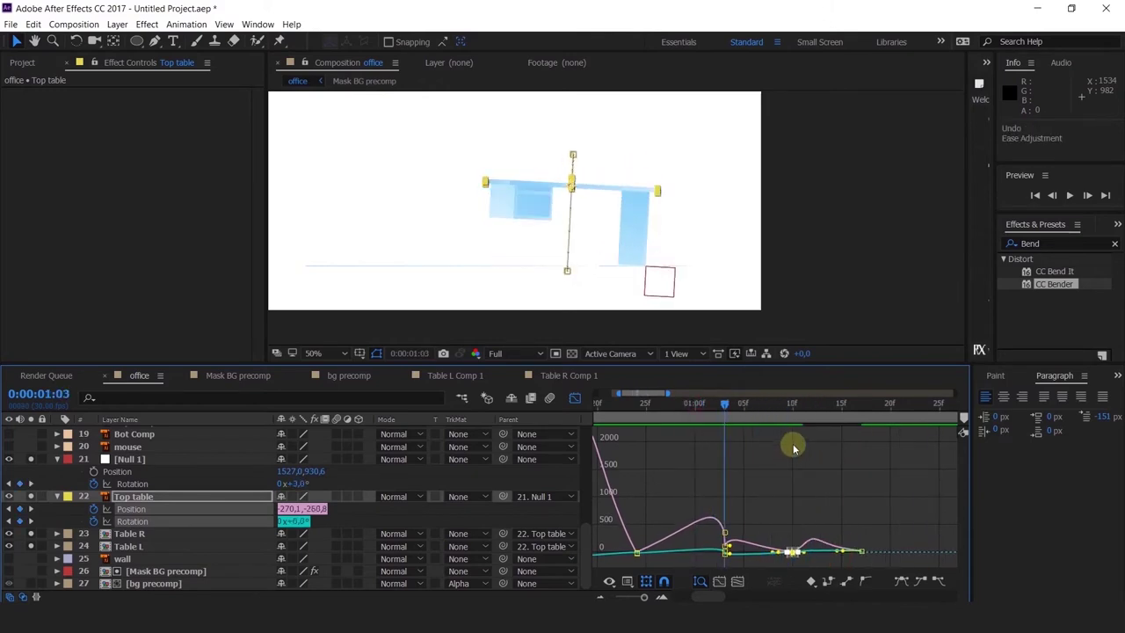
key(space)
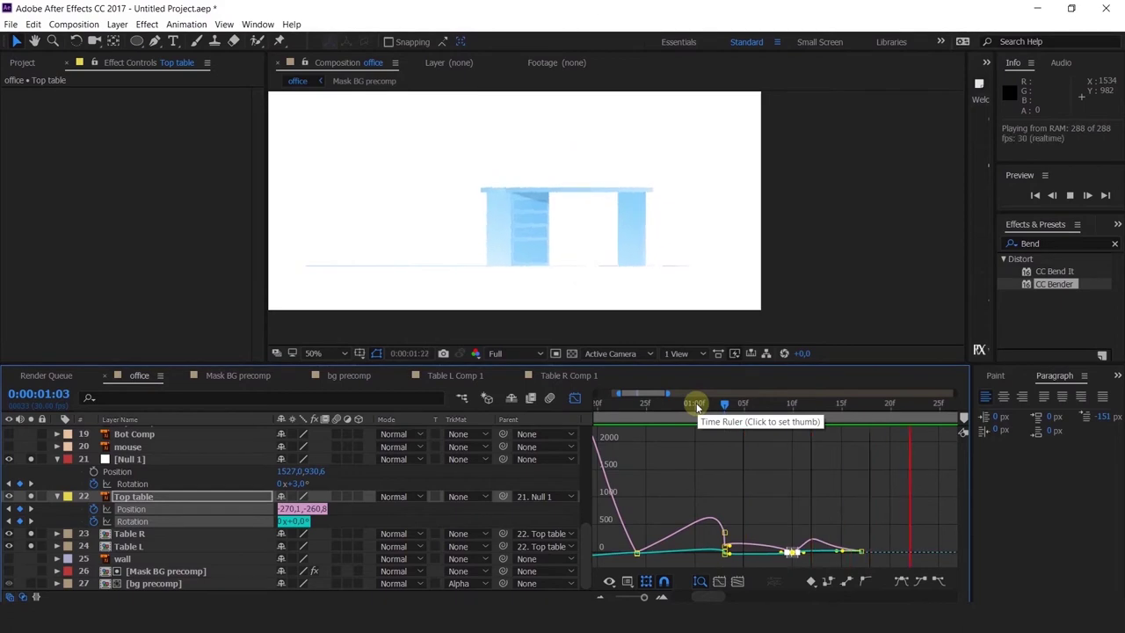
key(space)
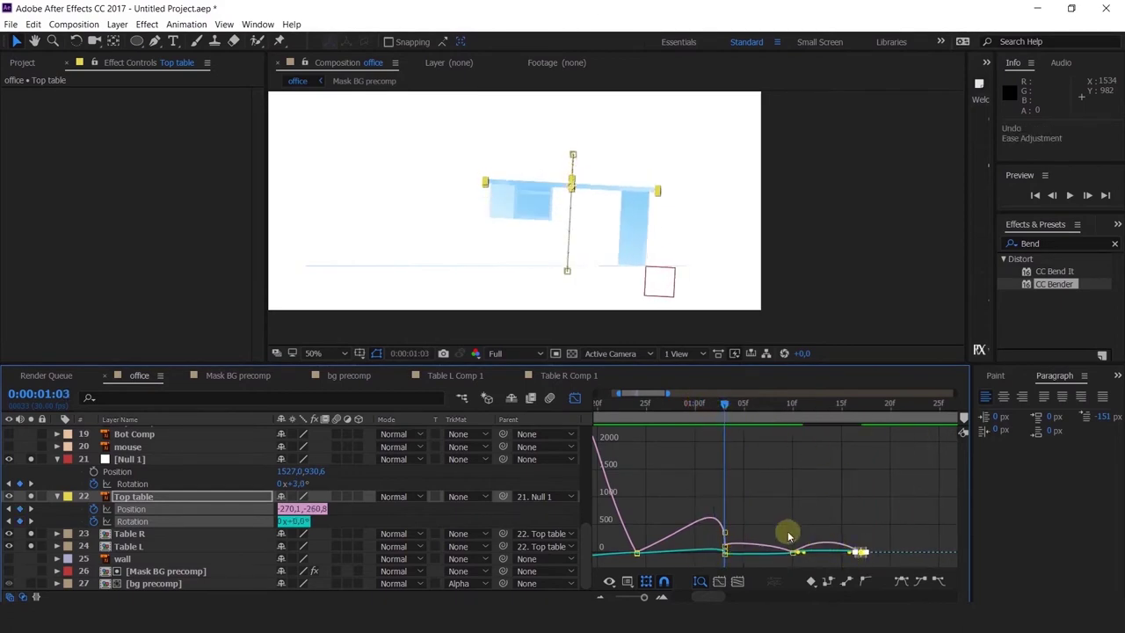
drag(788, 535, 817, 555)
key(space)
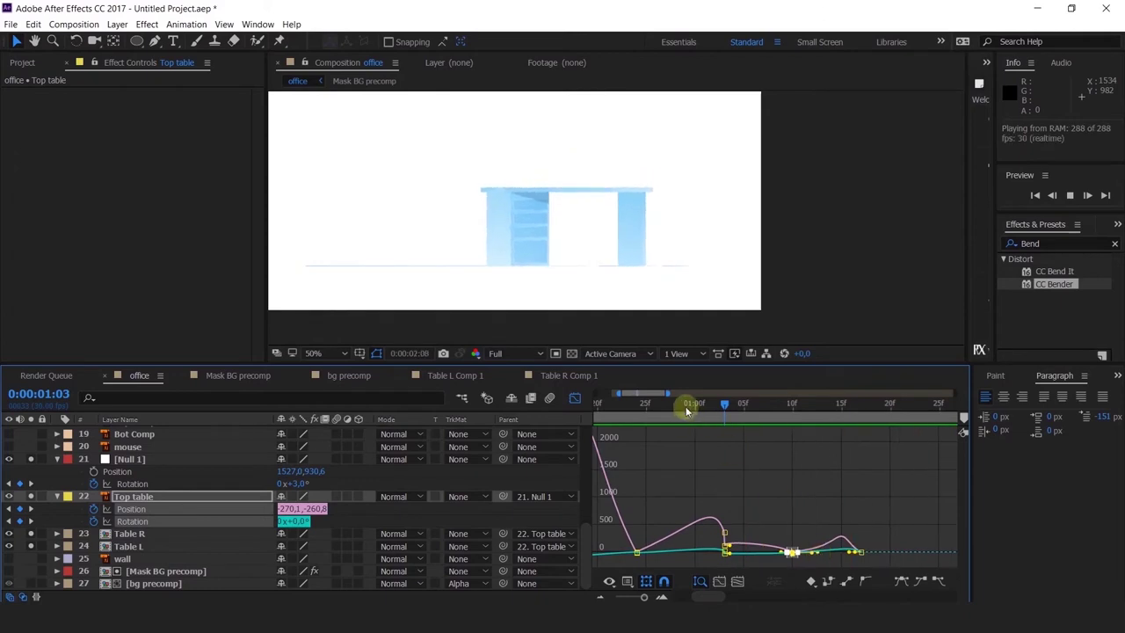
click(830, 404)
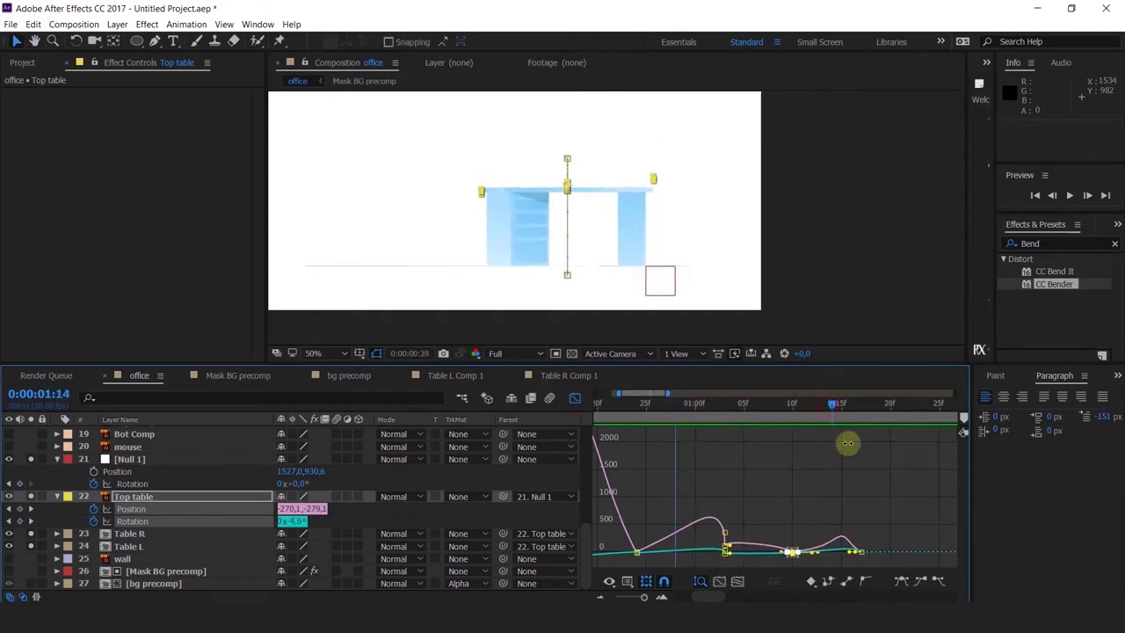
Convert Top table's 1:17 Position and Rotation keyframes to linear and preview the animation.
drag(872, 531, 836, 573)
click(574, 398)
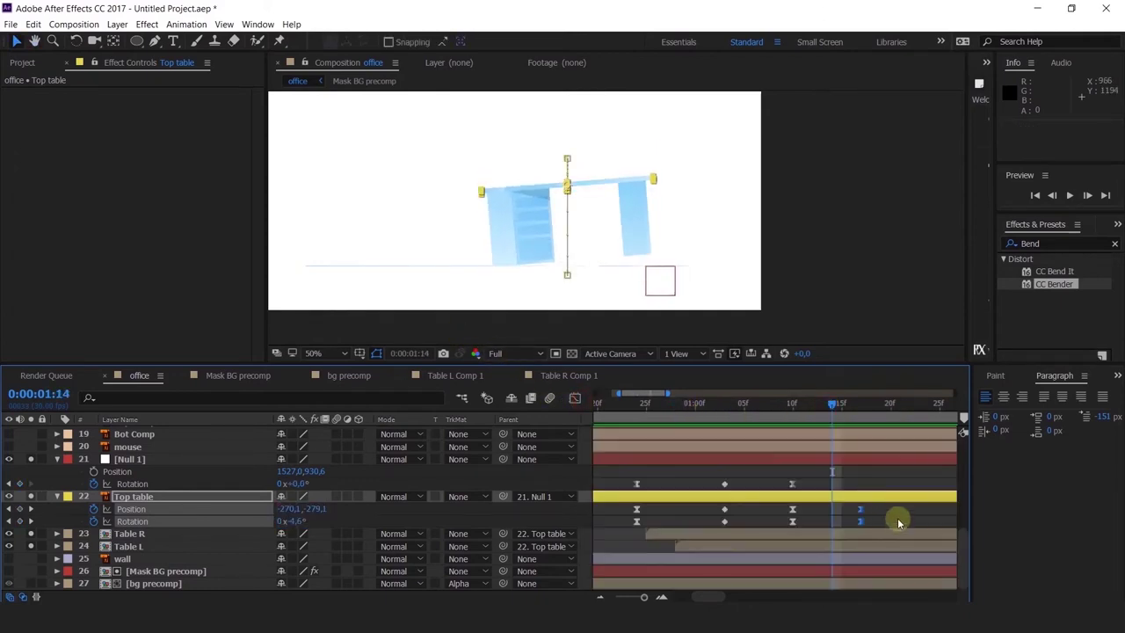
click(665, 404)
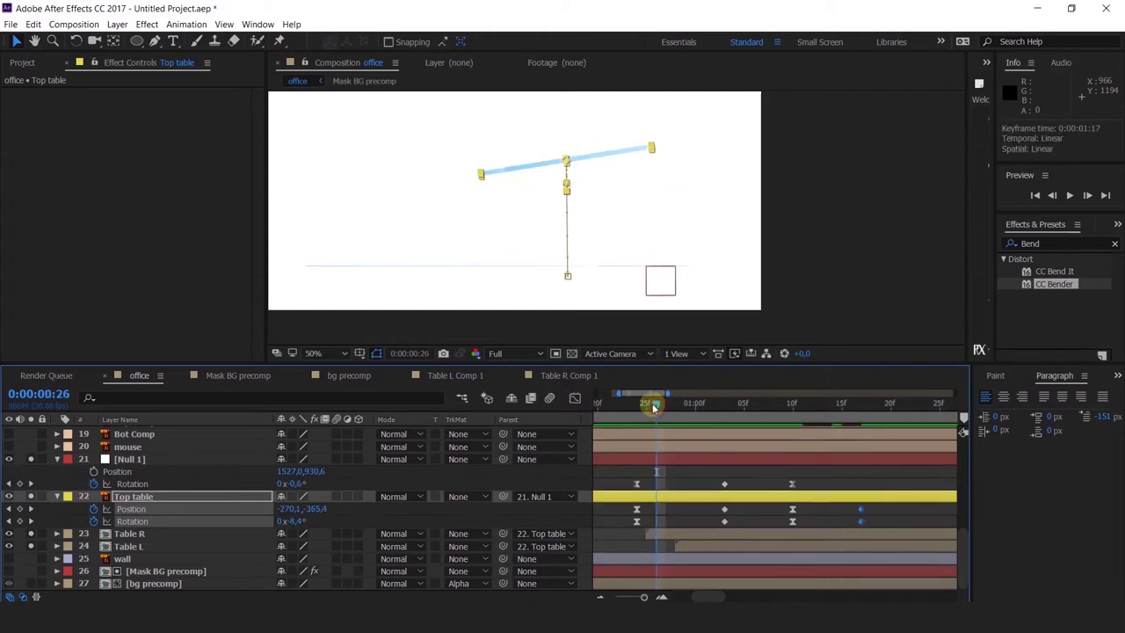
key(space)
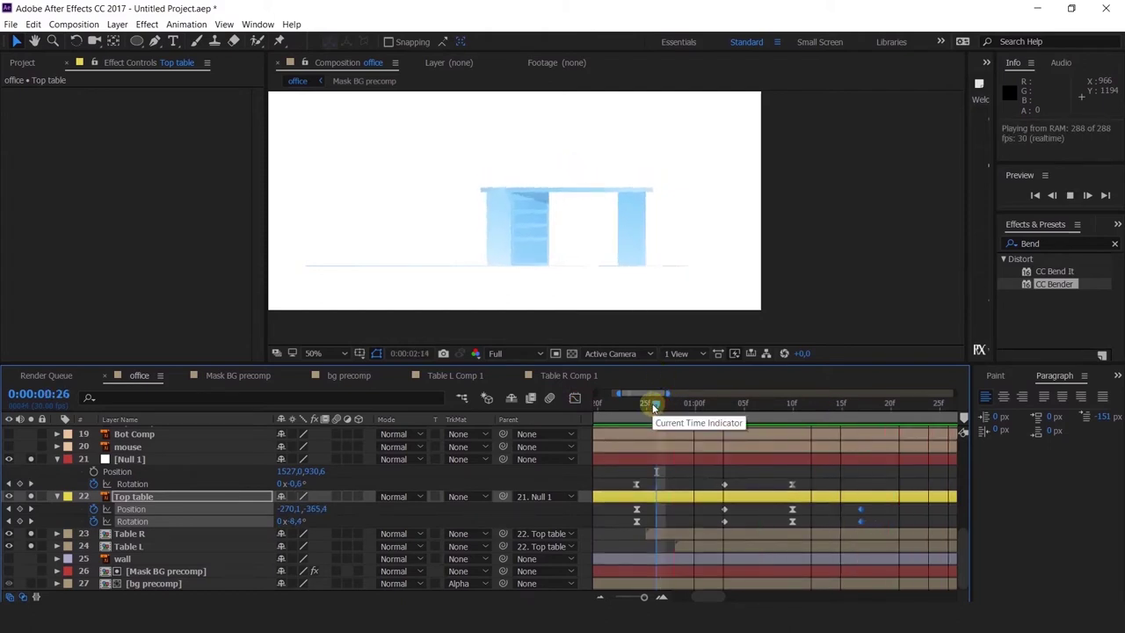
key(minus)
key(minus)
drag(653, 407, 653, 439)
key(space)
Lengthen the easing around the 0:24 keyframes of Null 1 and Top table to about 0:20 and 0:27 in the speed graph, and preview.
click(655, 481)
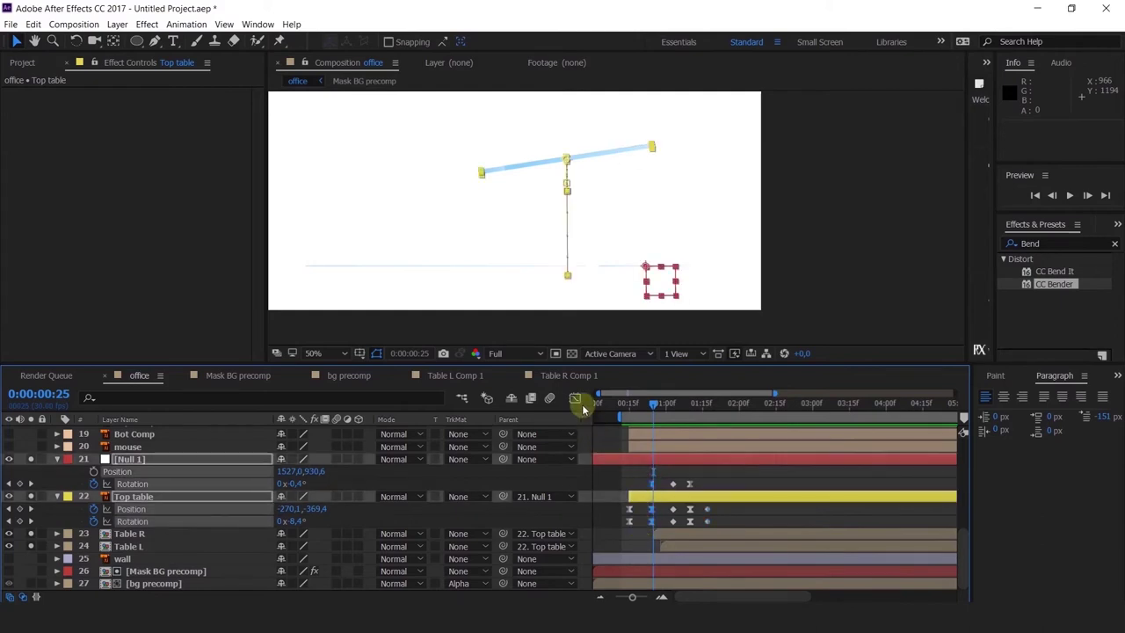
key(=)
key(=)
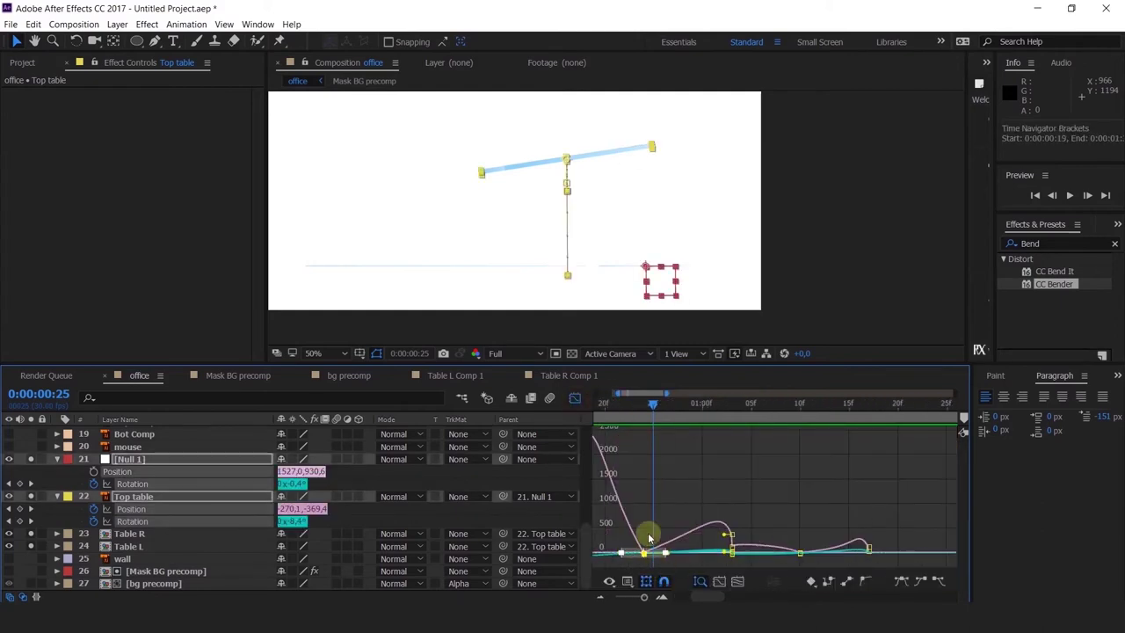
drag(660, 521, 625, 576)
drag(678, 502, 770, 502)
scroll(755, 562, up, 1)
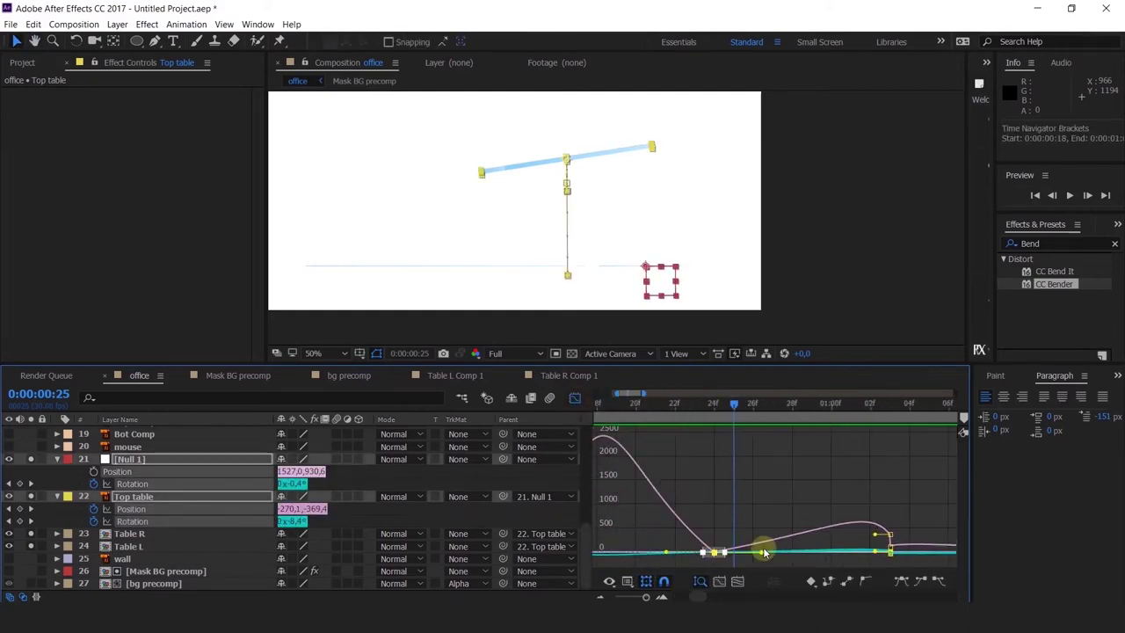
drag(761, 554, 644, 553)
key(space)
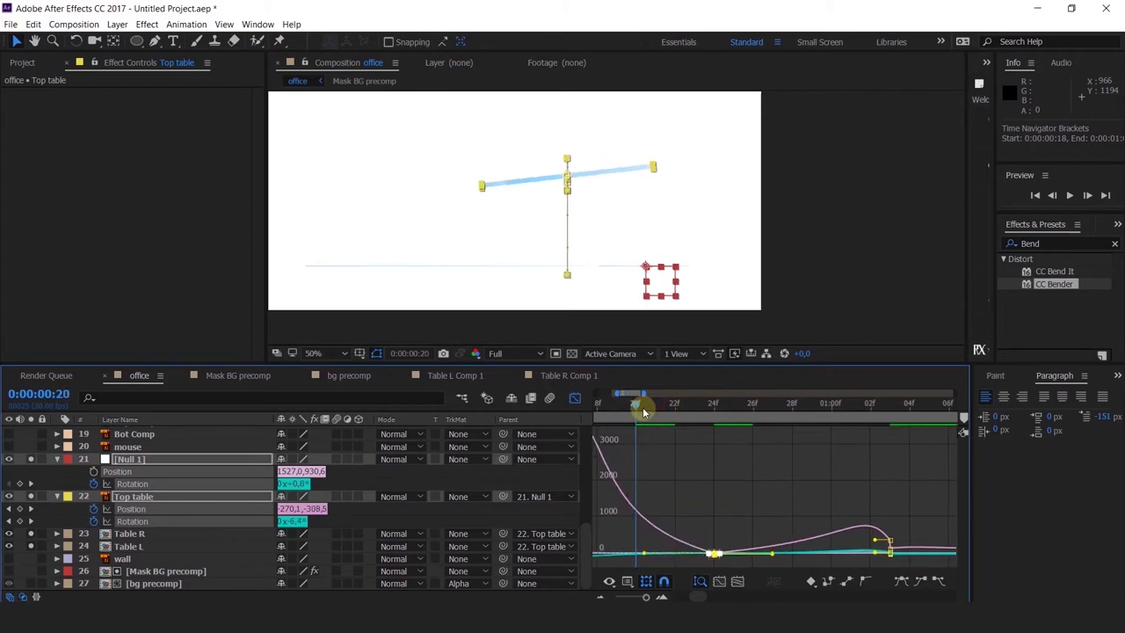
key(space)
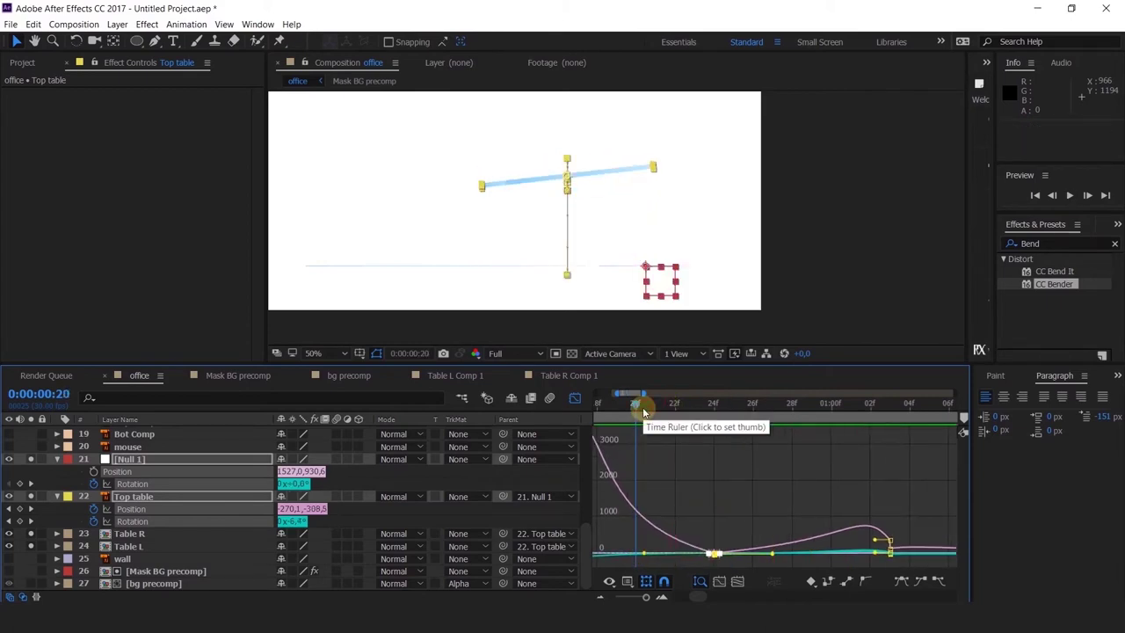
key(minus)
key(minus)
click(599, 412)
key(space)
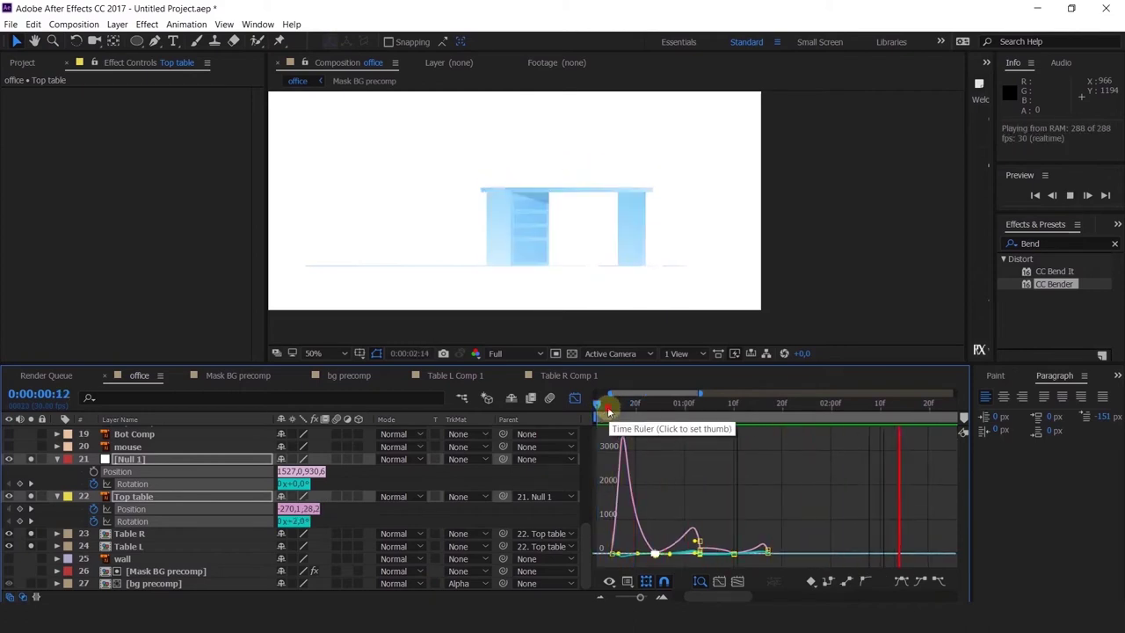
Try moving the first Position keyframe in Table L Comp 1 to 0:04, preview it in the office composition, and undo the move.
drag(607, 409, 692, 464)
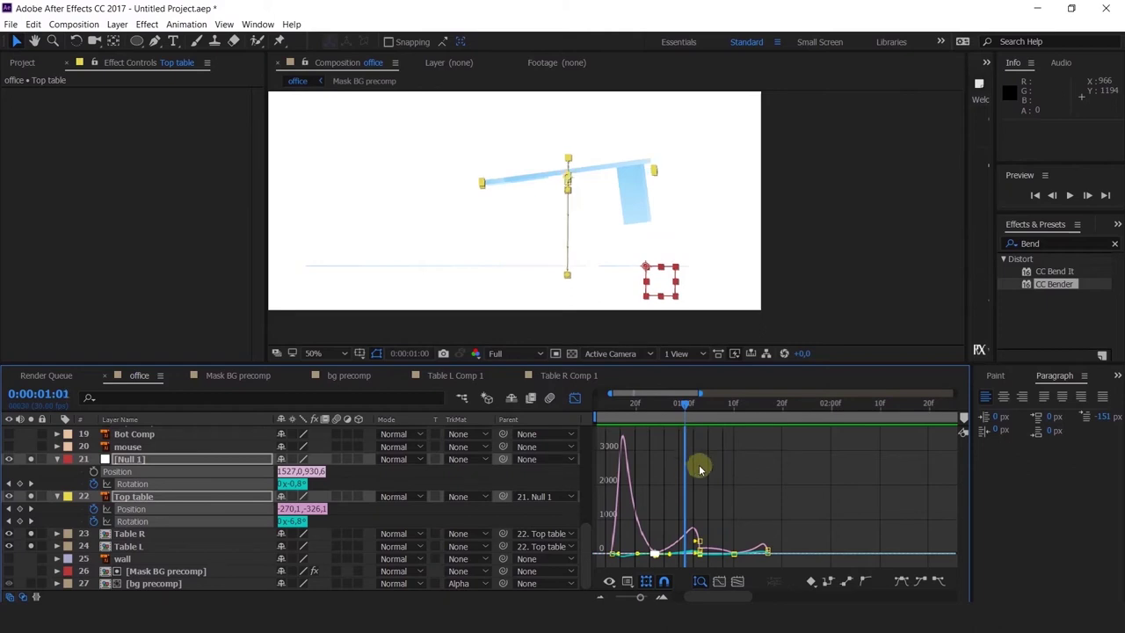
drag(694, 401, 700, 415)
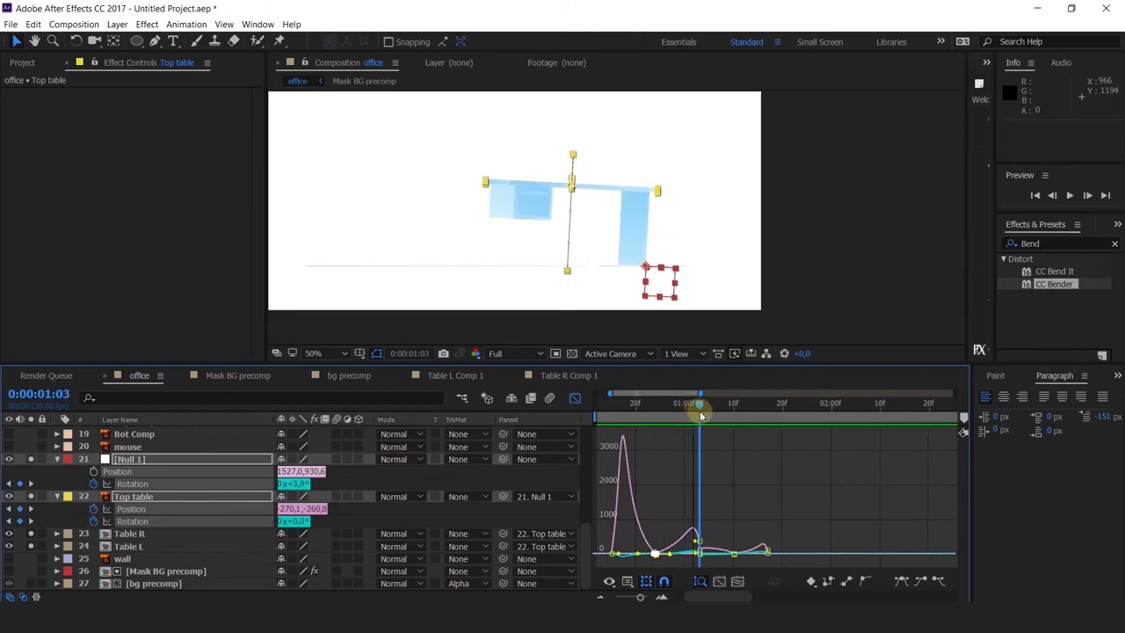
double_click(152, 547)
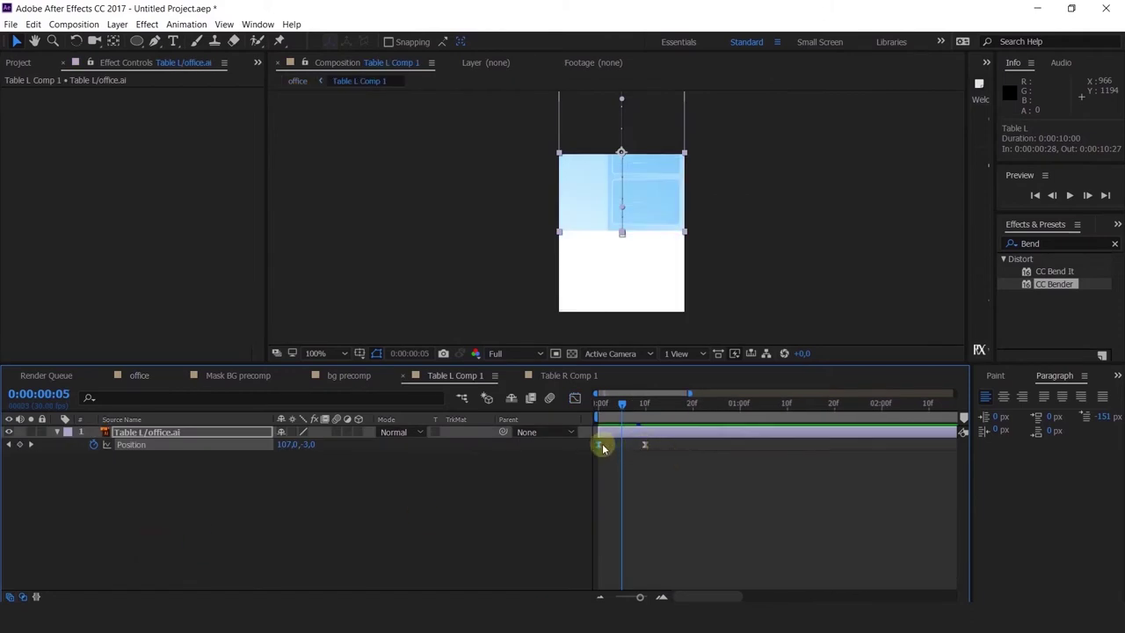
drag(598, 447, 620, 455)
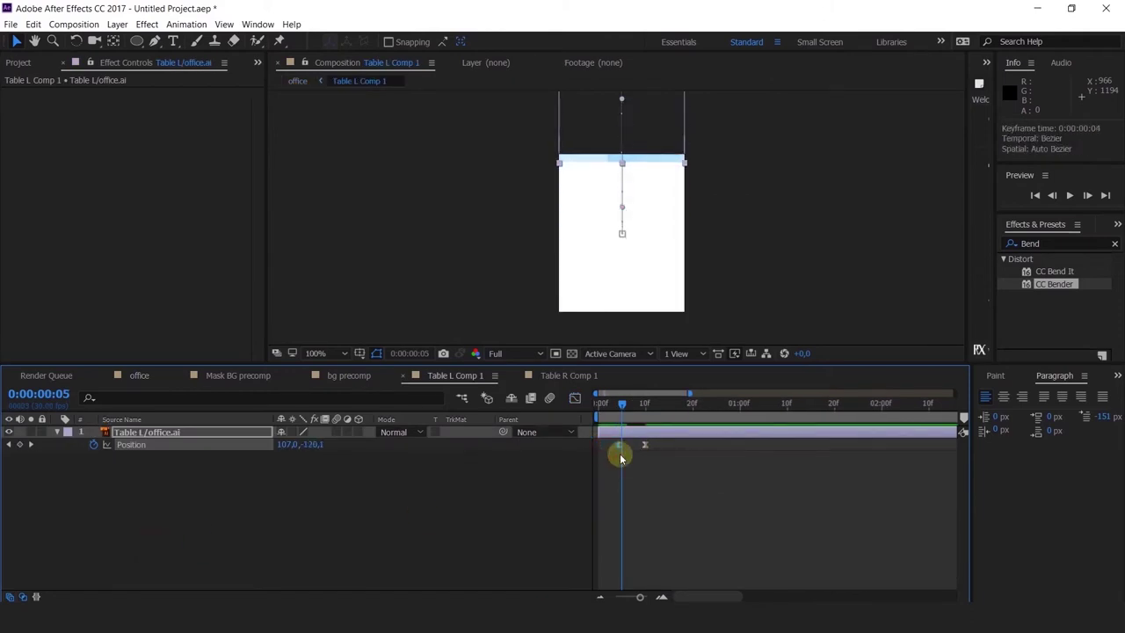
click(139, 376)
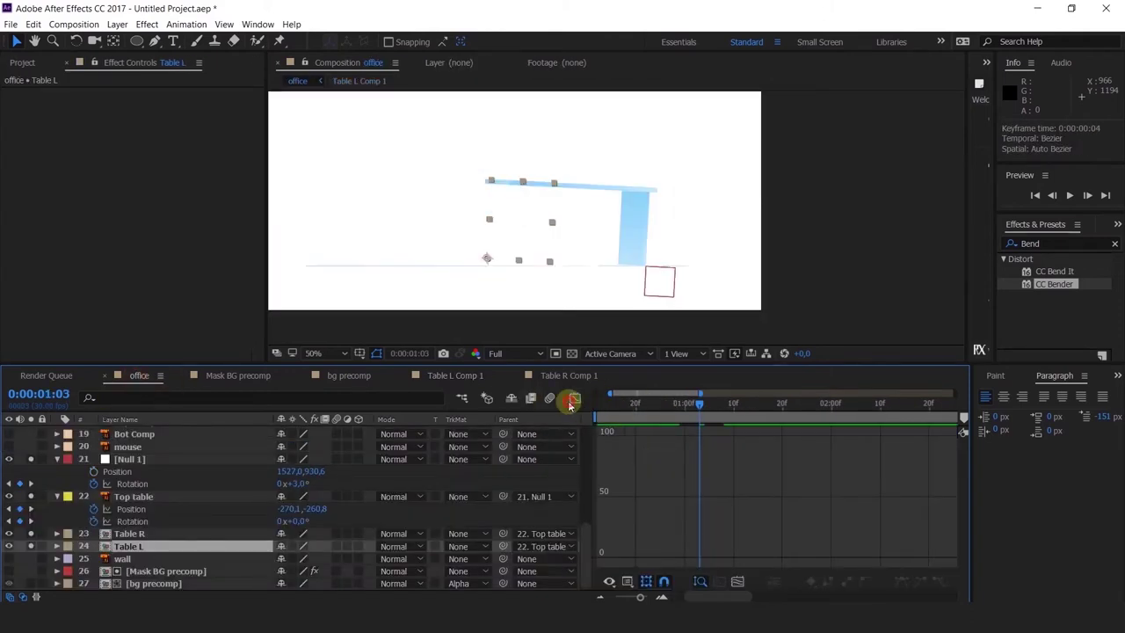
click(569, 403)
click(662, 408)
key(space)
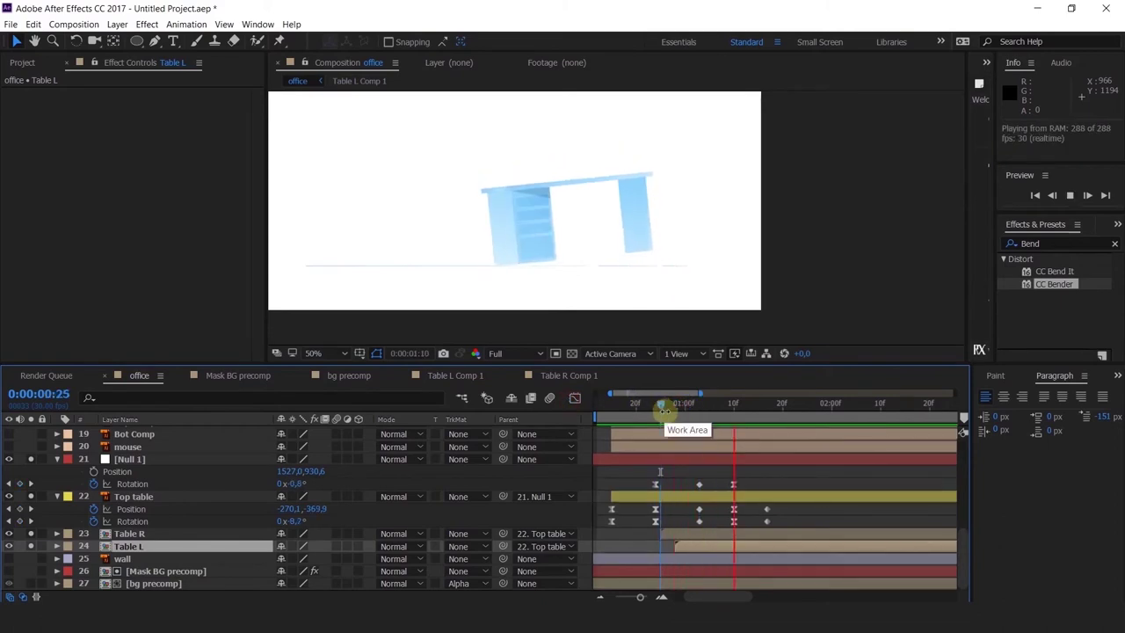
key(space)
key(ctrl+z)
click(657, 407)
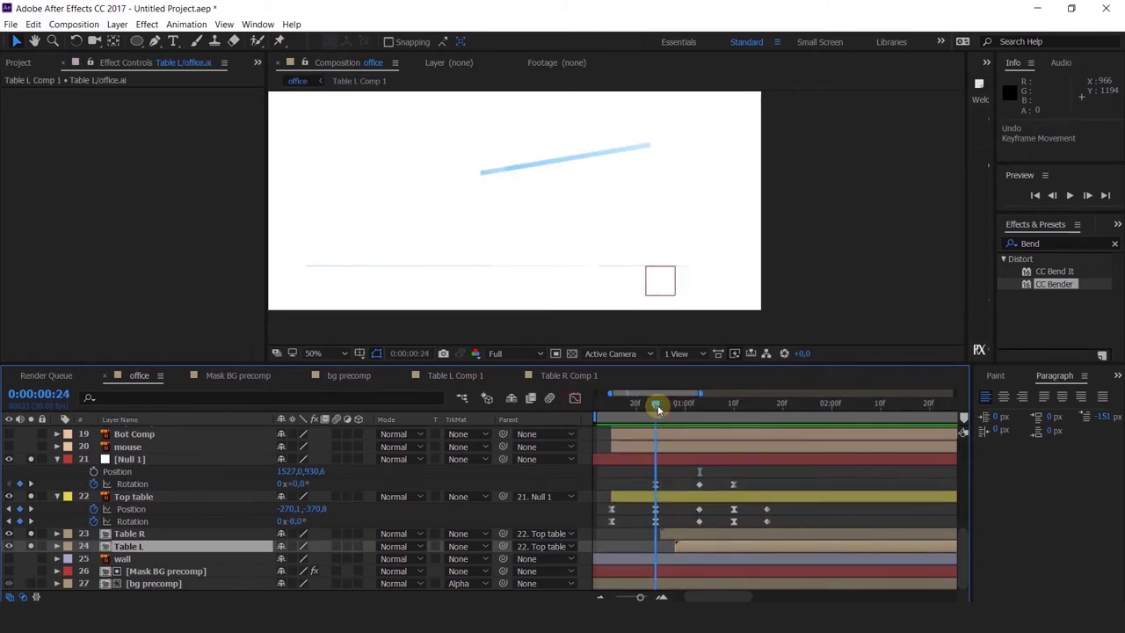
key(space)
click(652, 404)
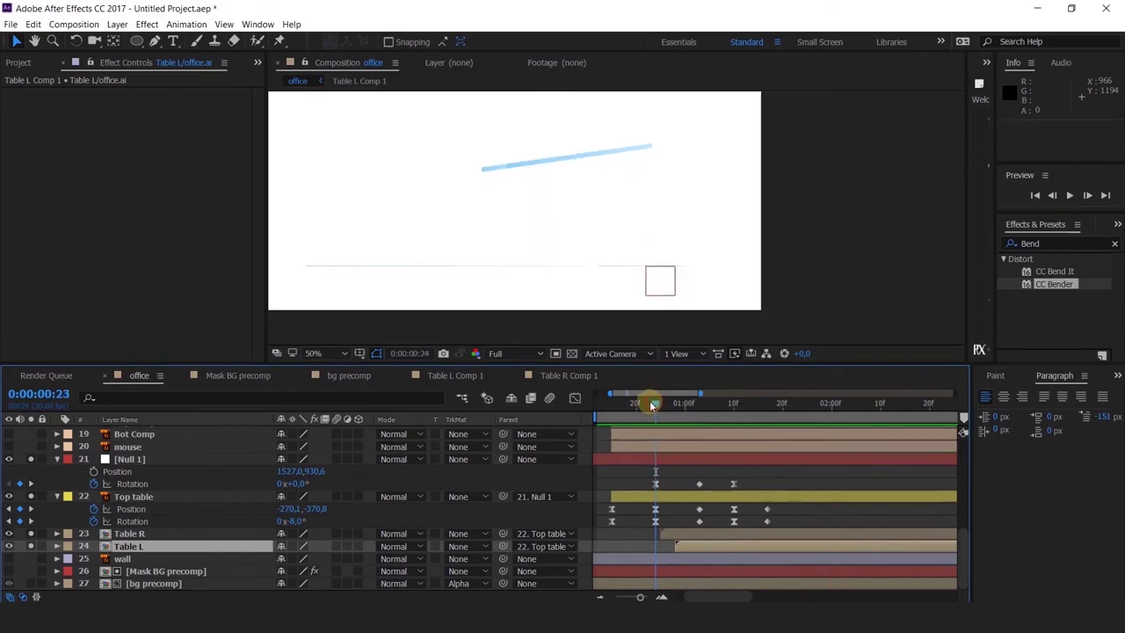
Keyframe Top table's Scale at 0:15 and set it, unlinked, to 115, 100% at 0:24.
drag(652, 404, 611, 416)
click(625, 506)
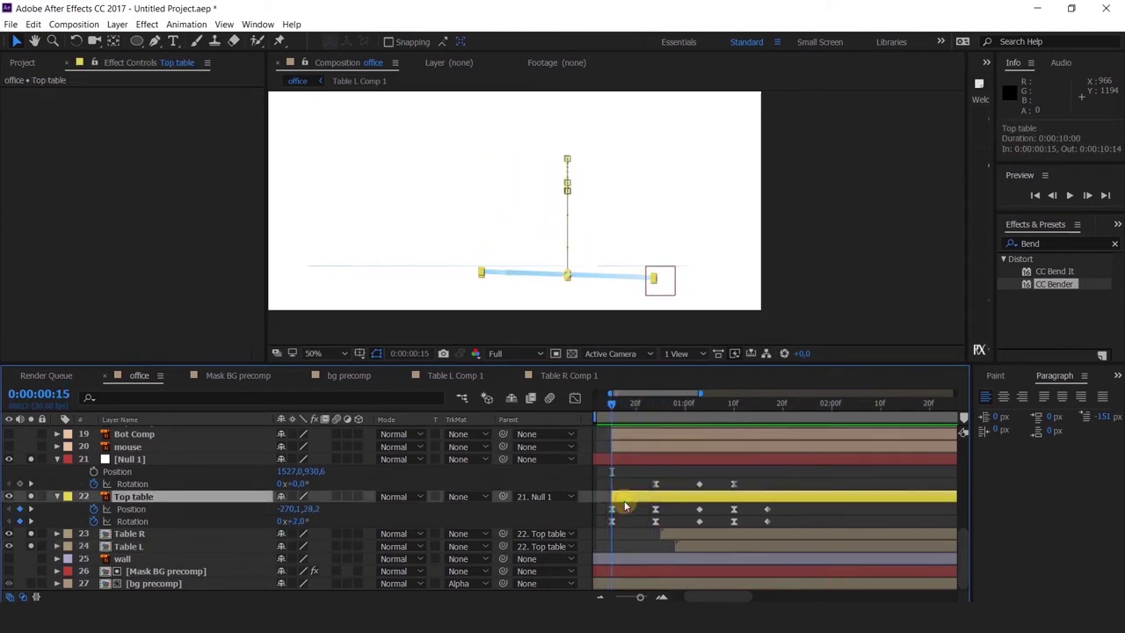
key(shift+s)
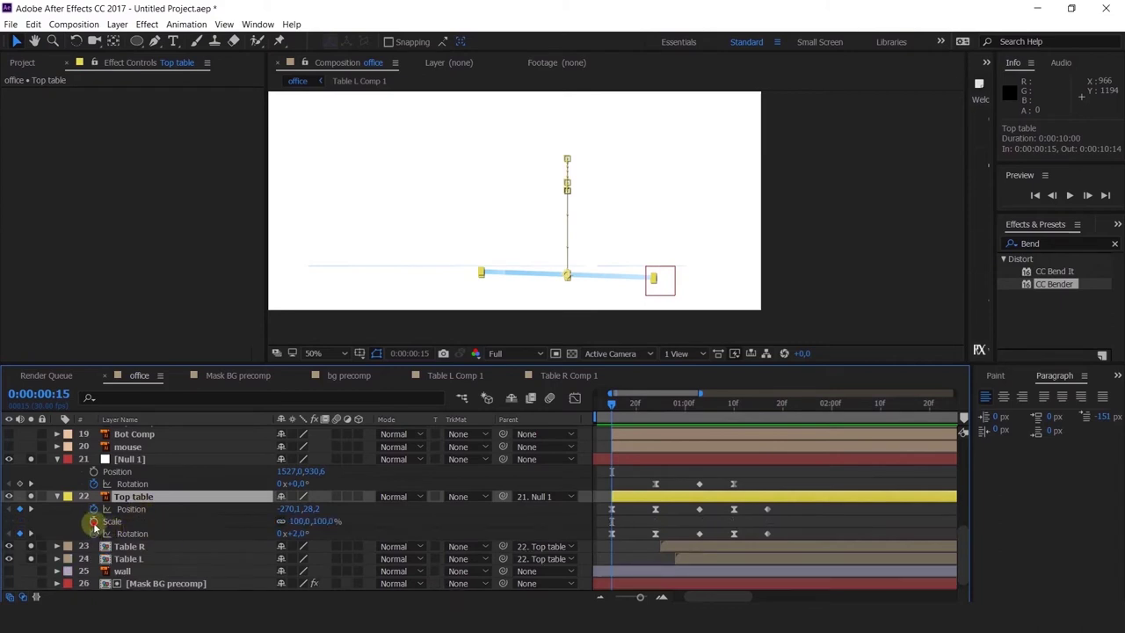
click(94, 522)
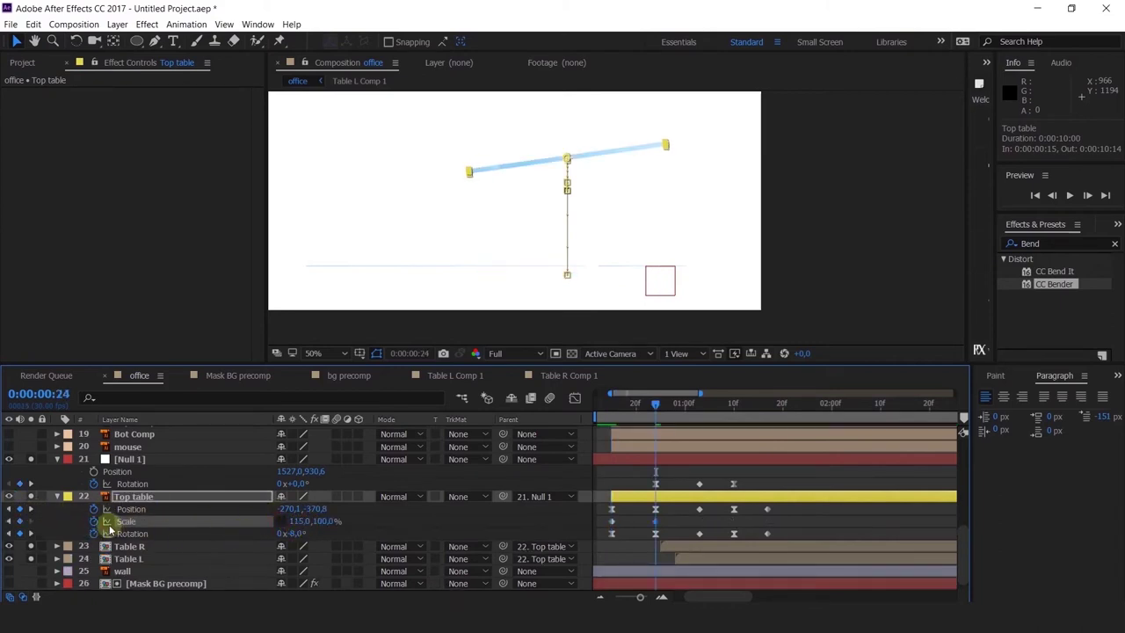
Set Top table's Scale at 0:15 to 8, 242% and preview the stretch up to 0:24.
key(i)
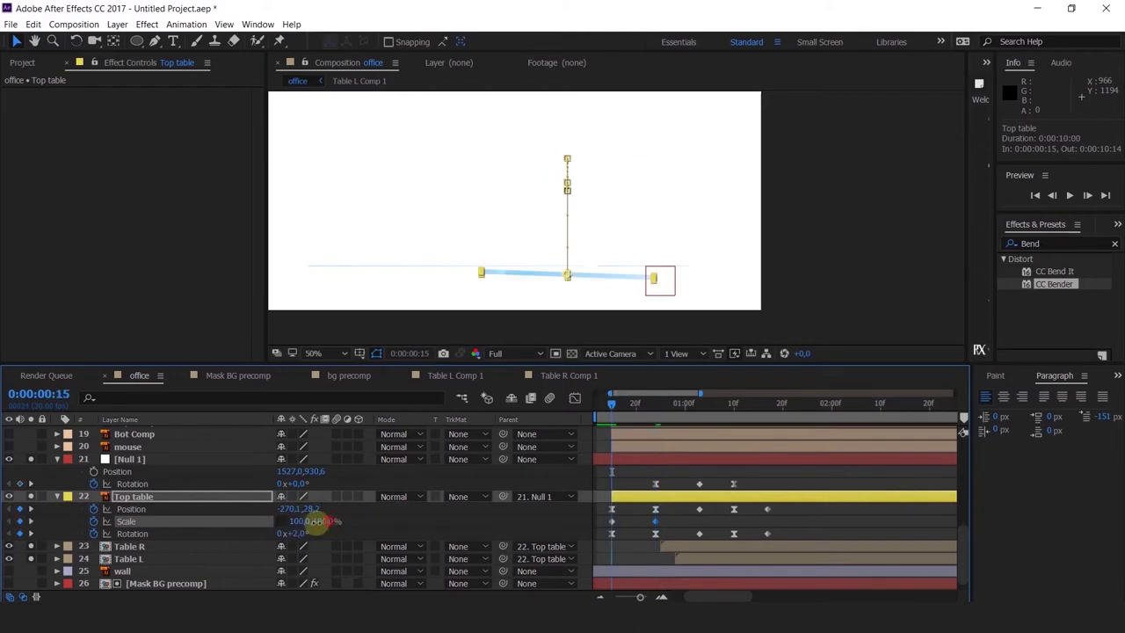
drag(315, 521, 240, 528)
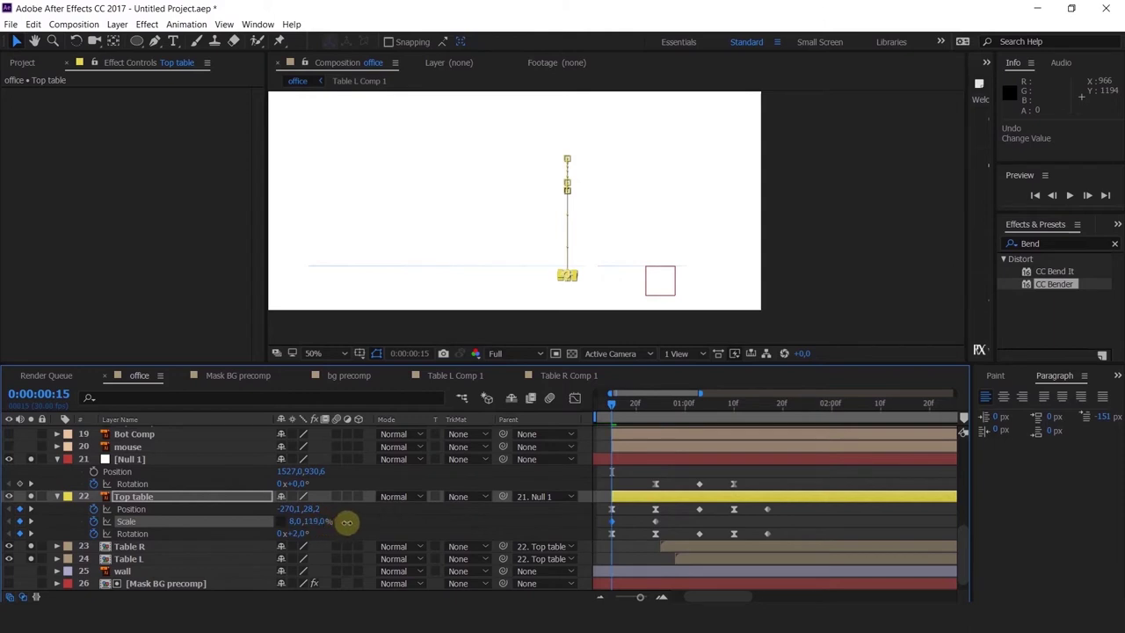
click(511, 511)
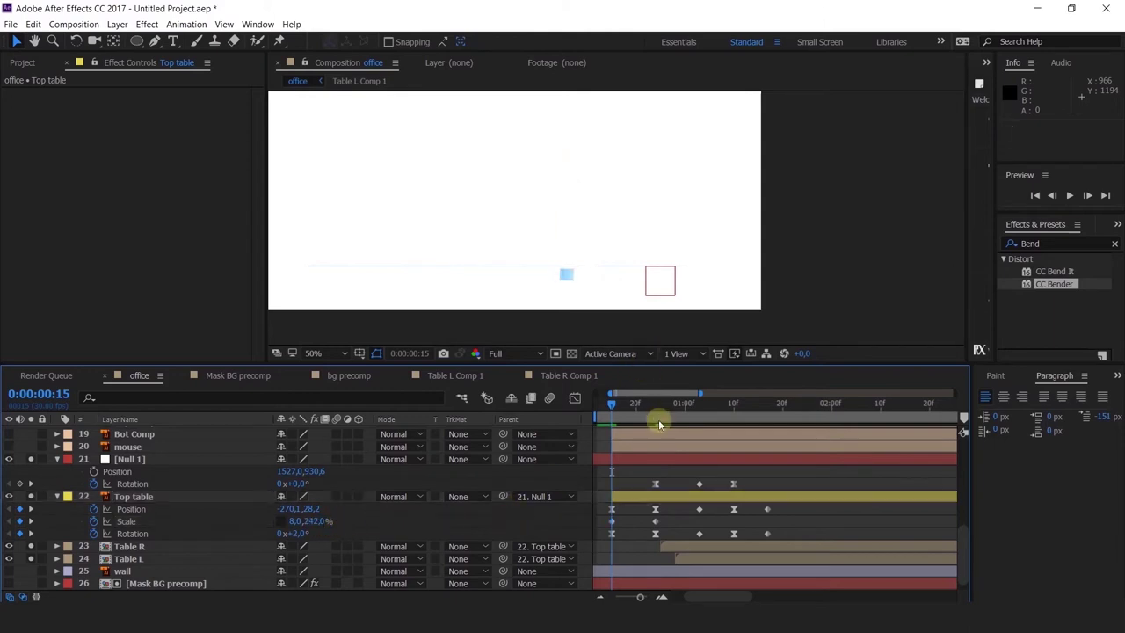
key(space)
click(624, 408)
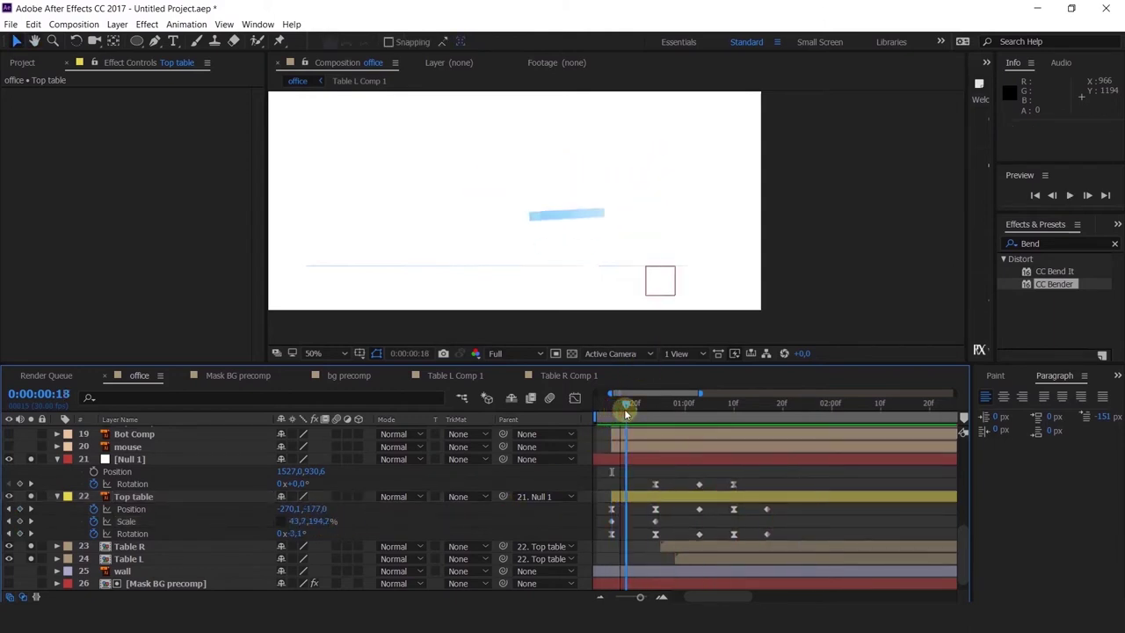
drag(624, 409, 654, 412)
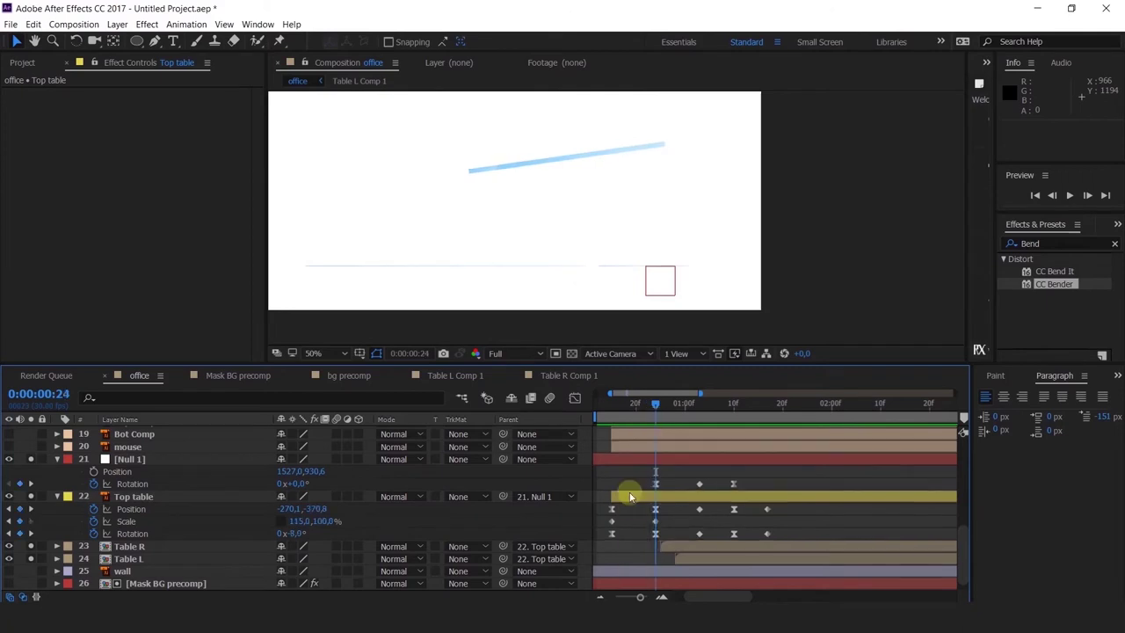
Apply easy ease to the Top table layer's Scale keyframes and try an extra Scale keyframe at 0:00:01:03, previewing the motion.
mouse_move(668, 522)
mouse_down()
mouse_move(600, 526)
mouse_move(658, 523)
mouse_up()
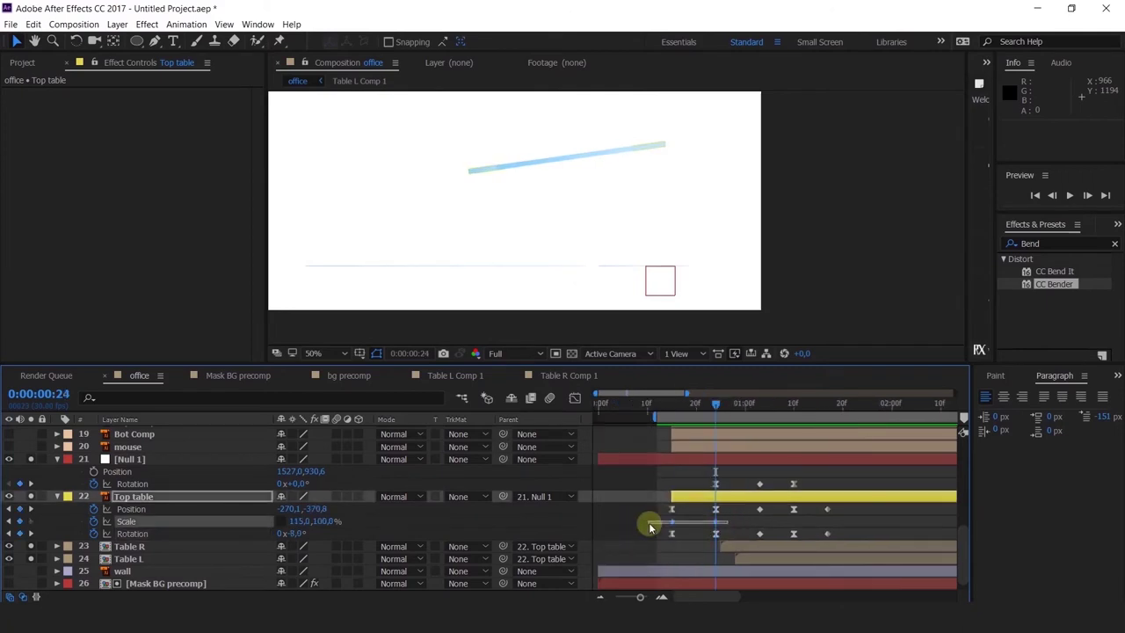
click(757, 410)
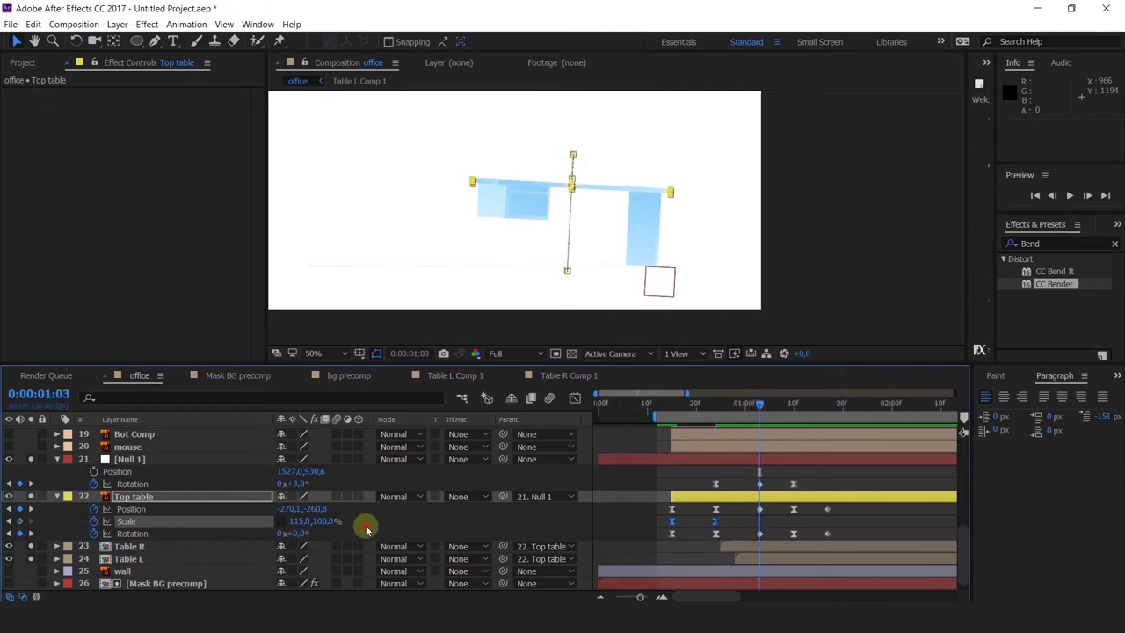
drag(314, 522, 312, 521)
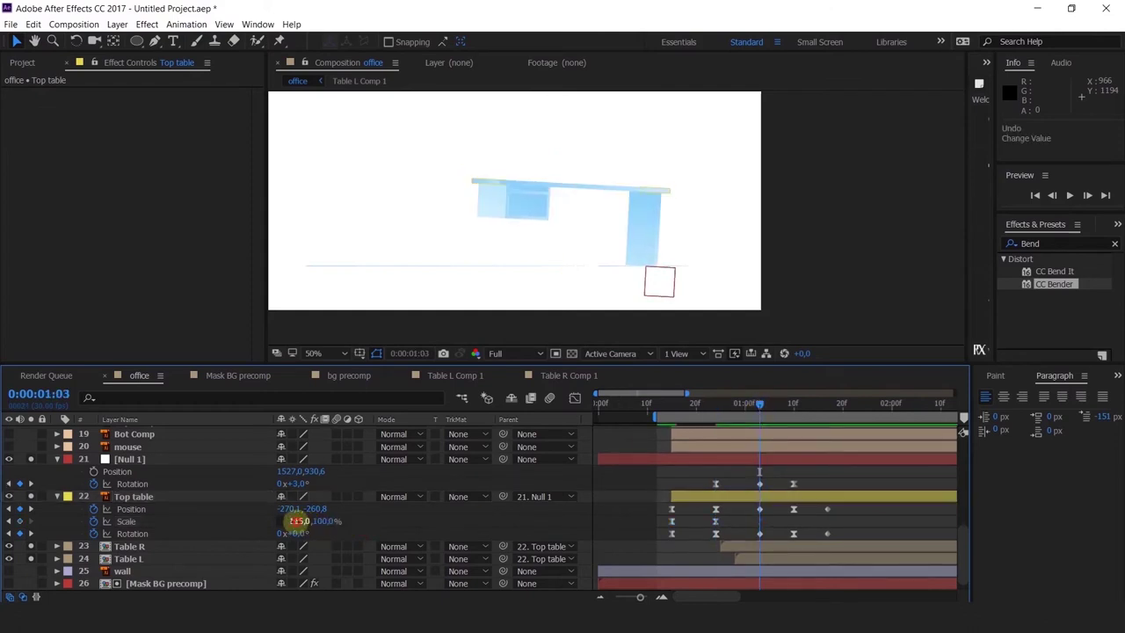
key(ctrl+z)
click(444, 501)
click(673, 407)
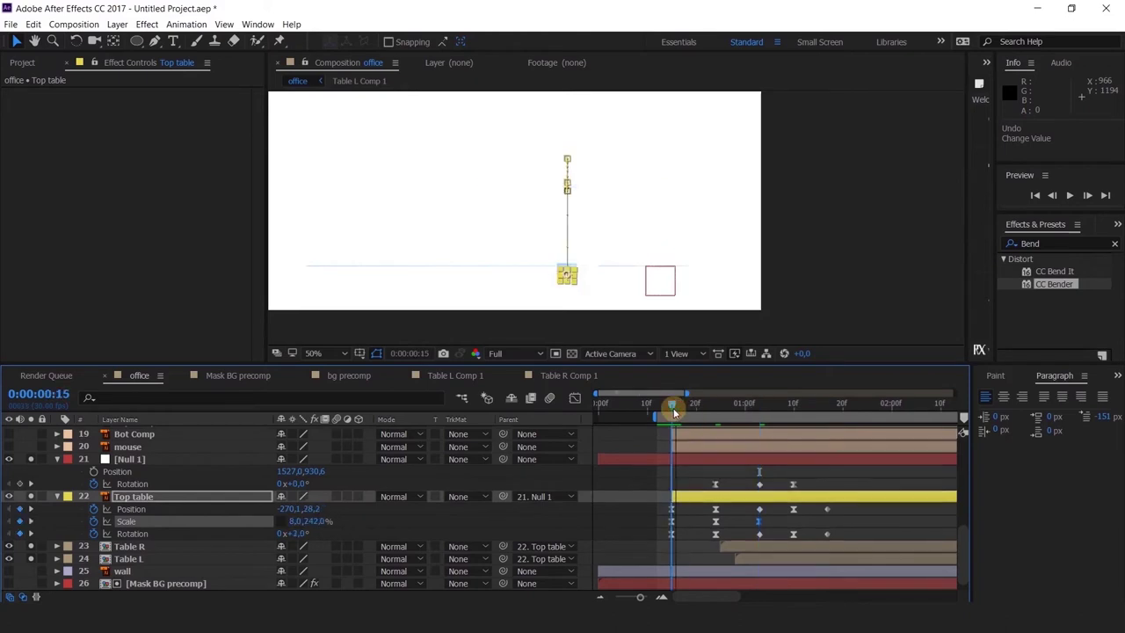
key(space)
key(space)
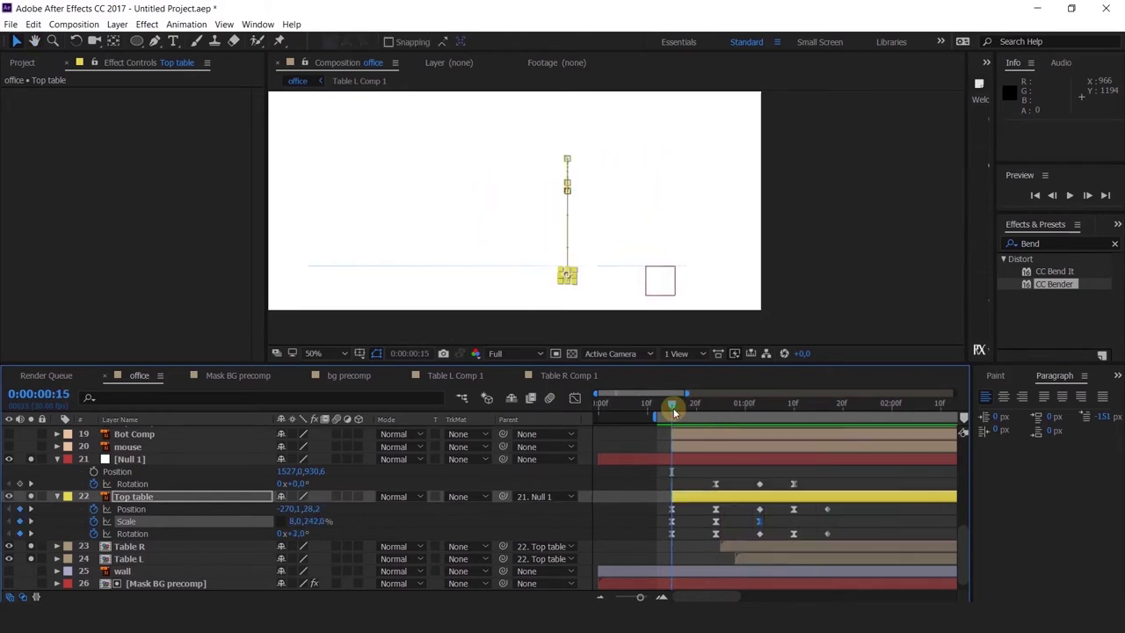
At 0:00:00:24, set the Top table layer's Scale to 149, 69% to stretch and flatten it.
drag(673, 407, 716, 437)
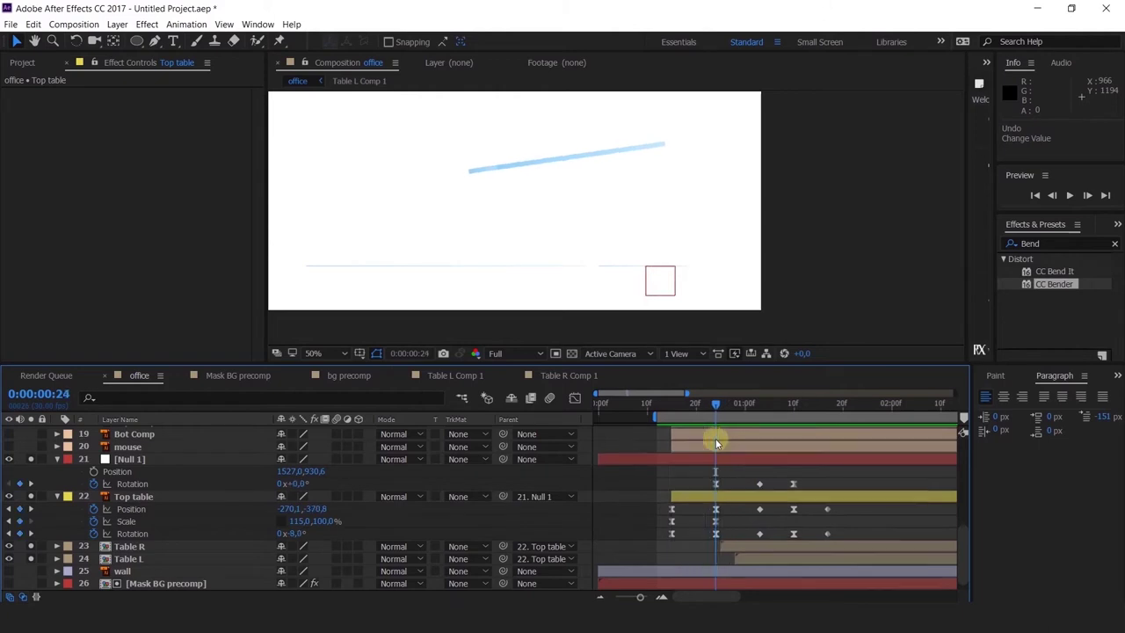
click(296, 533)
click(299, 521)
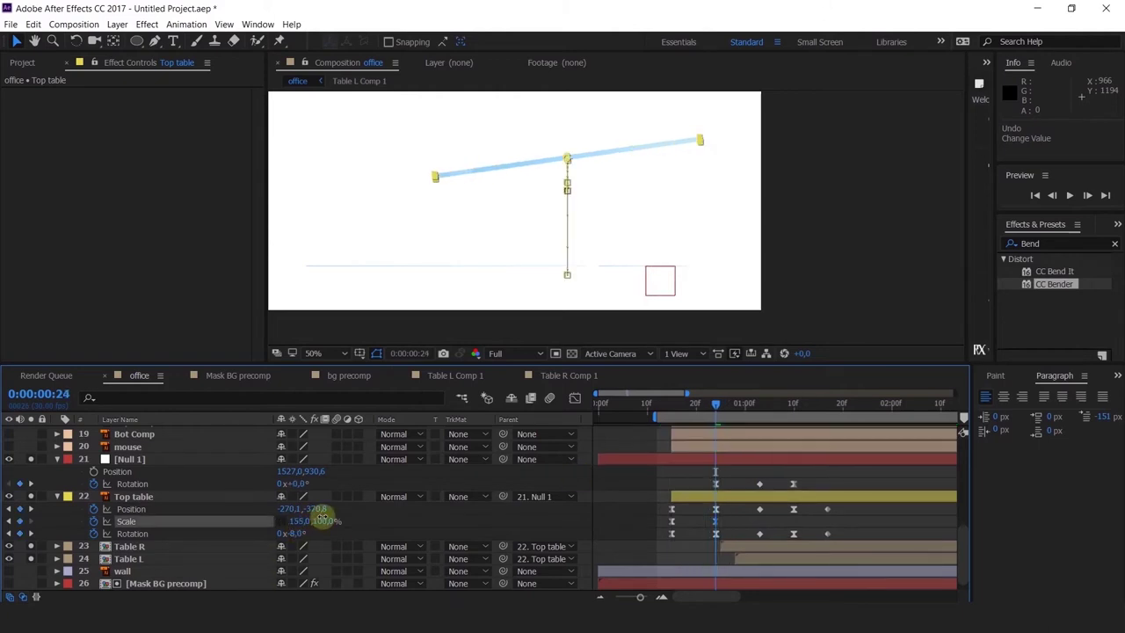
click(322, 521)
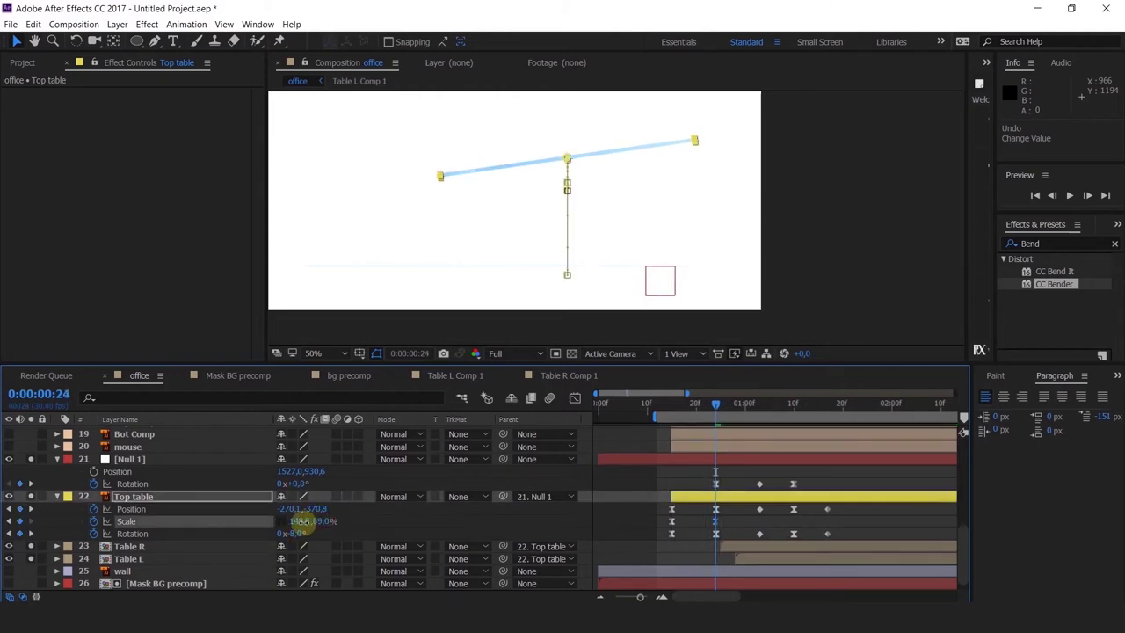
Set the Top table layer's Scale to 100, 100% at 0:00:01:03 and preview the animation.
drag(744, 412, 760, 423)
click(326, 508)
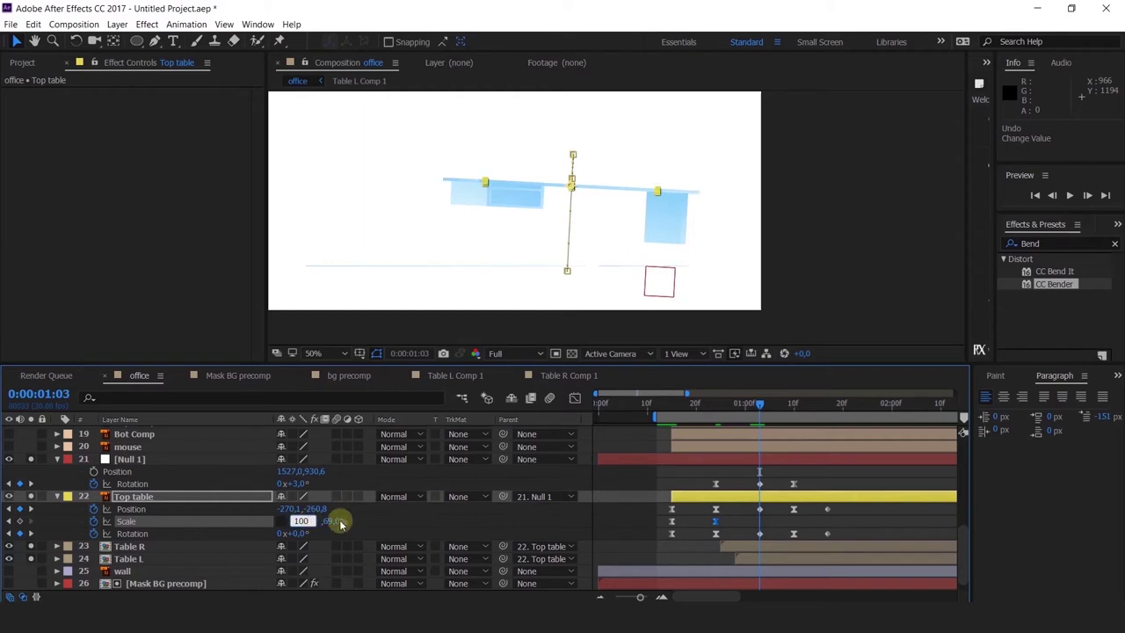
key(Return)
click(394, 533)
key(space)
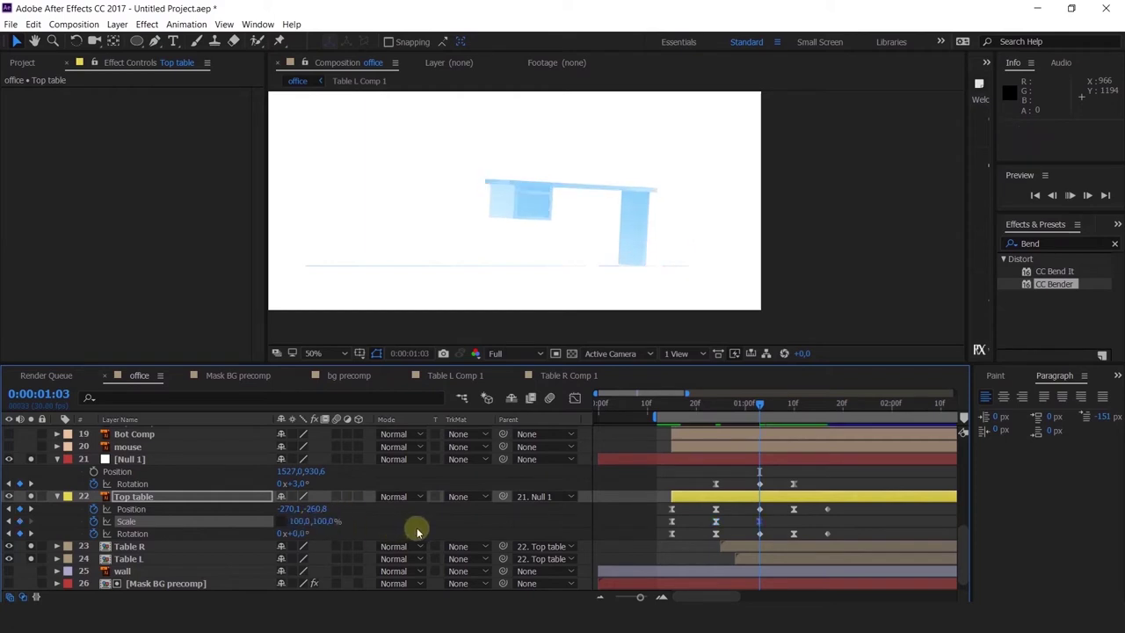
click(666, 403)
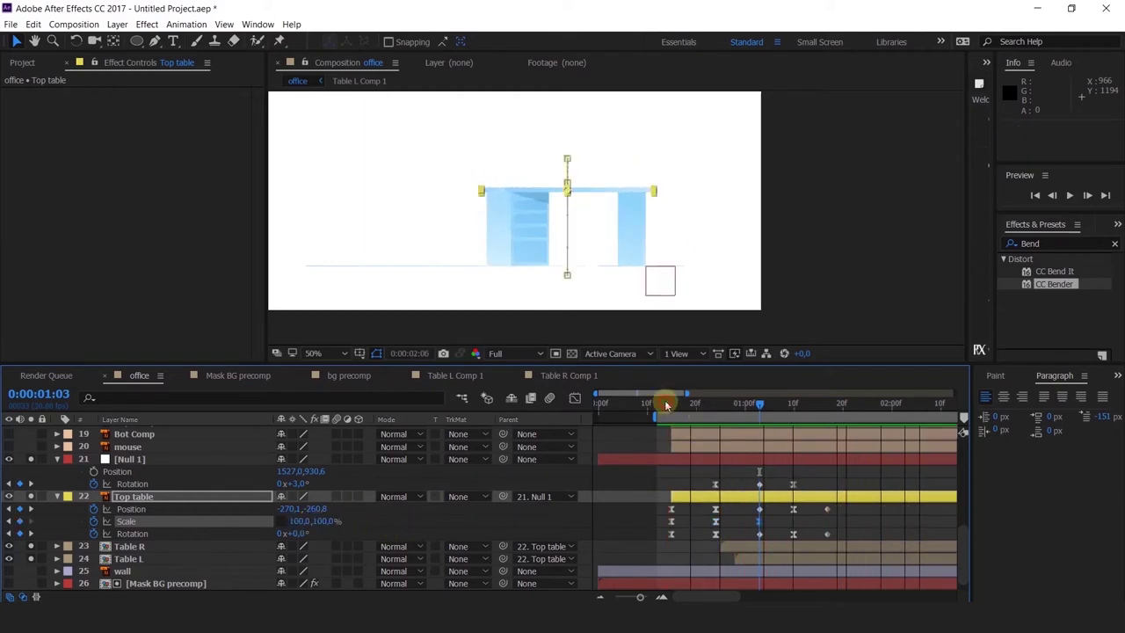
key(space)
Raise the Top table layer's vertical position at its 0:00:01:10 keyframe and preview the bounce.
drag(666, 404, 787, 450)
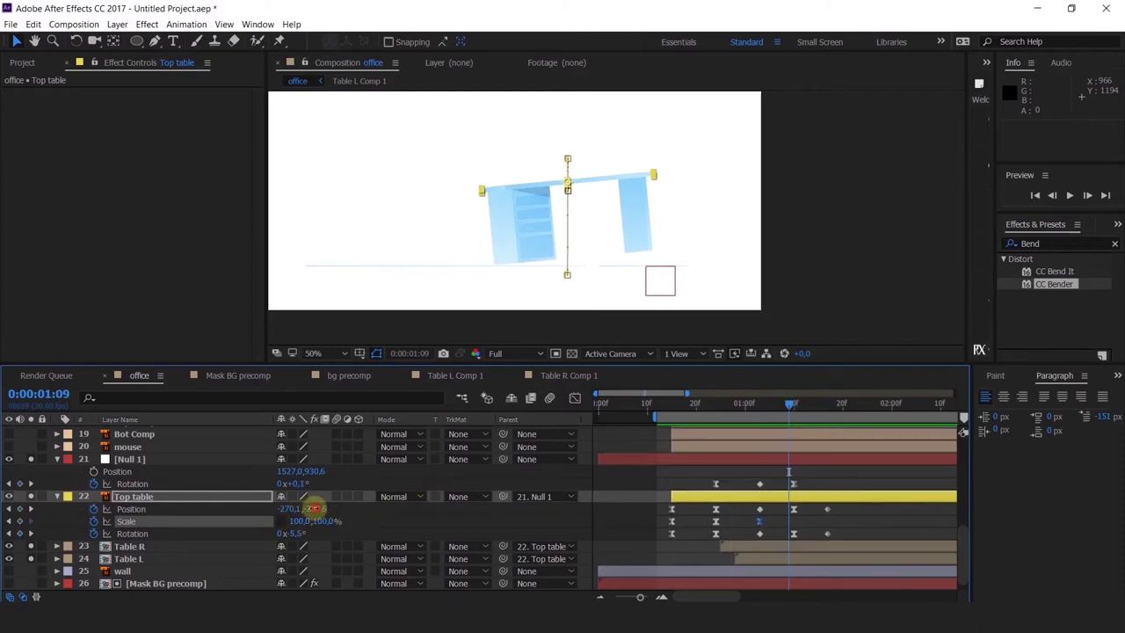
drag(314, 507, 274, 522)
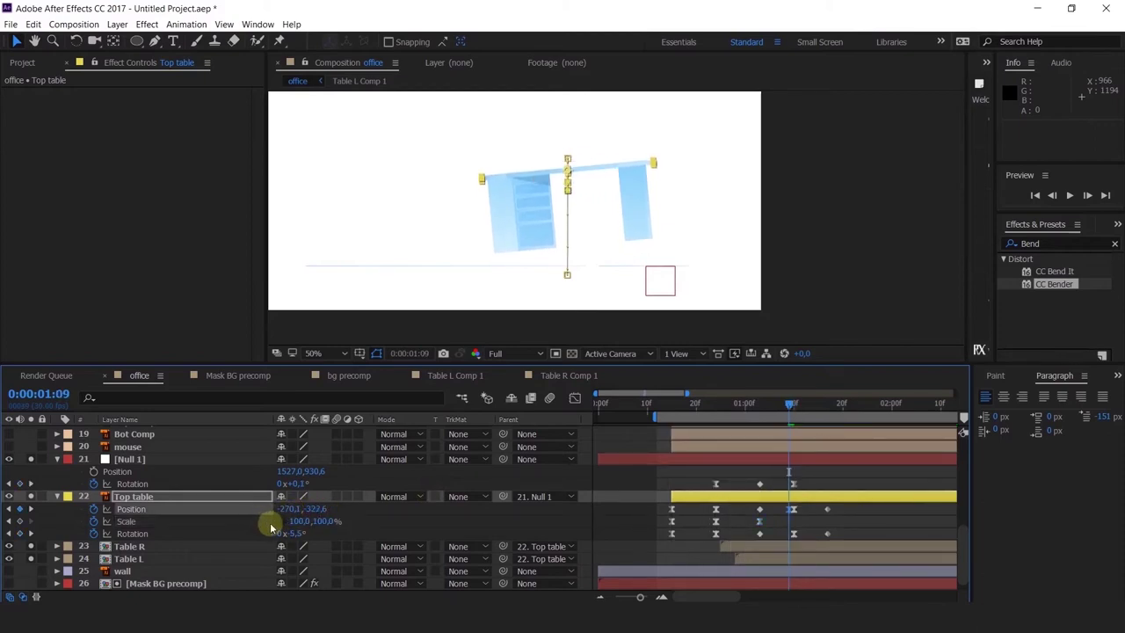
click(793, 511)
drag(767, 411, 708, 417)
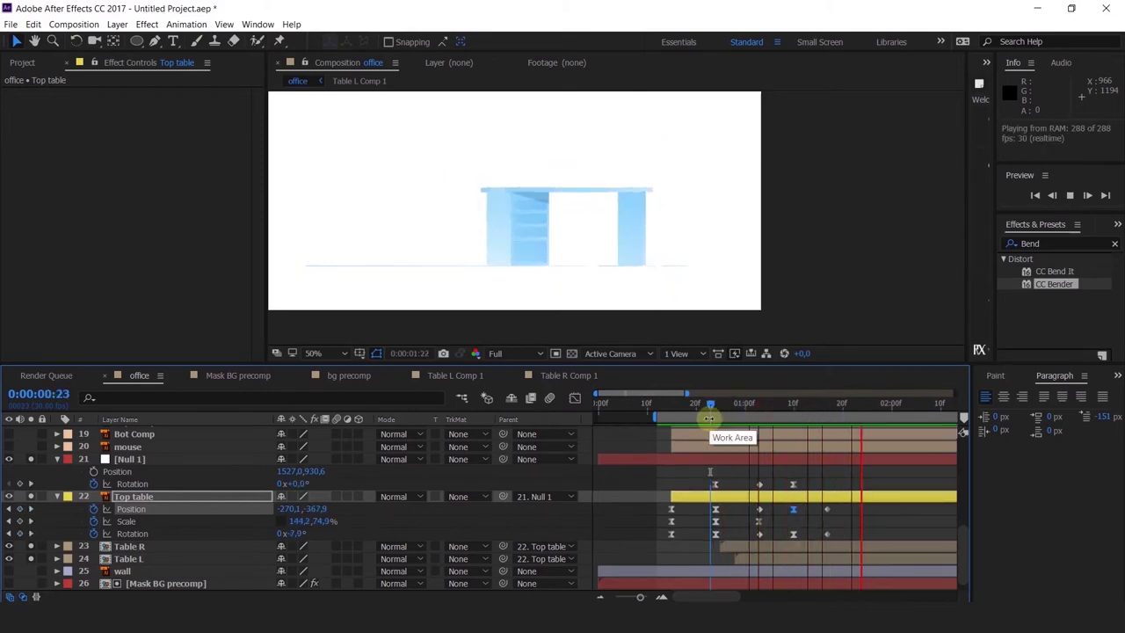
click(660, 404)
key(space)
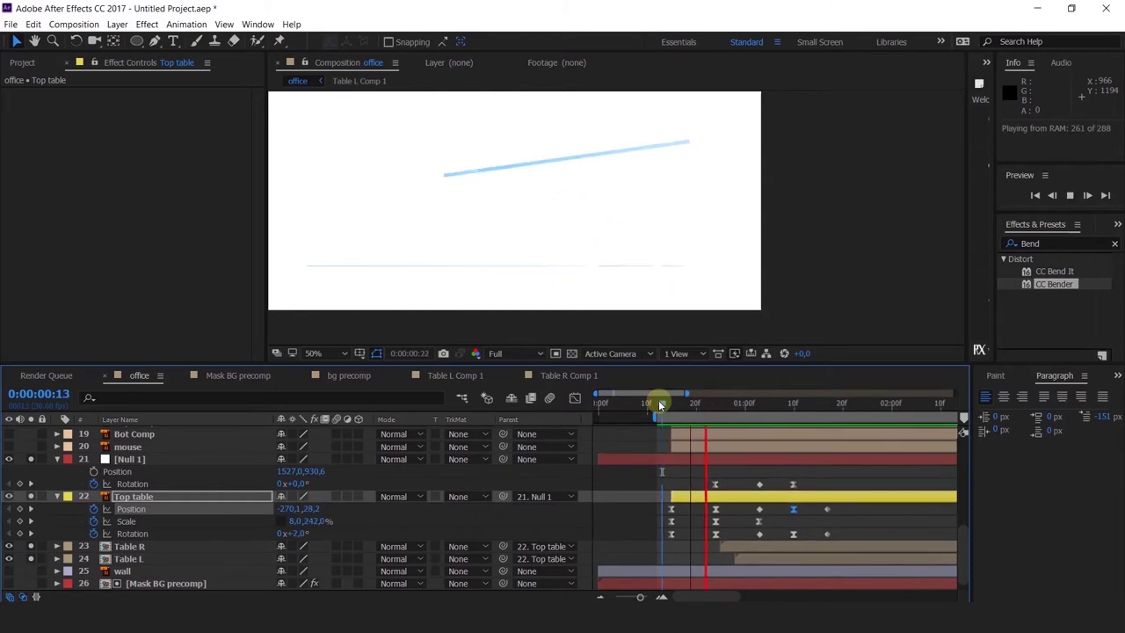
Set the Rotation of Null 1 to 9° at 0:00:01:03 for a stronger desk tilt.
drag(658, 401, 758, 471)
click(295, 484)
drag(297, 483, 301, 484)
click(761, 415)
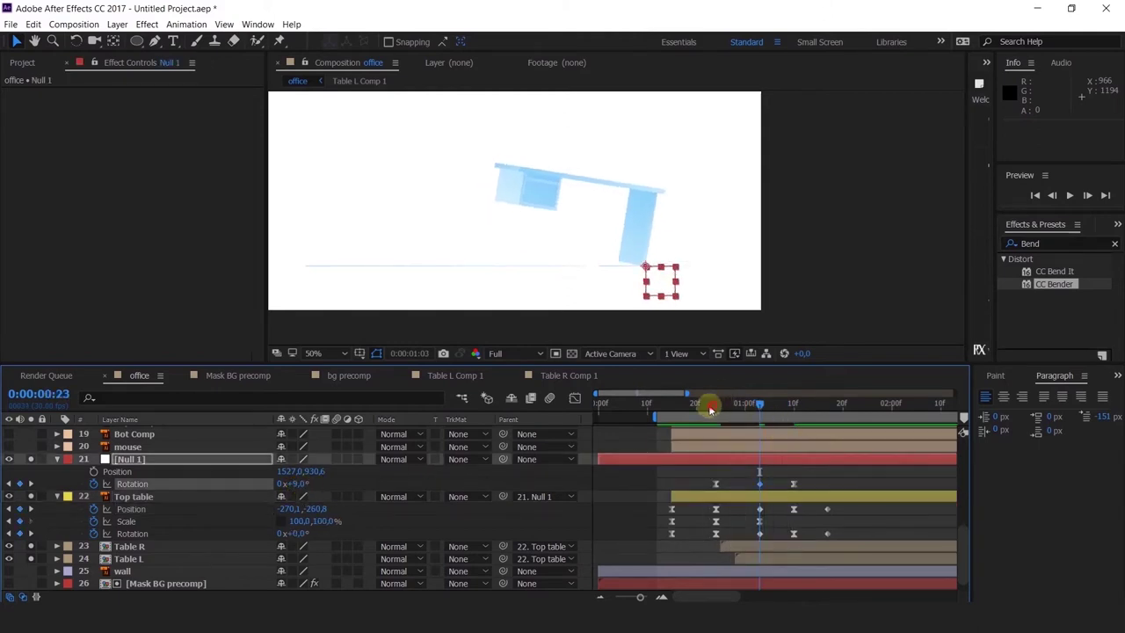
Set the Top table layer's Y position to -360.6 at 0:00:01:10 and preview the result.
drag(710, 410, 792, 442)
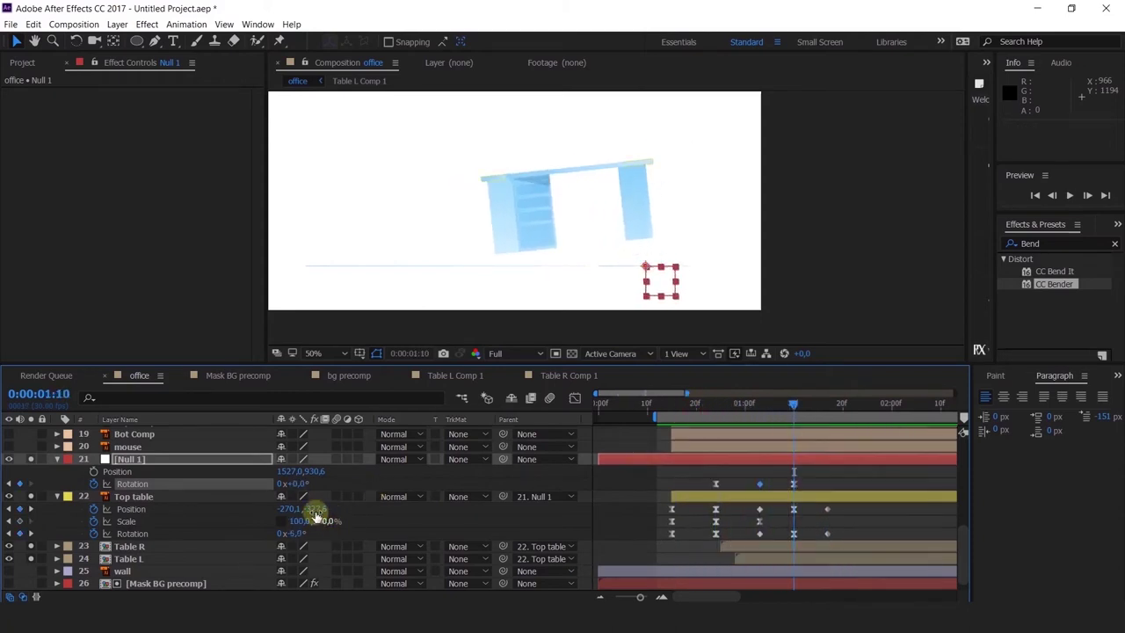
drag(314, 513, 283, 512)
click(427, 497)
click(700, 410)
key(space)
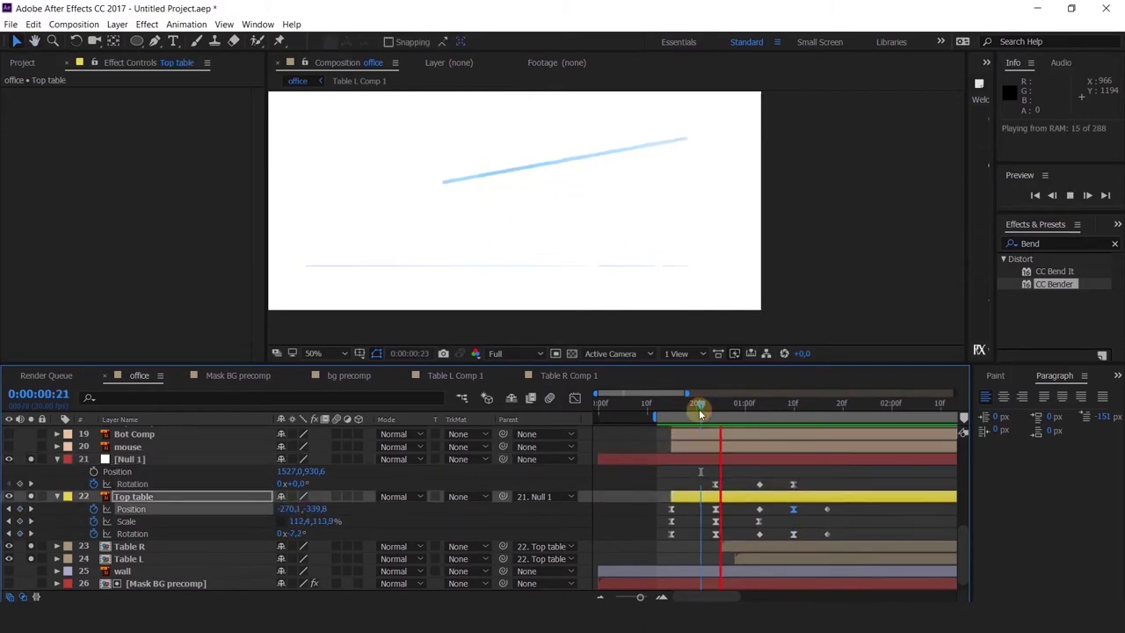
Set the Top table layer's Y position to -425.8 at 0:00:00:24 and play back the jump.
mouse_move(701, 413)
mouse_down()
mouse_move(756, 422)
mouse_move(713, 430)
mouse_up()
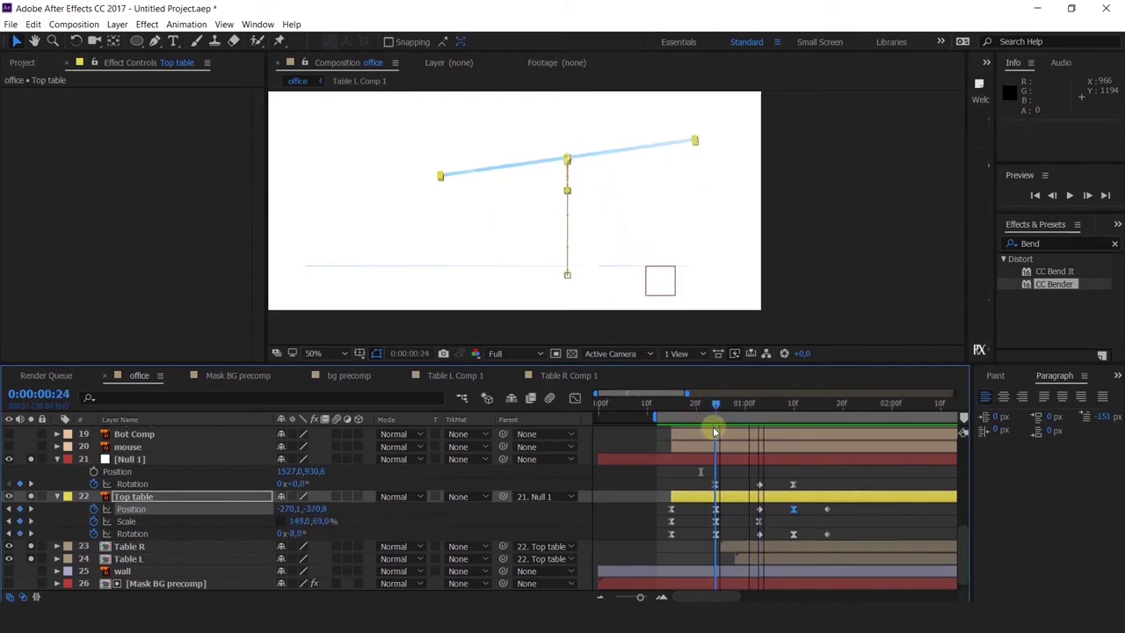
drag(322, 521, 277, 510)
key(ctrl+z)
key(ctrl+z)
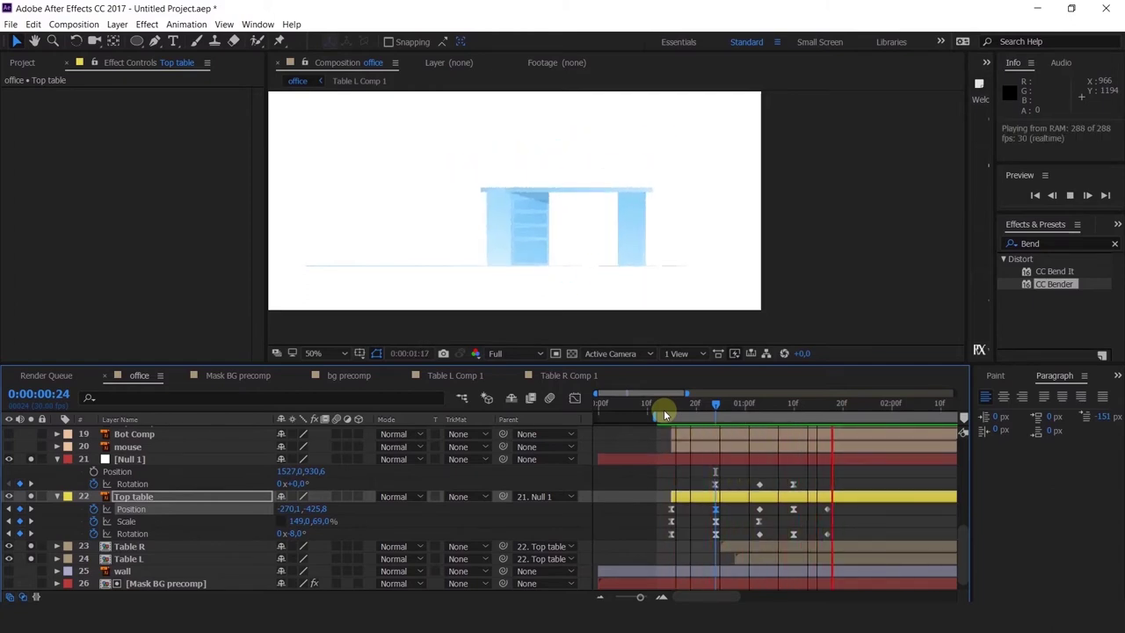
key(space)
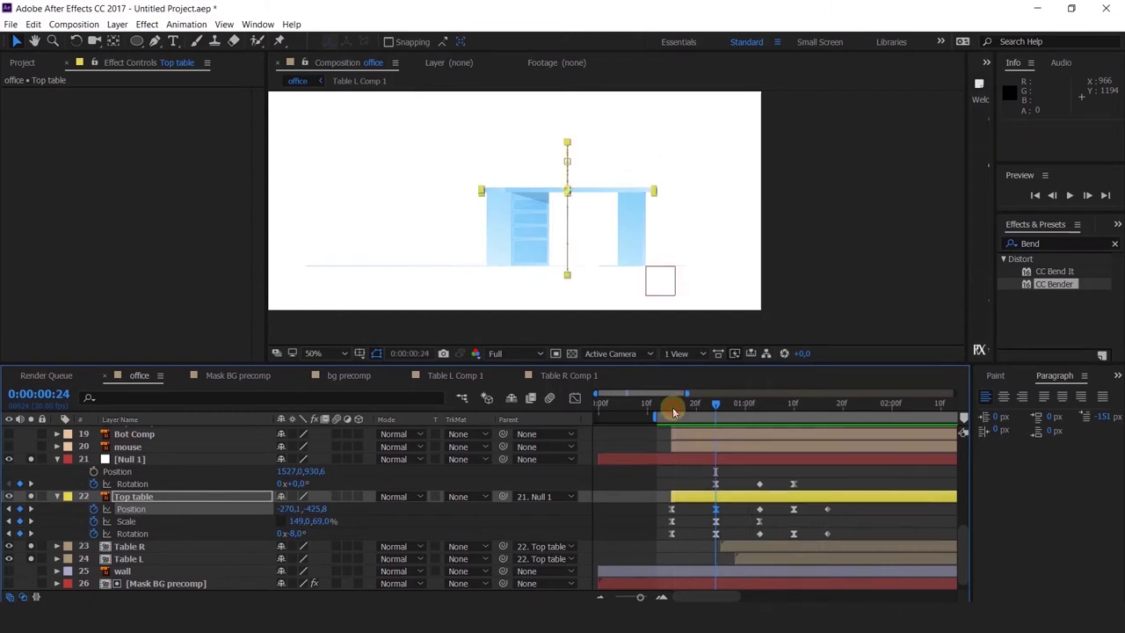
click(673, 411)
key(space)
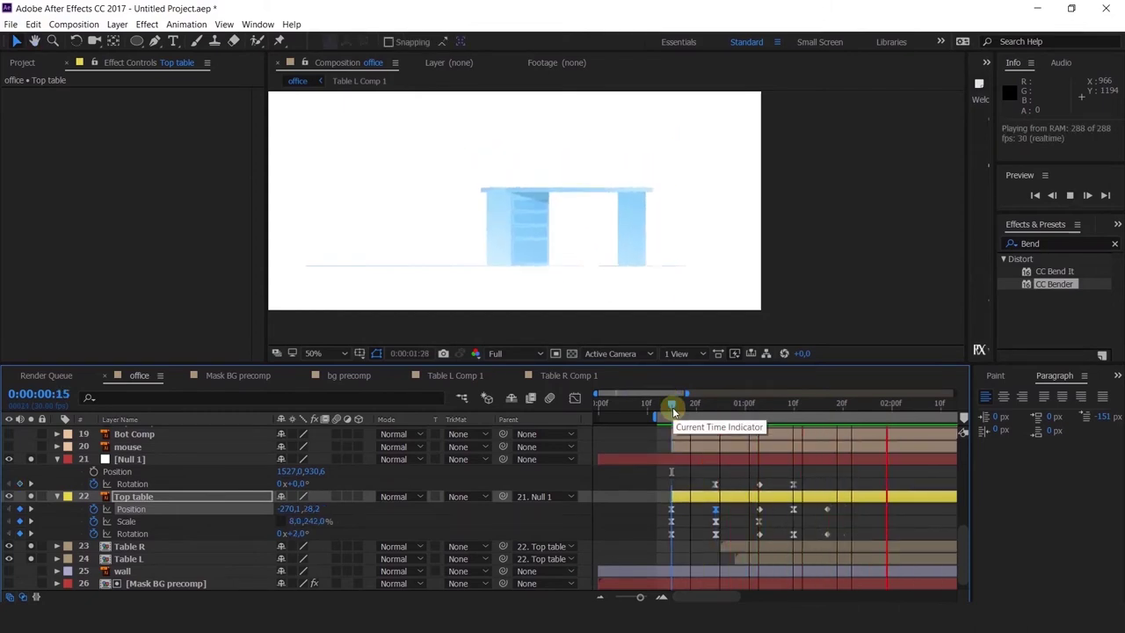
Shift the Table L layer to start at 0:00:01:03 and preview the desk assembling.
drag(672, 406, 760, 476)
drag(764, 553, 781, 553)
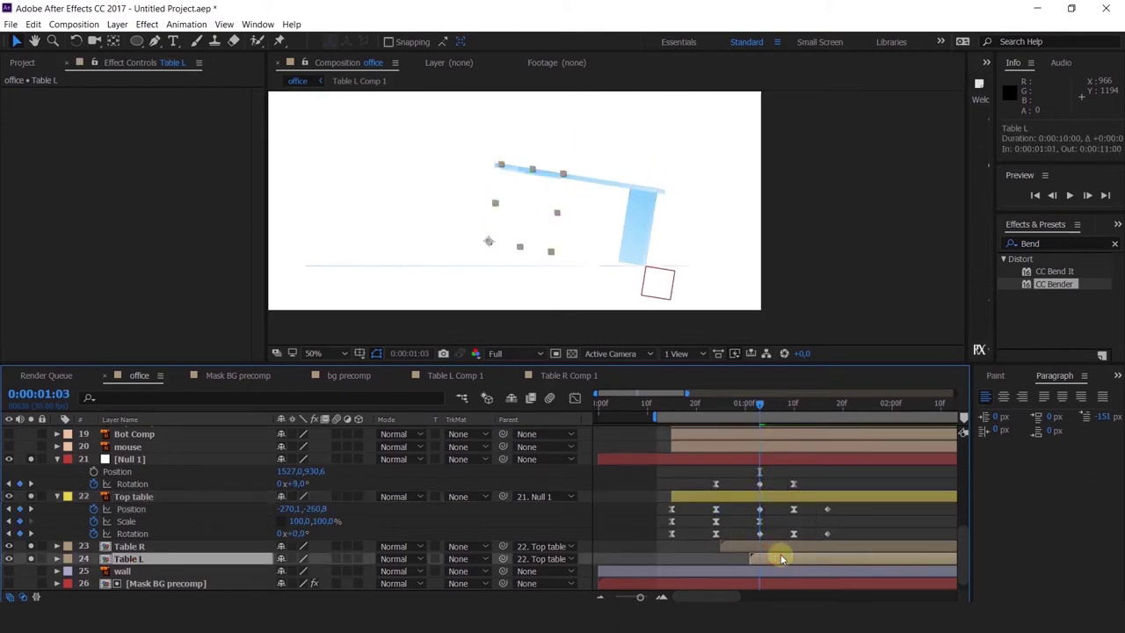
key(space)
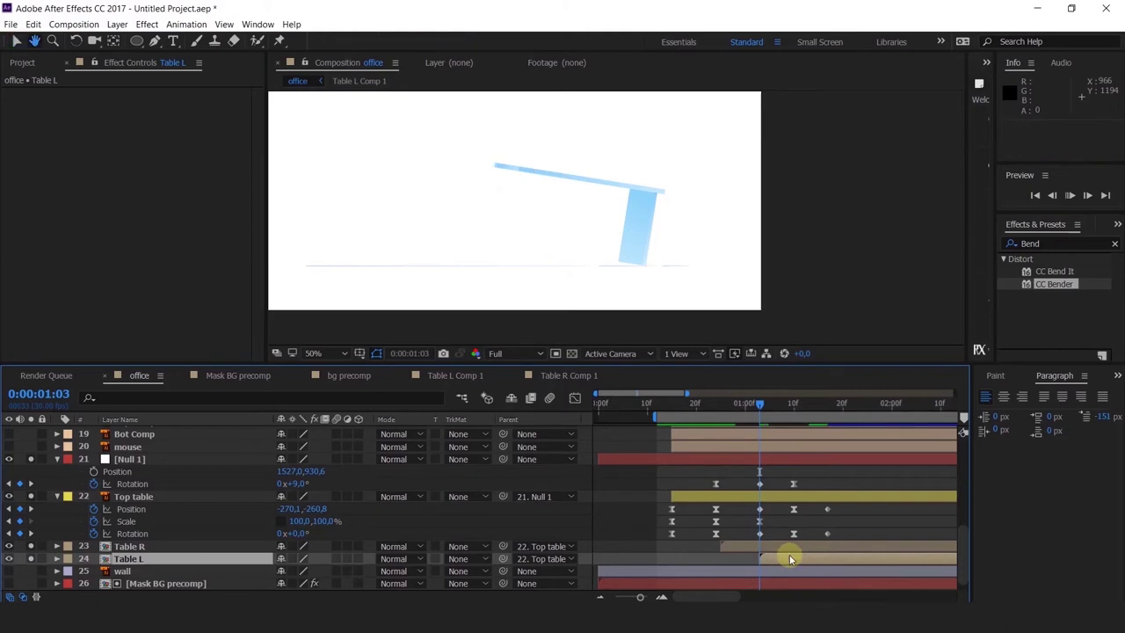
click(671, 405)
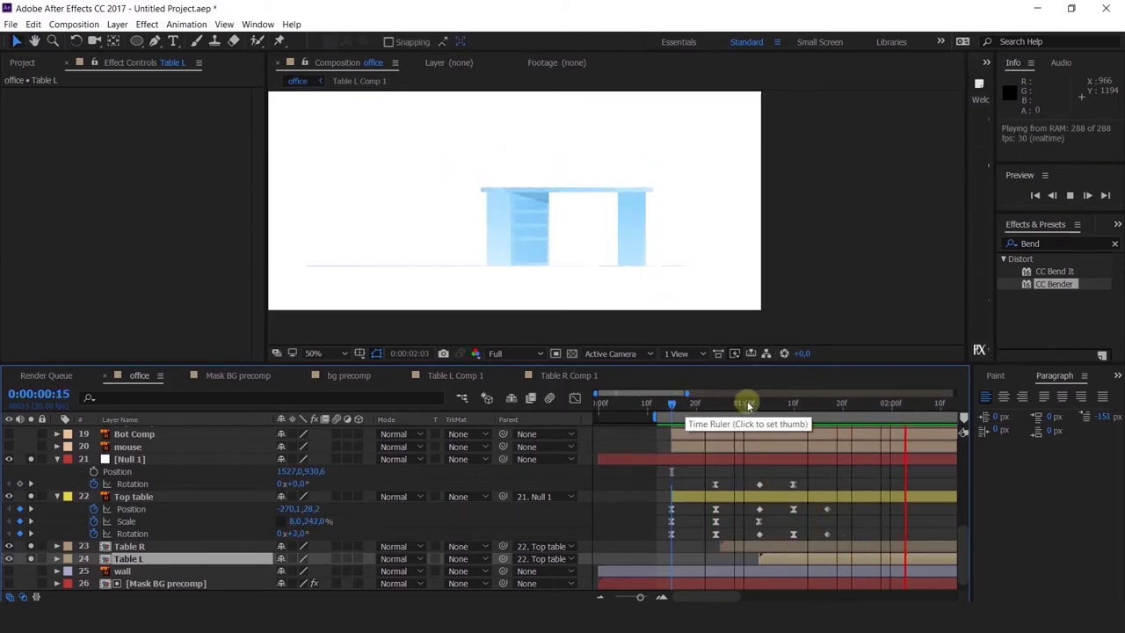
Open the Table L precomp at the frame matching 0:00:01:10 and move its ending Position keyframe to 0:00:00:07.
drag(747, 402, 794, 433)
double_click(787, 562)
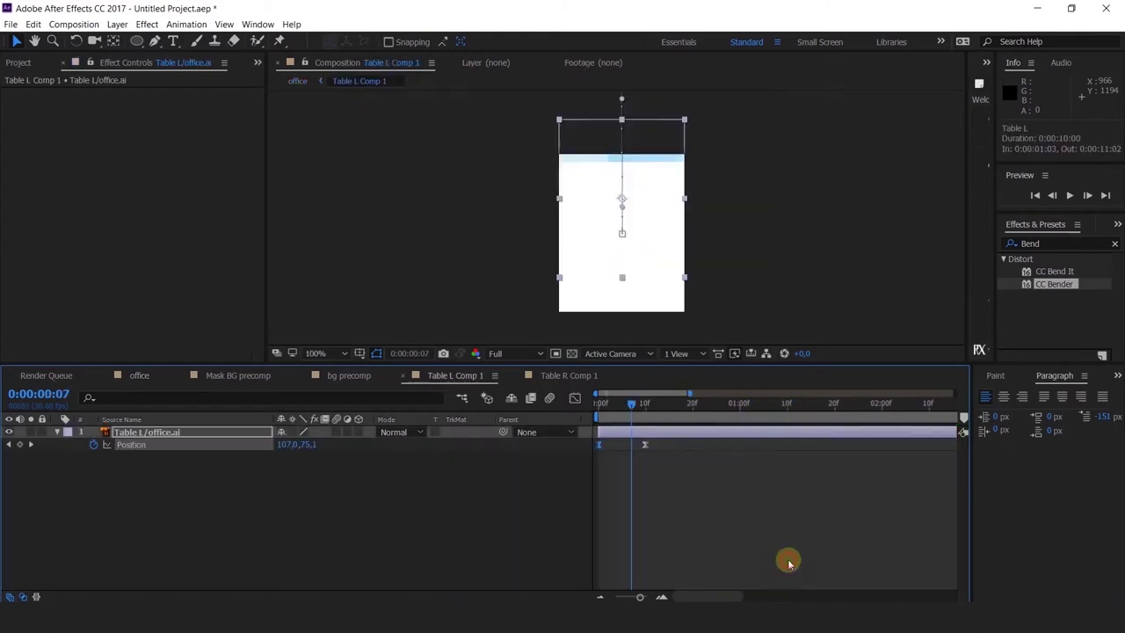
drag(642, 449, 630, 448)
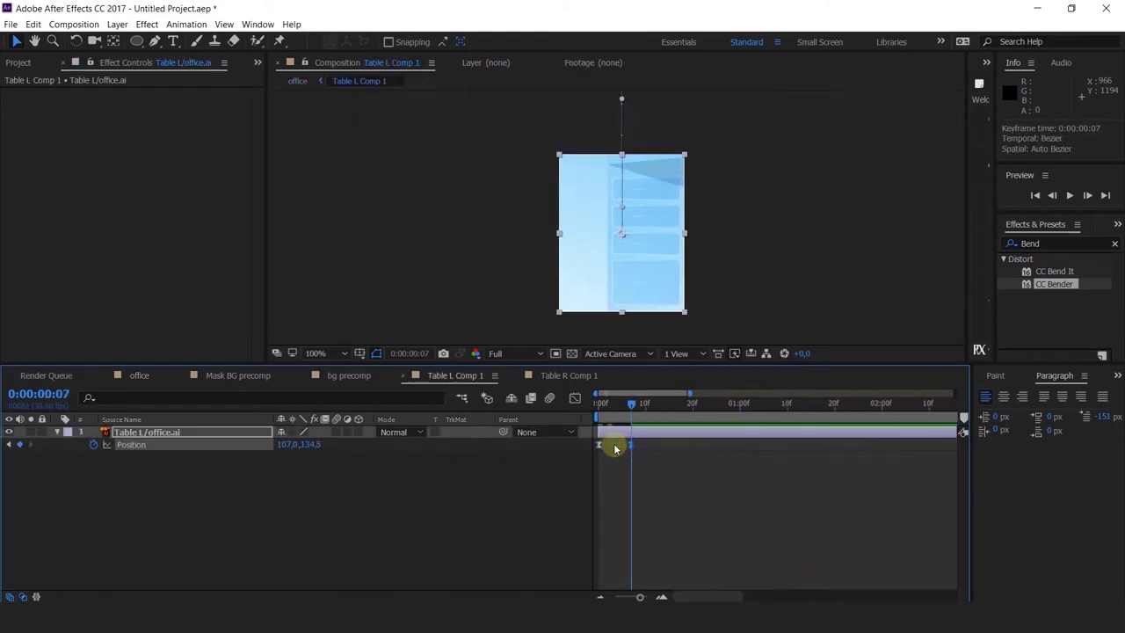
Reshape the Table L Position speed curve to start slowly and peak near the end, and preview it in the office composition.
click(575, 398)
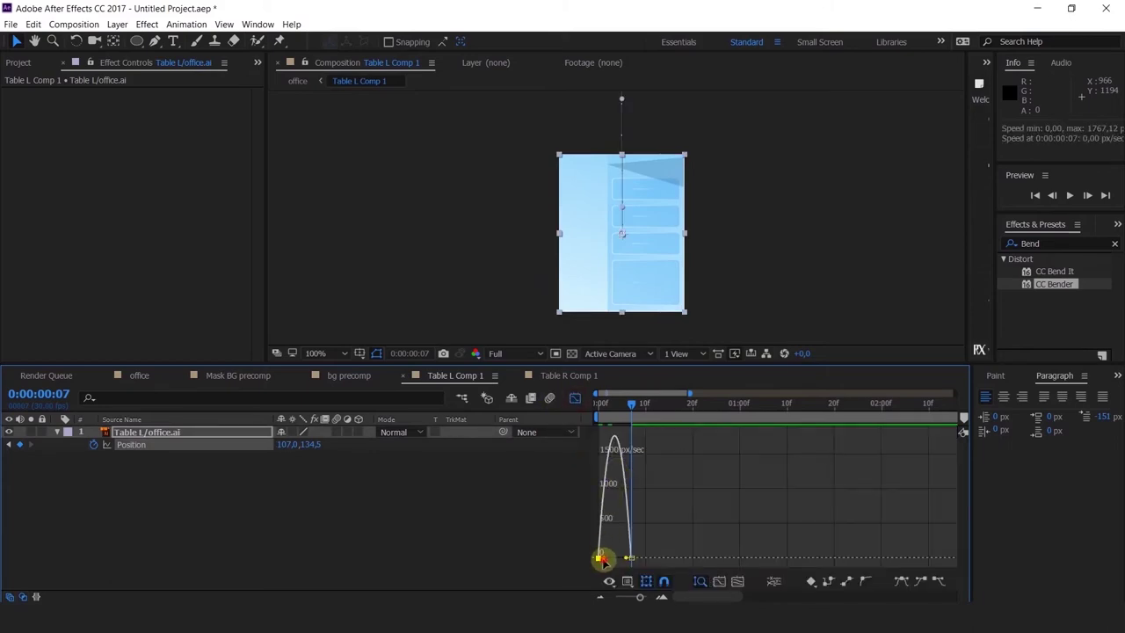
drag(600, 559, 609, 427)
click(140, 376)
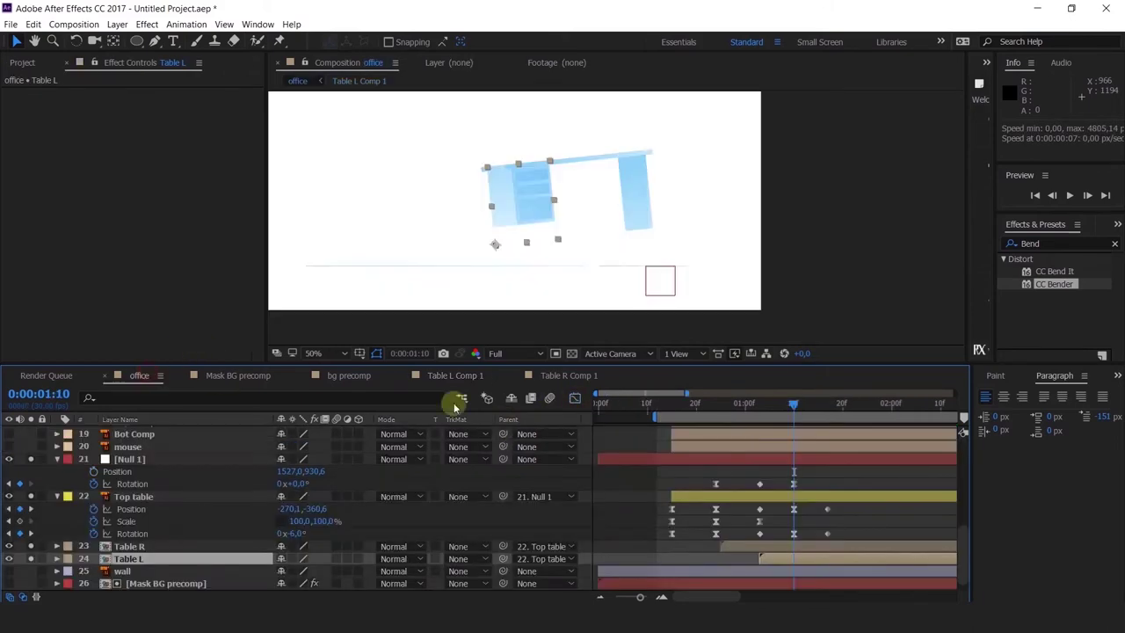
click(745, 413)
click(745, 408)
key(space)
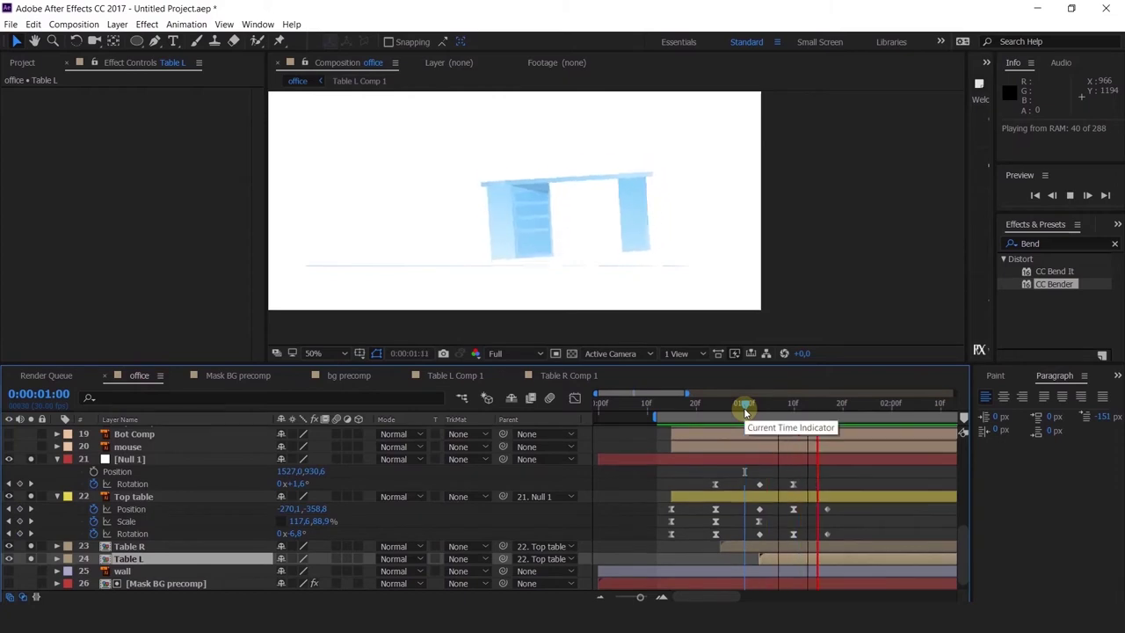
key(space)
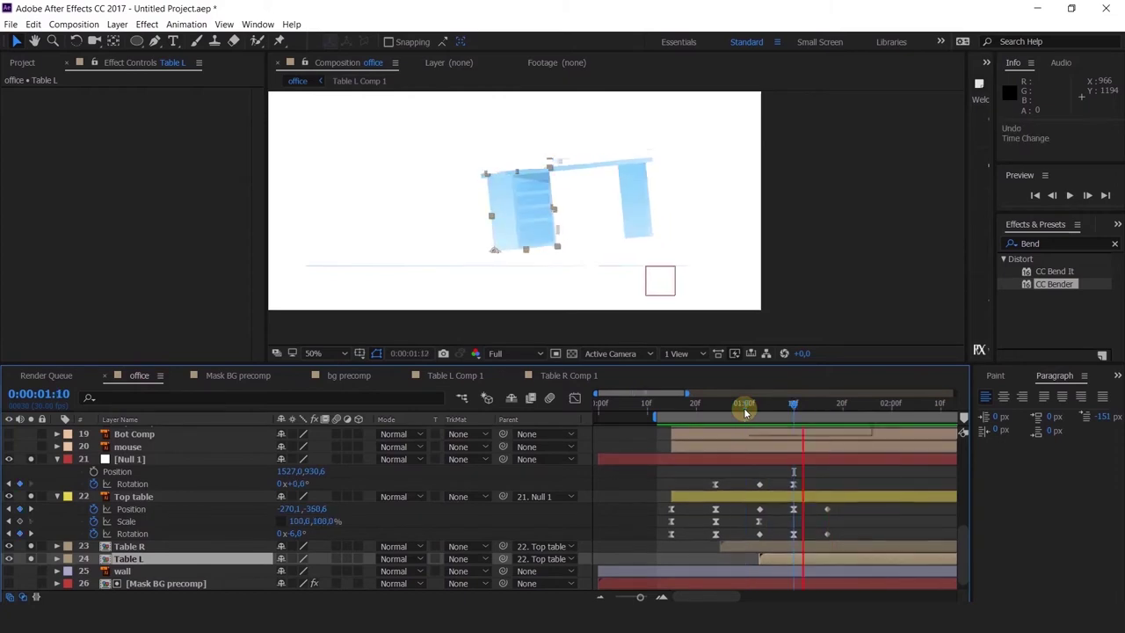
mouse_move(743, 411)
mouse_down()
mouse_move(731, 409)
mouse_move(769, 423)
mouse_move(758, 418)
mouse_up()
key(space)
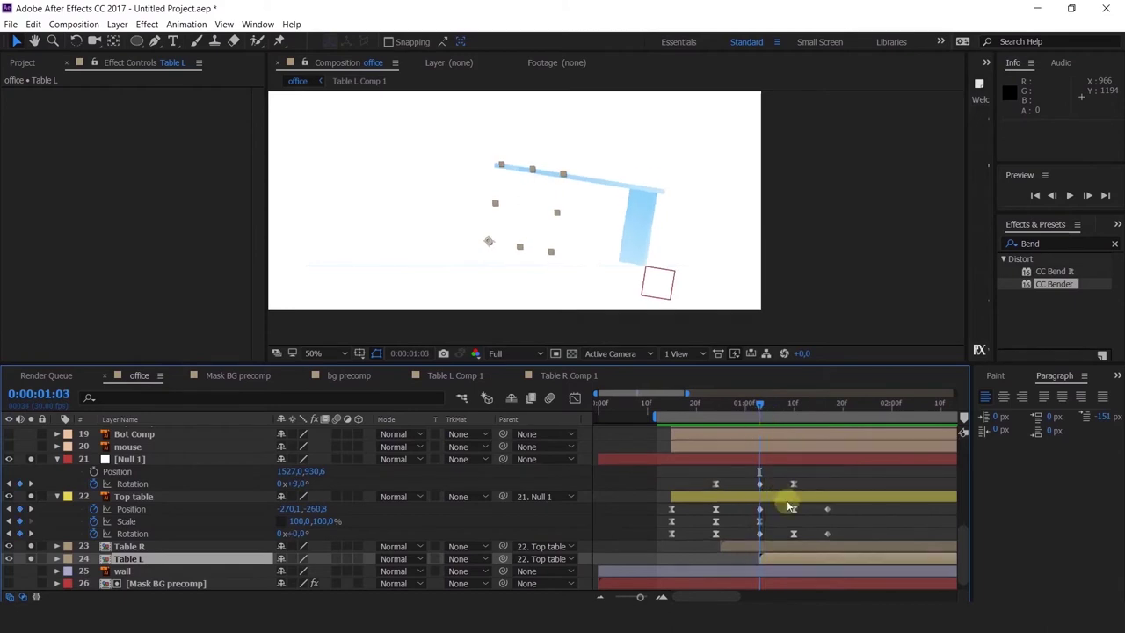
Open the Table L precomp, move its ending Position keyframe to 0:00:00:11, and return to the office composition.
click(835, 411)
click(815, 534)
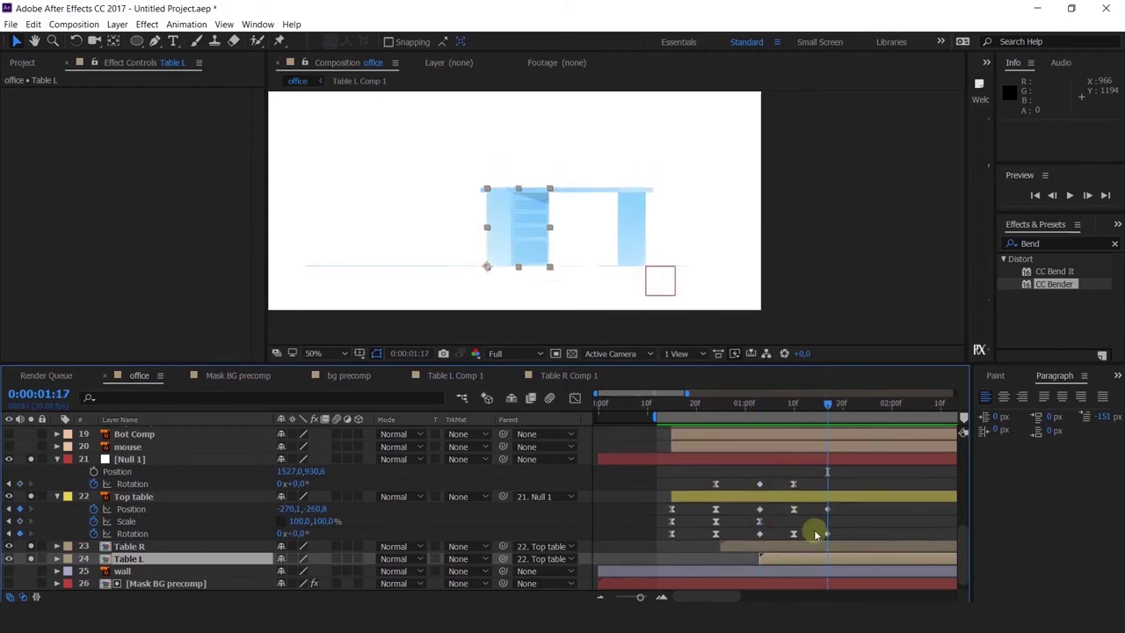
double_click(813, 557)
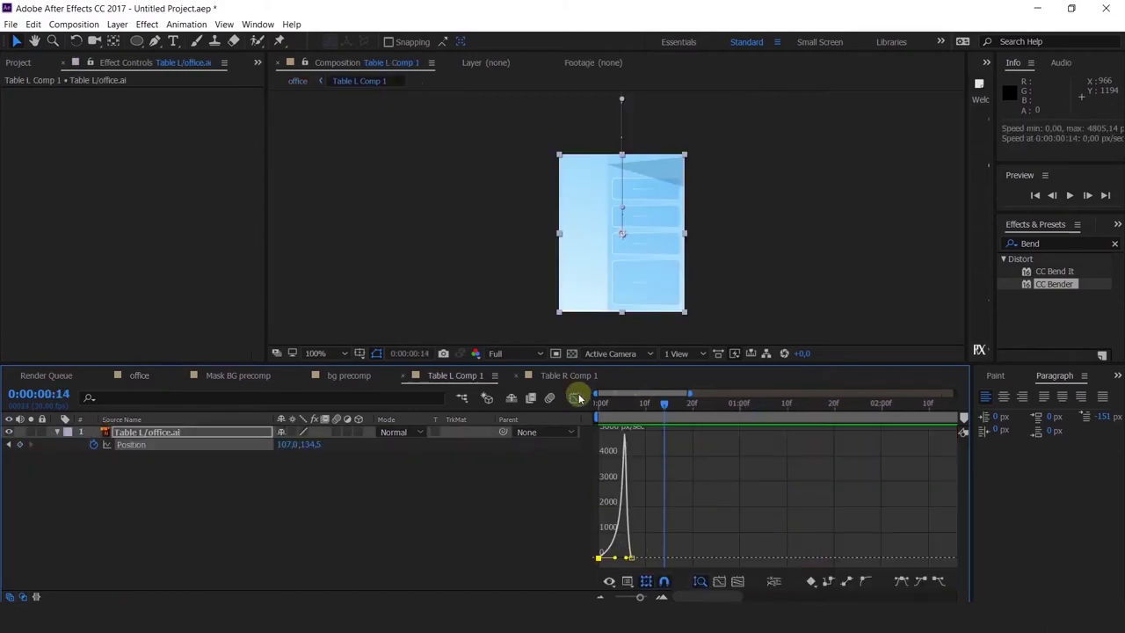
click(575, 398)
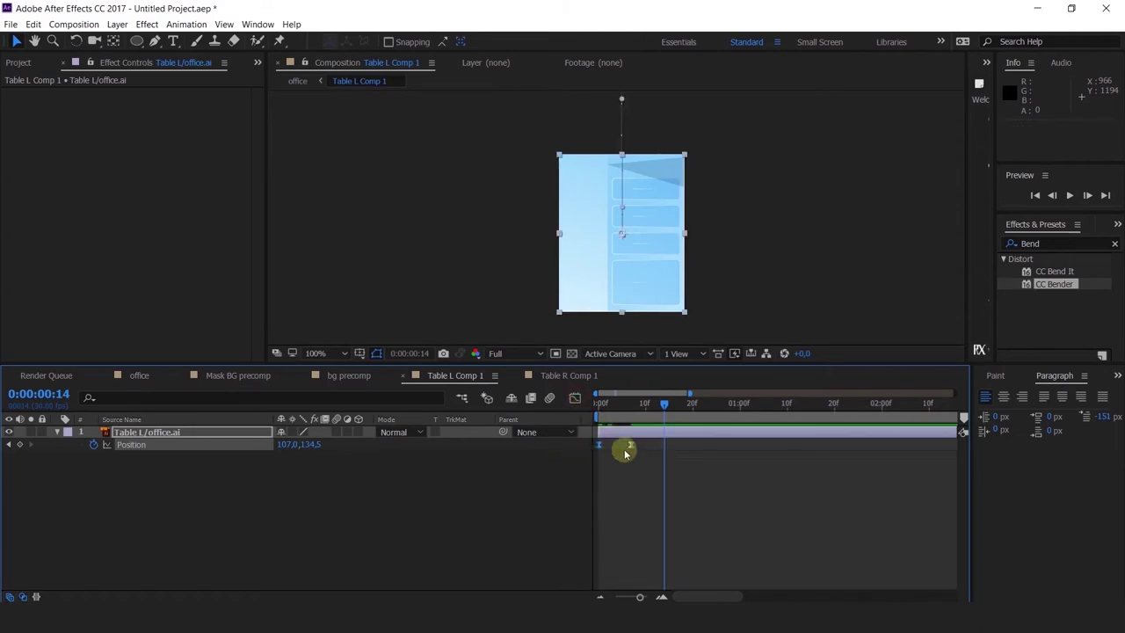
drag(635, 452, 646, 455)
click(132, 375)
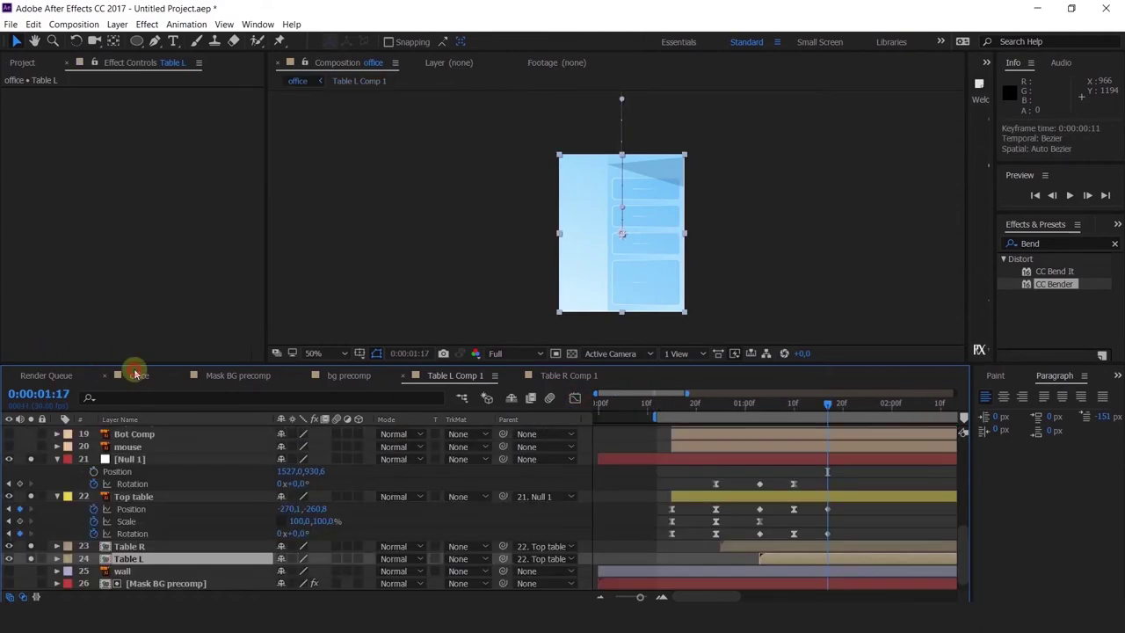
Play back and scrub through the desk assembly to check the tabletop's jump and the timing of both desk parts.
drag(790, 402, 743, 409)
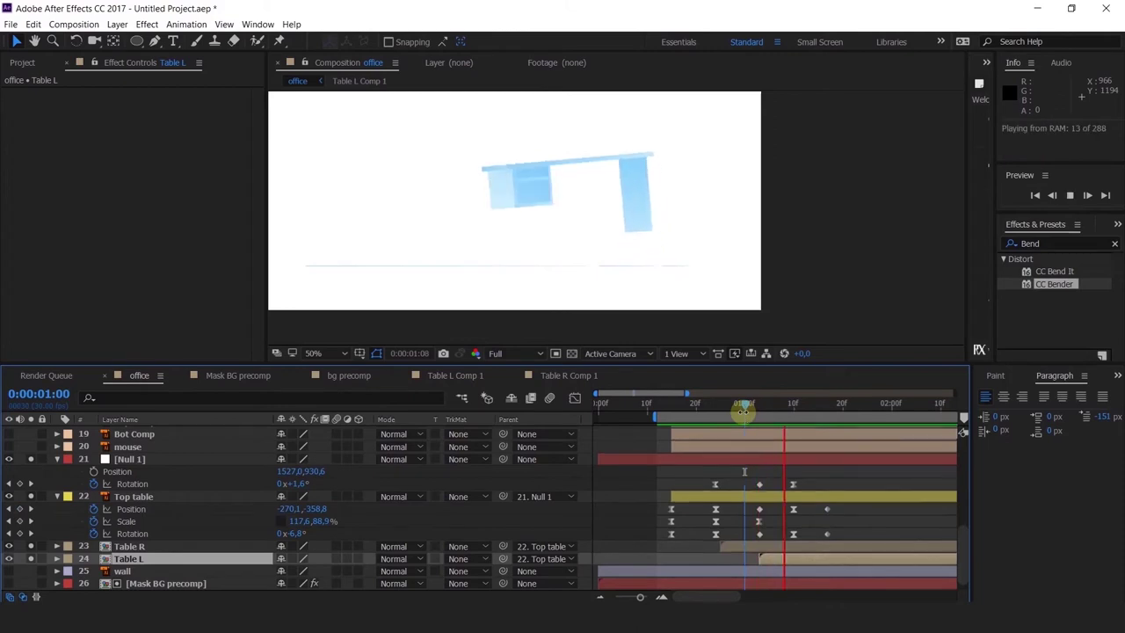
drag(726, 418, 676, 403)
key(space)
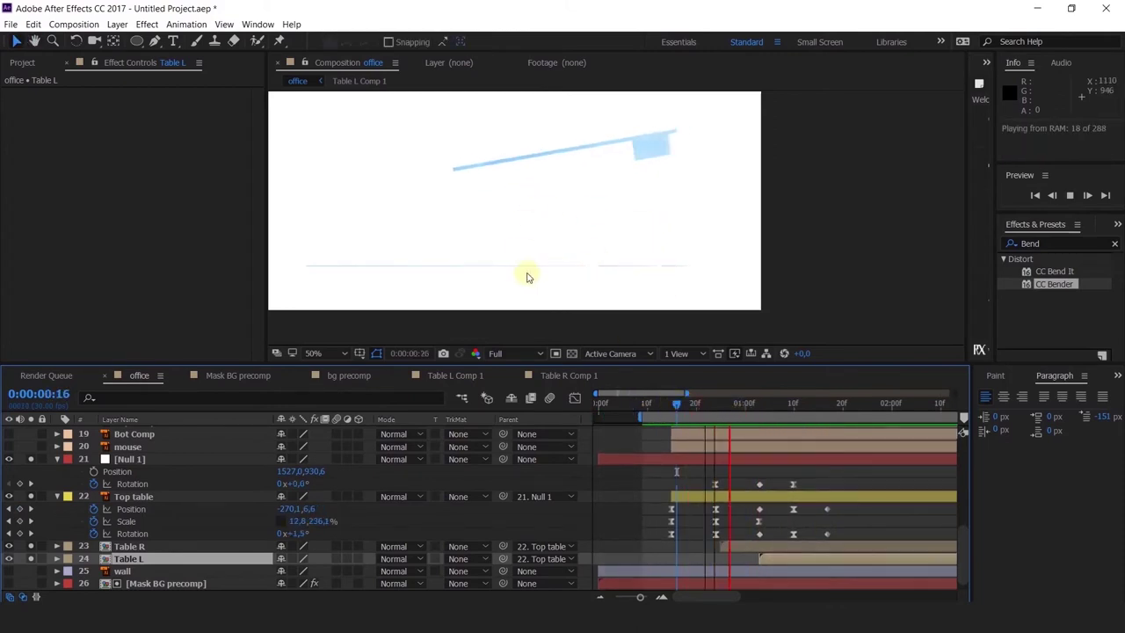
drag(672, 407, 759, 470)
click(729, 473)
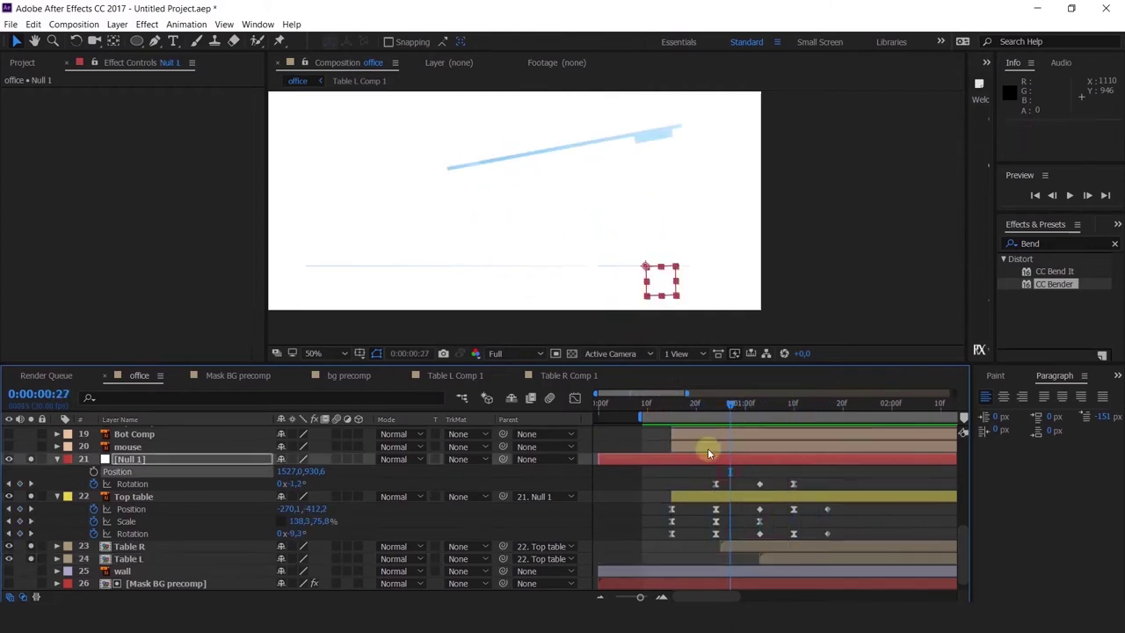
drag(667, 409, 767, 479)
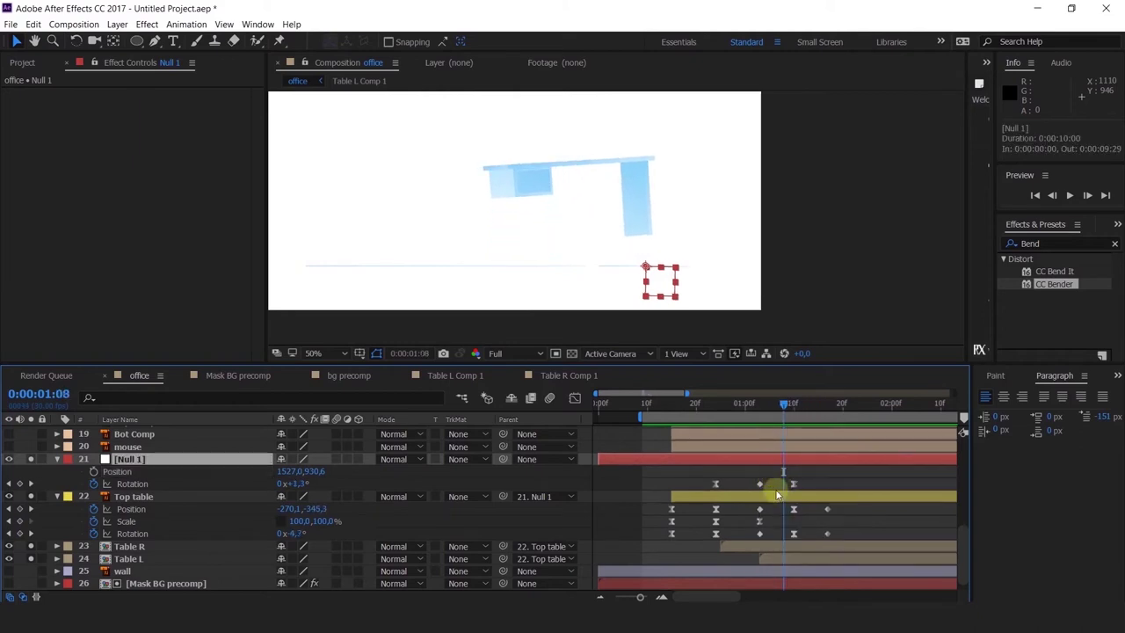
Set the Top table layer's X position to -274.1 at 0:00:01:10 and play back the desk's landing.
click(778, 498)
drag(738, 387, 792, 446)
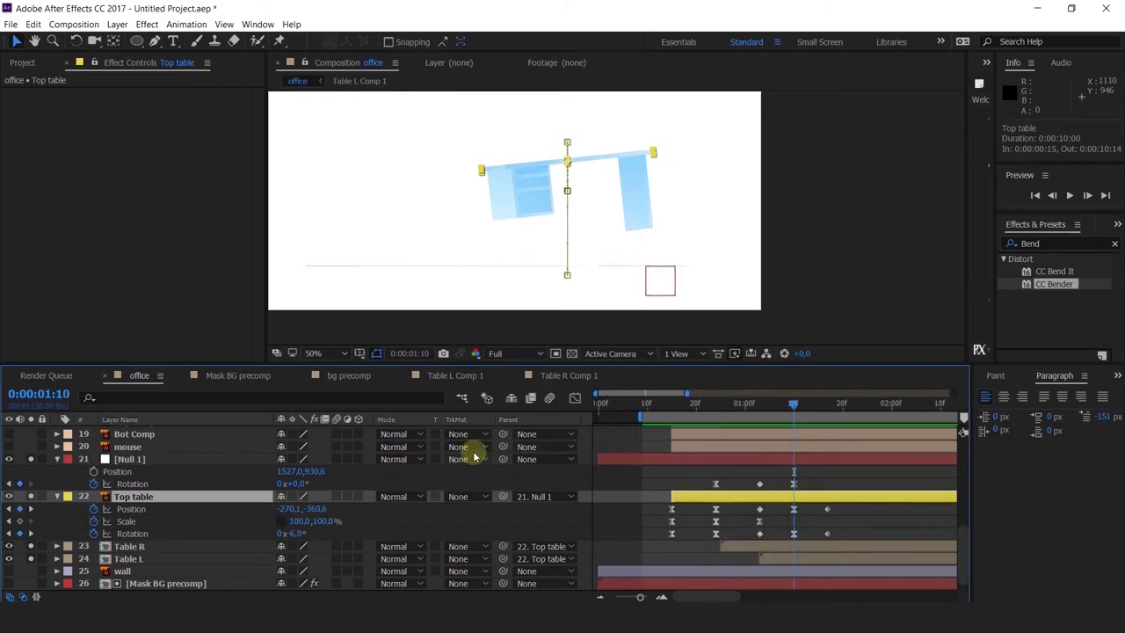
drag(294, 512, 296, 517)
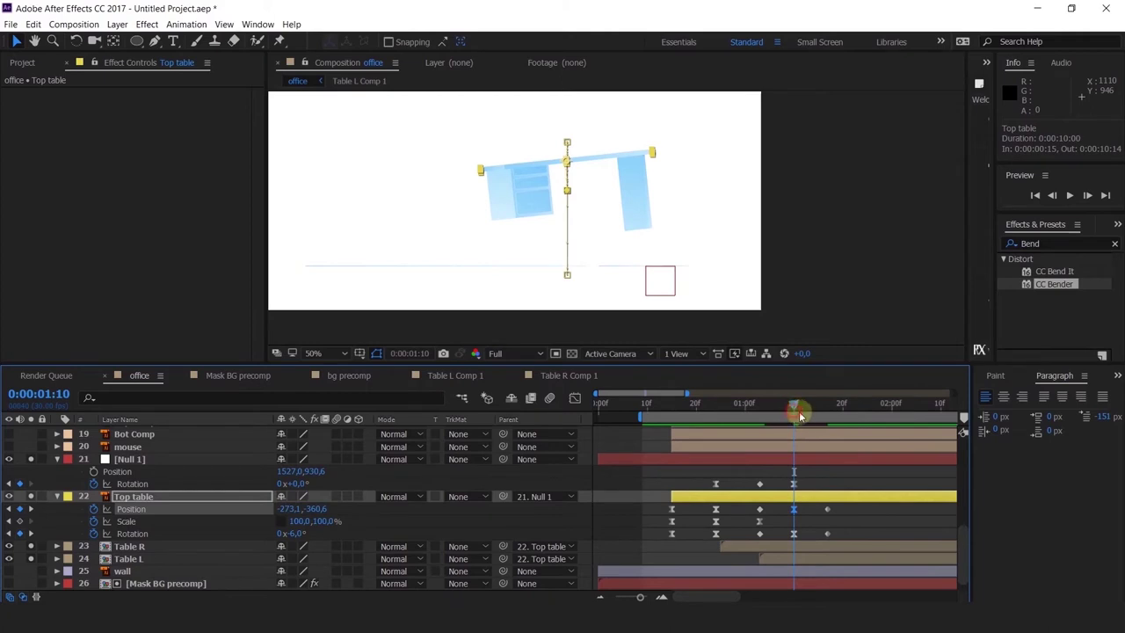
mouse_move(800, 416)
mouse_down()
mouse_move(836, 432)
mouse_move(790, 433)
mouse_up()
key(space)
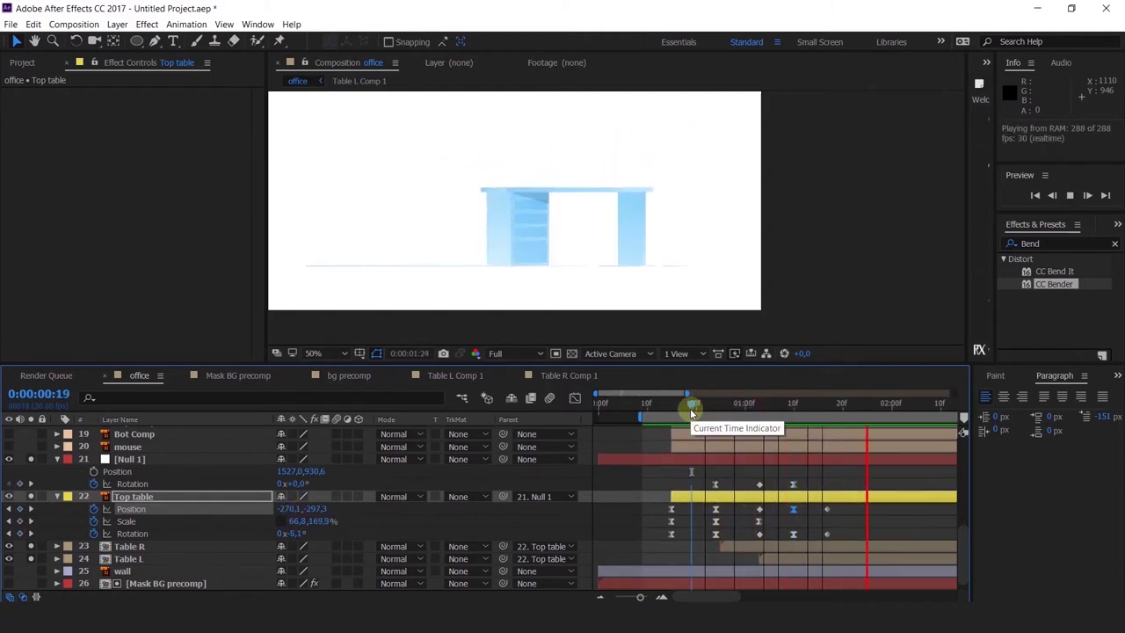
Unsolo the desk layers, start the work area at 0:00:00:00, and play back the full office scene from the beginning.
drag(691, 409, 842, 472)
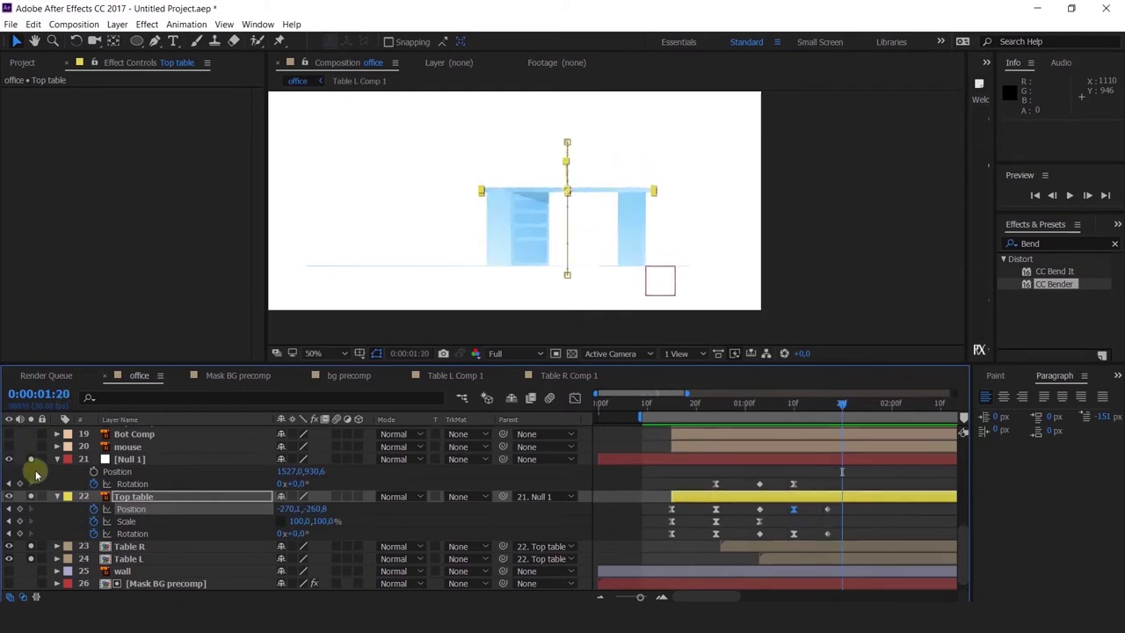
key(ctrl+a)
click(672, 472)
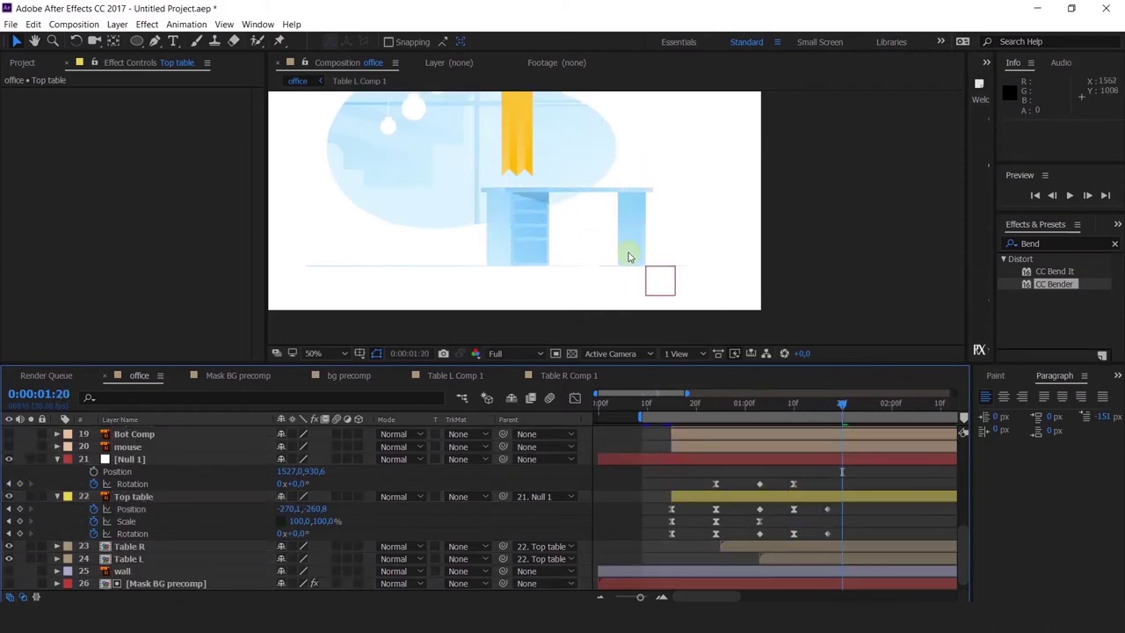
scroll(627, 253, down, 1)
key(space)
drag(641, 222, 614, 246)
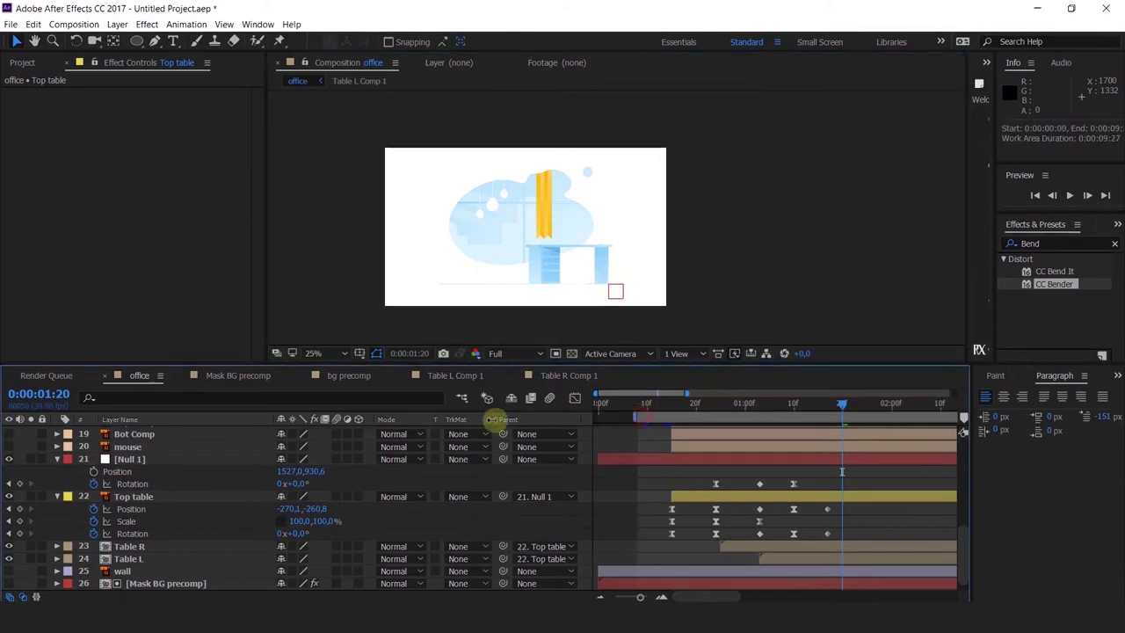
click(600, 403)
key(space)
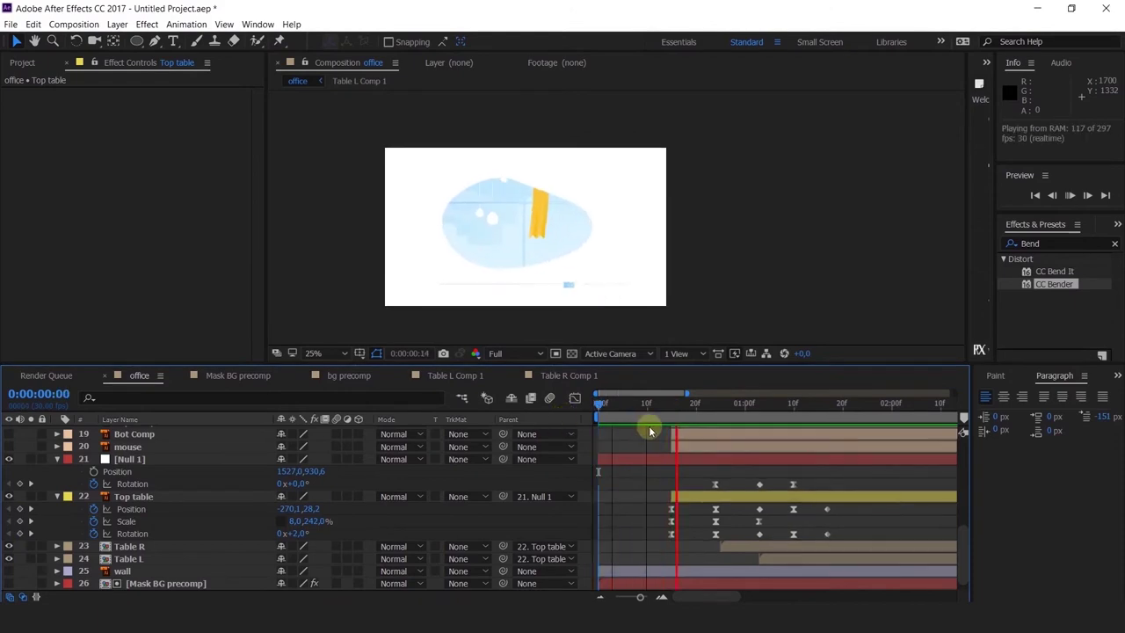
Trim the start of the Null 1 layer to 0:00:00:15, in line with the Top table layer.
drag(664, 410, 750, 425)
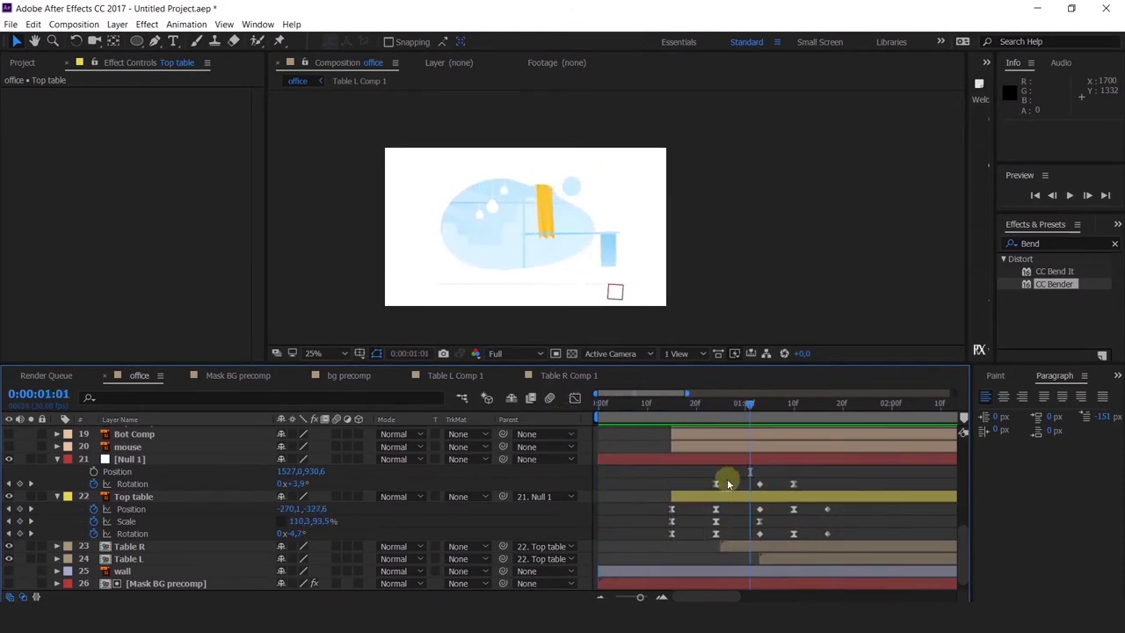
click(143, 459)
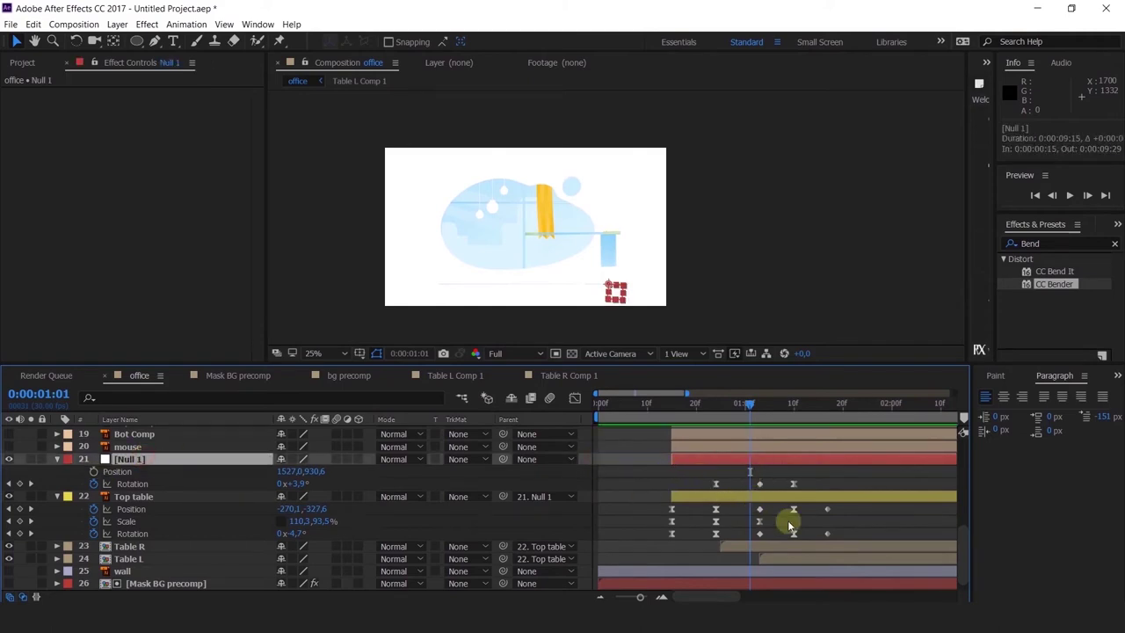
scroll(800, 527, down, 1)
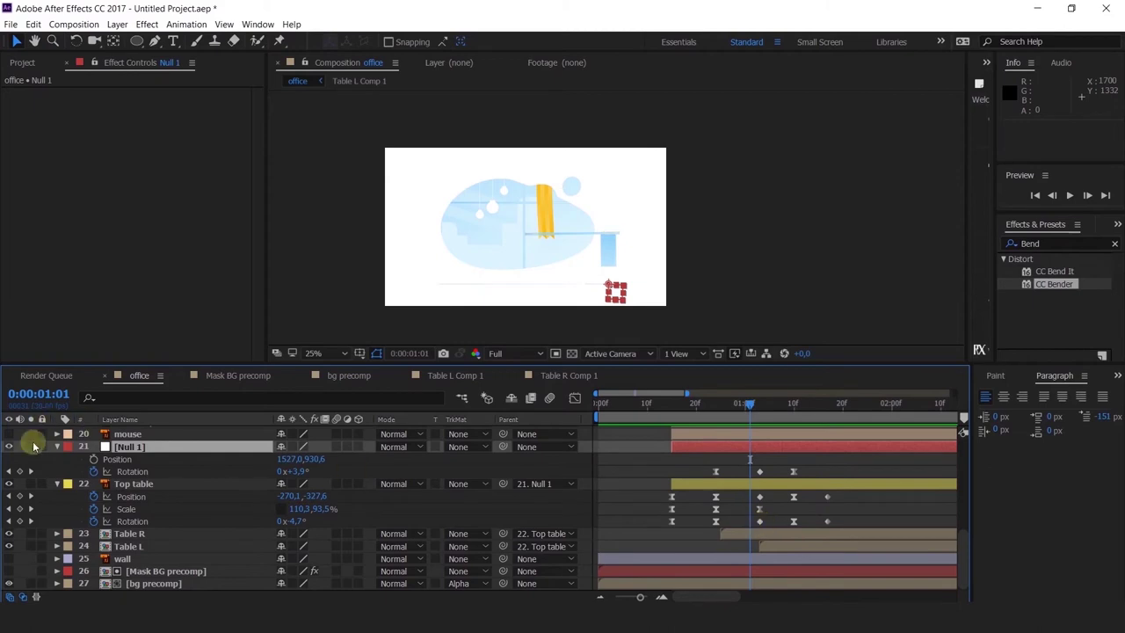
Shift Null 1, Top table, Table R and Table L together so Null 1 starts at 0:00:00:21, and preview the scene.
shift+click(123, 538)
drag(689, 448, 720, 446)
click(706, 406)
click(655, 403)
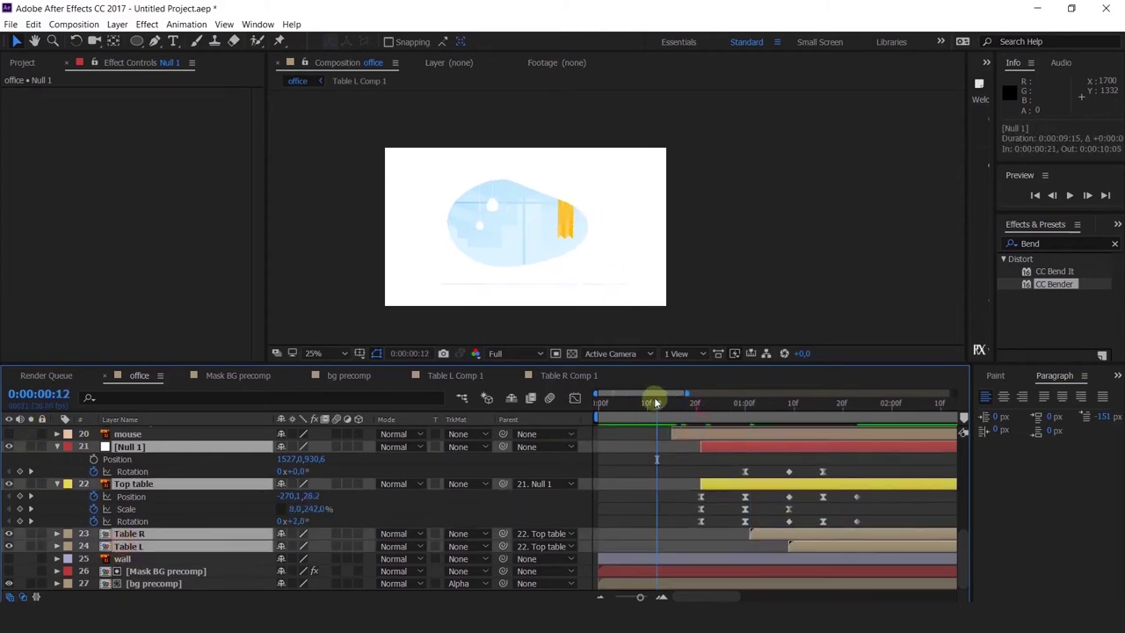
key(space)
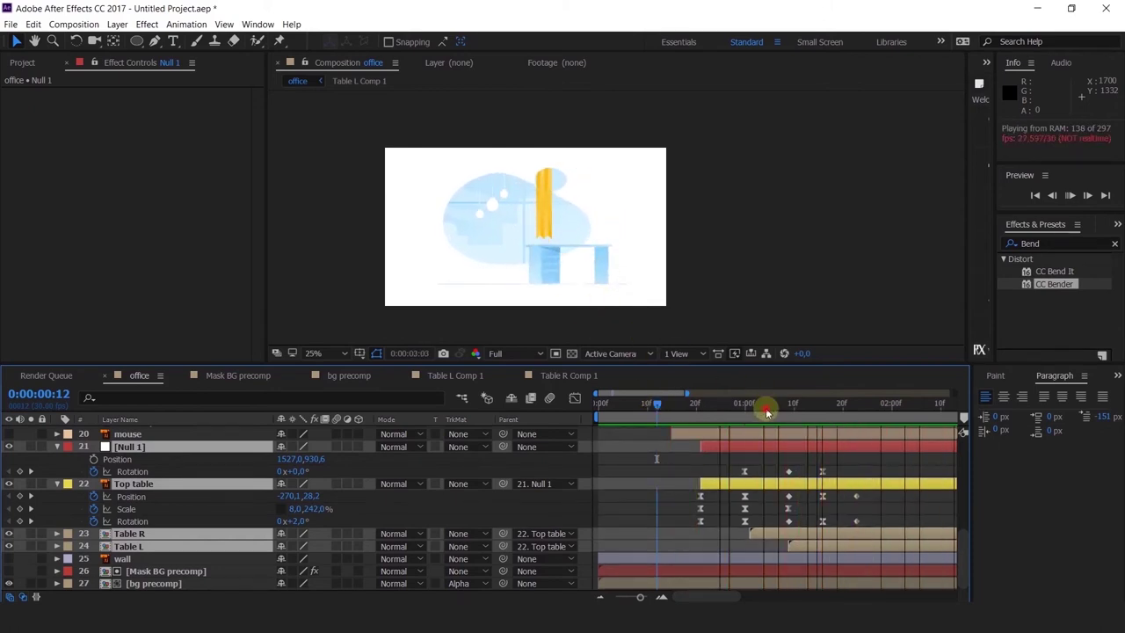
key(space)
drag(820, 416, 696, 455)
key(space)
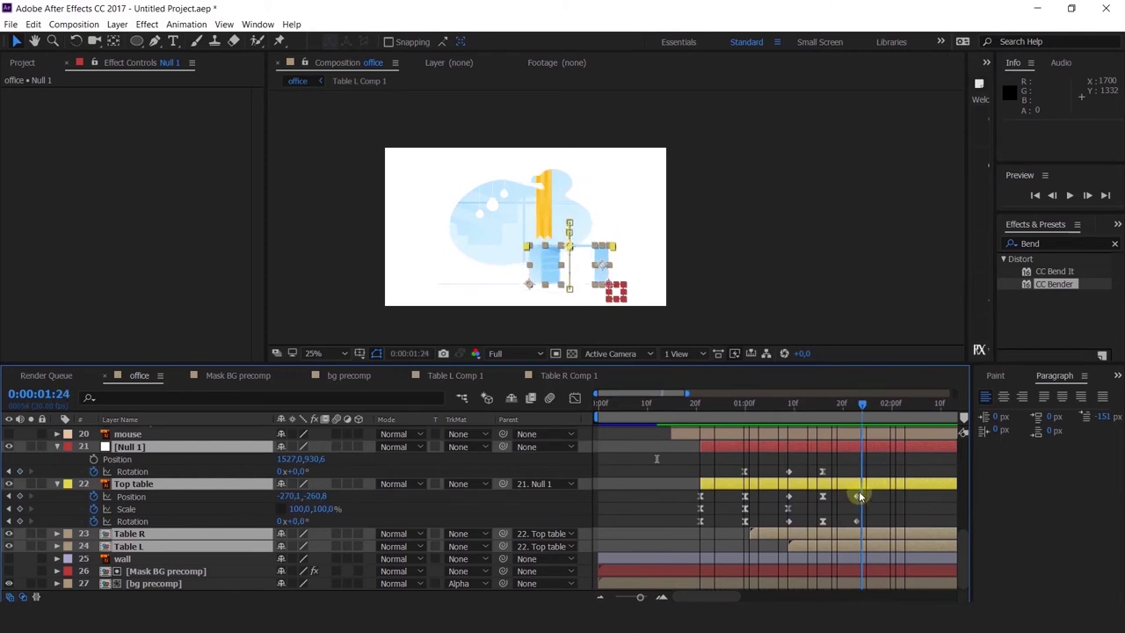
Add Scale keyframes with unlinked proportions to Null 1 at 0:00:01:16 and 0:00:01:09.
drag(835, 463, 824, 466)
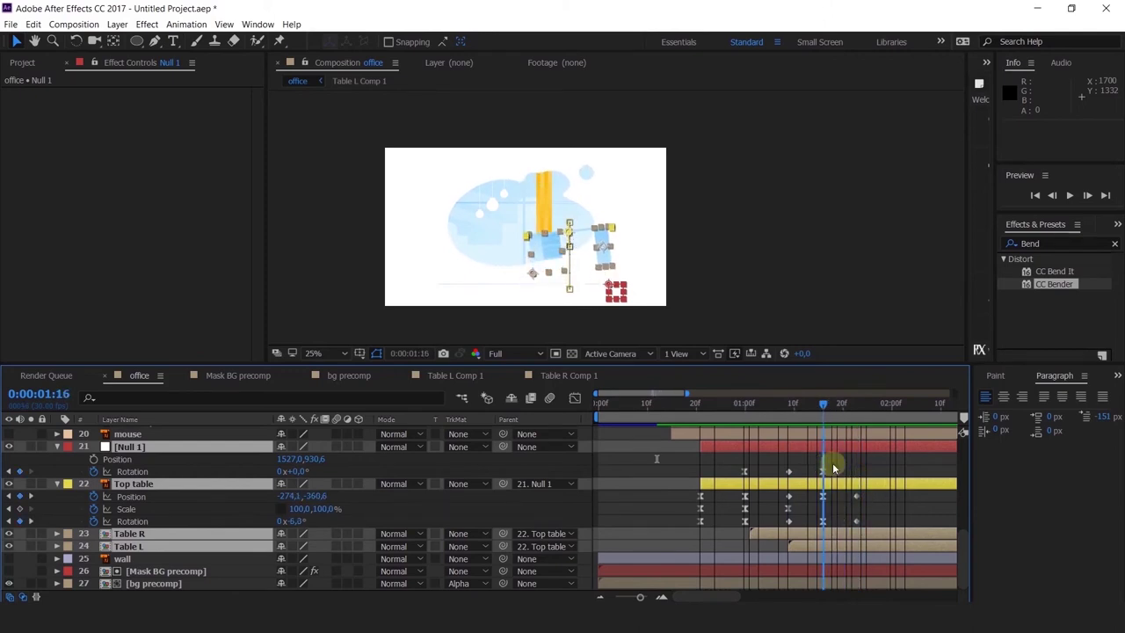
click(833, 460)
scroll(582, 272, up, 2)
click(670, 322)
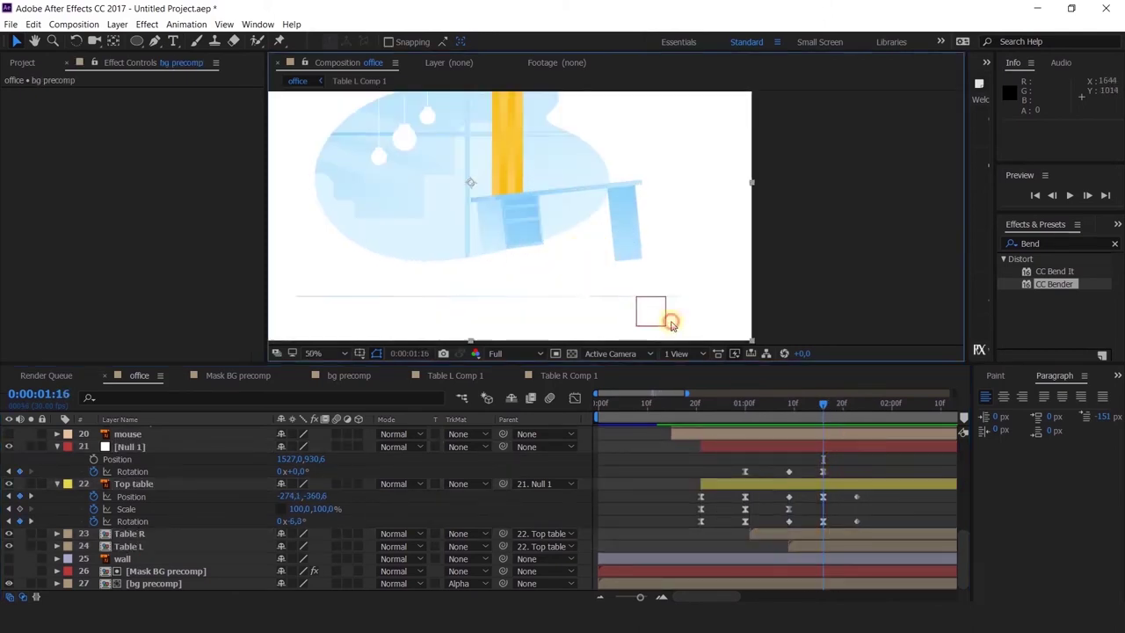
click(659, 329)
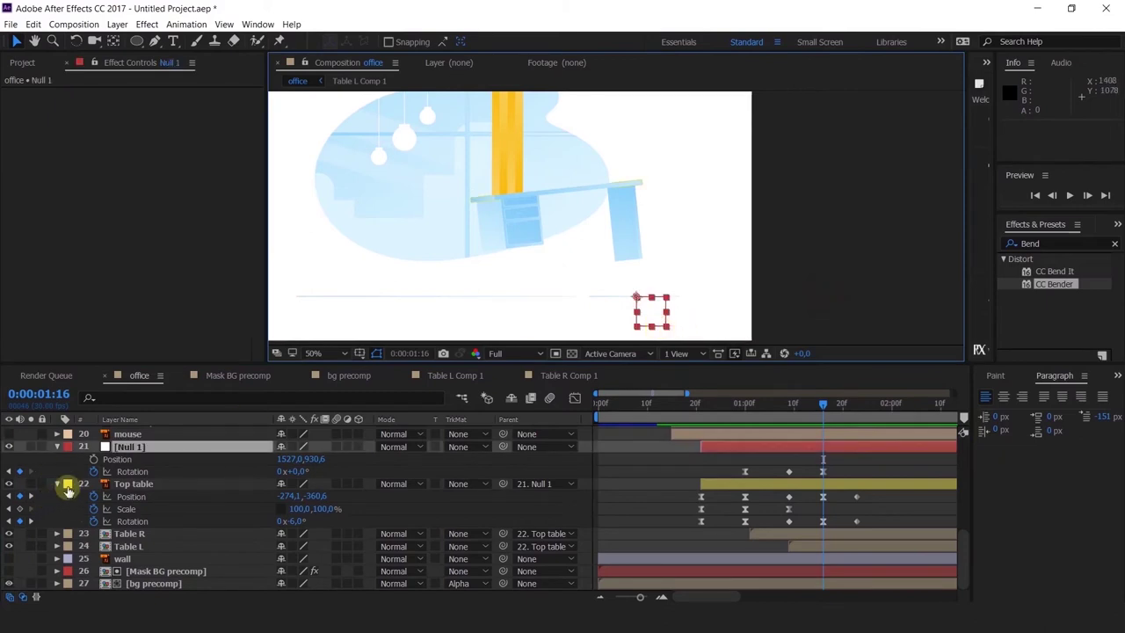
key(shift+s)
click(125, 472)
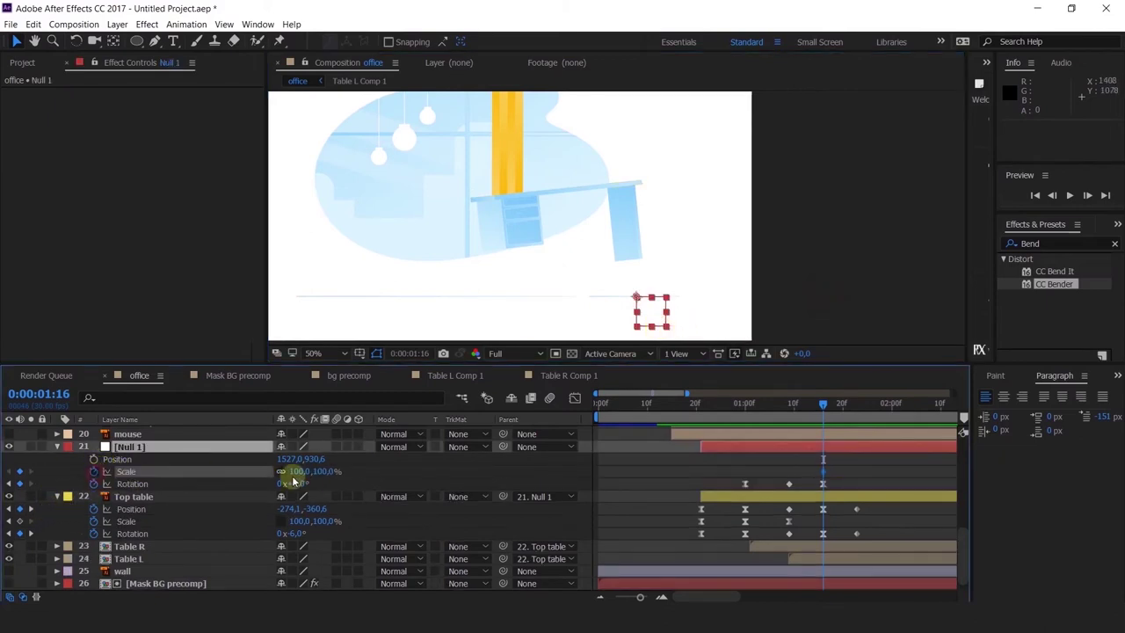
click(283, 472)
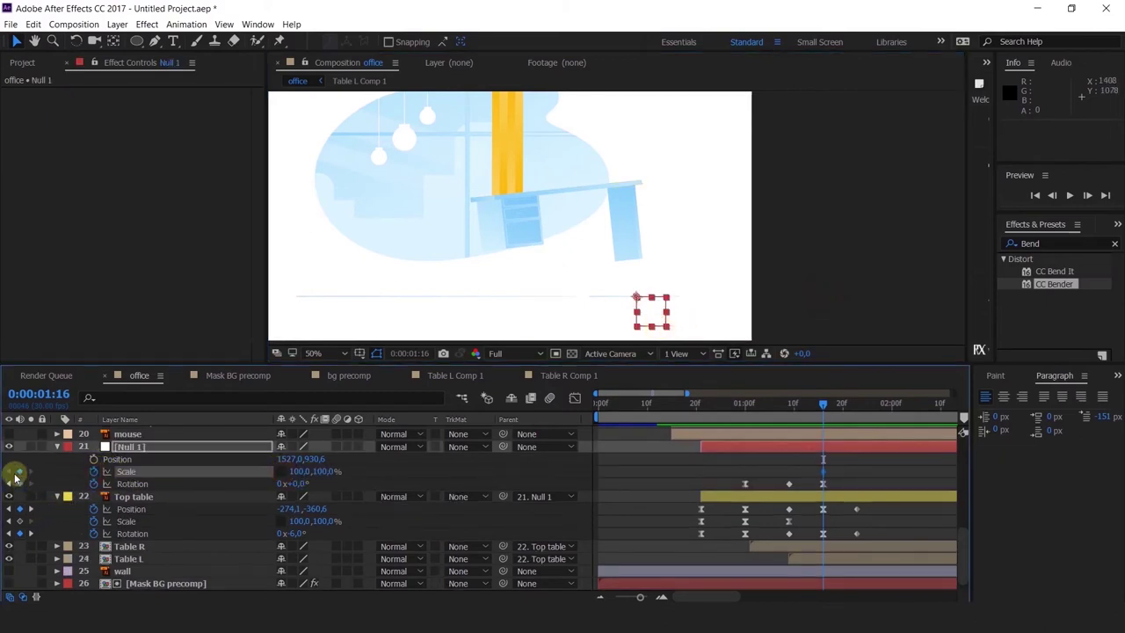
click(11, 484)
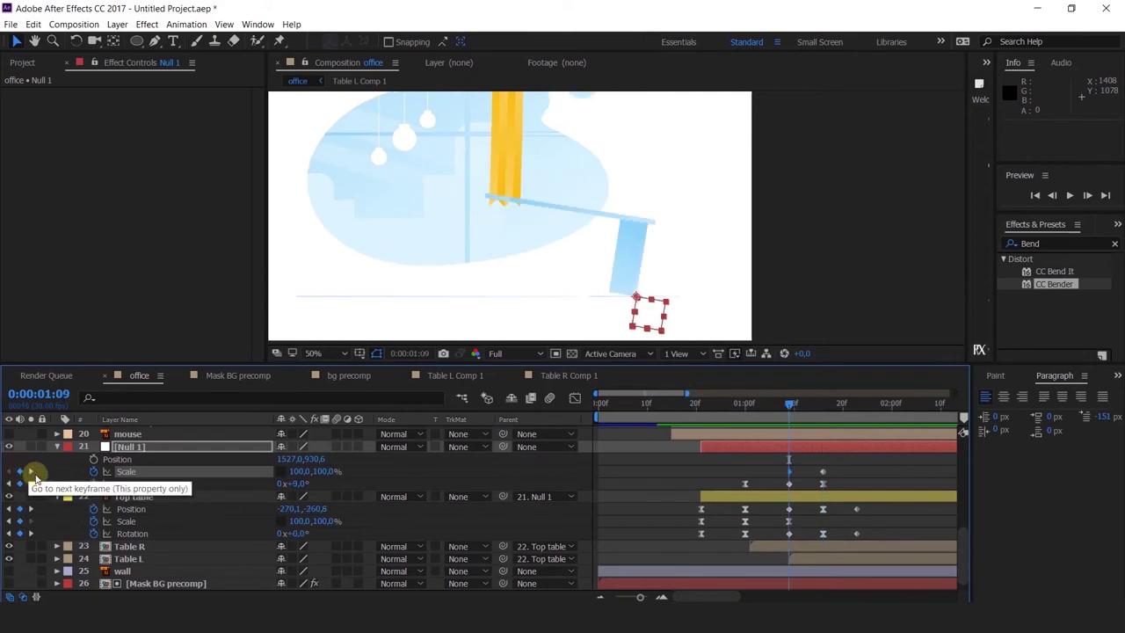
Set Null 1's Scale to 80, 120% at the 0:00:01:16 keyframe to stretch the desk vertically.
click(31, 471)
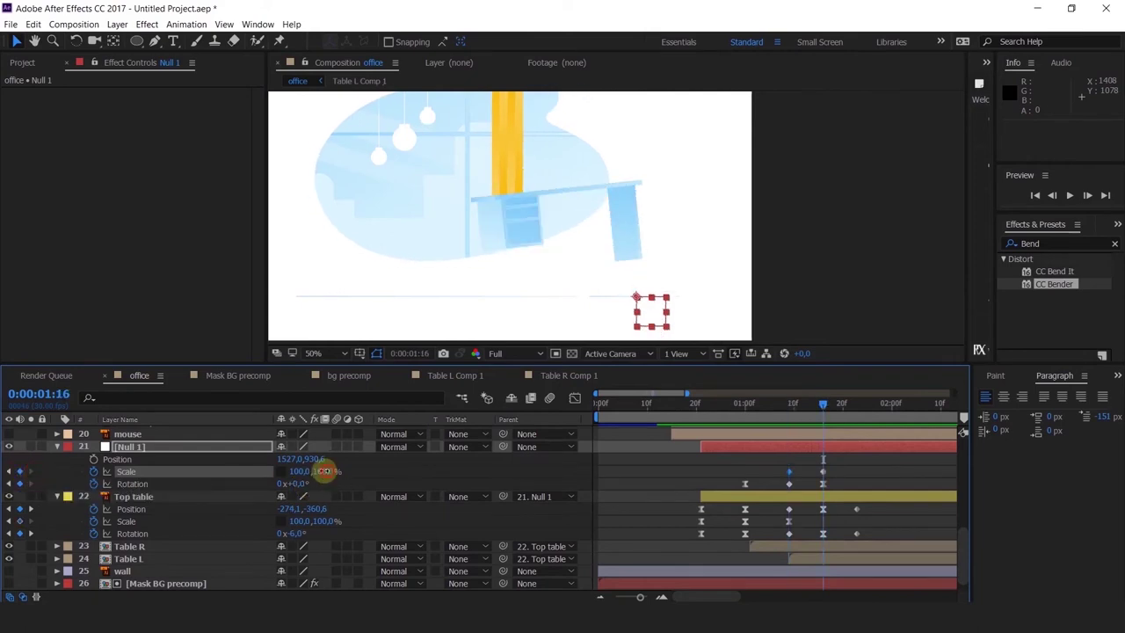
mouse_move(327, 471)
mouse_down()
mouse_move(339, 470)
mouse_move(327, 479)
mouse_up()
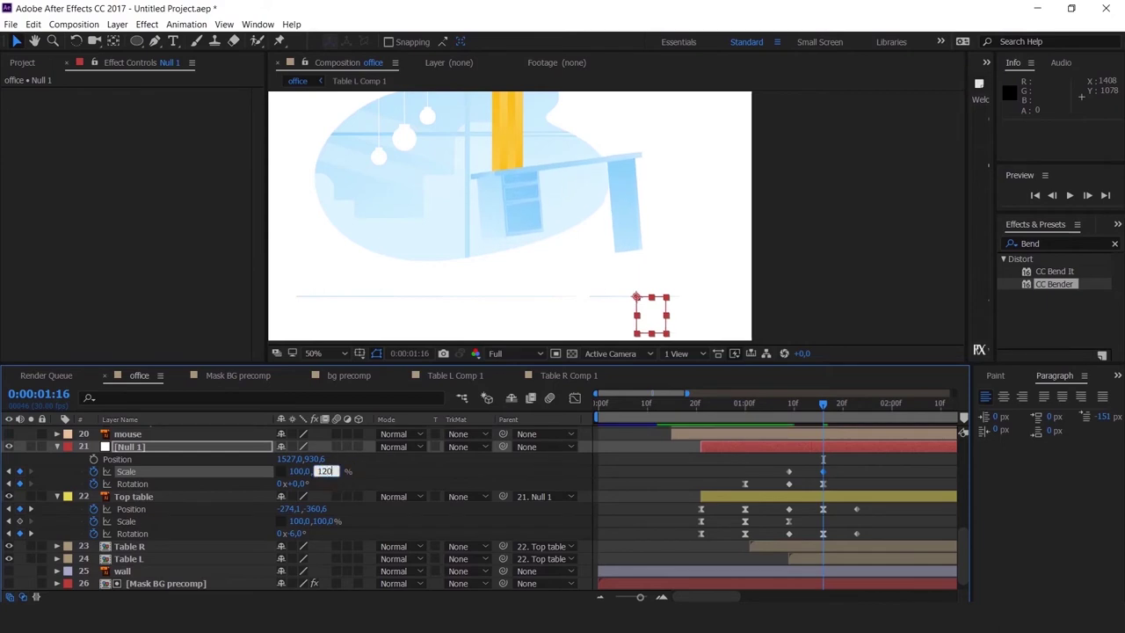
text(120)
key(Return)
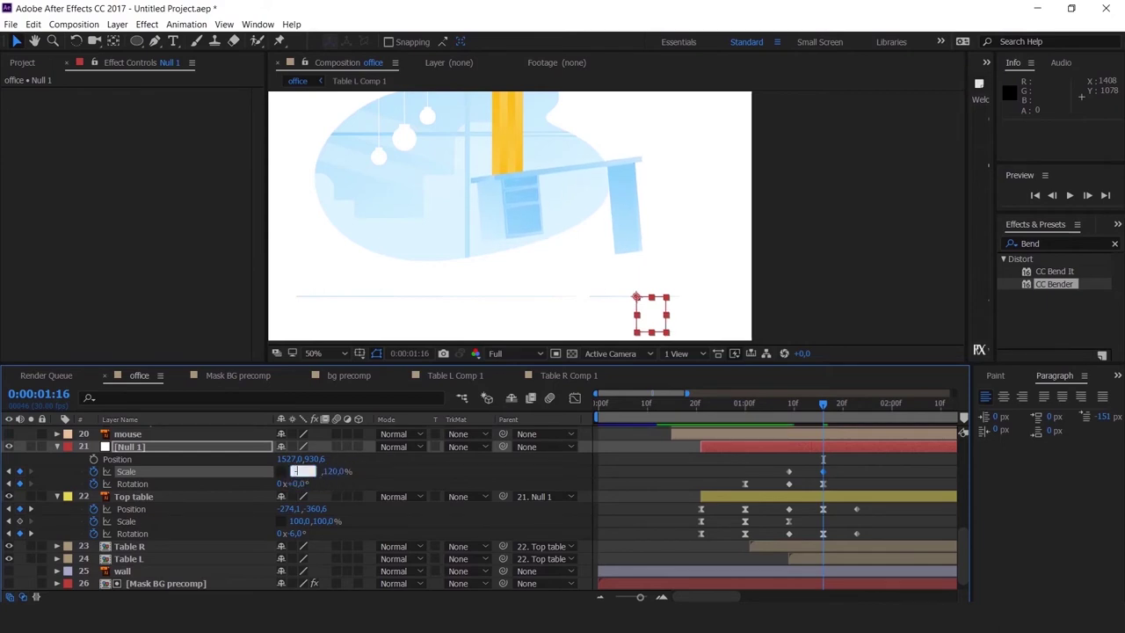
click(298, 471)
text(80)
key(Return)
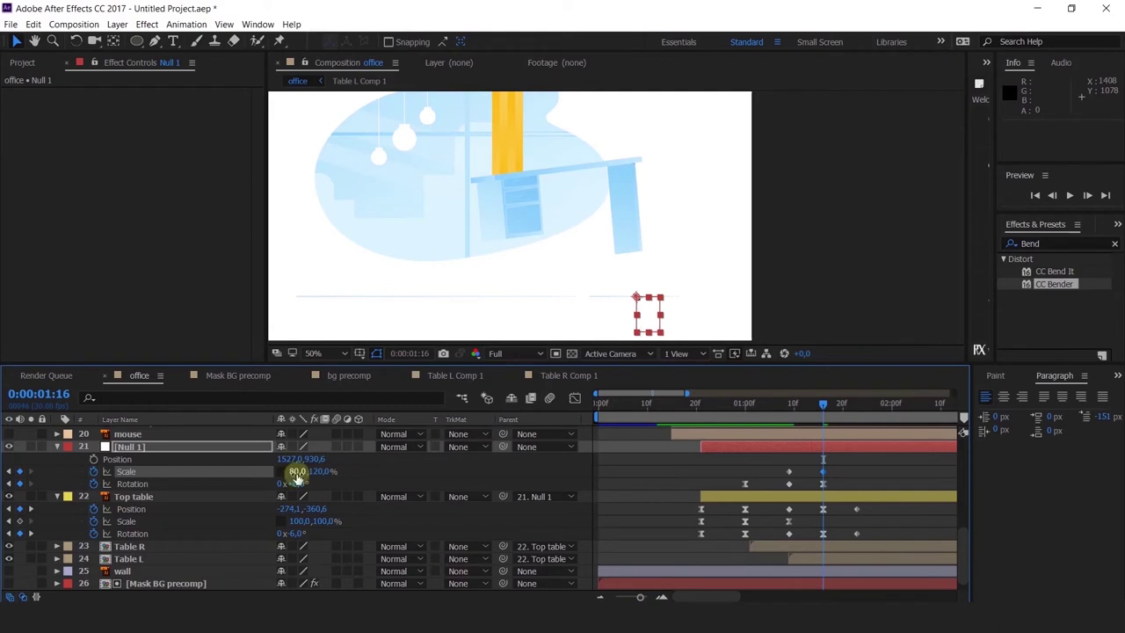
Set Null 1's Scale back to 100, 100% at 0:00:01:23 and scrub back to 0:00:01:04.
click(32, 514)
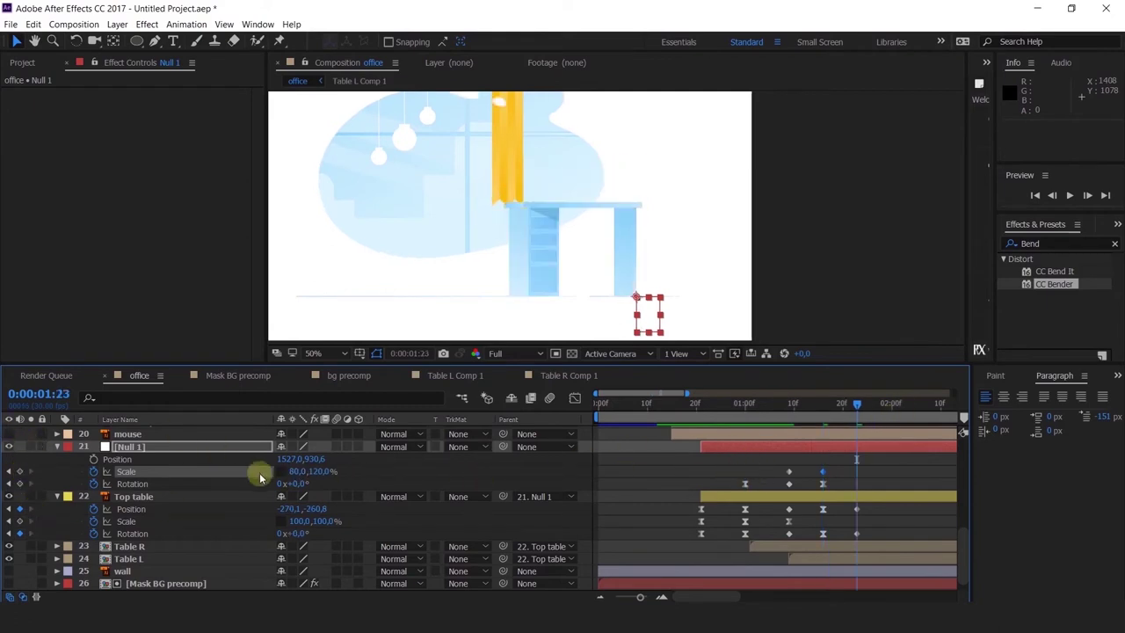
click(299, 472)
key(Return)
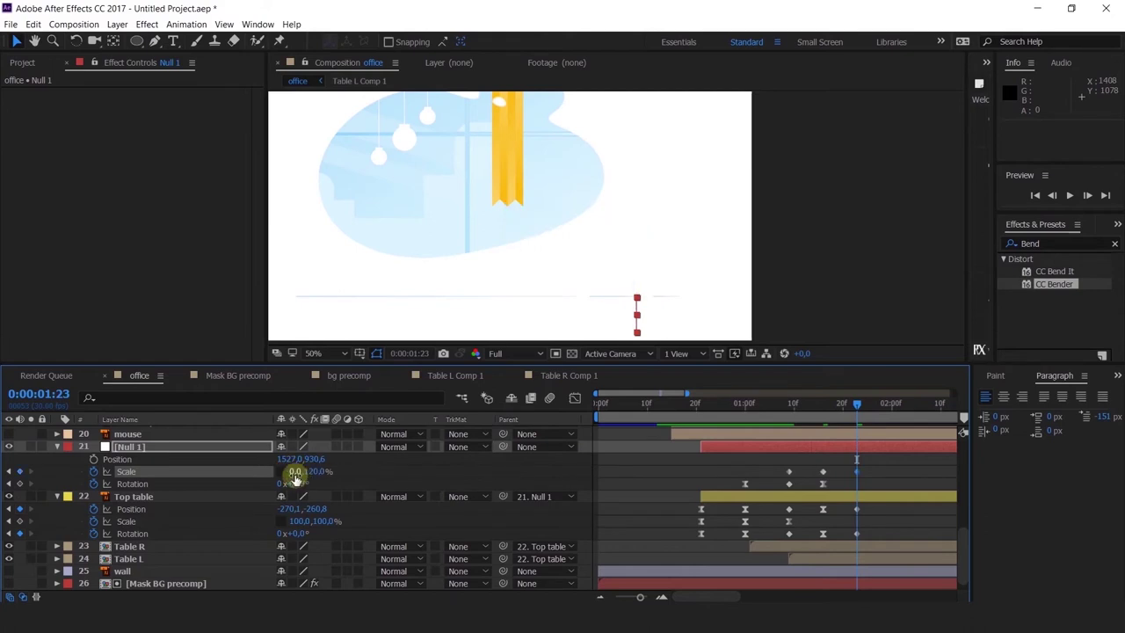
text(100)
key(Return)
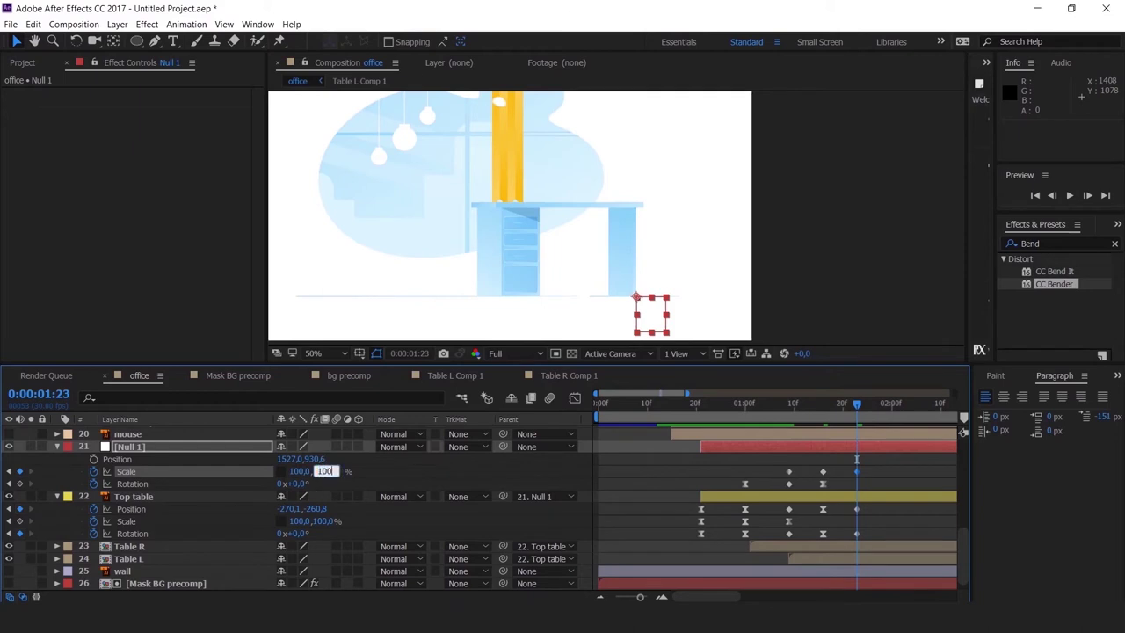
key(Return)
drag(856, 402, 764, 406)
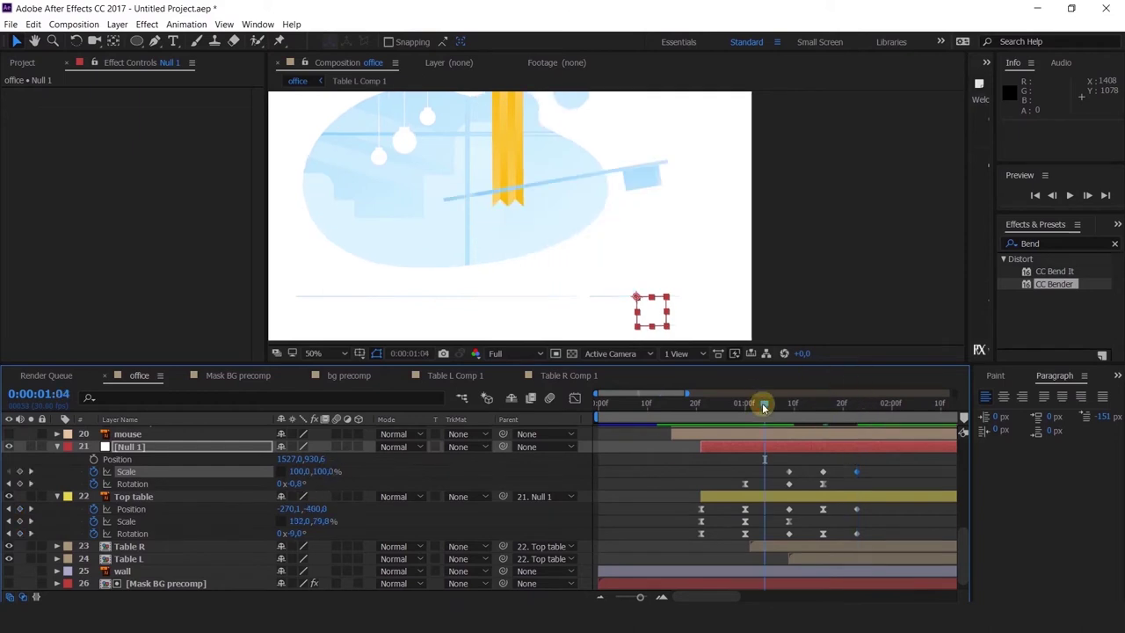
Undo the last Scale changes on Null 1 and remove its Scale animation with the playhead at 0:00:01:07.
key(space)
key(space)
key(ctrl+z)
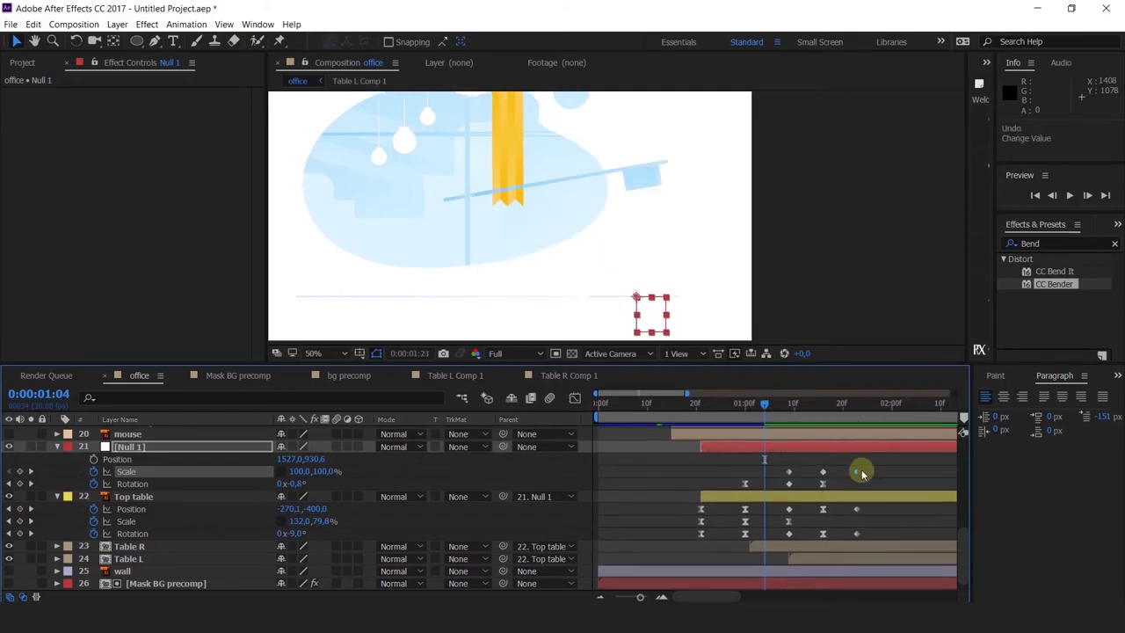
key(space)
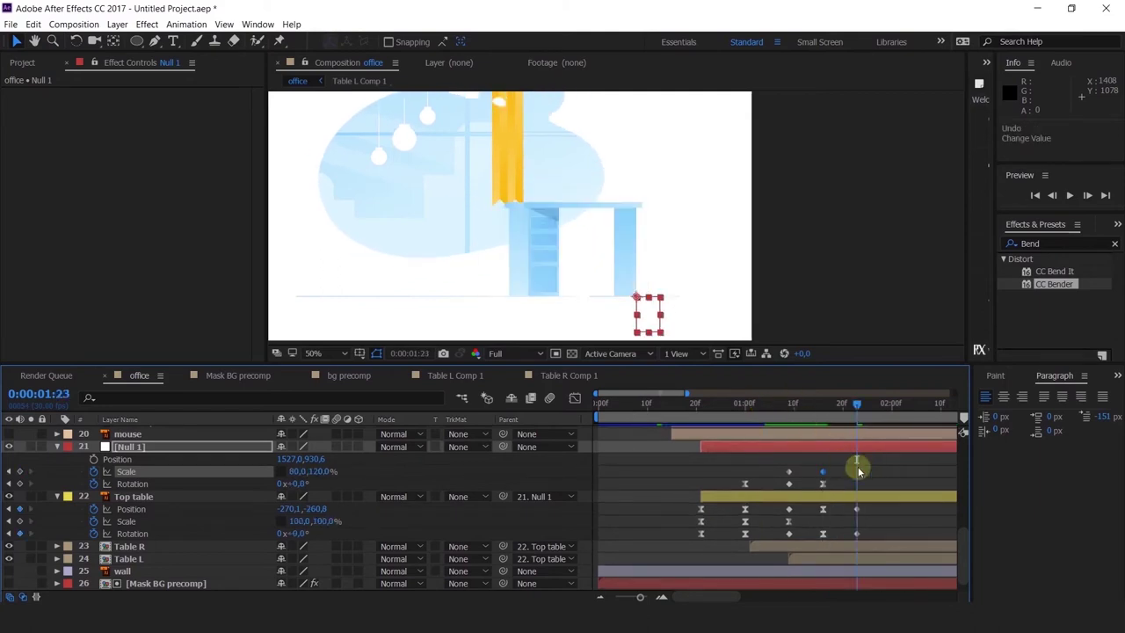
drag(857, 467, 789, 448)
click(779, 408)
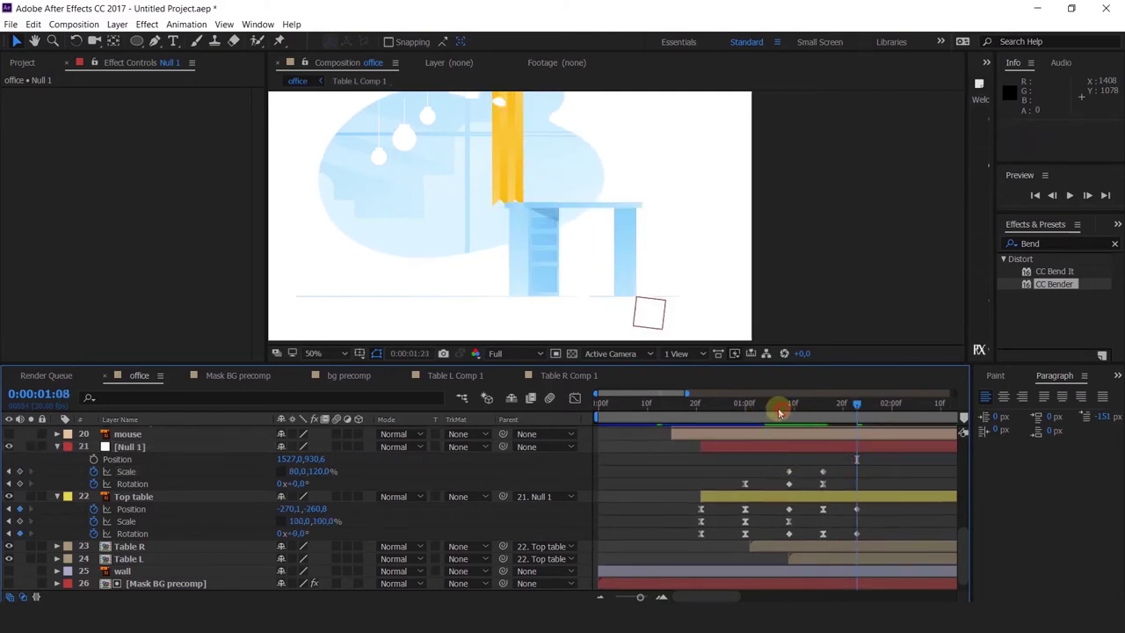
click(93, 472)
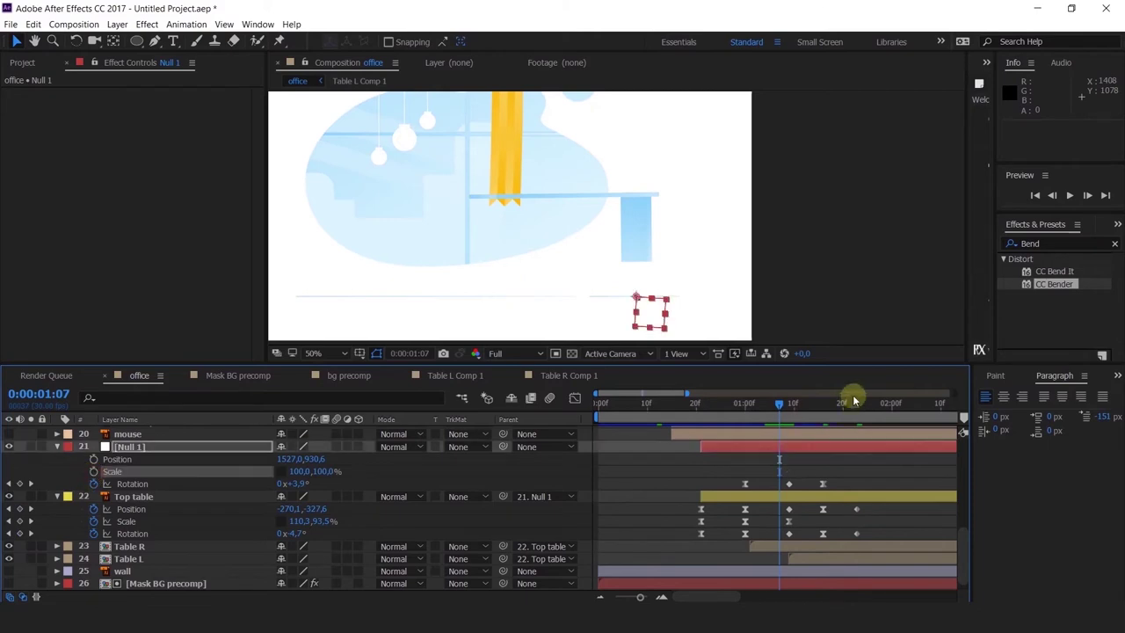
Preview the desk's pop-up animation from 0:00:00:21 and scrub through it to 0:00:01:24.
click(704, 404)
key(space)
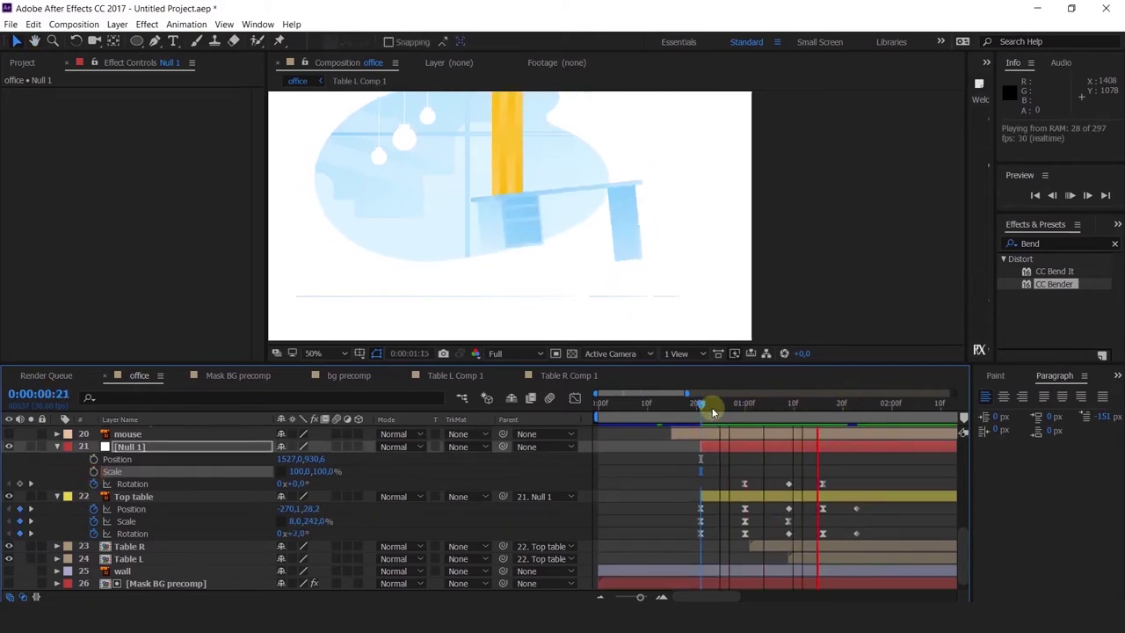
drag(712, 408, 862, 508)
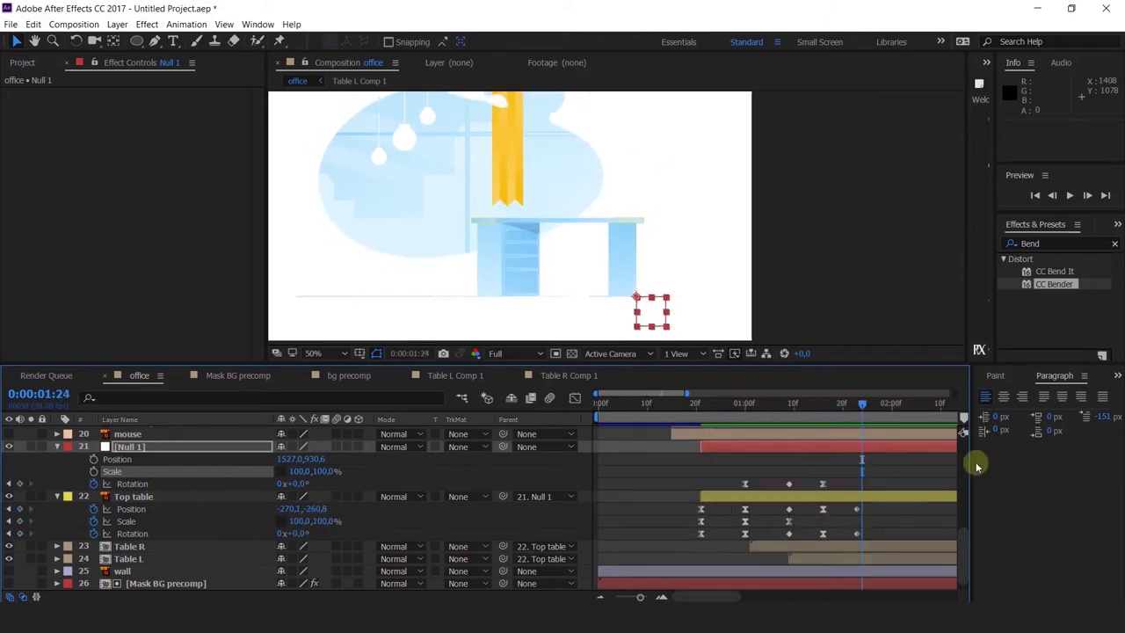
Pre-compose Null 1, Top table, Table R and Table L into a new composition named table precomp, moving all attributes.
shift+click(822, 560)
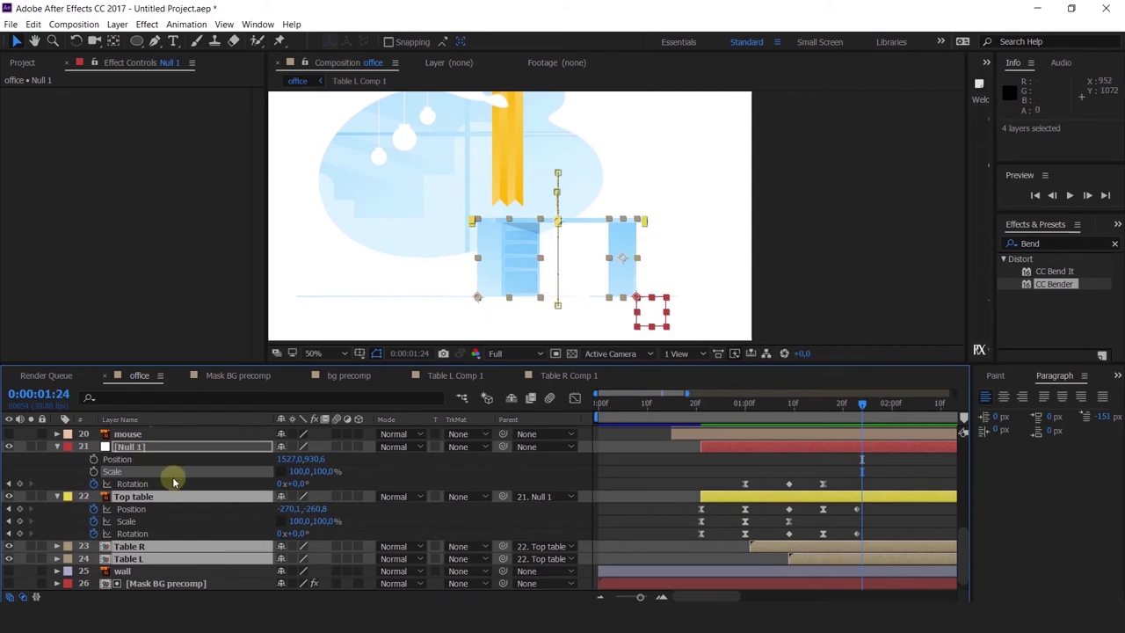
key(ctrl+shift+c)
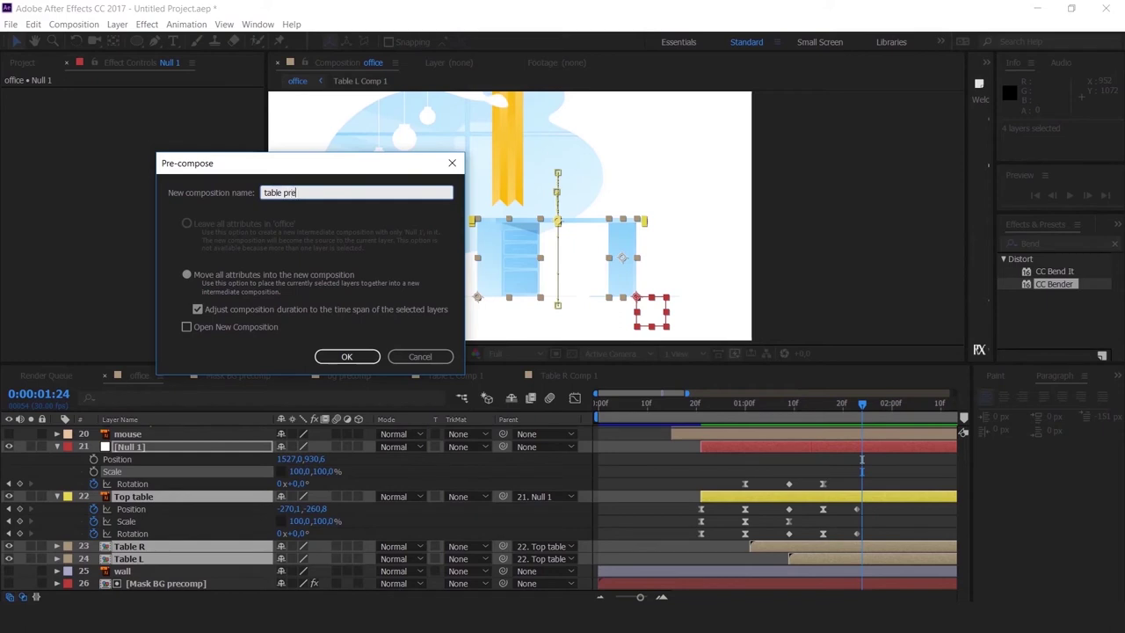
text(table precomp)
key(Return)
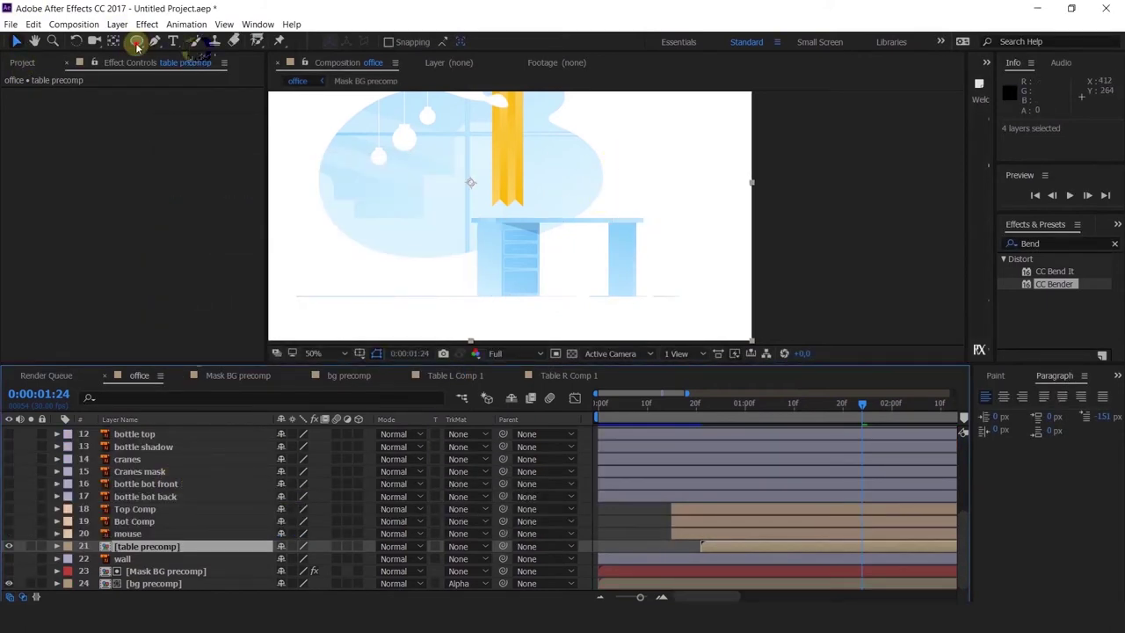
Draw a rectangular mask on table precomp that encloses the desk and ends near the floor line.
drag(137, 40, 184, 81)
scroll(531, 228, down, 1)
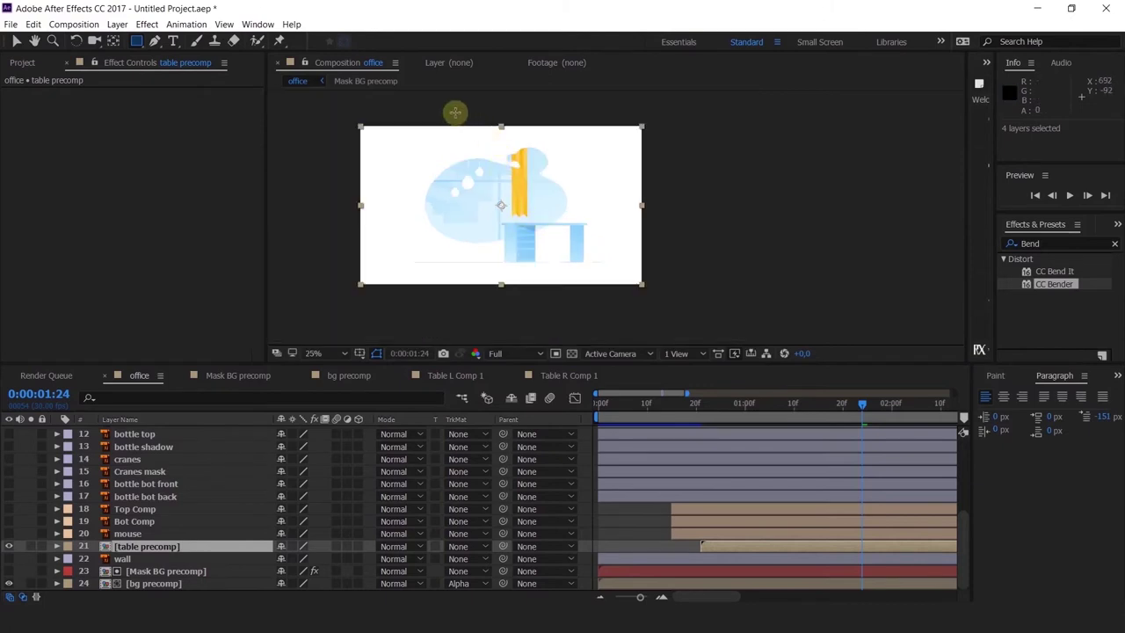
mouse_move(455, 112)
mouse_down()
mouse_move(685, 289)
mouse_move(665, 261)
mouse_up()
scroll(590, 267, up, 1)
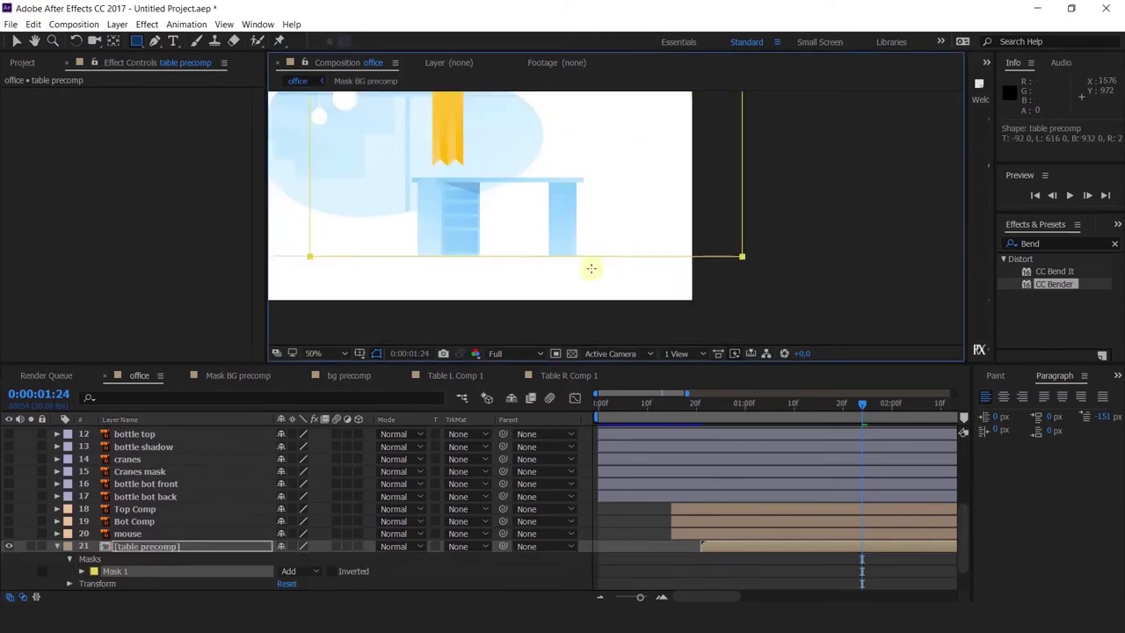
scroll(590, 268, up, 1)
scroll(661, 255, down, 1)
Select the mask's two lower corner points and align its lower edge with the floor line.
key(v)
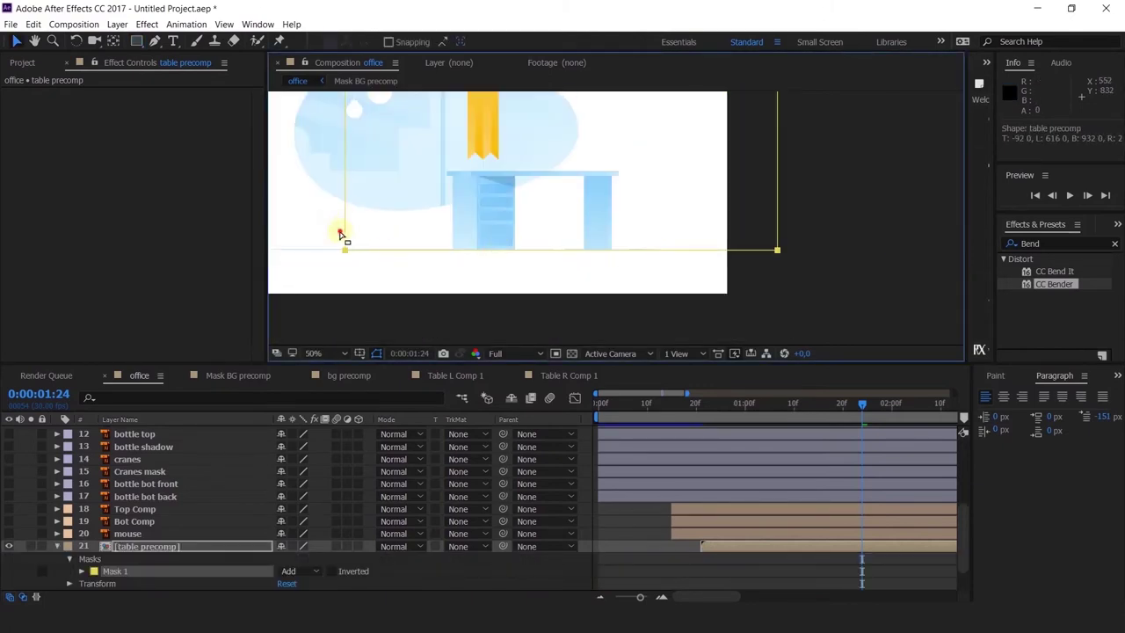
drag(329, 226, 796, 285)
scroll(496, 257, up, 4)
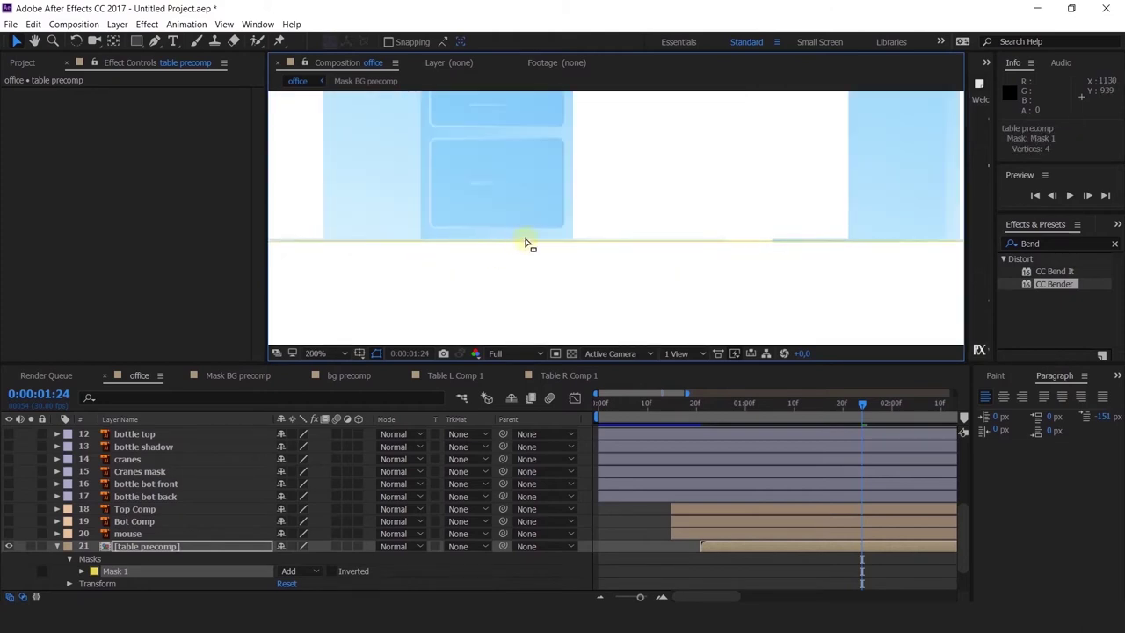
scroll(138, 529, down, 1)
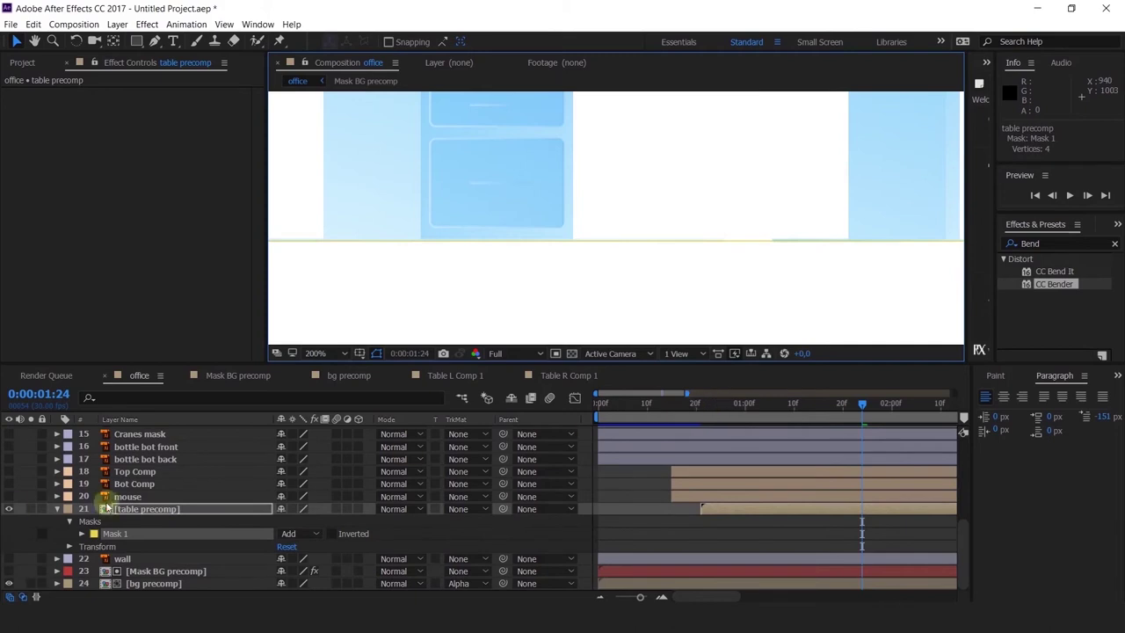
Set the label colour of the table precomp layer to Aqua.
click(68, 510)
click(91, 298)
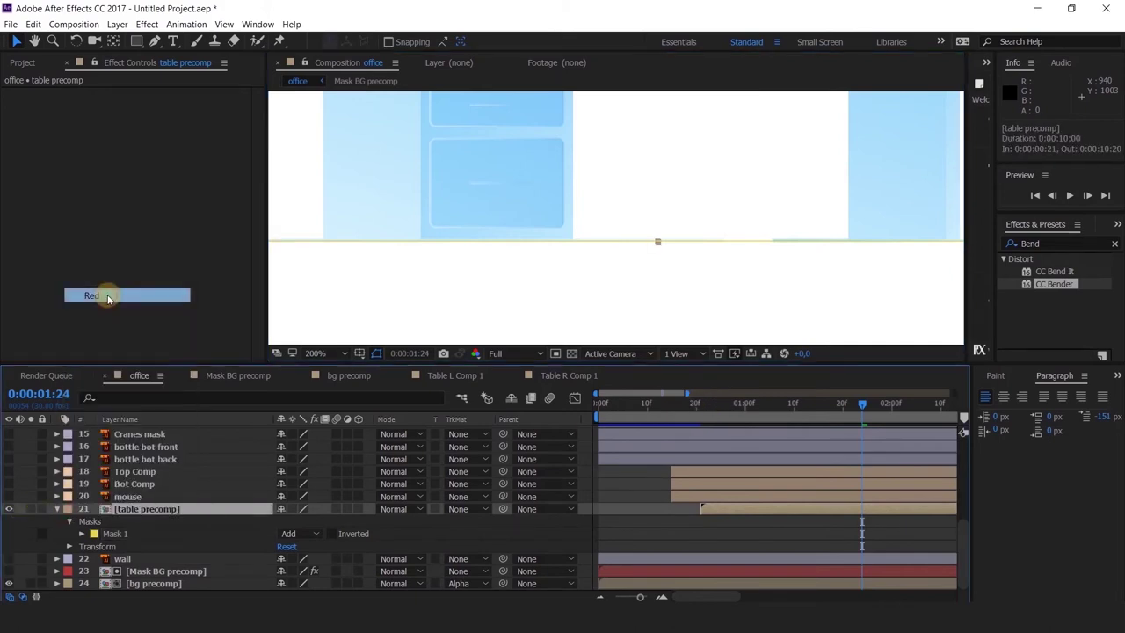
click(68, 513)
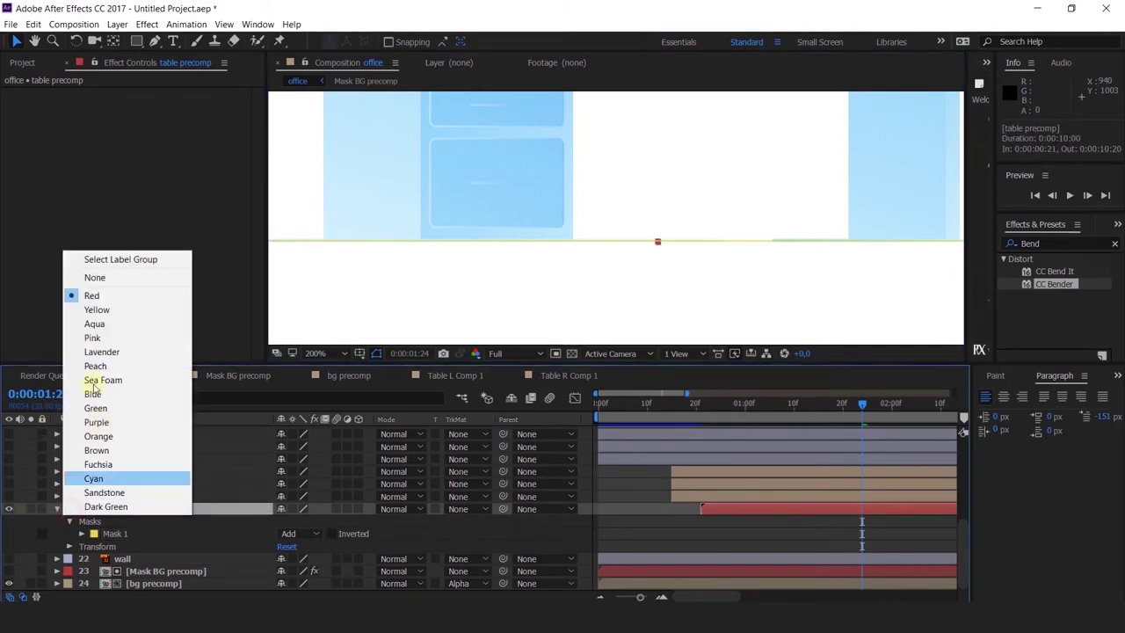
click(93, 321)
Preview the scene from the start with the masked desk, collapse the table precomp layer, and scrub to 0:00:01:22.
scroll(705, 196, down, 1)
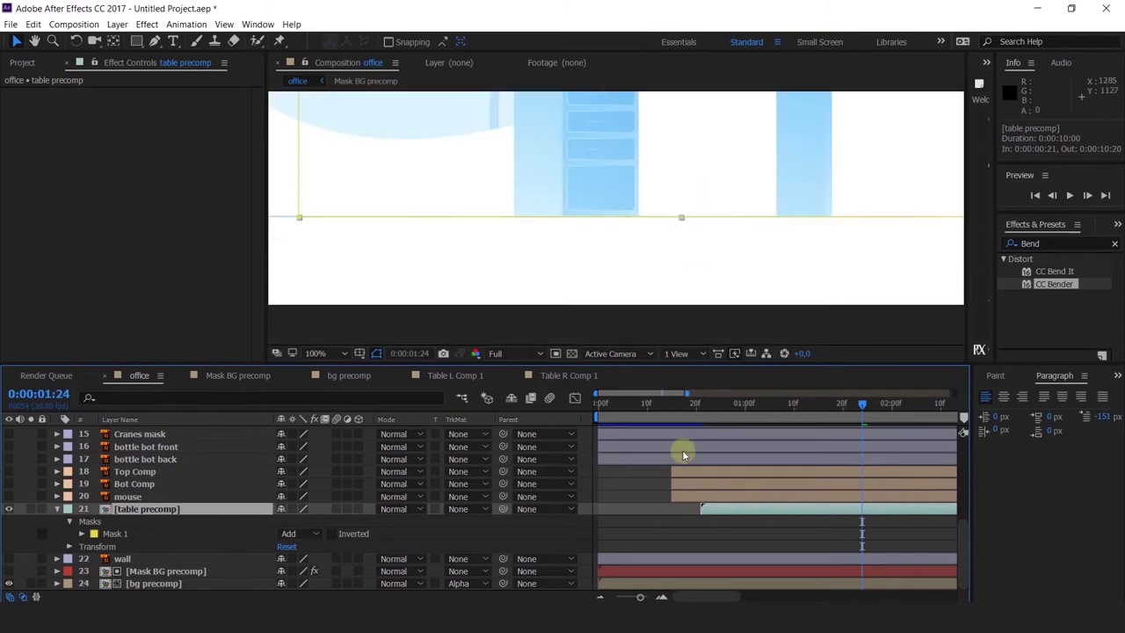
click(651, 406)
key(space)
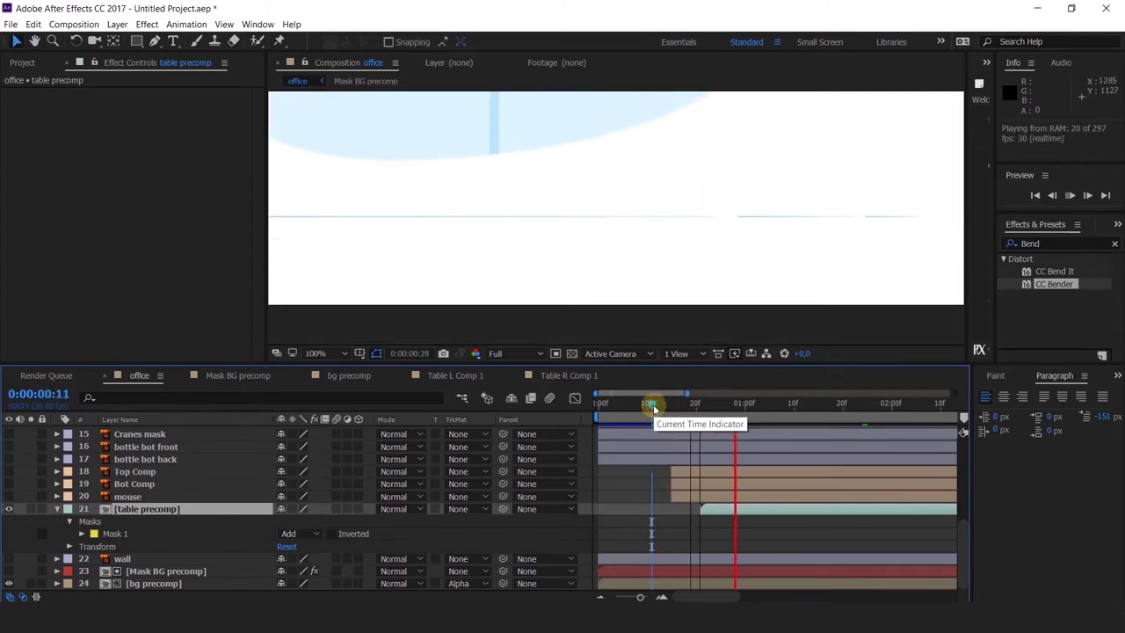
scroll(723, 251, down, 3)
drag(655, 403, 597, 402)
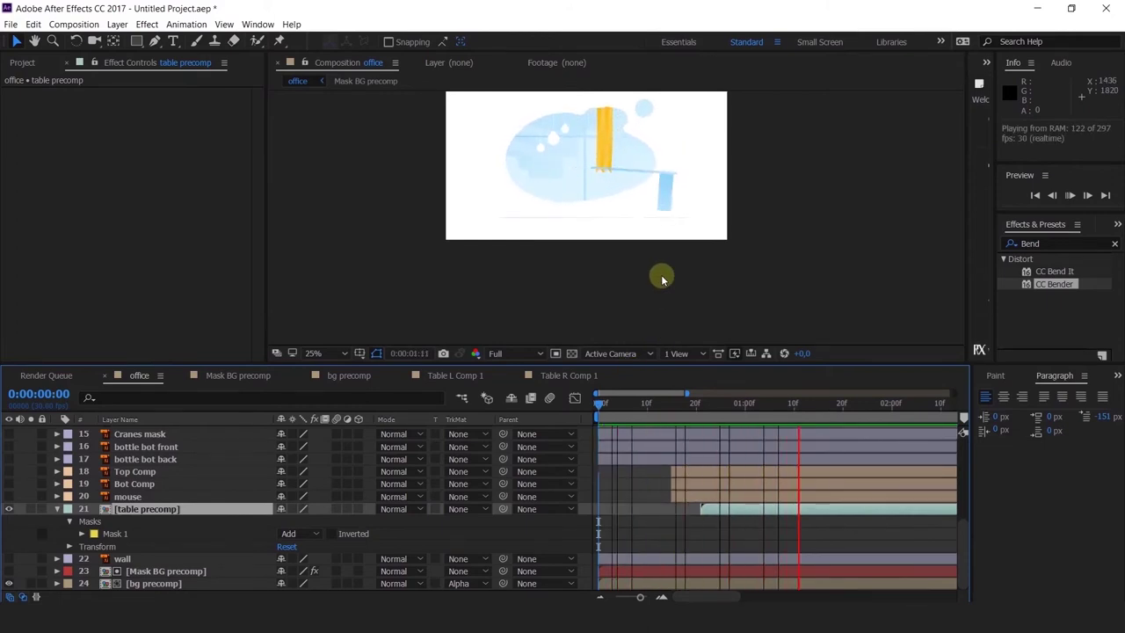
drag(646, 405, 582, 408)
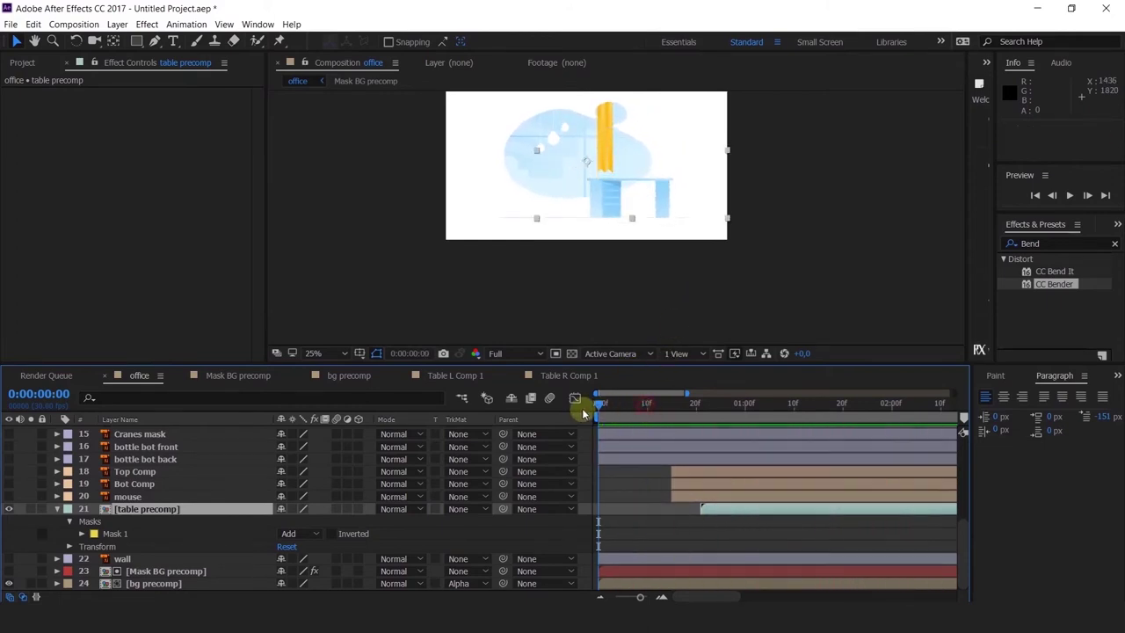
click(613, 483)
click(57, 510)
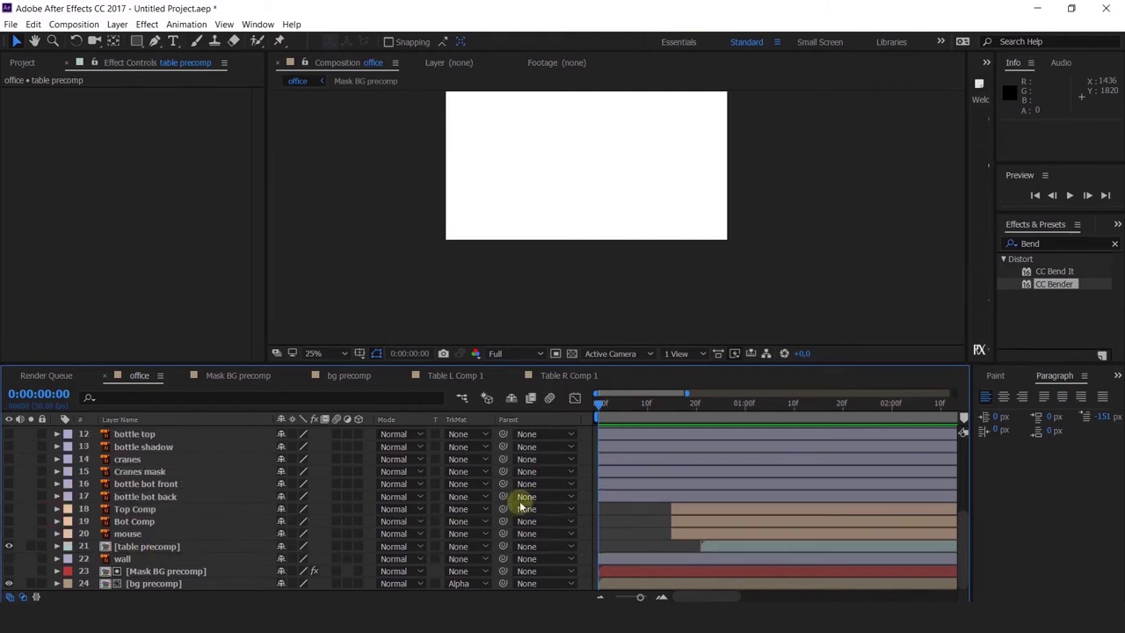
drag(641, 404, 850, 418)
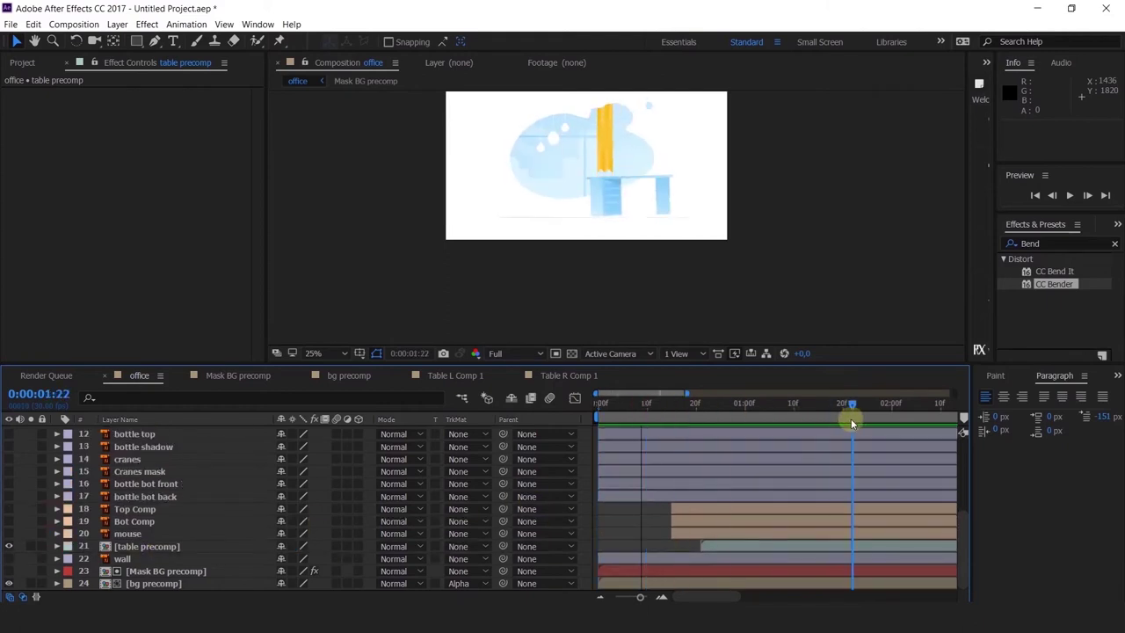
Select the mouse layer in the office composition and check where its bar sits in the timeline.
click(126, 533)
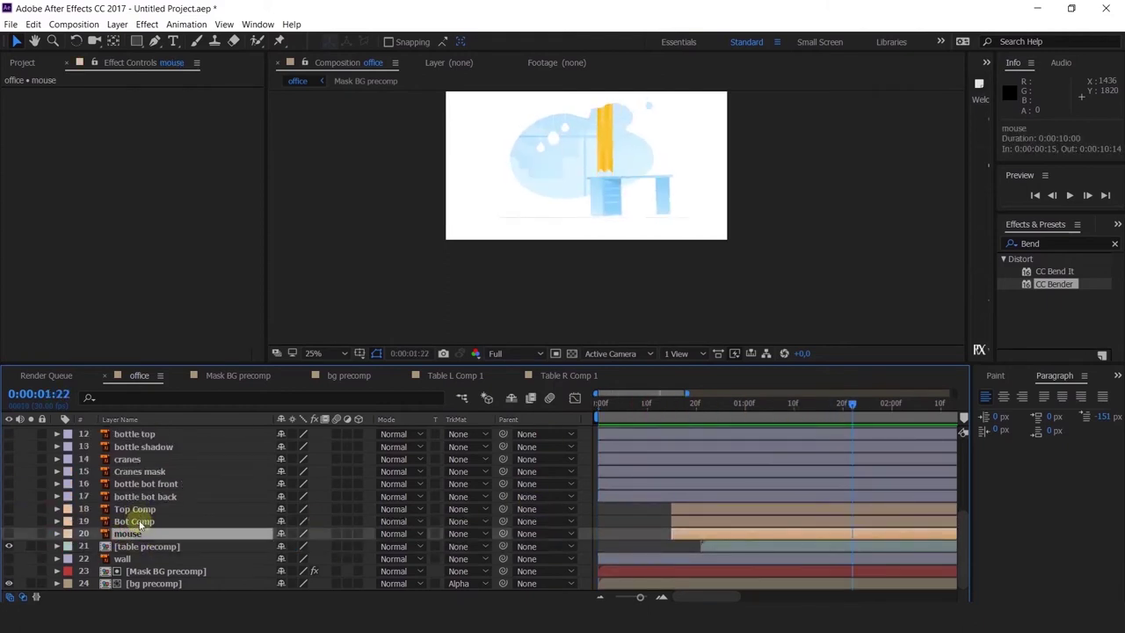
scroll(139, 524, up, 3)
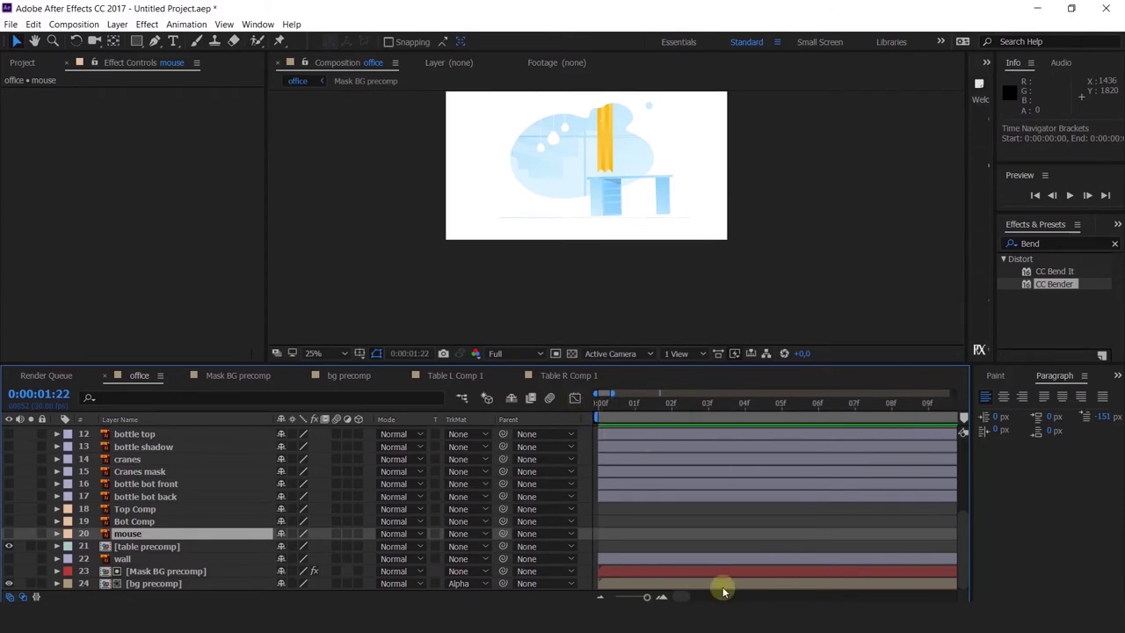
key(semicolon)
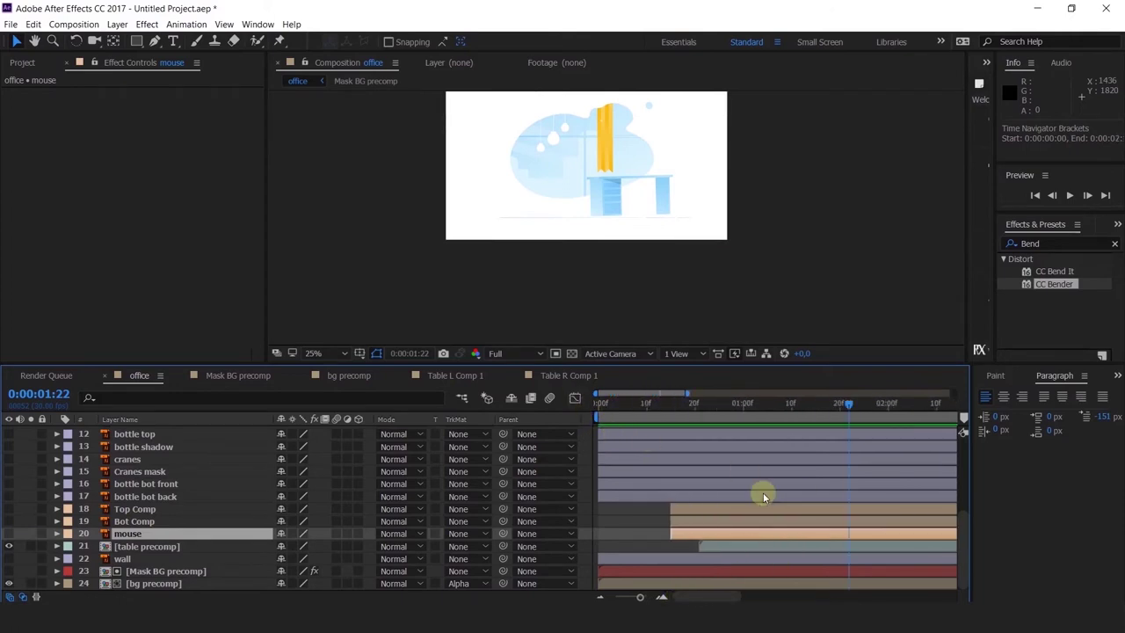
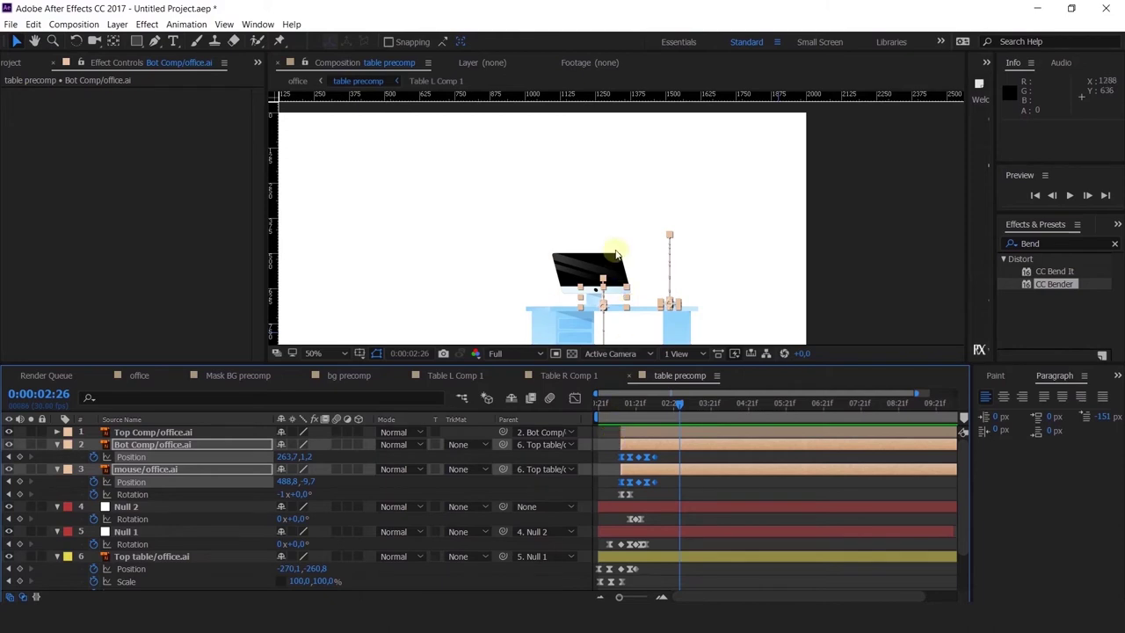
Preview the monitor and mouse animation in table precomp, and inspect their poses at 0:00:01:10.
key(space)
drag(622, 292, 642, 219)
drag(615, 403, 623, 427)
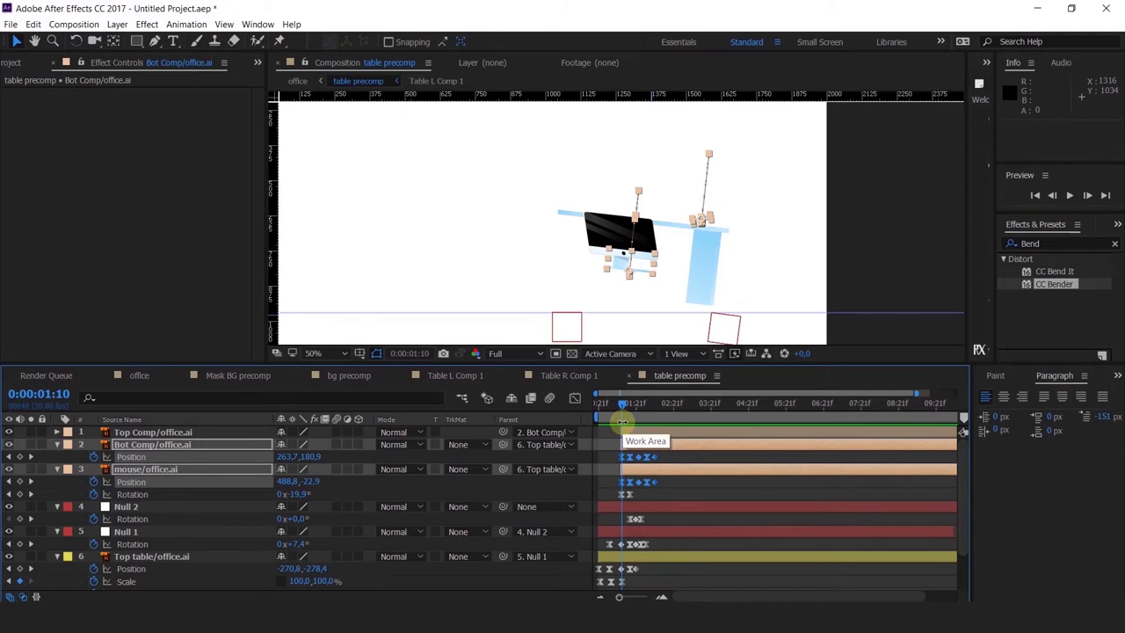
click(616, 249)
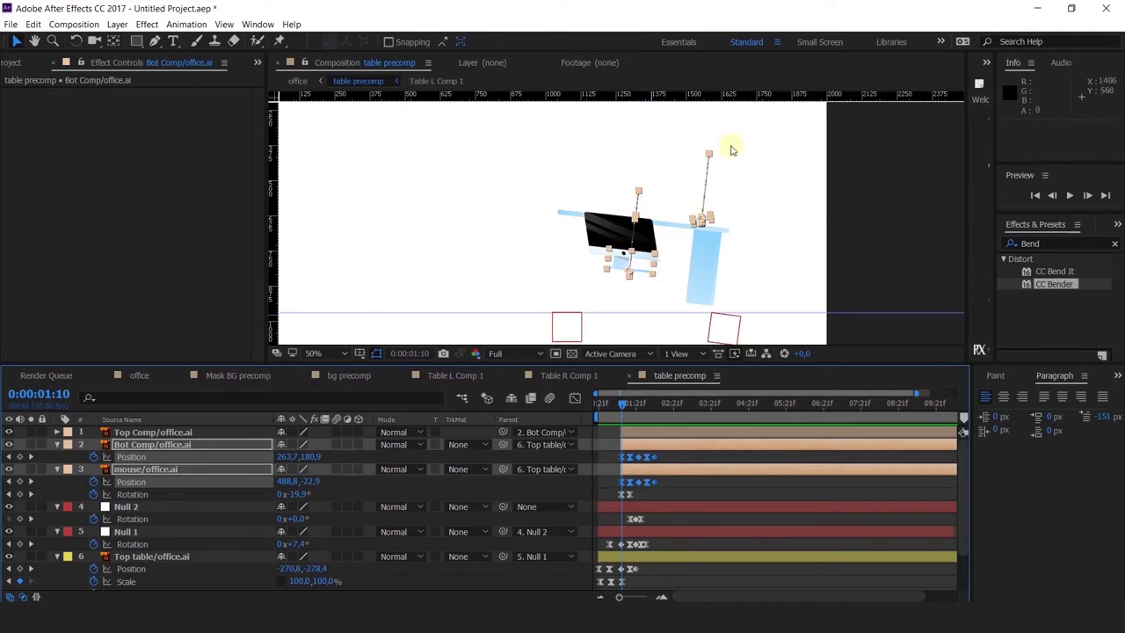
Lengthen the easing handles of the second Position keyframes of Bot Comp and mouse in the speed graph.
key(=)
key(=)
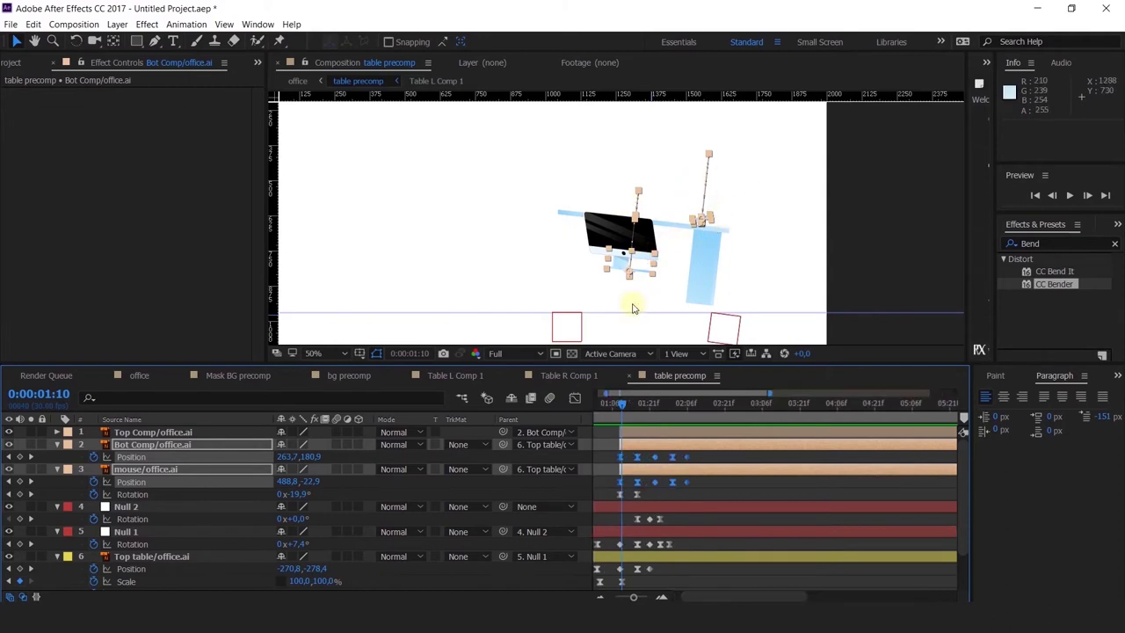
drag(621, 401, 718, 484)
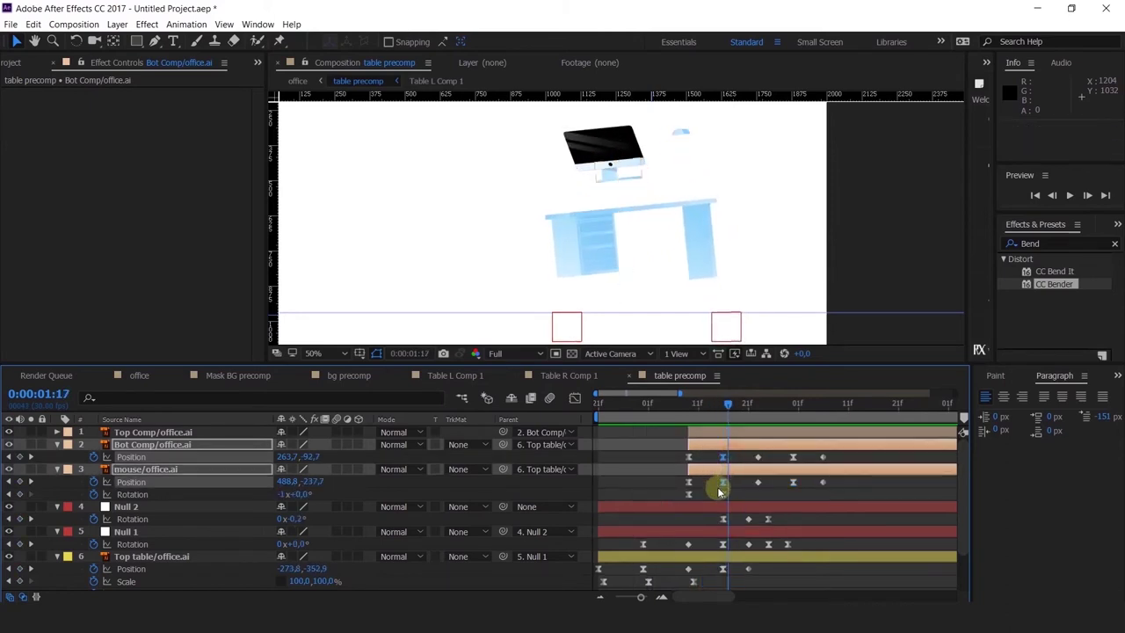
shift+click(718, 484)
click(575, 398)
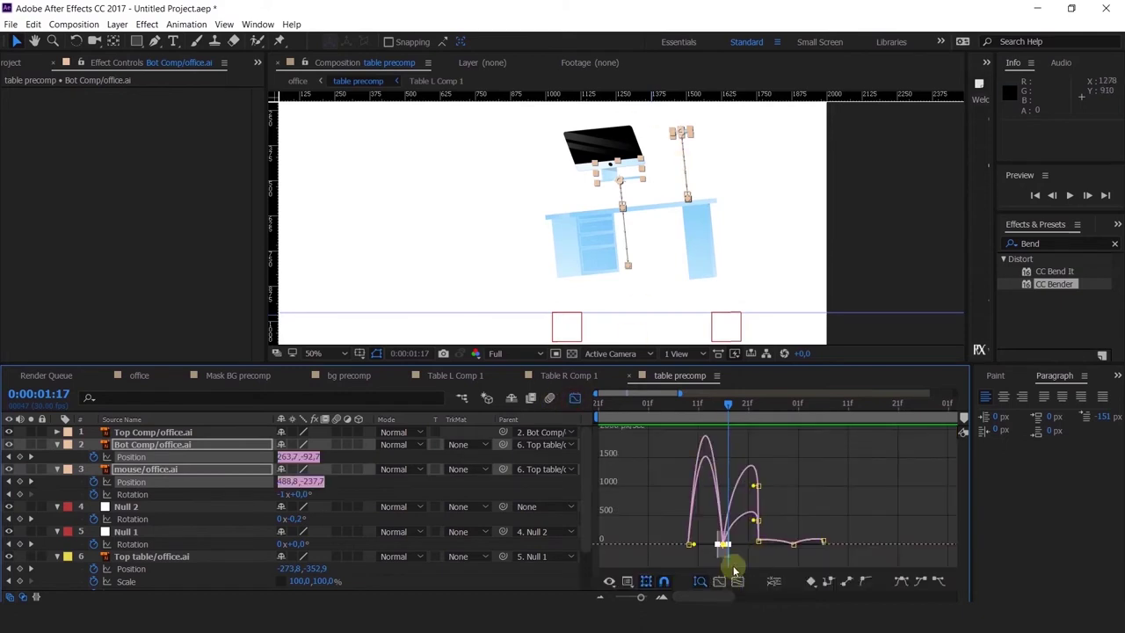
key(=)
key(=)
mouse_move(678, 539)
mouse_down()
mouse_move(694, 552)
mouse_move(669, 552)
mouse_up()
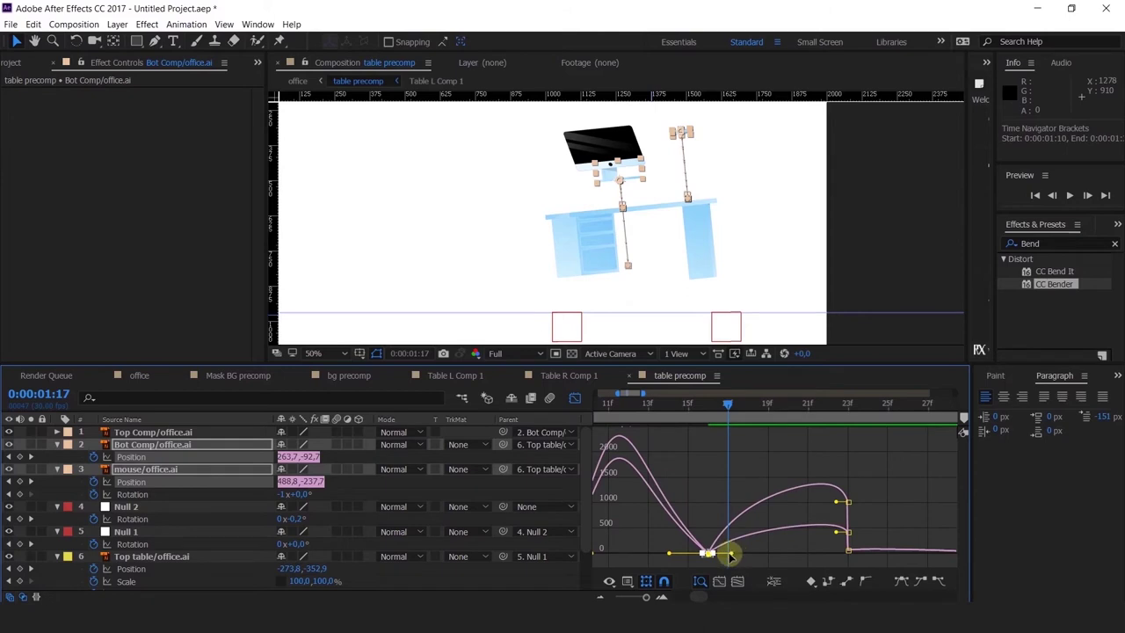
scroll(720, 479, down, 4)
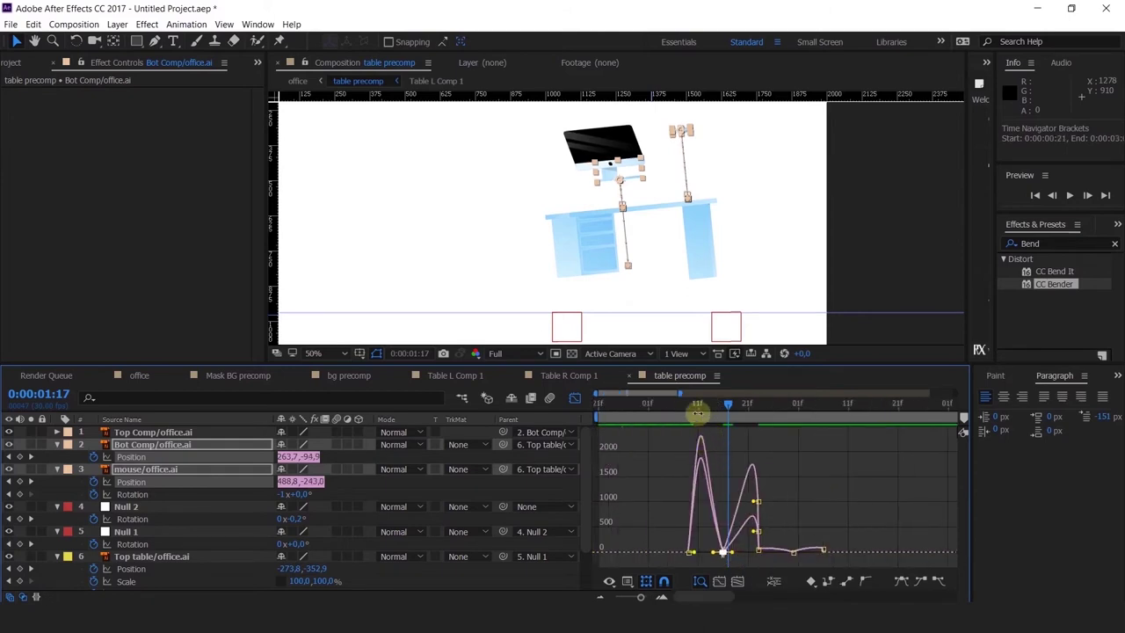
Preview the monitor and mouse jump from 0:00:01:08 with the adjusted easing.
drag(697, 408, 687, 404)
key(space)
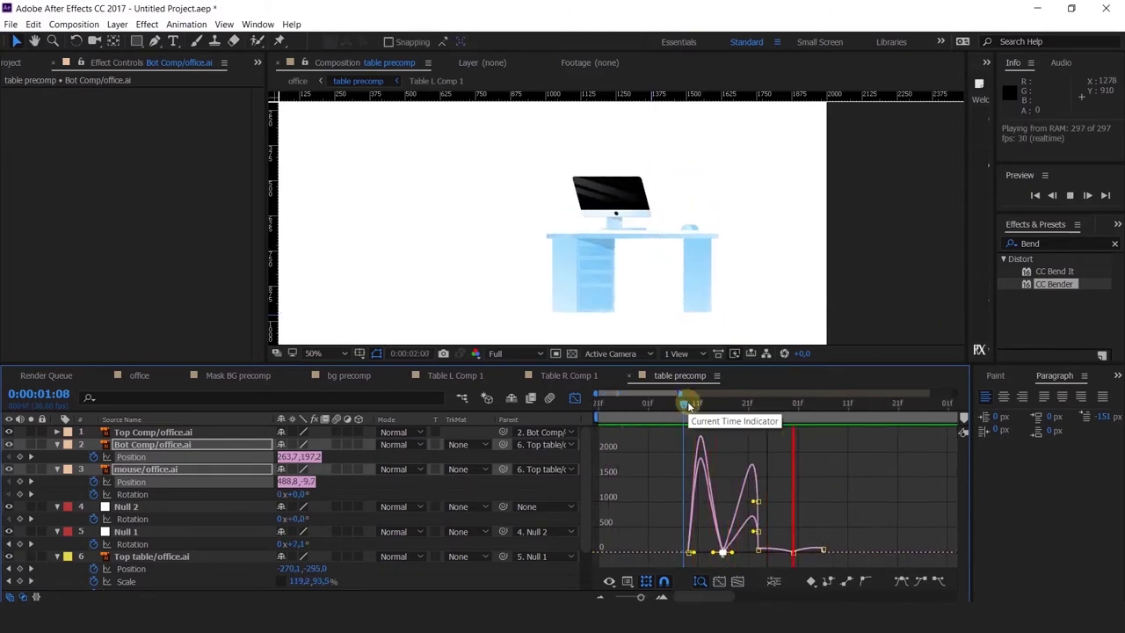
key(space)
key(space)
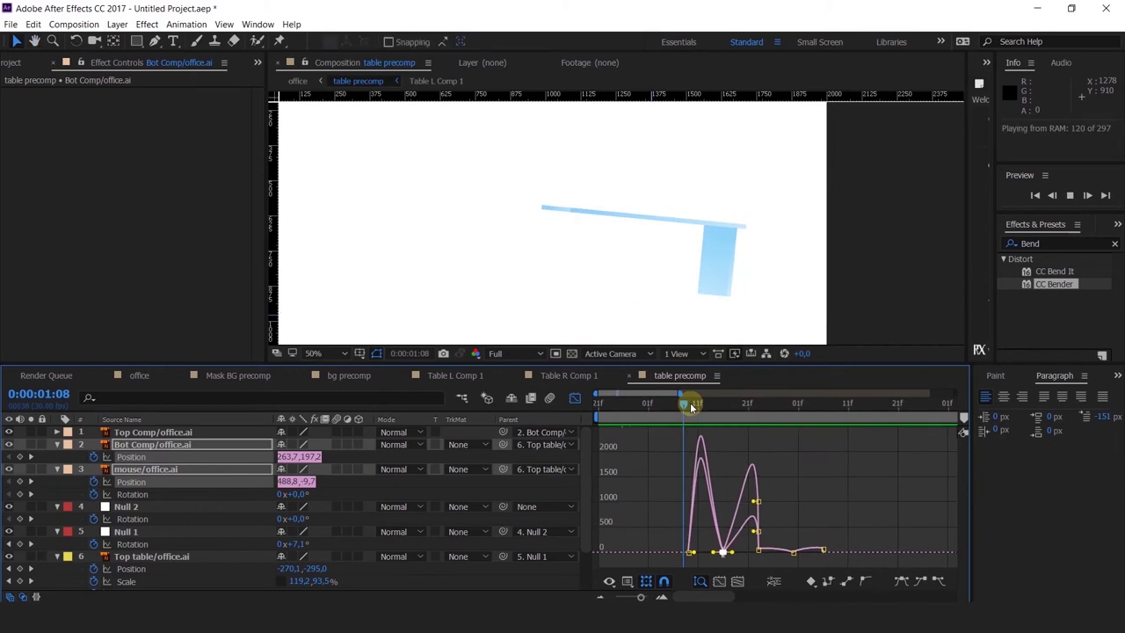
Move the mouse layer's second Rotation keyframe to 0:00:01:21 so its spin ends later.
key(Page_Down)
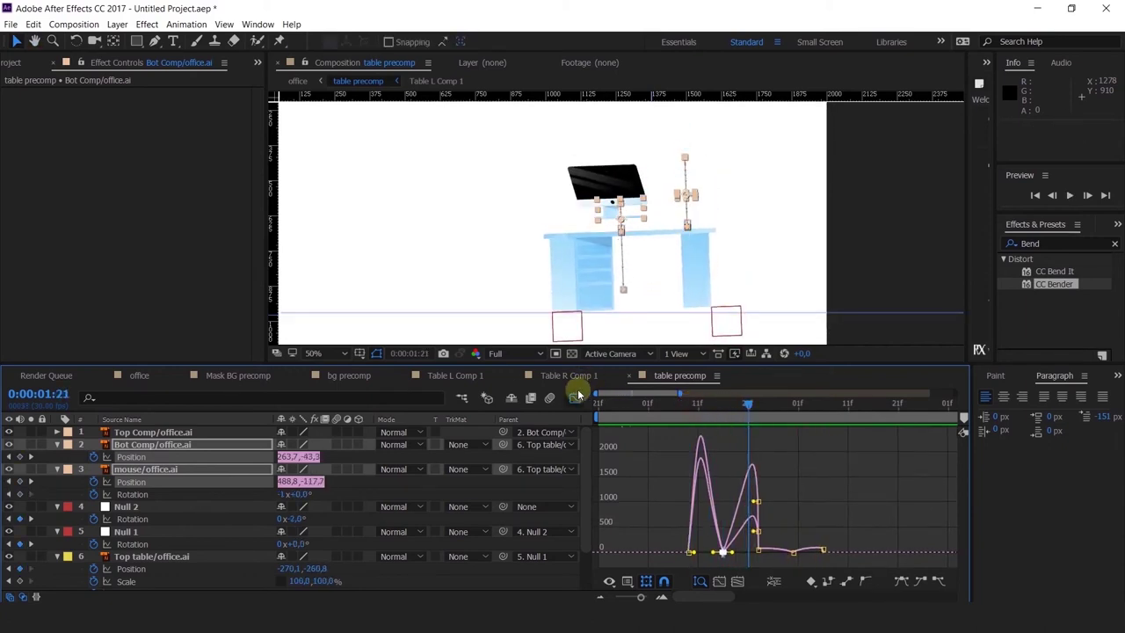
key(shift+F3)
click(848, 463)
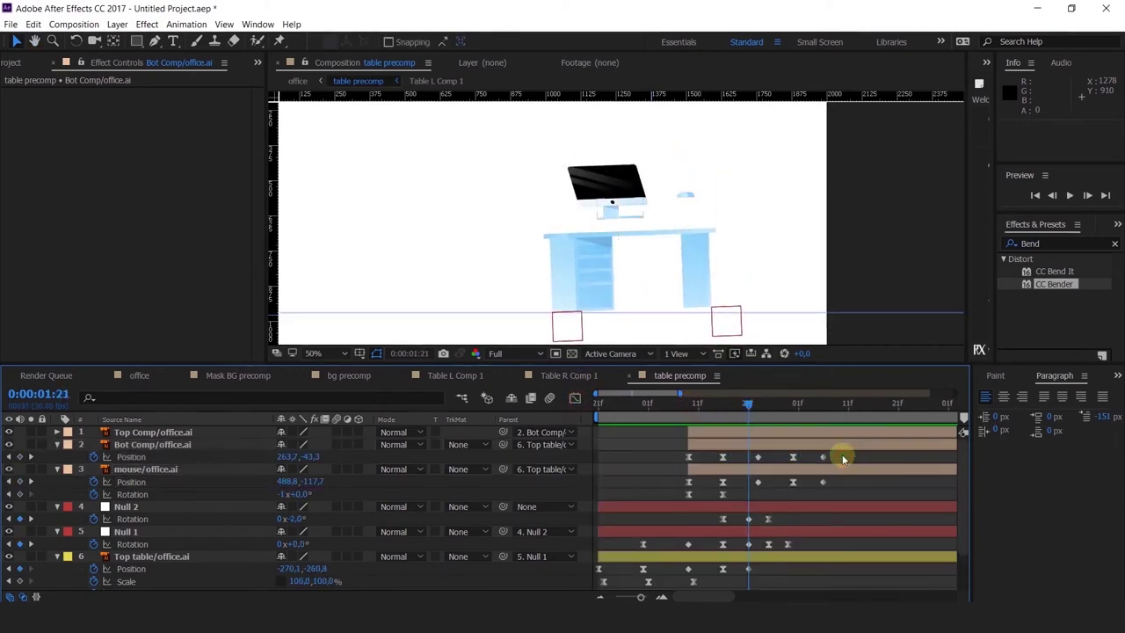
click(744, 473)
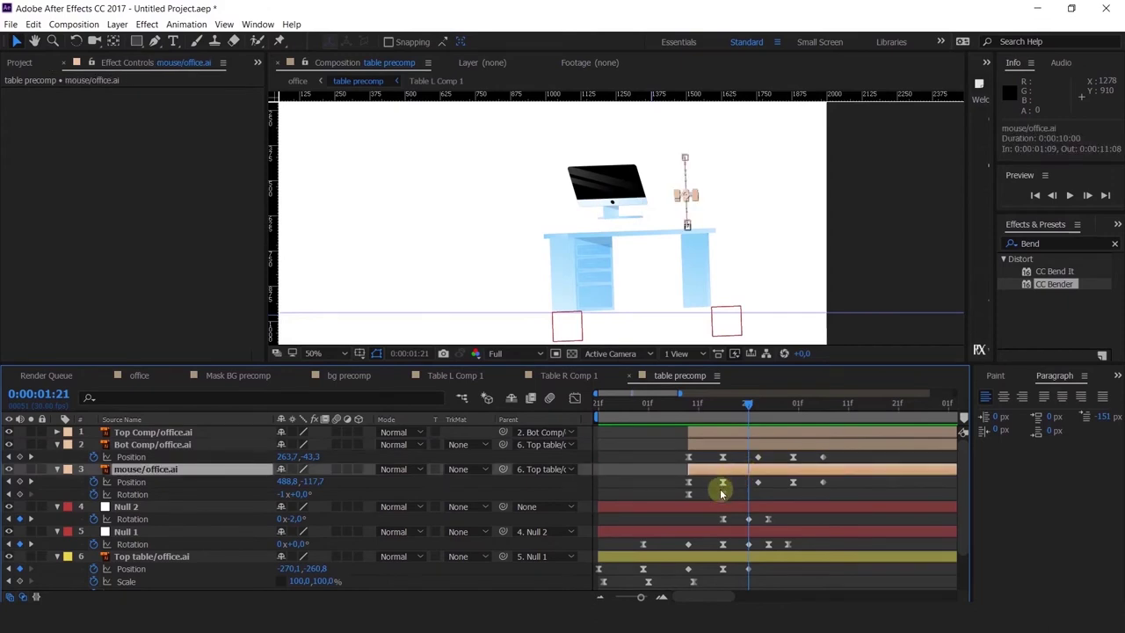
drag(720, 493, 735, 502)
click(690, 401)
key(space)
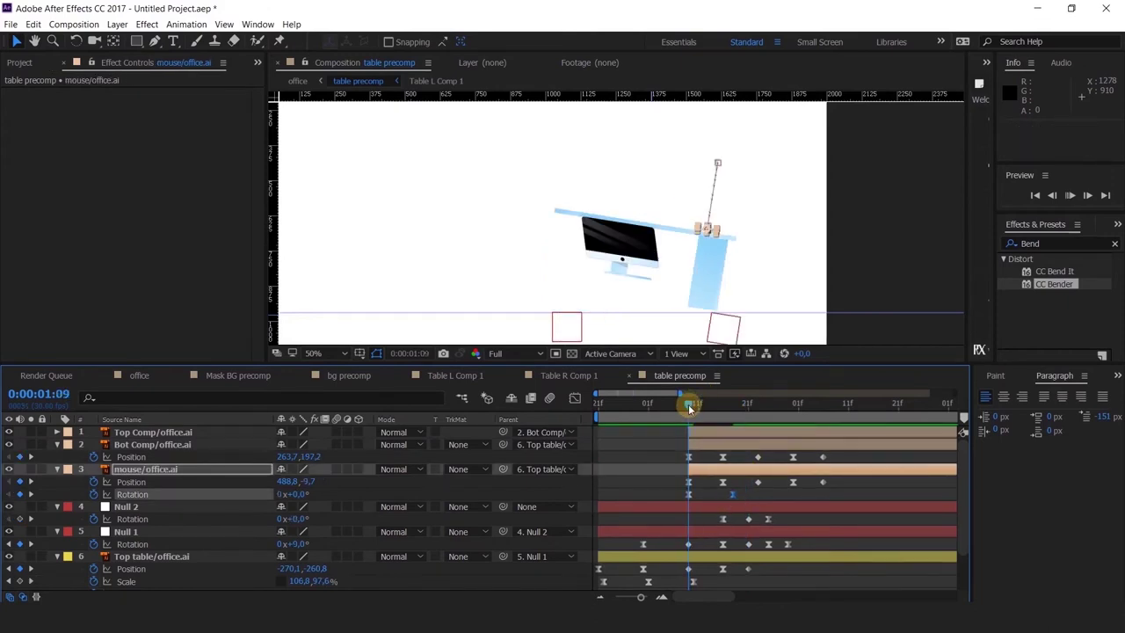
click(747, 403)
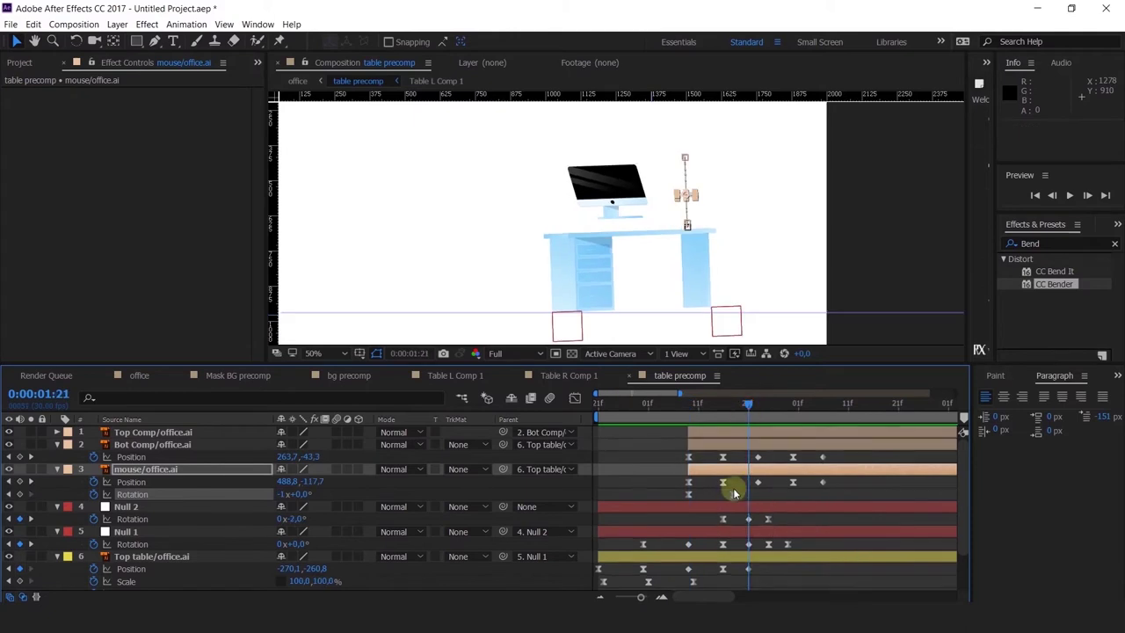
Increase the incoming influence of the mouse's second Rotation keyframe to about 67% in the speed graph, and preview from 0:00:01:08.
click(575, 397)
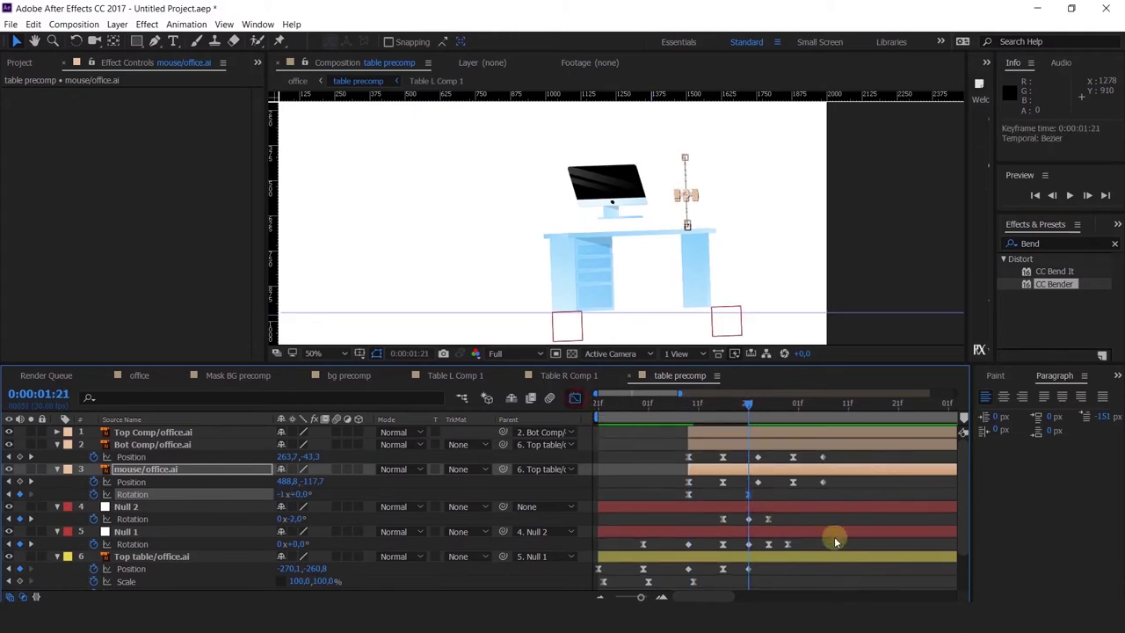
drag(738, 439, 726, 436)
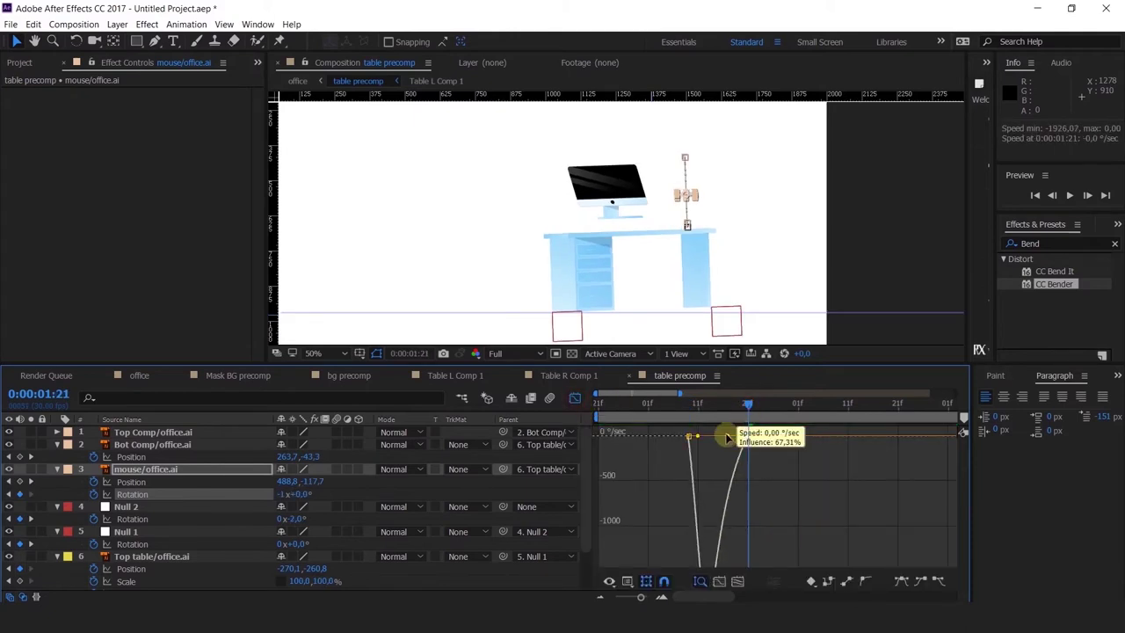
click(683, 403)
key(space)
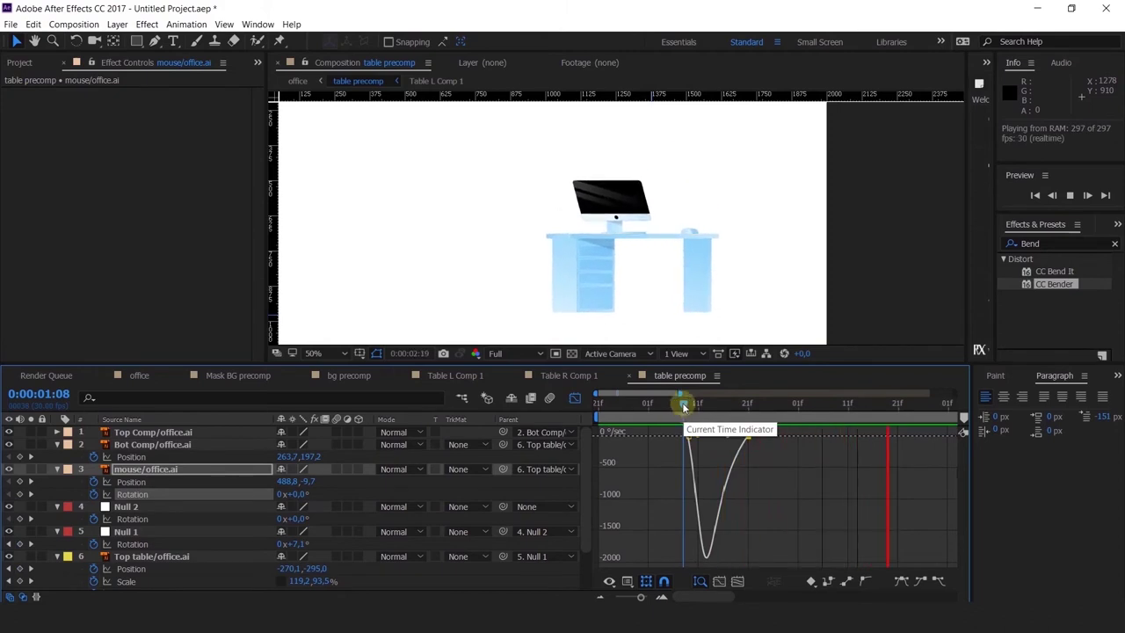
mouse_move(685, 405)
mouse_down()
mouse_move(732, 434)
mouse_move(717, 430)
mouse_move(715, 405)
mouse_move(689, 407)
mouse_up()
click(577, 399)
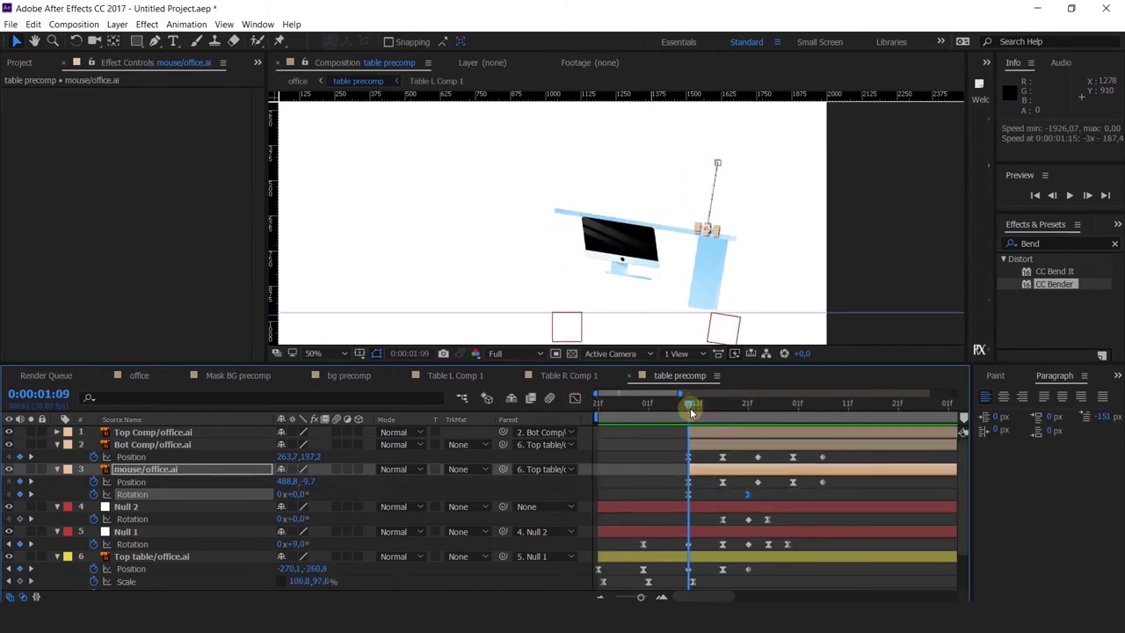
Start Position keyframes on Top Comp at 0:00:01:09 and set its Y position to -52.9 at 0:00:01:16.
click(180, 433)
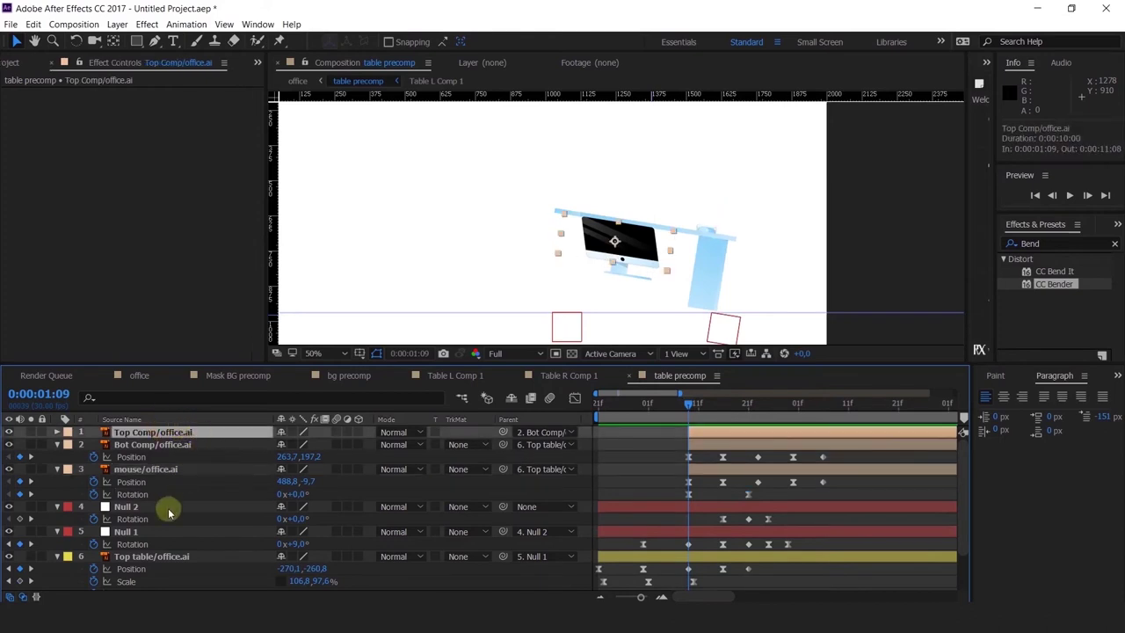
key(p)
click(94, 443)
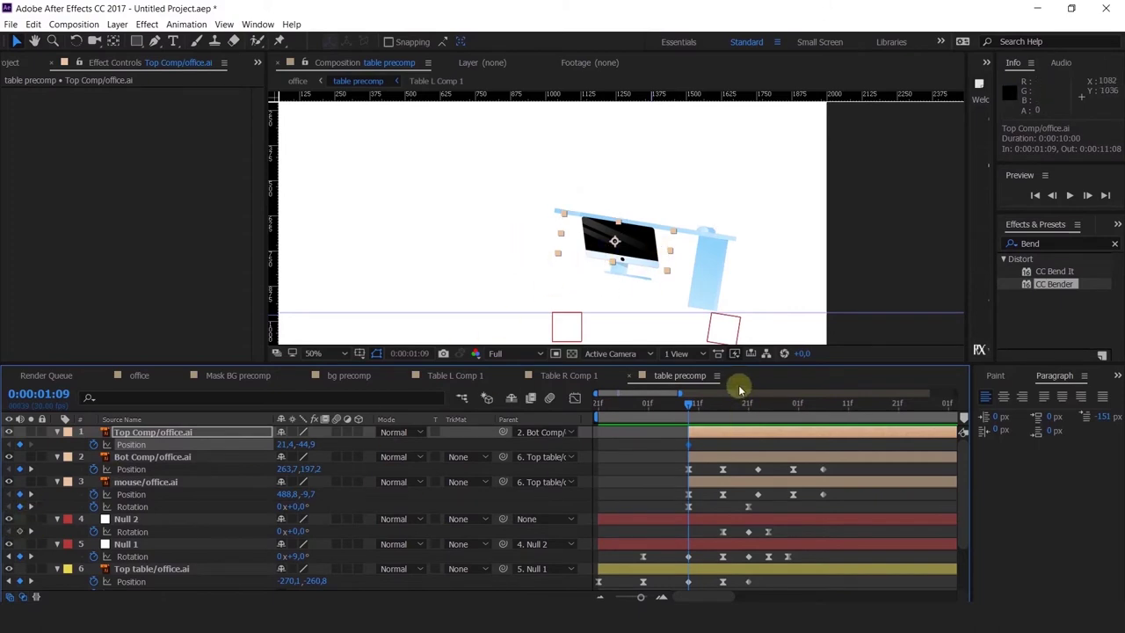
click(725, 403)
key(period)
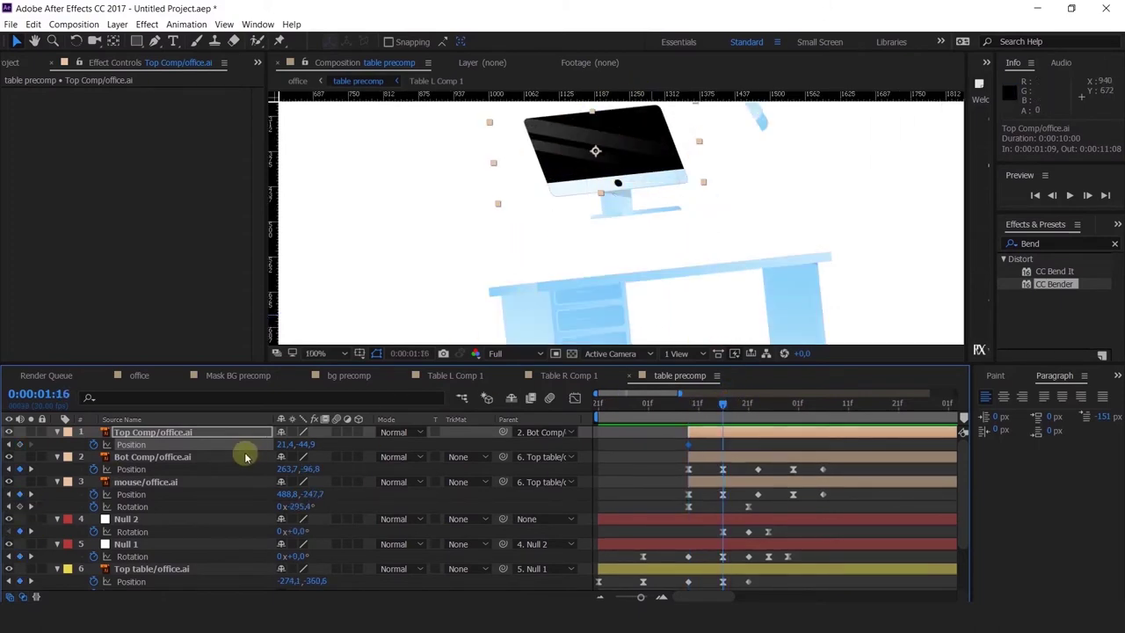
drag(311, 448, 299, 448)
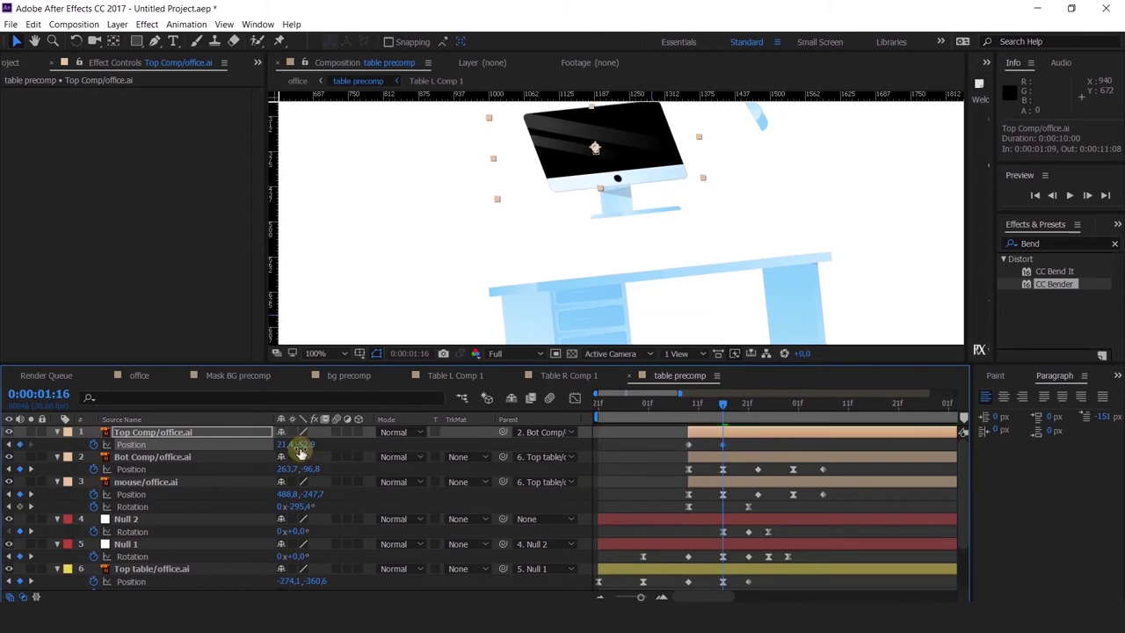
Key Top Comp's Y position at -32.9 at 0:00:01:23 and -50.9 at 0:00:02:00.
click(758, 404)
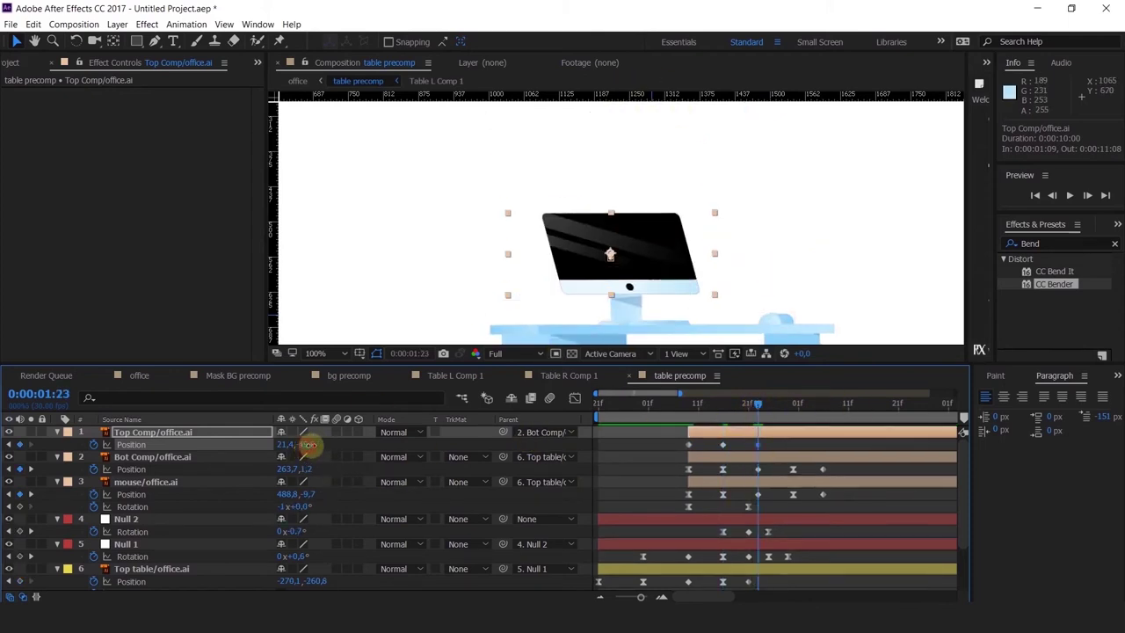
drag(309, 444, 323, 444)
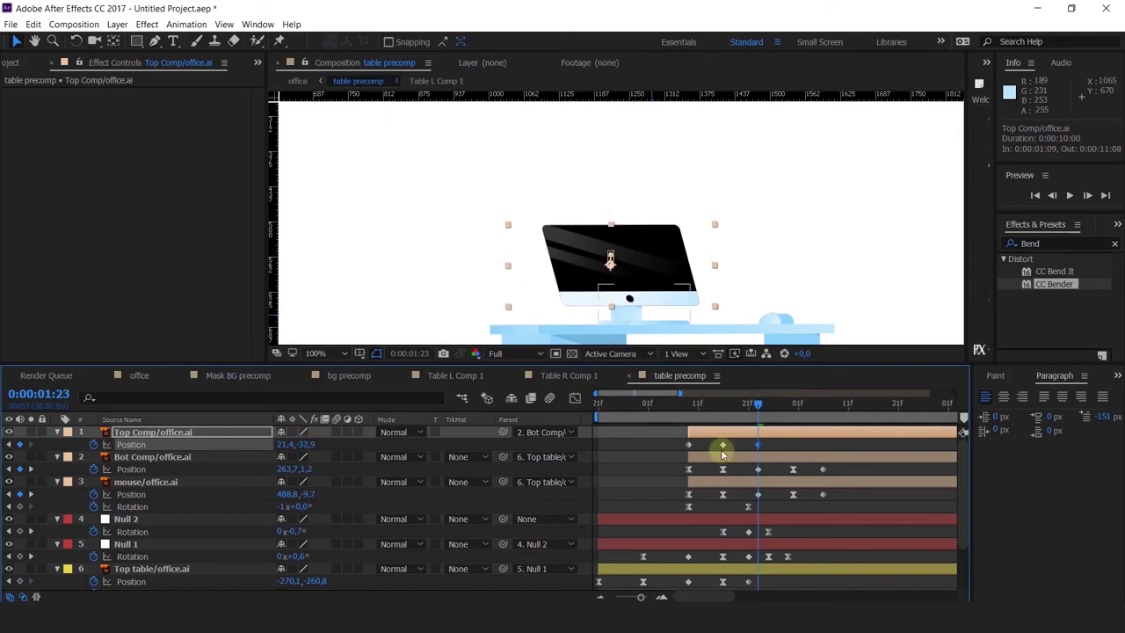
click(794, 409)
drag(695, 441, 664, 455)
key(ctrl+c)
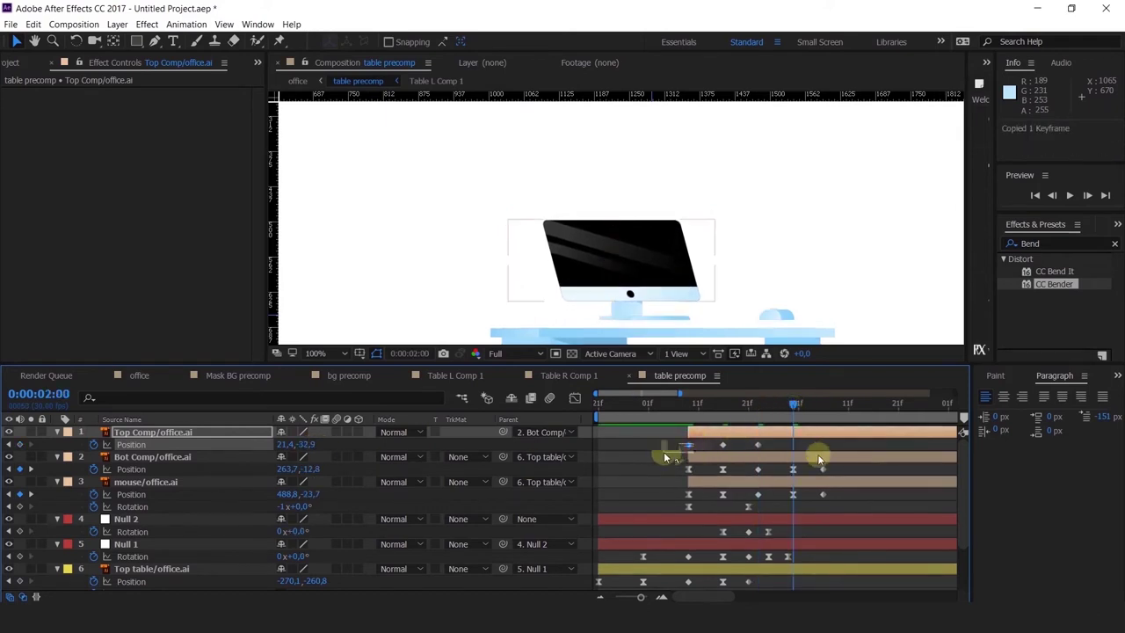
key(ctrl+v)
drag(806, 447, 858, 445)
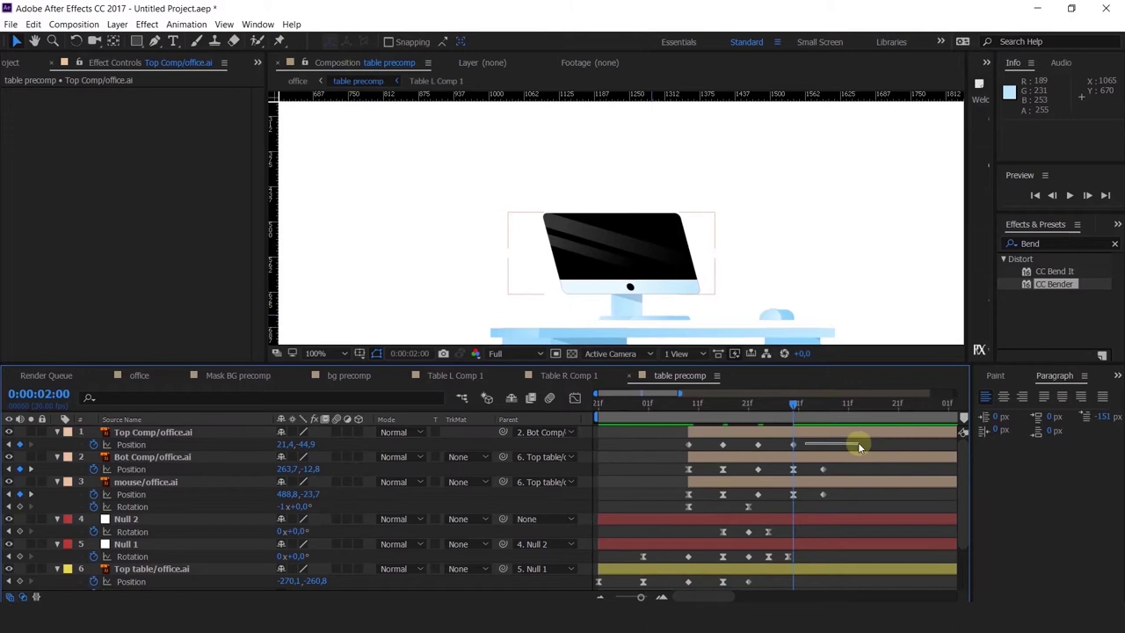
click(296, 444)
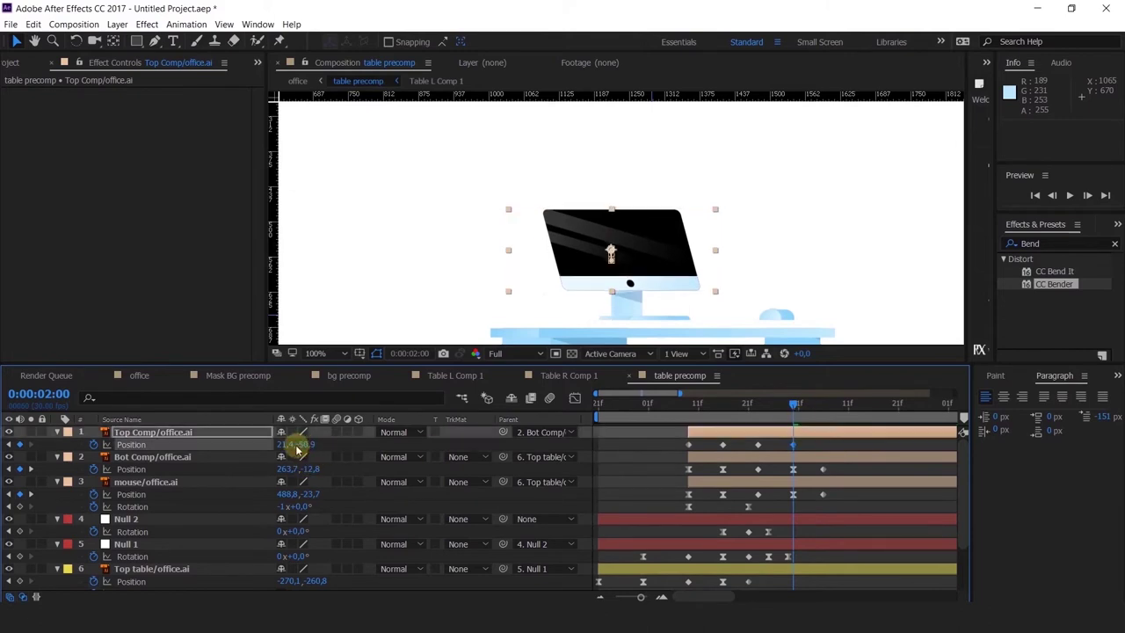
click(8, 444)
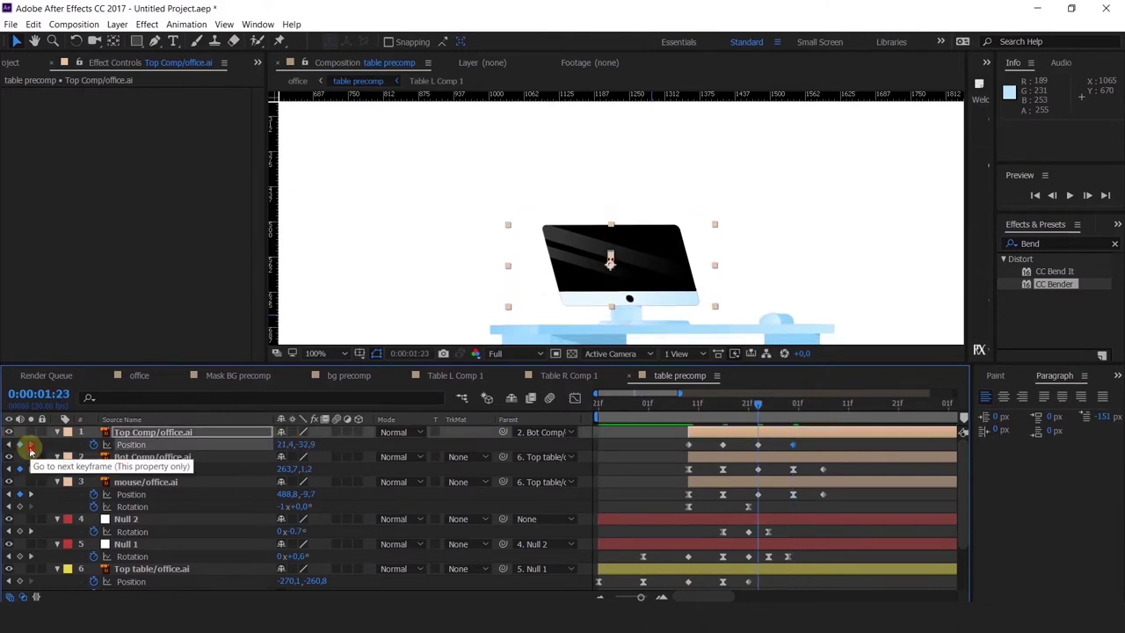
click(31, 444)
Copy Top Comp's first Position keyframe to 0:00:02:06.
click(823, 404)
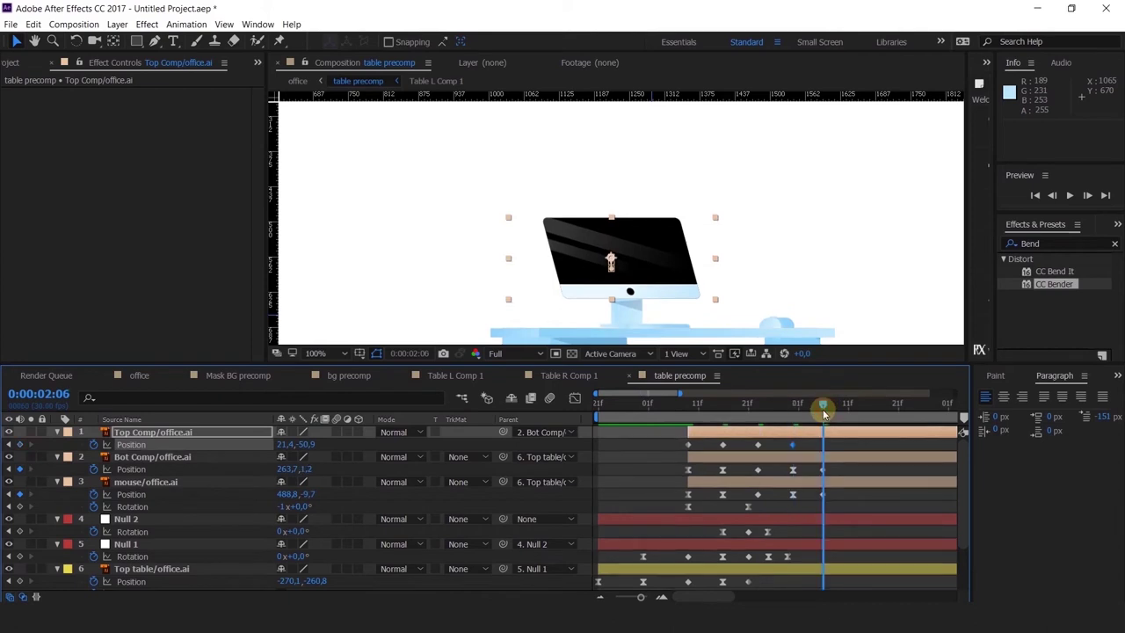
drag(703, 444, 673, 505)
key(ctrl+c)
key(ctrl+v)
Apply Easy Ease to Top Comp's Position keyframes at 0:00:01:09, 0:00:01:16 and 0:00:02:00, and preview from 0:00:01:09.
click(685, 456)
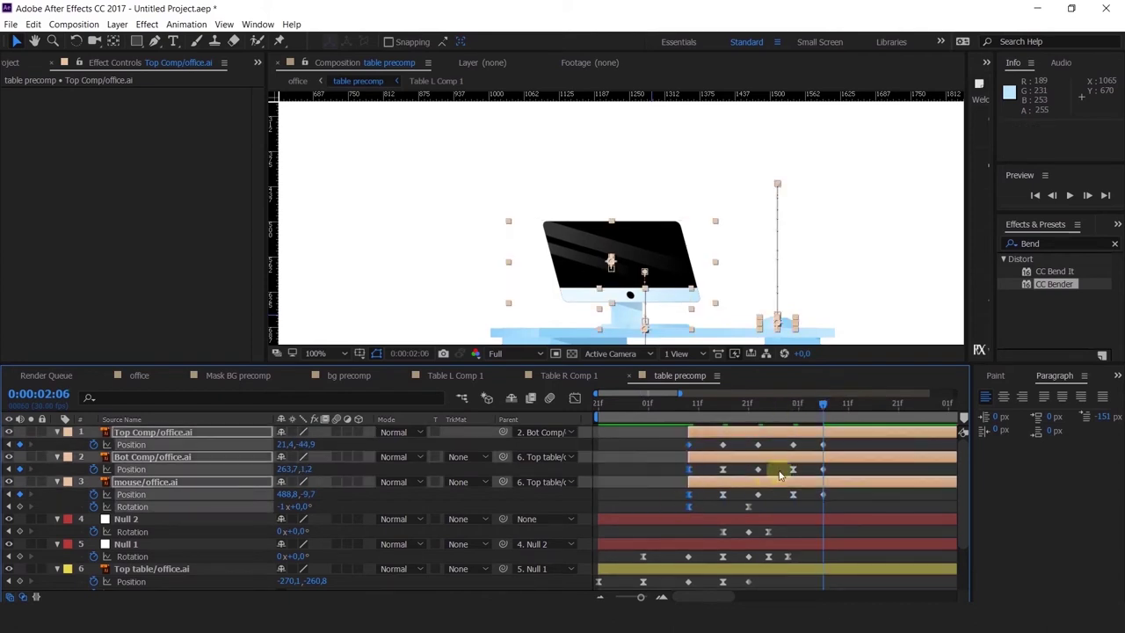
click(754, 448)
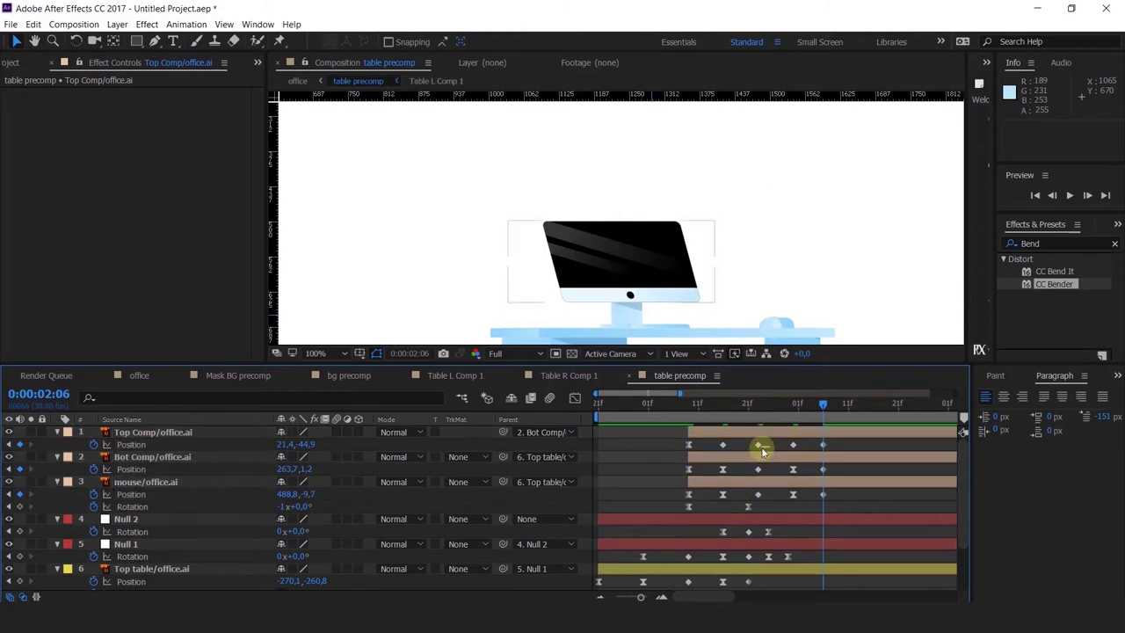
drag(733, 440, 711, 500)
drag(804, 444, 771, 503)
click(694, 405)
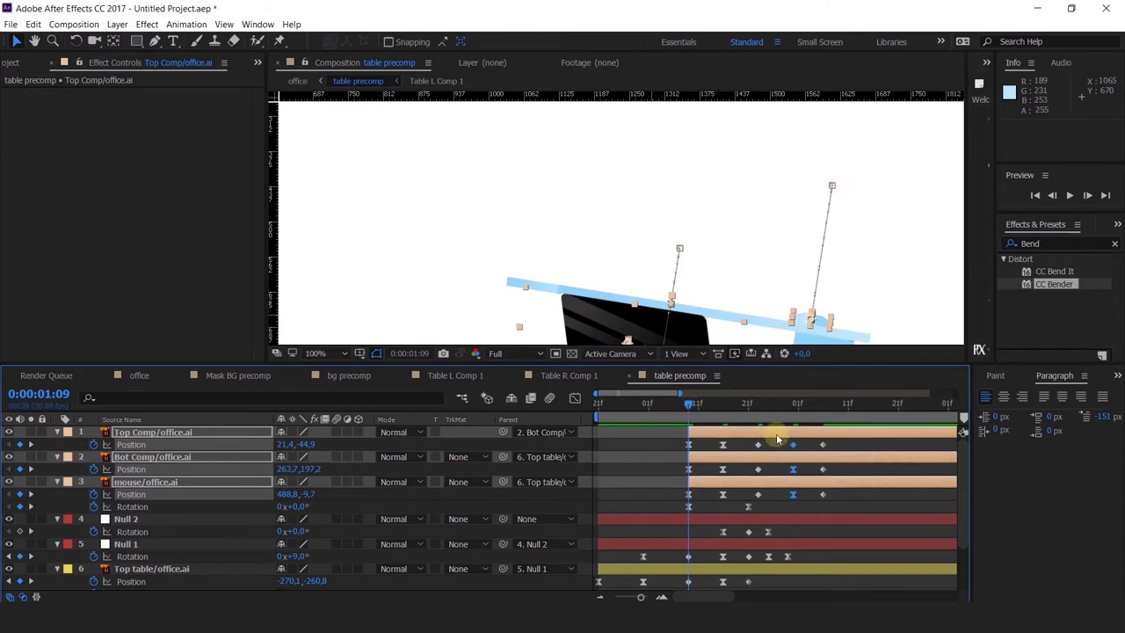
key(space)
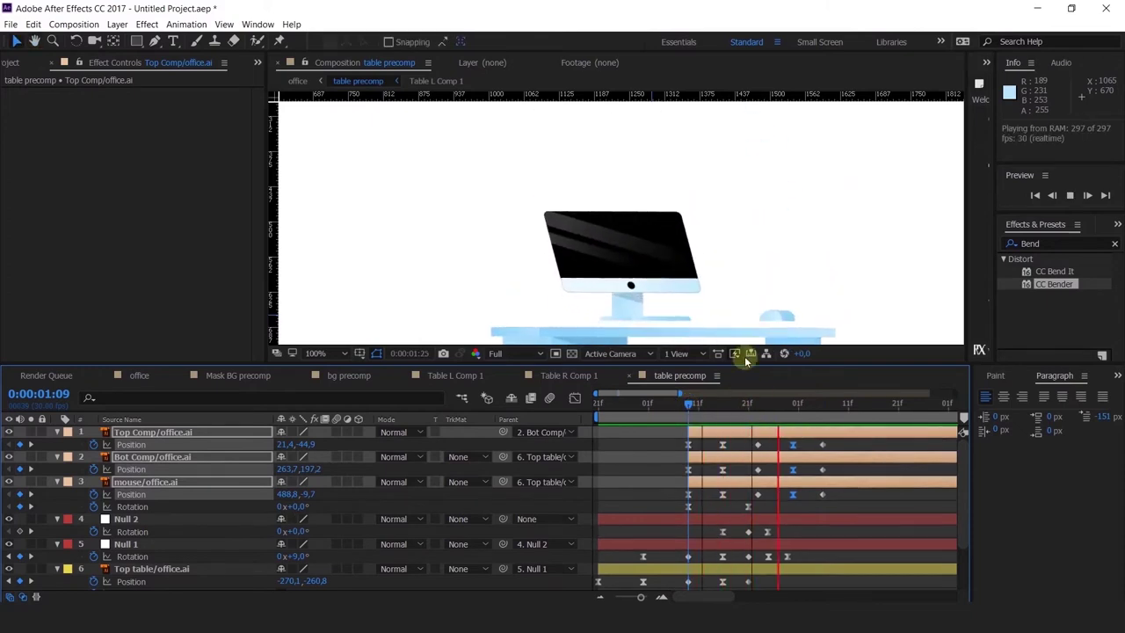
Lengthen the easing handles of the Top Comp, Bot Comp and mouse Position keyframes at 0:00:01:16 in the speed graph.
click(722, 407)
drag(738, 454, 696, 504)
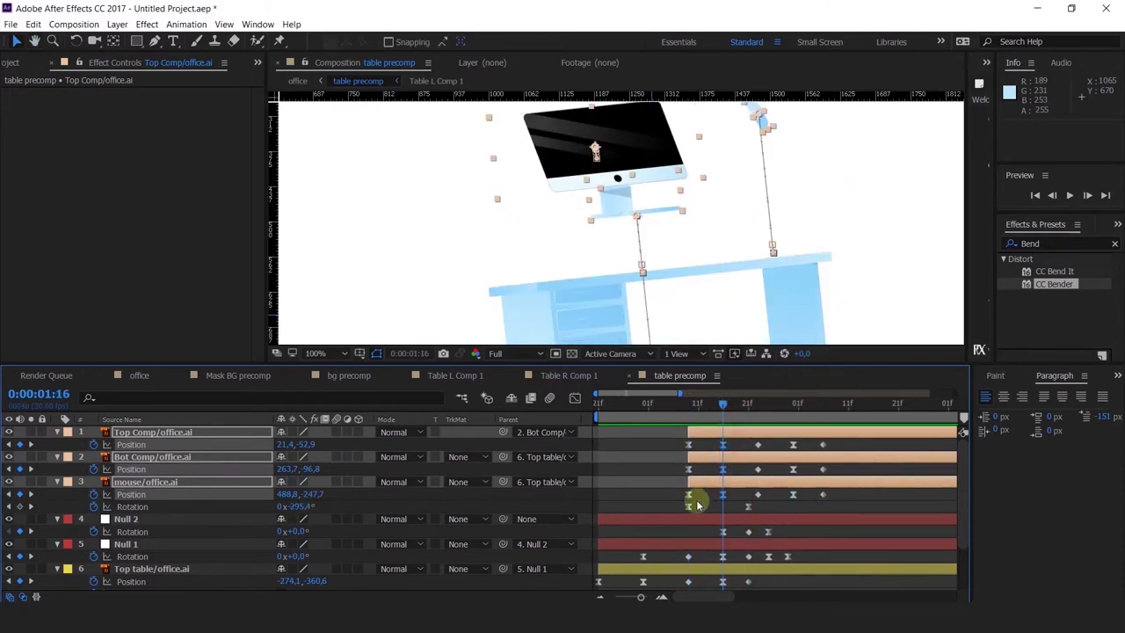
click(574, 399)
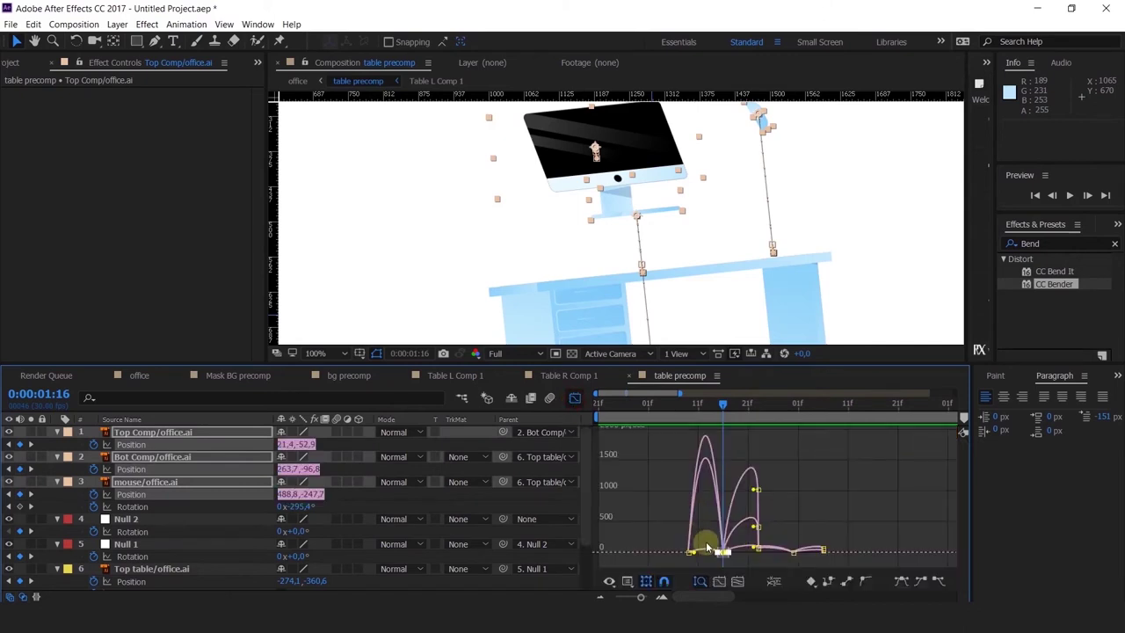
key(=)
drag(715, 558, 742, 557)
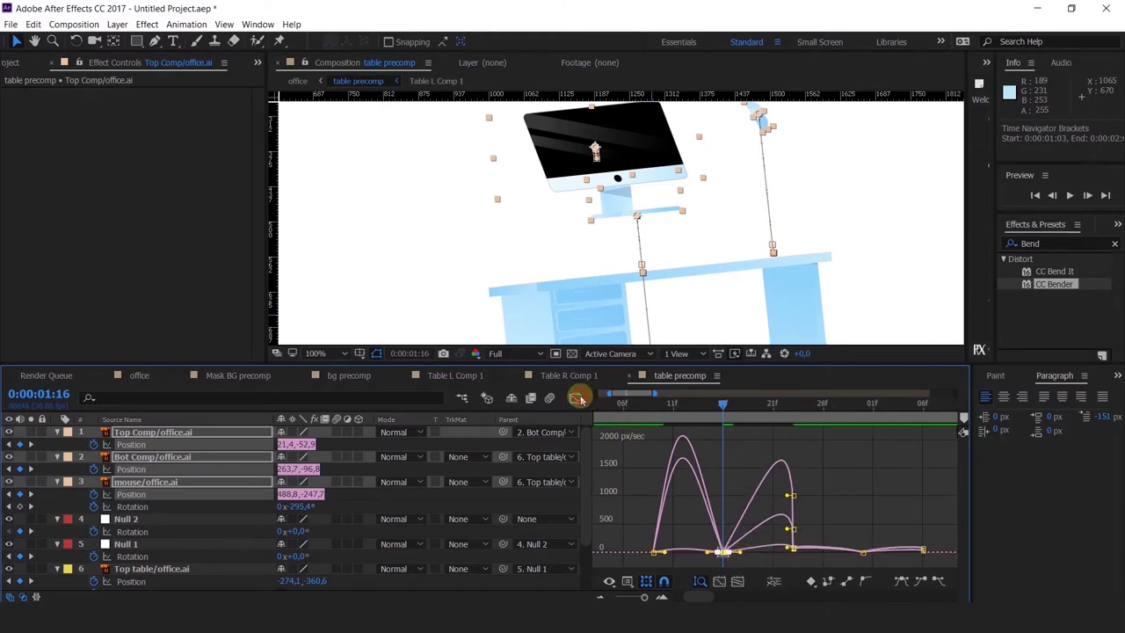
Preview the whole desk animation from 0:00:01:08 and inspect the monitor and mouse poses up to 0:00:01:14.
click(579, 400)
click(654, 402)
scroll(641, 273, down, 4)
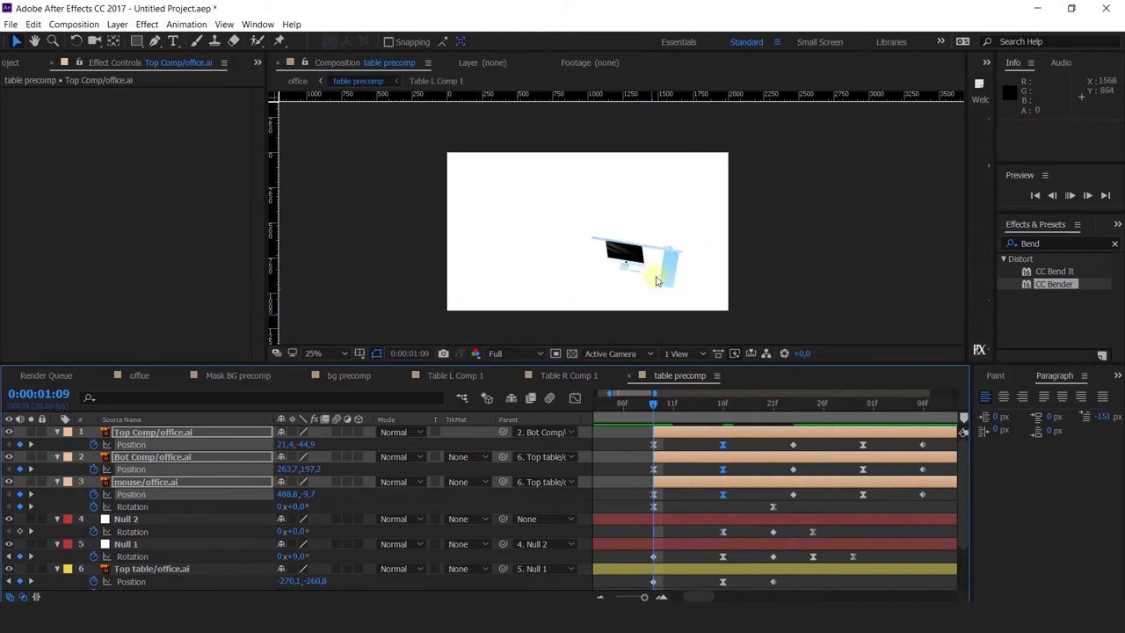
click(644, 403)
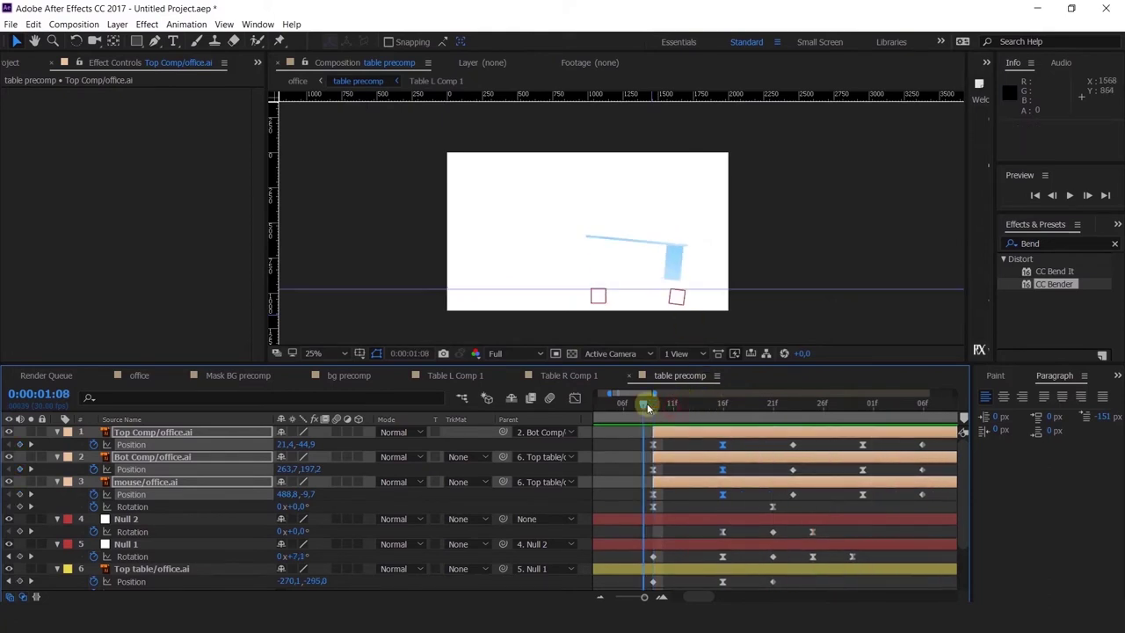
drag(647, 403, 701, 411)
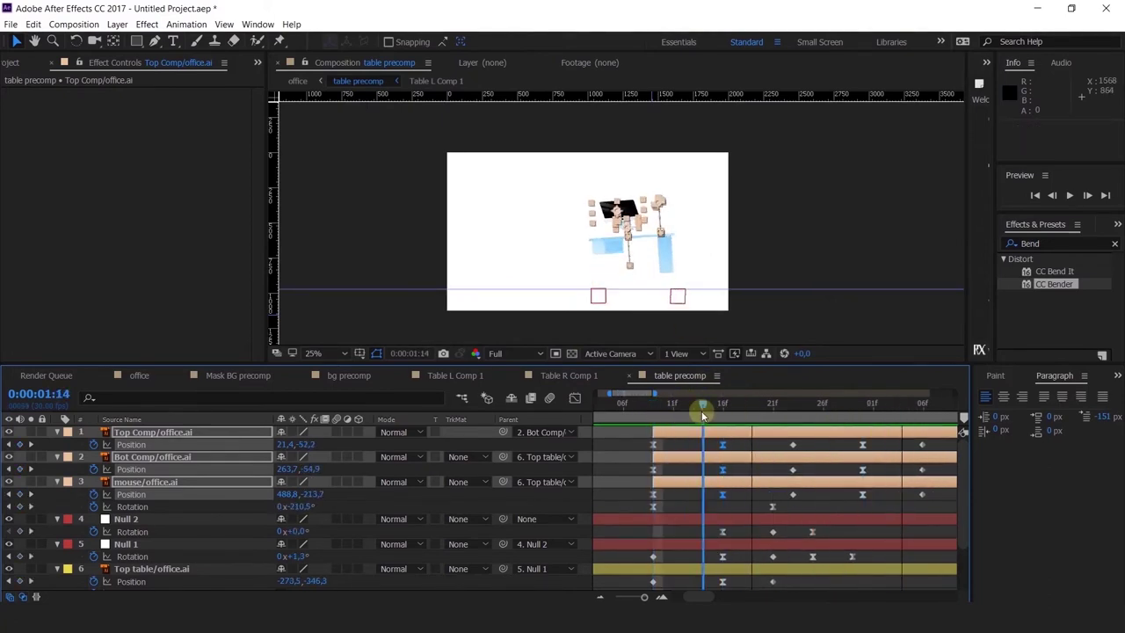
Shift the mouse layer two frames later to start at 0:00:01:11, and preview from 0:00:01:09.
click(666, 445)
click(216, 484)
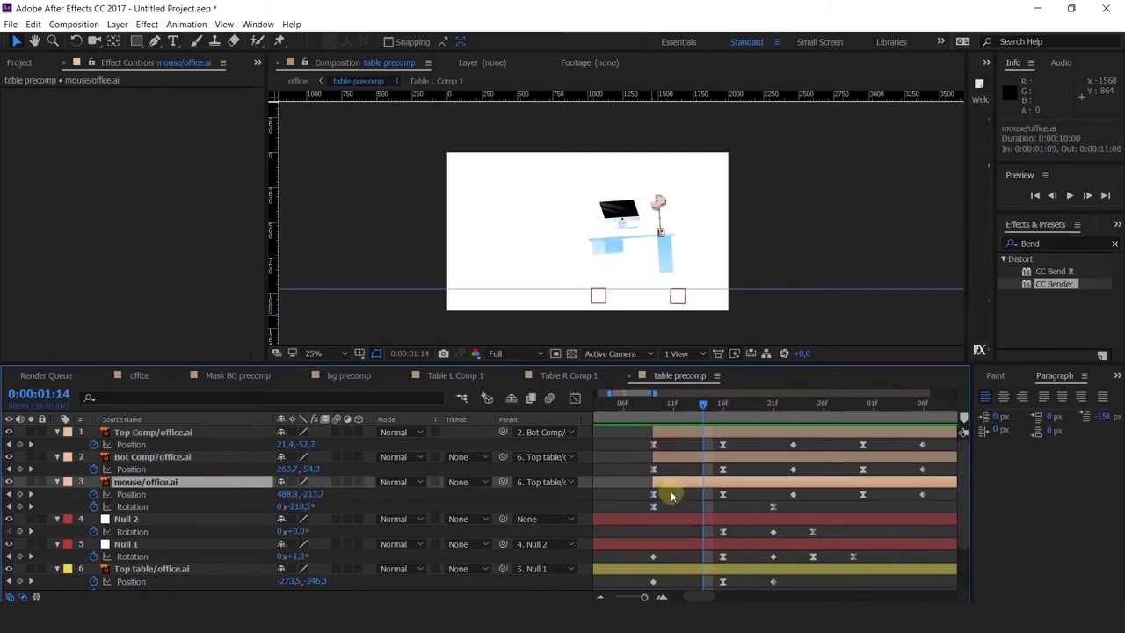
drag(684, 486, 690, 489)
click(653, 404)
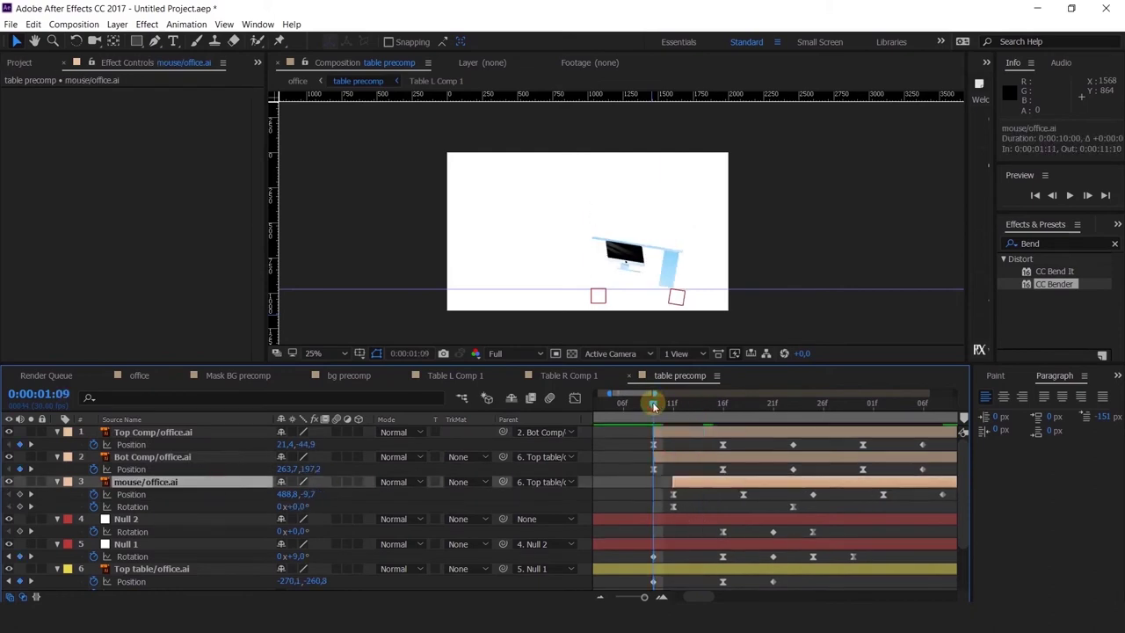
key(space)
Nudge all five Top Comp Position keyframes two frames later so the screen lags behind its stand.
drag(653, 404, 831, 449)
click(655, 442)
key(-)
scroll(586, 193, up, 4)
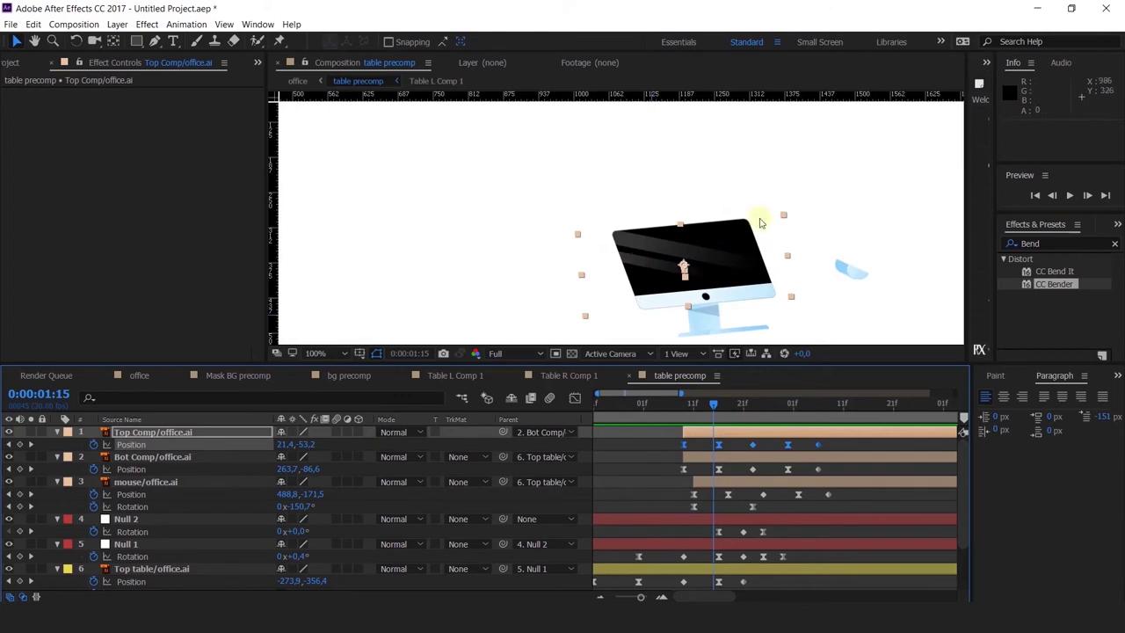
drag(763, 260, 715, 193)
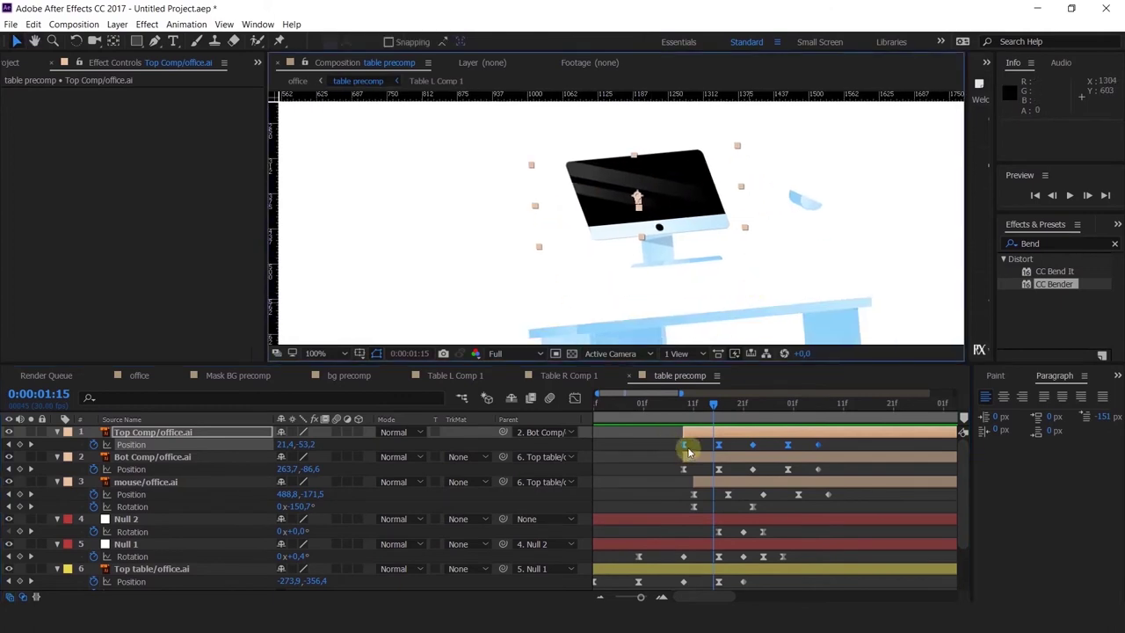
key(alt+Right)
key(alt+Right)
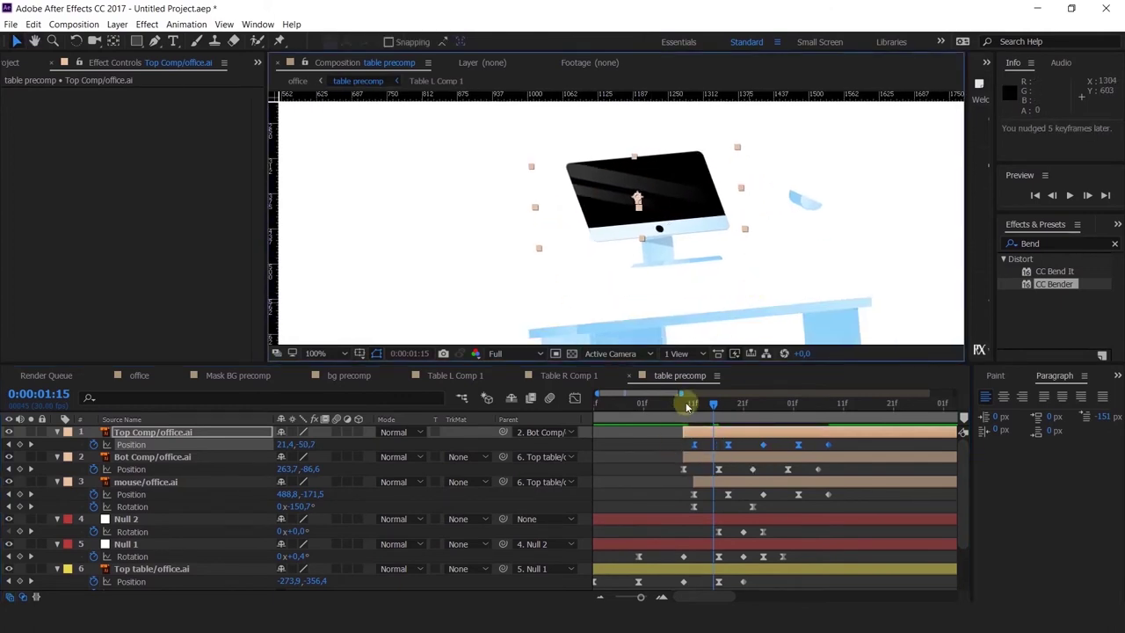
Preview the desk animation from 0:00:01:09 and inspect how the monitor and mouse meet the tabletop at 0:00:02:12.
click(684, 404)
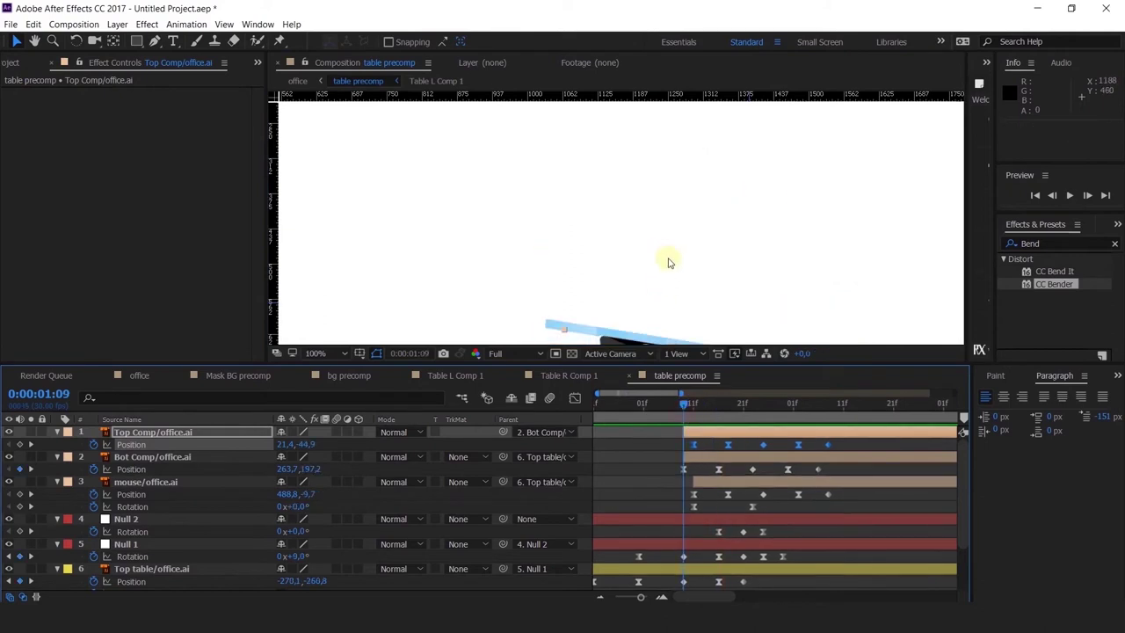
scroll(668, 262, down, 2)
key(space)
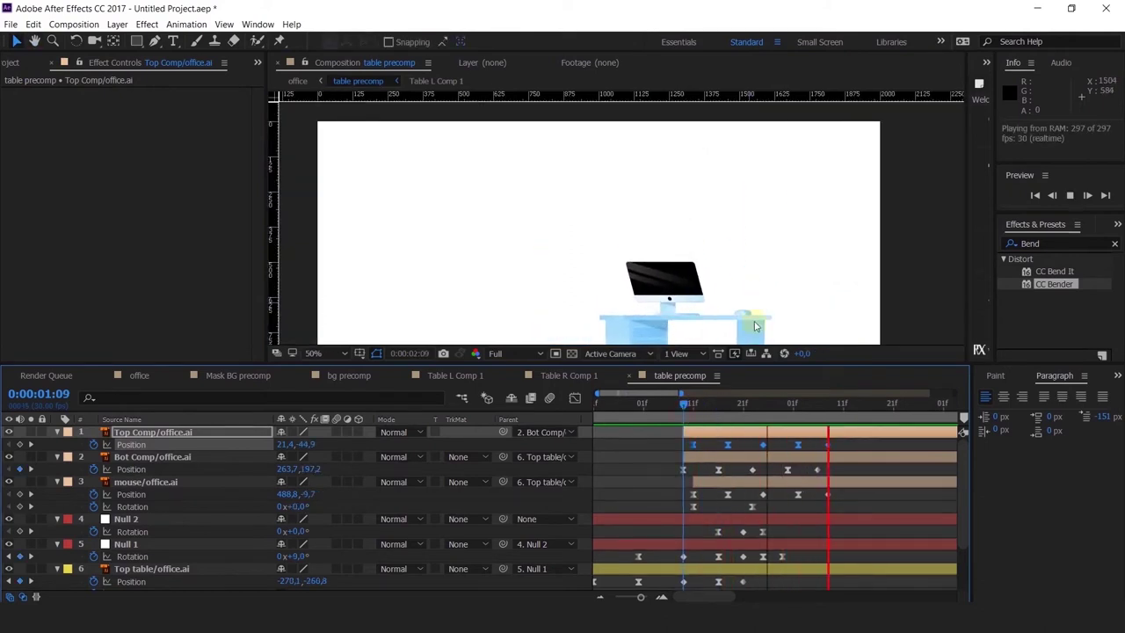
drag(683, 402, 832, 472)
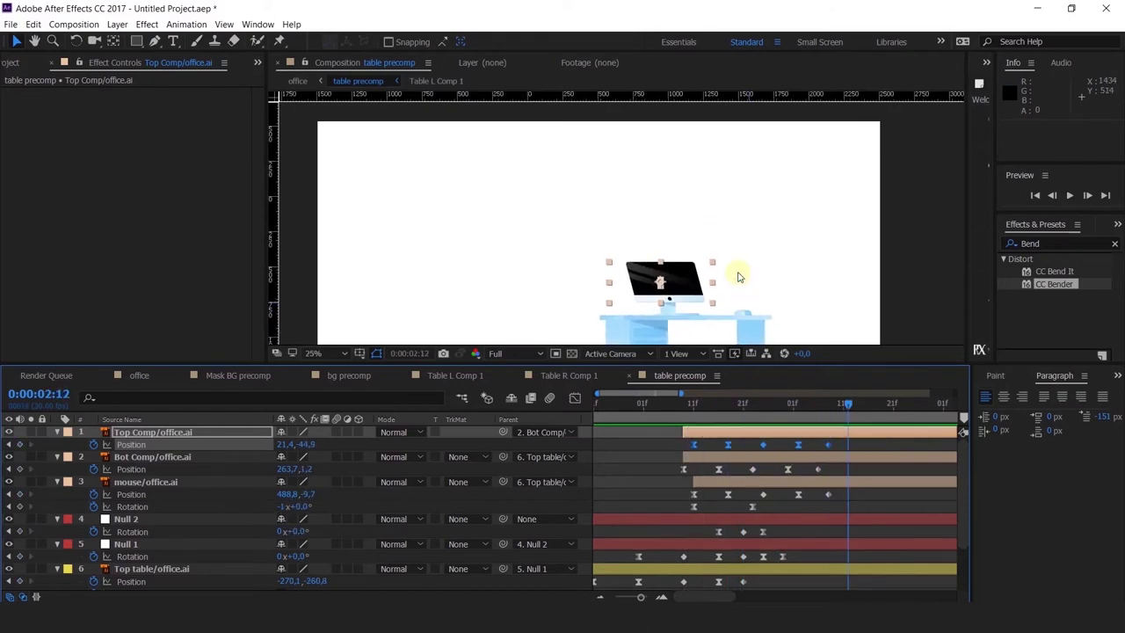
scroll(742, 268, down, 2)
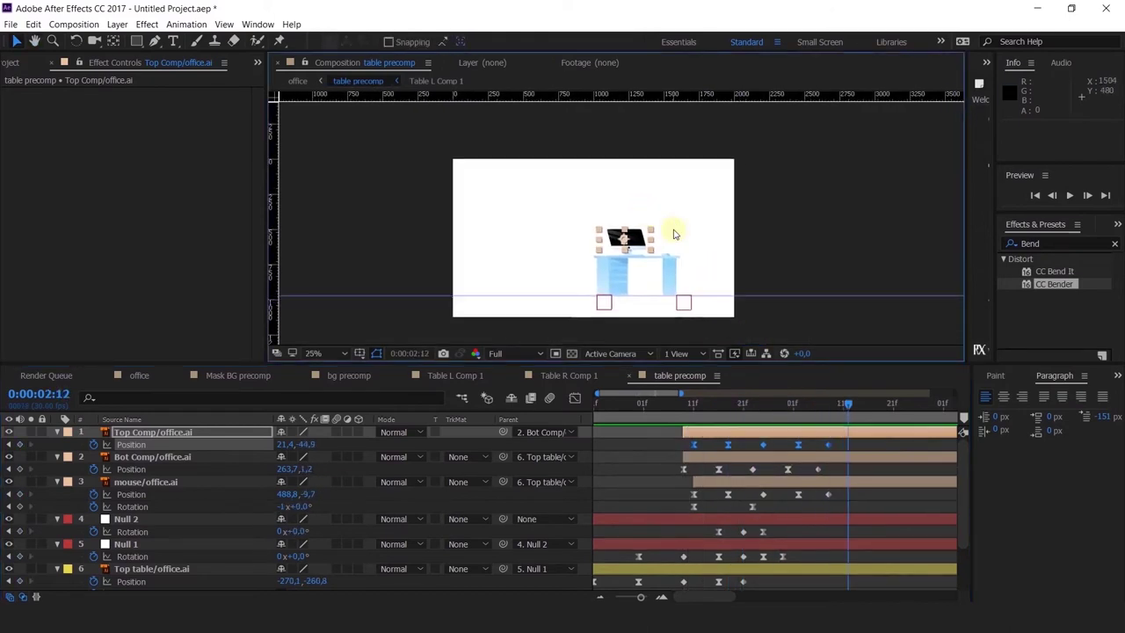
scroll(674, 233, up, 4)
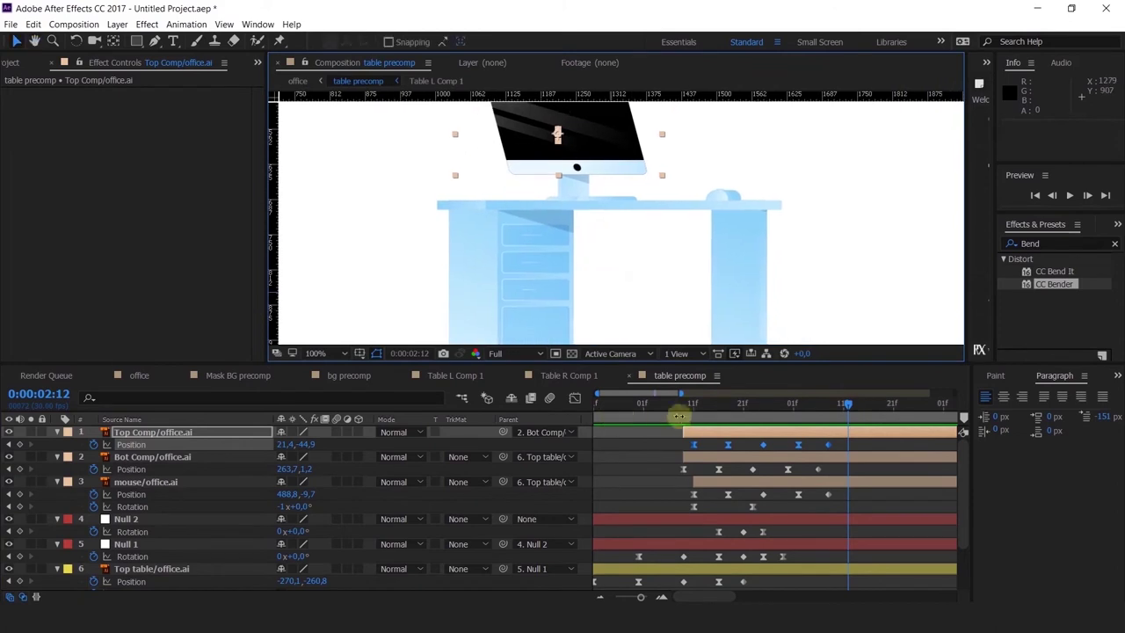
Try to pre-compose the Top Comp, Bot Comp and mouse layers while they are still parented.
click(684, 406)
shift+click(706, 485)
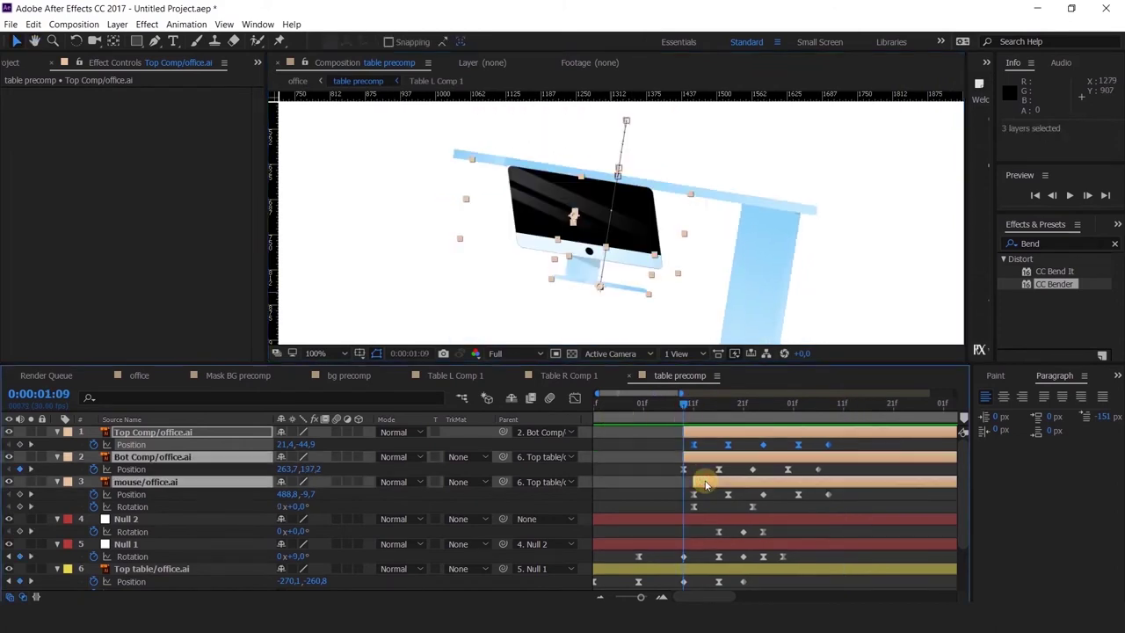
key(ctrl+shift+c)
click(338, 355)
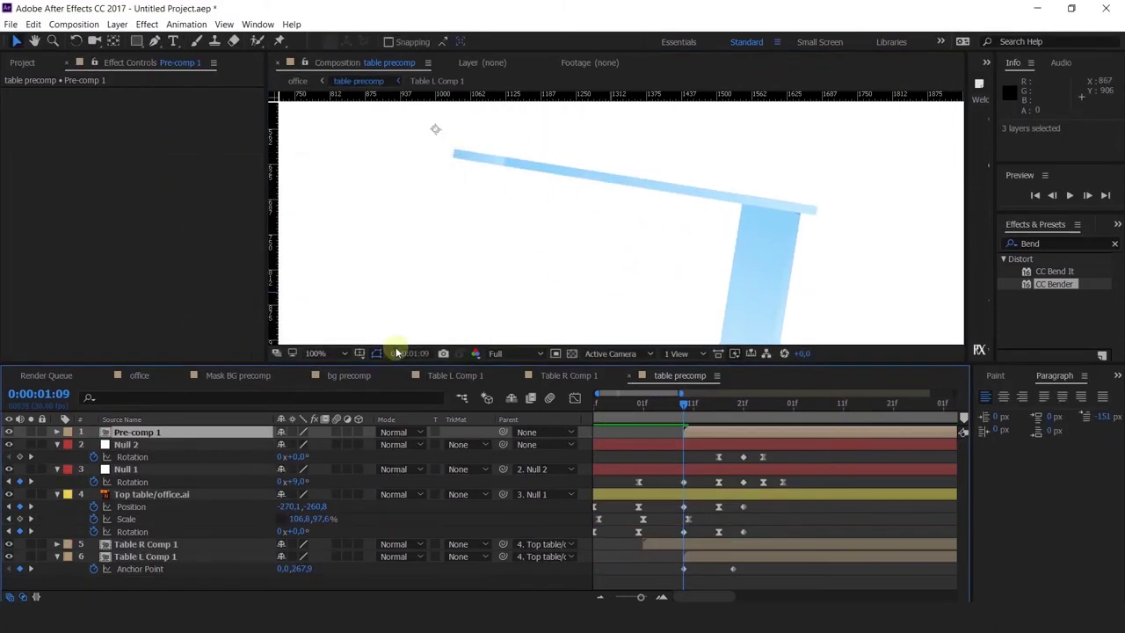
drag(693, 404, 856, 435)
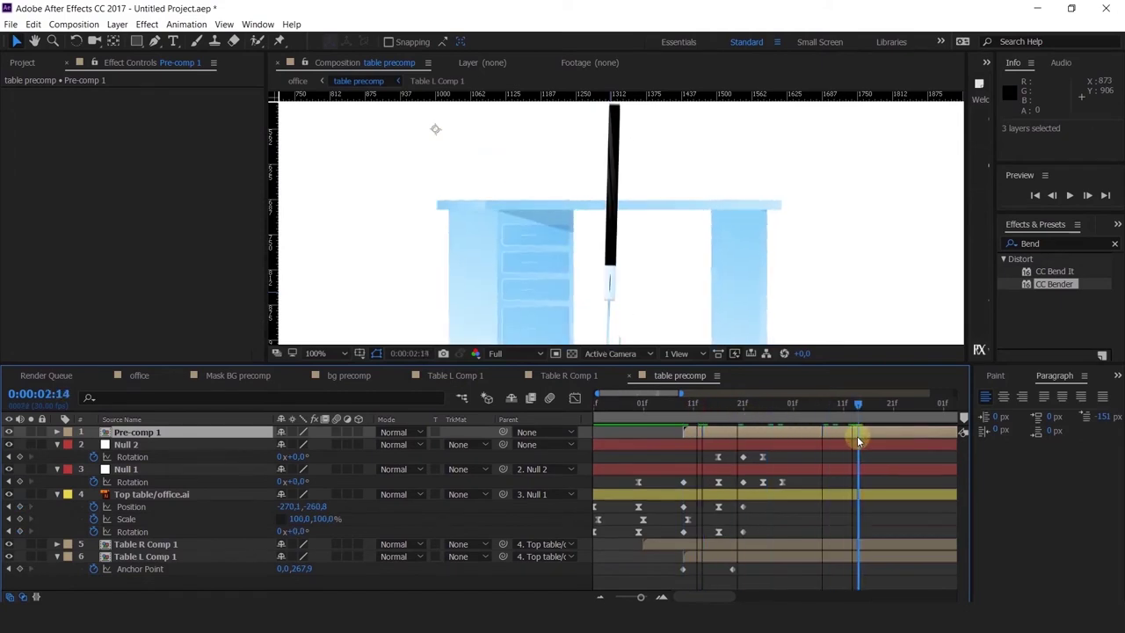
key(ctrl+z)
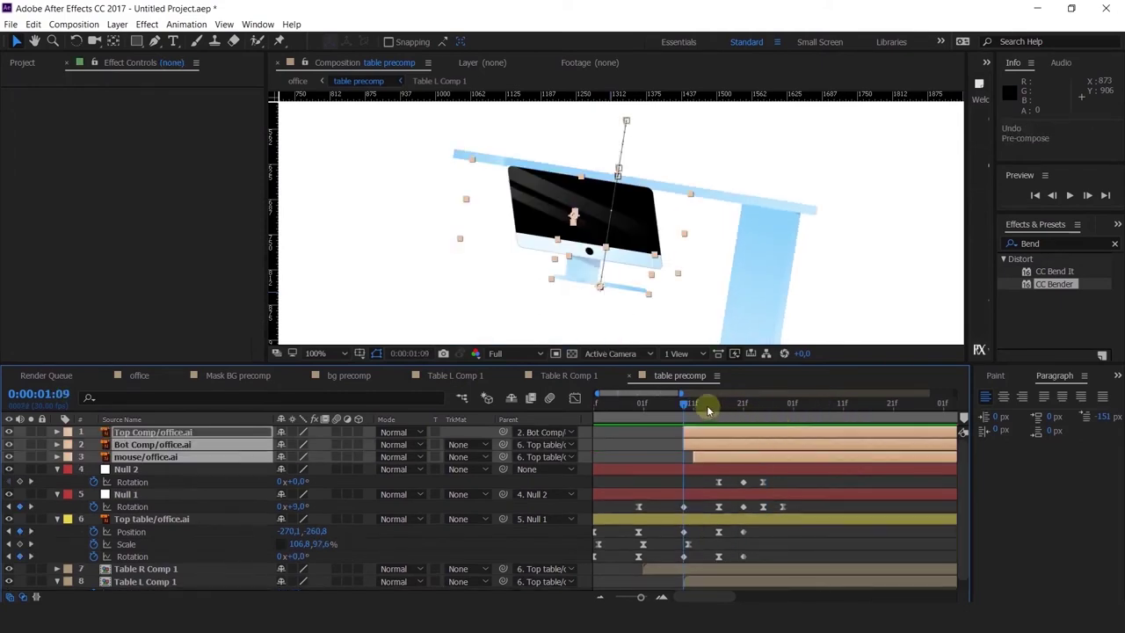
Set the parent of the Bot Comp and mouse layers to None at 0:00:02:11.
drag(708, 410, 834, 426)
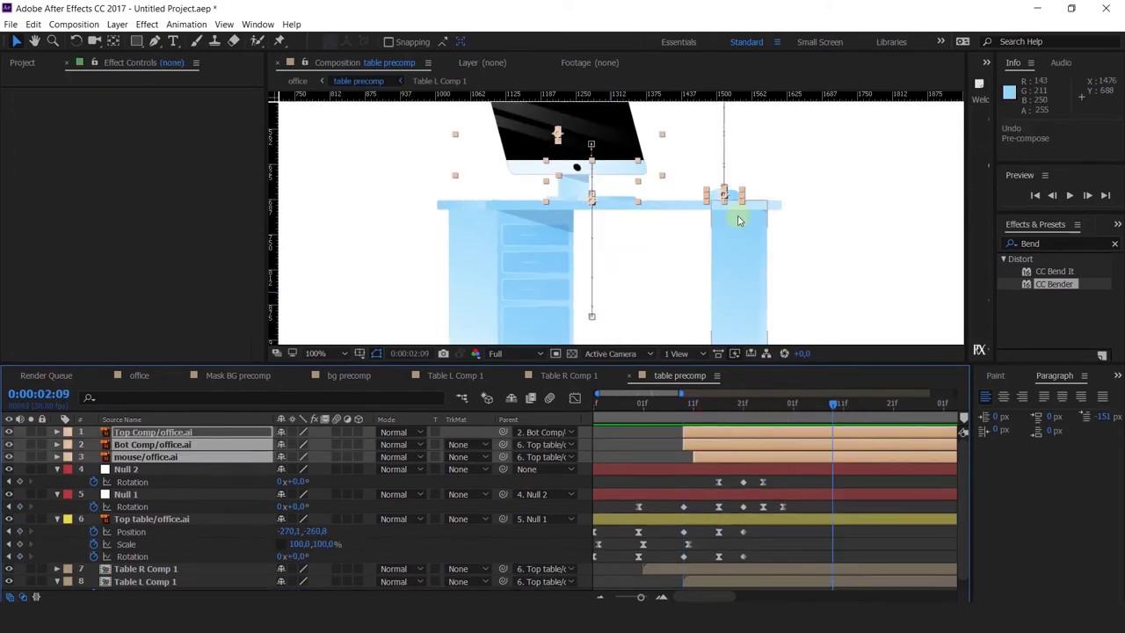
scroll(738, 220, down, 2)
drag(760, 192, 699, 222)
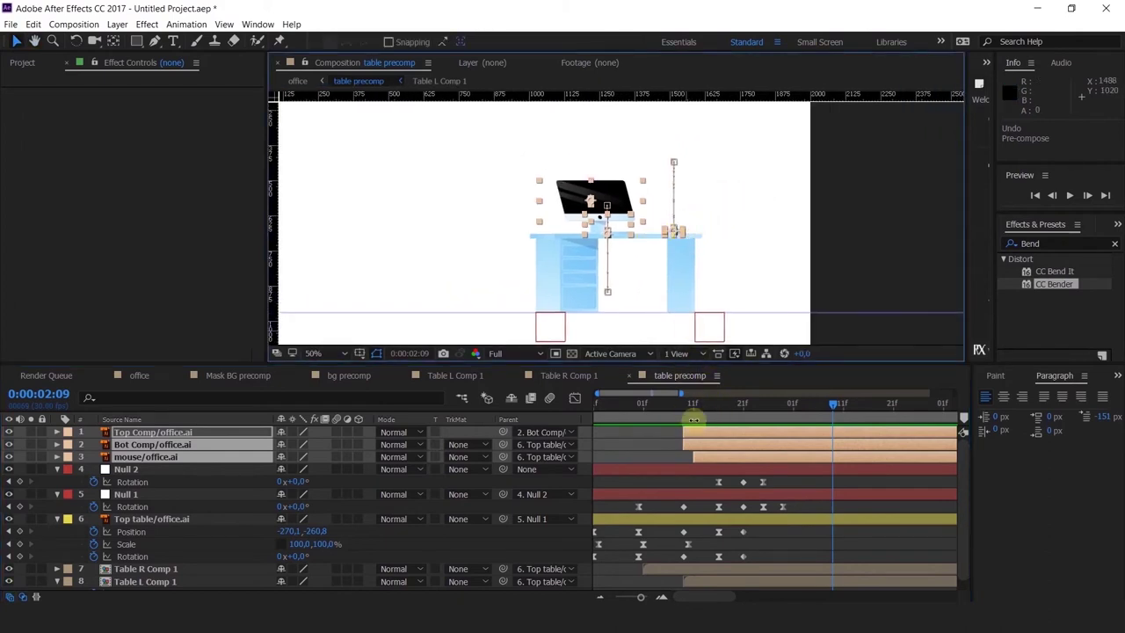
drag(693, 404, 841, 450)
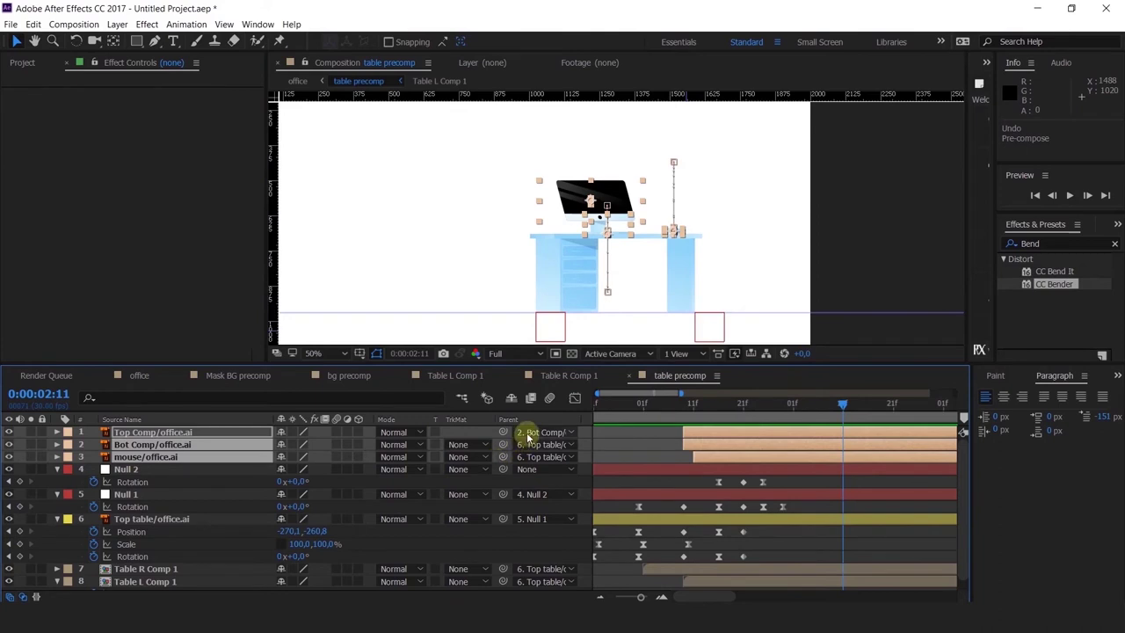
click(617, 446)
click(162, 445)
shift+click(164, 457)
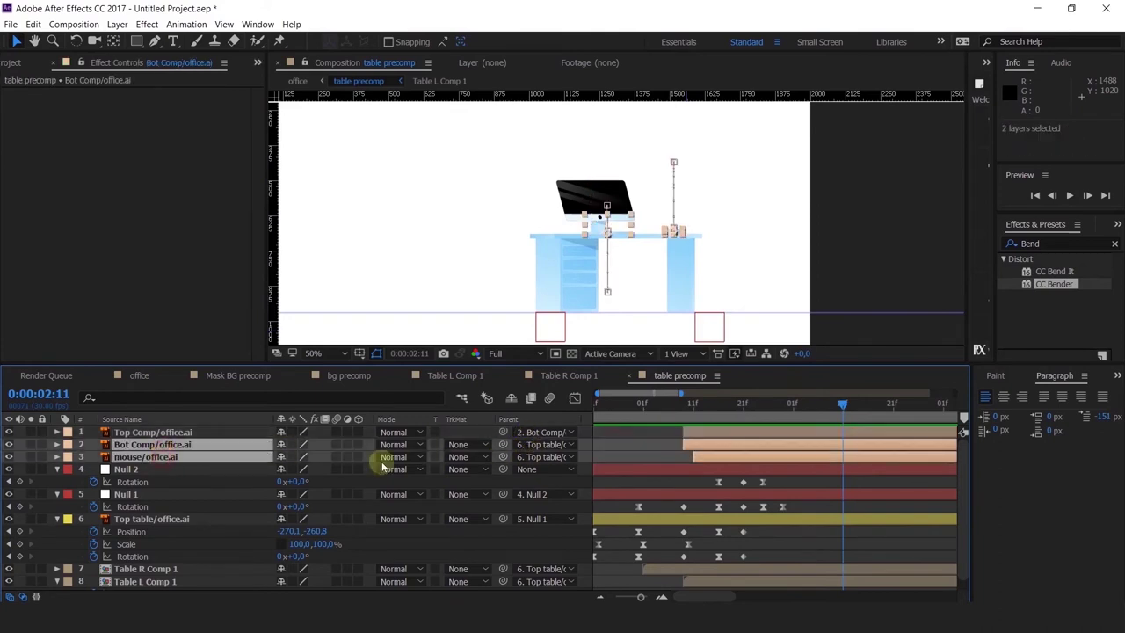
click(529, 446)
click(536, 458)
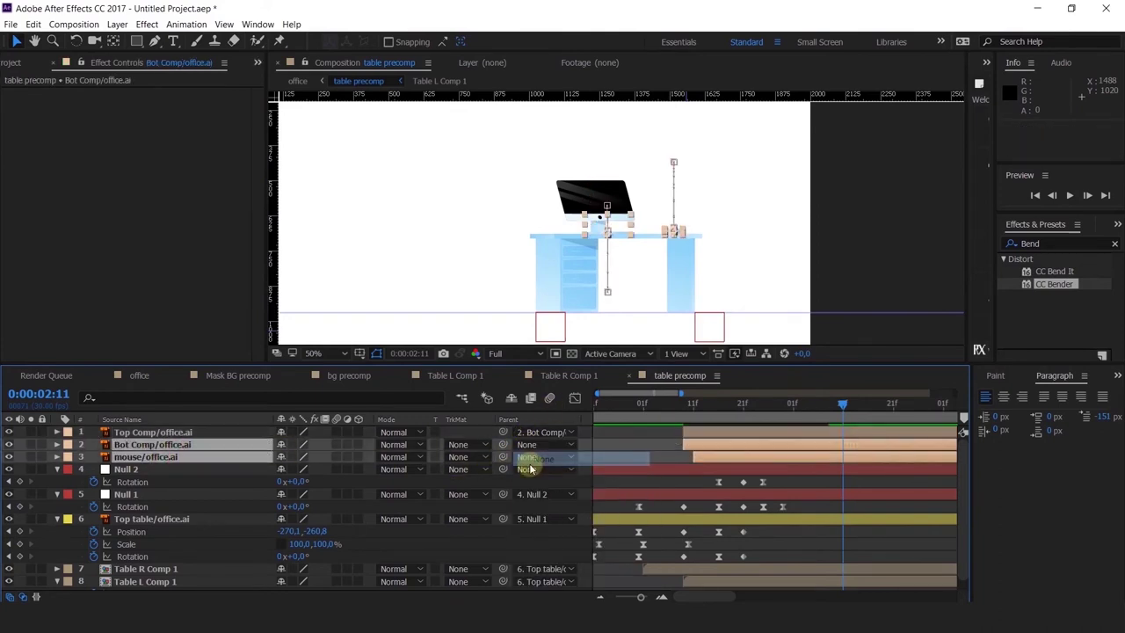
Check the unparented motion from 0:00:01:06, and pre-compose the Top Comp, Bot Comp and mouse layers with all attributes moved into Pre-comp 1.
drag(681, 409, 732, 406)
key(space)
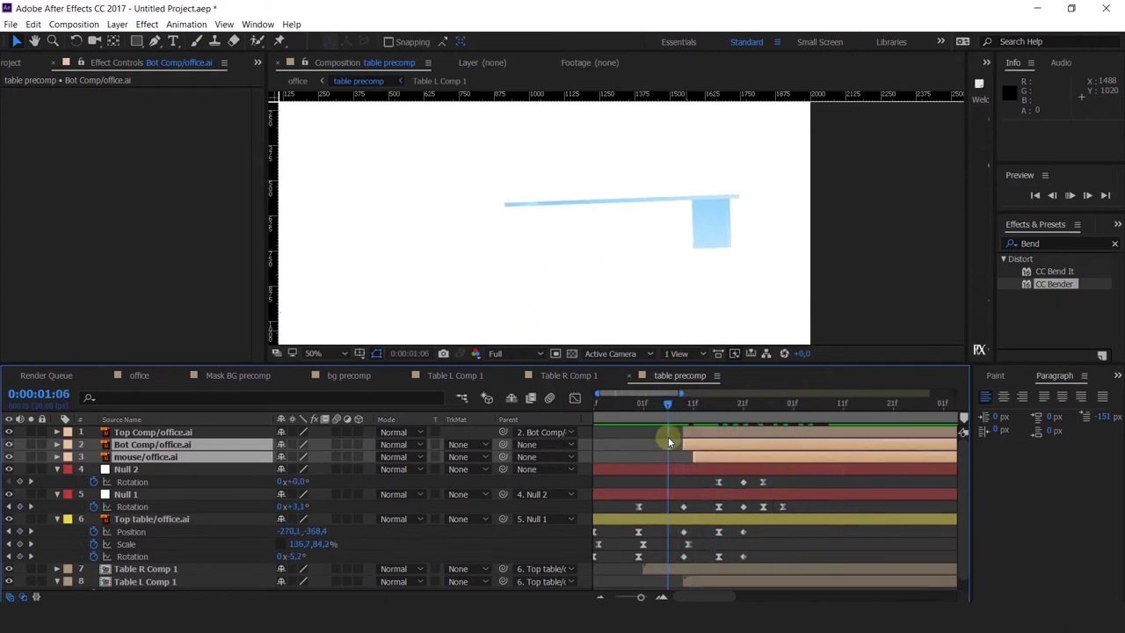
drag(685, 406, 736, 407)
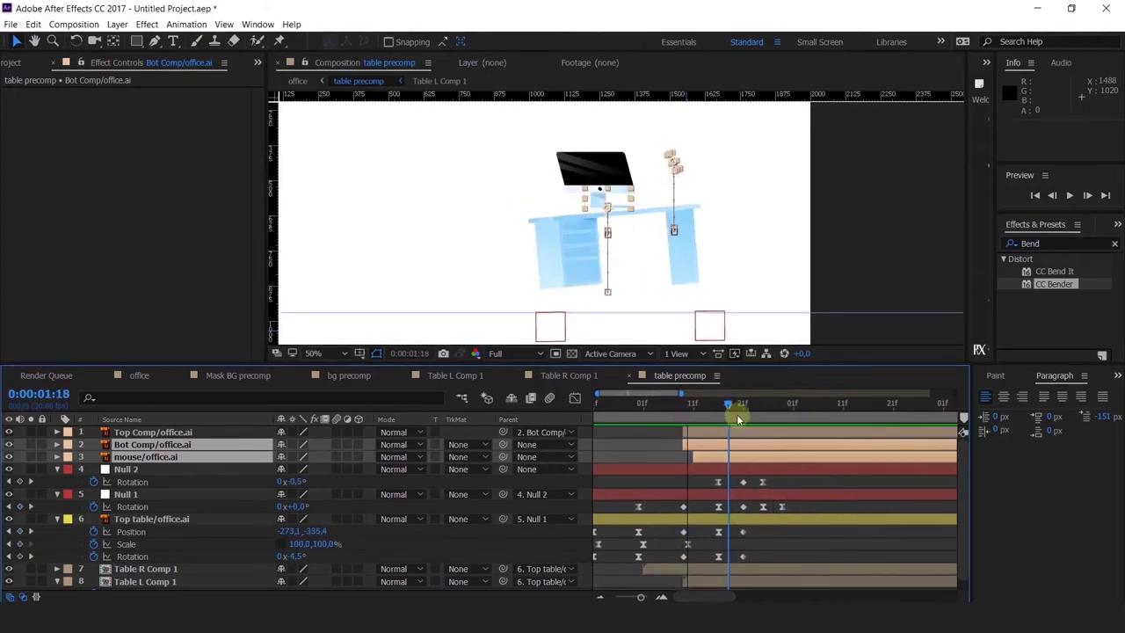
shift+click(710, 436)
key(ctrl+shift+c)
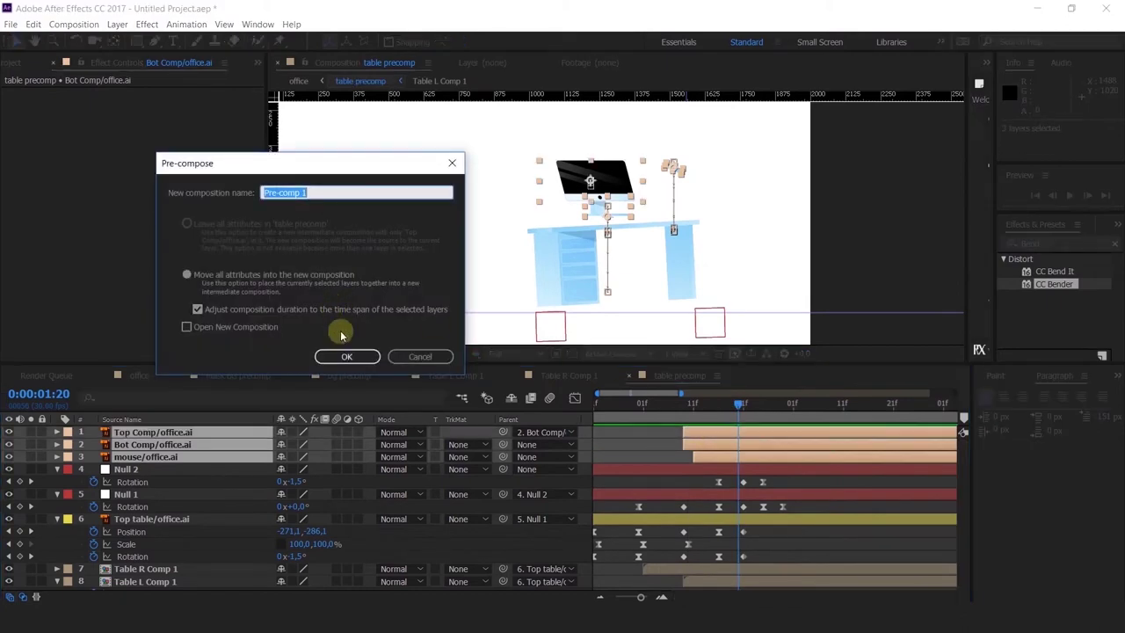
click(348, 356)
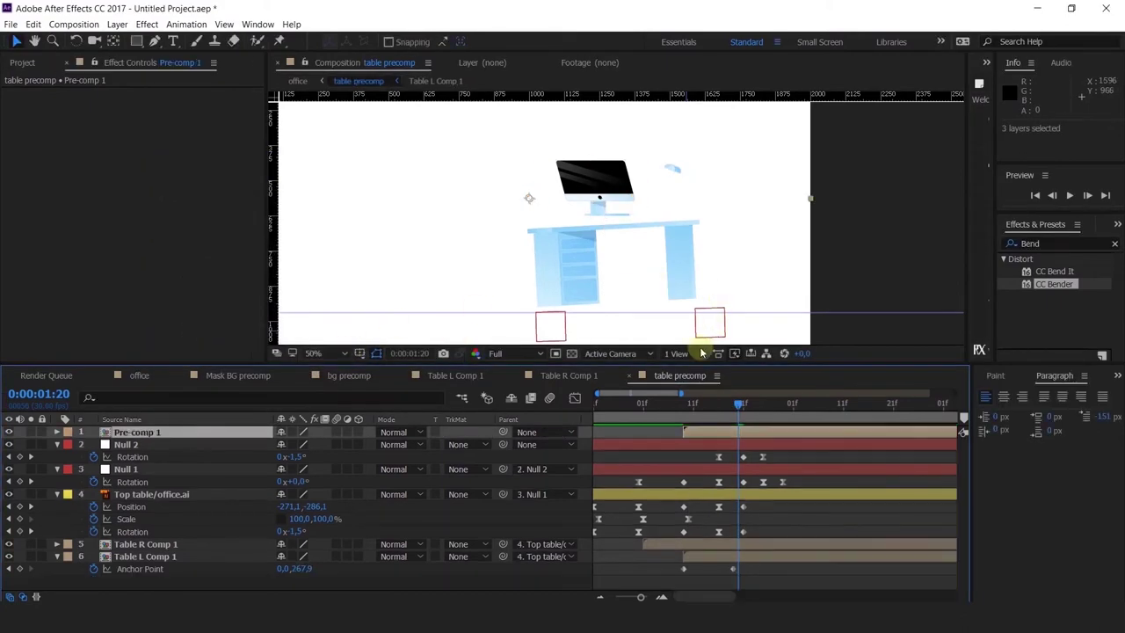
Draw a rectangular mask on Pre-comp 1 at 0:00:03:02, enclosing the monitor and mouse down to the tabletop.
drag(684, 406, 947, 436)
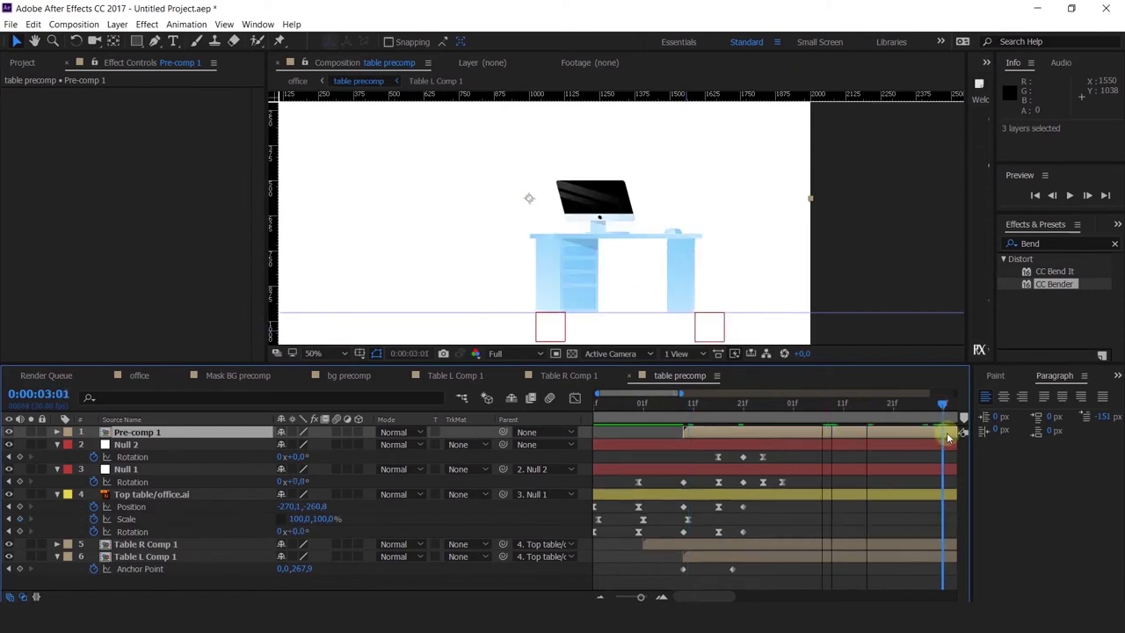
click(138, 40)
drag(491, 110, 761, 234)
scroll(741, 247, up, 2)
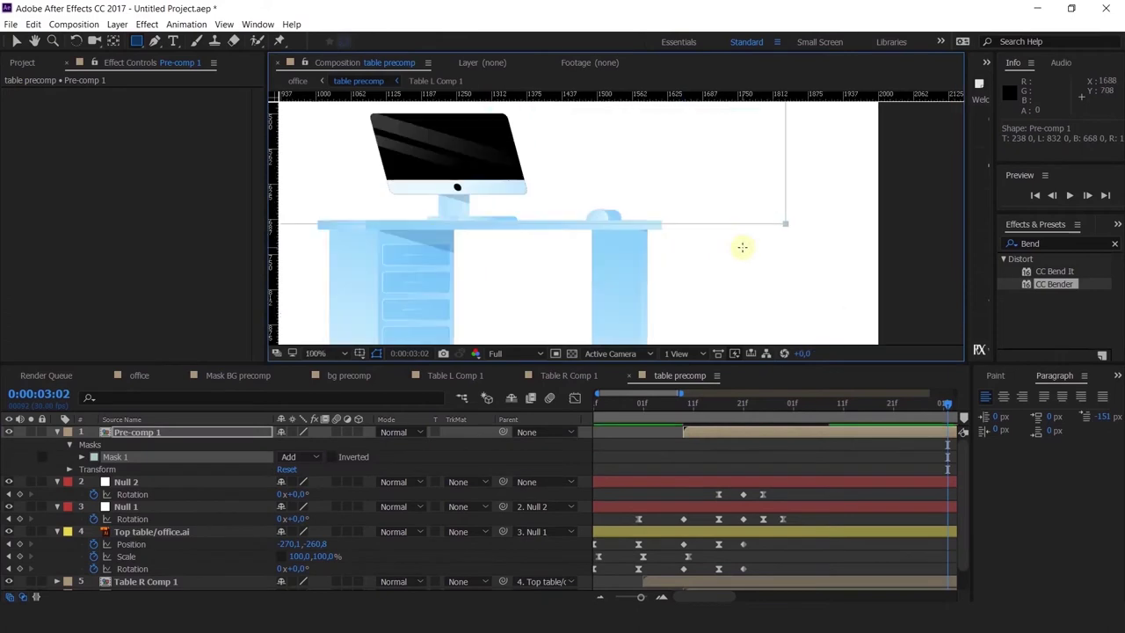
Adjust the lower vertices of the Pre-comp 1 mask along the tabletop, placing the lower-right vertex at 1770, 668.
key(v)
scroll(466, 231, down, 1)
drag(329, 201, 692, 269)
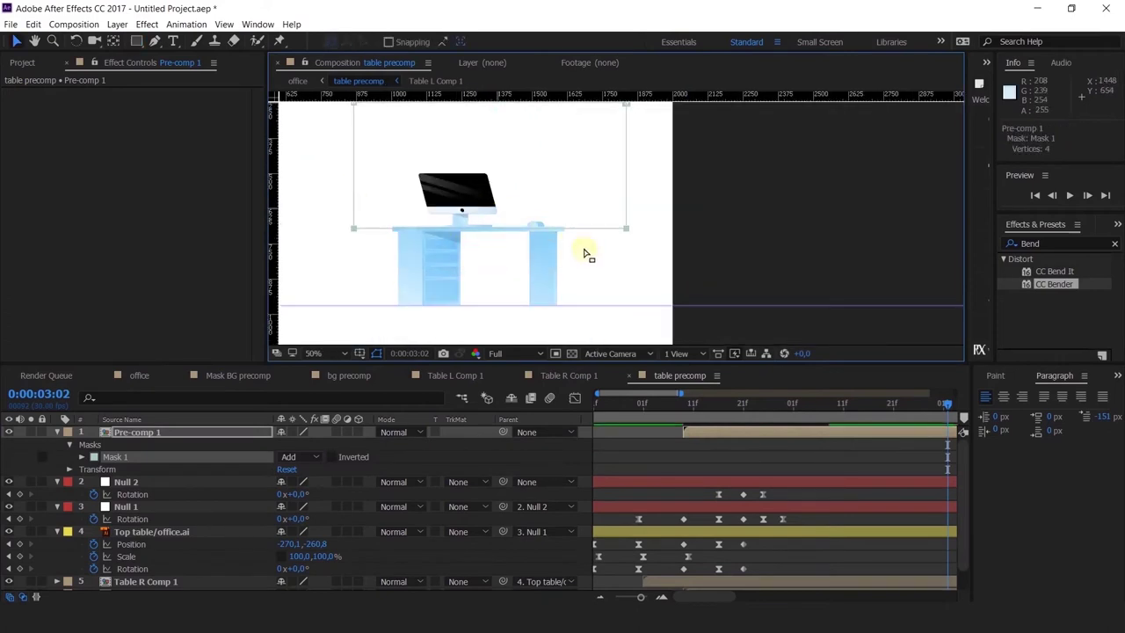
scroll(585, 249, up, 1)
drag(672, 213, 678, 213)
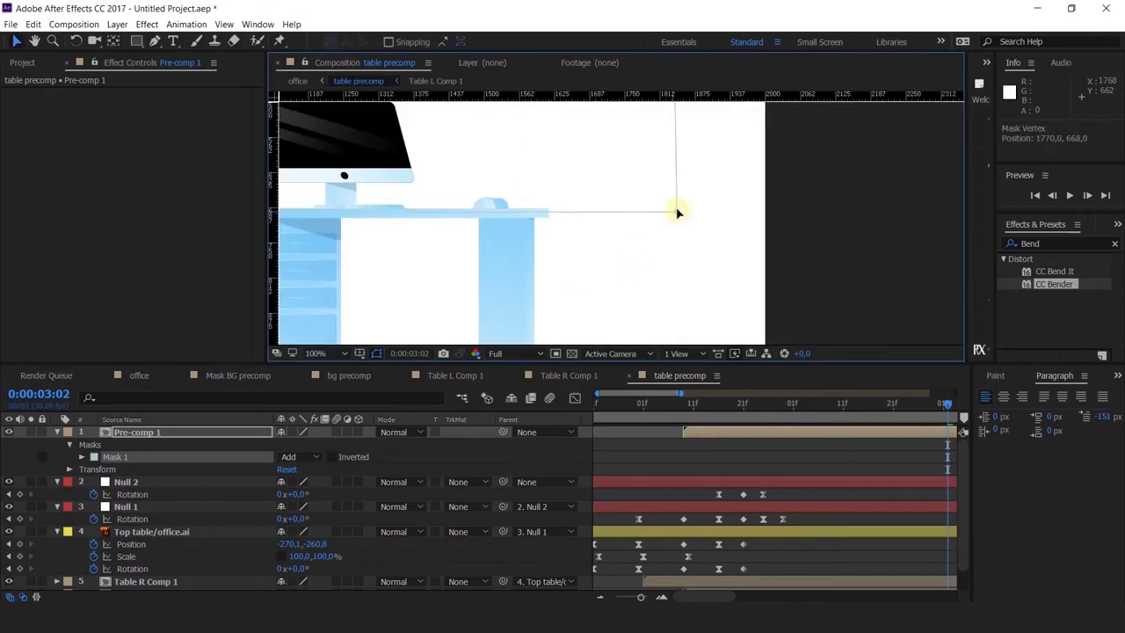
scroll(626, 208, down, 4)
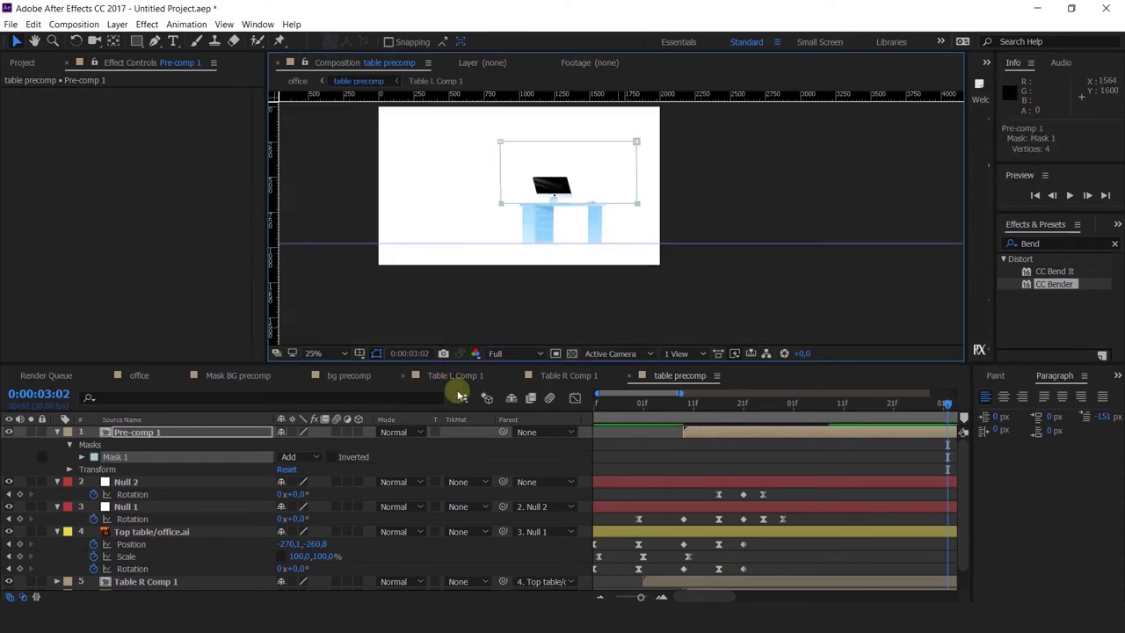
Parent Pre-comp 1 to the Top table layer and preview the desk animation from 0:00:01:02.
drag(505, 434, 123, 532)
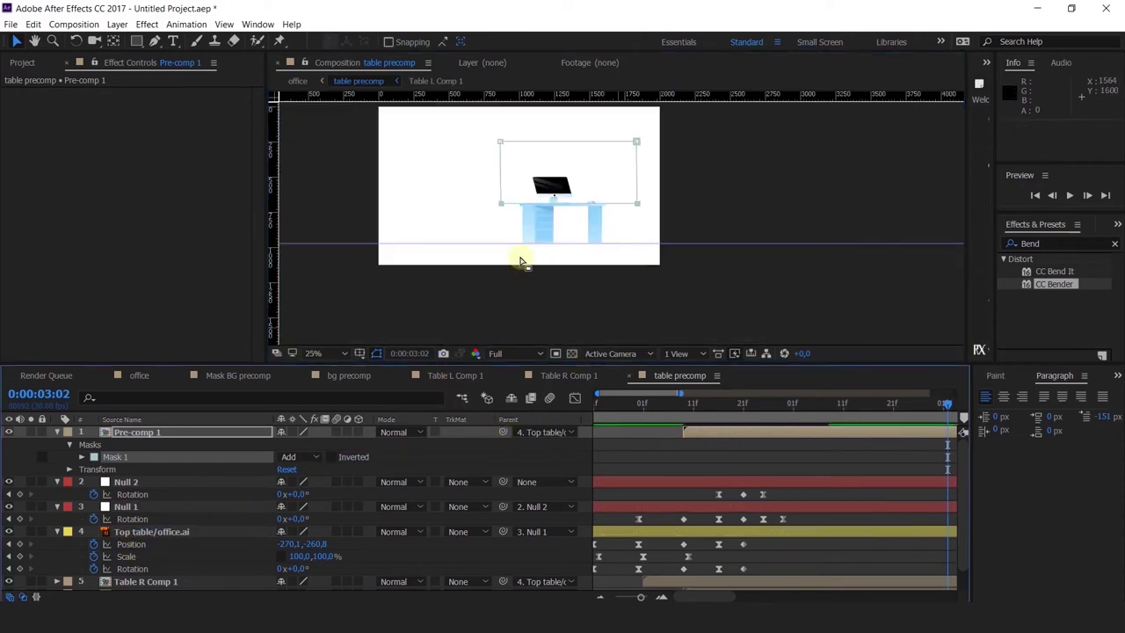
scroll(537, 204, up, 2)
drag(668, 406, 645, 408)
key(space)
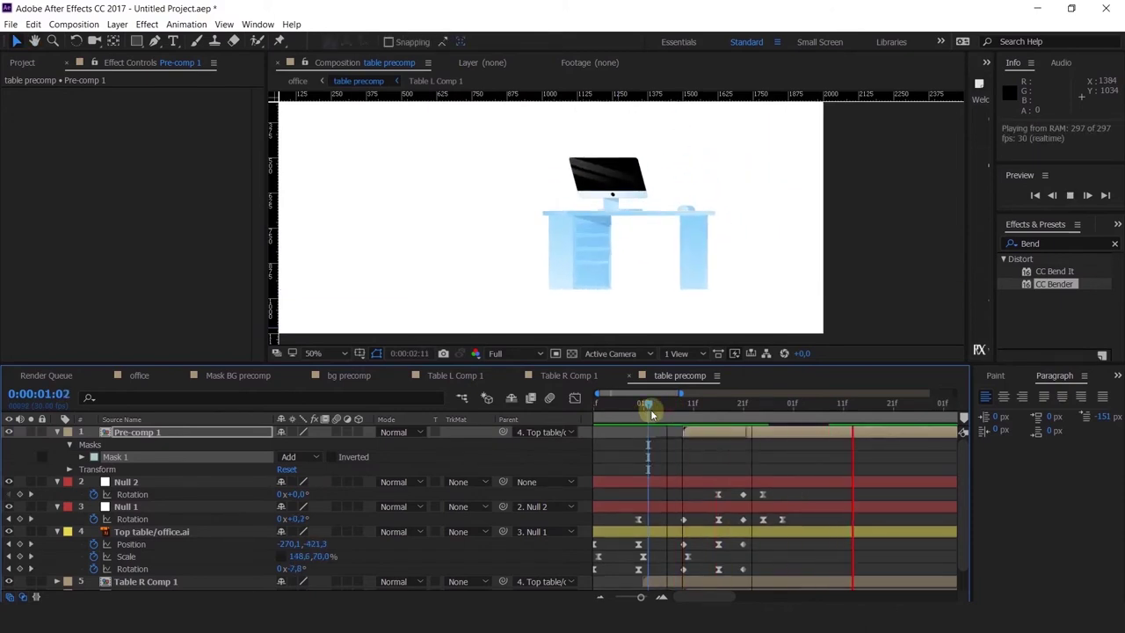
click(735, 434)
key(space)
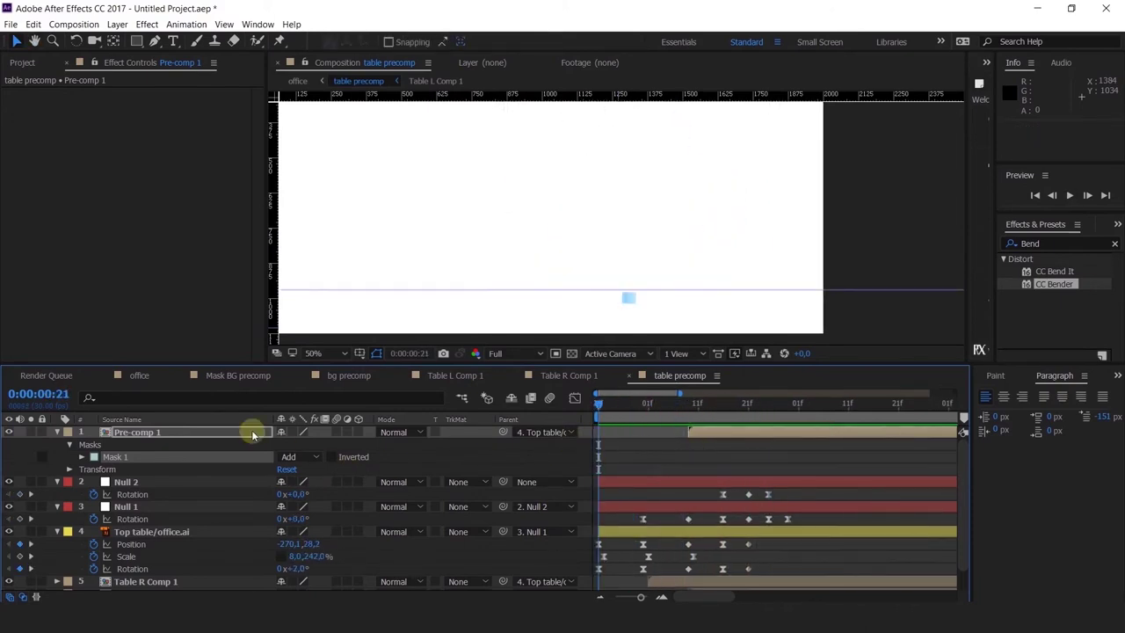
Open the office composition, fit the whole frame in view, and play the scene from 0:00:00:00.
click(139, 375)
drag(619, 403, 562, 354)
scroll(597, 296, down, 1)
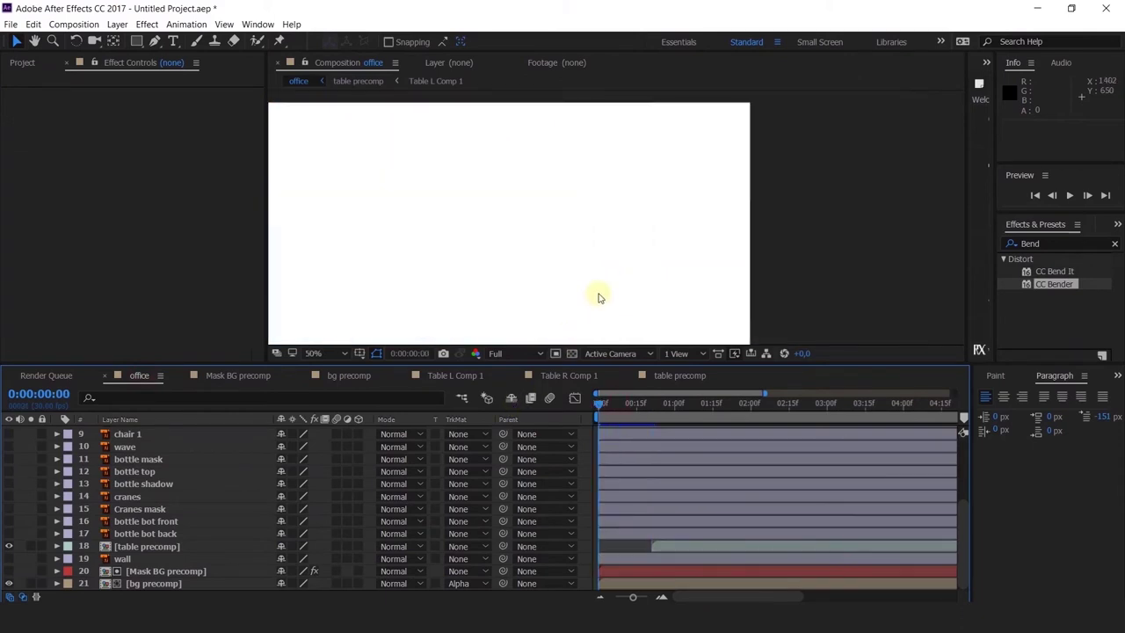
key(space)
drag(600, 296, 655, 314)
scroll(655, 314, down, 1)
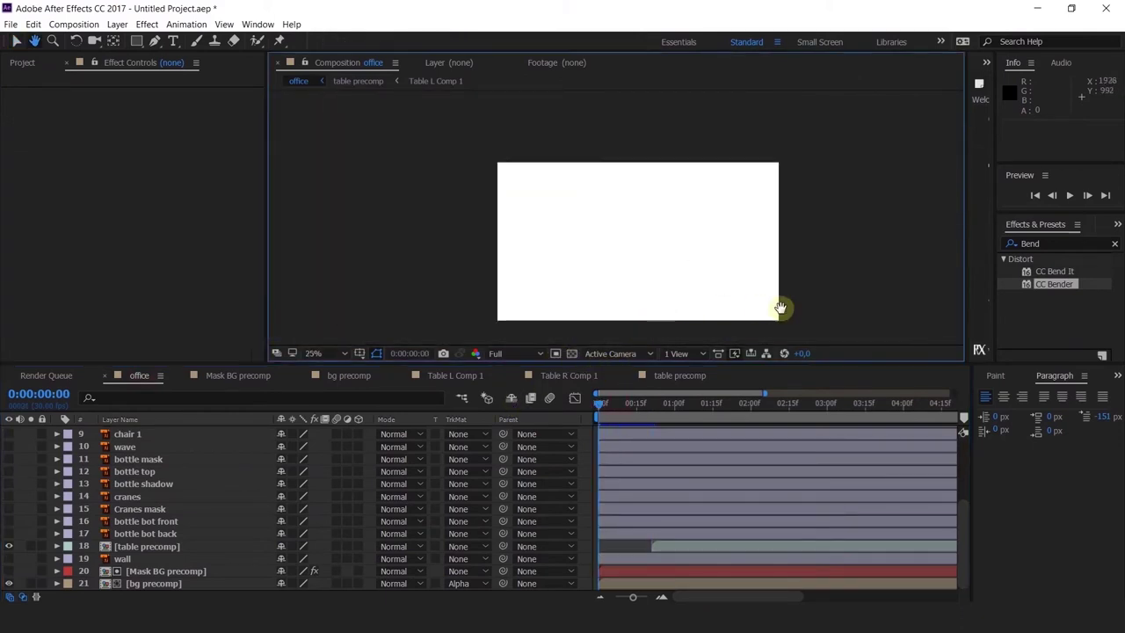
drag(597, 407, 558, 411)
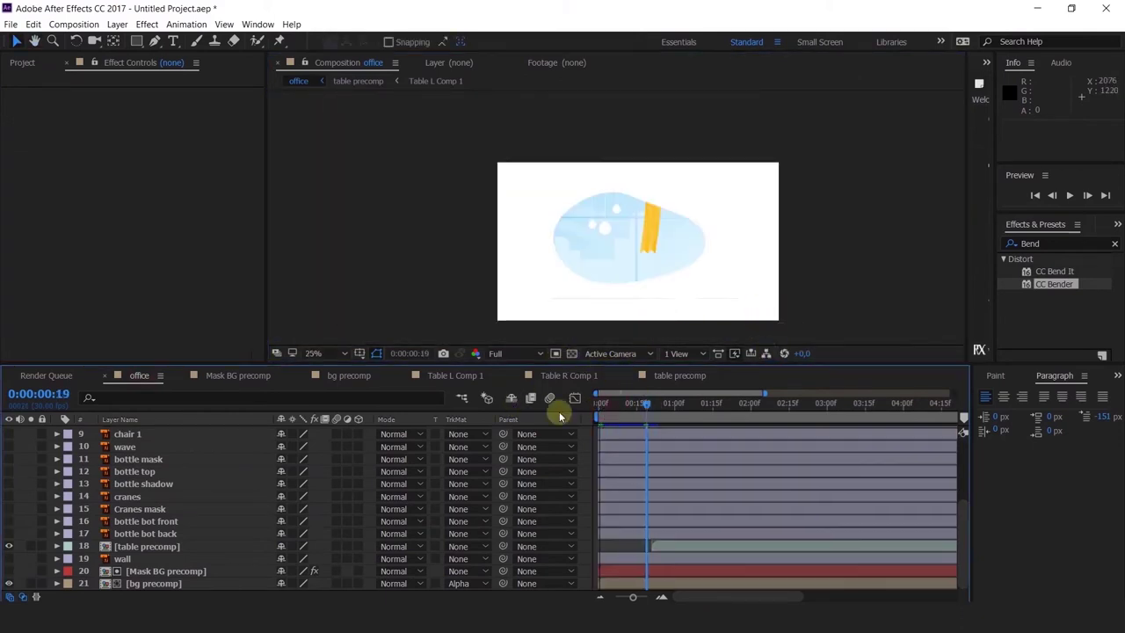
scroll(729, 297, up, 1)
click(334, 355)
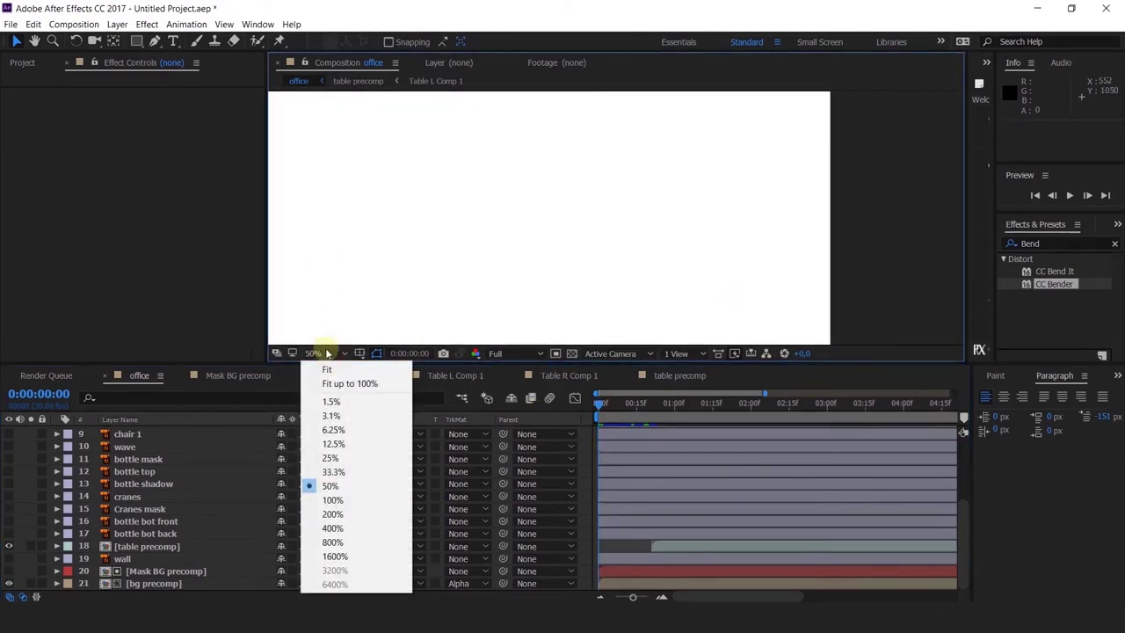
click(331, 370)
key(space)
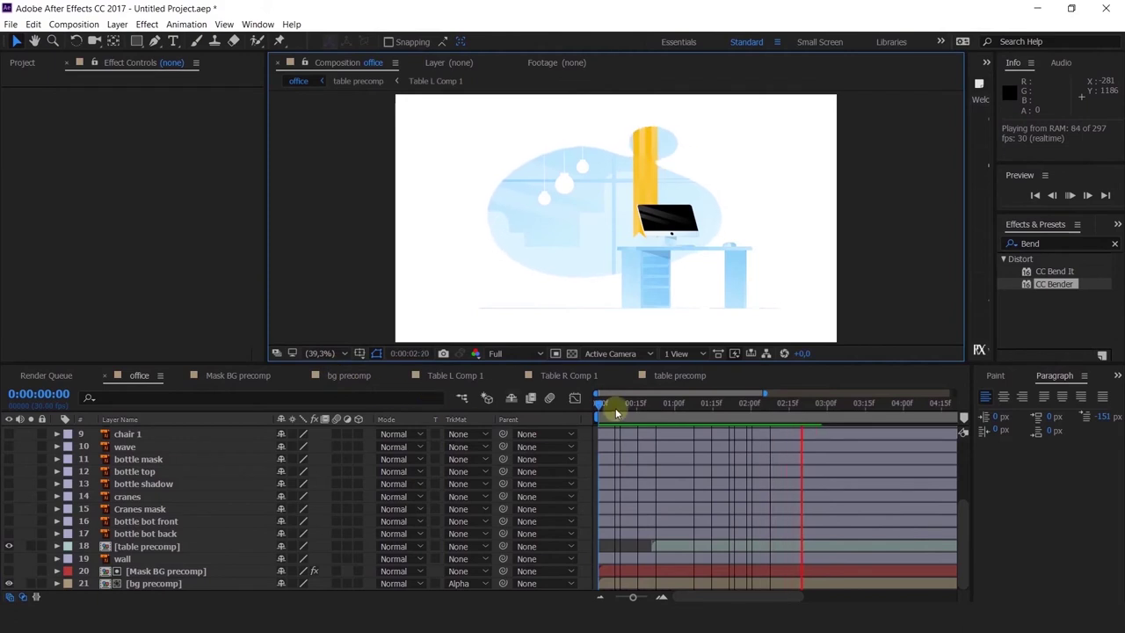
Replay the office scene from the start, examine it up to 0:00:02:23, and toggle the table precomp's visibility off and on.
drag(615, 407, 749, 473)
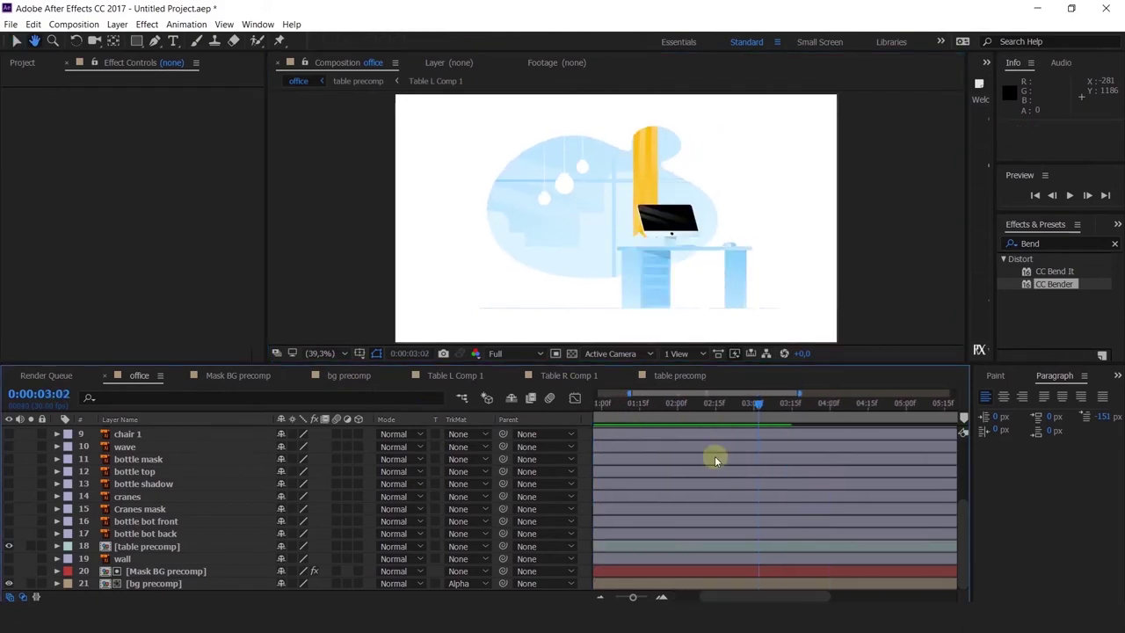
drag(686, 415, 356, 421)
key(space)
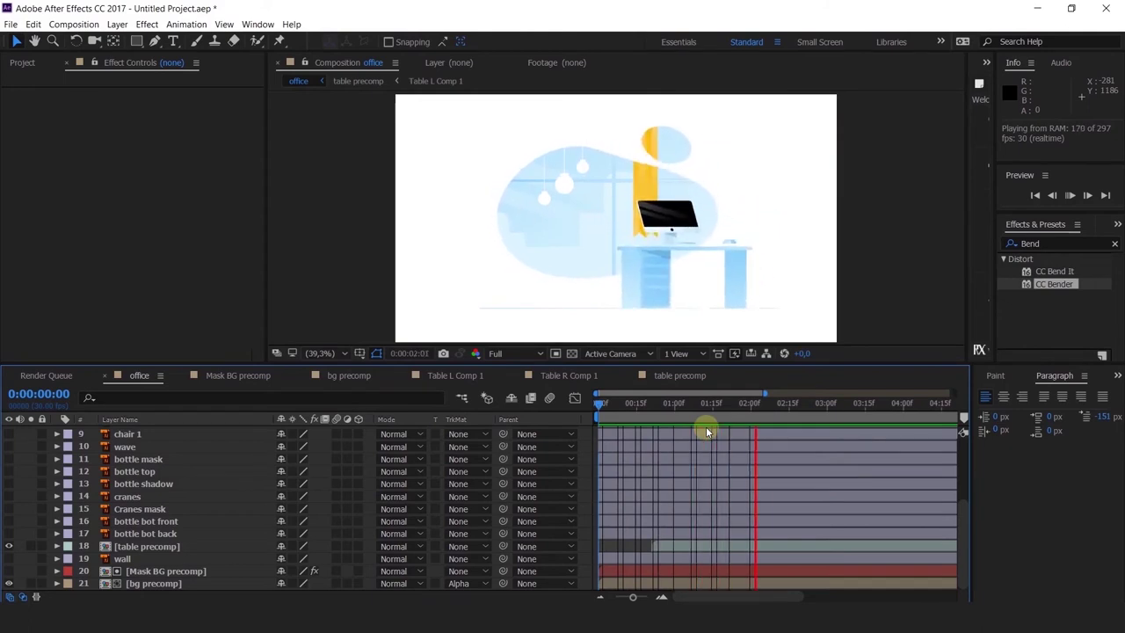
drag(631, 410, 809, 467)
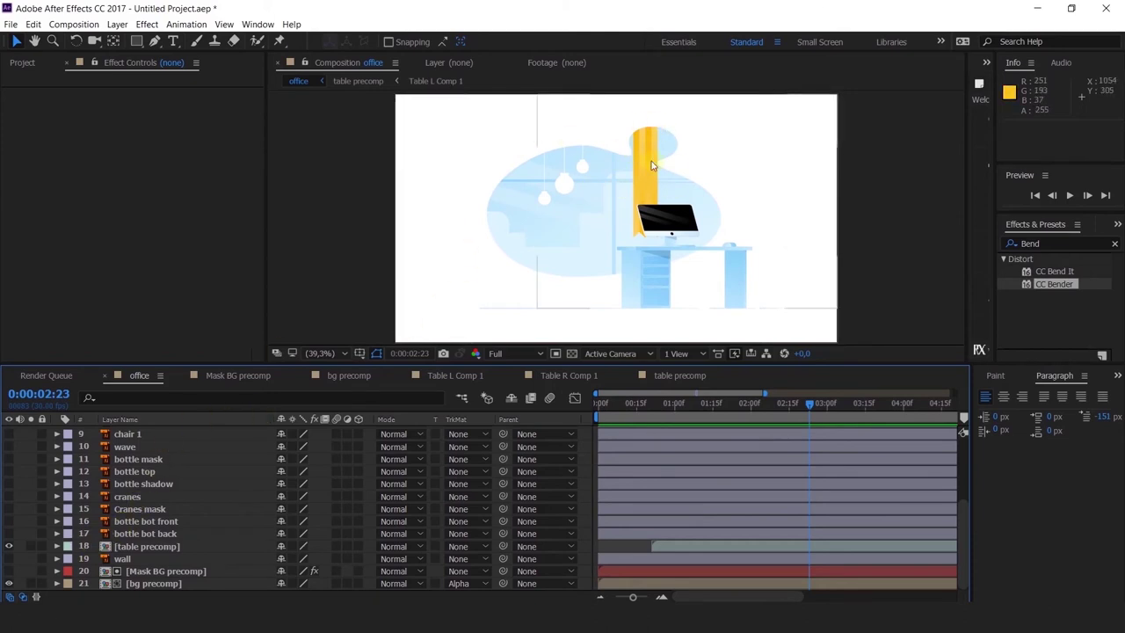
click(9, 546)
click(9, 546)
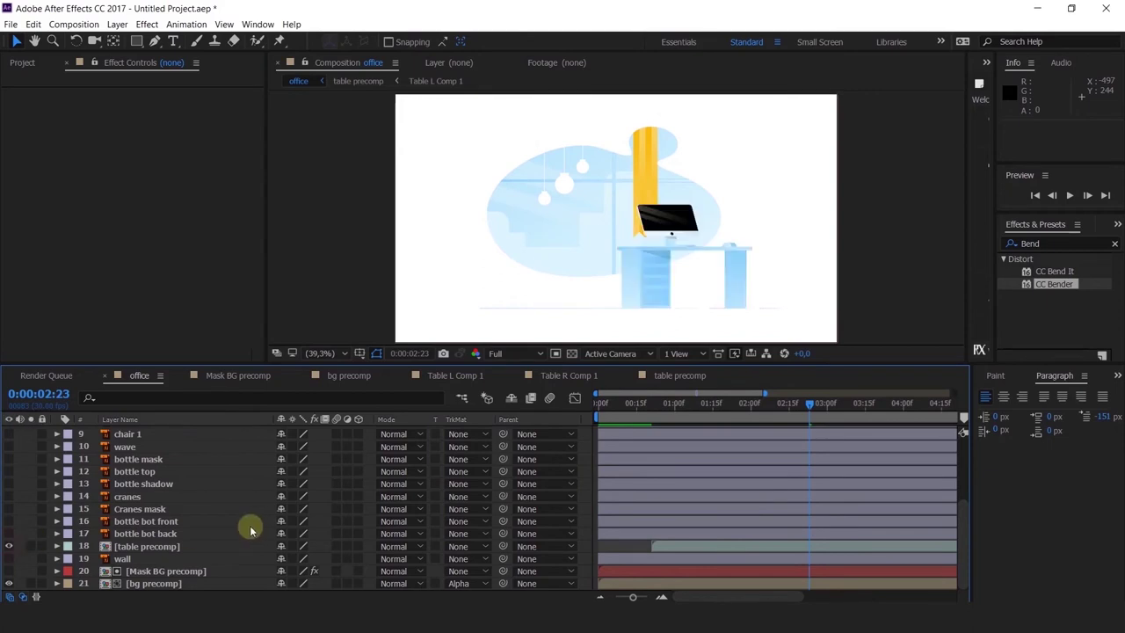
Select the vase layer and make it visible in the office composition.
click(139, 508)
scroll(138, 463, up, 5)
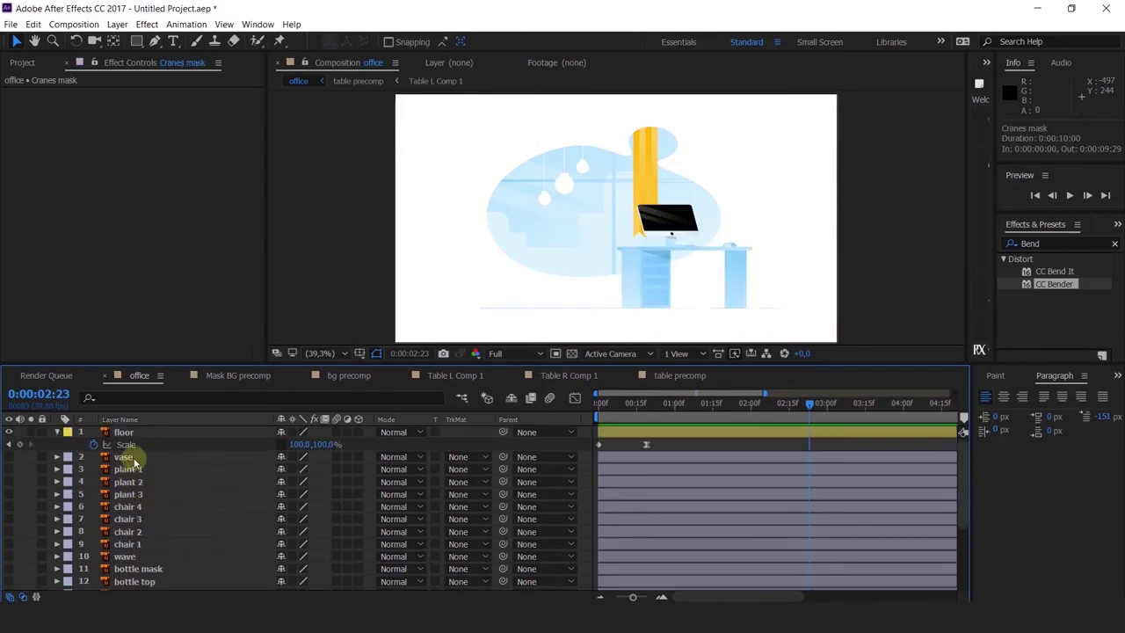
click(125, 457)
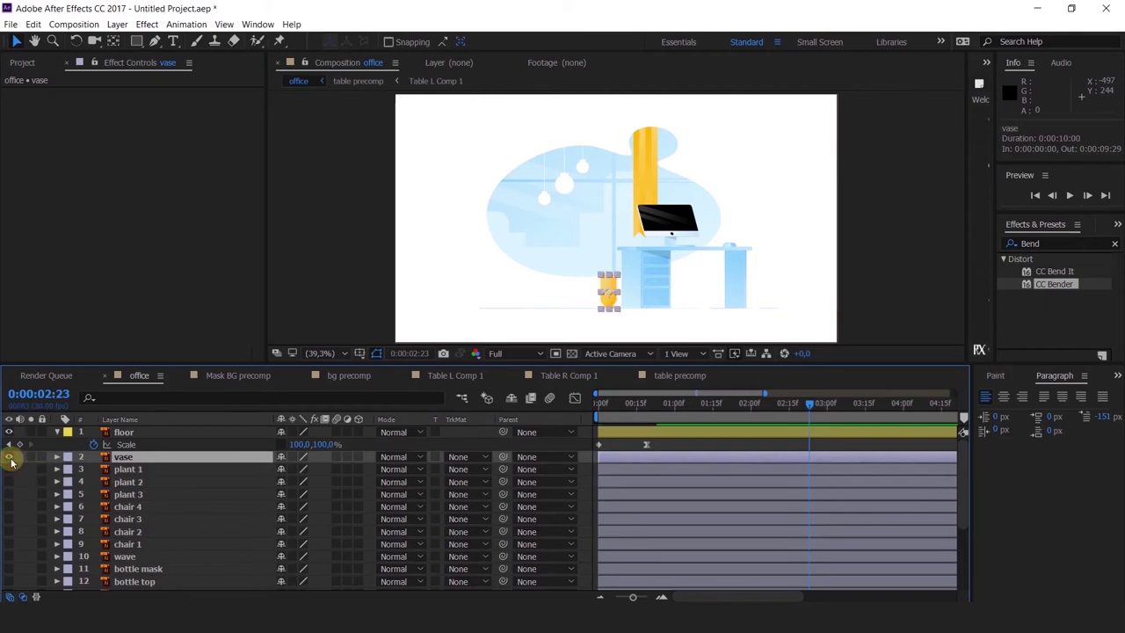
shift+click(131, 495)
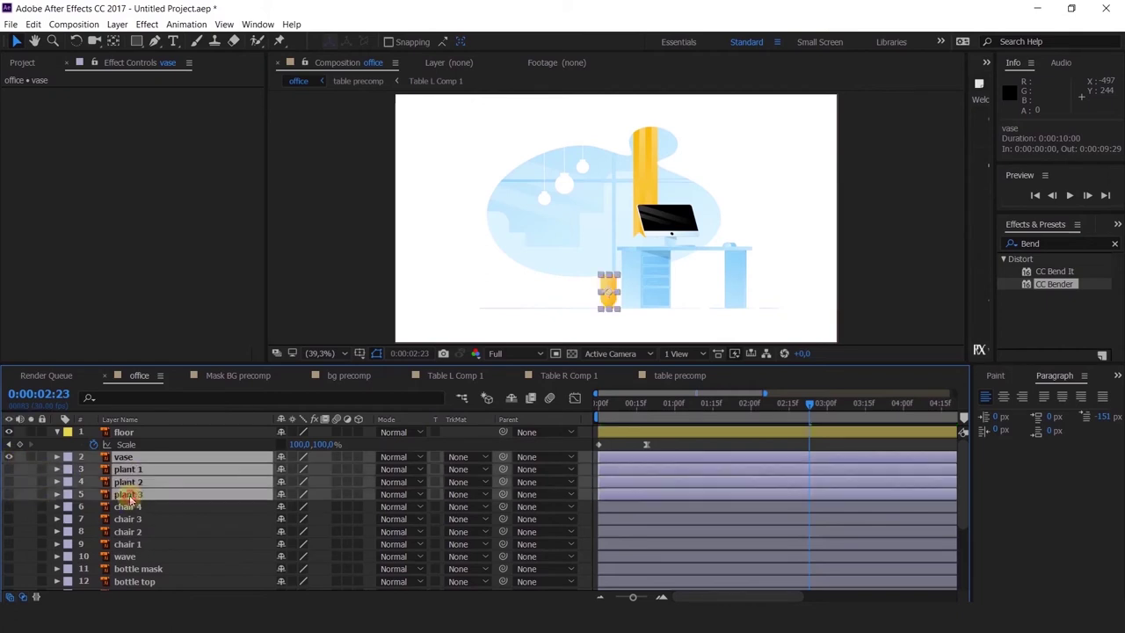
key(ctrl+shift+c)
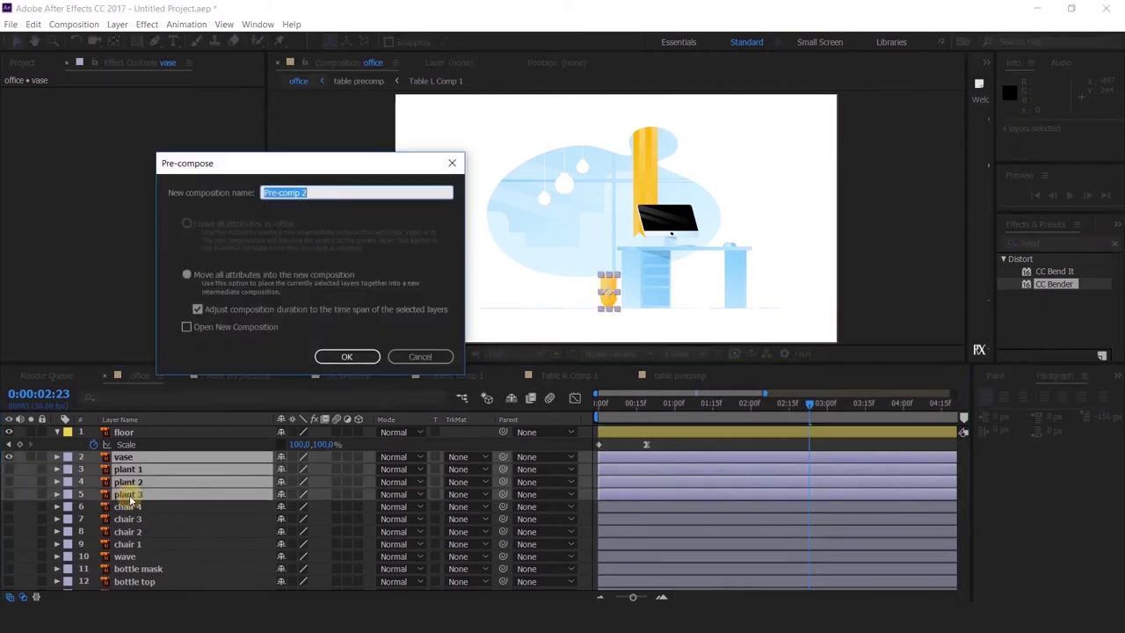
click(417, 356)
Make the plant 1, plant 2 and plant 3 layers visible and give them the Purple label colour.
click(4, 501)
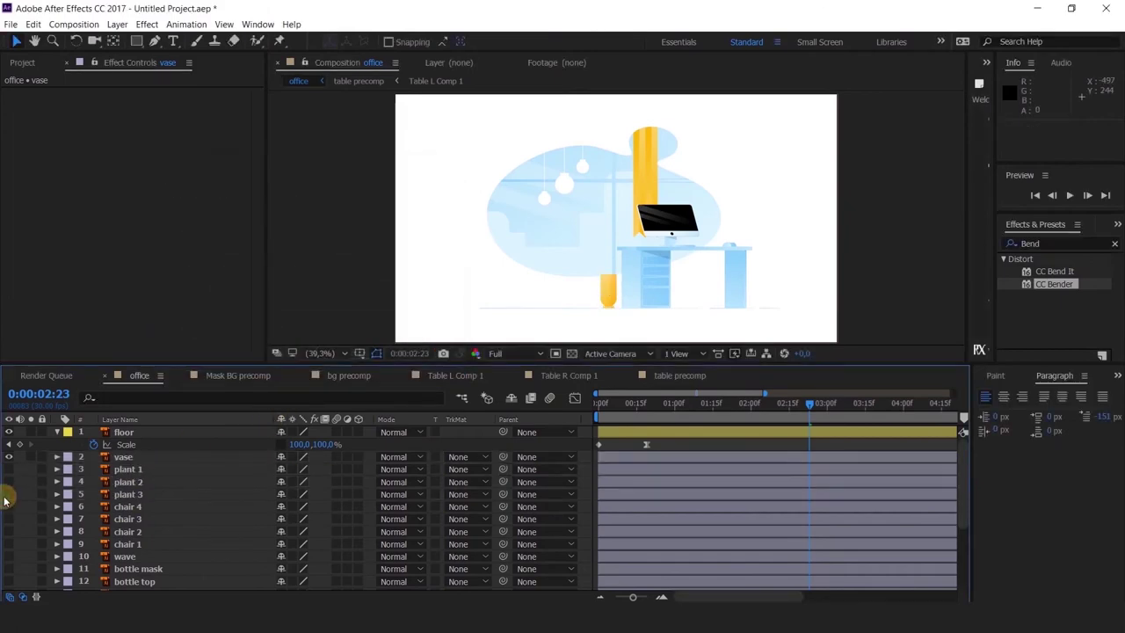
click(9, 481)
shift+click(134, 494)
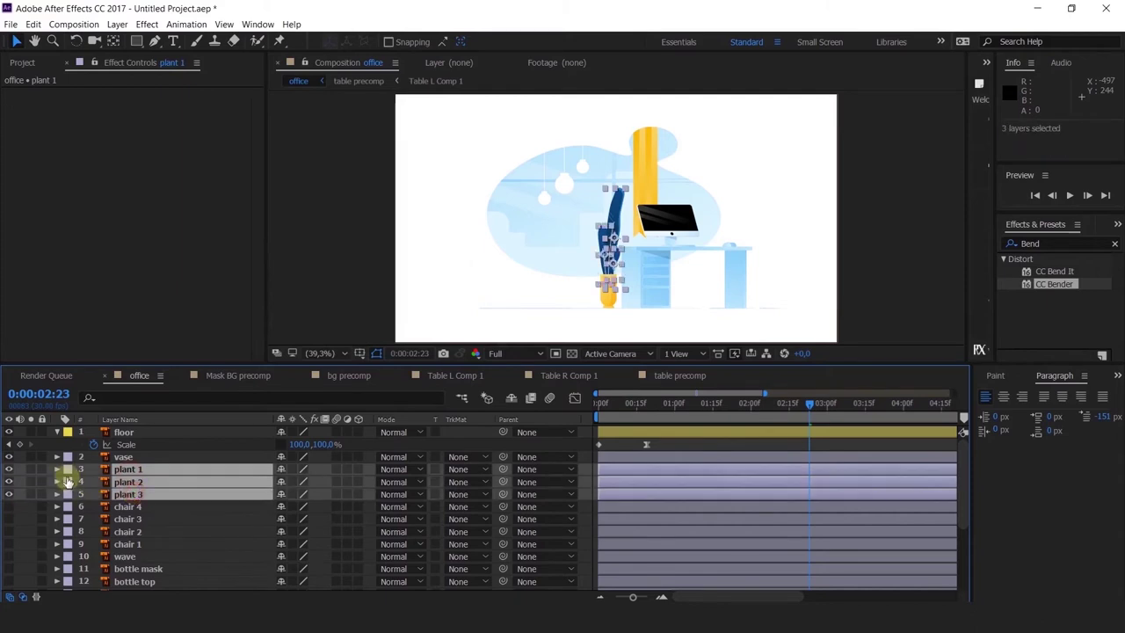
click(68, 481)
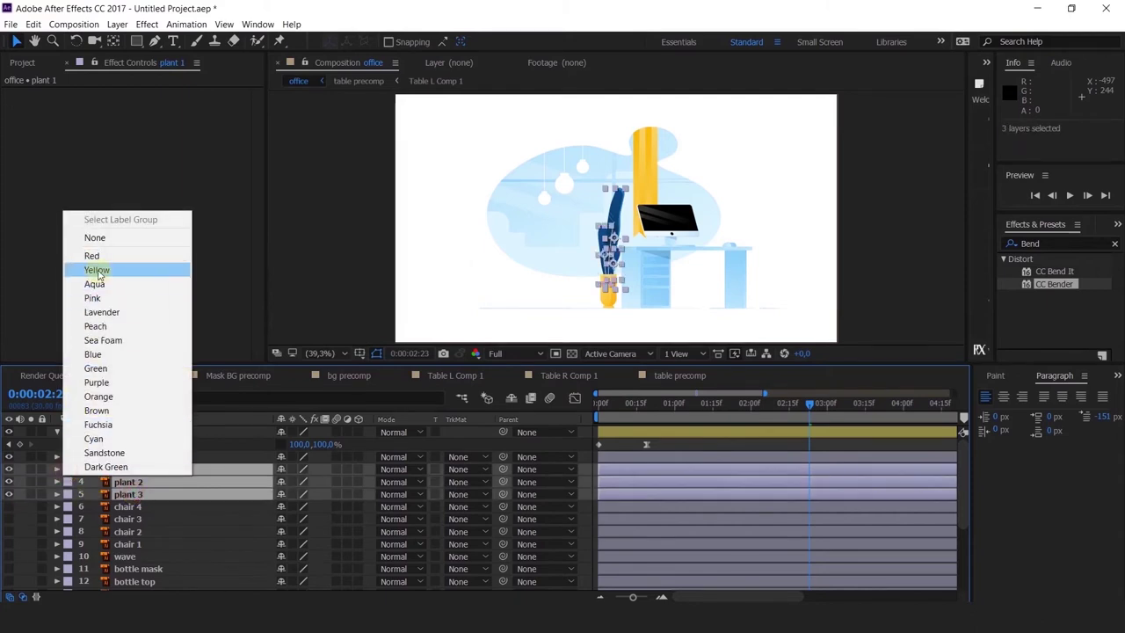
click(97, 383)
Give the vase layer the Orange label colour.
click(79, 462)
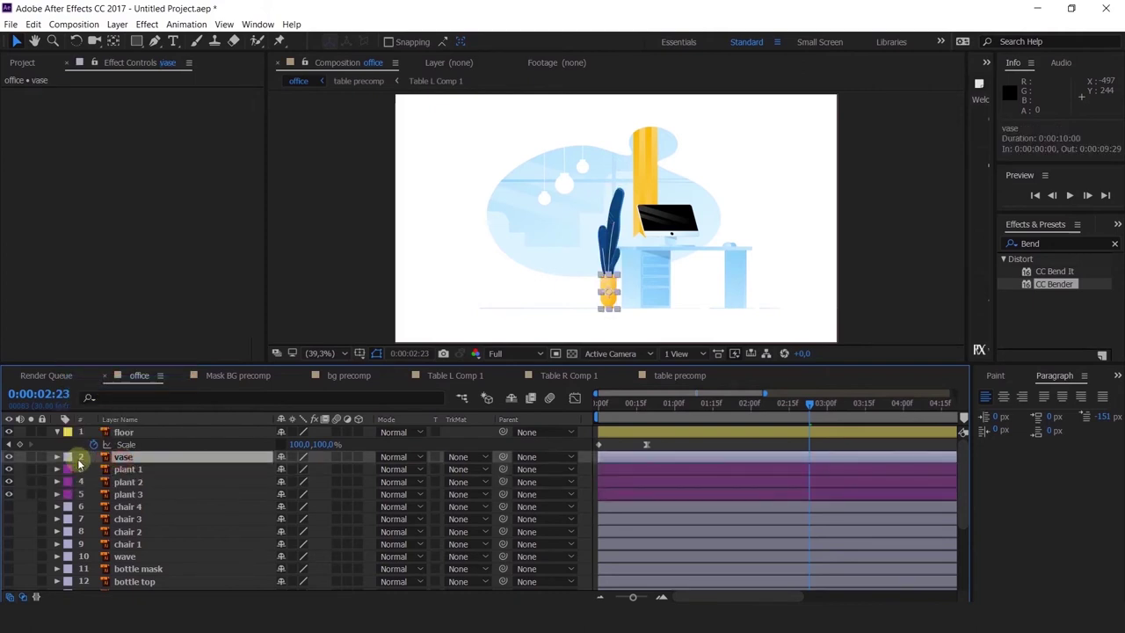
click(67, 458)
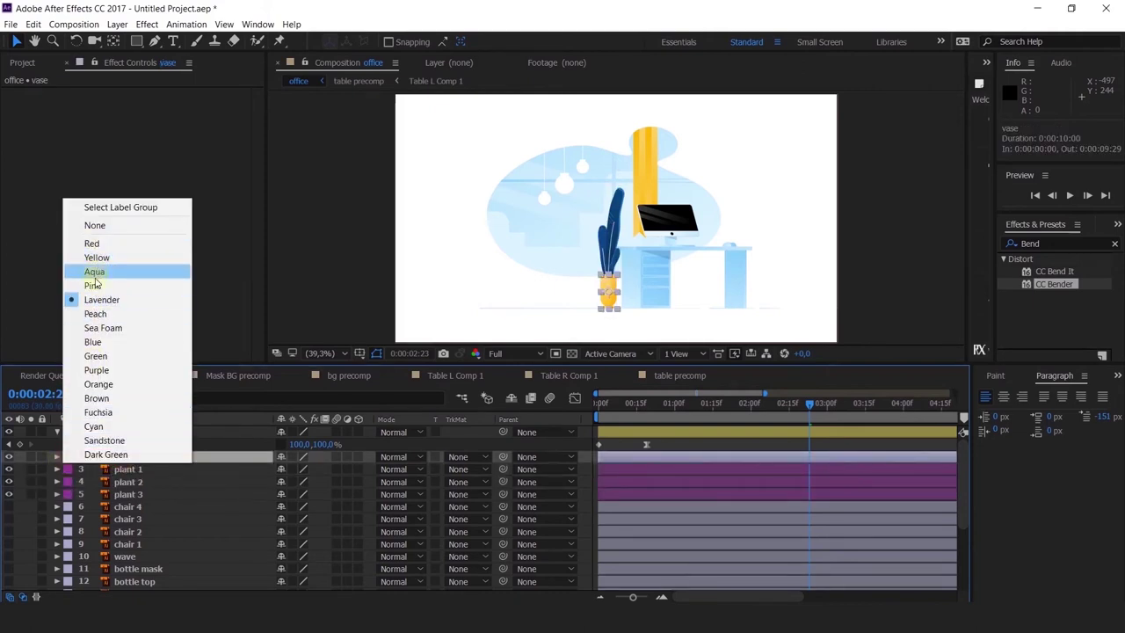
click(98, 384)
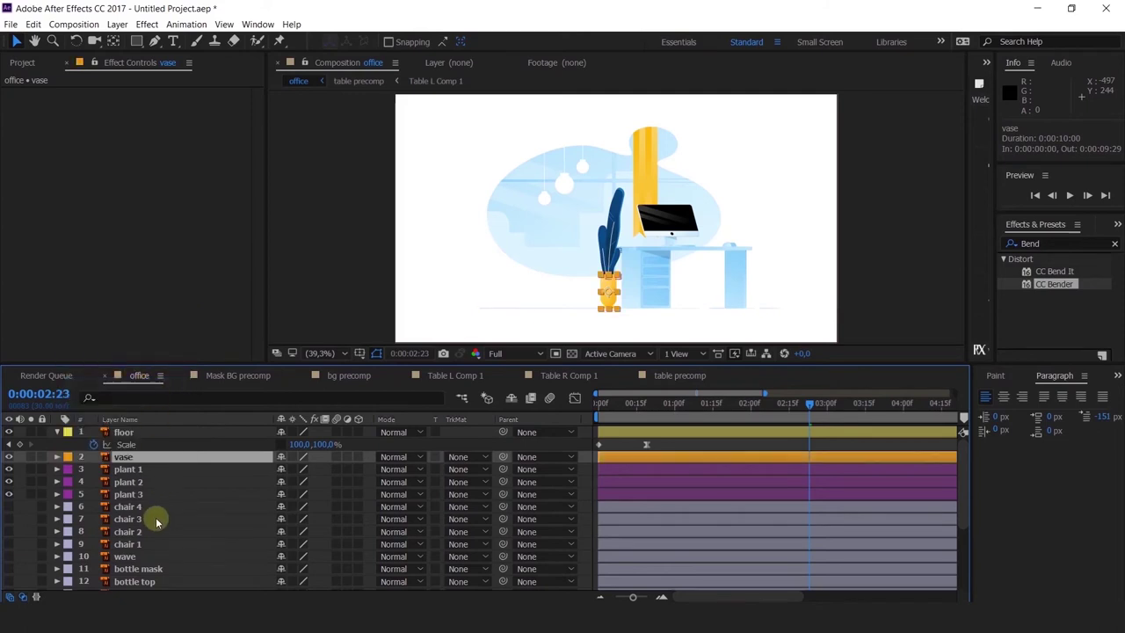
Move the vase layer's anchor point to the bottom centre of its foot on the floor line.
click(125, 473)
scroll(615, 270, up, 2)
drag(587, 275, 575, 170)
click(135, 483)
scroll(606, 221, down, 1)
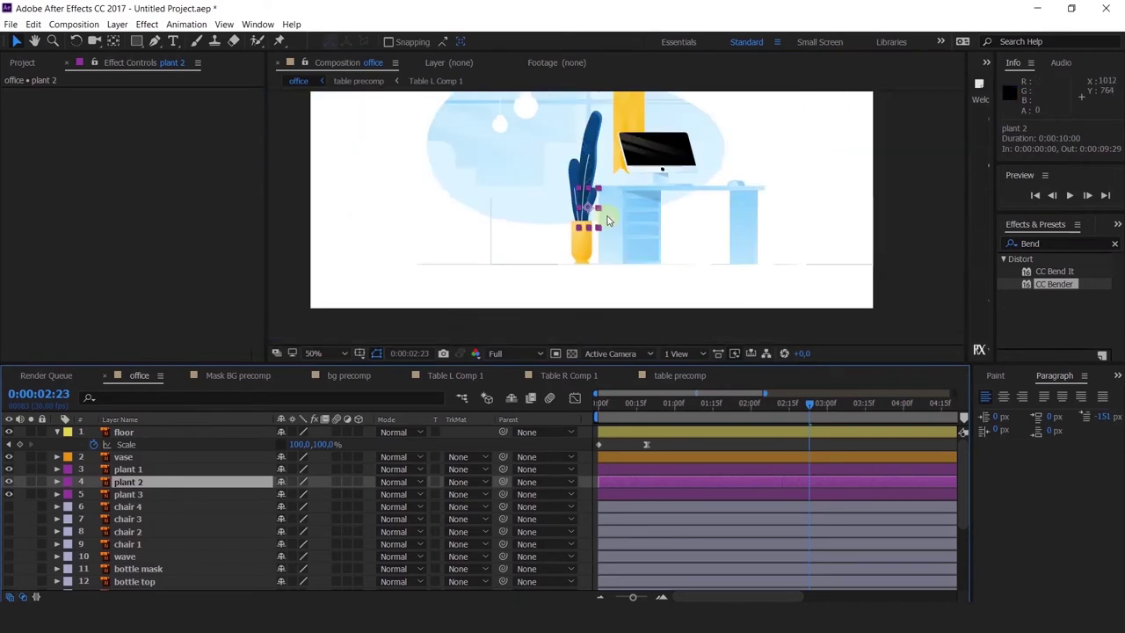
scroll(610, 223, up, 1)
scroll(610, 223, down, 1)
click(582, 244)
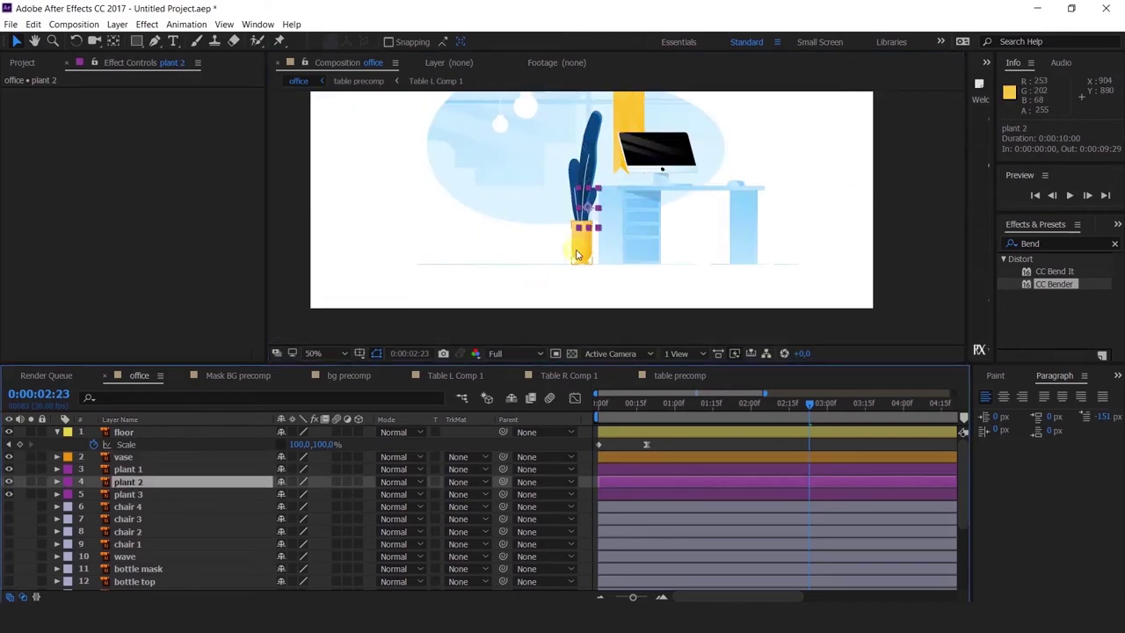
scroll(589, 236, up, 1)
key(y)
drag(588, 238, 590, 278)
scroll(589, 277, down, 1)
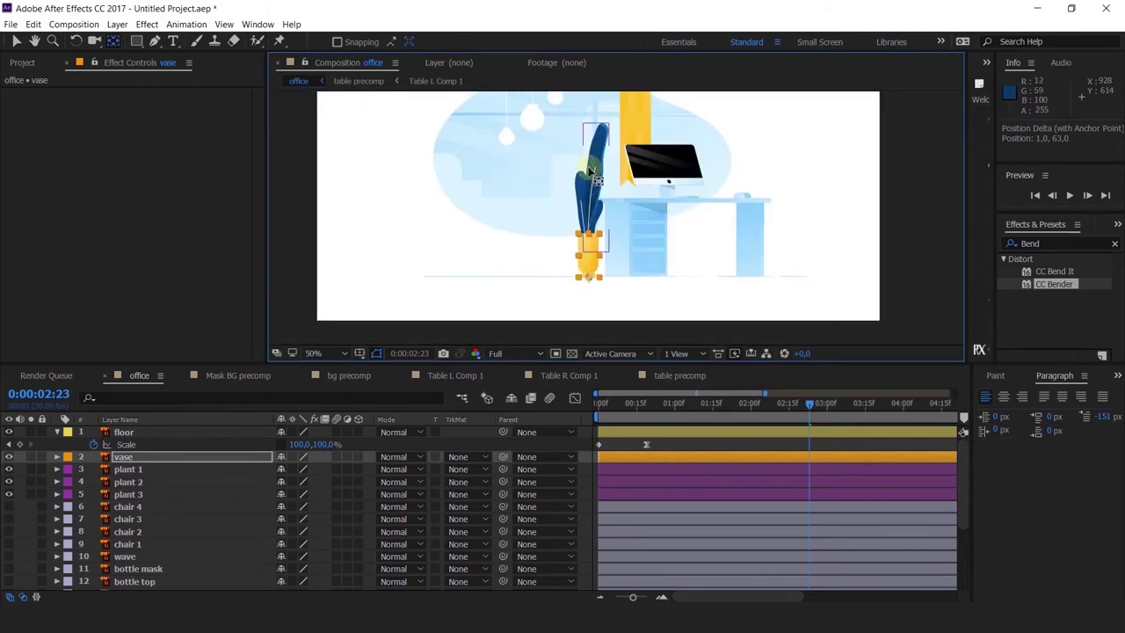
Parent the plant 1, plant 2 and plant 3 layers to the vase layer.
click(591, 171)
click(131, 494)
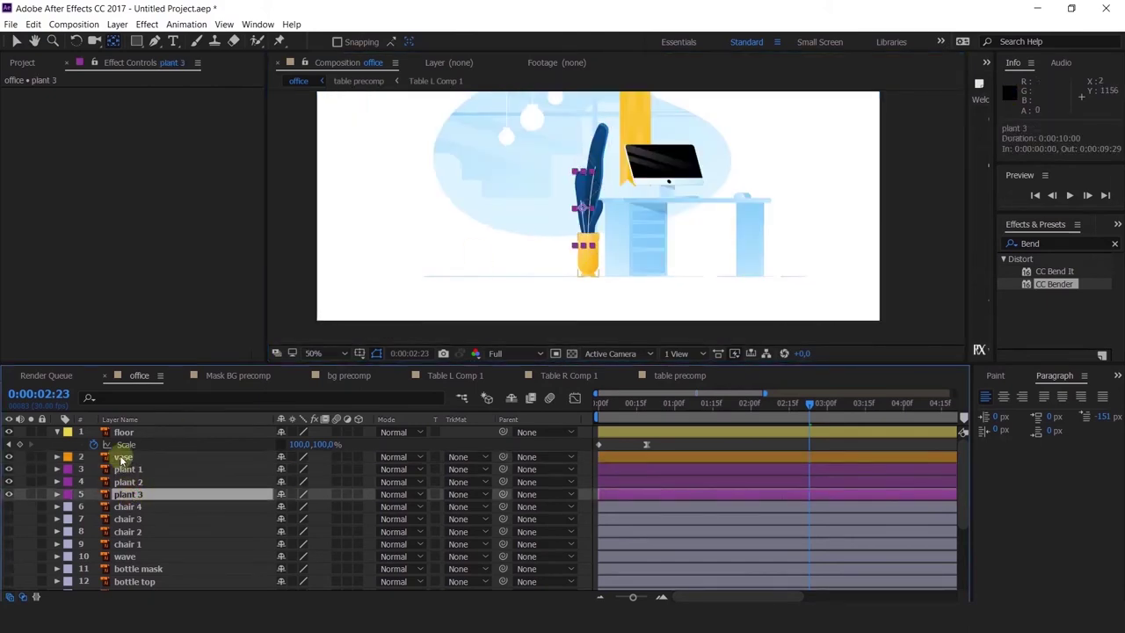
shift+click(123, 468)
drag(309, 479, 163, 457)
Select the vase layer and reveal its Position property with the time at 0:00:00:00.
click(163, 457)
scroll(593, 239, up, 1)
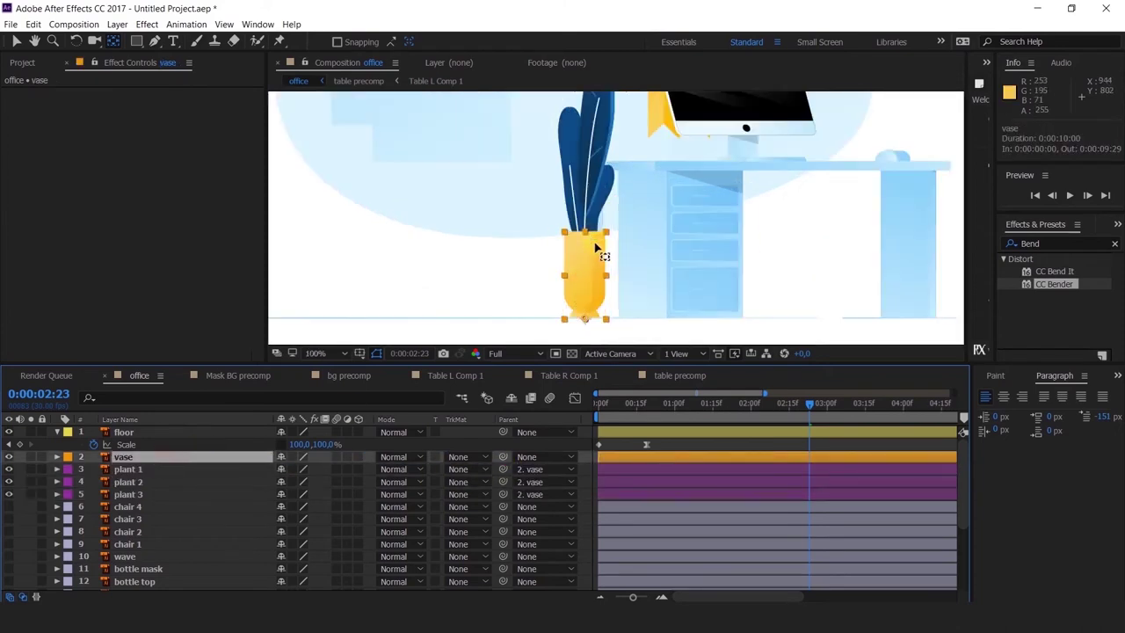
scroll(601, 249, down, 1)
key(p)
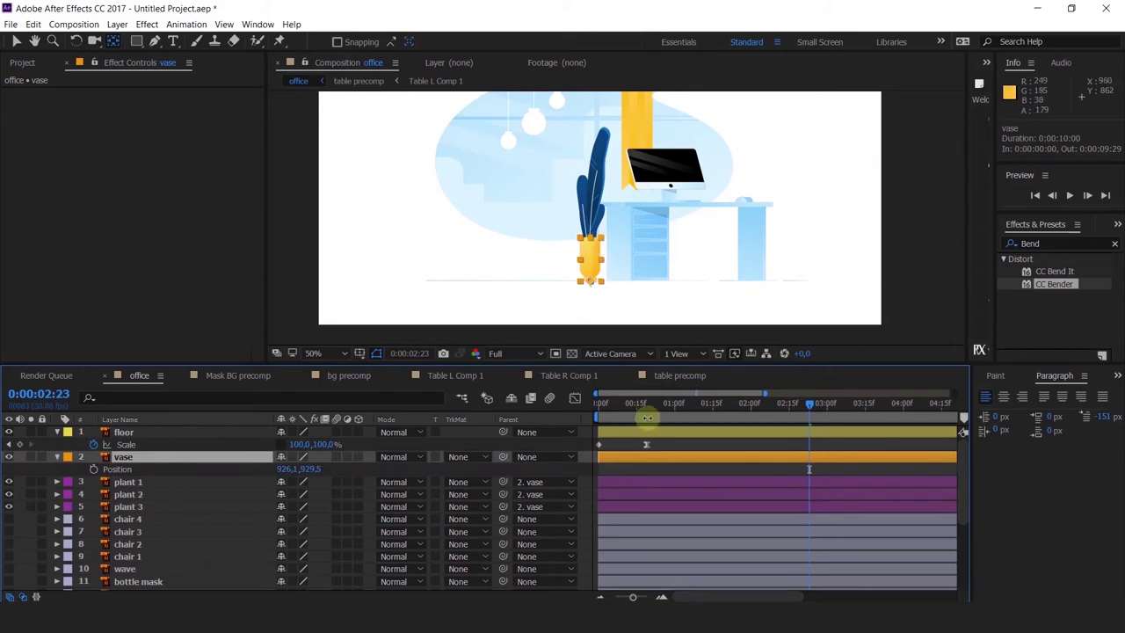
click(600, 405)
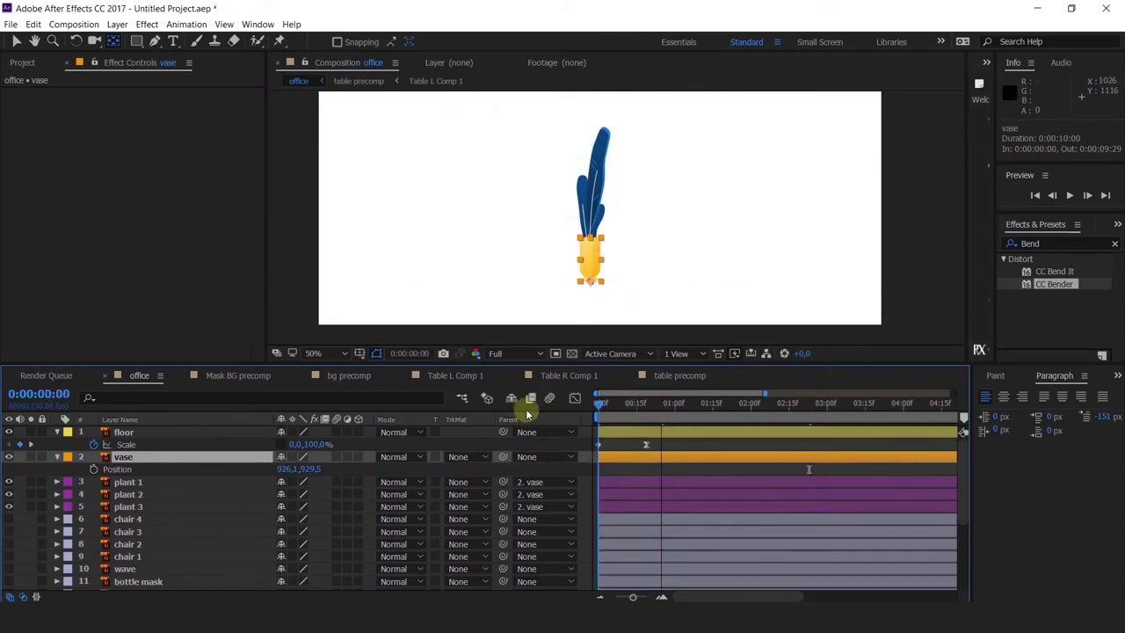
click(78, 485)
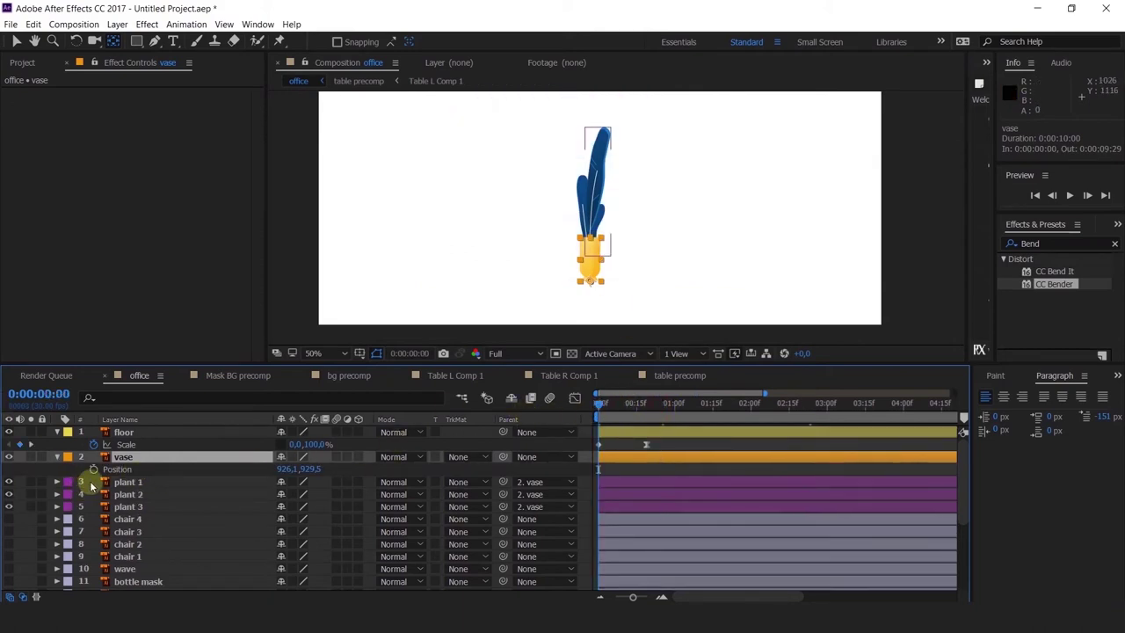
key(p)
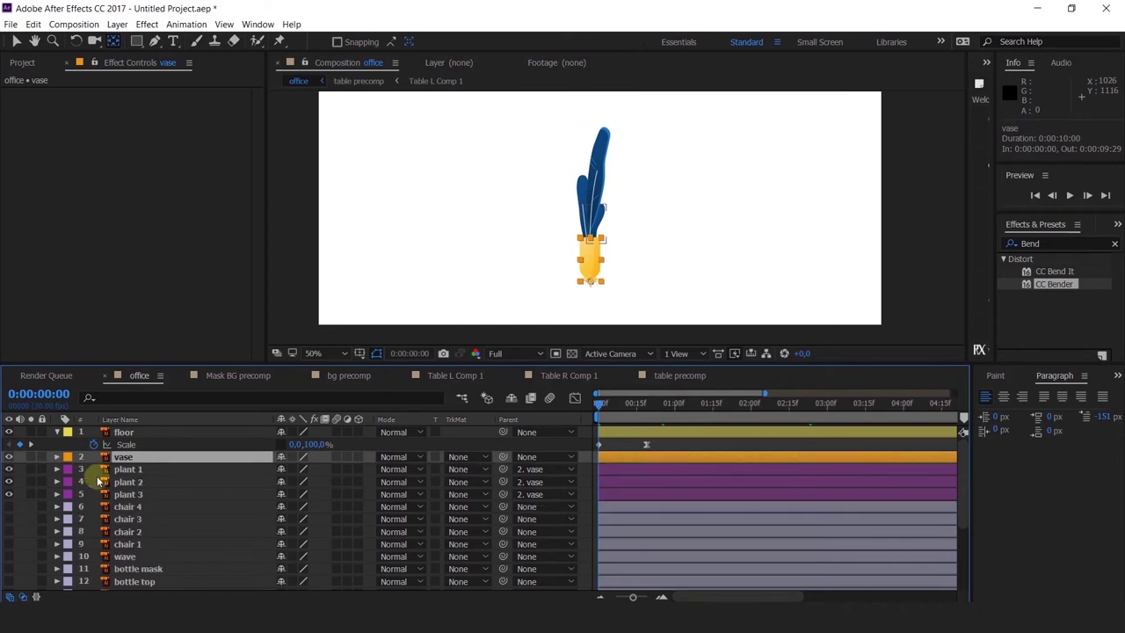
key(p)
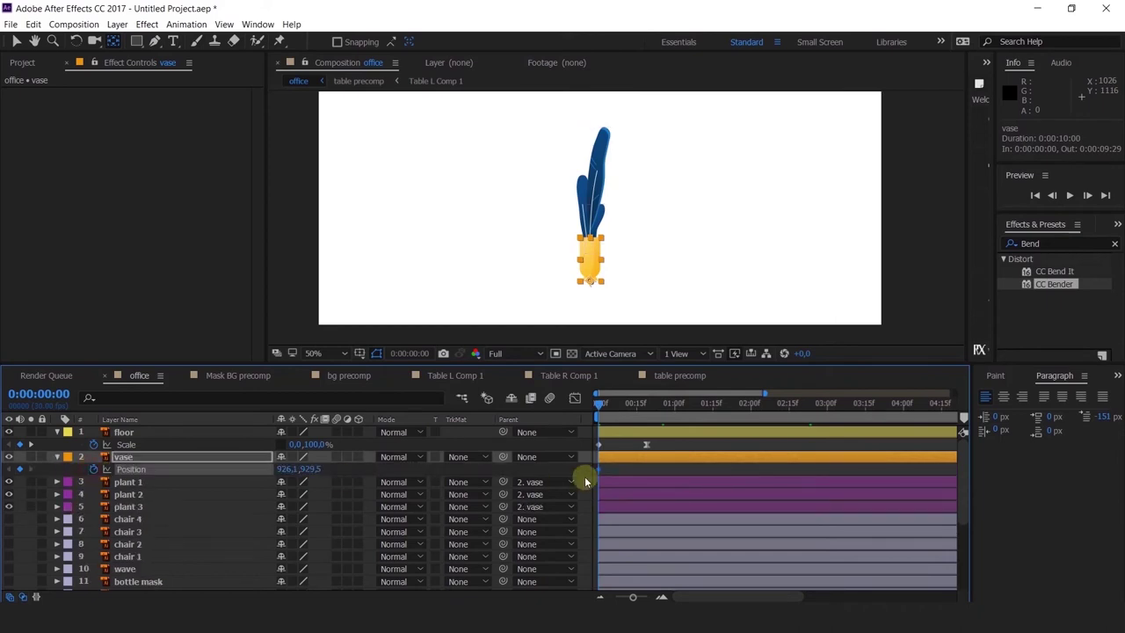
Try a vase slide from X 667,1 at 0:00:00:00 to its resting place at 0:00:00:15, and undo its Position keyframes.
key(equal)
drag(629, 408, 672, 410)
click(9, 469)
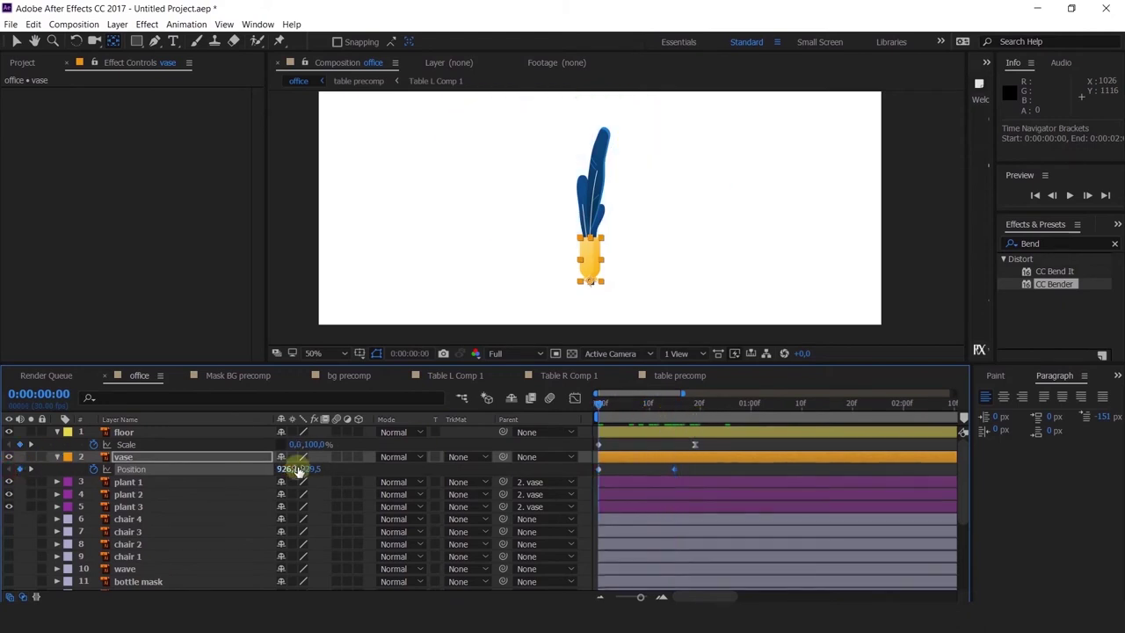
drag(232, 469, 71, 459)
scroll(450, 288, down, 1)
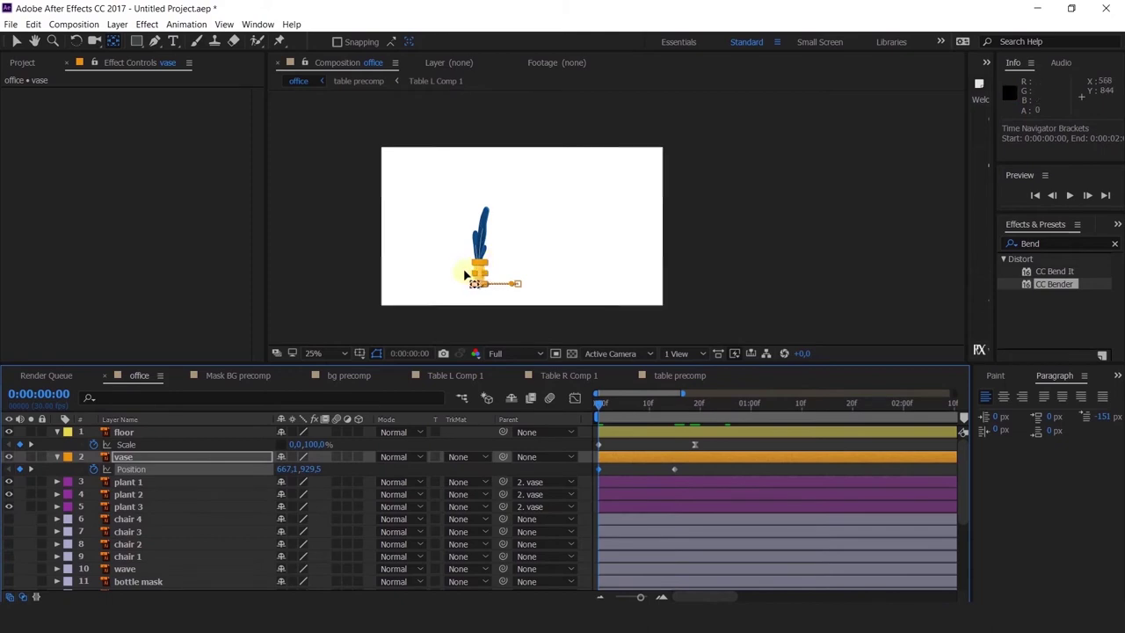
scroll(468, 275, up, 1)
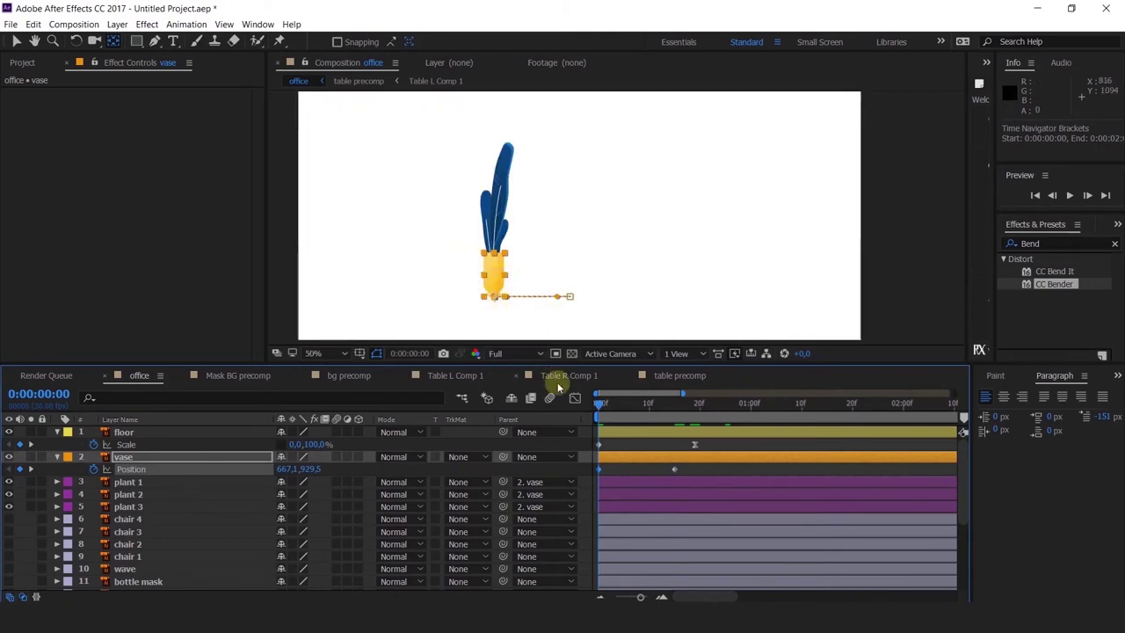
key(ctrl+z)
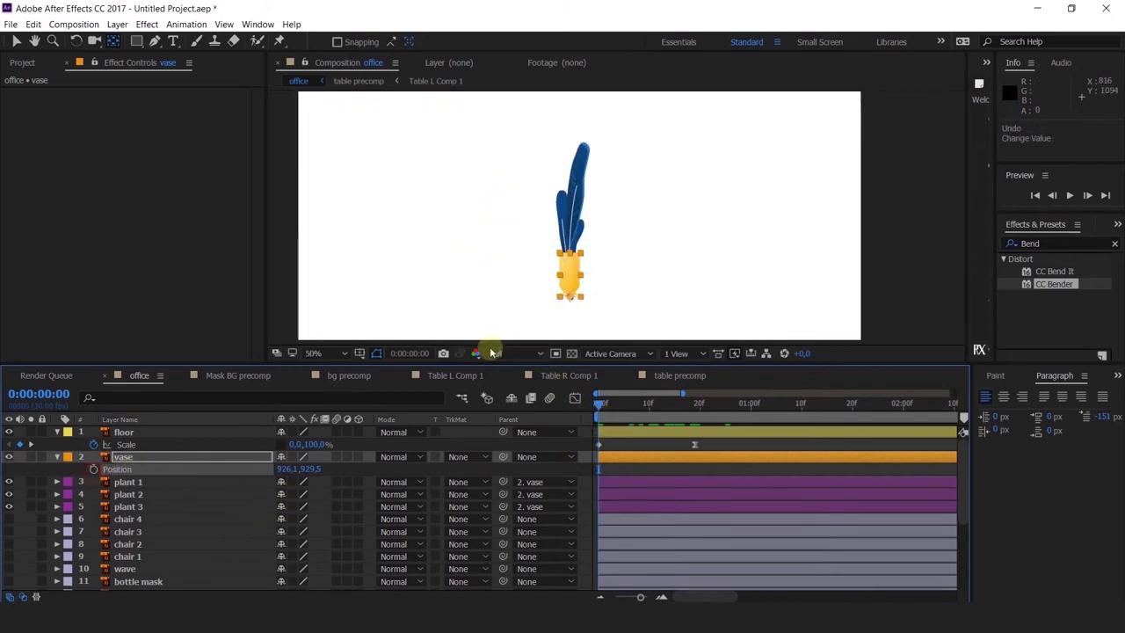
Move the vase layer's anchor point to the lower-right corner of the vase's foot.
scroll(553, 323, up, 4)
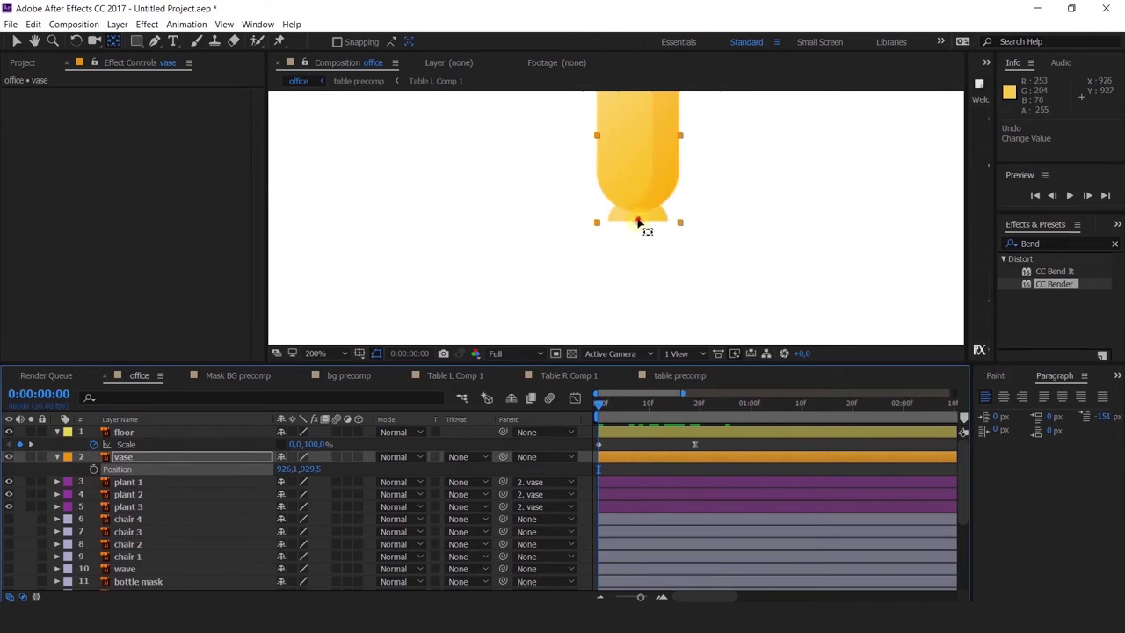
drag(638, 223, 719, 212)
scroll(667, 223, up, 2)
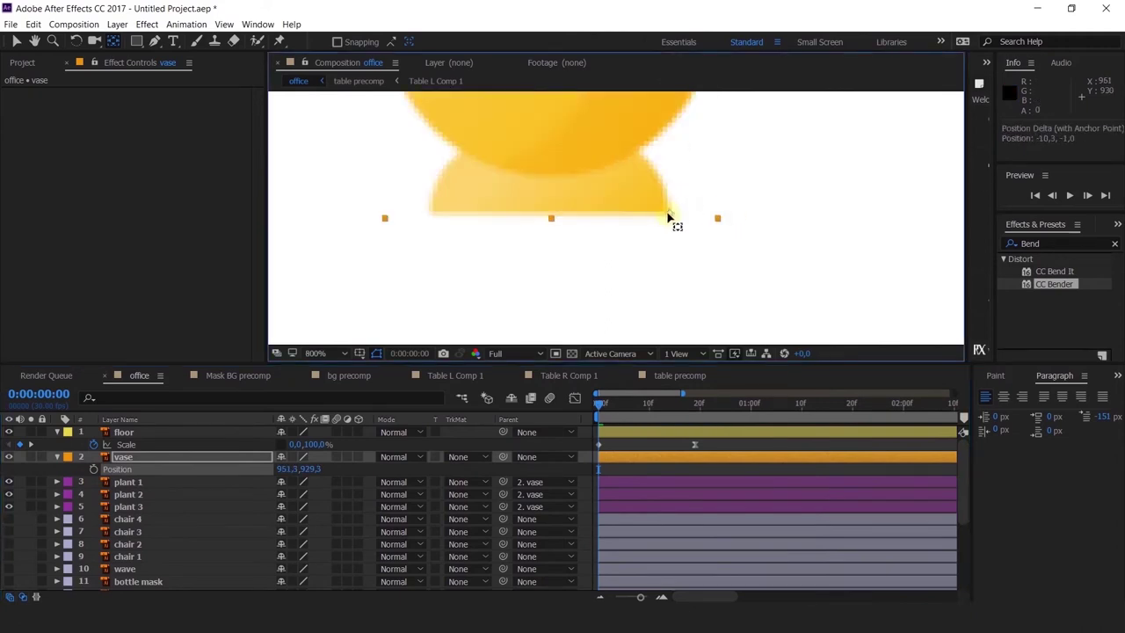
scroll(668, 221, down, 4)
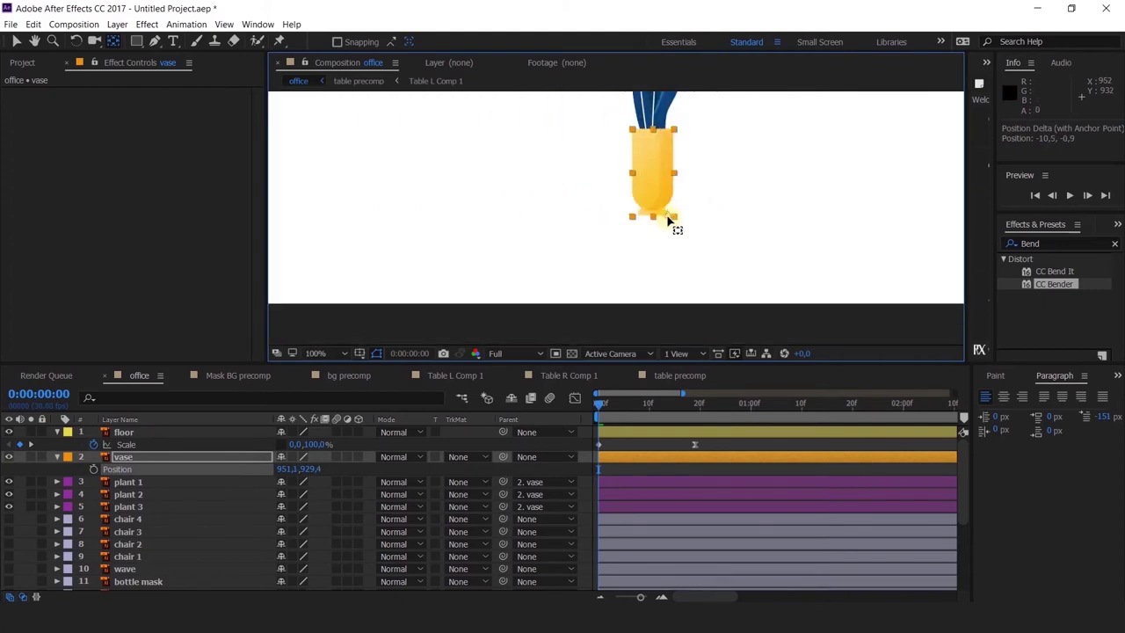
Add Position keyframes for the vase's resting place at 0:00:00:00 and 0:00:00:15.
click(93, 468)
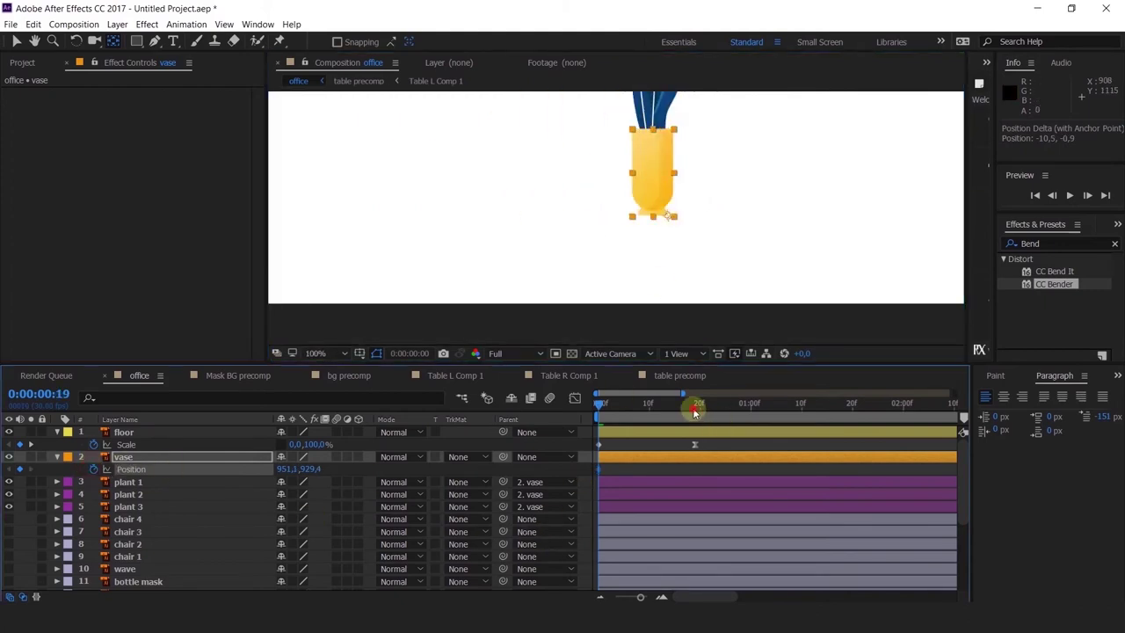
drag(694, 411, 671, 412)
click(9, 470)
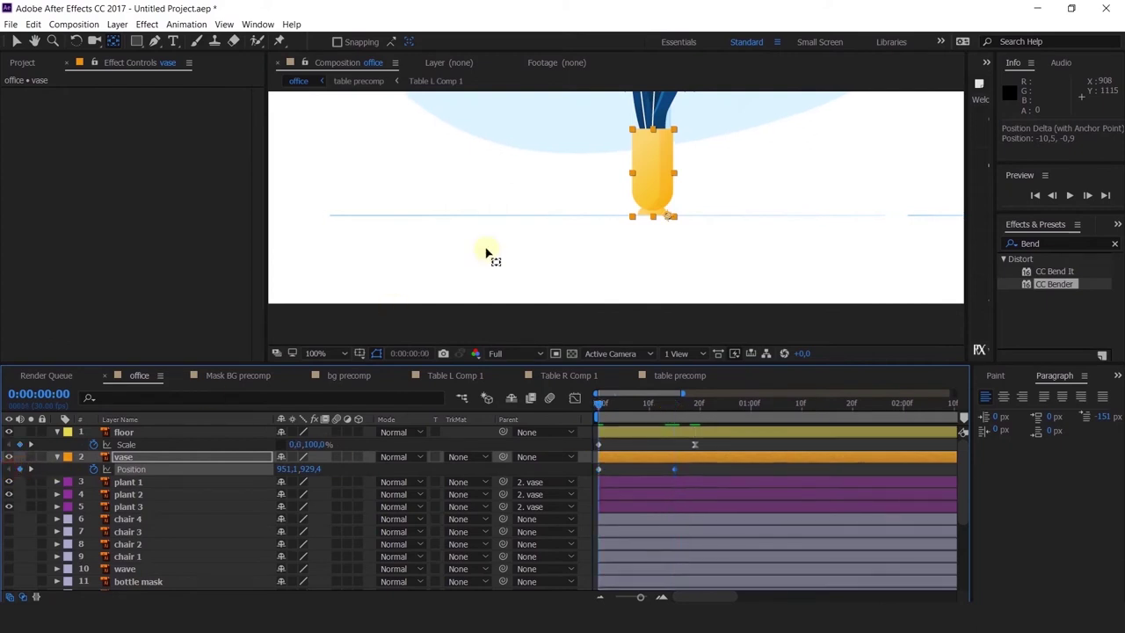
Set the vase's Position X to -81,9 at 0:00:00:00 so it starts beyond the left edge of the frame.
scroll(486, 251, down, 2)
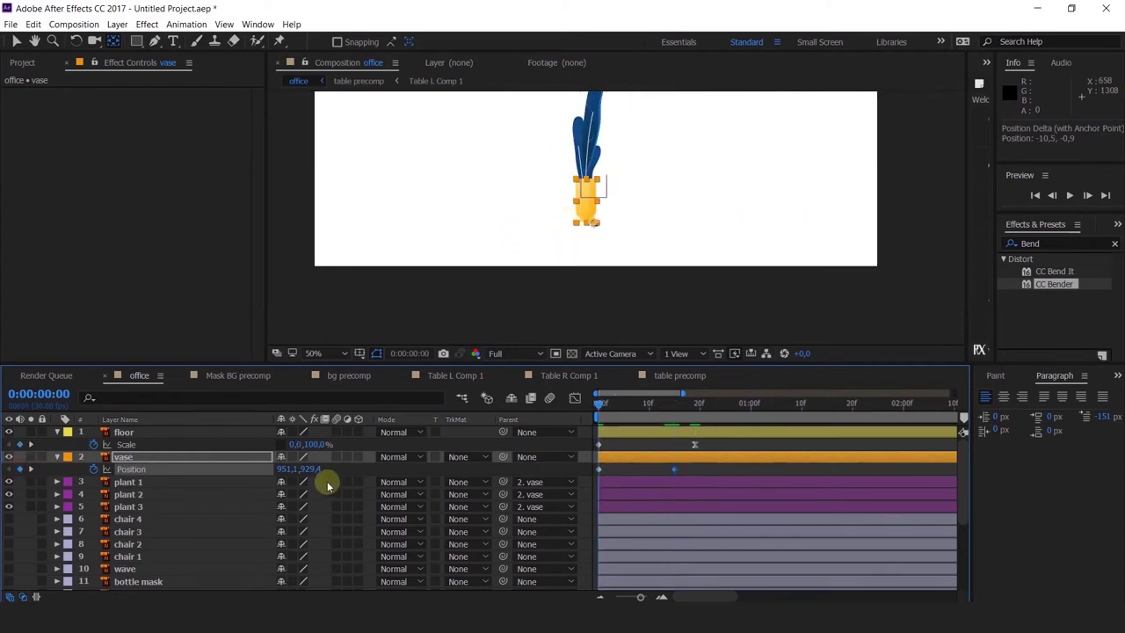
drag(286, 469, 7, 484)
scroll(488, 181, down, 1)
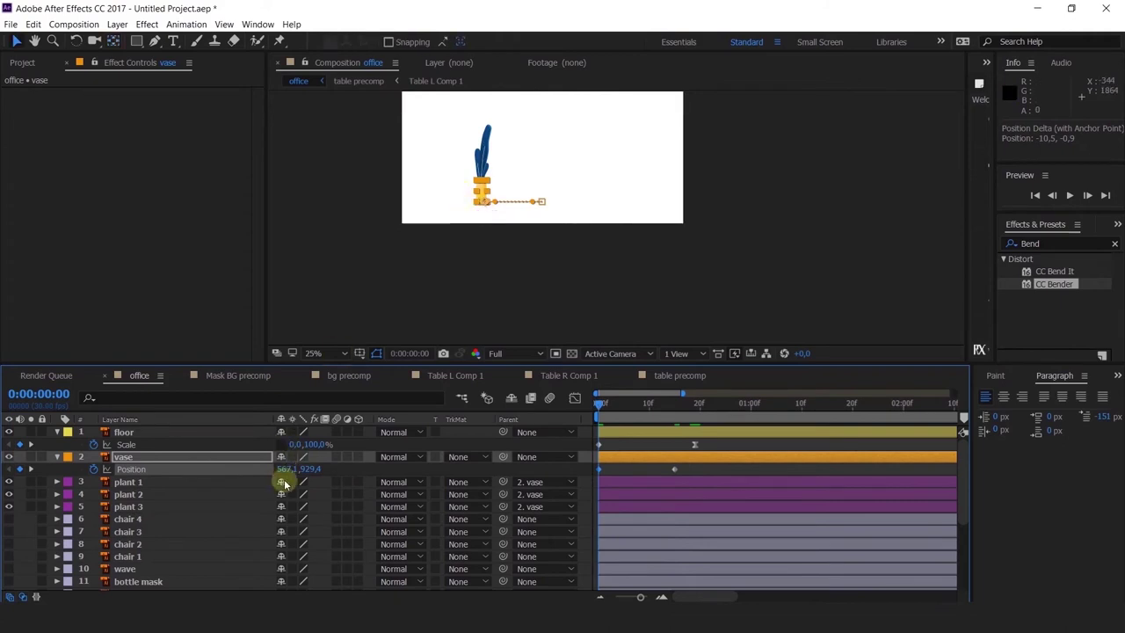
drag(241, 468, 297, 481)
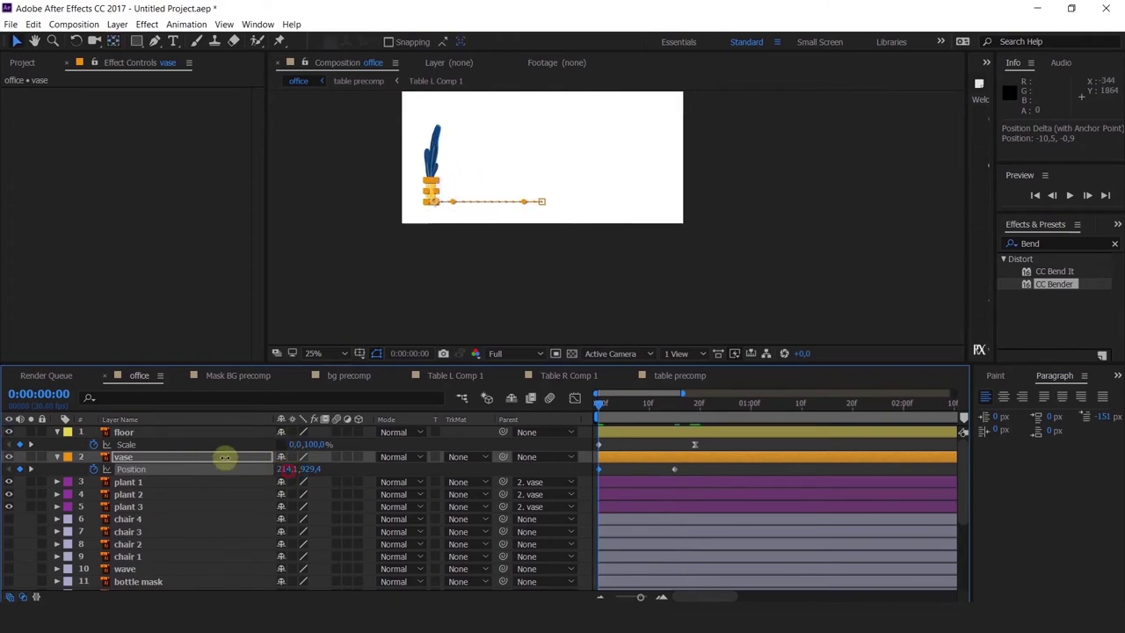
drag(225, 457, 153, 459)
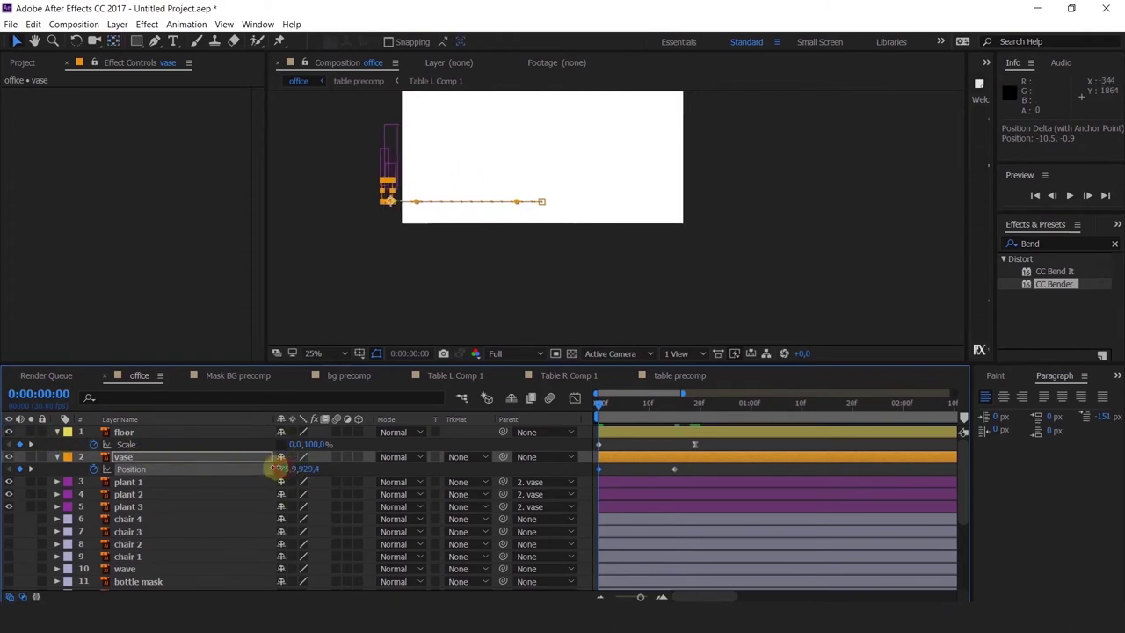
Preview the vase and plants sliding in from the left, and move the time to 0:00:00:15.
scroll(612, 212, up, 1)
key(space)
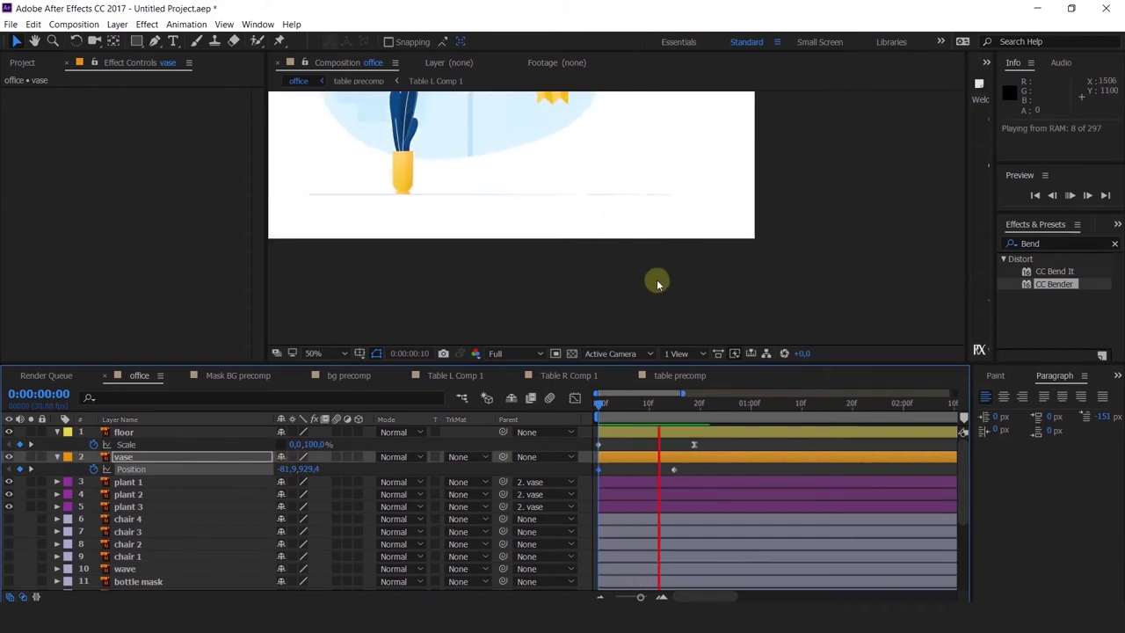
click(671, 408)
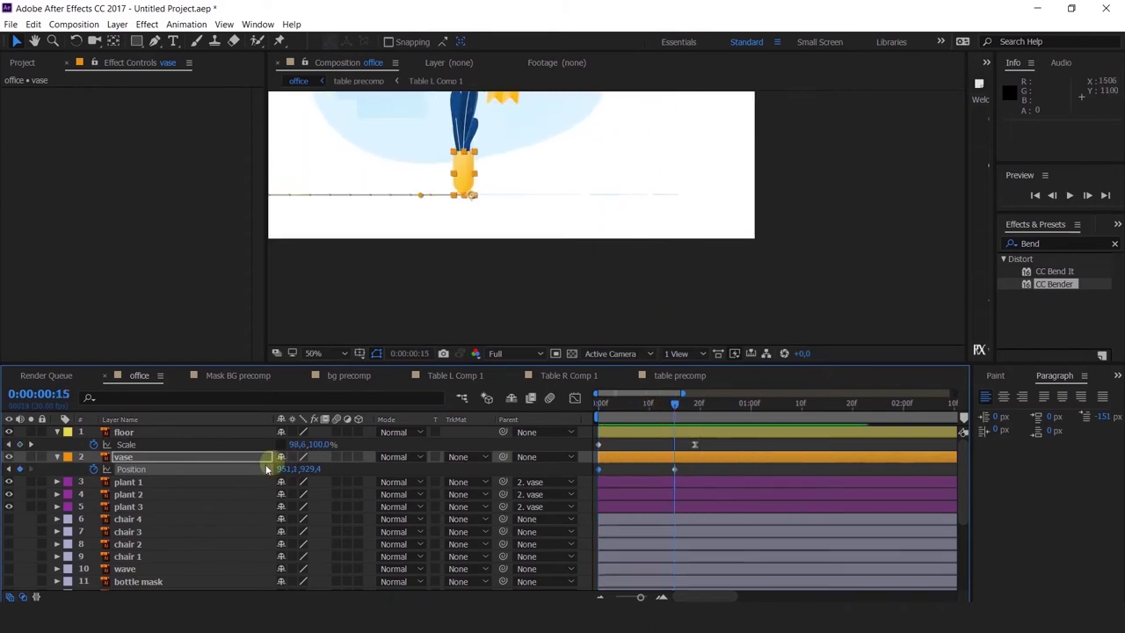
Keyframe the vase's Rotation at 7° at 0:00:00:15 and back to 0° at 0:00:00:20.
key(shift+r)
click(93, 482)
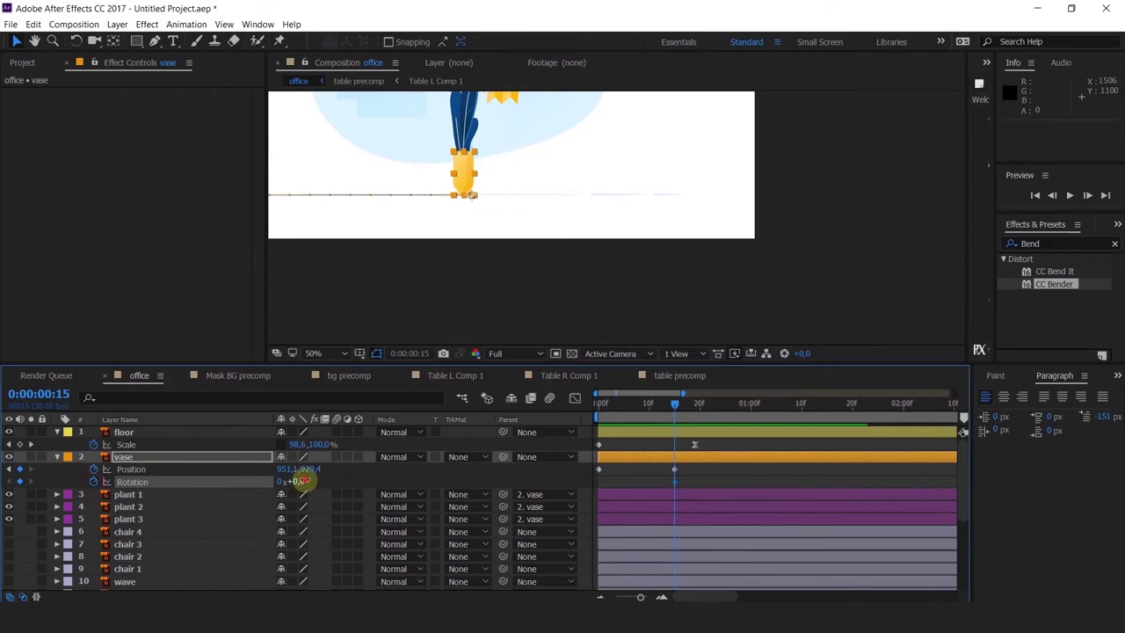
drag(303, 482, 312, 481)
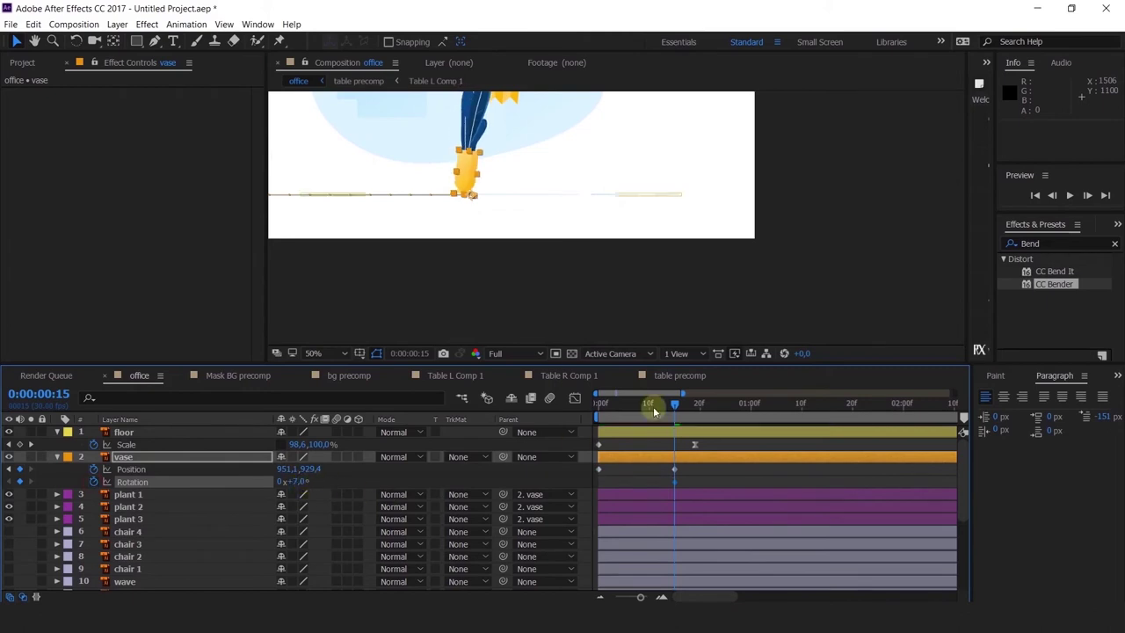
drag(615, 404, 599, 404)
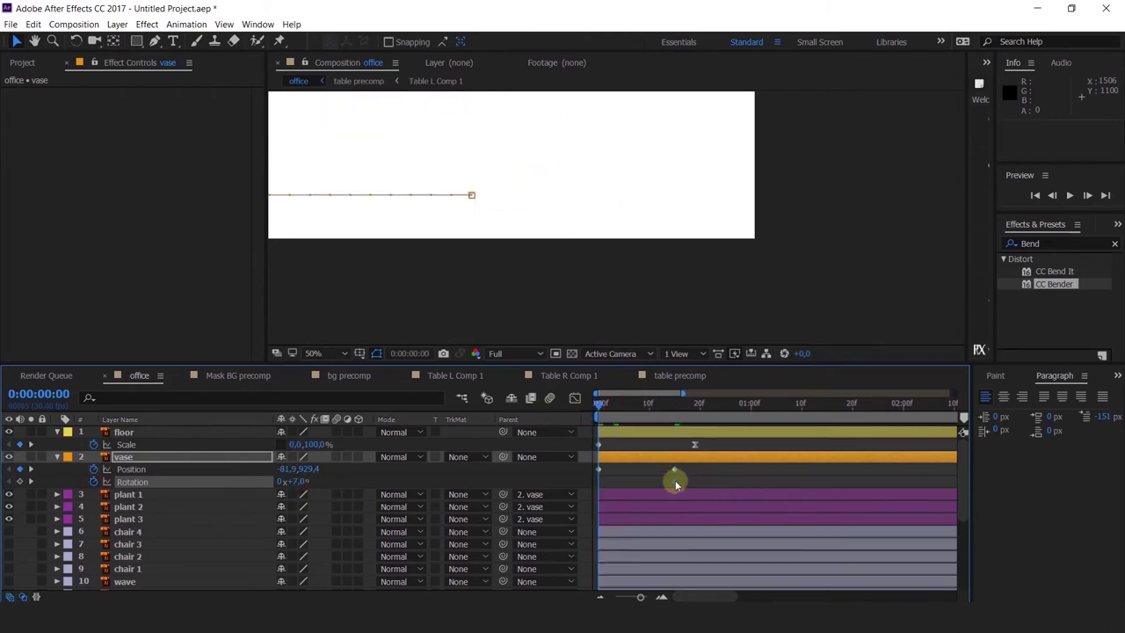
click(698, 409)
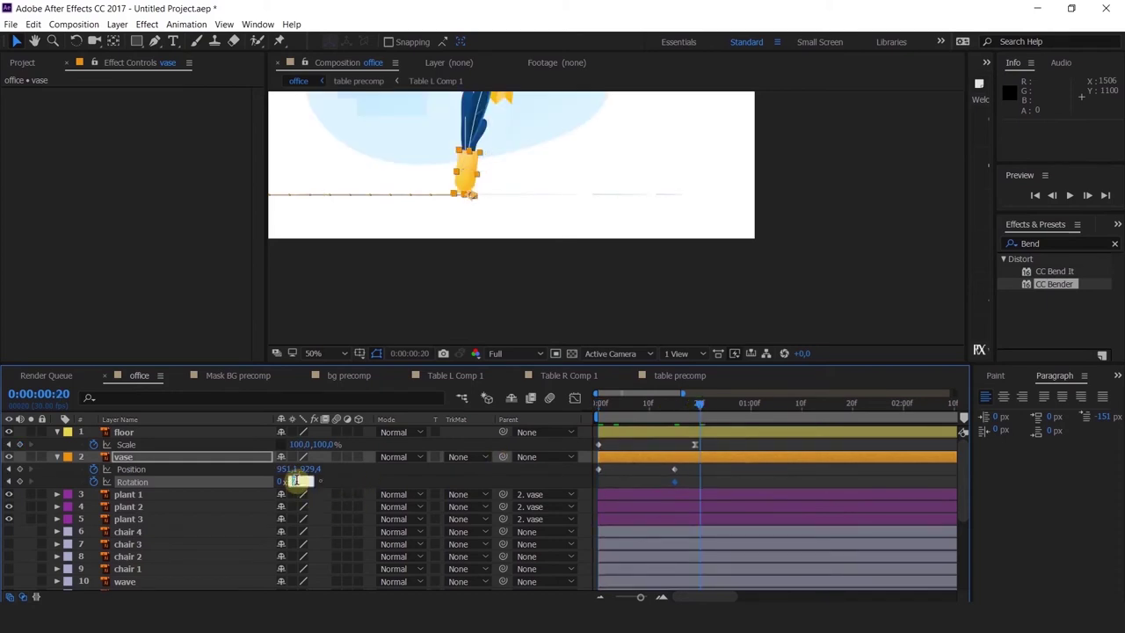
text(0)
key(Return)
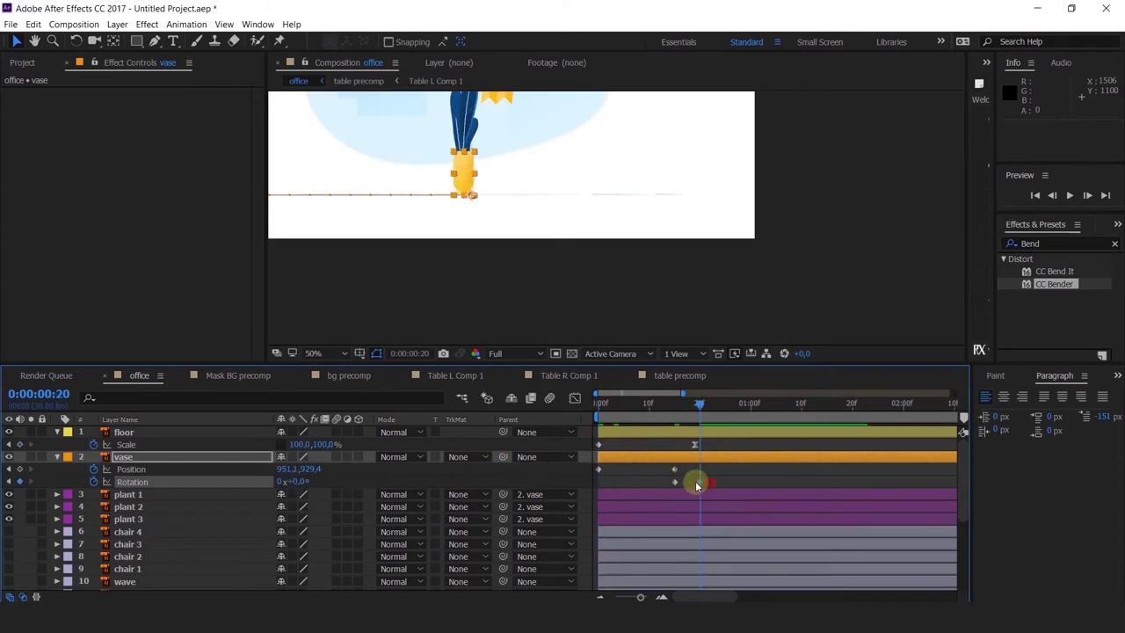
Shift the vase's two Rotation keyframes to 0:00:00:16 and 0:00:00:21 and apply Easy Ease to them.
mouse_move(696, 483)
mouse_down()
mouse_move(662, 492)
mouse_move(679, 486)
mouse_up()
key(F9)
key(space)
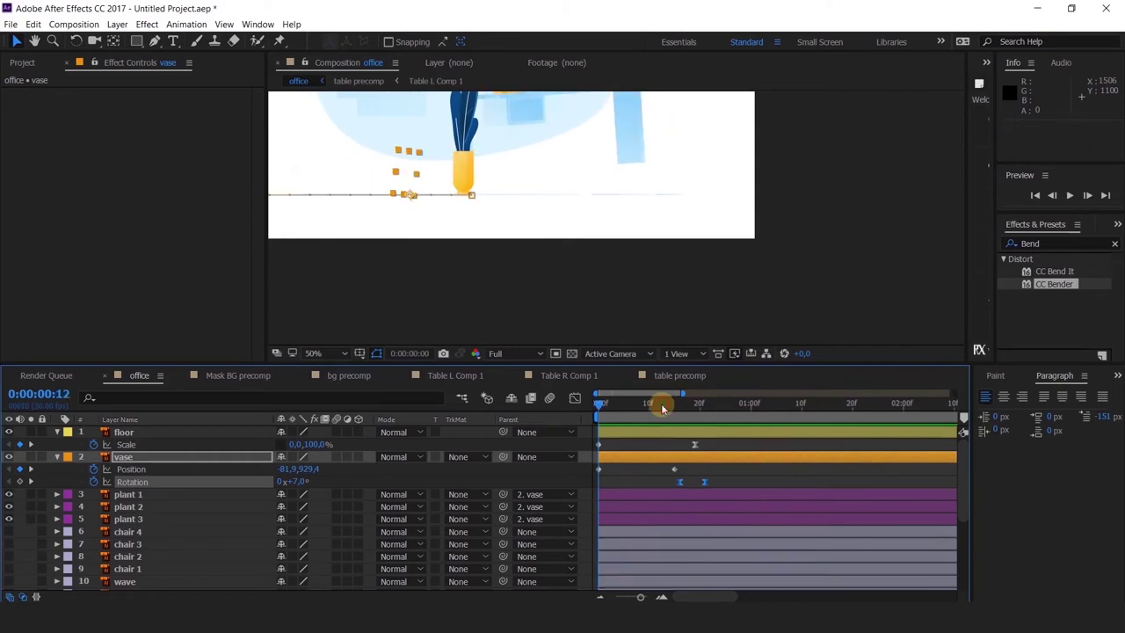
key(space)
Set the vase's Rotation to -9° at 0:00:00:00 and preview the slide-in.
click(616, 480)
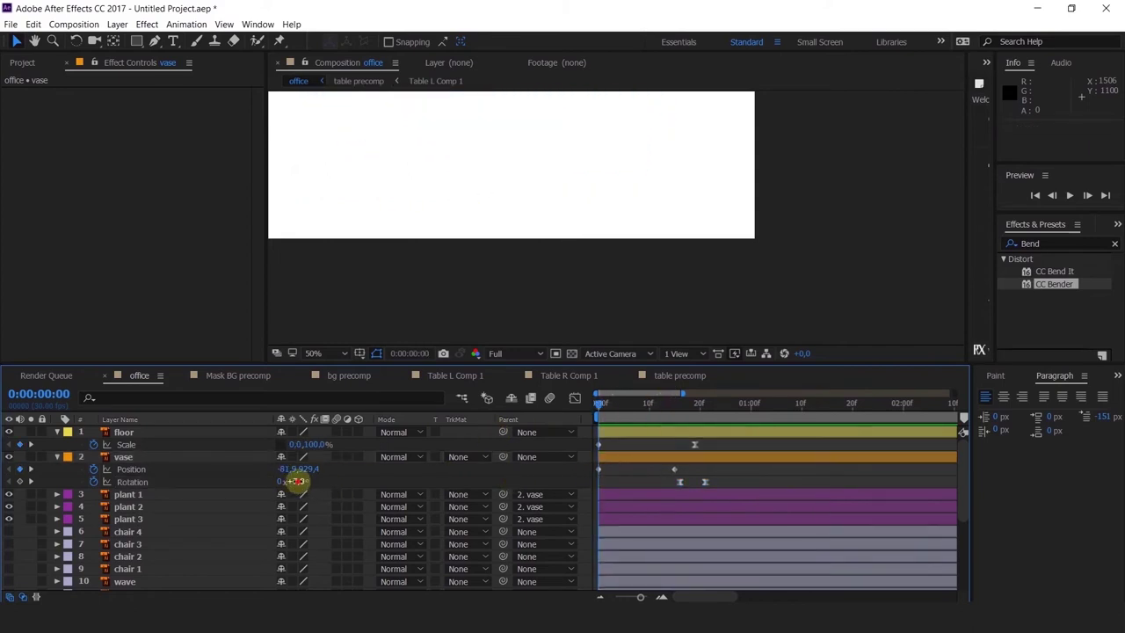
click(297, 482)
key(space)
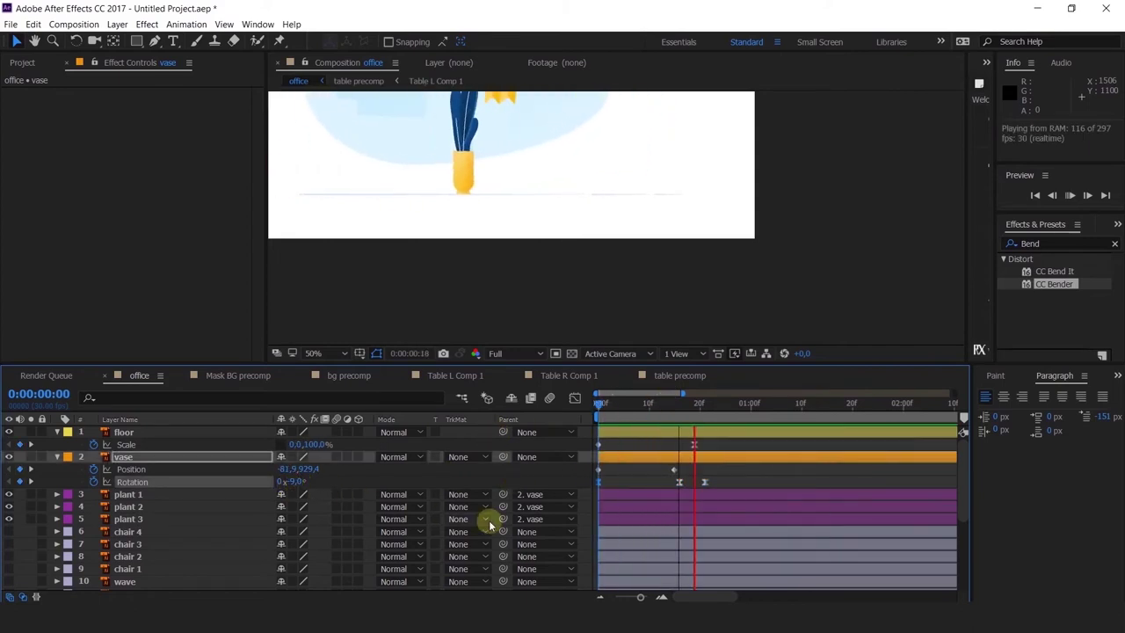
key(space)
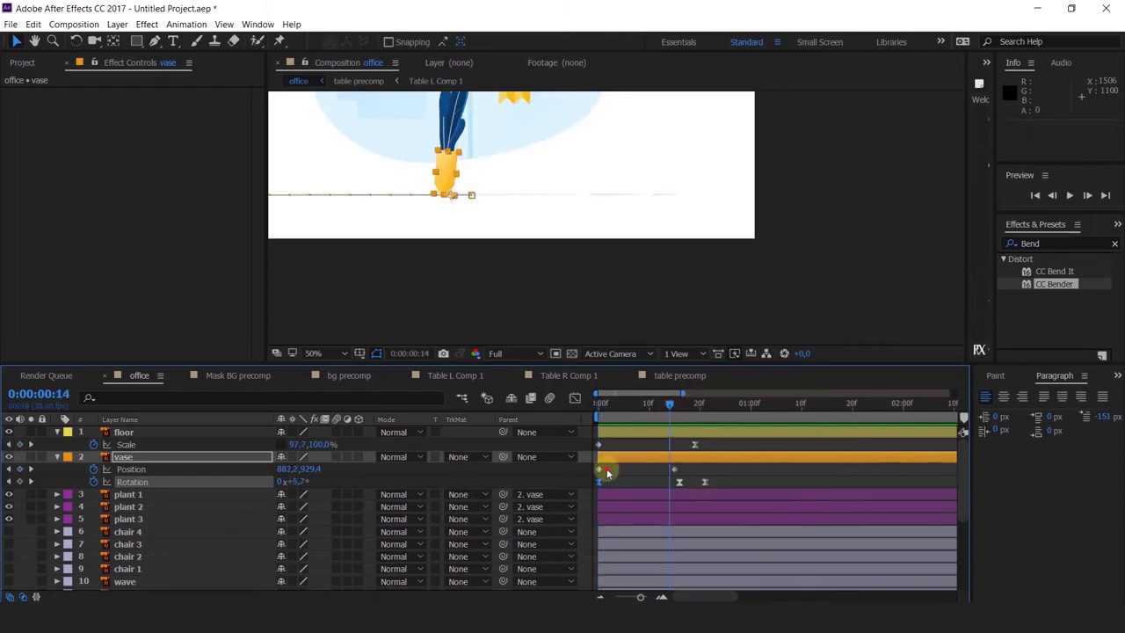
Ease the vase's Position out of its first keyframe by lengthening the outgoing influence in the speed graph, and preview the motion.
click(603, 470)
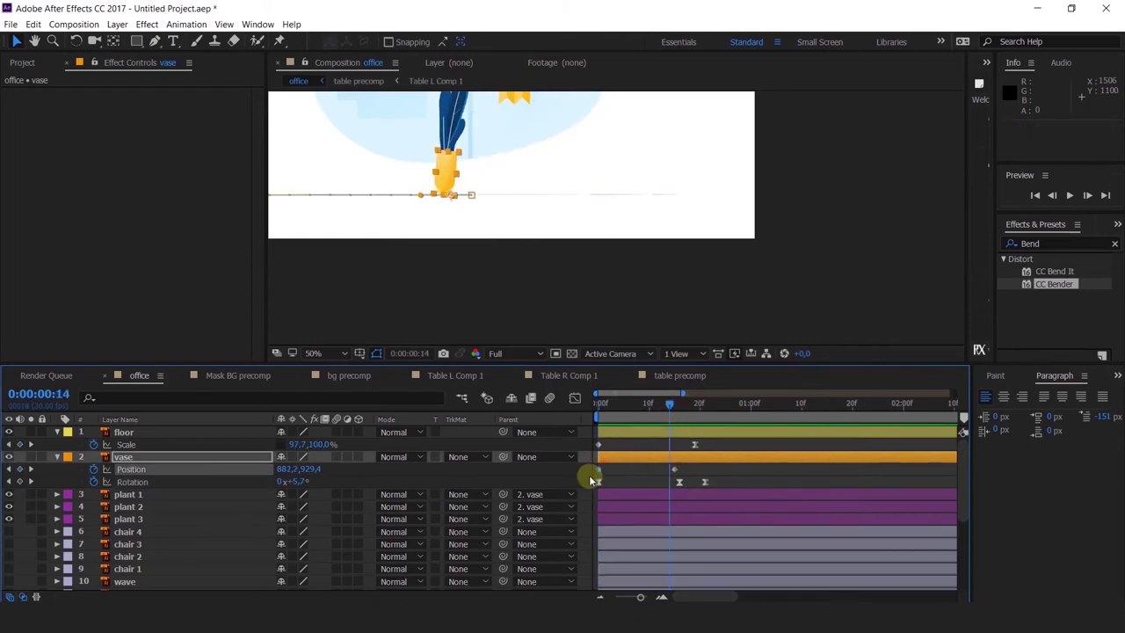
click(575, 398)
drag(612, 557, 630, 557)
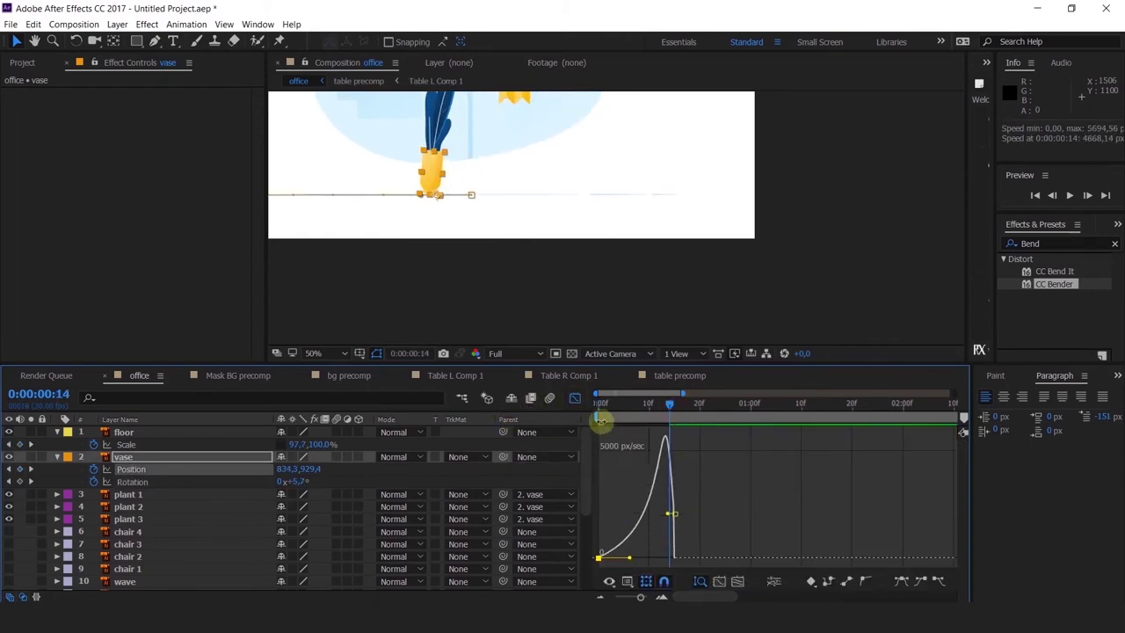
drag(606, 406, 532, 402)
key(space)
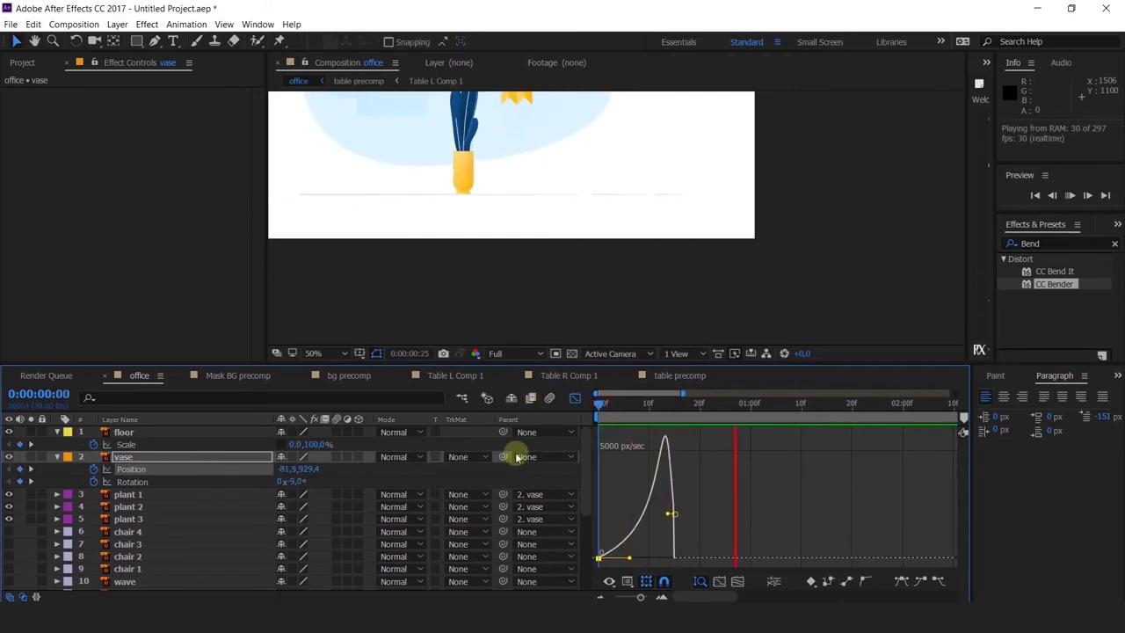
drag(515, 234, 603, 314)
key(space)
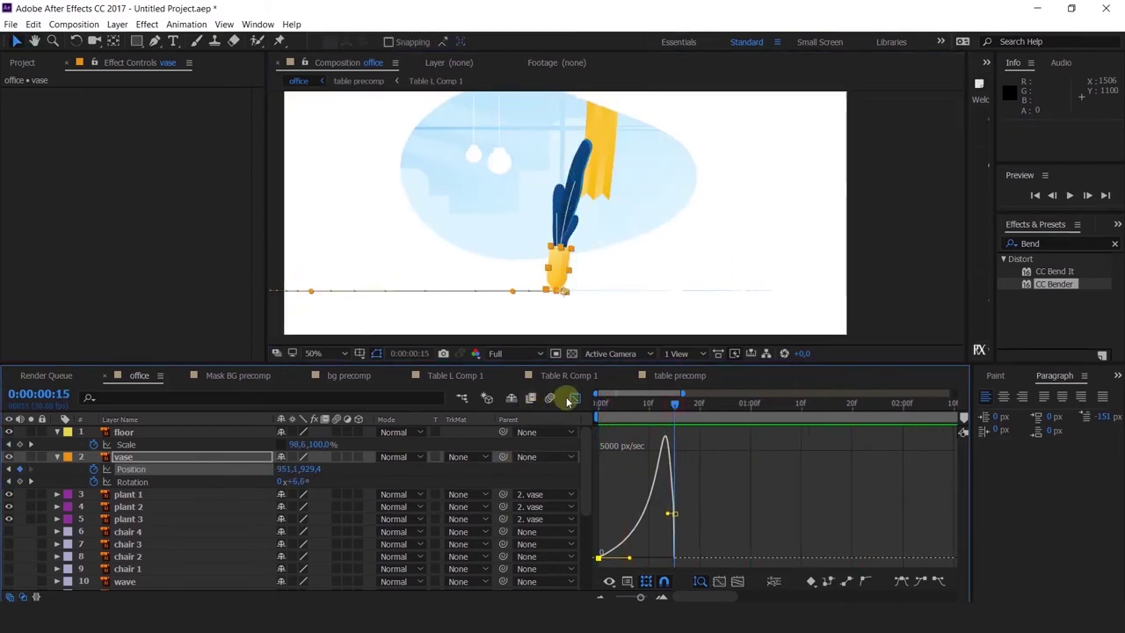
Ease the vase's Position into its keyframe at 0:00:00:15 by lengthening the incoming influence in the speed graph.
key(shift+F3)
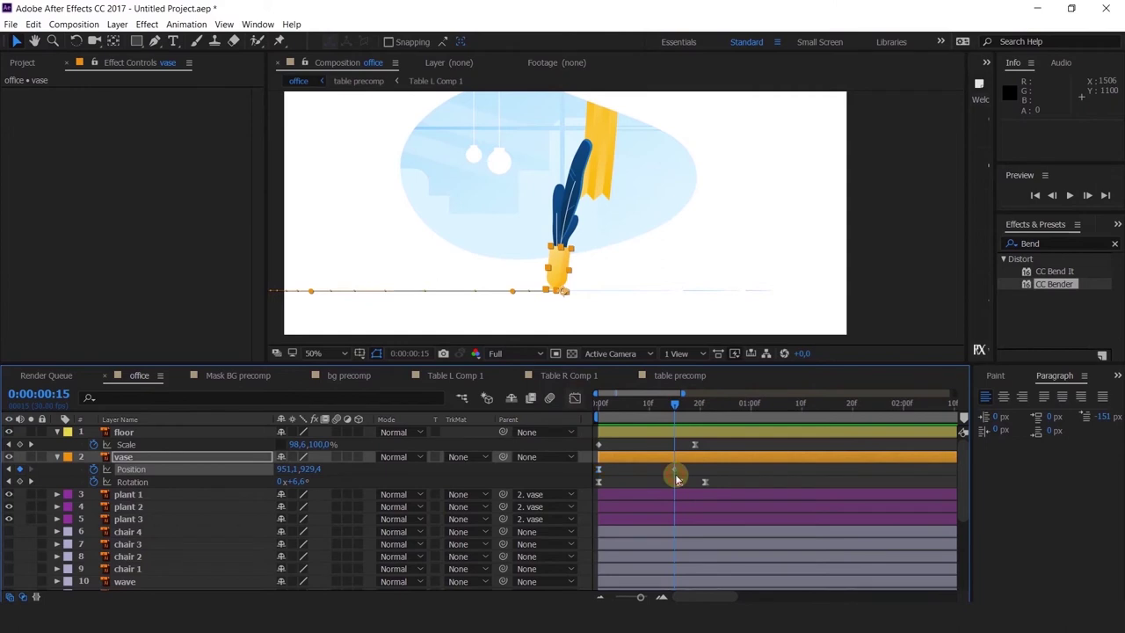
key(shift+F3)
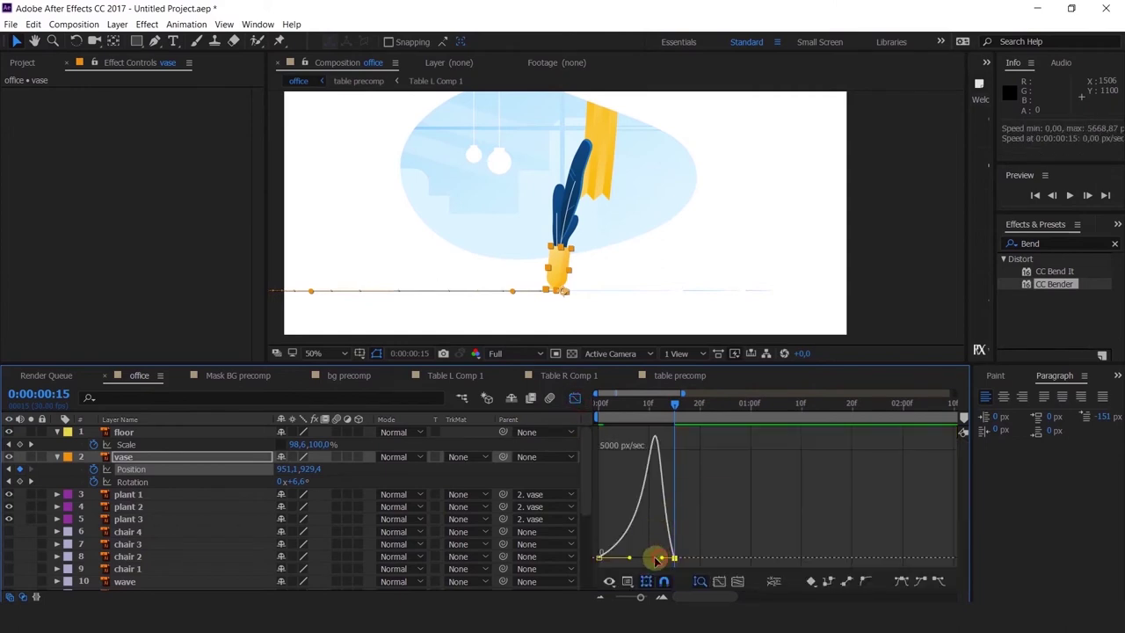
drag(655, 558, 655, 557)
click(579, 398)
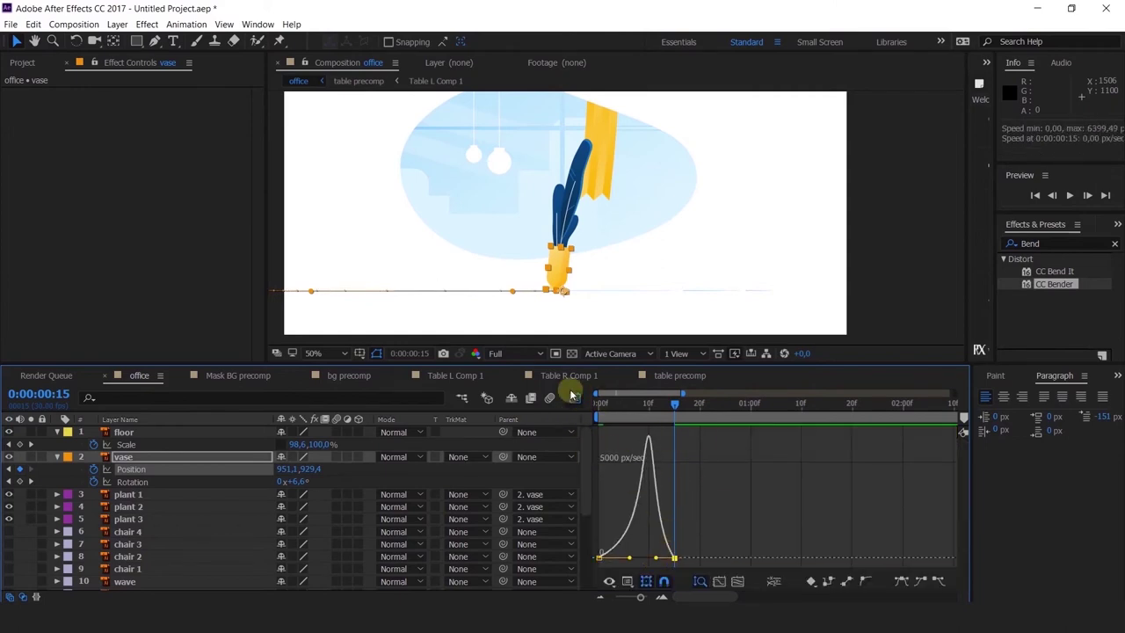
click(575, 397)
Preview the eased vase slide and tilt from the start, and inspect the pot closely at 0:00:00:15.
drag(718, 484, 582, 492)
click(622, 407)
key(Home)
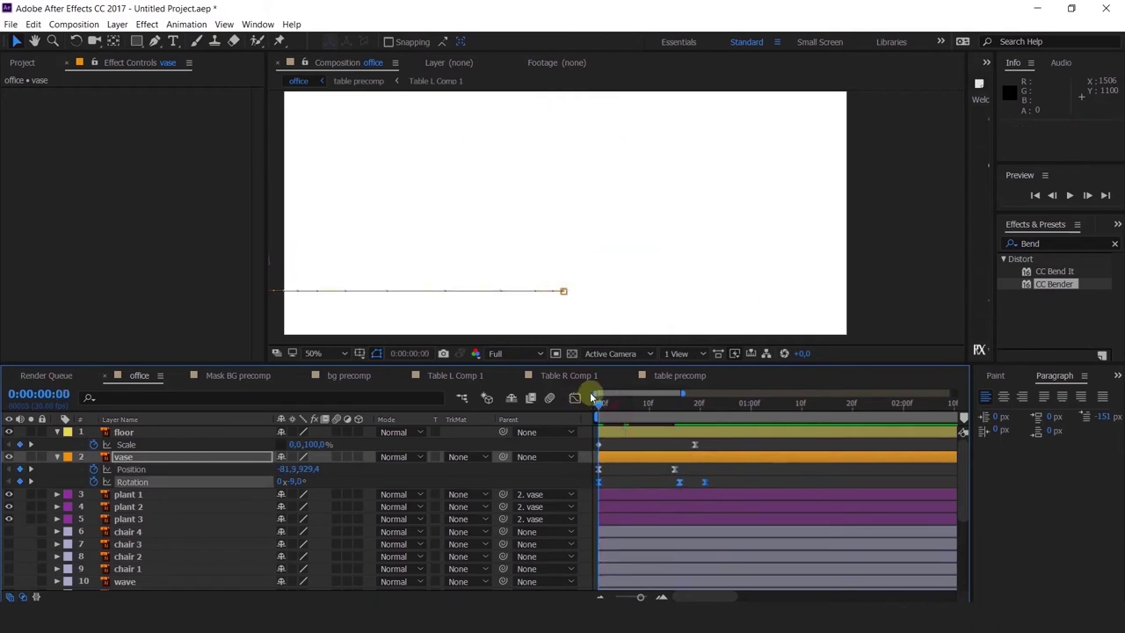
key(space)
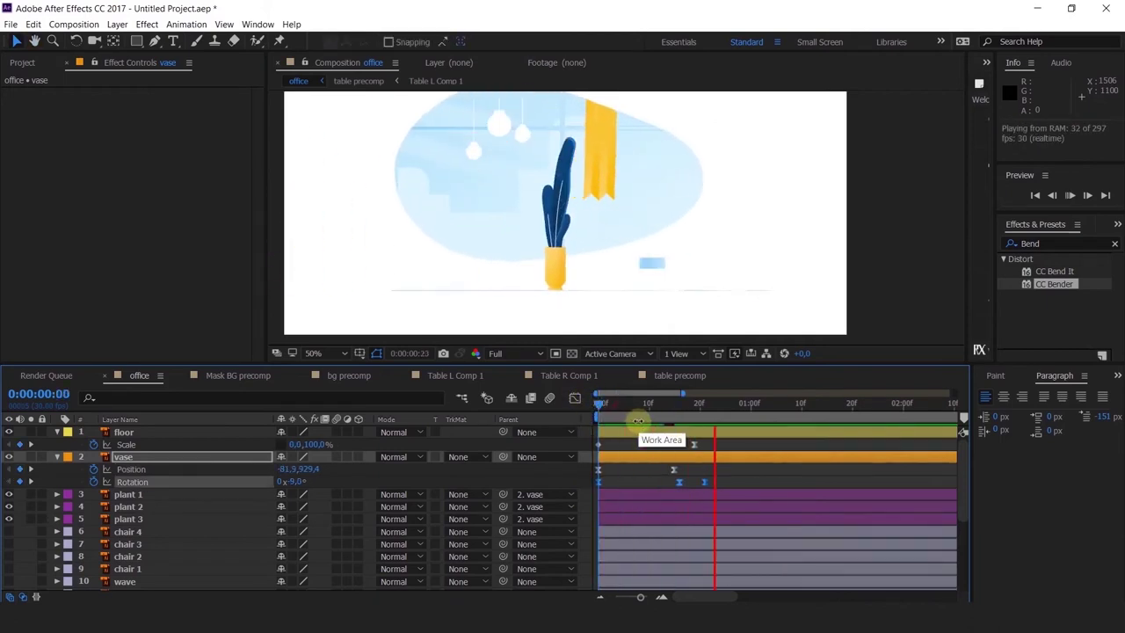
drag(629, 402, 673, 421)
scroll(615, 289, up, 1)
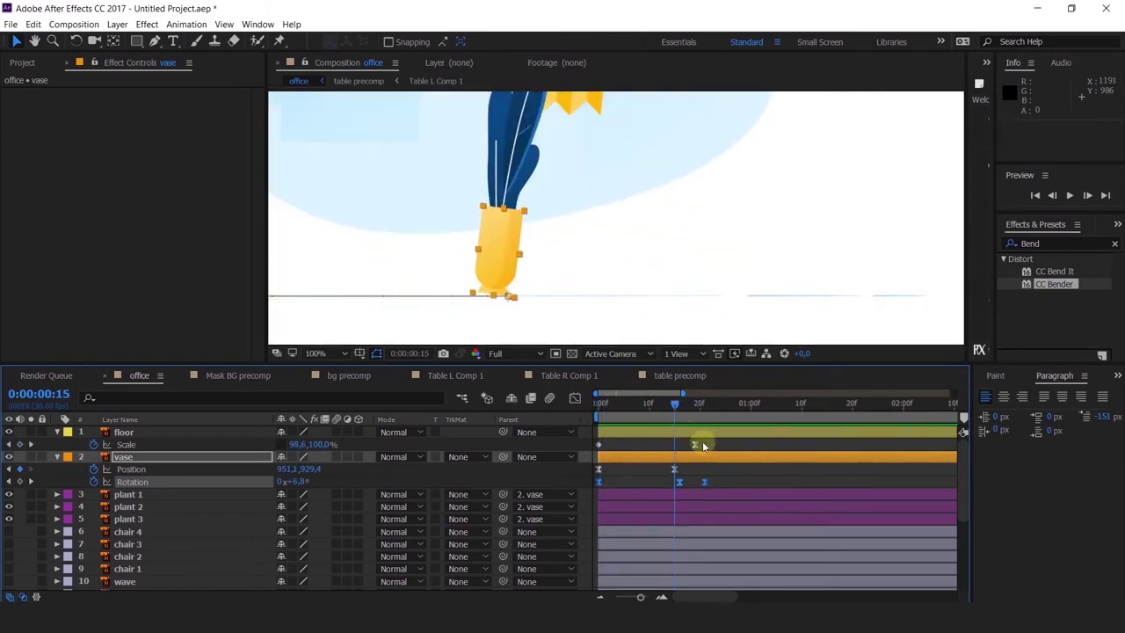
Apply the CC Bender effect to the plant 1 layer.
click(647, 482)
click(644, 521)
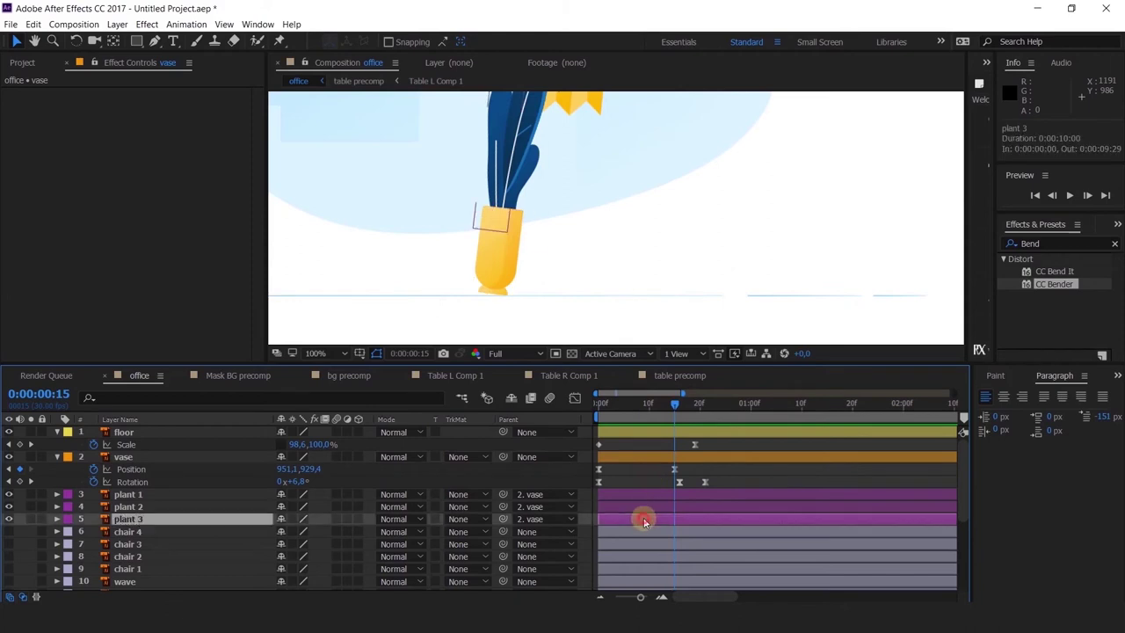
shift+click(652, 494)
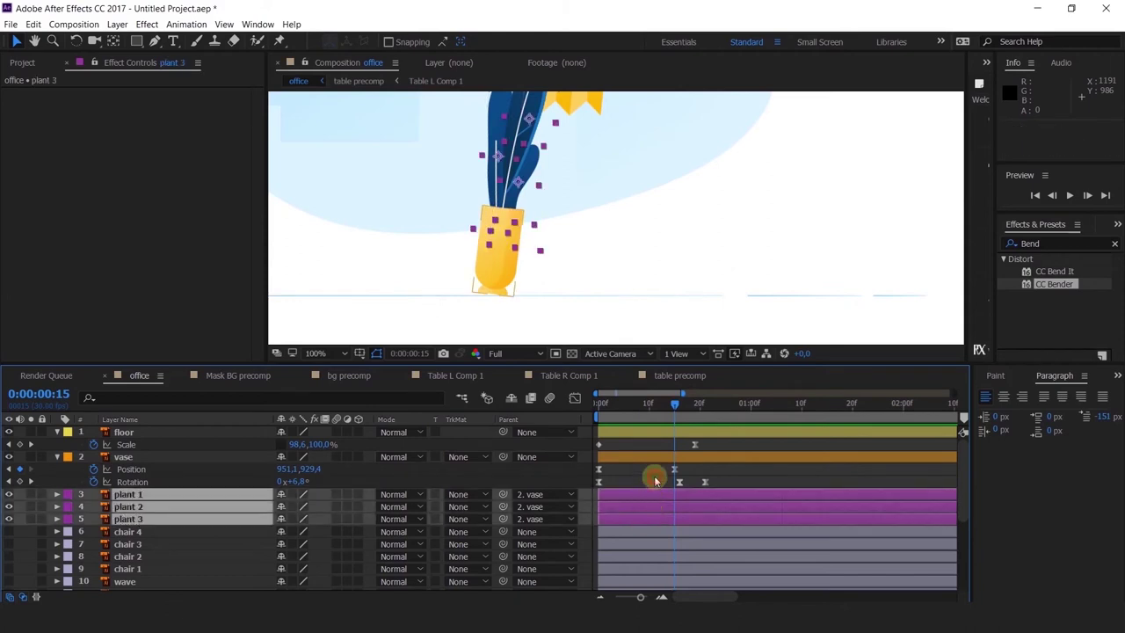
click(652, 474)
click(147, 515)
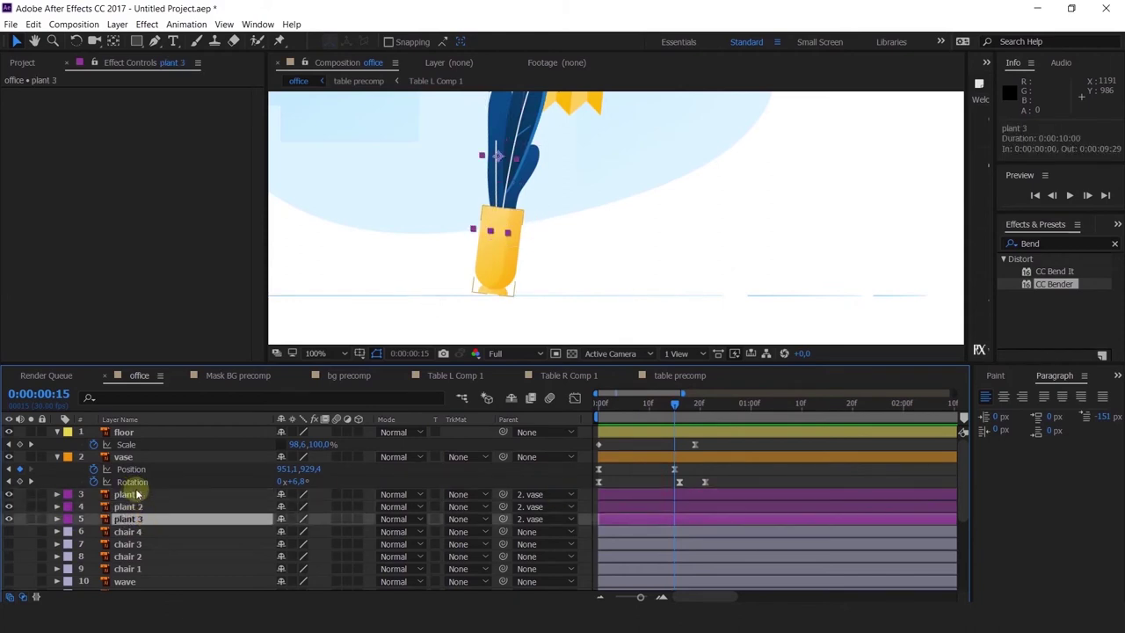
click(136, 494)
double_click(1053, 285)
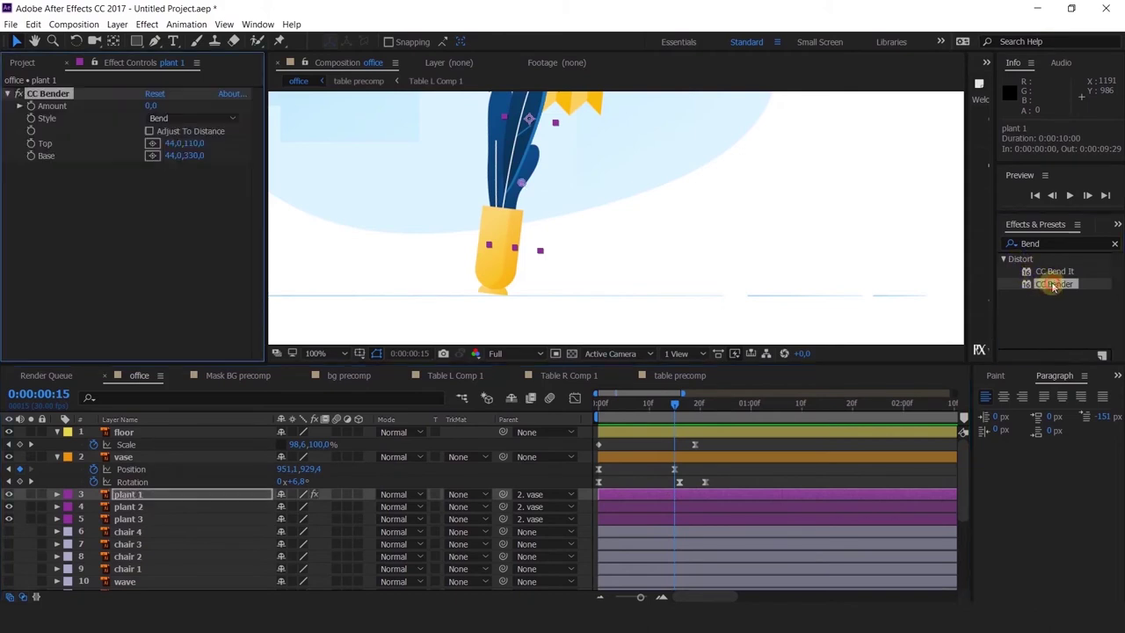
Place plant 1's CC Bender Base at the stem's foot (17,7, 362,4) and its Top near the leaf tip (56,4, 45,1).
drag(613, 205, 577, 211)
drag(544, 274, 528, 292)
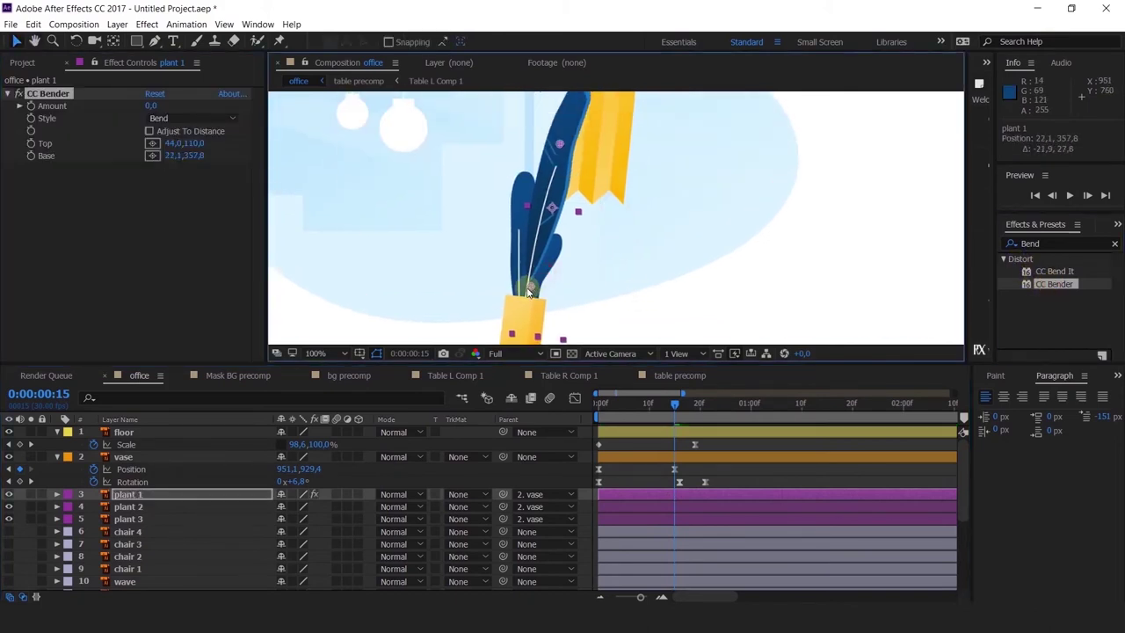
drag(558, 149, 571, 106)
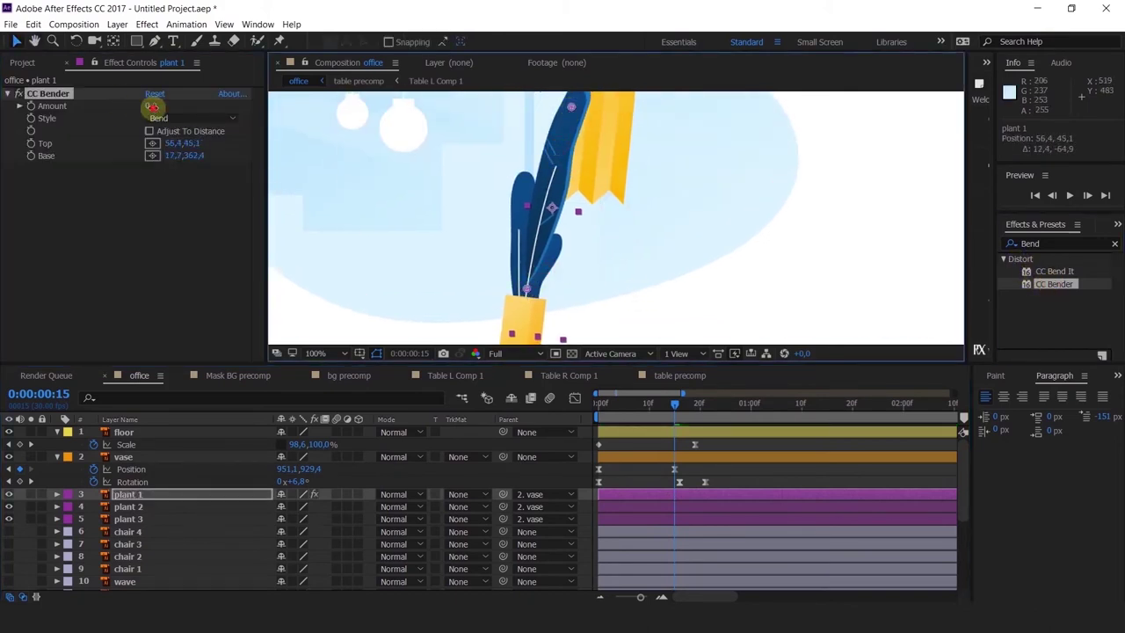
Keyframe plant 1's CC Bender Amount at -67 at 0:00:00:00 and 0:00:00:16.
drag(150, 105, 105, 117)
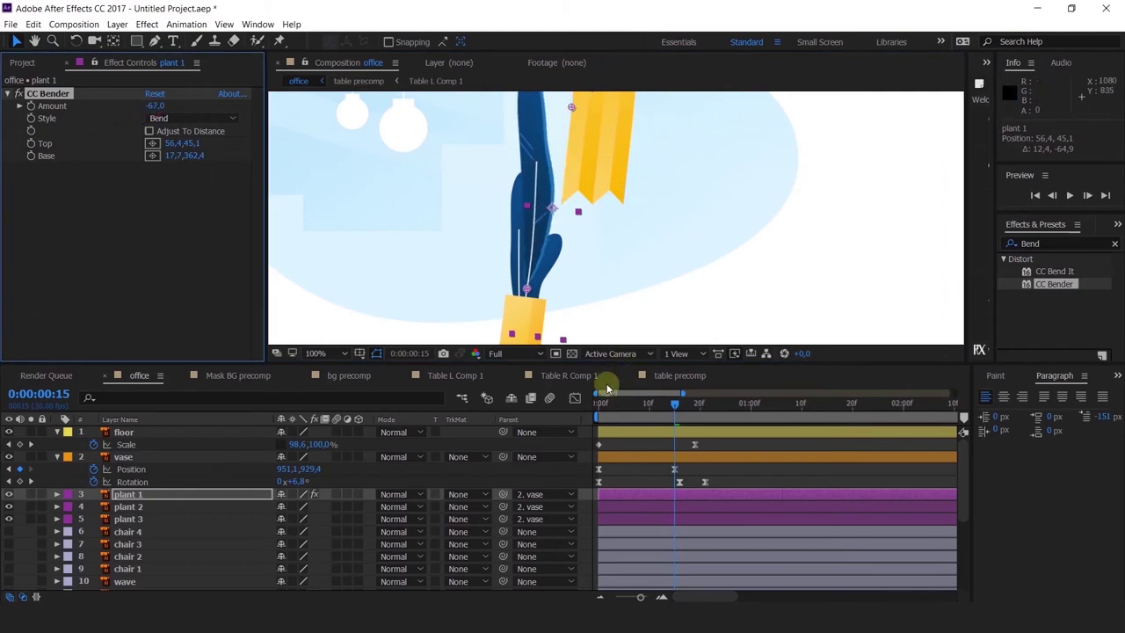
click(32, 106)
drag(614, 407, 551, 423)
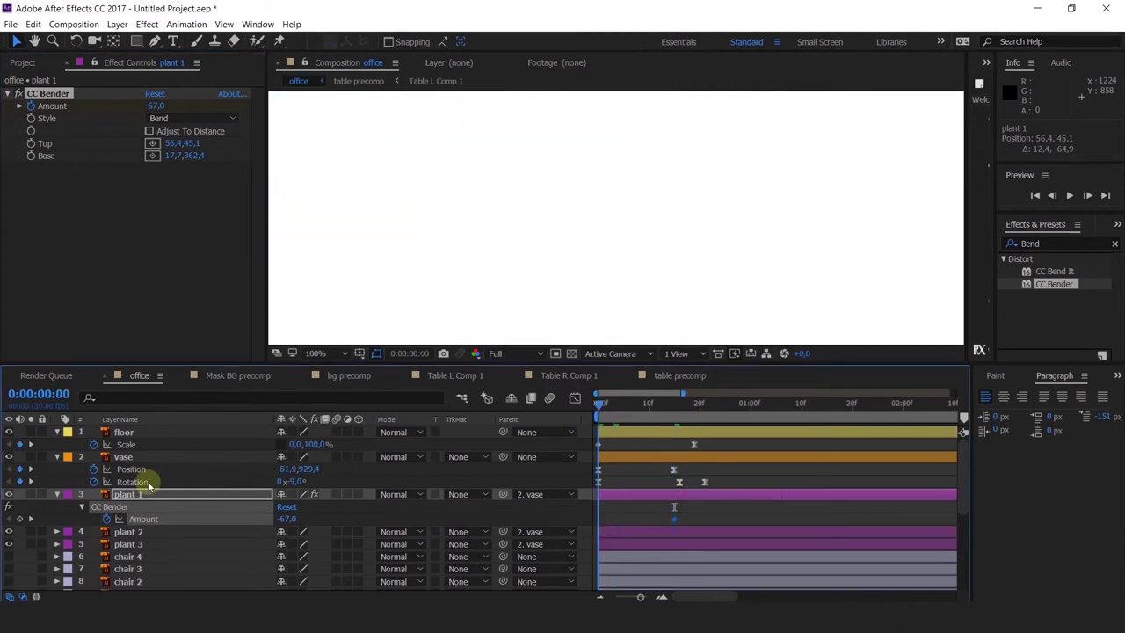
key(k)
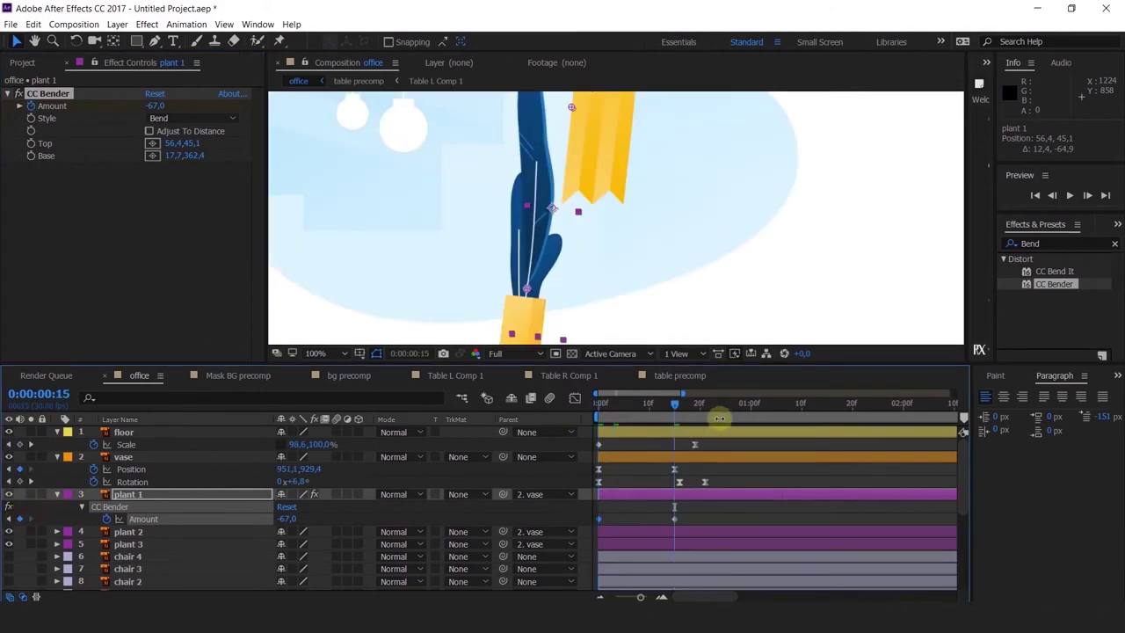
drag(676, 520, 681, 522)
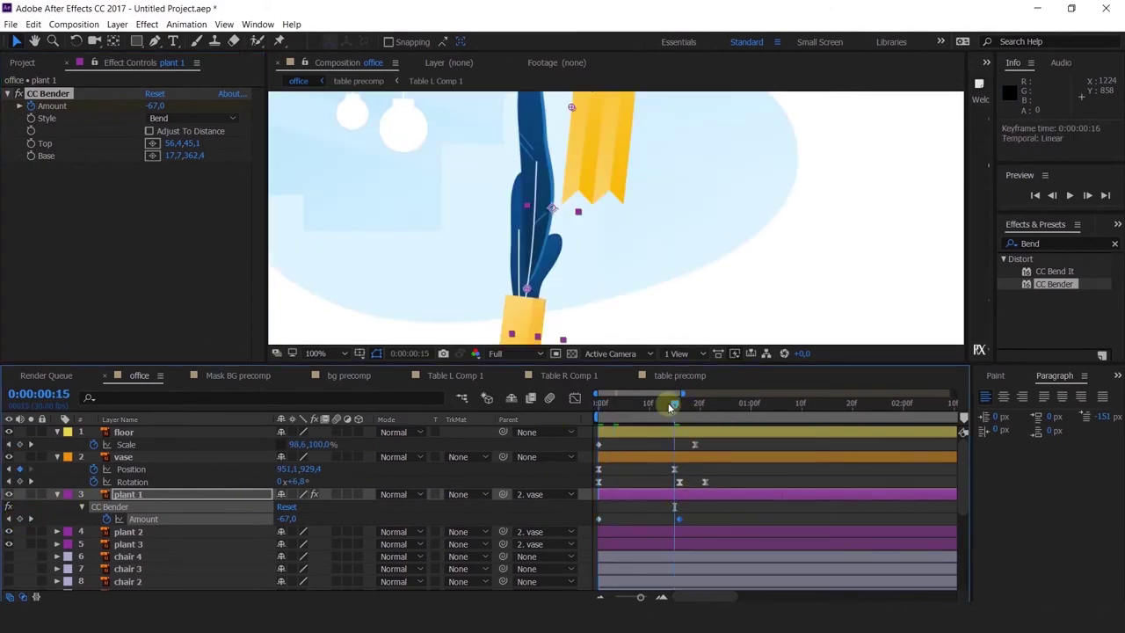
Keyframe plant 1's CC Bender Amount at 35 at 0:00:00:21 and 0 at 0:00:00:27.
drag(669, 407, 703, 428)
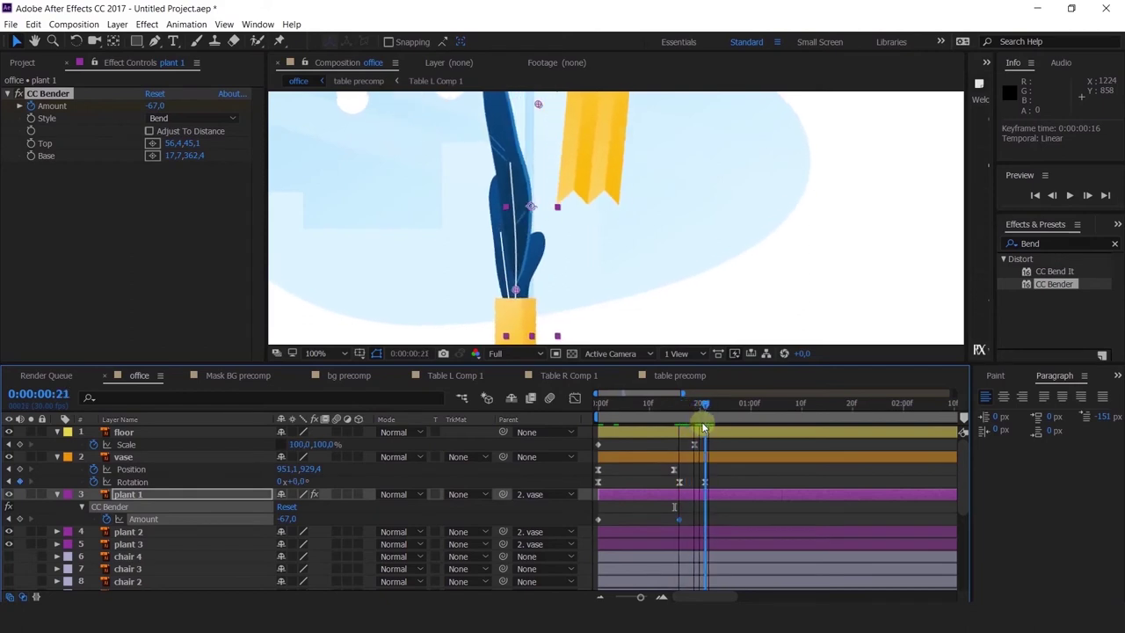
drag(290, 520, 369, 525)
click(737, 405)
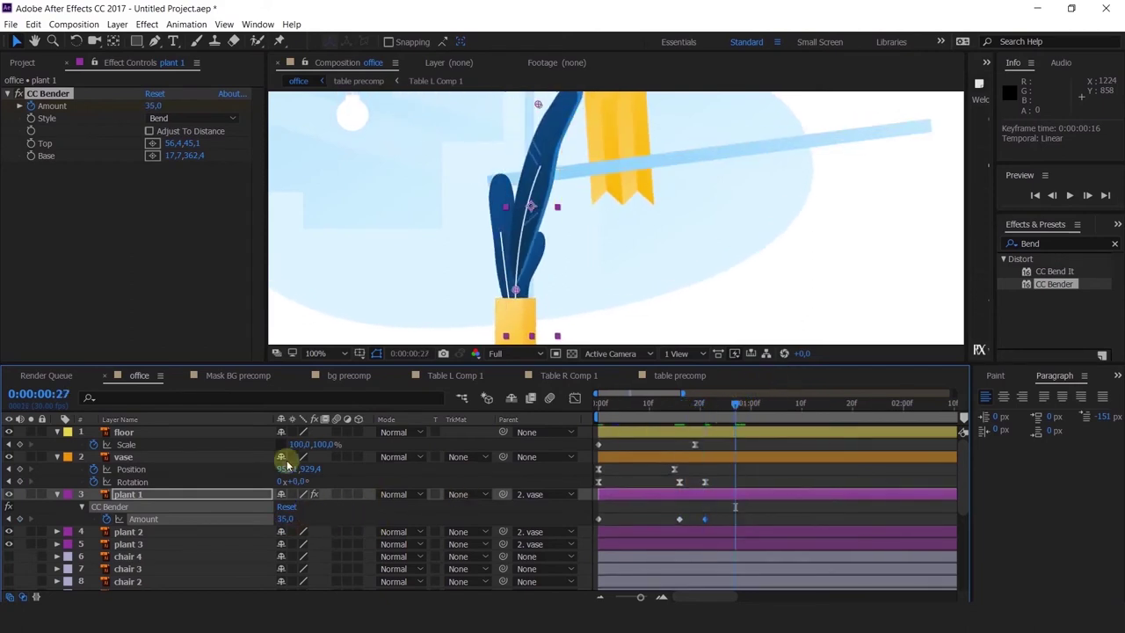
text(0)
key(Return)
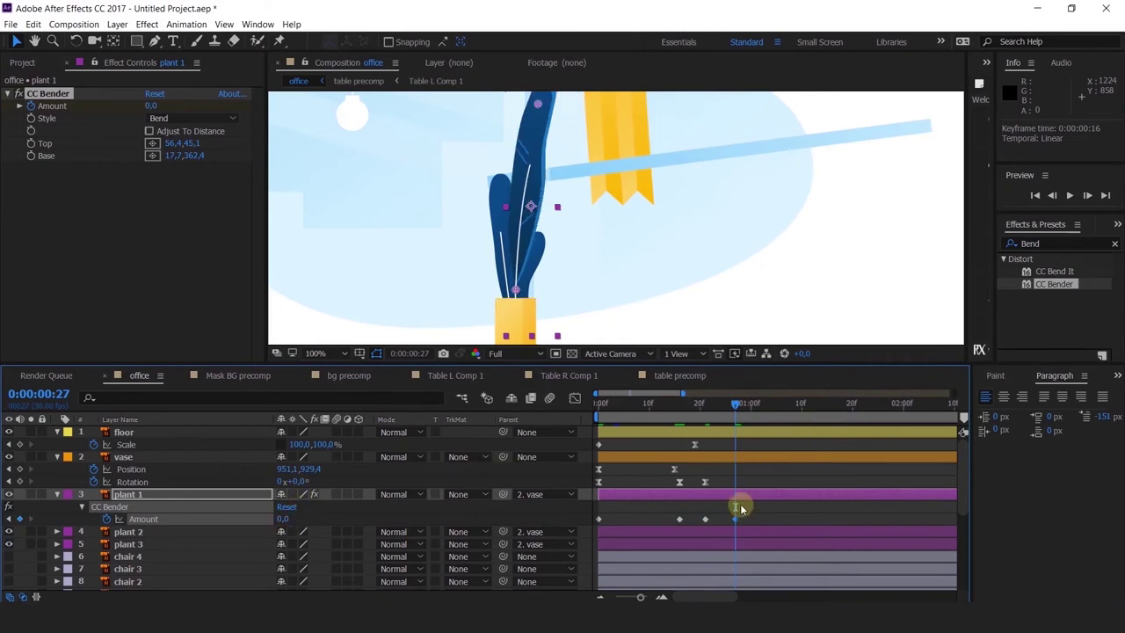
Apply Easy Ease to all of plant 1's CC Bender Amount keyframes and preview the bending leaf.
drag(740, 508, 540, 552)
click(608, 404)
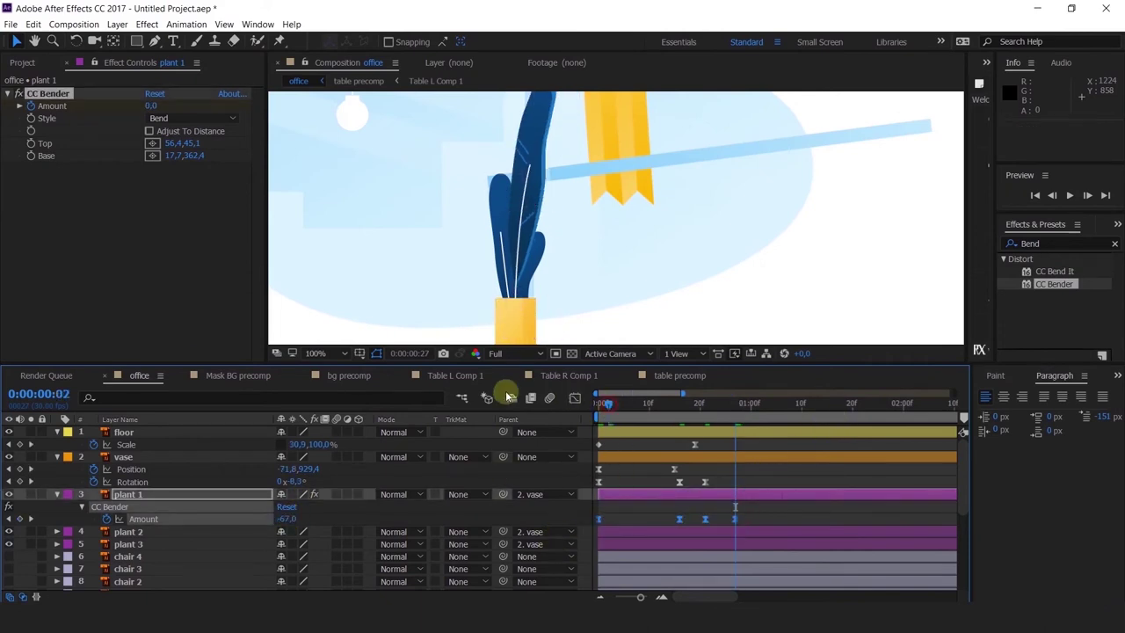
key(space)
scroll(565, 241, down, 4)
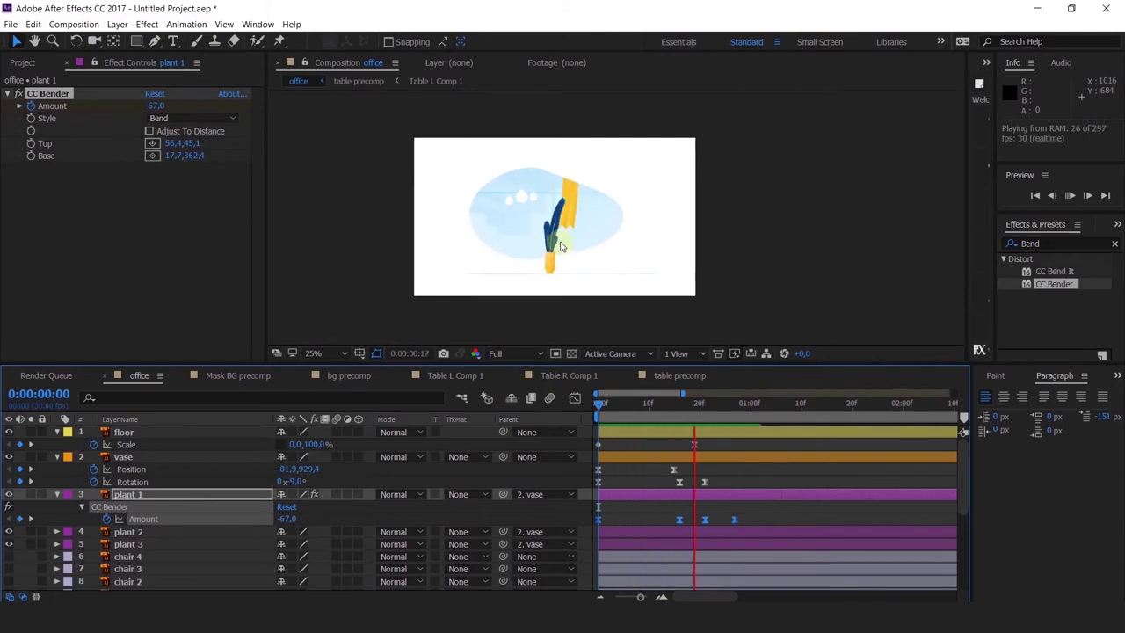
scroll(560, 247, up, 2)
click(650, 404)
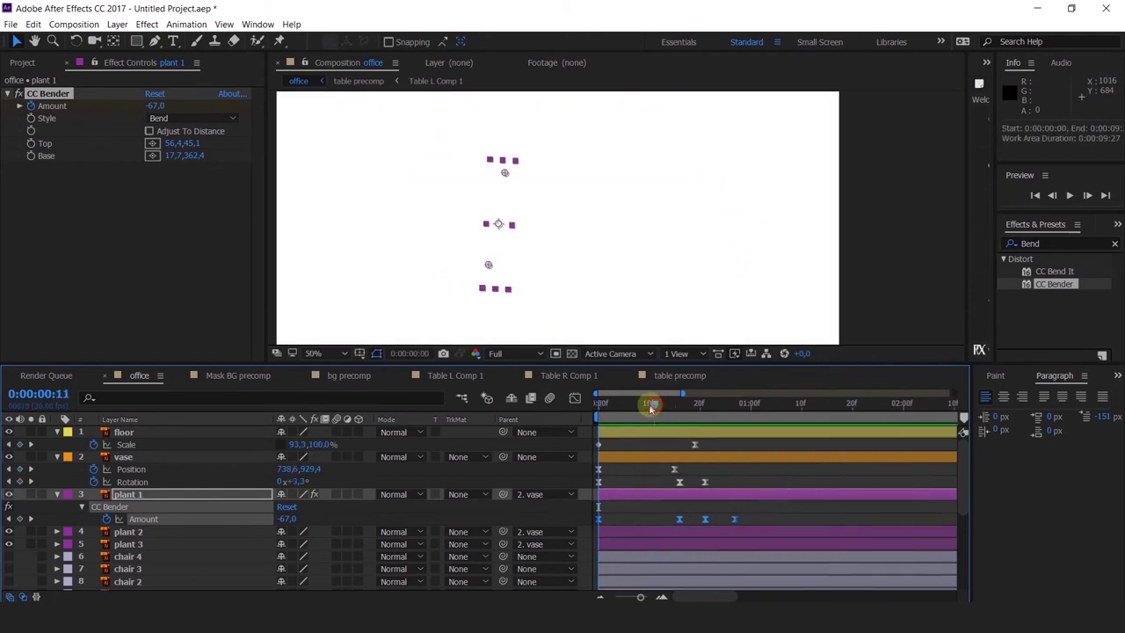
Preview plant 1's bending leaf from the start and examine its pose at 0:00:00:16 and 0:00:00:21.
drag(650, 407, 567, 406)
key(space)
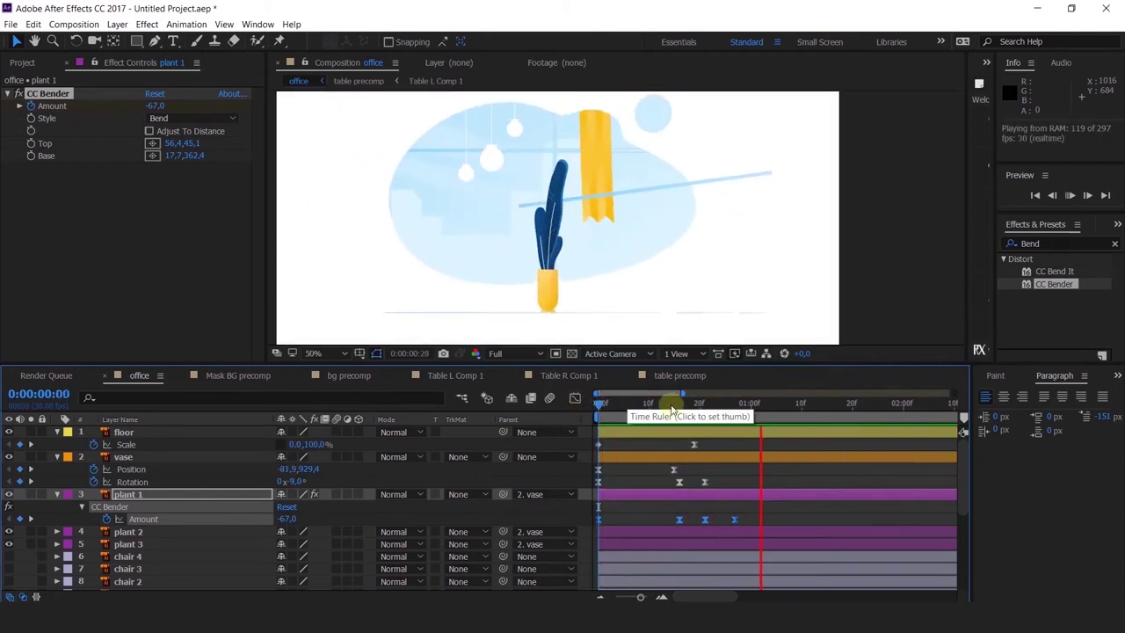
drag(672, 410, 680, 455)
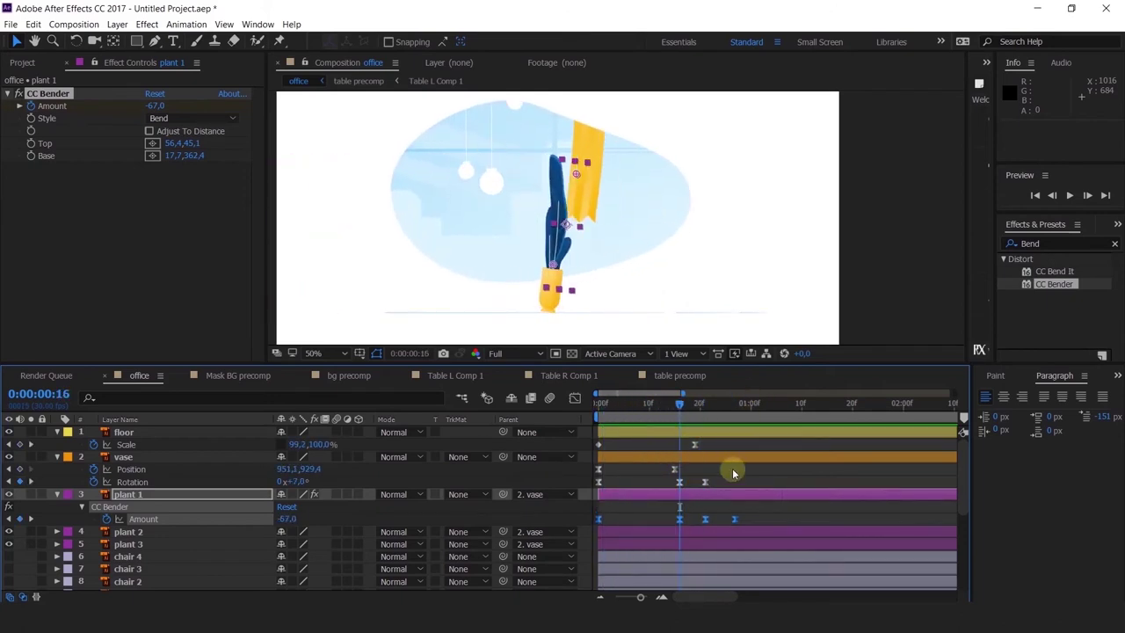
drag(694, 406, 706, 414)
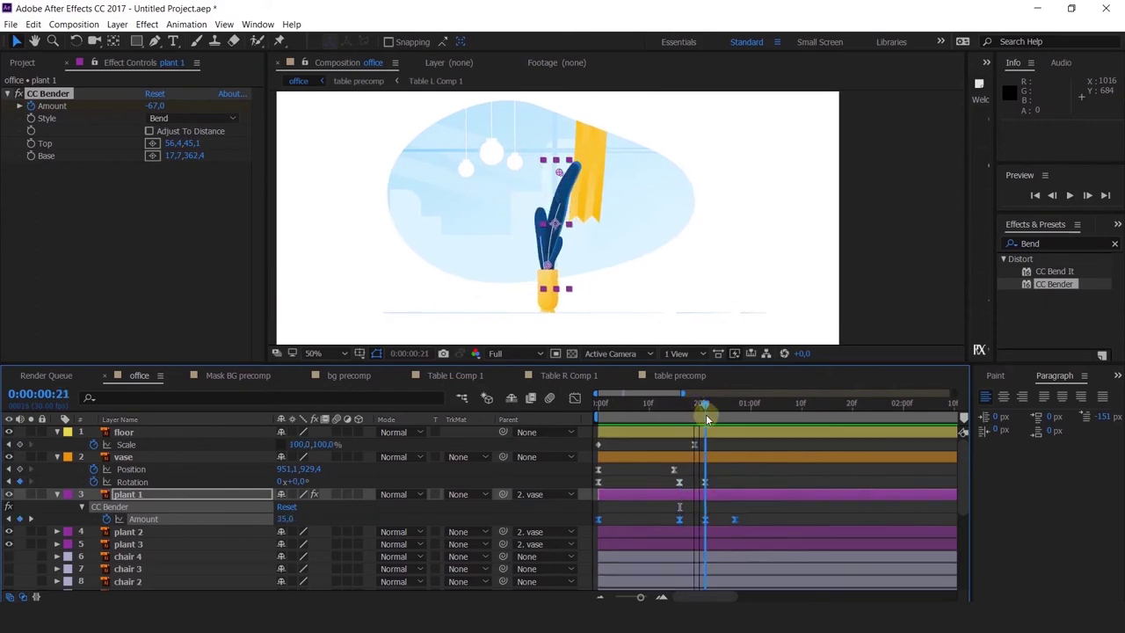
click(715, 511)
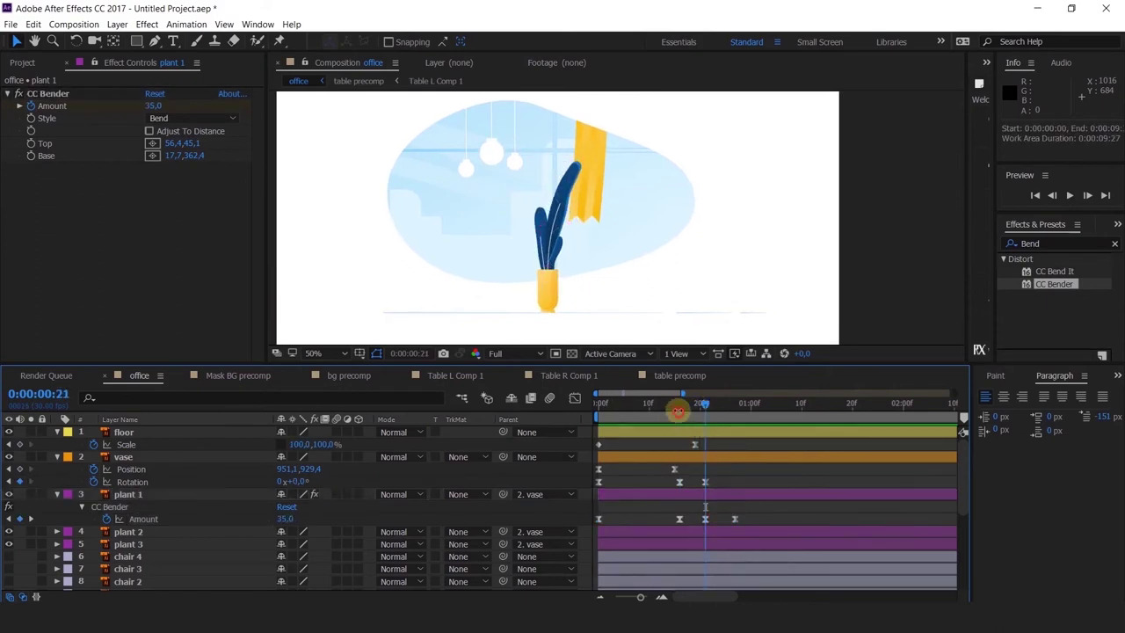
click(678, 407)
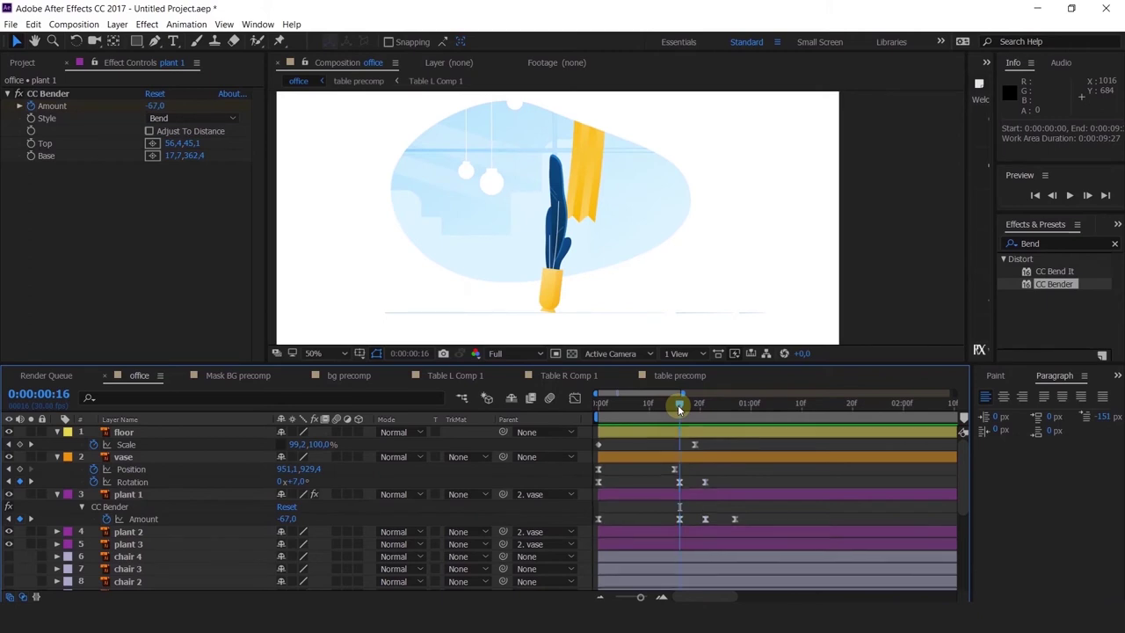
Try different CC Bender Amounts on plant 1's keyframes at 0:00:00:16 and 0:00:00:21, preview them, and undo the changes.
drag(287, 517, 332, 530)
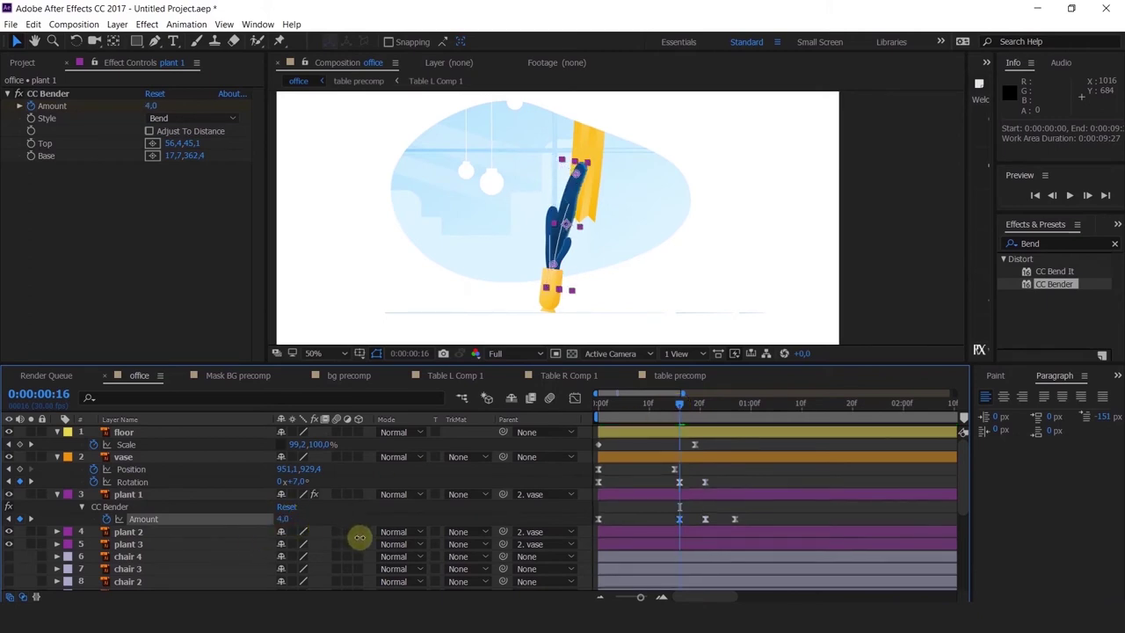
click(33, 519)
click(30, 519)
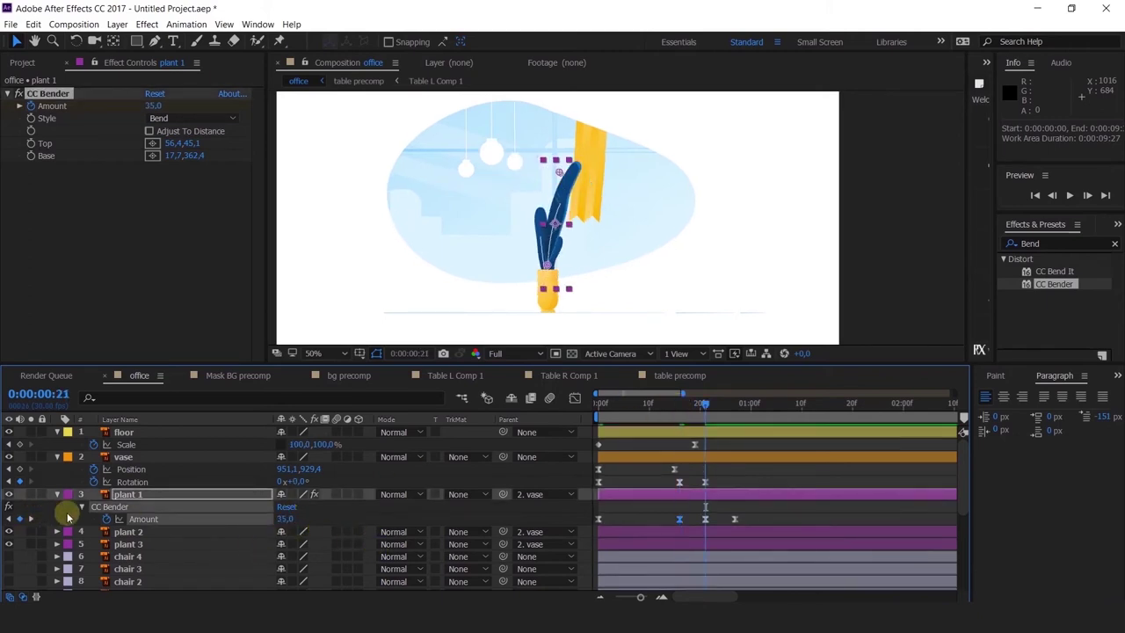
drag(280, 519, 230, 530)
click(615, 404)
key(space)
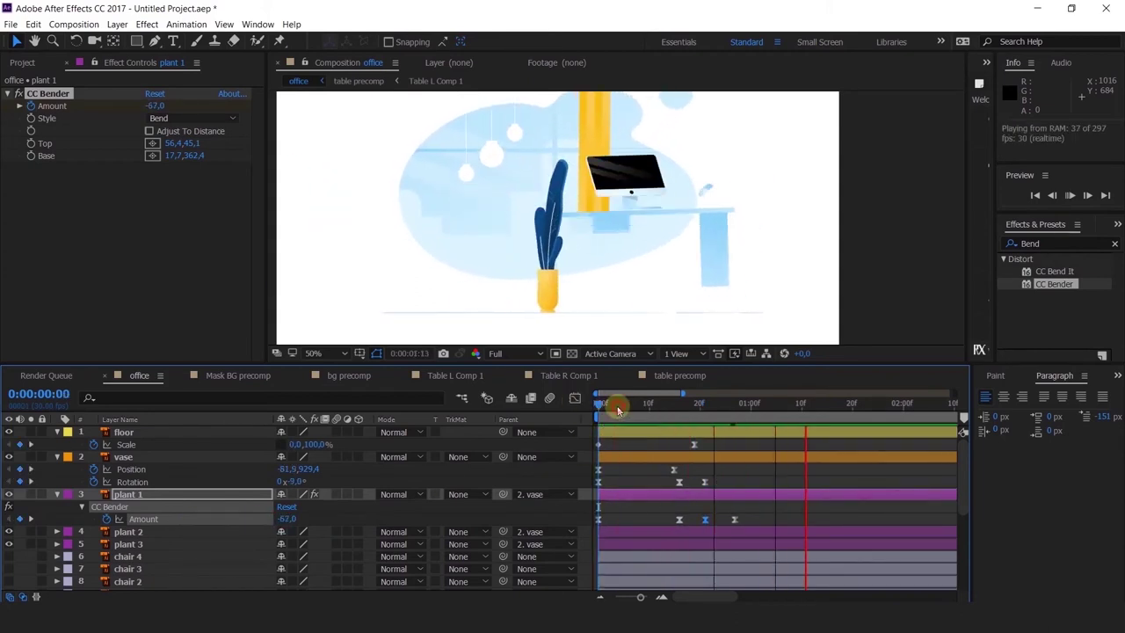
click(693, 403)
drag(692, 404, 705, 479)
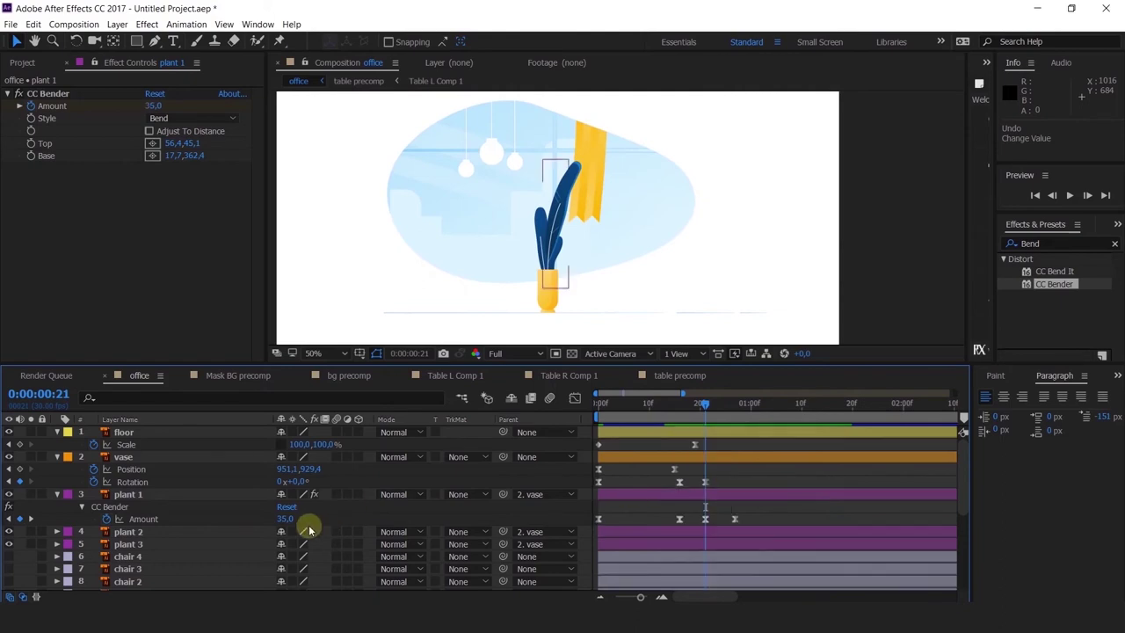
Set plant 1's CC Bender Amount keyframe at 0:00:00:21 to 31, previewing the bend while adjusting it.
drag(283, 522, 296, 521)
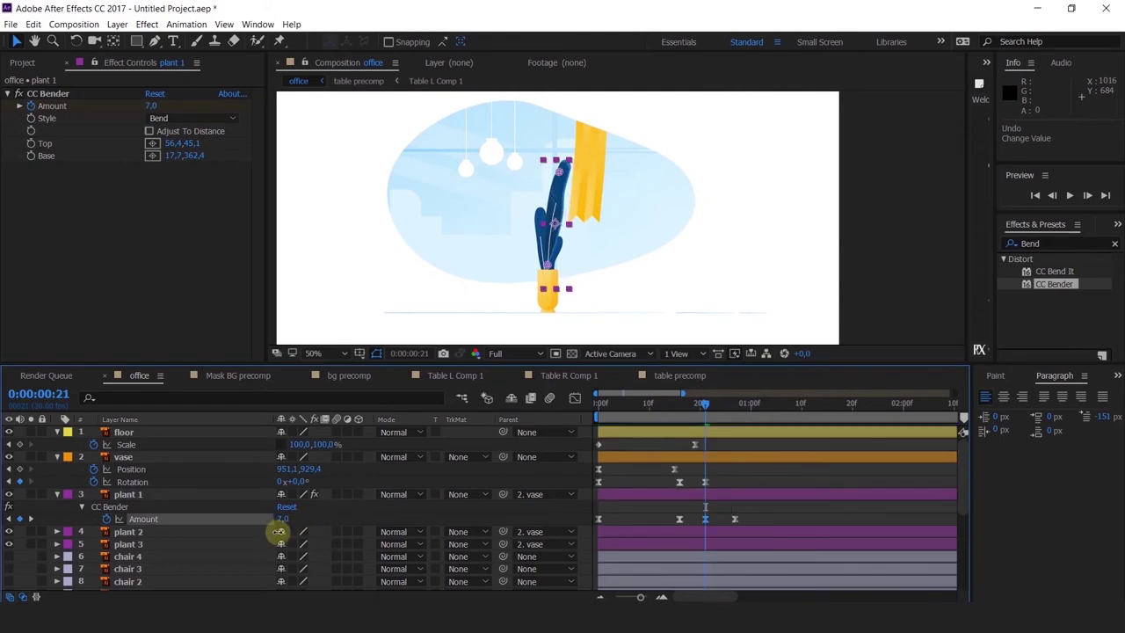
drag(281, 533, 286, 531)
click(8, 520)
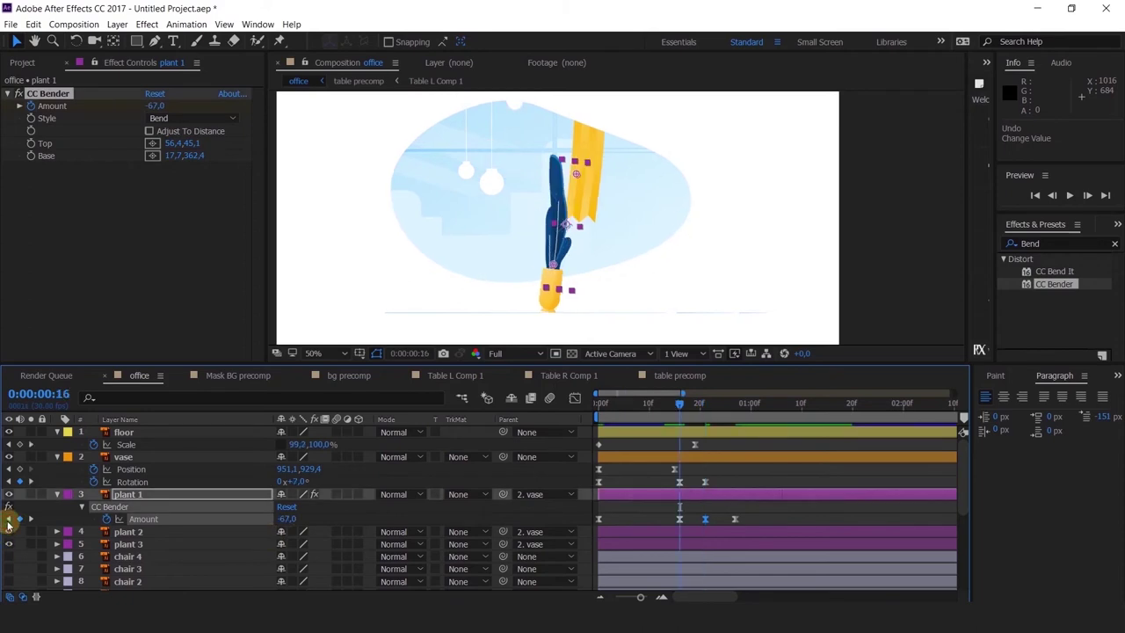
key(space)
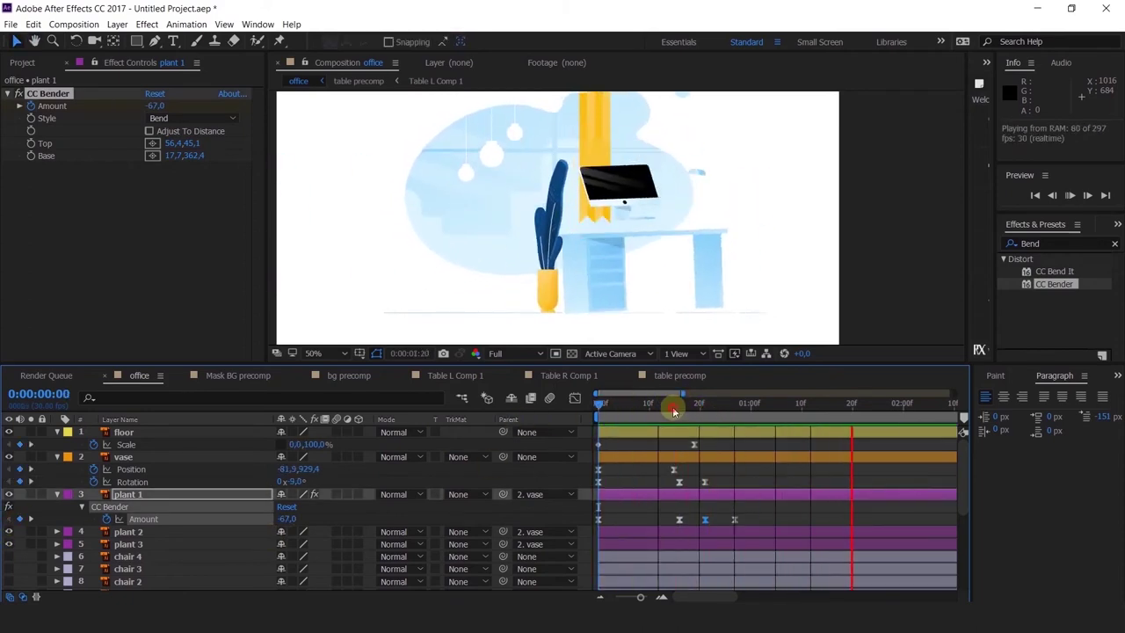
click(673, 402)
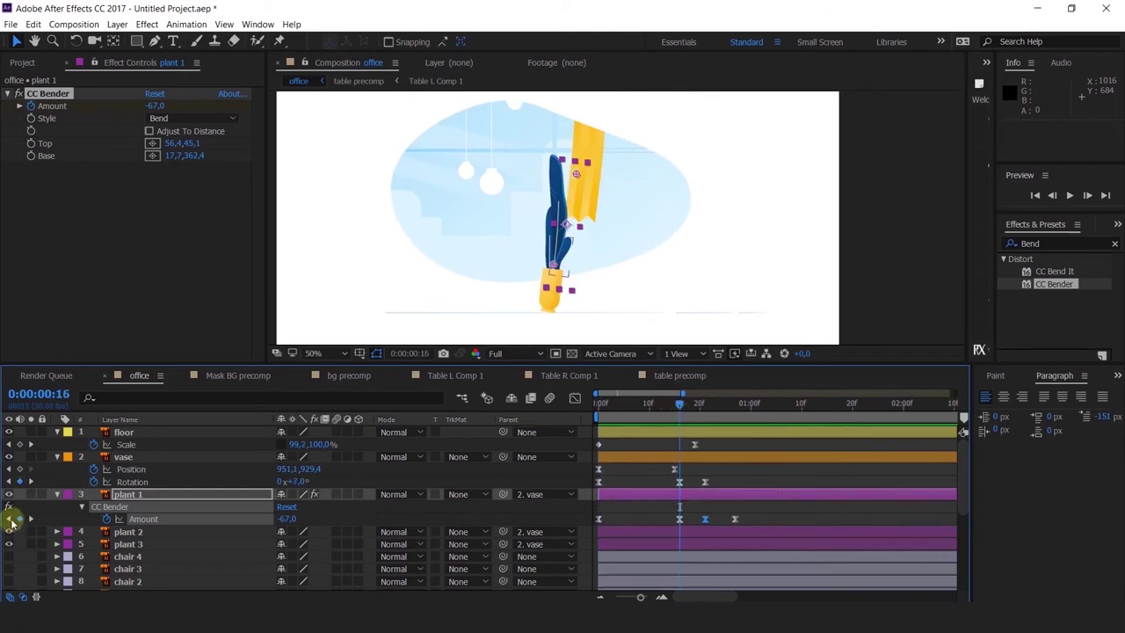
click(29, 524)
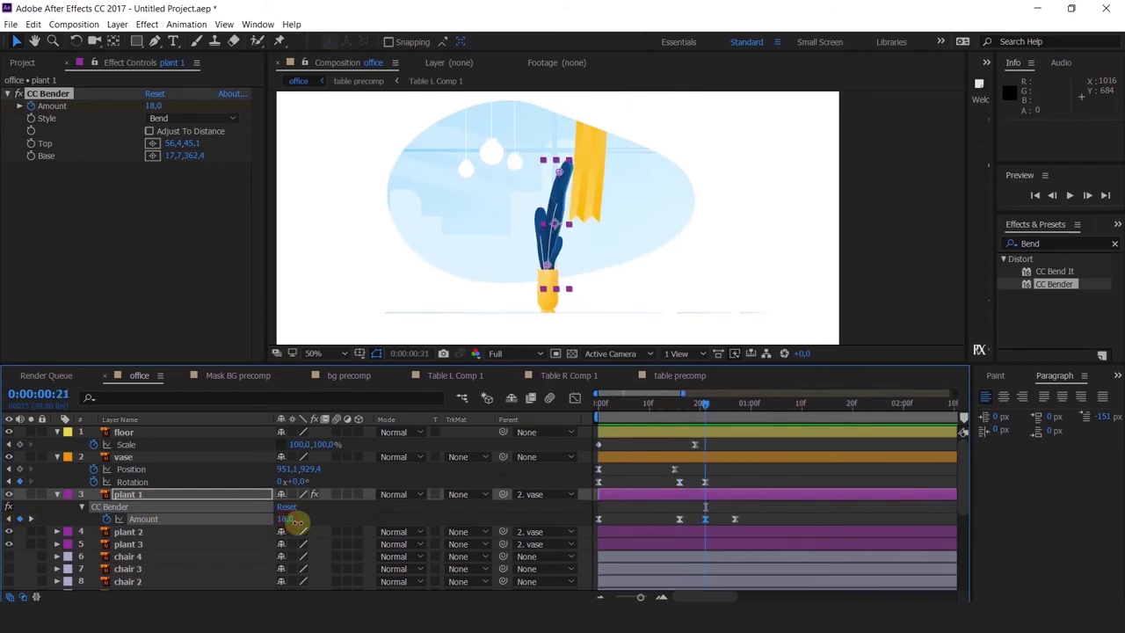
drag(297, 522, 306, 521)
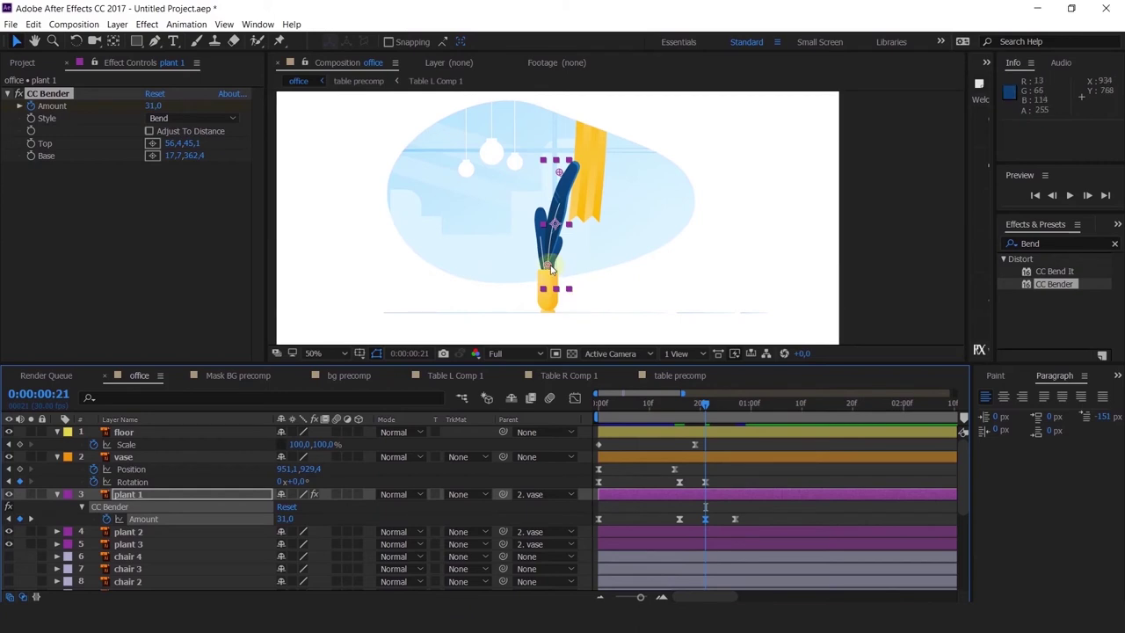
Move plant 1's CC Bender Base to 25,7, 378,4 and try its Top at 30,4, 143,1, undoing only the Top change.
mouse_move(551, 269)
mouse_down()
mouse_move(555, 254)
mouse_move(550, 269)
mouse_up()
drag(559, 172, 554, 204)
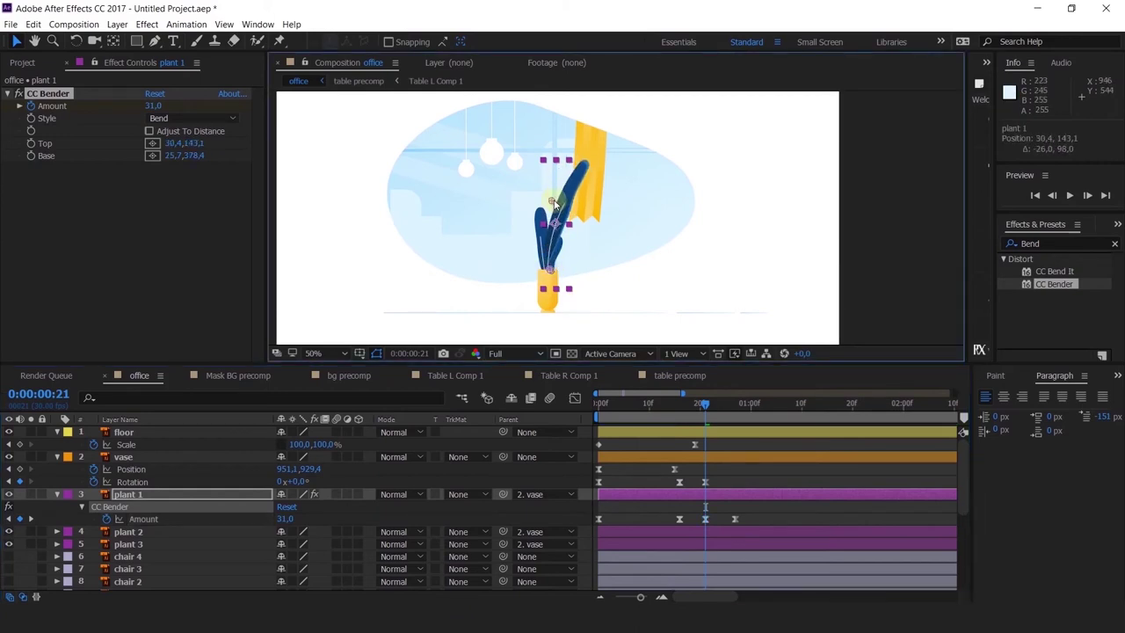
key(space)
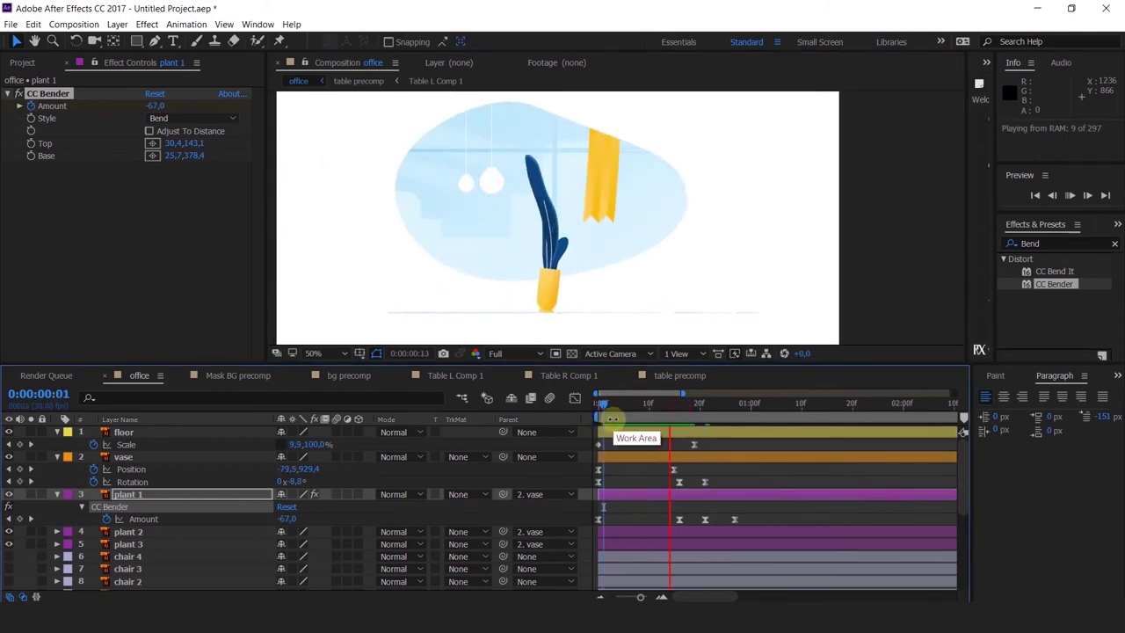
drag(676, 405, 762, 454)
key(ctrl+z)
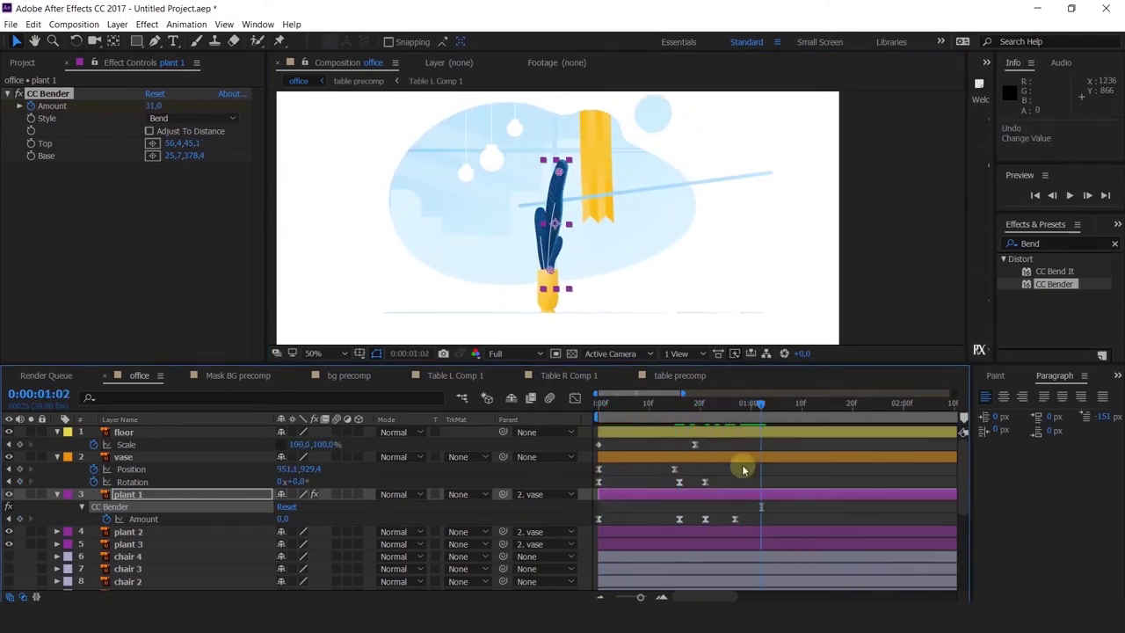
Keyframe plant 1's CC Bender Amount at 0 at 0:00:01:02 and -17 at 0:00:00:27, and preview the swing.
click(19, 520)
click(9, 518)
click(8, 519)
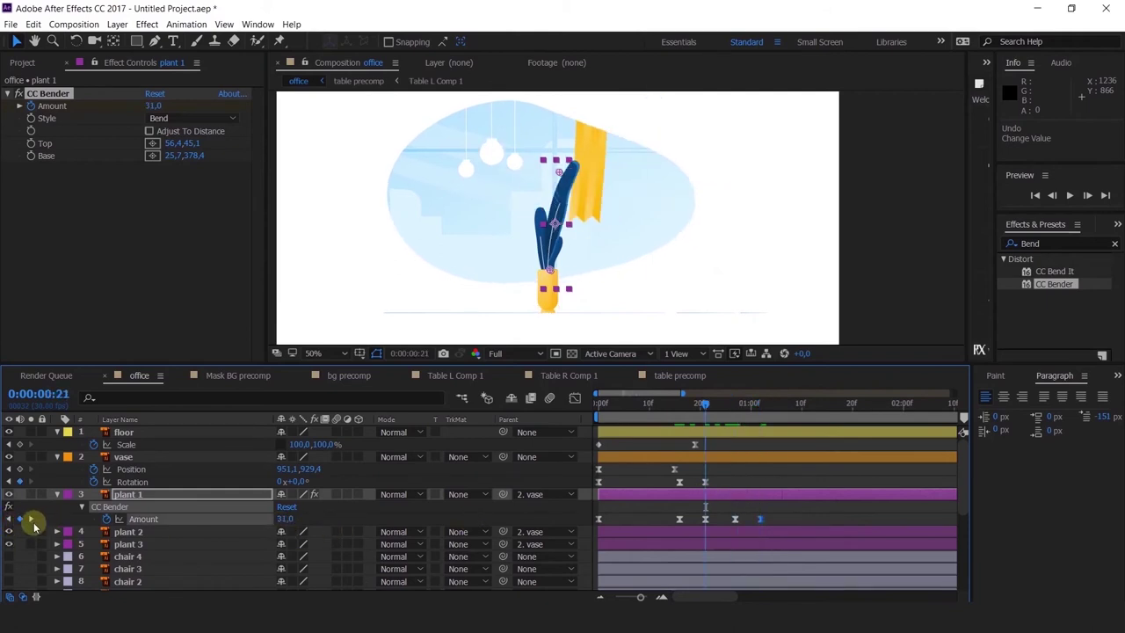
click(30, 519)
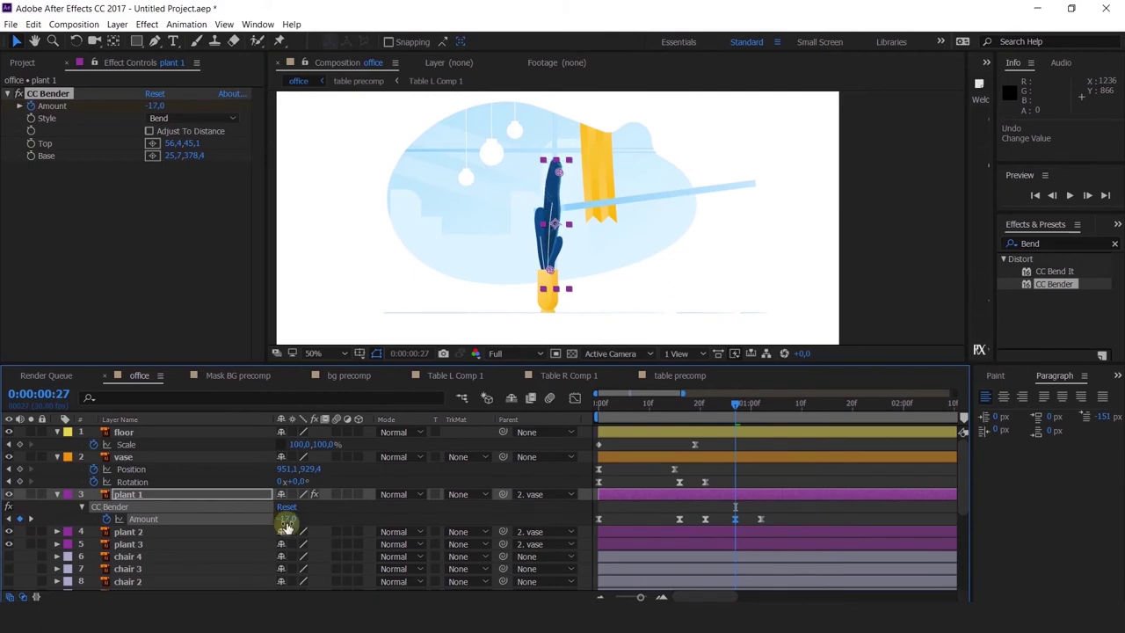
click(659, 409)
key(space)
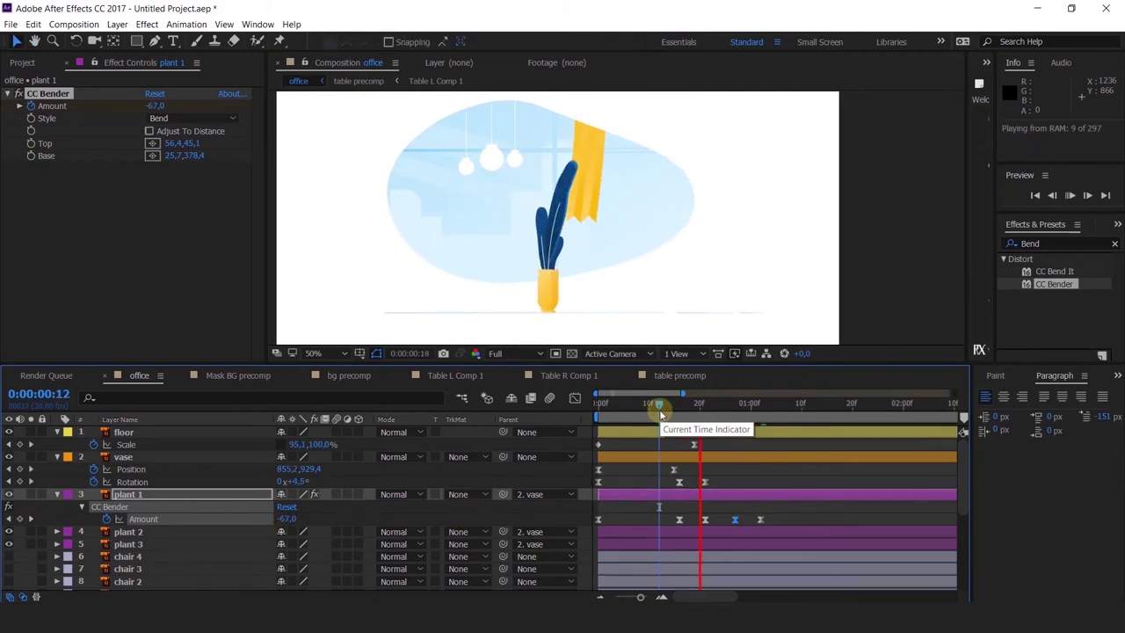
drag(659, 411, 596, 413)
key(space)
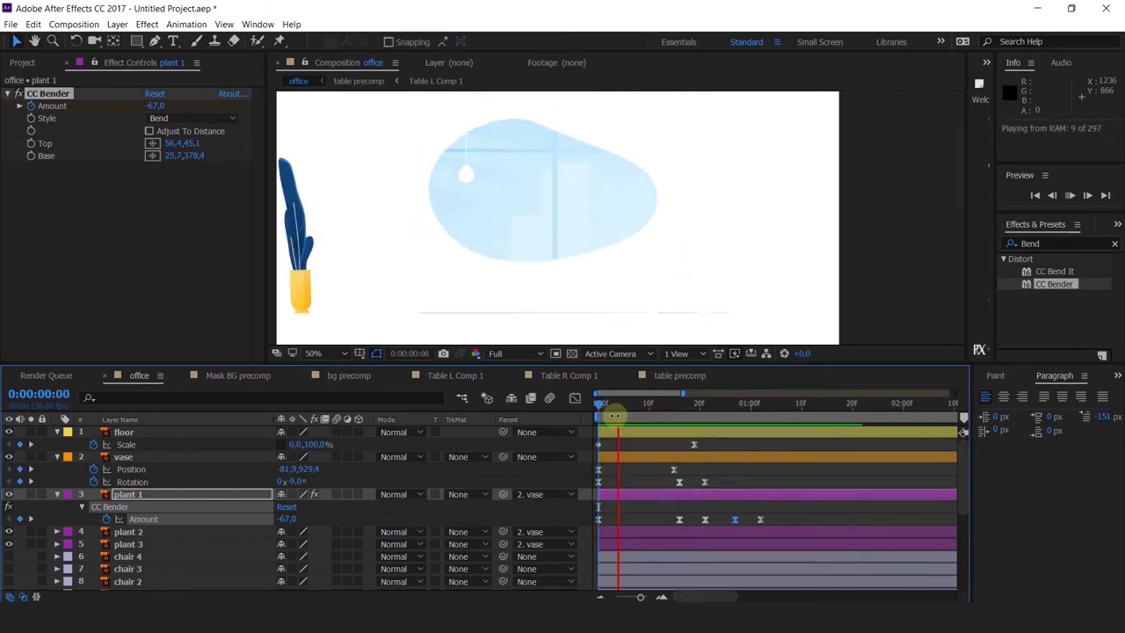
click(694, 409)
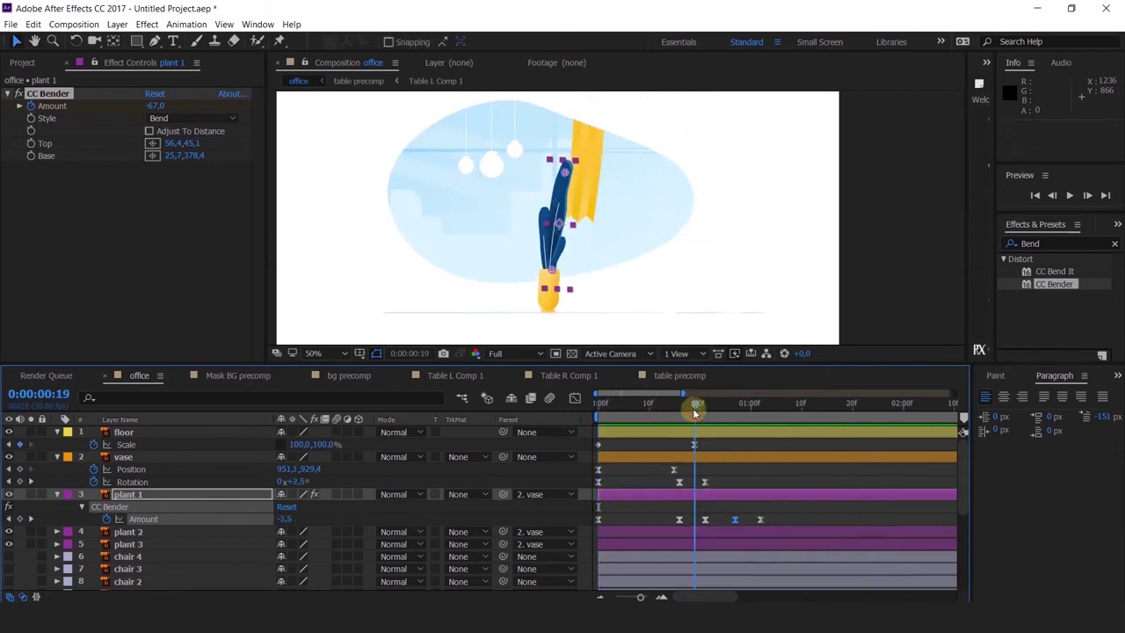
Move plant 1's last two Amount keyframes to 0:00:00:26 and 0:00:01:01, and lengthen the ease into the final one in the speed graph.
drag(692, 408, 704, 429)
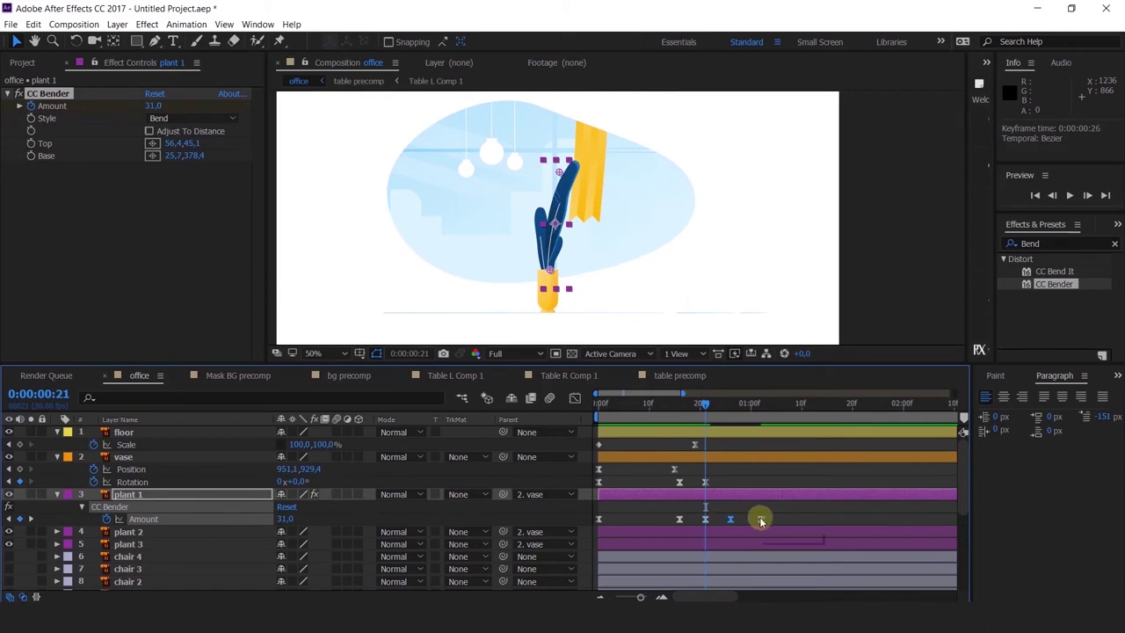
drag(761, 519, 755, 519)
key(shift+F3)
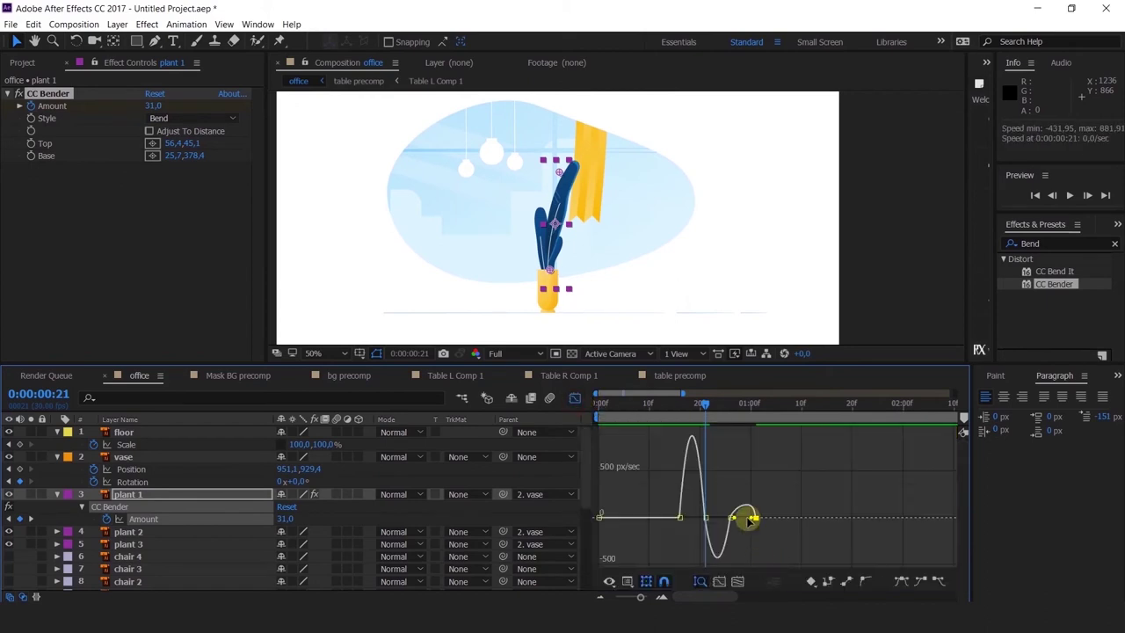
drag(725, 519, 640, 527)
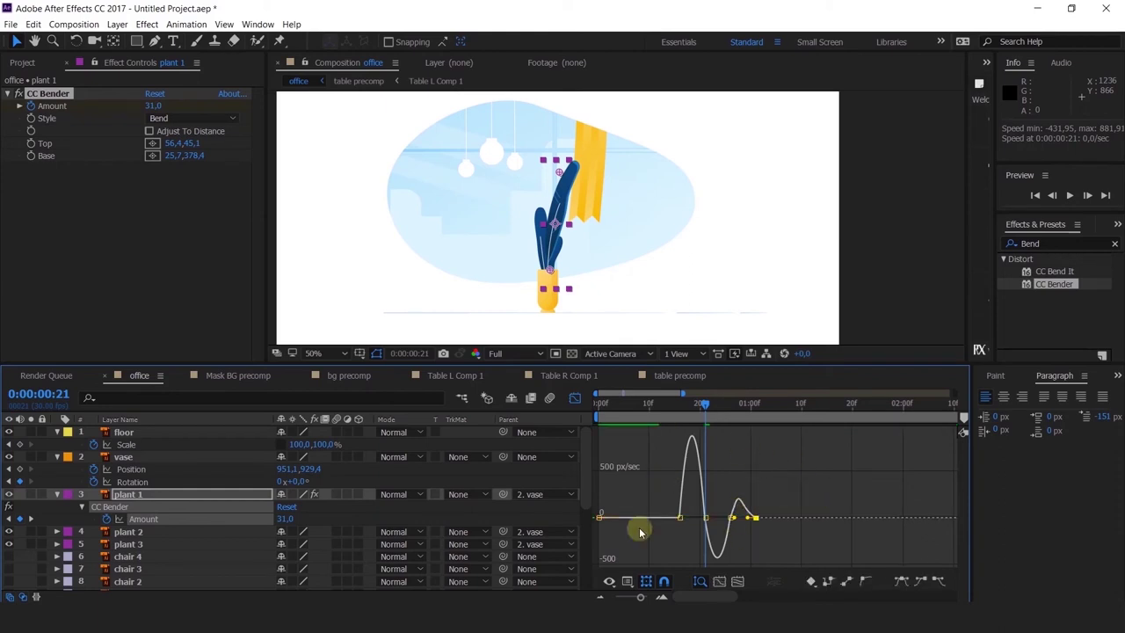
click(573, 398)
Preview the plant's slide-in from the start and examine how its leaf swings and settles.
click(657, 404)
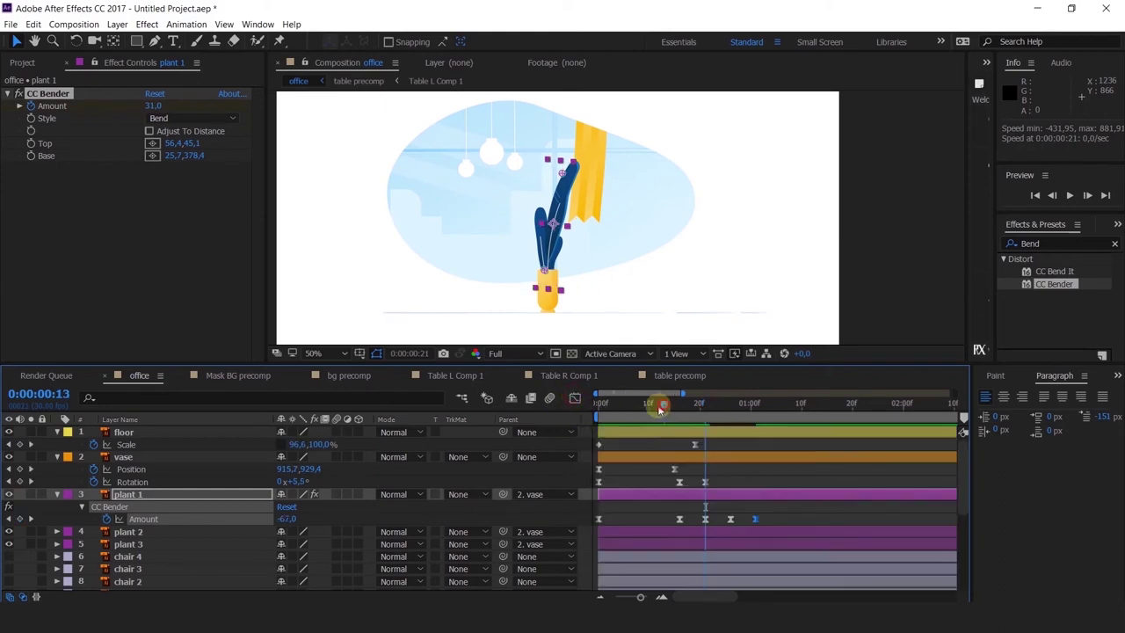
click(669, 405)
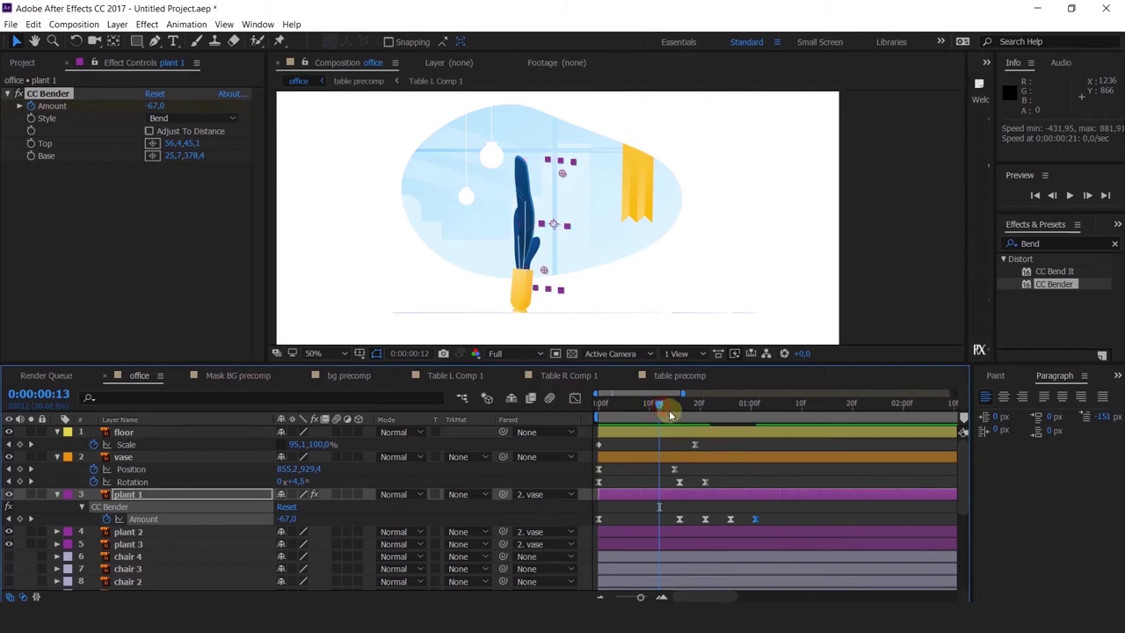
key(space)
drag(670, 406, 480, 422)
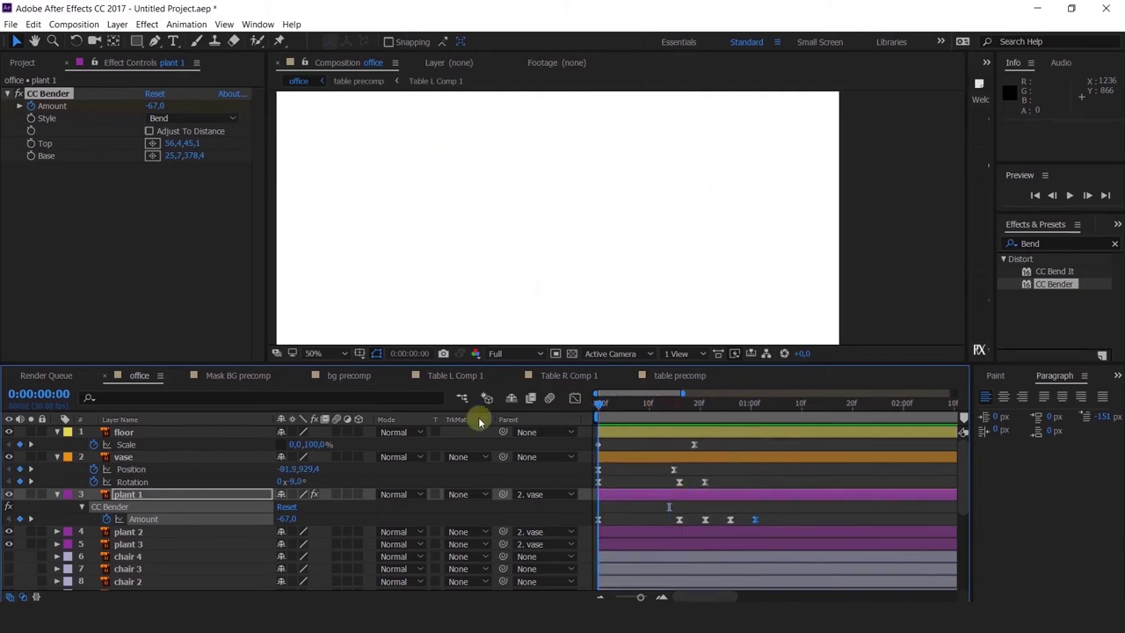
key(space)
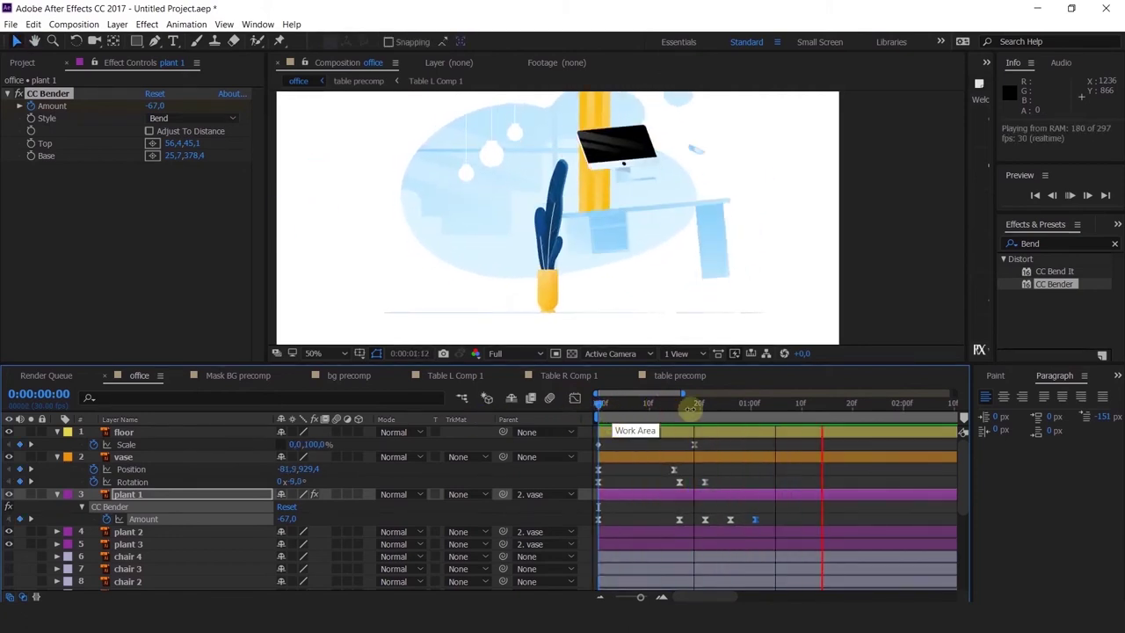
click(608, 405)
click(624, 403)
key(space)
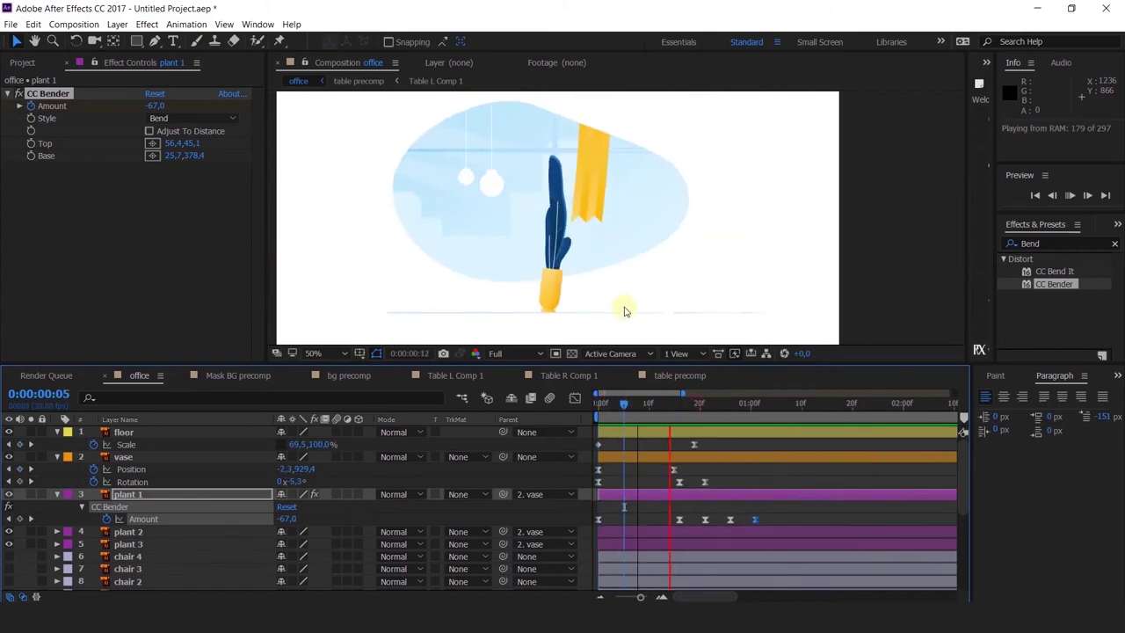
Space plant 1's last three Amount keyframes out to 0:00:00:23, 0:00:01:00 and 0:00:01:07, and preview the slower swing.
click(704, 405)
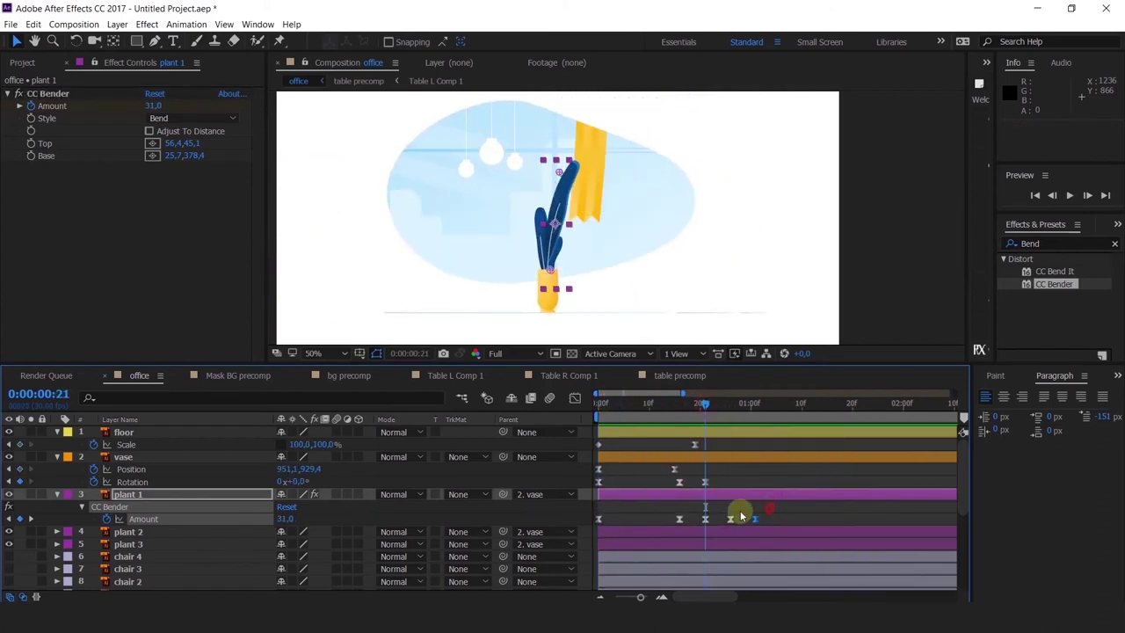
drag(715, 518, 755, 525)
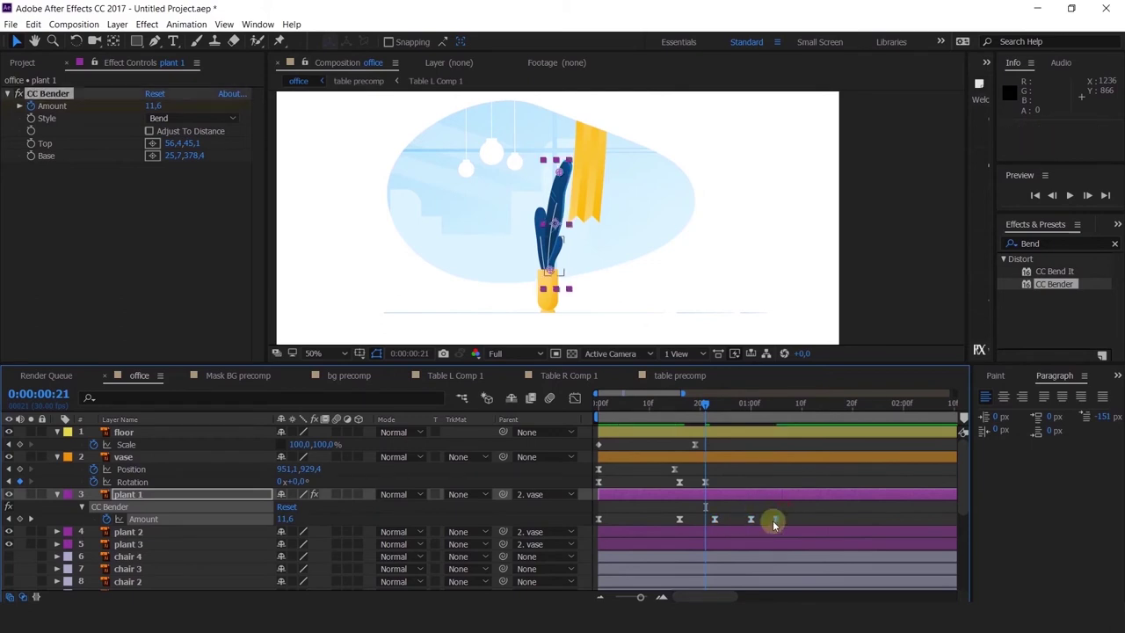
click(785, 519)
click(601, 403)
key(space)
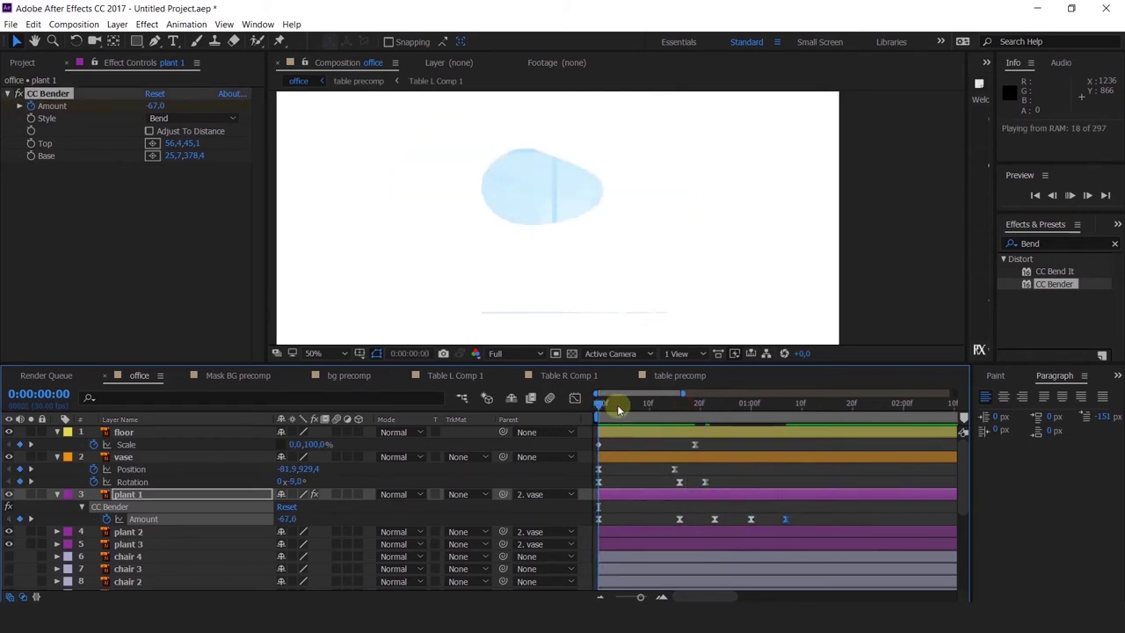
key(space)
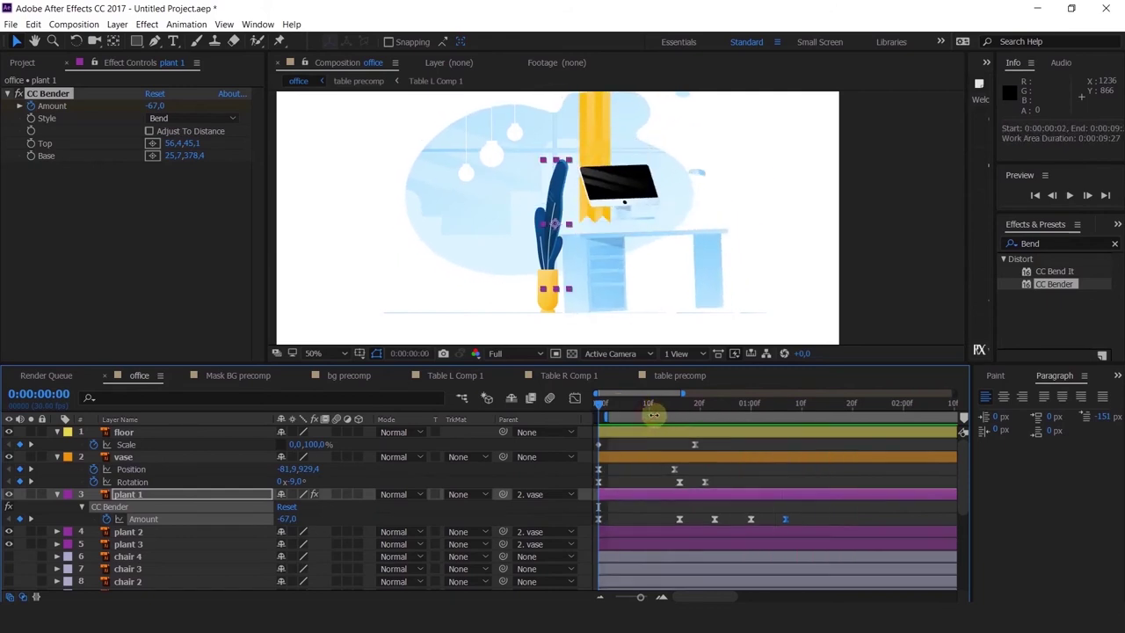
Shift plant 1's last four Amount keyframes four frames earlier, starting at 0:00:00:12, and preview the leaf swing from the start.
drag(665, 407, 679, 411)
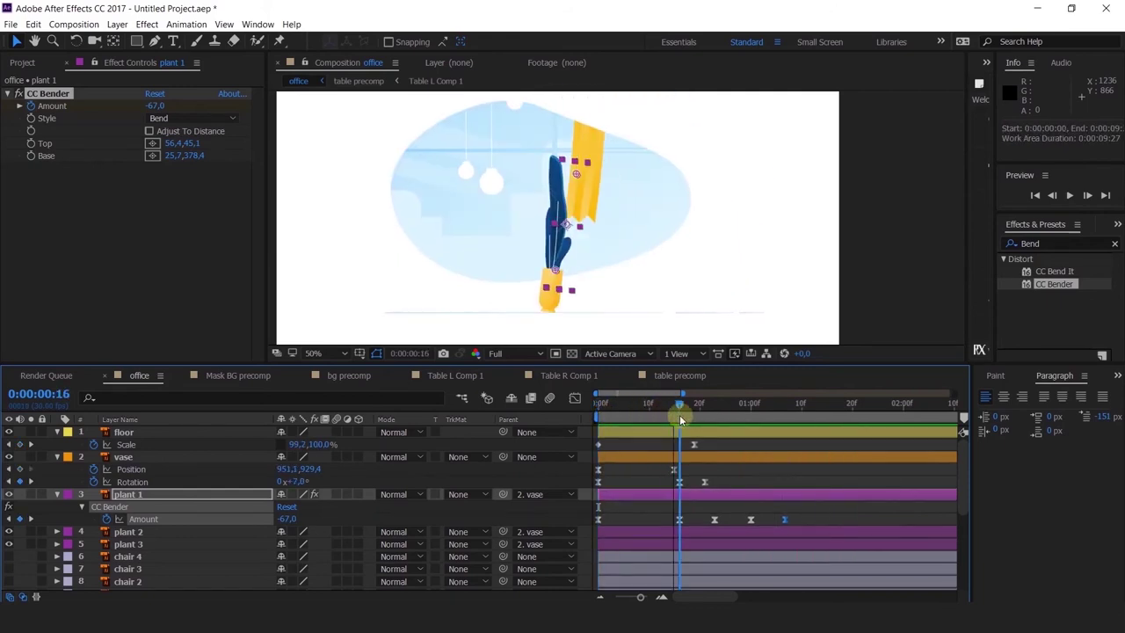
drag(802, 512, 658, 519)
click(647, 404)
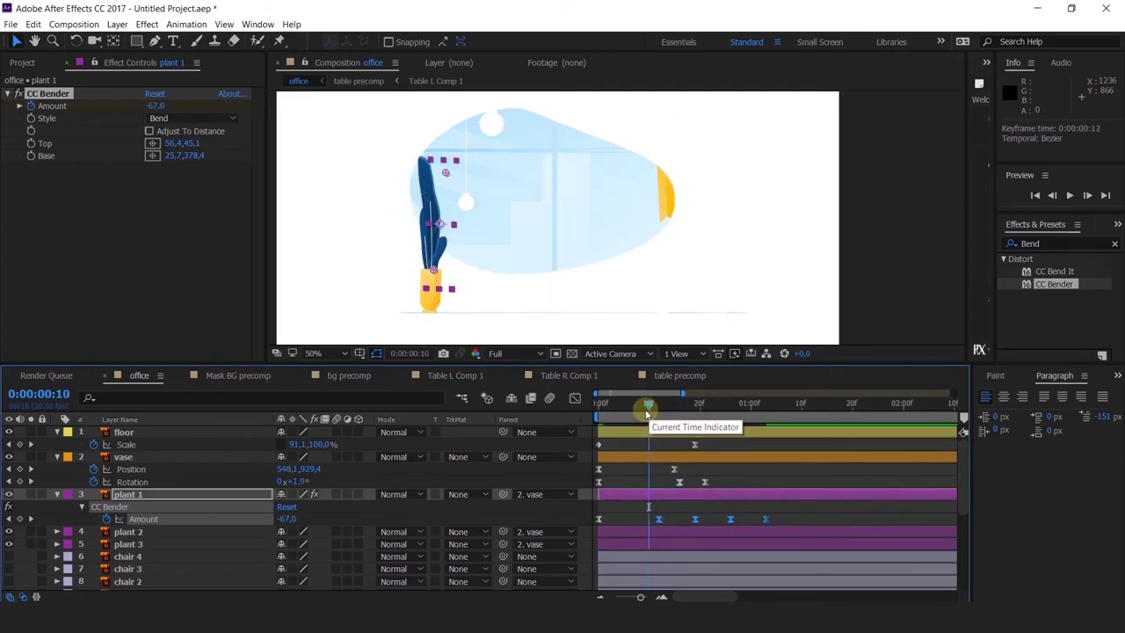
key(space)
drag(647, 412, 571, 416)
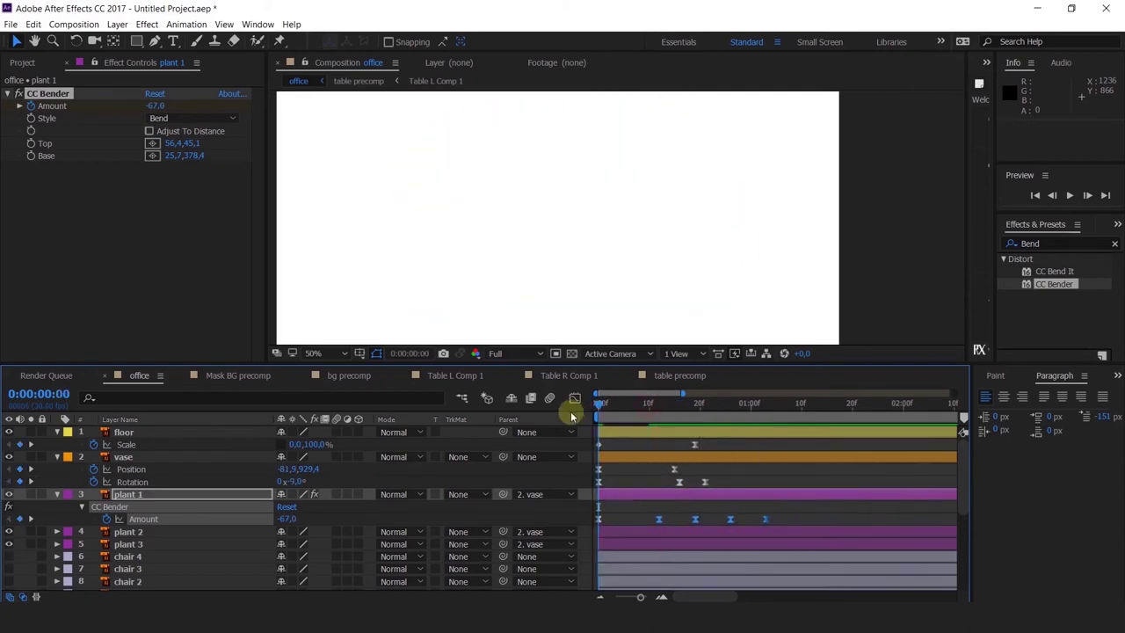
key(space)
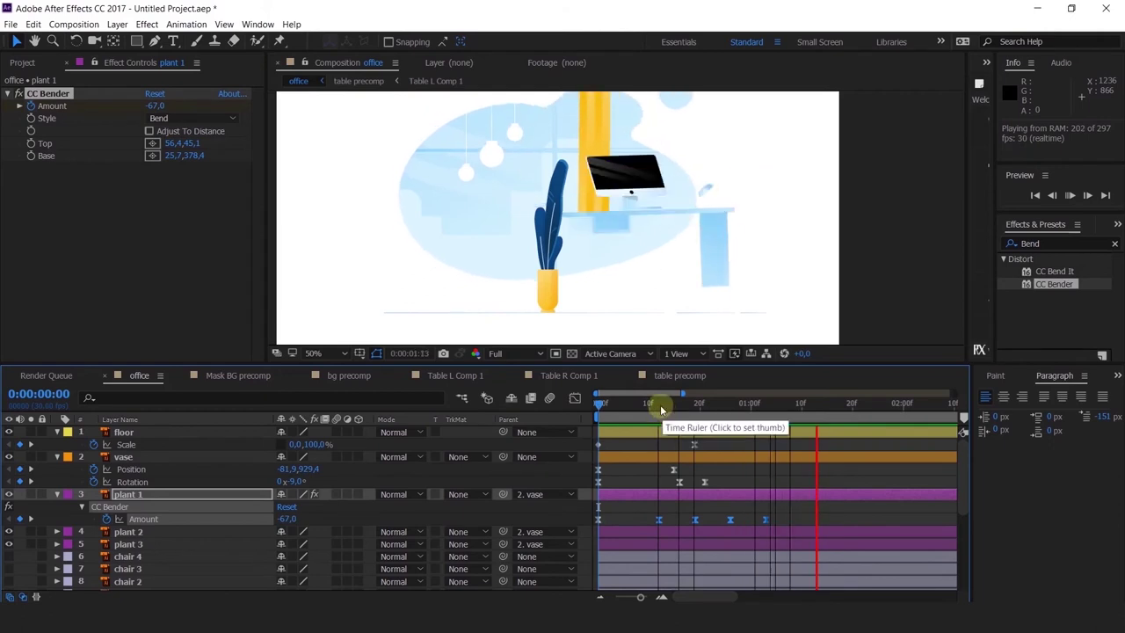
click(654, 403)
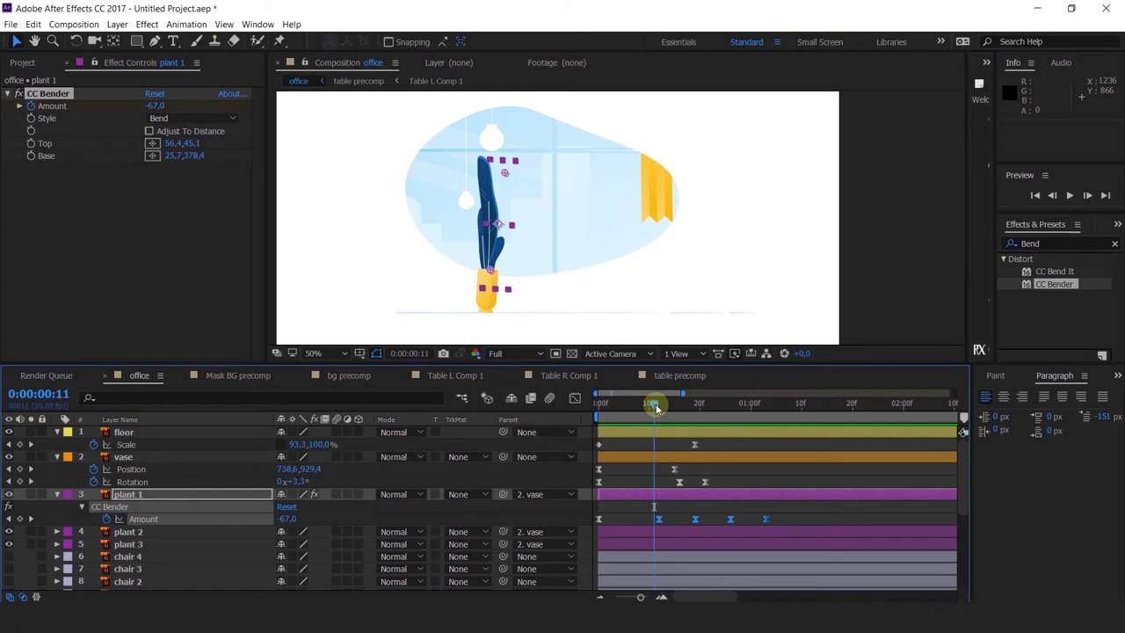
click(668, 511)
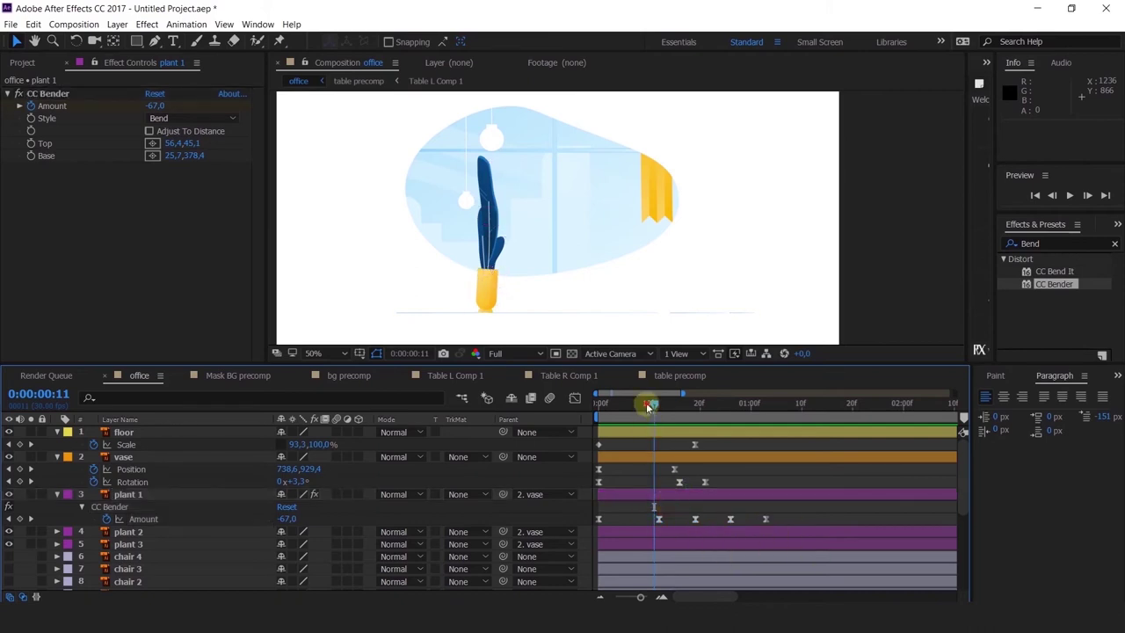
drag(647, 406, 562, 401)
key(space)
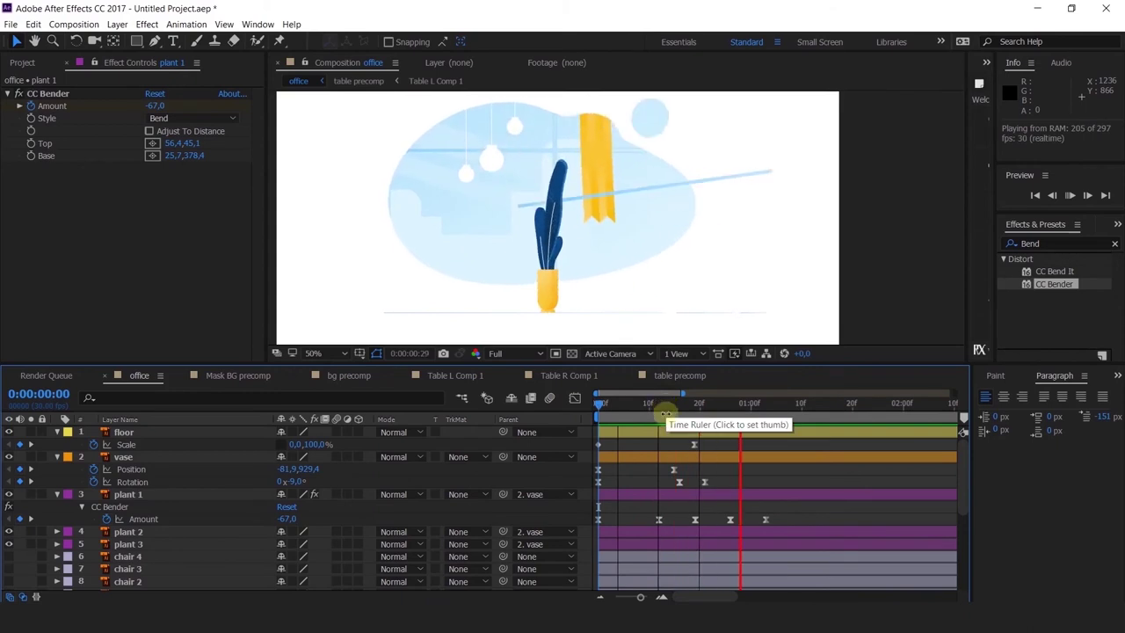
key(space)
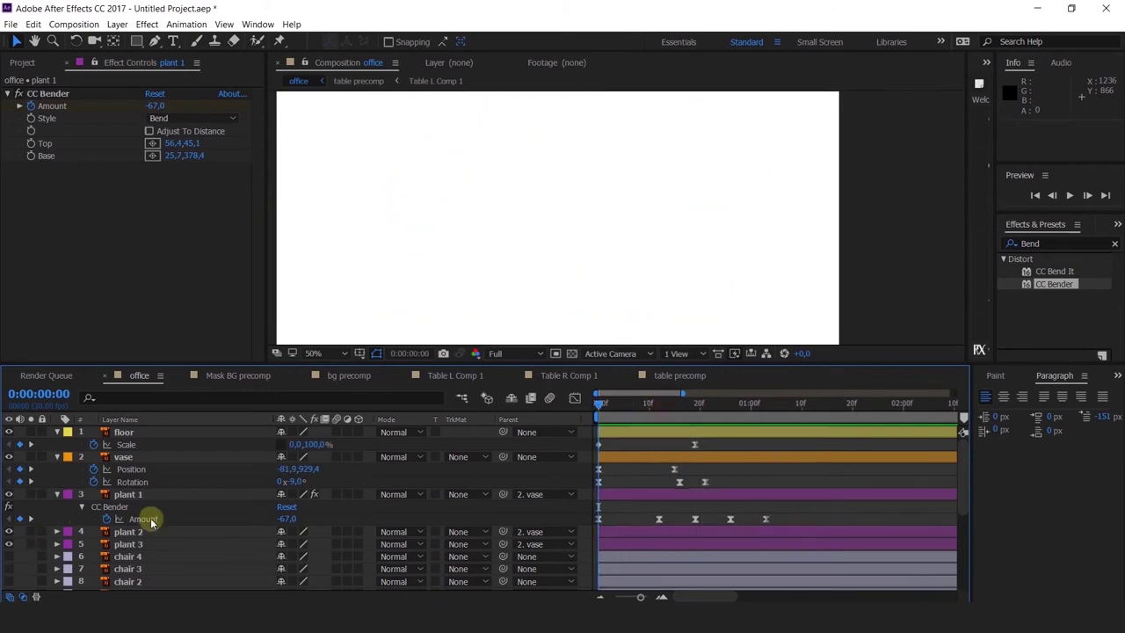
Copy plant 1's CC Bender effect to plant 2, and place its Top at about 55.4, 11.1 and its Base at about 24.2, 128.9.
click(48, 93)
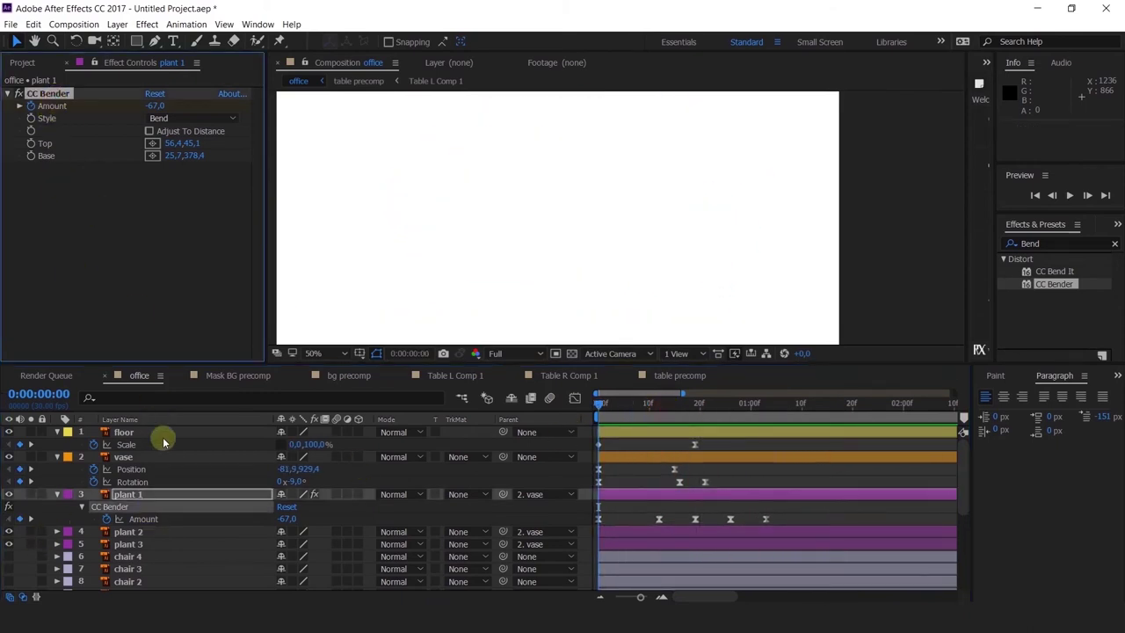
click(145, 532)
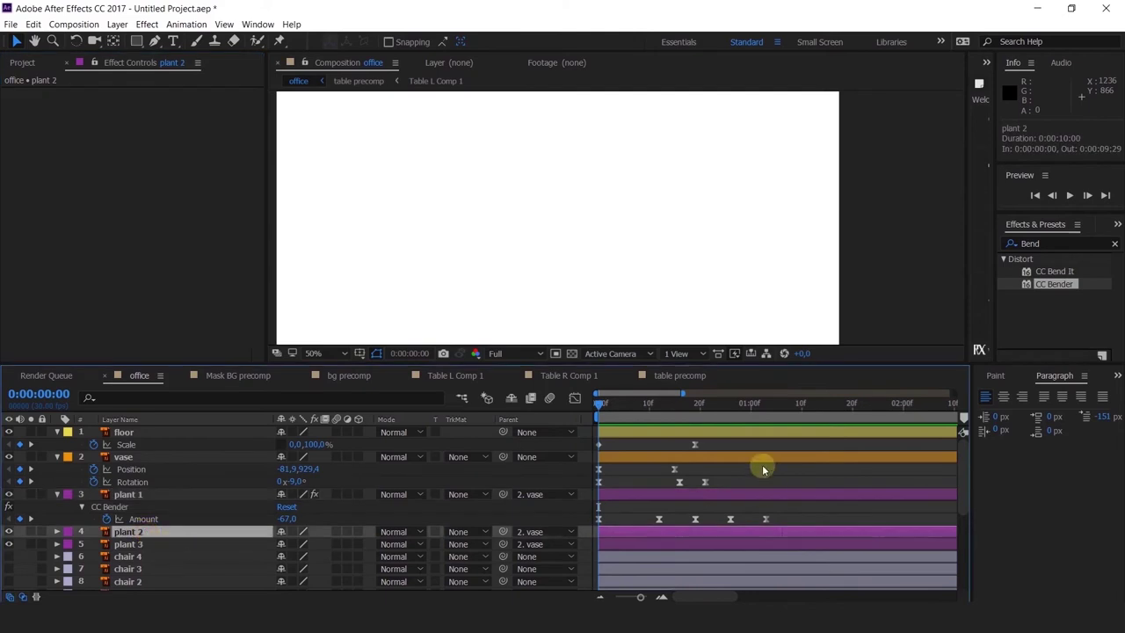
key(ctrl+v)
drag(707, 407, 771, 412)
scroll(559, 262, up, 1)
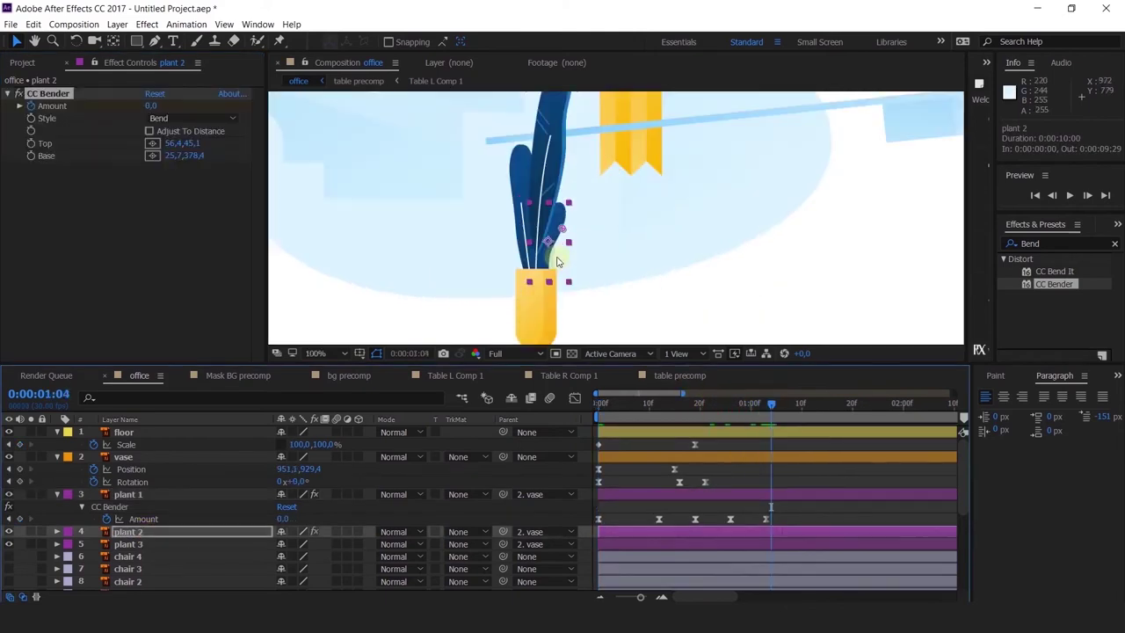
mouse_move(561, 228)
mouse_down()
mouse_move(564, 212)
mouse_move(547, 237)
mouse_up()
scroll(564, 211, down, 2)
scroll(548, 242, up, 4)
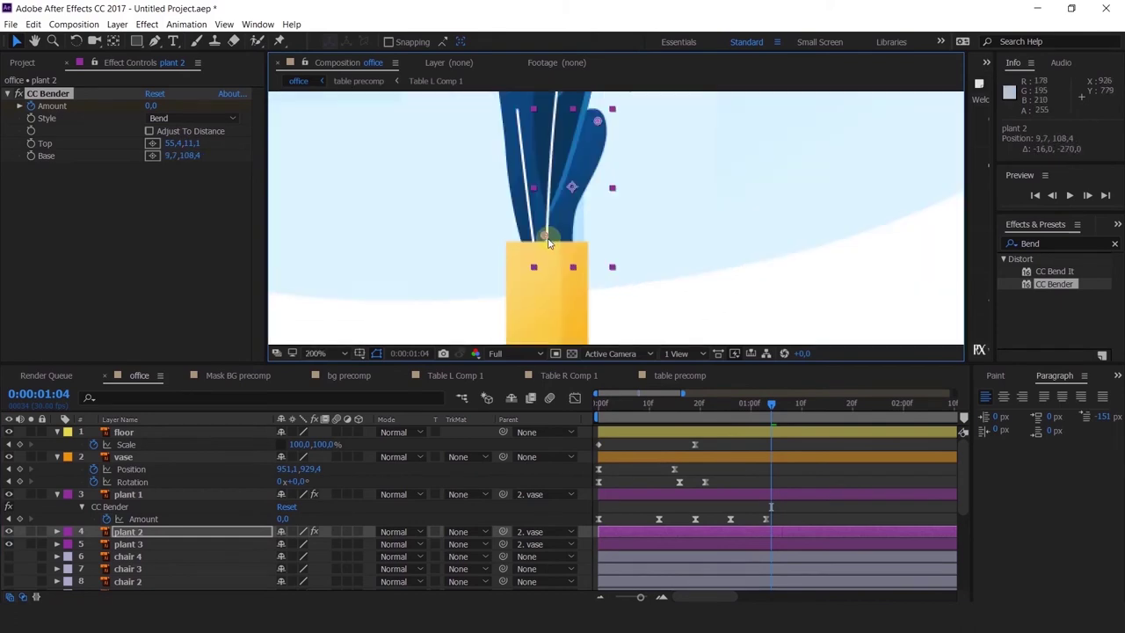
scroll(567, 266, down, 2)
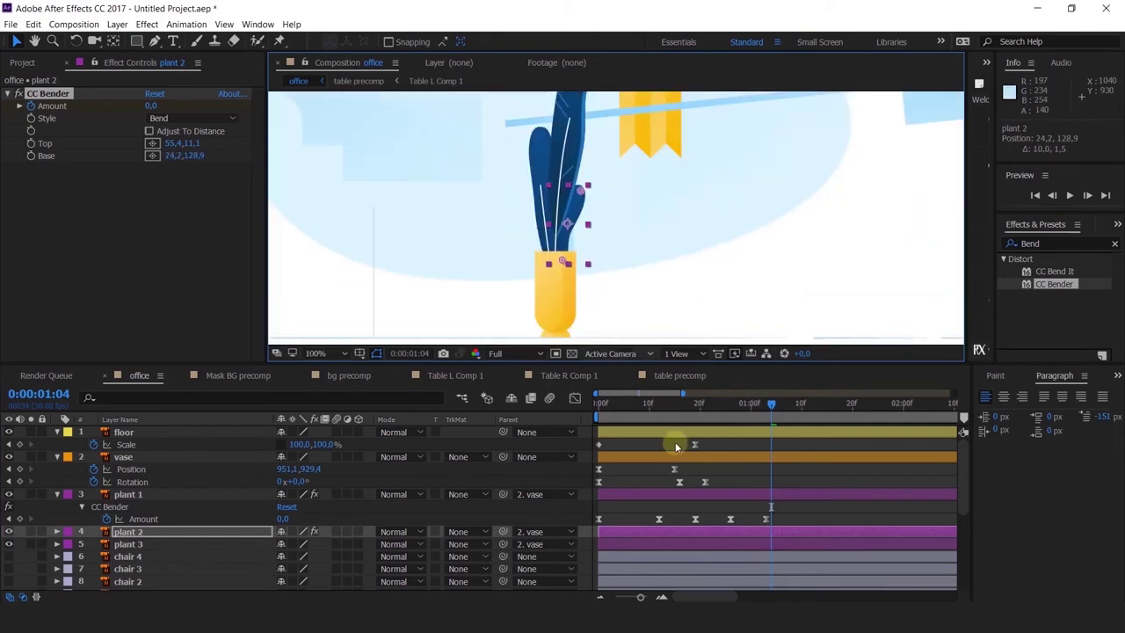
Reveal plant 2's Amount keyframes and paste the CC Bender effect onto plant 3 at 0:00:00:00.
click(634, 541)
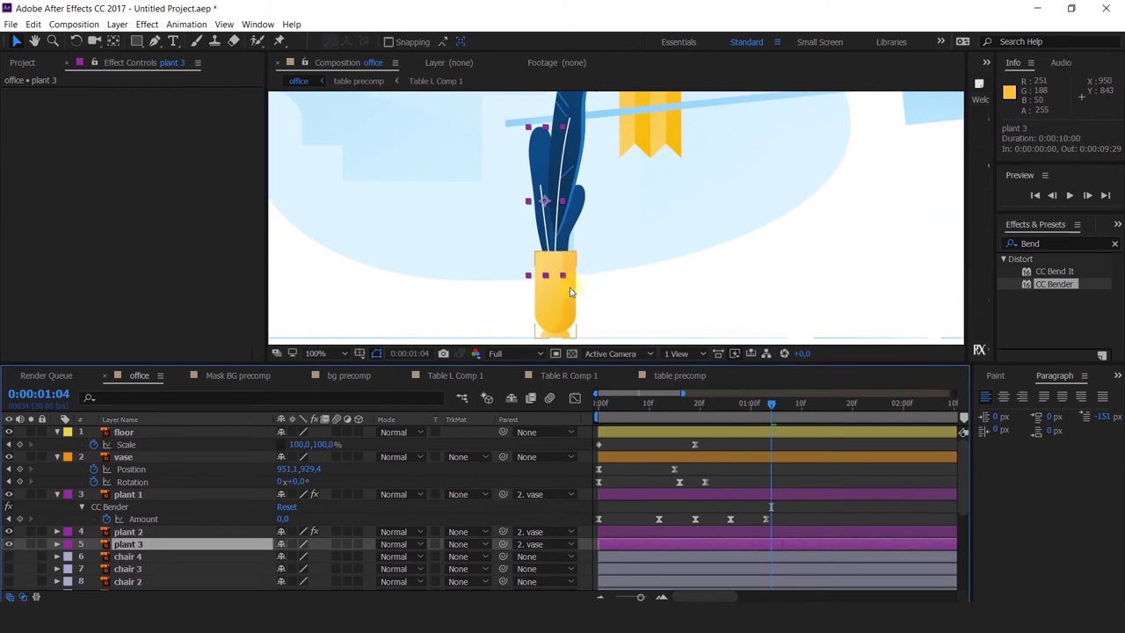
click(642, 532)
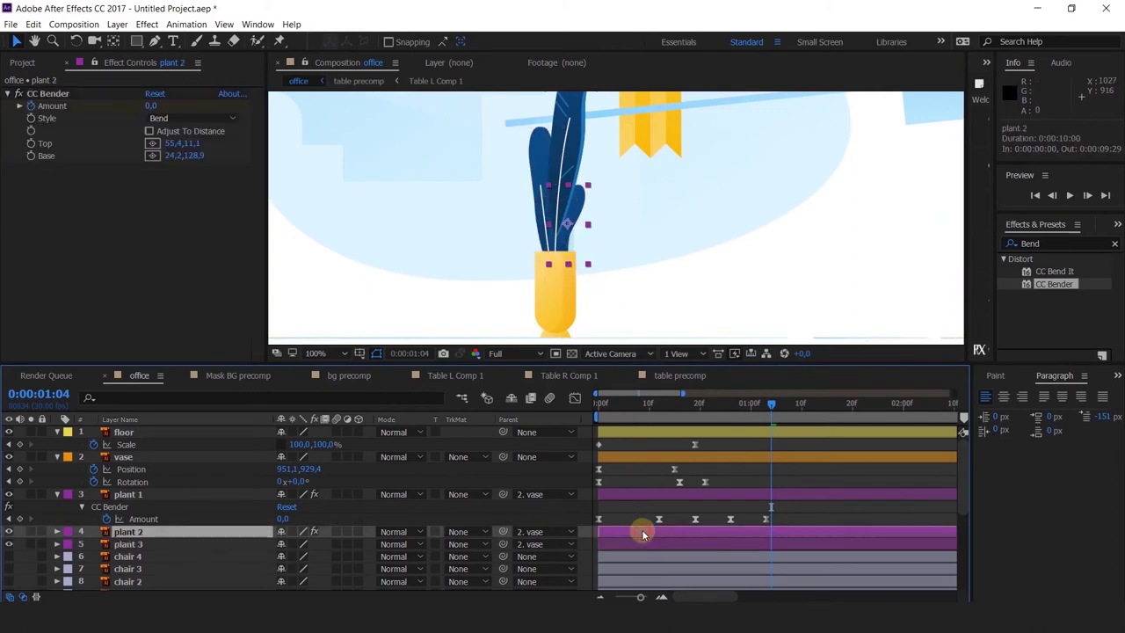
key(u)
drag(610, 406, 534, 401)
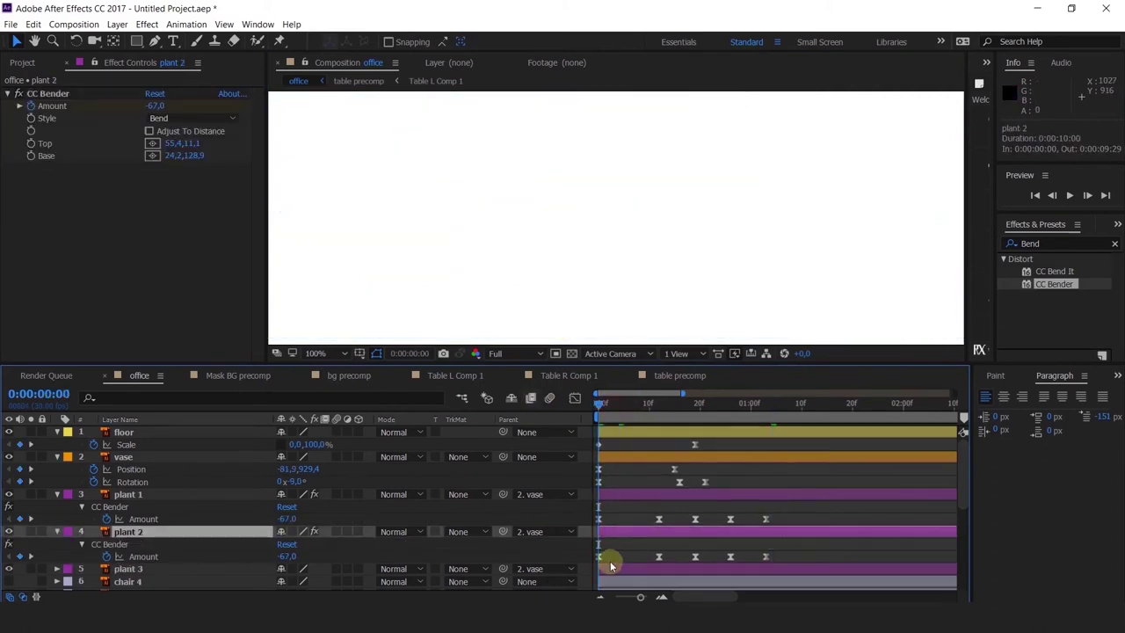
click(610, 568)
Place plant 3's CC Bender Top at about 19.4, 43.1 and Base at about 37.7, 209.4, and preview the three leaves.
drag(613, 403, 741, 404)
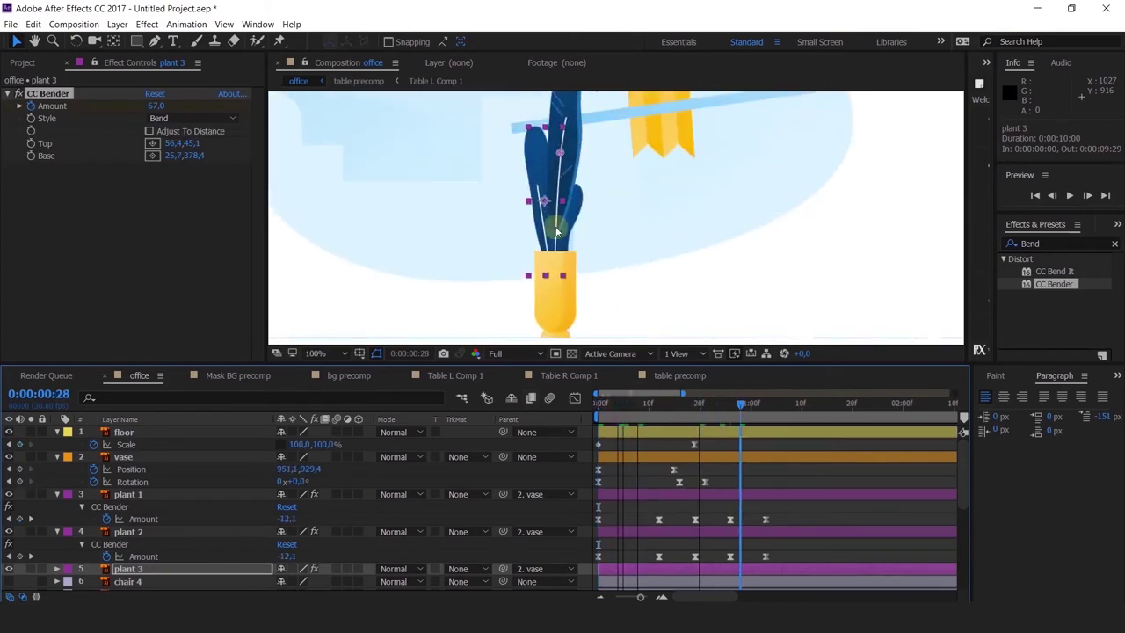
scroll(610, 243, down, 2)
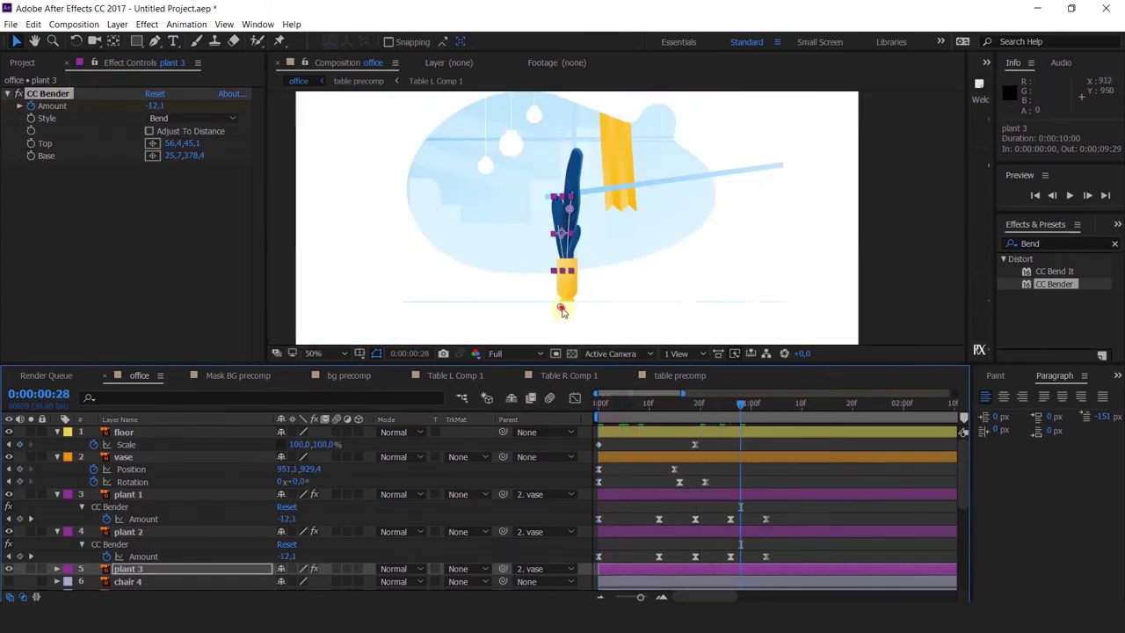
drag(563, 311, 565, 258)
scroll(560, 253, up, 2)
drag(585, 169, 553, 165)
drag(570, 263, 563, 263)
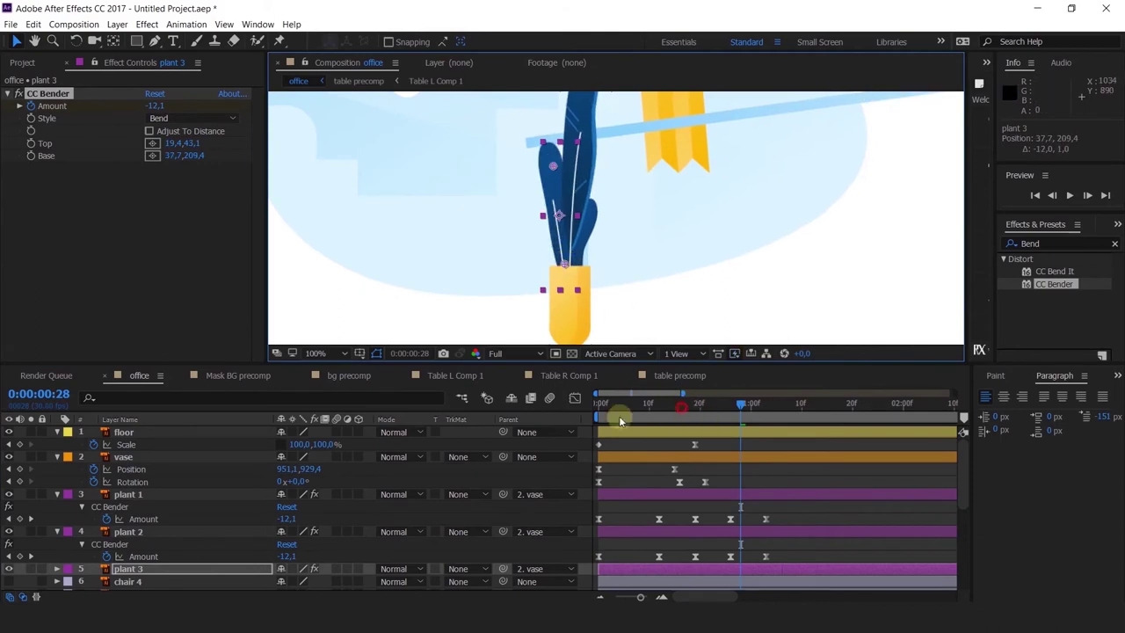
key(Home)
scroll(589, 248, down, 4)
key(space)
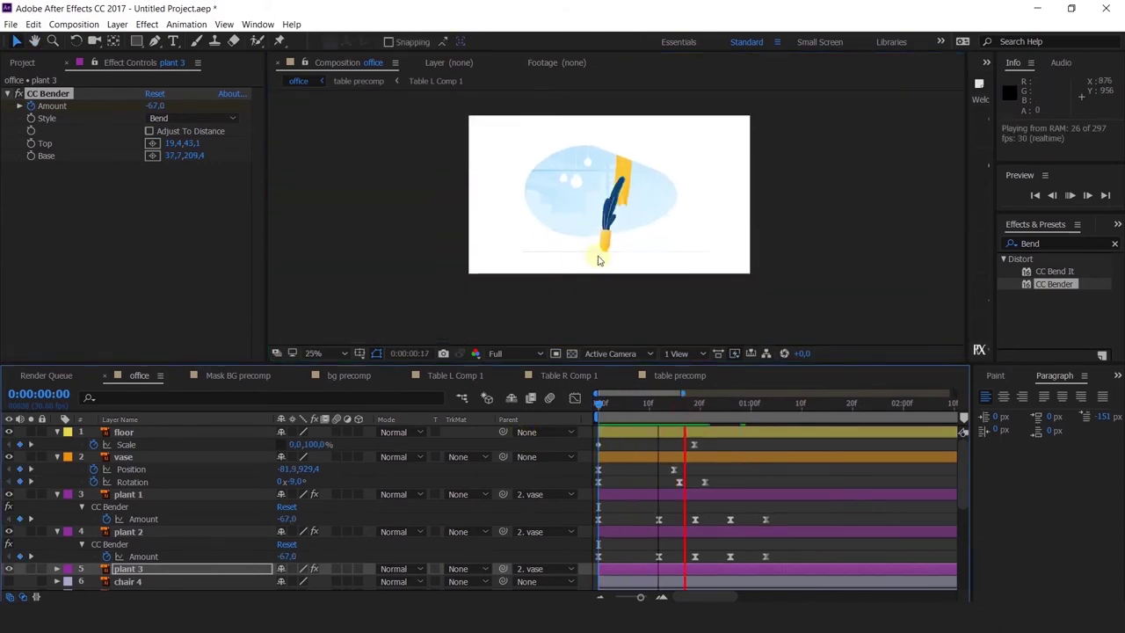
scroll(598, 260, up, 2)
Nudge plant 1's Amount keyframes one frame earlier and plant 2's one frame later, and preview the offset leaf swings.
click(665, 405)
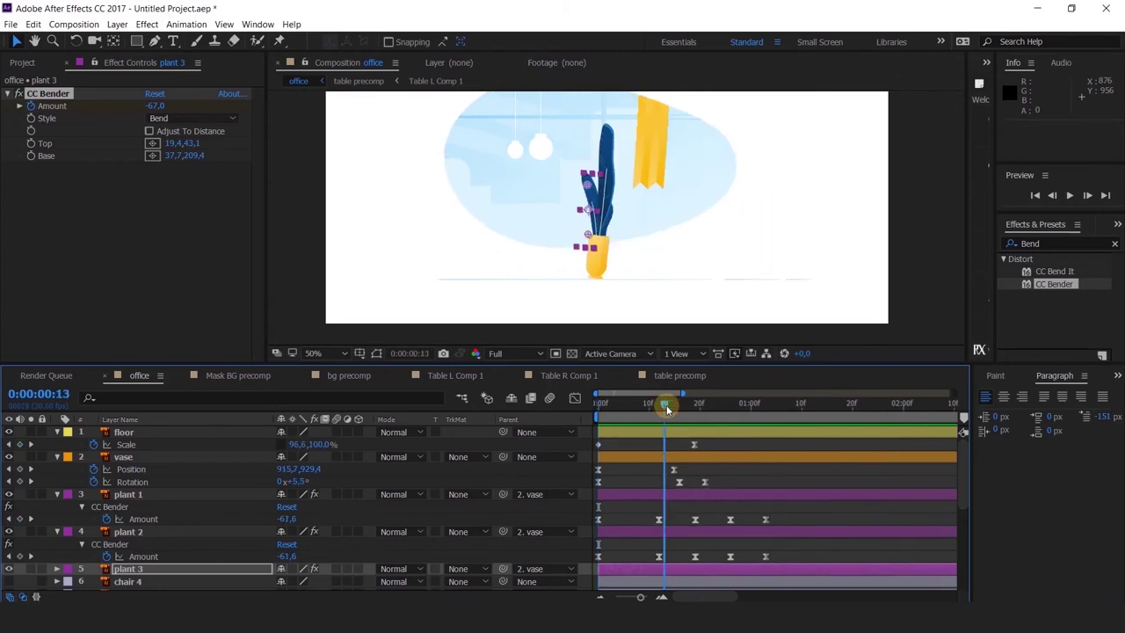
drag(666, 405, 680, 413)
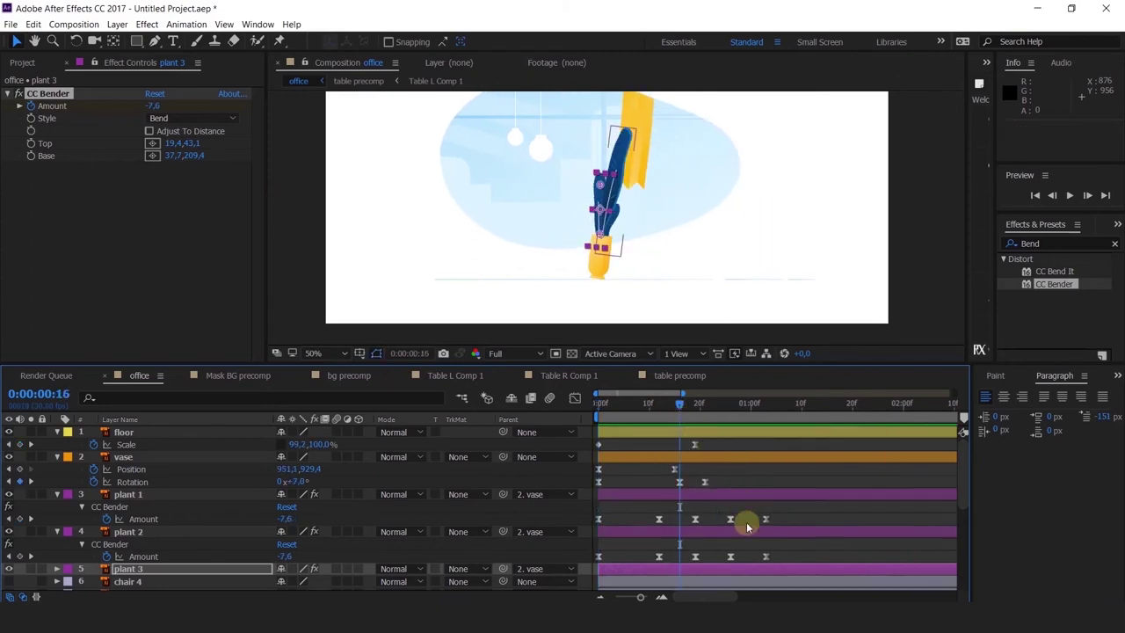
drag(780, 512, 584, 528)
key(alt+Left)
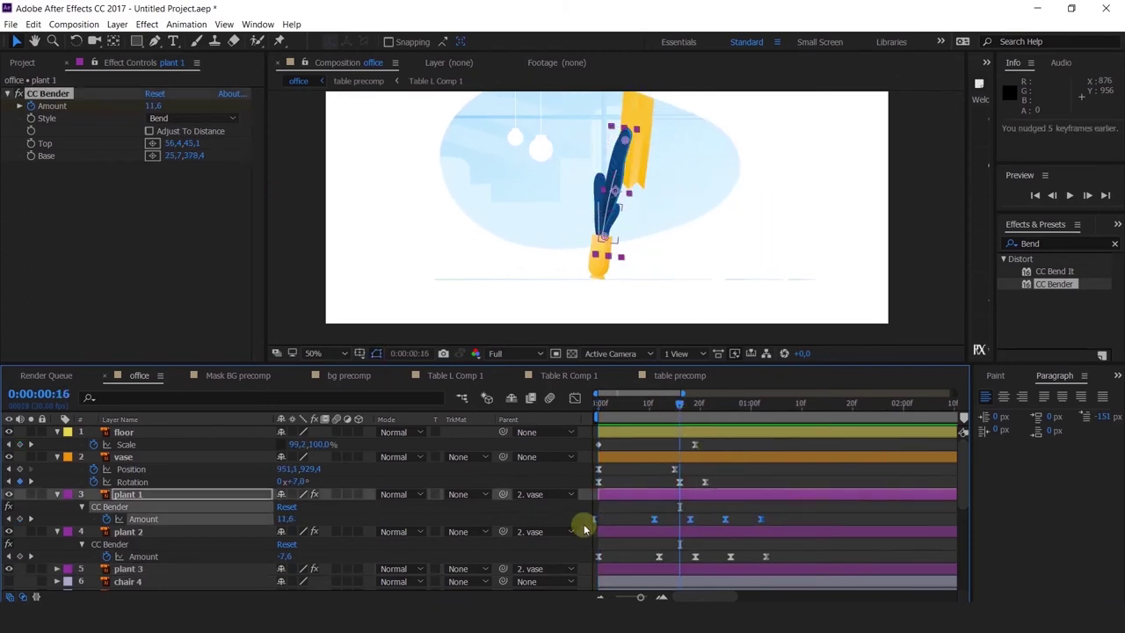
drag(779, 553, 592, 570)
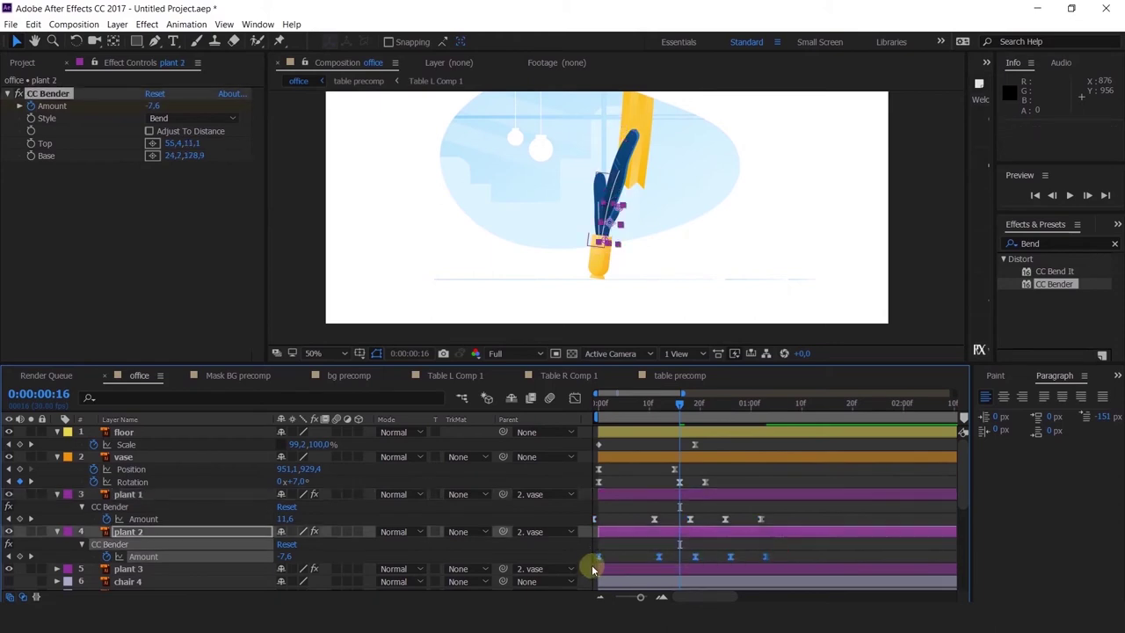
key(alt+Right)
key(space)
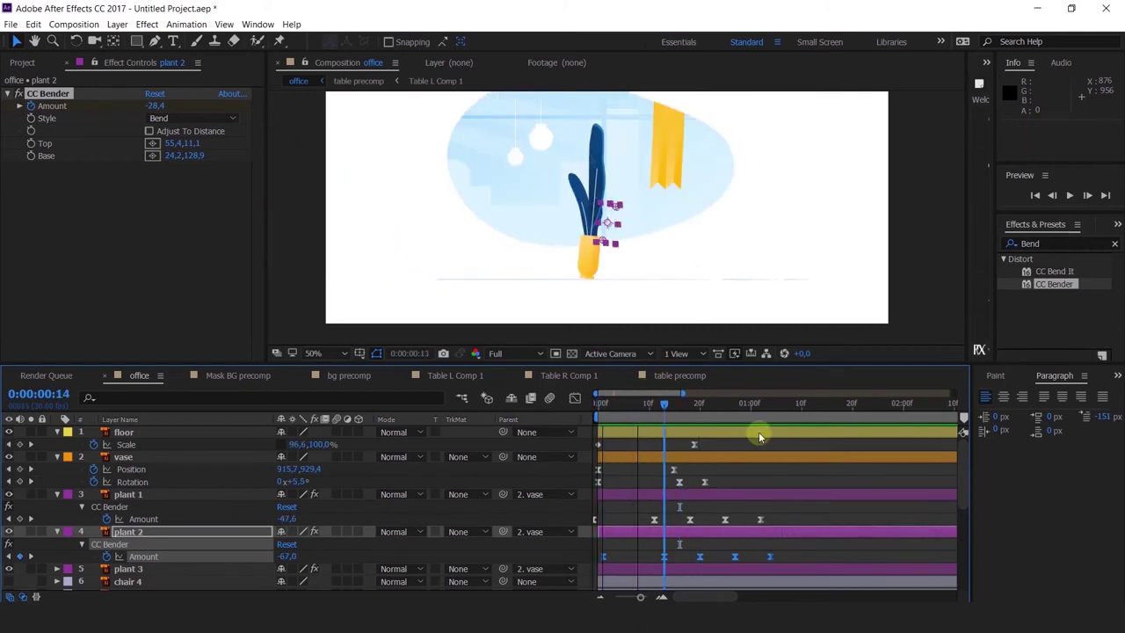
key(space)
drag(675, 423, 809, 468)
click(809, 469)
drag(659, 196, 614, 249)
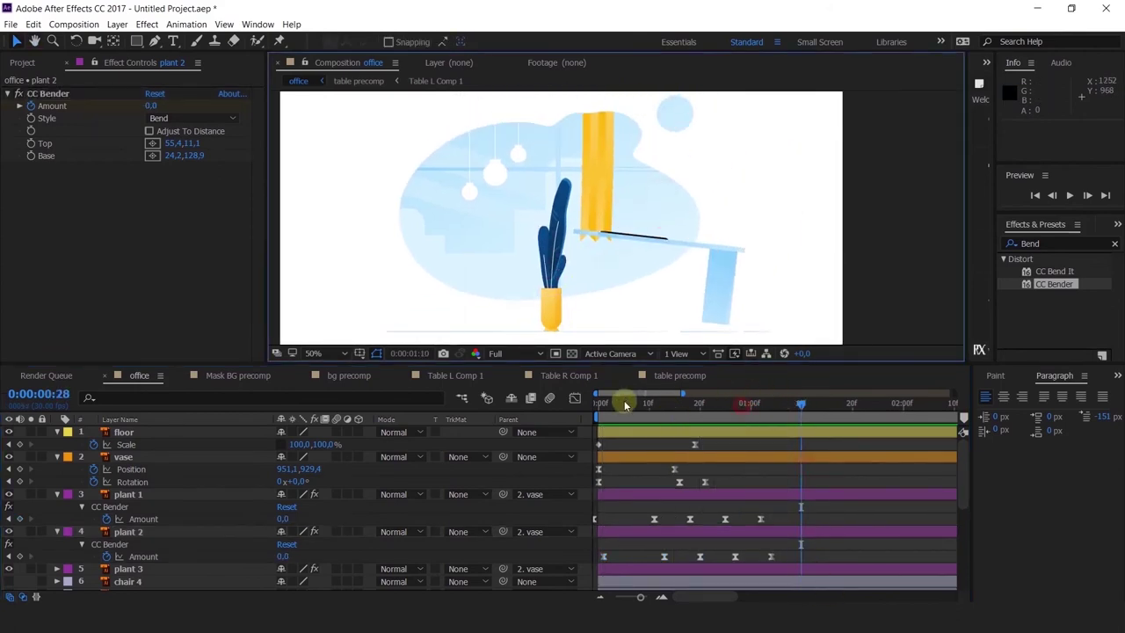
drag(624, 402, 817, 433)
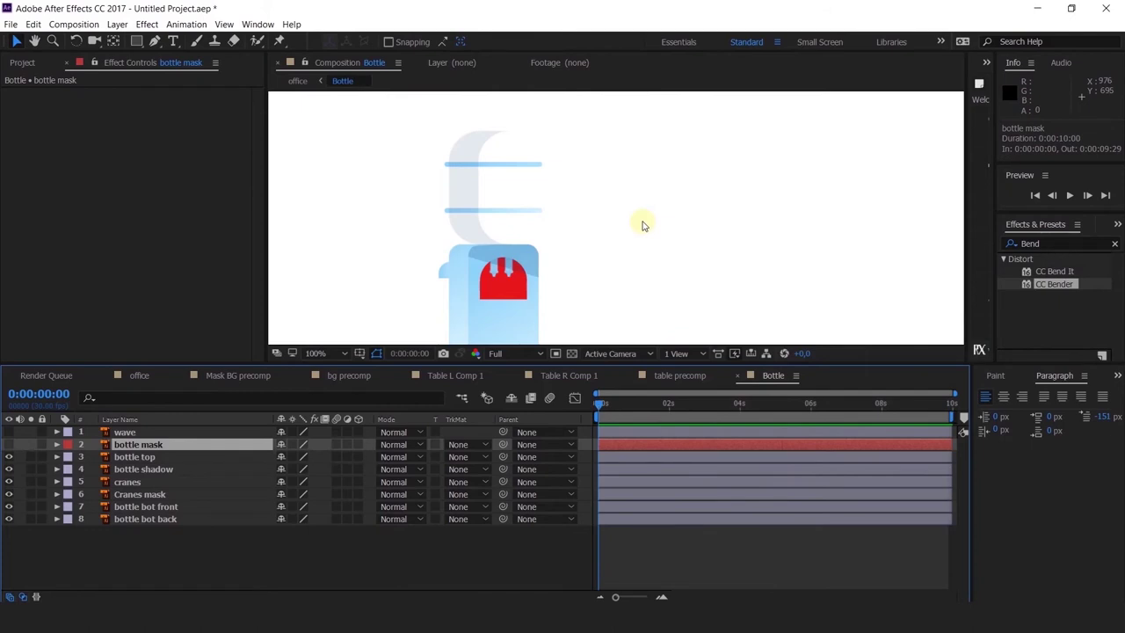
Examine the artwork in the Bottle composition, temporarily showing the wave layer and test-moving the bottle top.
scroll(568, 211, down, 2)
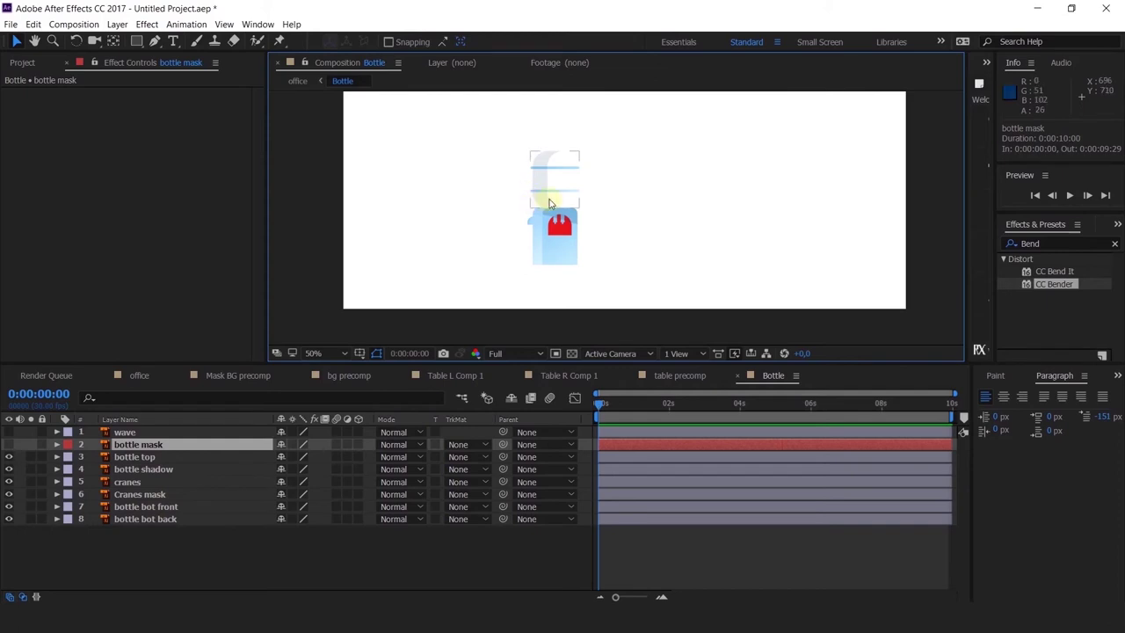
scroll(549, 204, up, 2)
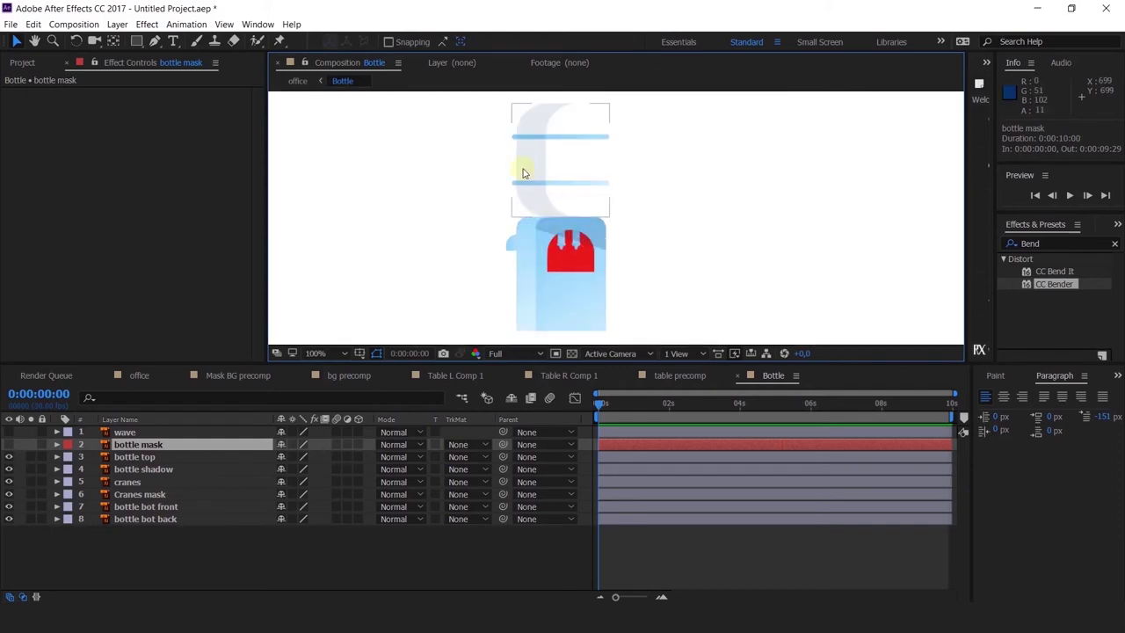
click(8, 432)
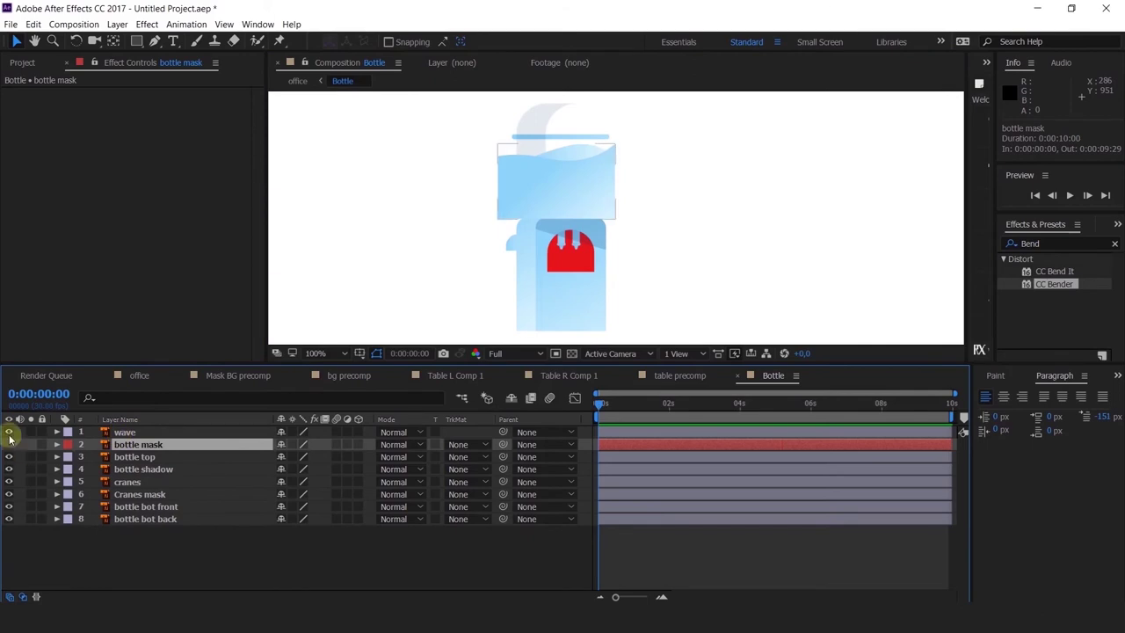
click(9, 431)
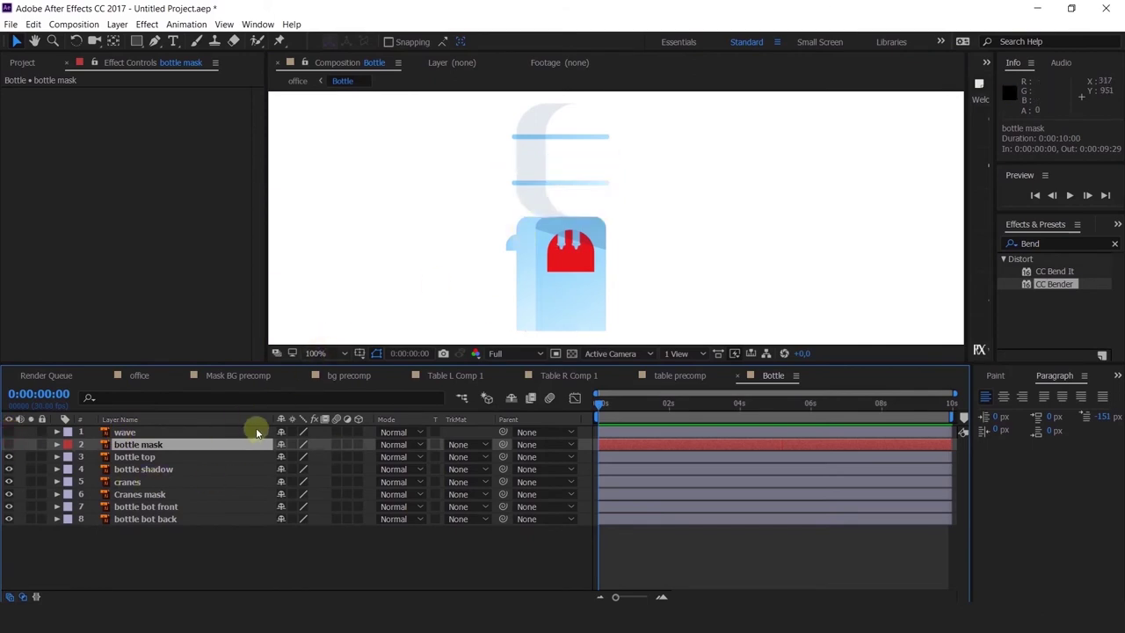
click(591, 164)
drag(649, 137, 539, 201)
drag(568, 183, 621, 165)
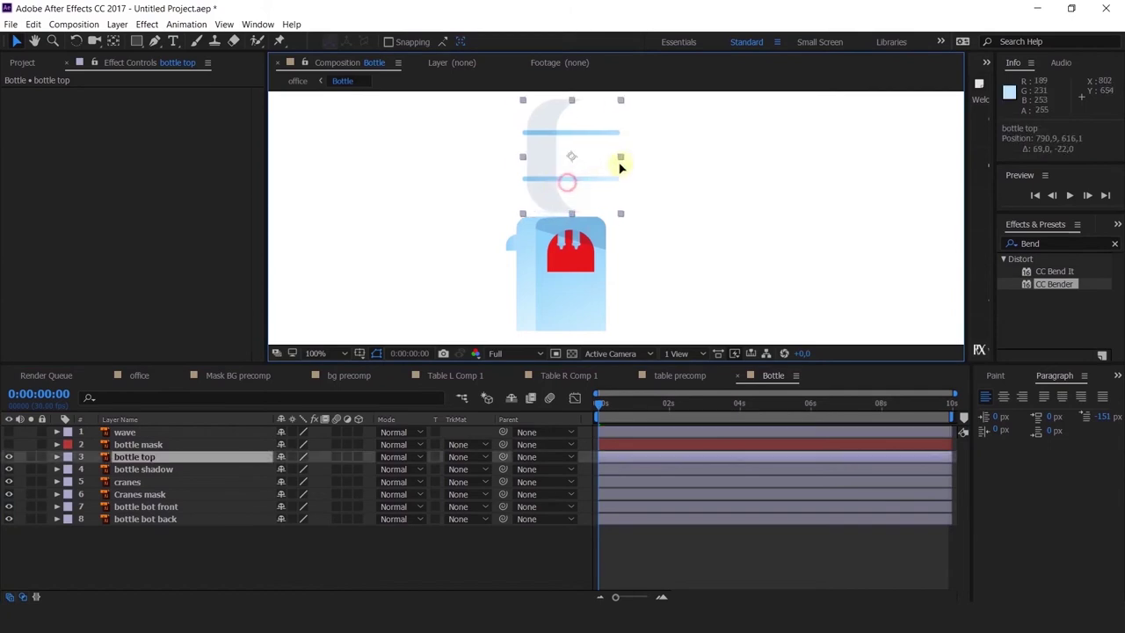
key(ctrl+z)
right_click(502, 580)
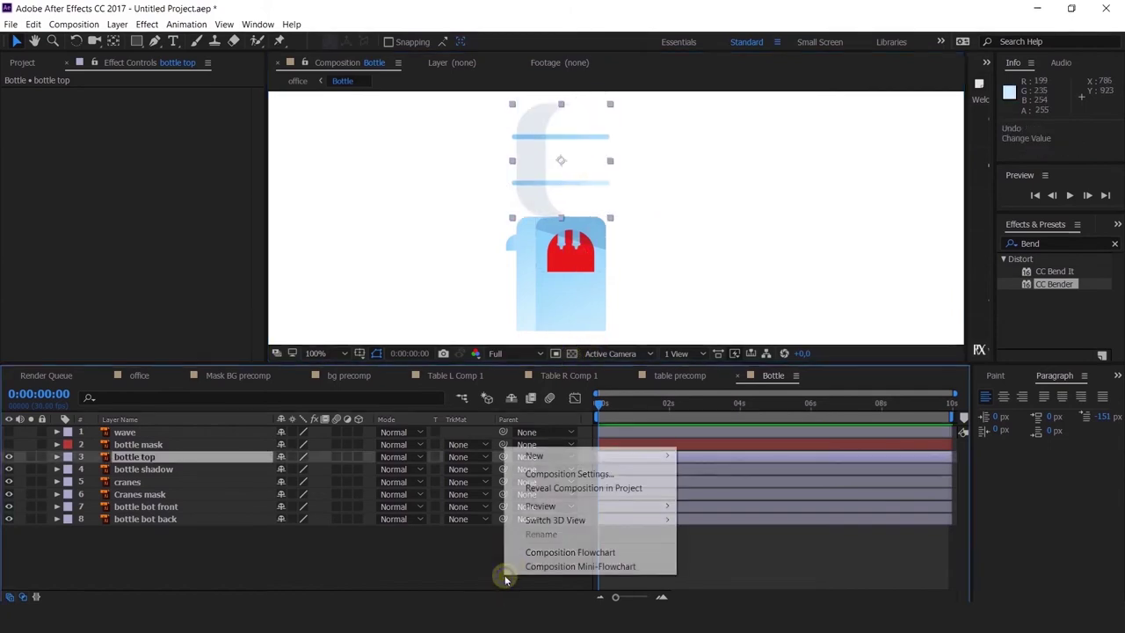
click(540, 470)
click(779, 359)
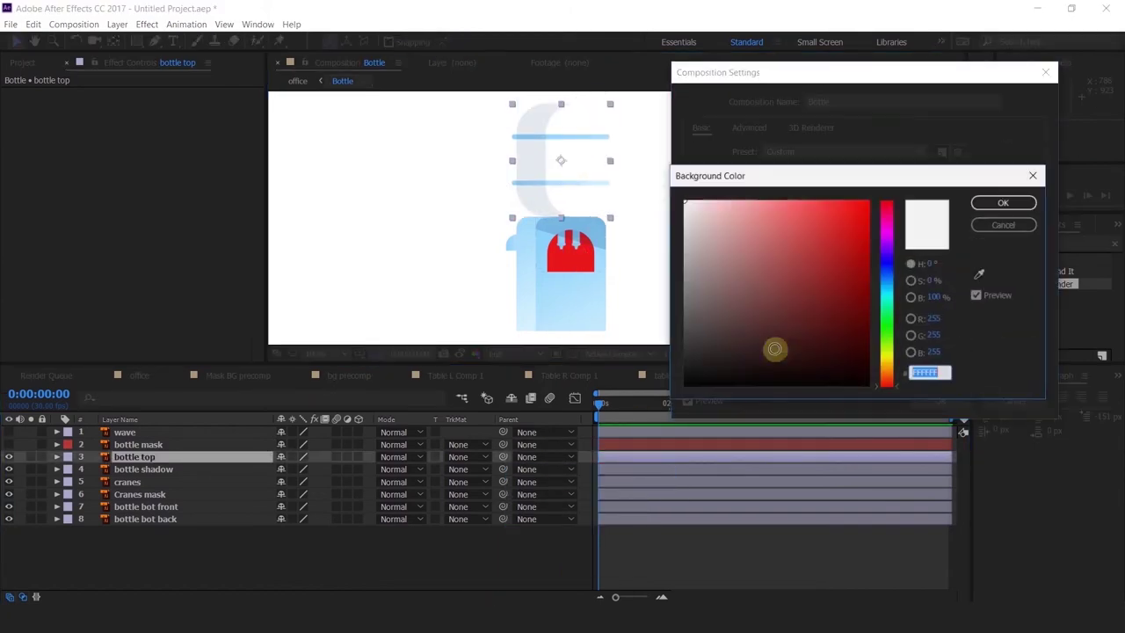
drag(775, 347, 632, 188)
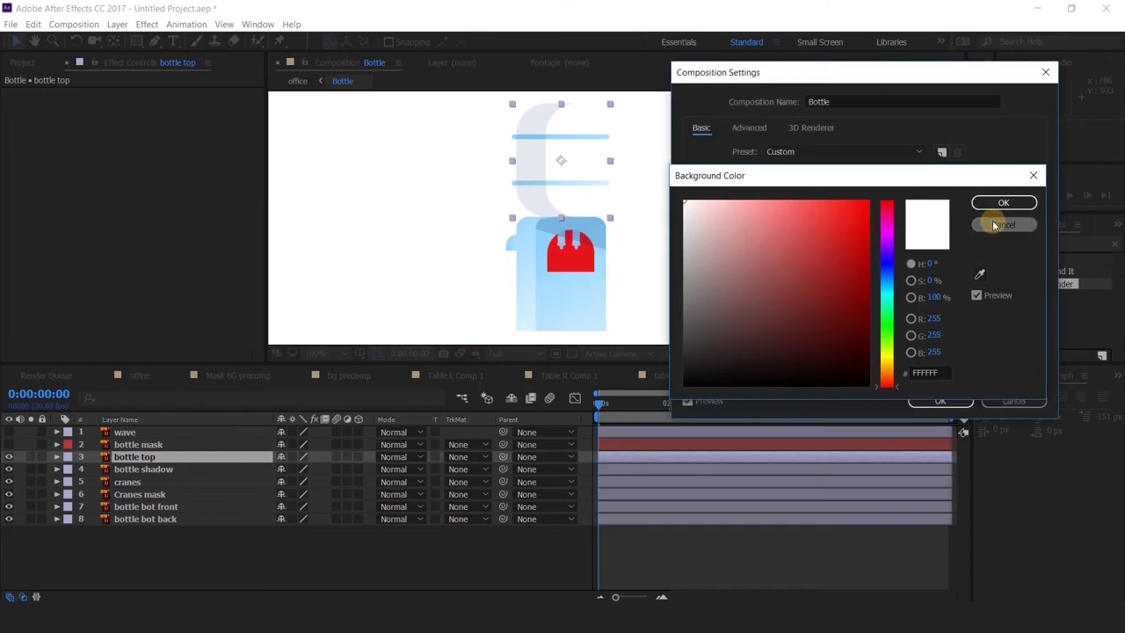
click(1001, 225)
click(993, 395)
click(207, 576)
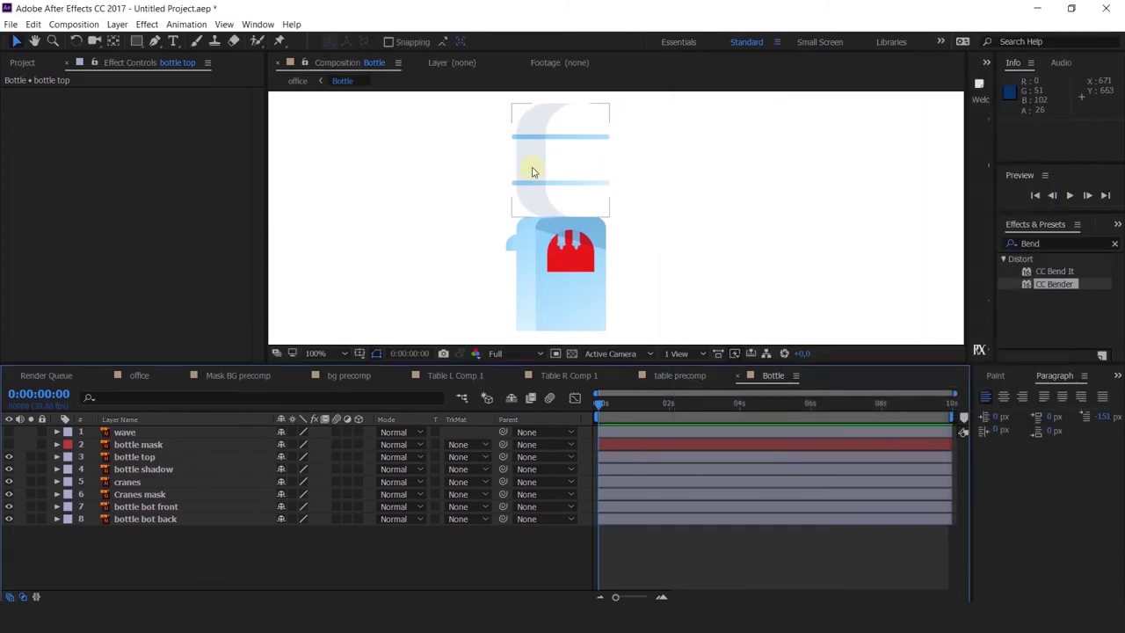
Temporarily show the wave layer to check the bottle's look in the office composition, and hide it again in the Bottle composition.
click(524, 180)
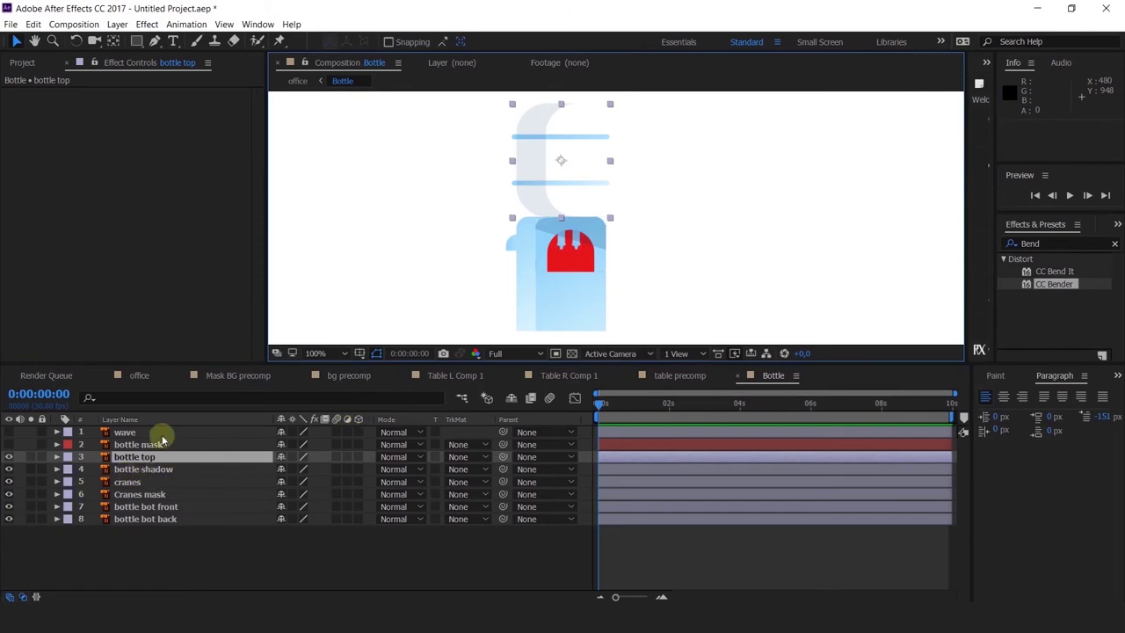
click(9, 432)
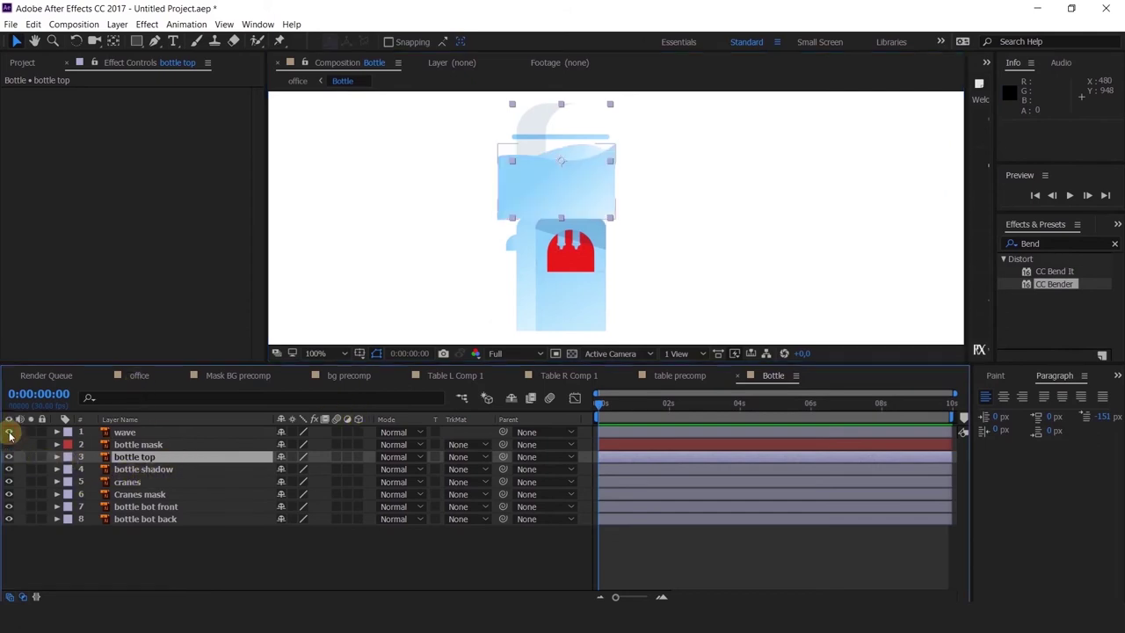
click(138, 376)
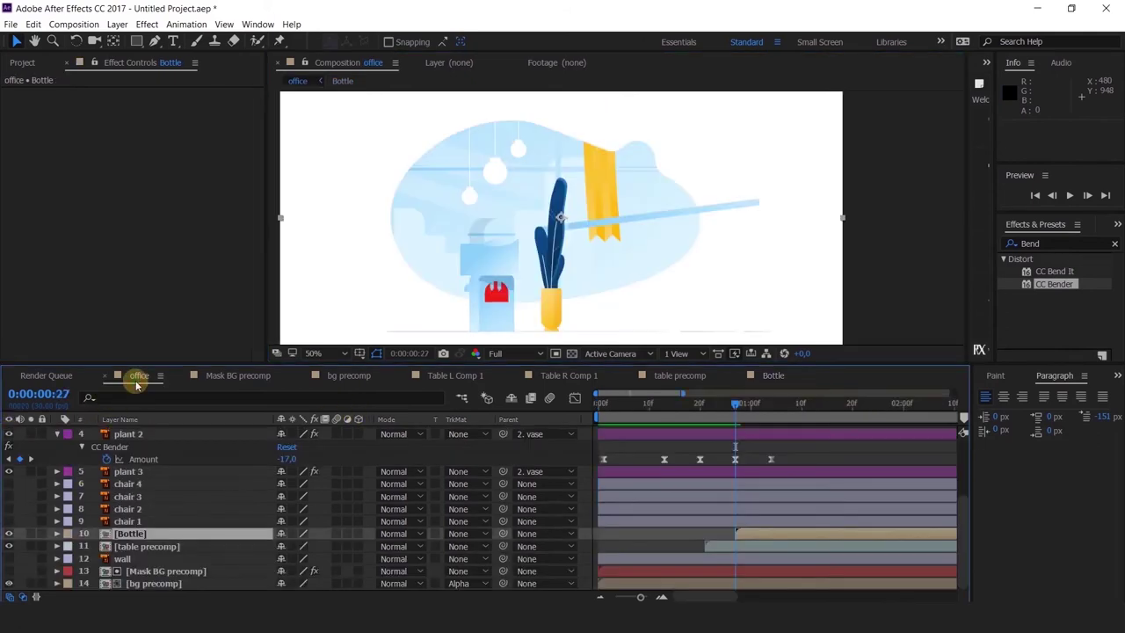
click(766, 378)
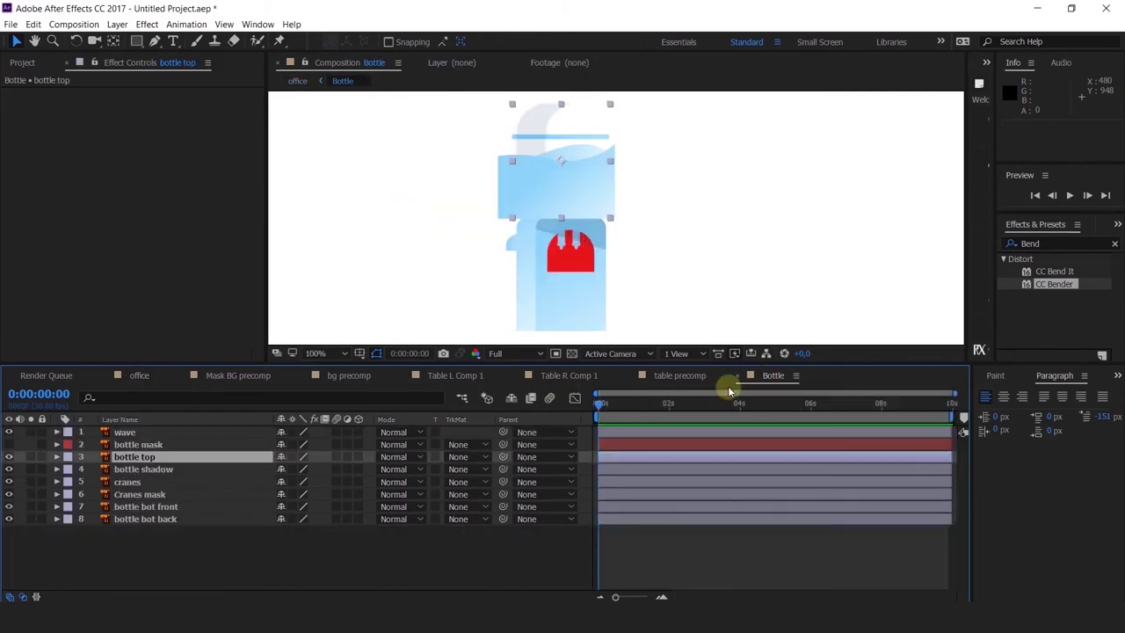
click(9, 431)
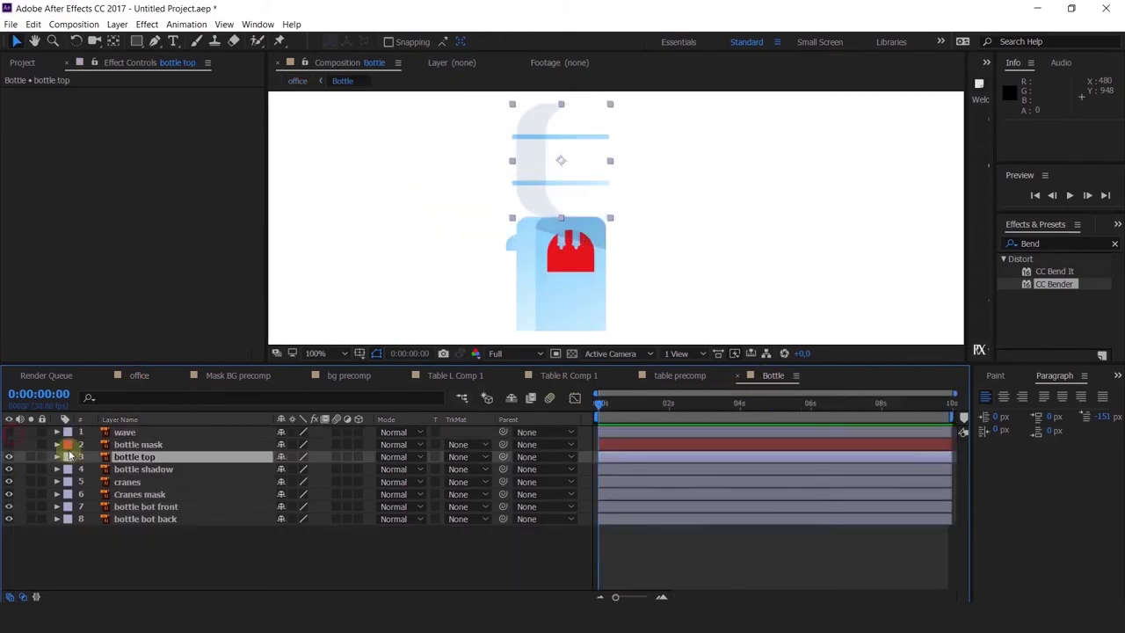
Parent the wave and bottle mask layers to bottle top, and give bottle top a yellow label.
click(132, 444)
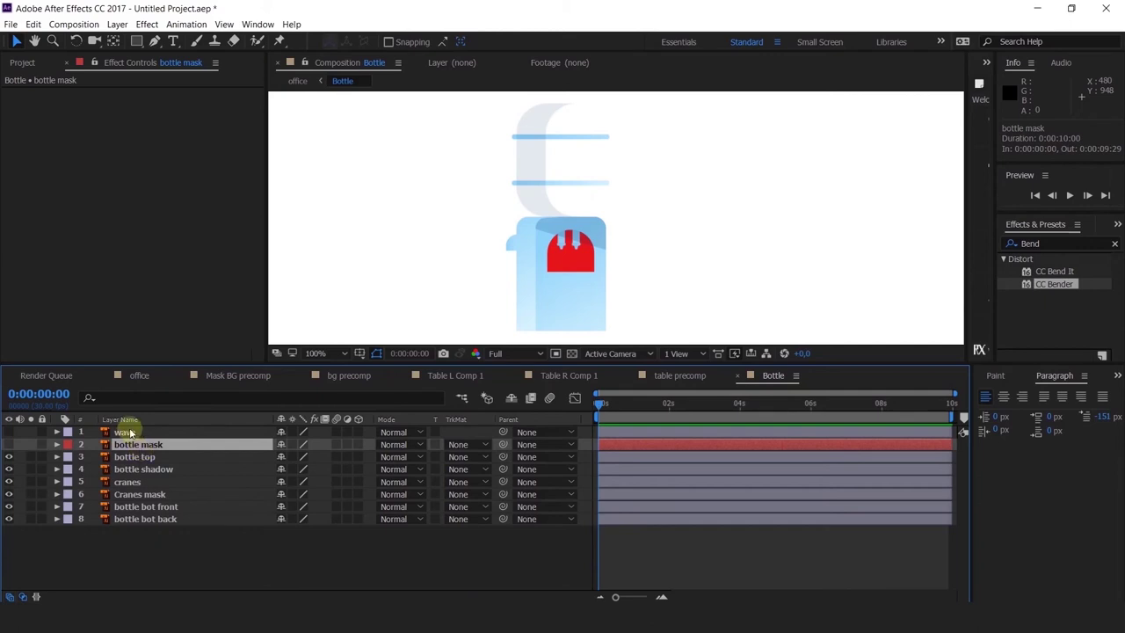
click(129, 432)
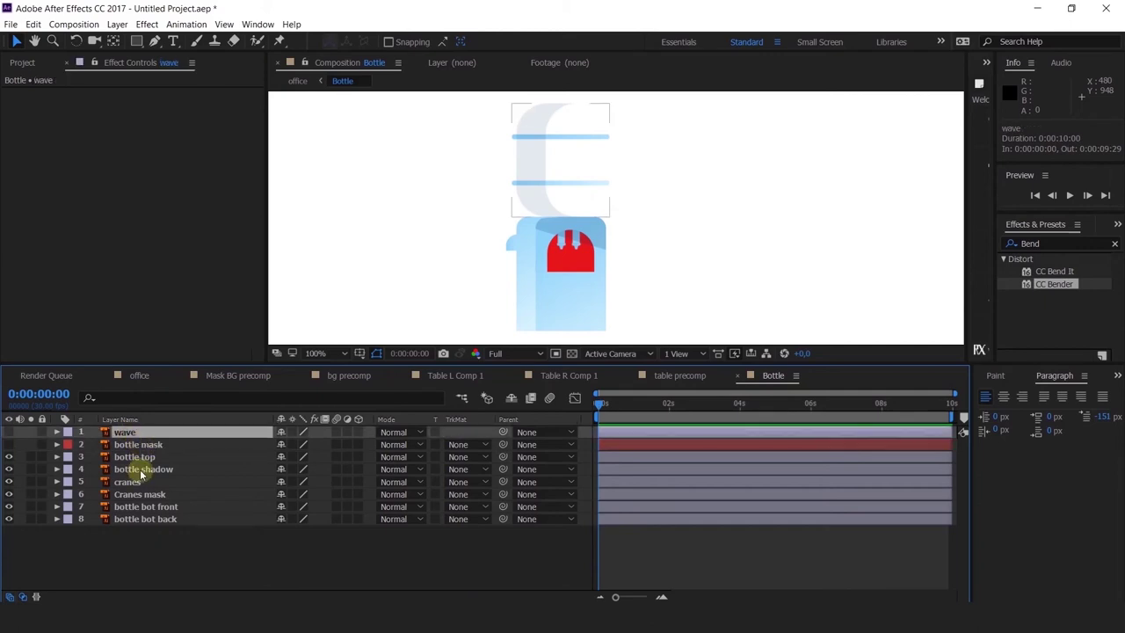
click(137, 459)
click(129, 432)
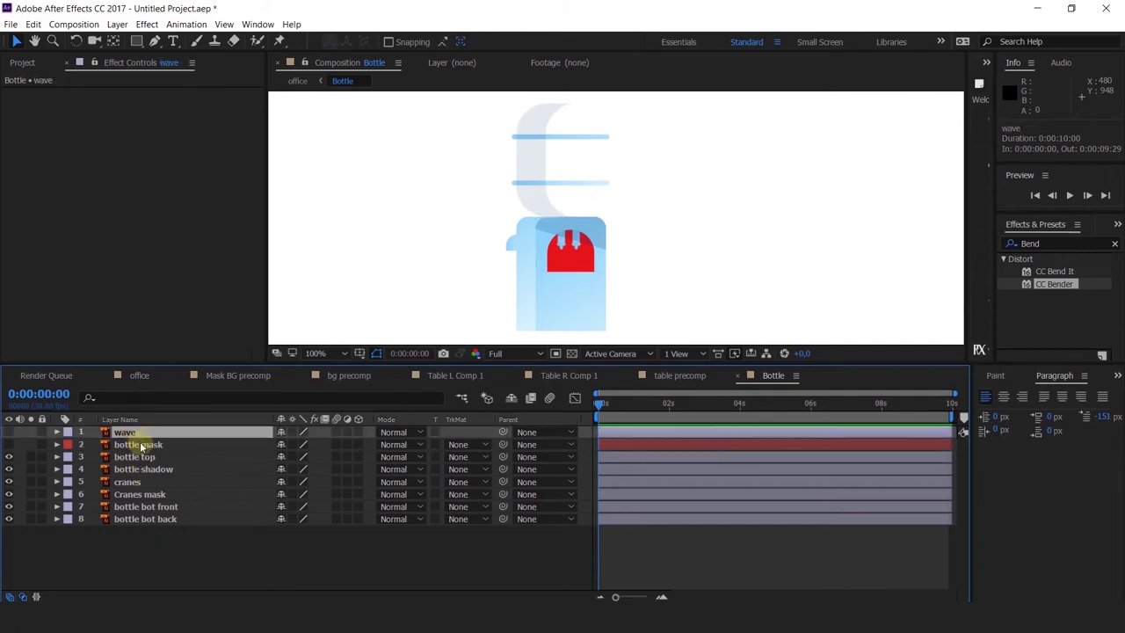
ctrl+click(141, 446)
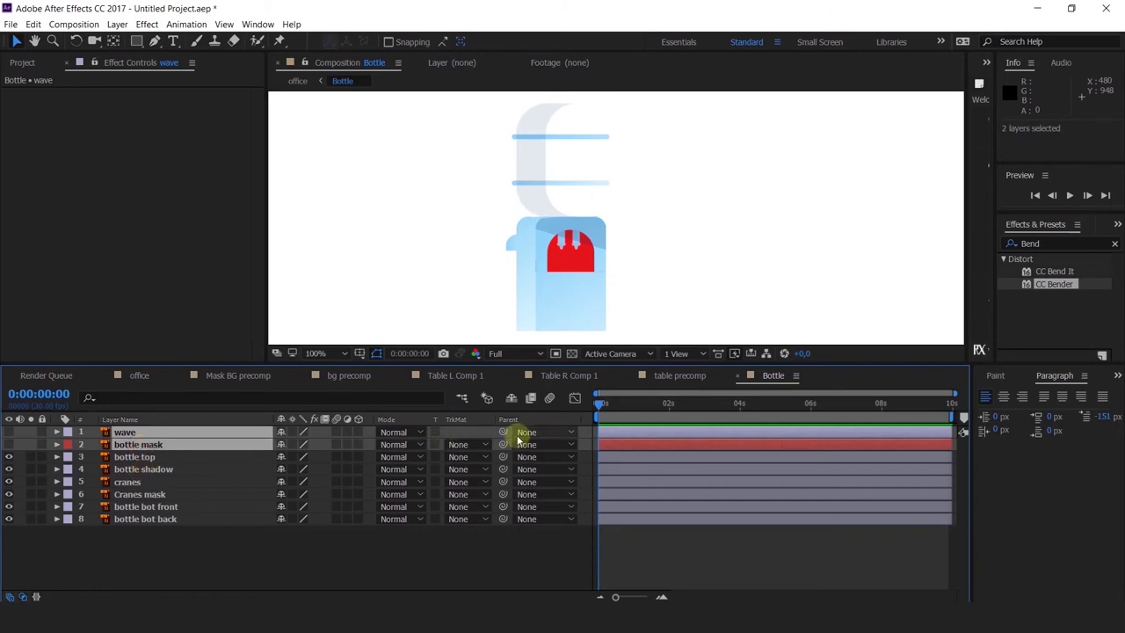
drag(503, 432, 172, 457)
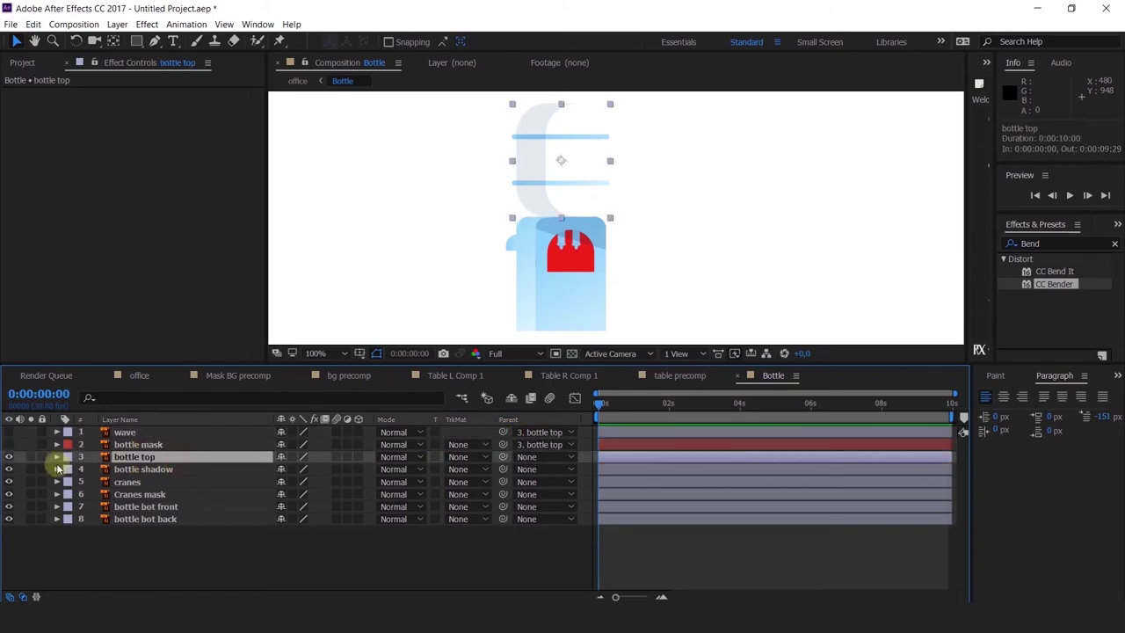
click(67, 457)
click(106, 255)
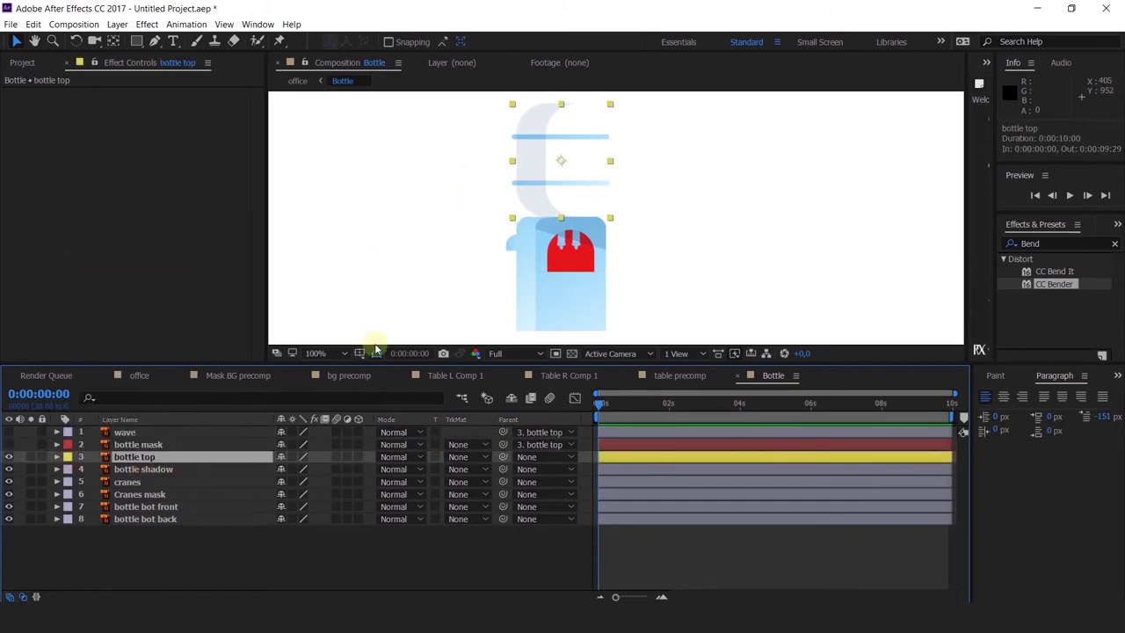
Parent the bottle shadow layer to bottle bot front, and give bottle bot front a red label.
click(143, 471)
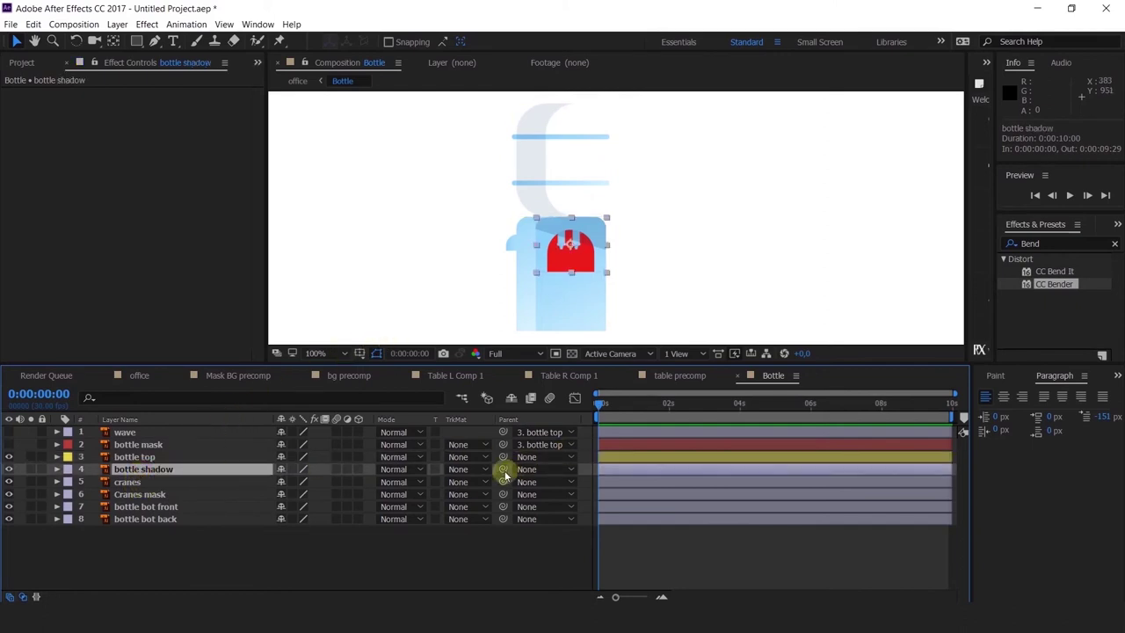
drag(504, 470, 158, 507)
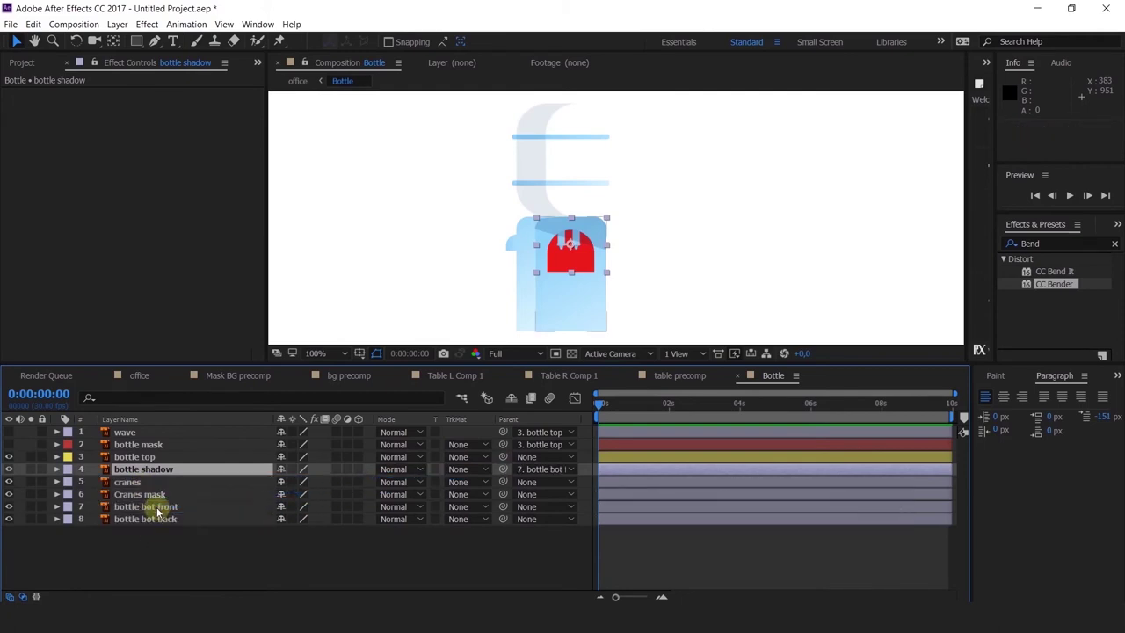
click(158, 510)
click(67, 506)
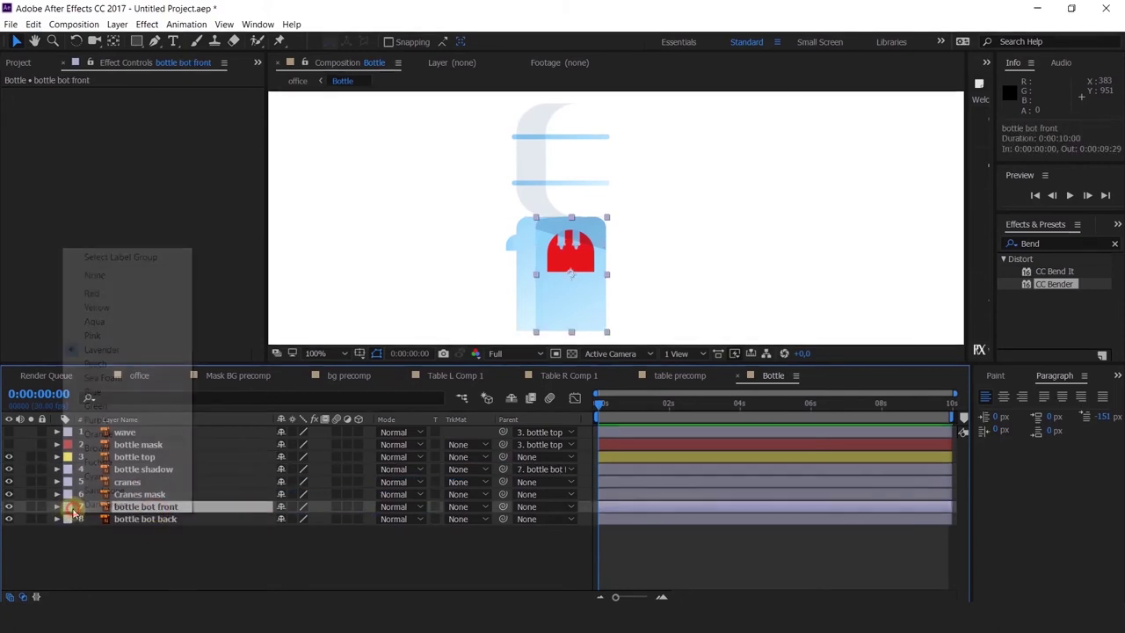
click(116, 298)
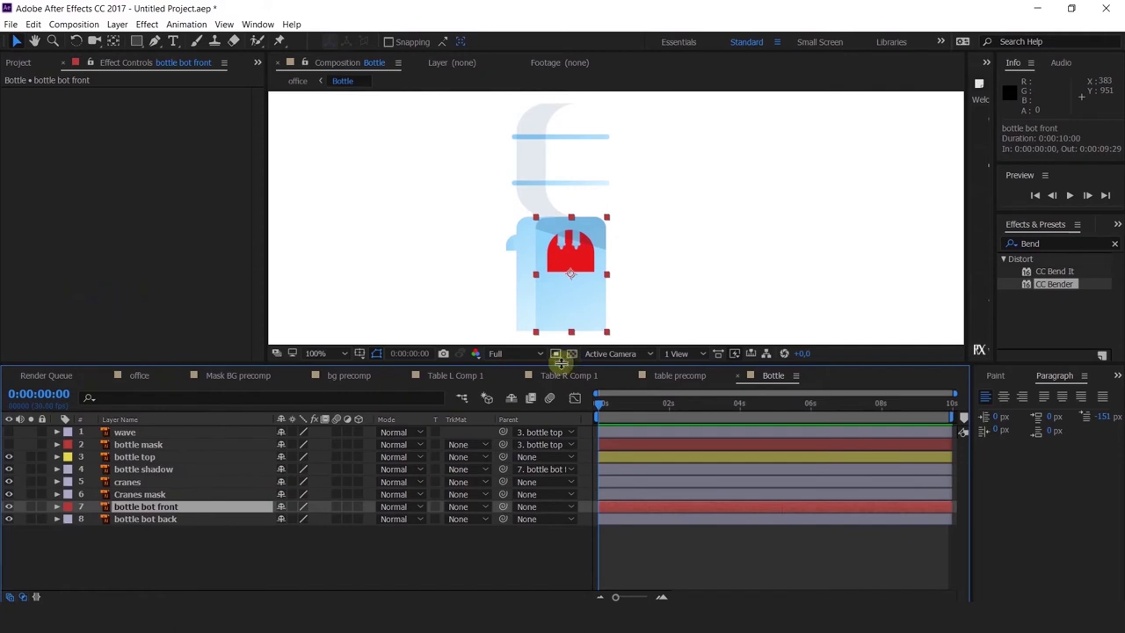
Parent the bottle bot back layer to bottle bot front.
click(138, 529)
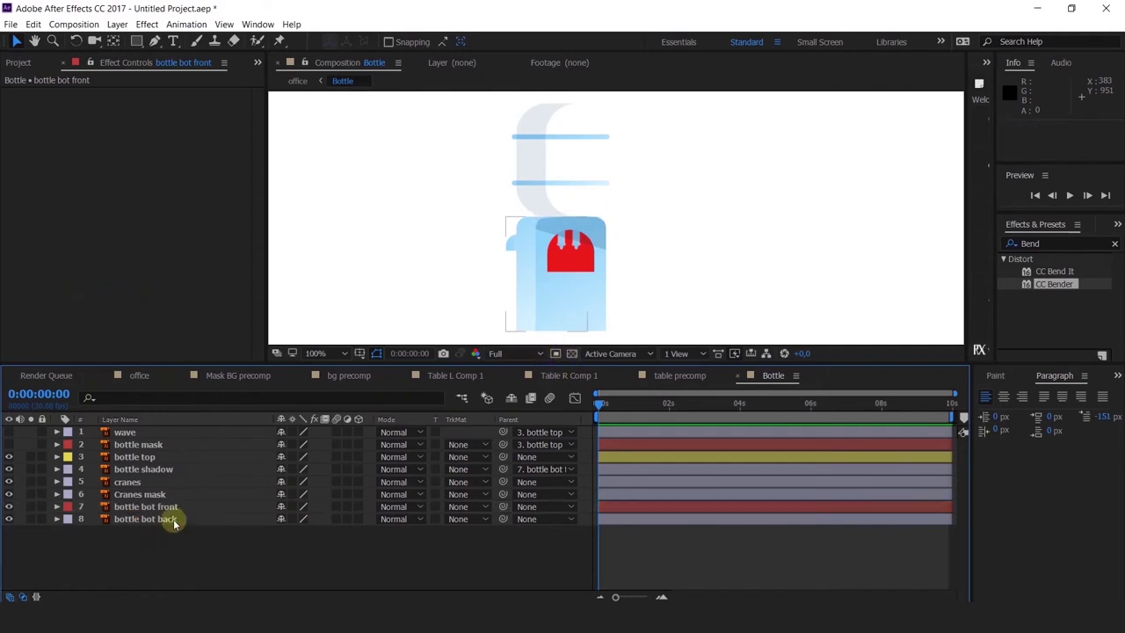
click(167, 518)
drag(502, 518, 211, 507)
Hide the Cranes mask layer, parent cranes to bottle bot front, and place Cranes mask directly above cranes in the layer stack.
click(162, 495)
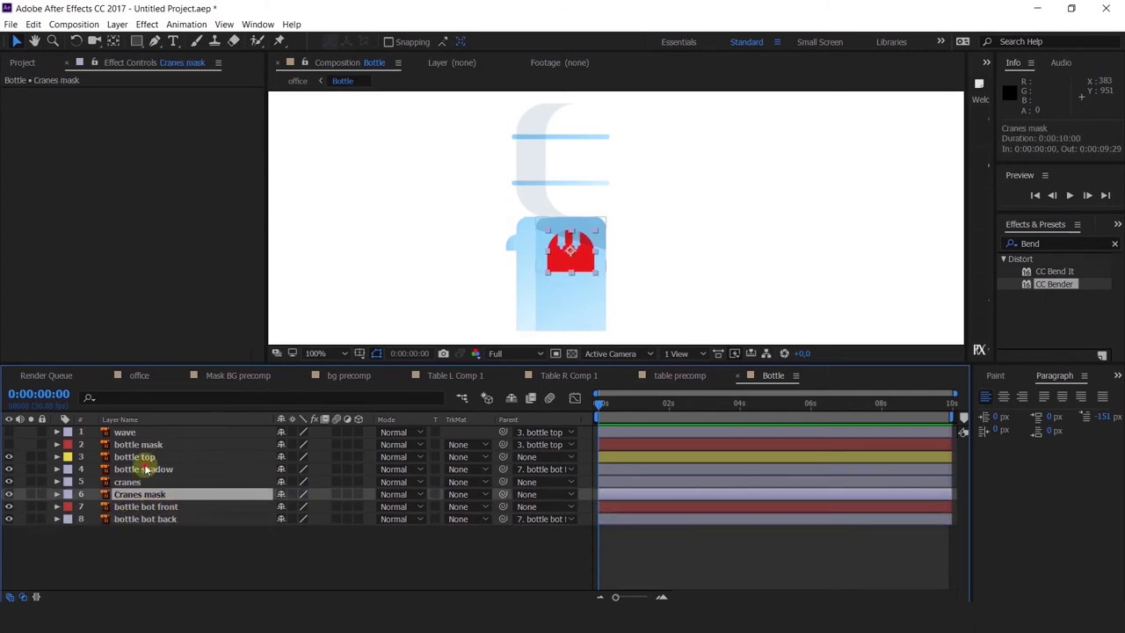
click(146, 470)
click(141, 497)
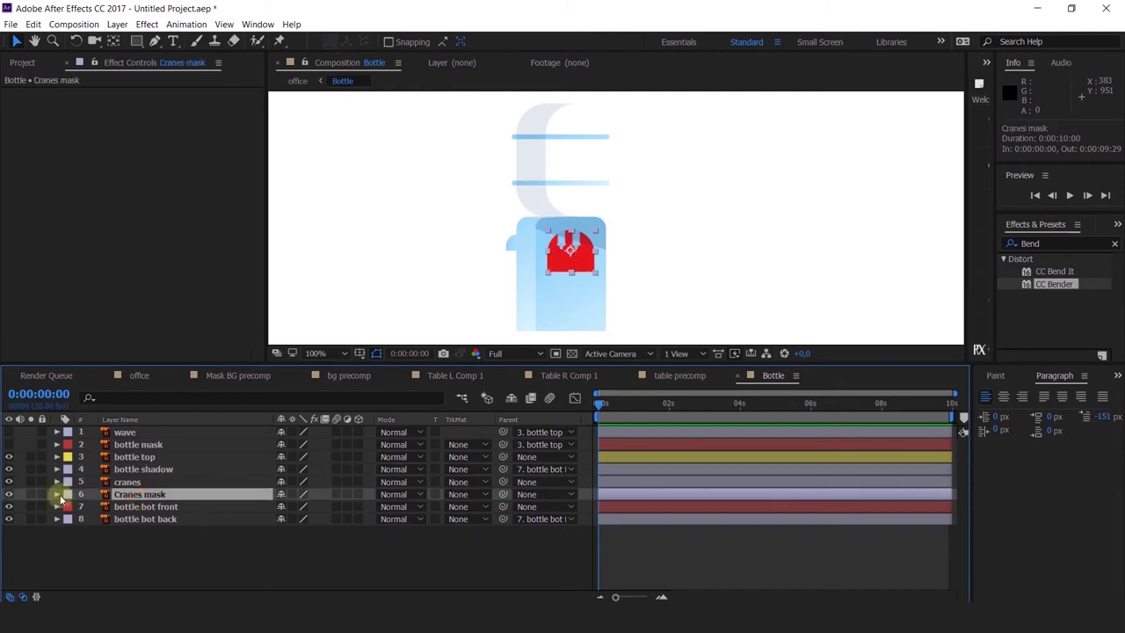
click(8, 495)
click(141, 482)
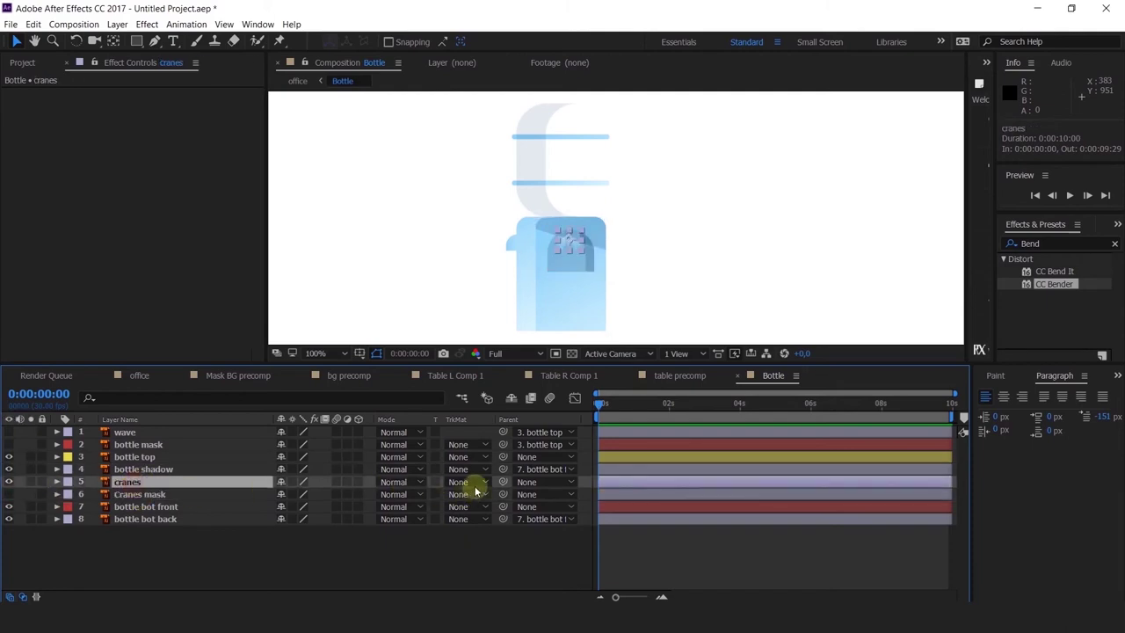
drag(506, 482, 151, 466)
click(180, 470)
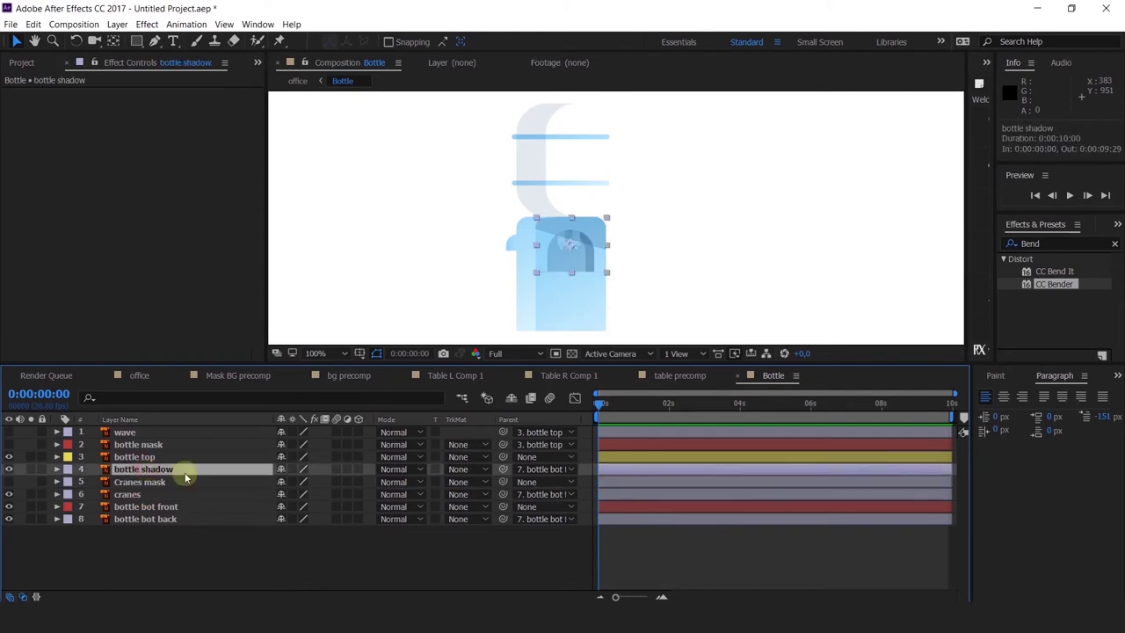
Parent the Cranes mask layer to cranes and make Cranes mask visible again.
click(137, 481)
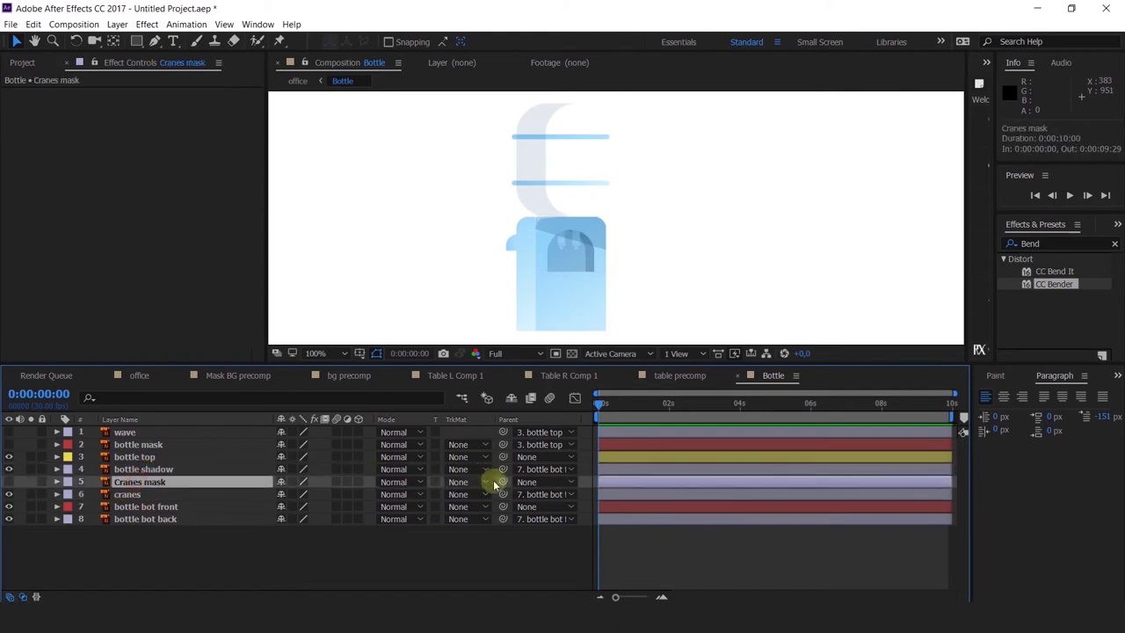
drag(221, 484, 136, 499)
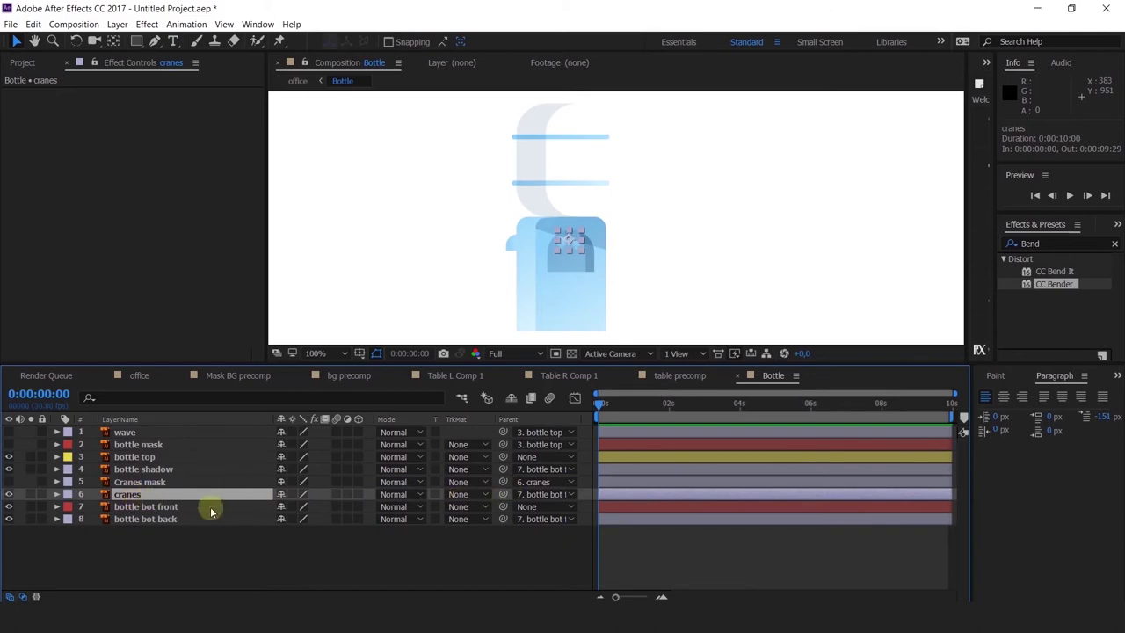
click(9, 481)
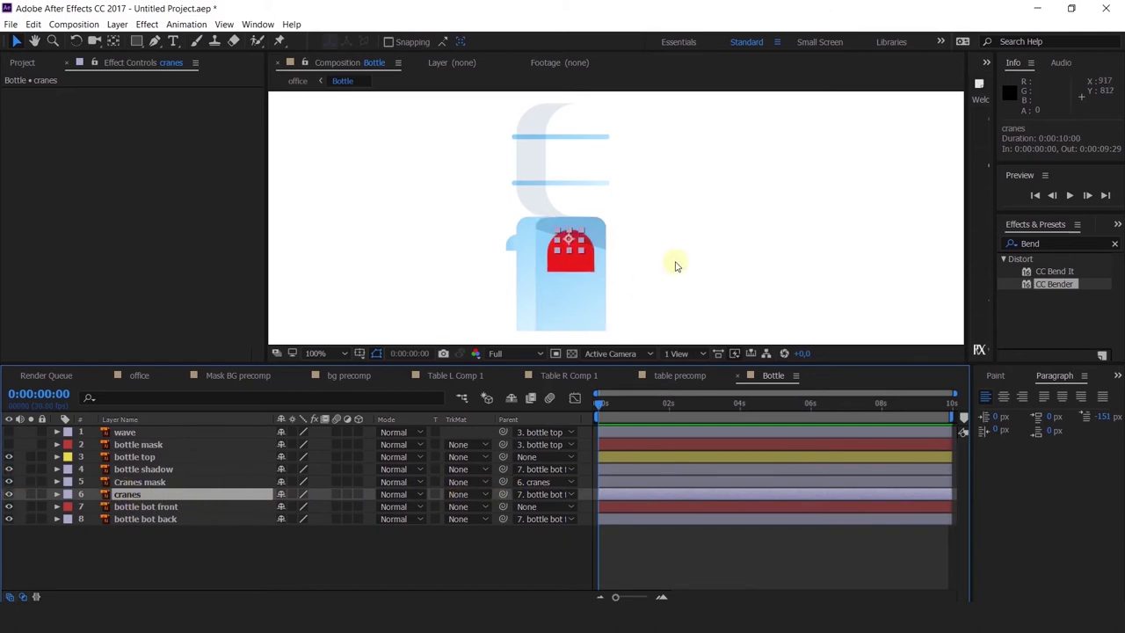
Show the rulers and place a horizontal guide along the bottle's base at about 929.9.
click(594, 302)
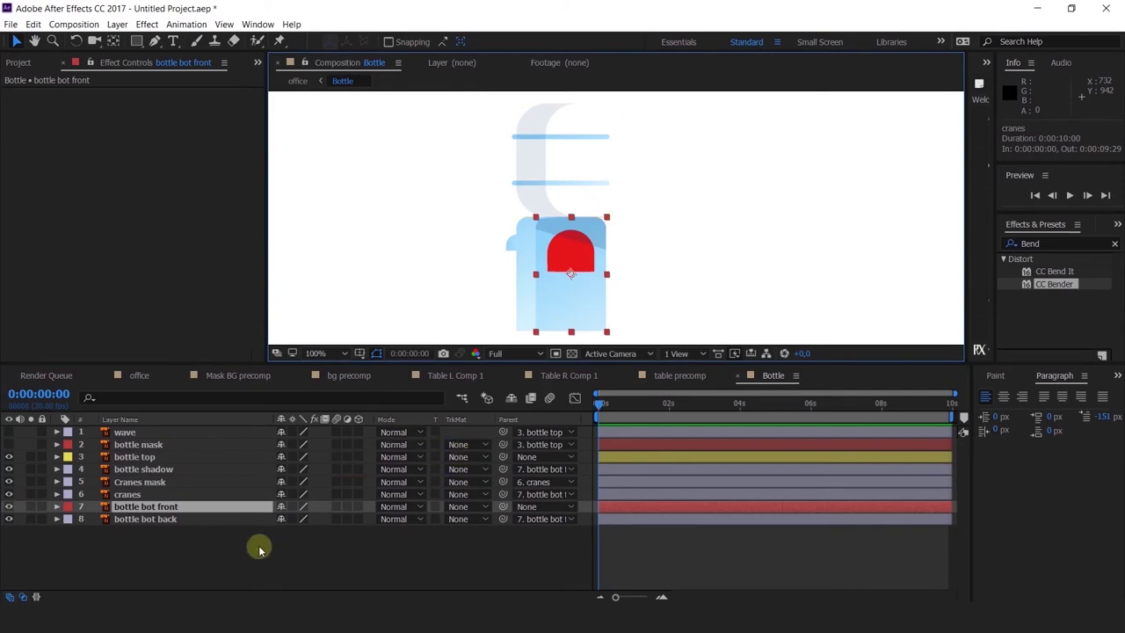
drag(455, 240, 454, 171)
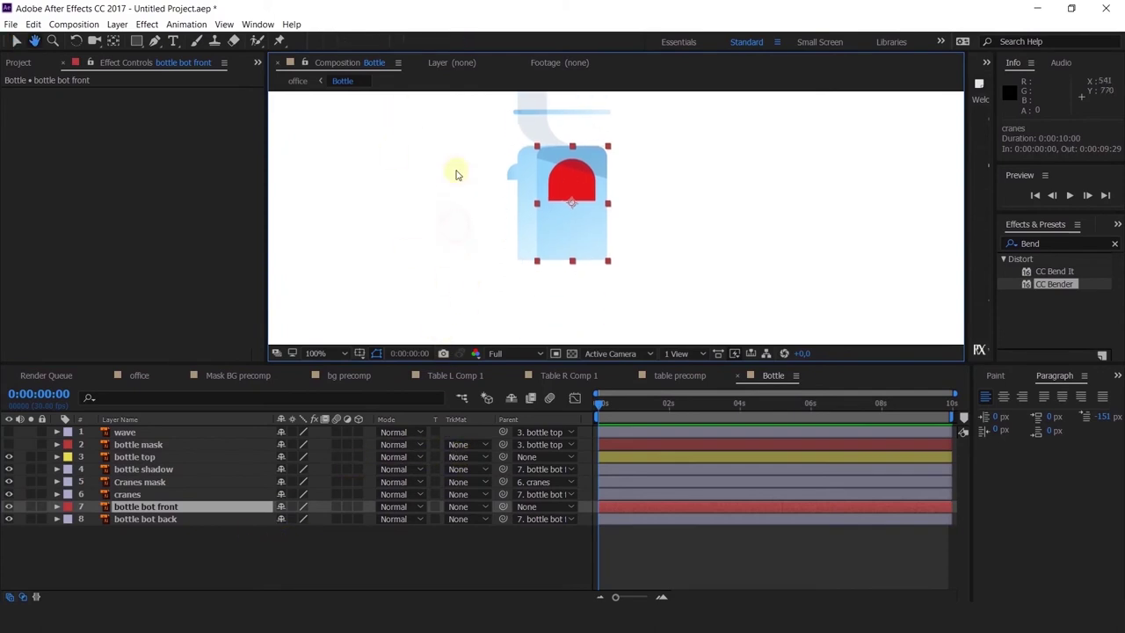
key(ctrl+r)
drag(443, 103, 510, 287)
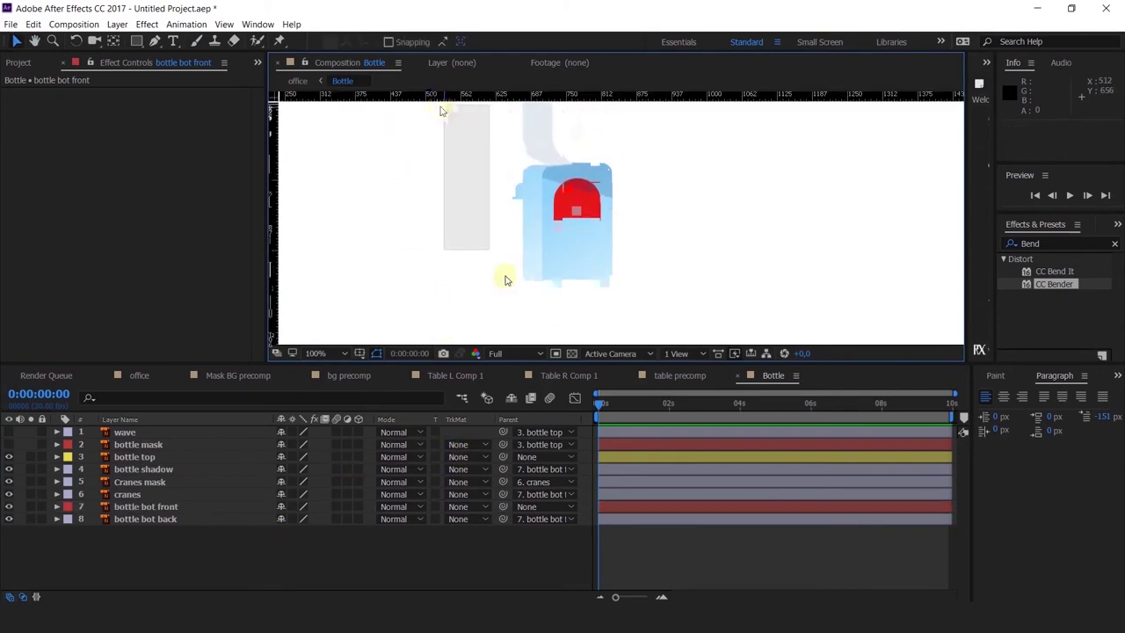
drag(445, 97, 566, 297)
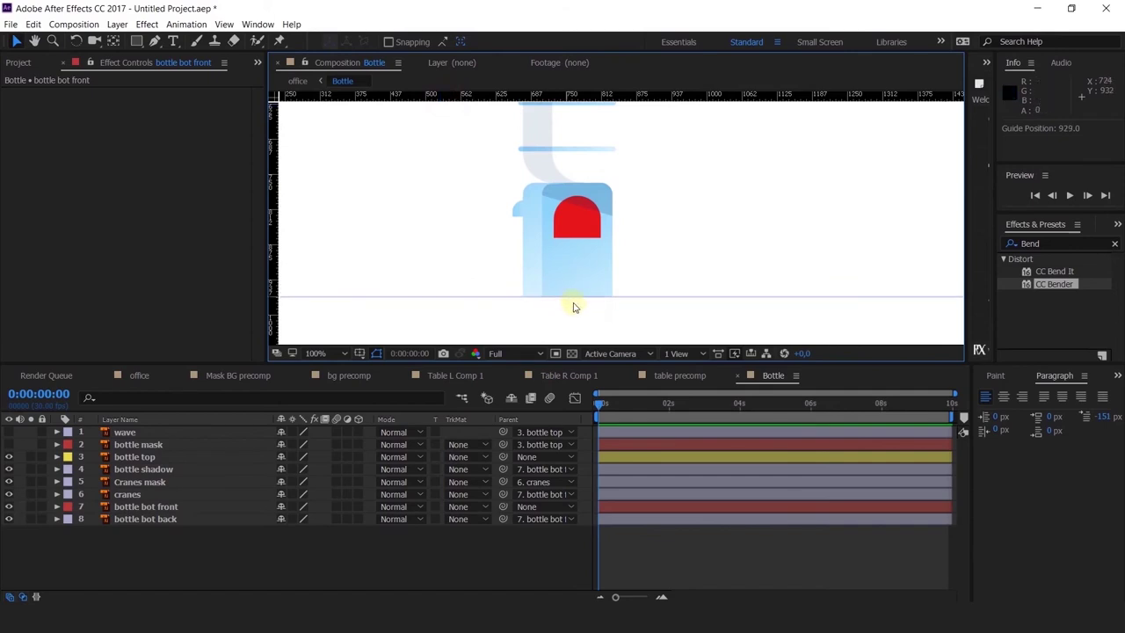
scroll(572, 306, up, 3)
drag(747, 256, 743, 275)
scroll(744, 263, down, 3)
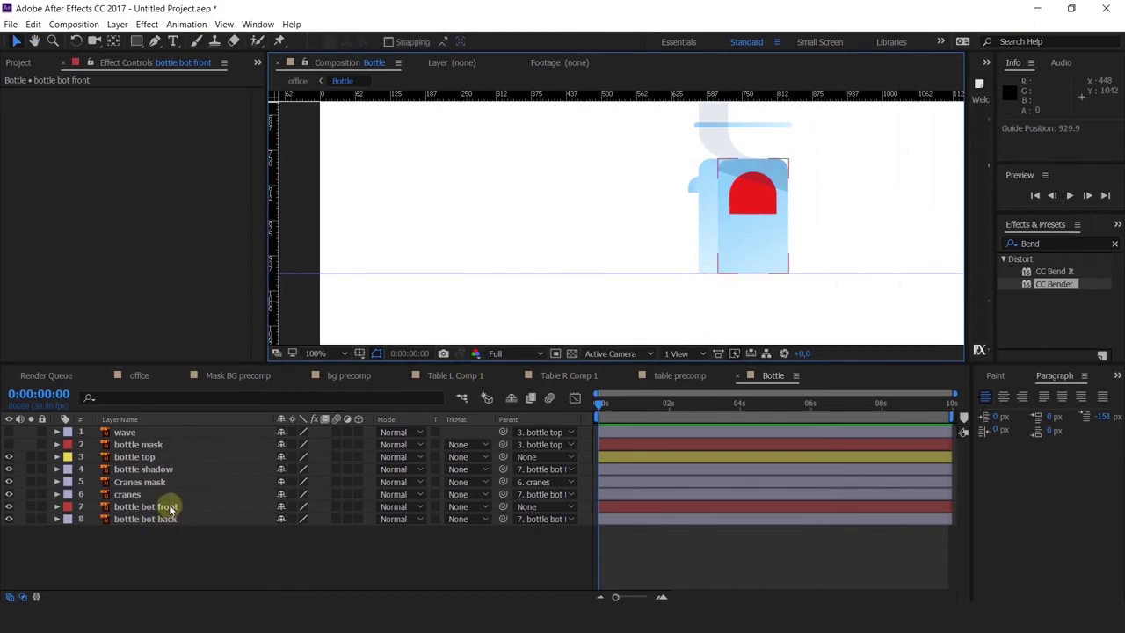
Keyframe bottle bot front's Position at frames 0 and 10, lowering the frame 0 keyframe to Y 1041.2.
click(226, 507)
drag(714, 314, 650, 296)
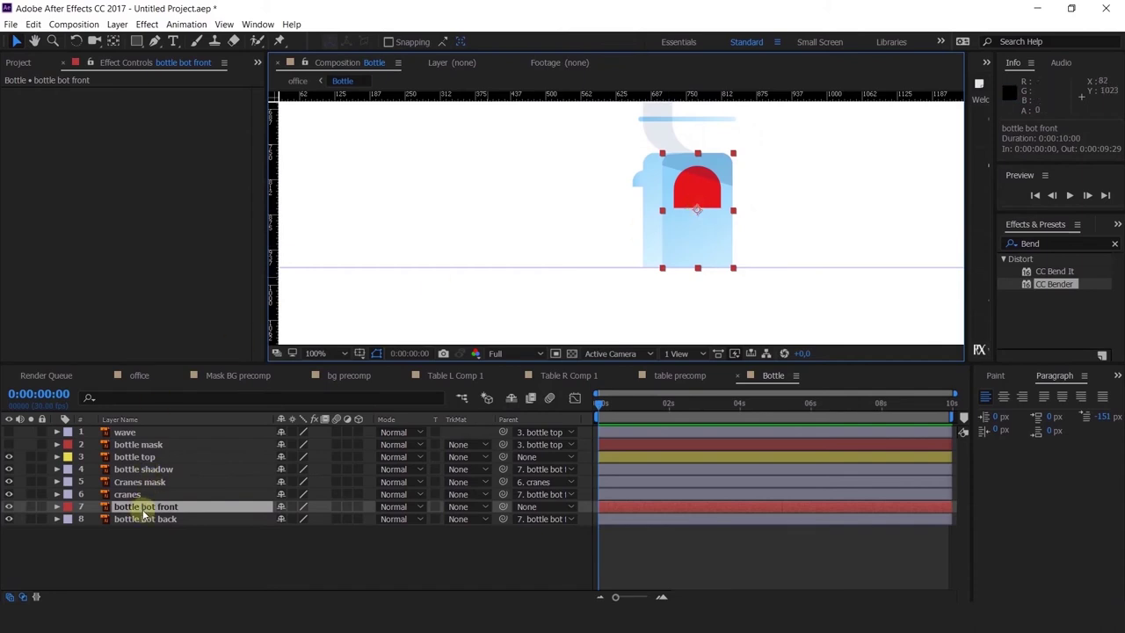
key(p)
click(93, 519)
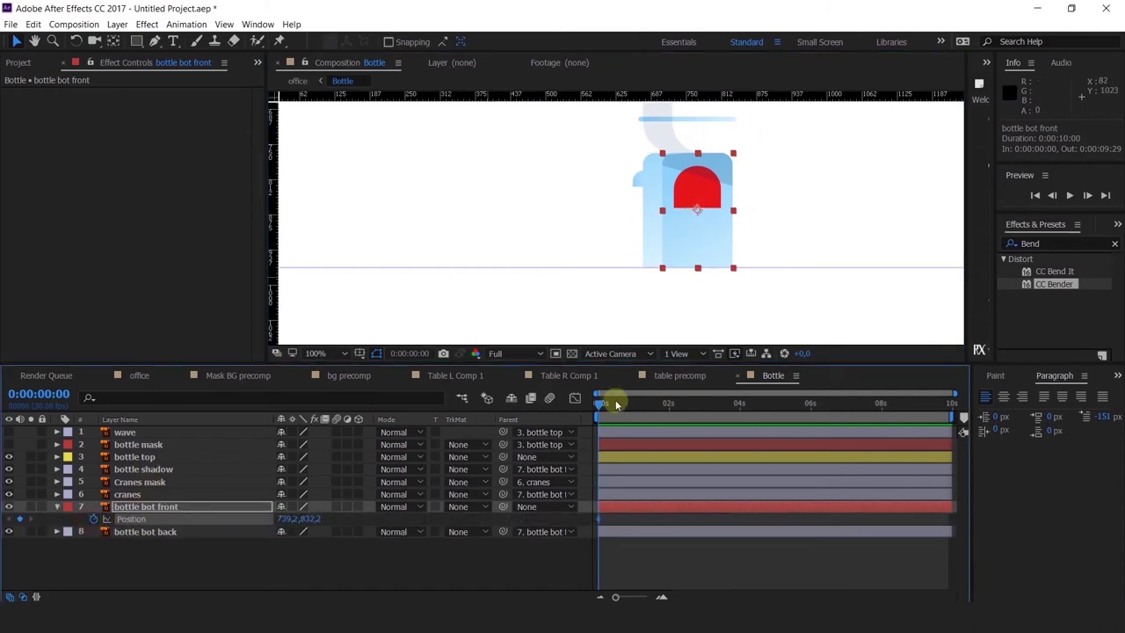
scroll(624, 403, up, 4)
click(645, 403)
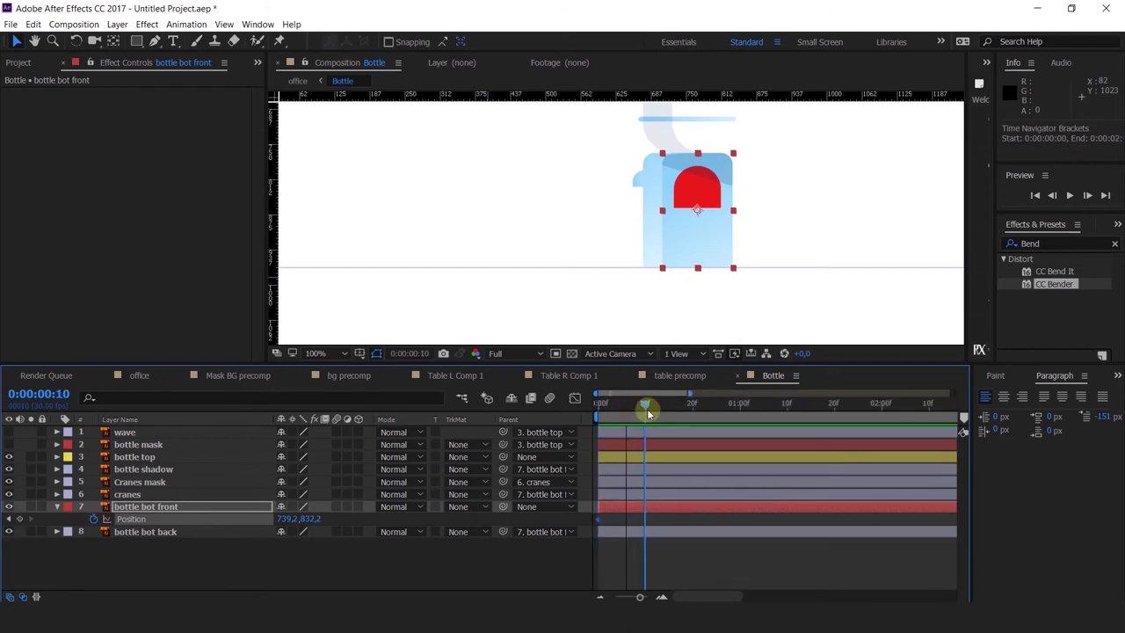
click(19, 519)
click(9, 519)
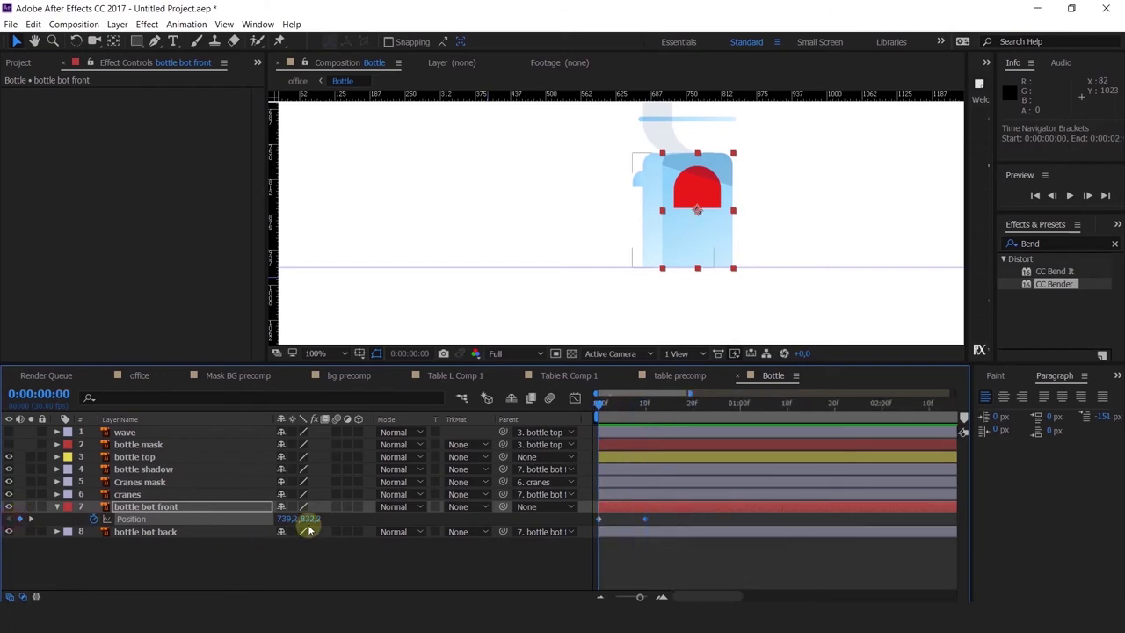
drag(310, 521, 525, 458)
click(32, 520)
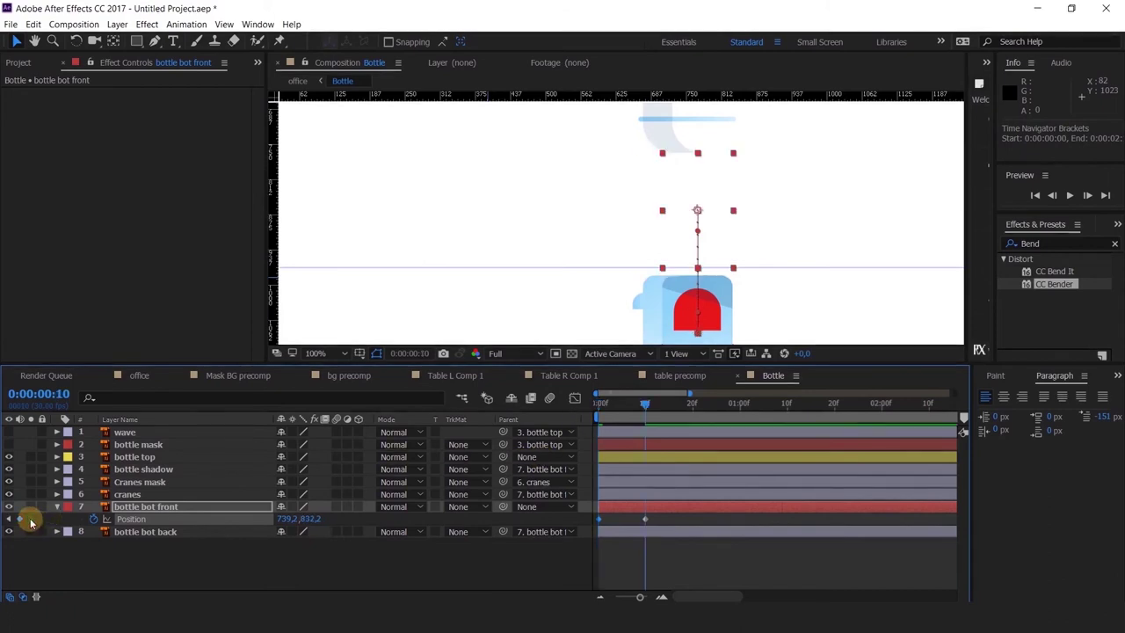
Parent the bottle top layer to bottle bot front.
click(132, 468)
click(133, 456)
drag(506, 457, 164, 507)
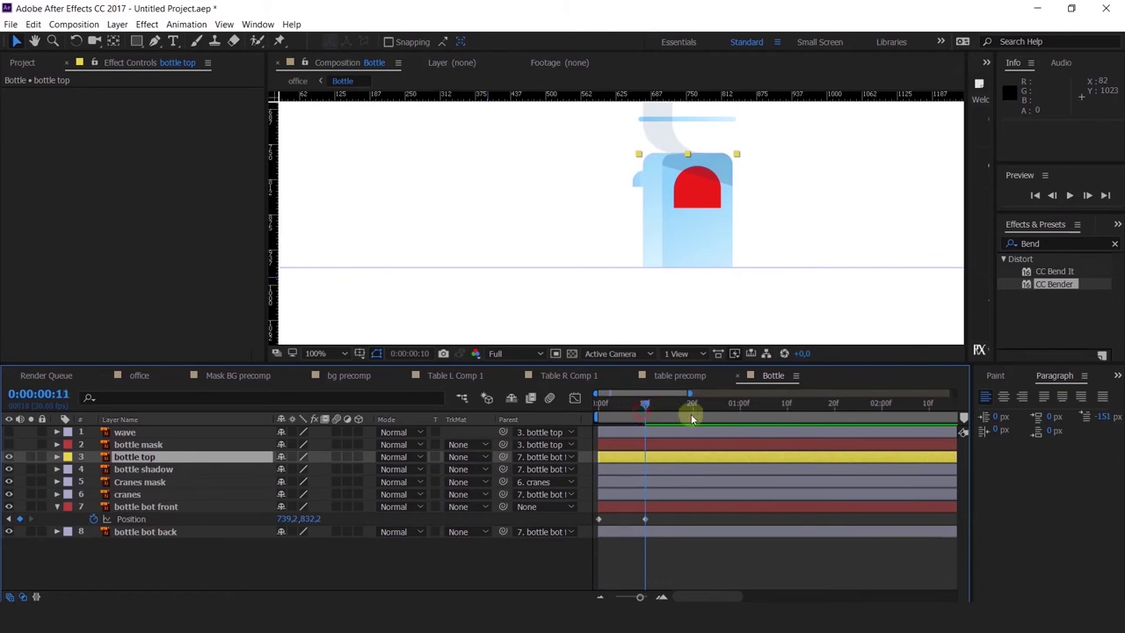
Copy bottle bot front's frame 10 Position keyframe to frame 20, and raise the frame 10 keyframe to Y 770.2.
click(691, 413)
click(645, 519)
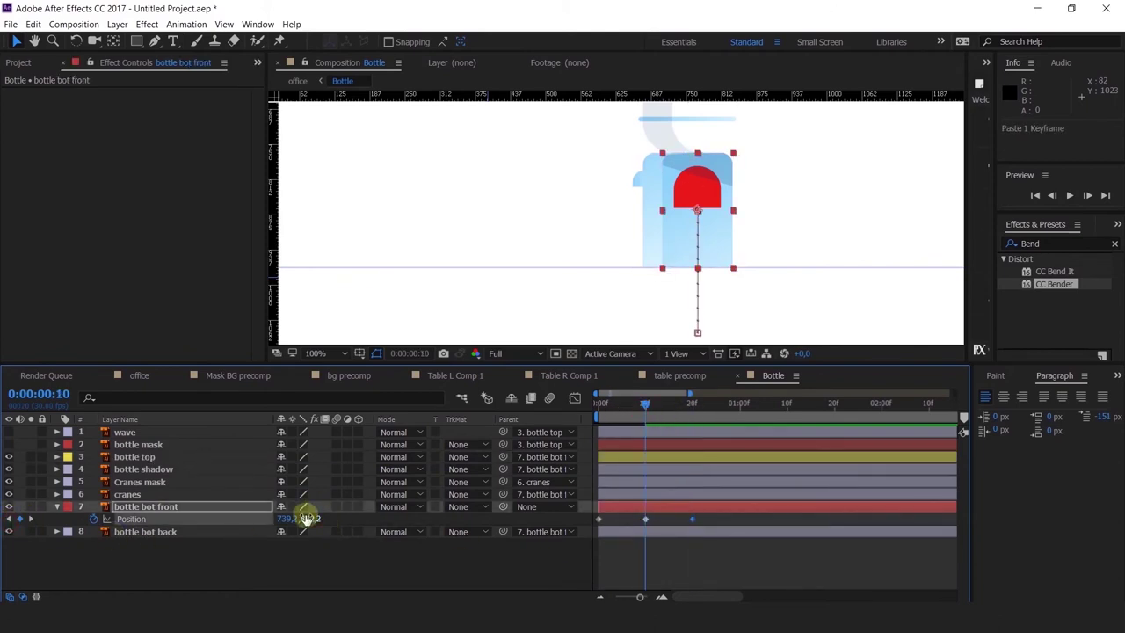
drag(308, 517, 259, 524)
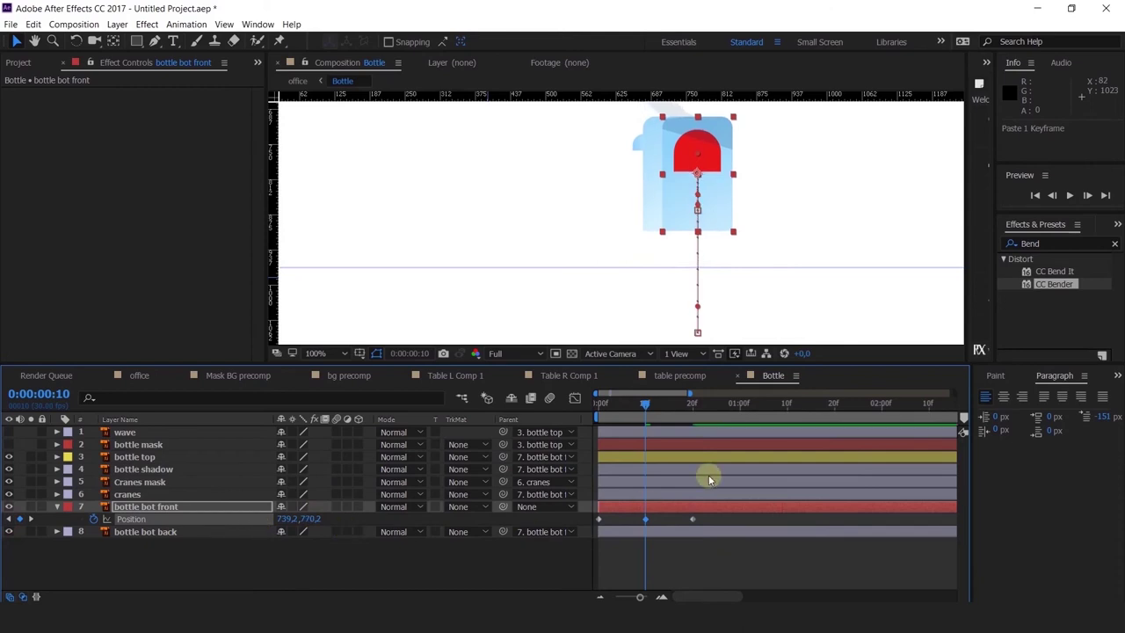
Copy the frame 20 Position keyframe of bottle bot front to 1 second and preview the bounce.
click(690, 413)
click(745, 410)
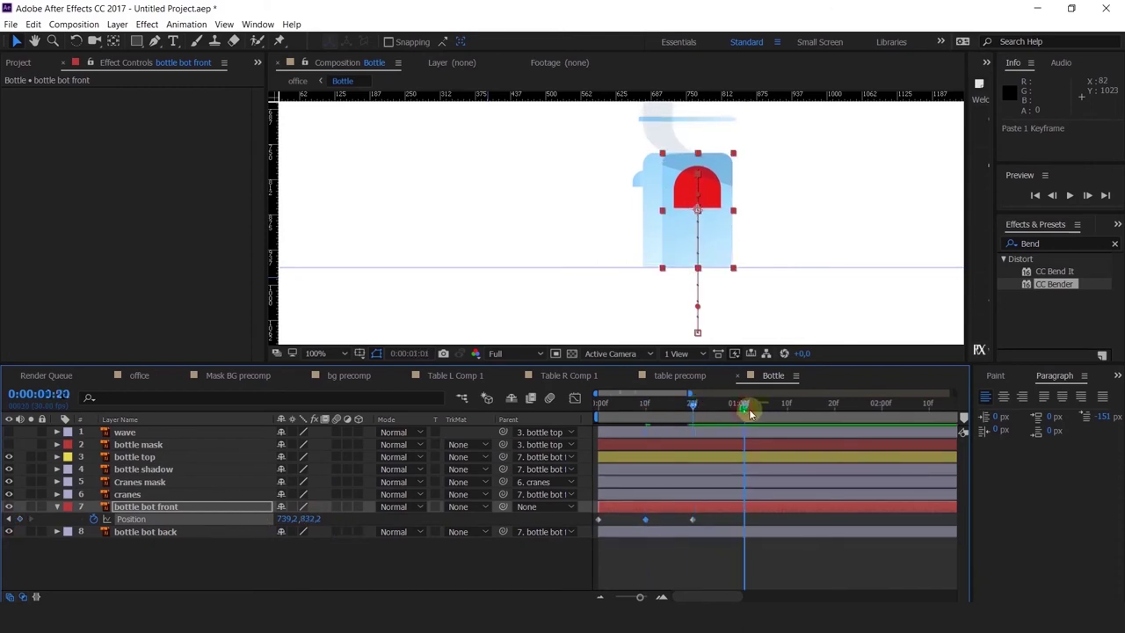
drag(749, 413, 741, 402)
drag(706, 512, 684, 532)
key(ctrl+c)
key(ctrl+v)
key(space)
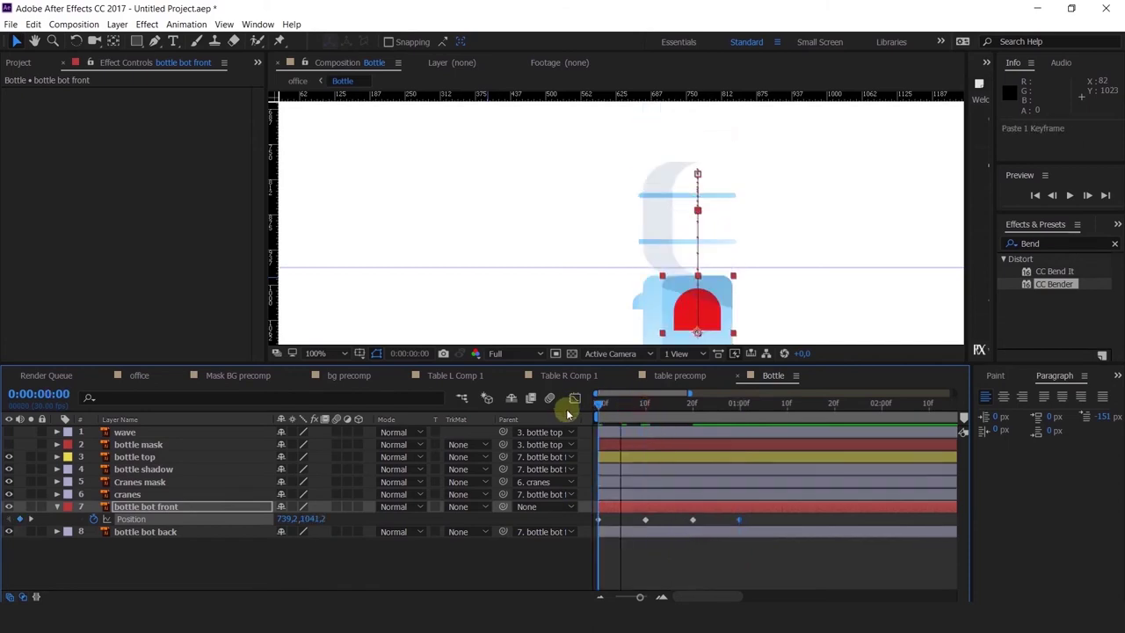
key(space)
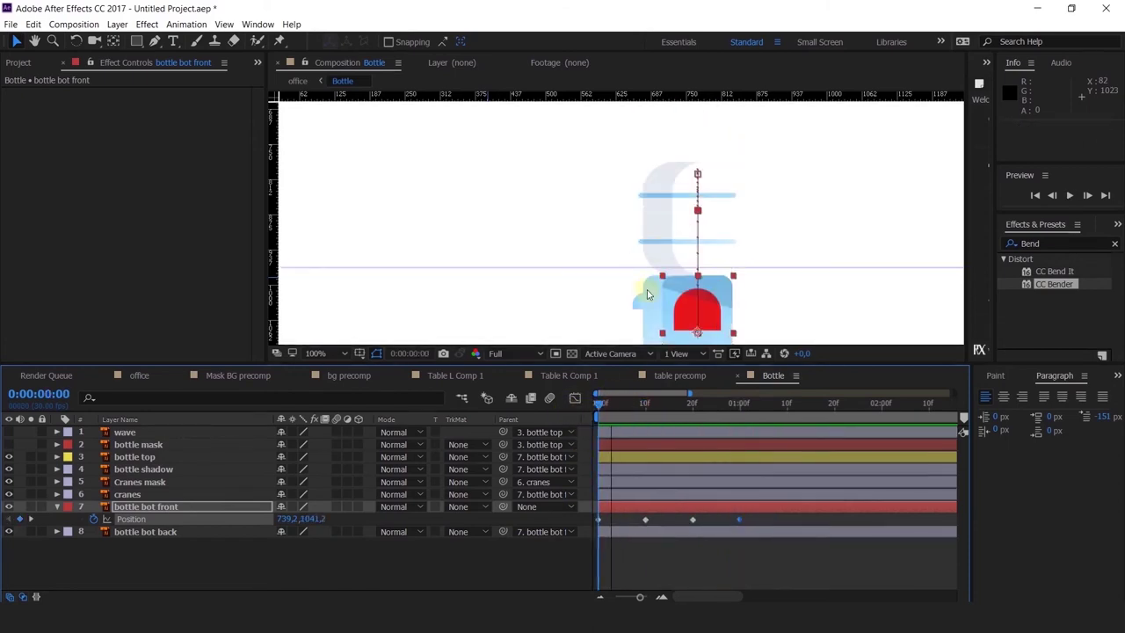
Lower bottle bot front's frame 0 Position keyframe to Y 1276.2 and preview the animation.
scroll(665, 244, down, 1)
drag(308, 519, 518, 501)
key(space)
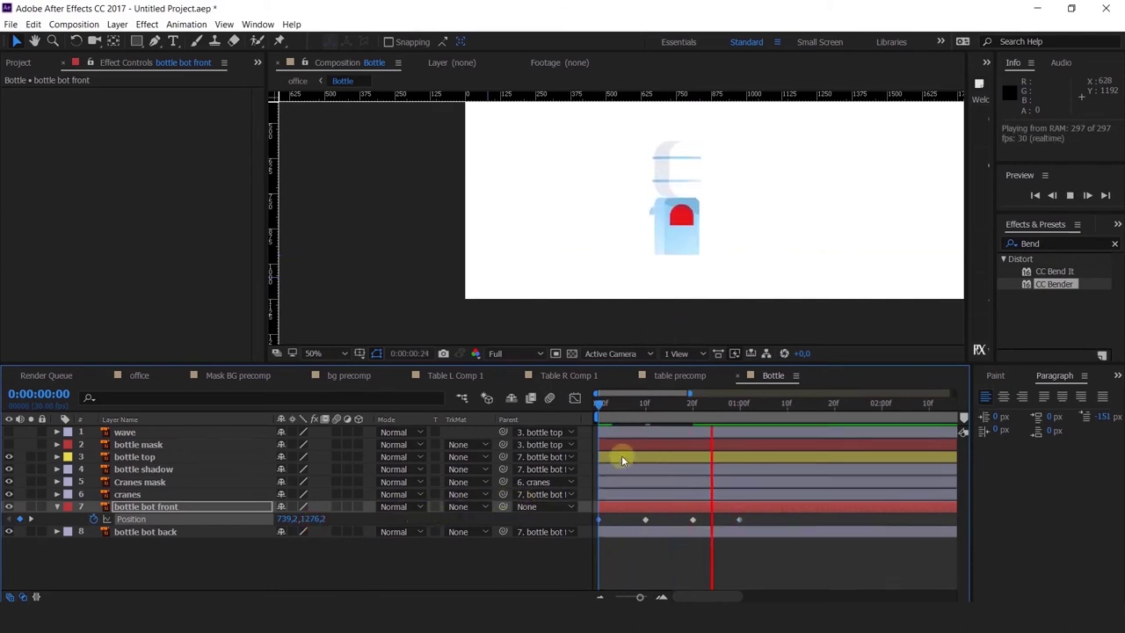
Raise bottle bot front's frame 10 Position keyframe to Y 693.2 and preview the motion from the start.
click(645, 406)
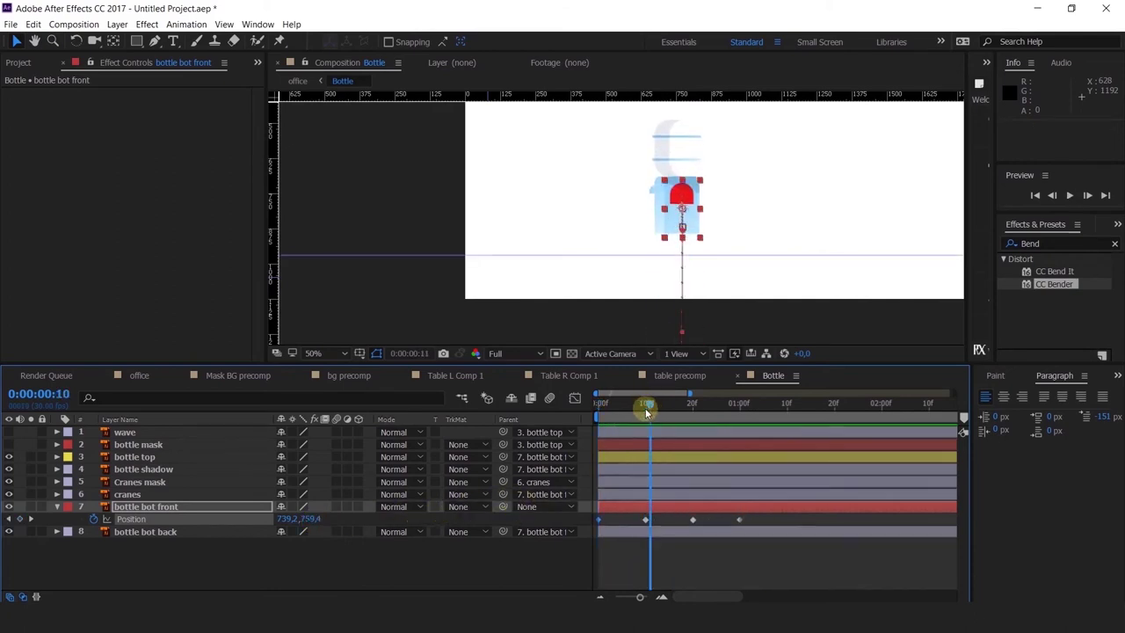
drag(309, 527, 244, 519)
drag(700, 182, 623, 228)
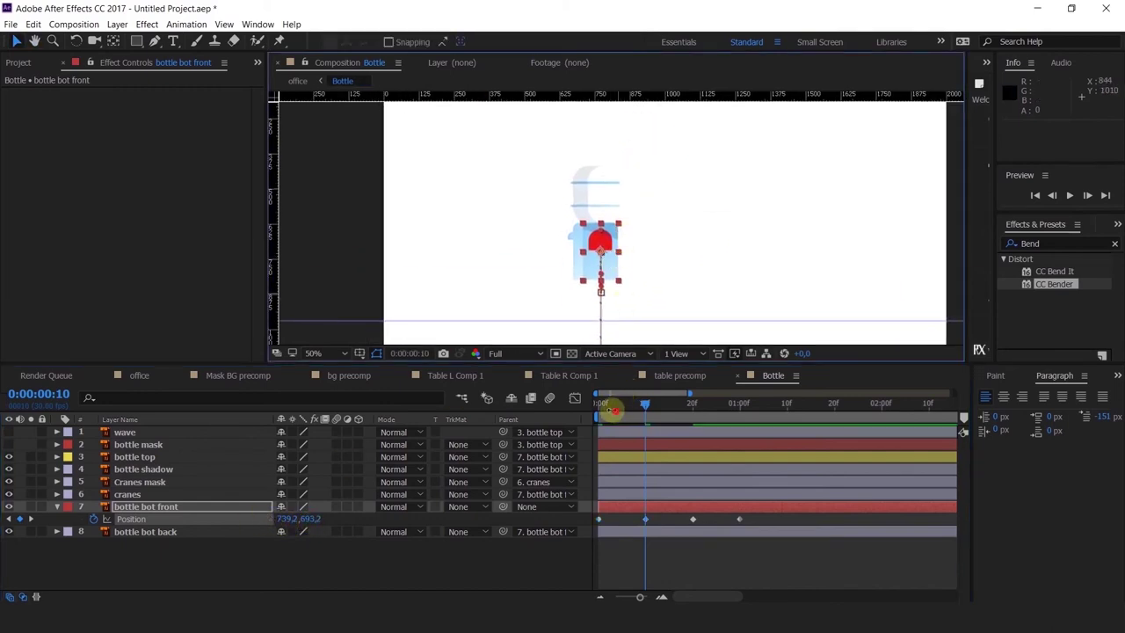
drag(606, 404, 578, 404)
key(space)
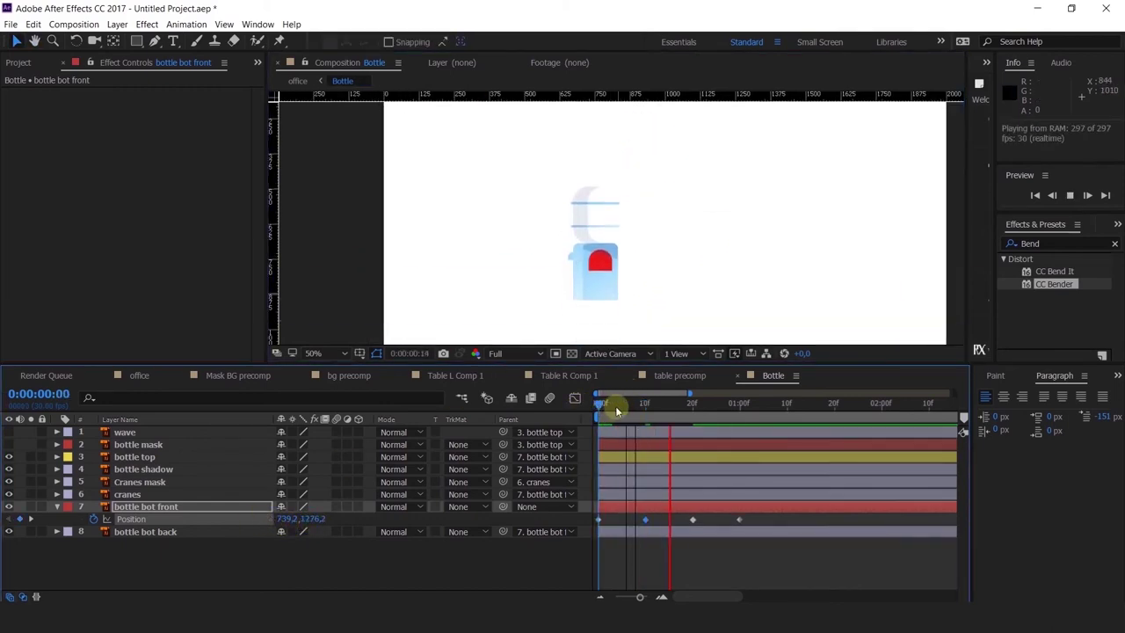
Easy Ease all four Position keyframes of bottle bot front and set their spatial interpolation to Linear.
click(645, 402)
drag(750, 518, 579, 541)
right_click(645, 520)
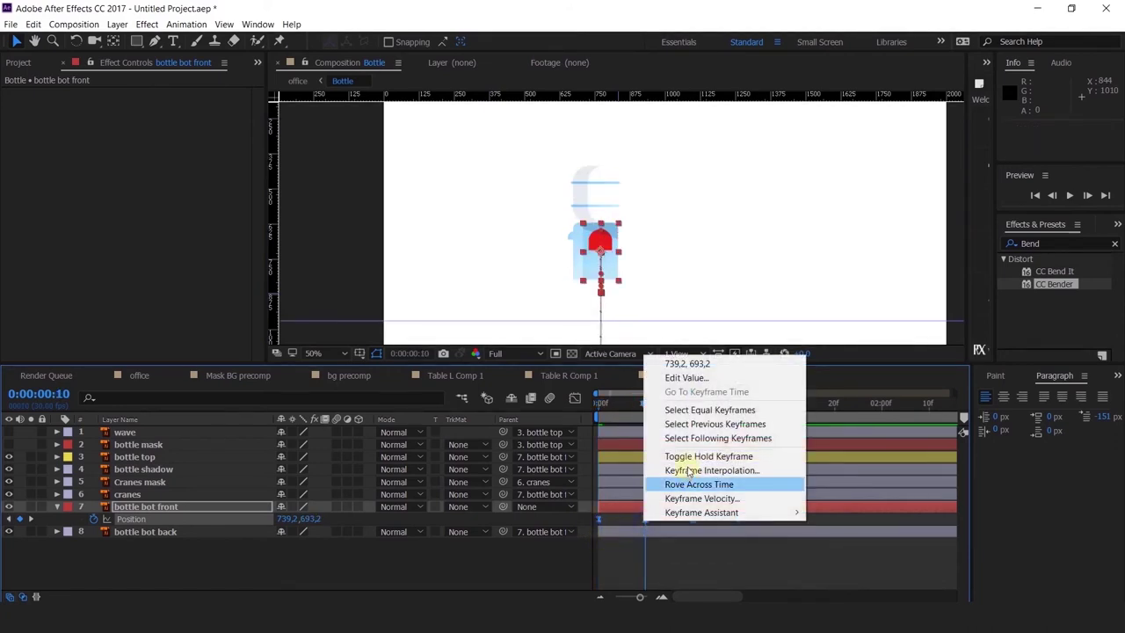
click(685, 470)
click(766, 207)
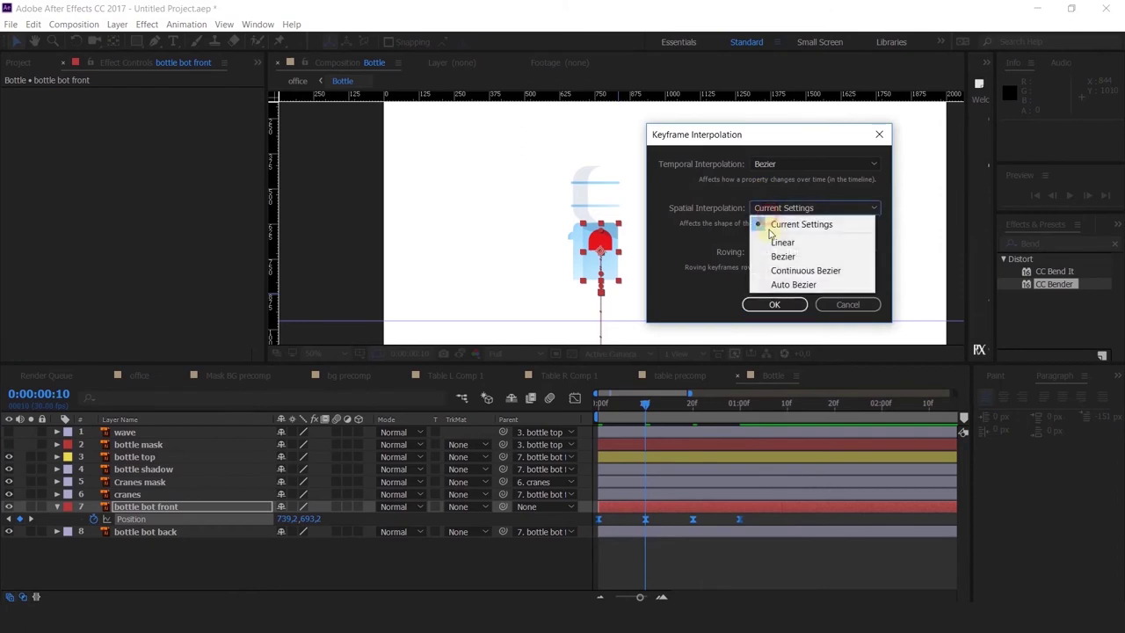
click(782, 242)
click(774, 304)
mouse_move(647, 405)
mouse_down()
mouse_move(561, 405)
mouse_move(596, 428)
mouse_move(606, 406)
mouse_move(644, 414)
mouse_up()
key(space)
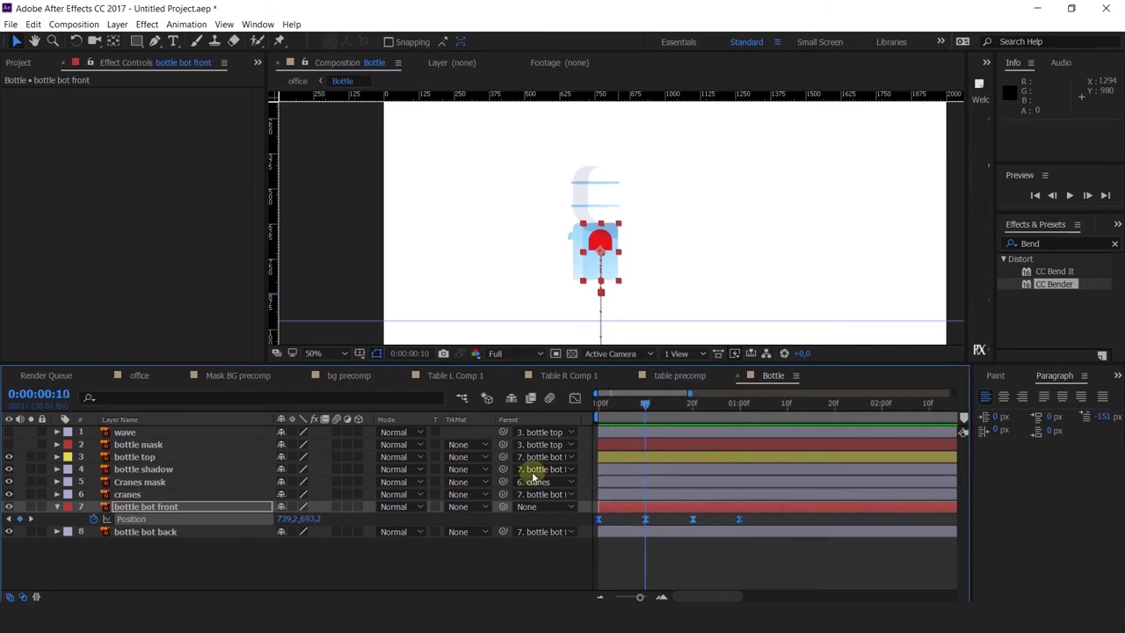
Add a null object at frame 20 and place it on the bottle base's lower-right corner at about 798.8, 929.9.
key(shift+r)
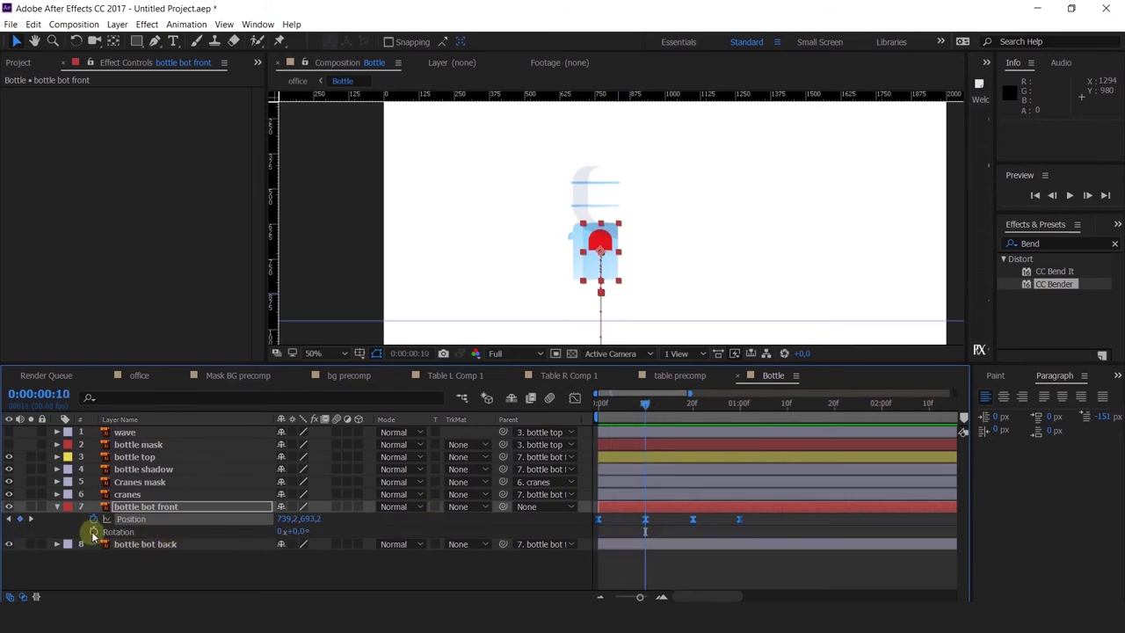
click(136, 584)
click(693, 406)
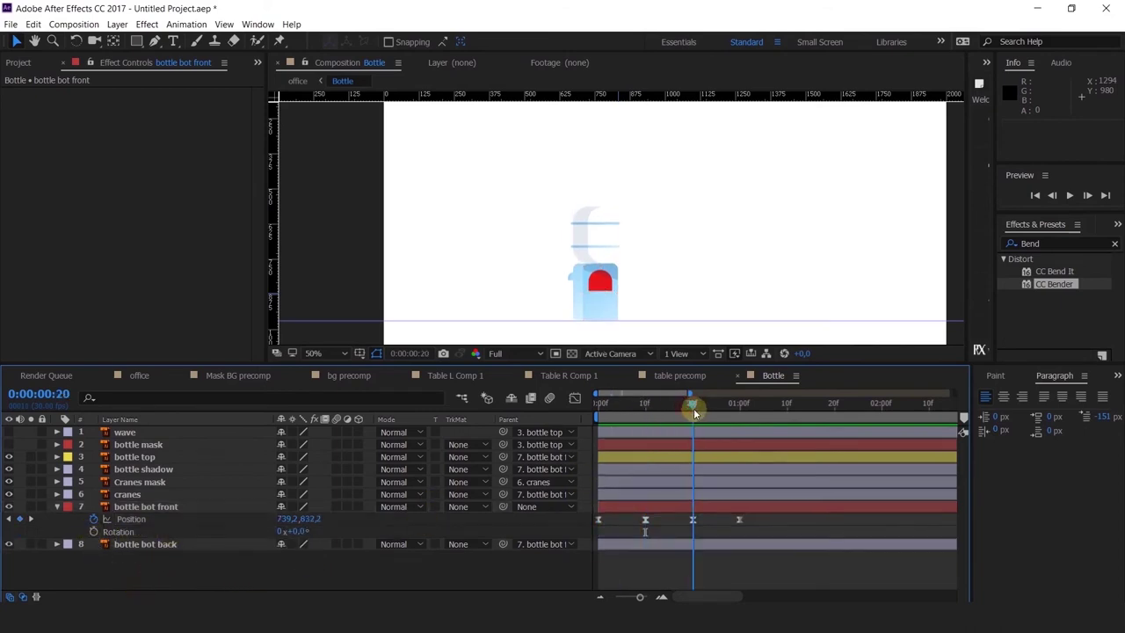
right_click(710, 252)
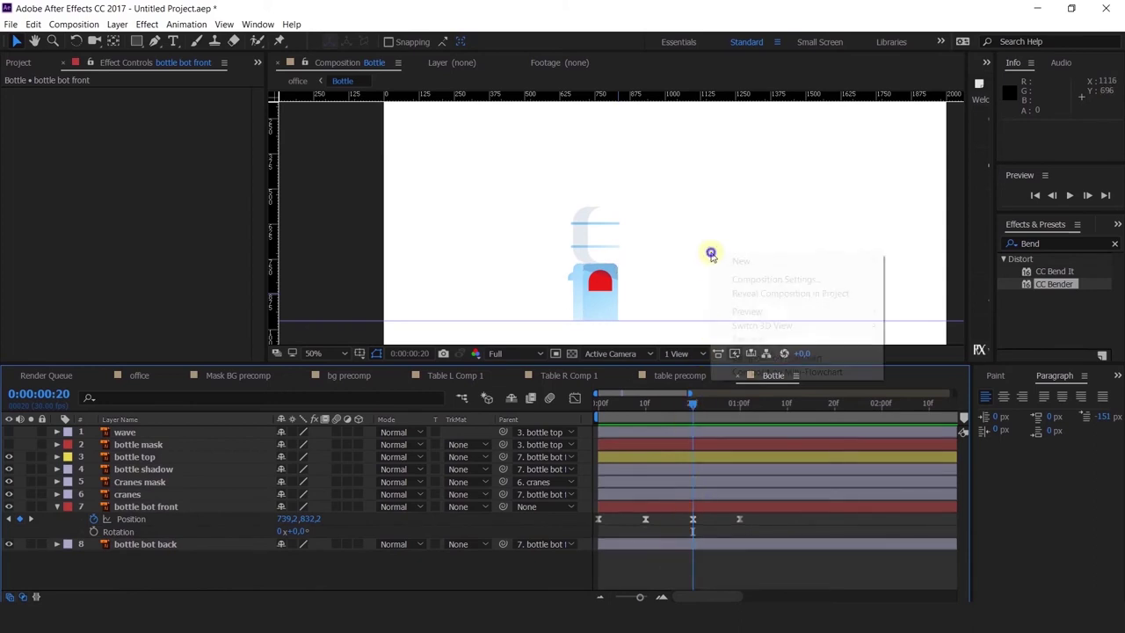
mouse_move(738, 255)
click(902, 337)
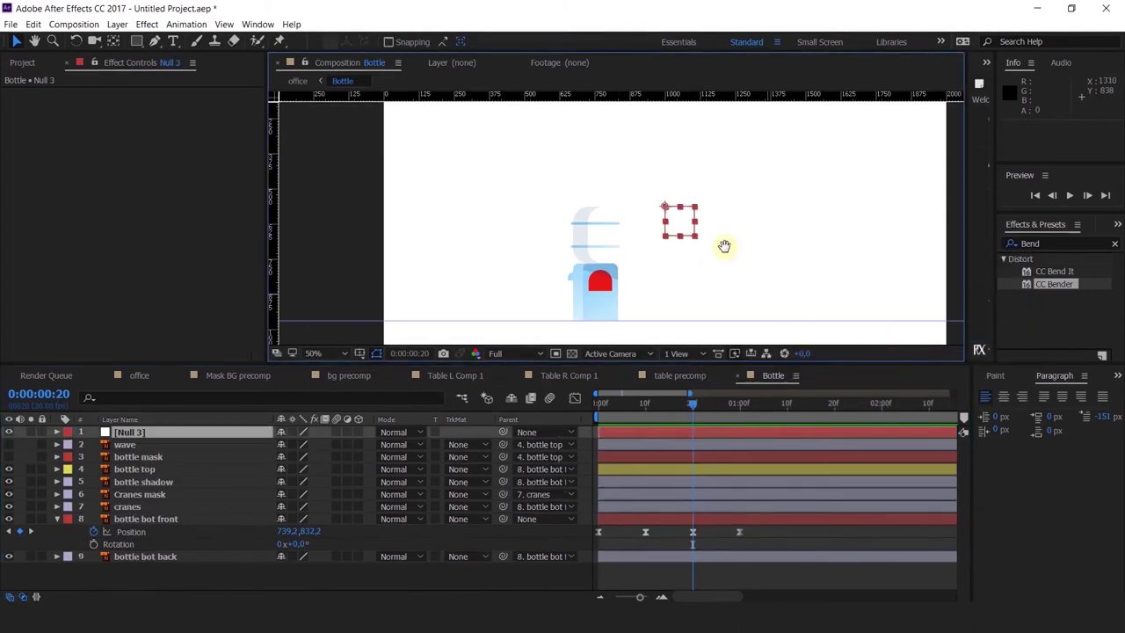
scroll(716, 228, down, 2)
drag(697, 163, 646, 306)
scroll(637, 276, up, 5)
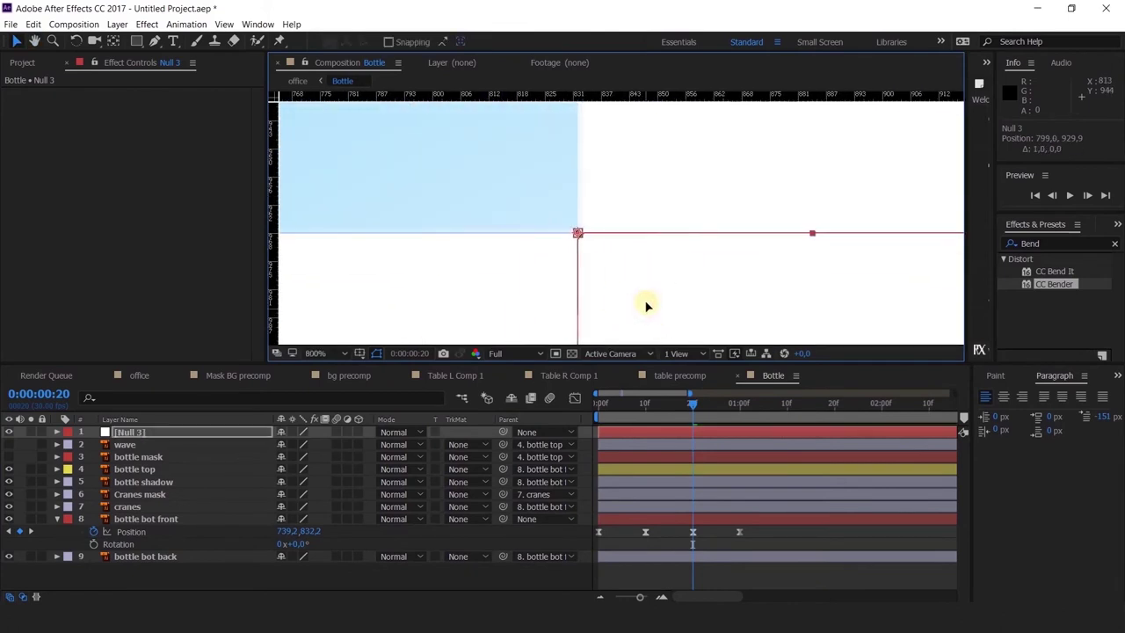
scroll(645, 305, down, 4)
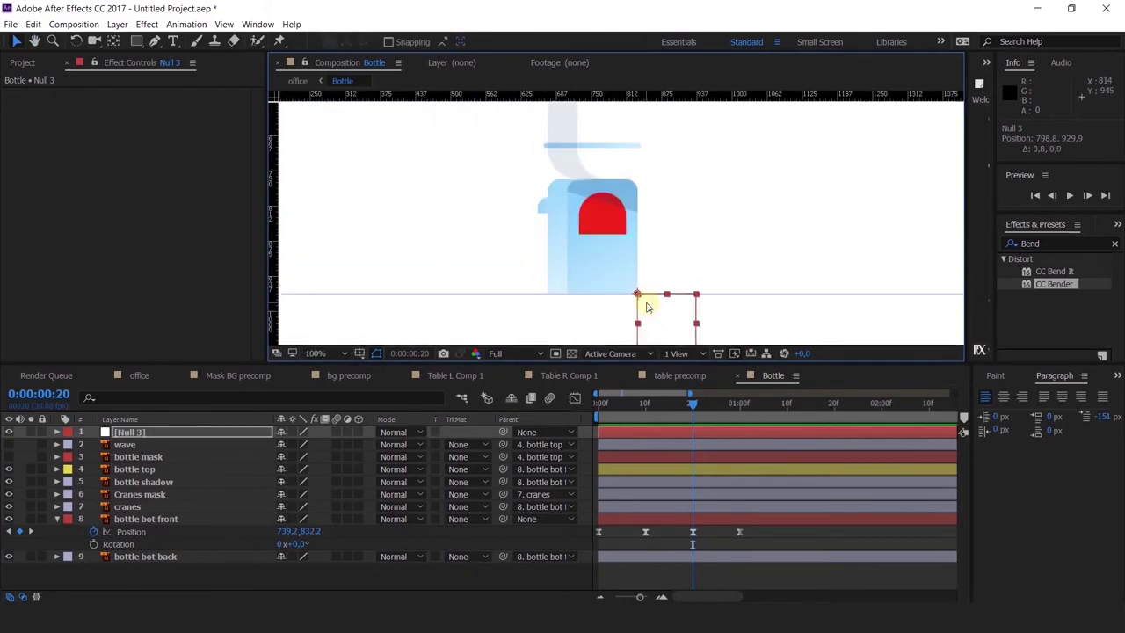
Parent bottle bot front to the new null, and undo the trial change made to the null.
click(156, 518)
drag(499, 521, 158, 432)
click(158, 431)
drag(717, 305, 662, 330)
key(ctrl+z)
Keyframe the null's Rotation at frame 10, frame 20 and 1 second, tilting it slightly at frame 20.
key(r)
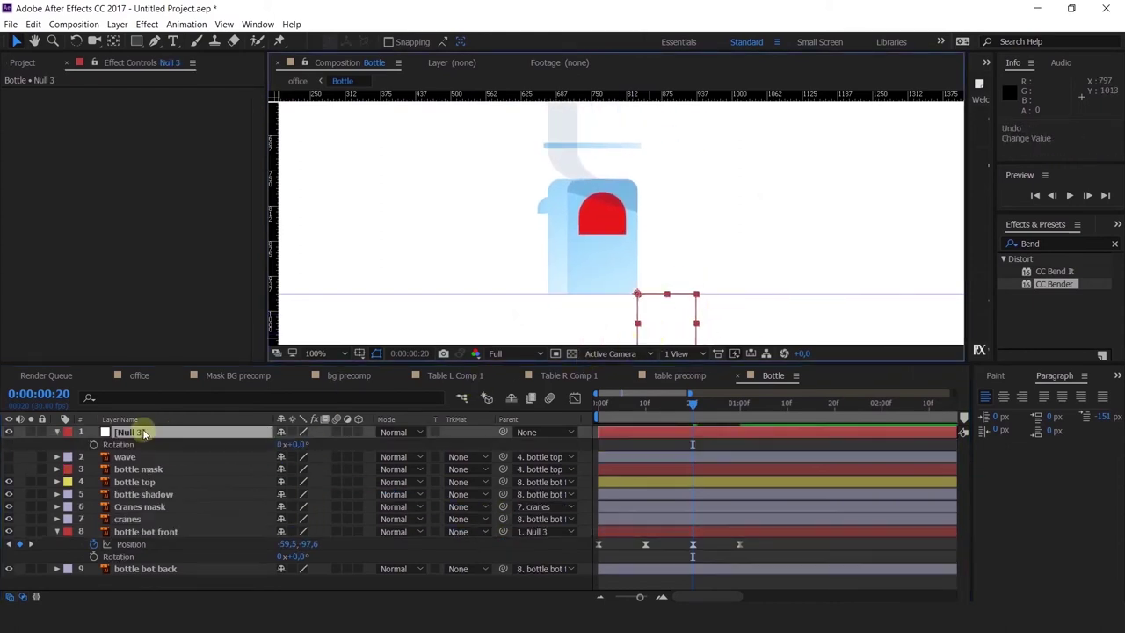
click(94, 444)
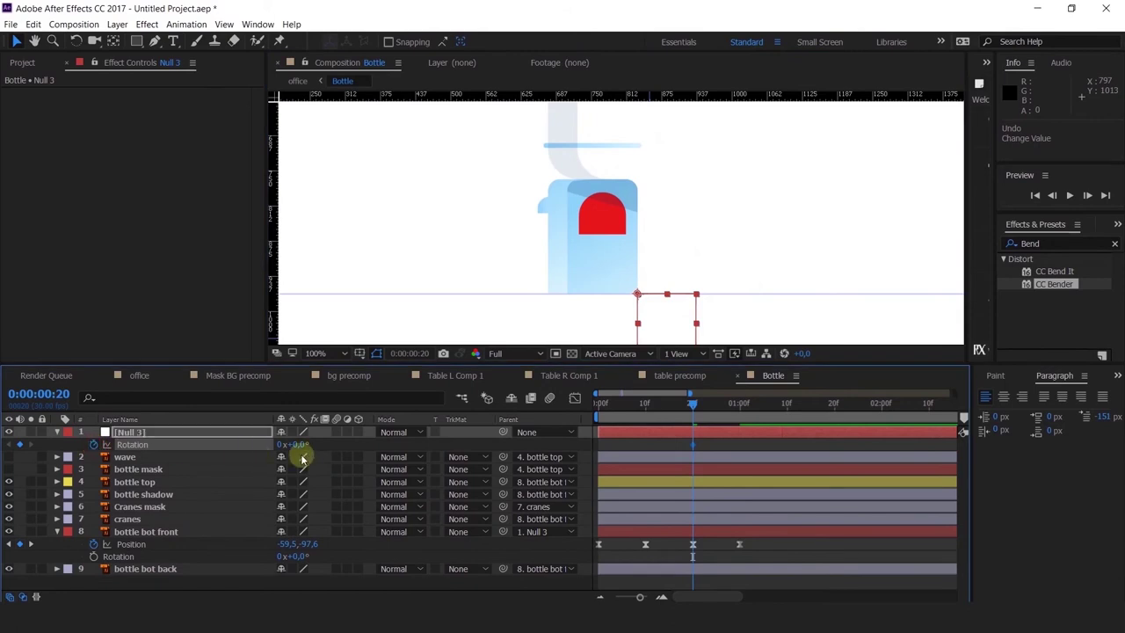
click(33, 544)
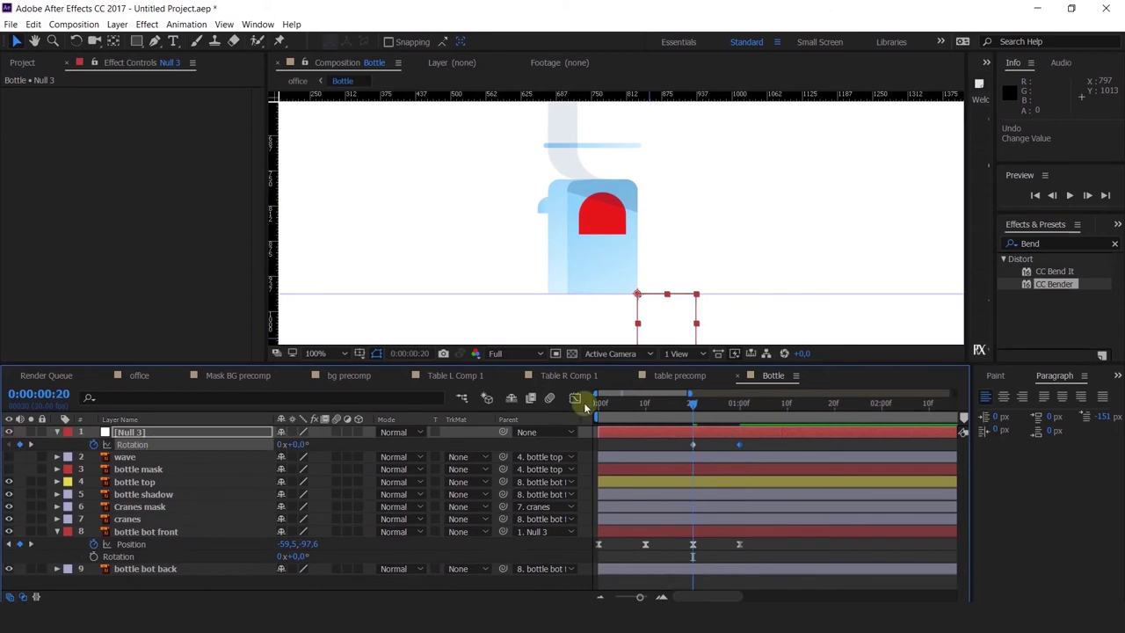
click(647, 403)
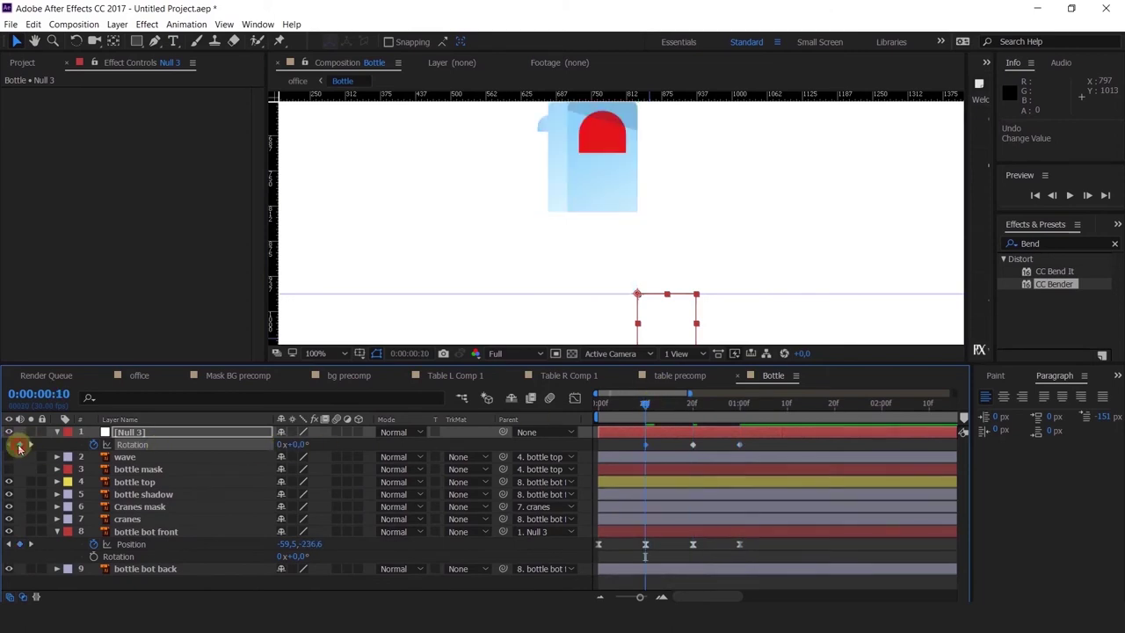
click(29, 445)
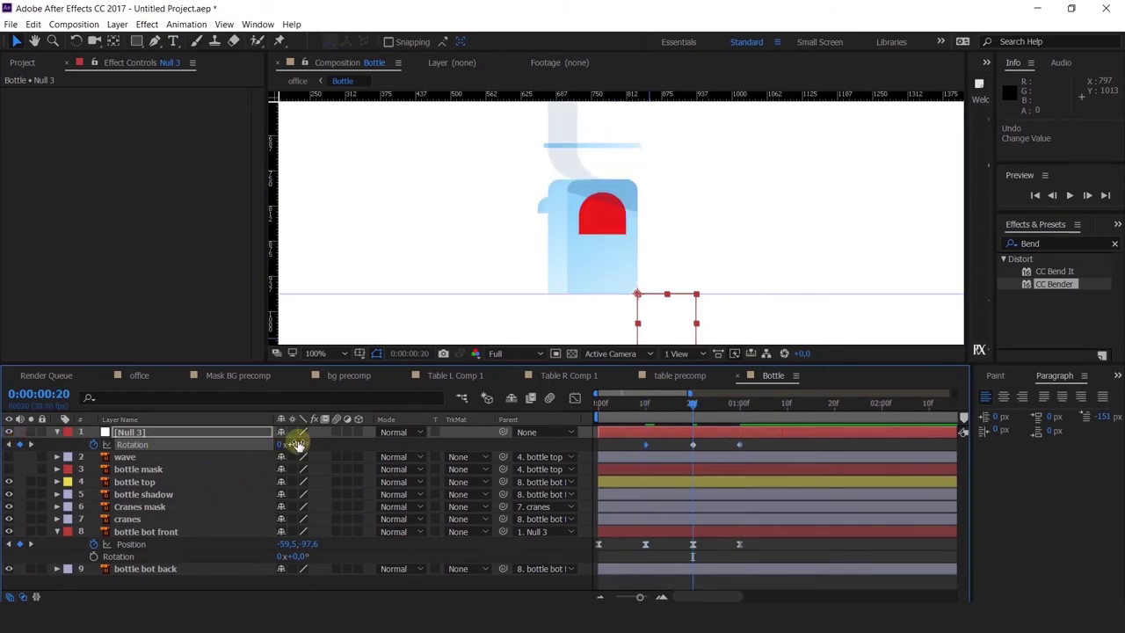
drag(298, 445, 322, 463)
Apply Easy Ease to the null's three Rotation keyframes and return to frame 10.
drag(600, 427, 746, 447)
key(F9)
drag(654, 403, 645, 404)
Select the frame 20 keyframes of the null's Rotation and bottle bot front's Position together.
drag(716, 441, 692, 543)
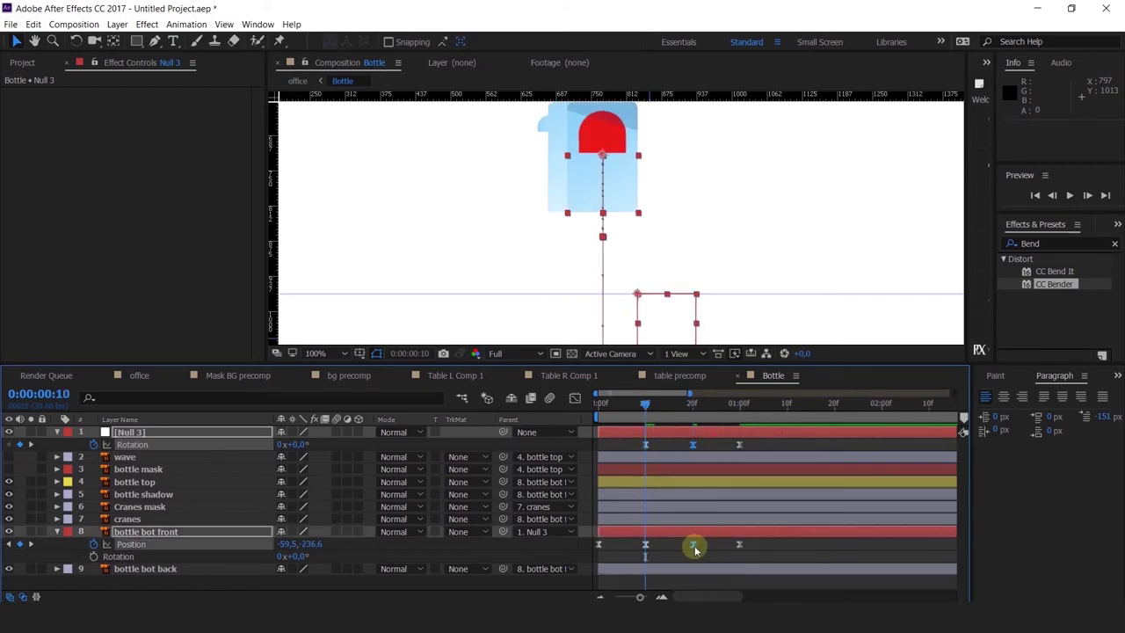
Make the frame-20 Null 3 rotation and bottle bot front position keyframes linear, and move the last keyframe of each to 0:00:00:26.
key(space)
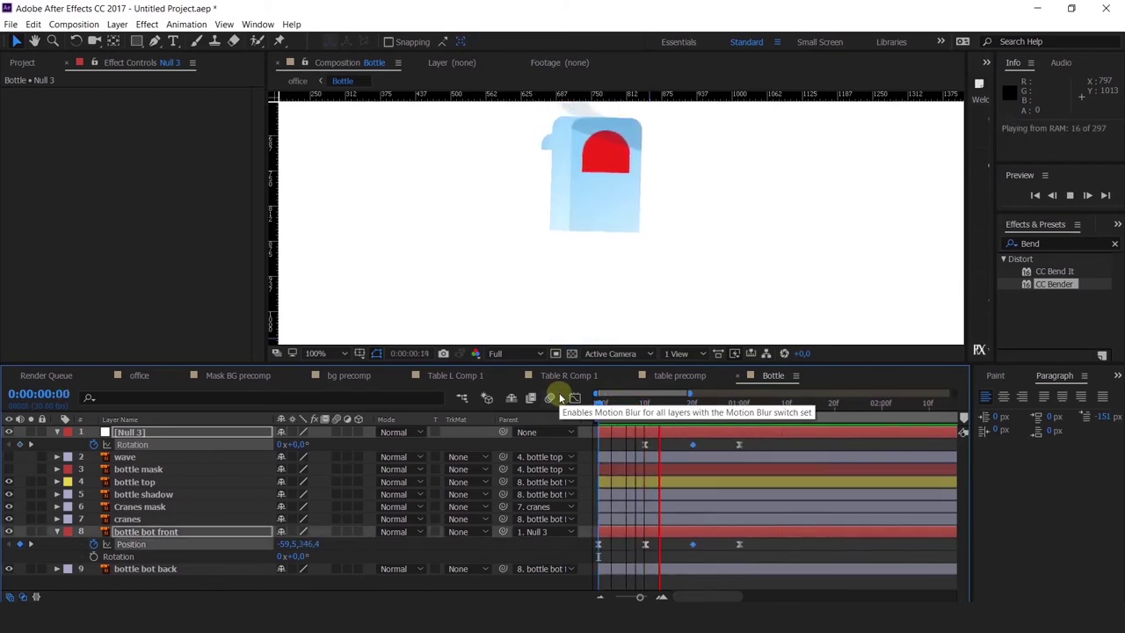
click(658, 413)
drag(657, 413, 714, 549)
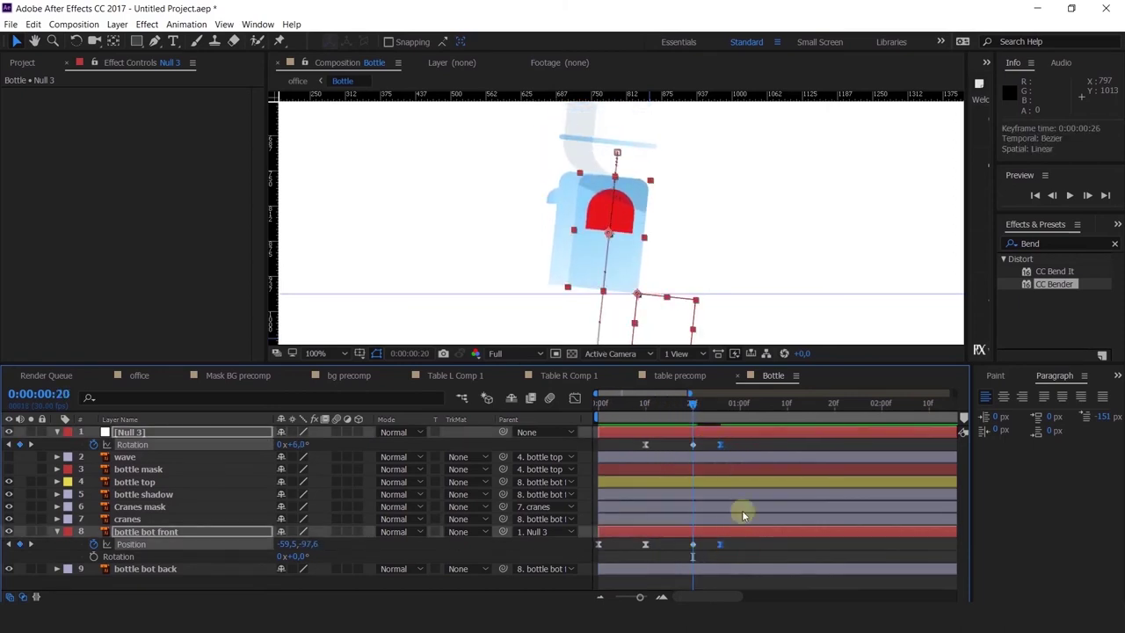
Add a new null object, place it at the bottle's lower-left corner, and parent Null 3 to it.
click(741, 405)
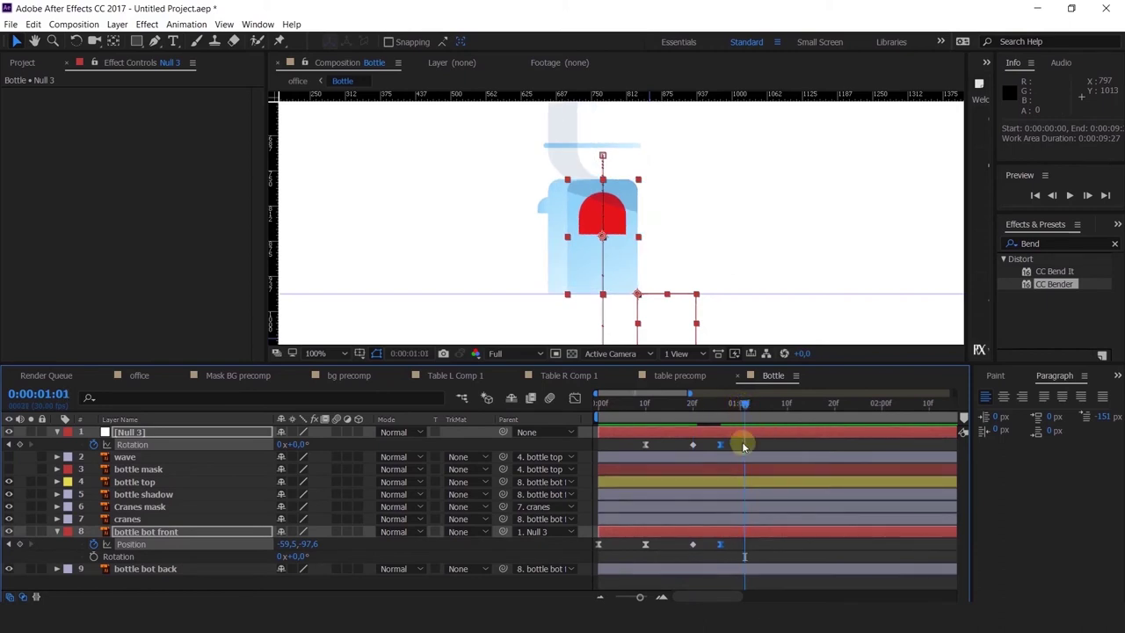
click(742, 441)
right_click(711, 220)
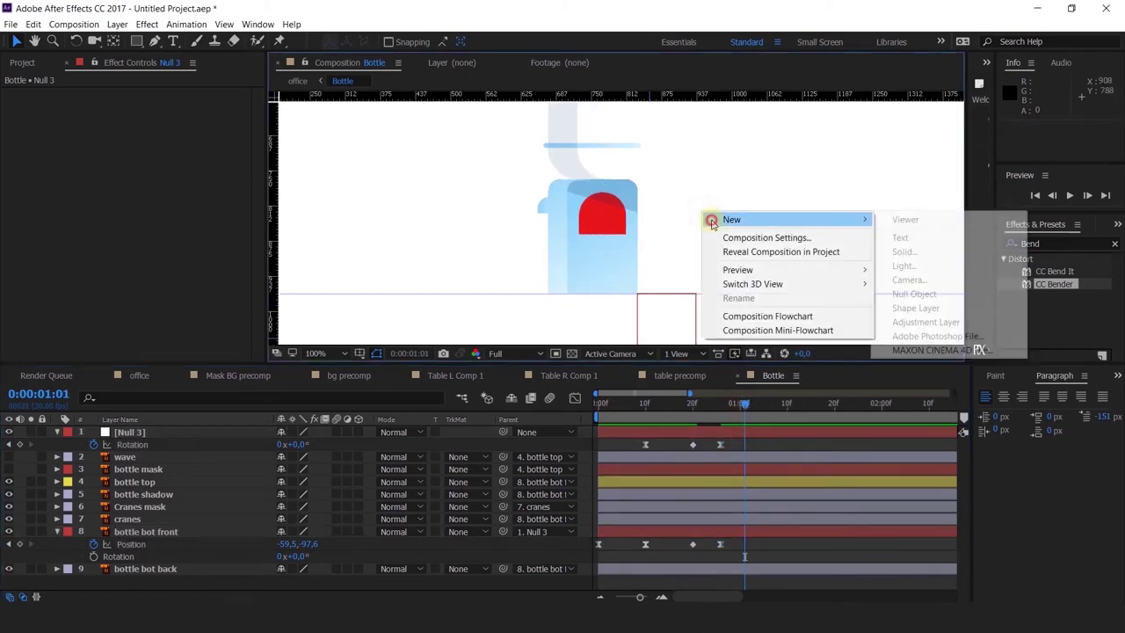
click(909, 294)
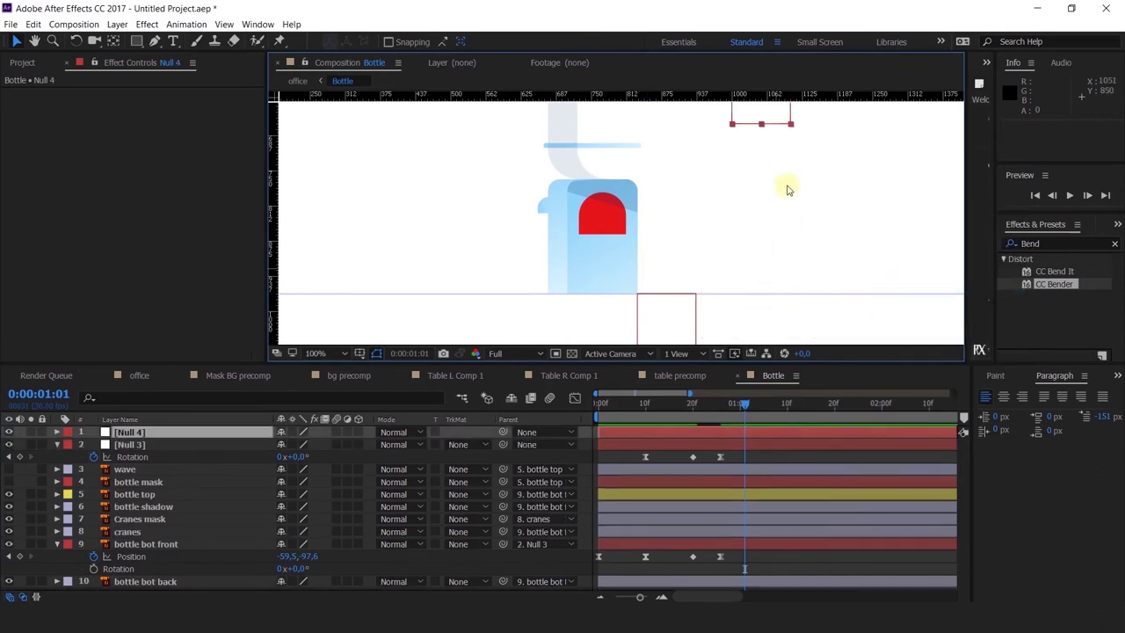
drag(758, 114, 561, 312)
scroll(580, 246, up, 4)
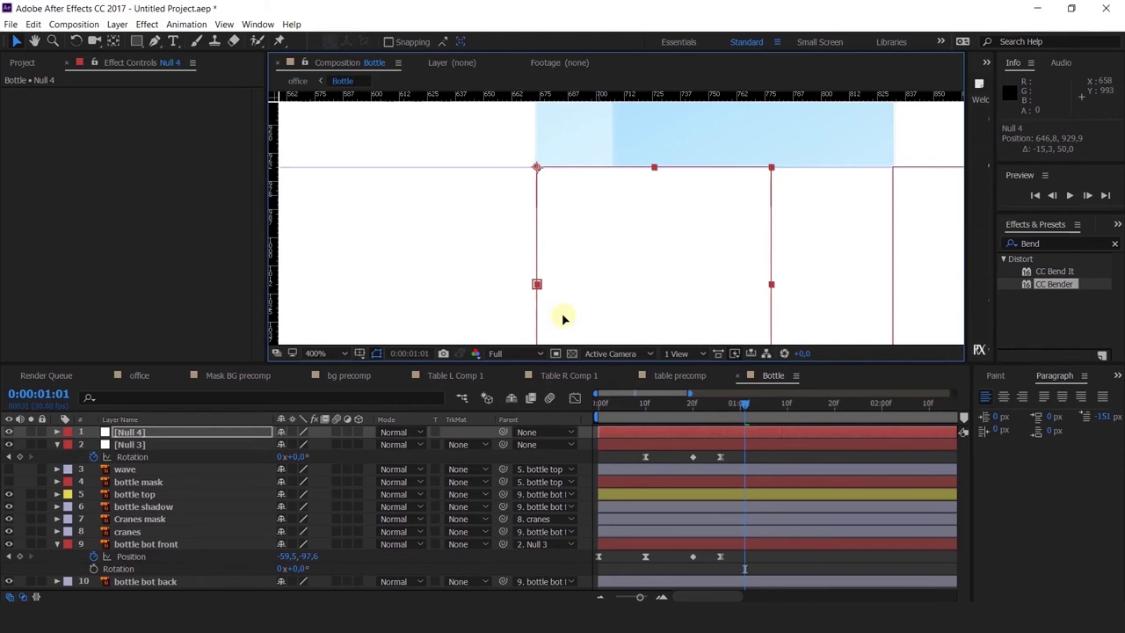
click(215, 446)
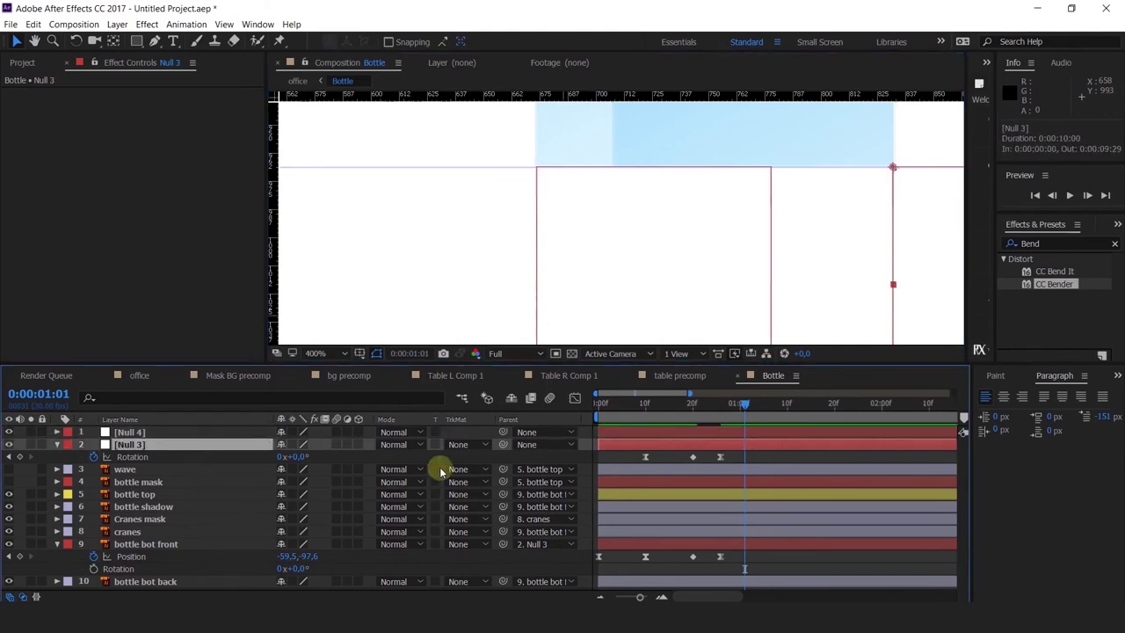
drag(501, 443, 231, 432)
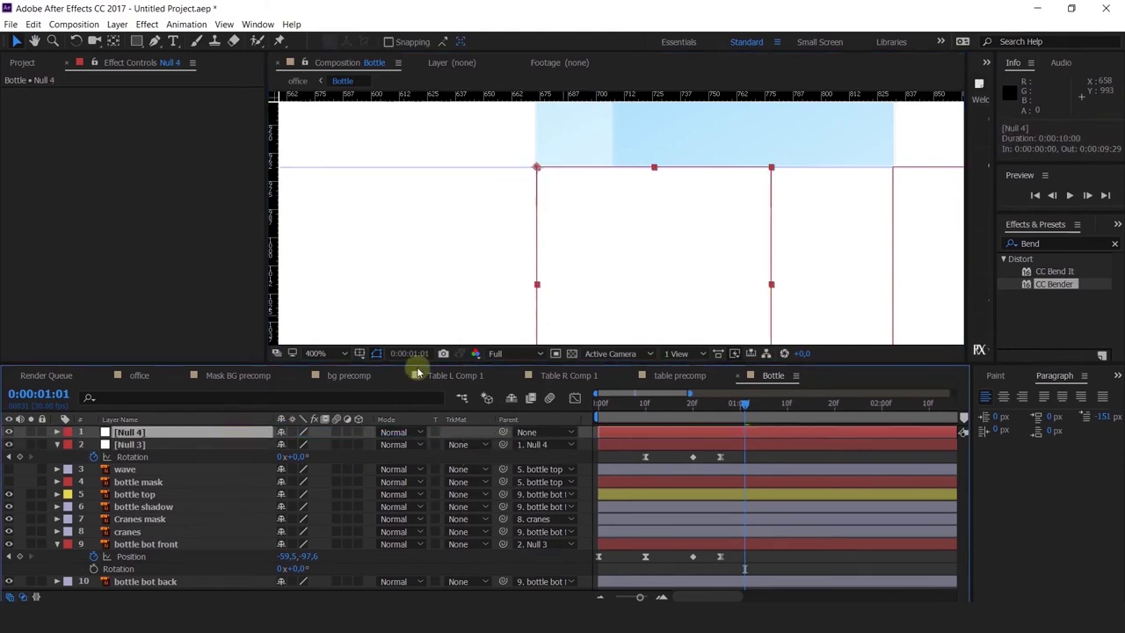
Add rotation keyframes of 0° to Null 4 at 0:00:01:01 and 0:00:00:26.
scroll(792, 208, down, 2)
drag(792, 208, 663, 211)
click(614, 241)
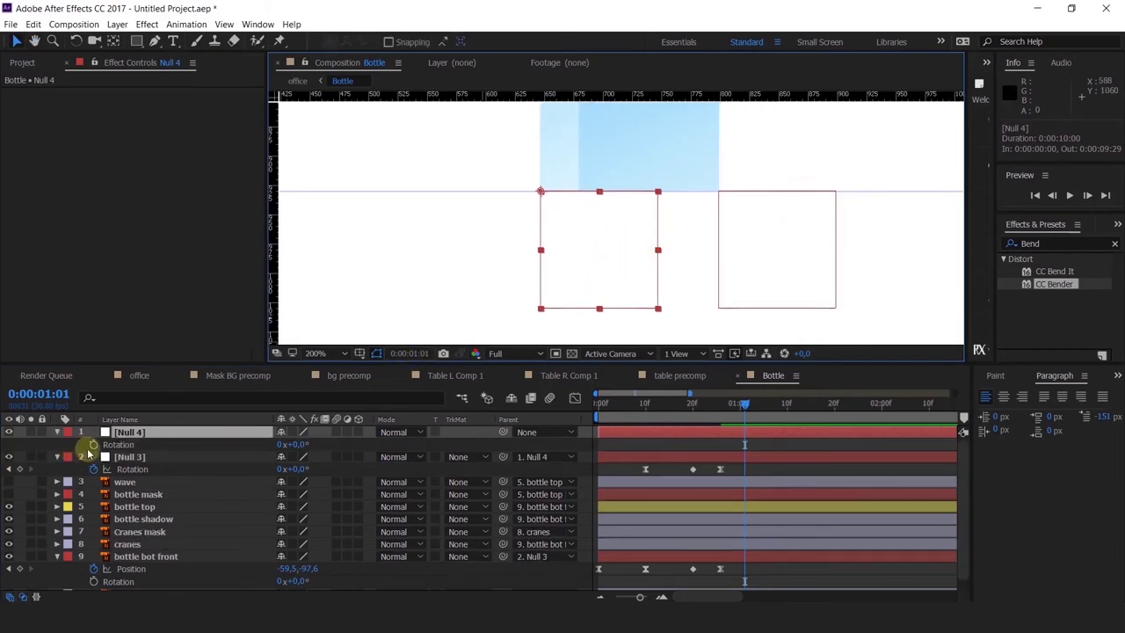
click(93, 445)
click(720, 405)
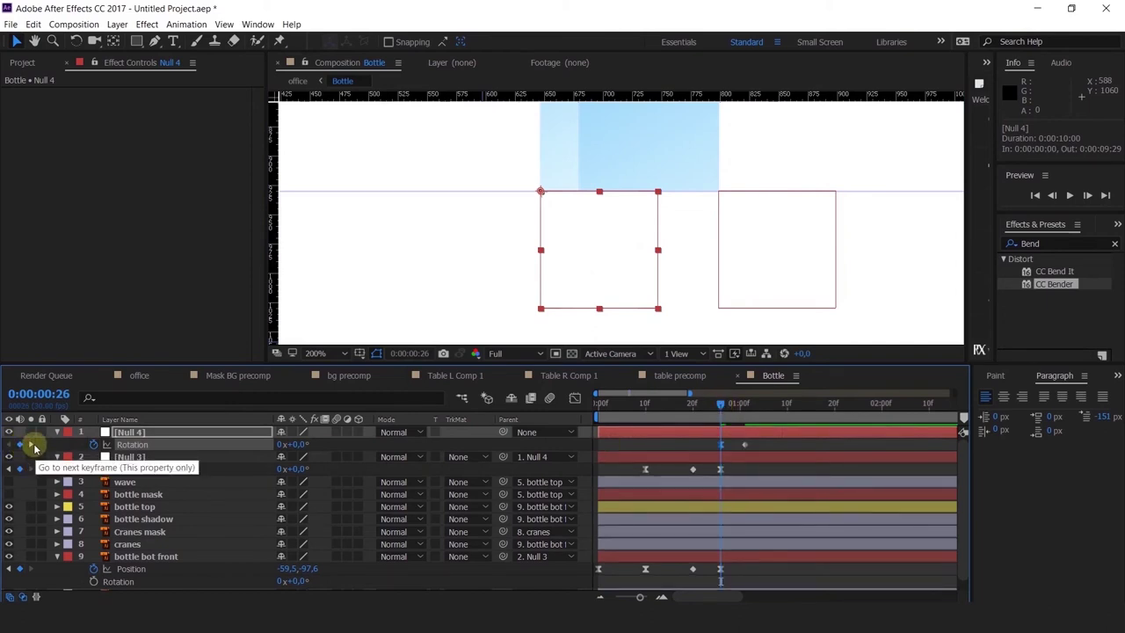
Set Null 4's rotation to -8° at 0:00:01:01 and to 0° at 0:00:01:04.
click(31, 445)
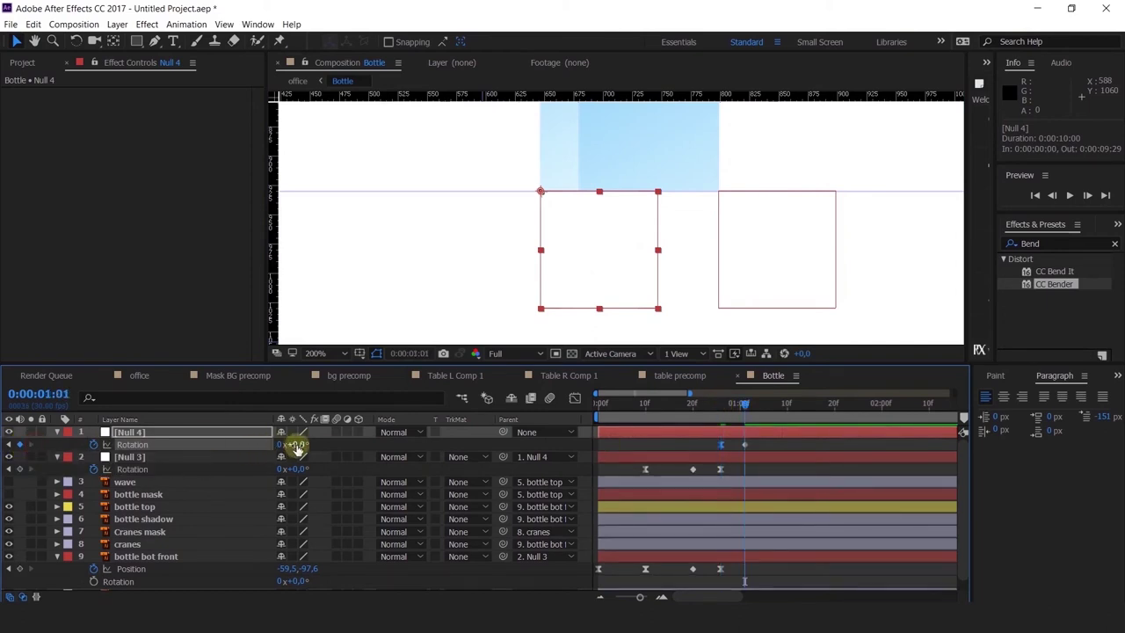
drag(293, 443, 291, 444)
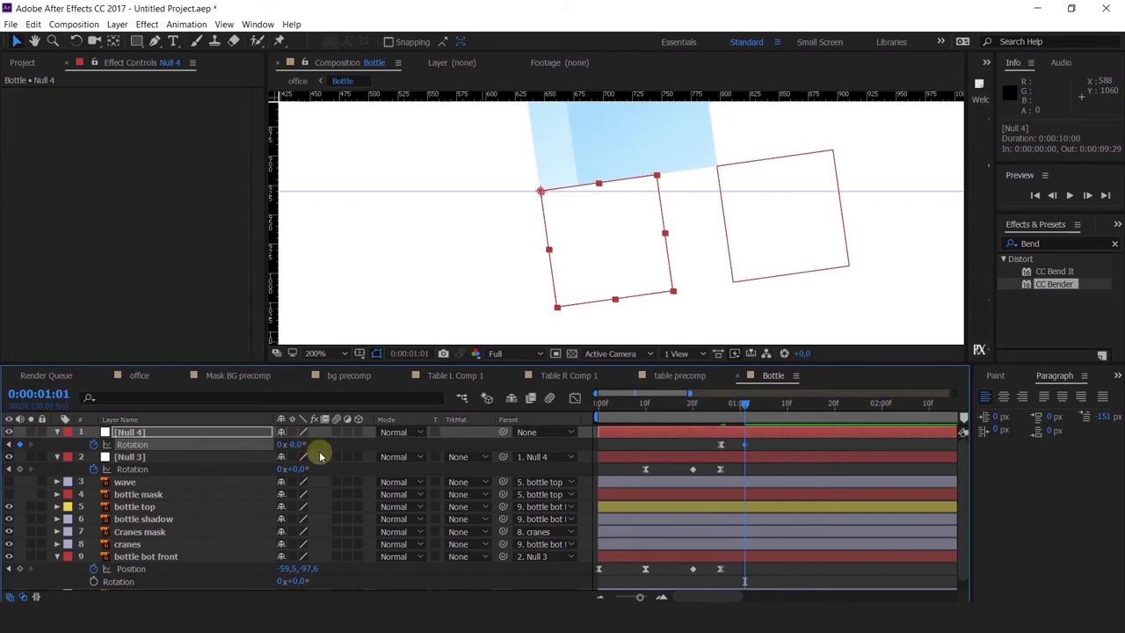
drag(767, 404, 758, 408)
text(0)
key(Return)
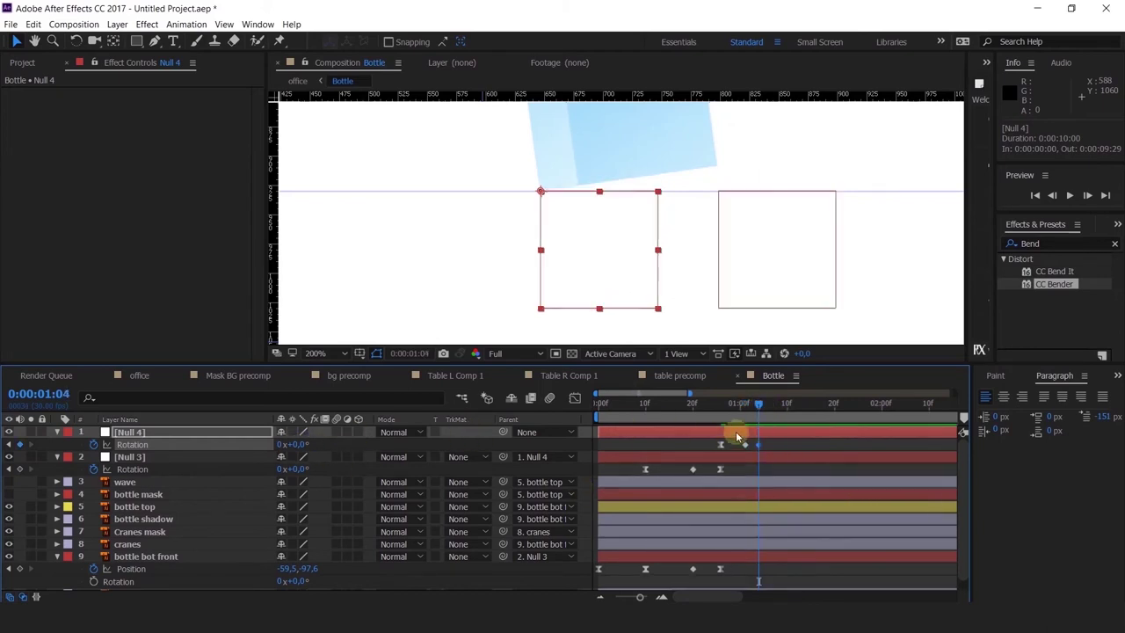
Set Null 4's rotation at 0:00:01:01 to -3°, move its last keyframe to 0:00:01:06, and preview the landing.
key(space)
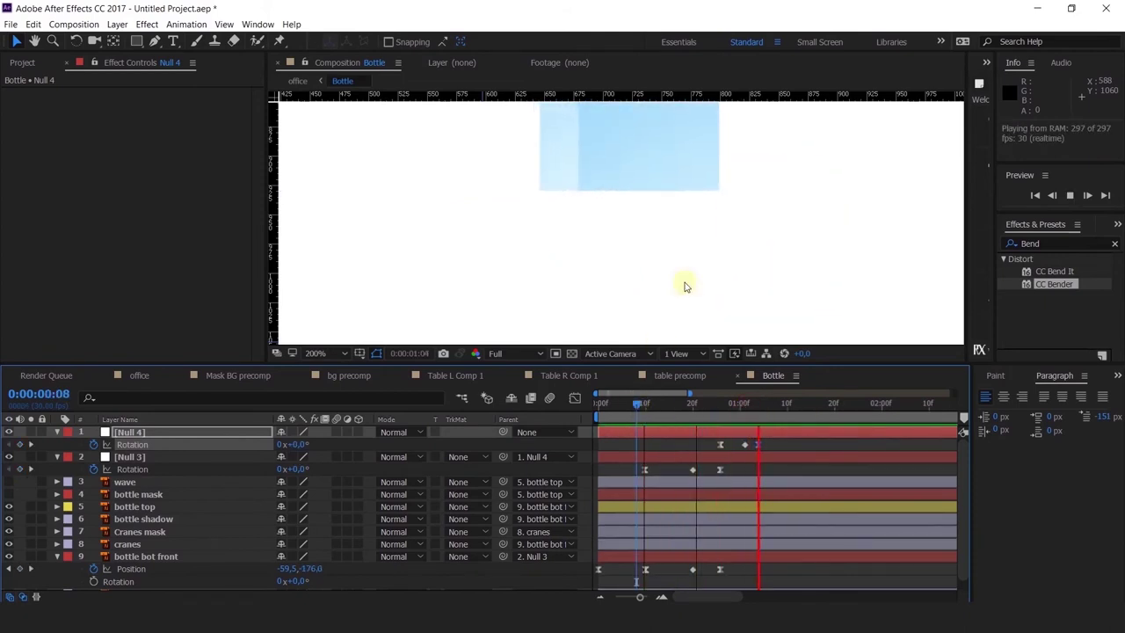
scroll(686, 285, down, 2)
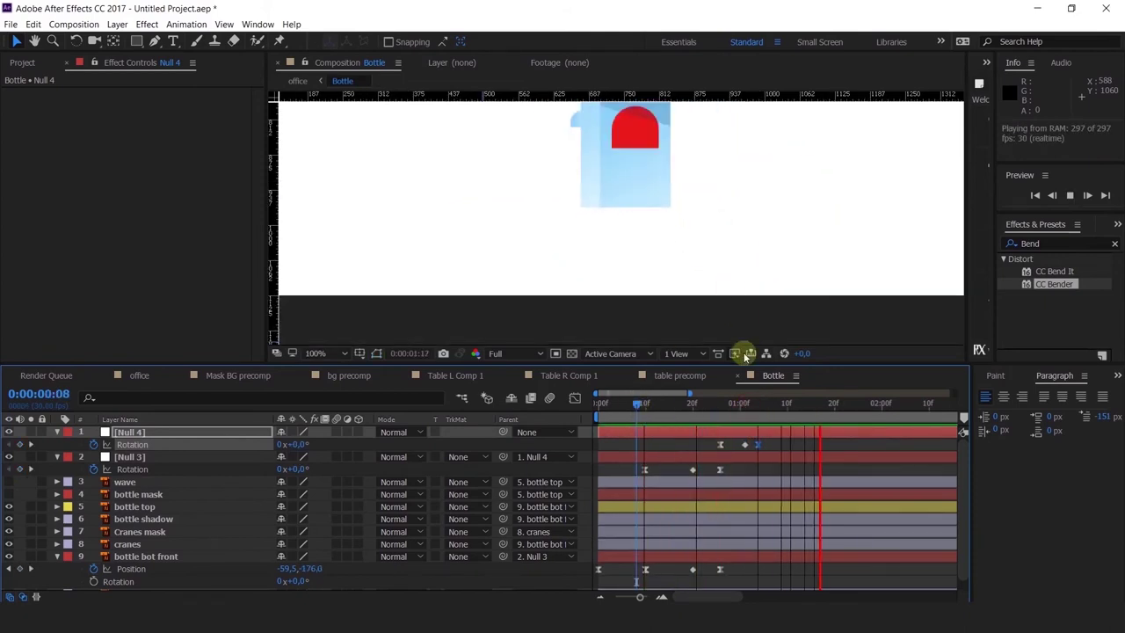
click(719, 408)
drag(730, 414, 744, 444)
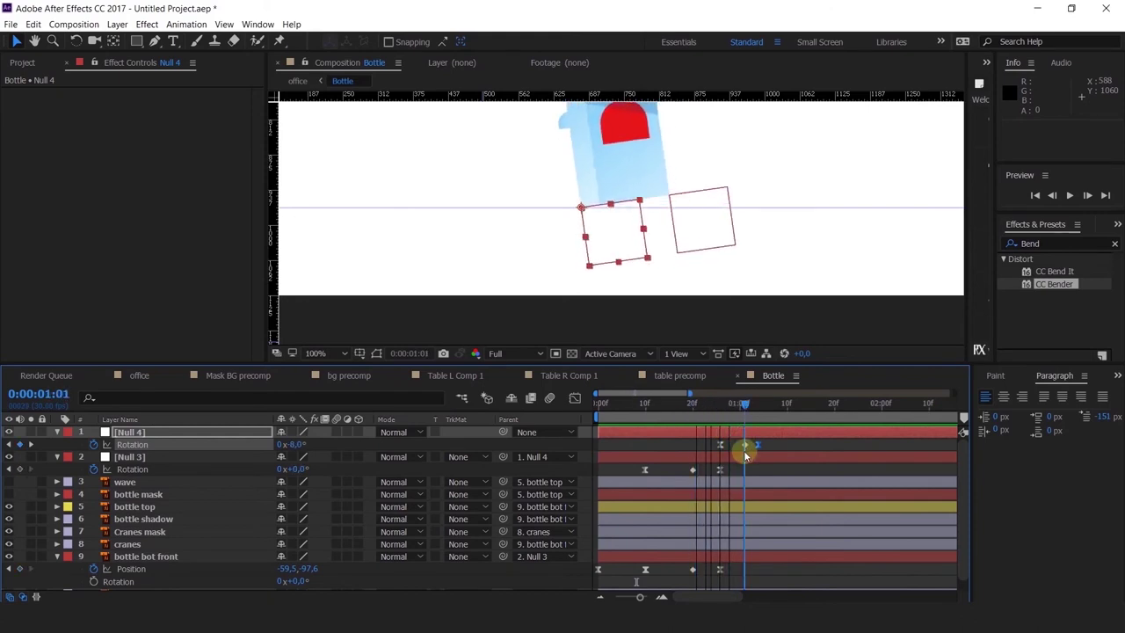
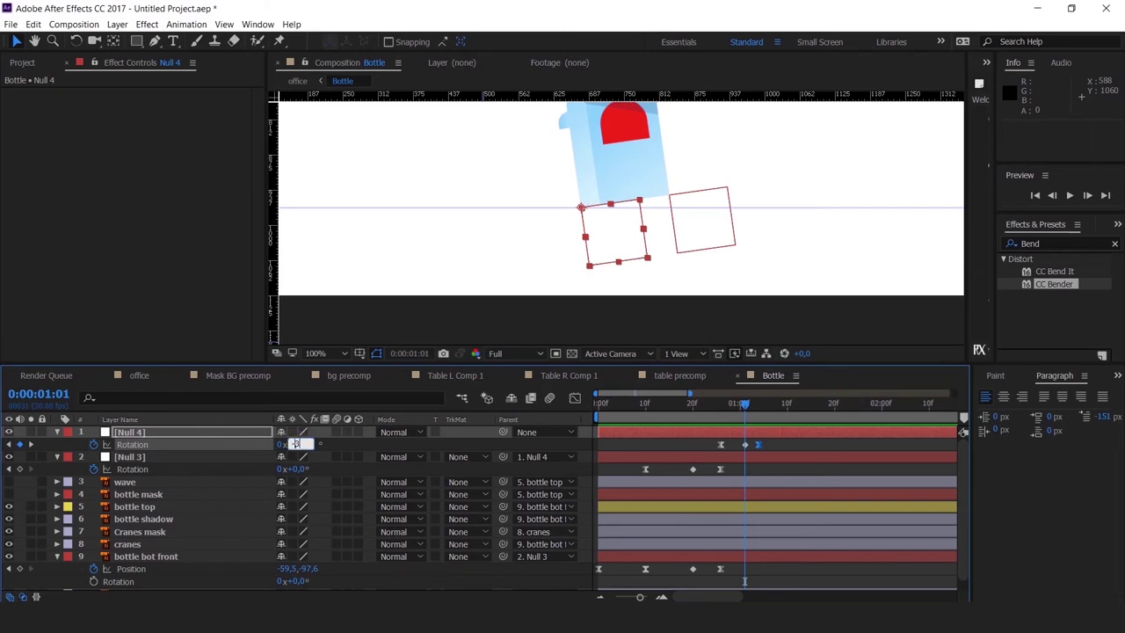
text(-3)
key(Return)
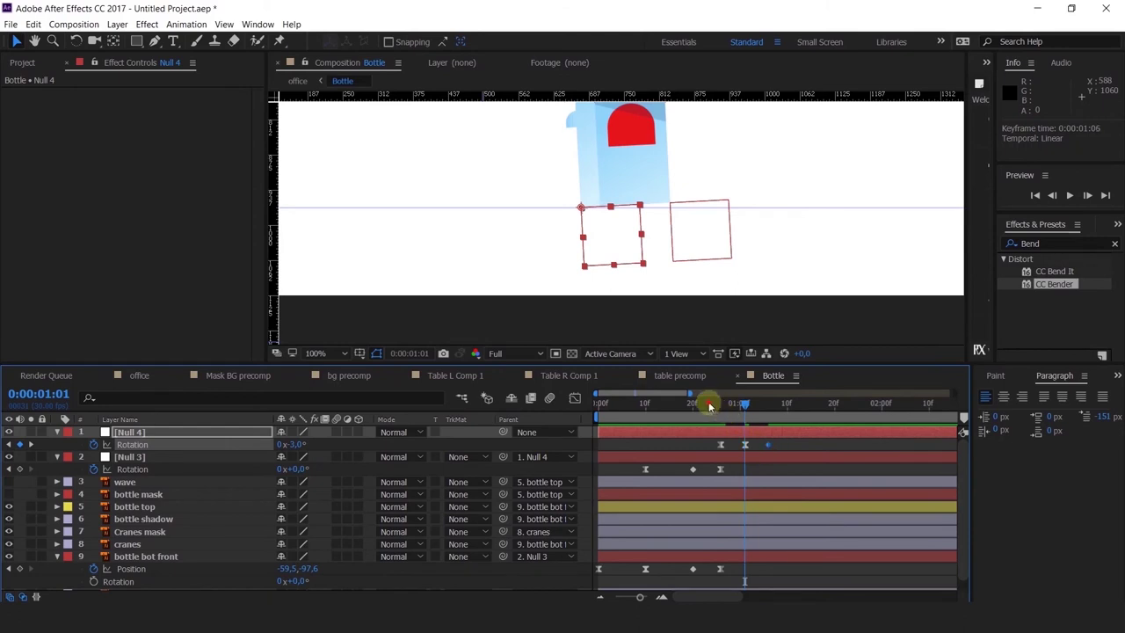
key(space)
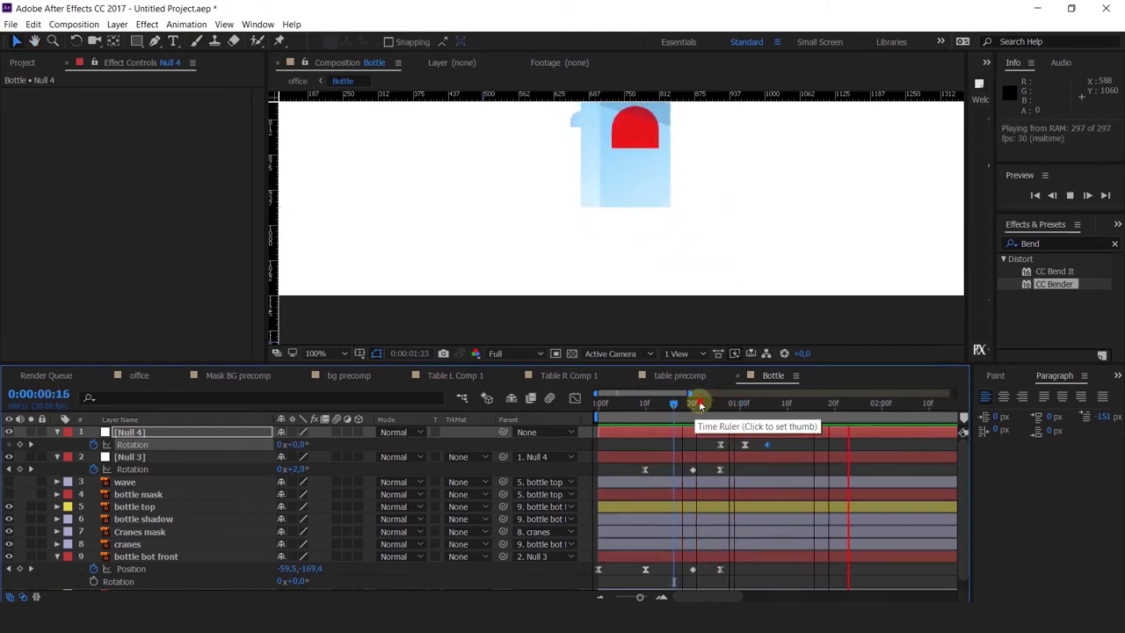
drag(694, 406, 721, 420)
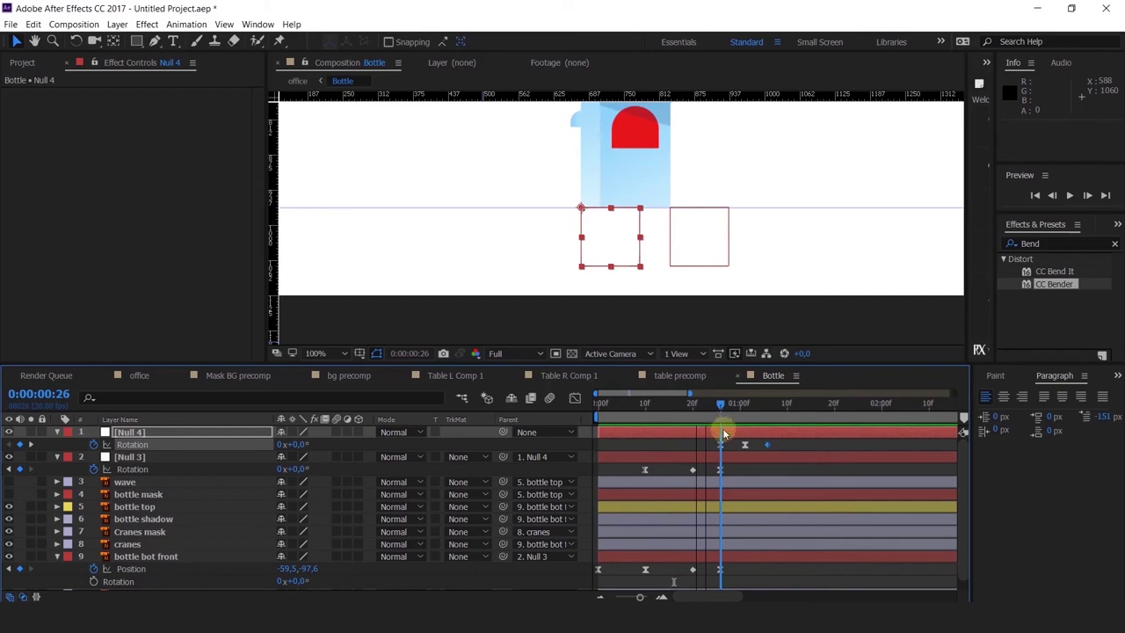
click(694, 404)
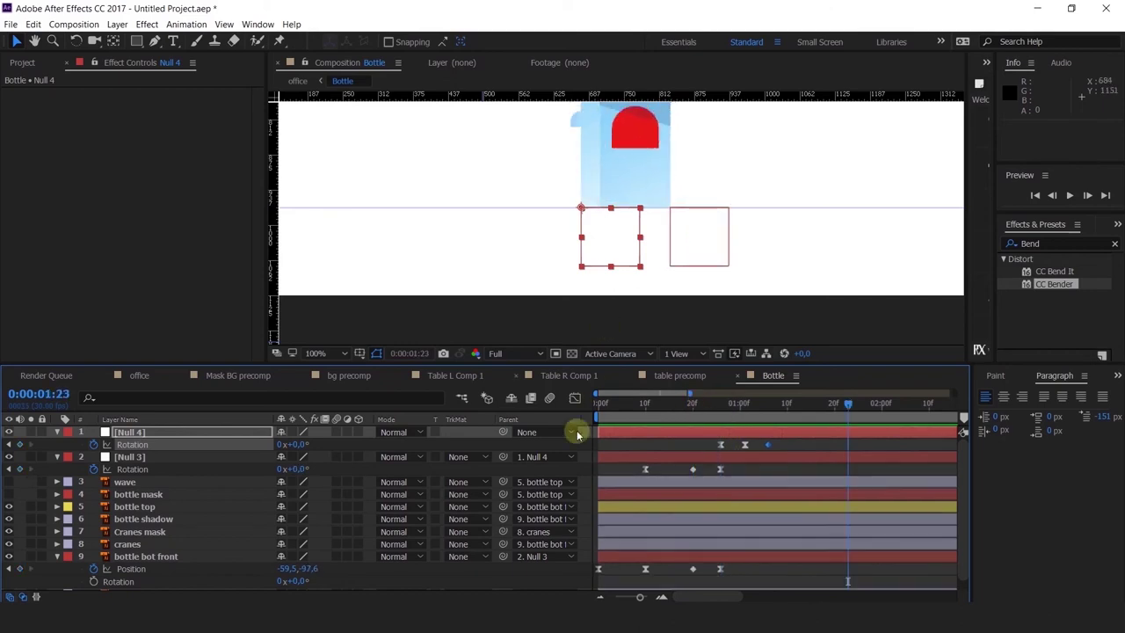
key(space)
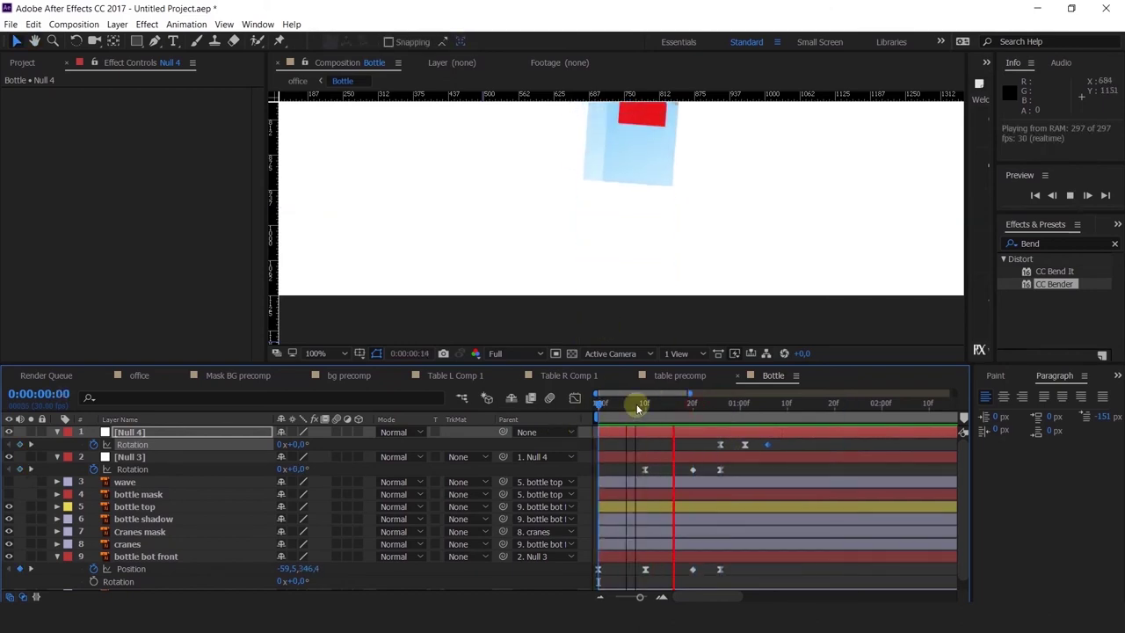
Copy the bottle bot front position keyframe at 0:00:00:26, set its Y position to -119.6, and paste the copied keyframe at 0:00:01:01.
drag(639, 409, 720, 431)
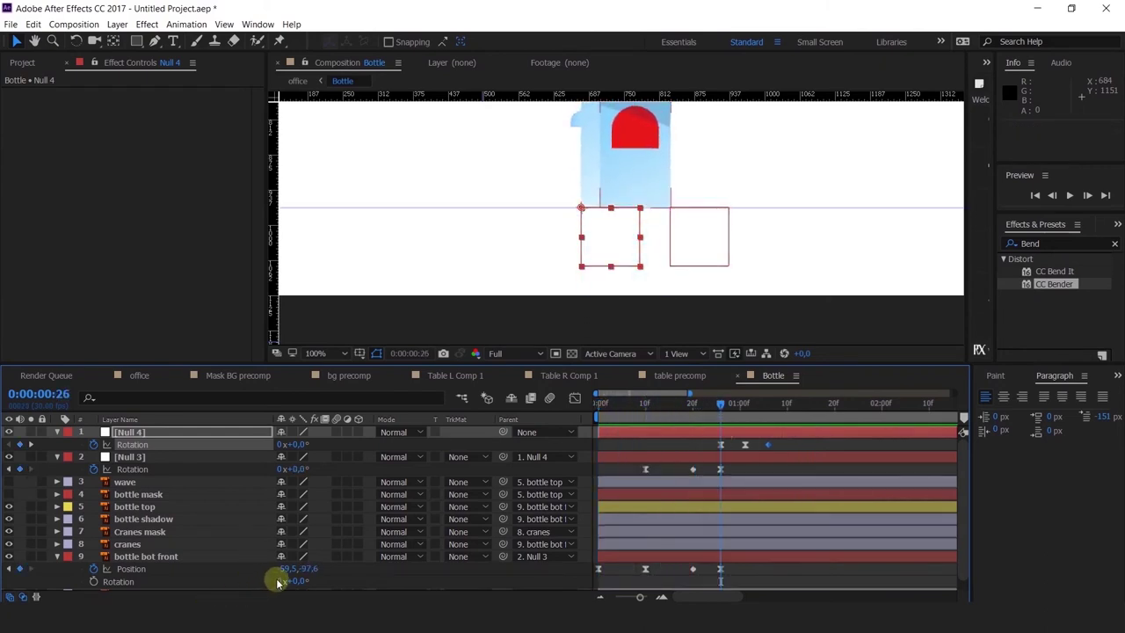
click(141, 507)
click(620, 171)
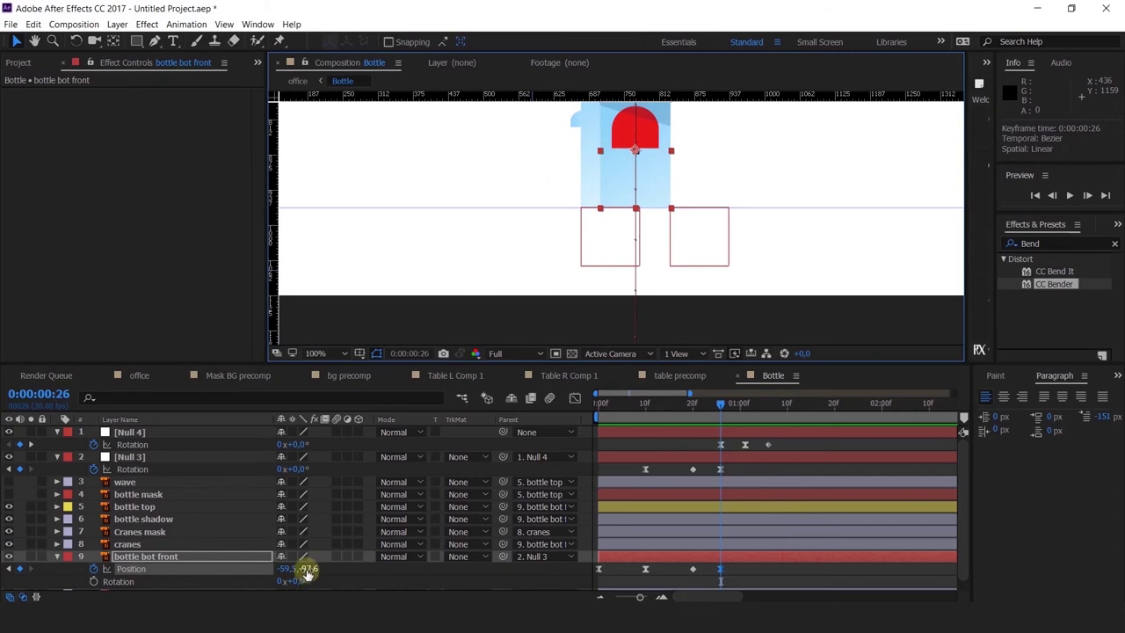
key(ctrl+c)
drag(307, 569, 287, 568)
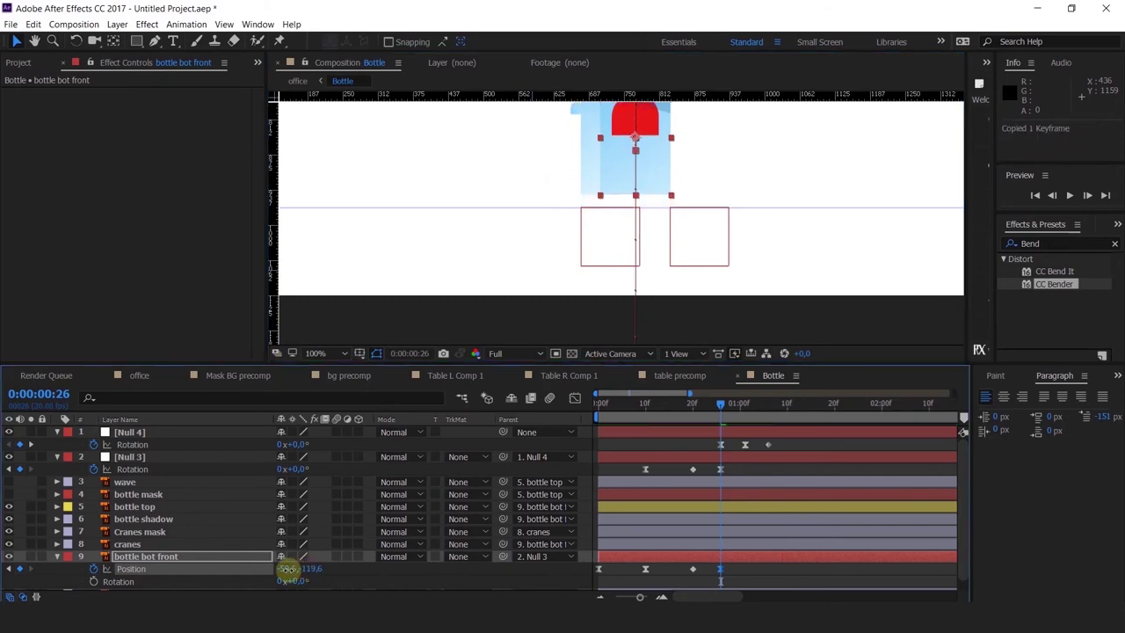
click(31, 445)
key(ctrl+v)
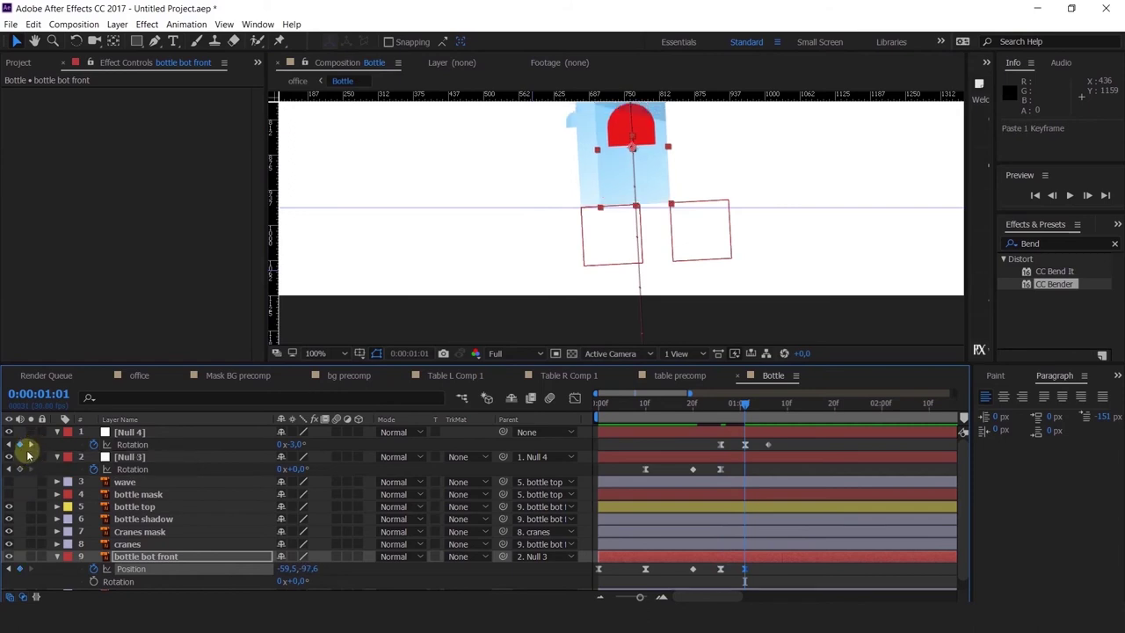
Make the bottle bot front position keyframe at 0:00:01:01 linear and play back the animation from the start.
click(635, 402)
key(space)
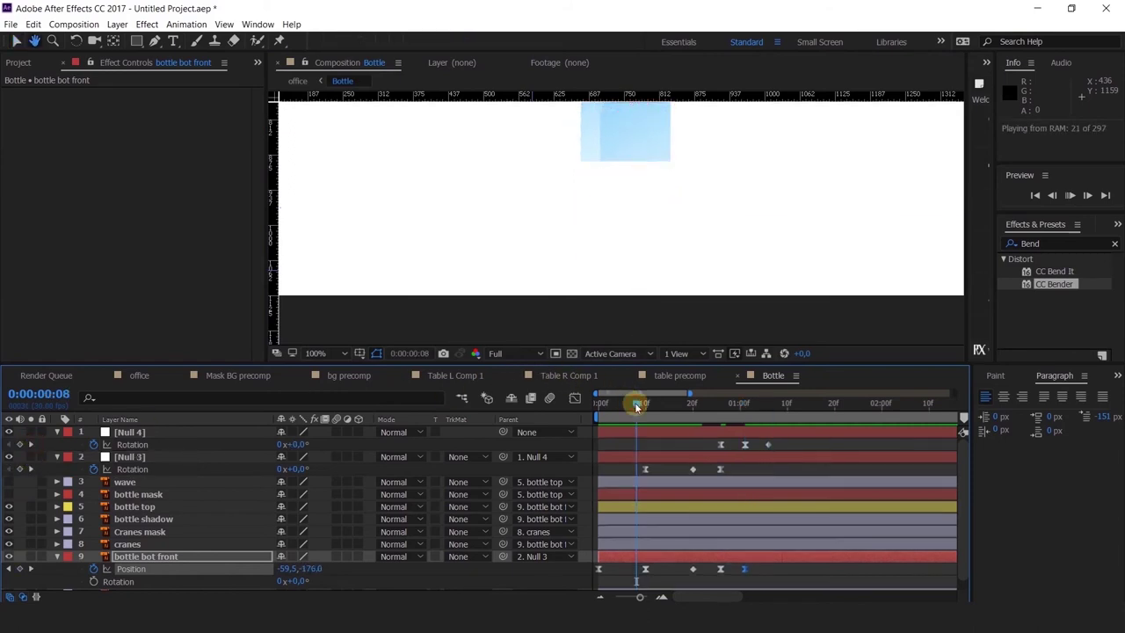
drag(635, 404, 587, 421)
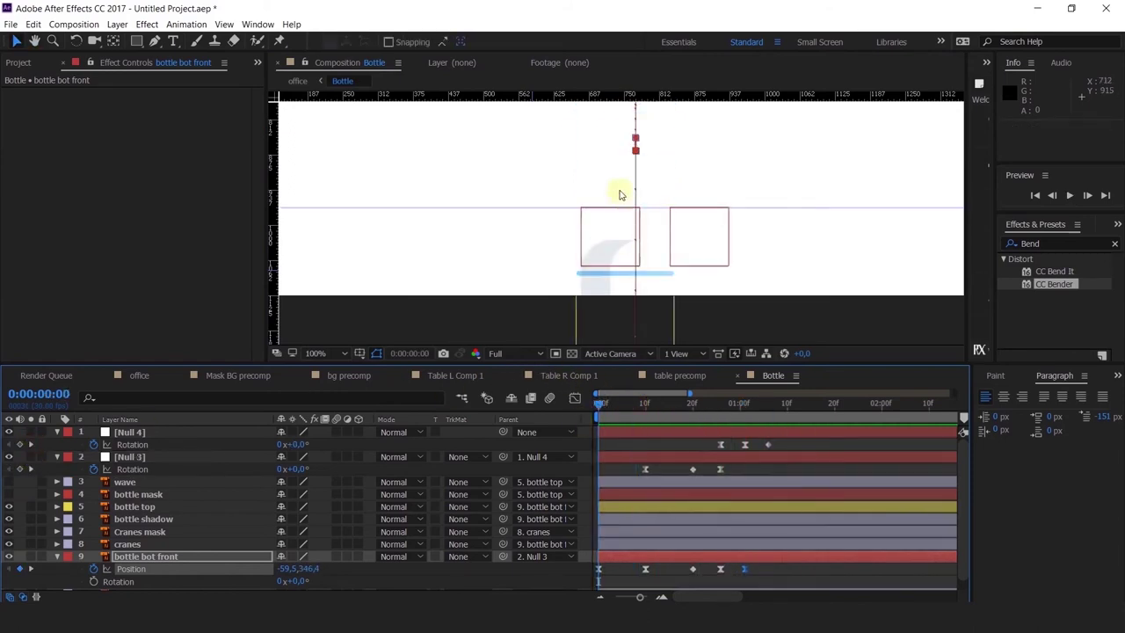
scroll(618, 189, down, 1)
scroll(632, 137, up, 1)
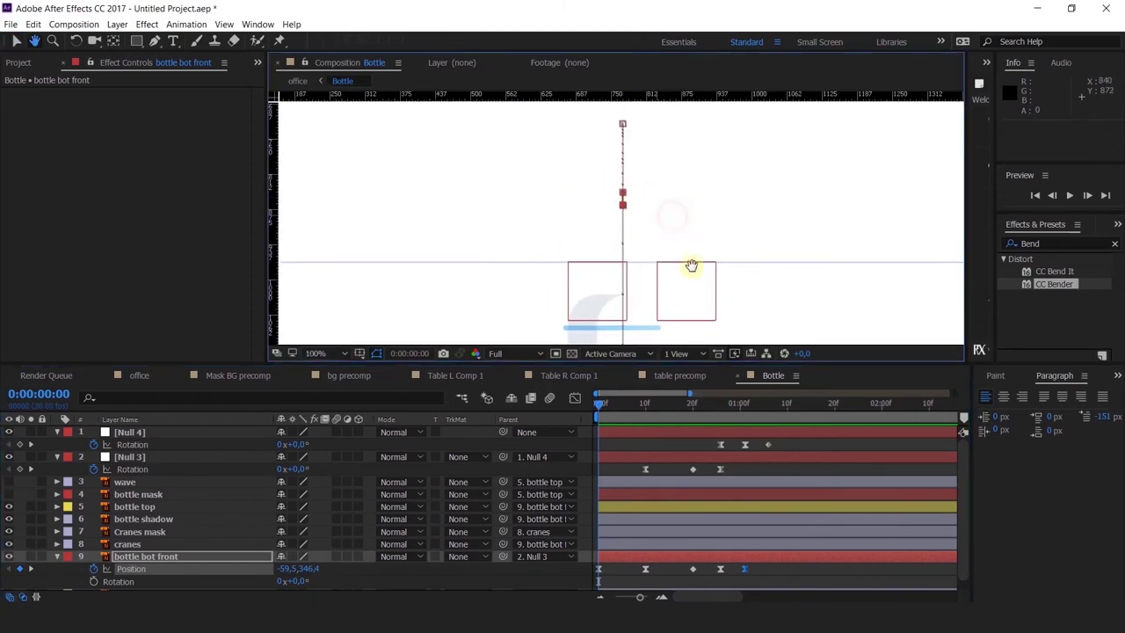
click(744, 571)
key(space)
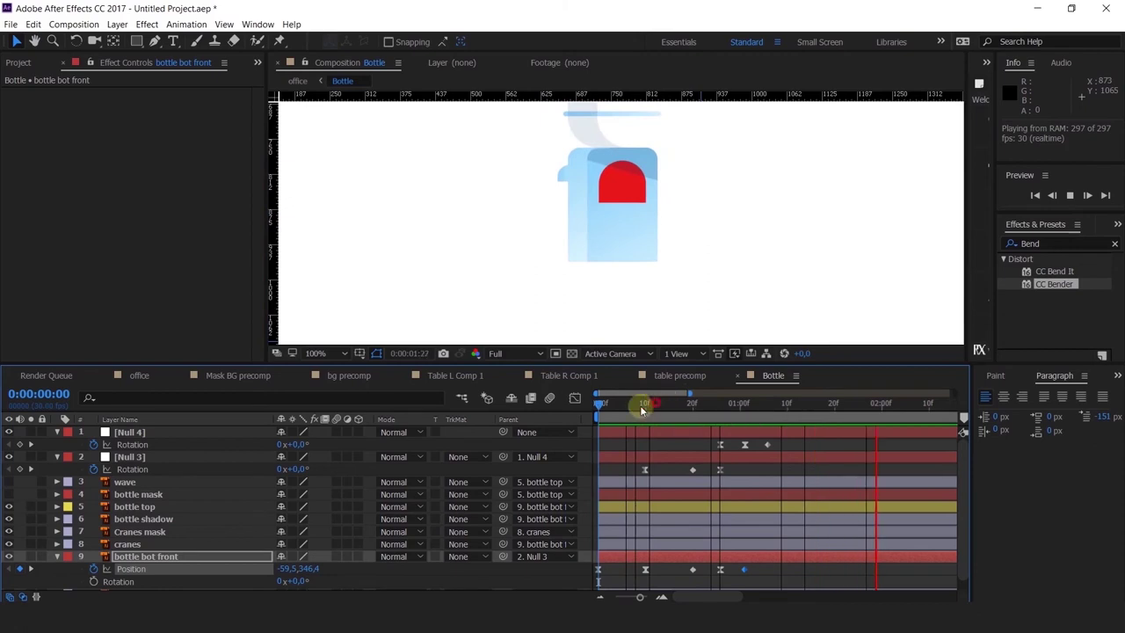
click(603, 409)
key(space)
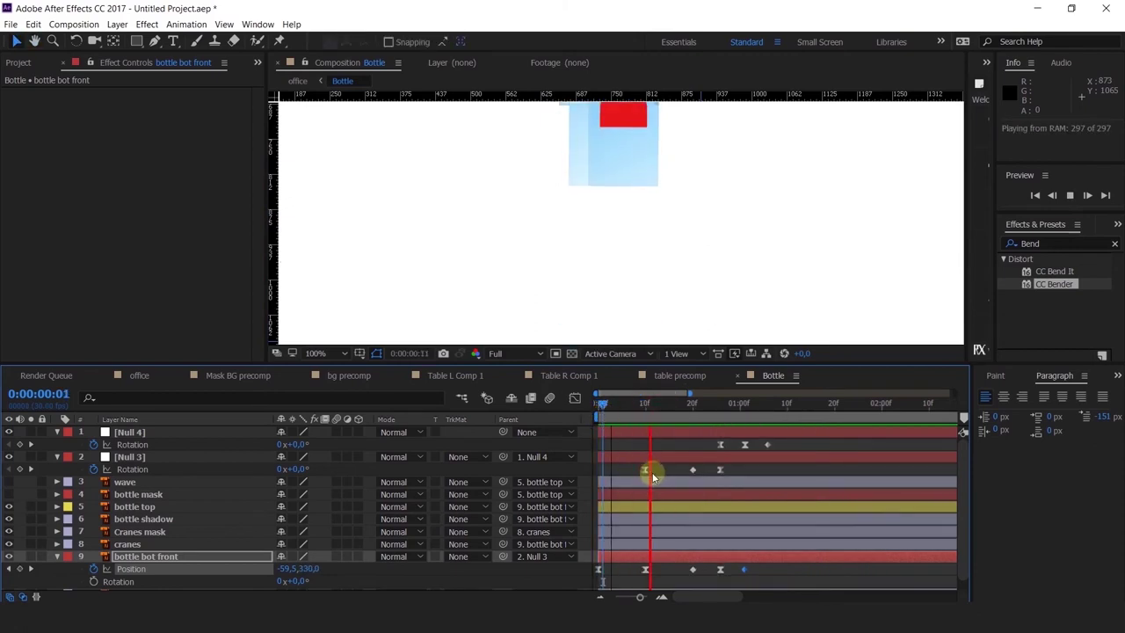
Move all keyframes from frame 20 onward three frames earlier, and shift every keyframe from frame 10 onward two frames earlier.
click(644, 406)
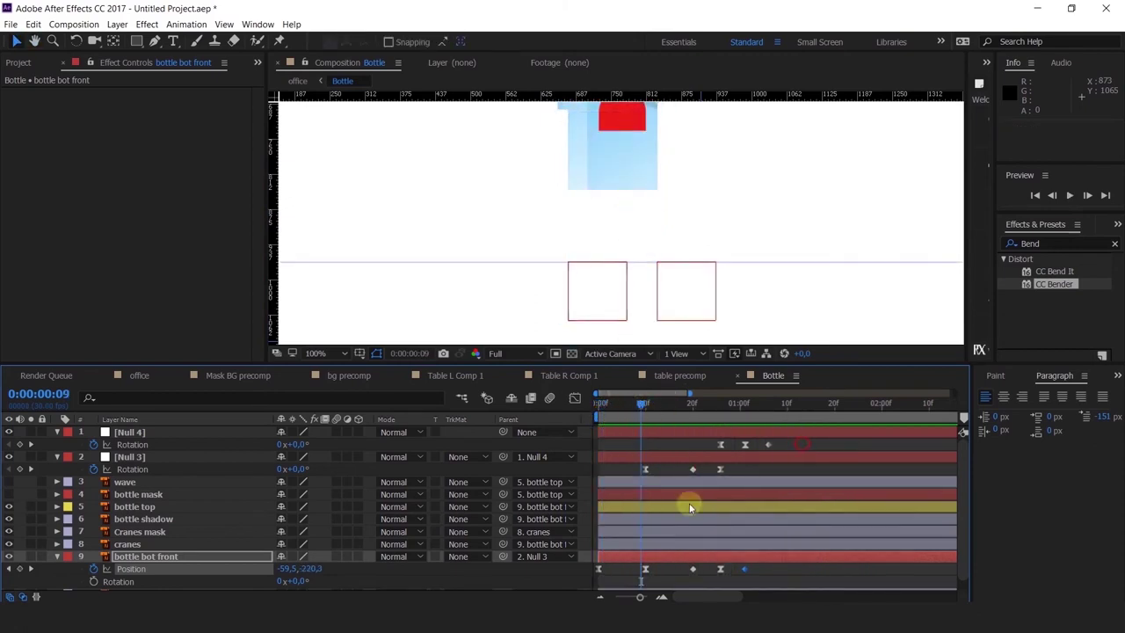
drag(802, 443, 680, 564)
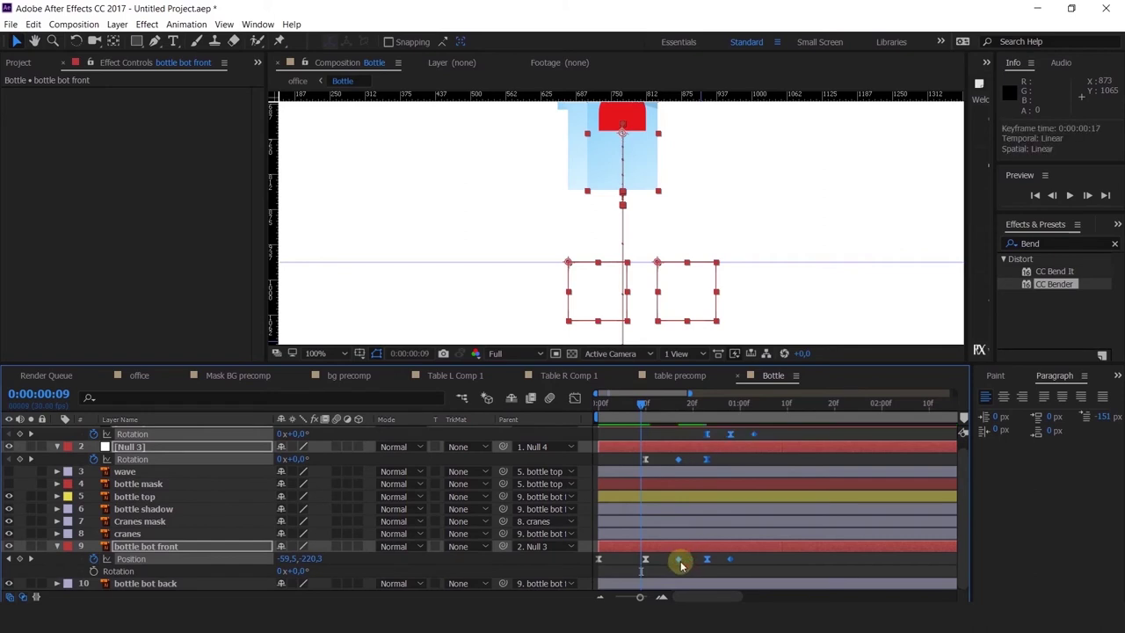
drag(781, 434, 637, 564)
Reshape the speed curves of the Null 3 rotation and bottle bot front position keyframes at 0:00:00:08 for a slower ease around the jump's peak.
drag(646, 461, 632, 574)
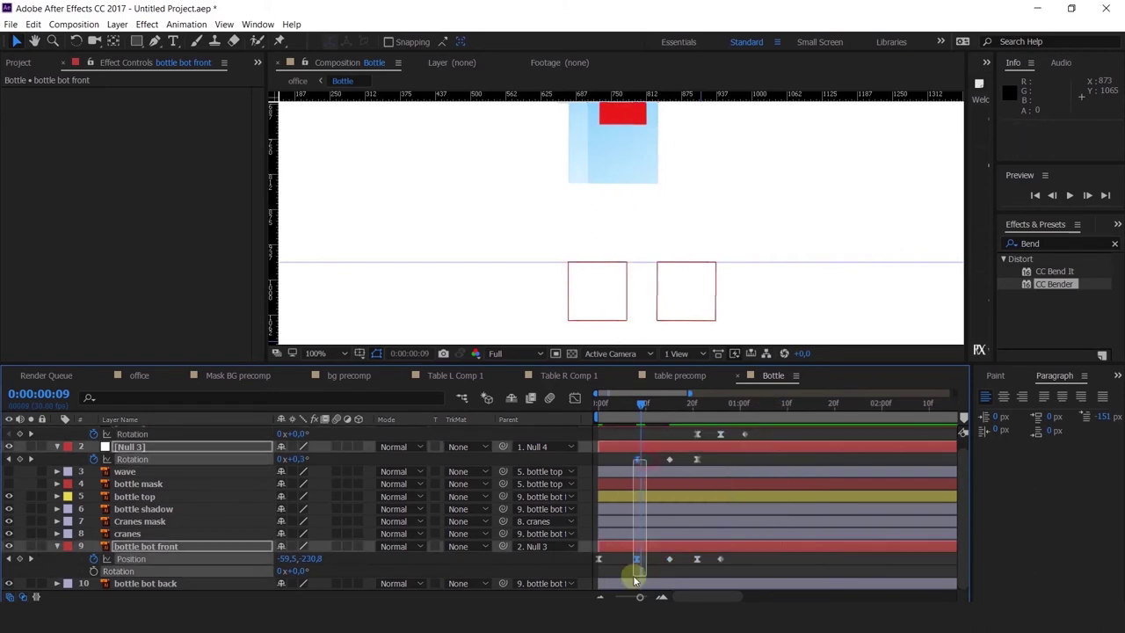
click(575, 397)
scroll(639, 559, up, 3)
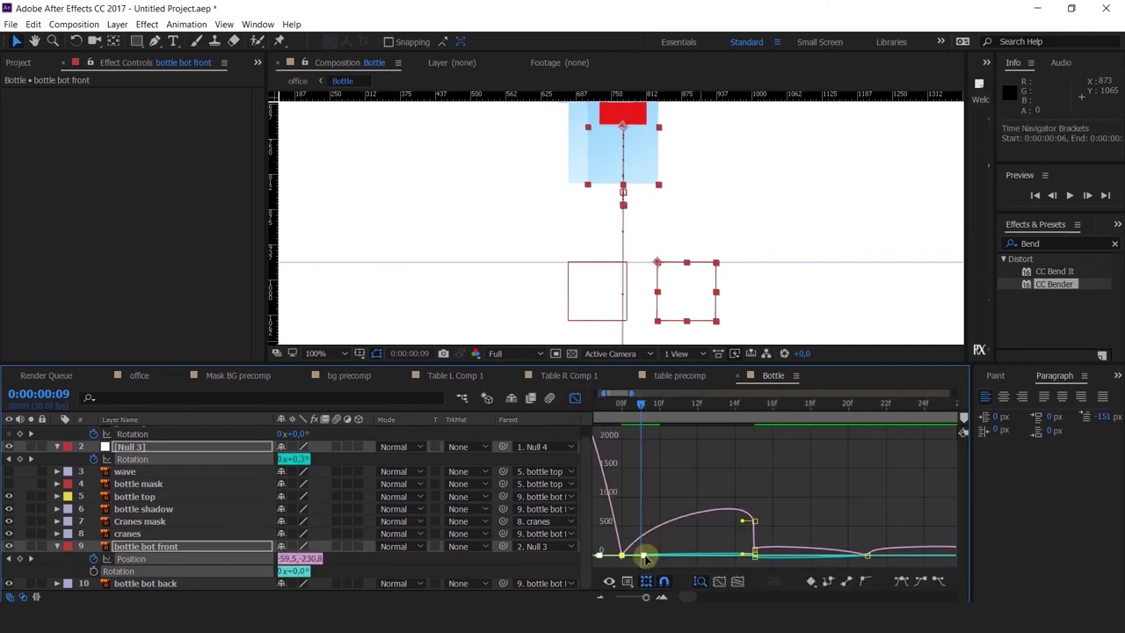
scroll(635, 557, up, 3)
drag(699, 508, 625, 580)
drag(680, 556, 716, 555)
key(ctrl+z)
key(equal)
drag(721, 516, 803, 508)
drag(748, 495, 651, 552)
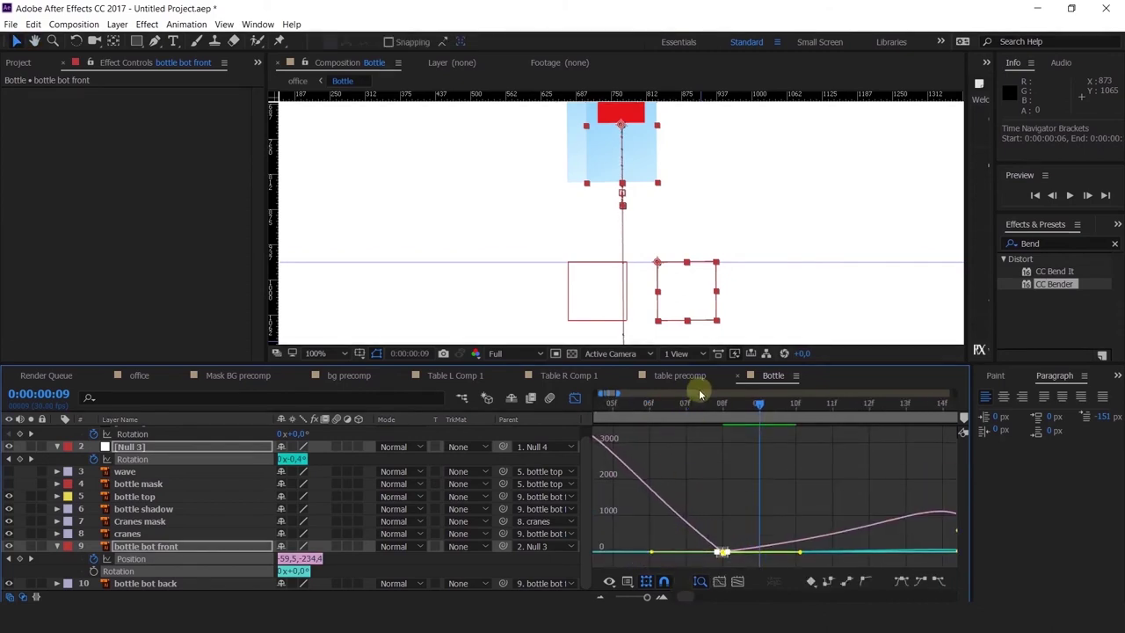
Preview the bottle's jump and landing from the start with the whole composition in view.
key(space)
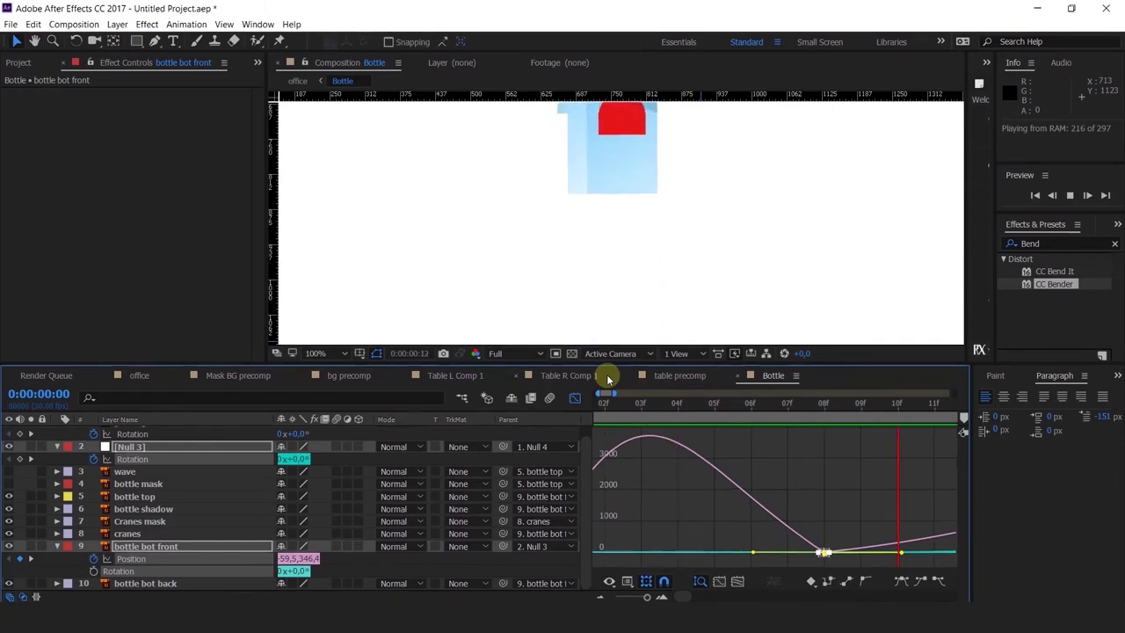
scroll(665, 276, down, 2)
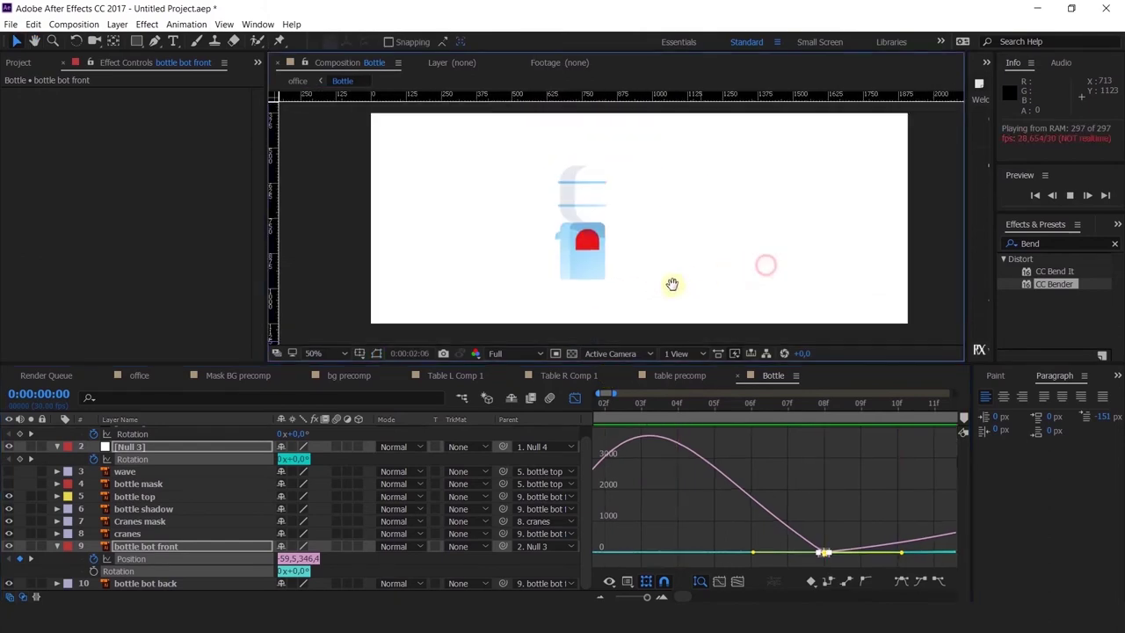
drag(609, 403, 536, 405)
scroll(612, 402, down, 3)
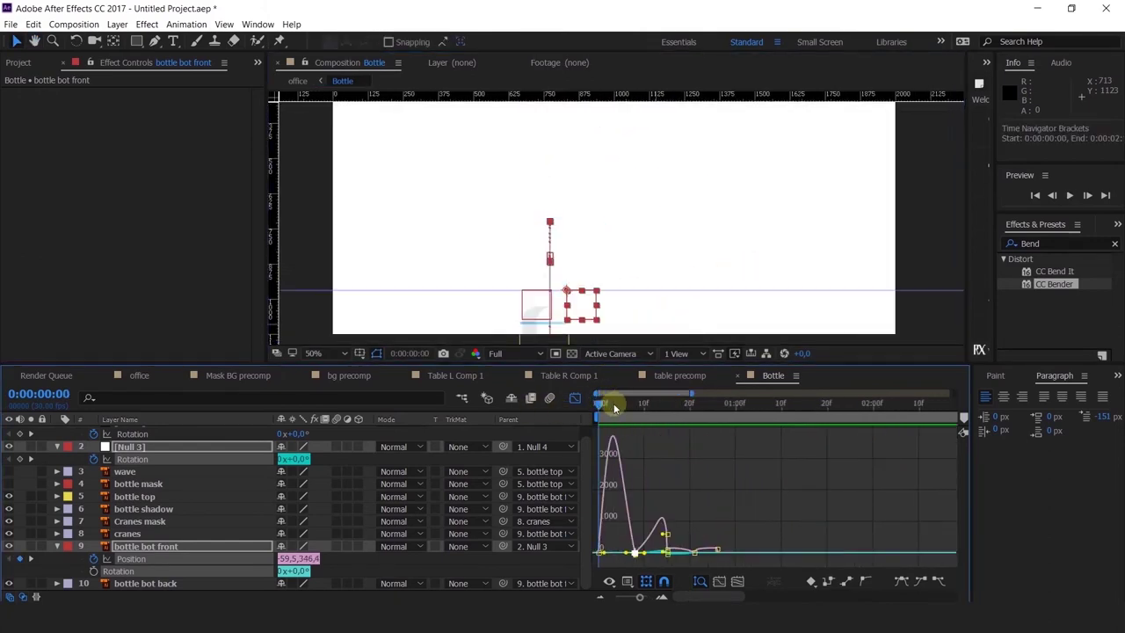
key(space)
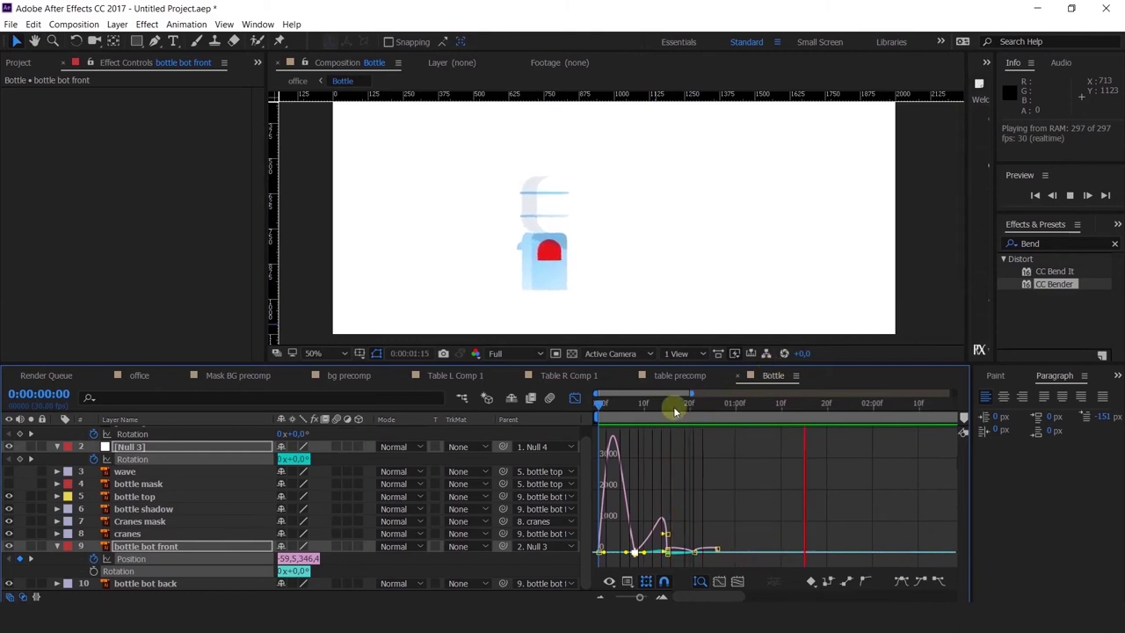
Set the bottle bot front Y position at 0:00:00:21 to -155.6 and play the animation from the start.
click(666, 407)
drag(666, 408, 693, 427)
click(574, 397)
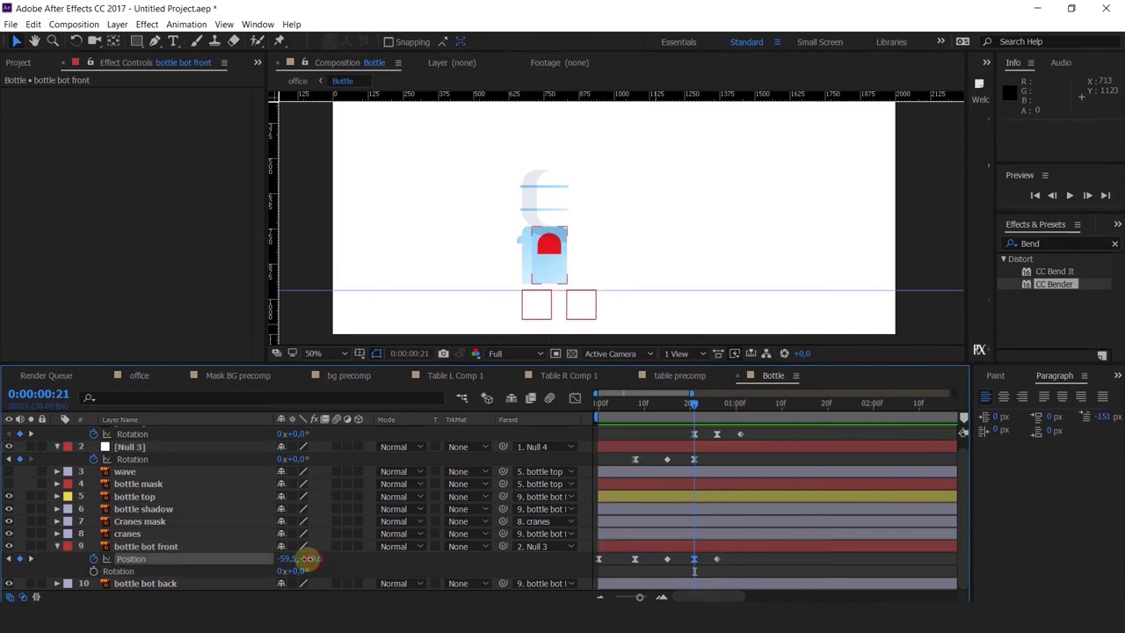
drag(304, 557, 276, 557)
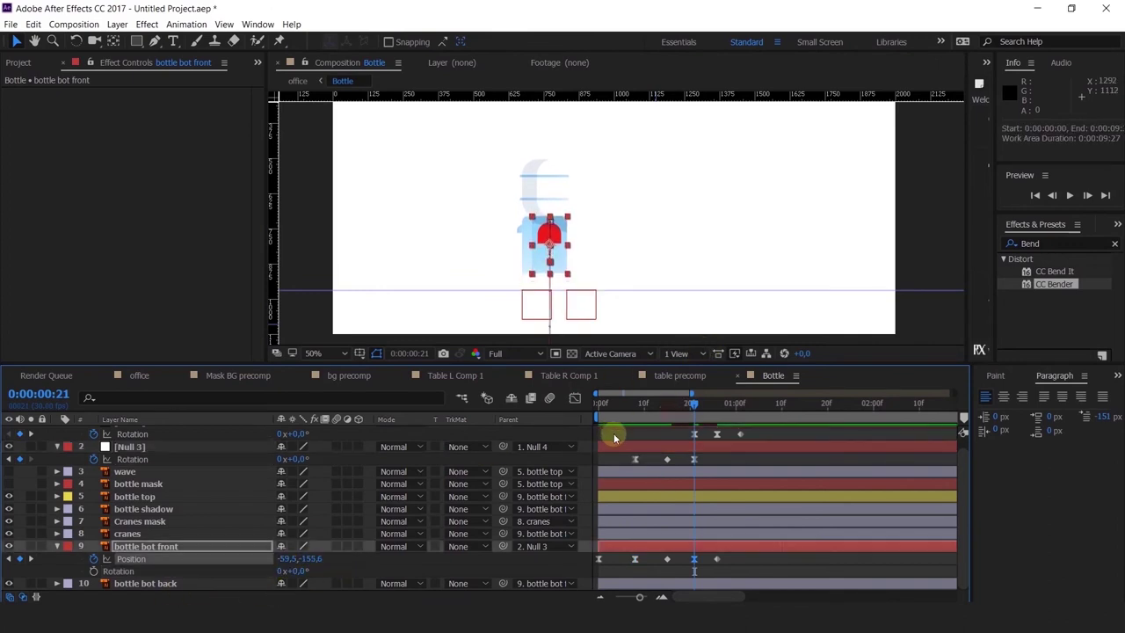
key(space)
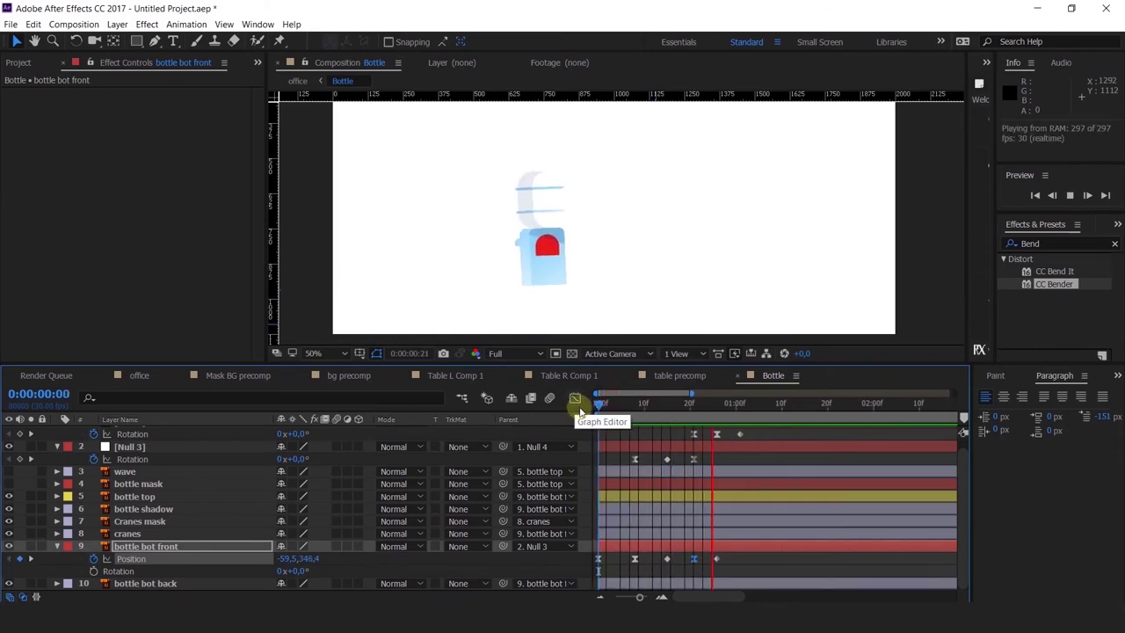
drag(603, 401, 560, 470)
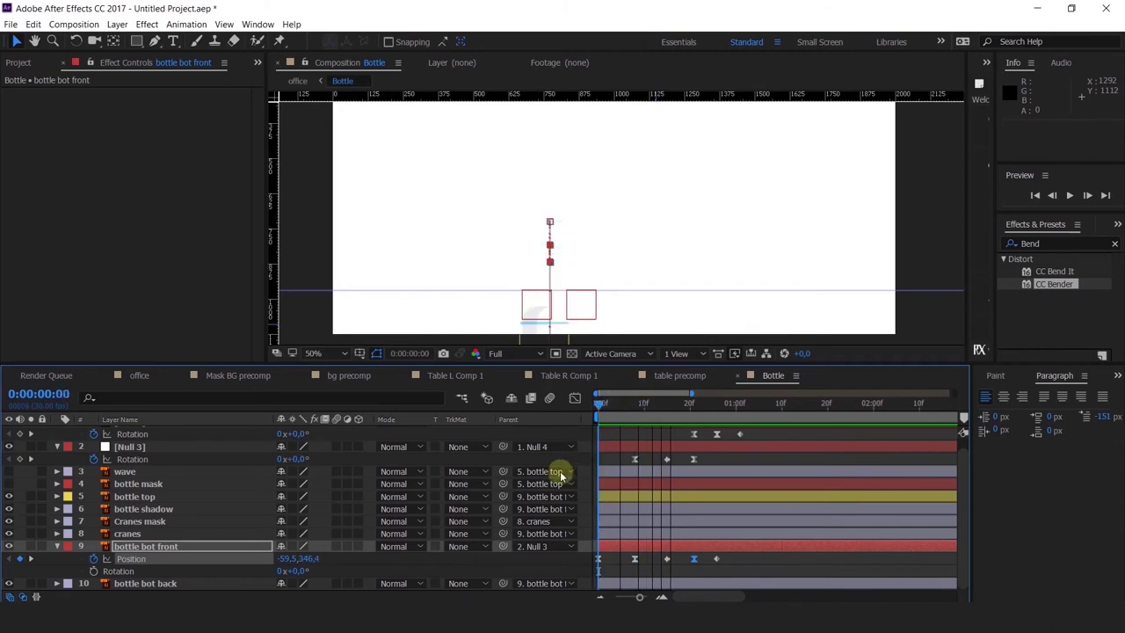
Try a starting Null 3 rotation keyframe with -2° at 0:00:00:08, preview the tilt, and undo the change.
click(21, 458)
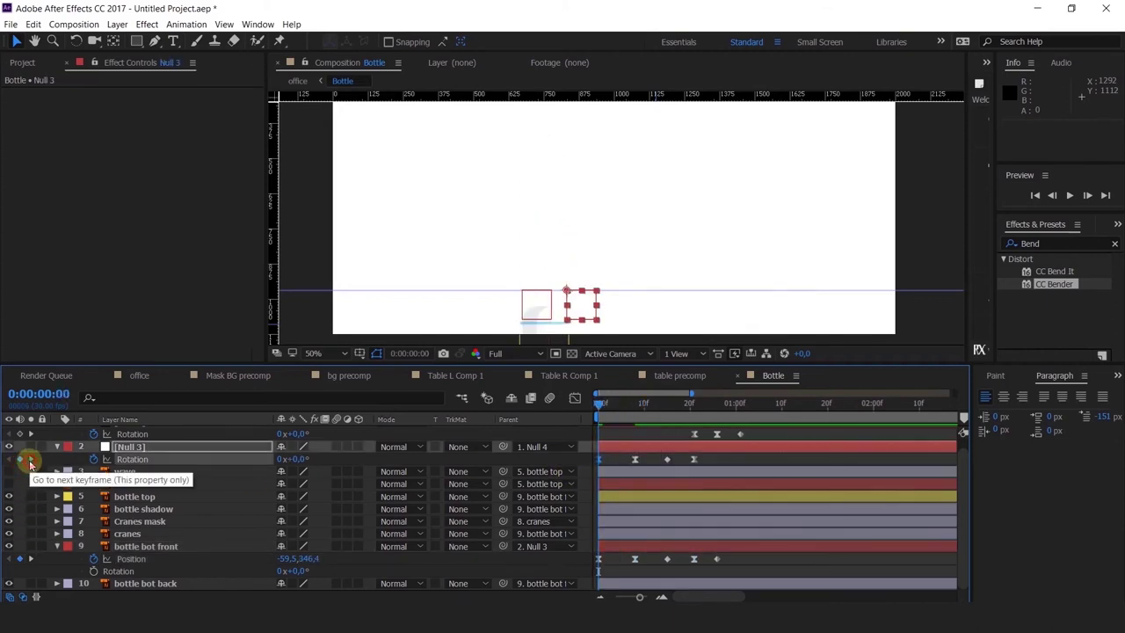
click(30, 458)
drag(294, 459, 292, 459)
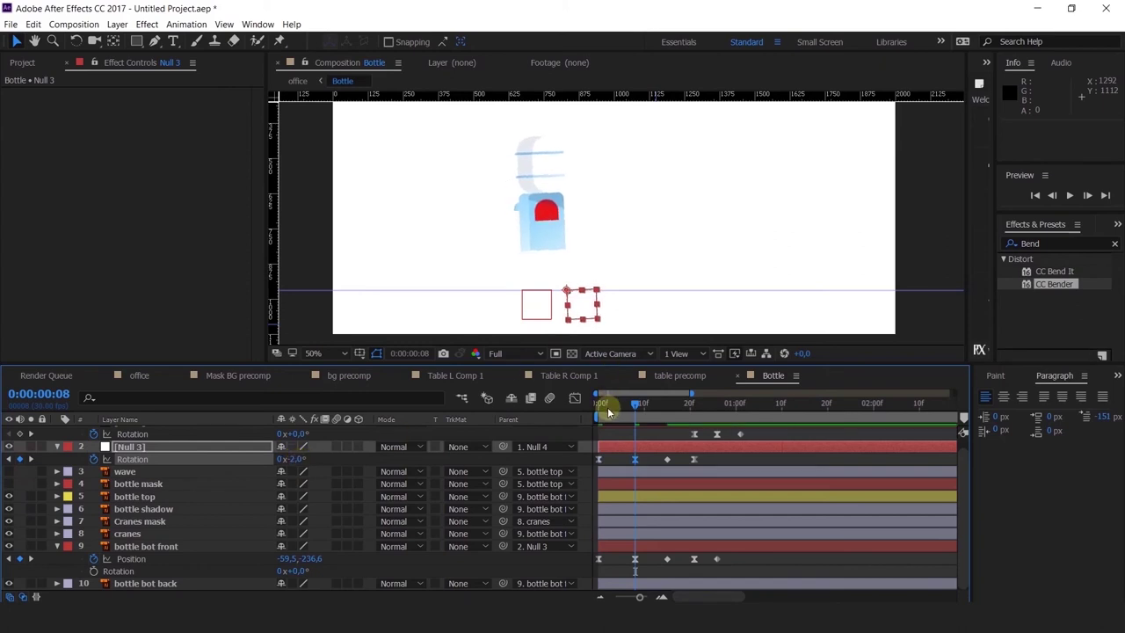
key(space)
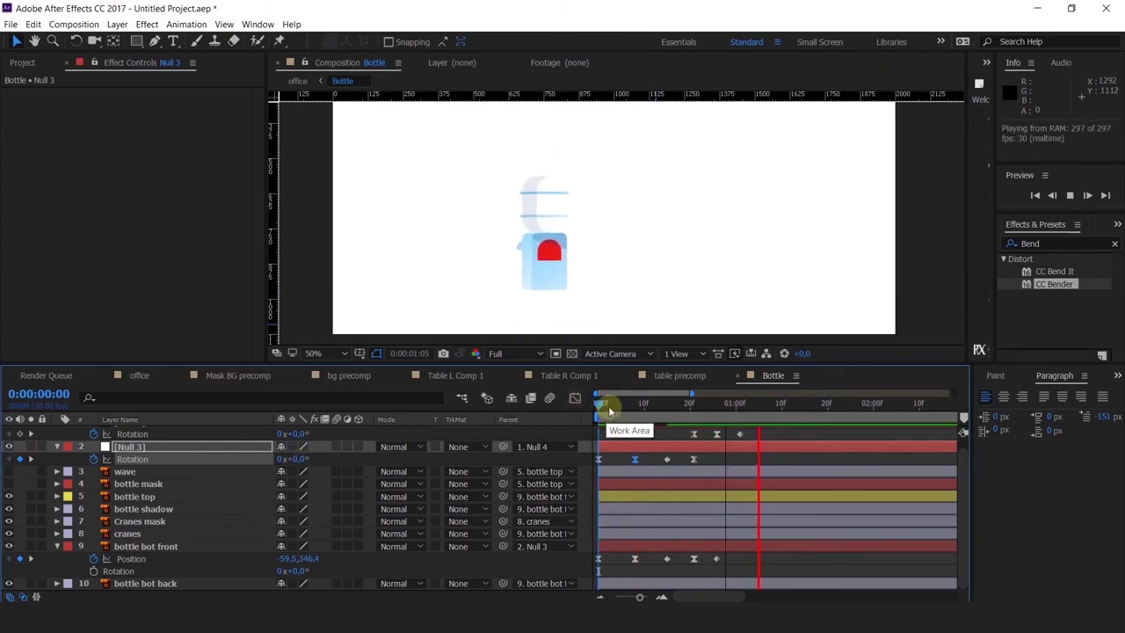
click(602, 404)
key(ctrl+z)
Play back the bottle animation from the start without the extra Null 3 tilt.
click(598, 403)
key(space)
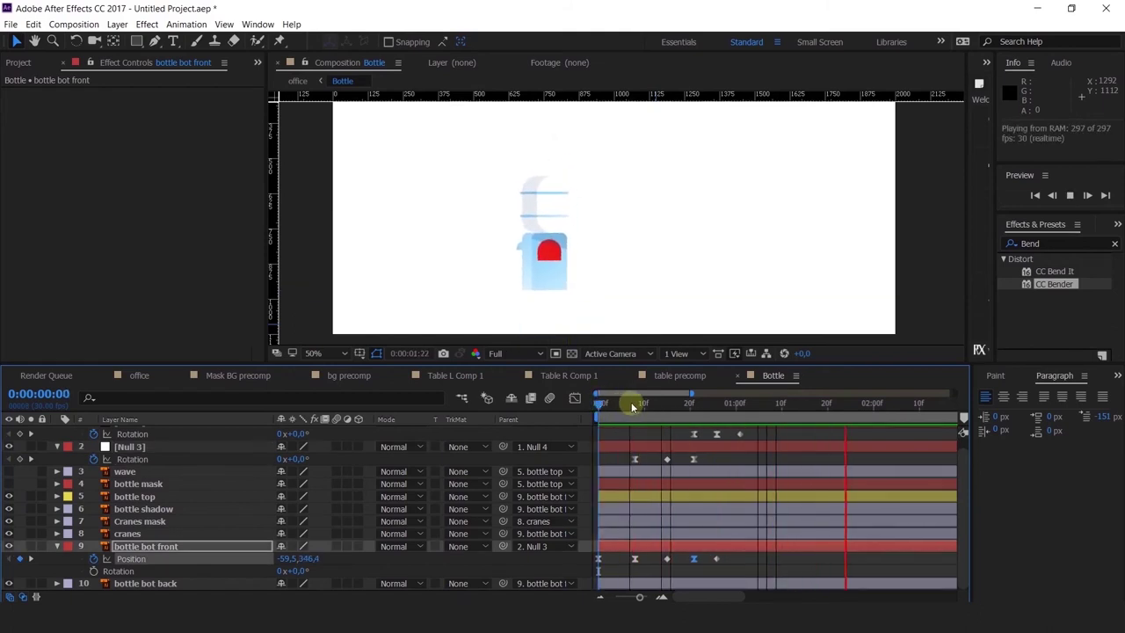
drag(631, 402, 544, 429)
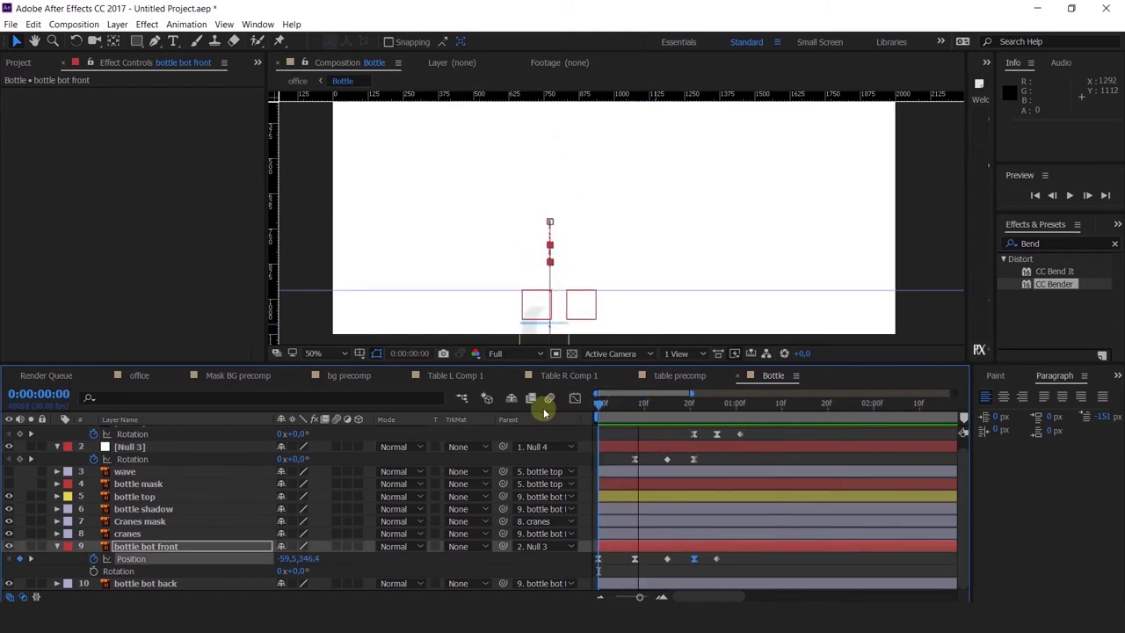
Try moving the bottle top layer away from the cooler body at 0:00:01:13, and undo the move.
drag(650, 407, 794, 405)
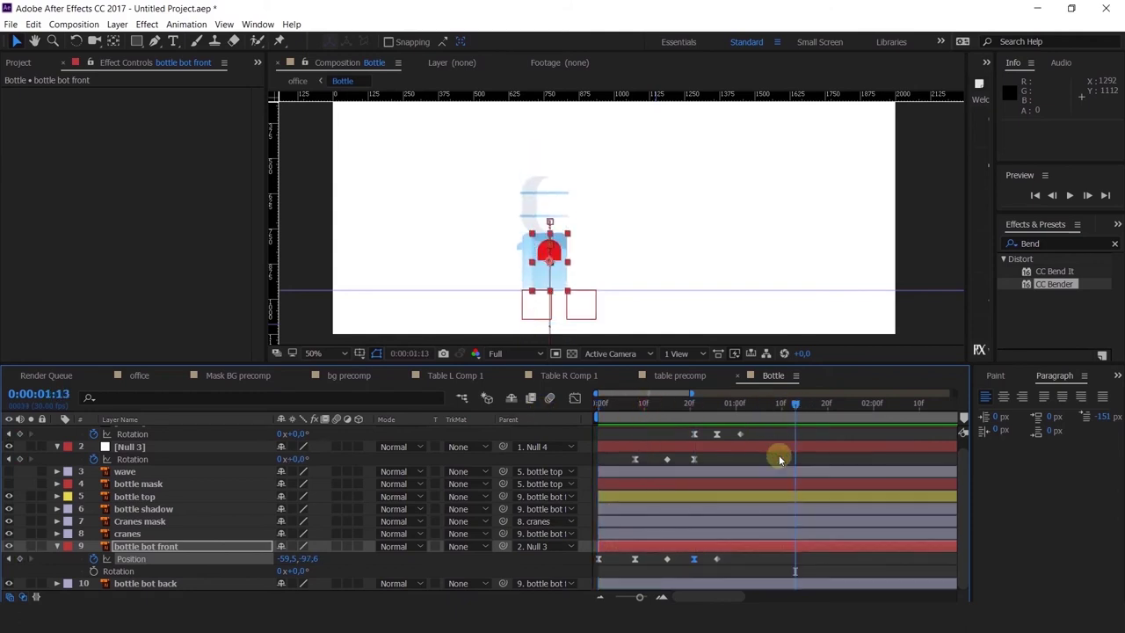
click(565, 288)
click(541, 206)
scroll(540, 205, up, 2)
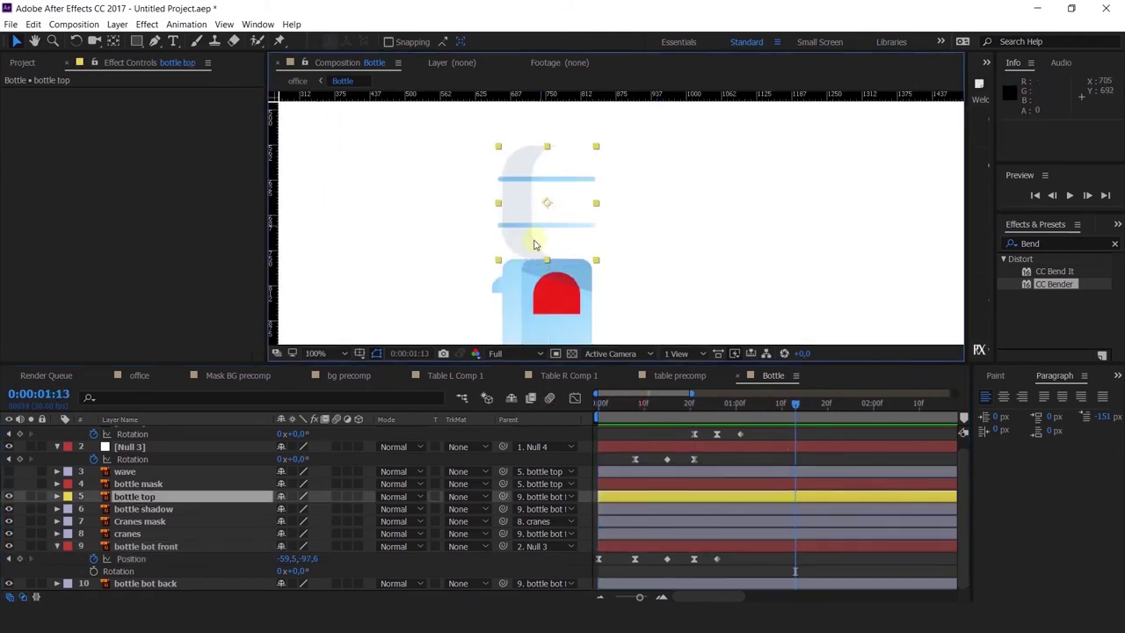
drag(540, 224, 565, 188)
key(ctrl+z)
Start keyframing the bottle top's position at 0:00:00:00 and set its Y position to -127.6 at 0:00:00:08.
drag(608, 406, 525, 424)
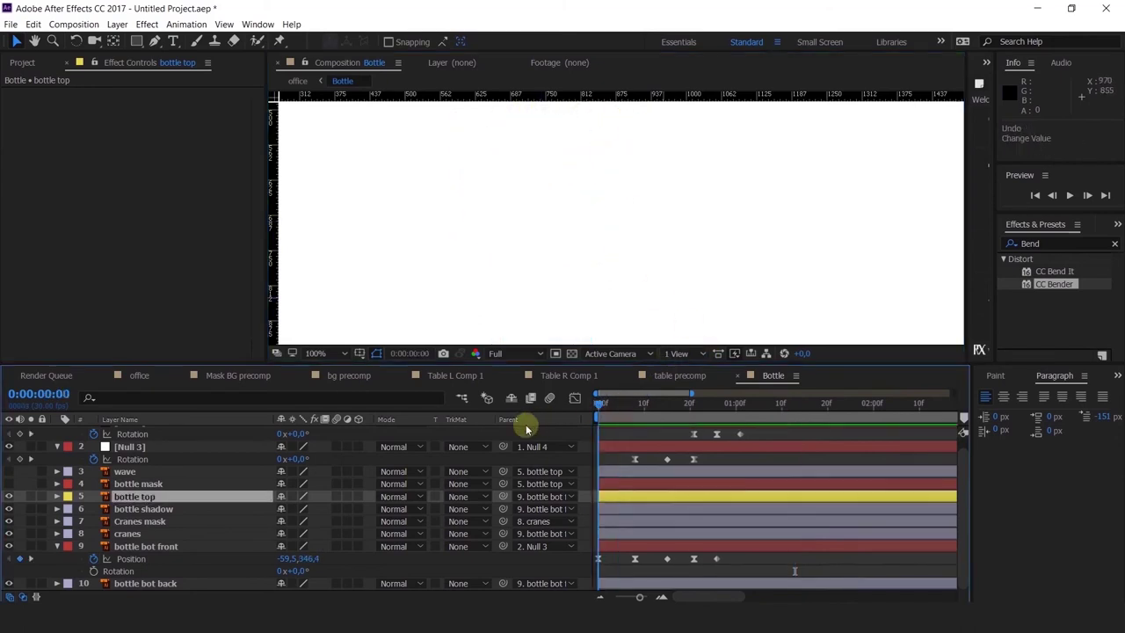
key(p)
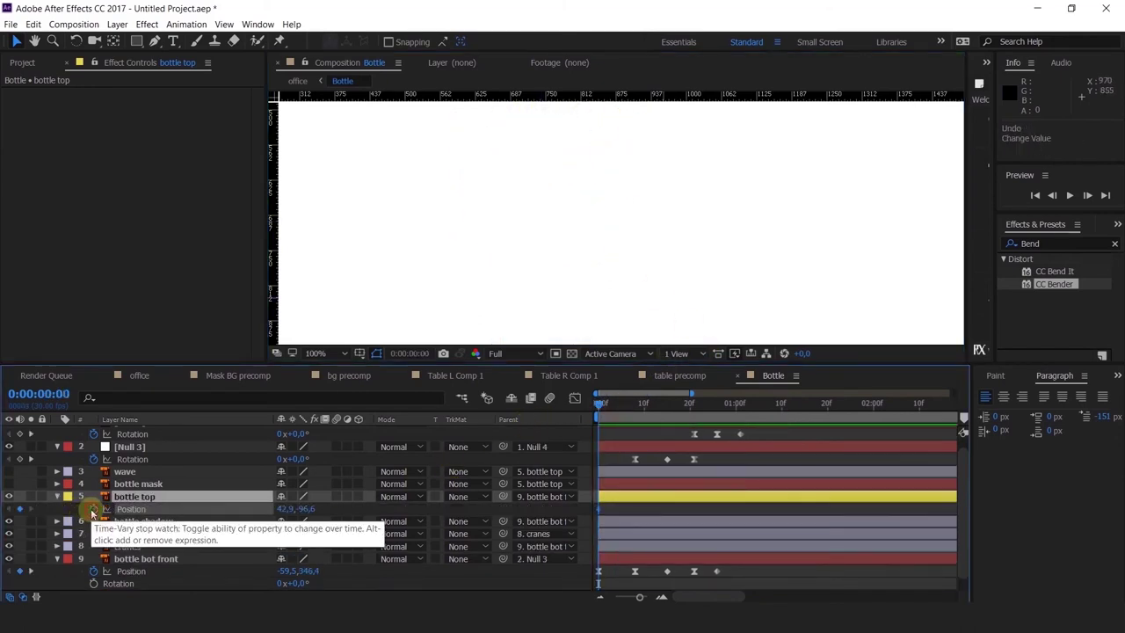
click(93, 509)
click(31, 571)
drag(303, 509, 272, 514)
Paste the bottle top's starting position keyframe at 0:00:00:15 and set its Y position there to -87.6.
click(31, 571)
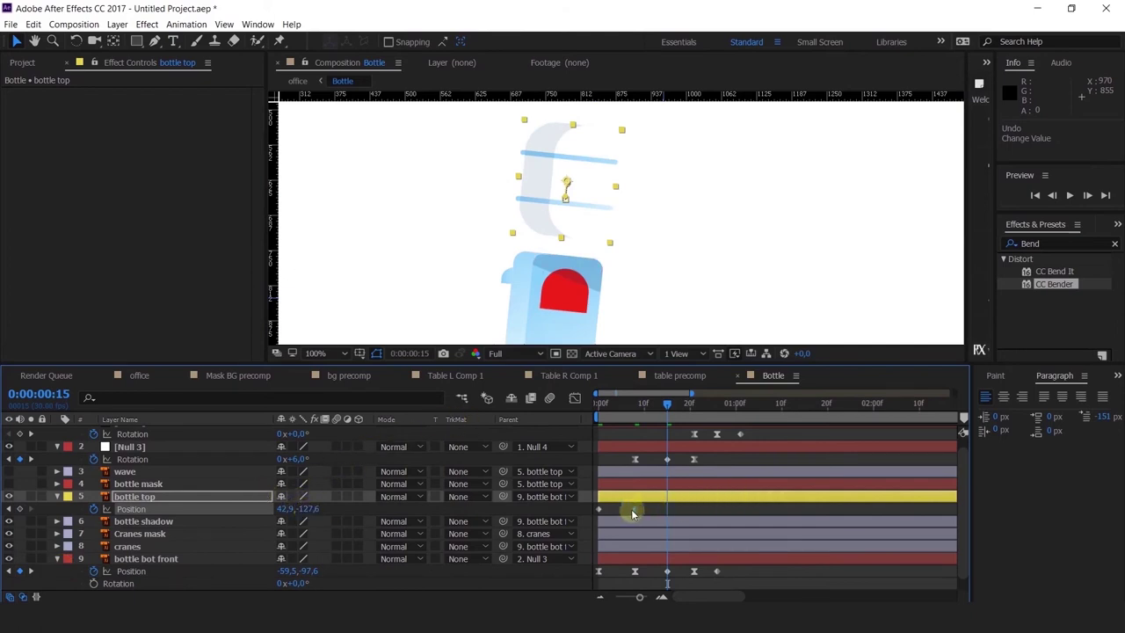
drag(612, 507, 571, 518)
key(ctrl+v)
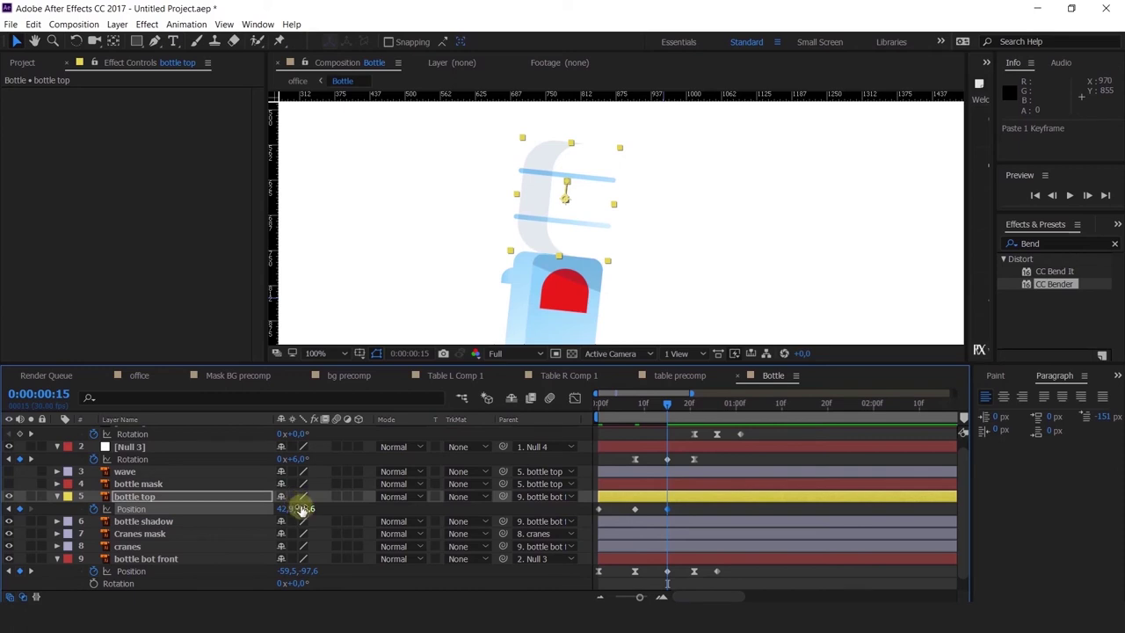
drag(303, 508, 306, 509)
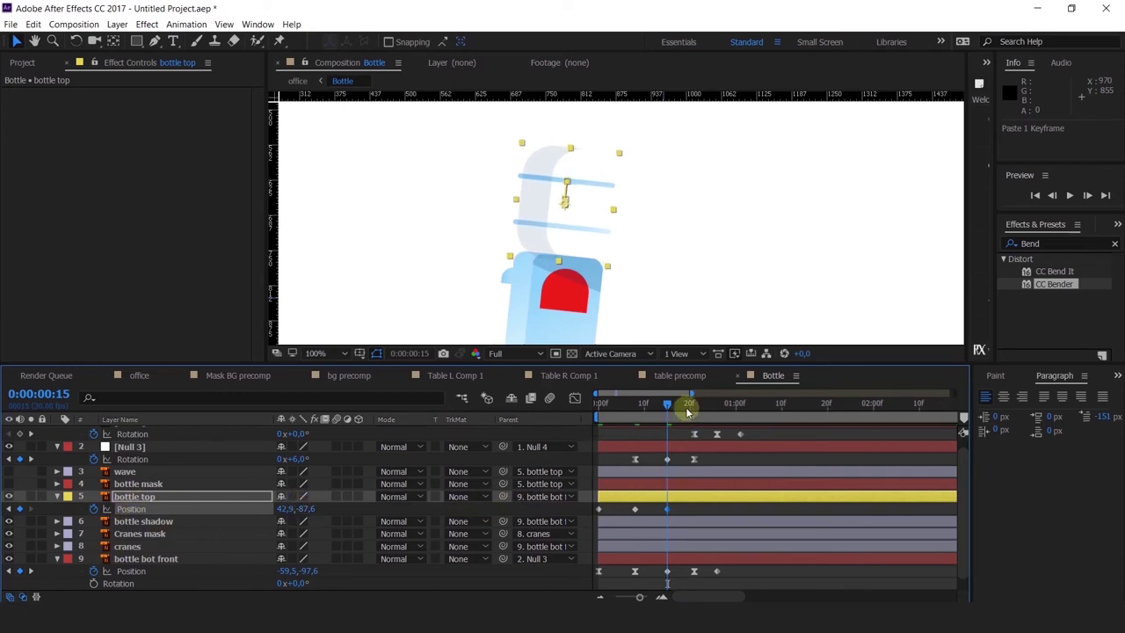
Add a bottle top position keyframe at 0:00:00:21 with a Y position of -105.6.
drag(688, 410, 694, 410)
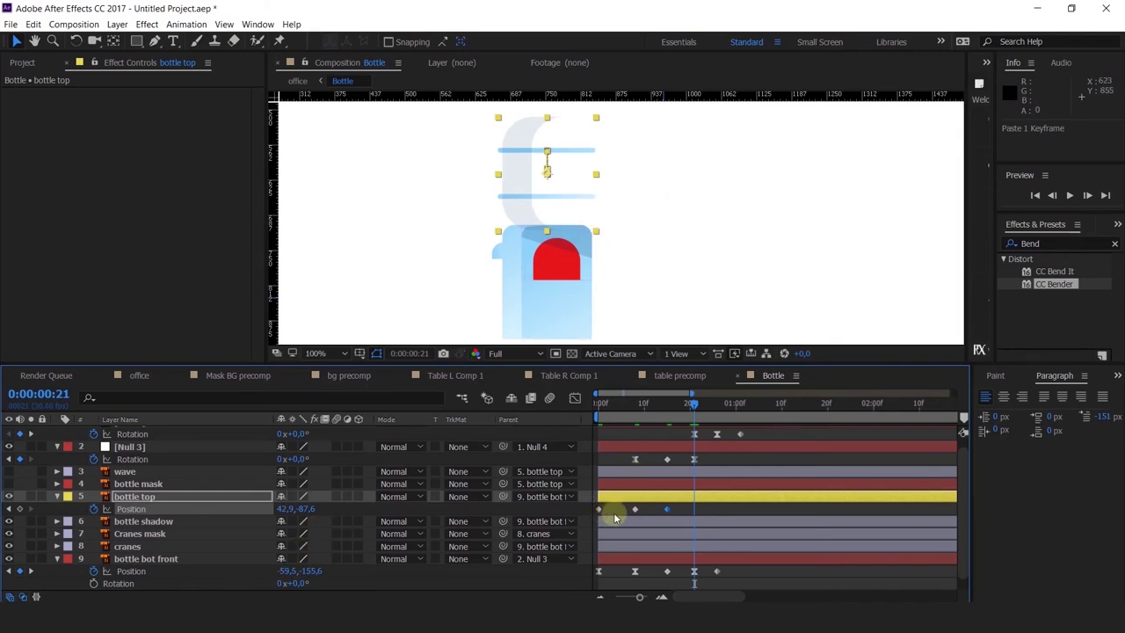
drag(605, 399, 669, 434)
drag(681, 444, 693, 451)
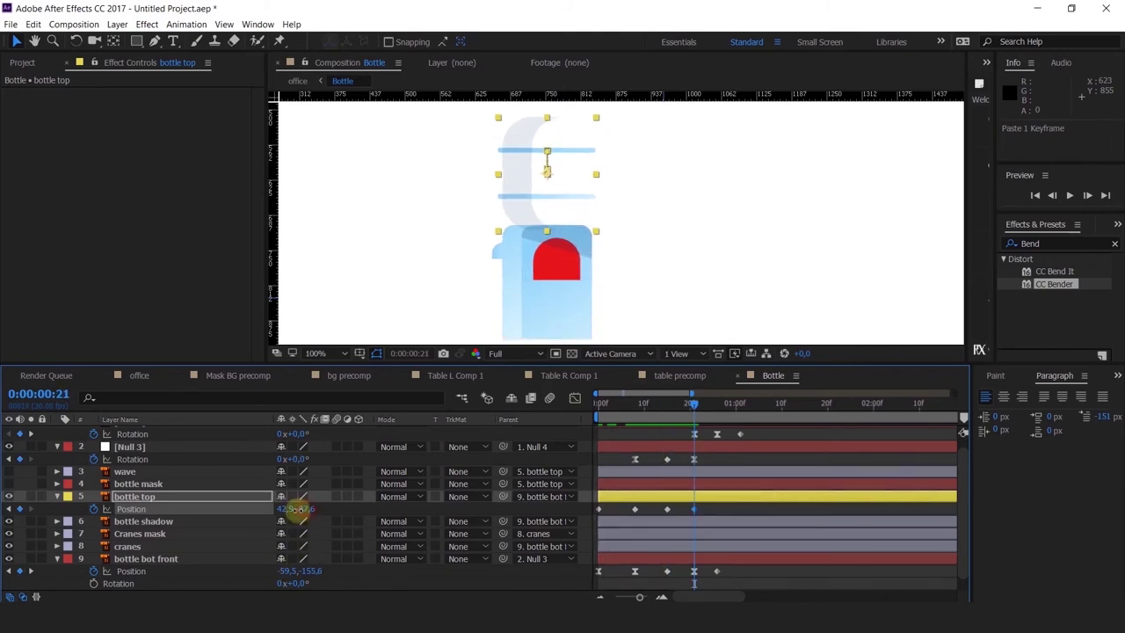
drag(300, 509, 288, 510)
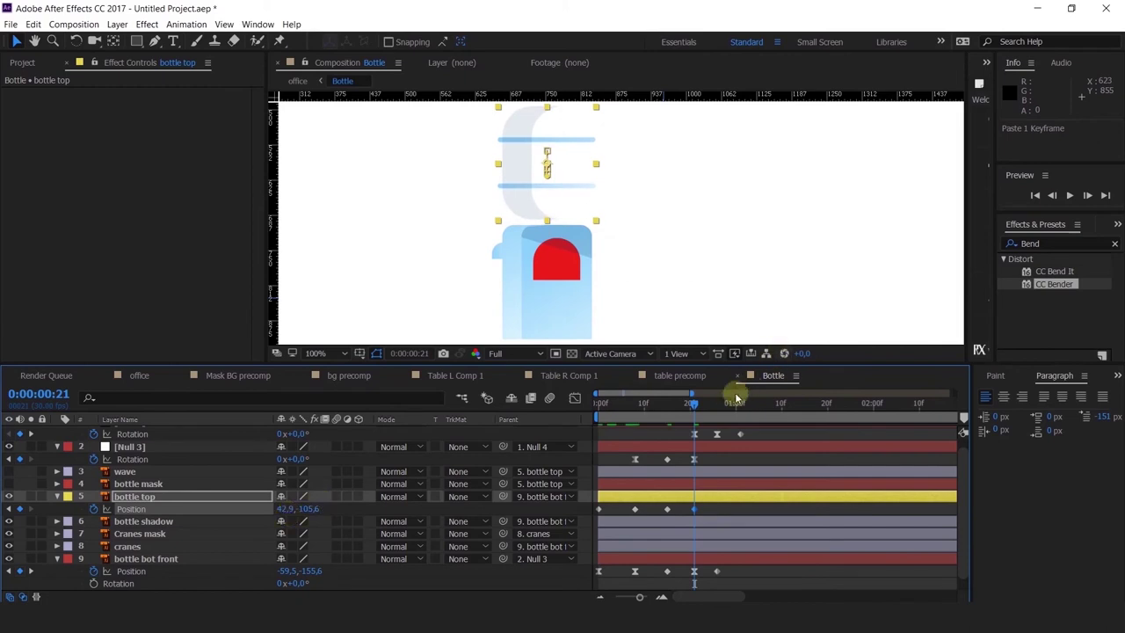
Add a closing bottle top position keyframe in line with bottle bot front's last keyframe, and preview the animation from the start.
drag(736, 398, 452, 445)
key(space)
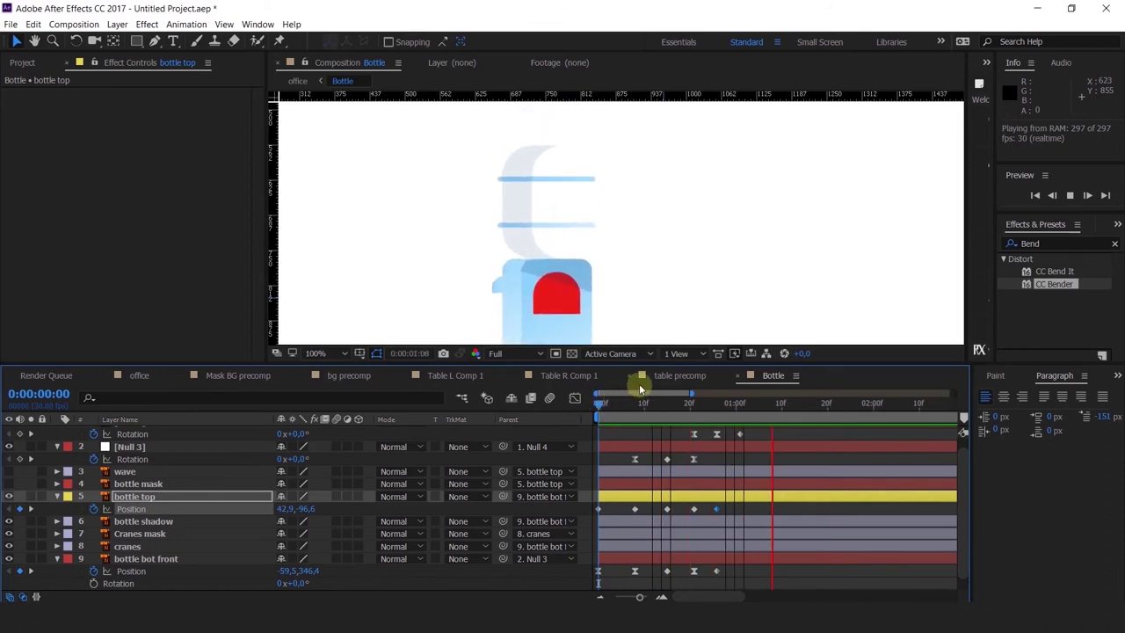
click(635, 402)
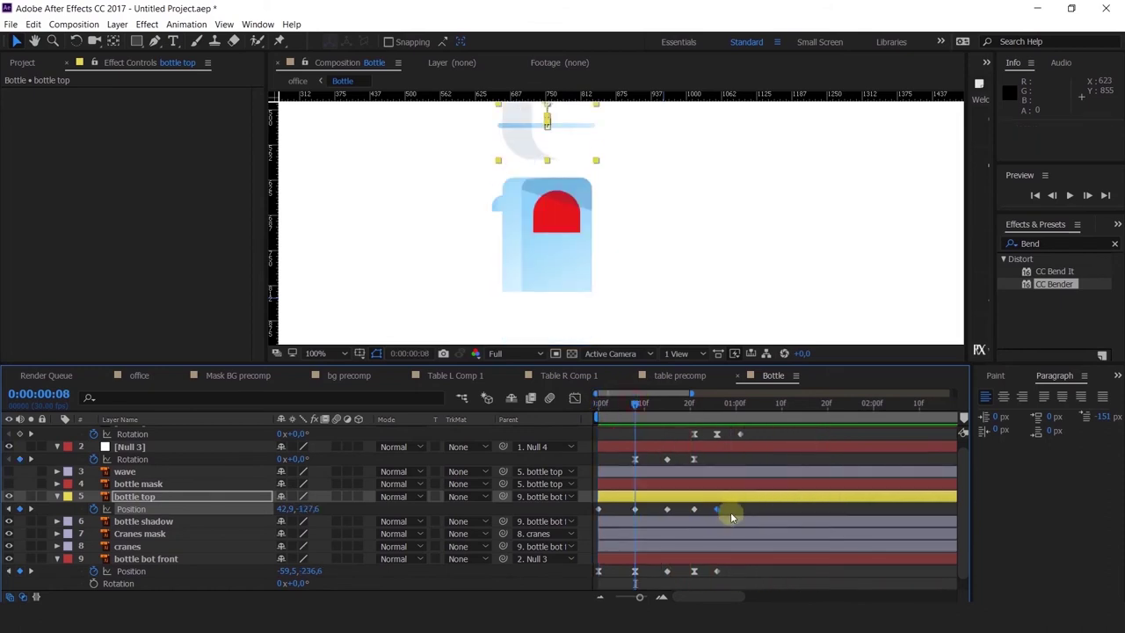
Apply Easy Ease to the bottle top position keyframes at frames 0, 8 and 21.
drag(643, 461, 577, 595)
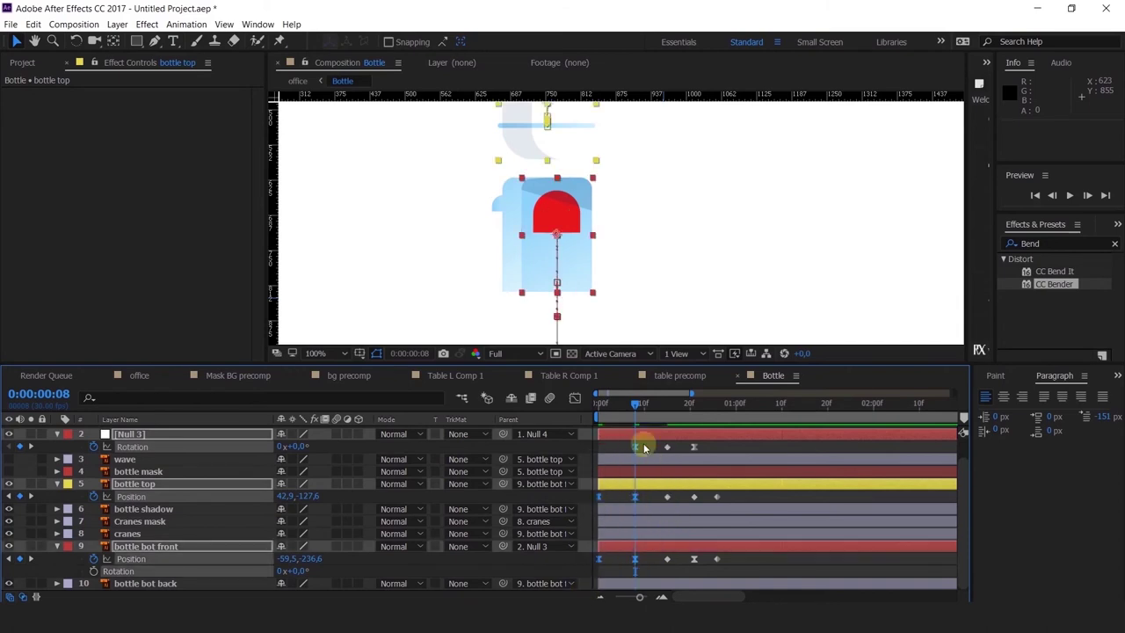
scroll(649, 533, up, 1)
click(700, 470)
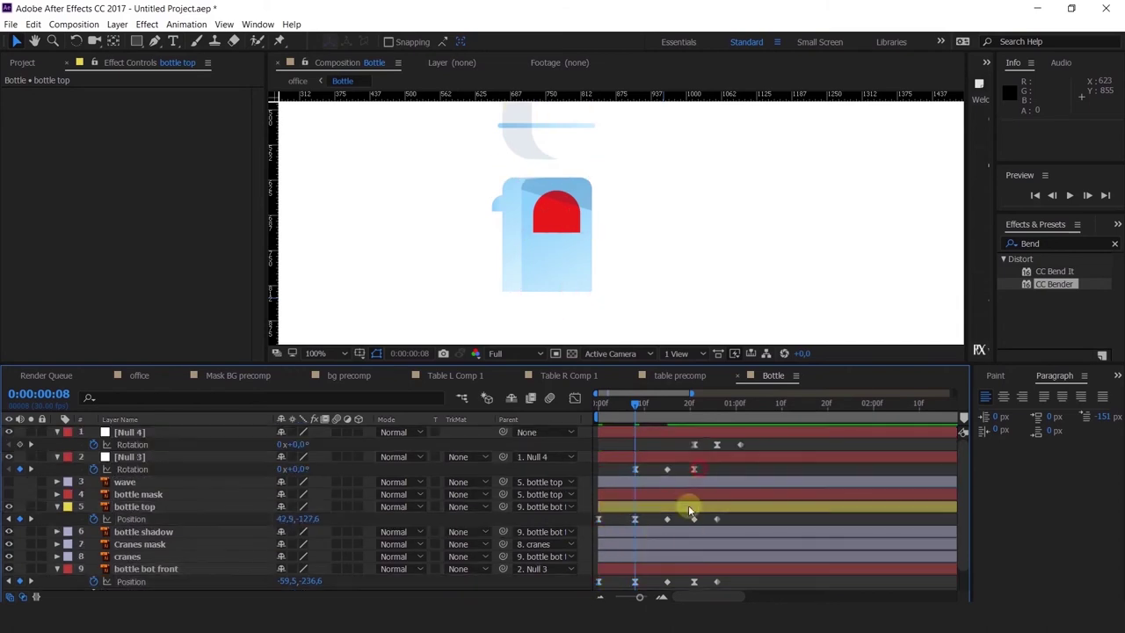
drag(689, 510, 692, 565)
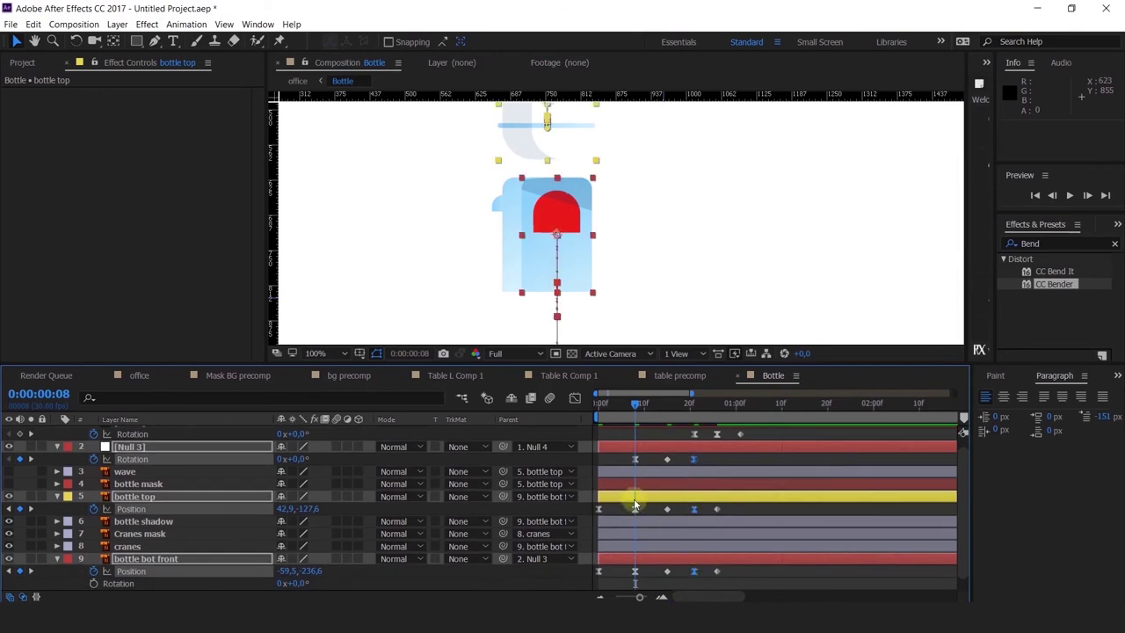
Reshape the speed curves of the Null 3, bottle top and bottle bot front keyframes at 0:00:00:08 by adjusting their ease handles.
drag(642, 463, 615, 594)
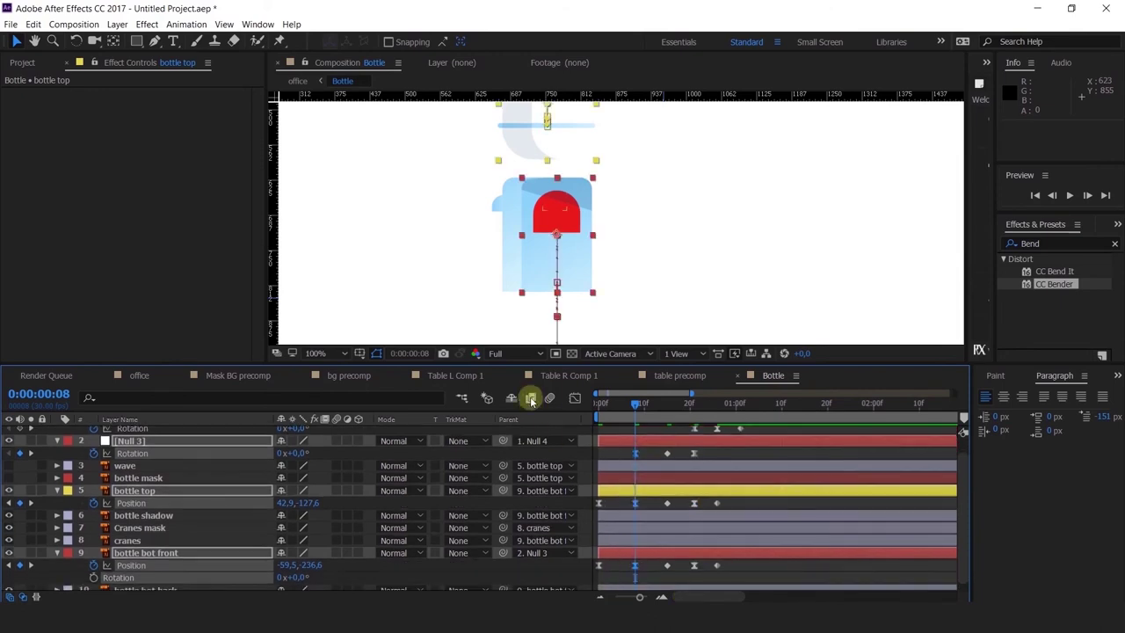
click(574, 398)
key(=)
key(=)
drag(669, 510, 752, 503)
drag(685, 551, 763, 556)
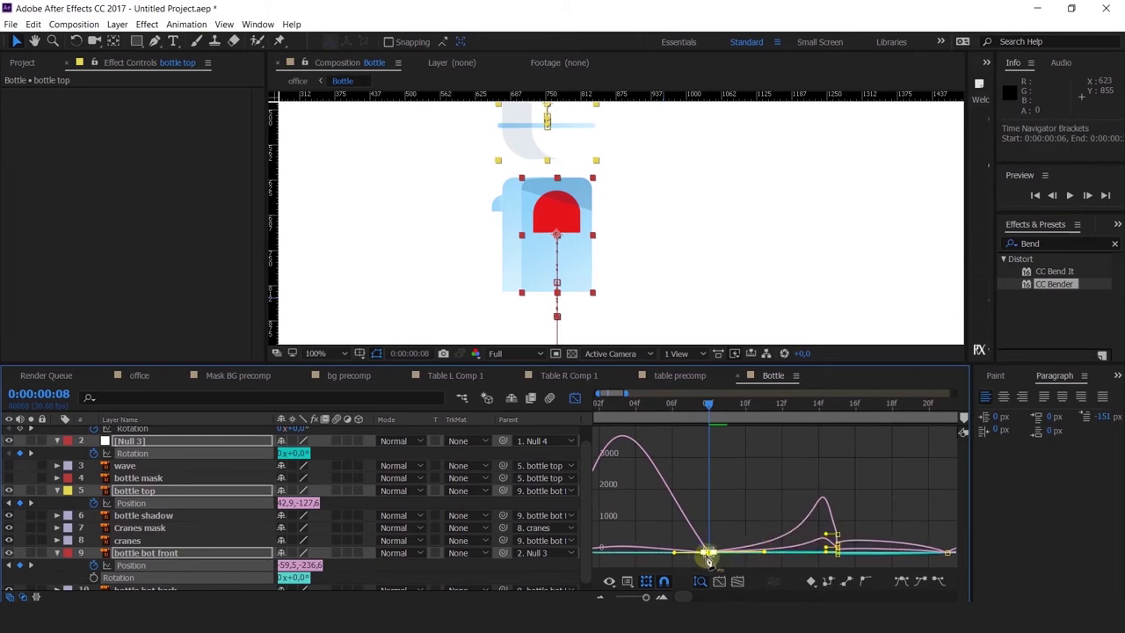
Preview the eased bottle animation from the start with more of the composition in view.
drag(671, 404, 469, 402)
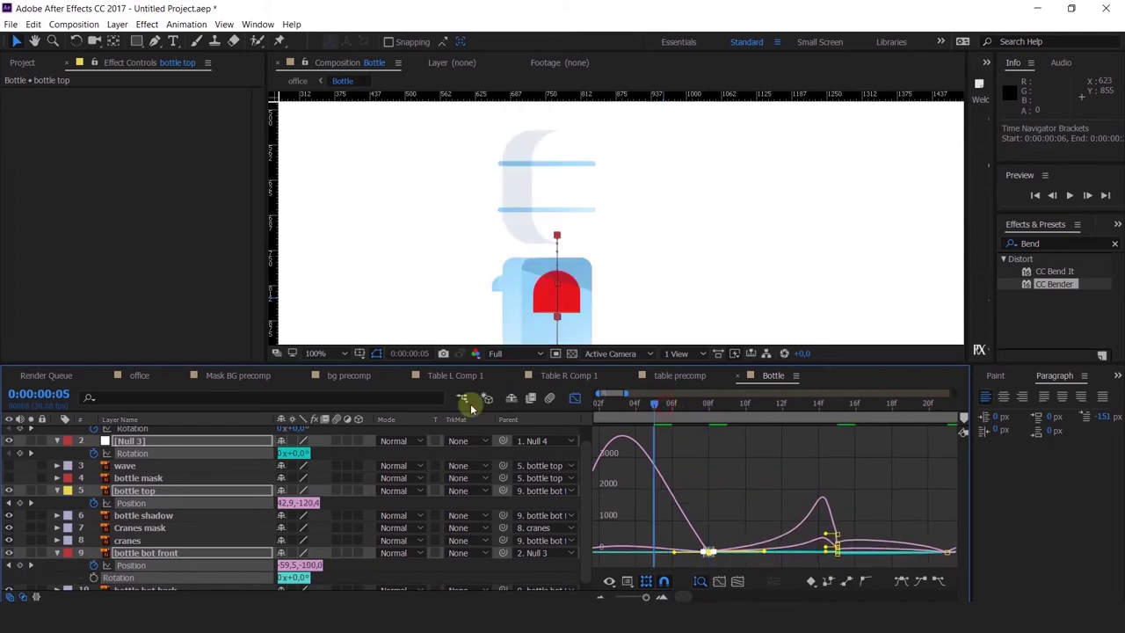
key(space)
scroll(652, 286, down, 2)
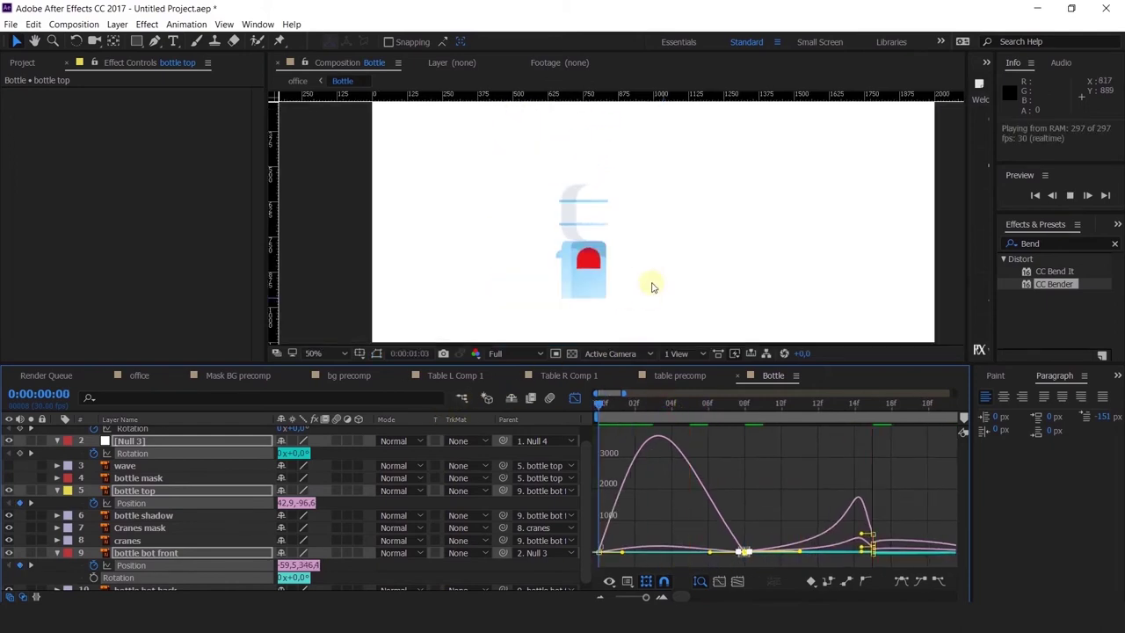
Raise the bottle top at frame 8 to position 42.9, -191.6 in the keyframe view.
click(574, 397)
click(745, 404)
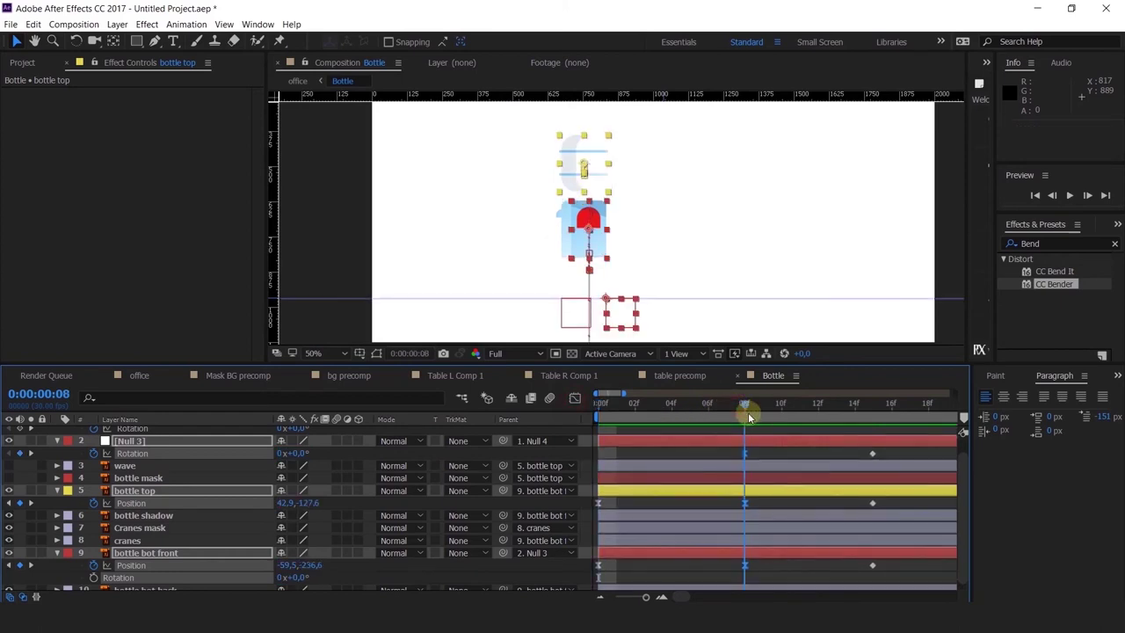
click(568, 188)
drag(568, 188, 578, 164)
Set the bottle top's Y position to -66.6 at frame 15 and to -143.6 at frame 21.
click(873, 406)
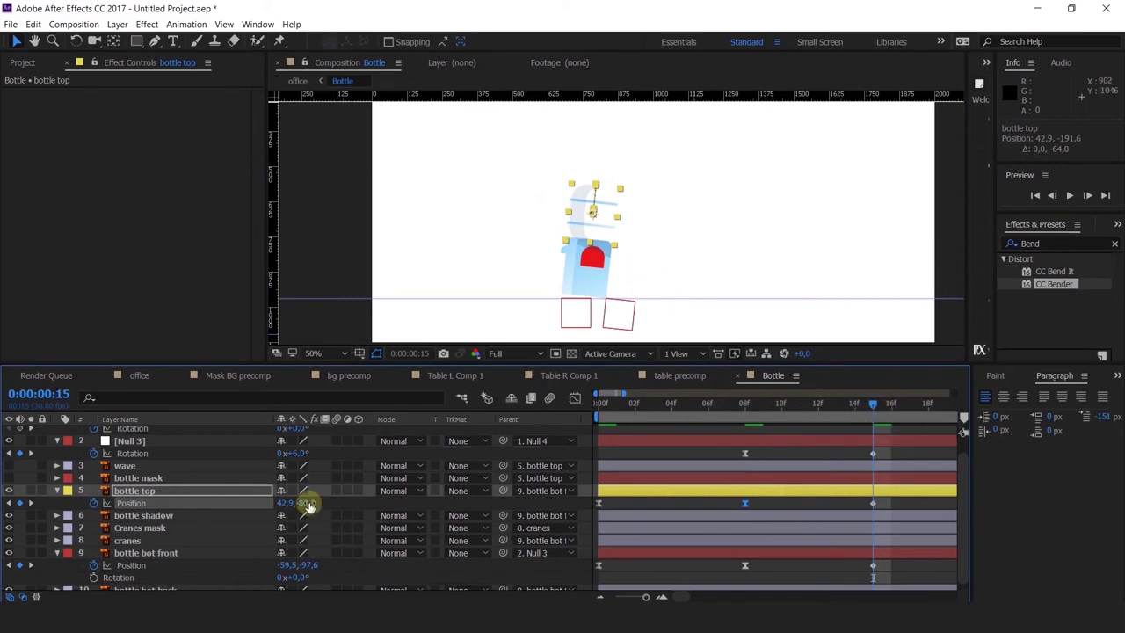
drag(310, 503, 321, 503)
scroll(746, 467, down, 2)
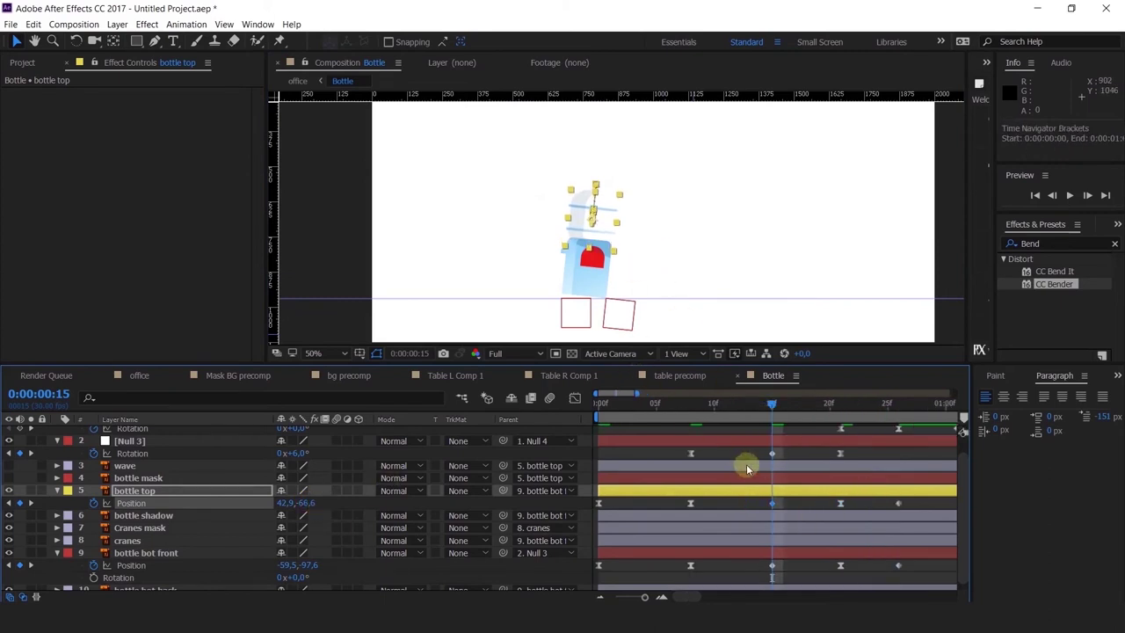
scroll(730, 469, right, 3)
click(727, 405)
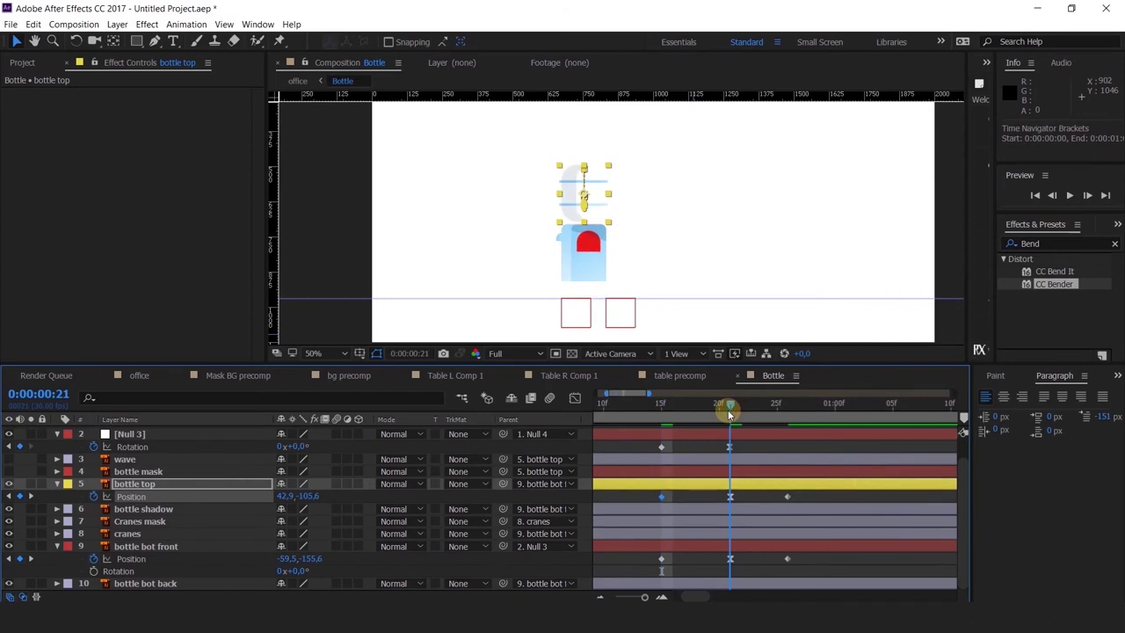
drag(308, 497, 271, 499)
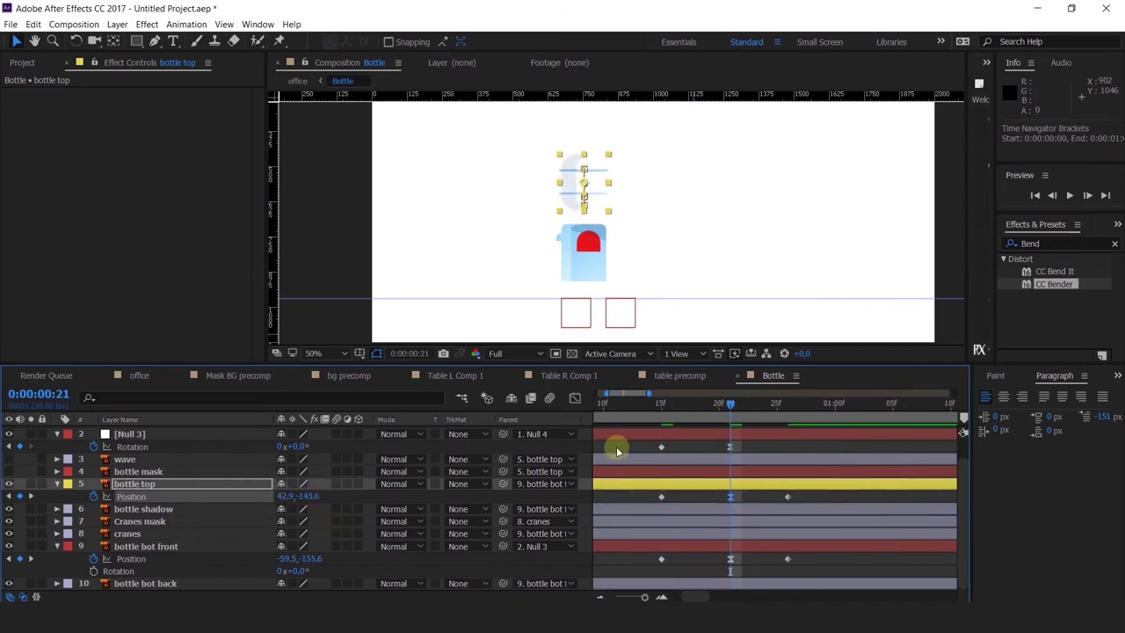
Preview and scrub through the animation from the start to check the exaggerated bottle top bounce.
key(space)
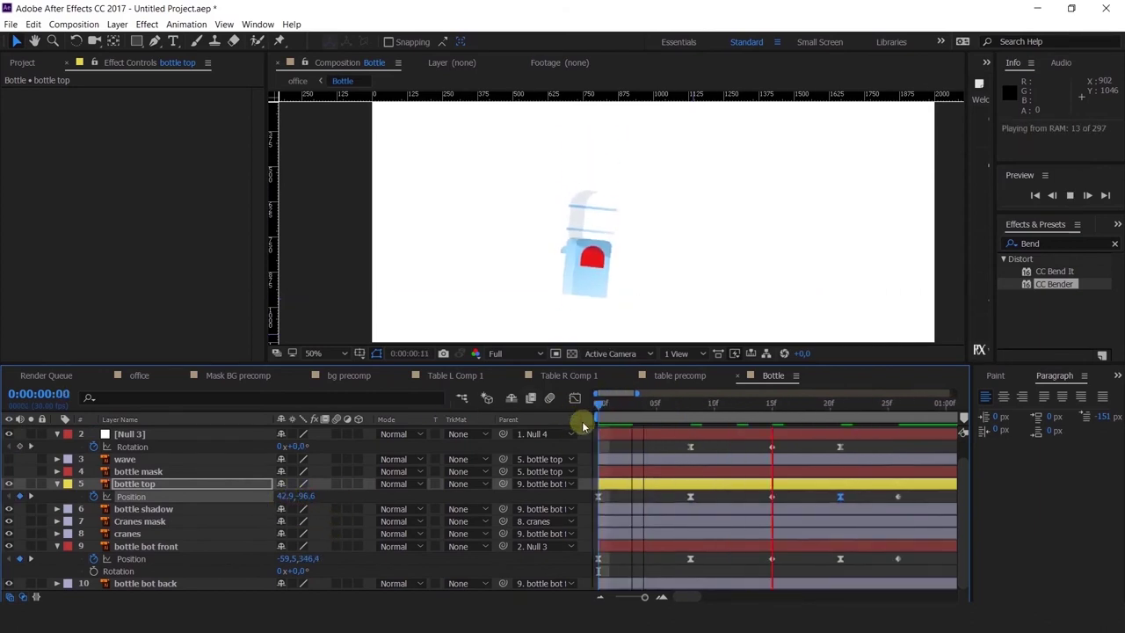
drag(639, 407, 782, 407)
drag(818, 471, 644, 489)
key(space)
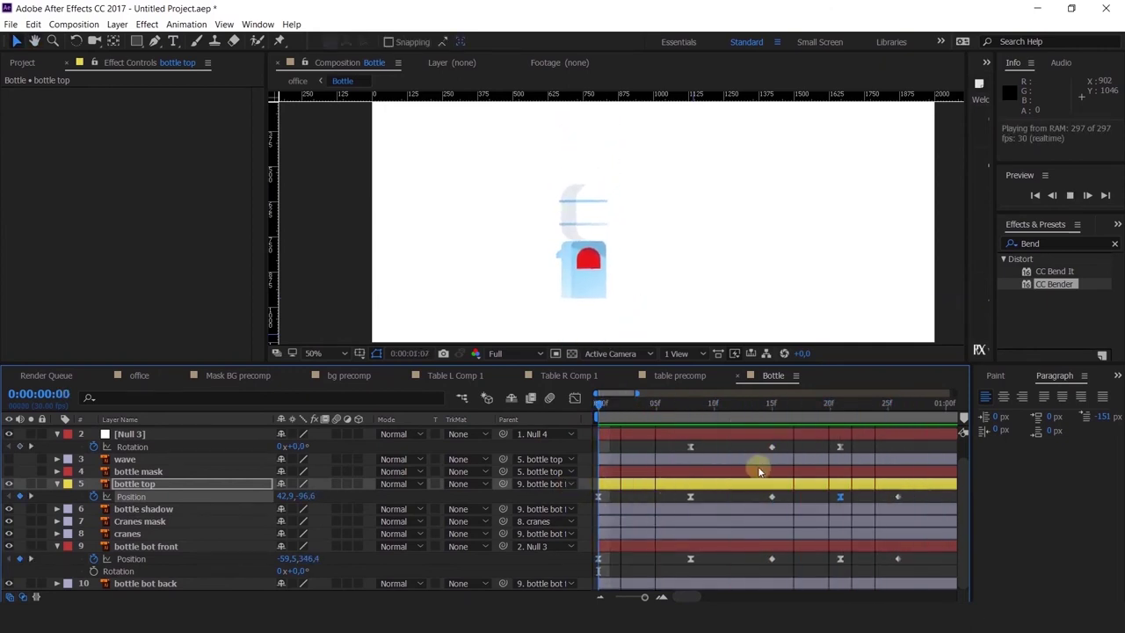
key(space)
Delay all the bottle top position keyframes by two frames and check the offset motion from the start.
click(123, 498)
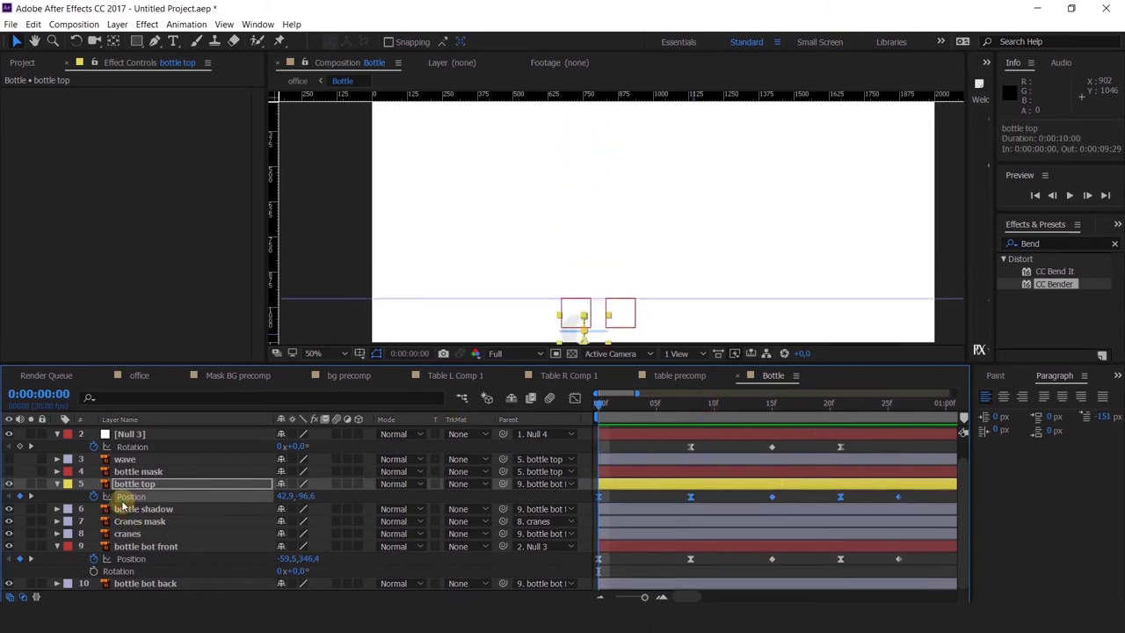
key(alt+Right)
key(space)
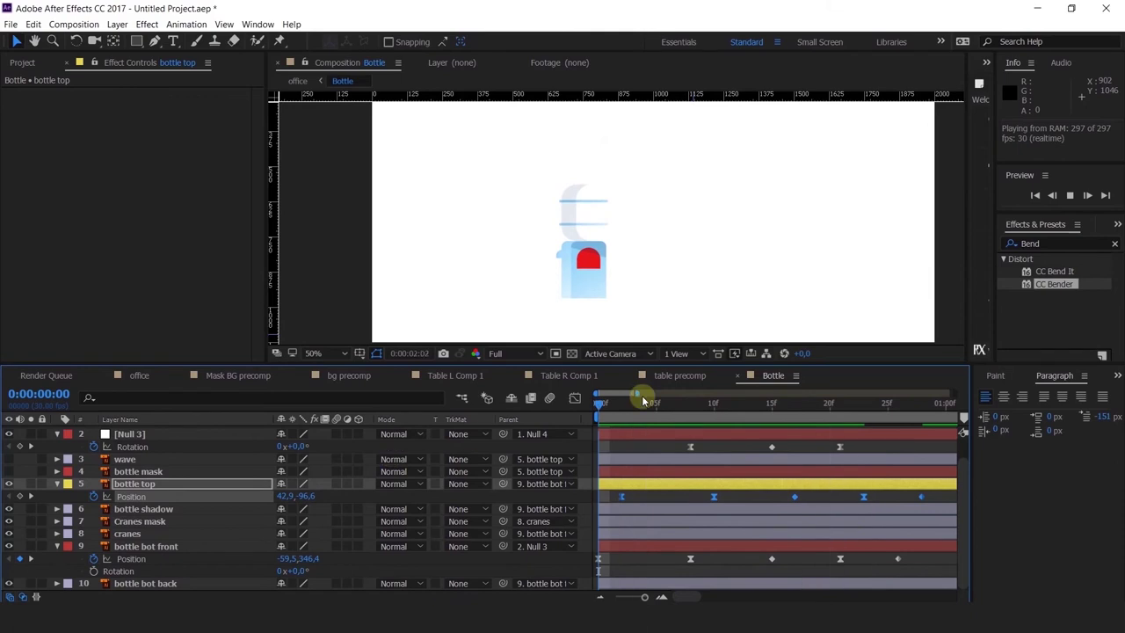
key(minus)
key(minus)
click(599, 413)
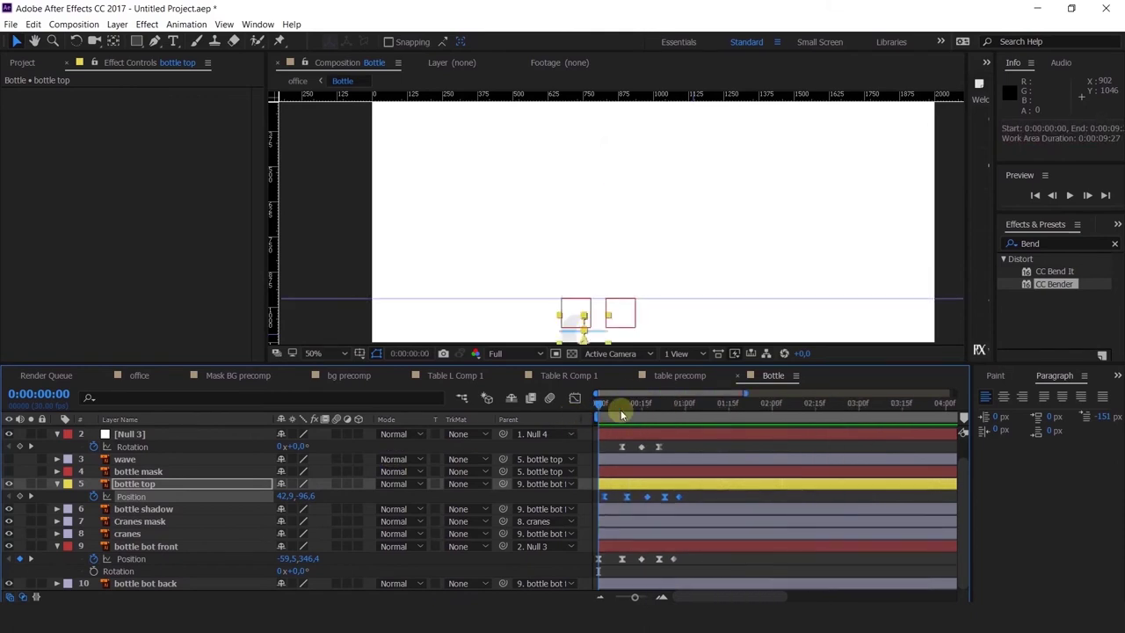
drag(620, 410, 648, 442)
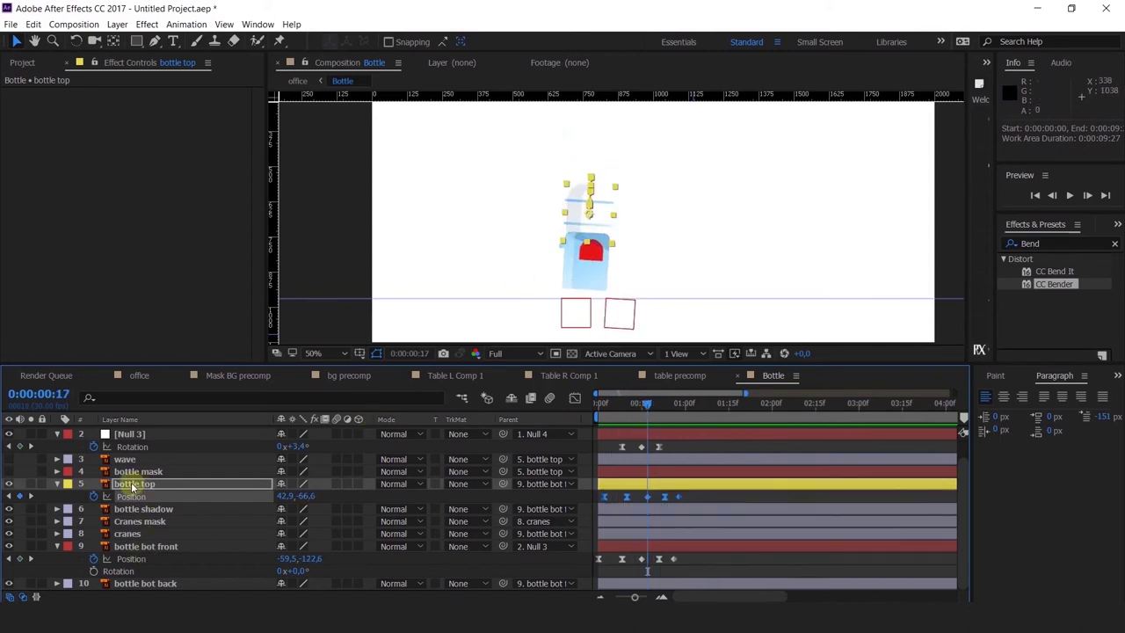
Move the bottle top layer beneath bottle bot back and check the overlap up close through the animation.
drag(130, 487, 143, 588)
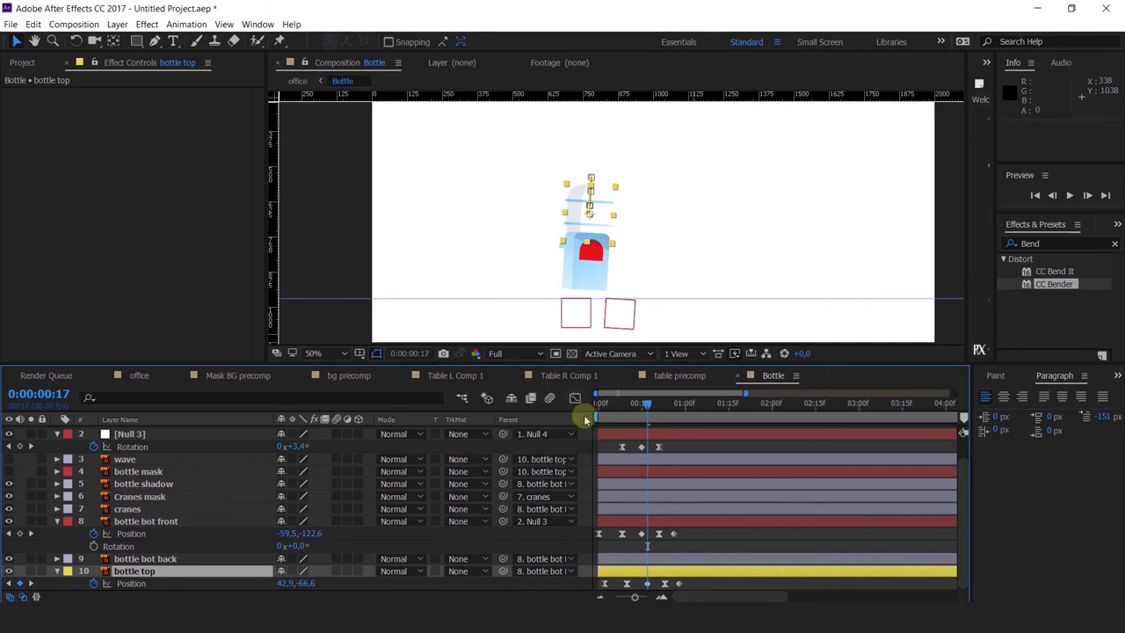
scroll(593, 276, up, 2)
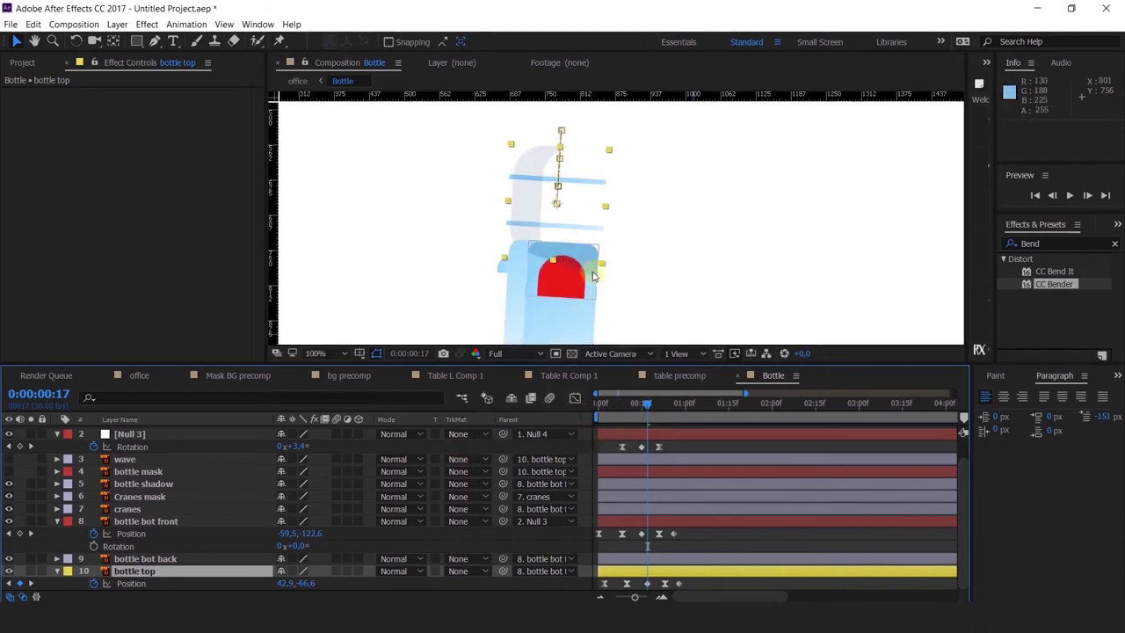
scroll(593, 276, up, 1)
scroll(594, 274, down, 1)
click(628, 405)
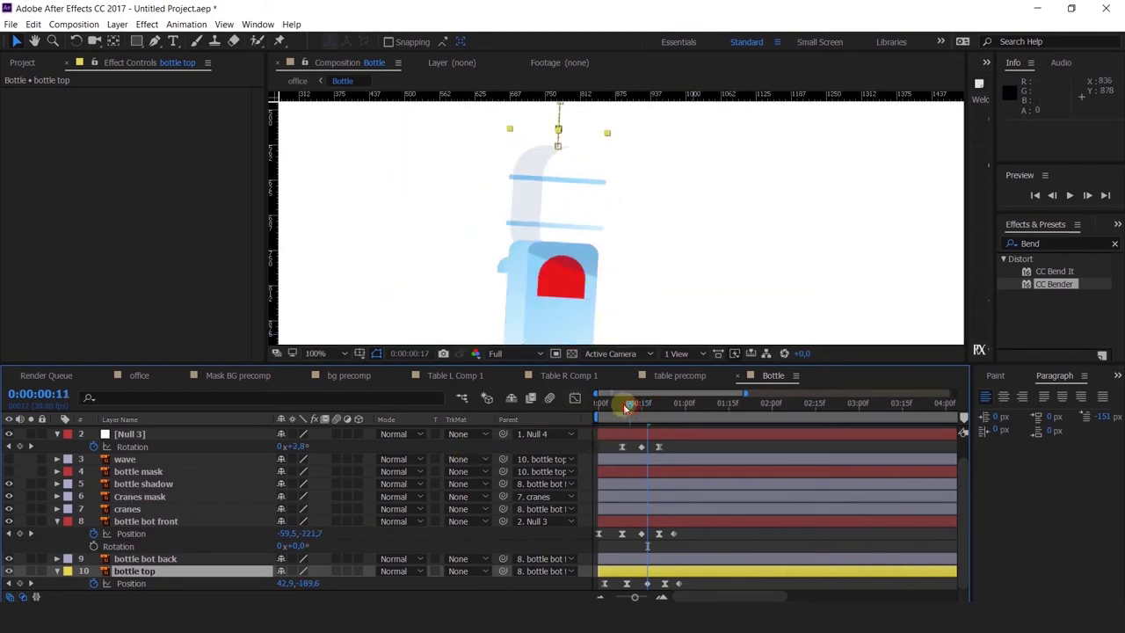
drag(626, 407, 601, 404)
key(space)
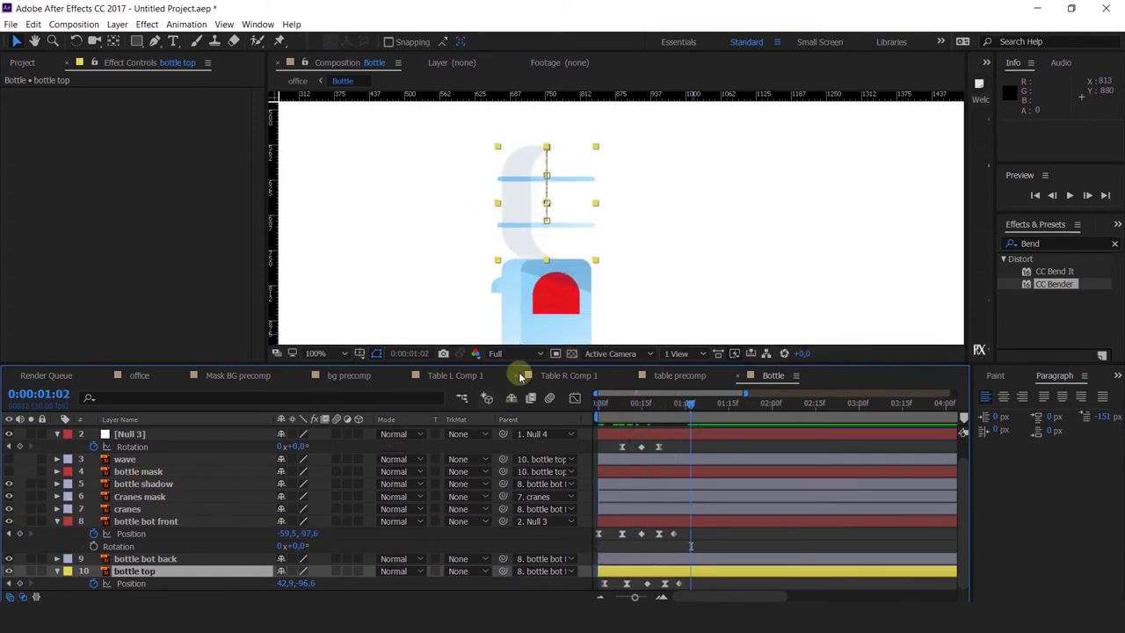
Hide the Cranes mask layer and replay the animation up to about 0:00:01:01.
click(541, 308)
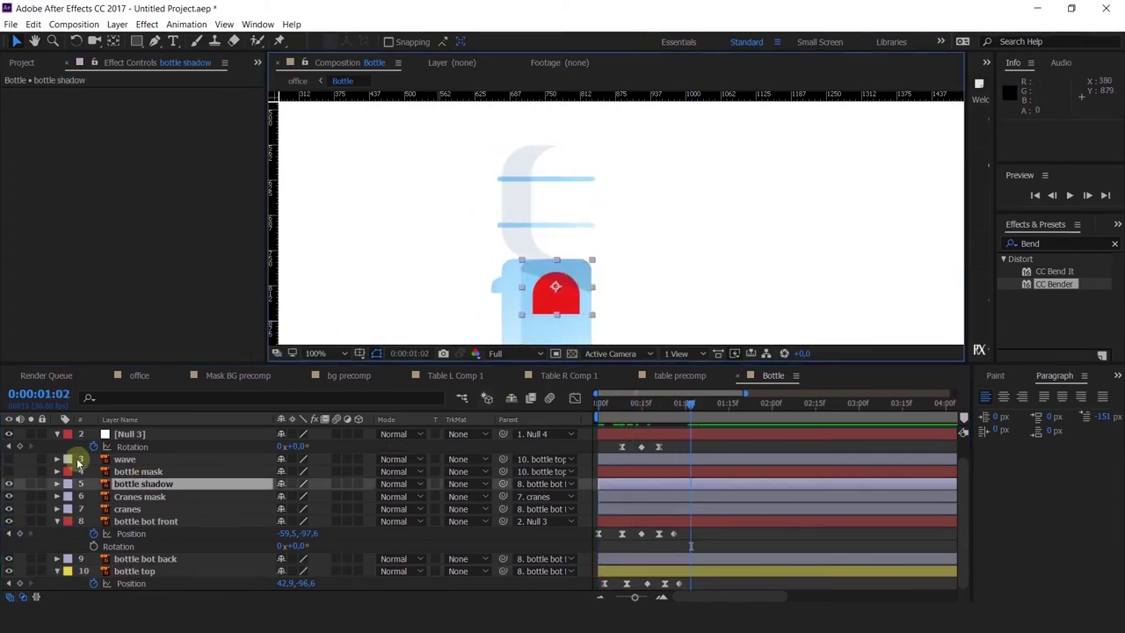
click(138, 497)
click(9, 497)
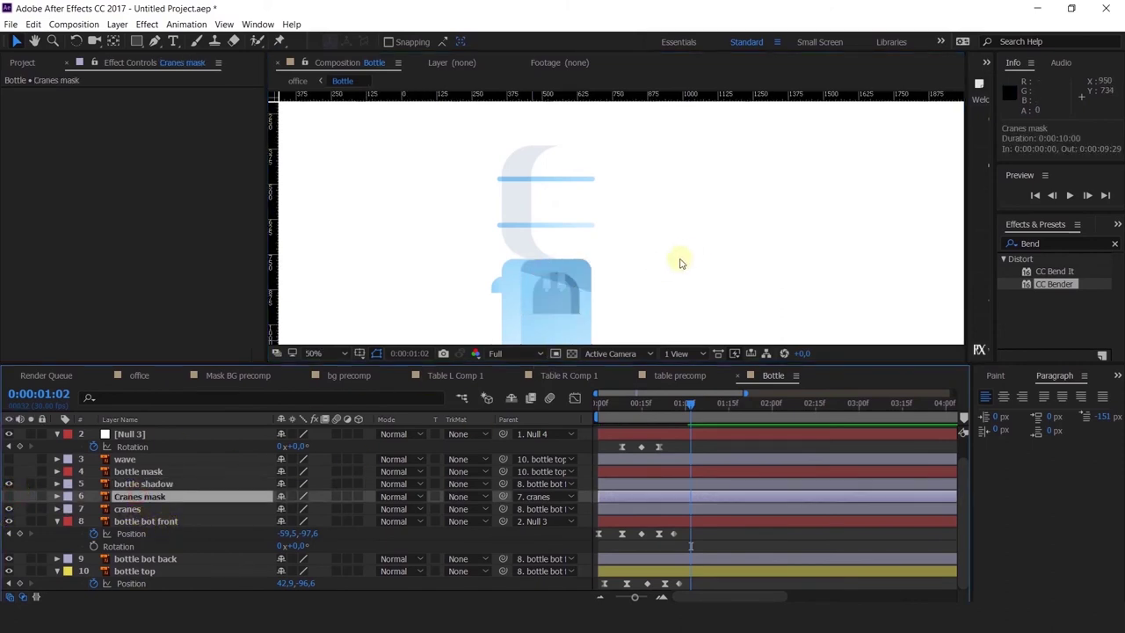
scroll(678, 261, down, 2)
key(space)
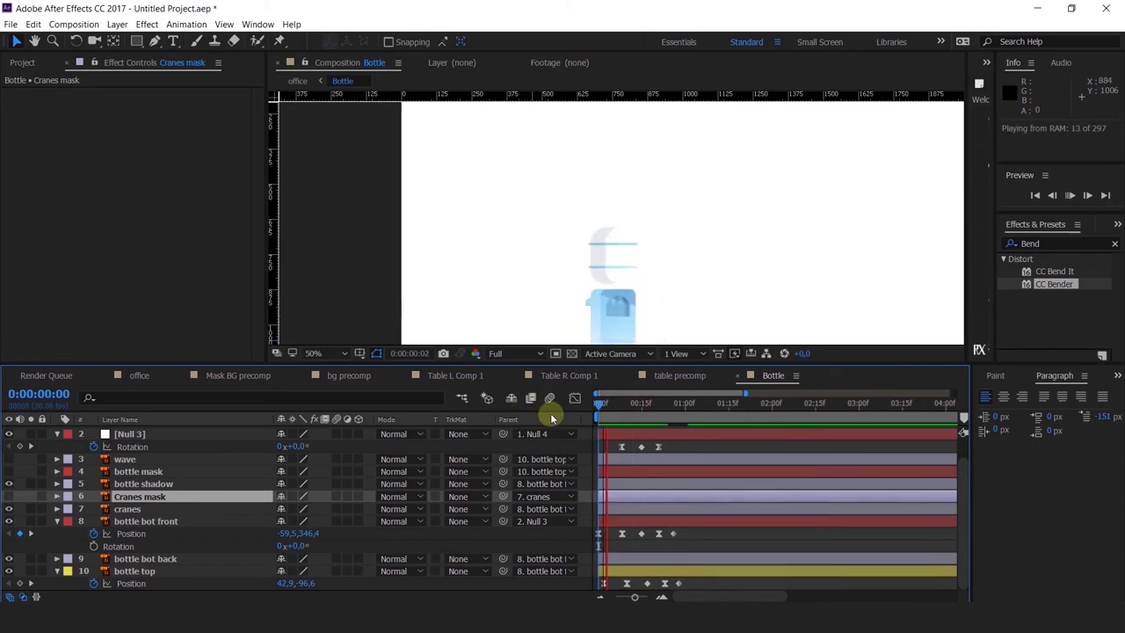
drag(629, 406, 684, 429)
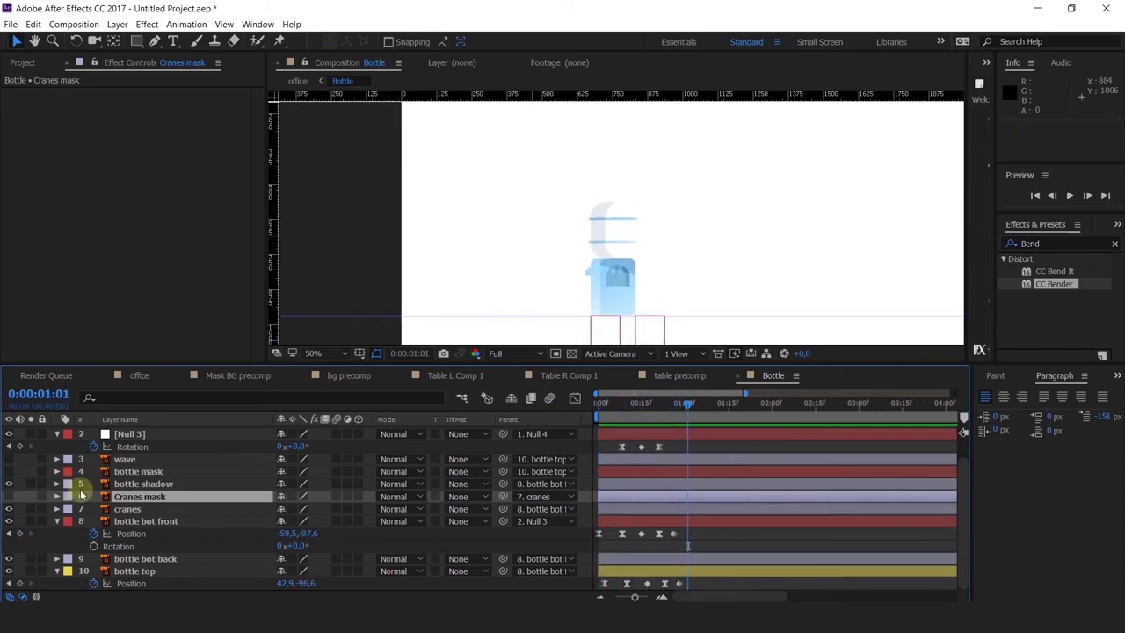
Make the hidden wave layer visible and inspect it against the bottle.
click(126, 472)
click(123, 460)
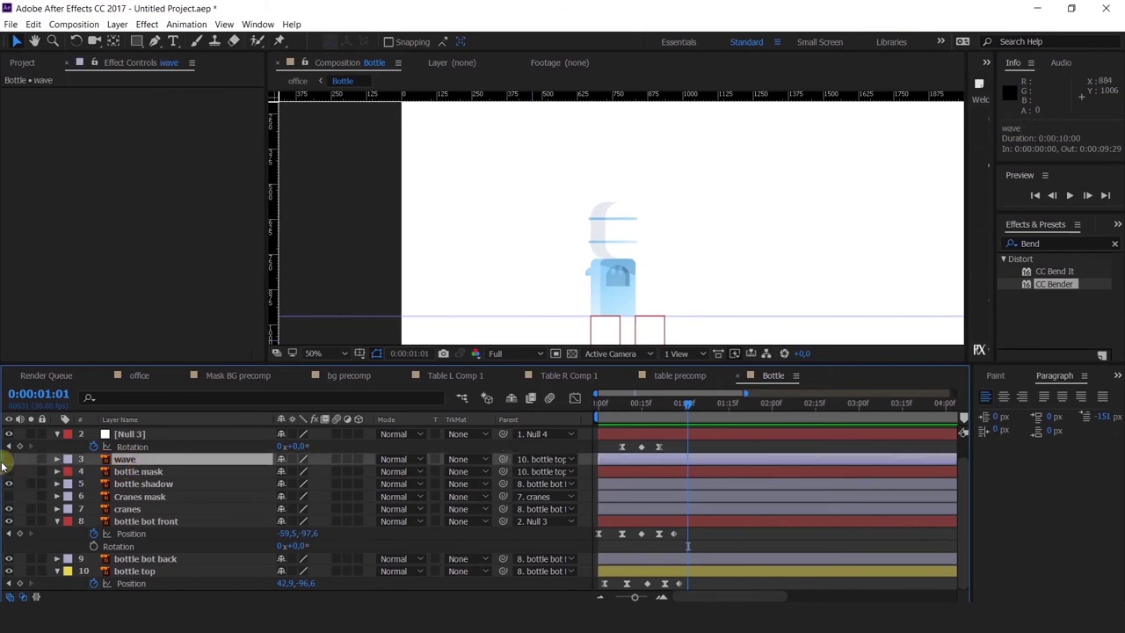
click(638, 296)
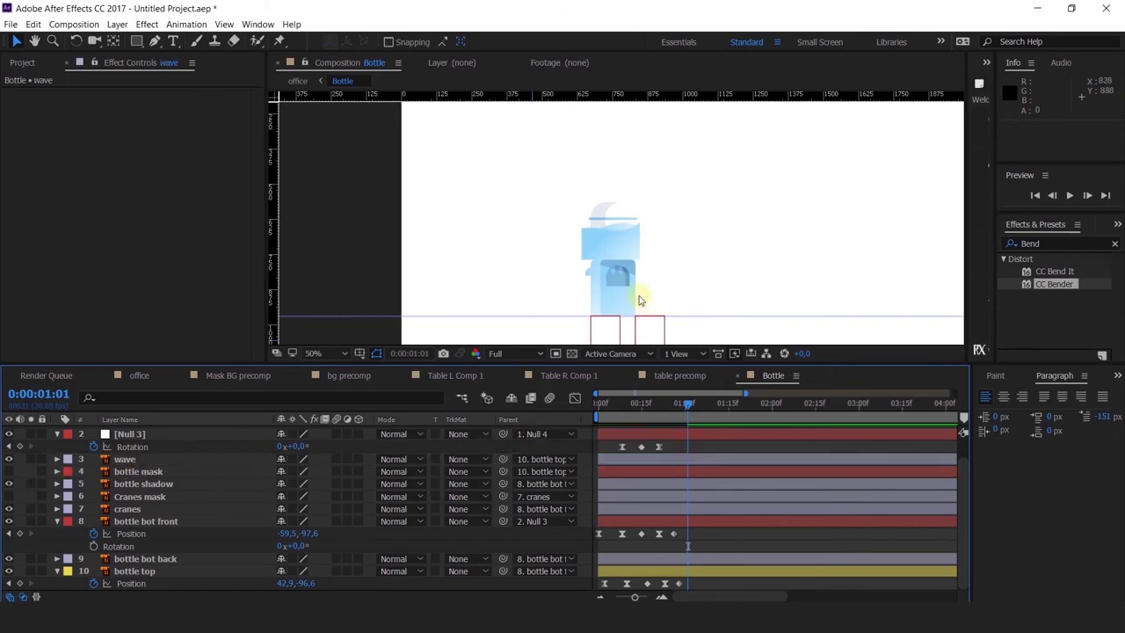
scroll(639, 290, up, 2)
scroll(642, 274, up, 2)
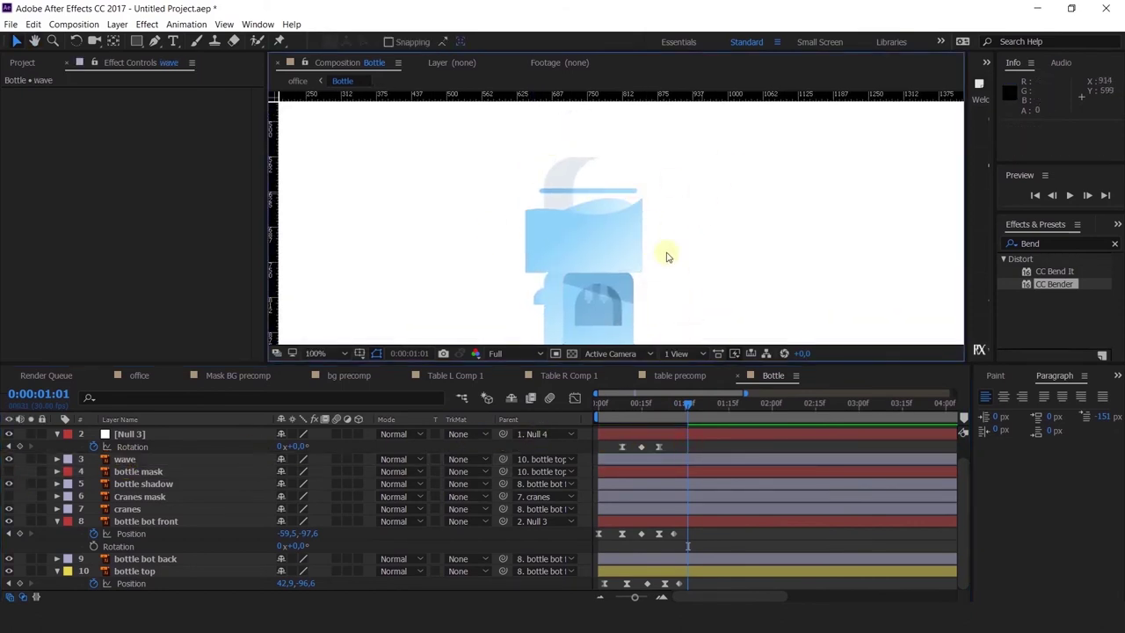
scroll(451, 175, down, 2)
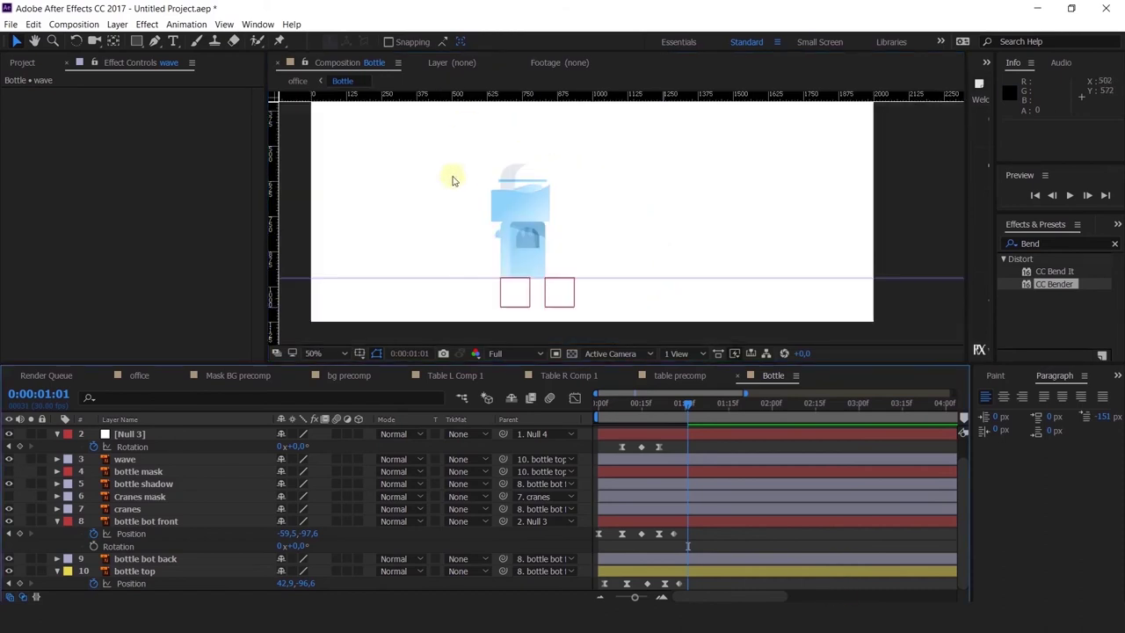
right_click(457, 183)
mouse_move(562, 184)
click(693, 441)
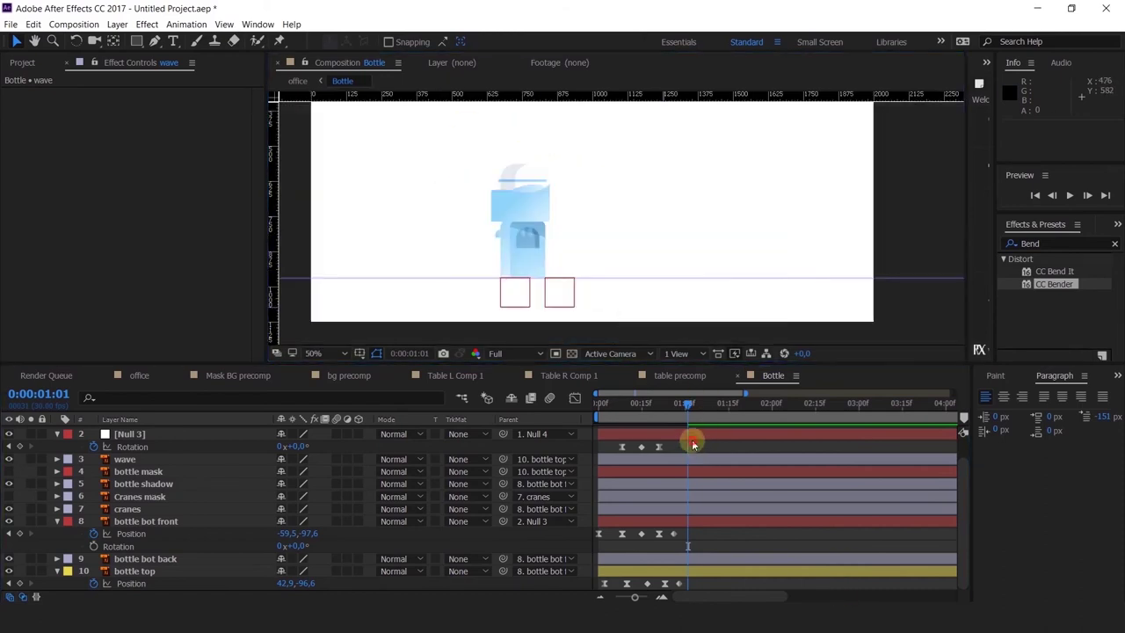
Draw a red rectangle about 518 px high on a new shape layer, covering the cooler down to the floor guide.
click(137, 42)
click(136, 42)
mouse_move(357, 126)
mouse_down()
mouse_move(715, 289)
mouse_move(752, 278)
mouse_up()
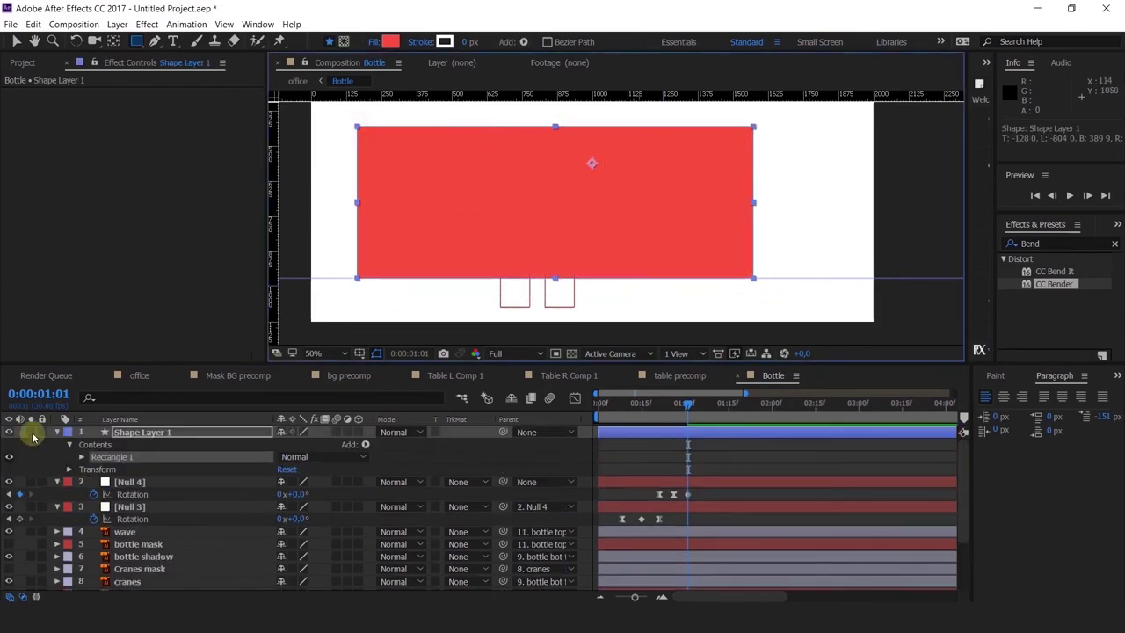
click(9, 433)
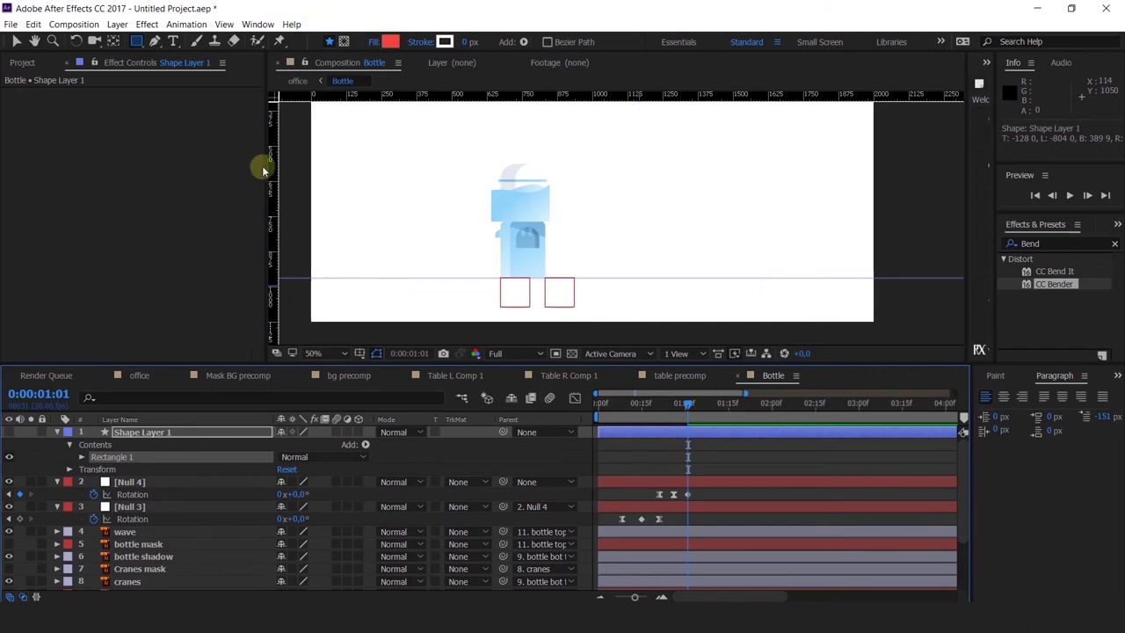
click(146, 433)
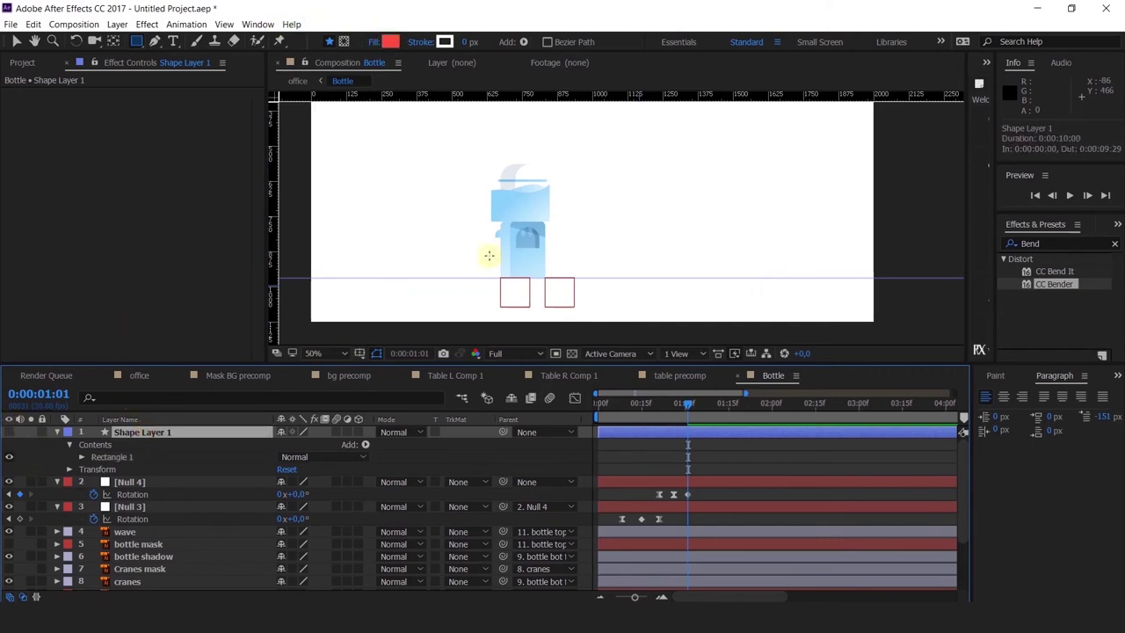
key(ctrl+z)
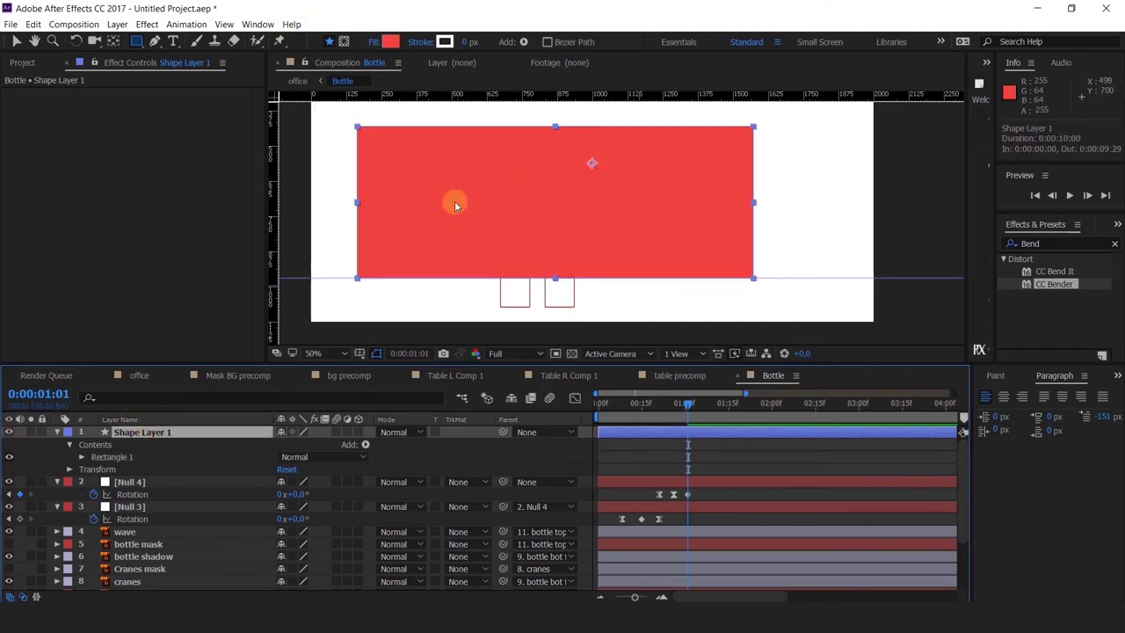
Move Shape Layer 1 sideways clear of the cooler to position 1884, 540 and delete the rectangle's fill and stroke.
key(v)
drag(454, 204, 726, 181)
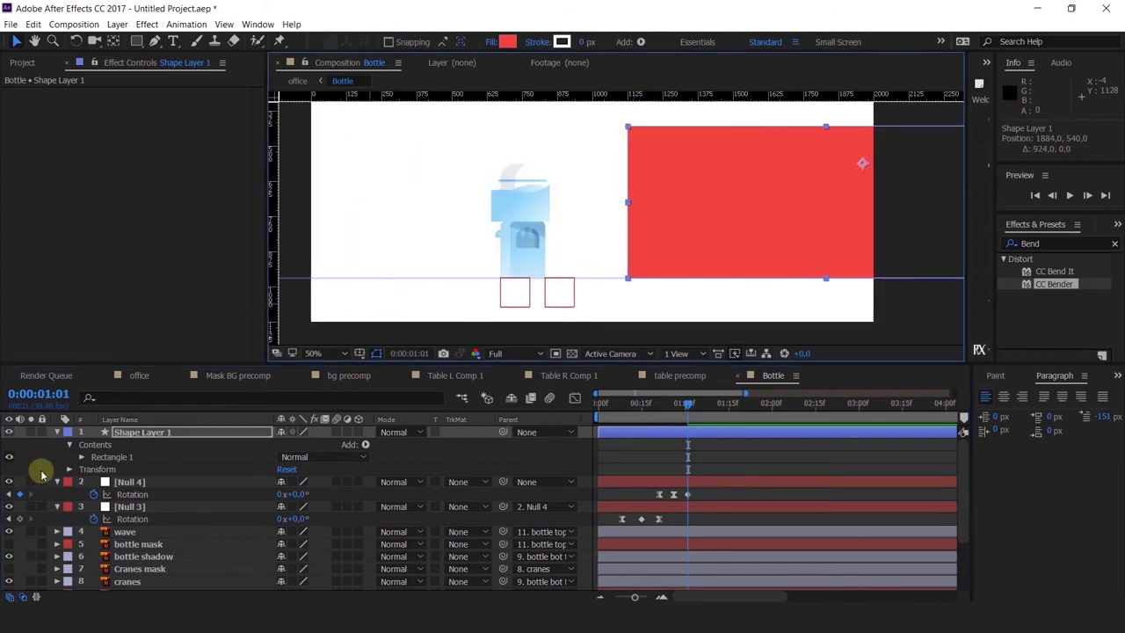
click(81, 457)
click(112, 495)
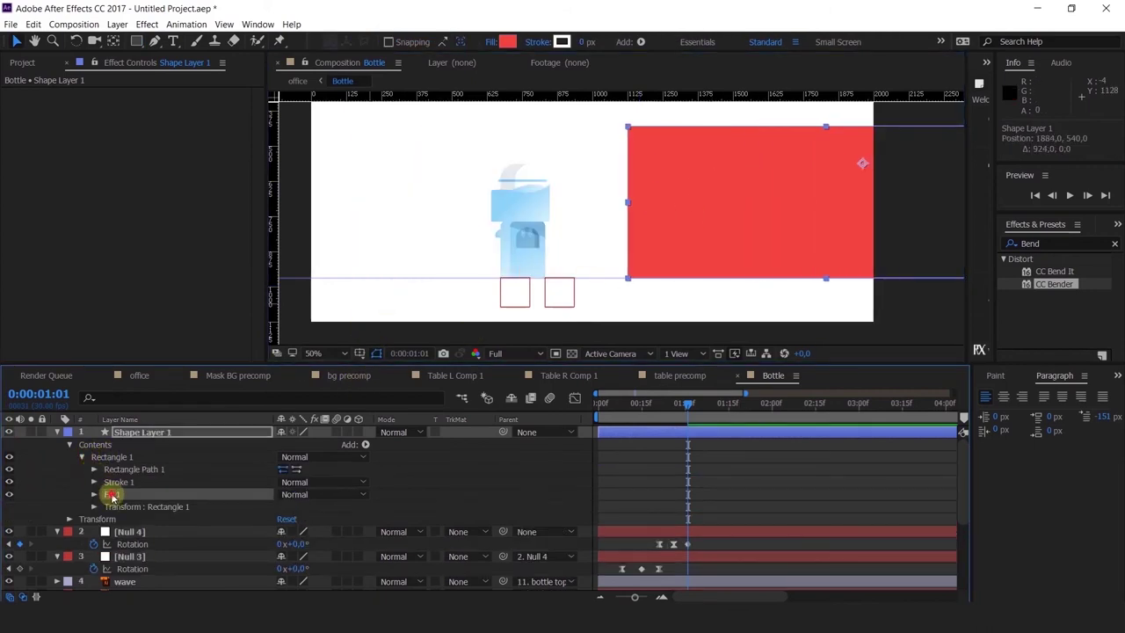
key(Delete)
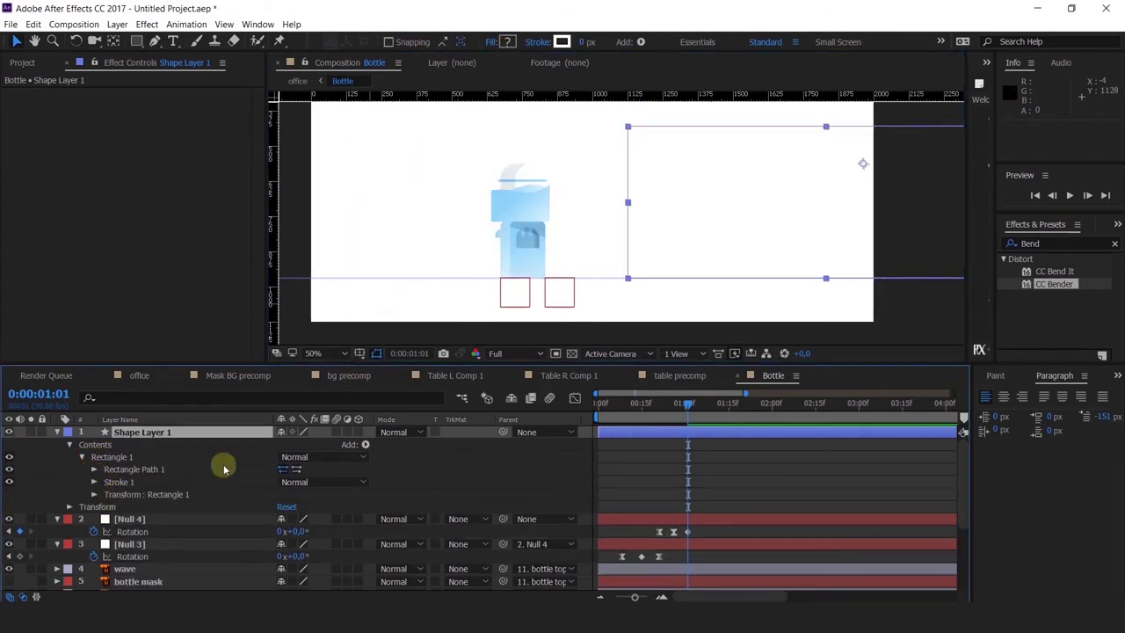
click(113, 482)
key(Delete)
Add a linear gradient fill to Shape Layer 1, its start and end colours sampled as two light blues from the water cooler.
click(365, 443)
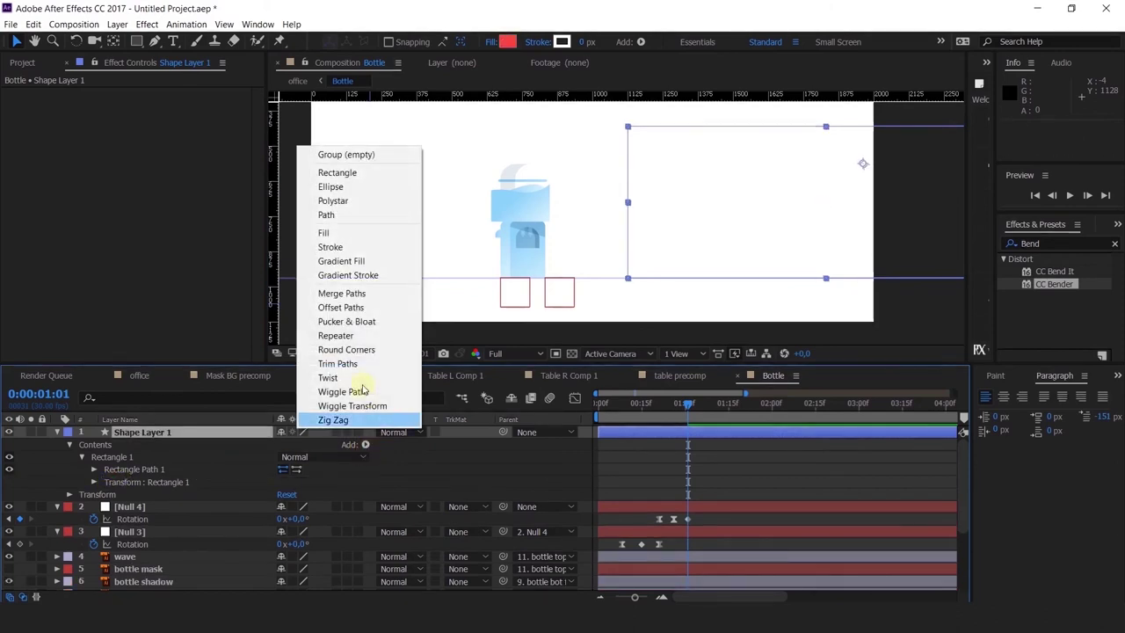
click(346, 261)
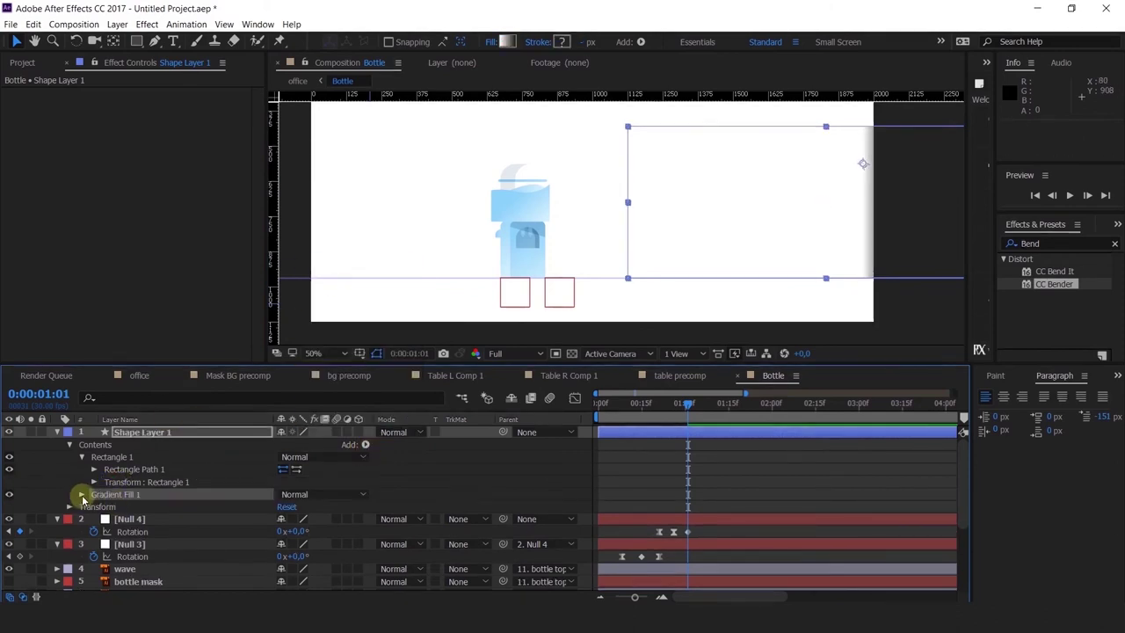
click(82, 495)
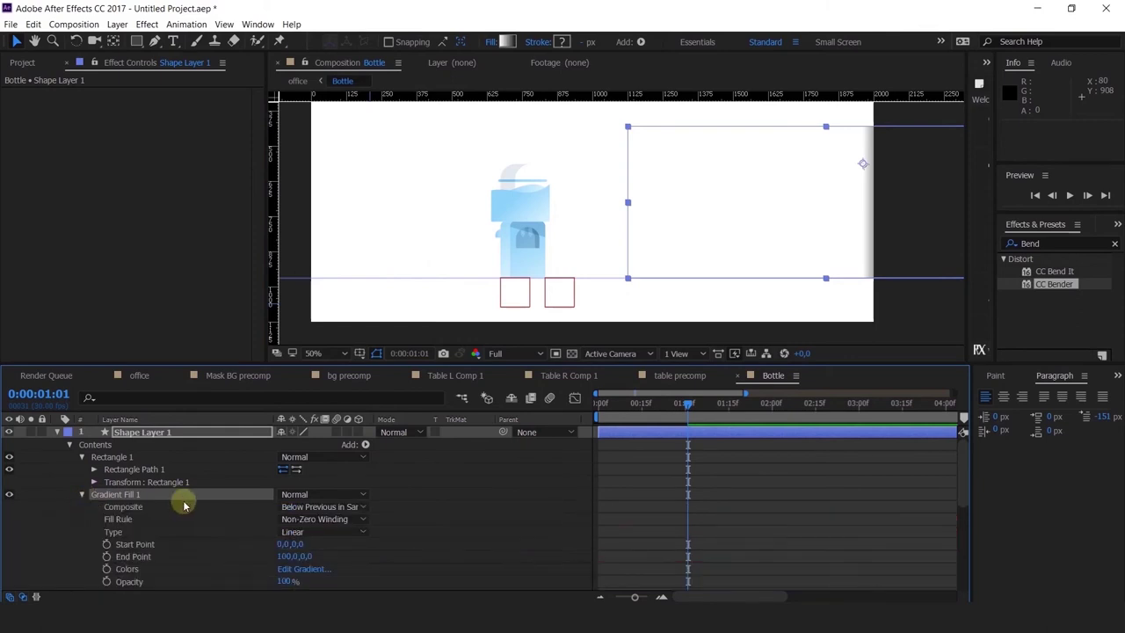
click(299, 568)
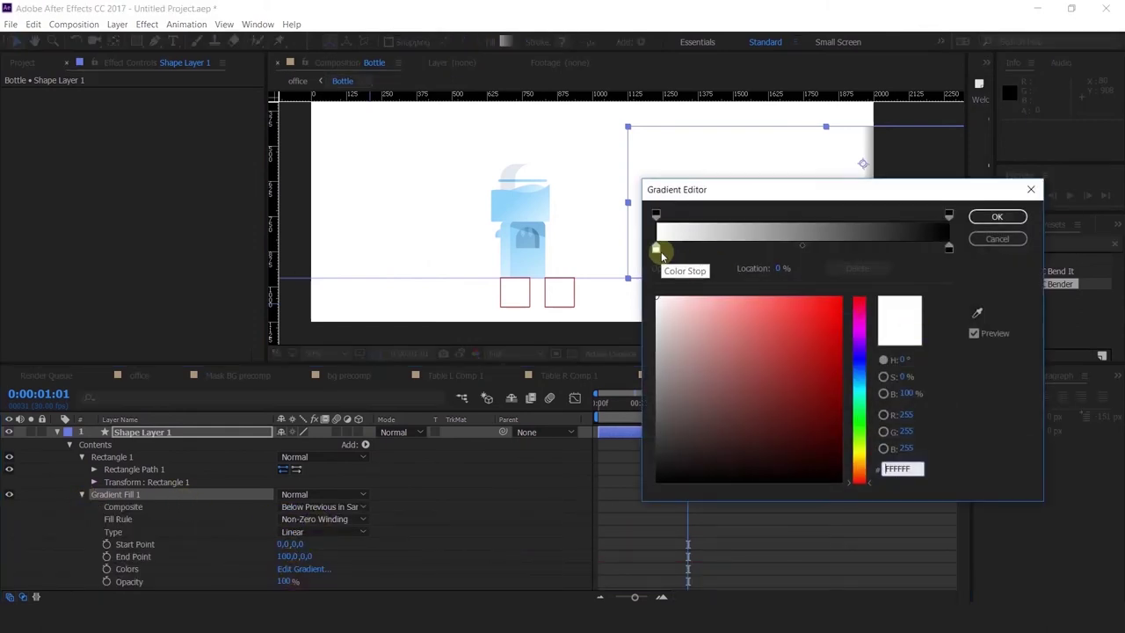
click(977, 313)
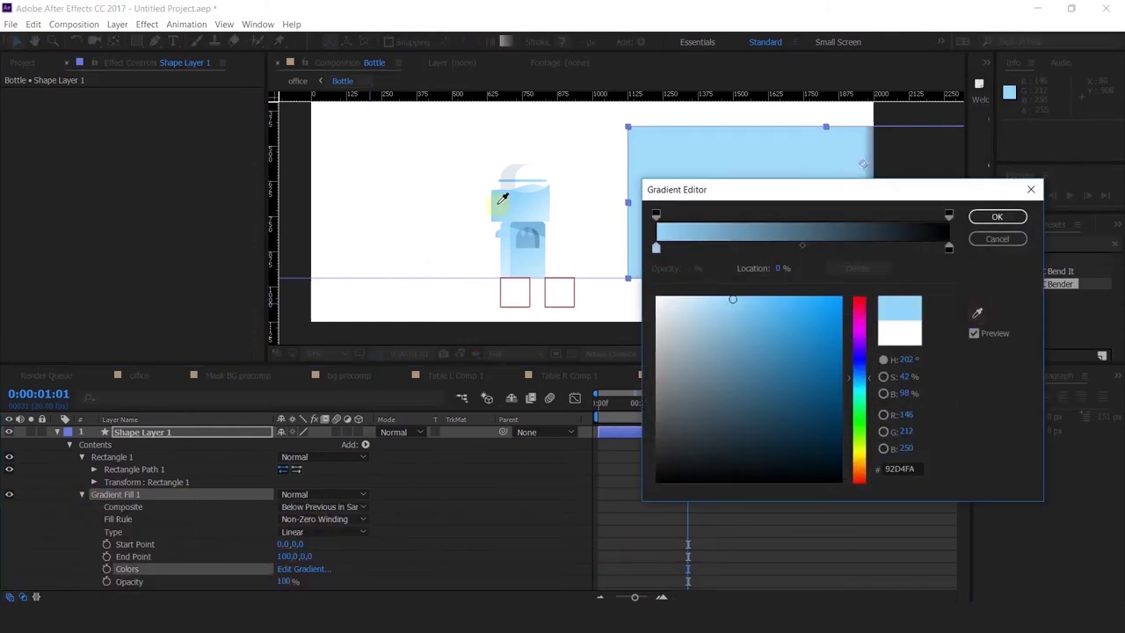
click(948, 248)
click(977, 314)
click(555, 190)
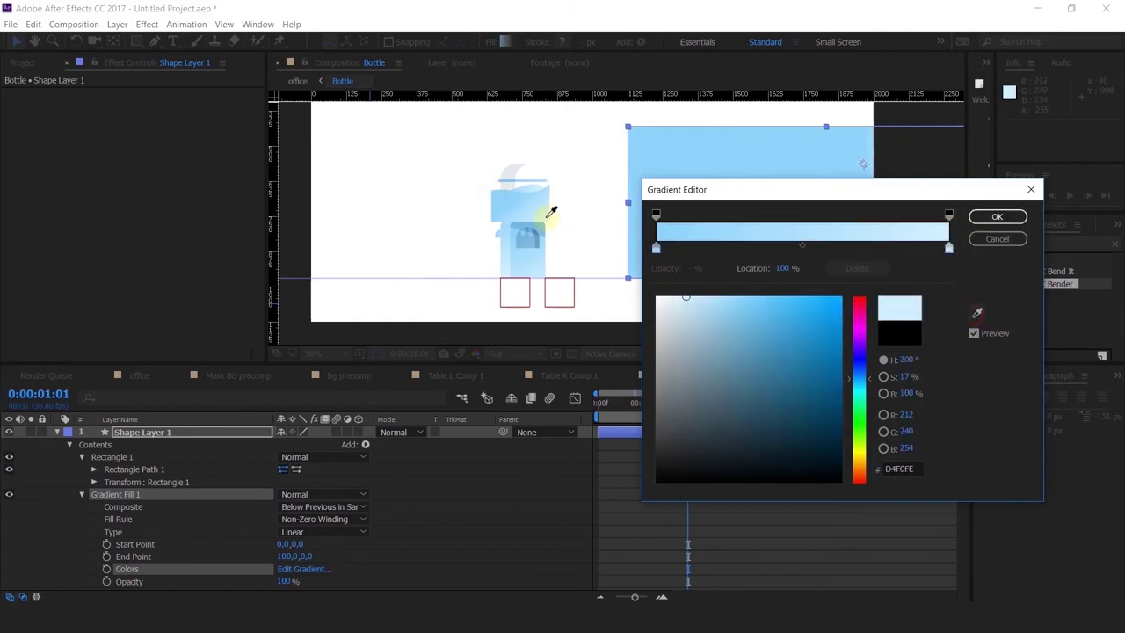
click(996, 216)
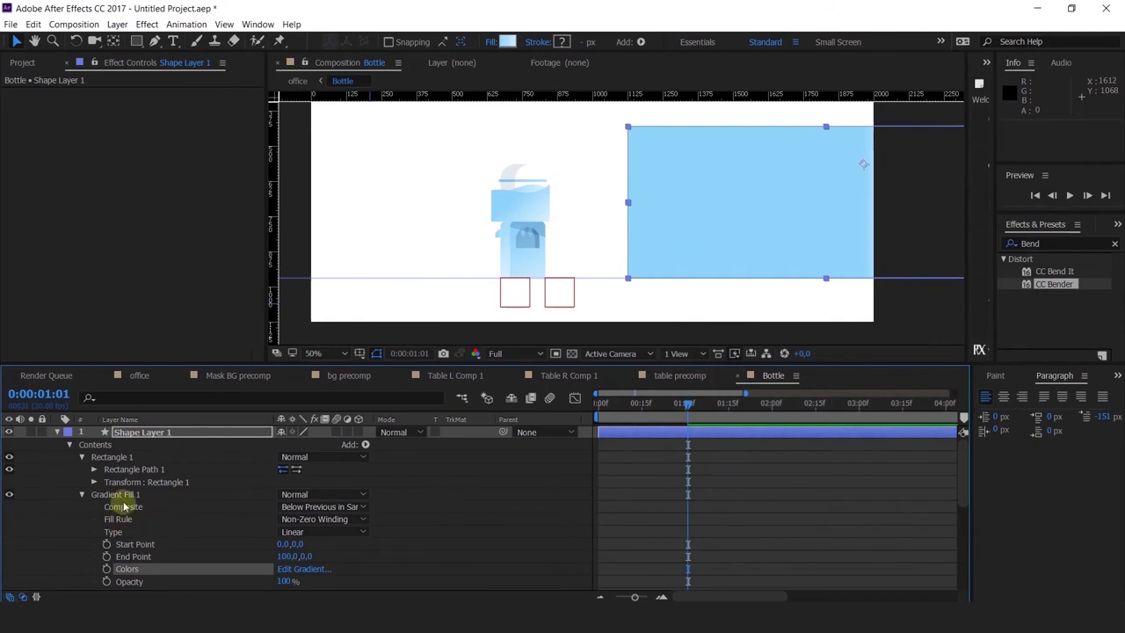
Move Shape Layer 1 back over the water cooler to position 1142, 540.
click(122, 494)
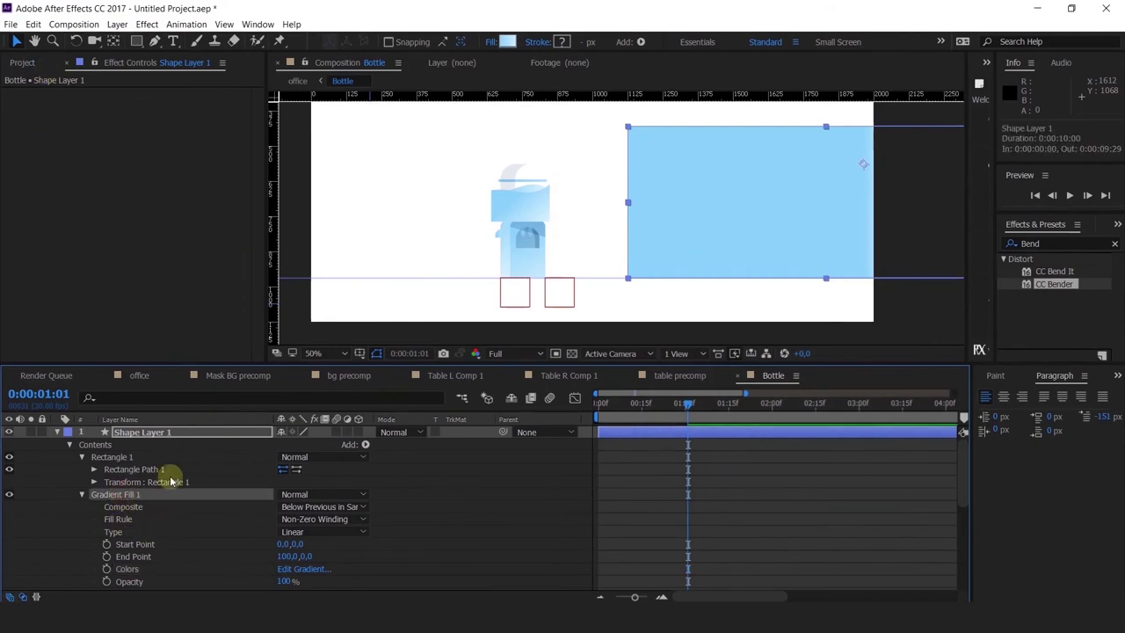
click(136, 545)
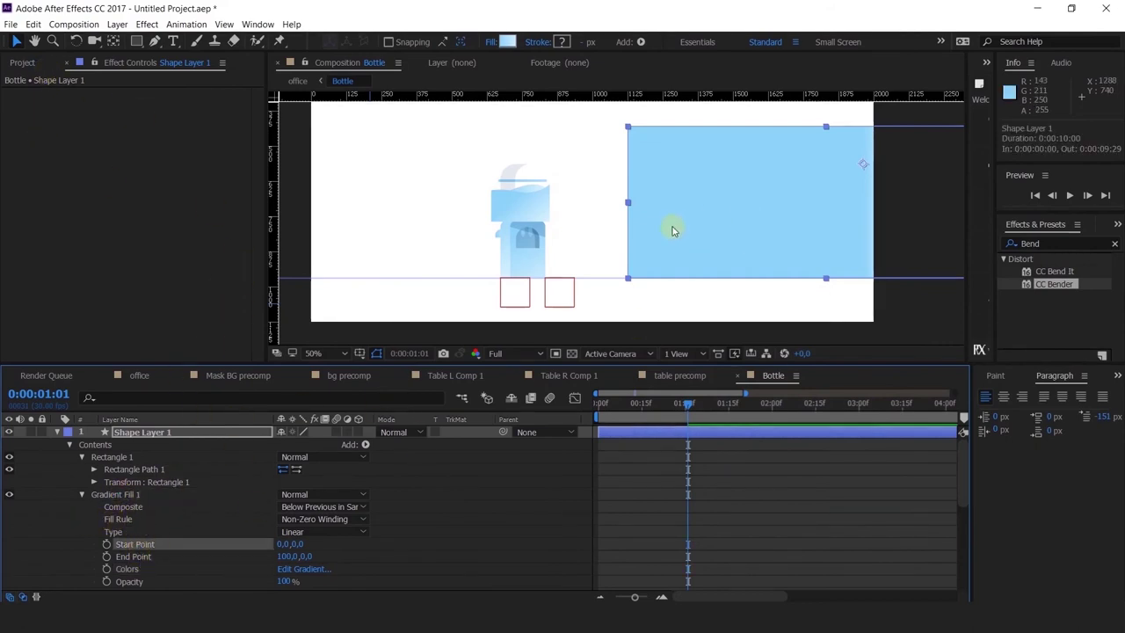
drag(715, 198, 499, 195)
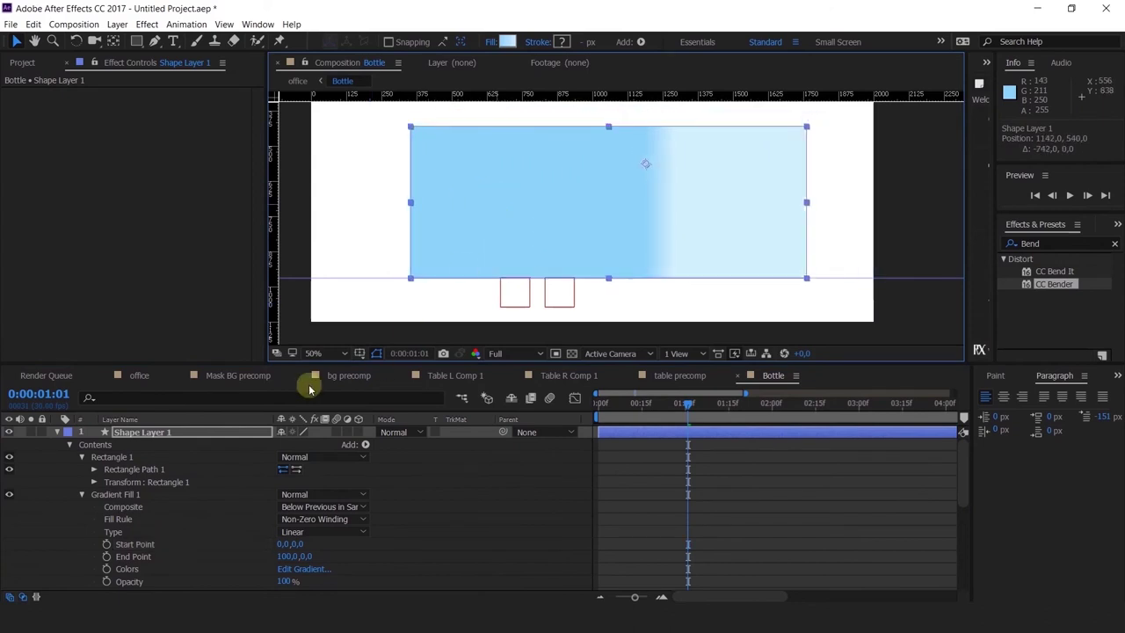
Set the gradient fill's start point to -447, -379 and its end point to 195, 125 for a diagonal blend.
drag(282, 550, 242, 550)
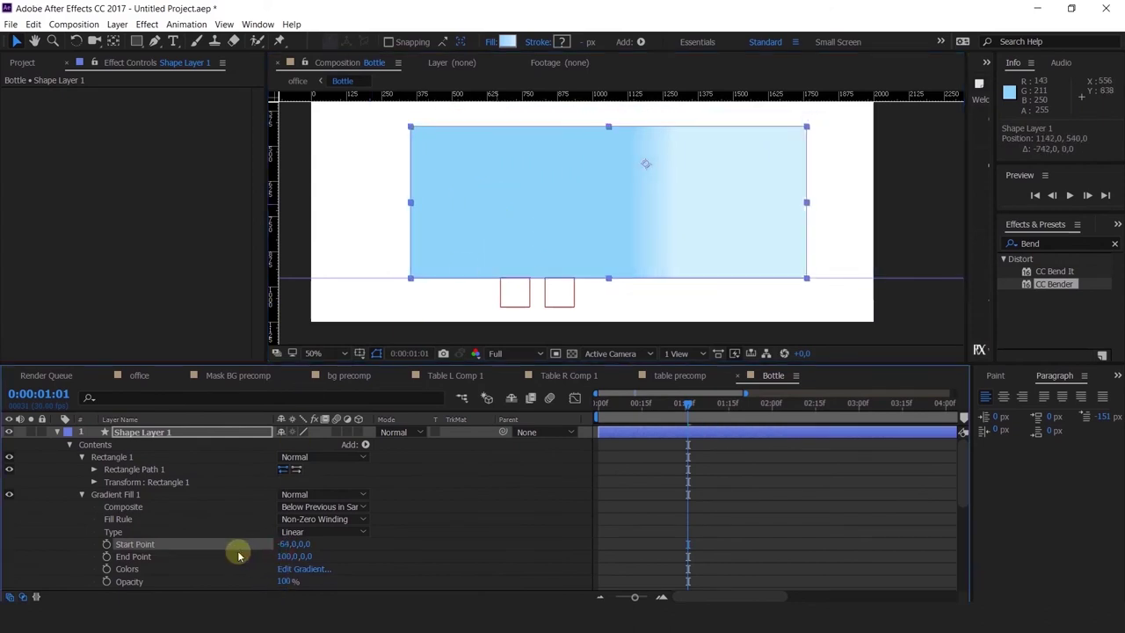
click(122, 493)
scroll(429, 205, down, 2)
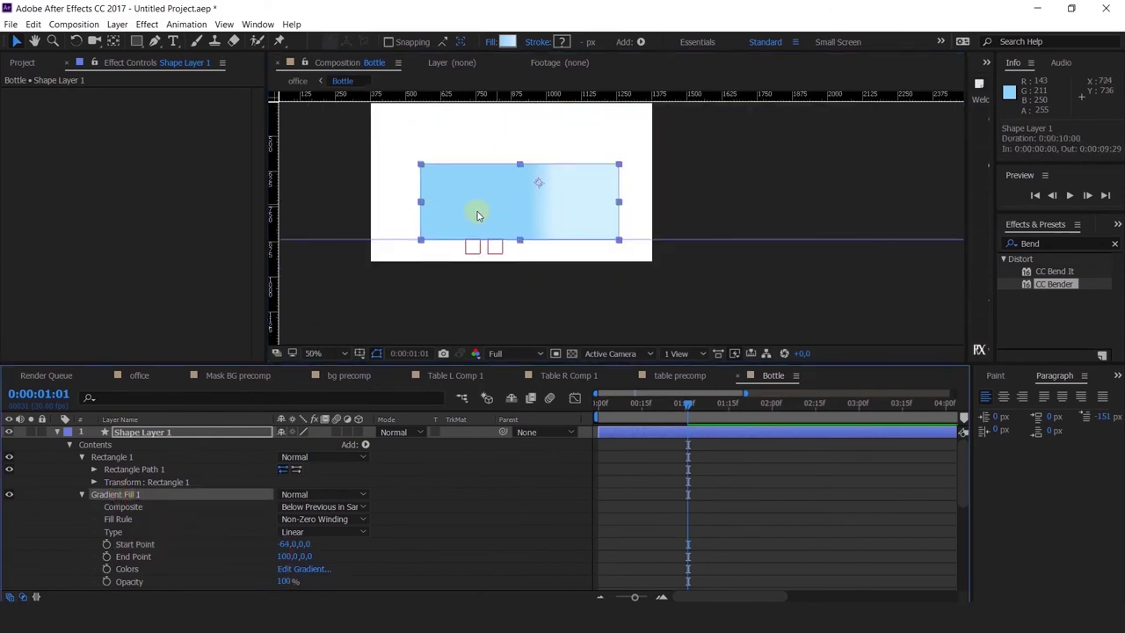
scroll(477, 213, up, 2)
drag(285, 544, 1, 544)
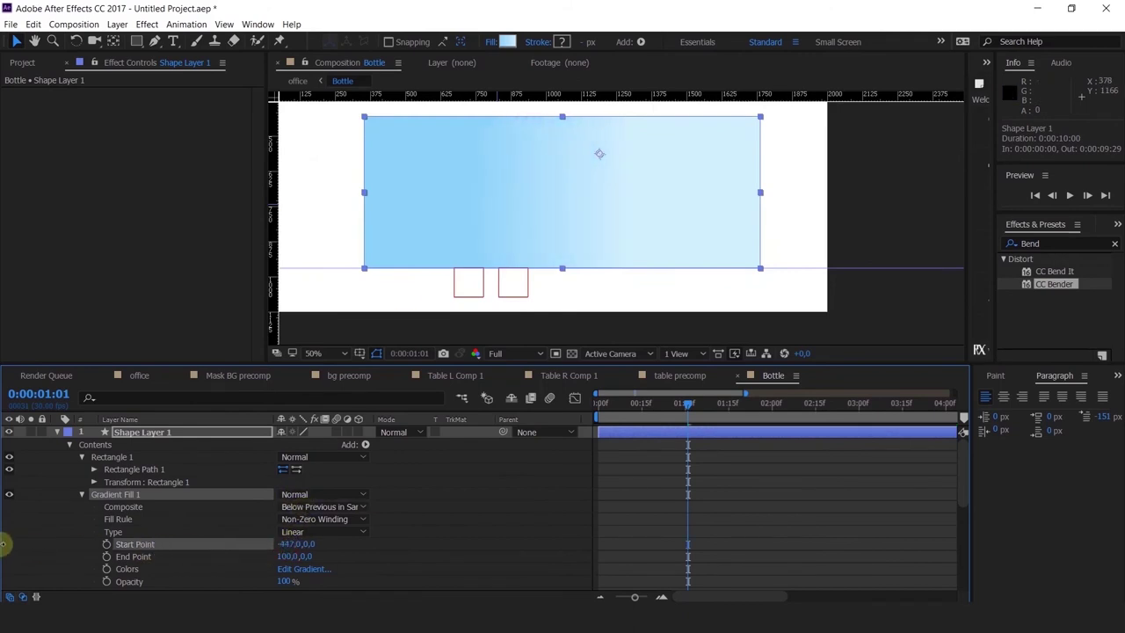
drag(310, 545, 122, 456)
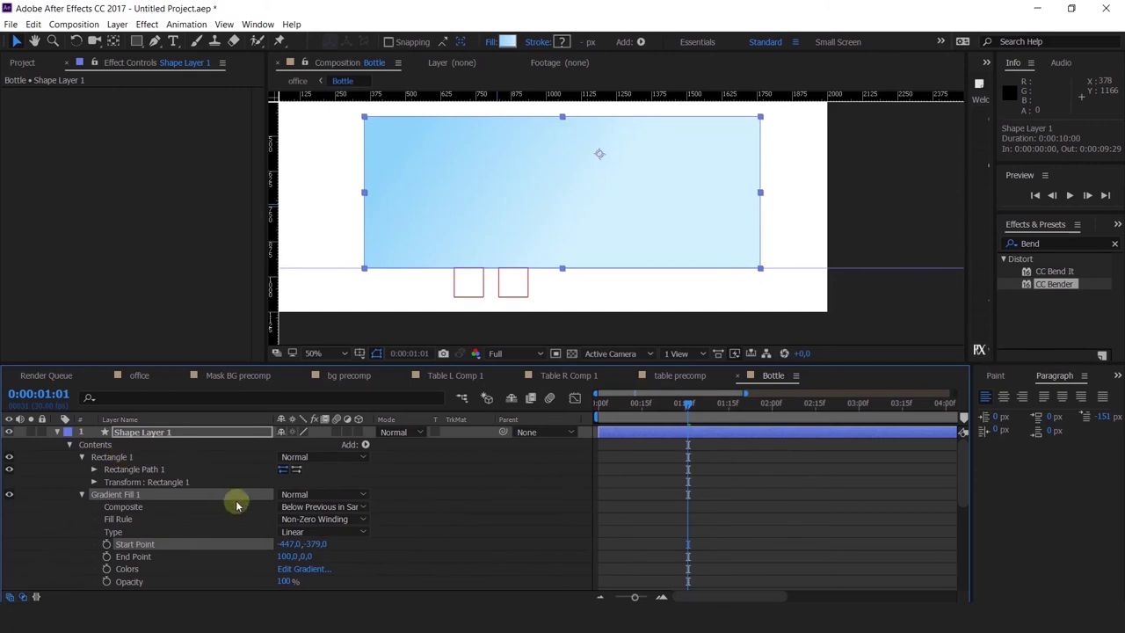
drag(305, 557, 419, 537)
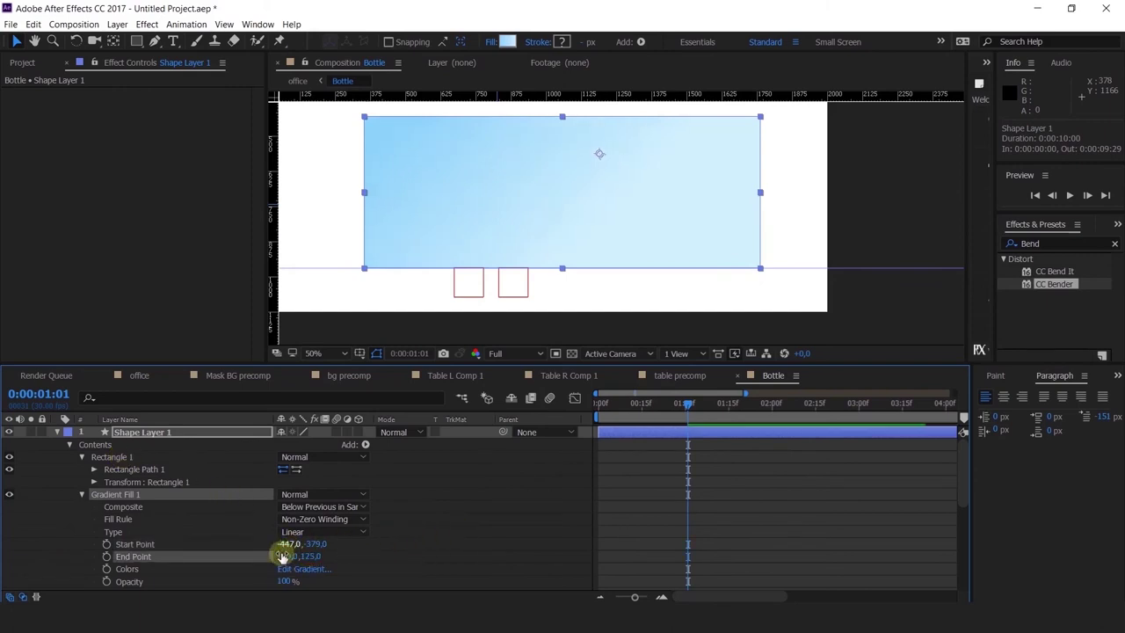
Rename Shape Layer 1 as "water" and collapse its properties.
click(133, 431)
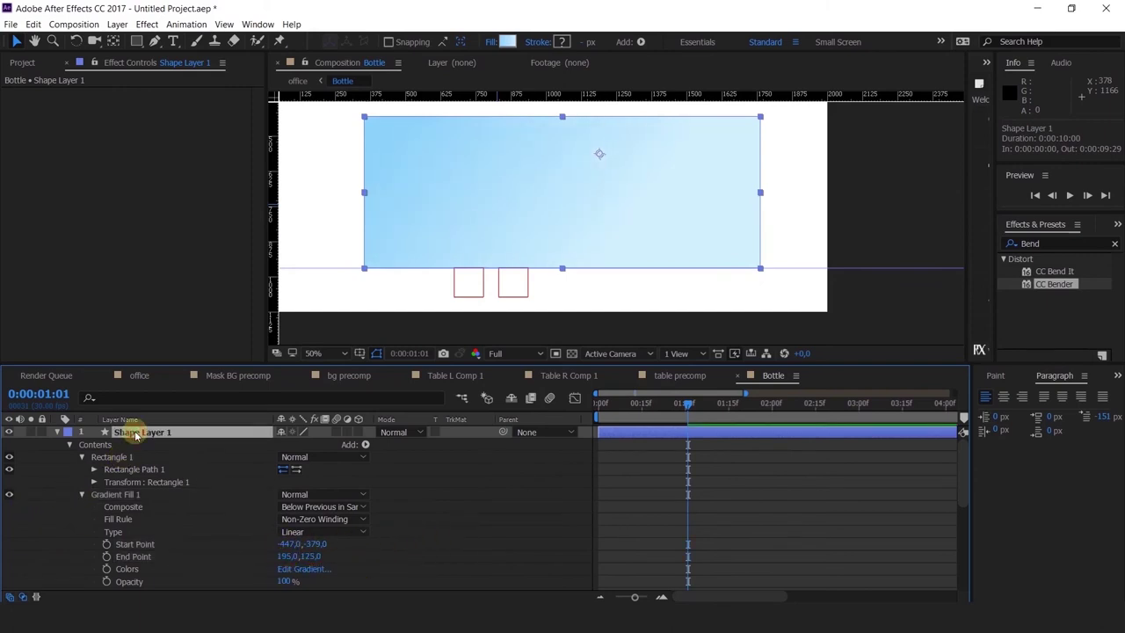
key(Return)
text(цфеук)
key(Return)
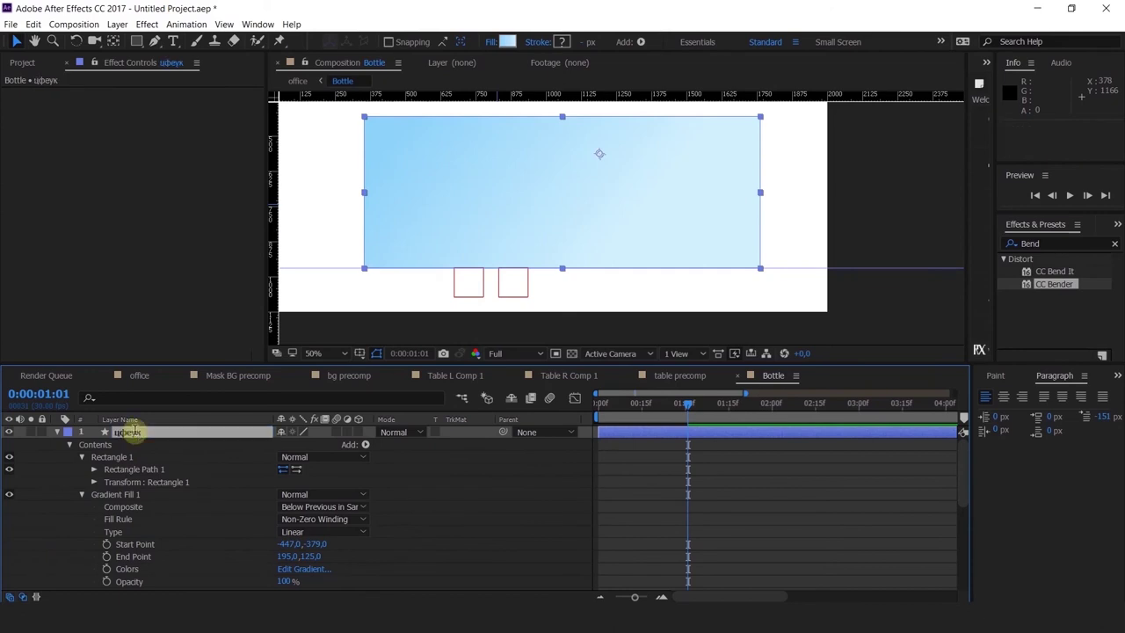
key(Return)
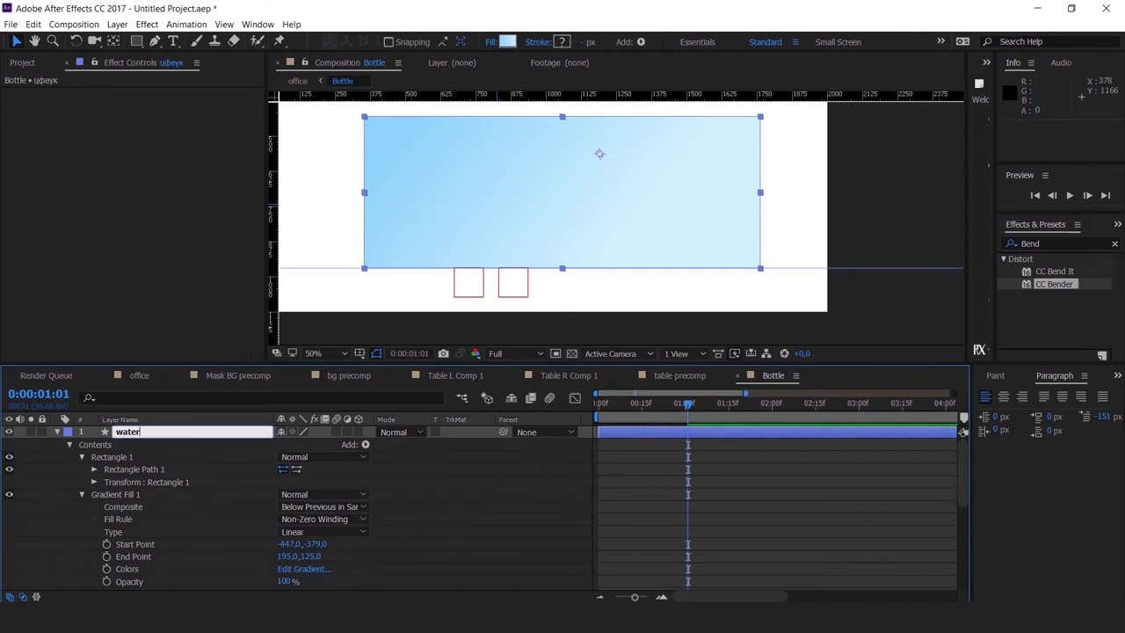
key(Return)
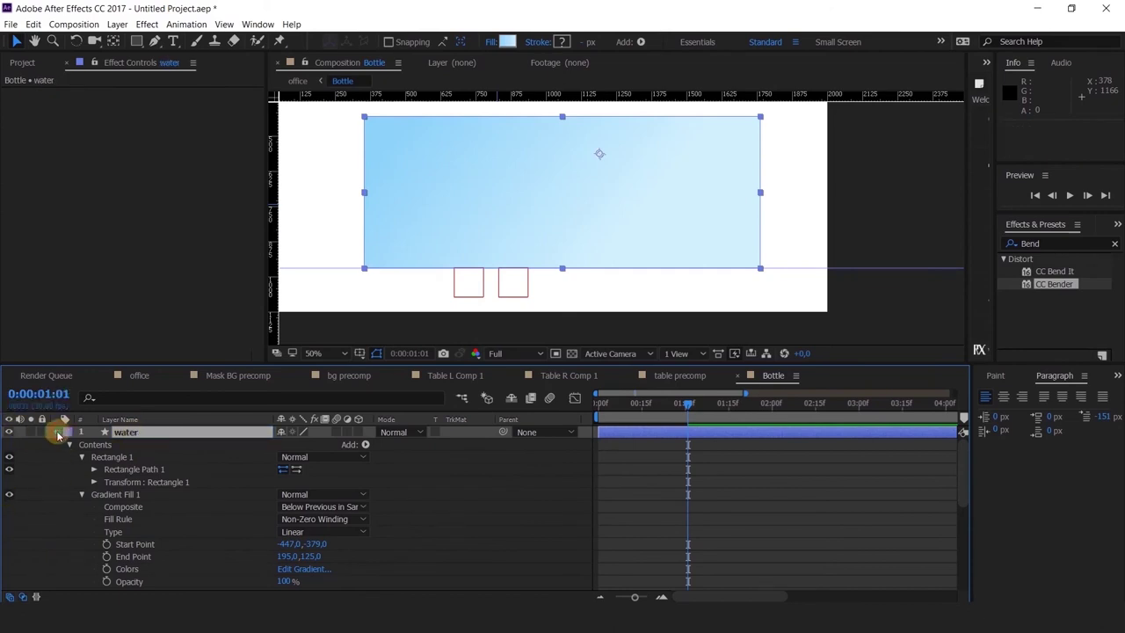
click(58, 435)
Apply the Wave Warp effect to the water layer with a wave height of 14 and a wave width of 219.
drag(1050, 243, 897, 254)
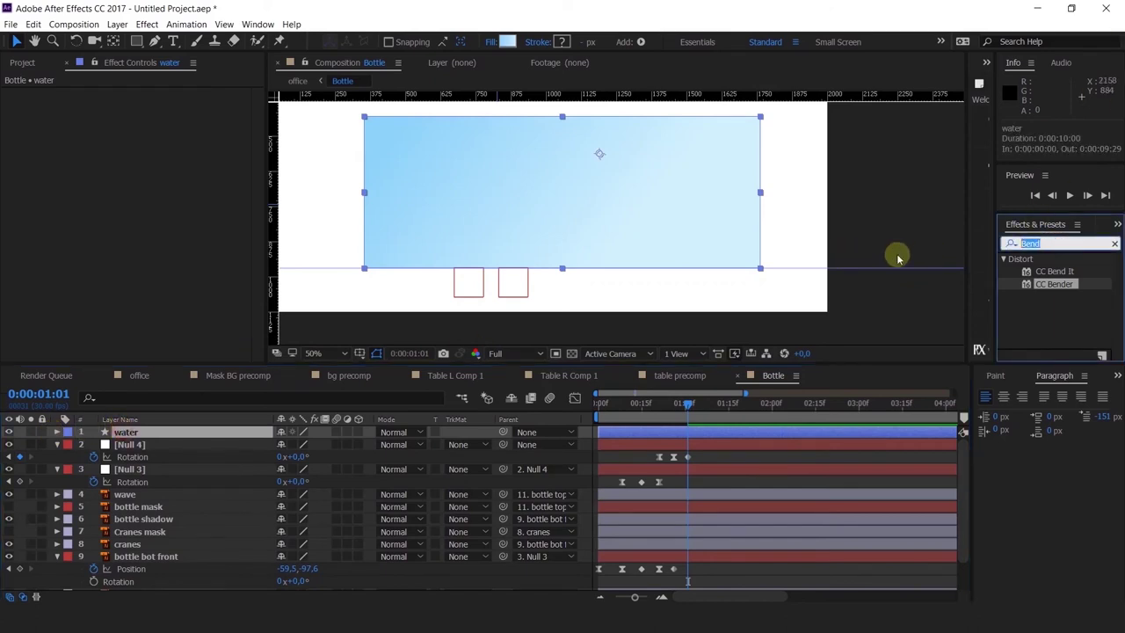
text(wave)
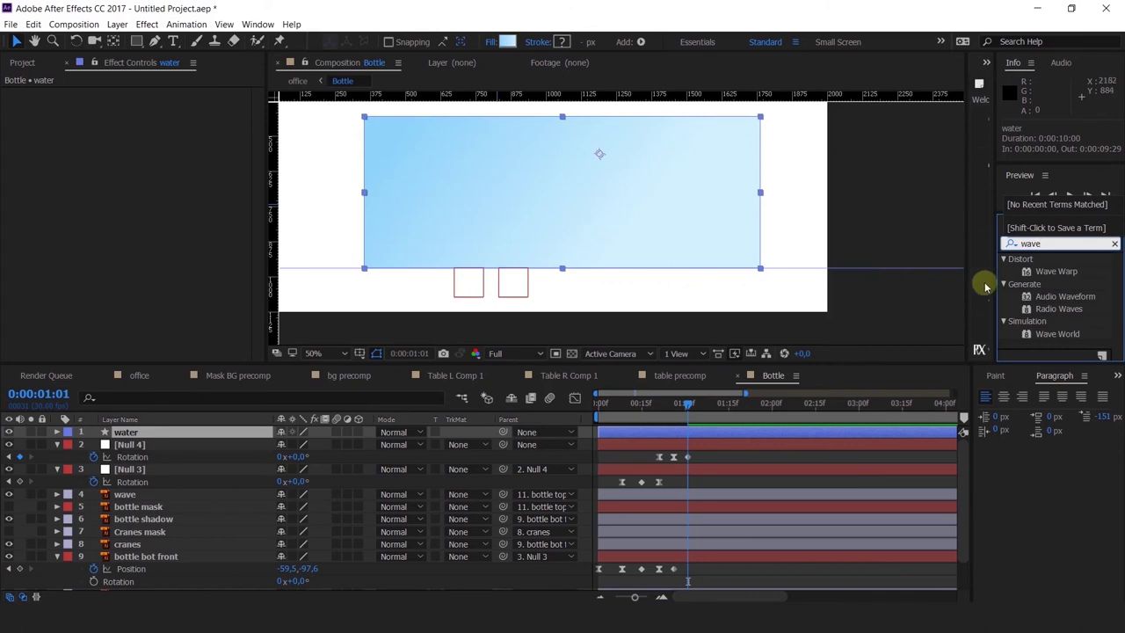
double_click(1045, 270)
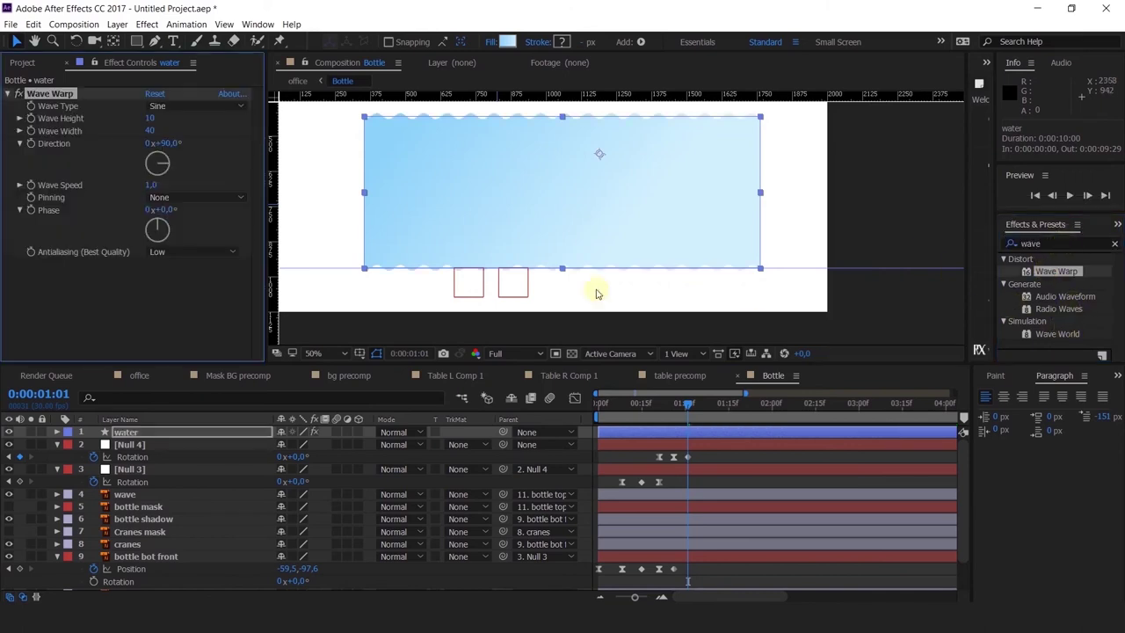
drag(147, 118, 731, 115)
key(ctrl+z)
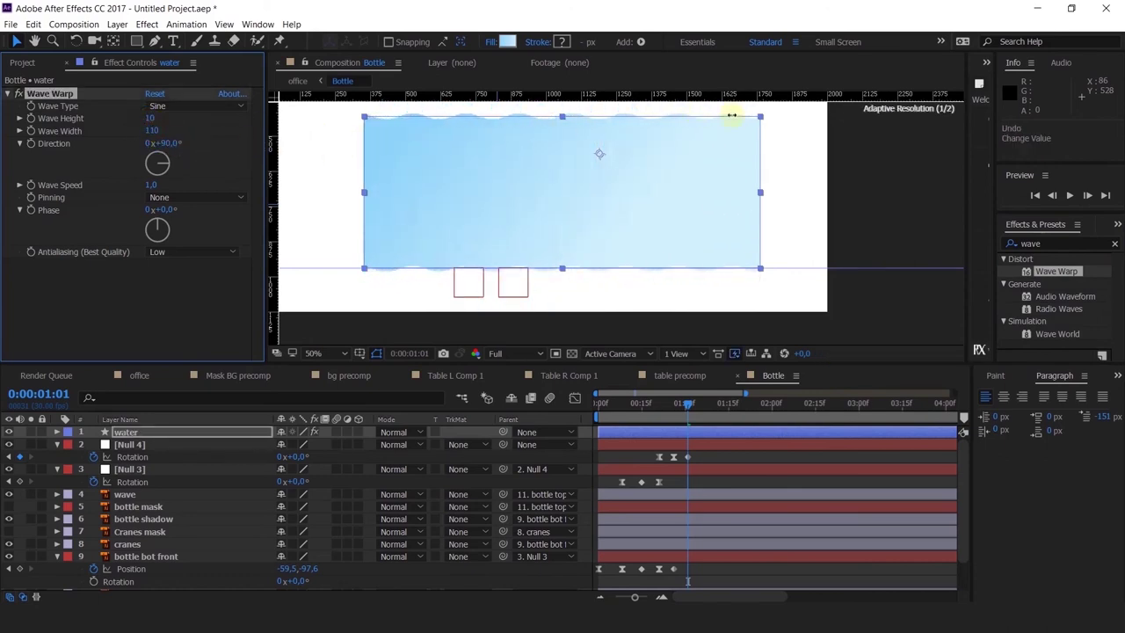
drag(315, 145, 811, 161)
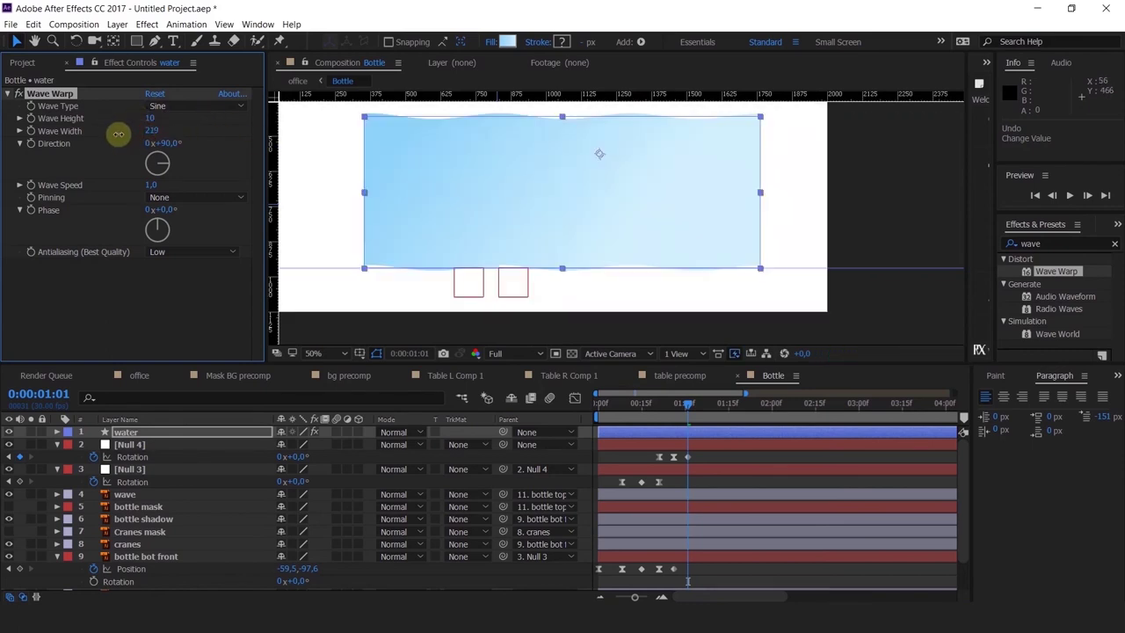
mouse_move(179, 118)
mouse_down()
mouse_move(233, 115)
mouse_move(172, 128)
mouse_up()
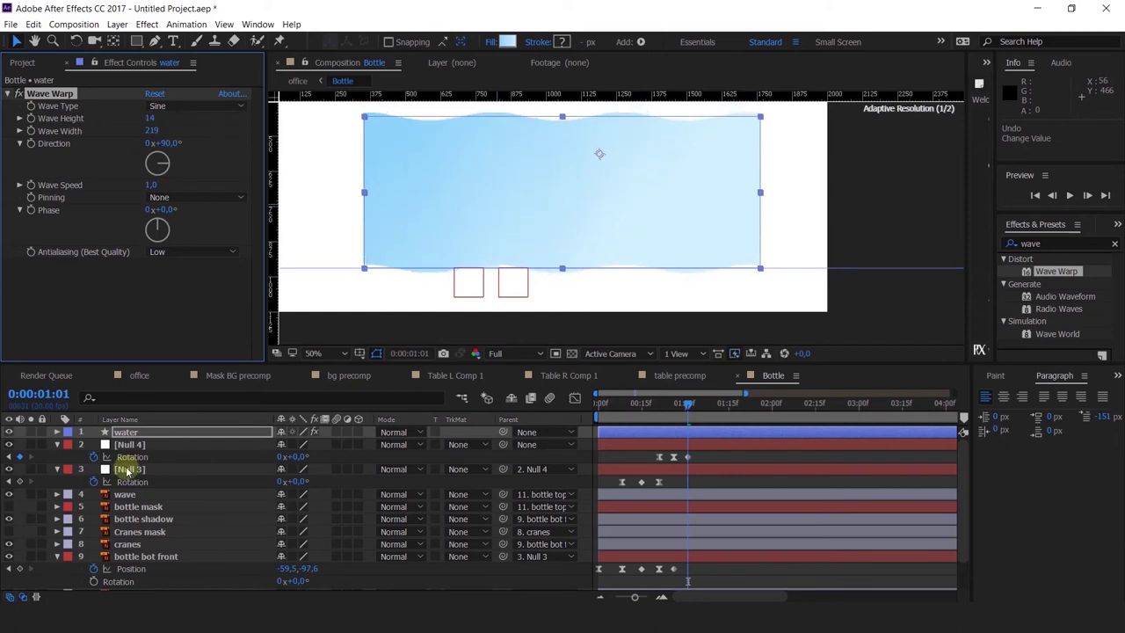
Pre-compose the water layer as "water Comp 1", moving all attributes into the new composition.
click(126, 433)
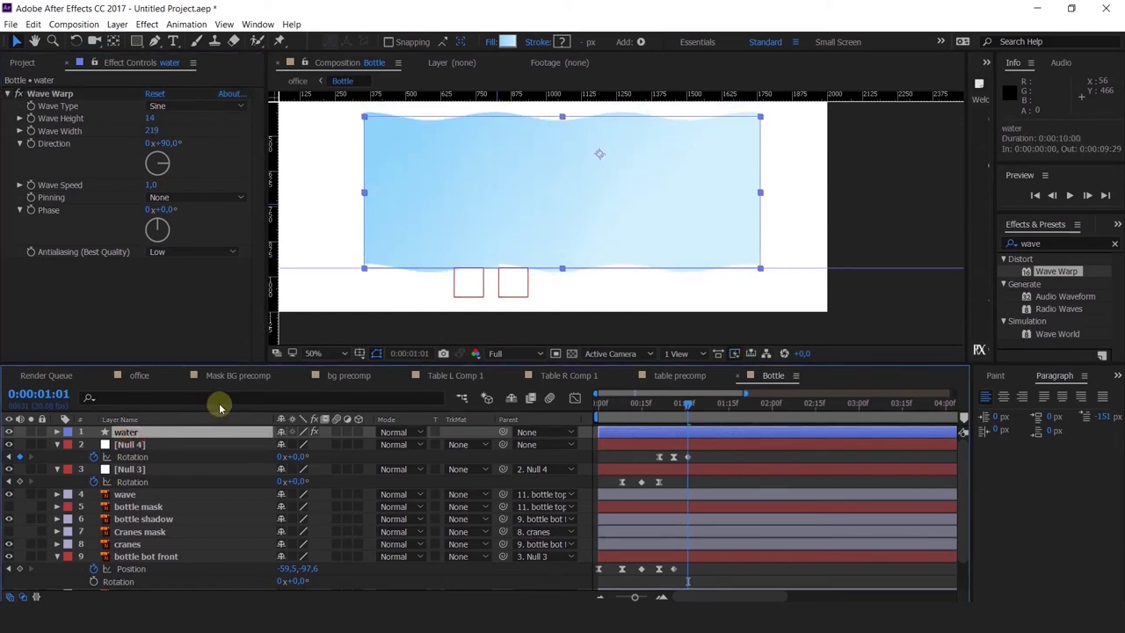
key(ctrl+shift+c)
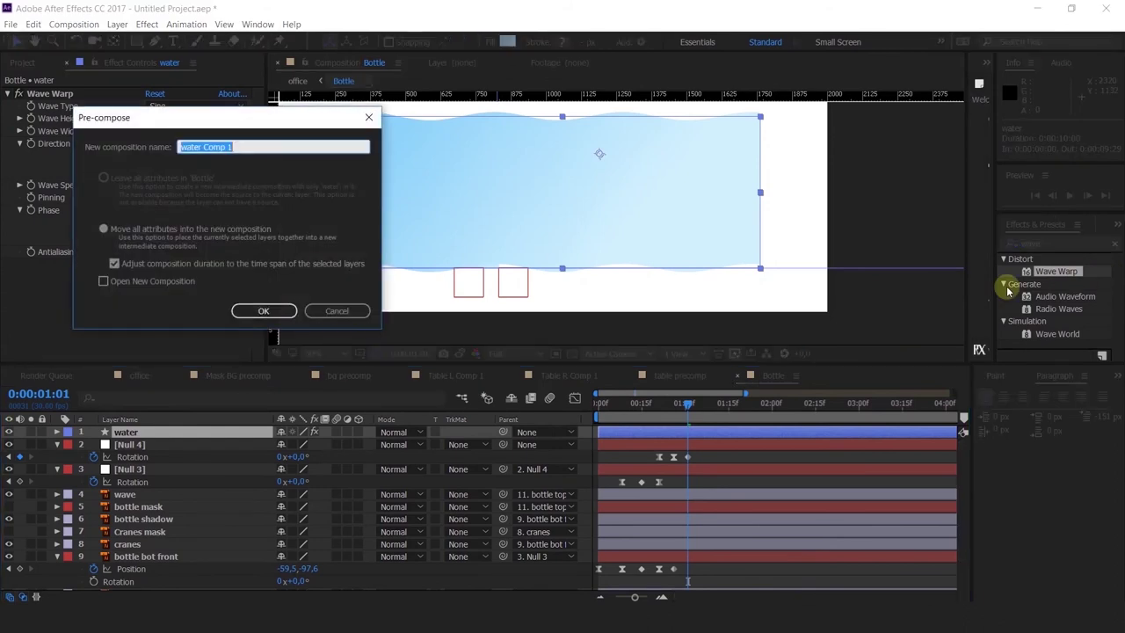
key(Return)
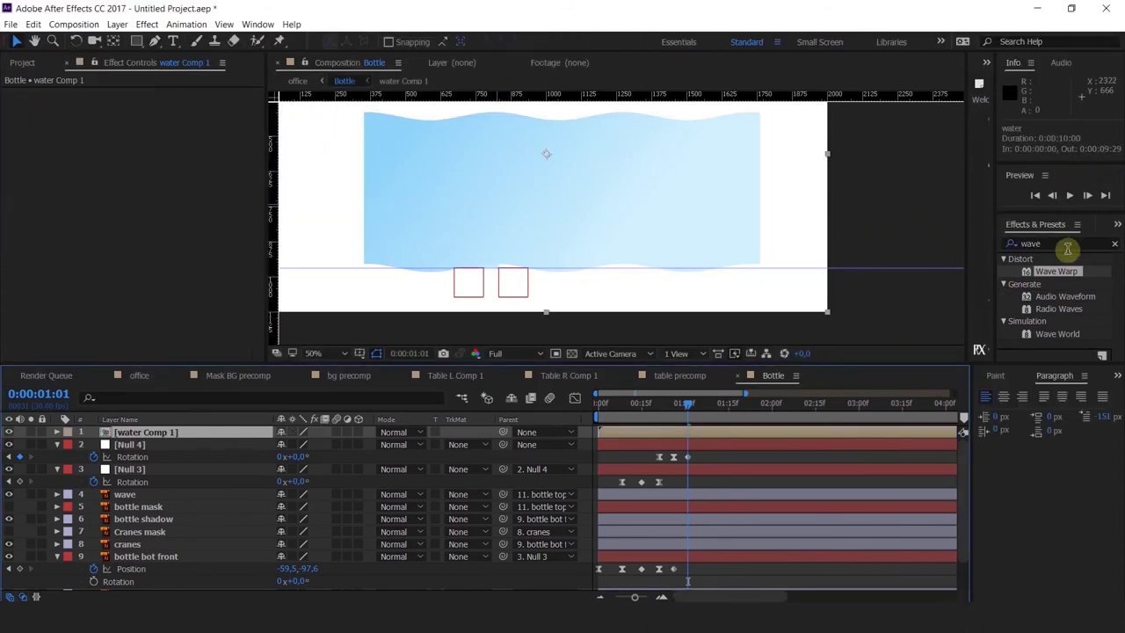
Find the CC Cylinder effect and apply it to the water Comp 1 layer.
click(1064, 244)
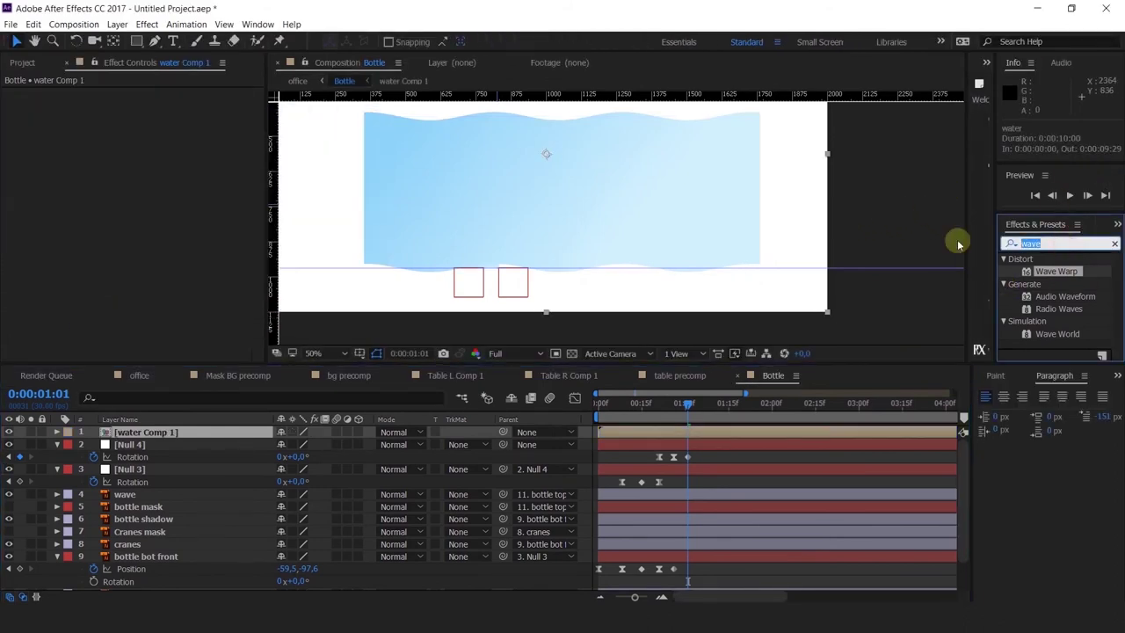
text(ccy)
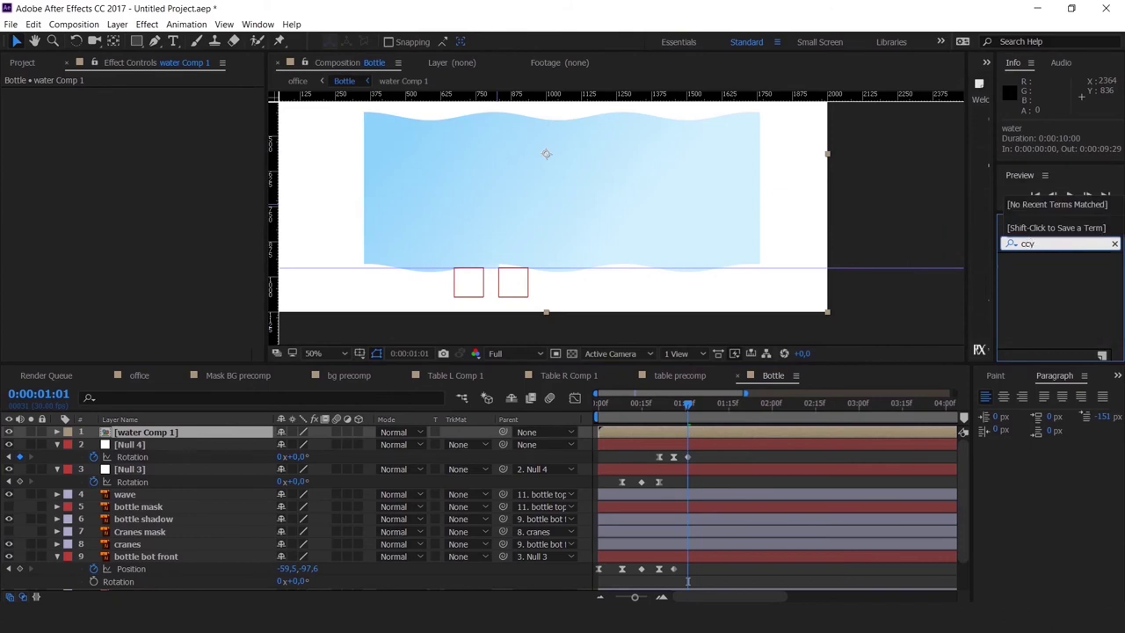
key(BackSpace)
key(BackSpace)
text(y)
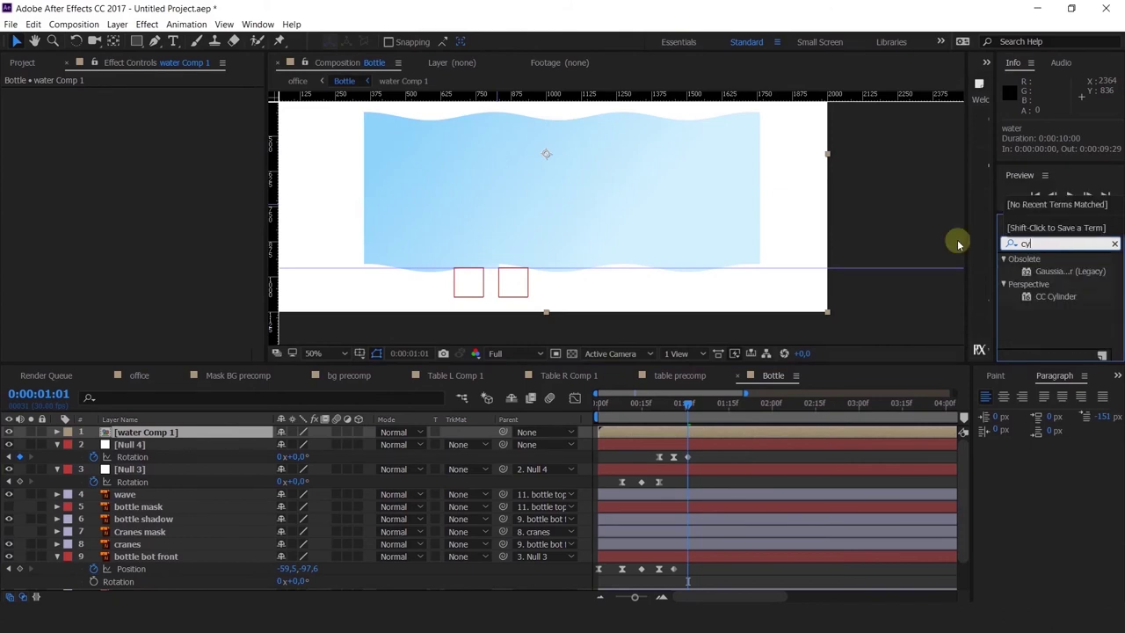
text(l)
double_click(1057, 272)
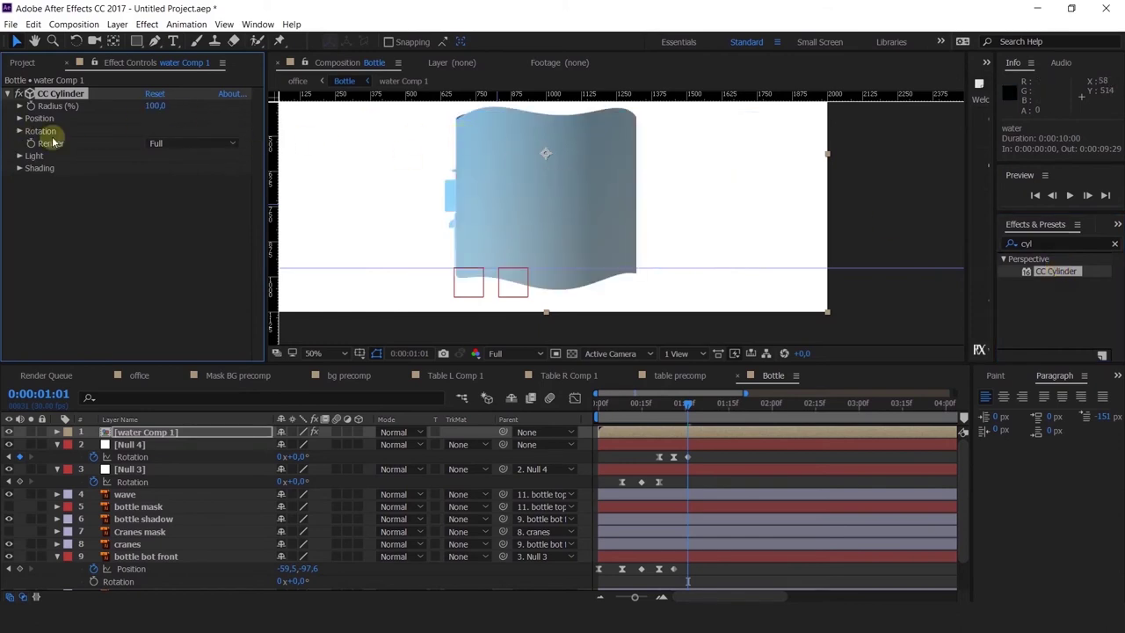
Set Rotation X of the CC Cylinder effect on the water Comp 1 layer to 7°.
scroll(576, 147, down, 1)
scroll(565, 141, up, 1)
click(563, 178)
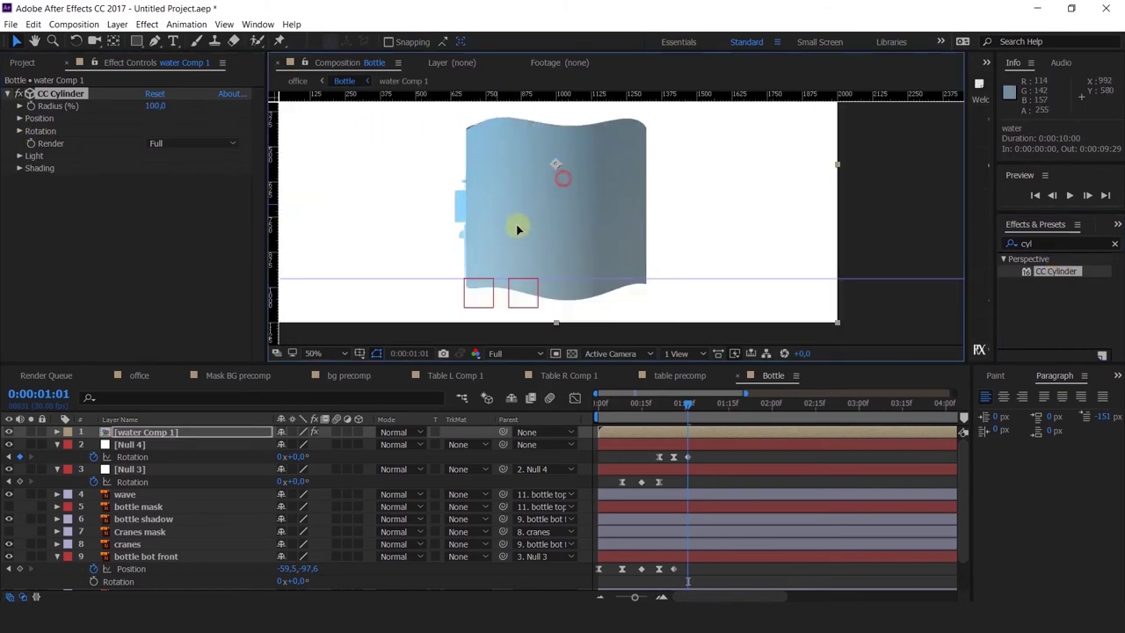
key(ctrl+z)
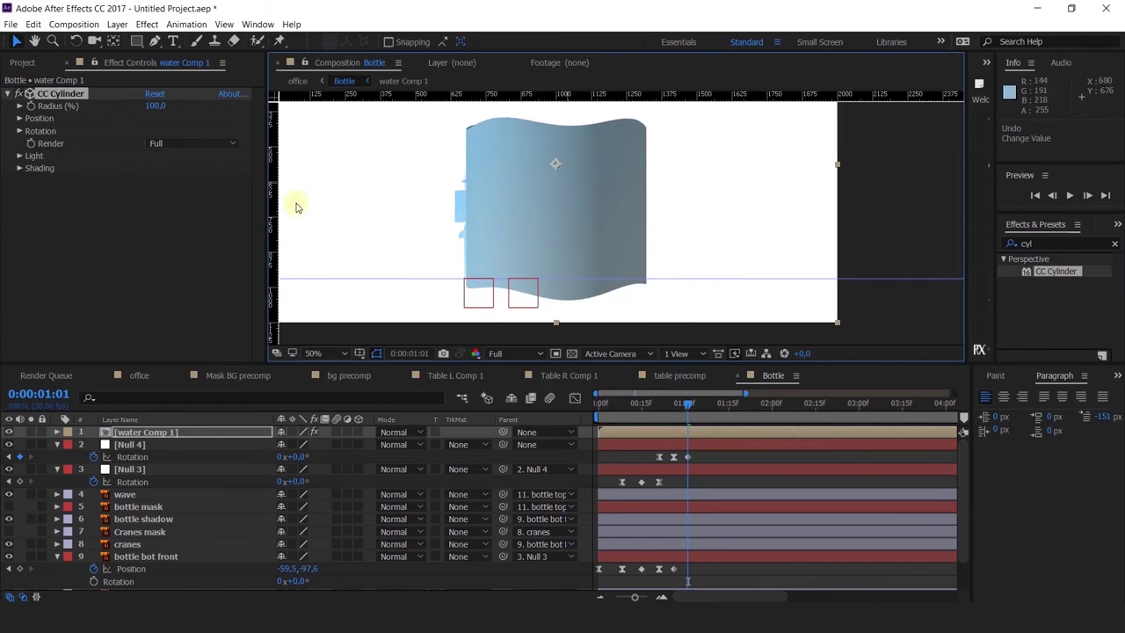
click(19, 130)
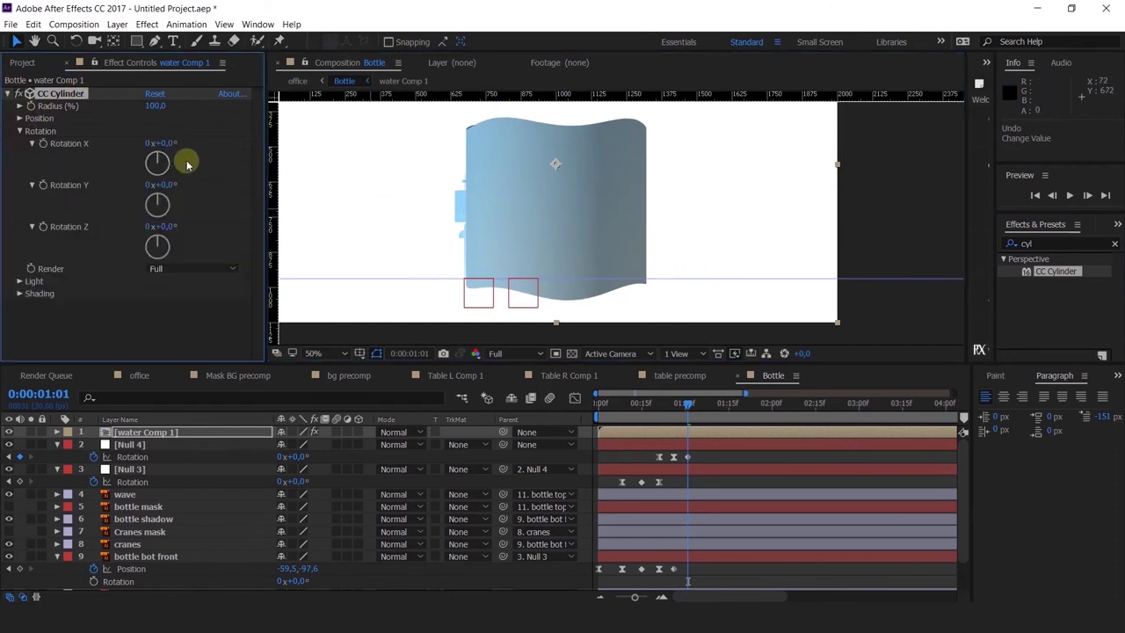
drag(171, 181, 213, 184)
key(ctrl+z)
mouse_move(171, 143)
mouse_down()
mouse_move(191, 144)
mouse_move(181, 148)
mouse_up()
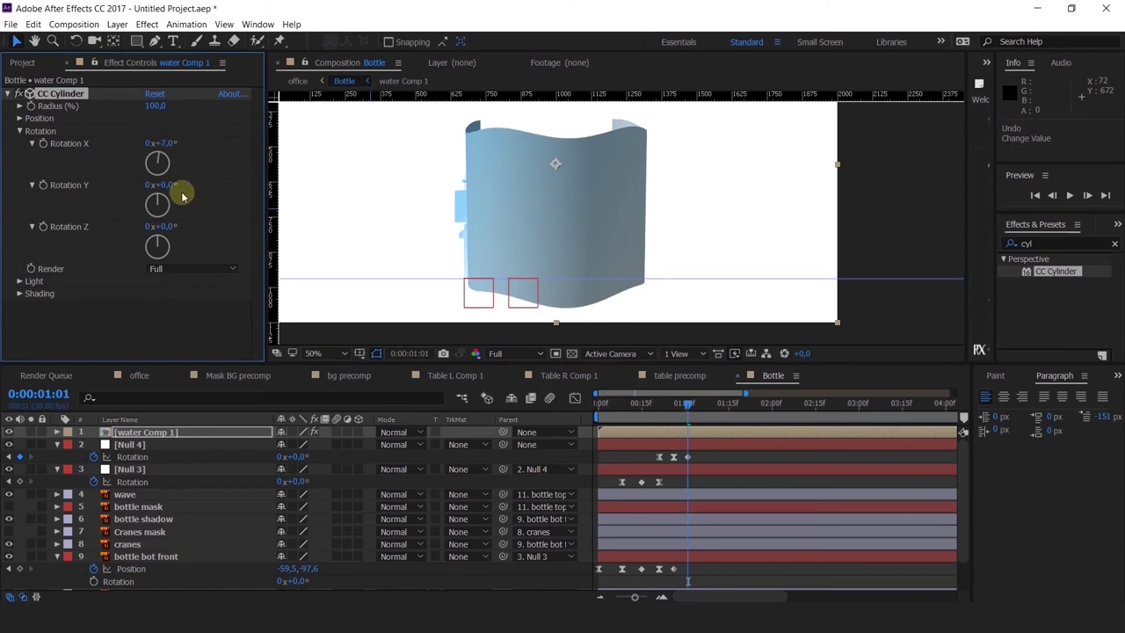
Try a smaller CC Cylinder radius and look over the effect's light settings.
click(19, 106)
drag(128, 133, 101, 135)
key(ctrl+z)
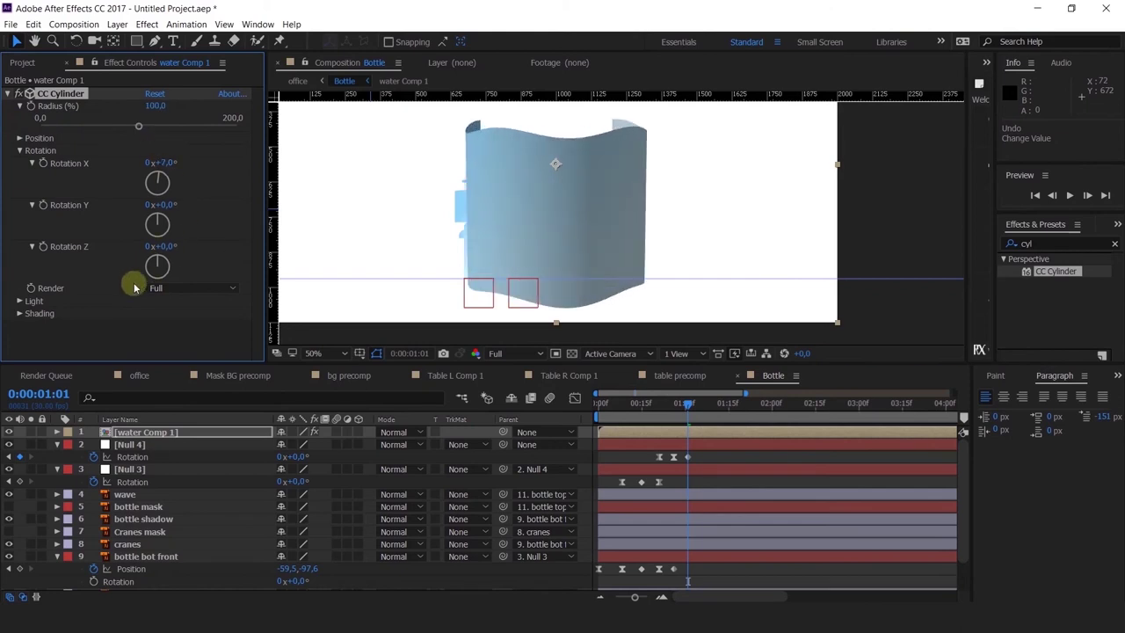
click(19, 301)
scroll(19, 301, down, 1)
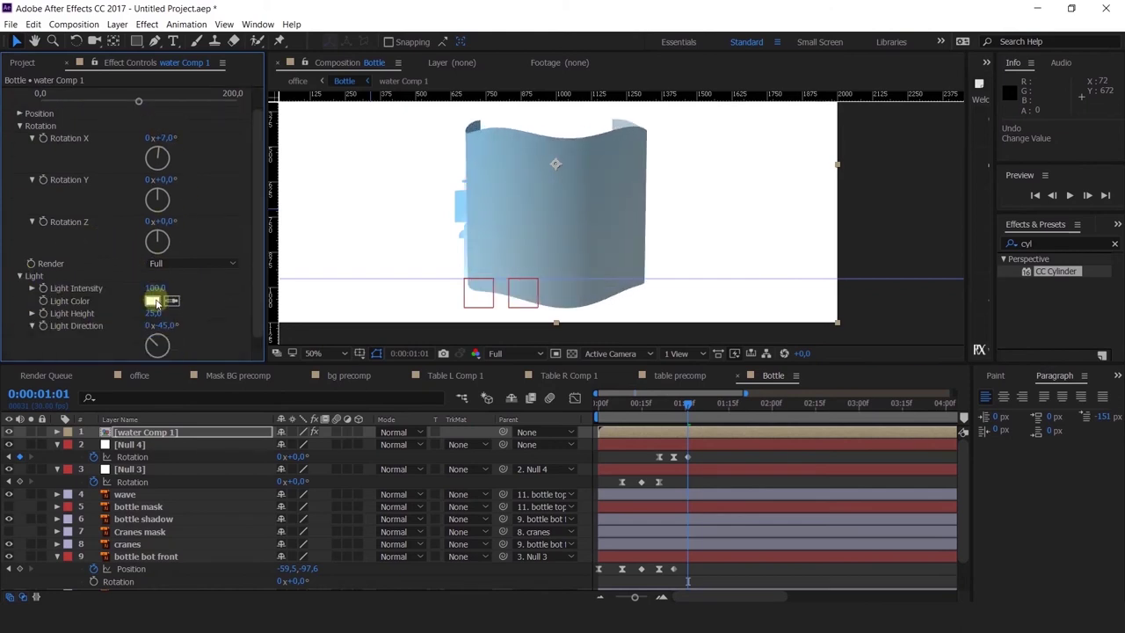
scroll(76, 185, up, 1)
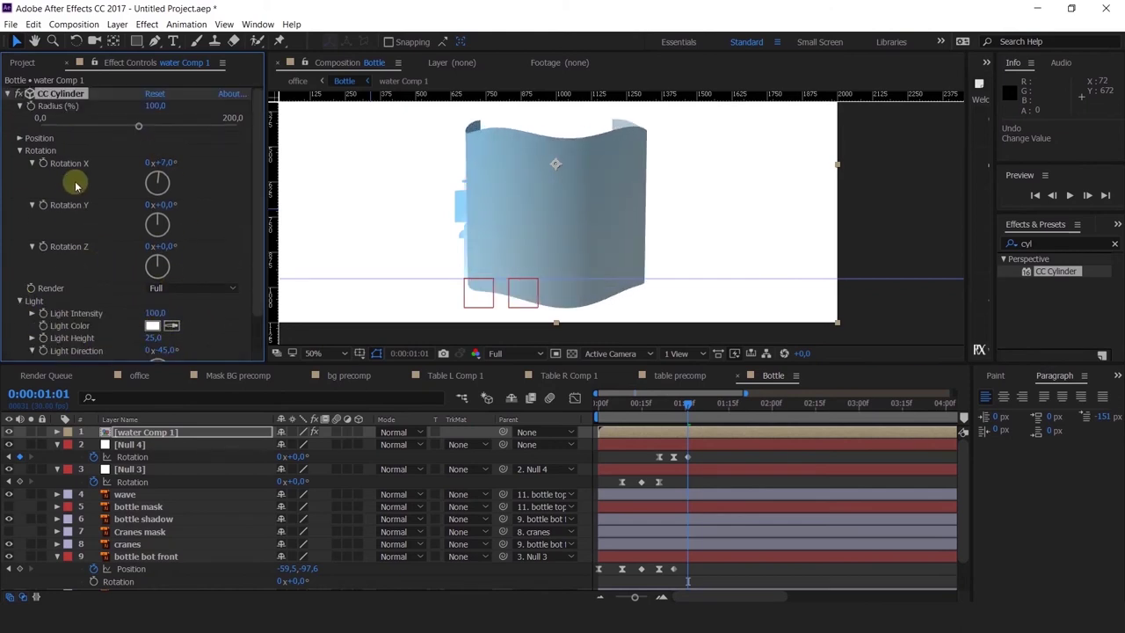
Open water Comp 1, stretch the water layer horizontally to 154% scale, and return to the Bottle composition.
right_click(141, 434)
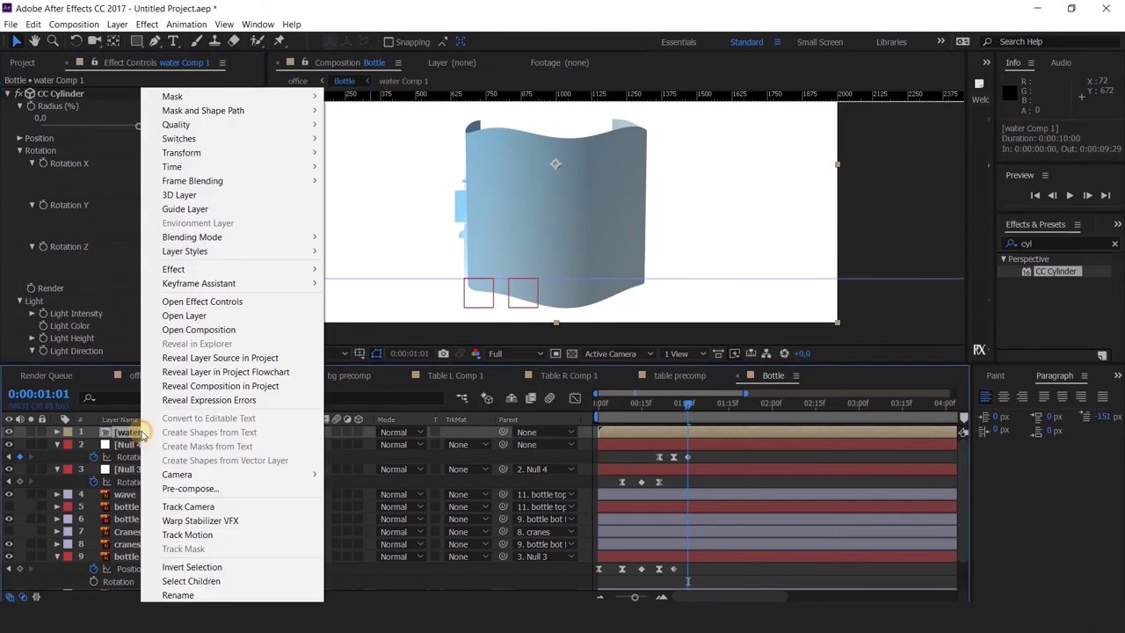
click(117, 432)
double_click(117, 431)
click(140, 432)
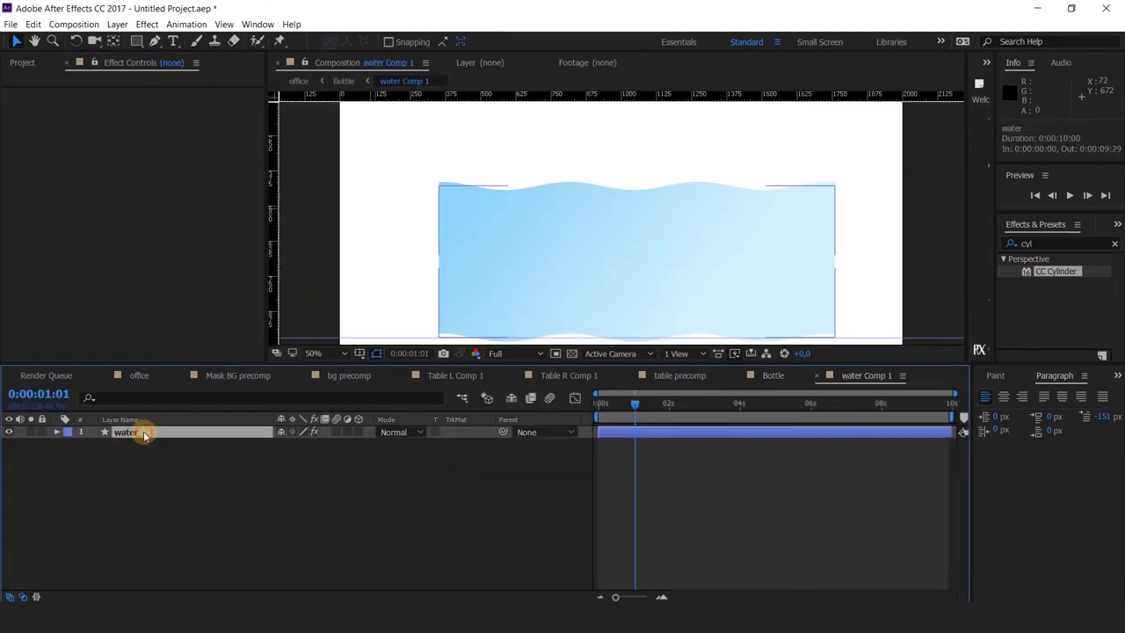
key(s)
drag(835, 266, 922, 259)
click(773, 375)
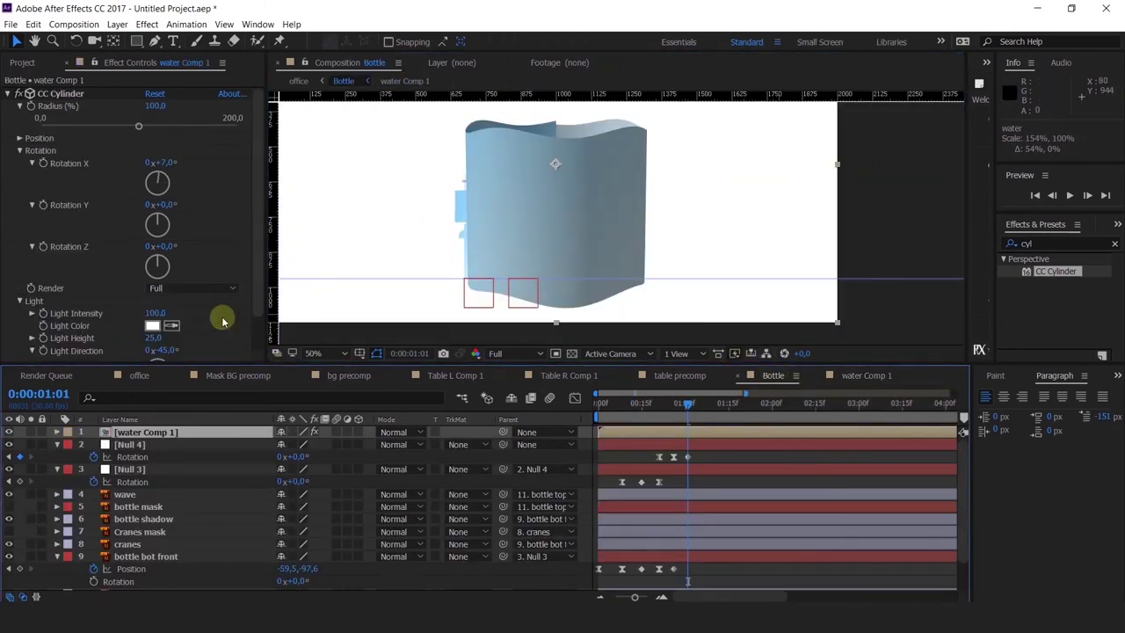
Set the CC Cylinder's Rotation Y to -93°.
drag(158, 260, 112, 254)
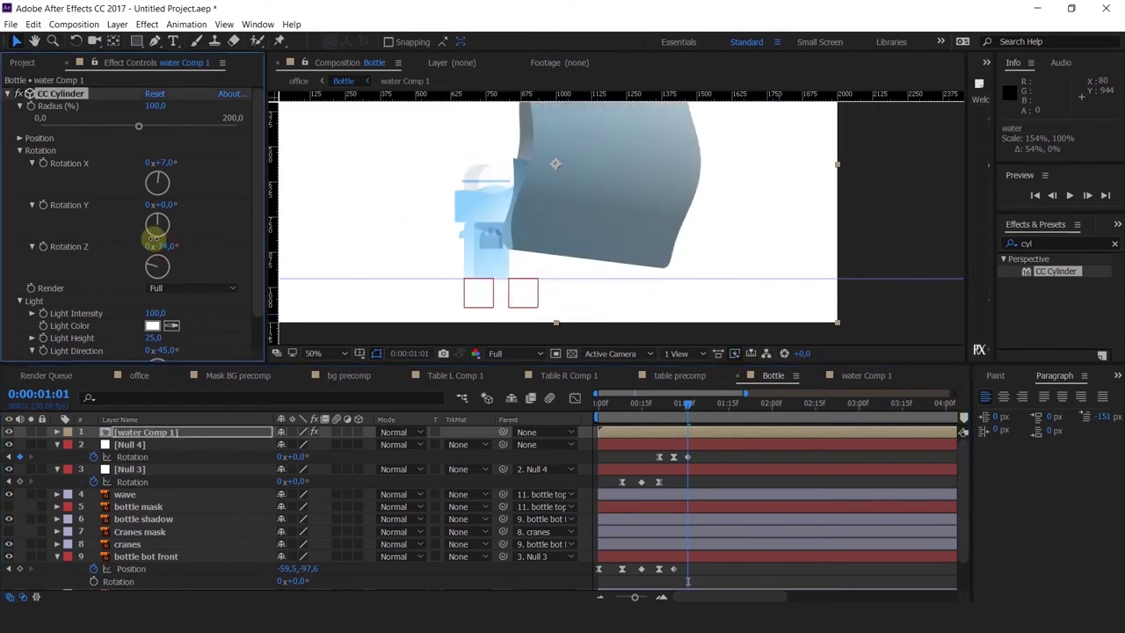
key(ctrl+z)
drag(168, 205, 107, 211)
drag(576, 177, 538, 213)
key(ctrl+z)
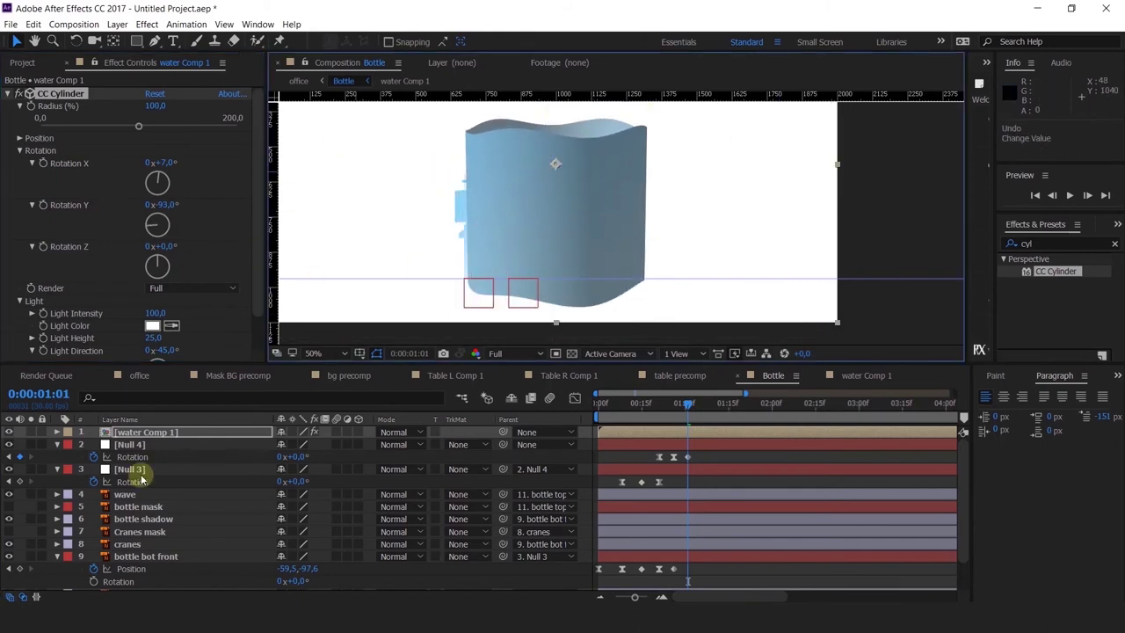
Scale the water Comp 1 layer down to 30% and position it over the bottle.
key(s)
drag(301, 447, 279, 465)
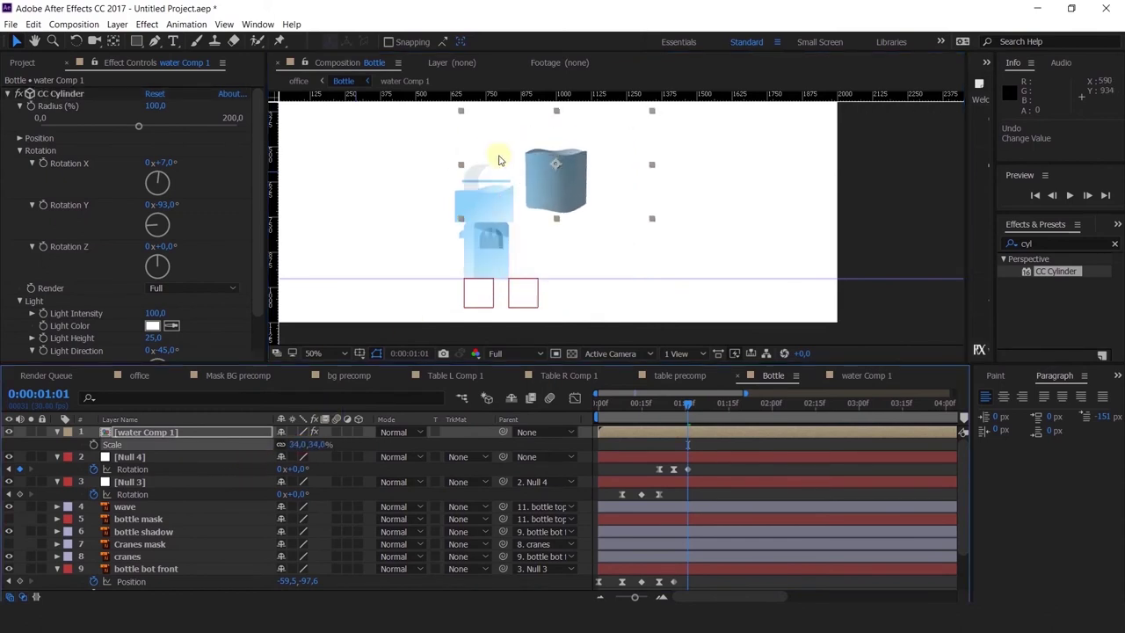
scroll(500, 155, up, 1)
drag(603, 175, 474, 256)
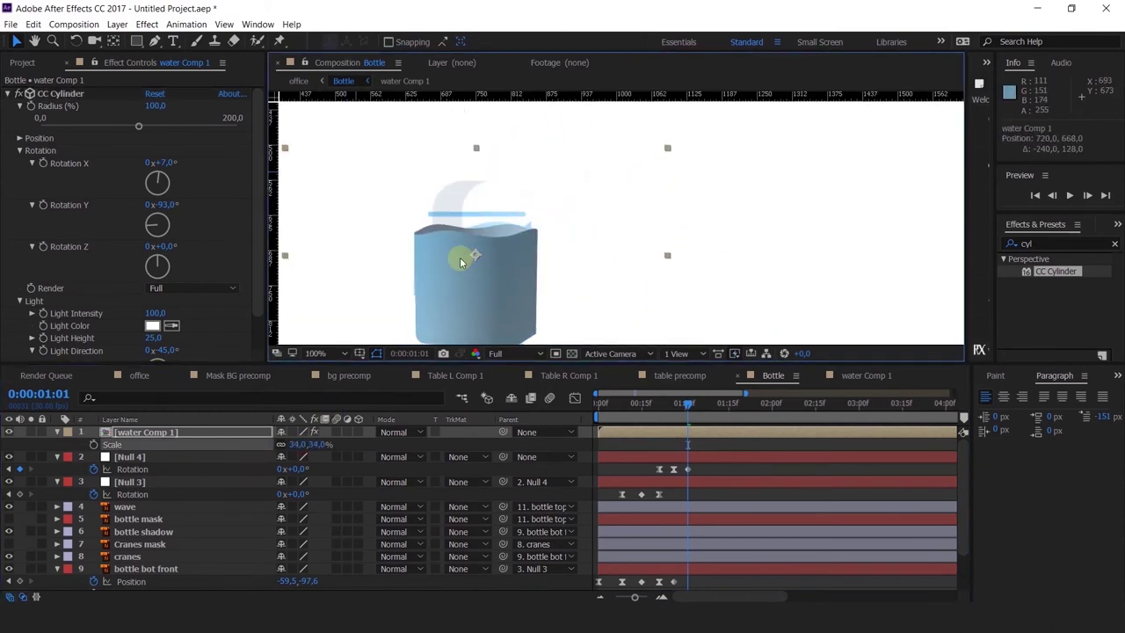
drag(316, 446, 312, 444)
drag(584, 238, 605, 205)
drag(515, 254, 520, 246)
Place the bottle mask layer directly above water Comp 1 and use it as the water's alpha track matte.
drag(138, 518, 154, 433)
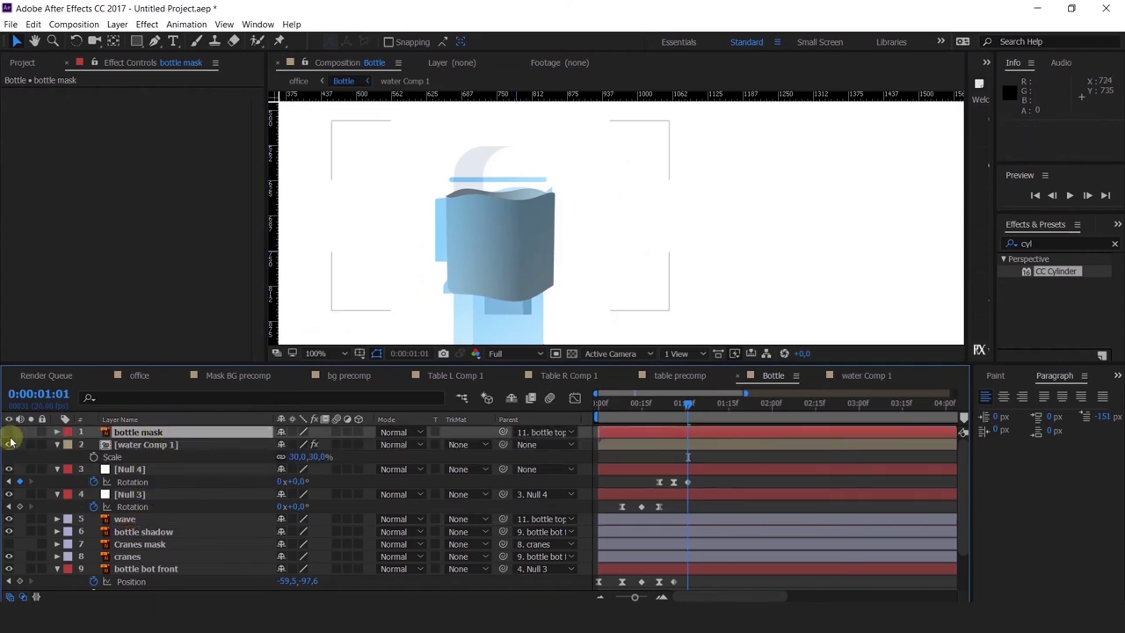
click(8, 431)
click(189, 444)
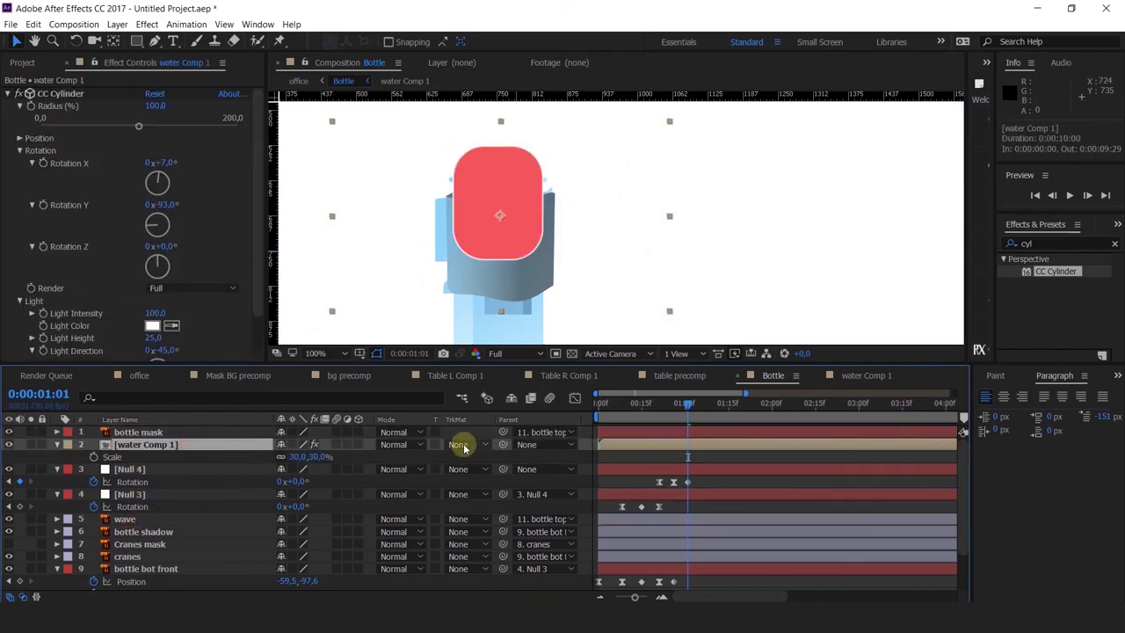
click(462, 445)
click(505, 472)
scroll(510, 197, up, 1)
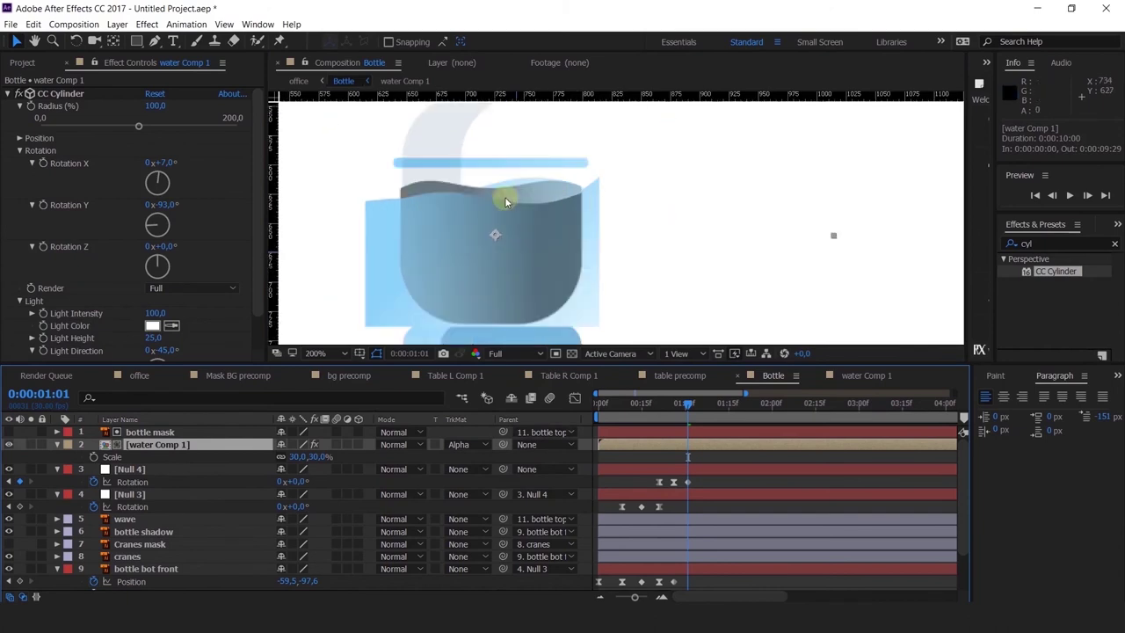
Hide the original wave layer.
click(123, 519)
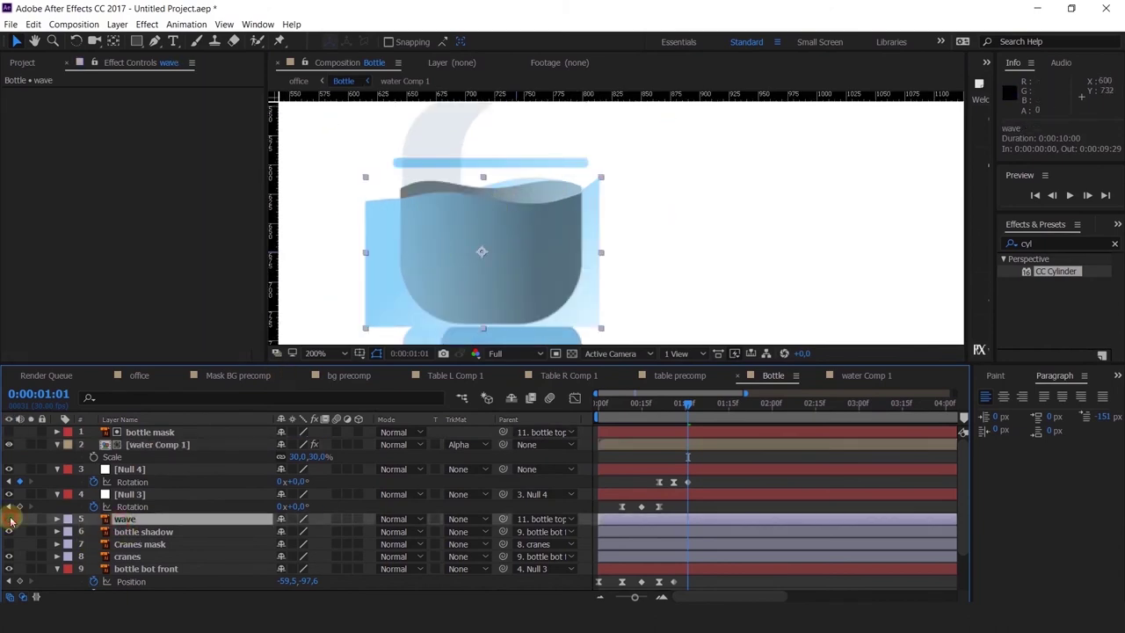
click(8, 519)
scroll(547, 204, down, 1)
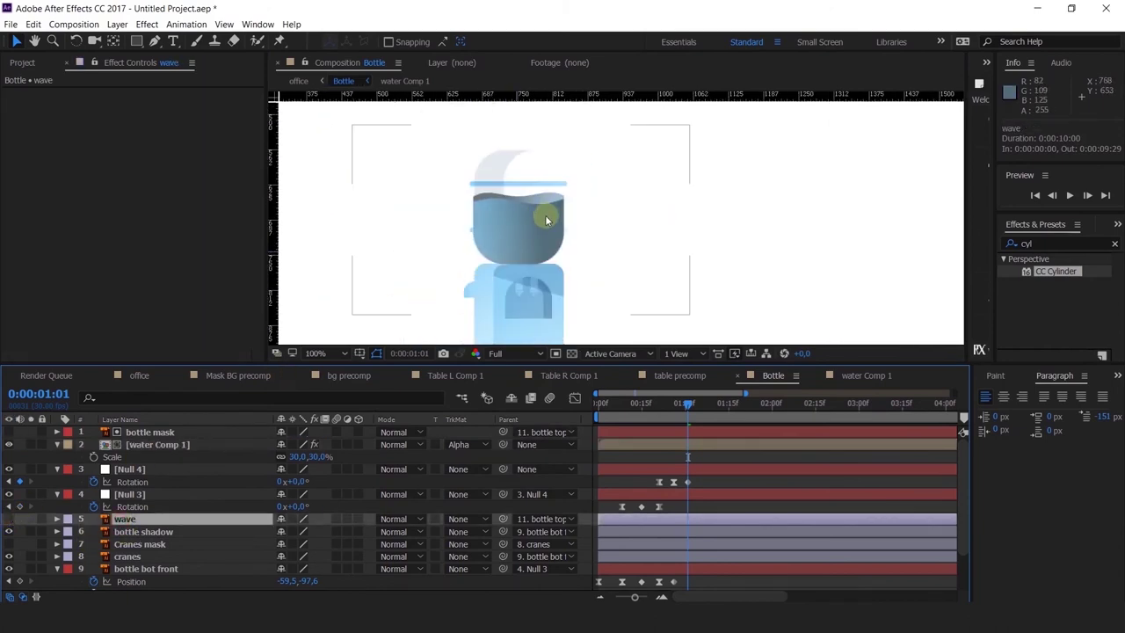
Parent water Comp 1 to the bottle mask layer and move both layers below the bottle top layer.
click(172, 433)
click(173, 446)
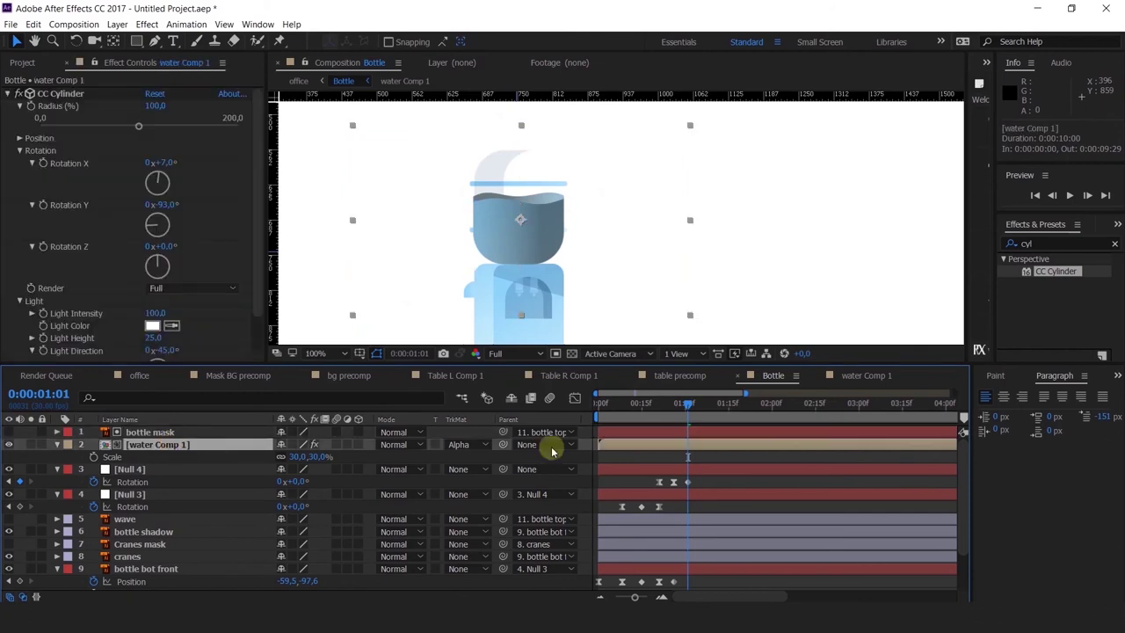
drag(503, 444, 176, 594)
shift+click(145, 432)
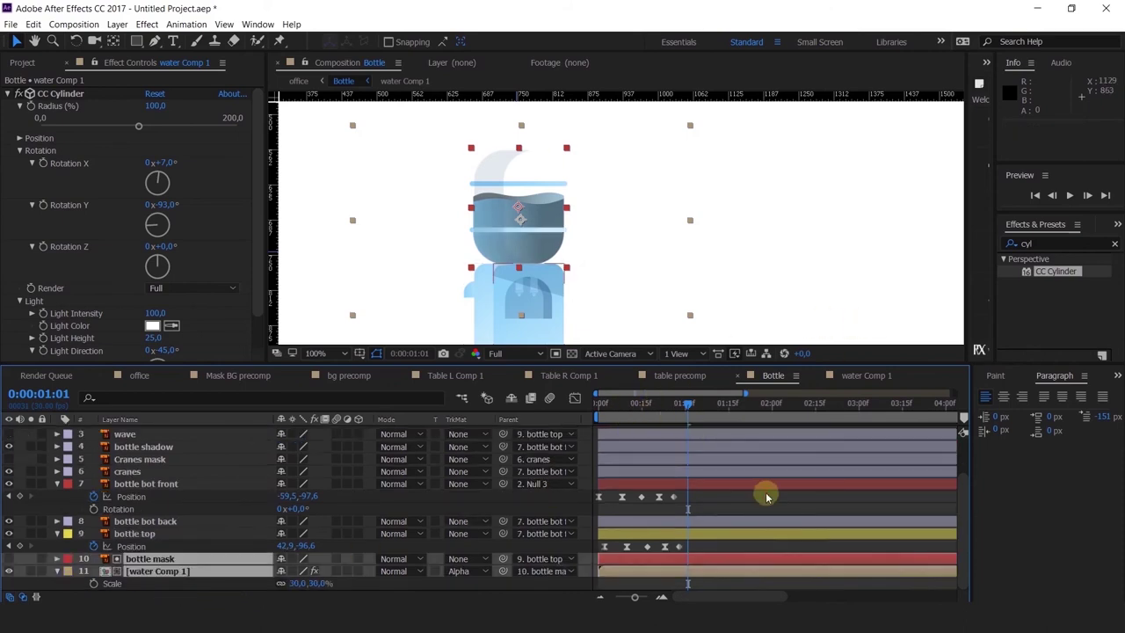
click(765, 497)
Expand the CC Cylinder's shading settings on water Comp 1 and try a Light Height of 69.
click(153, 575)
scroll(81, 222, down, 1)
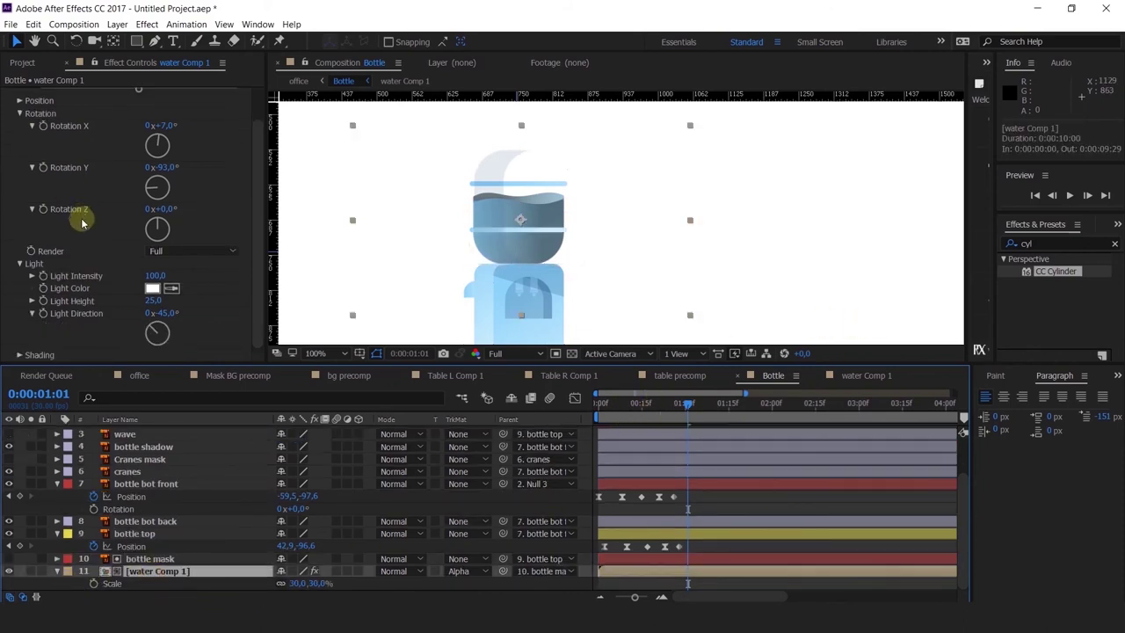
click(21, 355)
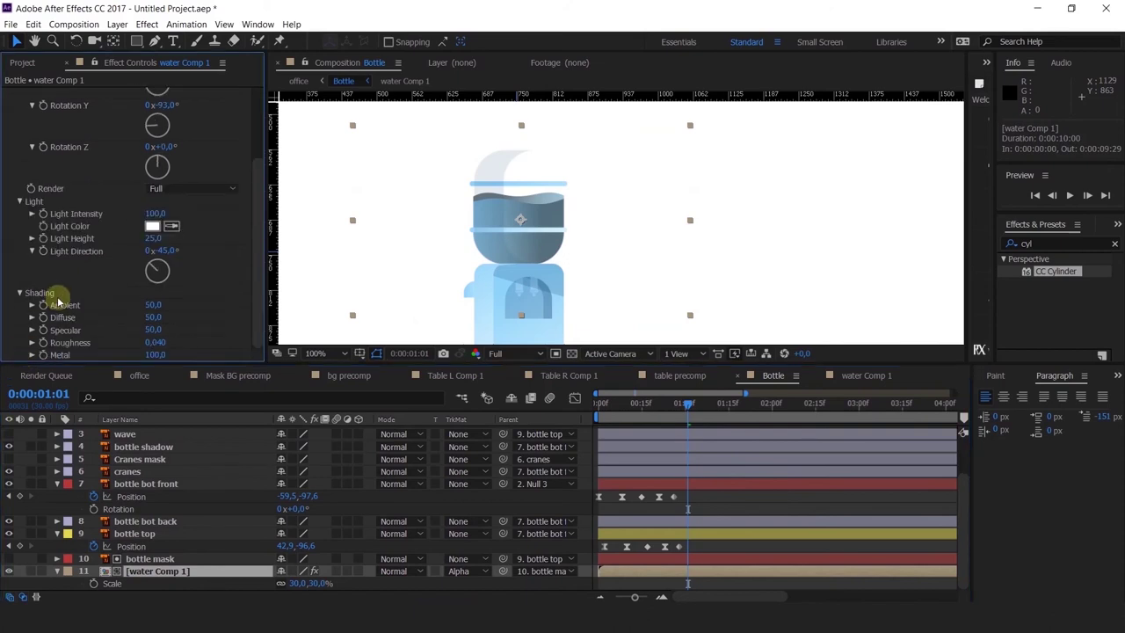
scroll(516, 233, up, 2)
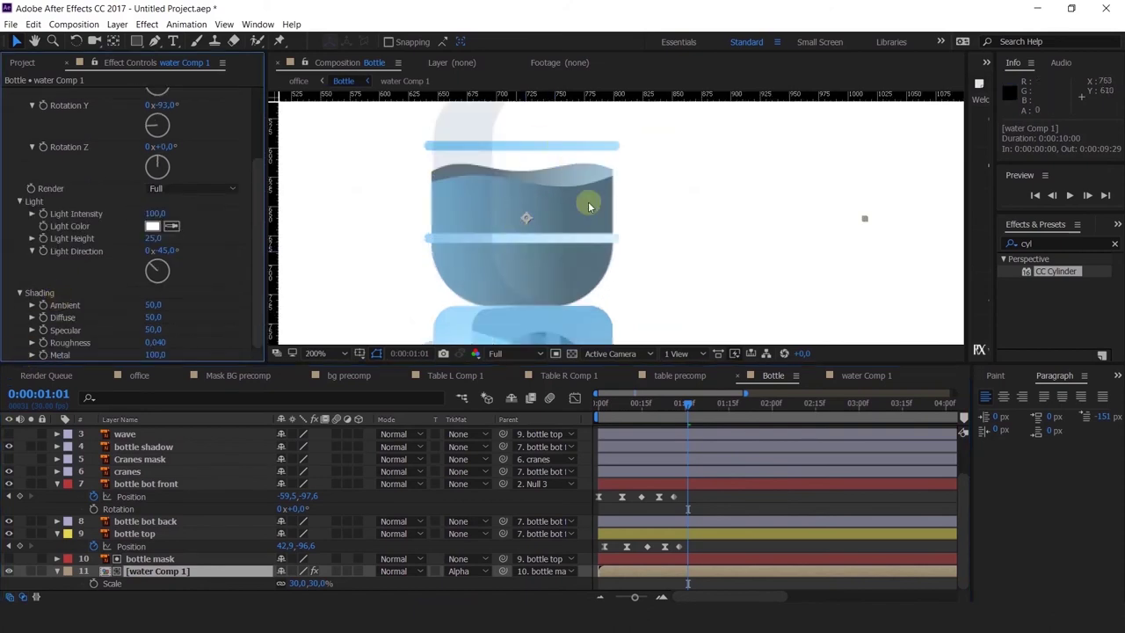
drag(603, 208, 589, 246)
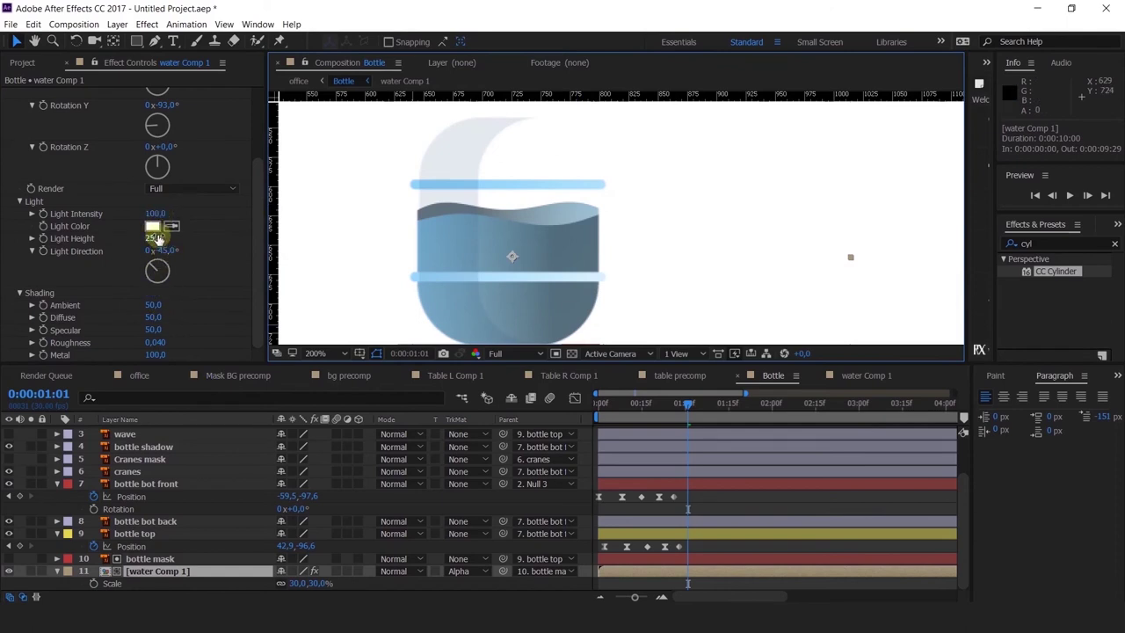
drag(153, 238, 202, 247)
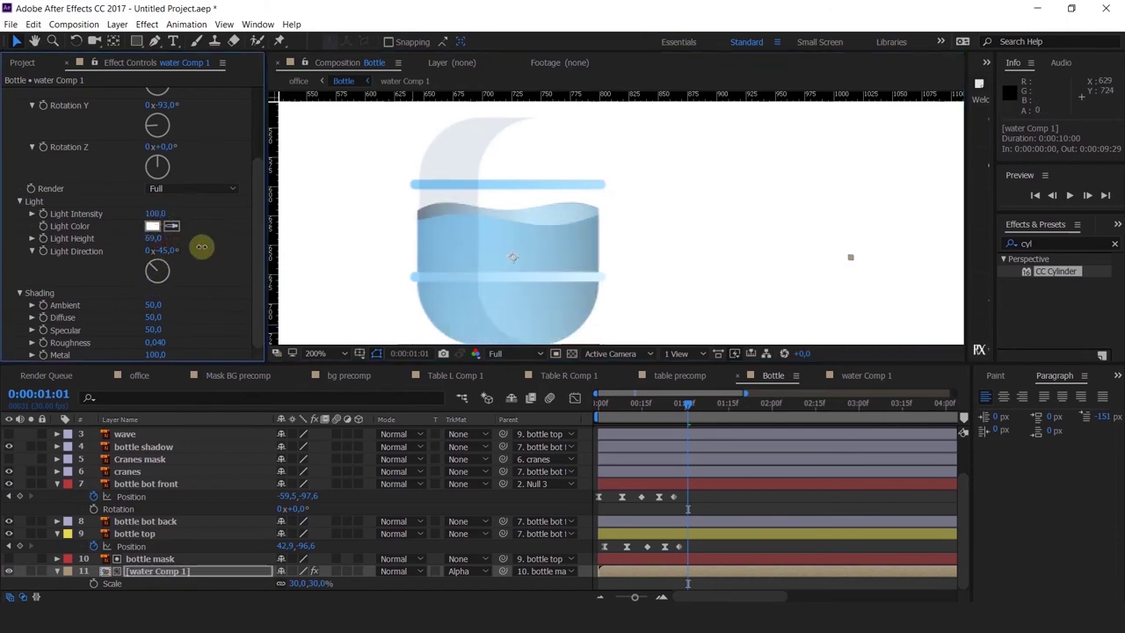
key(ctrl+z)
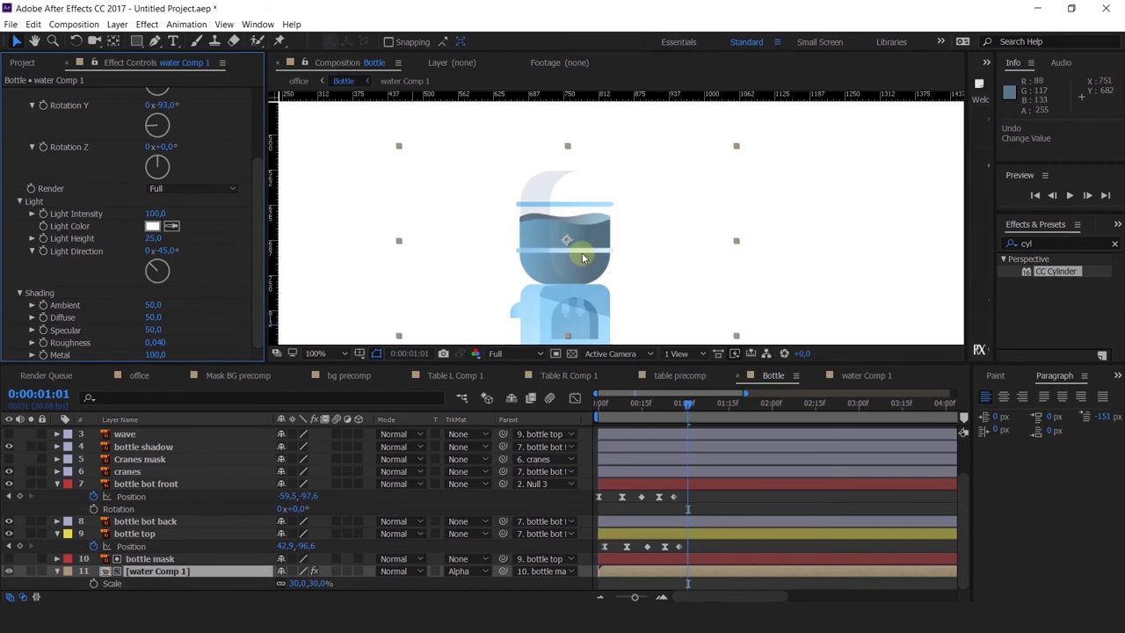
Set the CC Cylinder shading on the water to Ambient 100 and Diffuse 0.
drag(149, 305, 178, 315)
scroll(738, 264, up, 2)
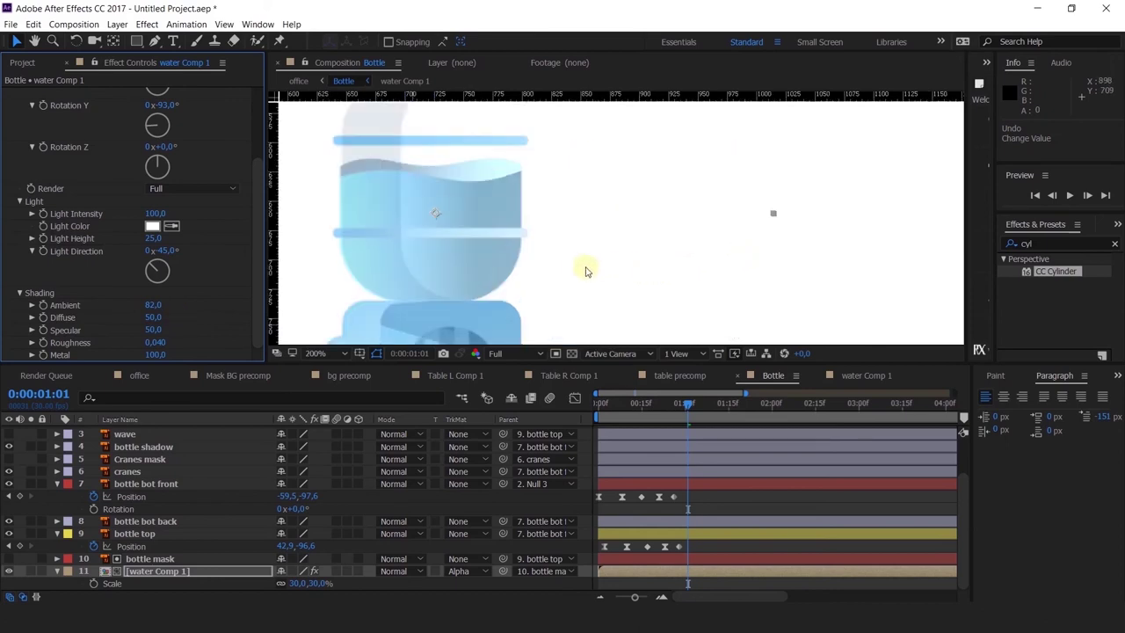
drag(585, 269, 664, 262)
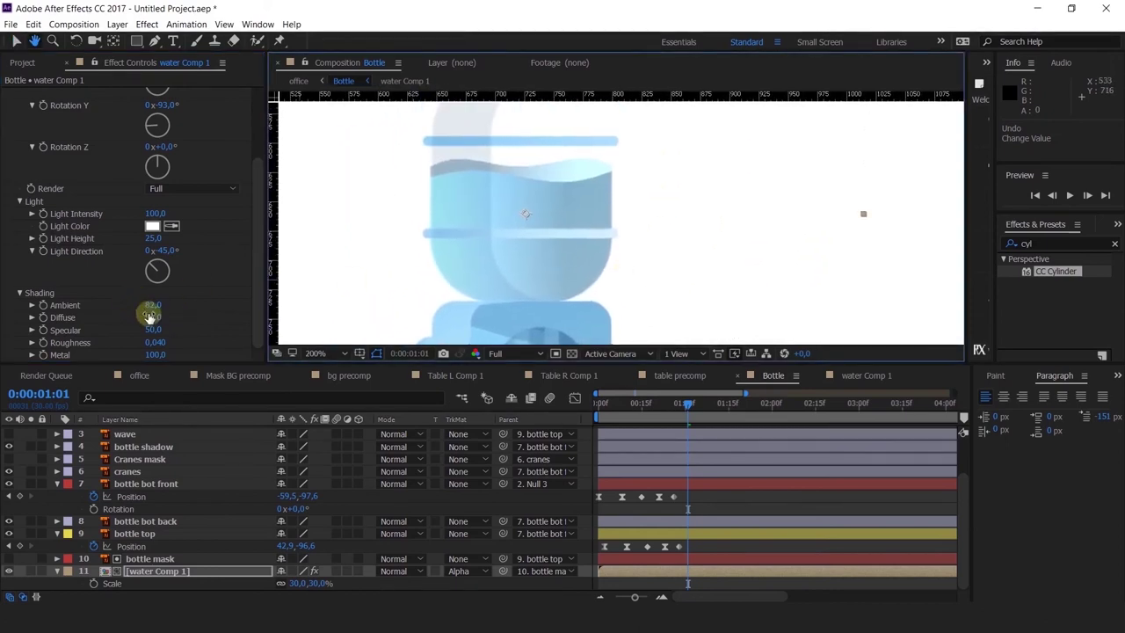
key(v)
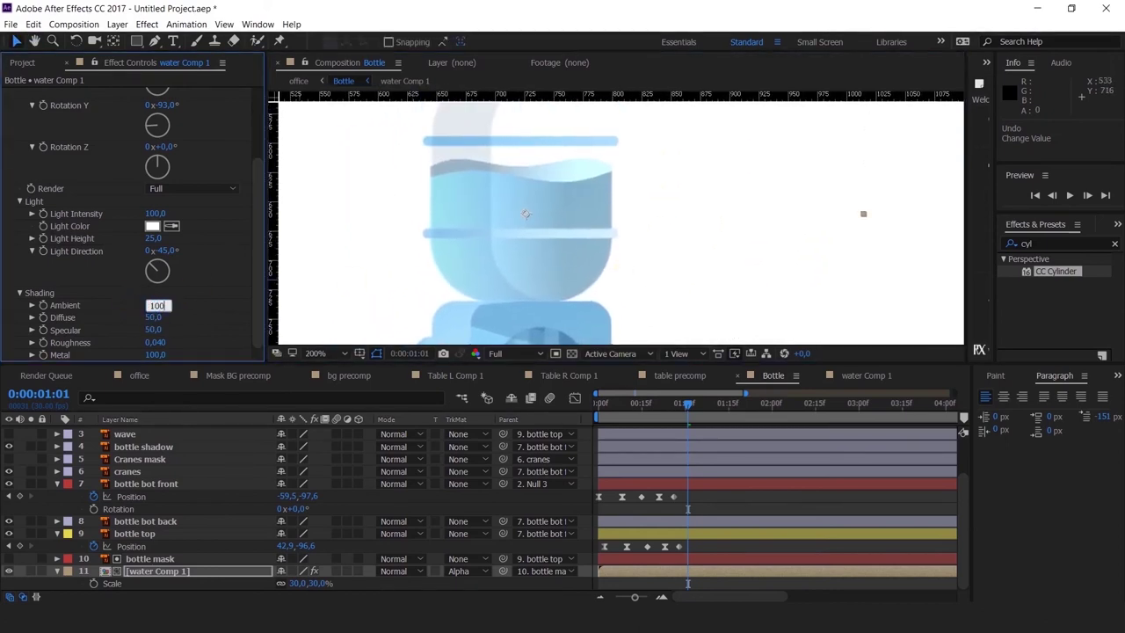
key(Return)
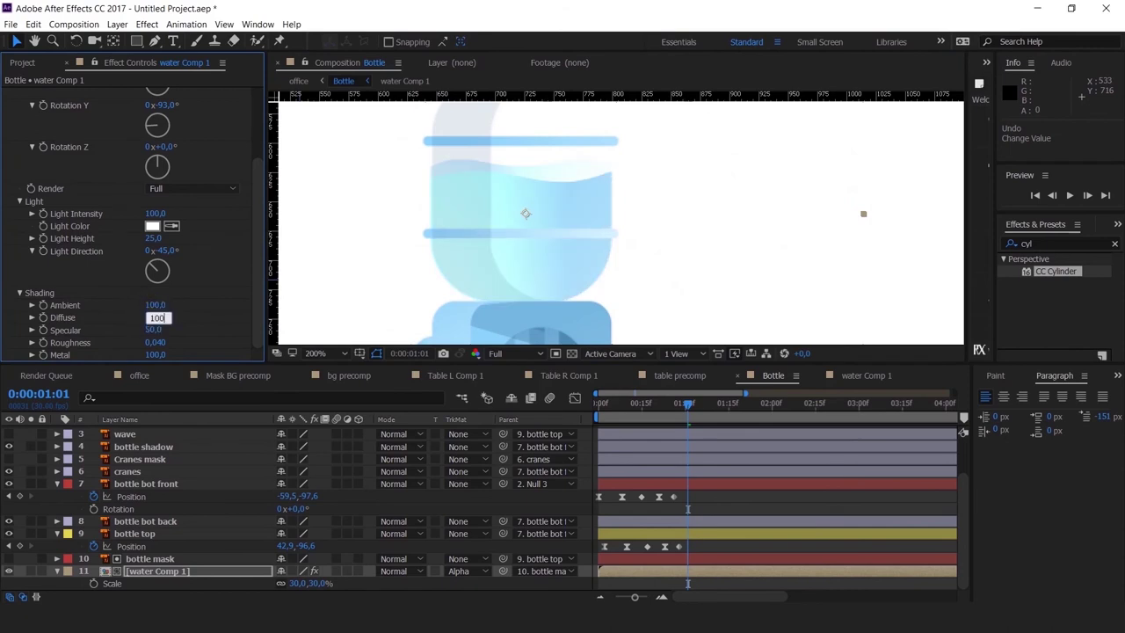
key(Return)
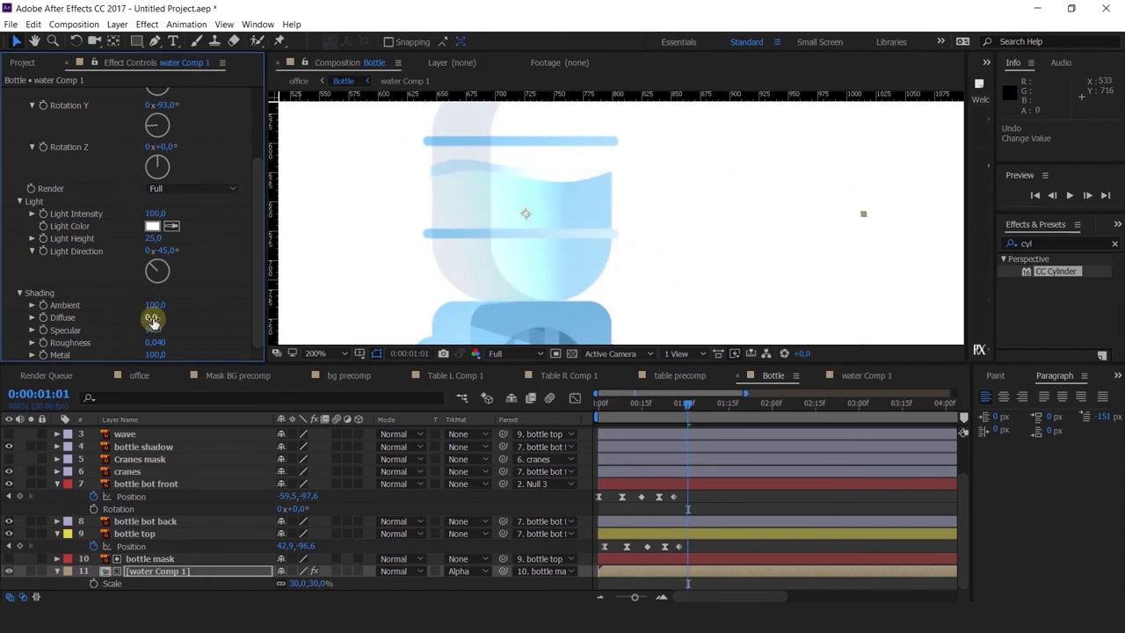
click(155, 305)
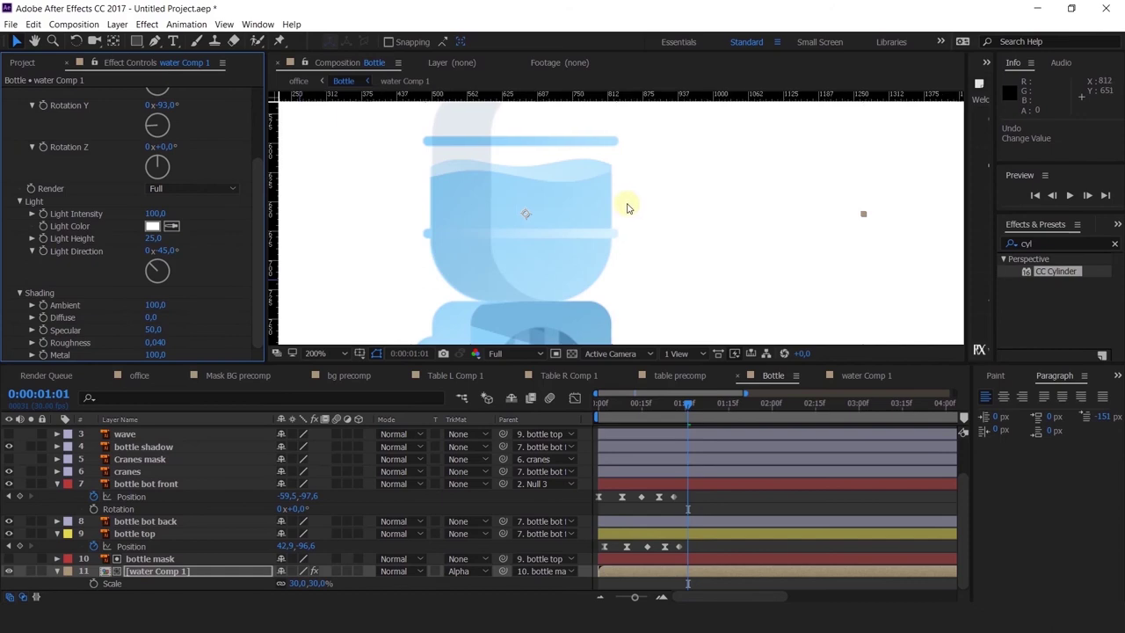
Scrub to 0:00:00:14 and preview the bottle animation with the water inside.
scroll(630, 205, down, 1)
drag(641, 226, 614, 305)
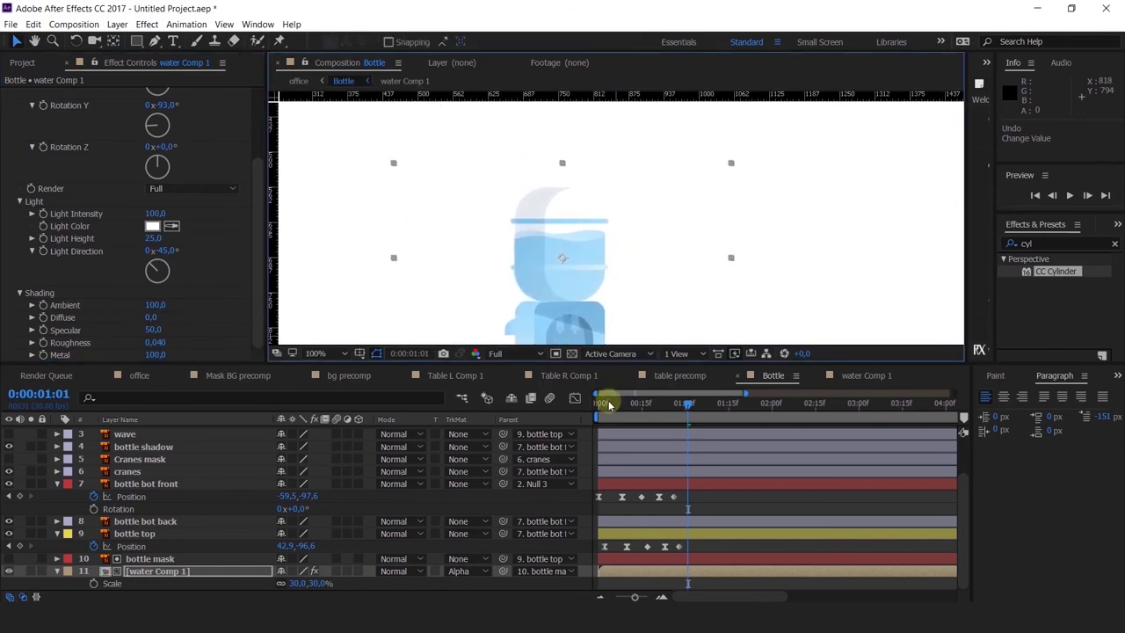
drag(600, 402, 639, 448)
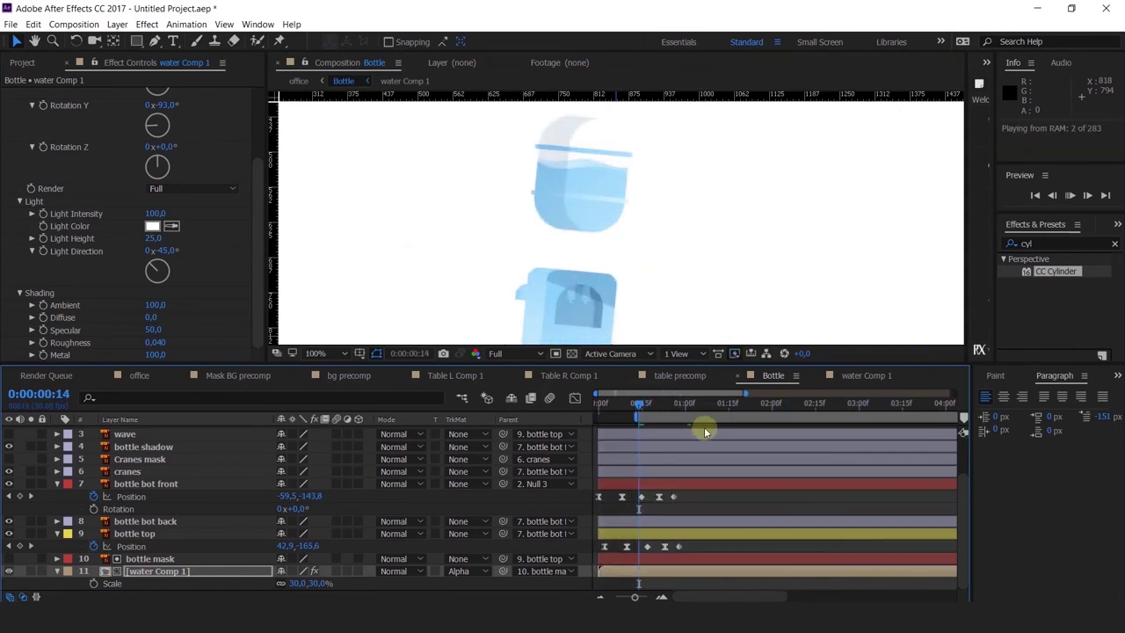
Preview the bottle animation from the start and scrub to 0:00:00:12 to check how the water moves with the tilt.
key(space)
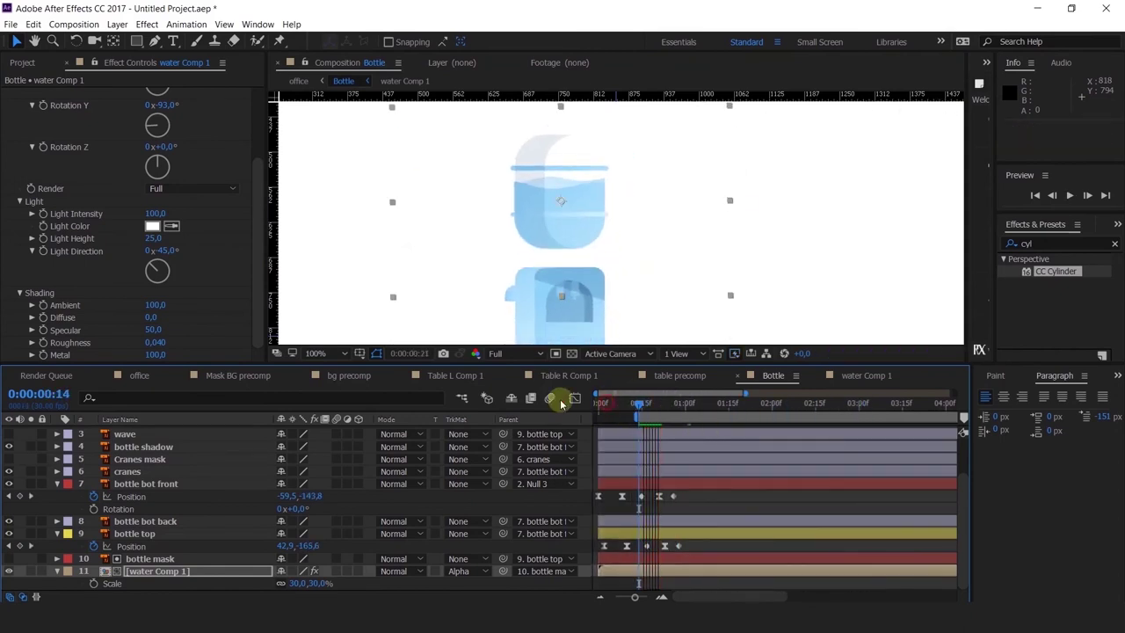
key(space)
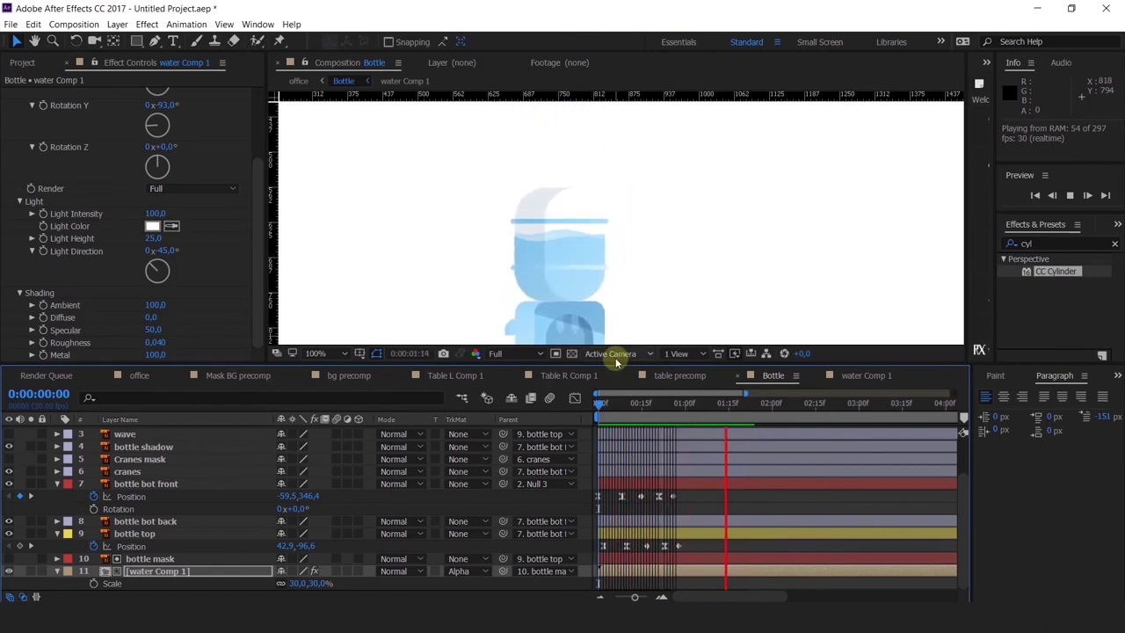
key(space)
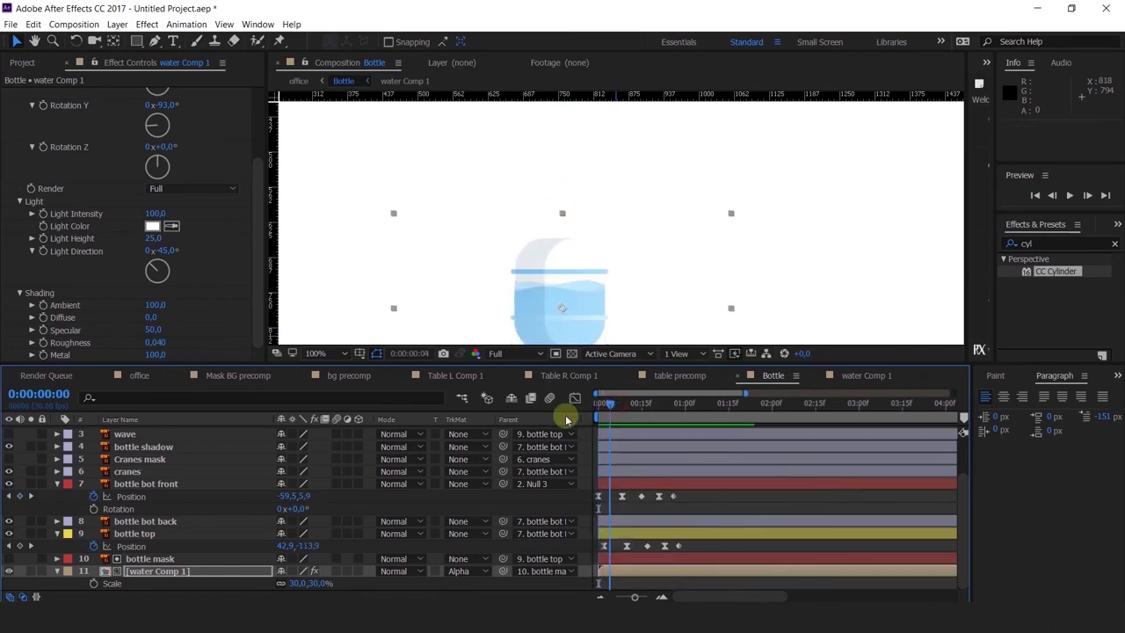
drag(598, 425, 633, 445)
scroll(61, 521, up, 2)
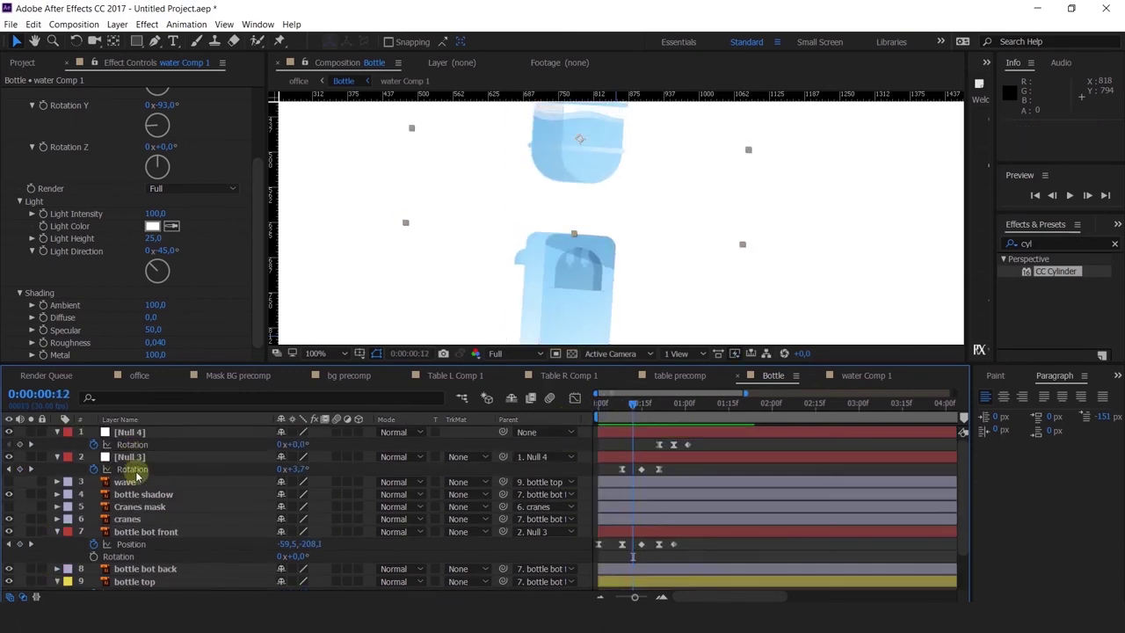
Reveal Rotation on water Comp 1 and keyframe it at 0° at 0:00:00:00 and 0:00:00:08.
click(140, 494)
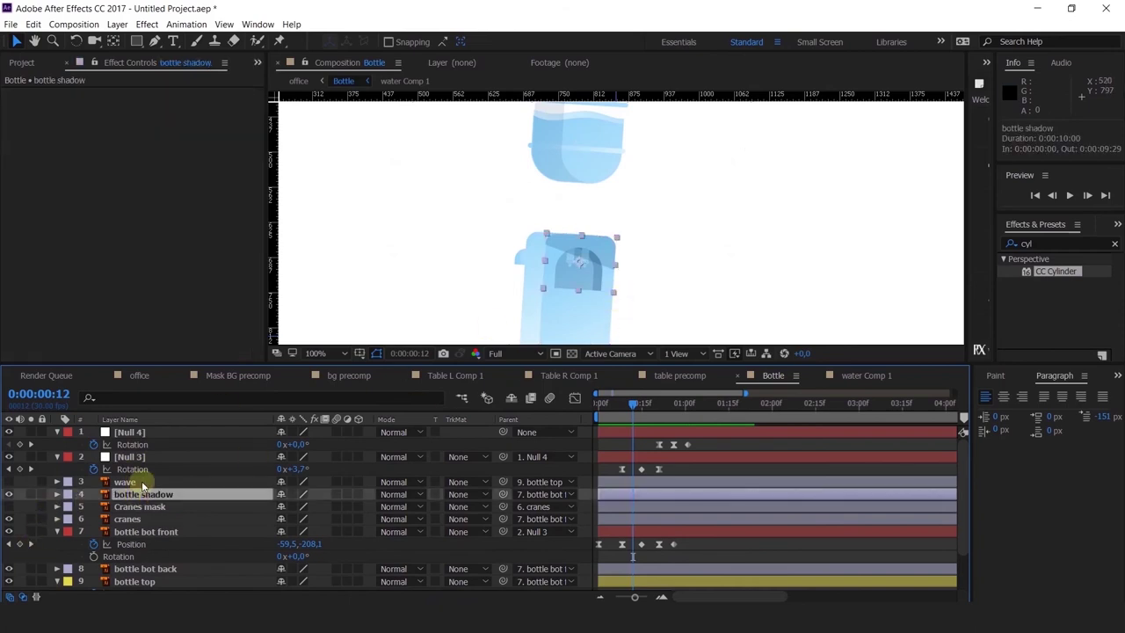
scroll(138, 527, down, 2)
click(150, 570)
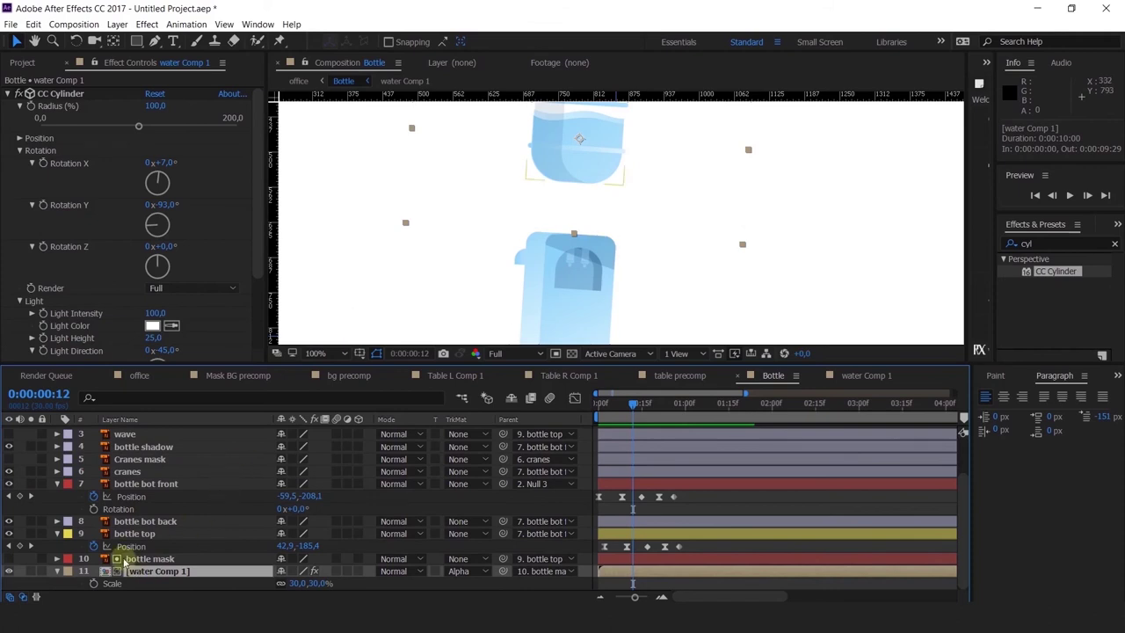
click(9, 498)
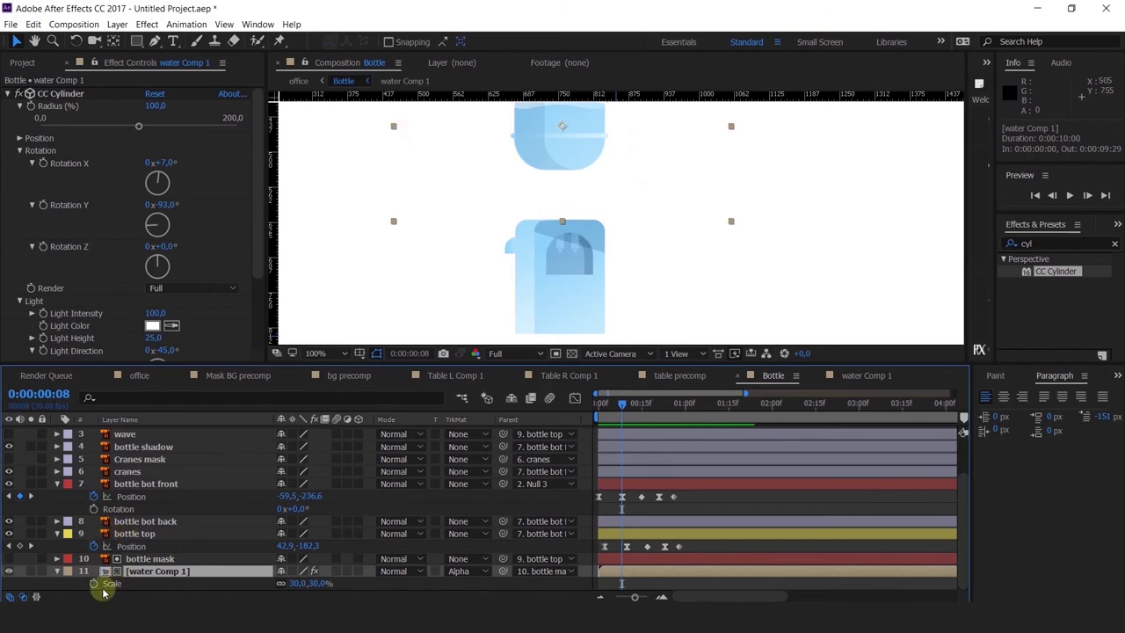
key(shift+r)
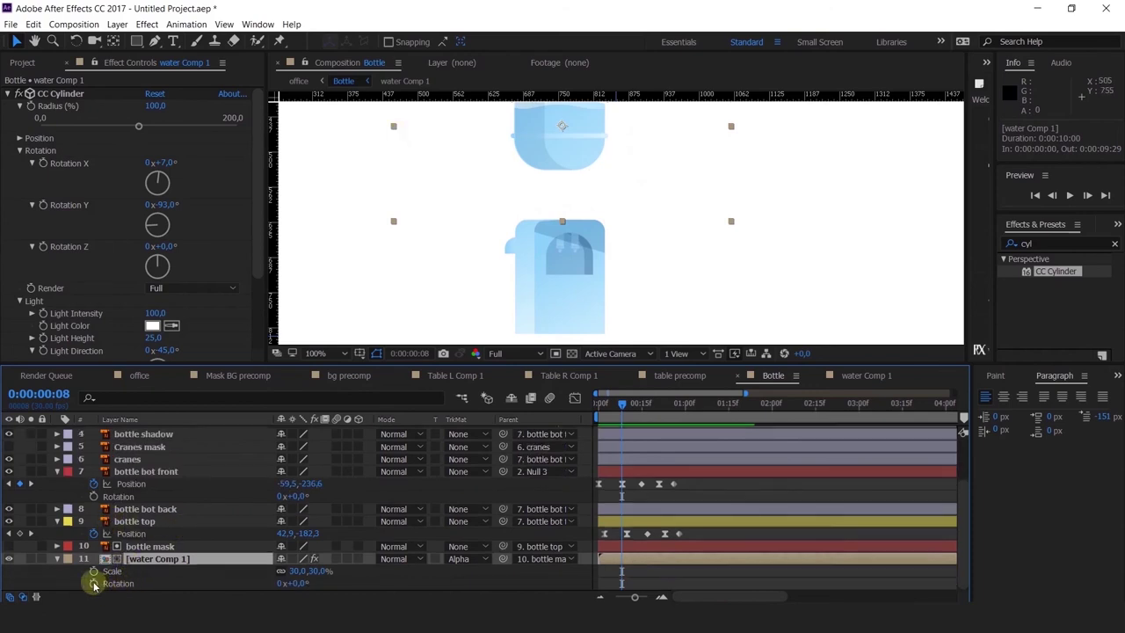
click(31, 534)
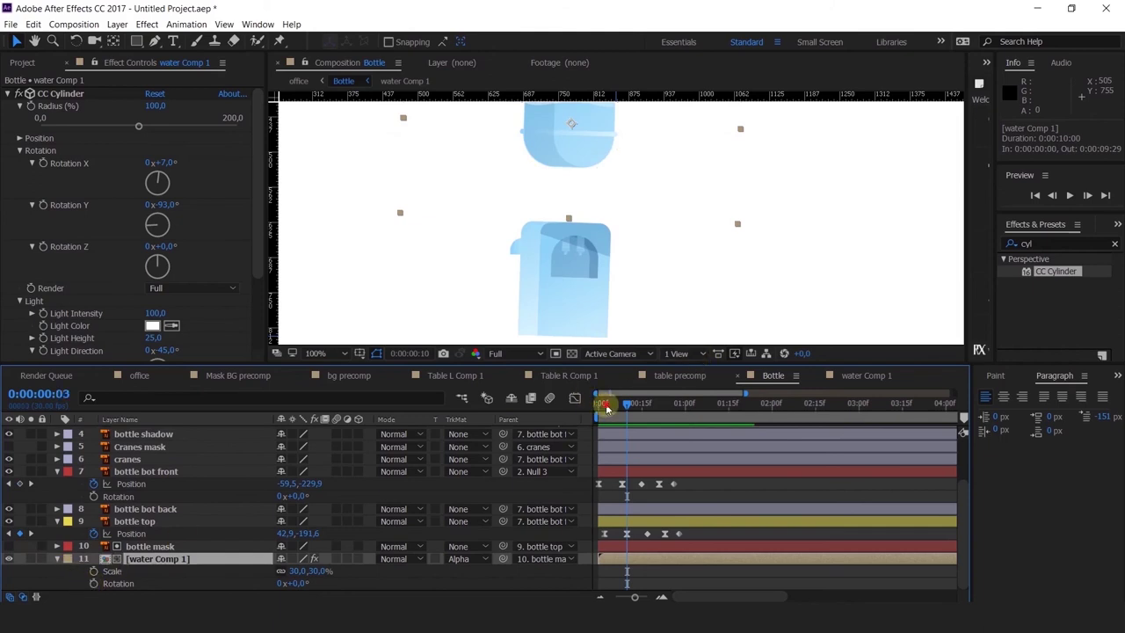
drag(605, 408, 493, 423)
click(94, 583)
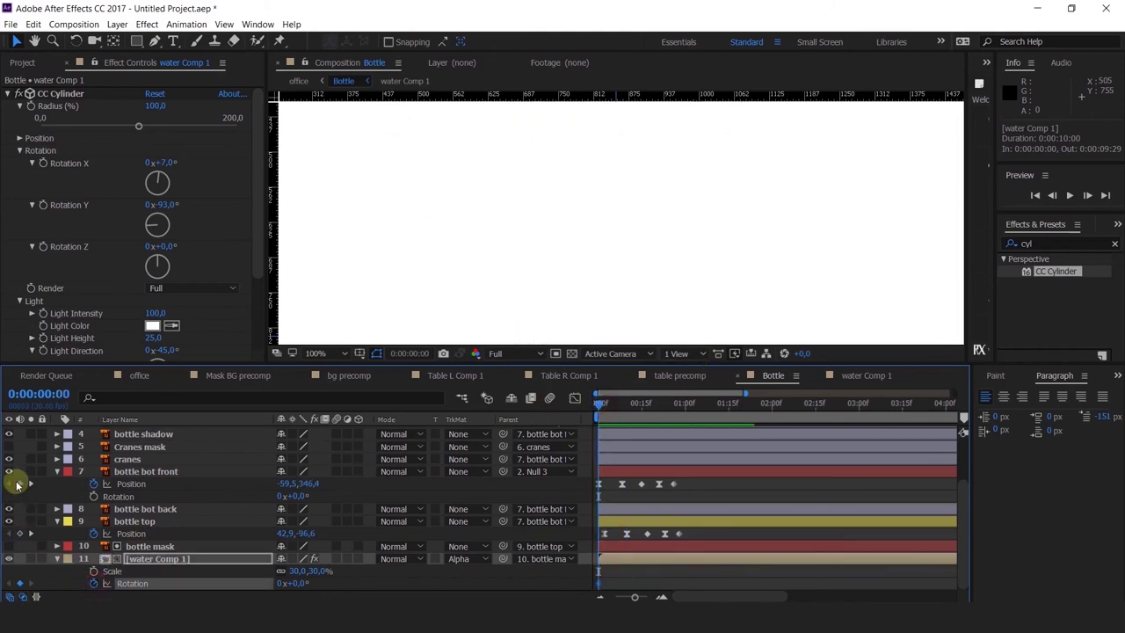
click(34, 484)
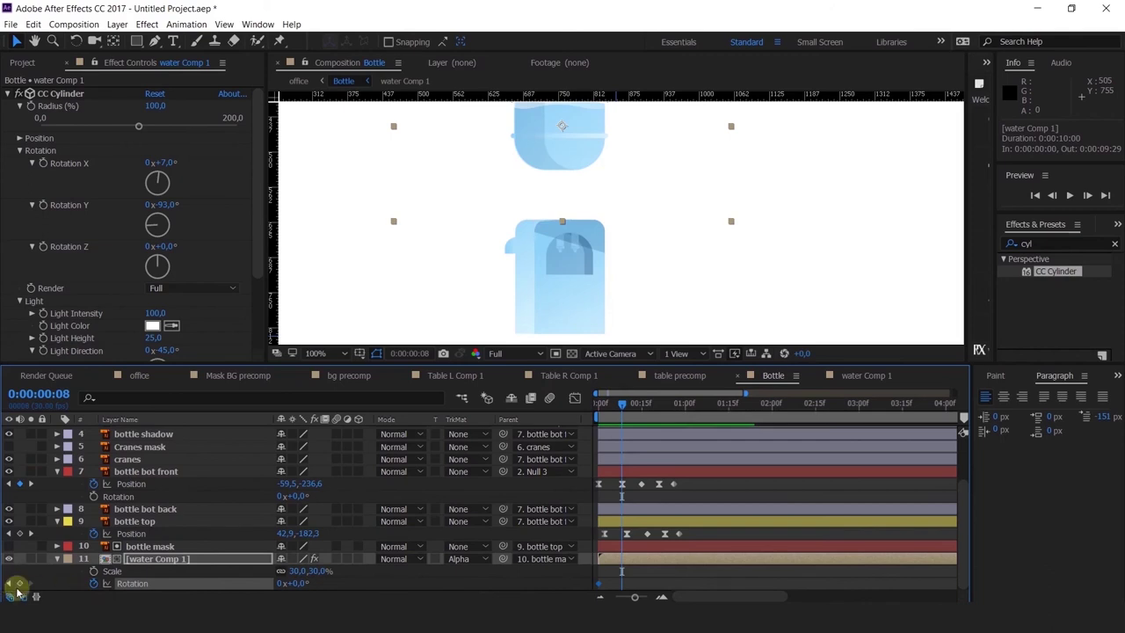
click(552, 280)
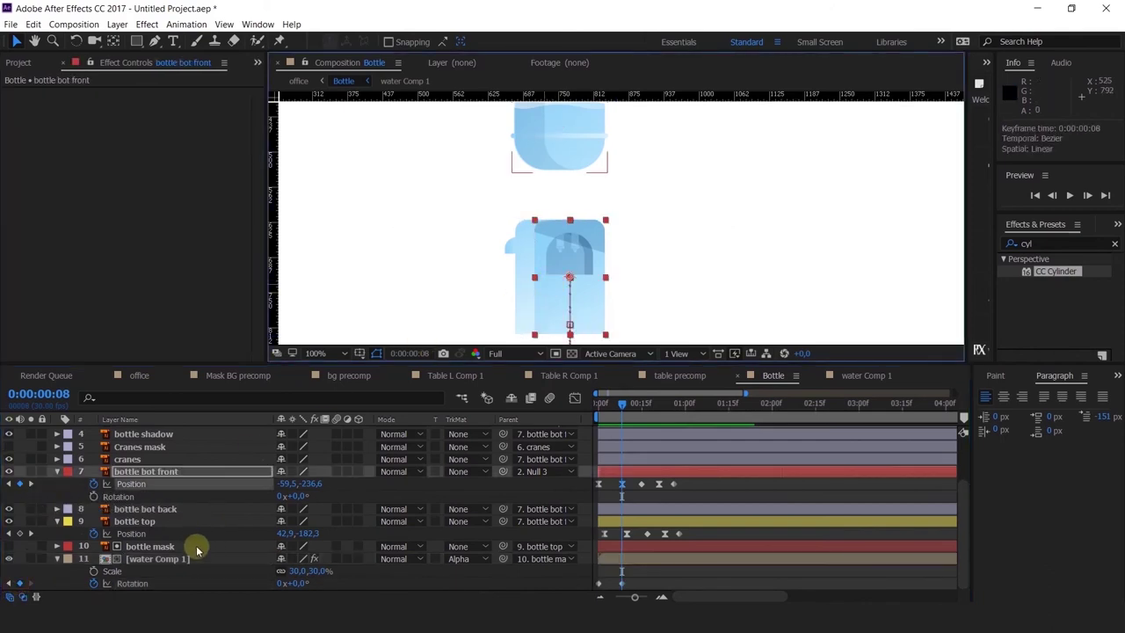
Keyframe water Comp 1's Rotation at -9° on 0:00:00:15, 17° on 0:00:00:21 and 0° on 0:00:00:26.
click(32, 484)
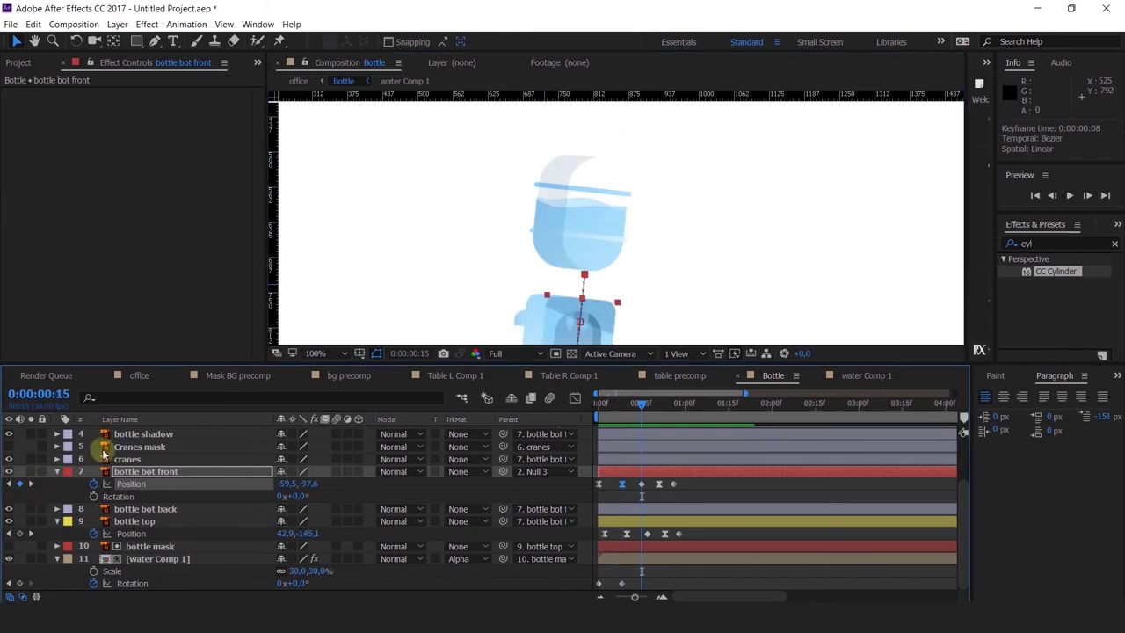
click(298, 581)
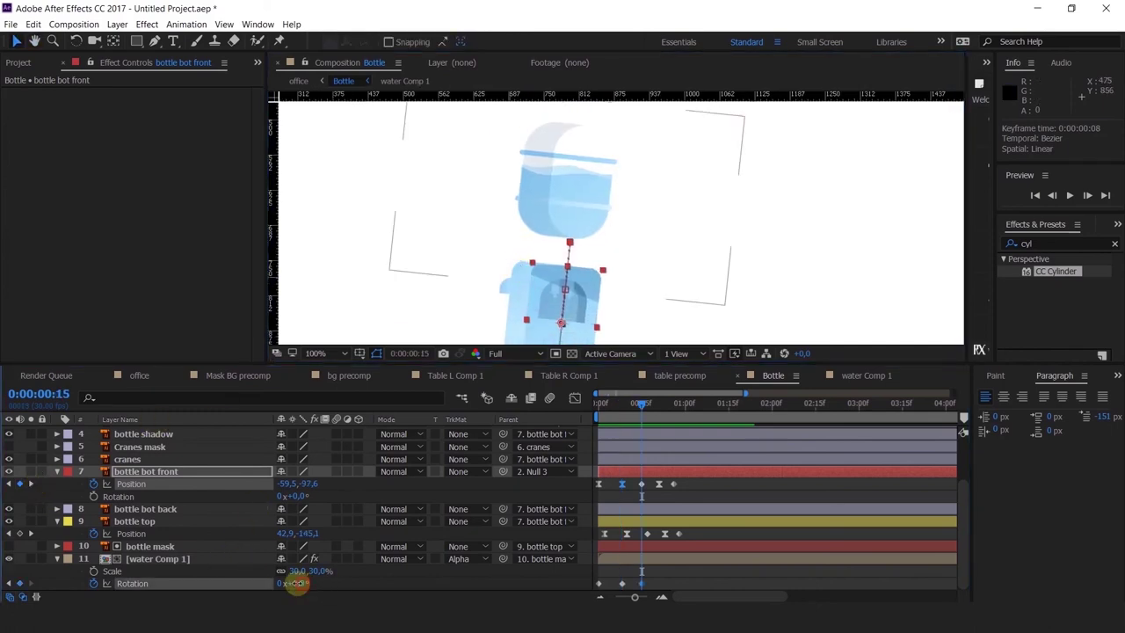
drag(294, 582, 288, 582)
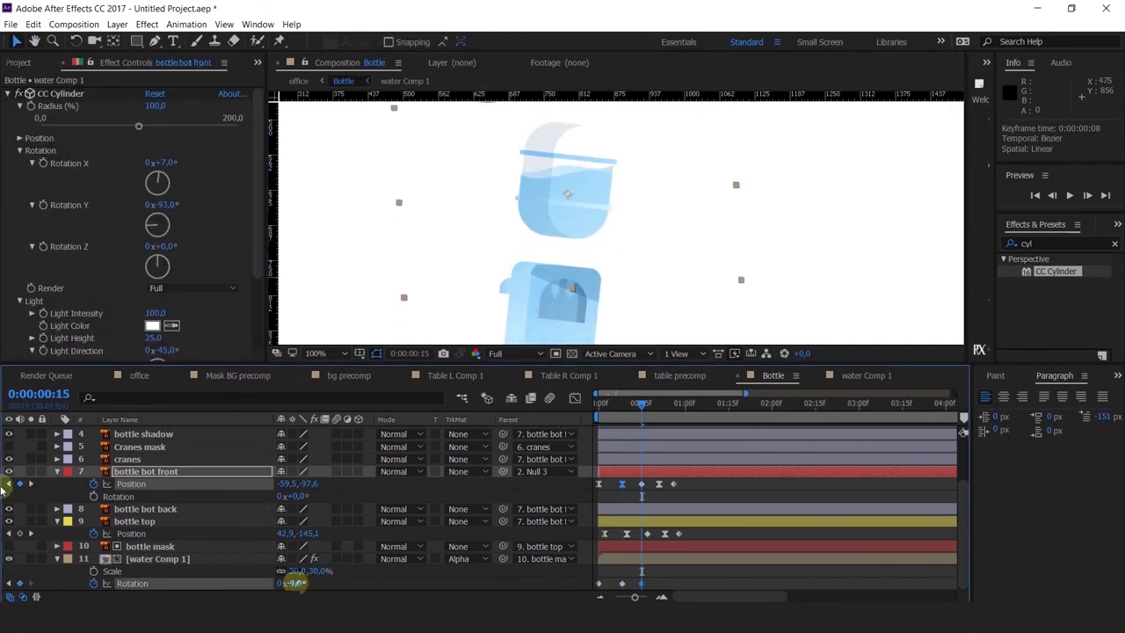
click(32, 485)
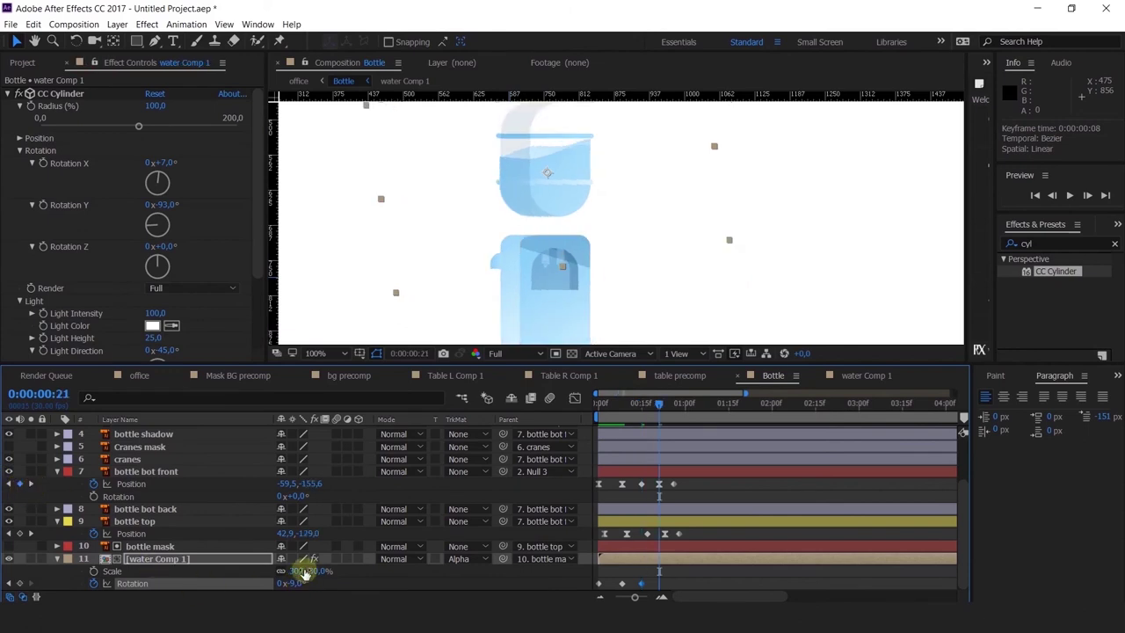
drag(296, 583, 318, 591)
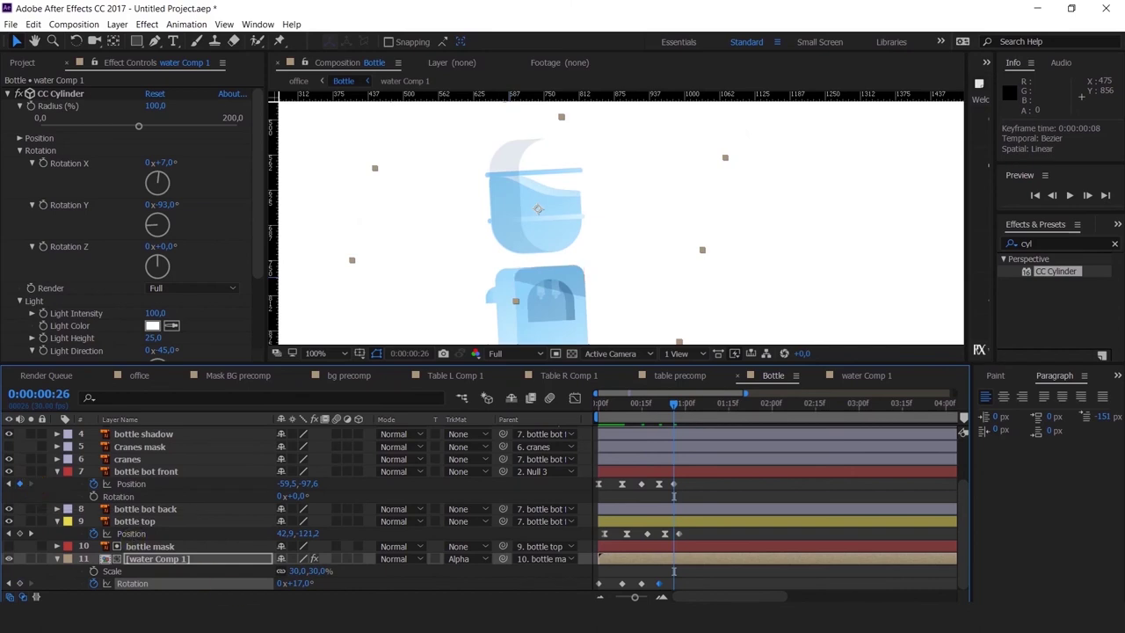
text(0)
click(357, 584)
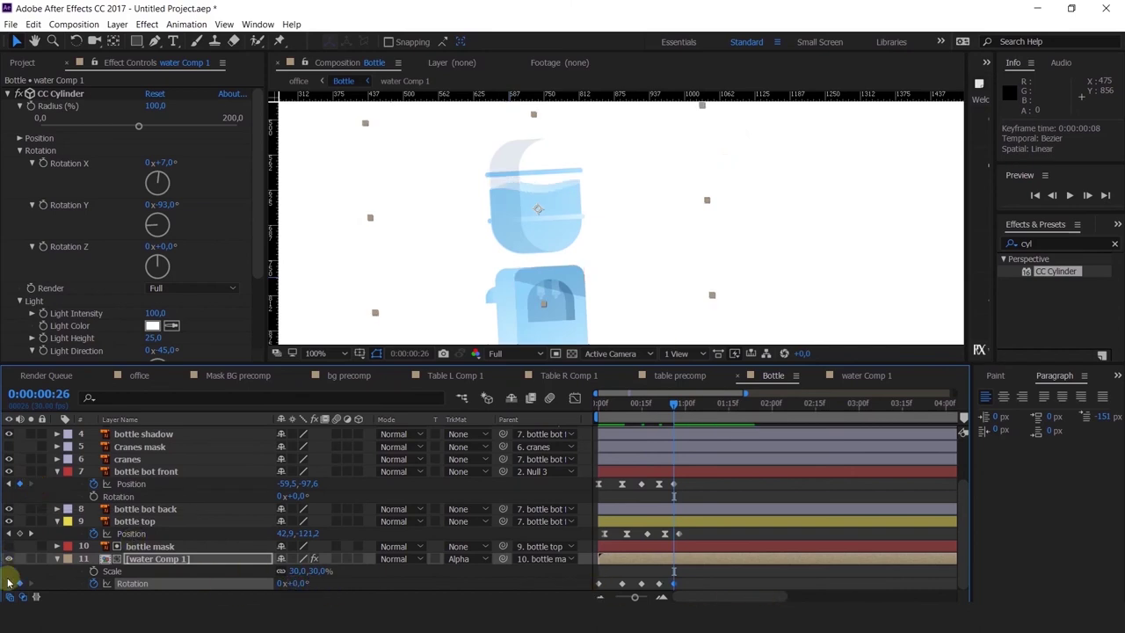
Reduce the water's Rotation at 0:00:00:21 and set it to -21° at 0:00:00:15.
click(9, 584)
click(9, 583)
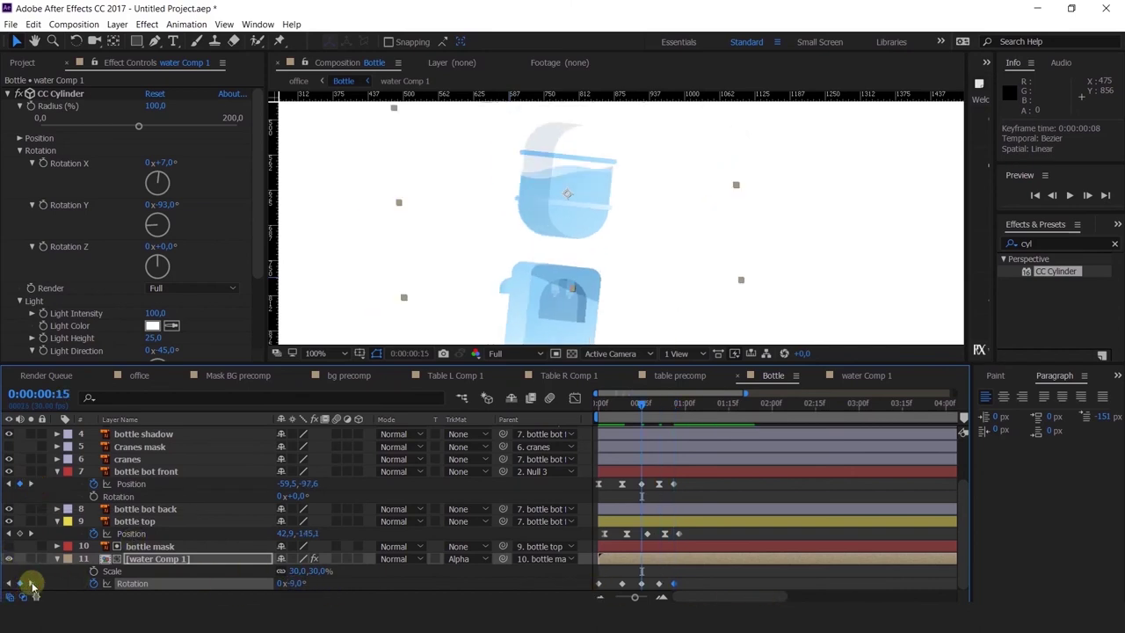
click(32, 583)
drag(299, 583, 291, 584)
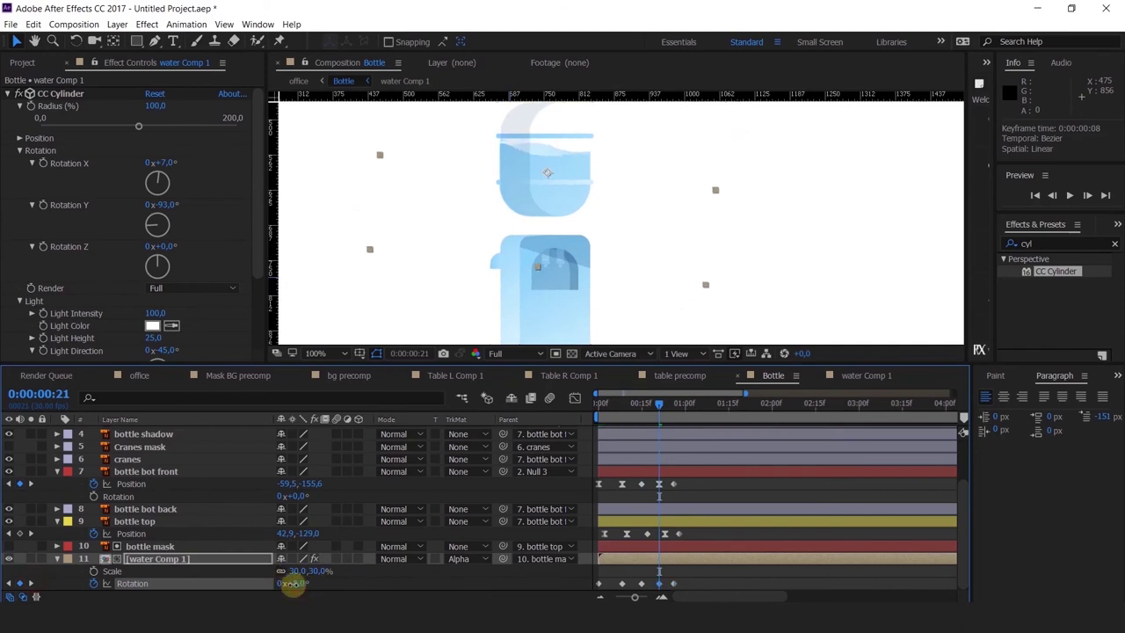
click(9, 584)
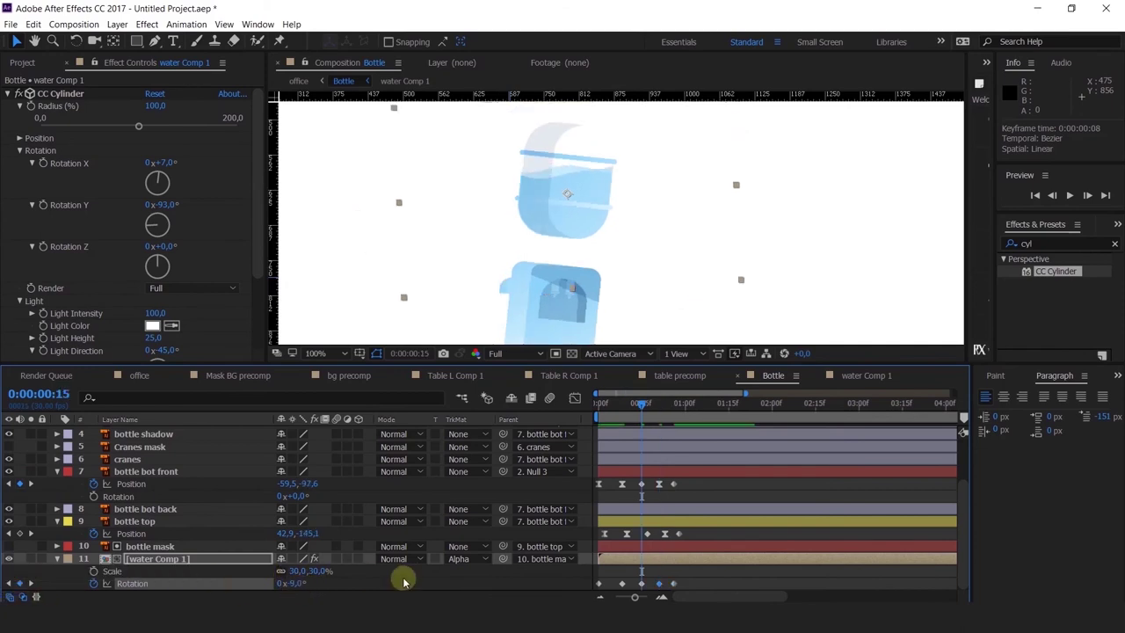
drag(297, 587, 286, 585)
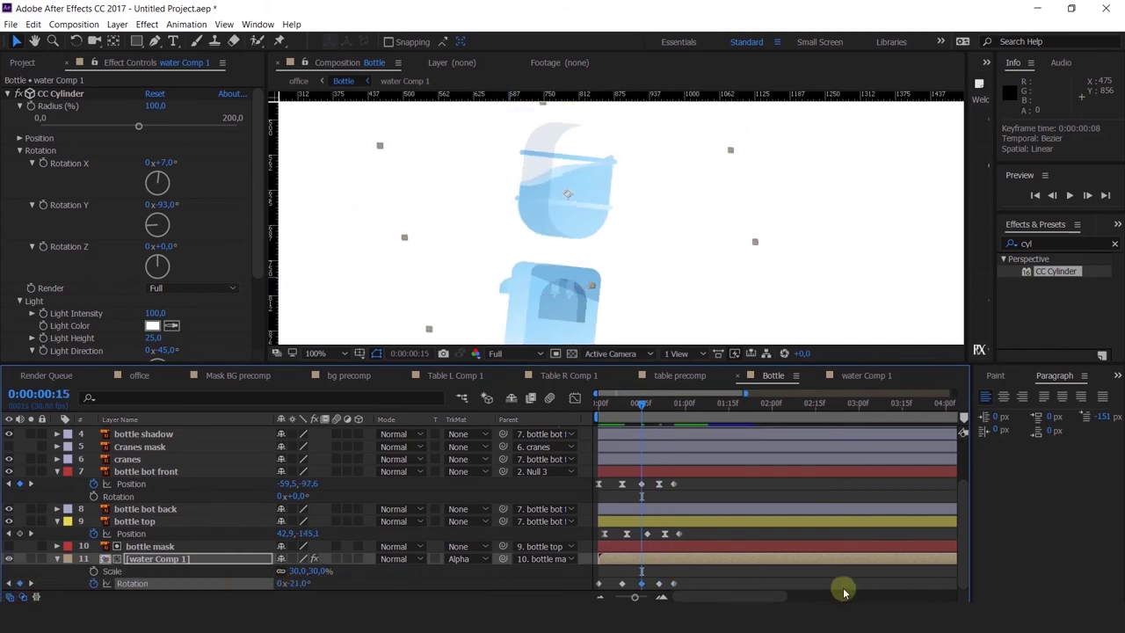
Easy-ease the first, second and fourth water Rotation keyframes and shift all five keyframes two frames later.
click(693, 584)
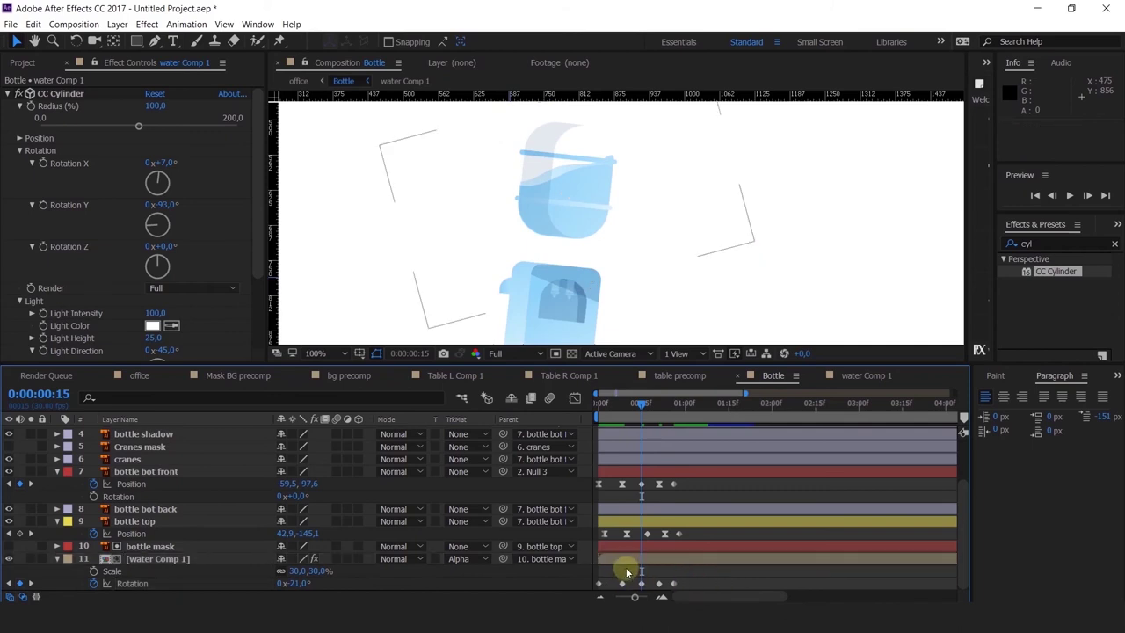
drag(625, 572, 578, 590)
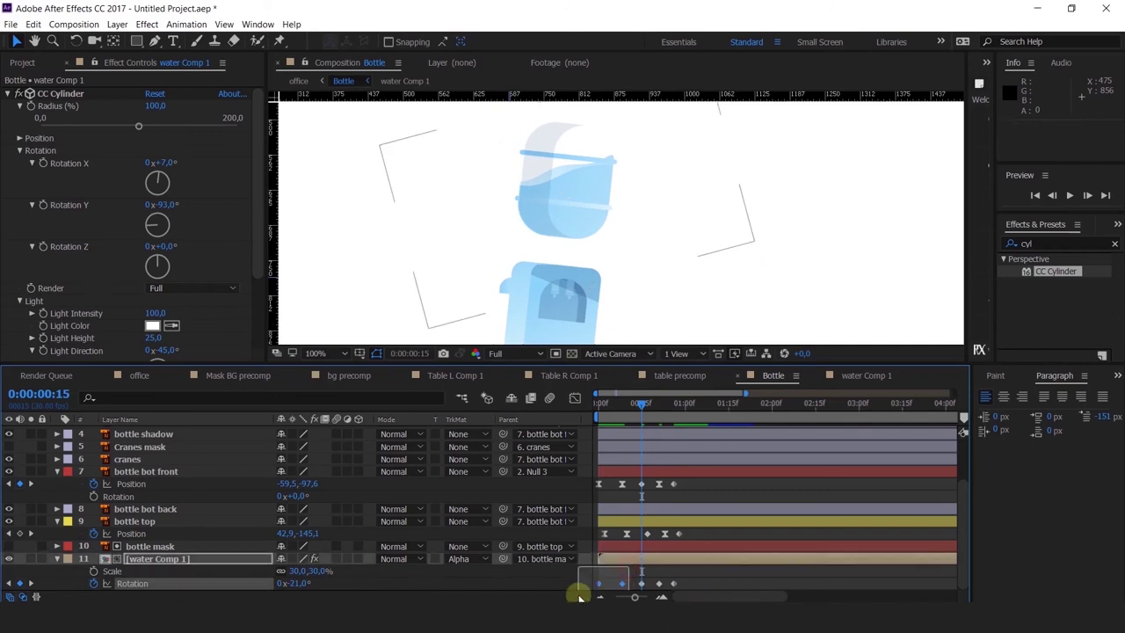
click(659, 583)
drag(688, 575, 530, 598)
key(alt+Right)
key(alt+Right)
Preview the swaying water from the start with the whole bottle in view, and scrub through the first second.
key(space)
key(space)
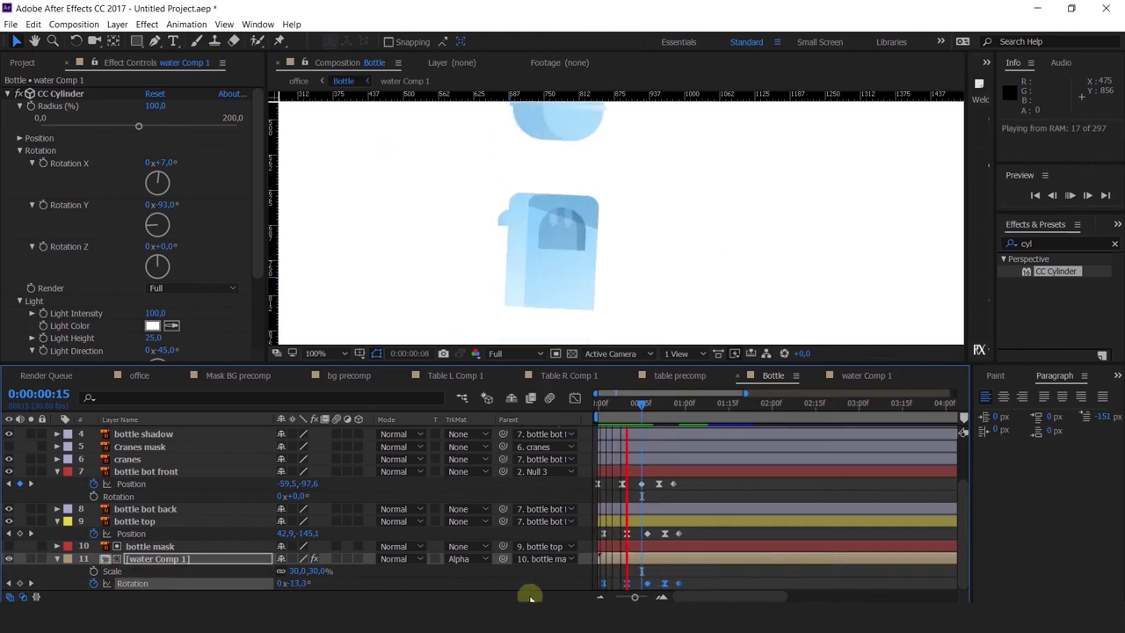
key(space)
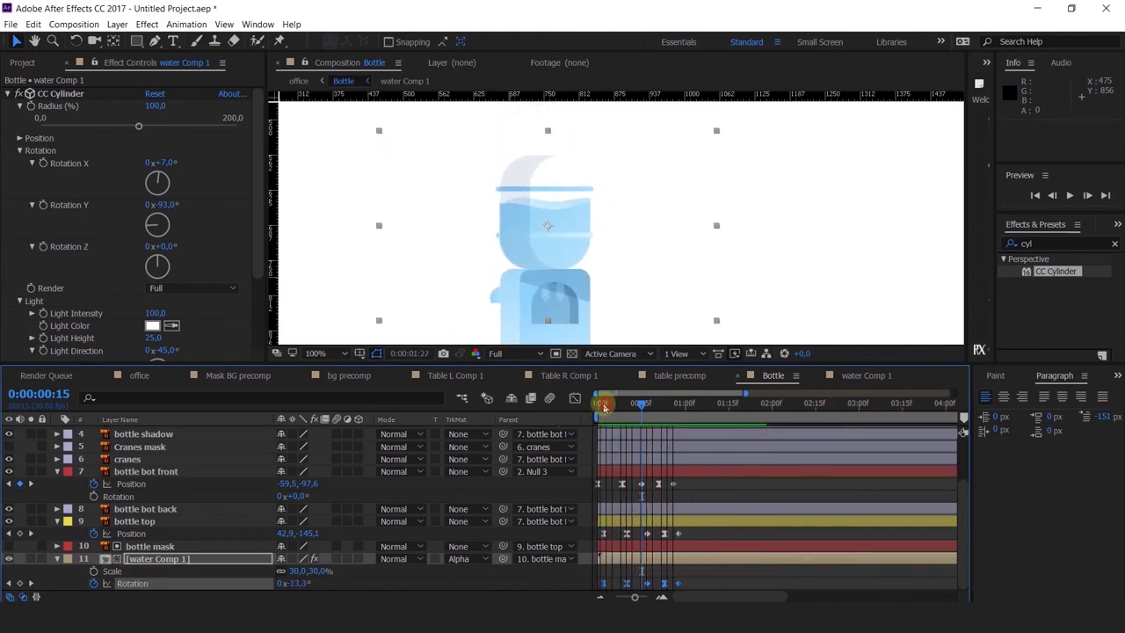
drag(603, 405, 594, 405)
scroll(576, 274, down, 1)
key(space)
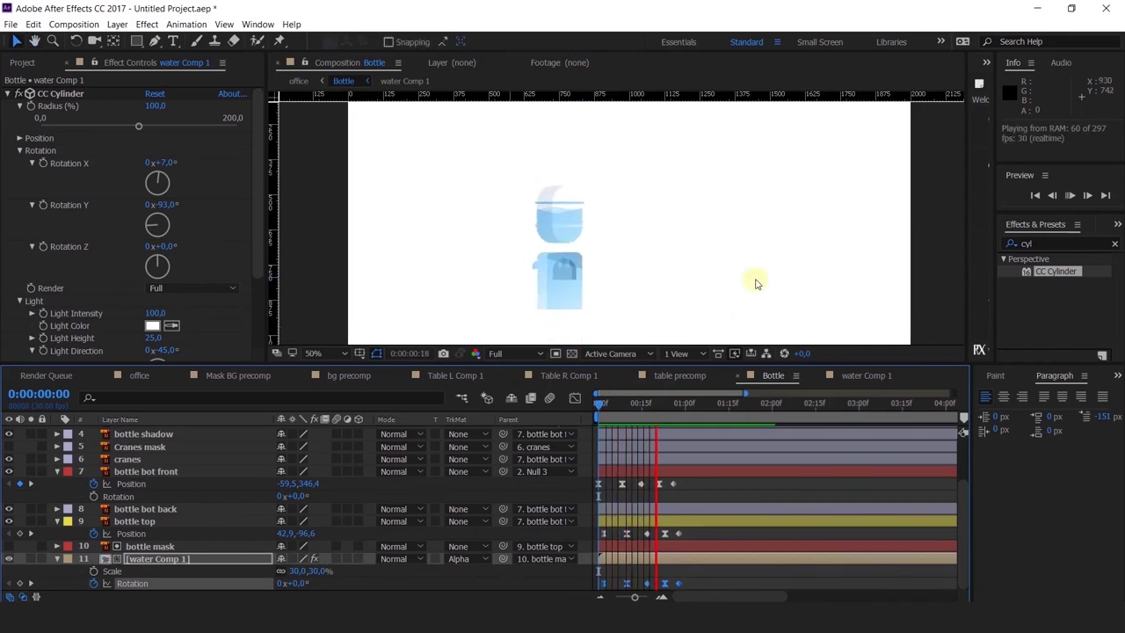
click(635, 403)
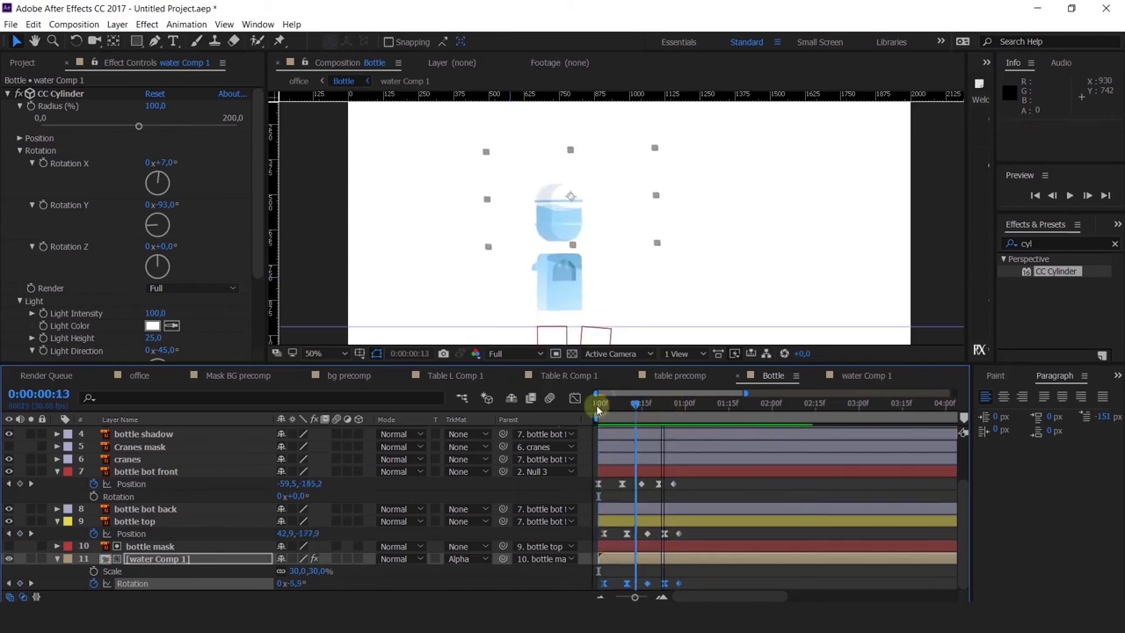
click(597, 406)
drag(607, 420, 682, 448)
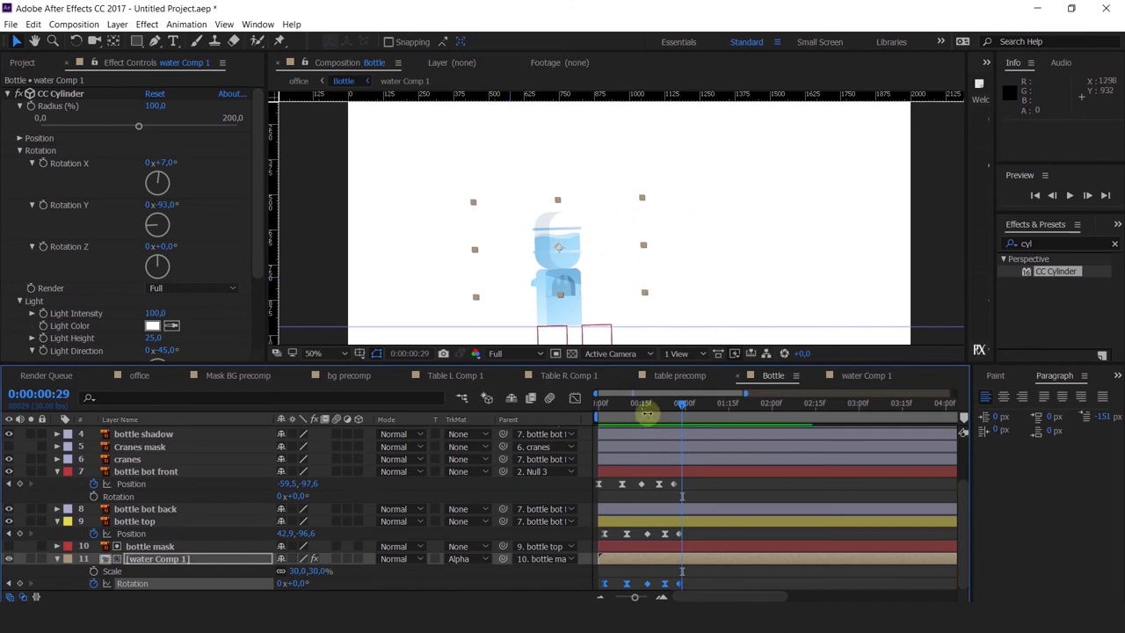
drag(646, 413, 566, 419)
key(space)
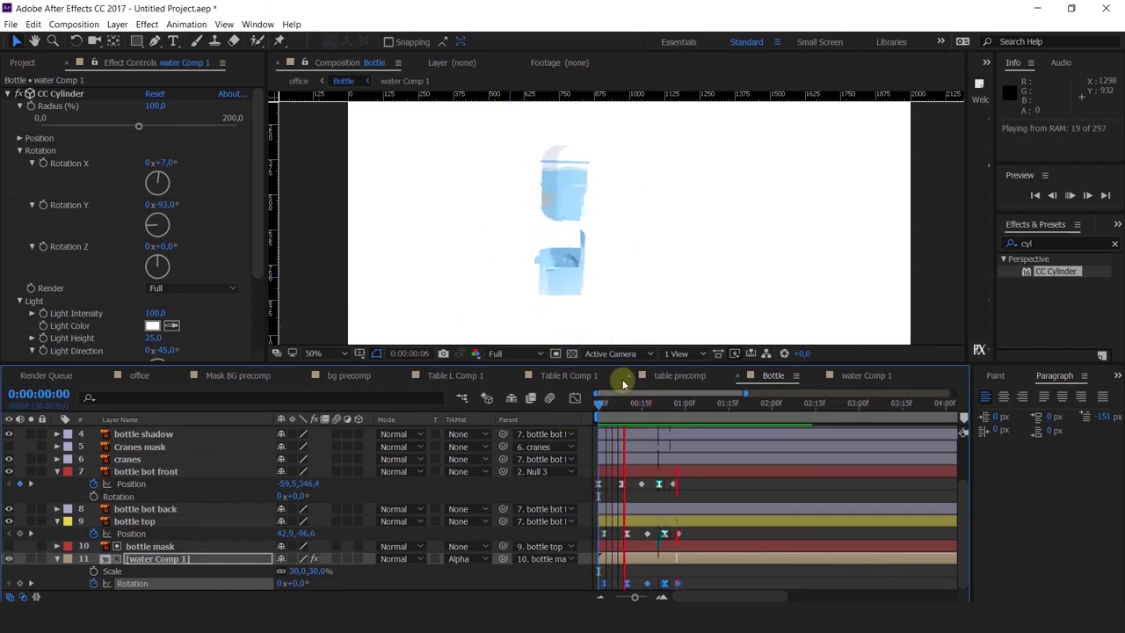
drag(627, 409, 578, 416)
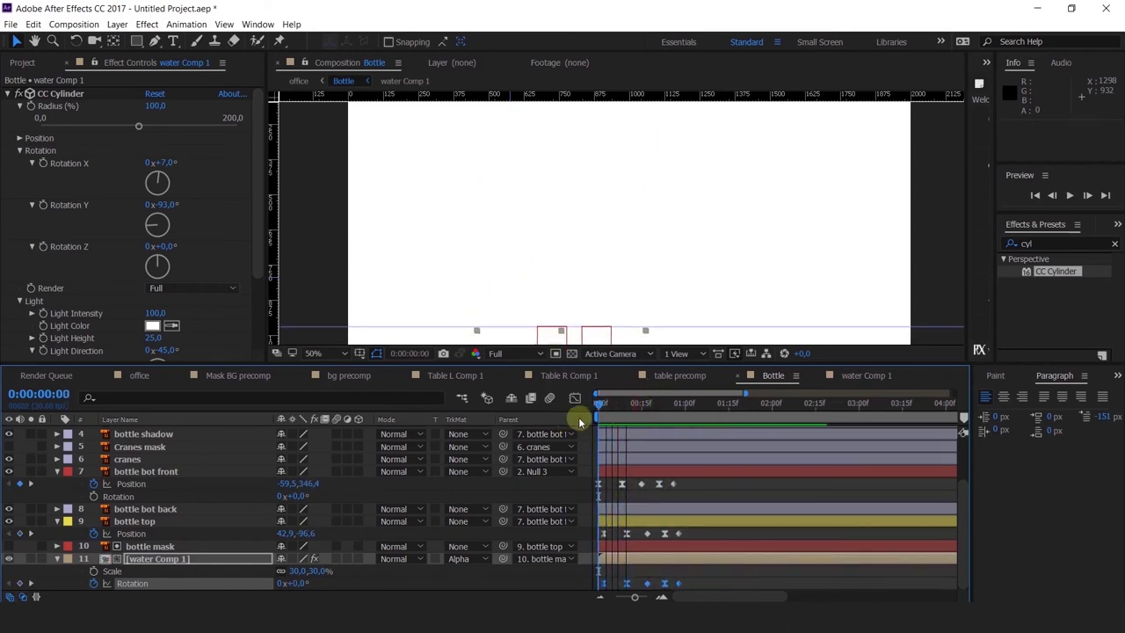
Switch to the office composition and preview the bottle's entrance in the full scene.
click(139, 376)
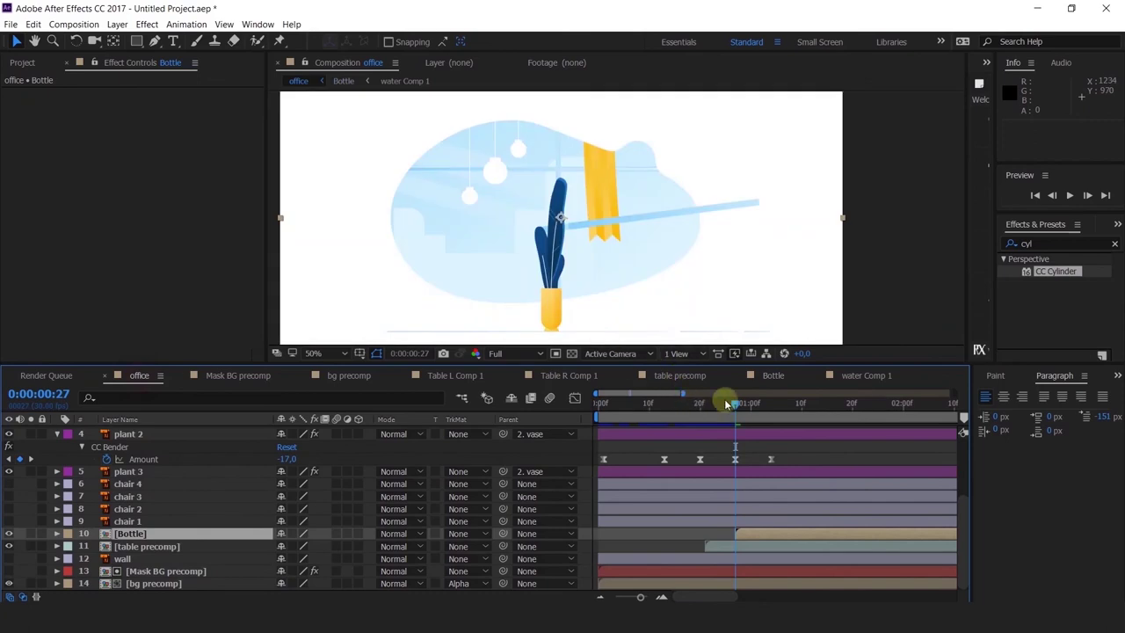
key(space)
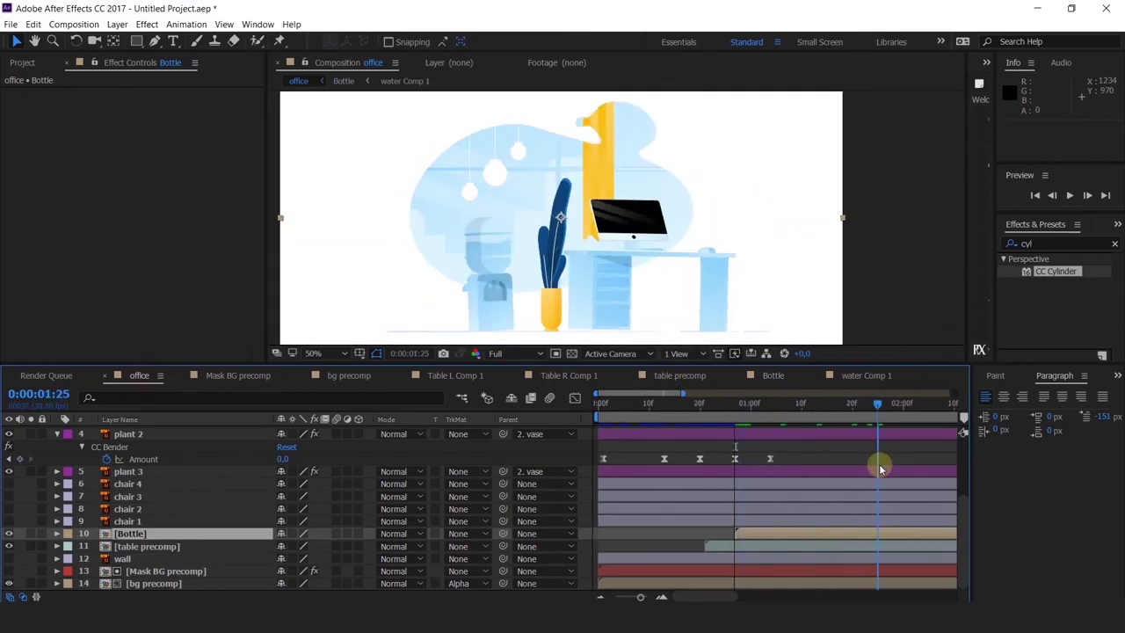
drag(862, 466, 771, 476)
At 0:00:04:00, draw a rectangular mask on the Bottle layer around the scene, ending at the floor line.
scroll(857, 499, down, 1)
scroll(771, 474, down, 3)
drag(743, 401, 778, 400)
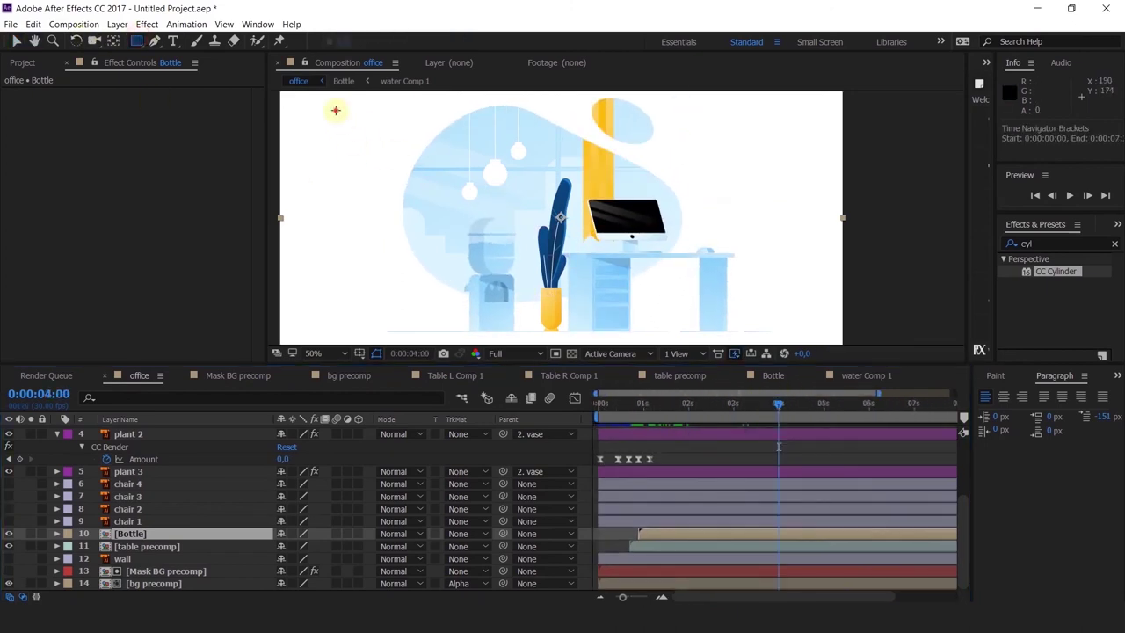
drag(336, 110, 730, 330)
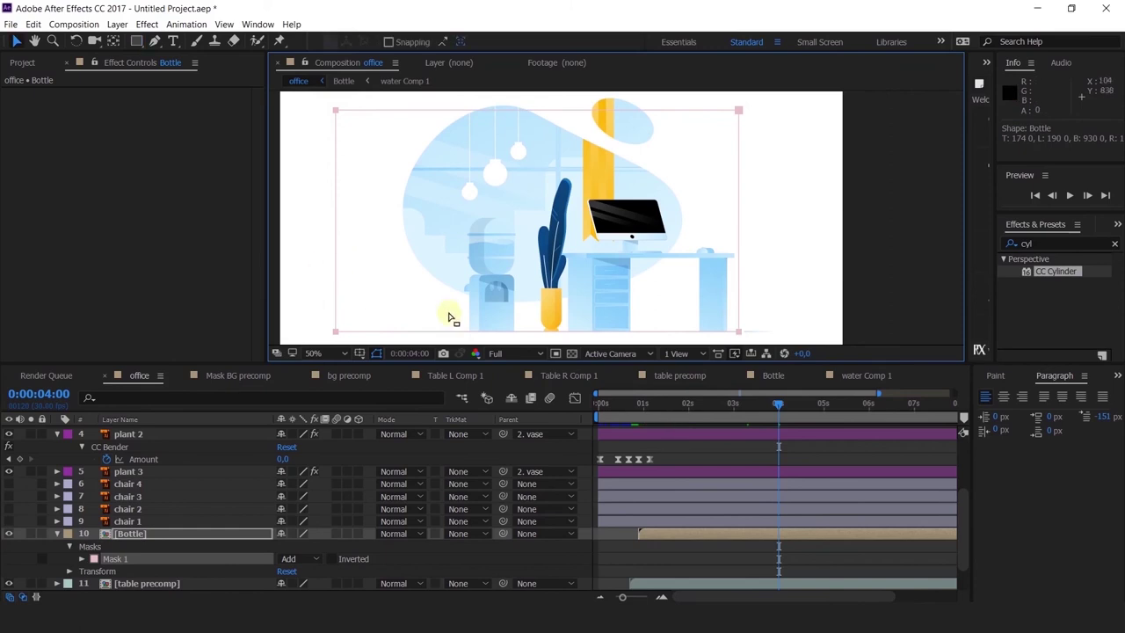
Examine the Bottle mask's lower edge along the floor line up close, and preview the masked entrance from the start.
scroll(389, 229, down, 2)
key(v)
scroll(594, 263, up, 6)
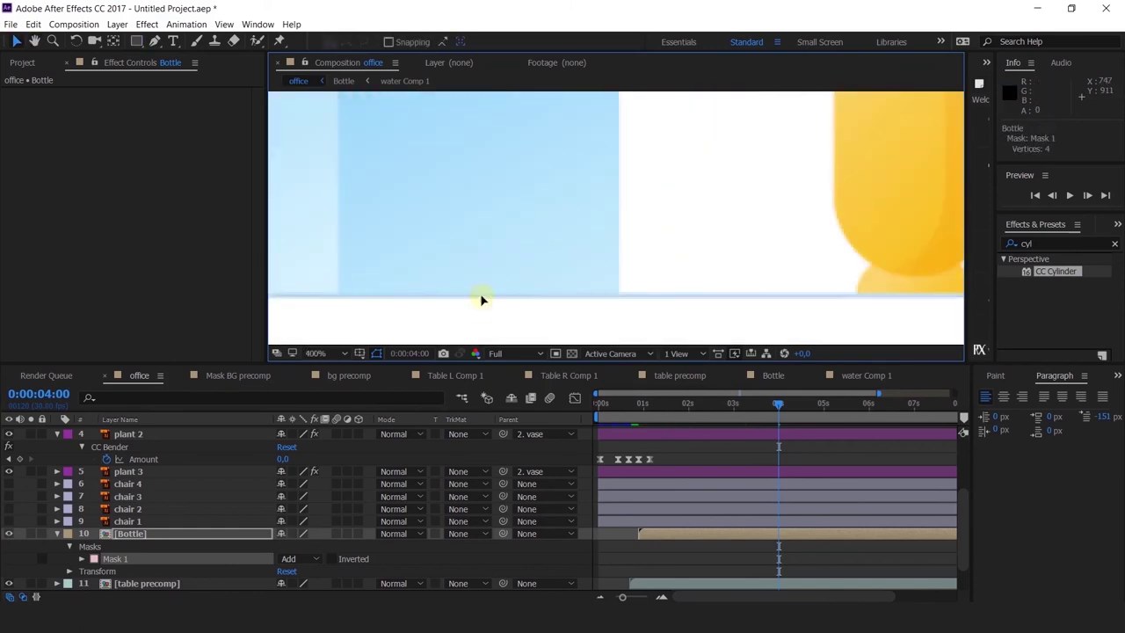
scroll(627, 255, down, 8)
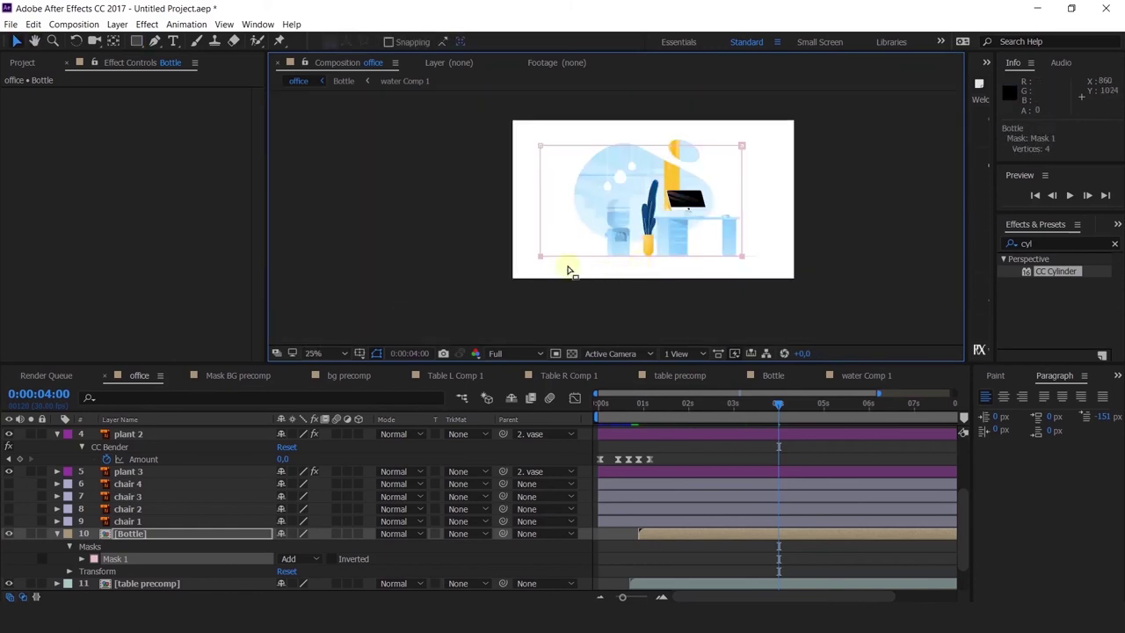
scroll(649, 268, up, 4)
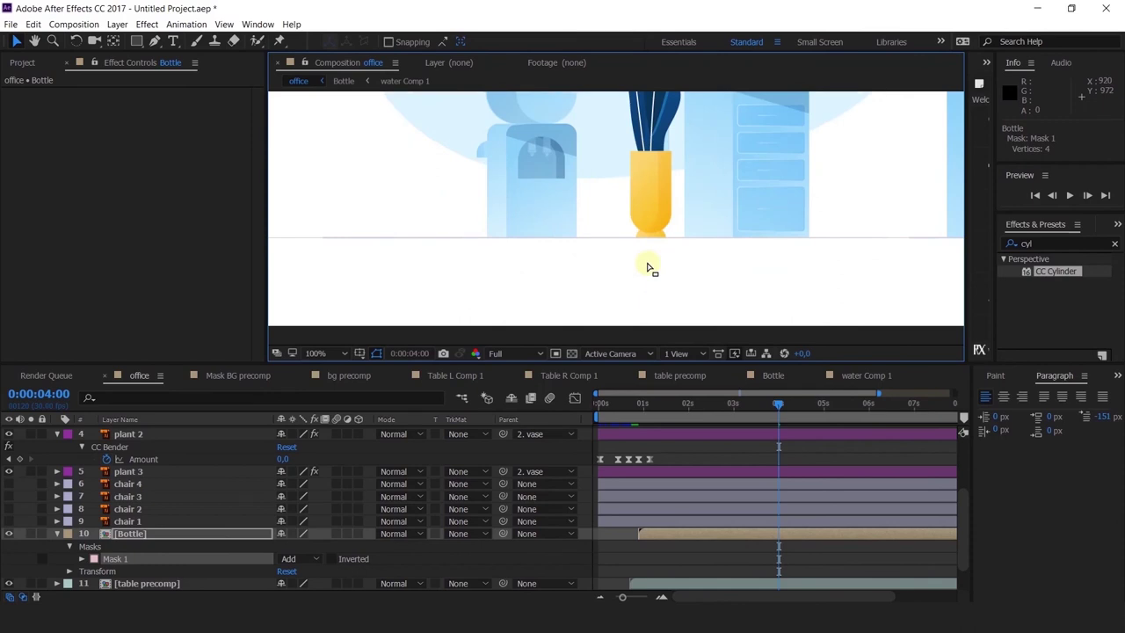
scroll(636, 239, down, 2)
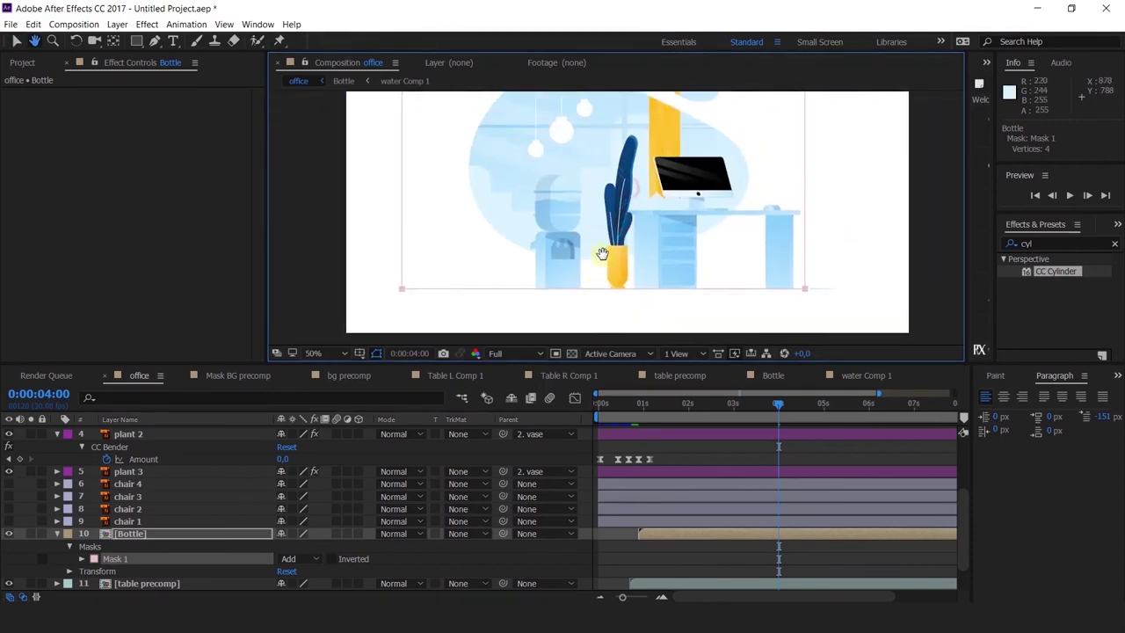
click(657, 550)
drag(618, 406, 555, 407)
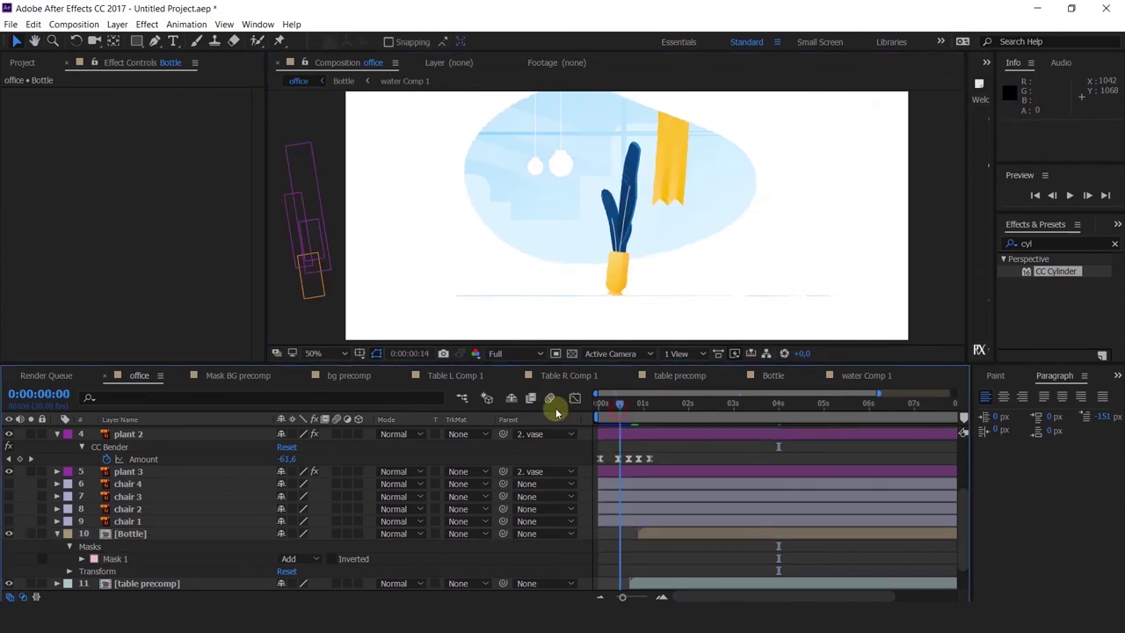
key(space)
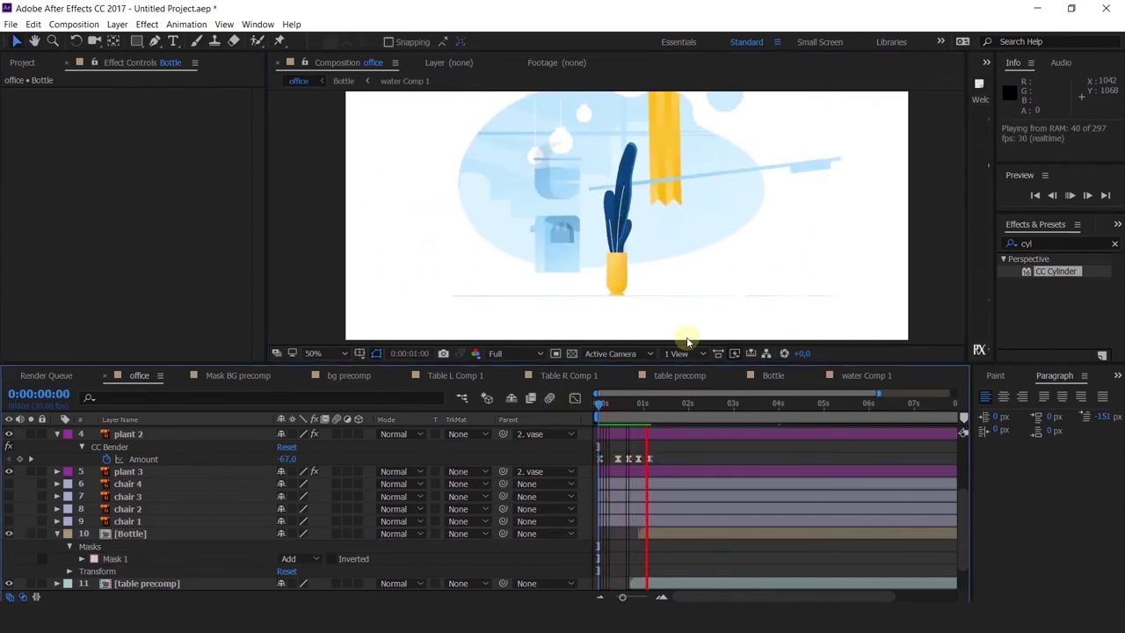
Scrub to the water cooler's first frames around 0:00:00:28 and replay the office scene from the beginning.
drag(638, 406, 708, 458)
key(=)
key(=)
key(=)
key(-)
key(-)
key(-)
key(-)
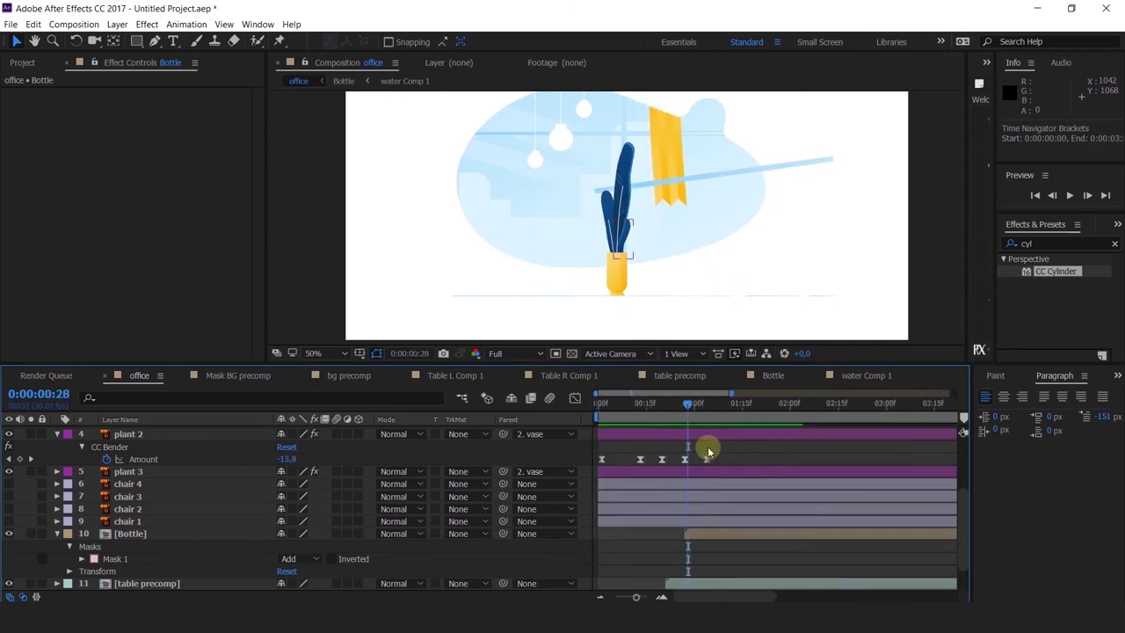
drag(635, 408, 585, 423)
key(space)
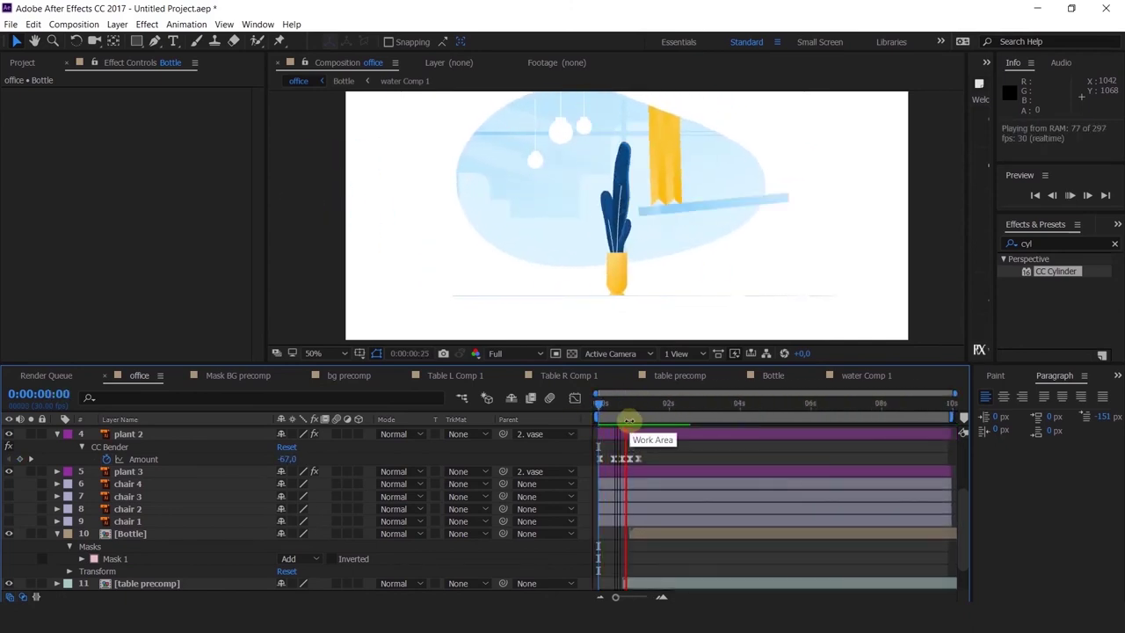
Shift the vase, plant 1, plant 2 and plant 3 layers together so they start at about 0:00:01:20.
drag(623, 408, 656, 434)
scroll(641, 466, up, 3)
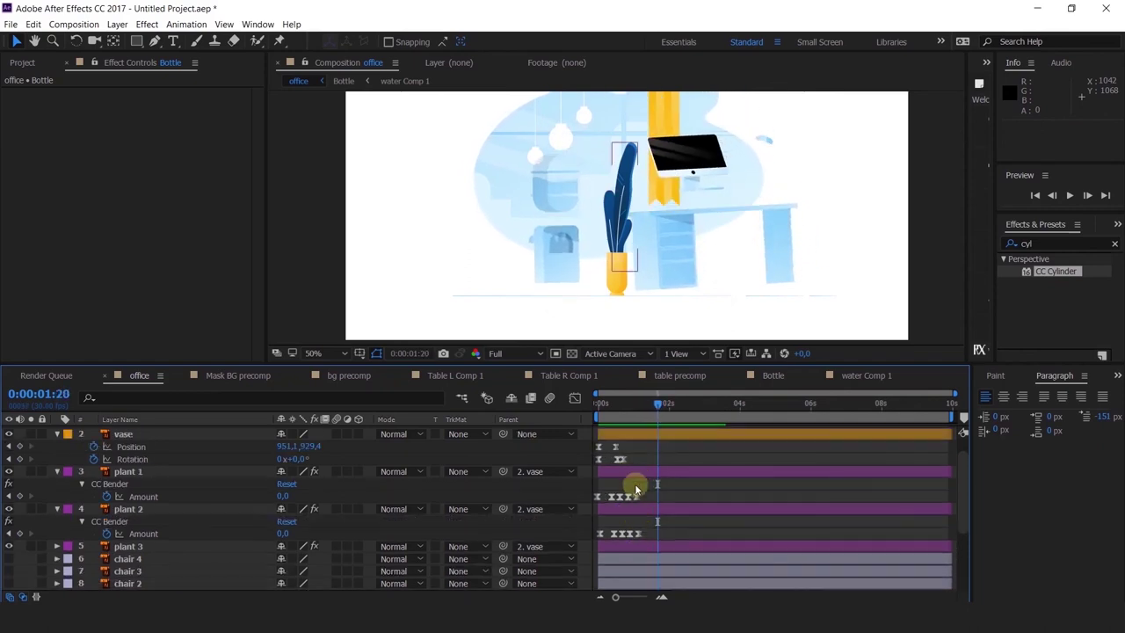
click(619, 437)
shift+click(610, 544)
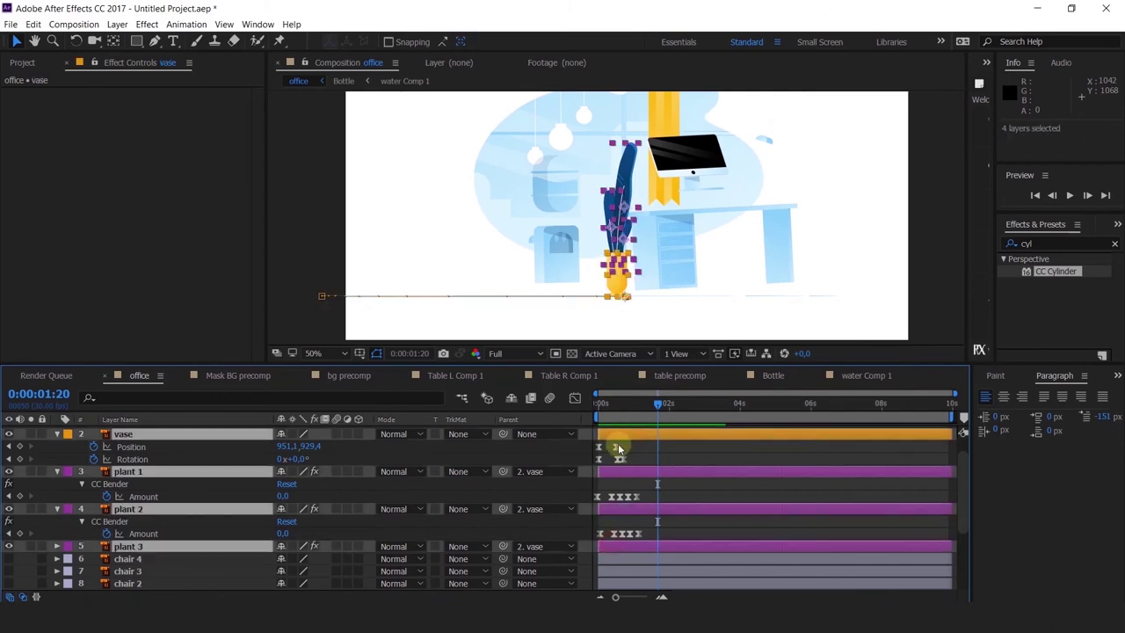
drag(622, 439, 670, 421)
key(=)
key(=)
key(=)
key(=)
key(minus)
key(minus)
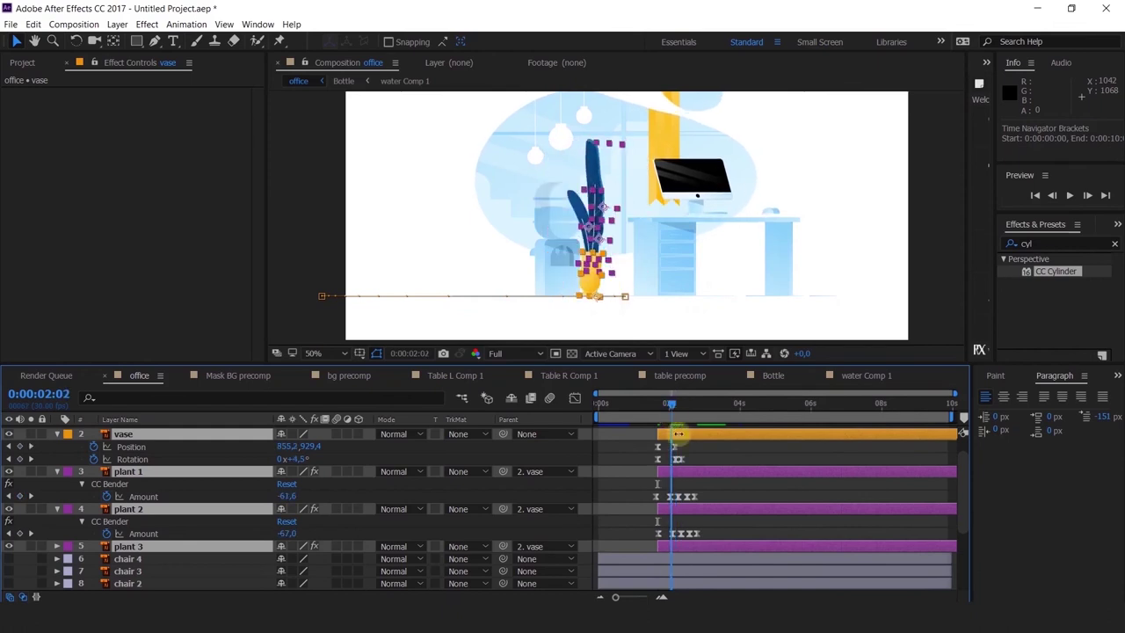
Shift the Bottle layer so it starts at 0:00:02:00, and preview the office scene from the beginning.
scroll(700, 539, down, 3)
drag(659, 496, 699, 504)
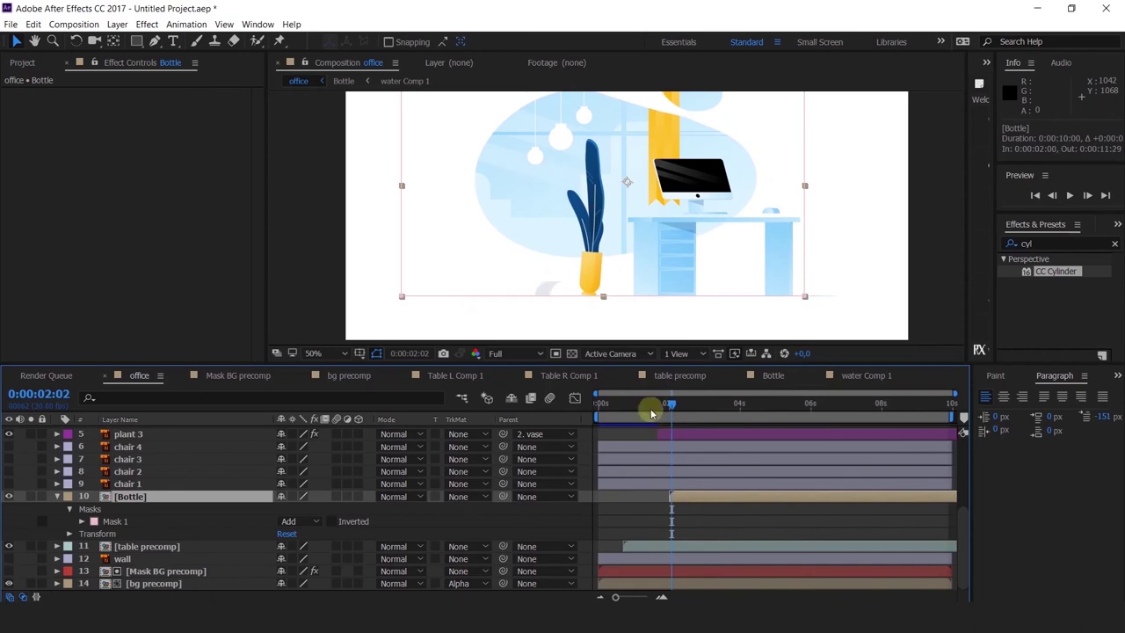
click(598, 406)
key(space)
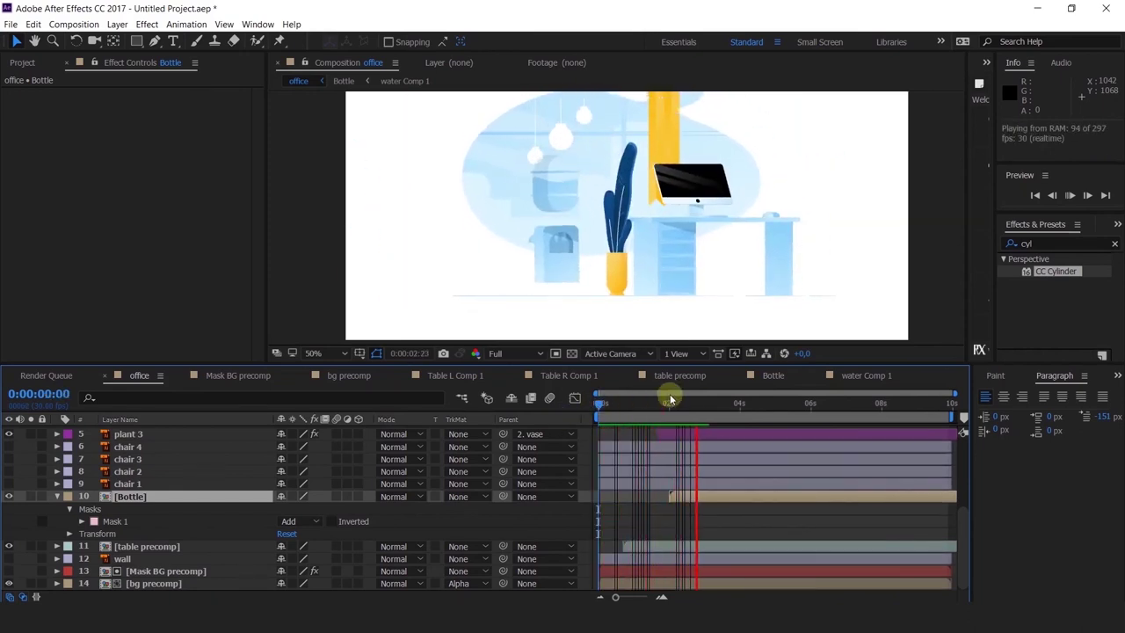
Replay the entrances from 0:00:01:12 and again from the start to check the timing of the plant and water cooler.
click(665, 406)
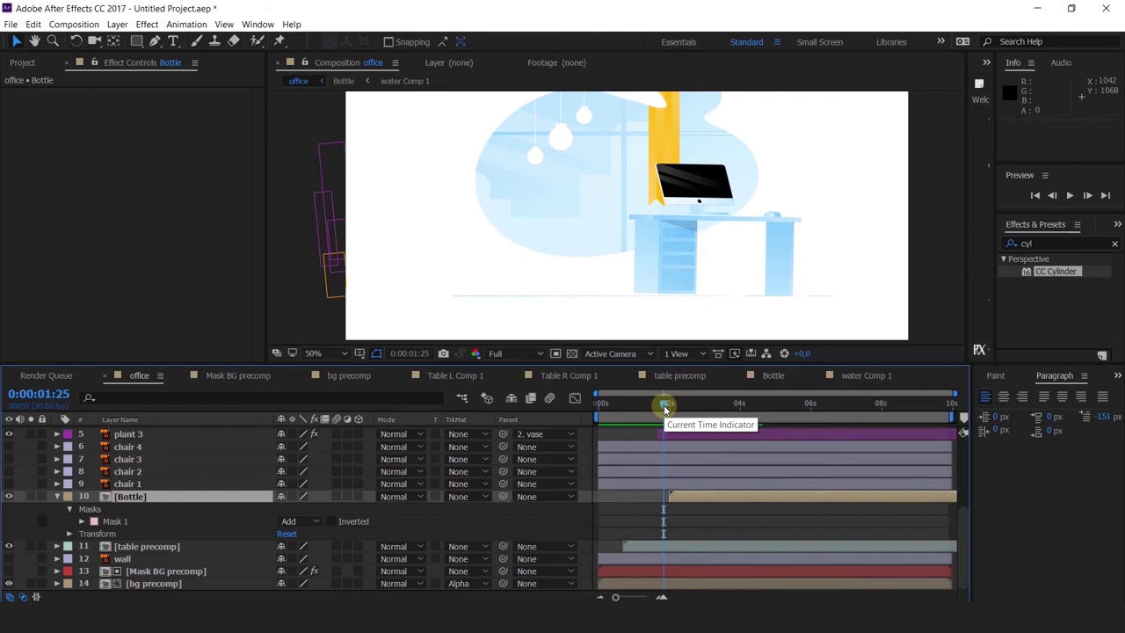
drag(624, 411, 648, 468)
key(space)
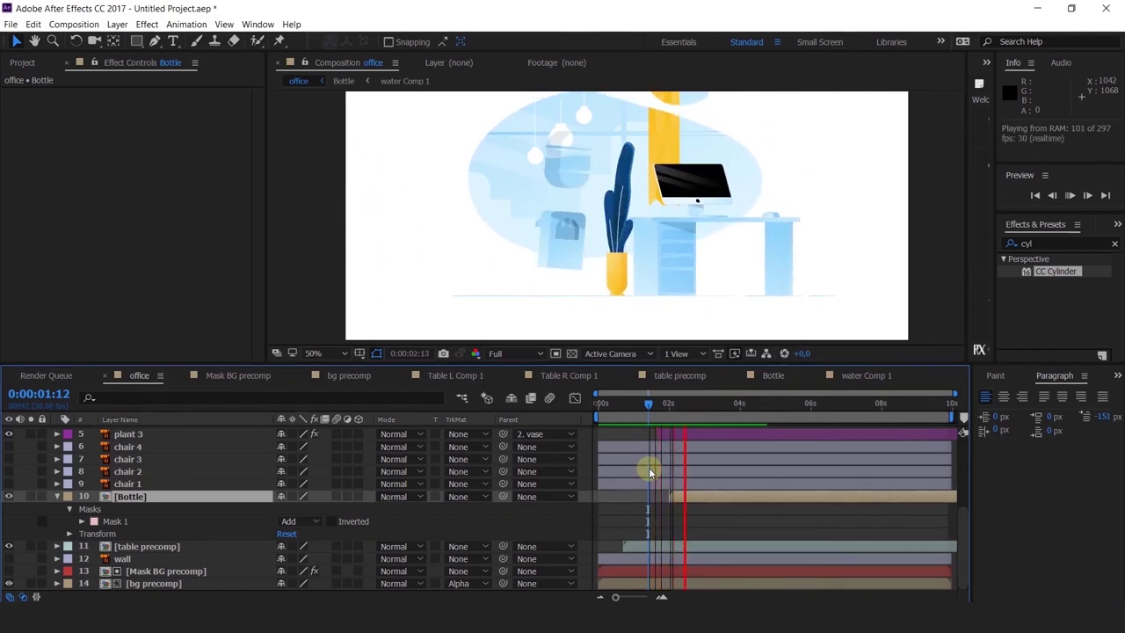
drag(626, 406, 599, 411)
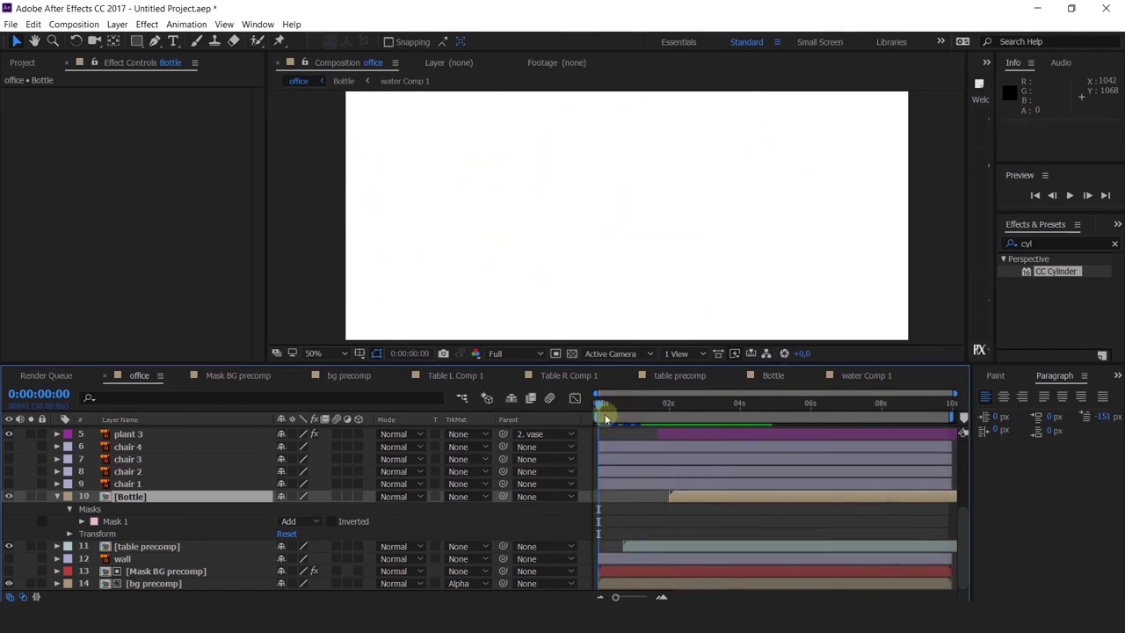
key(space)
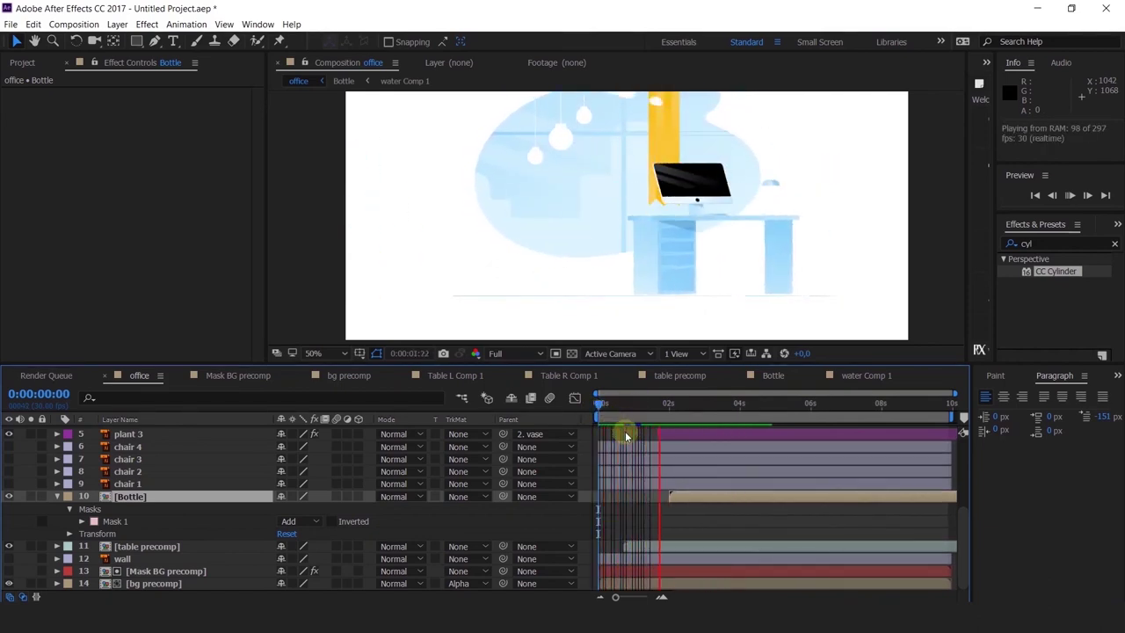
drag(667, 408, 779, 452)
click(739, 514)
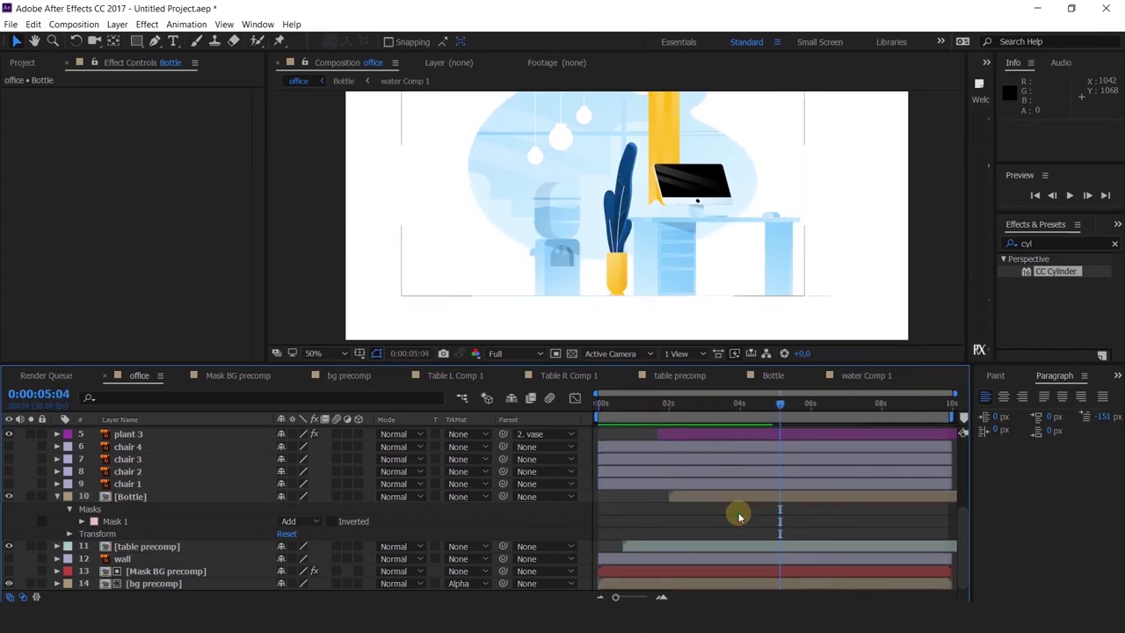
Save the project as anim in a new folder named 010 inside the Videomatica folder on drive E.
key(ctrl+s)
click(447, 37)
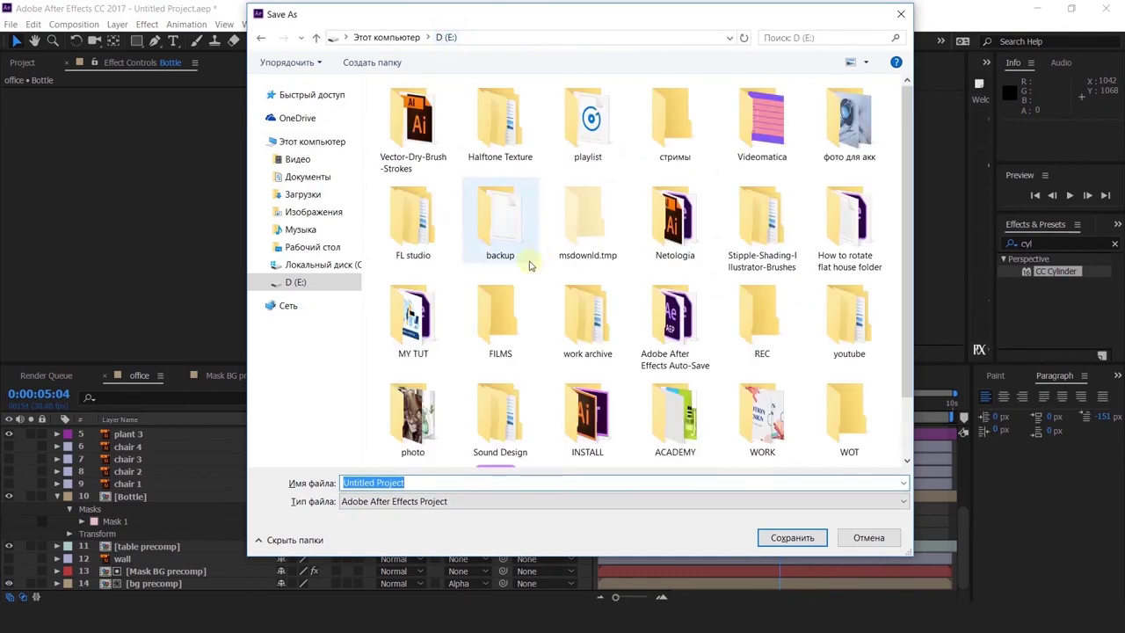
double_click(757, 130)
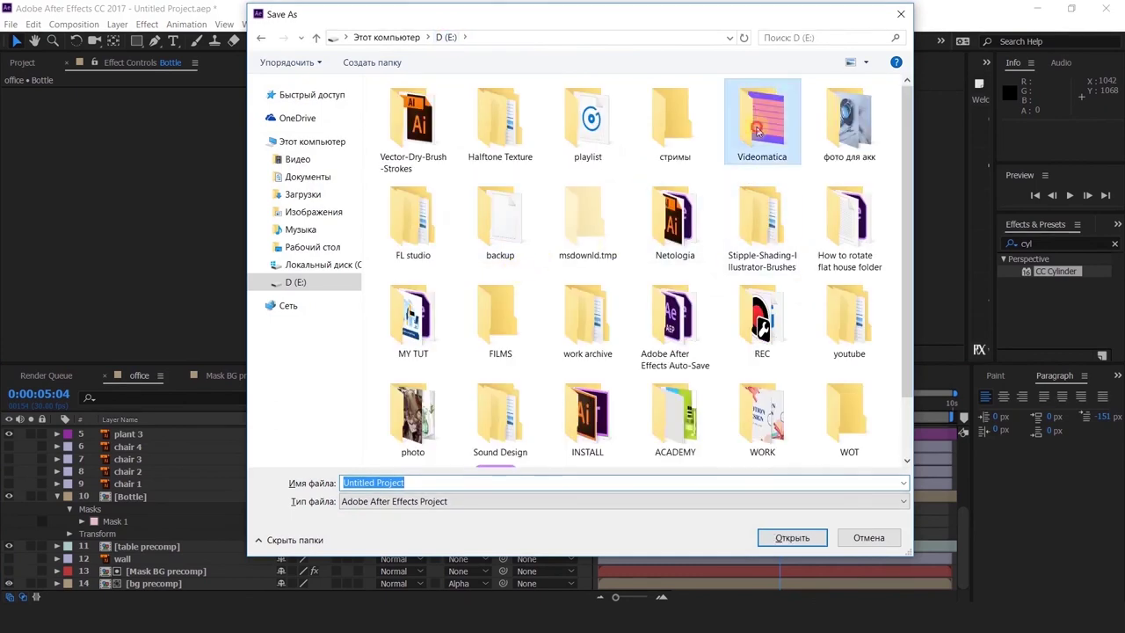
right_click(430, 310)
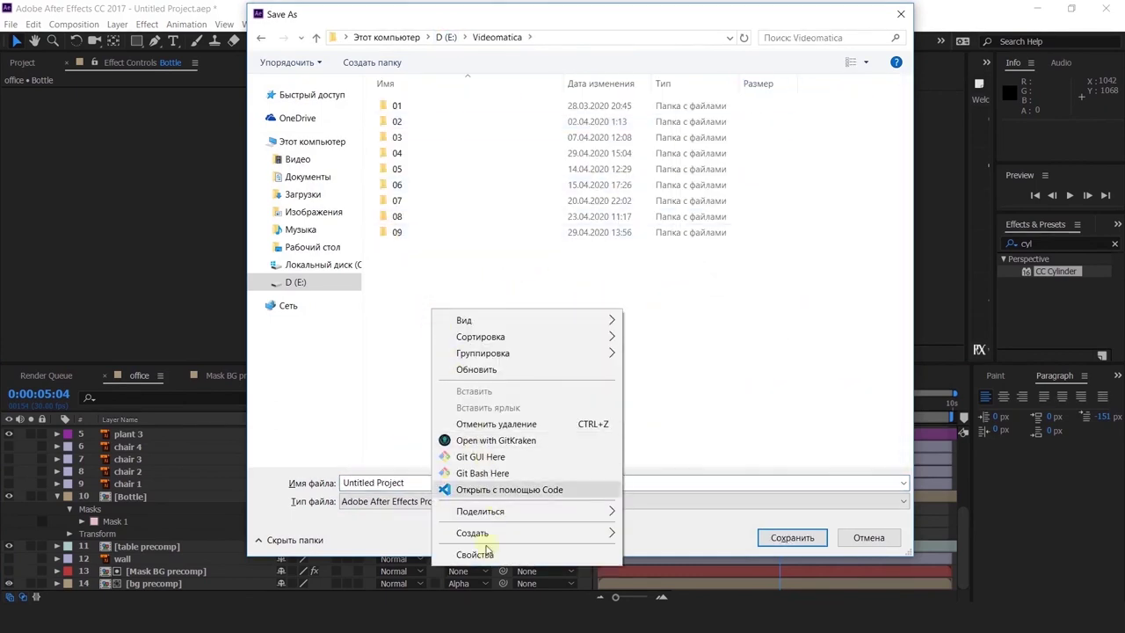
mouse_move(565, 533)
click(641, 379)
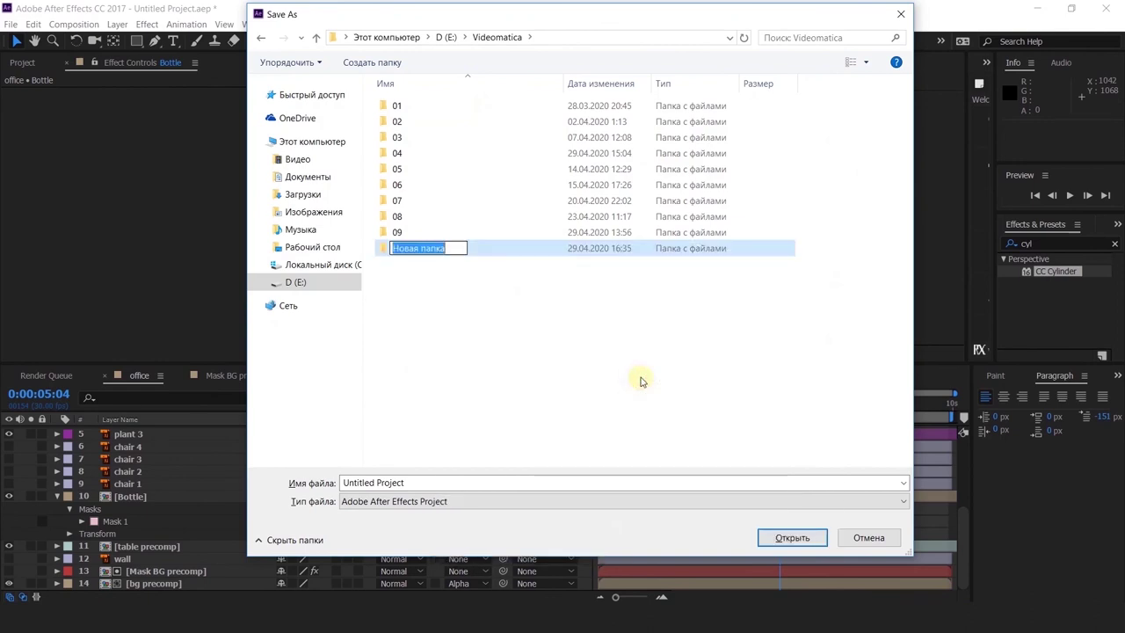
text(010)
key(Return)
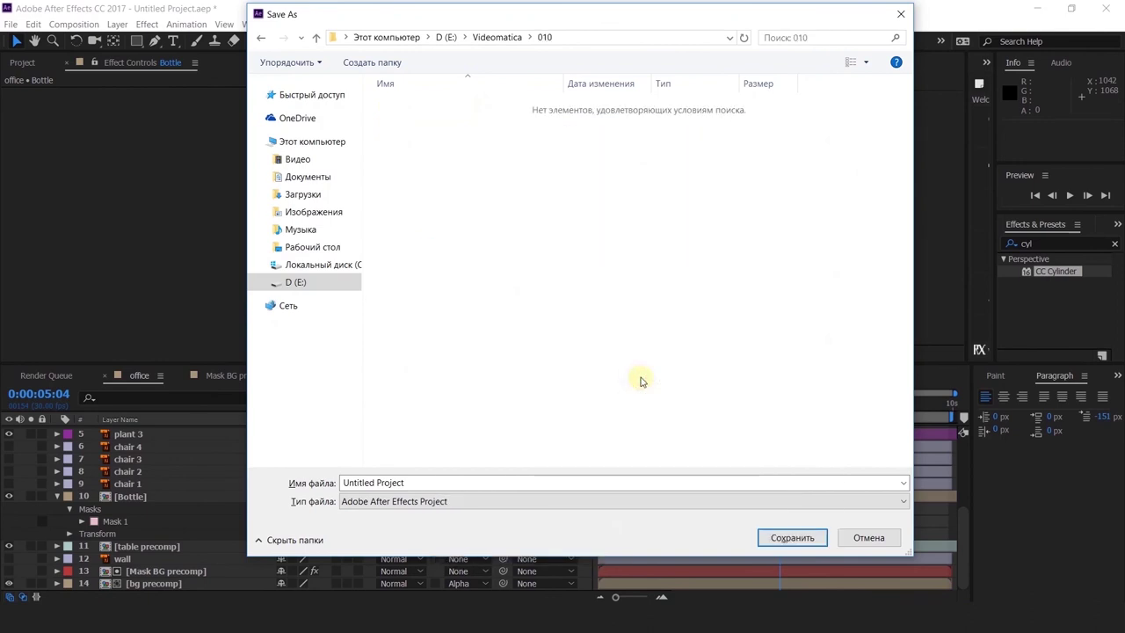
click(438, 482)
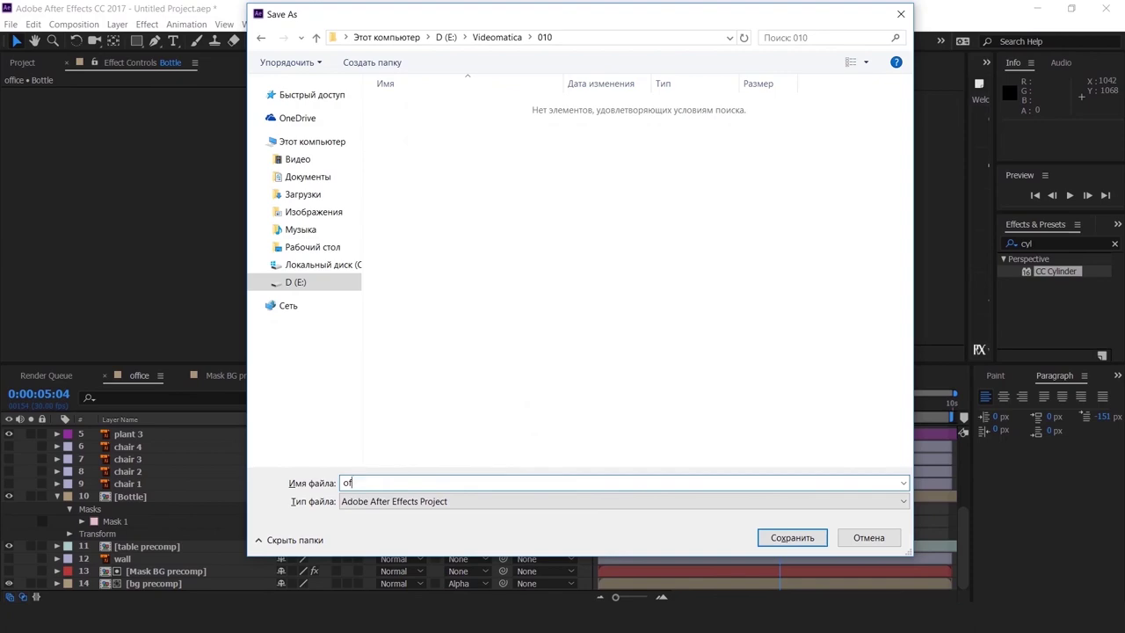
key(Return)
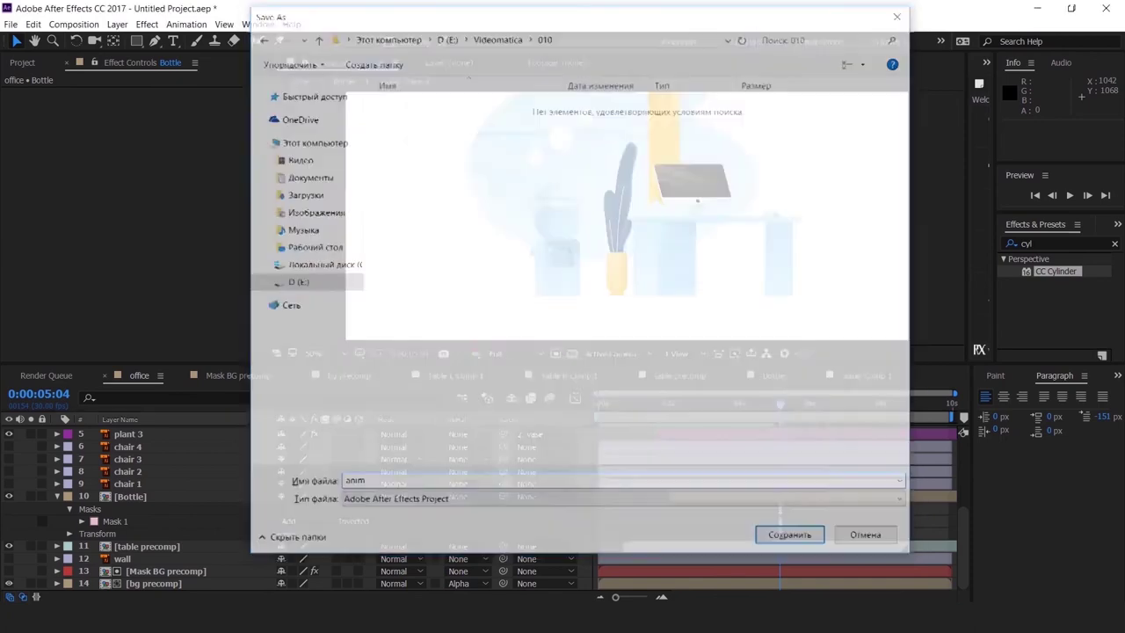
Make the layers chair 1 to chair 4 visible and move them to the top of the layer stack.
scroll(81, 537, up, 3)
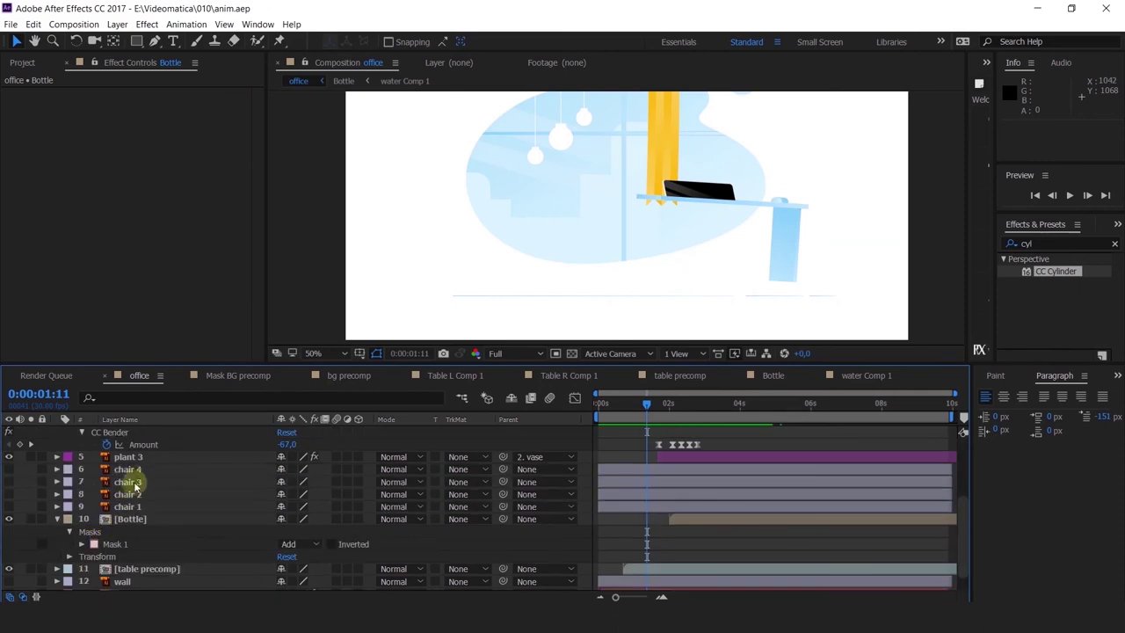
click(131, 468)
shift+click(125, 507)
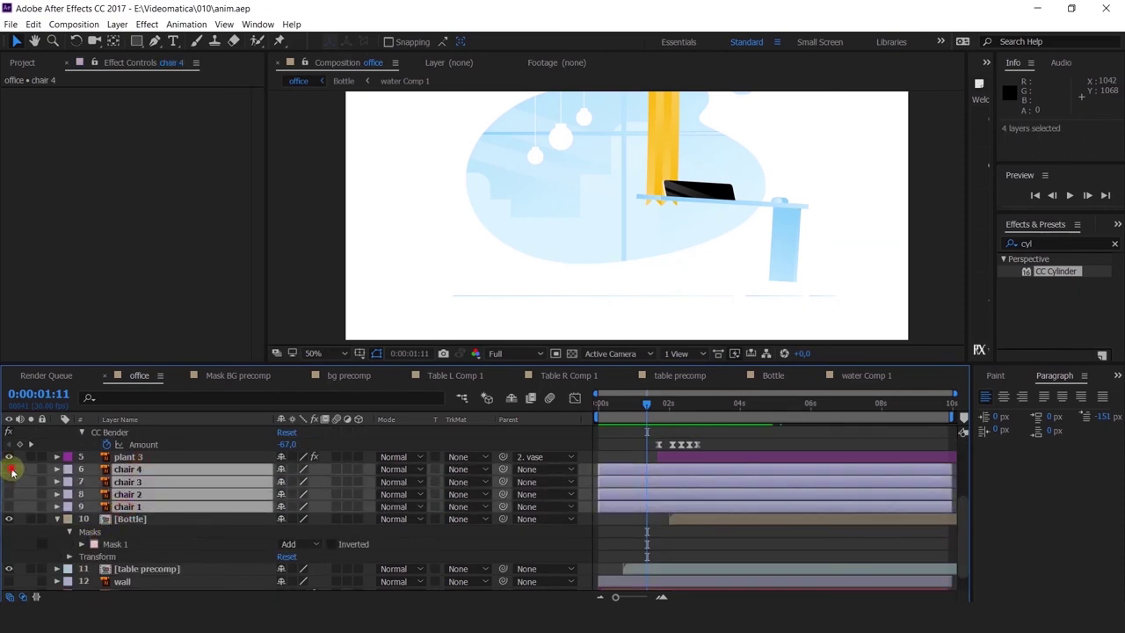
drag(11, 472, 9, 507)
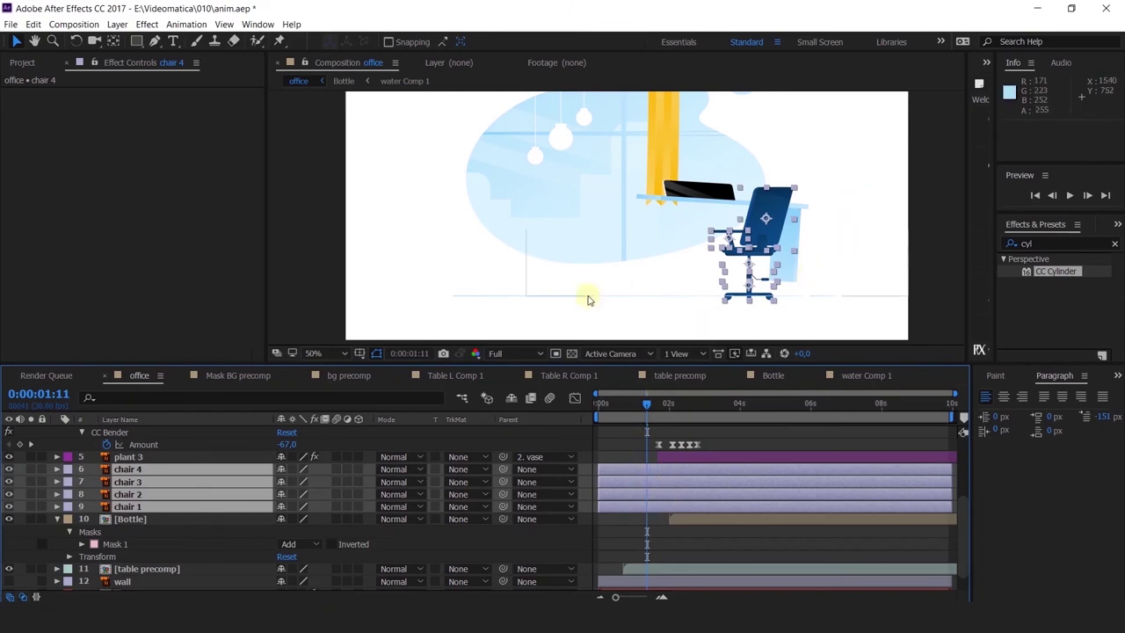
drag(651, 405, 764, 405)
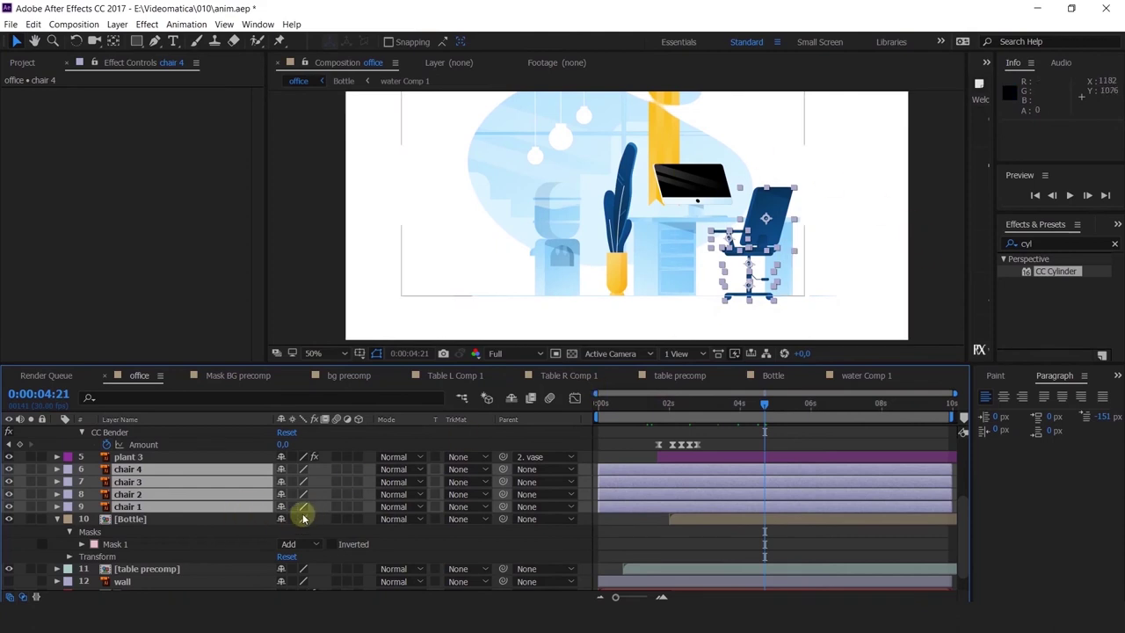
scroll(111, 562, up, 2)
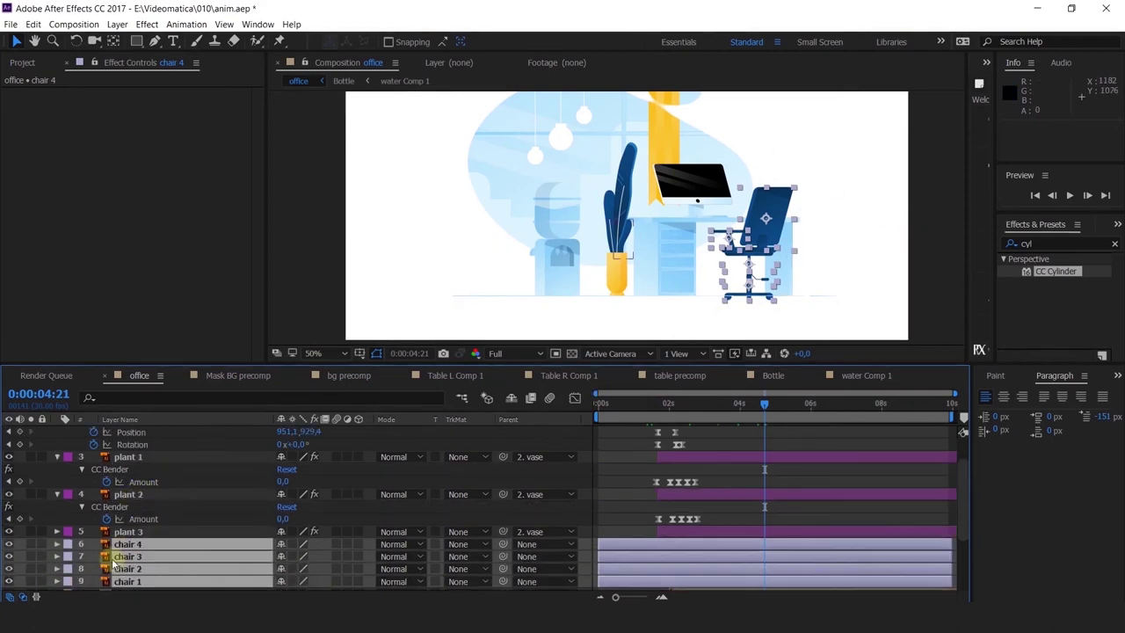
drag(119, 550, 151, 432)
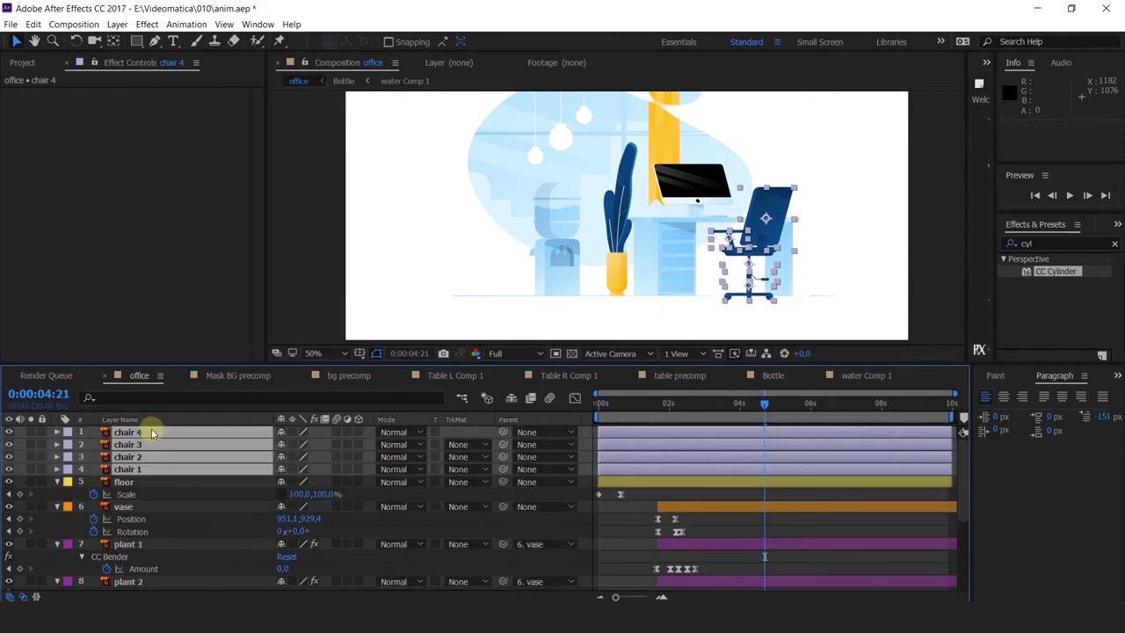
Move the in-points of all four chair layers to 0:00:02:10 and clear the layer selection.
key([)
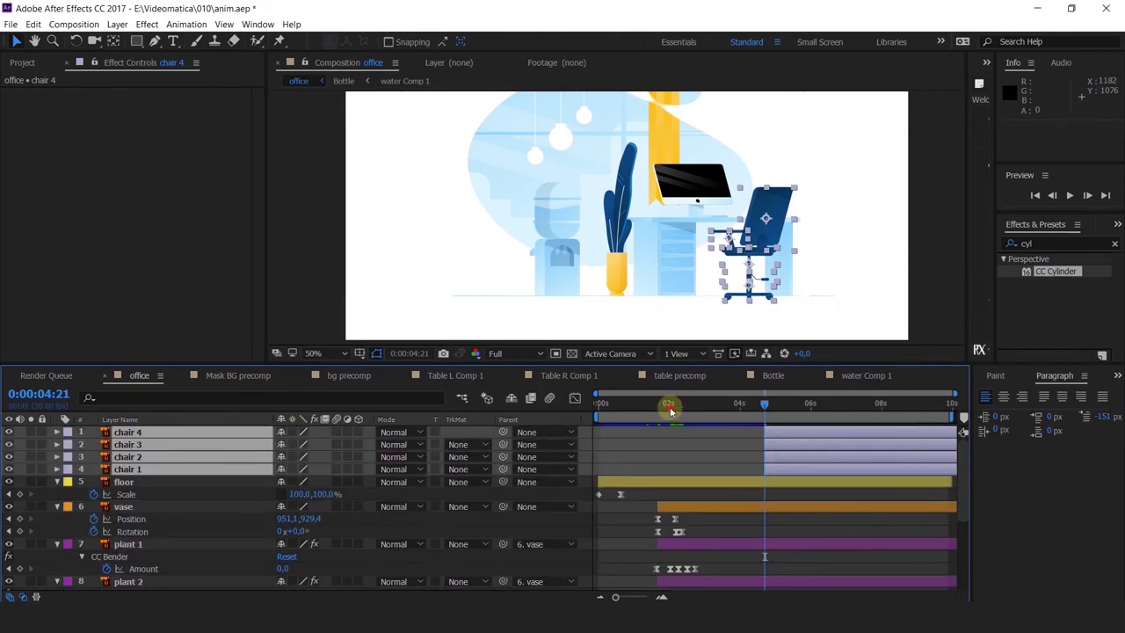
drag(670, 409, 688, 425)
drag(678, 426, 665, 406)
key(equal)
key(equal)
key(equal)
key(bracketleft)
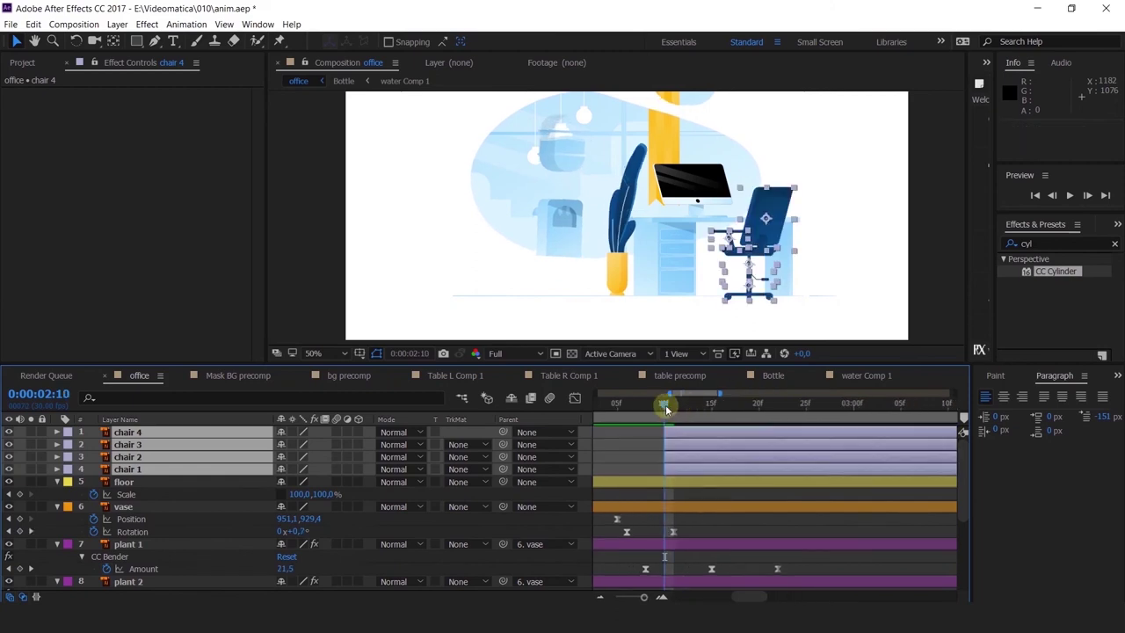
key(minus)
key(minus)
click(639, 456)
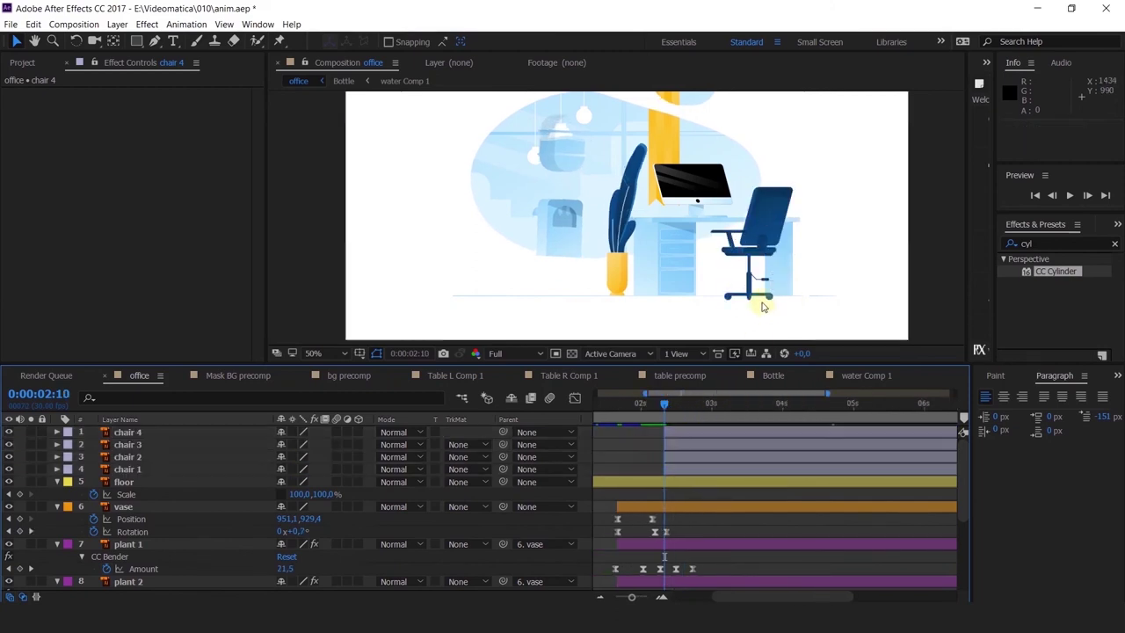
Move the anchor point of chair 3 to the underside of its leftmost caster wheel.
scroll(763, 306, up, 2)
click(766, 311)
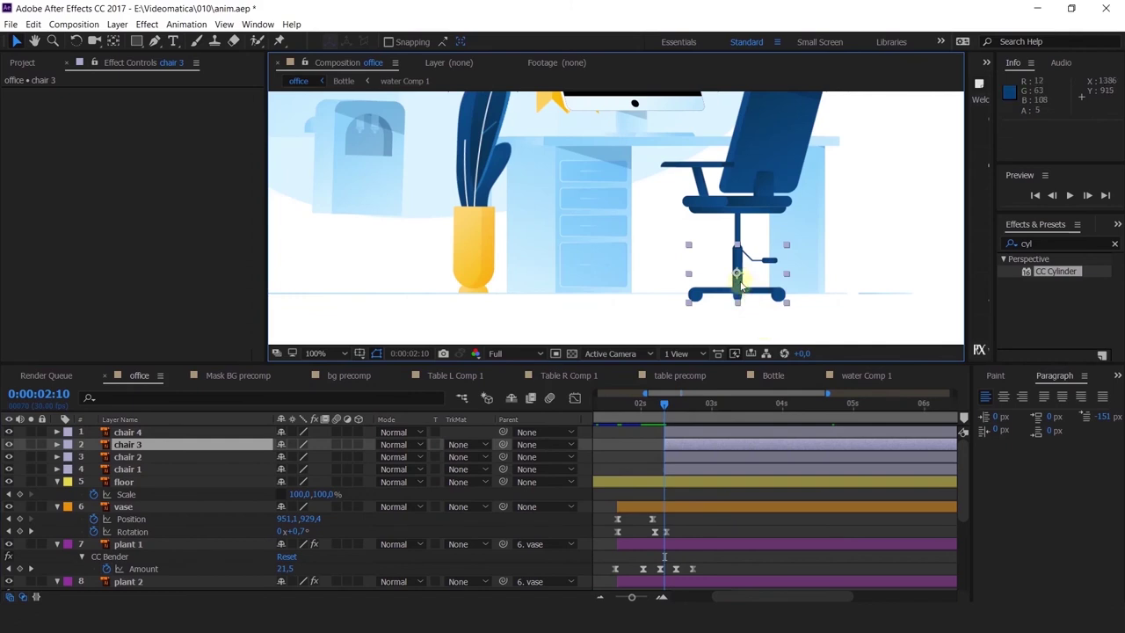
scroll(741, 284, up, 2)
drag(735, 266, 648, 315)
scroll(648, 314, up, 2)
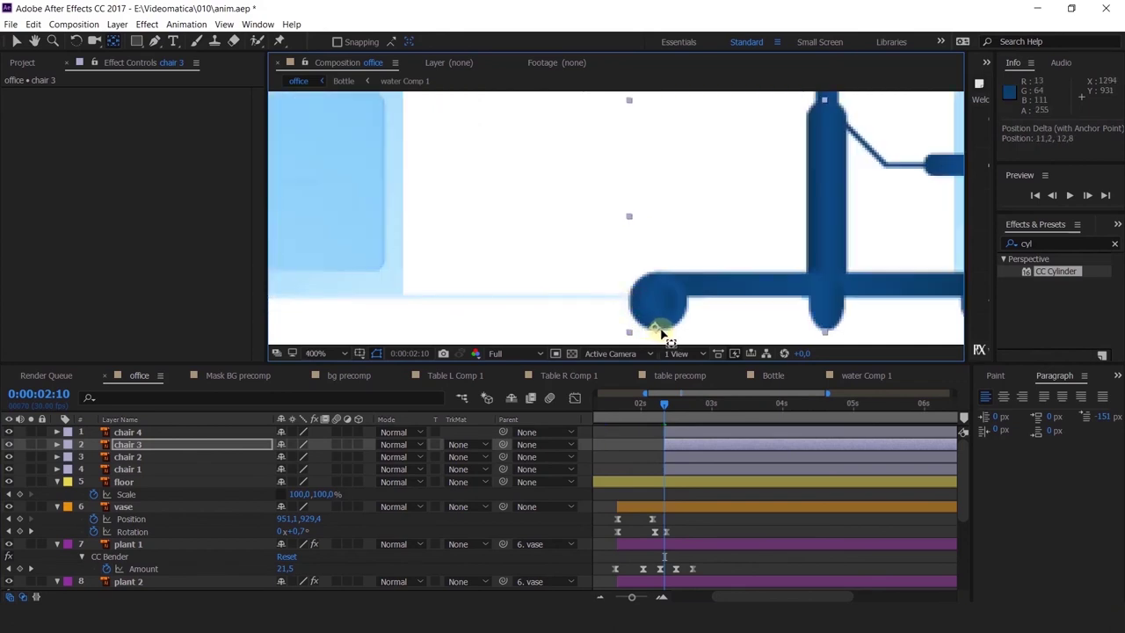
scroll(663, 334, down, 4)
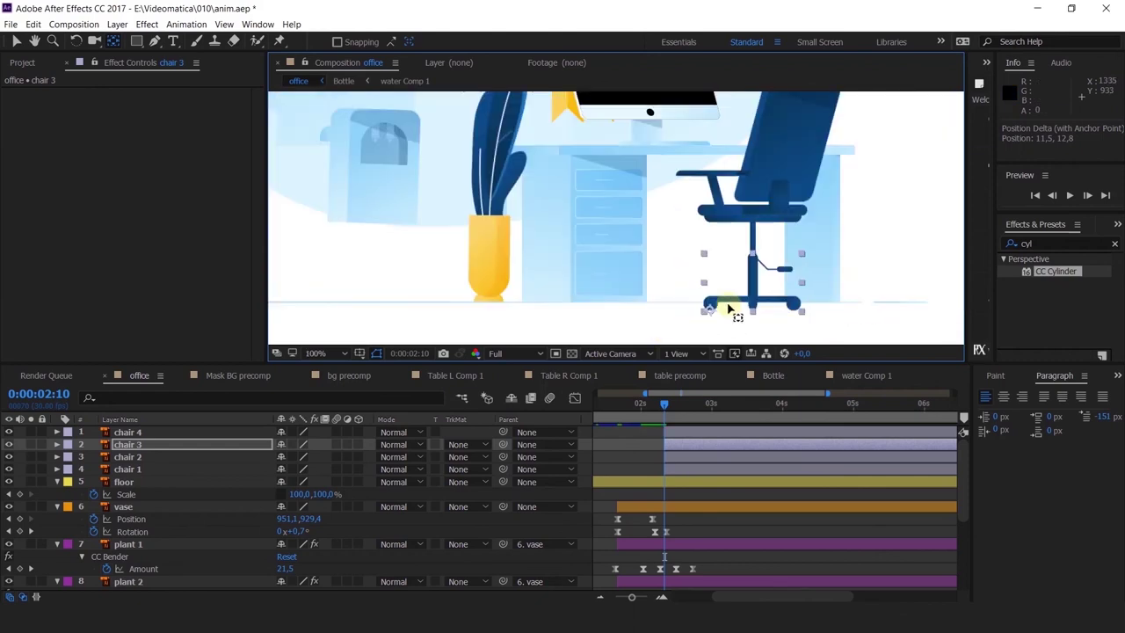
Place chair 3 at the top of the layer stack and parent chair 4, chair 2 and chair 1 to it.
mouse_move(123, 450)
mouse_down()
mouse_move(138, 477)
mouse_move(136, 435)
mouse_up()
click(132, 445)
shift+click(127, 468)
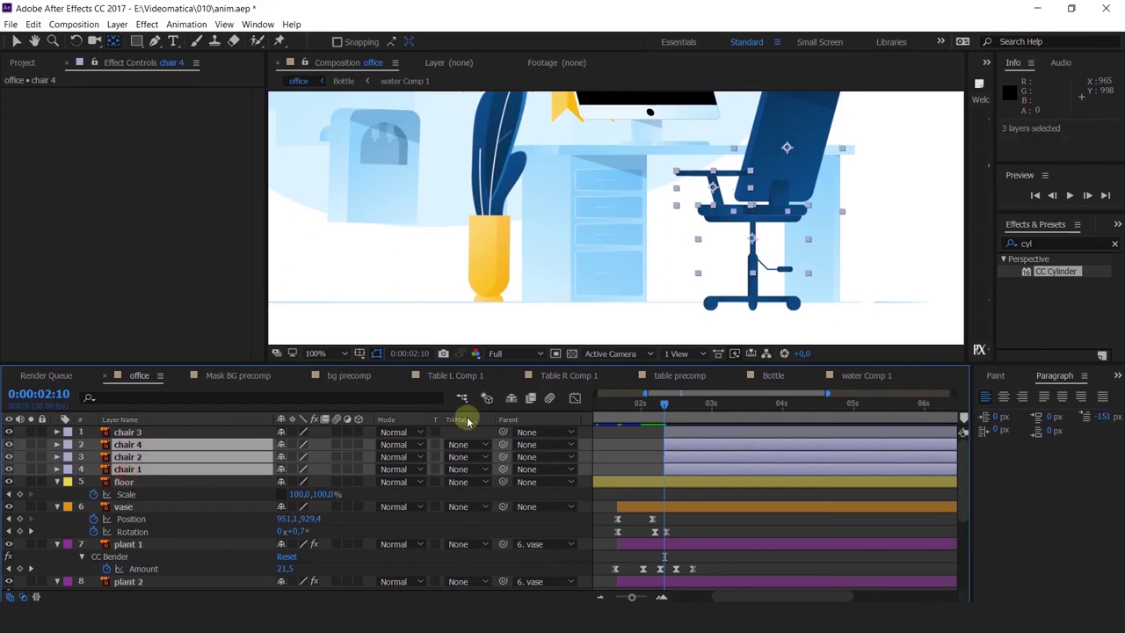
drag(503, 443, 132, 431)
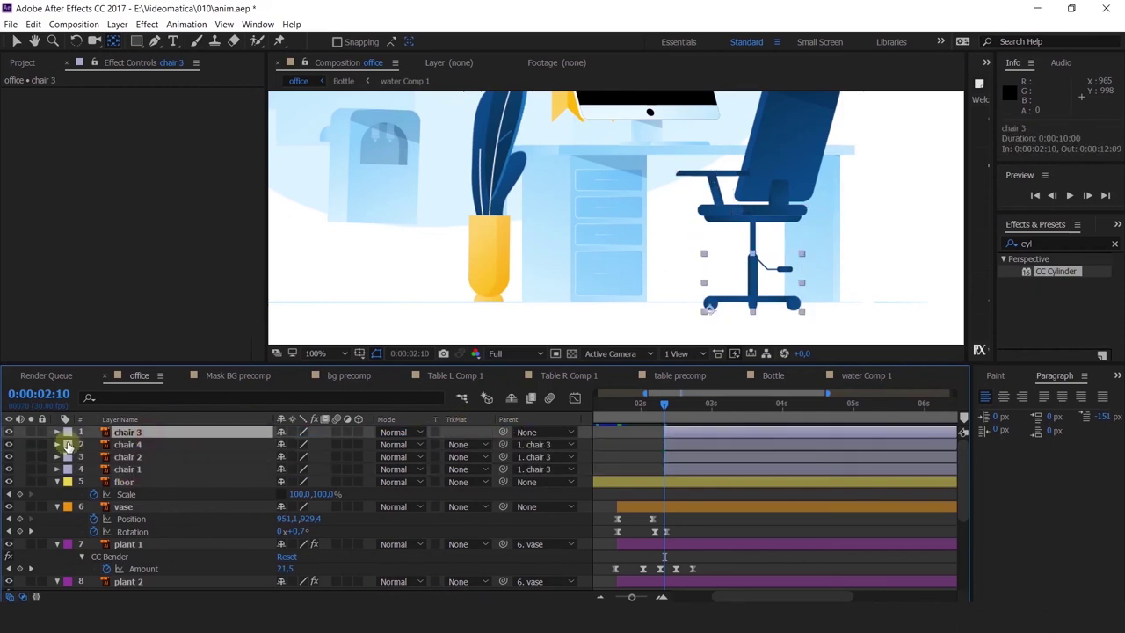
Label chair 3 Red and add Position and Rotation keyframes to it at 0:00:02:10.
click(68, 432)
click(103, 218)
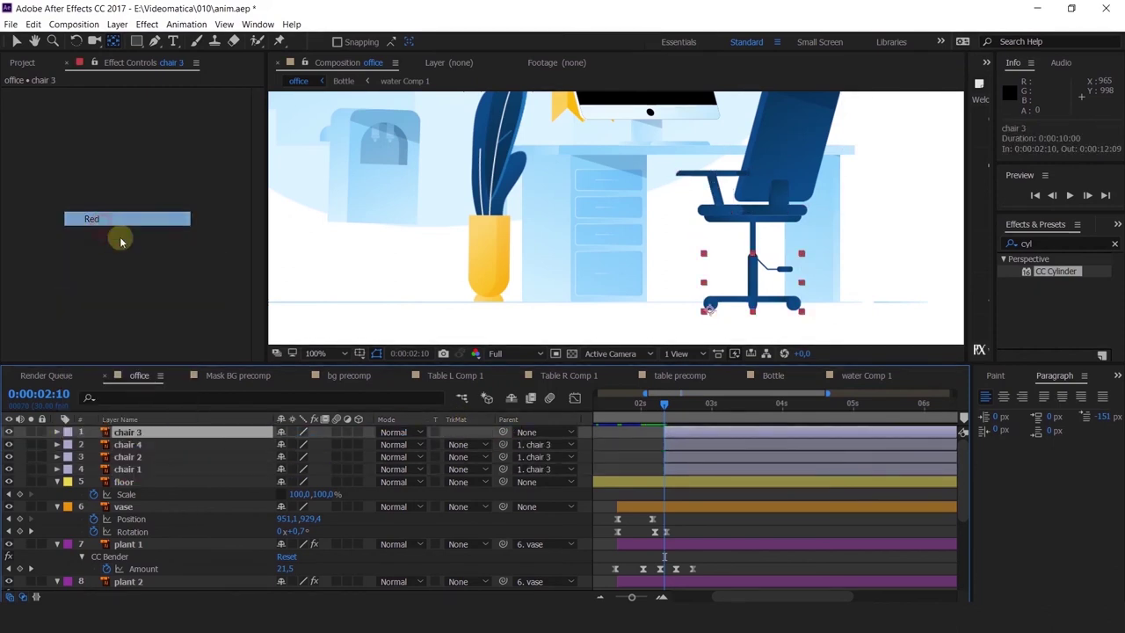
key(p)
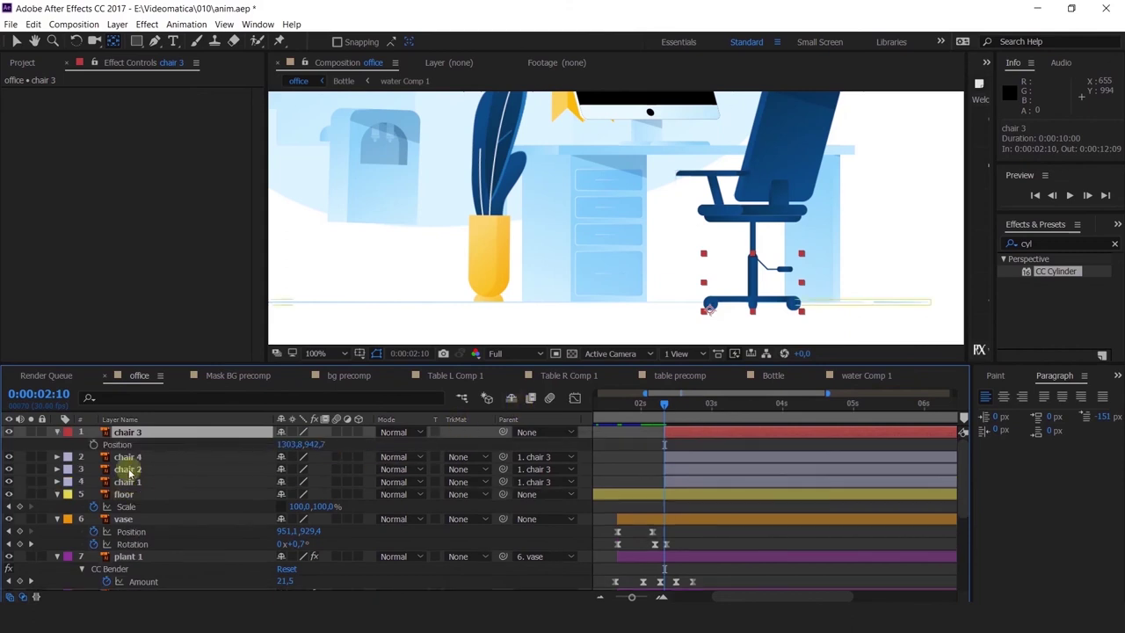
click(94, 444)
key(shift+r)
click(94, 456)
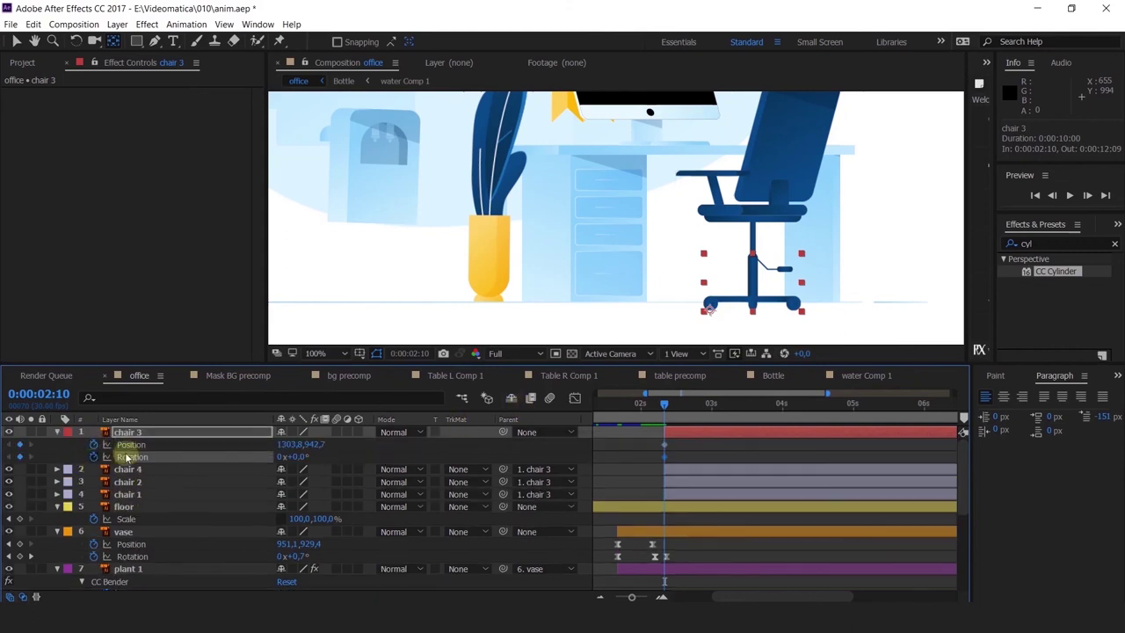
key(minus)
scroll(815, 231, down, 4)
scroll(708, 231, up, 2)
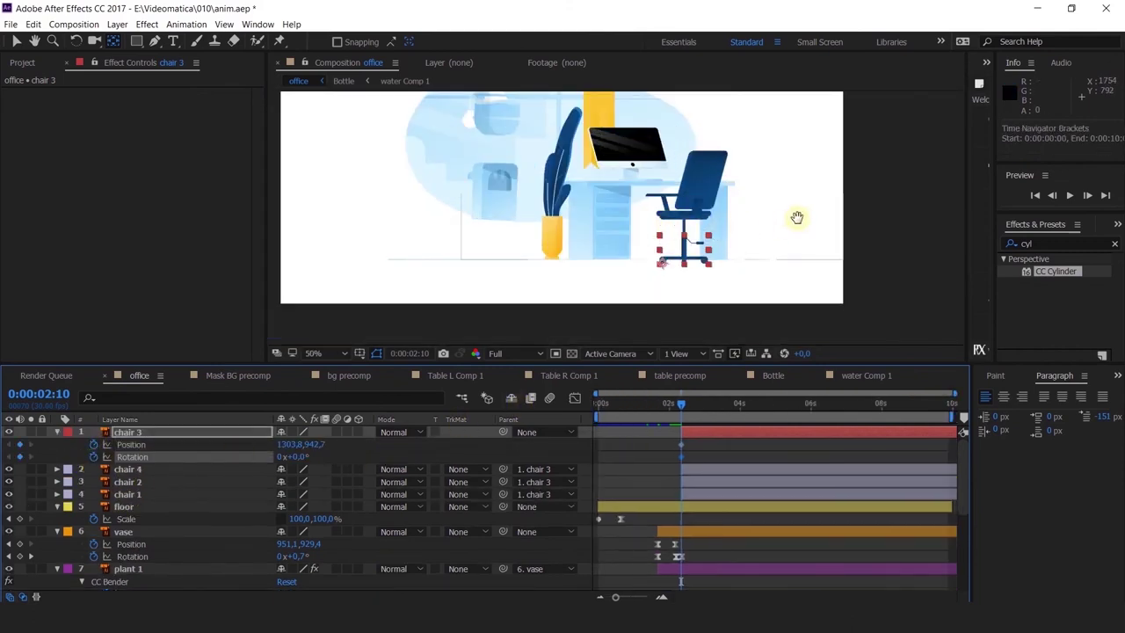
drag(796, 217, 713, 242)
key(equal)
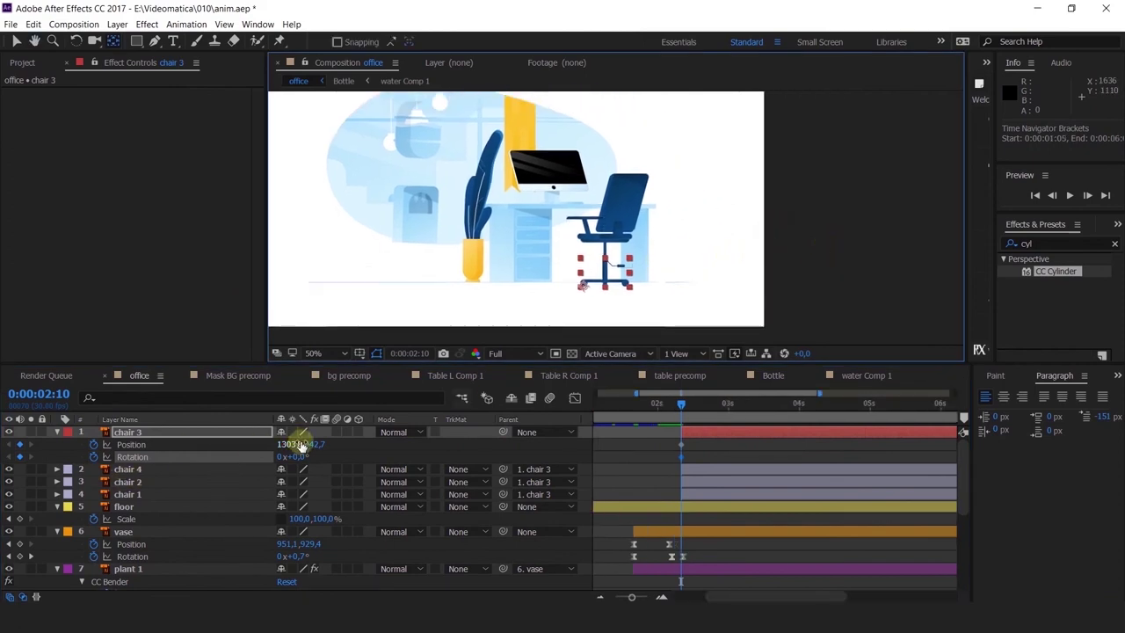
drag(286, 444, 730, 402)
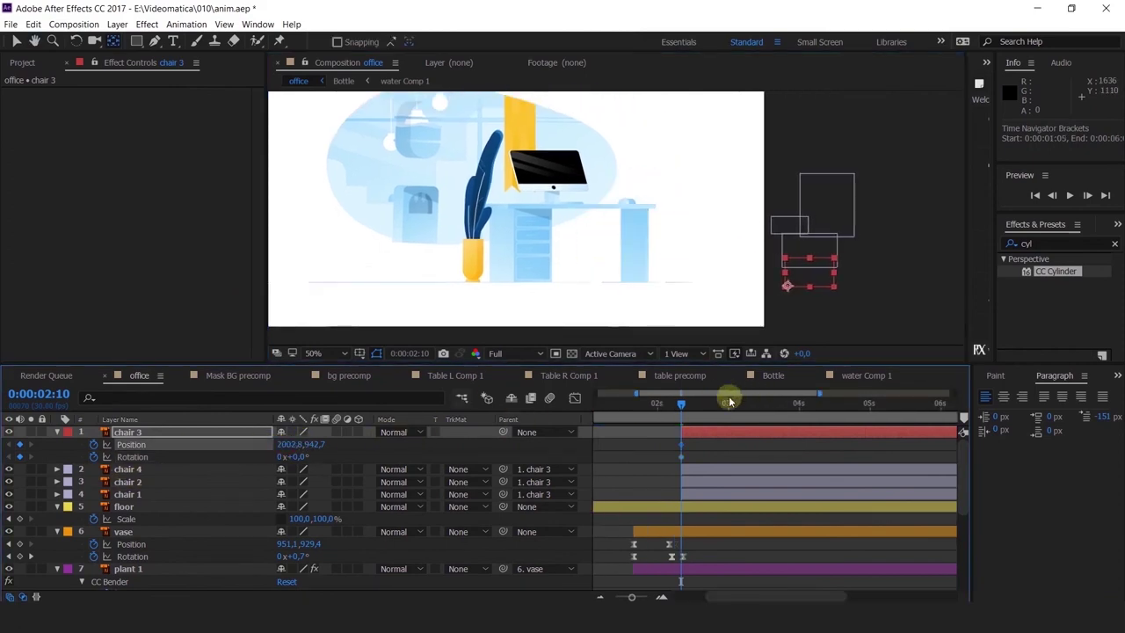
key(p)
key(ctrl+z)
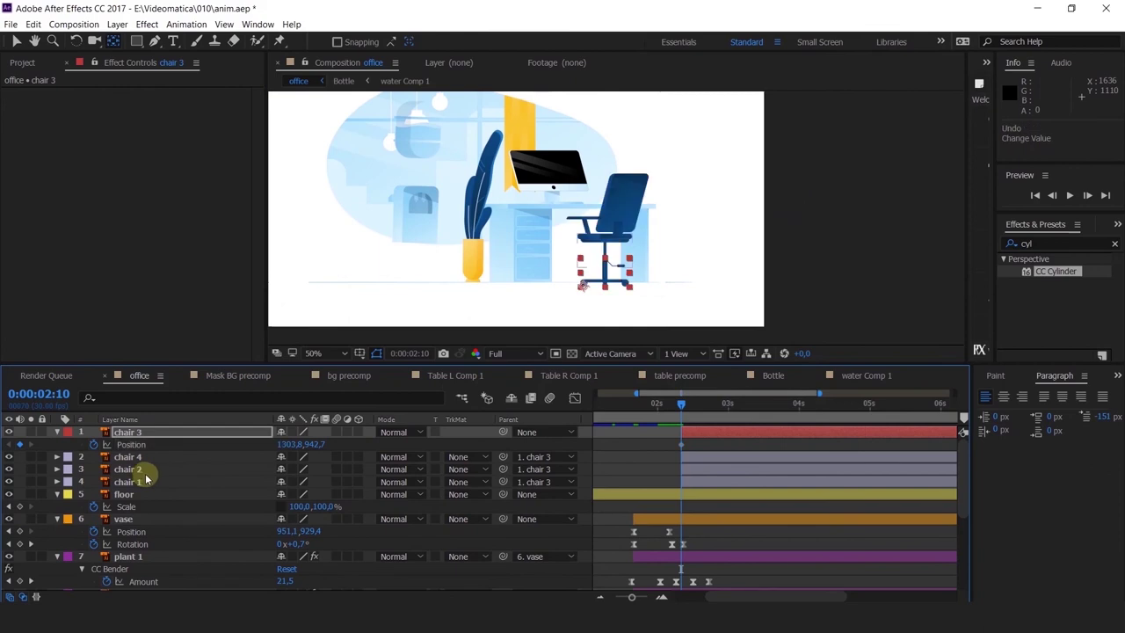
key(shift+r)
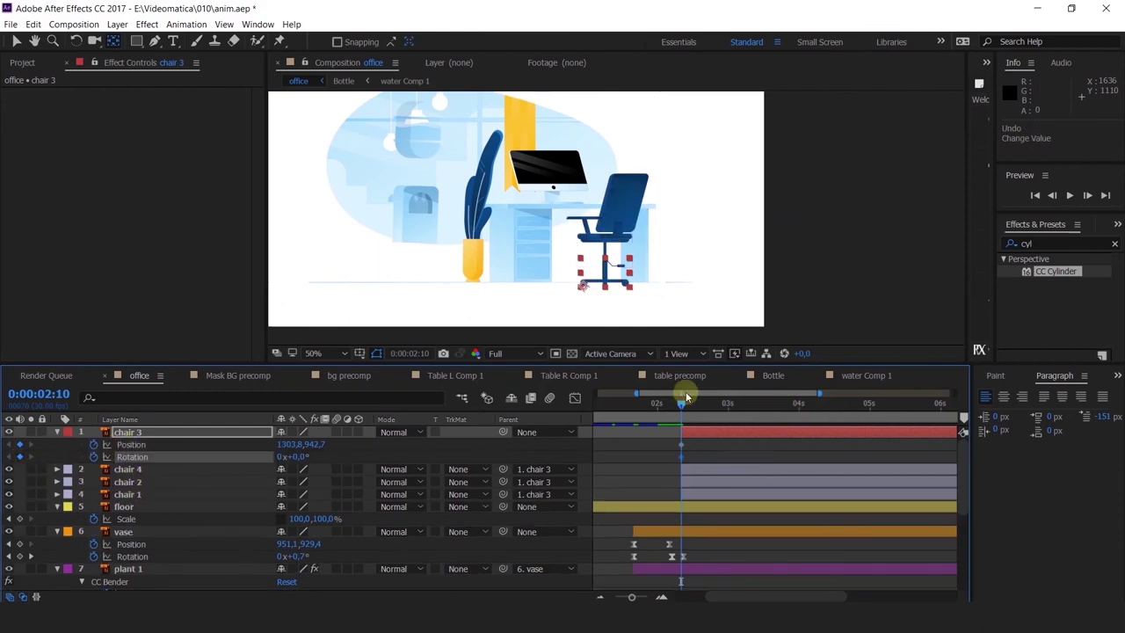
Add Position and Rotation keyframes to chair 3 at 0:00:02:20, keeping the current values.
key(equal)
key(equal)
drag(717, 408, 774, 409)
click(19, 444)
click(20, 456)
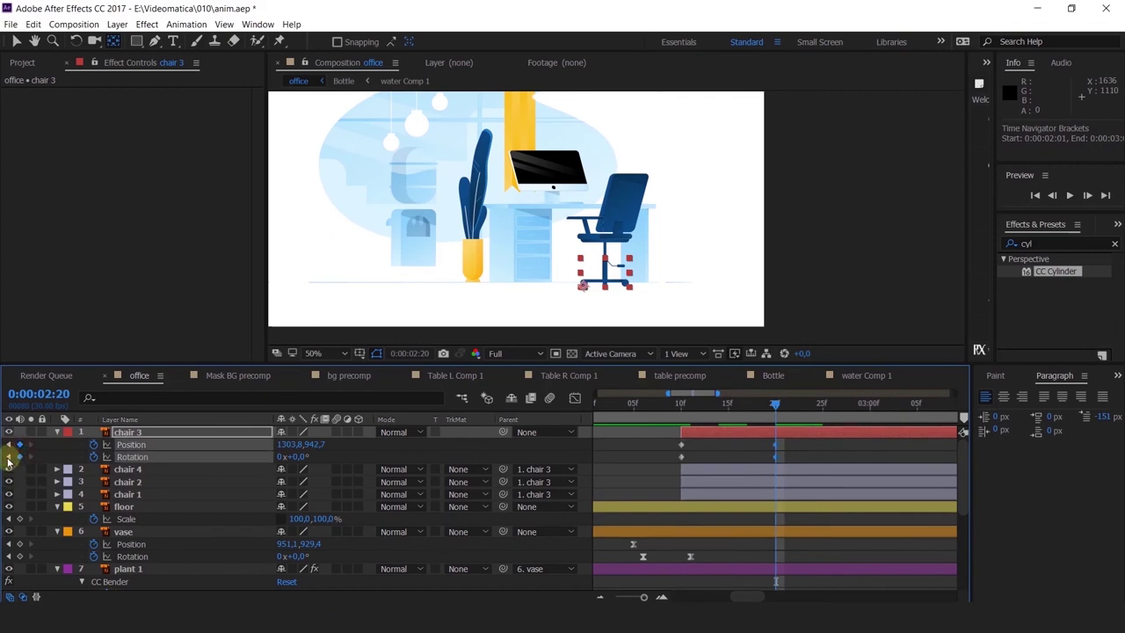
Set chair 3's X position to 2015.8 at 0:00:02:10 and its rotation to -16° at 0:00:02:20.
click(9, 456)
drag(290, 444, 751, 395)
mouse_move(296, 458)
mouse_down()
mouse_move(306, 454)
mouse_move(286, 459)
mouse_up()
click(31, 446)
Copy chair 3's 0:00:02:20 Position keyframe to 0:00:03:00 and set the X position at 0:00:02:20 to 1267.8.
drag(805, 413, 870, 415)
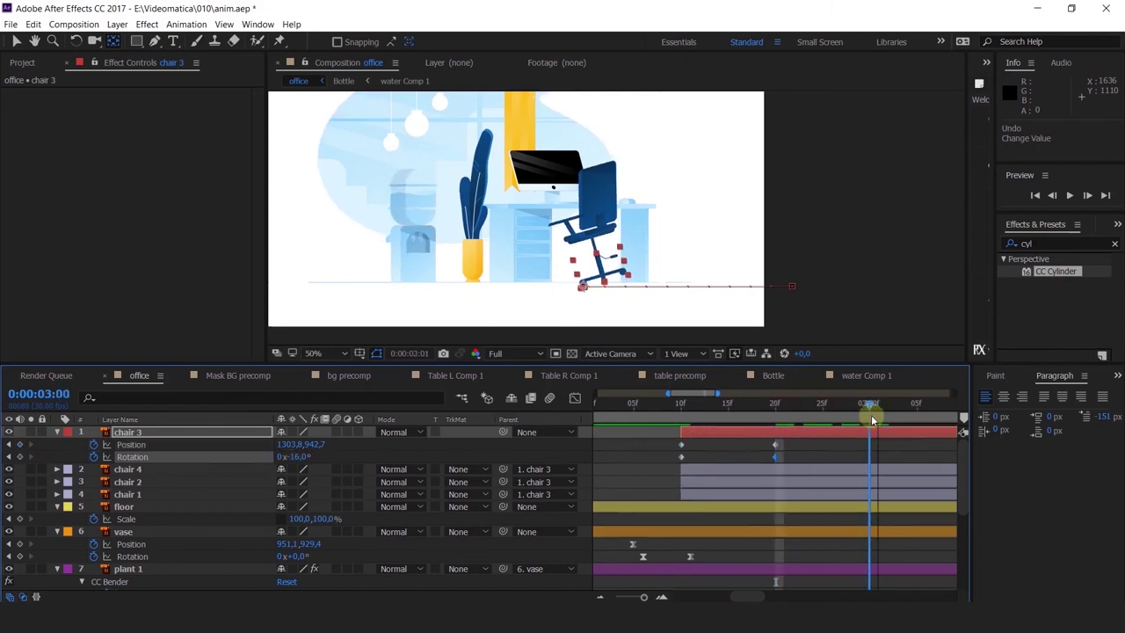
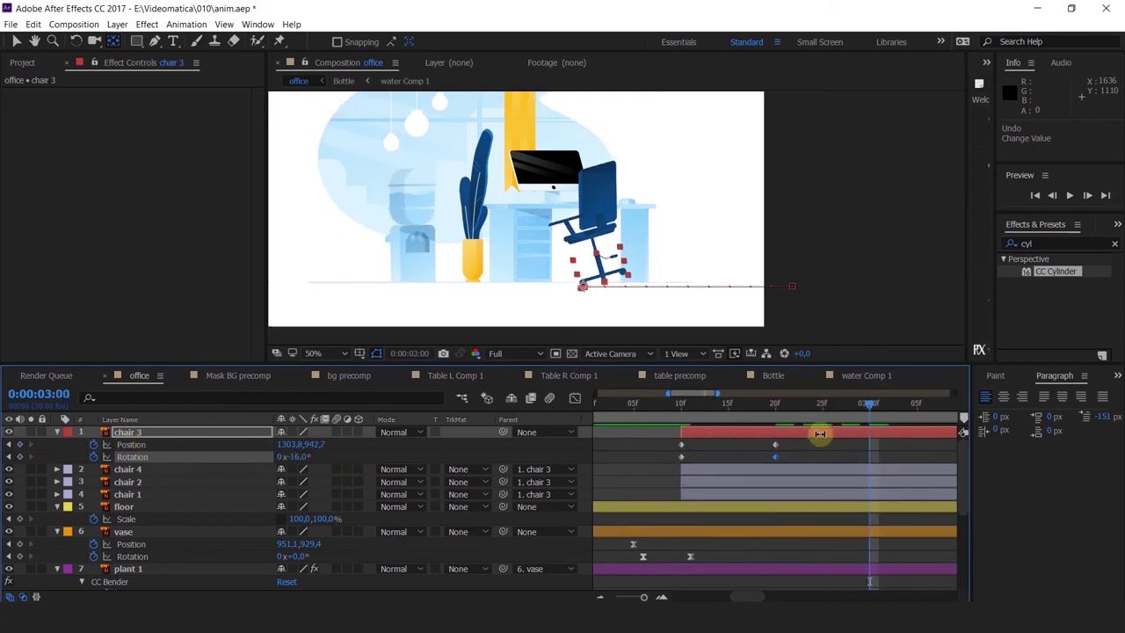
click(774, 445)
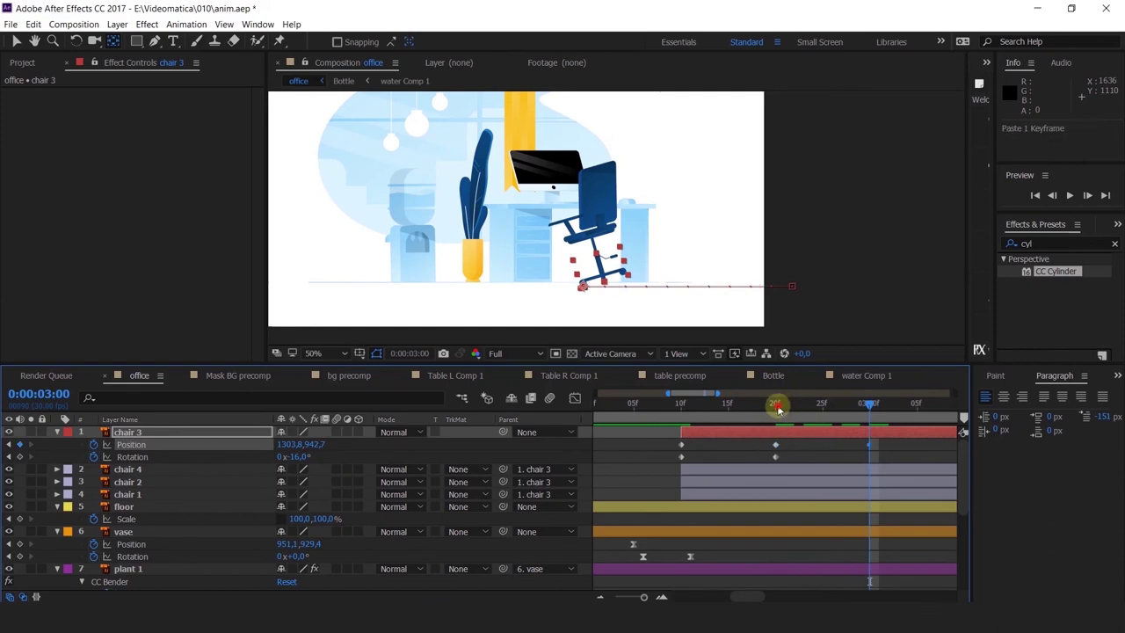
click(777, 409)
drag(276, 444, 251, 446)
click(31, 445)
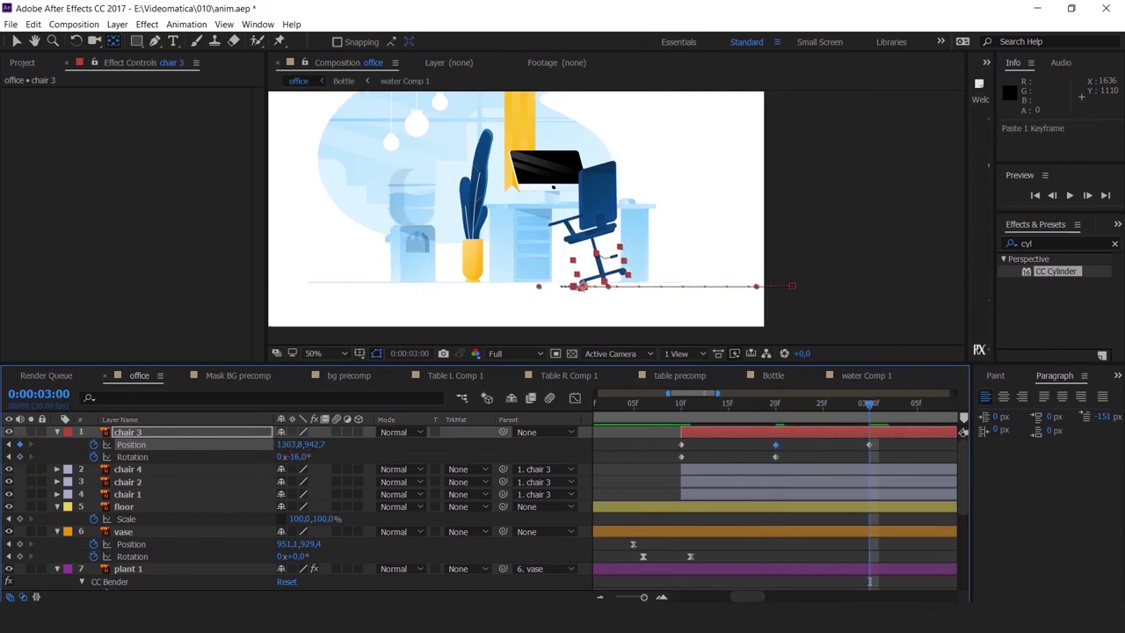
Change the spatial interpolation of chair 3's Position keyframes to Linear.
scroll(736, 414, up, 2)
scroll(749, 422, down, 2)
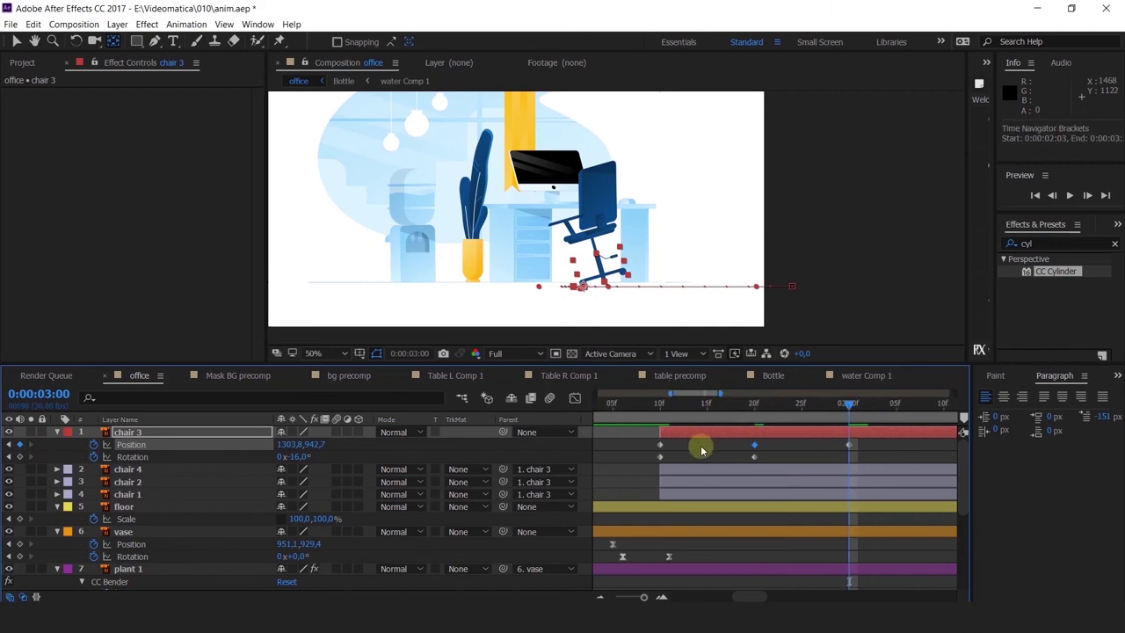
right_click(661, 448)
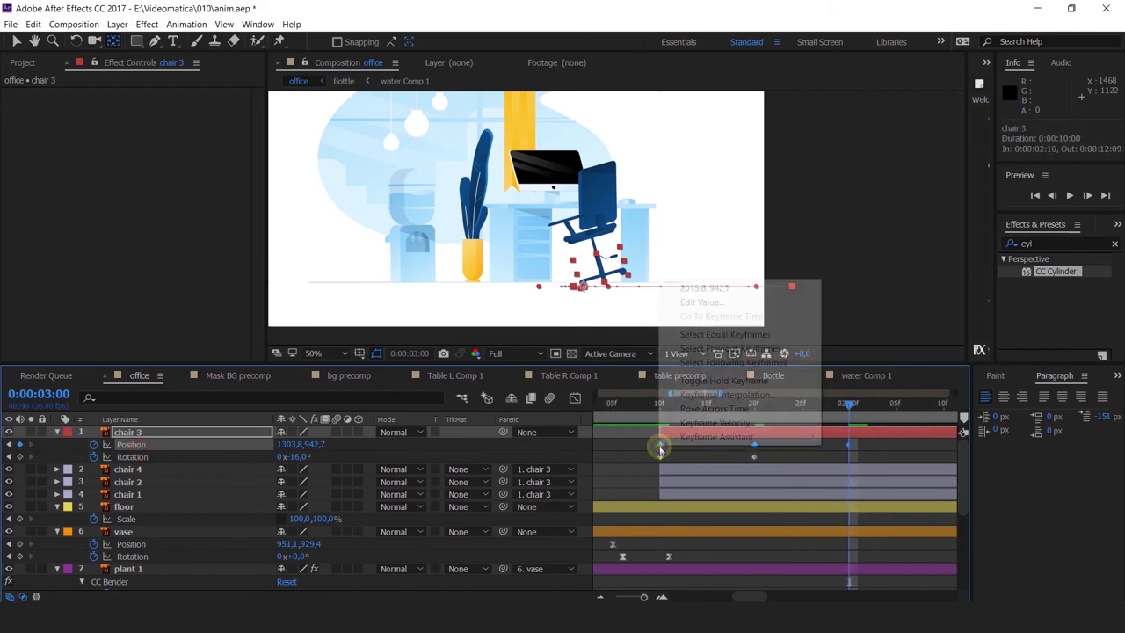
click(744, 392)
click(786, 213)
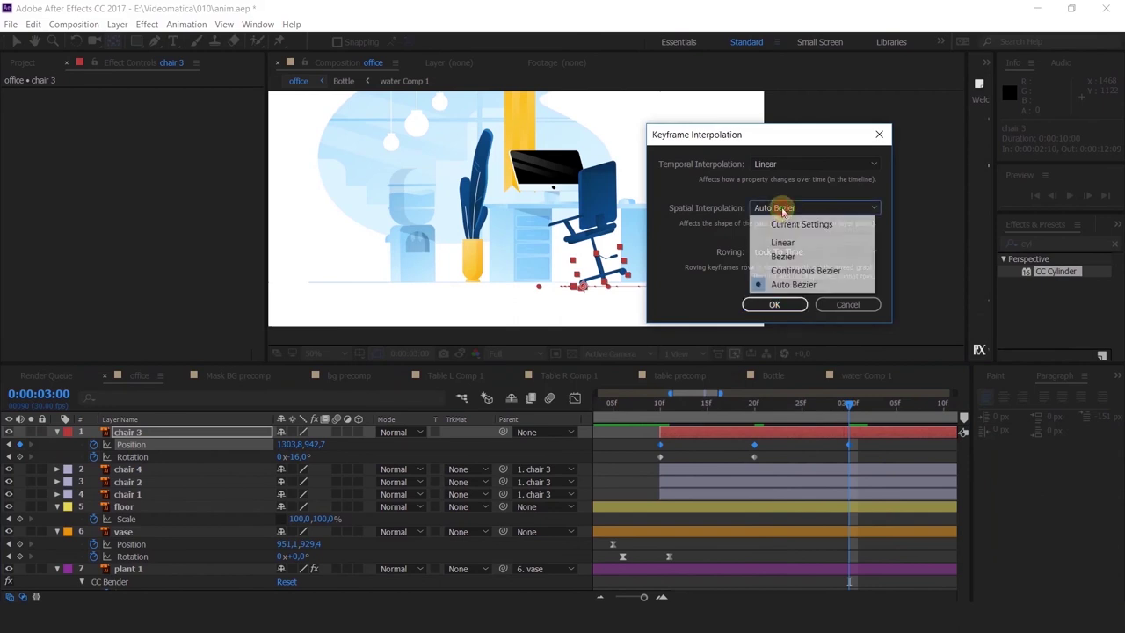
click(781, 244)
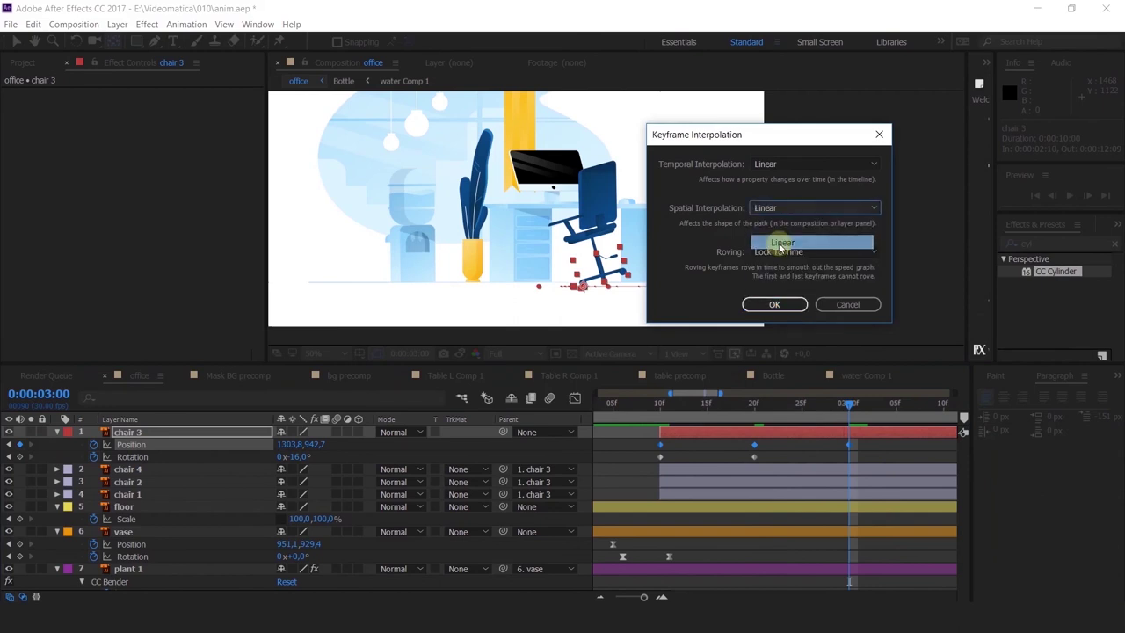
click(774, 304)
Set chair 3's rotation to 0° at 0:00:03:00 and replay the chair's entrance.
click(659, 406)
key(space)
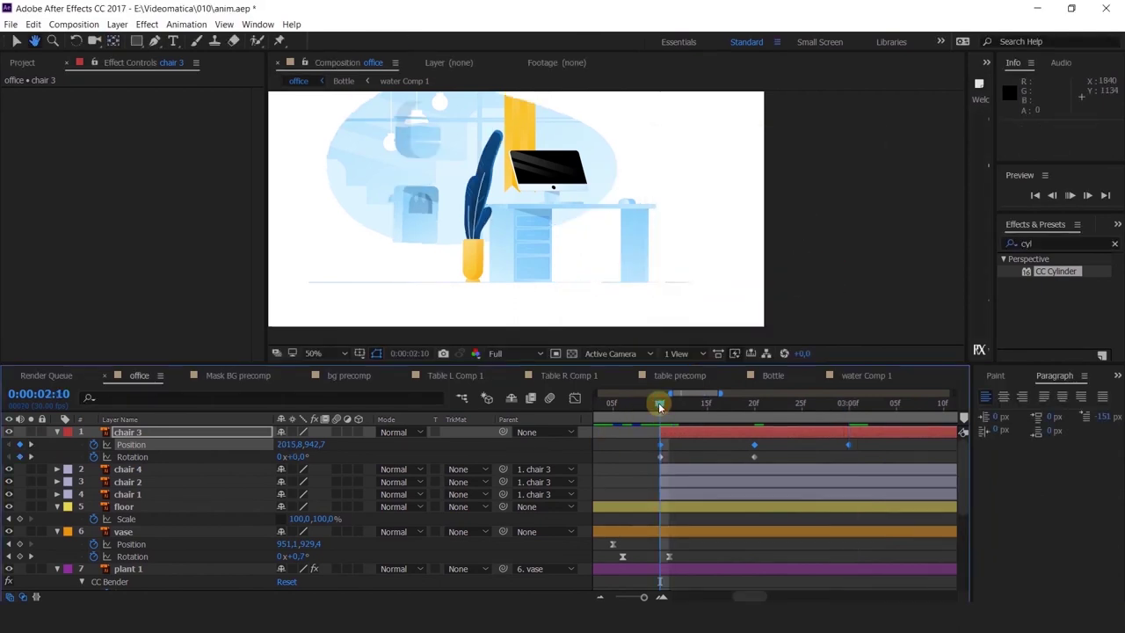
drag(658, 406, 732, 426)
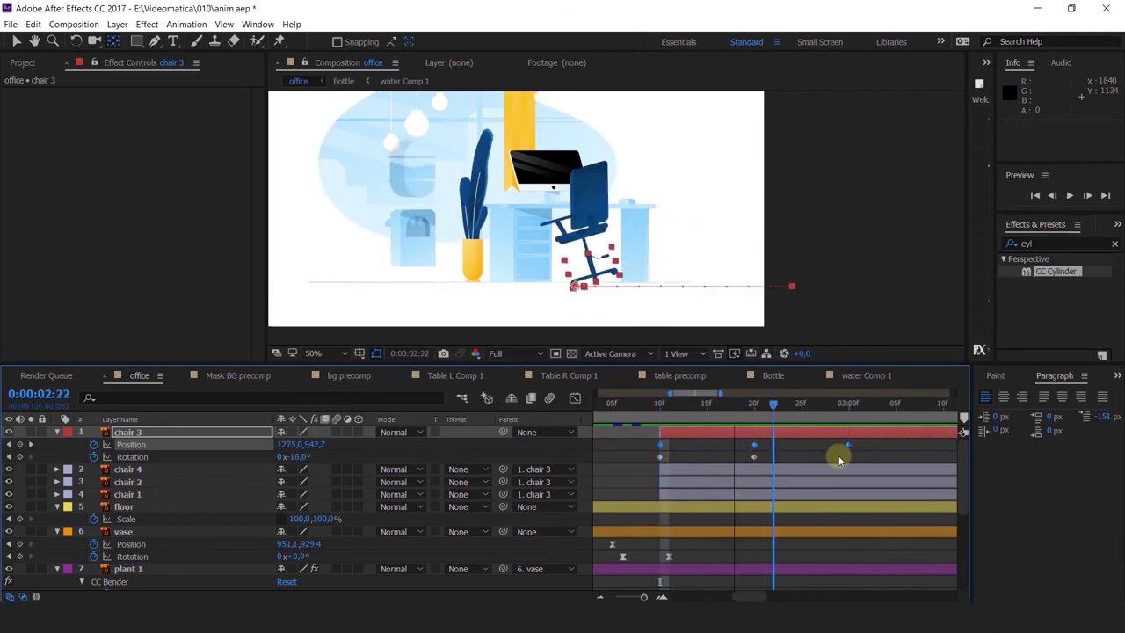
click(295, 456)
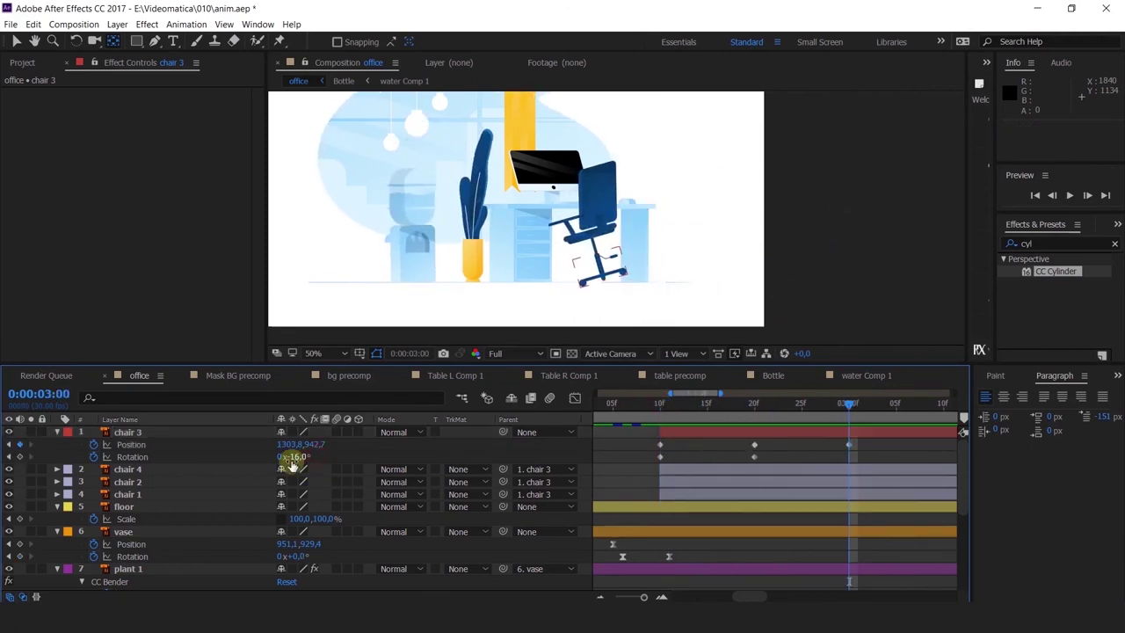
click(294, 463)
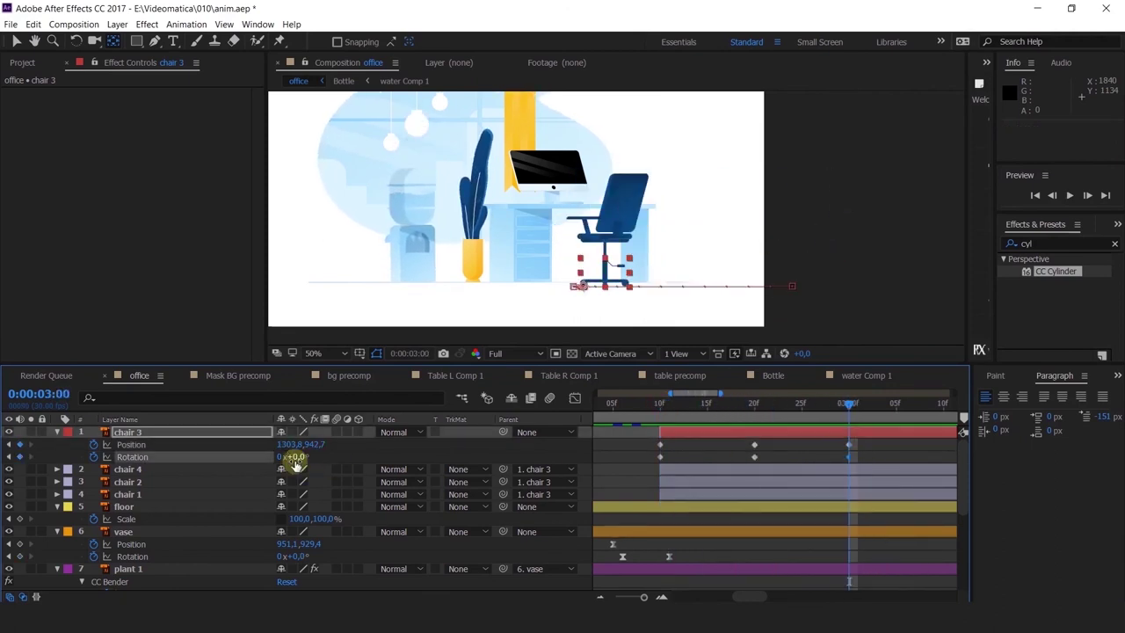
key(space)
click(675, 410)
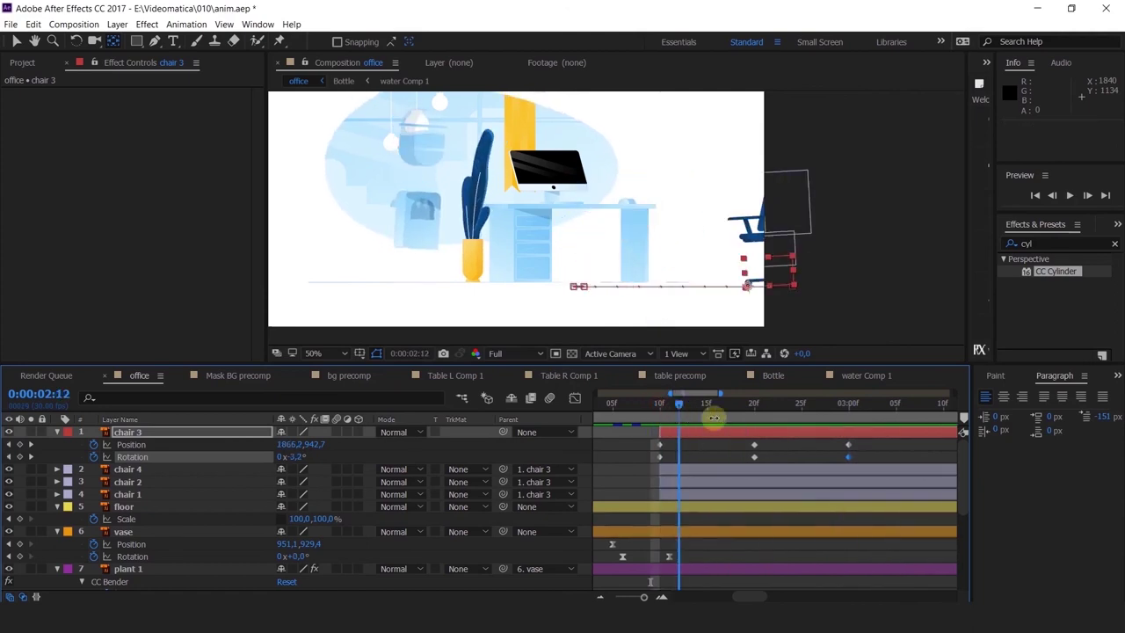
Ease all of chair 3's Position and Rotation keyframes with sharper speed curves and replay the entrance from 0:00:02:08.
drag(764, 442, 720, 472)
drag(641, 440, 911, 470)
key(F9)
click(576, 397)
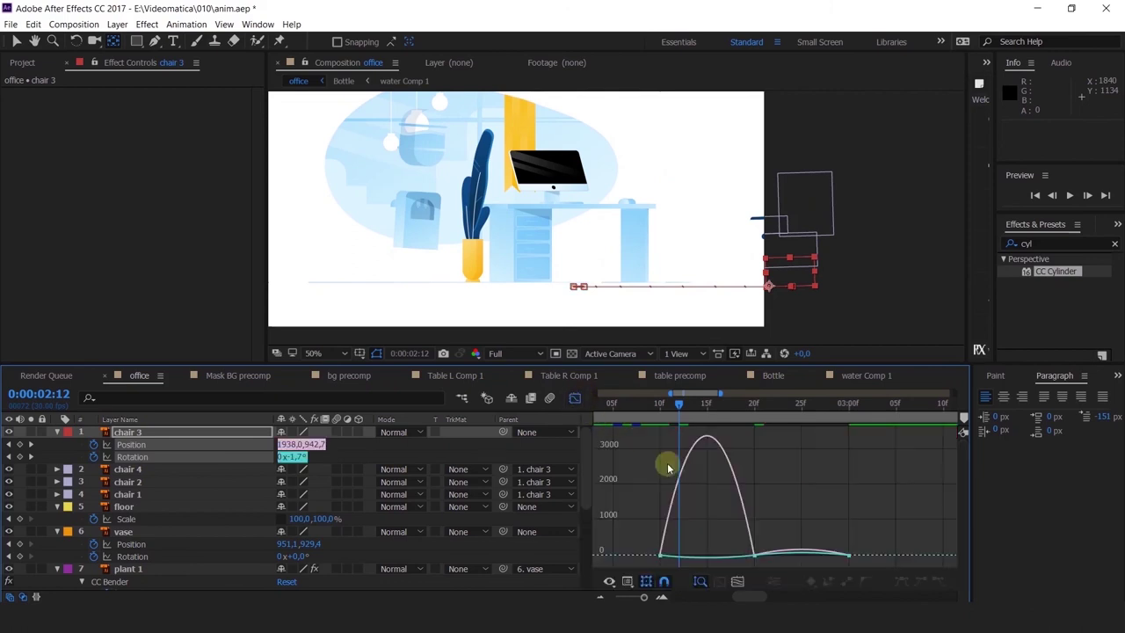
drag(627, 515, 812, 551)
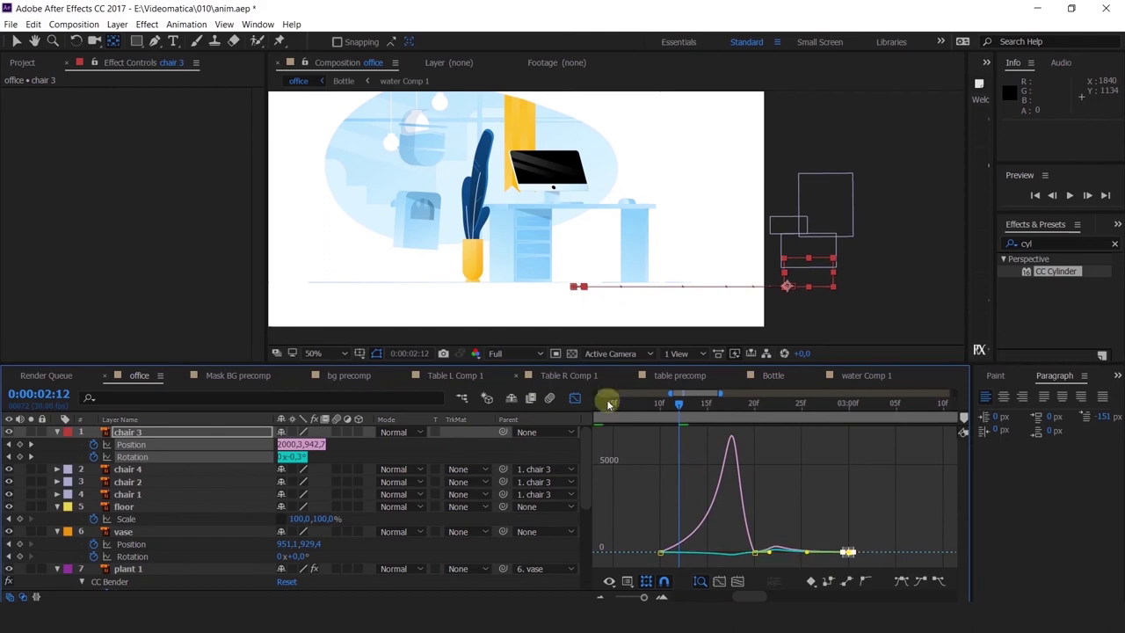
click(641, 402)
key(space)
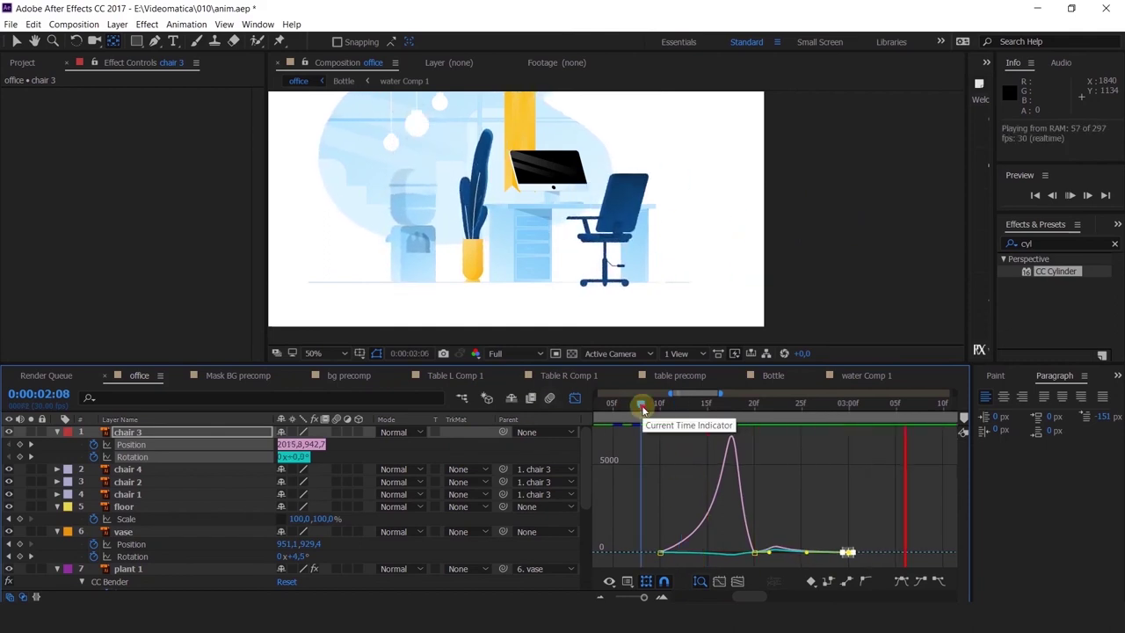
key(space)
Shift chair 3's three Rotation keyframes two frames later than the Position keyframes and replay the entrance.
click(574, 398)
drag(665, 403, 738, 439)
click(754, 457)
click(755, 457)
drag(862, 459, 701, 445)
drag(825, 470, 607, 492)
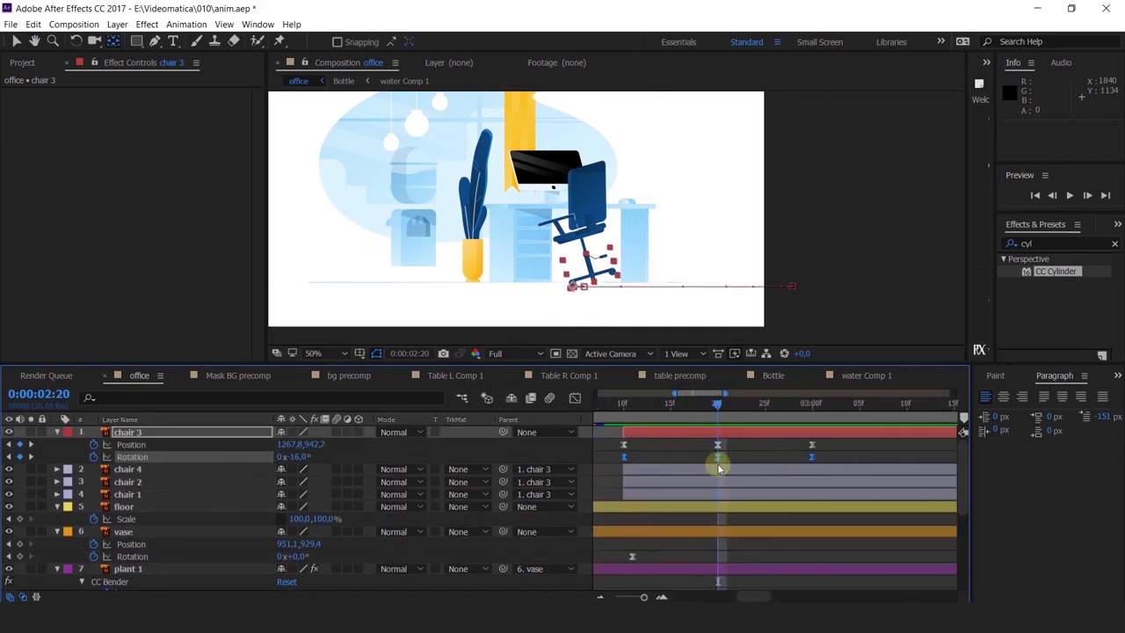
key(alt+Right)
key(alt+Right)
click(621, 404)
key(space)
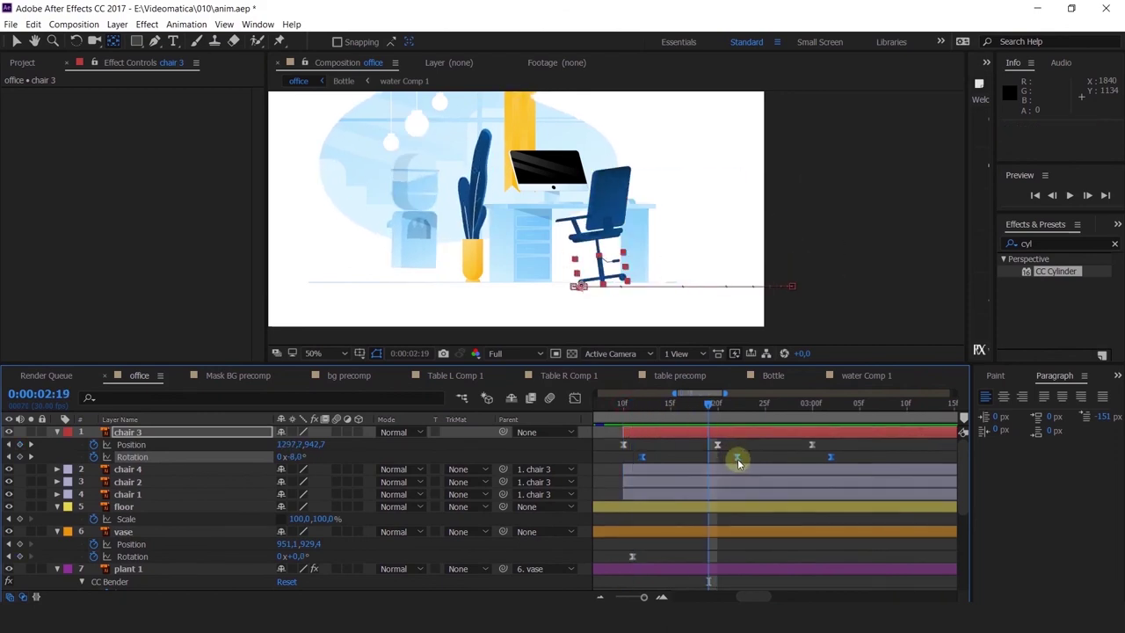
Move chair 3's Rotation keyframes back one frame, with the middle one at 0:00:02:21, and replay from 0:00:02:10.
drag(733, 465, 724, 457)
click(623, 406)
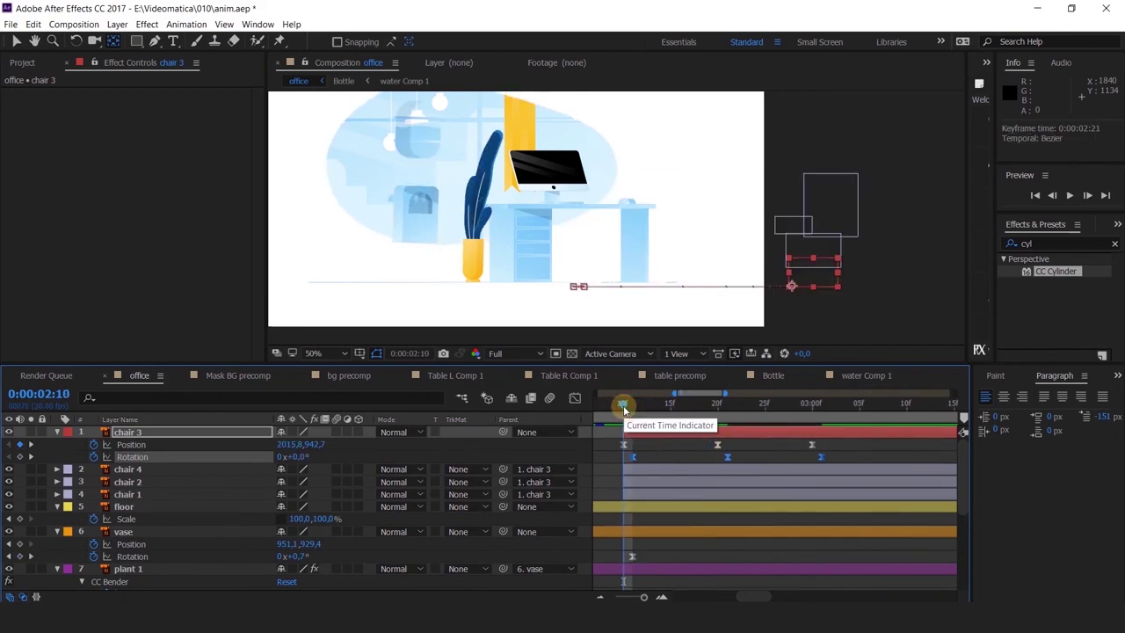
key(space)
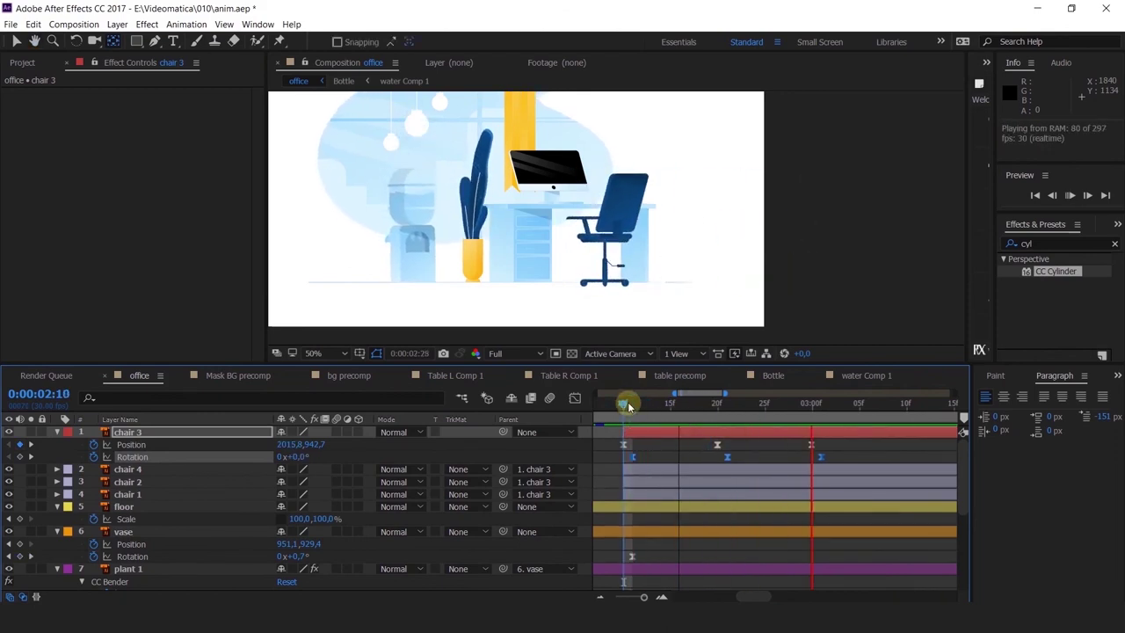
Try a sharper Rotation speed curve around chair 3's keyframe at 0:00:02:21, with 51,43% outgoing influence, and replay from 0:00:02:08.
drag(628, 406, 726, 434)
key(shift+F3)
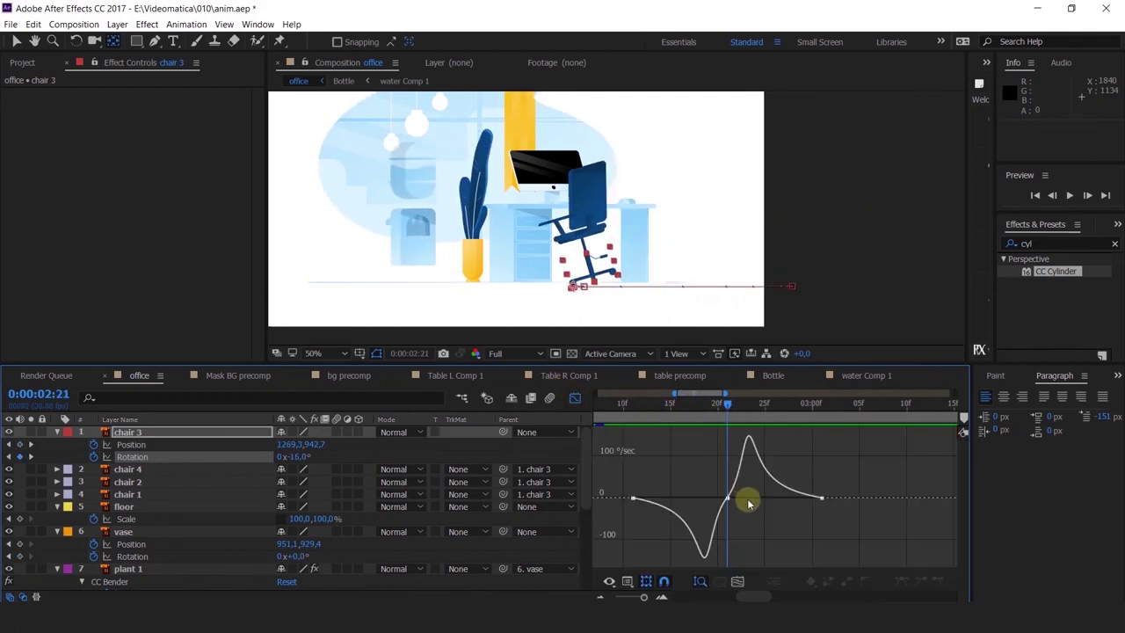
drag(713, 509, 753, 493)
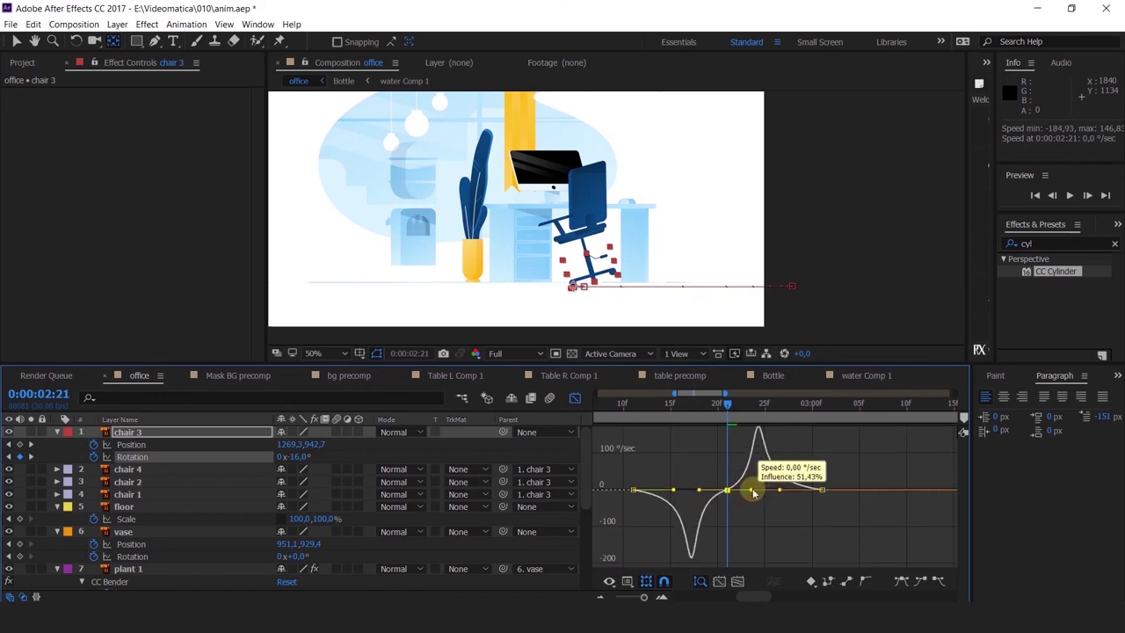
click(671, 408)
key(space)
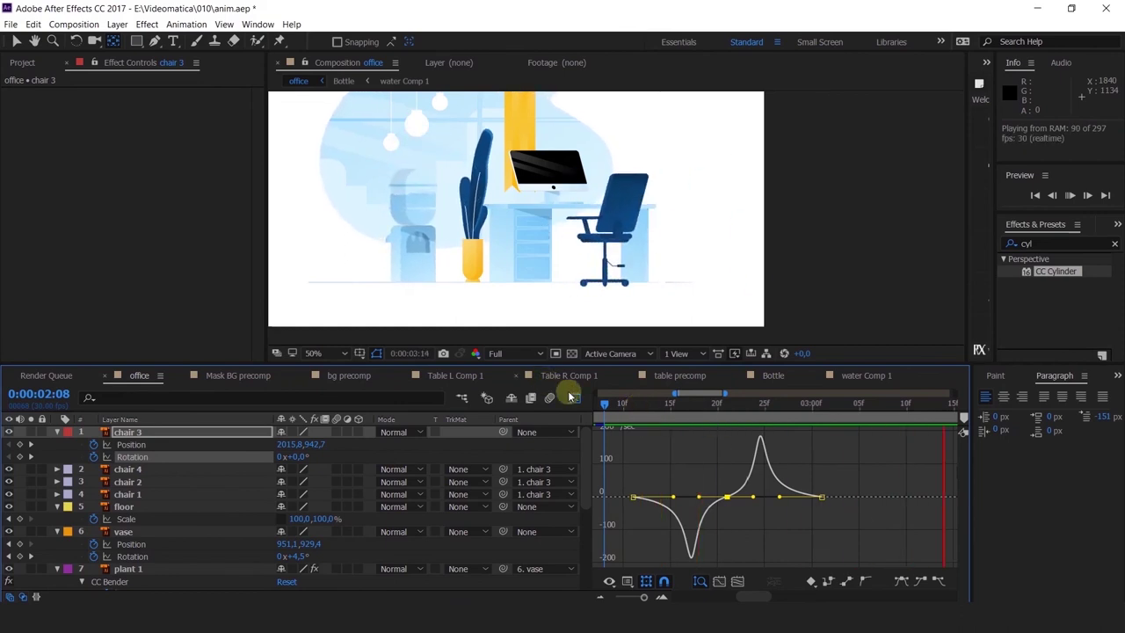
Undo the last changes to chair 3's Rotation speed curve and return to 0:00:02:20 in the layer view.
key(shift+F3)
click(717, 405)
key(ctrl+z)
key(ctrl+z)
key(ctrl+z)
key(ctrl+z)
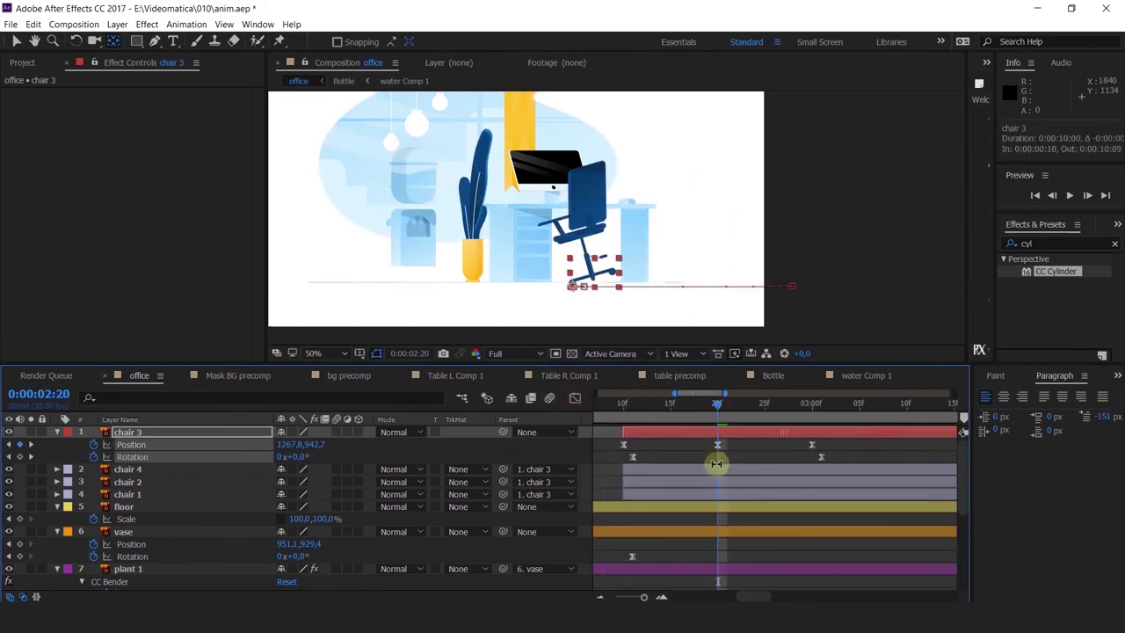
Move chair 3's middle and last Position and Rotation keyframes five frames later and replay the entrance from 0:00:02:10.
drag(832, 443, 767, 459)
click(622, 406)
key(space)
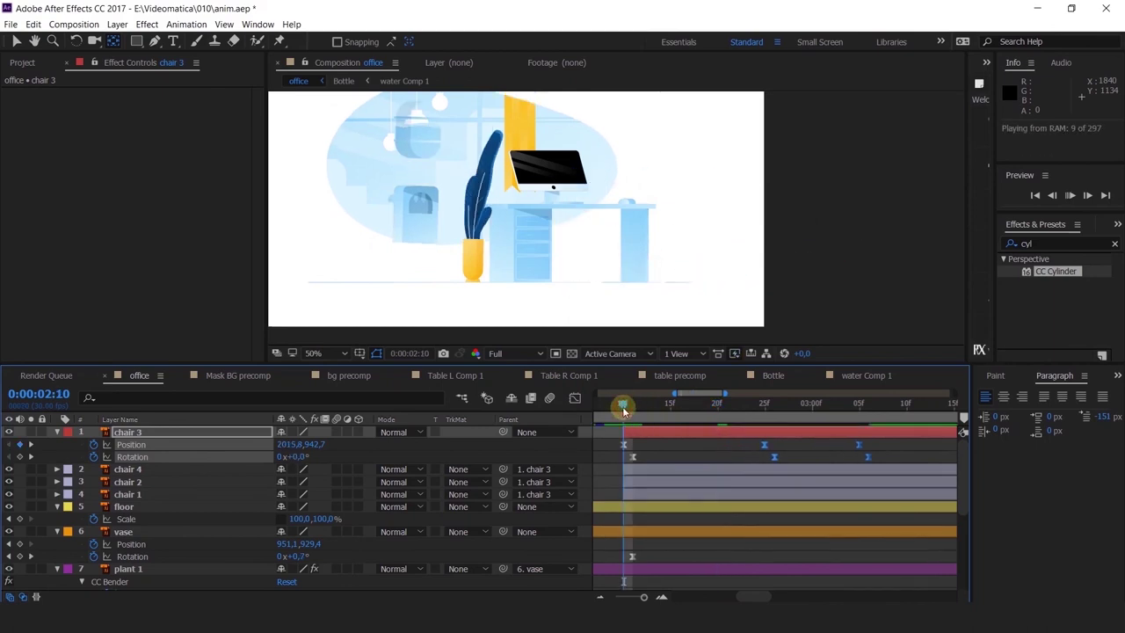
Convert chair 3's first Position and Rotation keyframes to linear and replay the entrance from 0:00:02:09.
drag(622, 409, 604, 462)
click(724, 457)
ctrl+click(776, 446)
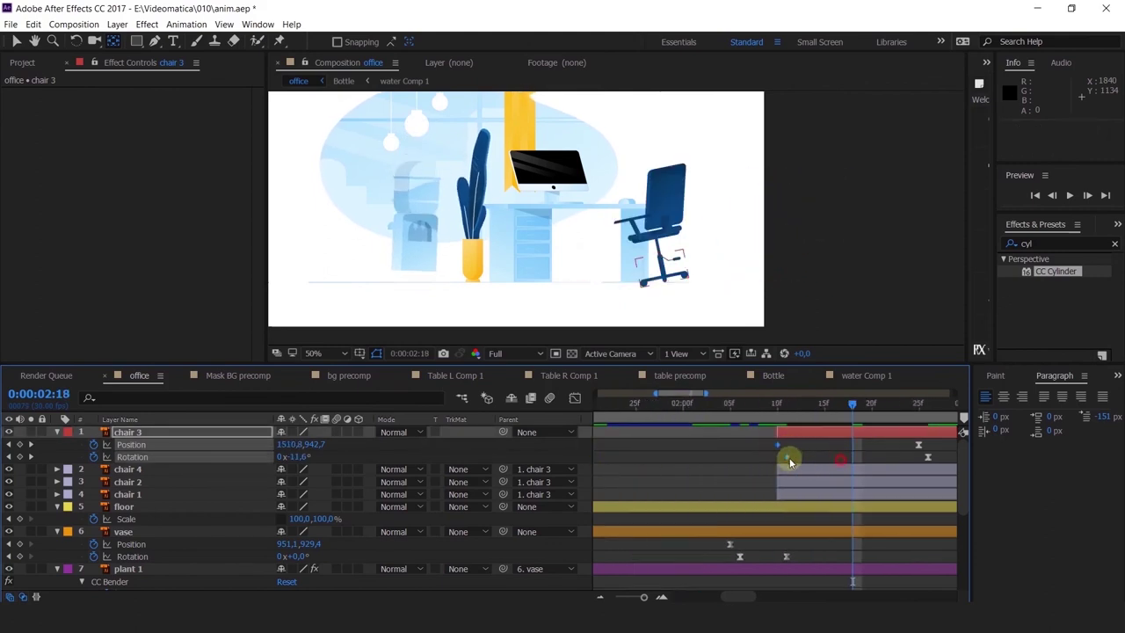
click(768, 411)
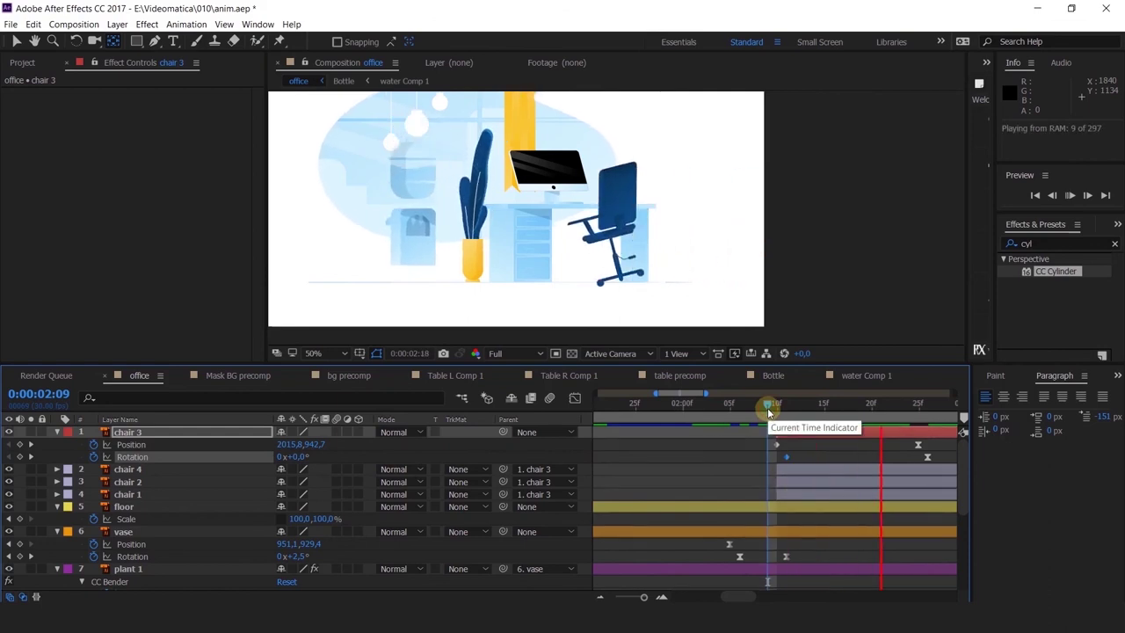
Try moving chair 3's last two Position and Rotation keyframes two frames earlier, replay the entrance, and undo the shift.
drag(805, 454, 666, 453)
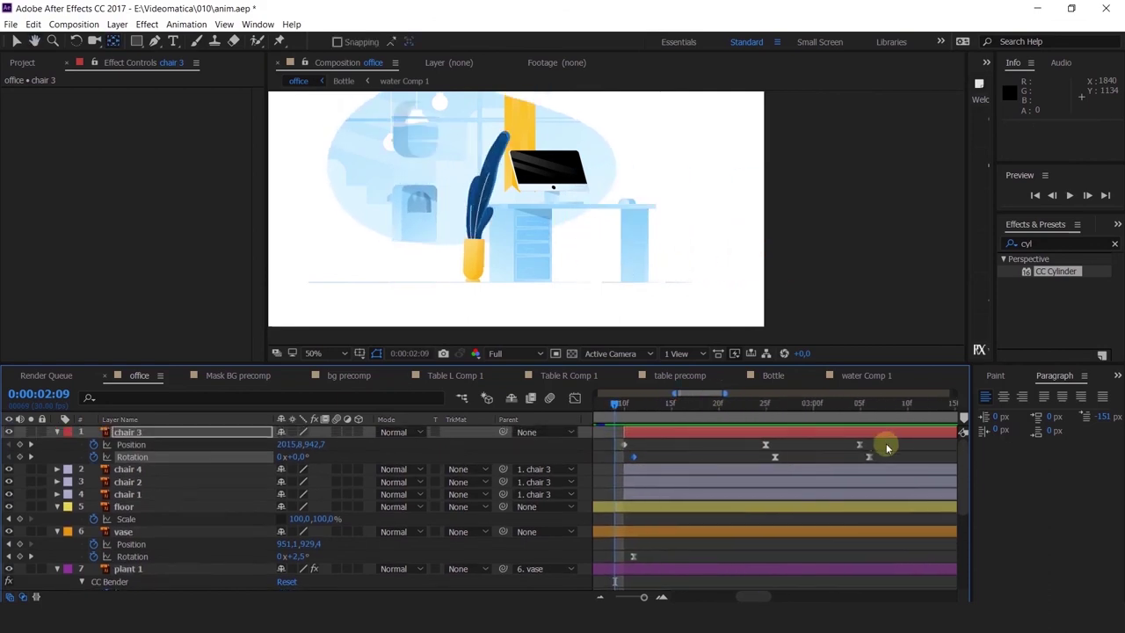
drag(885, 433, 719, 481)
mouse_move(762, 447)
mouse_down()
mouse_move(738, 455)
mouse_move(747, 455)
mouse_up()
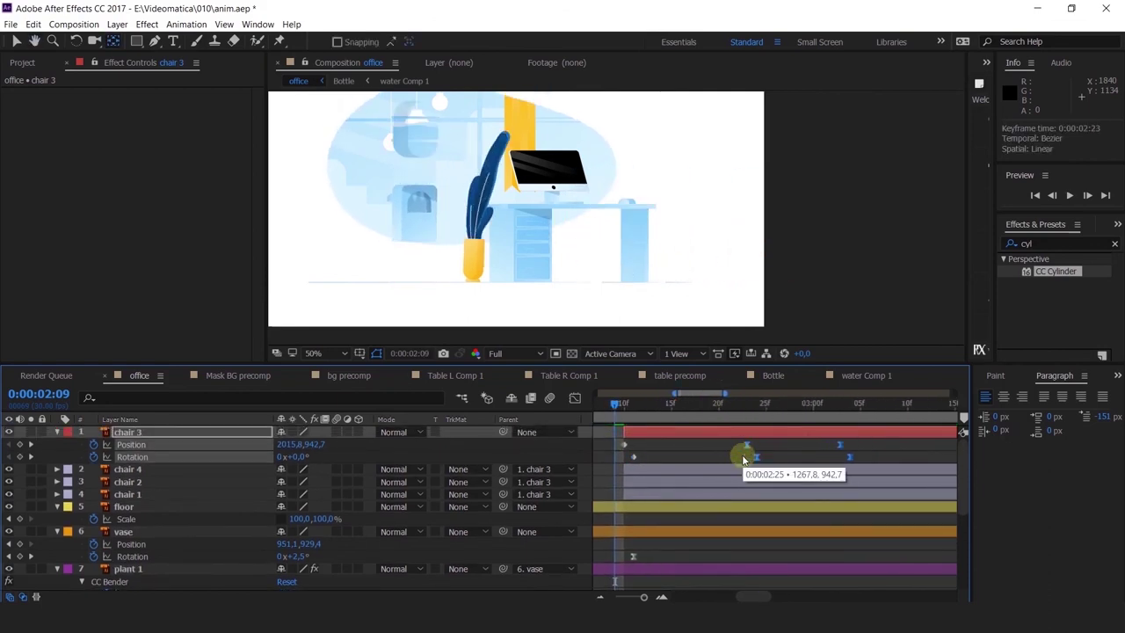
key(space)
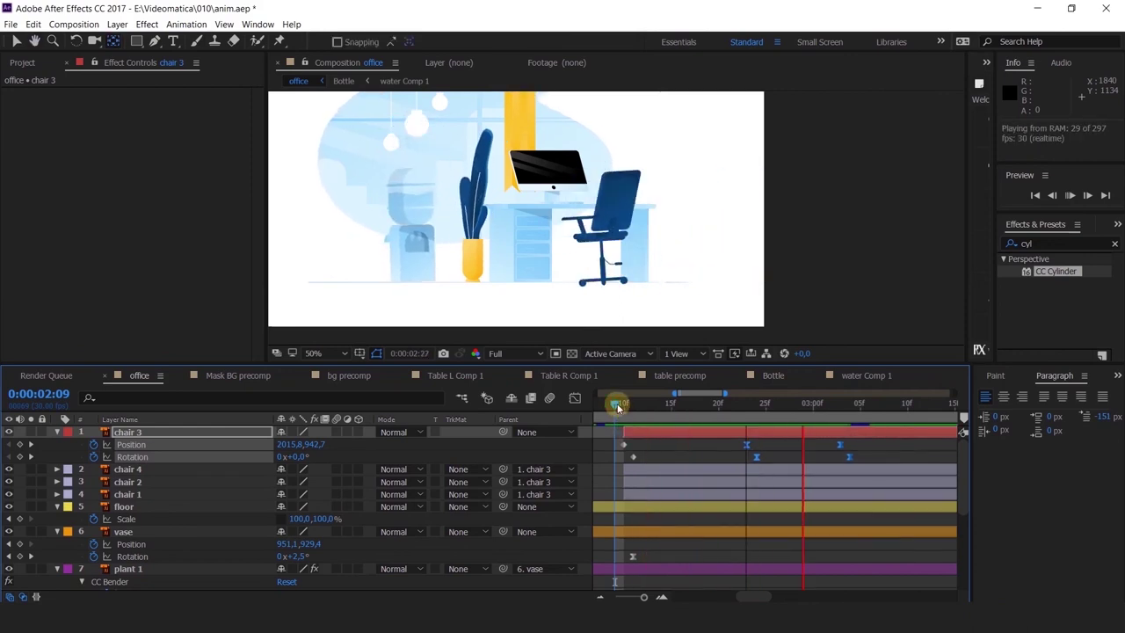
mouse_move(618, 406)
mouse_down()
mouse_move(635, 415)
mouse_move(624, 407)
mouse_up()
key(ctrl+z)
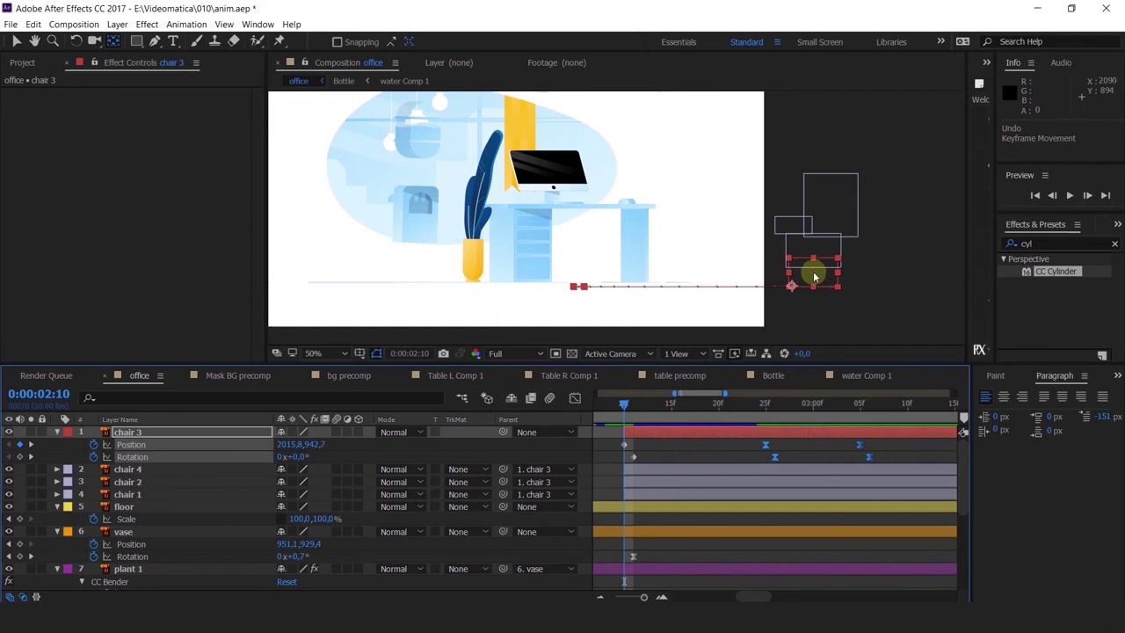
Move chair 3's start farther off-canvas to 2275,8, 942,7, shift its last two Position and Rotation keyframes two frames earlier, and replay.
drag(813, 277, 886, 339)
drag(886, 439, 731, 478)
drag(765, 443, 754, 447)
key(space)
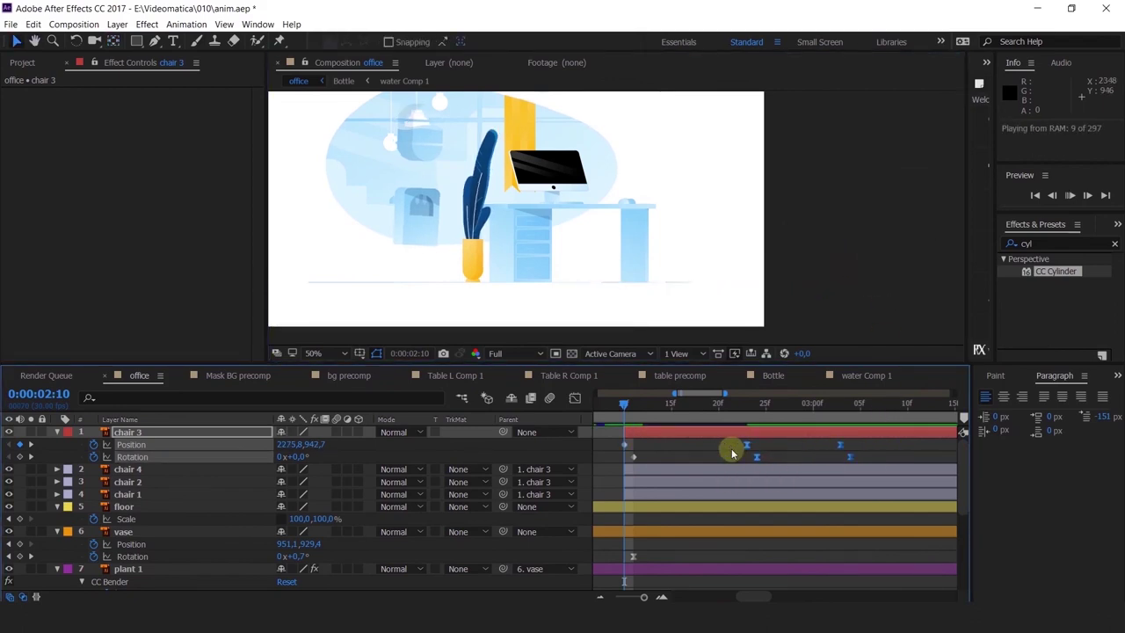
Ease chair 3's first Position keyframe down to zero speed in the speed graph and replay the entrance from 0:00:02:09.
click(738, 406)
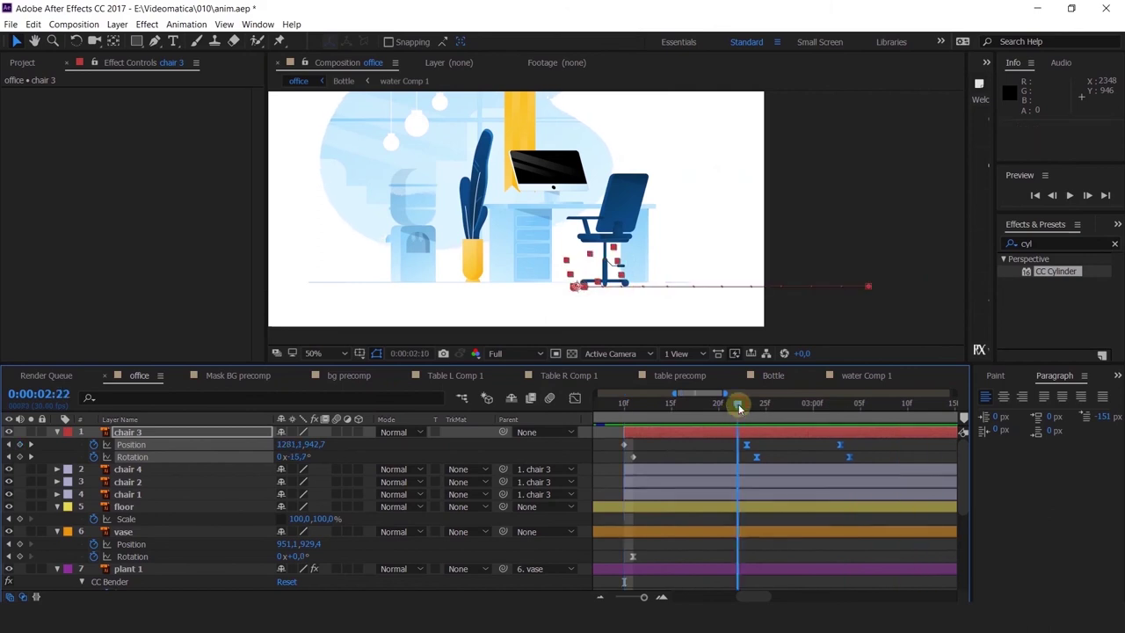
click(575, 397)
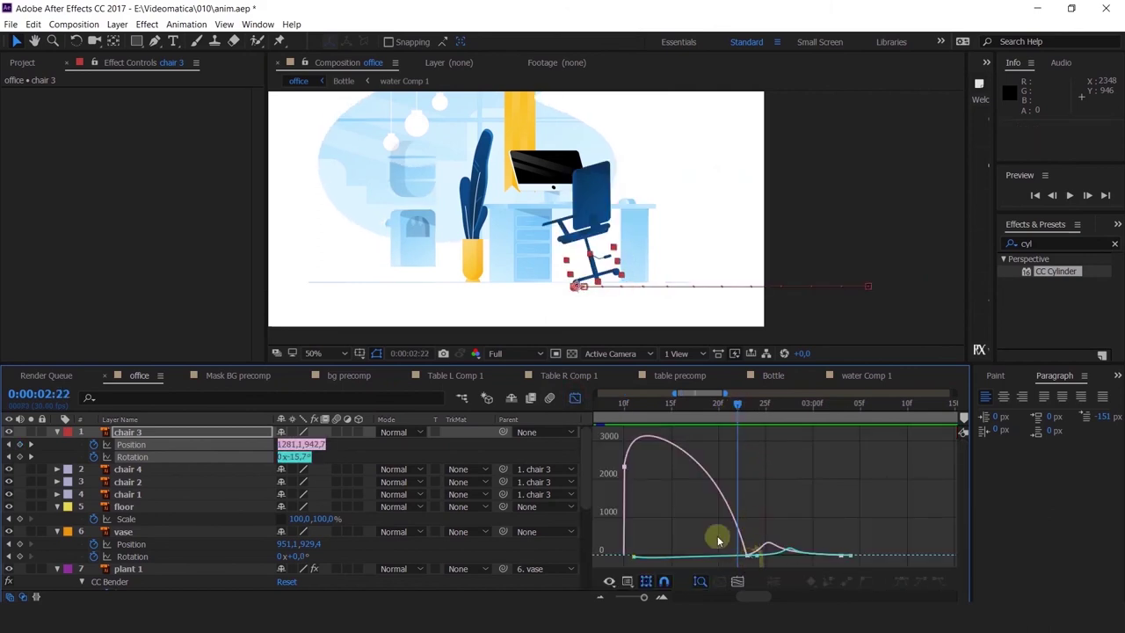
click(625, 468)
drag(640, 469, 668, 562)
click(627, 406)
key(space)
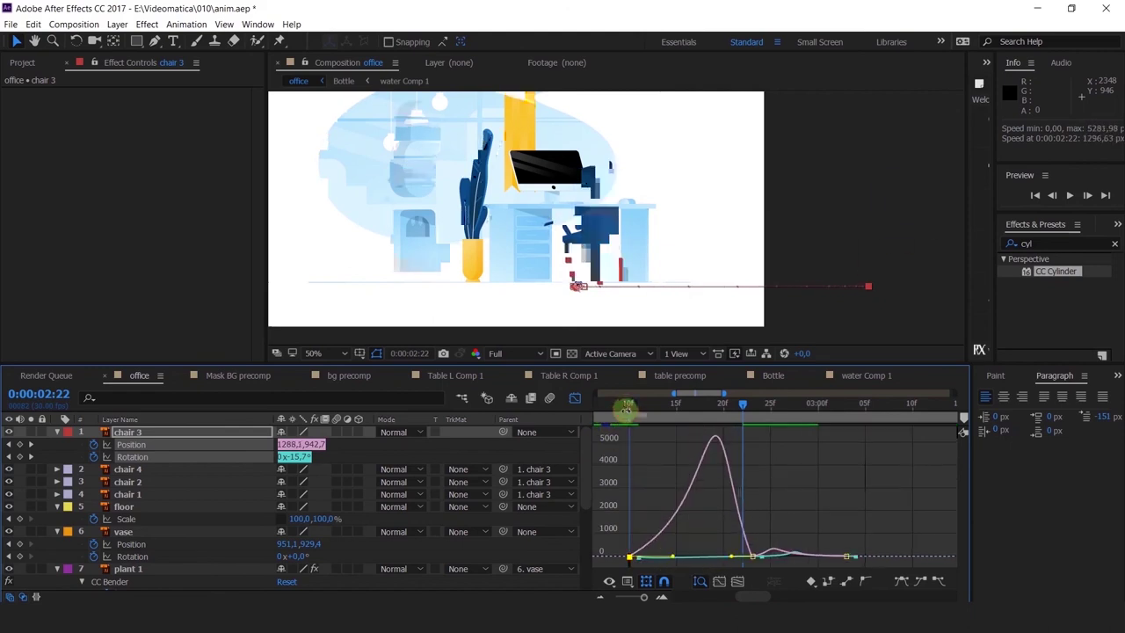
click(574, 397)
key(minus)
key(minus)
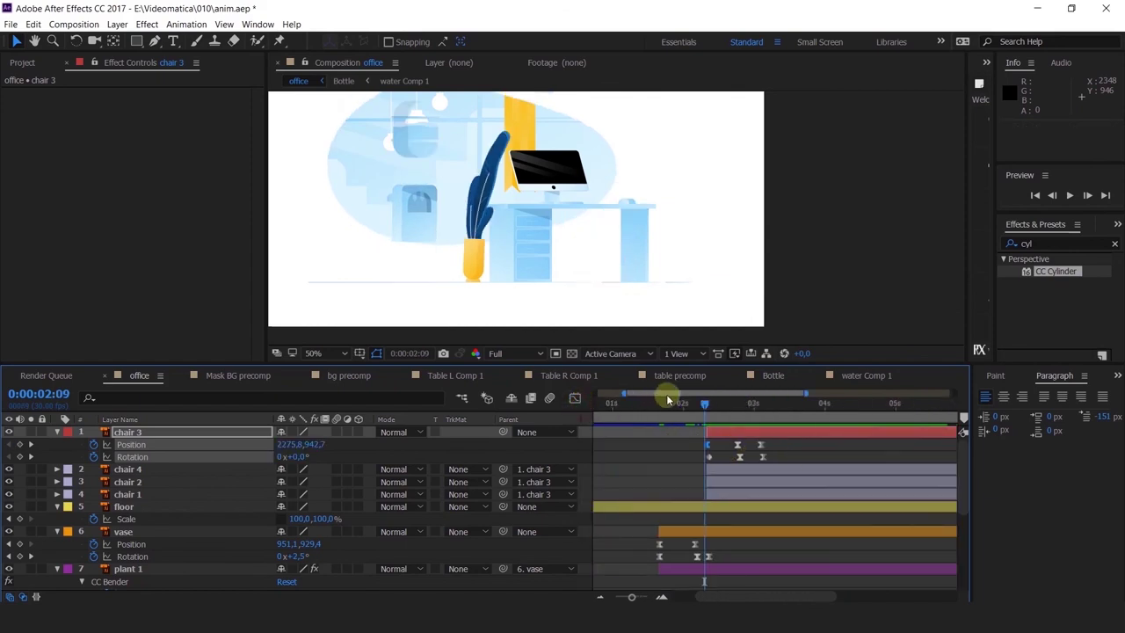
key(space)
At 0:00:02:24, reveal chair 2's Position property and parent the chair 4 and chair 1 layers to chair 2.
click(716, 404)
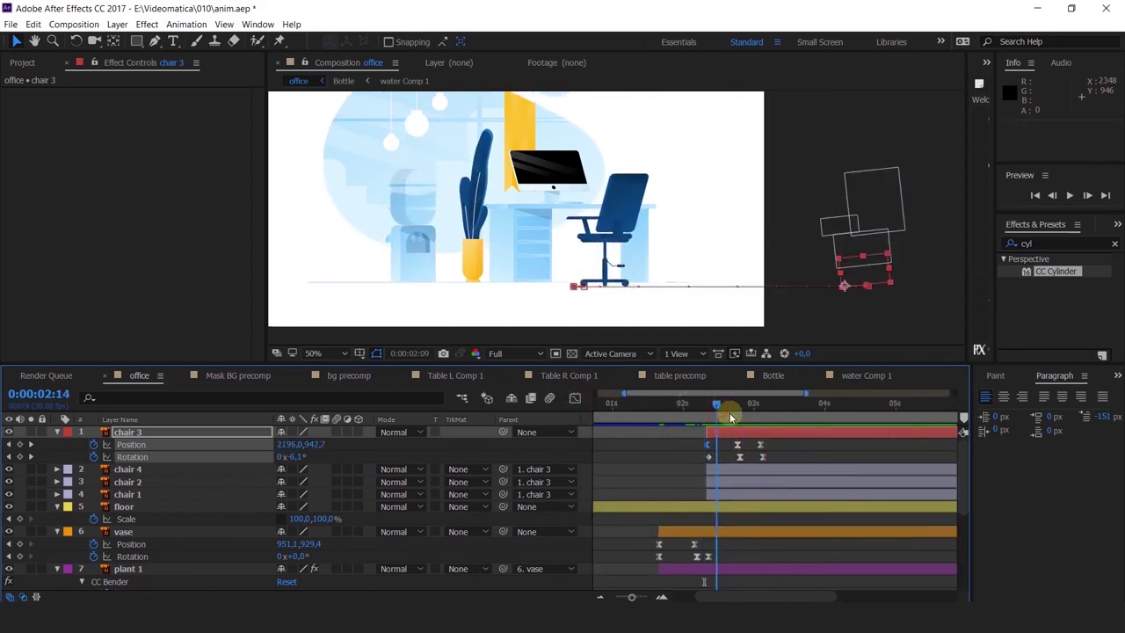
mouse_move(729, 417)
mouse_down()
mouse_move(761, 439)
mouse_move(740, 431)
mouse_up()
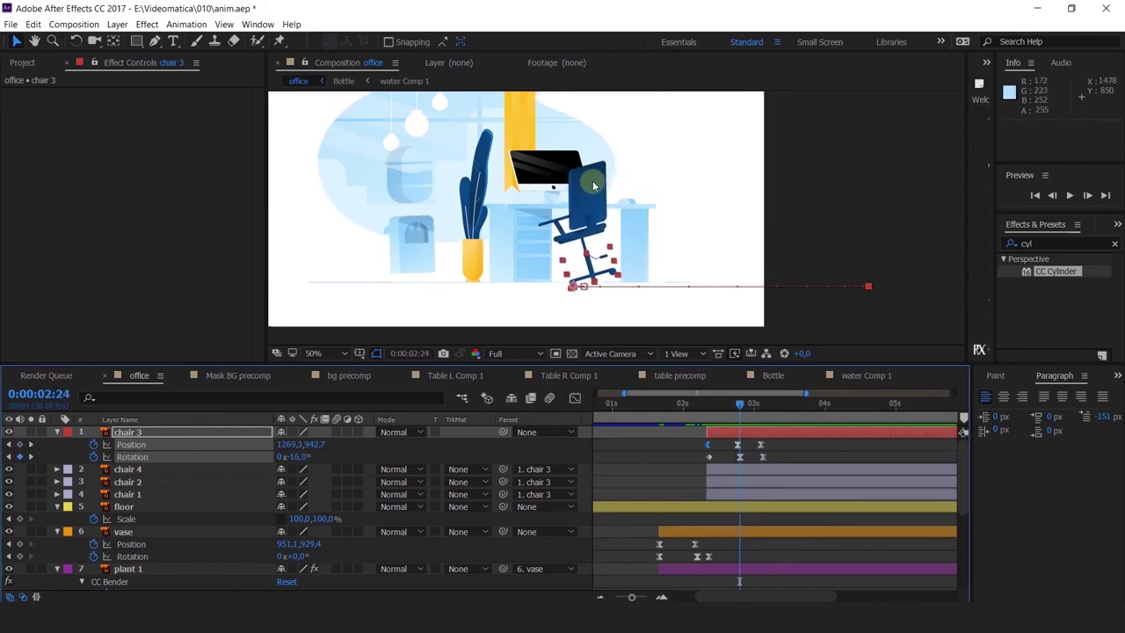
scroll(592, 183, up, 2)
click(551, 270)
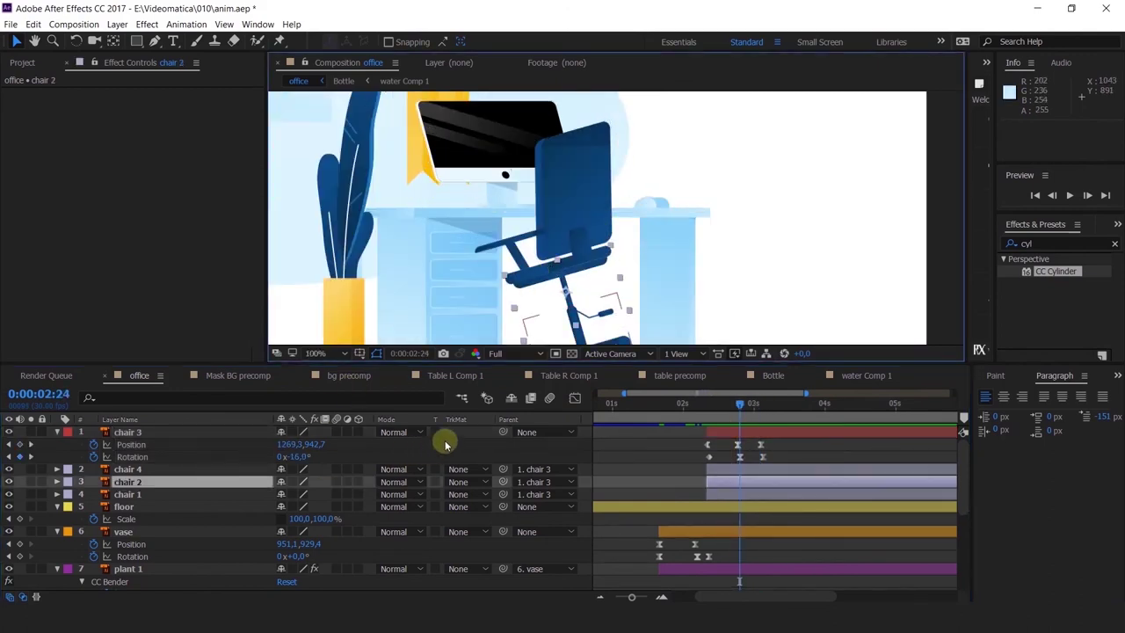
key(p)
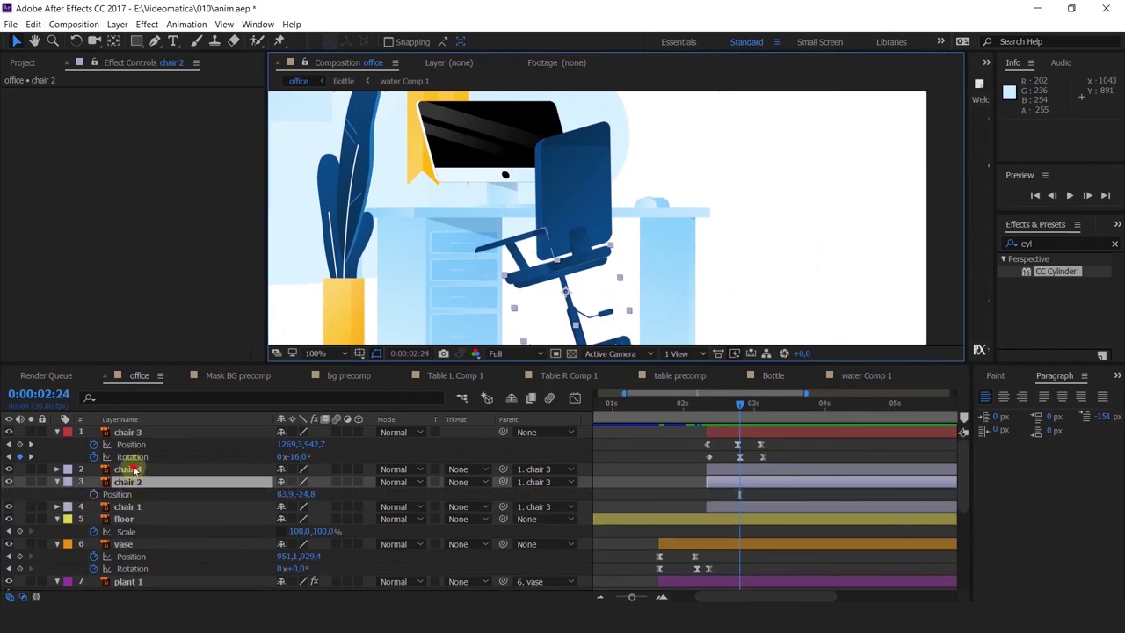
click(132, 469)
ctrl+click(335, 504)
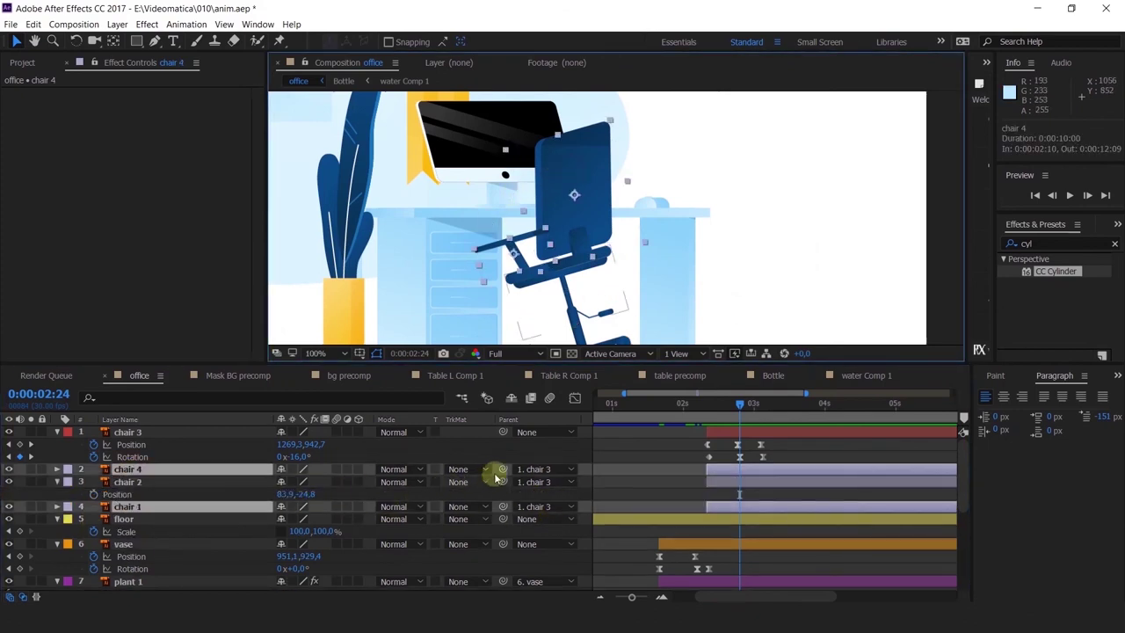
drag(503, 469, 127, 481)
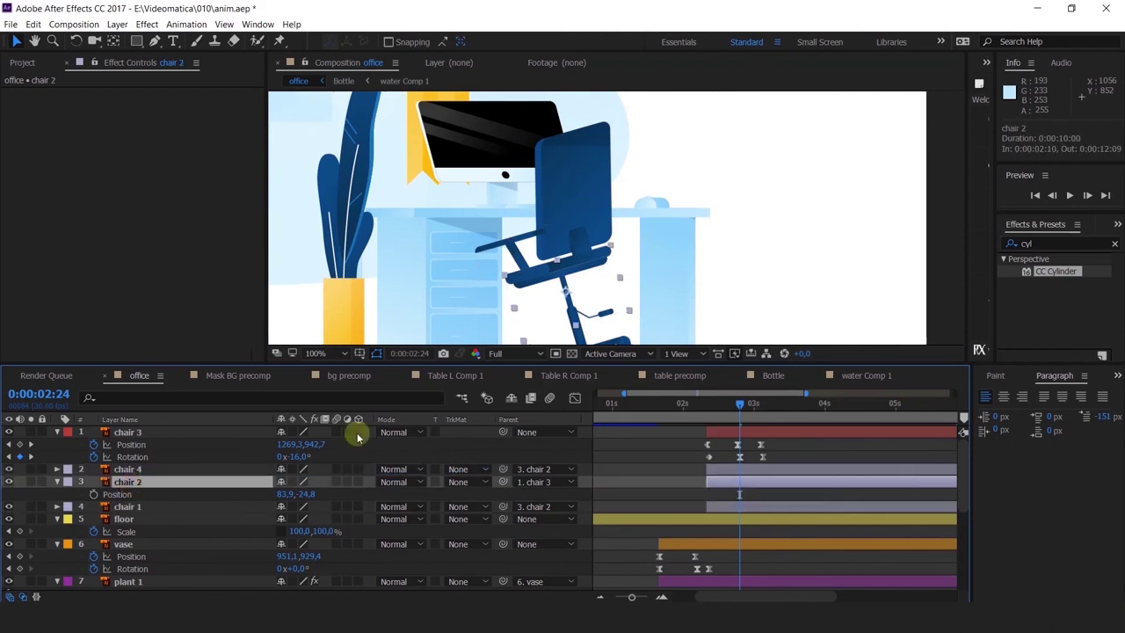
Keyframe chair 2's Position at 0:00:02:24 and lower the seat to Y -7,8 at 0:00:03:03.
mouse_move(553, 277)
mouse_down()
mouse_move(591, 275)
mouse_move(550, 260)
mouse_up()
key(ctrl+z)
click(94, 494)
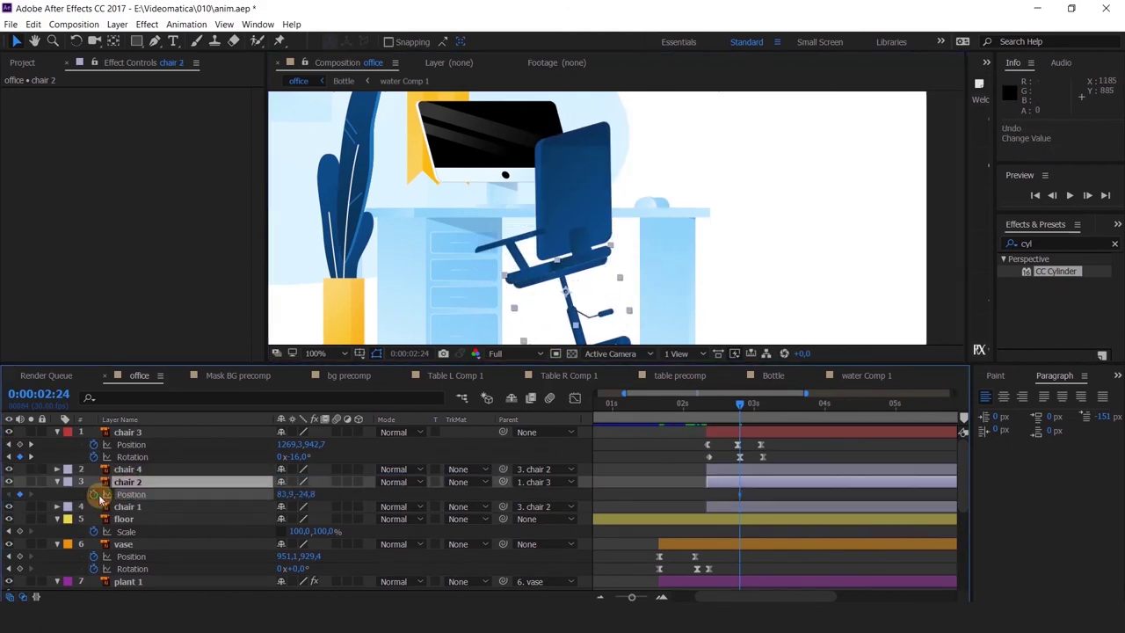
click(31, 445)
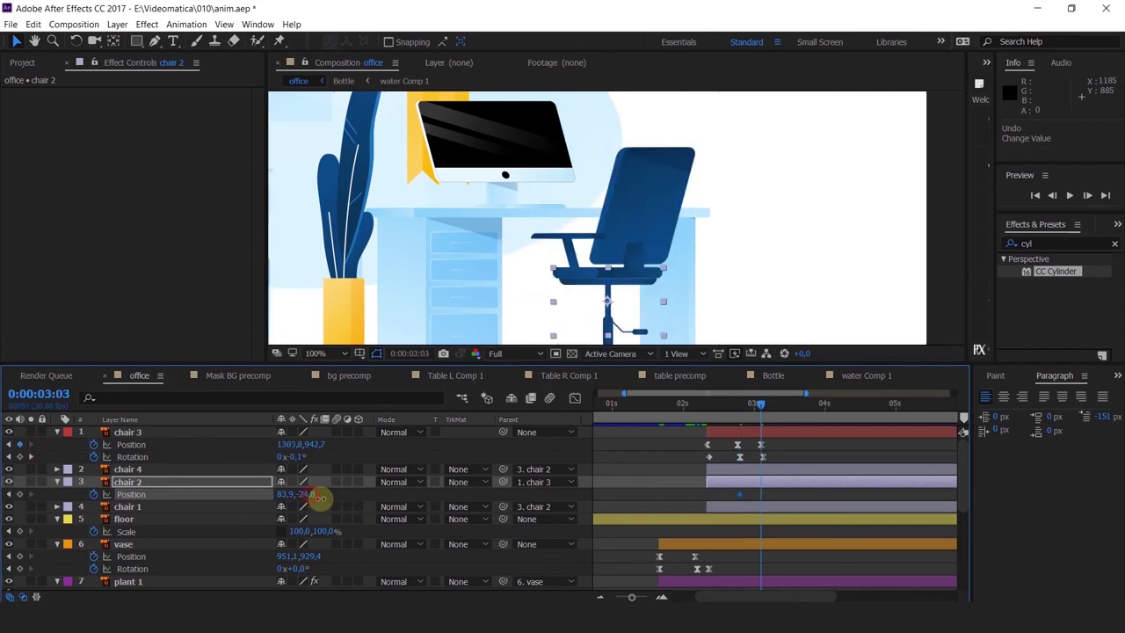
drag(318, 499, 317, 494)
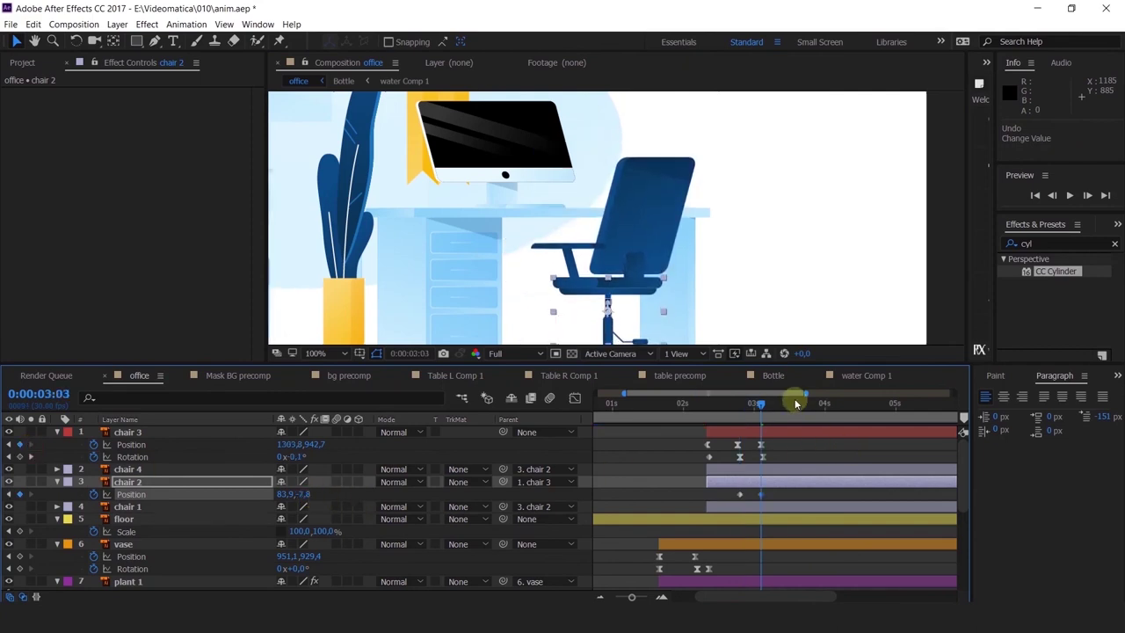
Copy chair 2's first Position keyframe and paste it at 0:00:03:12.
drag(795, 403, 783, 401)
click(802, 417)
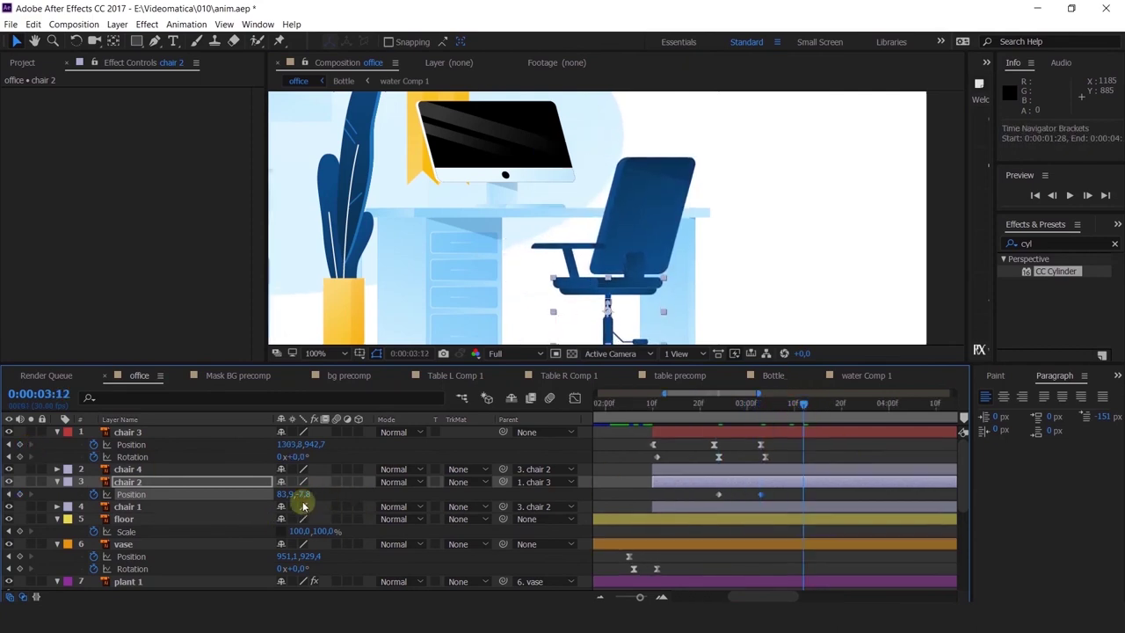
click(718, 494)
key(ctrl+c)
key(ctrl+v)
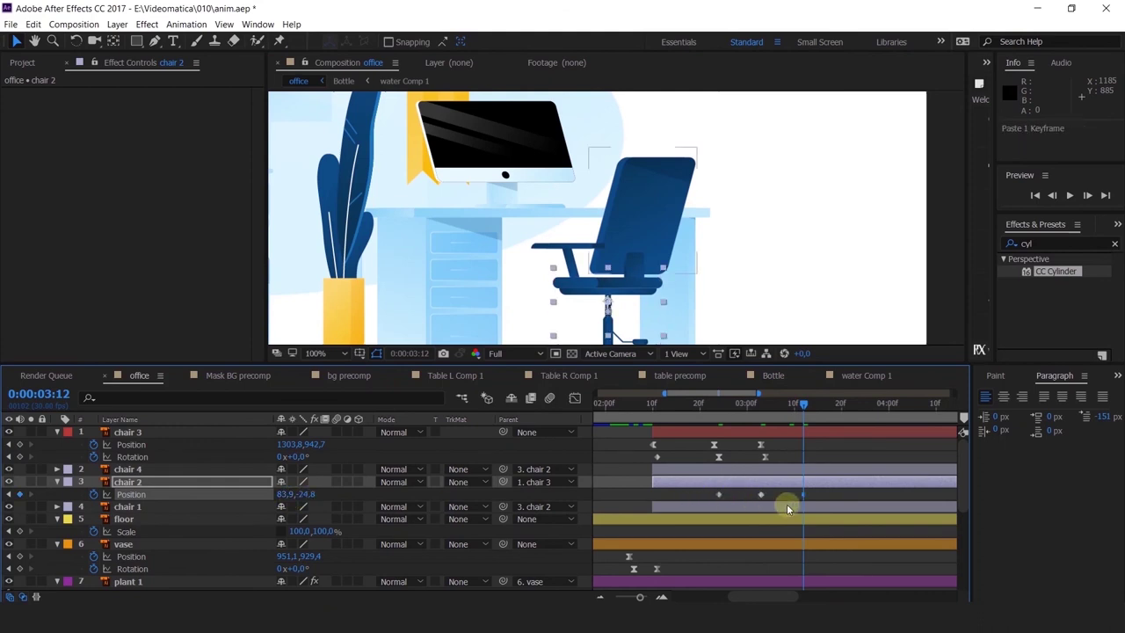
Try an extra chair 2 Position keyframe at 0:00:02:19 with Y -27,8 at 0:00:02:24, and paste the copied keyframe back.
mouse_move(707, 403)
mouse_down()
mouse_move(673, 402)
mouse_move(696, 402)
mouse_up()
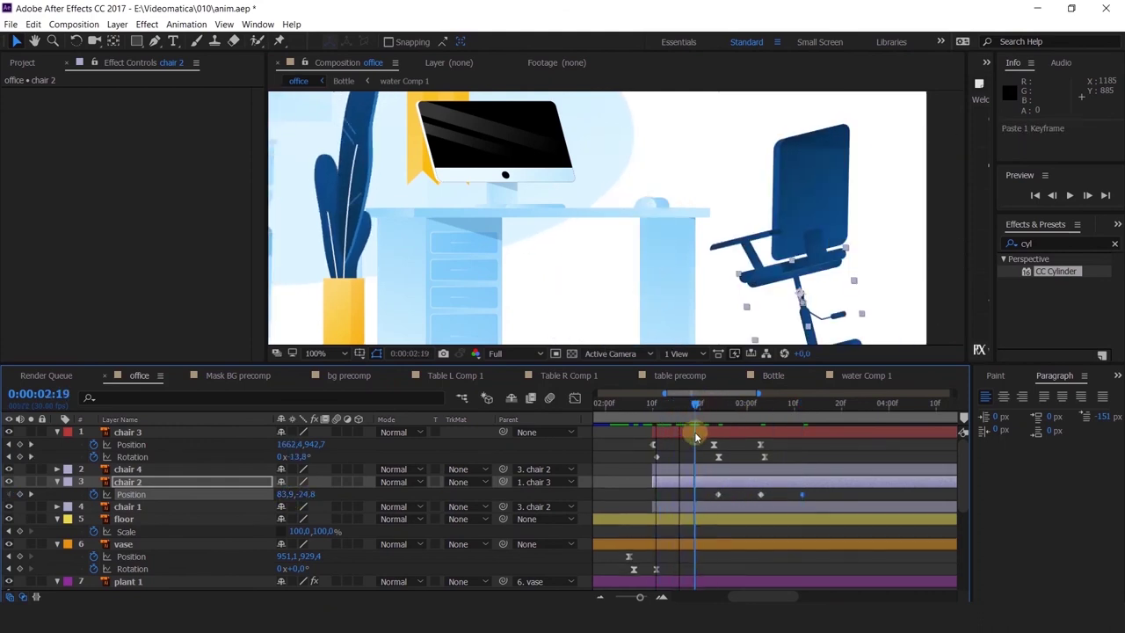
click(30, 495)
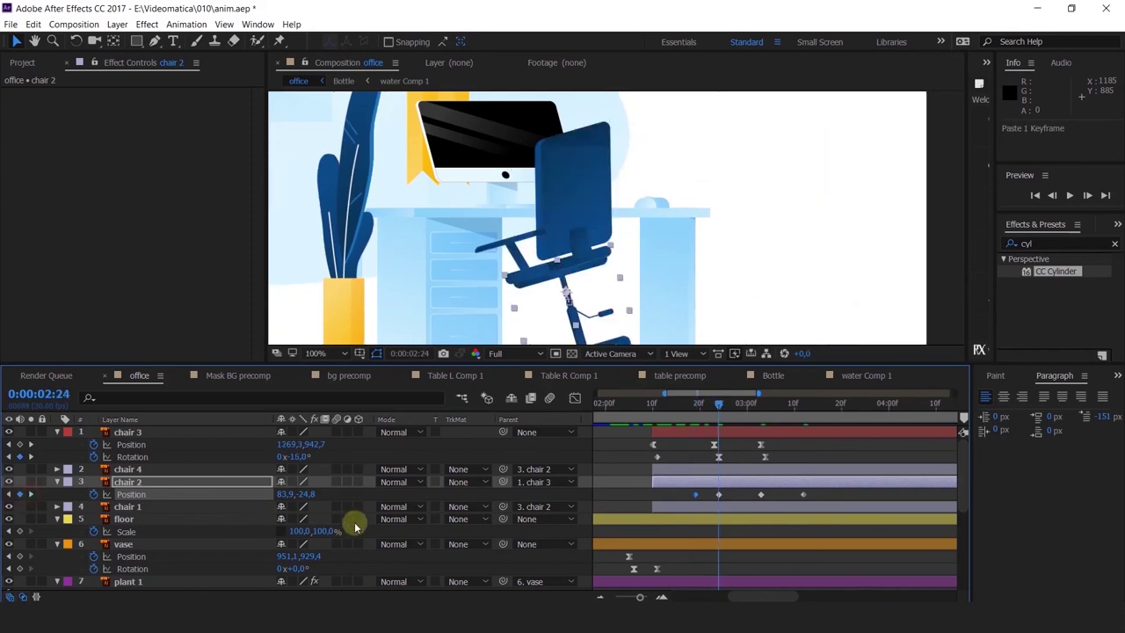
mouse_move(307, 494)
mouse_down()
mouse_move(297, 496)
mouse_move(310, 501)
mouse_up()
scroll(627, 335, up, 4)
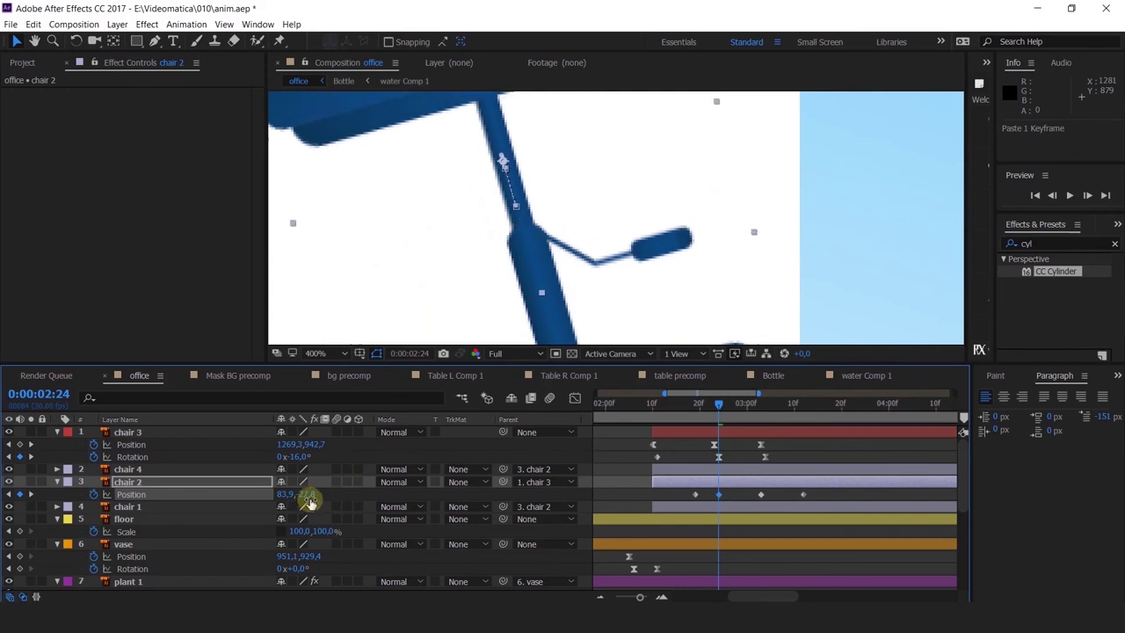
key(ctrl+v)
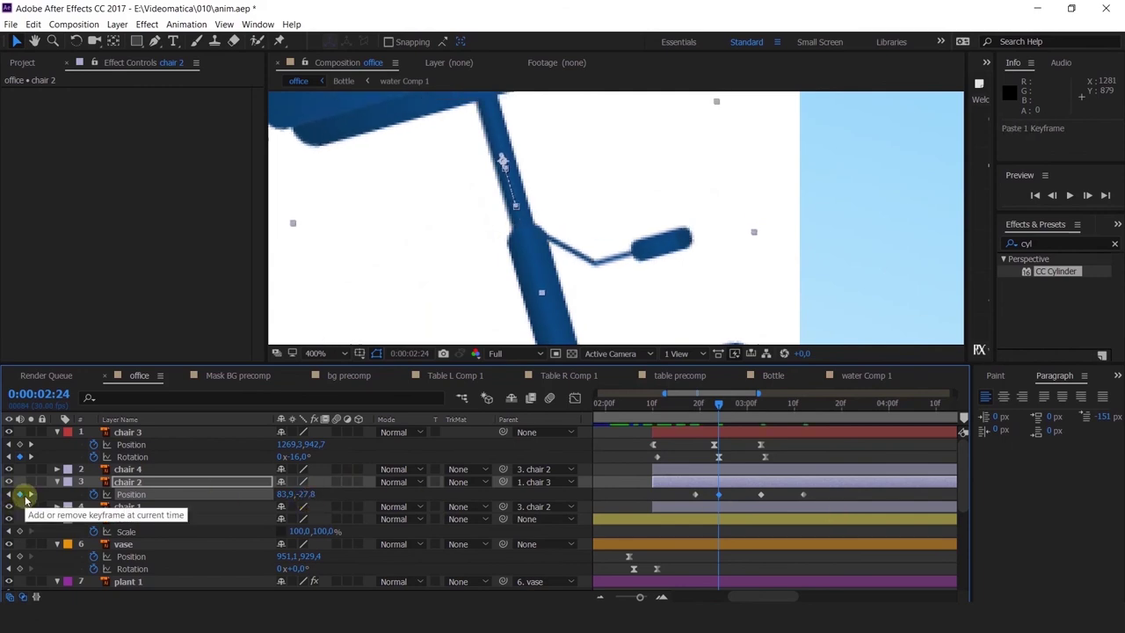
Remove chair 2's extra Position keyframe at 0:00:02:19, lower the seat to Y 11,2 at 0:00:03:03, and advance to 0:00:03:12.
click(31, 494)
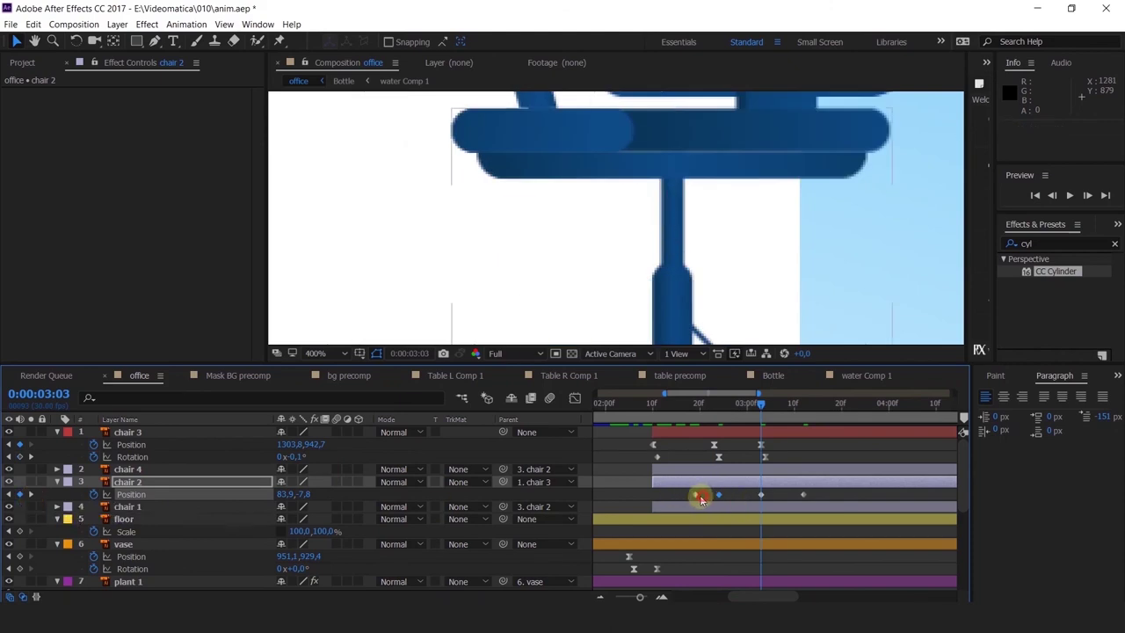
scroll(677, 220, down, 1)
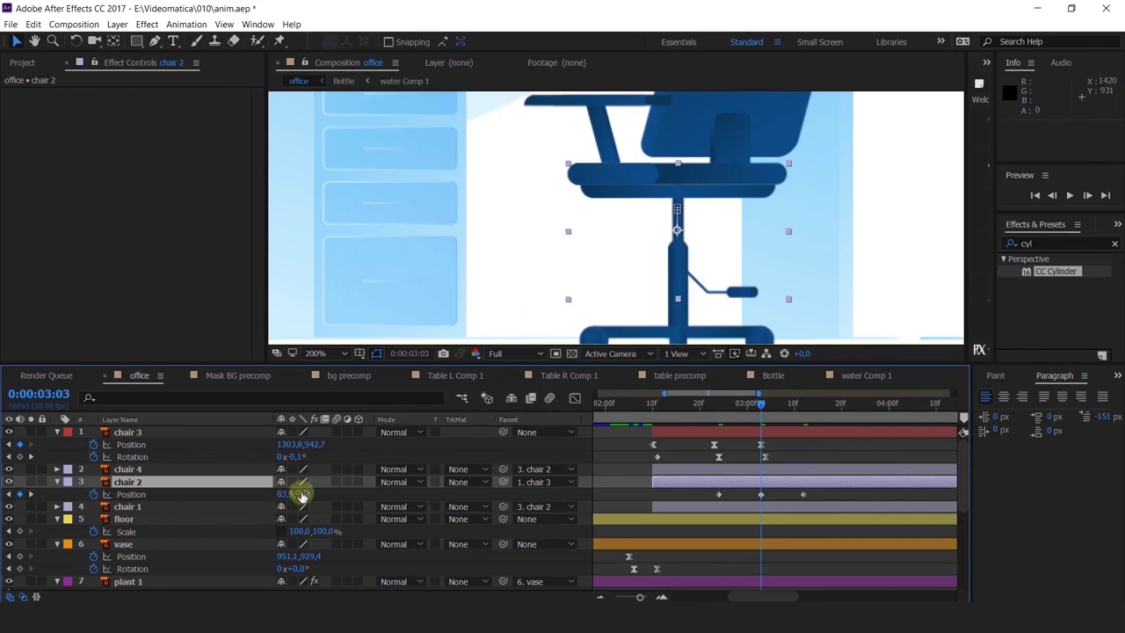
drag(301, 496, 314, 496)
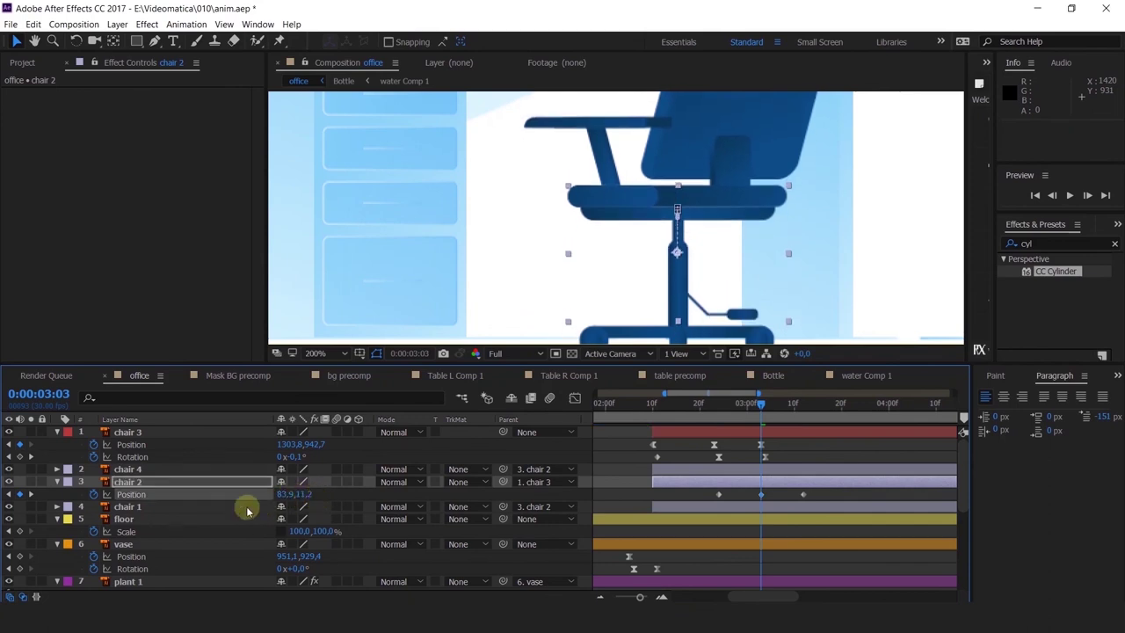
click(30, 494)
scroll(643, 176, down, 1)
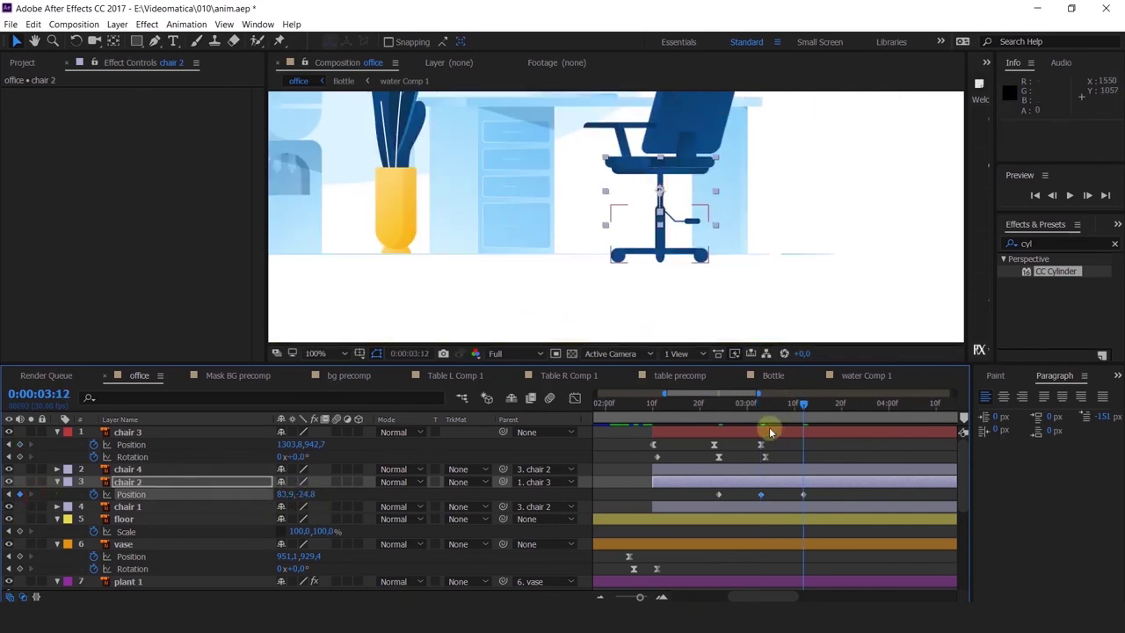
Apply Easy Ease to chair 2's three Position keyframes and preview the chair's motion.
drag(813, 498, 670, 505)
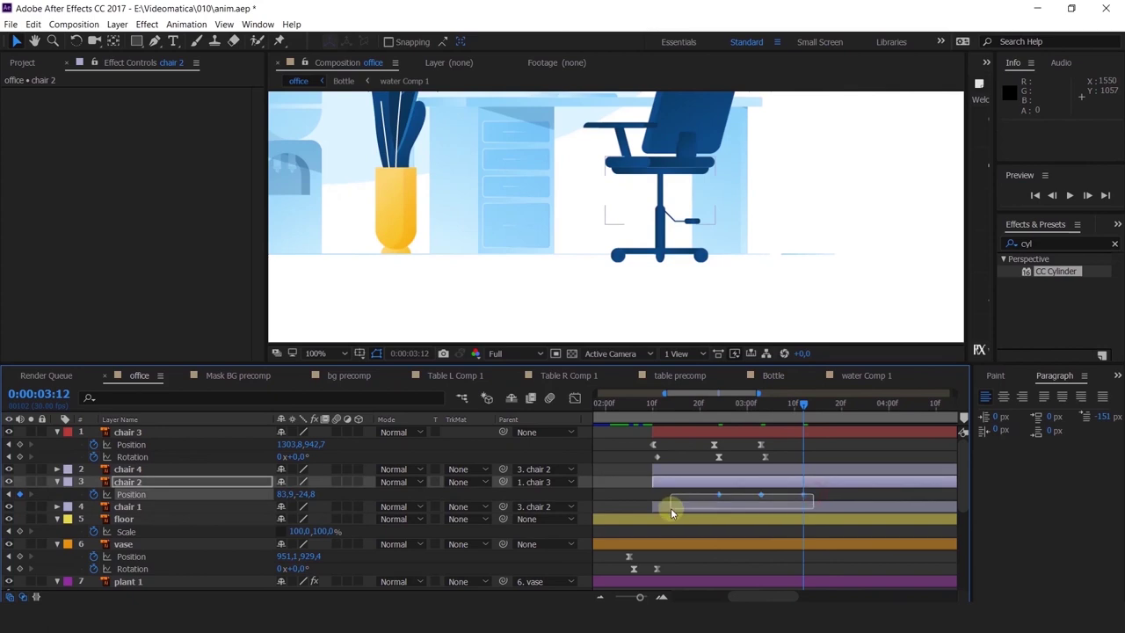
click(676, 409)
key(space)
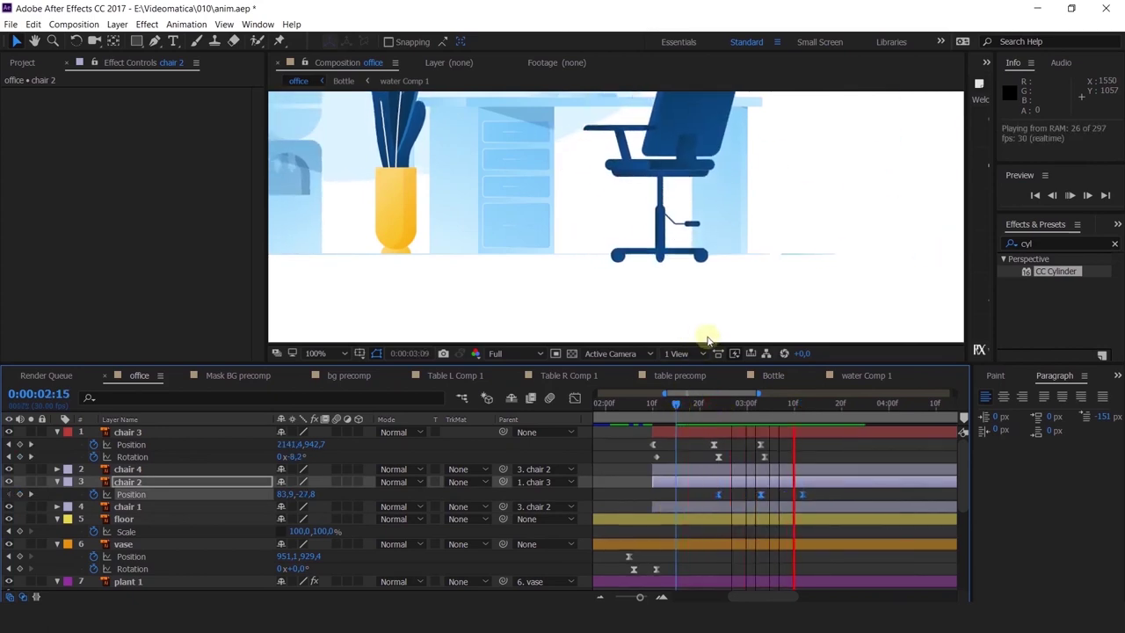
Set chair 2's Position Y to -8,8 at 0:00:03:03 and preview the softer seat bounce.
drag(725, 403, 760, 426)
click(612, 471)
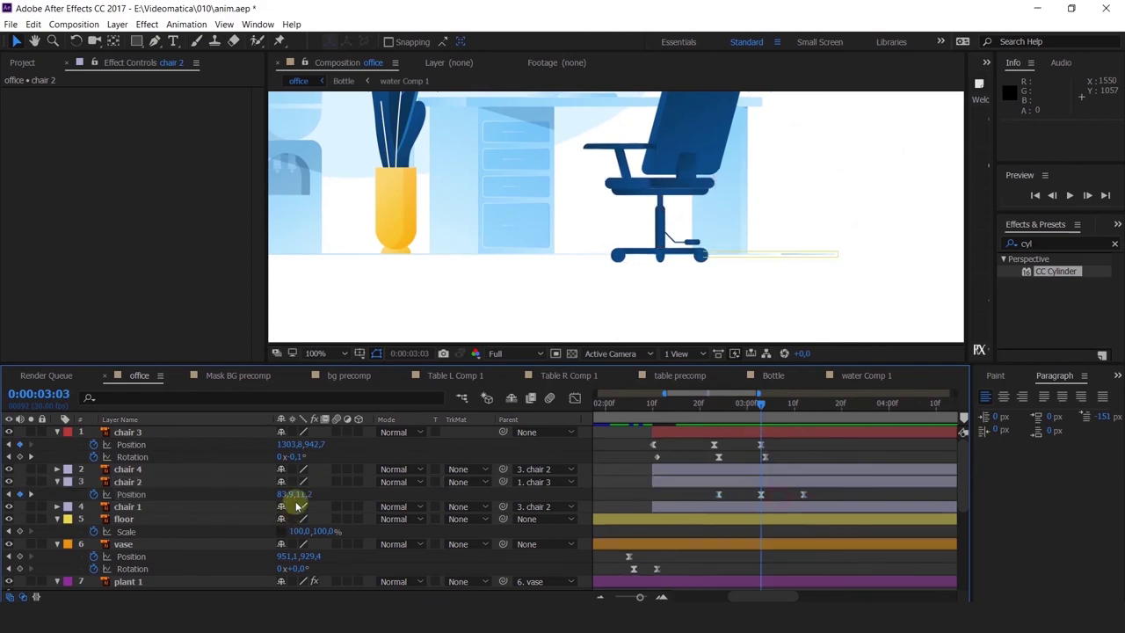
drag(307, 498, 293, 497)
click(799, 496)
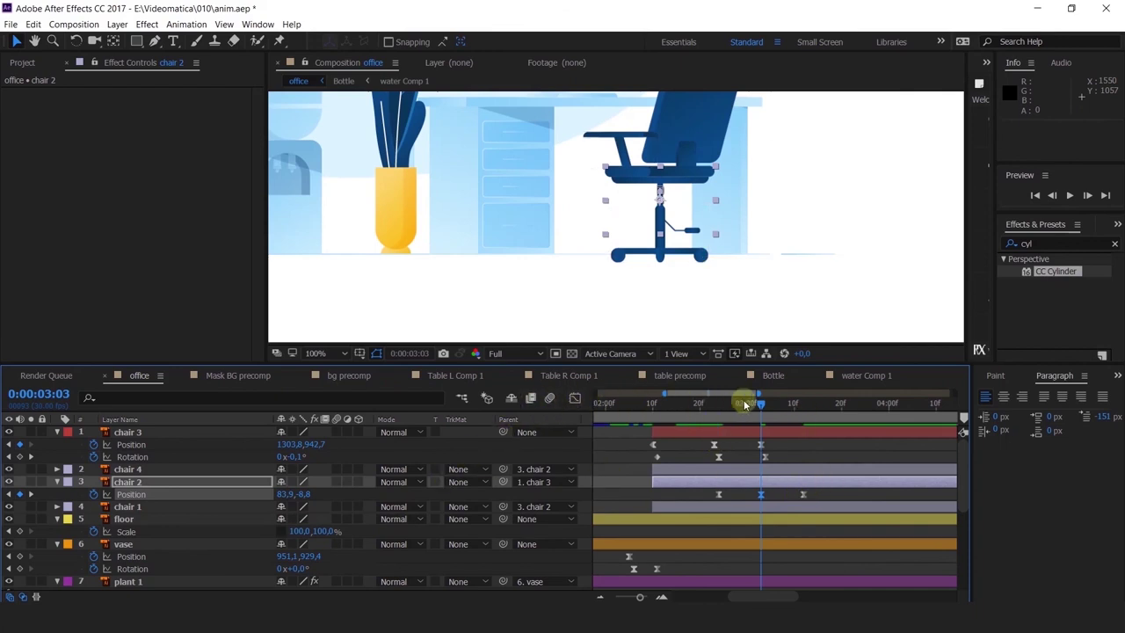
drag(745, 404, 712, 404)
key(space)
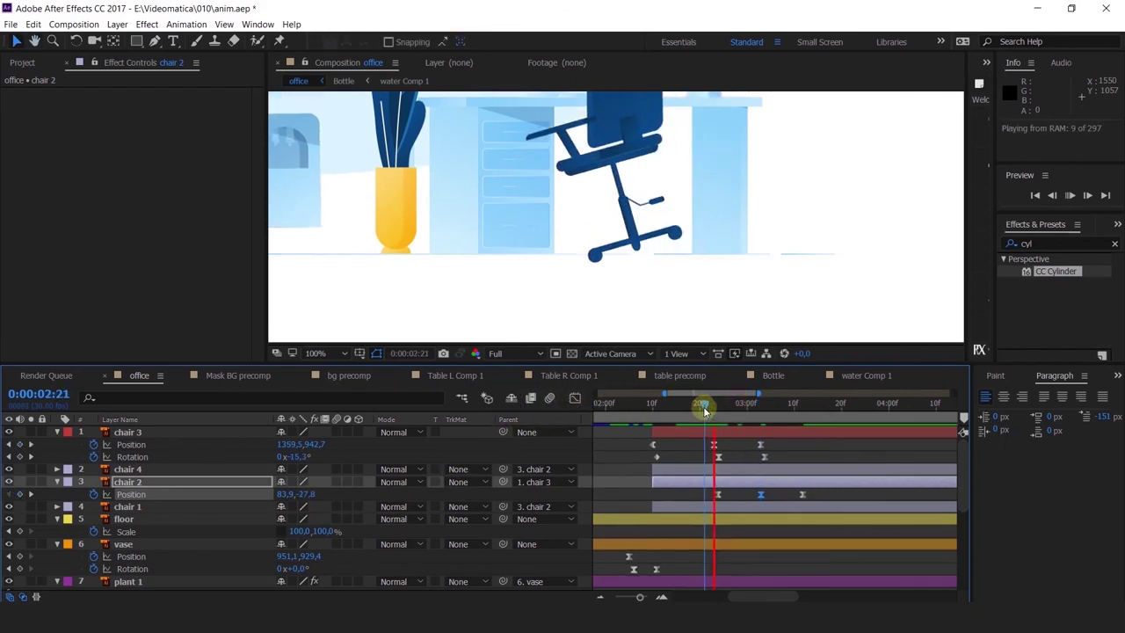
key(space)
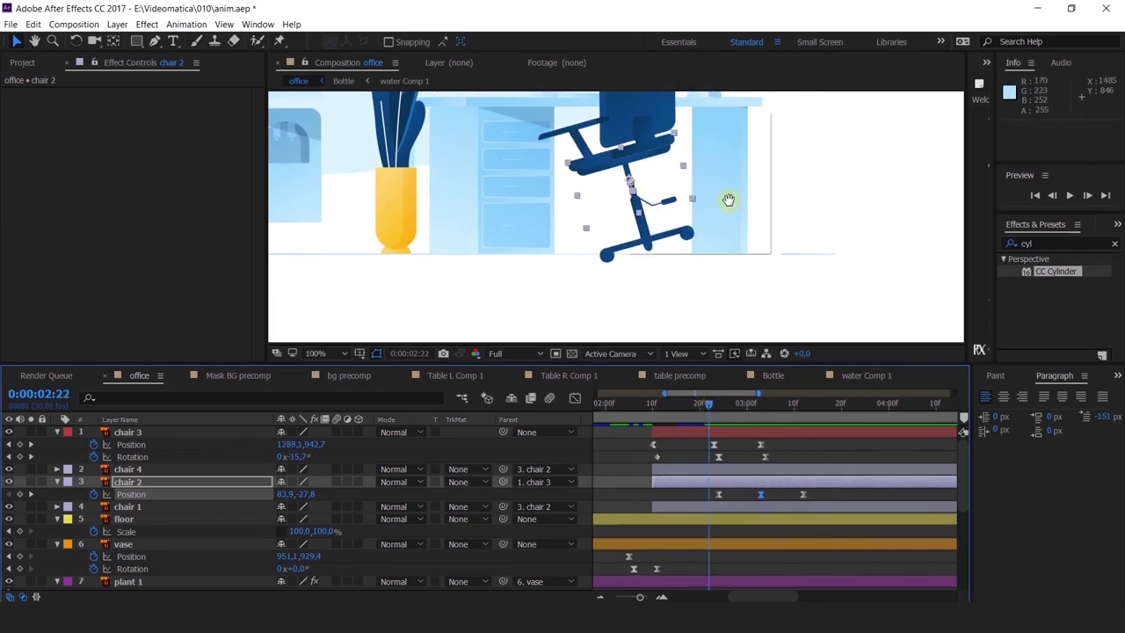
key(space)
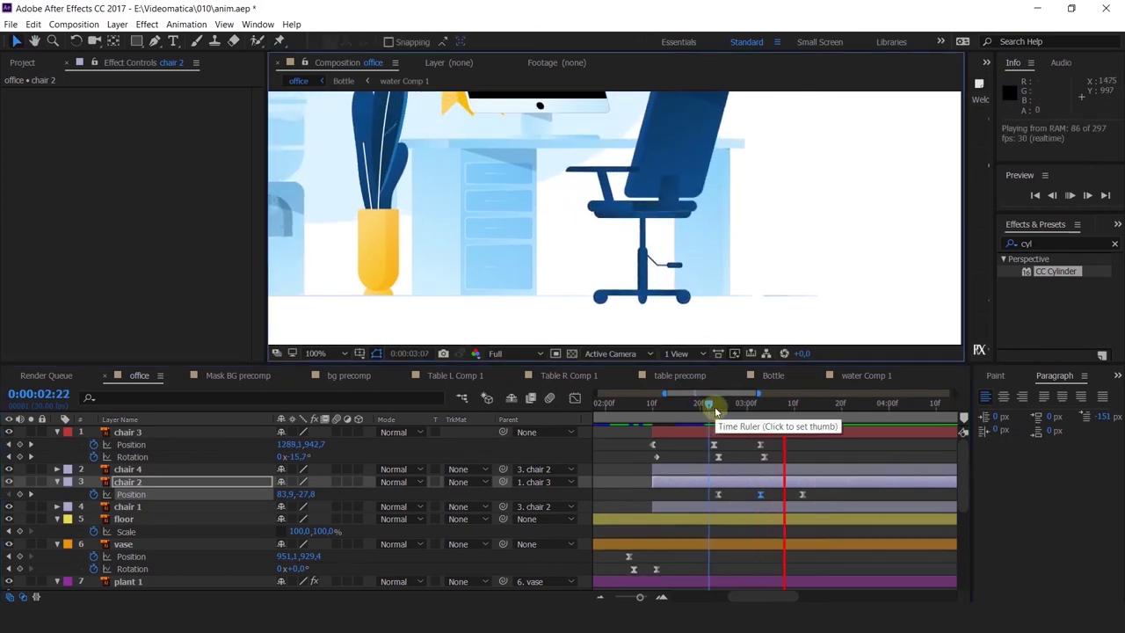
Keyframe chair 2's Position at 0:00:02:17 with Y -18,8, offsetting the 0:00:03:12 keyframe's Y by the same amount.
drag(714, 412, 686, 420)
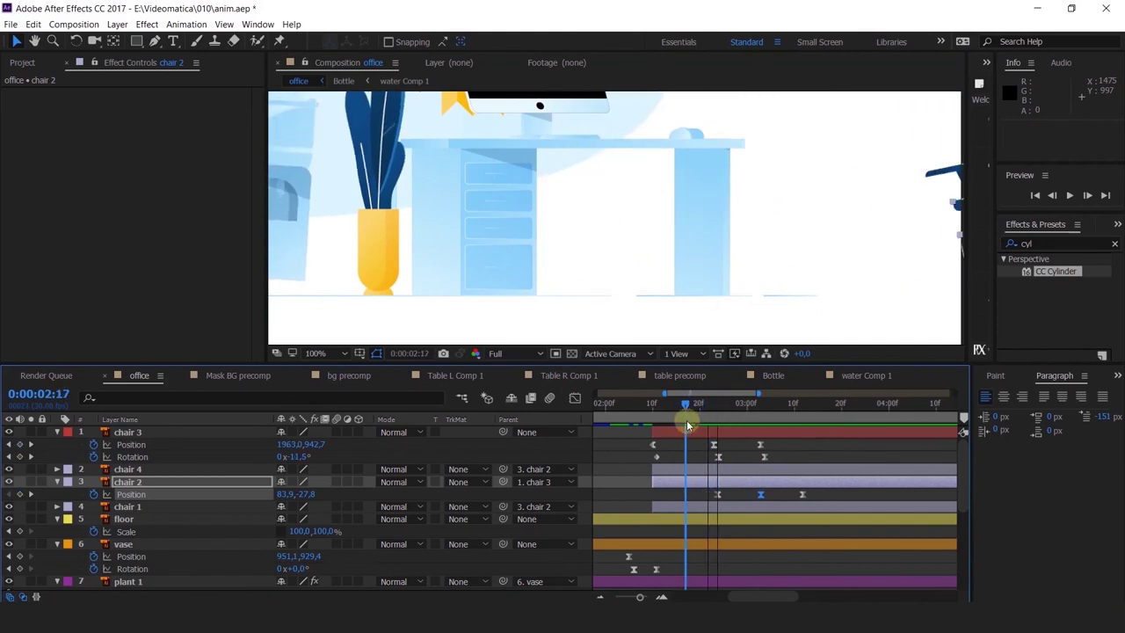
click(30, 496)
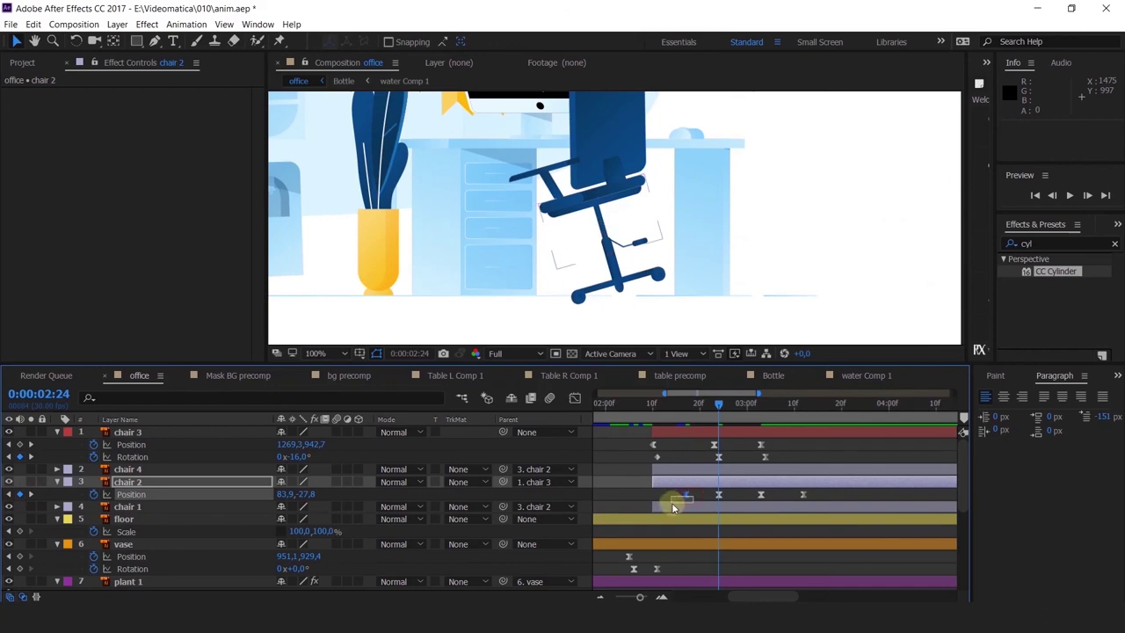
click(687, 406)
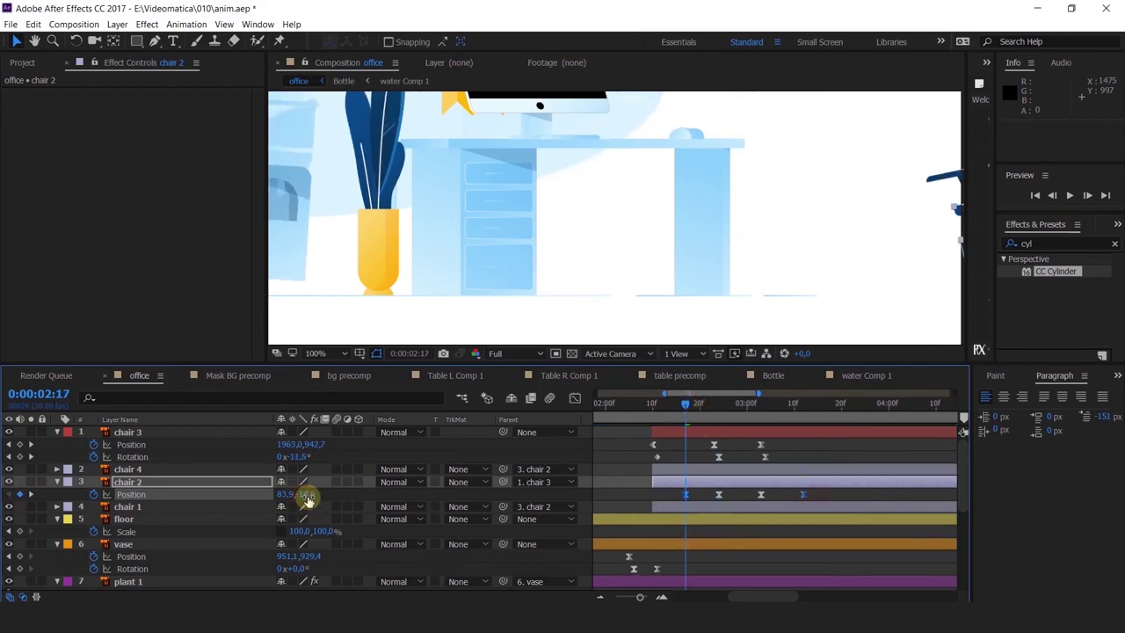
key(space)
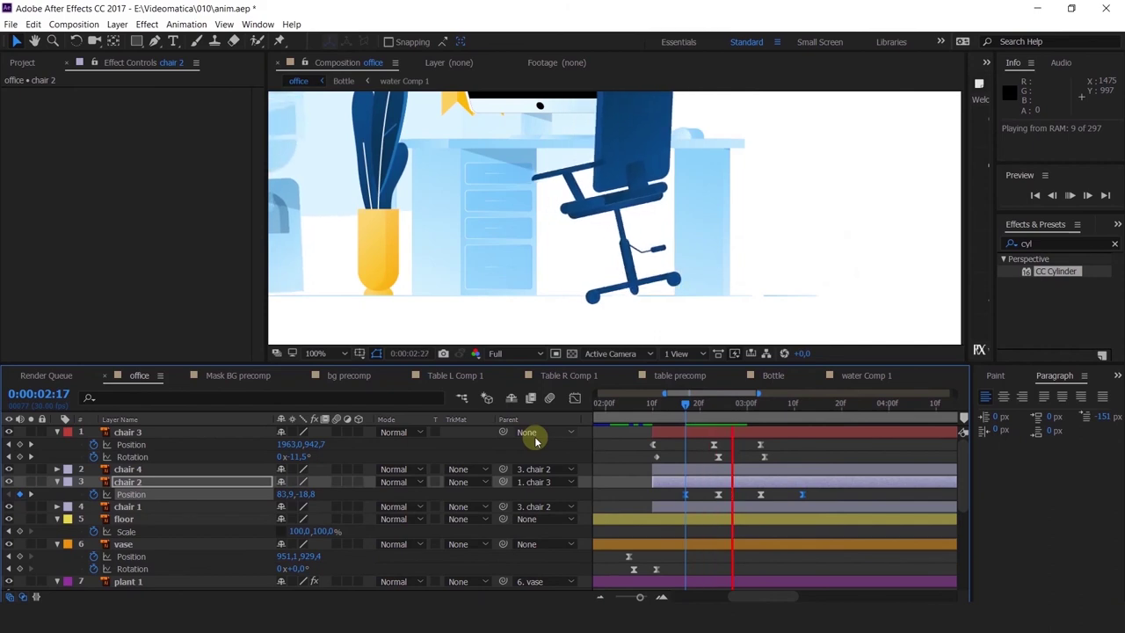
click(681, 407)
key(space)
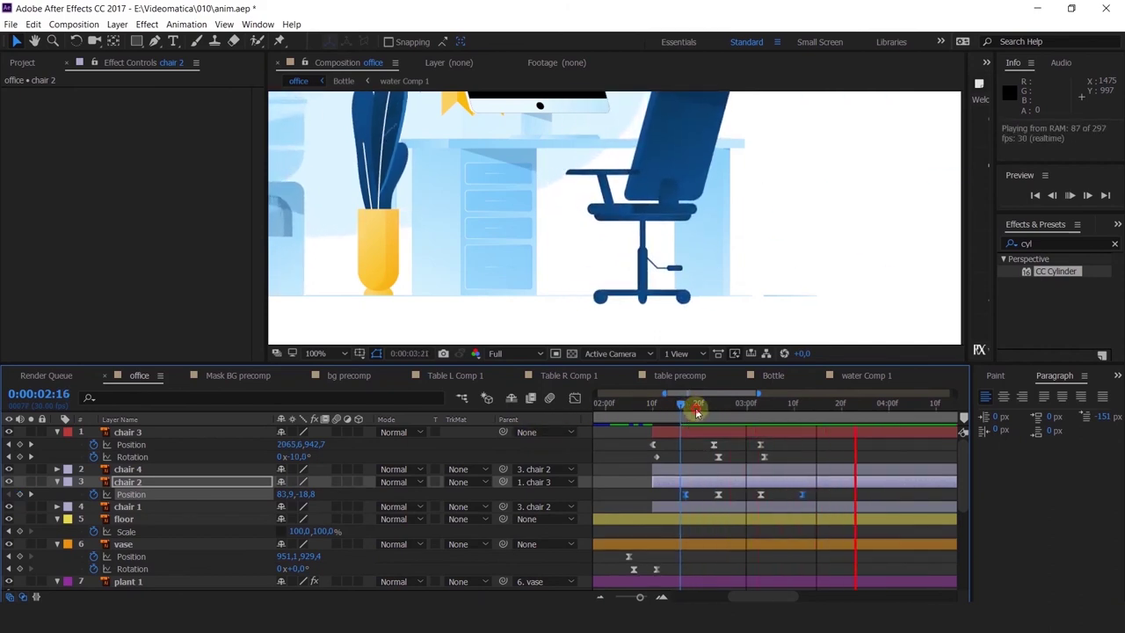
Set the spatial interpolation of chair 2's four Position keyframes to Linear and preview the bounce.
click(696, 406)
drag(831, 498, 671, 505)
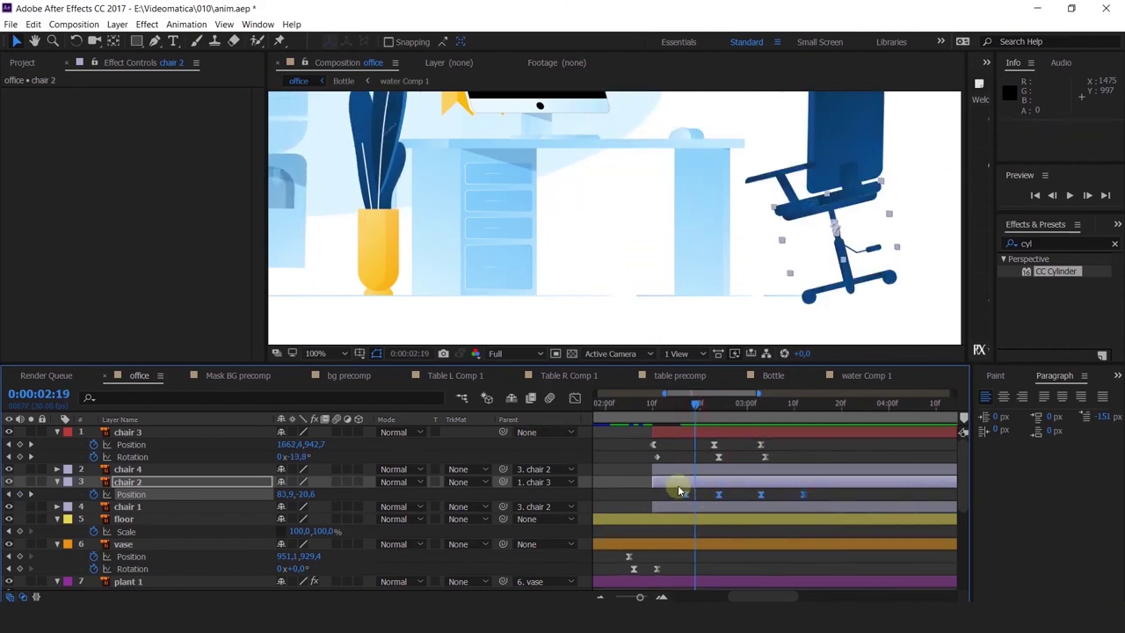
right_click(692, 500)
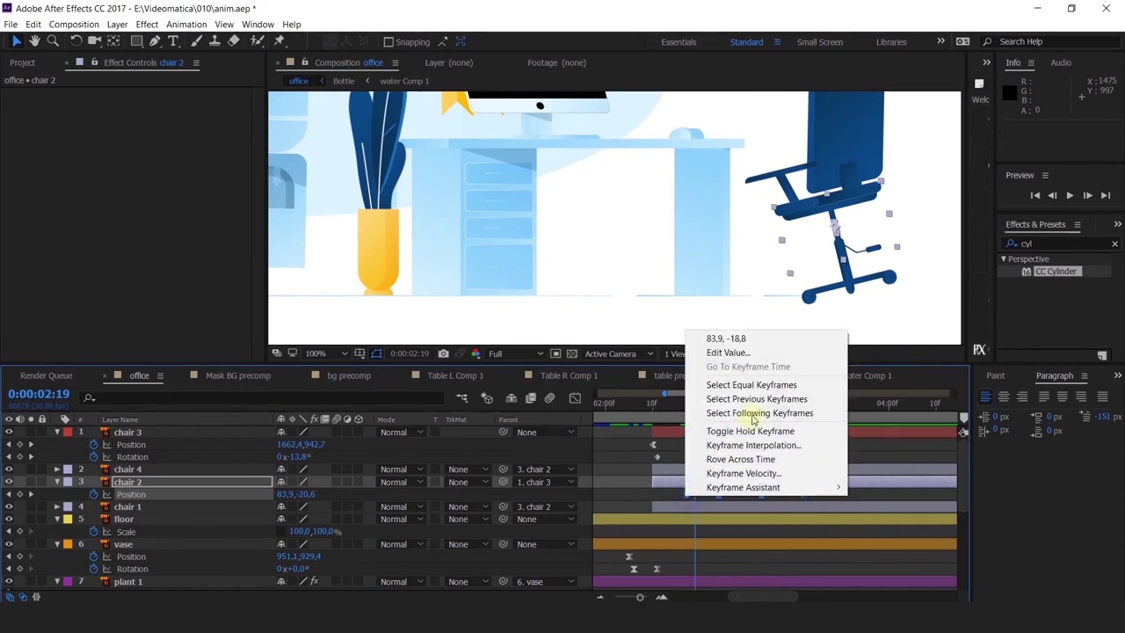
click(753, 444)
click(783, 211)
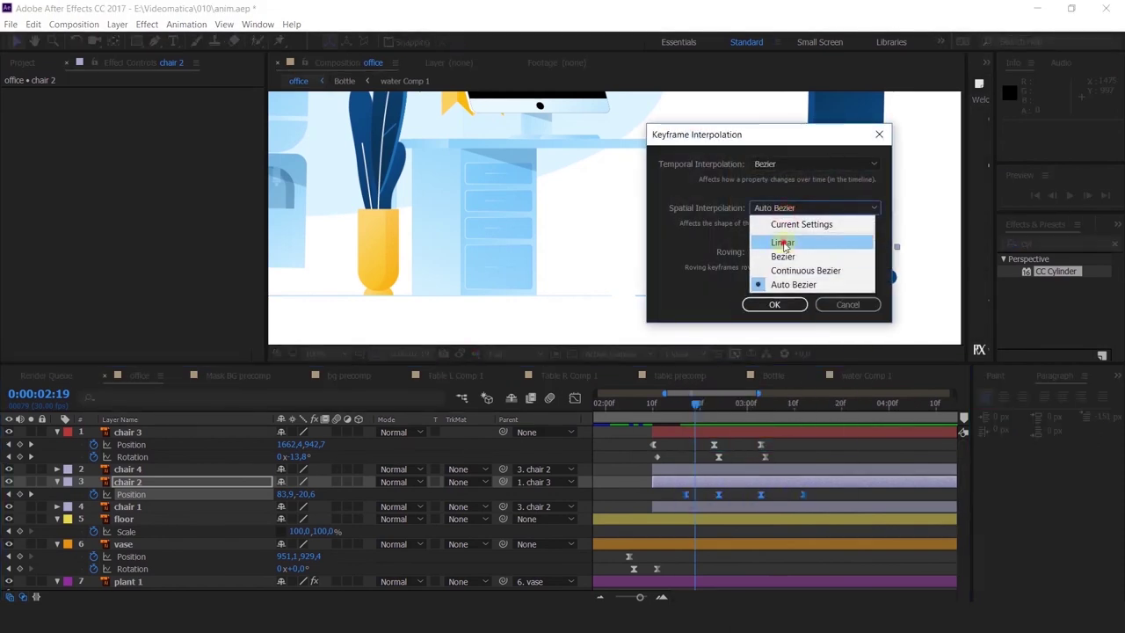
click(779, 239)
click(774, 306)
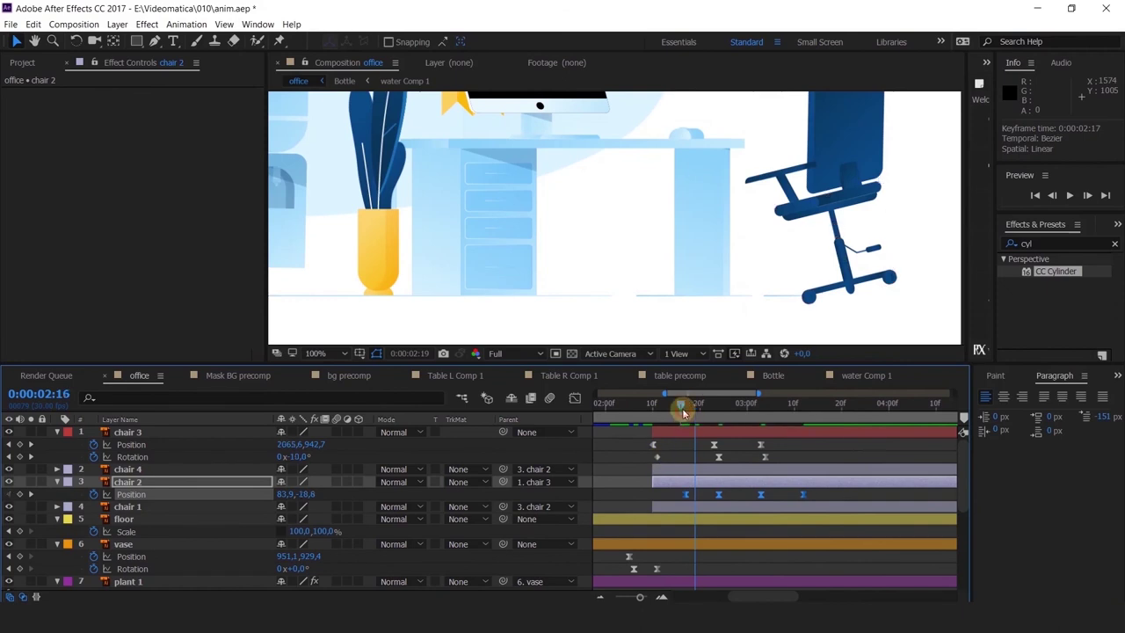
key(space)
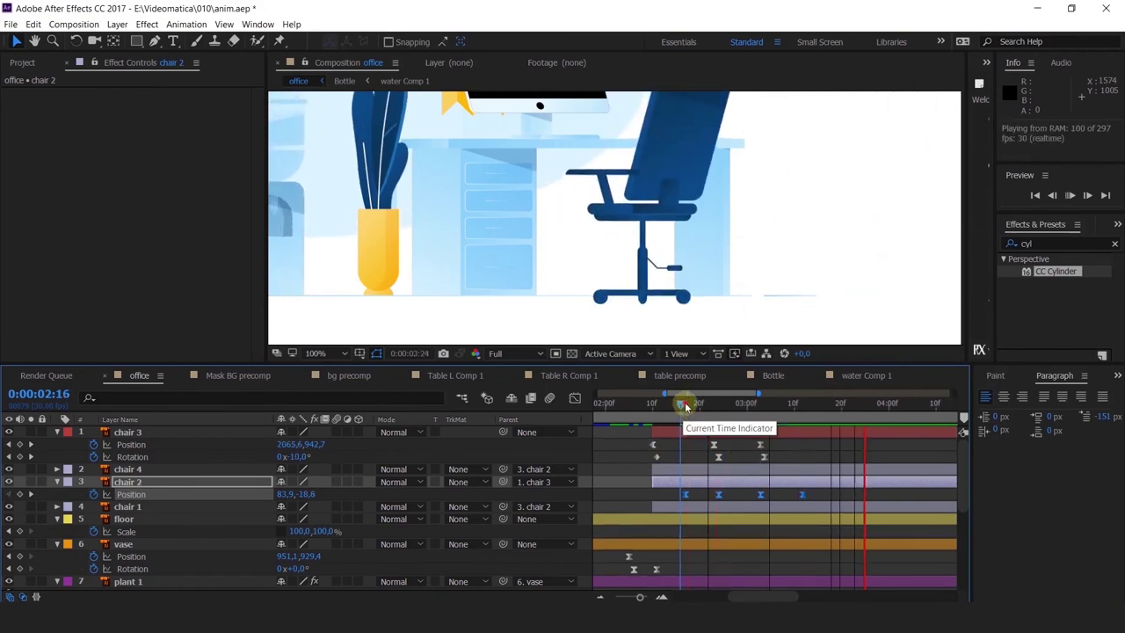
Move chair 2's four Position keyframes one frame later and preview the chair's entrance.
drag(684, 404, 761, 457)
drag(815, 498, 653, 511)
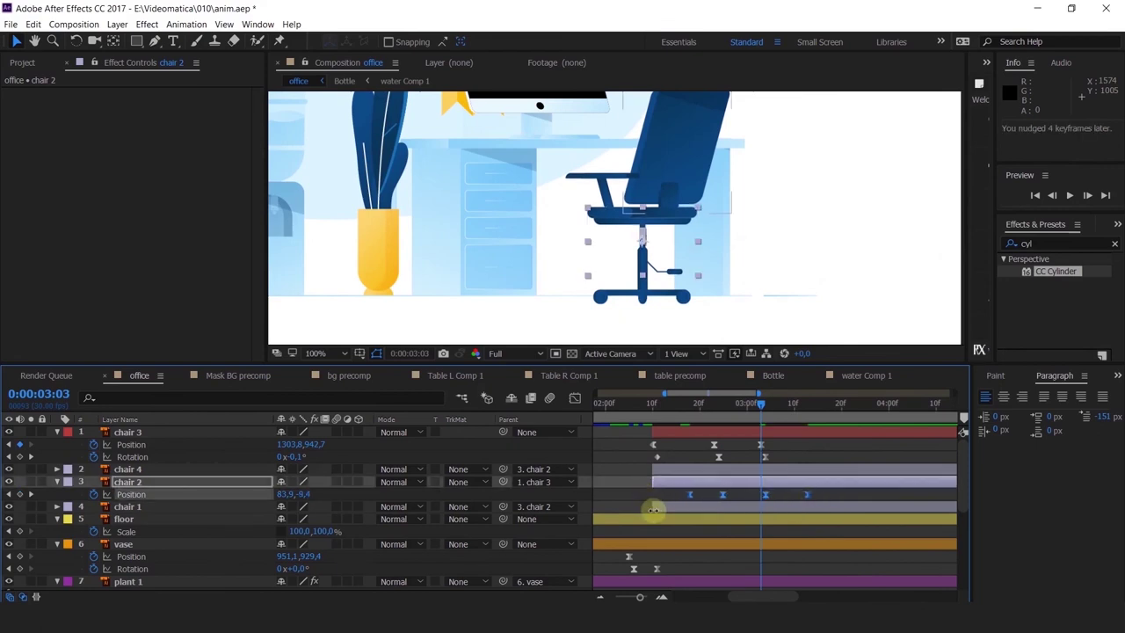
click(682, 405)
key(space)
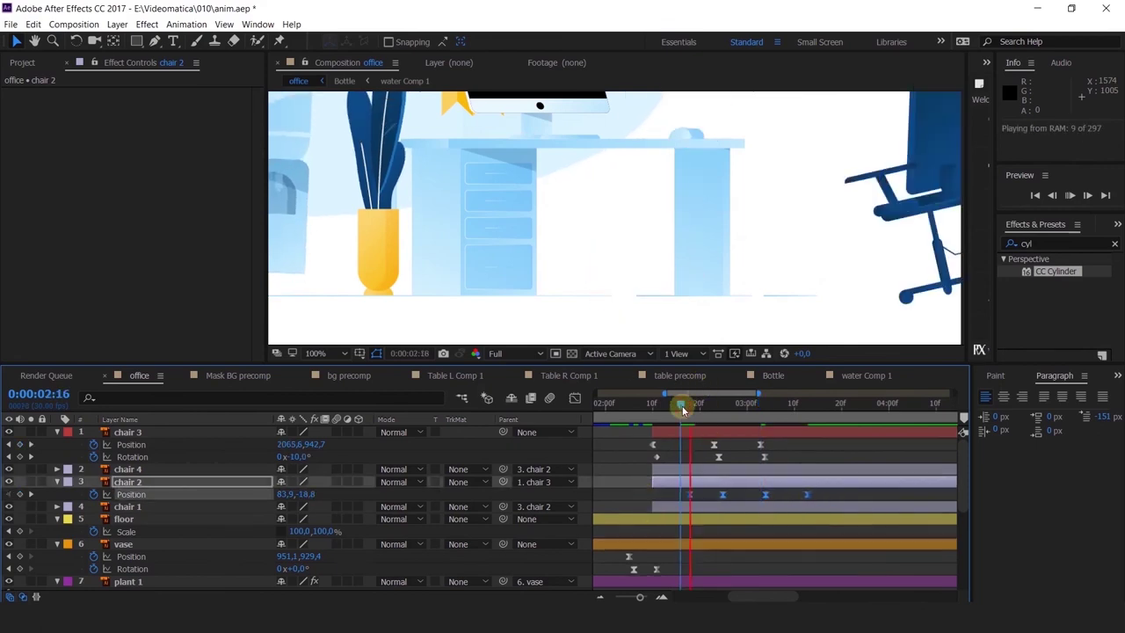
scroll(751, 186, down, 2)
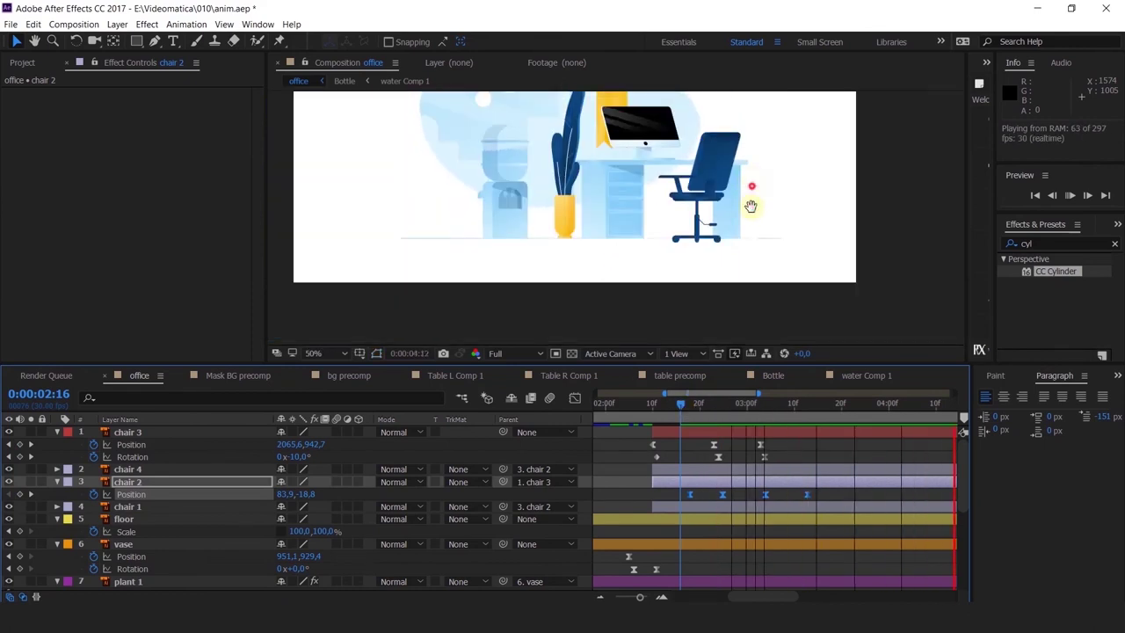
Keyframe chair 1's Position at 0:00:02:18, 0:00:02:25, 0:00:03:04 and 0:00:03:13, matching chair 2's keyframe times.
click(689, 407)
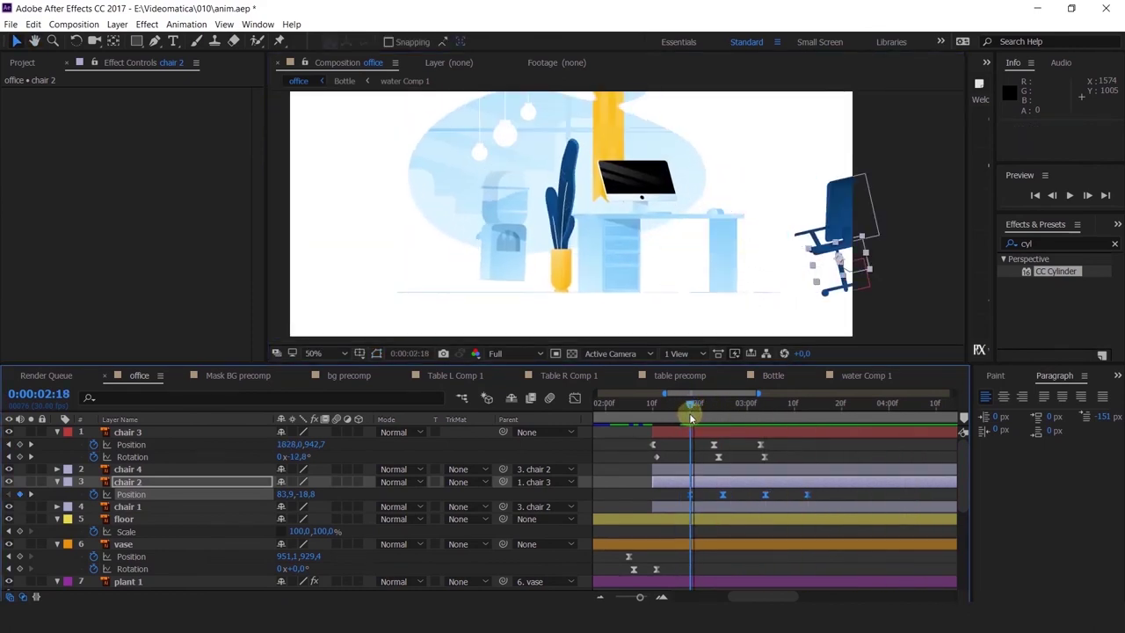
click(843, 211)
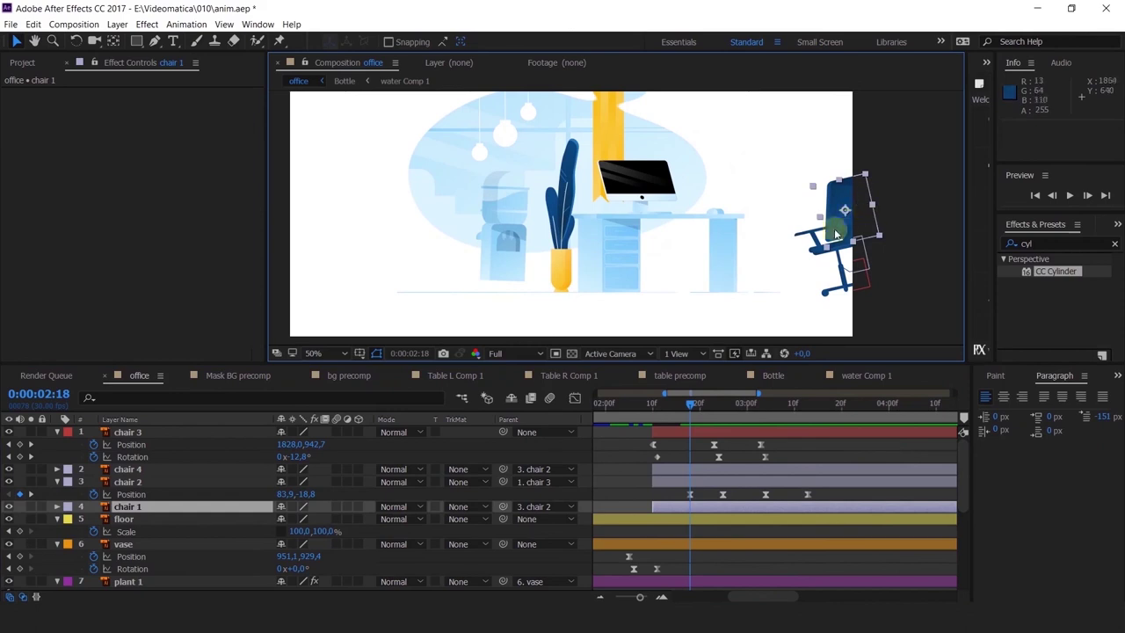
key(p)
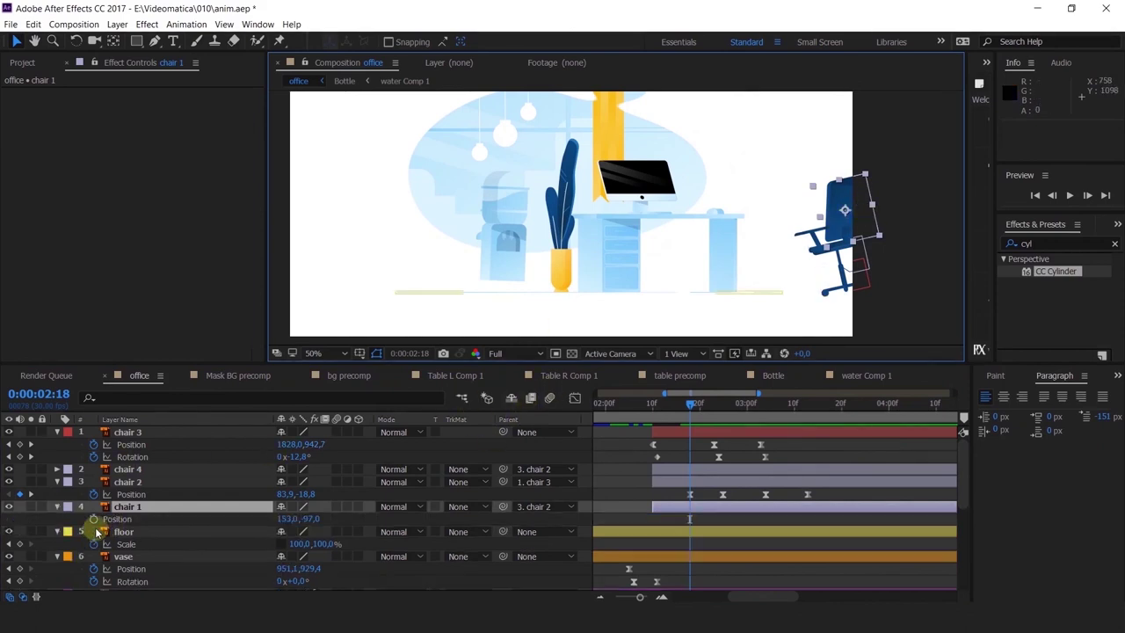
click(94, 518)
click(31, 495)
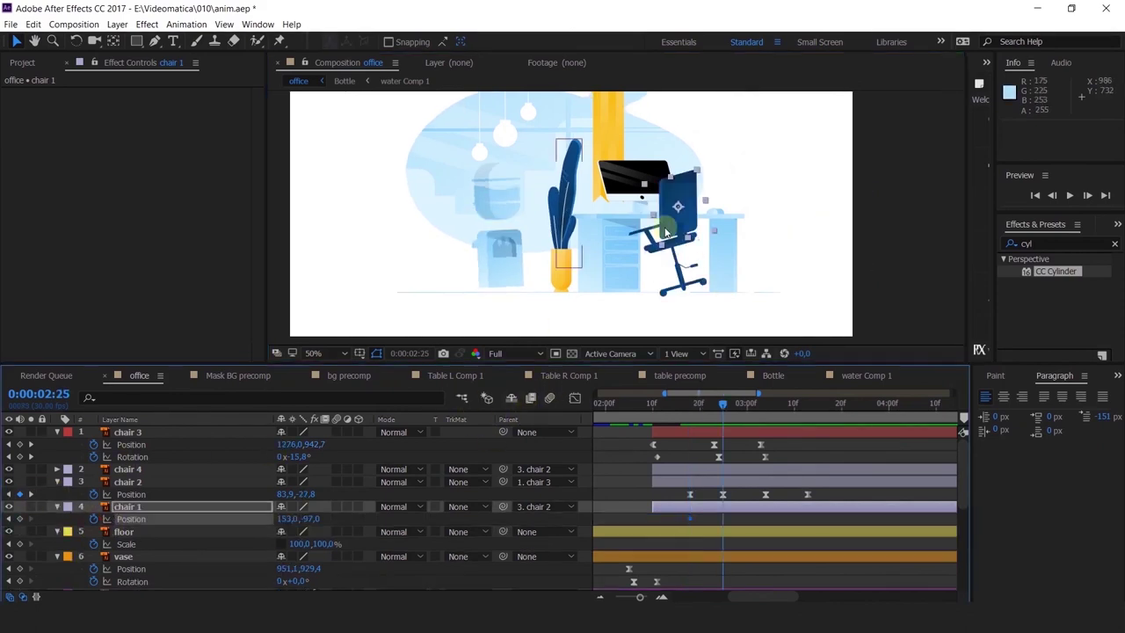
scroll(665, 231, up, 2)
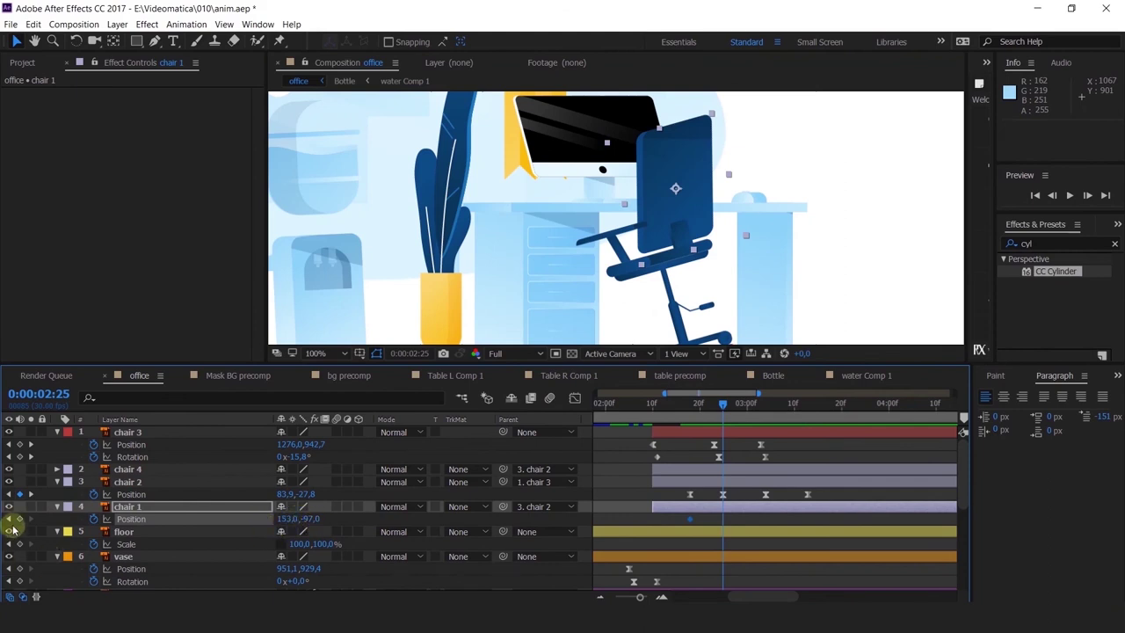
click(31, 495)
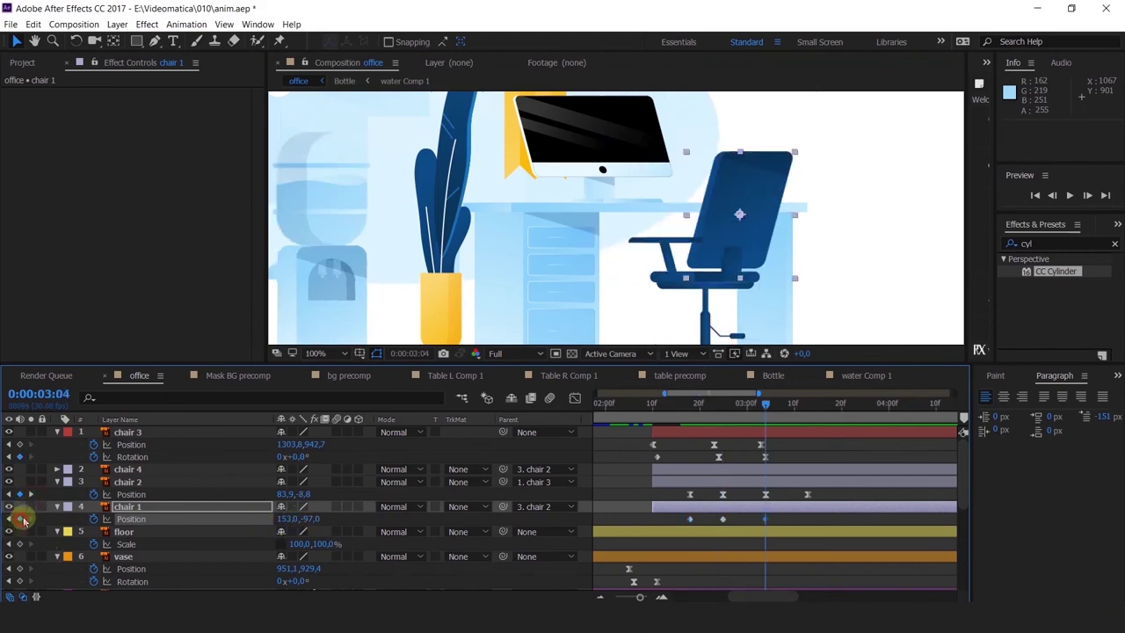
click(31, 494)
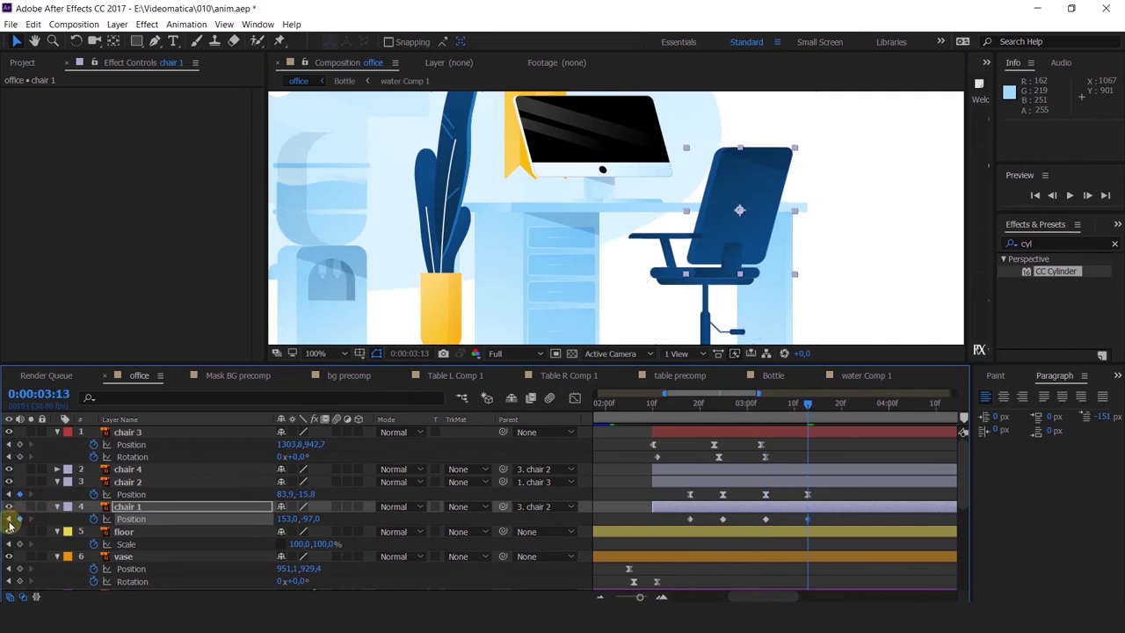
Set chair 1's Position Y to -102,0 at 0:00:02:25 and -92,0 at 0:00:03:04.
double_click(8, 520)
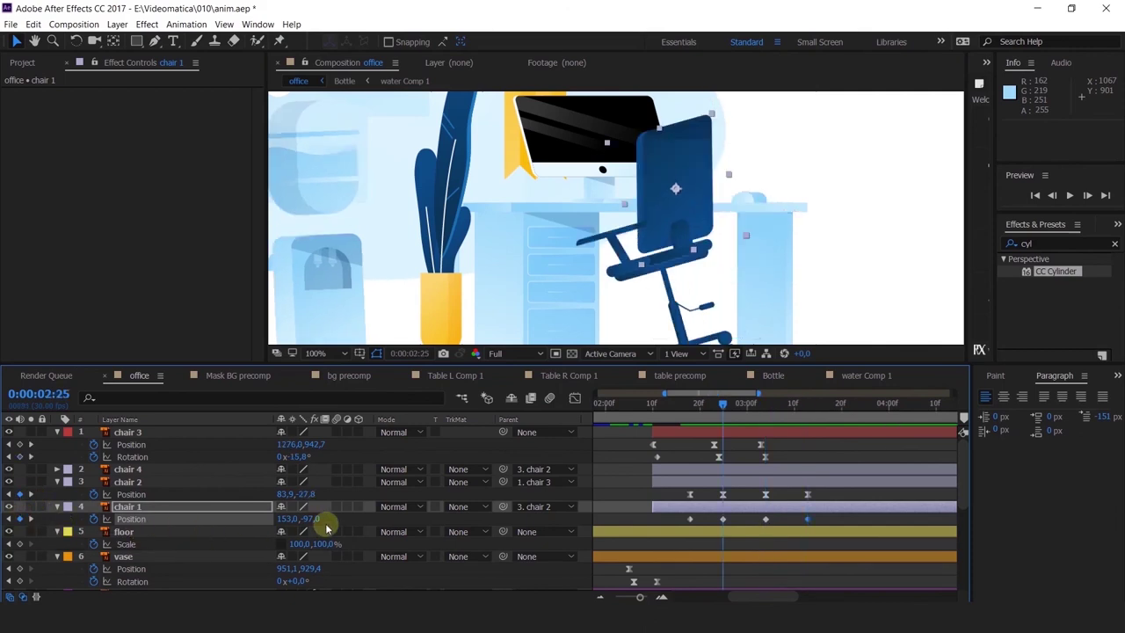
drag(315, 520, 310, 519)
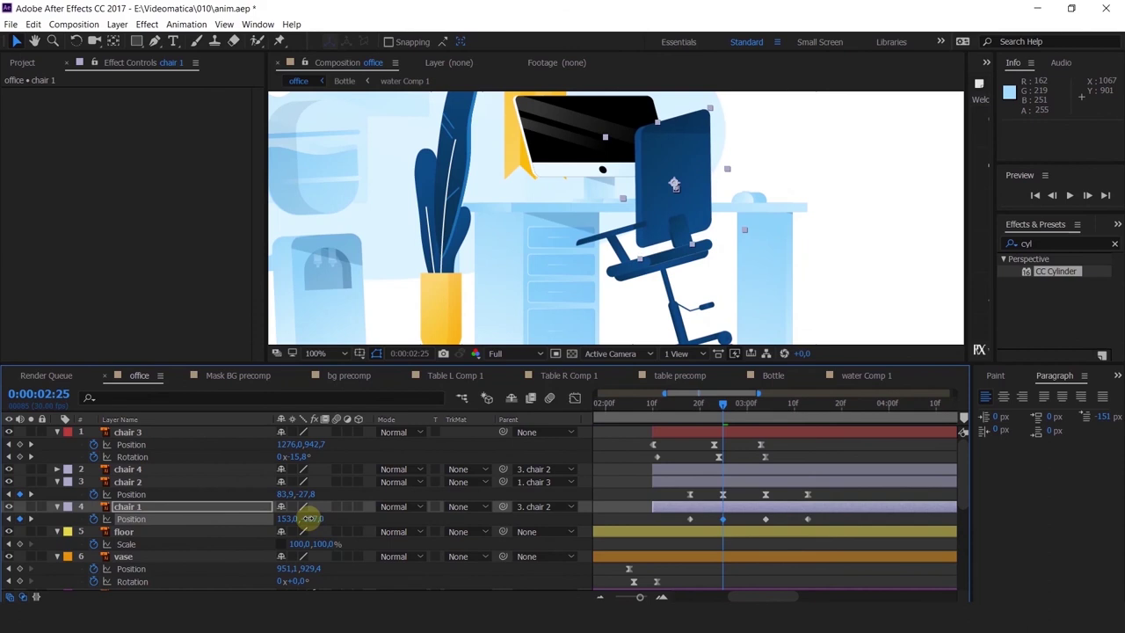
click(30, 519)
drag(313, 520, 315, 520)
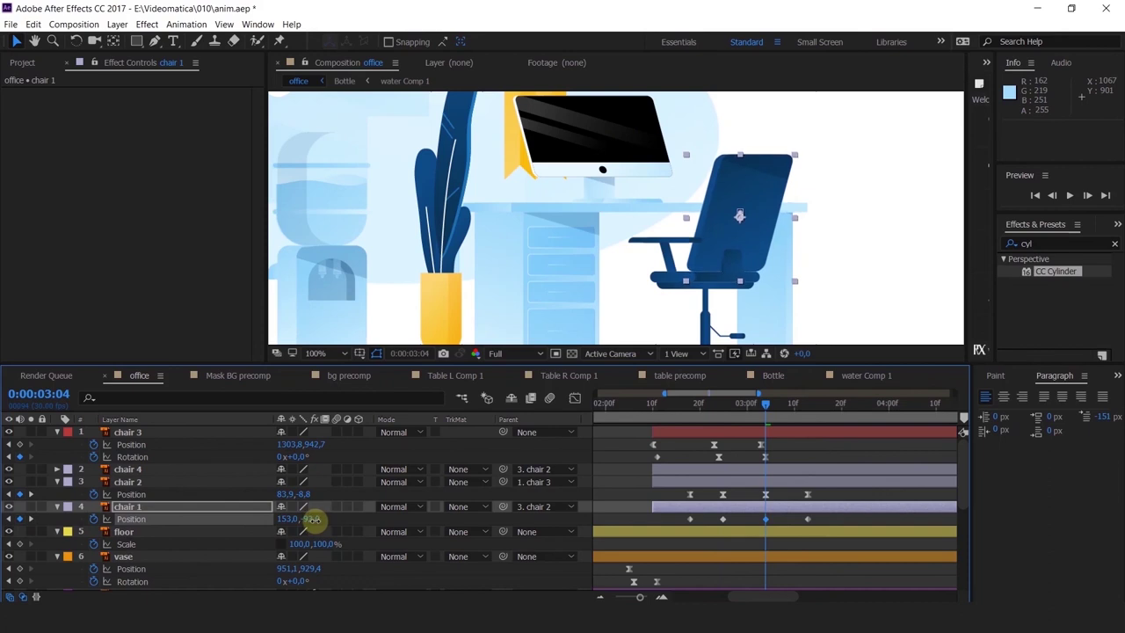
Apply Easy Ease to chair 1's four Position keyframes, move them one frame later, and preview the backrest's motion.
drag(817, 517, 650, 531)
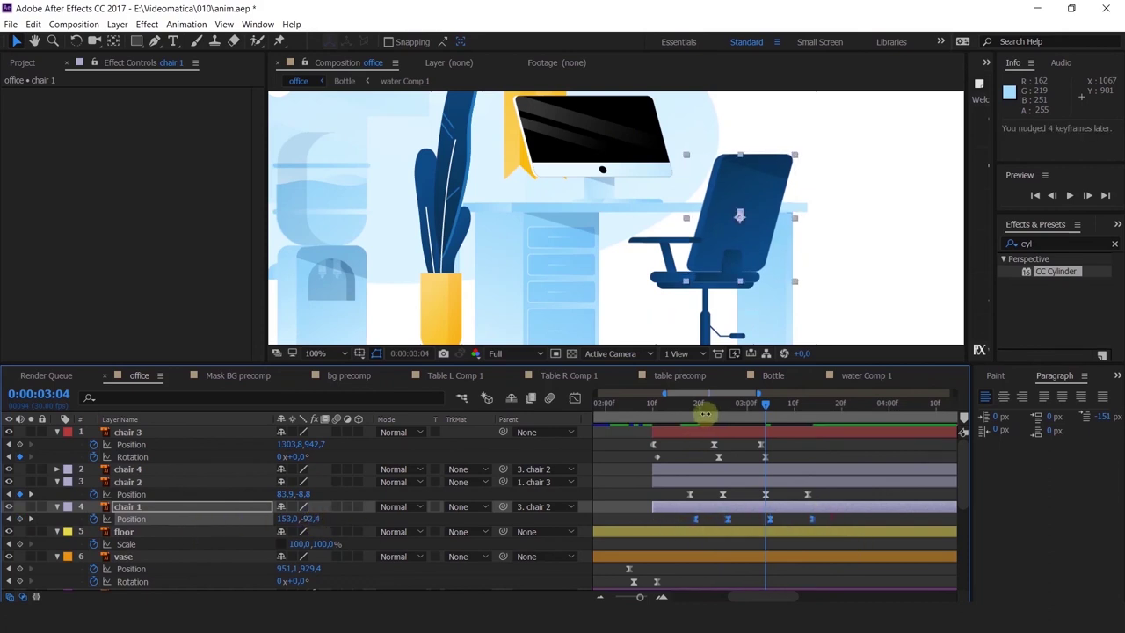
click(673, 405)
key(space)
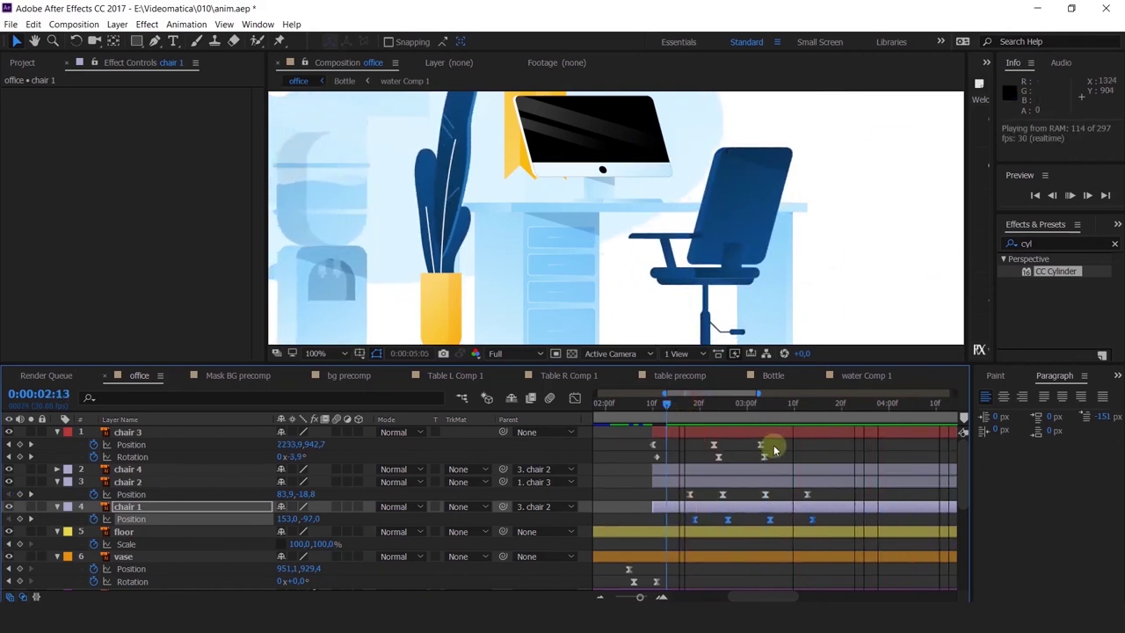
Check the backrest's motion against the seat and move chair 1's four Position keyframes two more frames later.
drag(666, 404, 728, 415)
drag(708, 319, 726, 234)
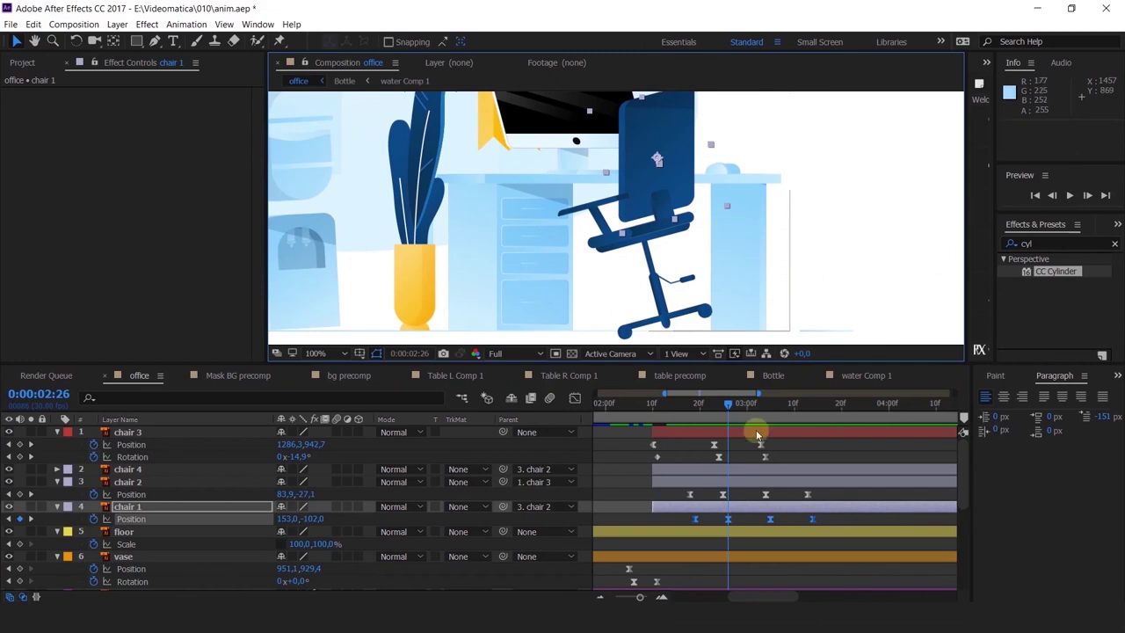
drag(668, 408, 771, 452)
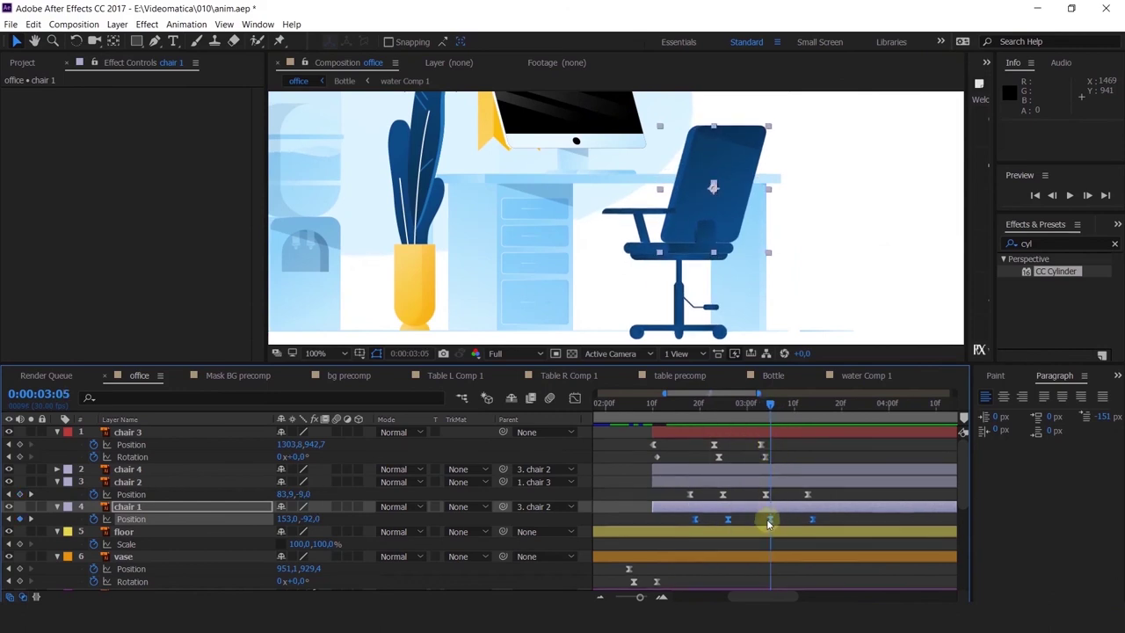
drag(771, 524, 777, 524)
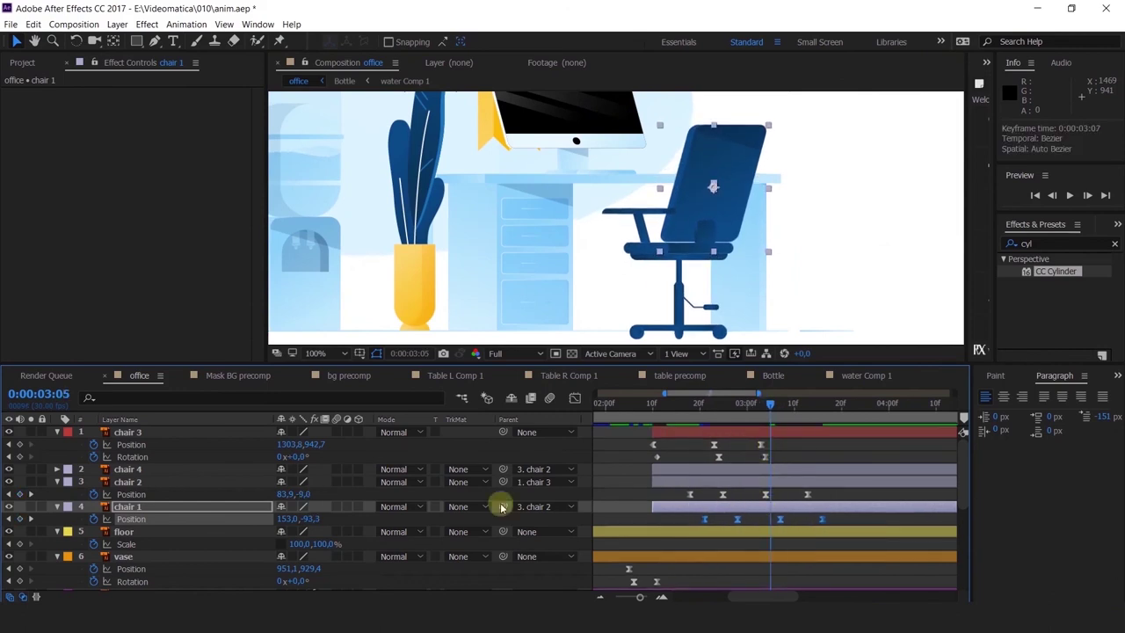
Replay the chair's slide-in from about 0:00:02:08 and check how the seat and backrest bounce.
drag(826, 403, 843, 403)
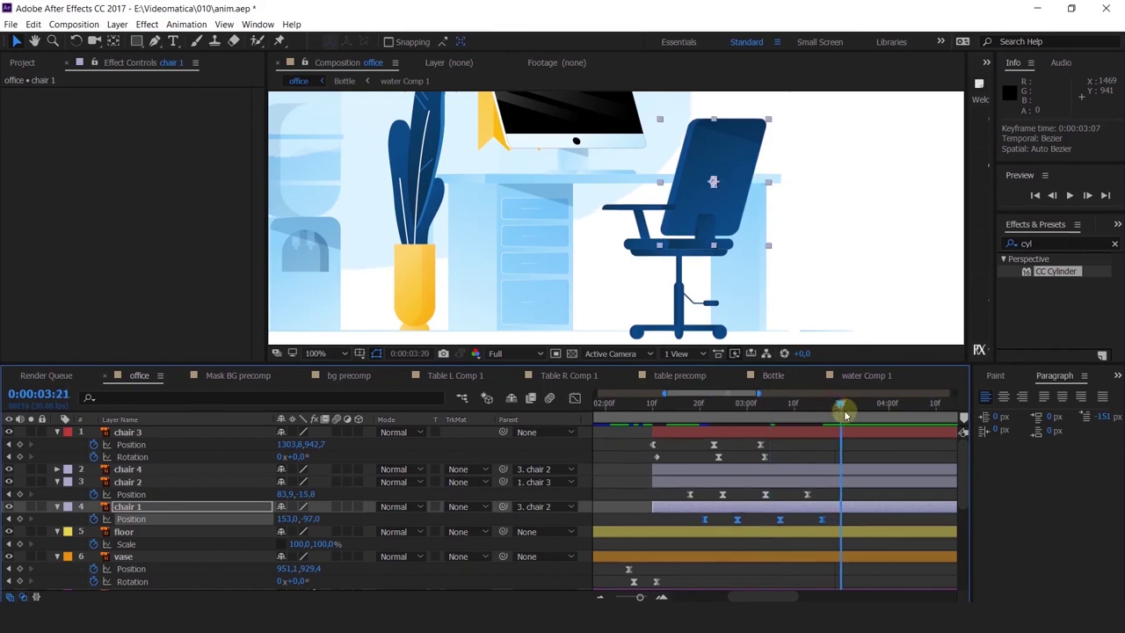
drag(504, 507, 197, 485)
click(676, 402)
key(space)
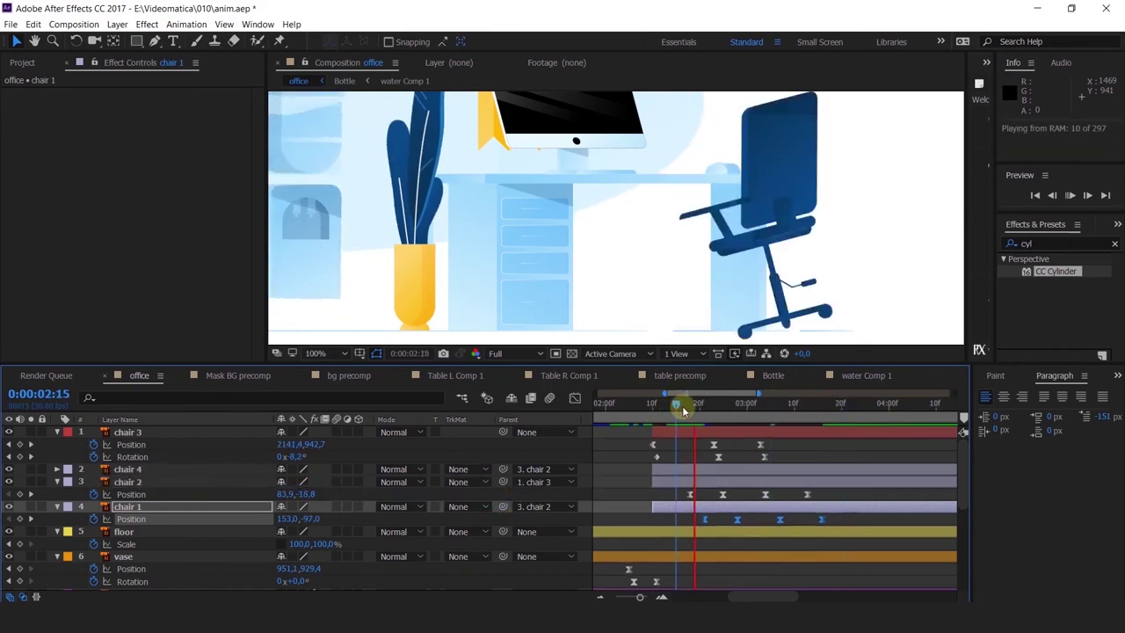
drag(682, 406, 653, 408)
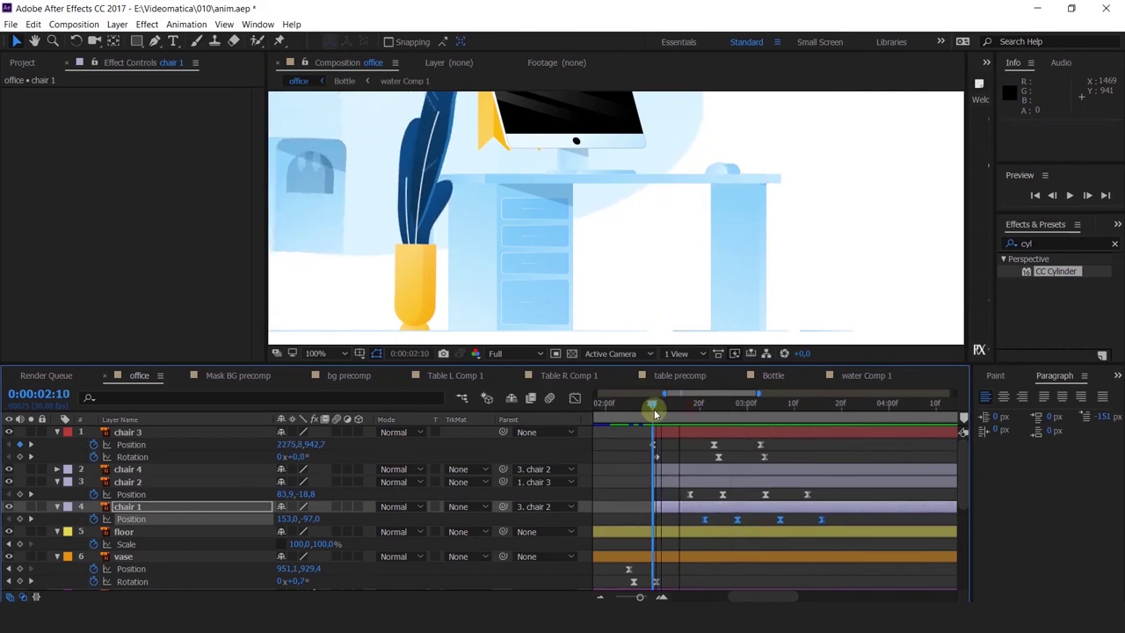
key(space)
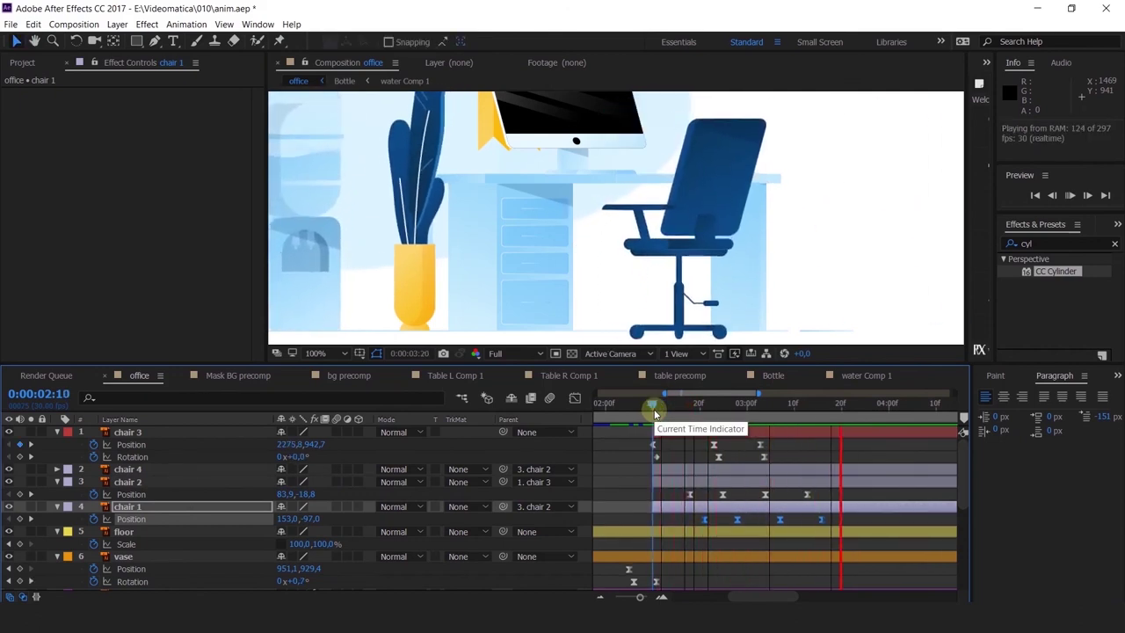
key(space)
drag(651, 411, 638, 411)
key(space)
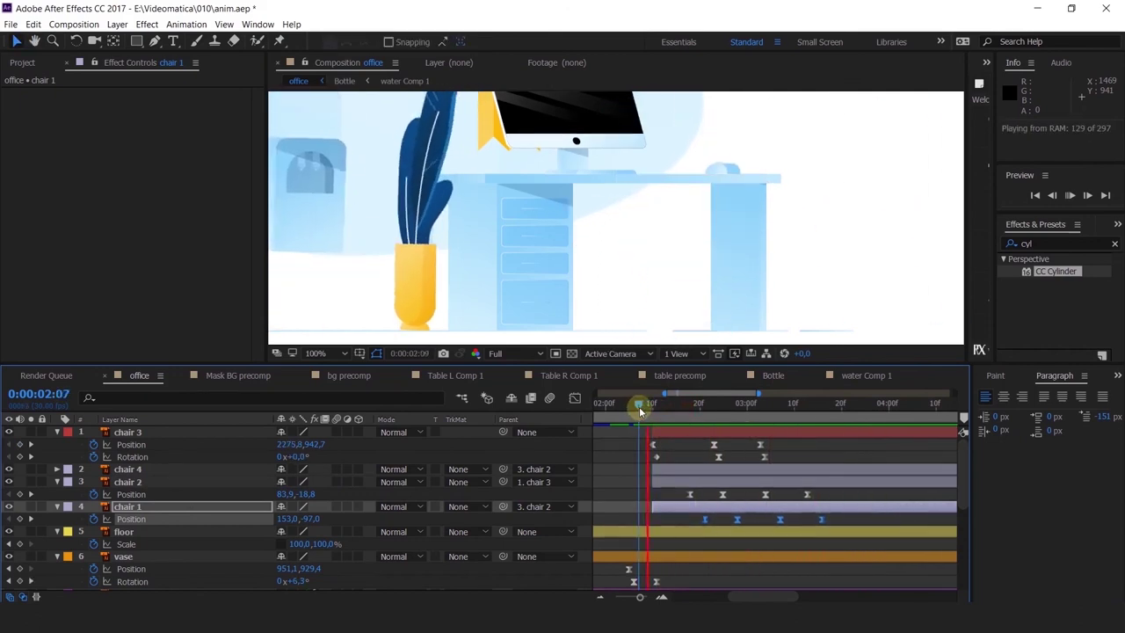
click(649, 410)
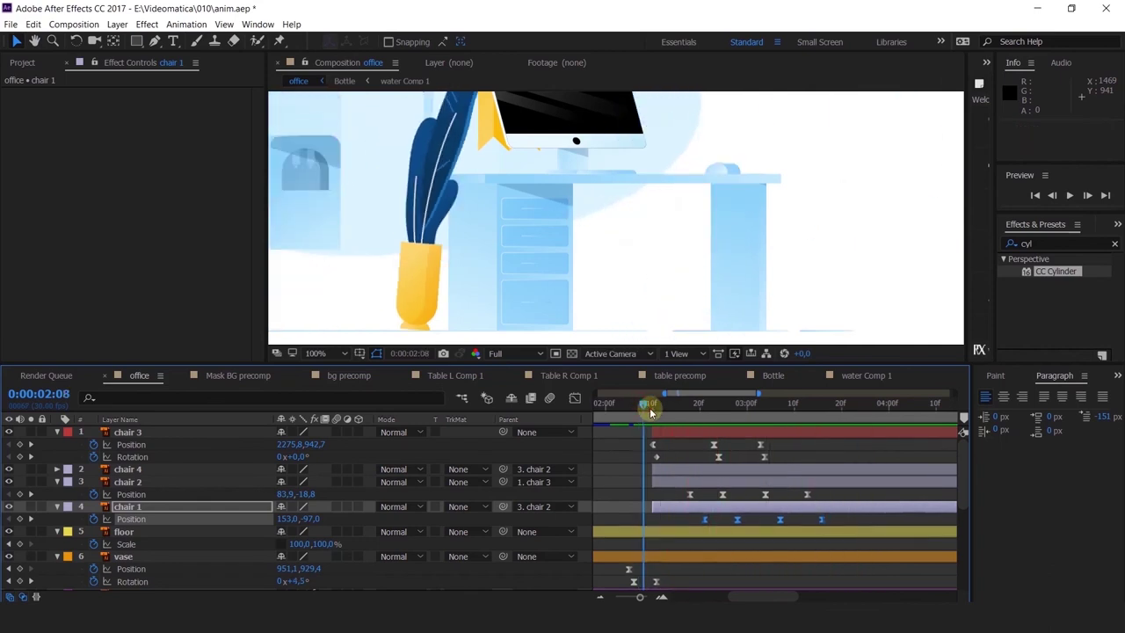
key(space)
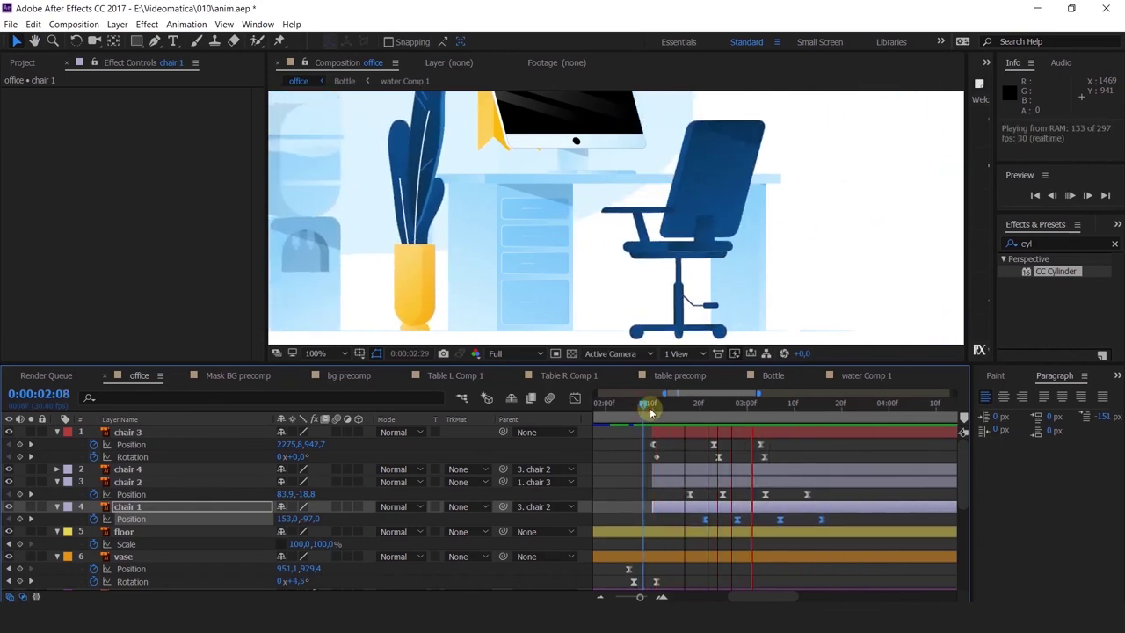
click(658, 410)
drag(658, 410, 850, 458)
Try parenting the armrest layer chair 4 to chair 1, preview its motion, and undo the parenting.
click(629, 212)
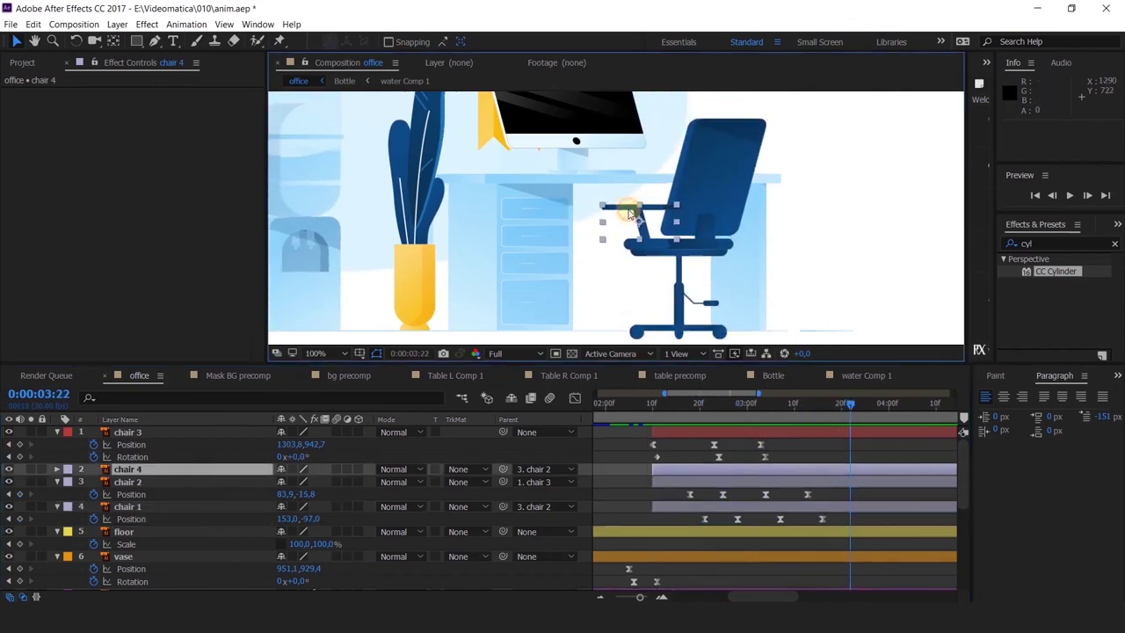
drag(499, 474, 132, 506)
click(652, 411)
key(space)
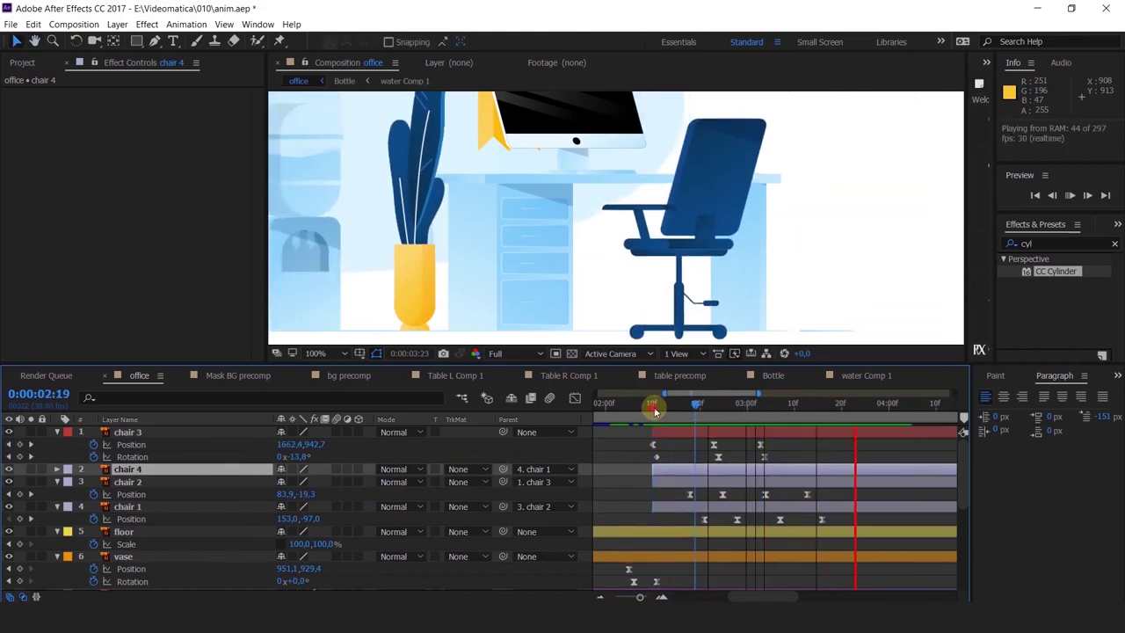
key(ctrl+z)
Preview the chair's entrance from 0:00:02:10 and the whole office animation from 0:00:00:00.
click(654, 407)
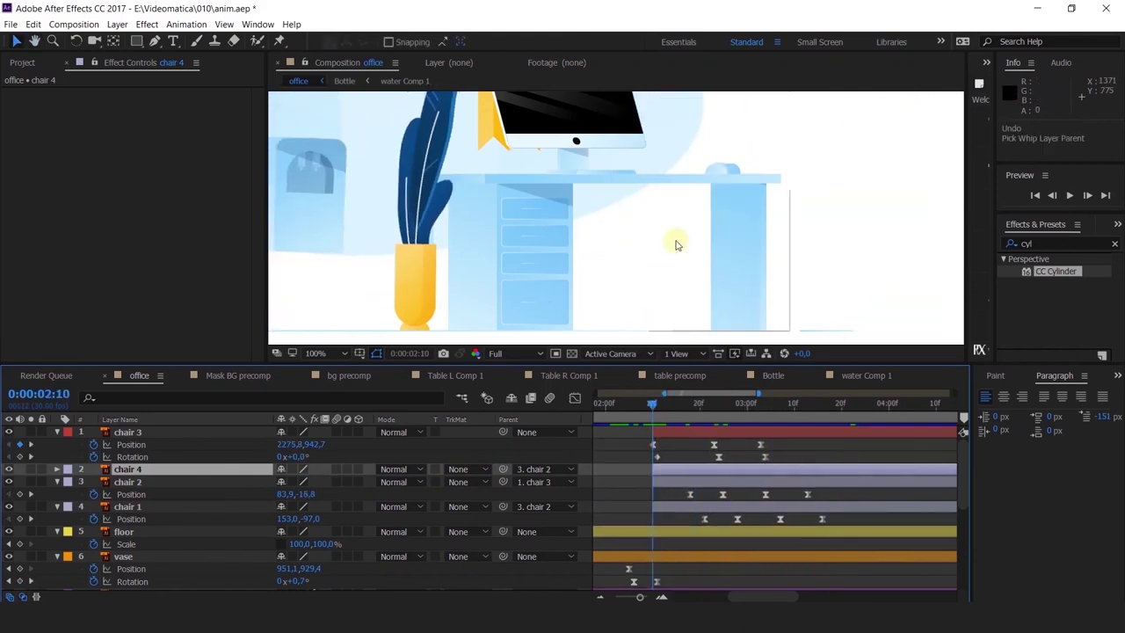
key(space)
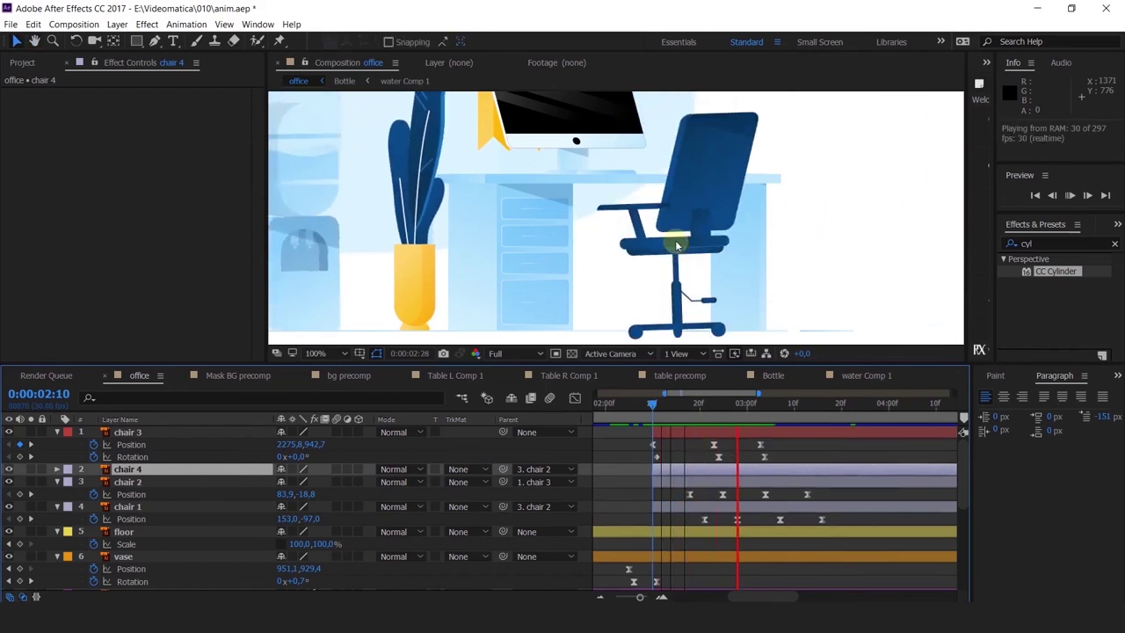
scroll(675, 240, down, 2)
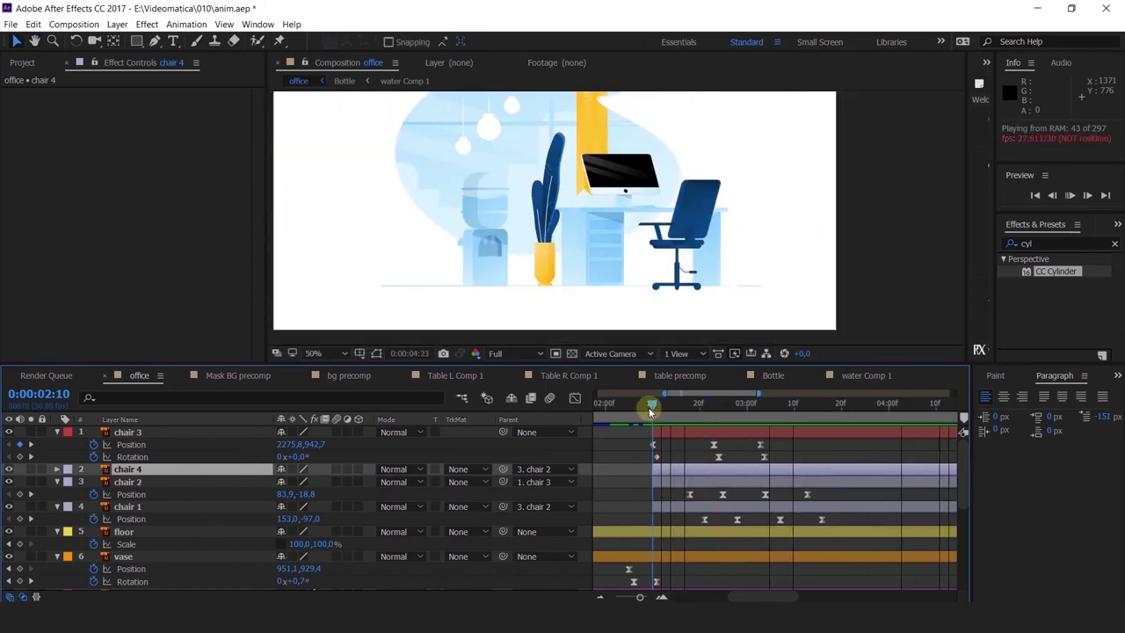
drag(648, 407, 256, 412)
key(minus)
key(minus)
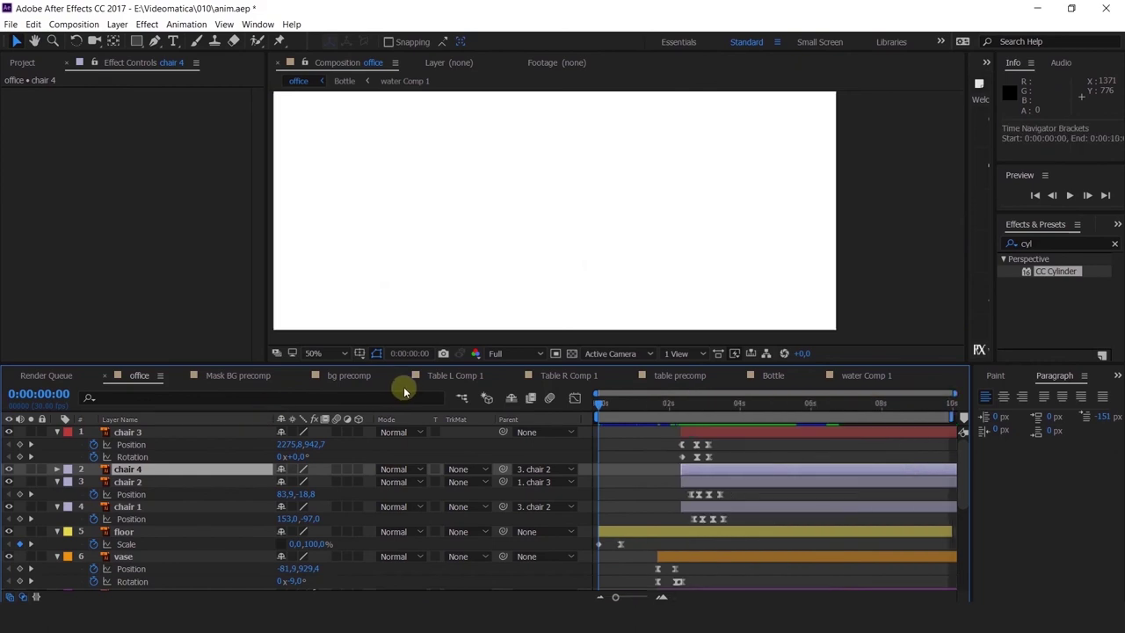
key(space)
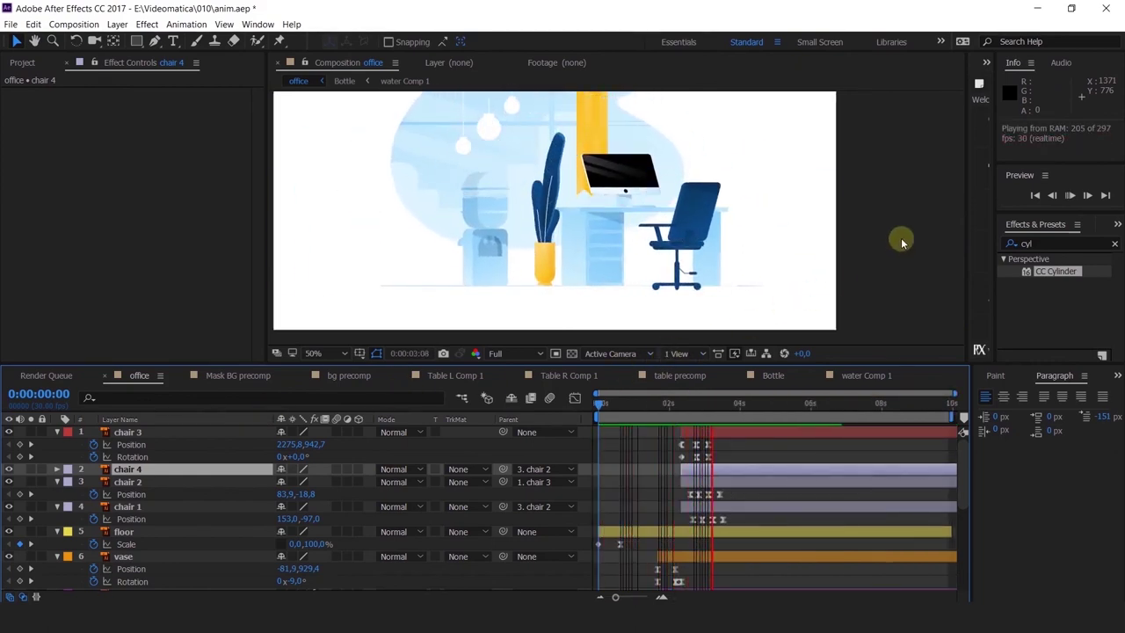
scroll(793, 200, down, 1)
scroll(793, 200, up, 1)
drag(778, 178, 826, 220)
click(711, 402)
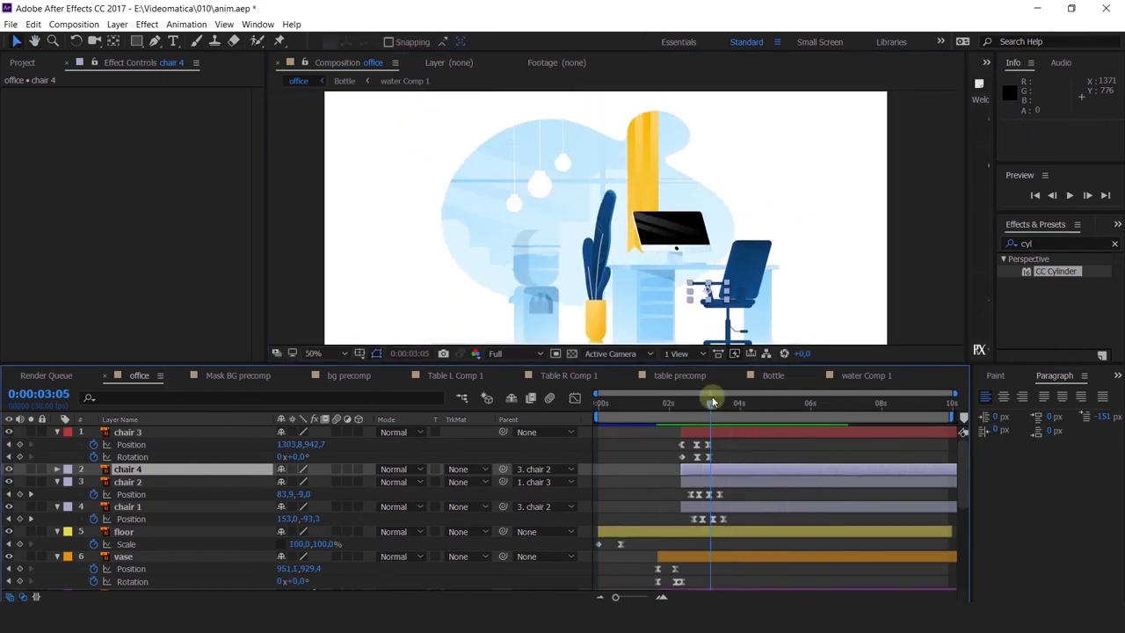
key(apostrophe)
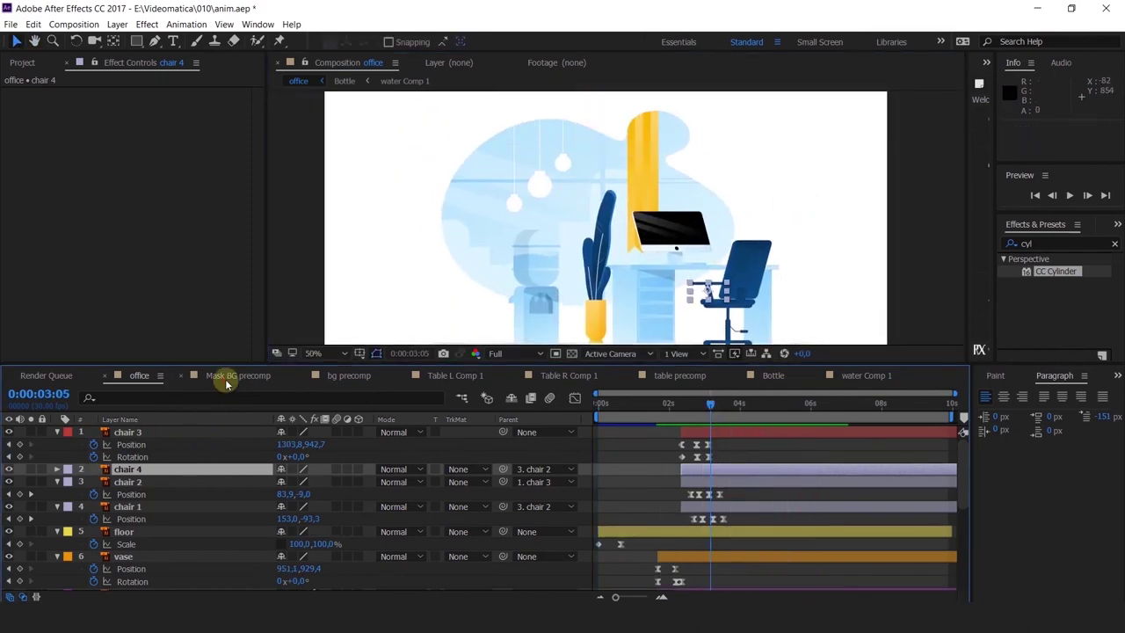
In Mask BG precomp, set Mask Outlines' Turbulent Displace Evolution to 3x+53,0° at 0:00:09:29 and preview the blob.
click(230, 375)
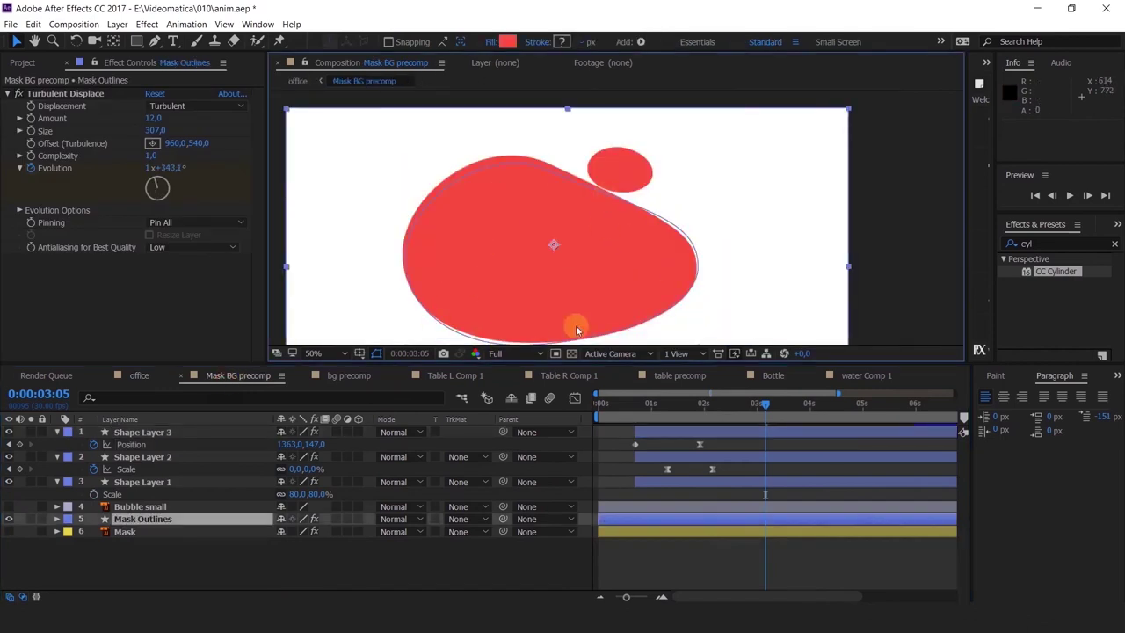
key(u)
drag(763, 422, 1118, 428)
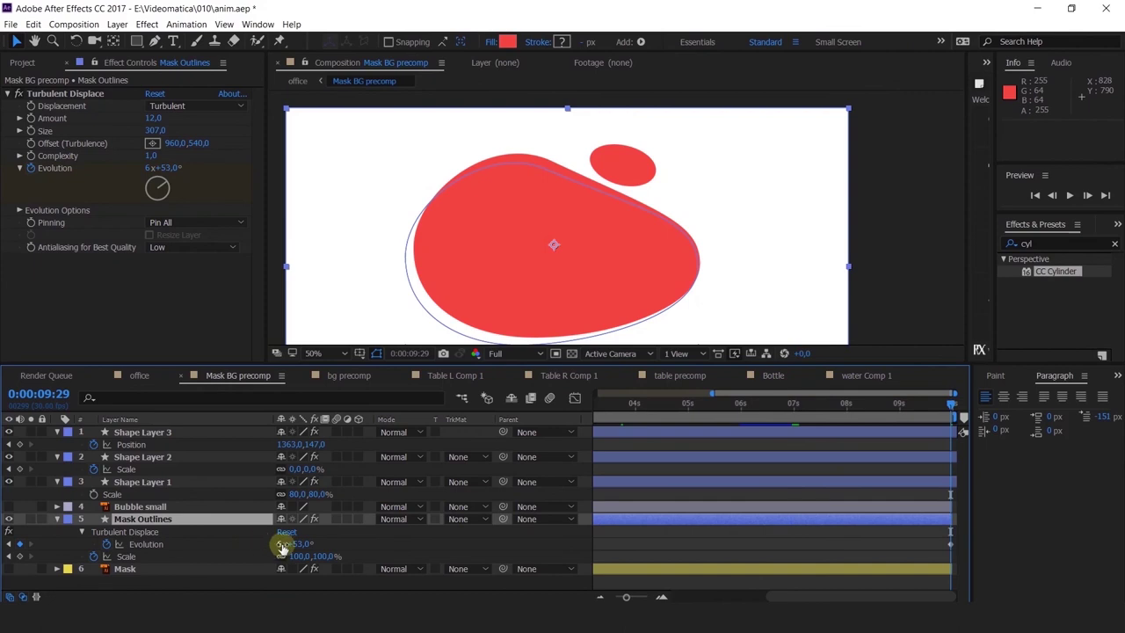
text(3)
key(Return)
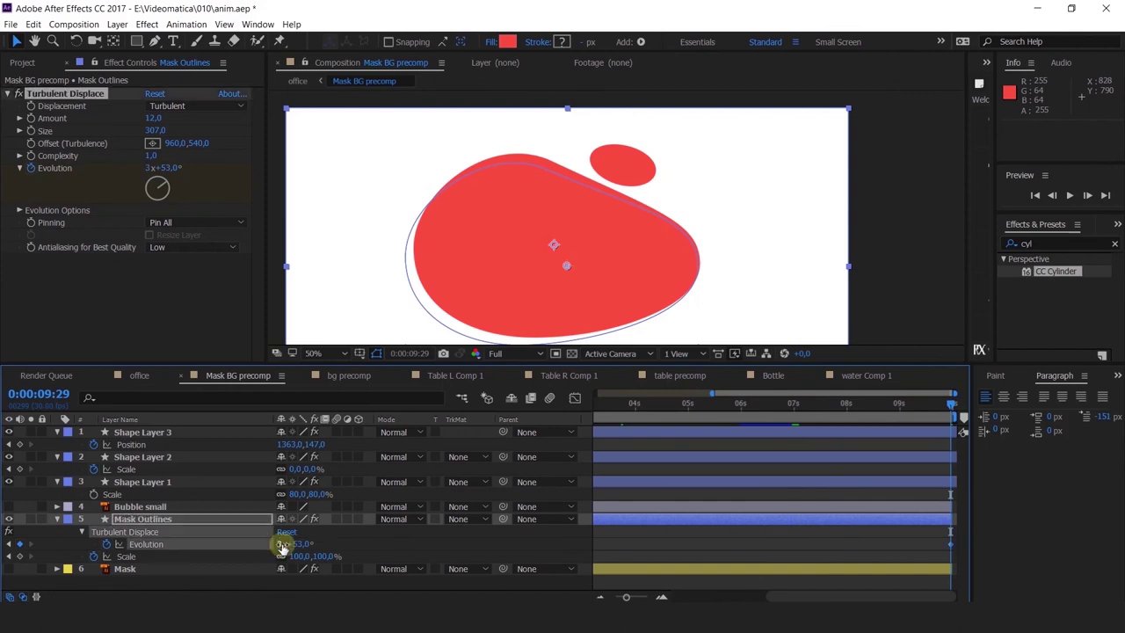
key(space)
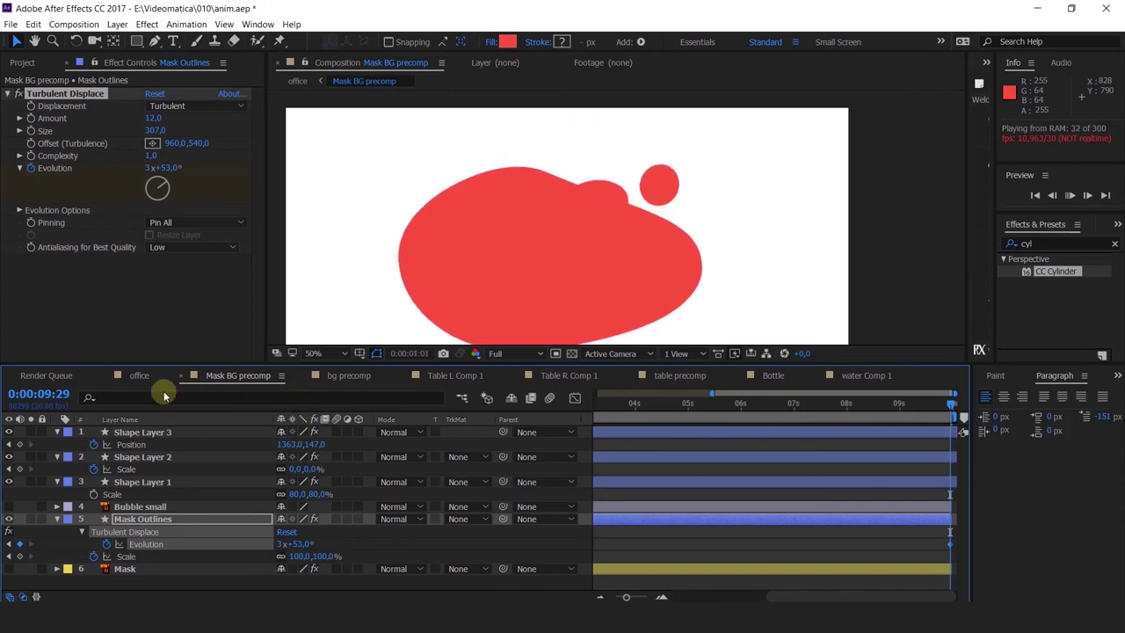
Return to the office composition, end its work area at 0:00:03:27, and preview the animation.
click(141, 378)
key(space)
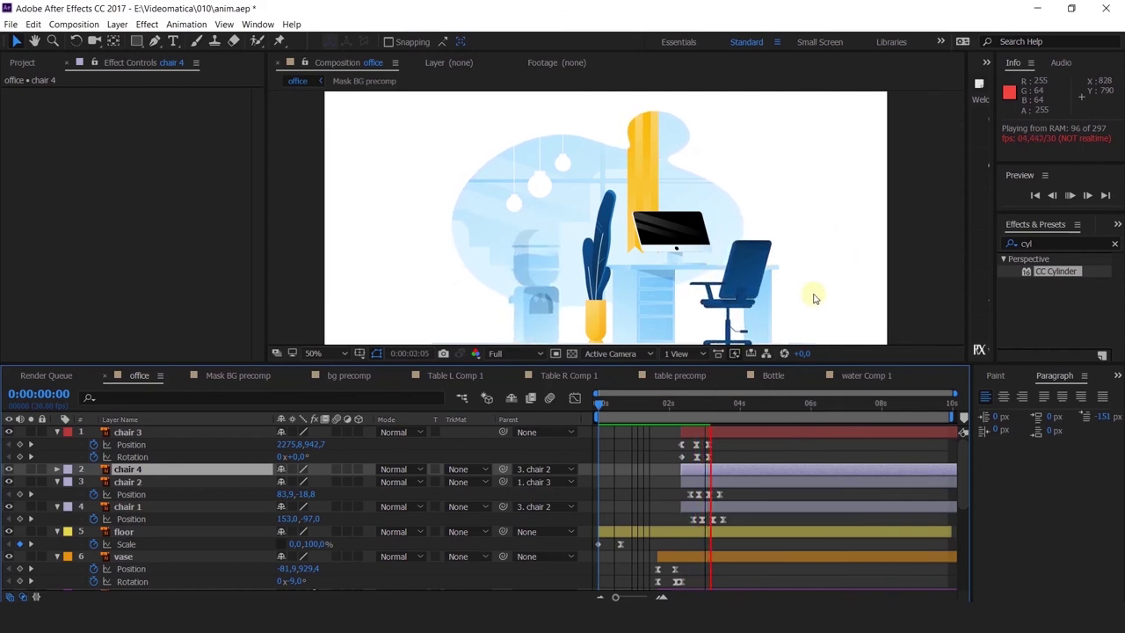
middle_click(772, 269)
drag(756, 253, 725, 253)
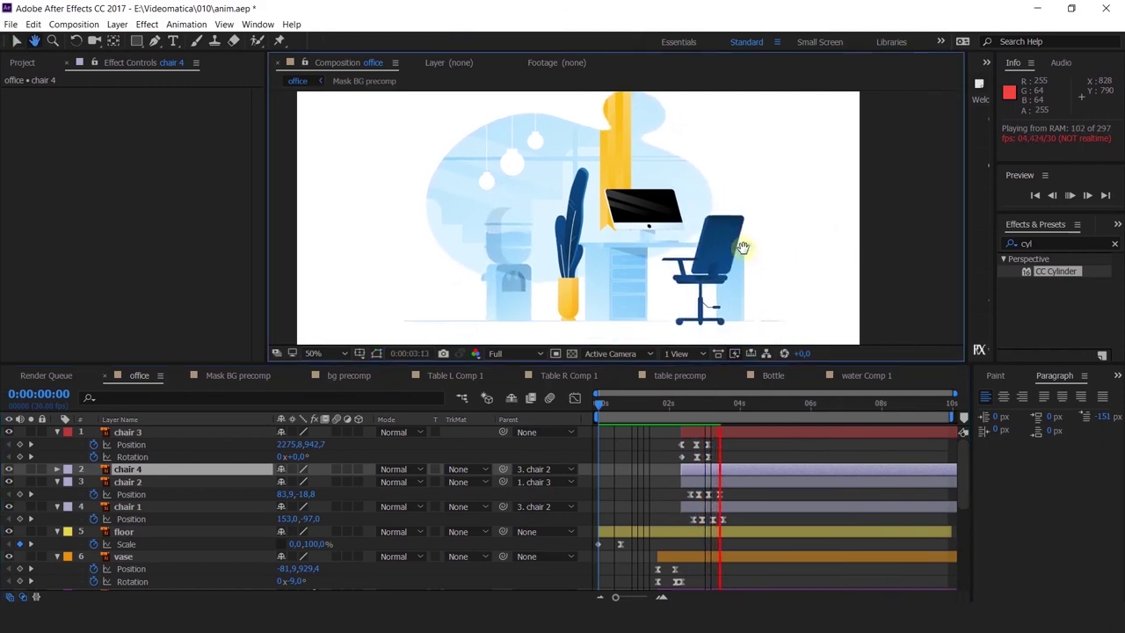
drag(718, 407, 738, 413)
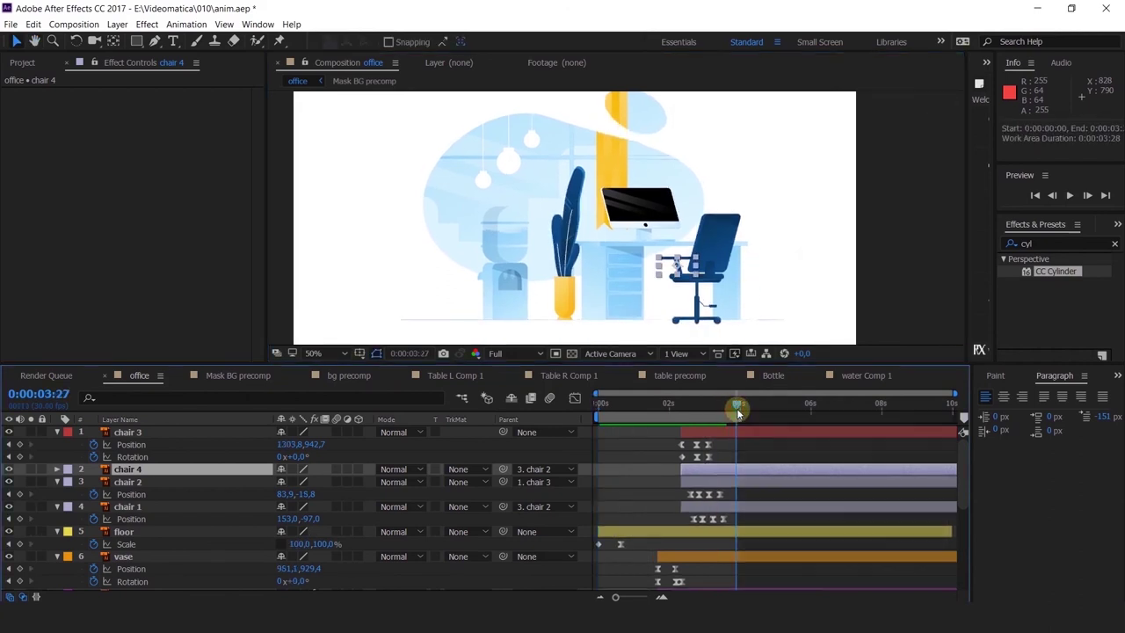
key(space)
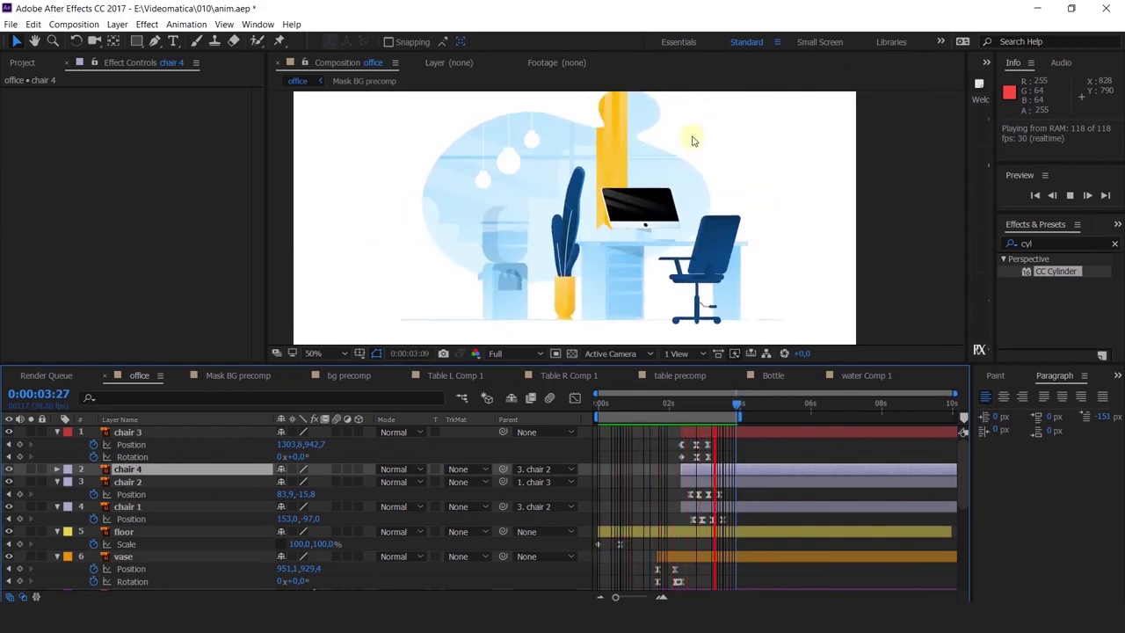
Inspect the background blob's edges at 0:00:01:23 and steepen the Alpha curve in the Mask BG precomp layer's Curves effect.
drag(683, 411, 661, 409)
scroll(632, 122, up, 2)
scroll(628, 181, up, 2)
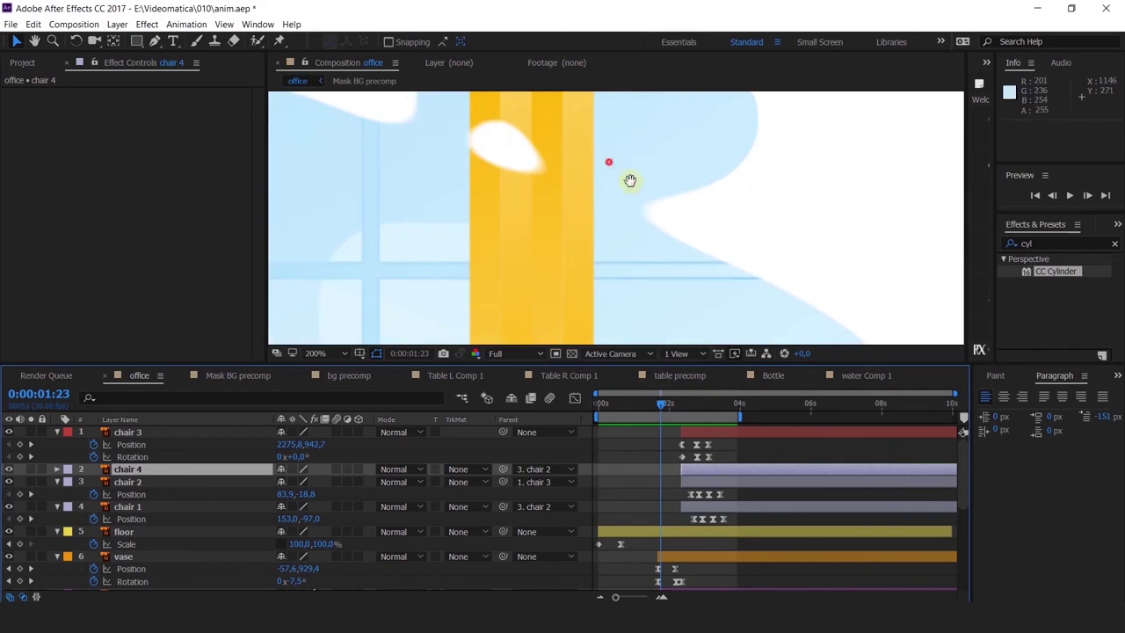
scroll(680, 555, down, 6)
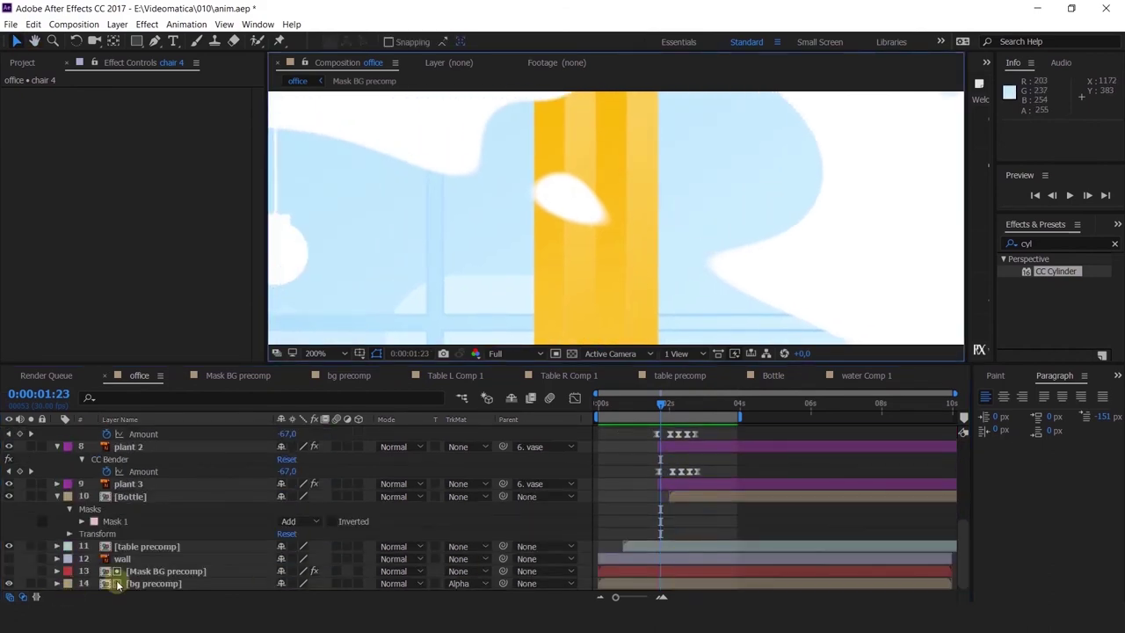
click(154, 571)
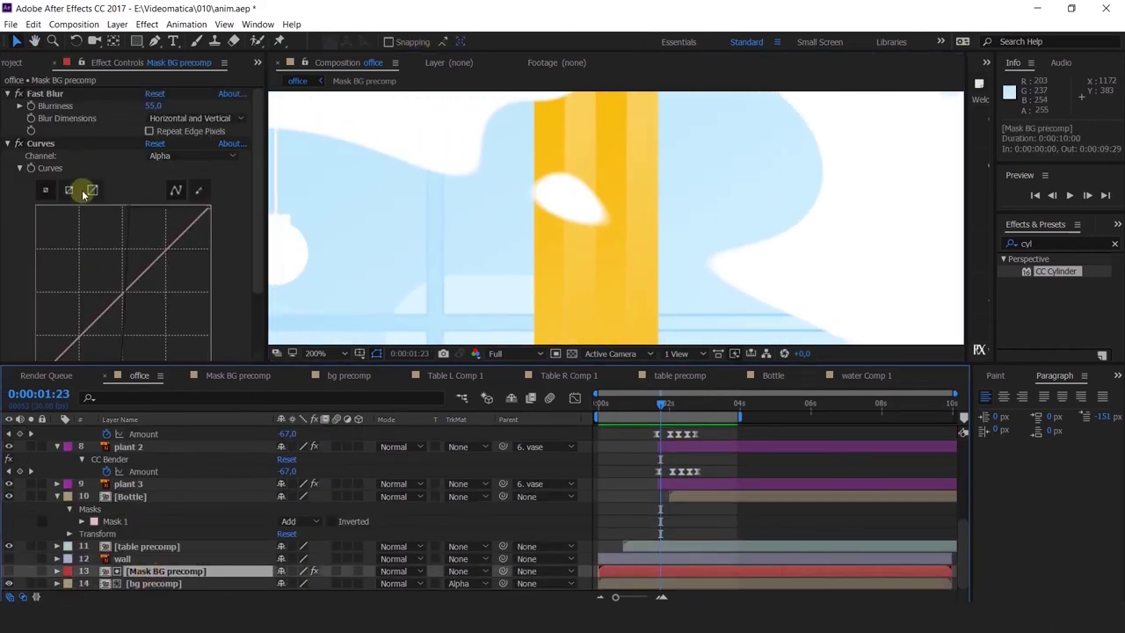
click(130, 206)
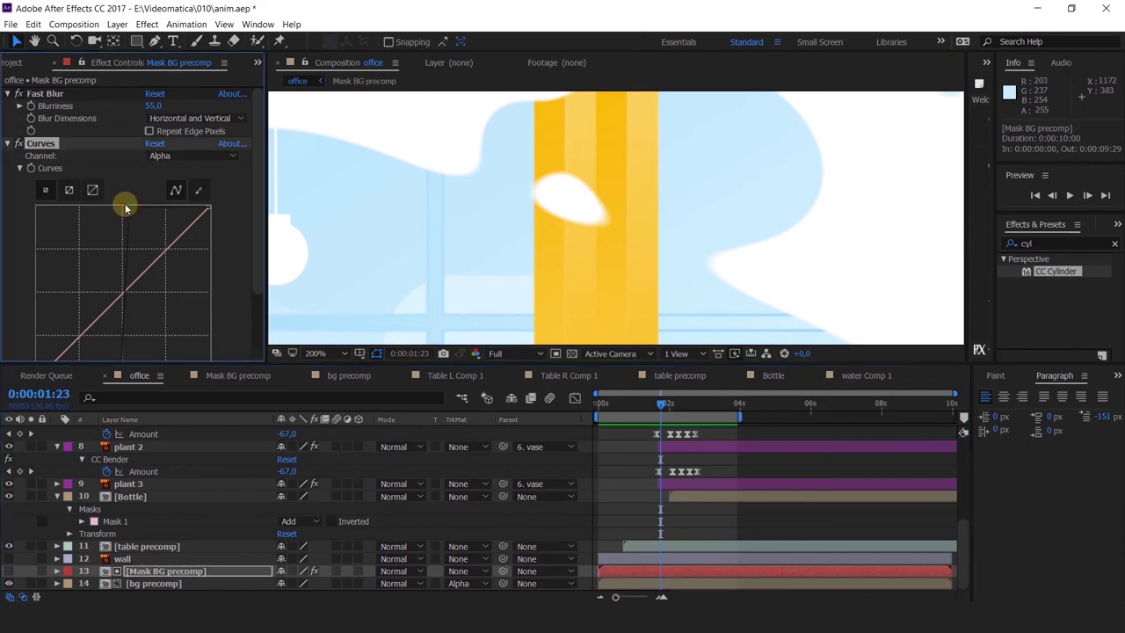
drag(129, 207, 126, 206)
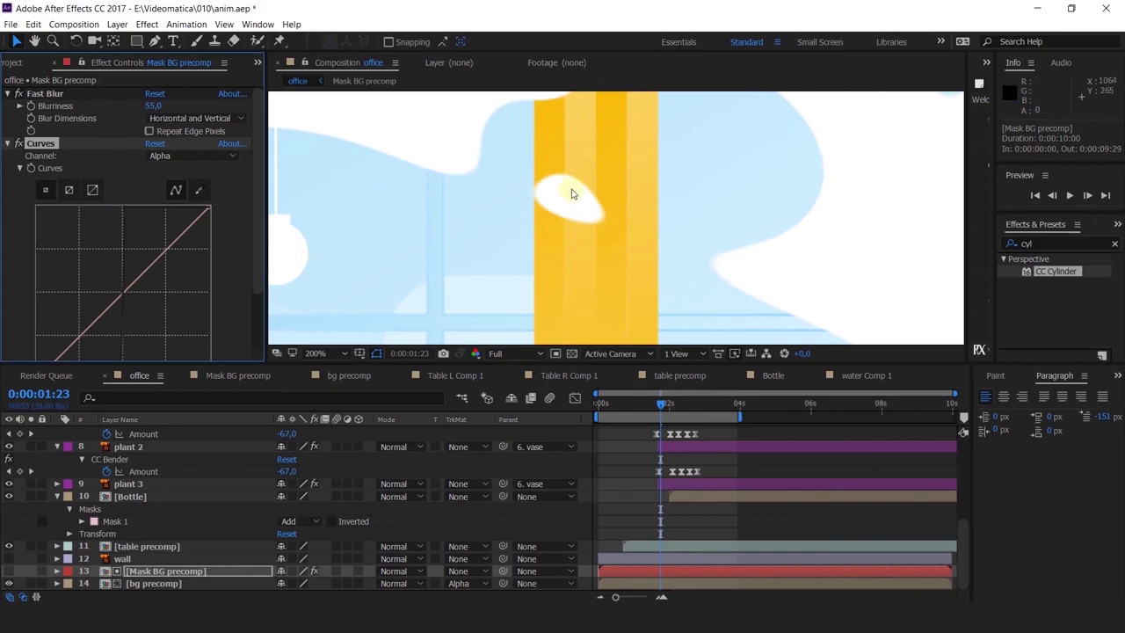
Preview the office animation from 0:00:00:00 with the whole composition fitted in the viewer.
scroll(593, 230, down, 5)
scroll(597, 233, up, 2)
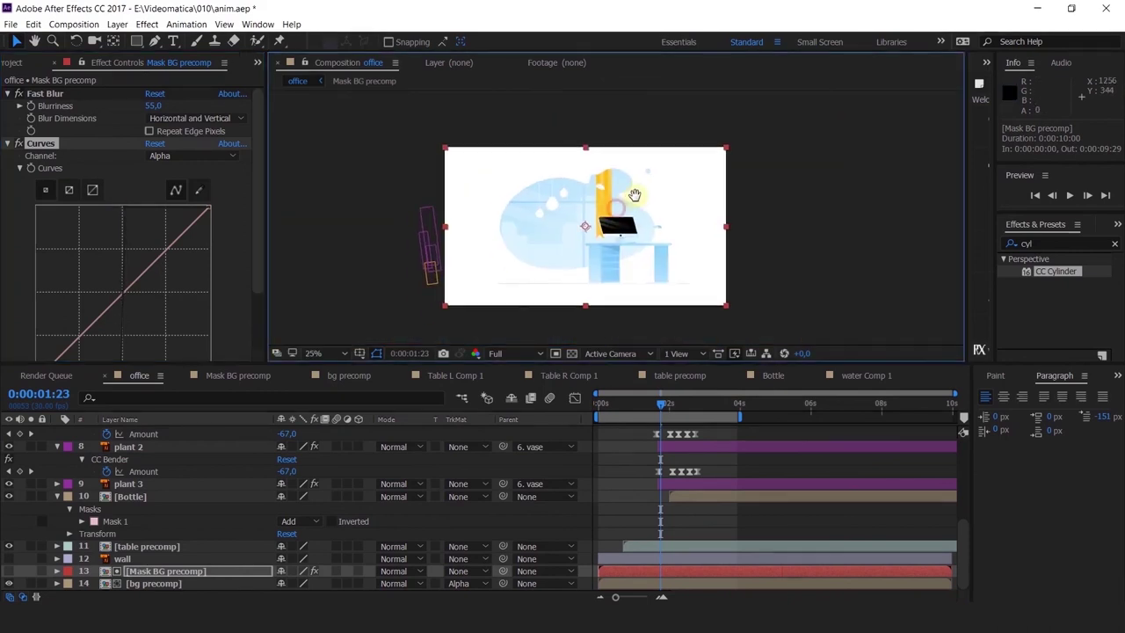
key(space)
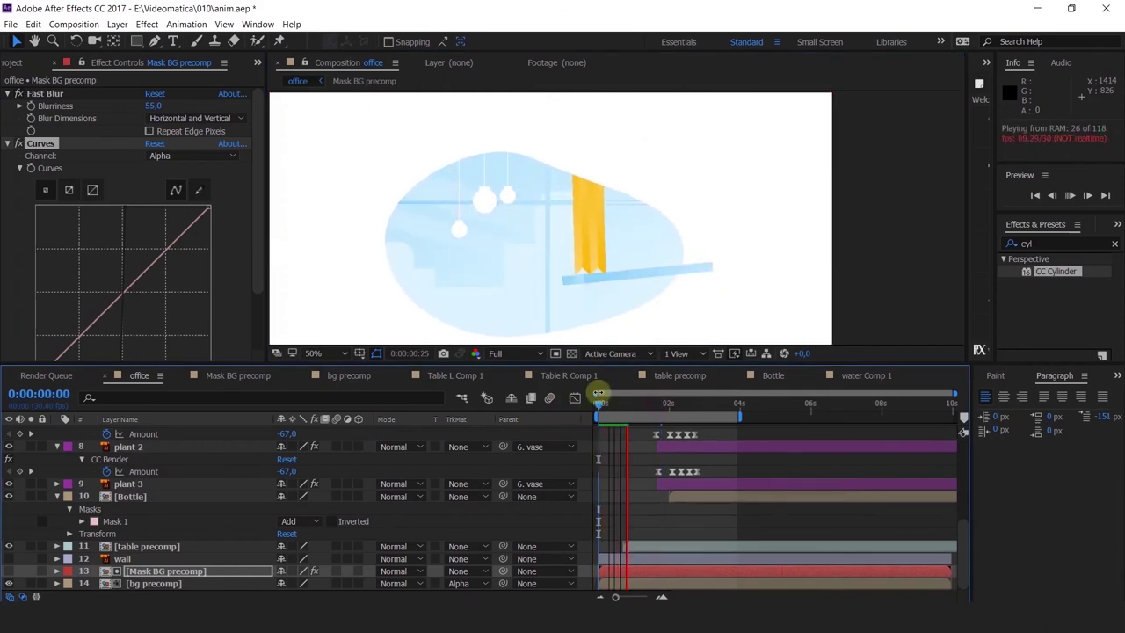
key(h)
drag(653, 271, 667, 228)
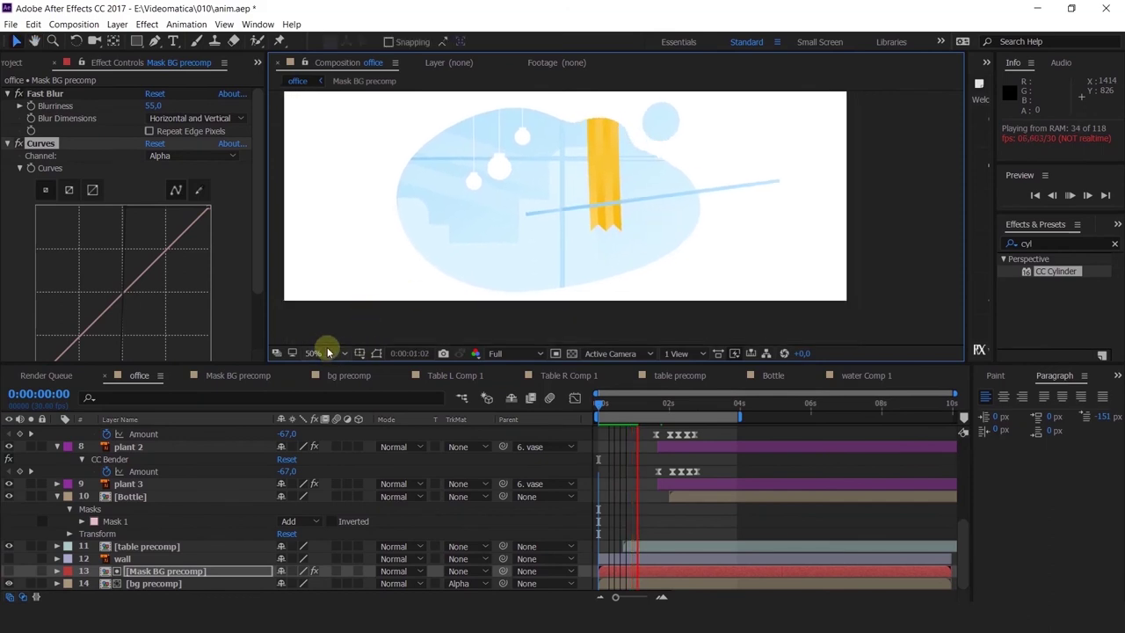
click(324, 352)
click(327, 366)
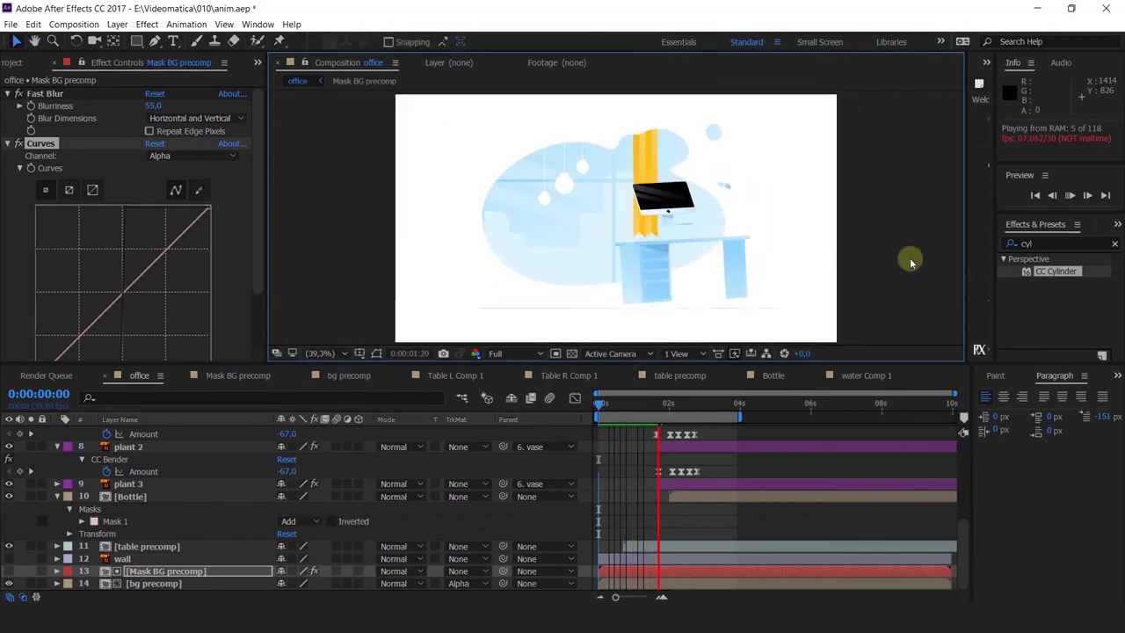